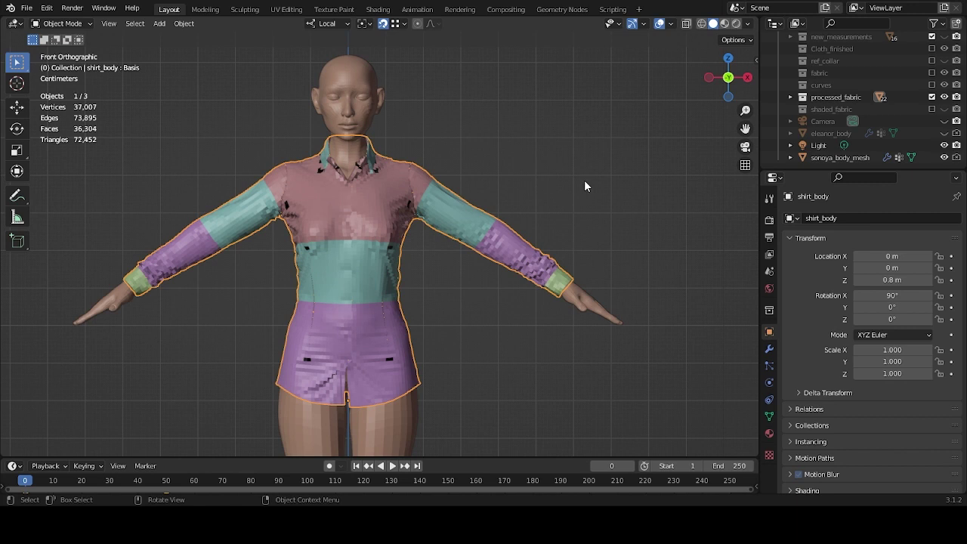
Turn on the wireframe overlay and toggle the visibility of sonoya_body_mesh off and back on while checking the shirt's collar.
click(671, 24)
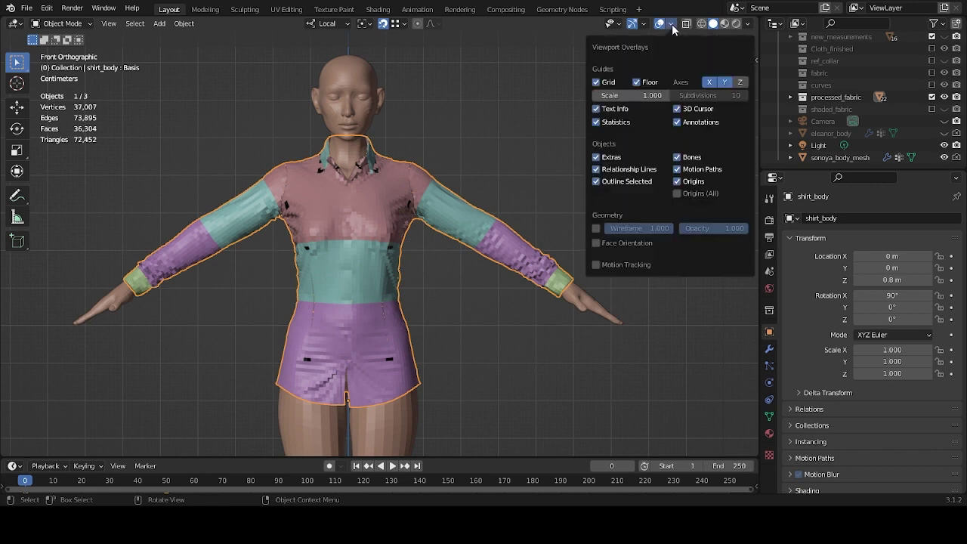
click(597, 227)
mouse_move(501, 171)
middle_down()
mouse_move(542, 185)
mouse_move(523, 196)
mouse_move(503, 184)
middle_up()
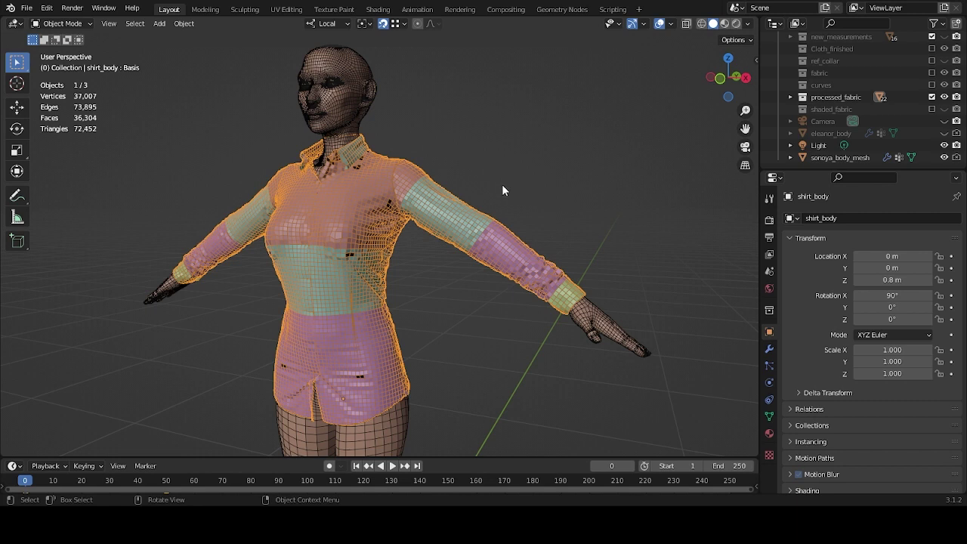
shift+middle_drag(447, 268, 474, 138)
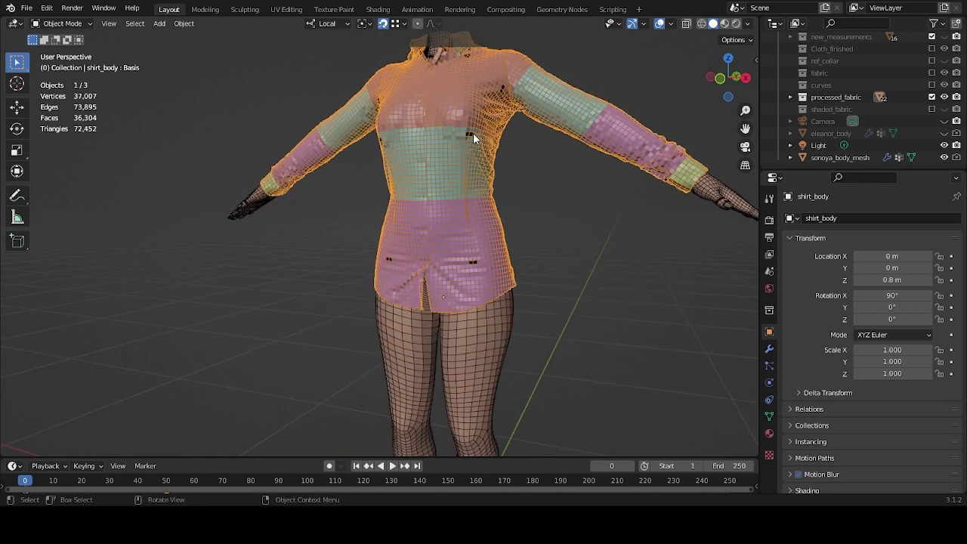
middle_drag(437, 277, 468, 192)
scroll(467, 192, up, 5)
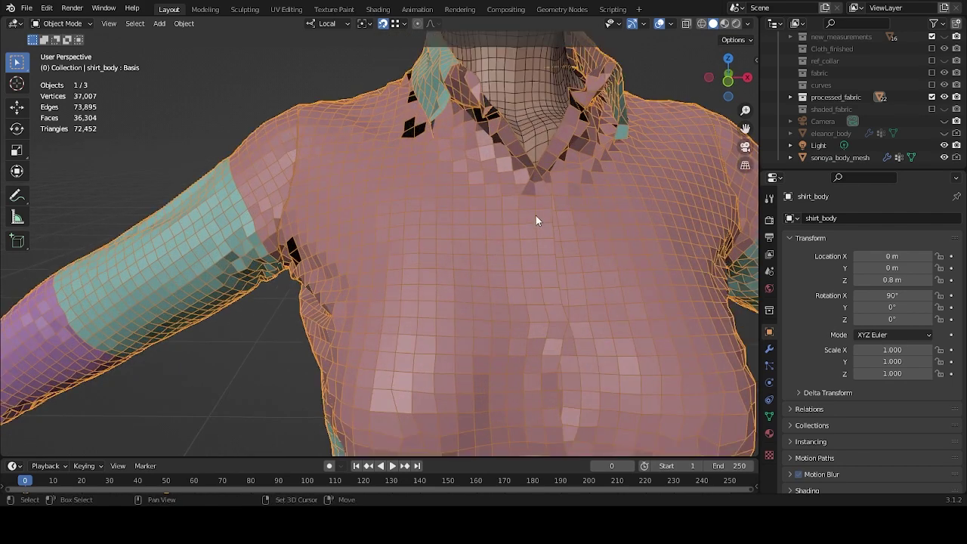
middle_drag(537, 219, 476, 200)
click(943, 157)
click(943, 157)
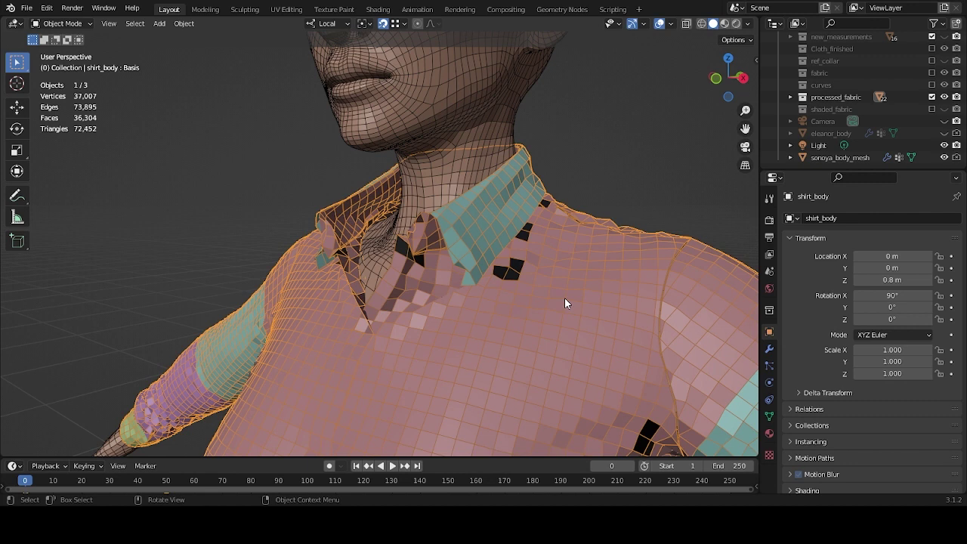
Select the shirt's shirt_collar_open shape key and toggle it off and on to compare it with the flat pattern pieces.
click(769, 416)
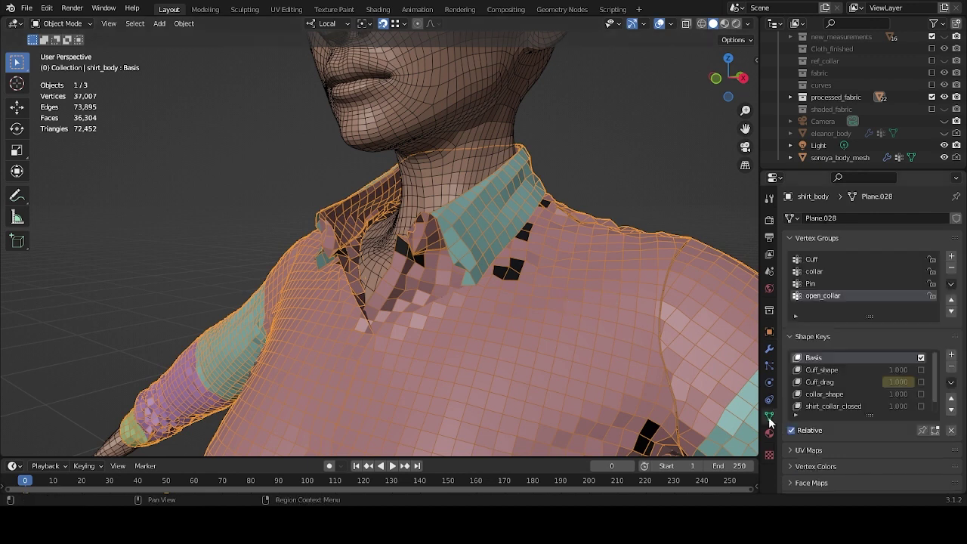
click(857, 404)
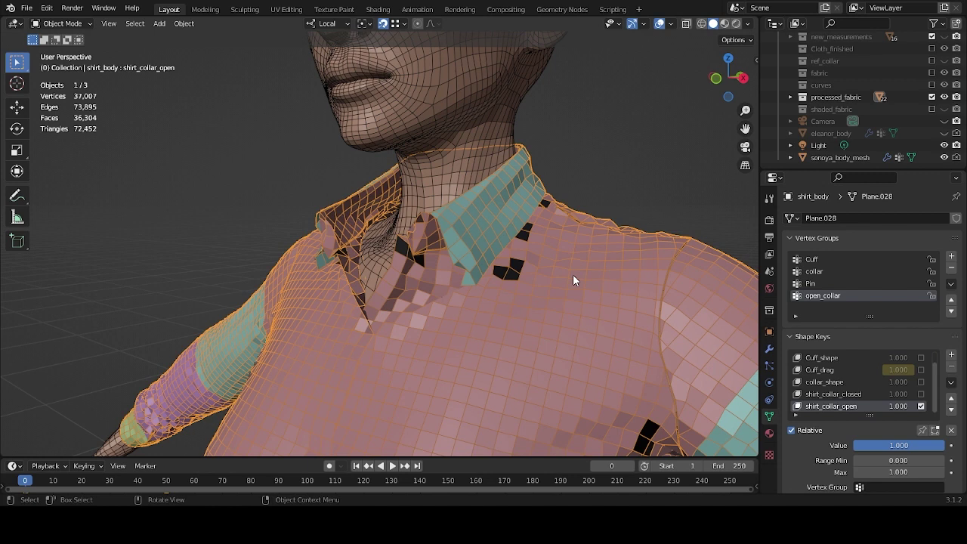
scroll(543, 319, down, 5)
click(921, 405)
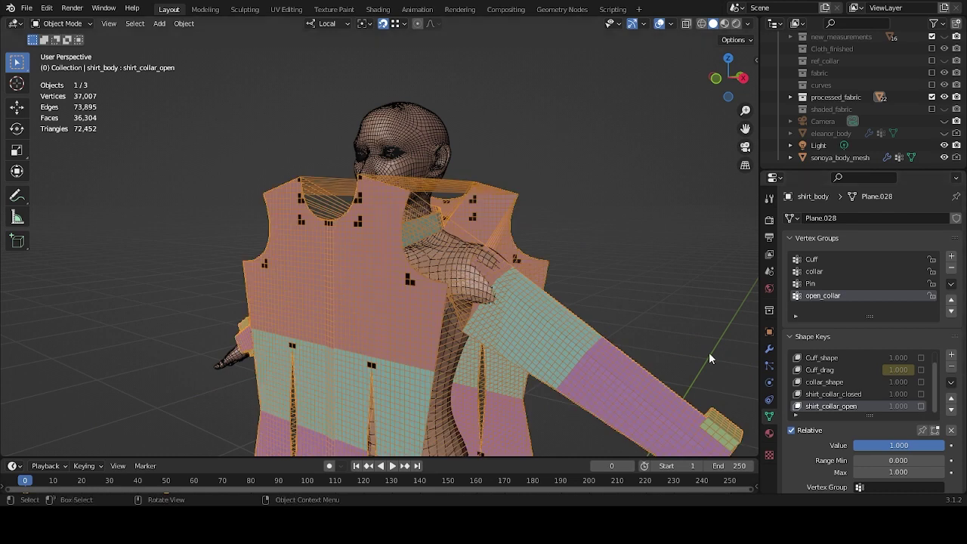
click(921, 406)
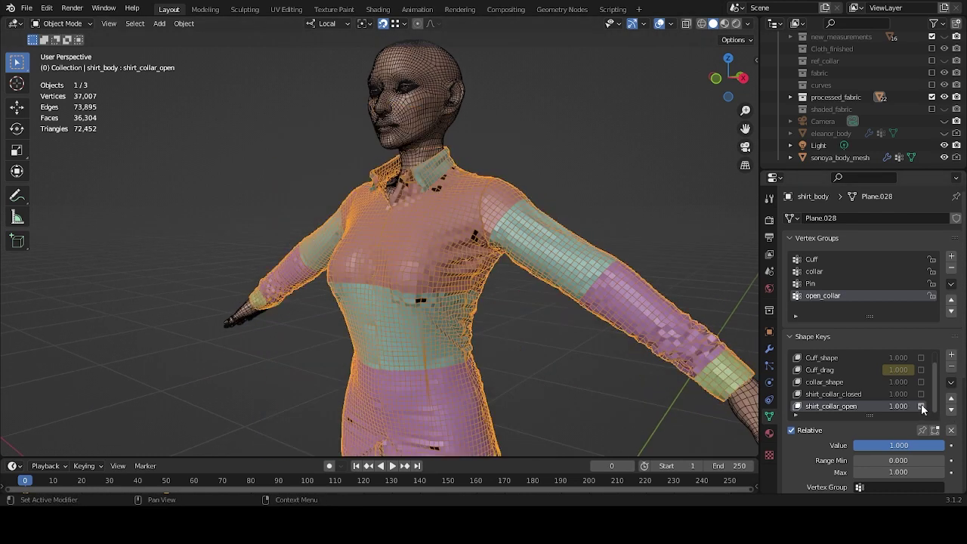
click(921, 406)
click(921, 406)
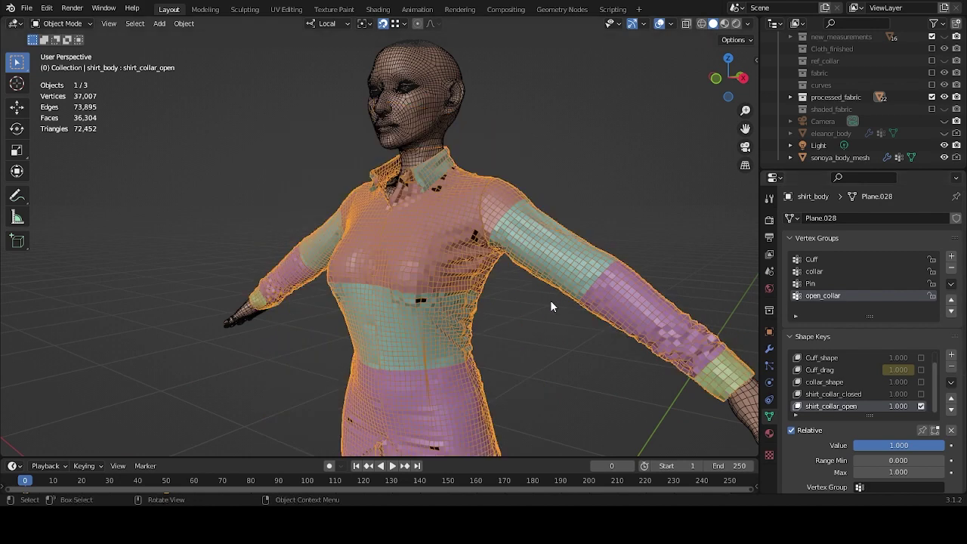
middle_drag(550, 300, 435, 173)
scroll(438, 231, up, 8)
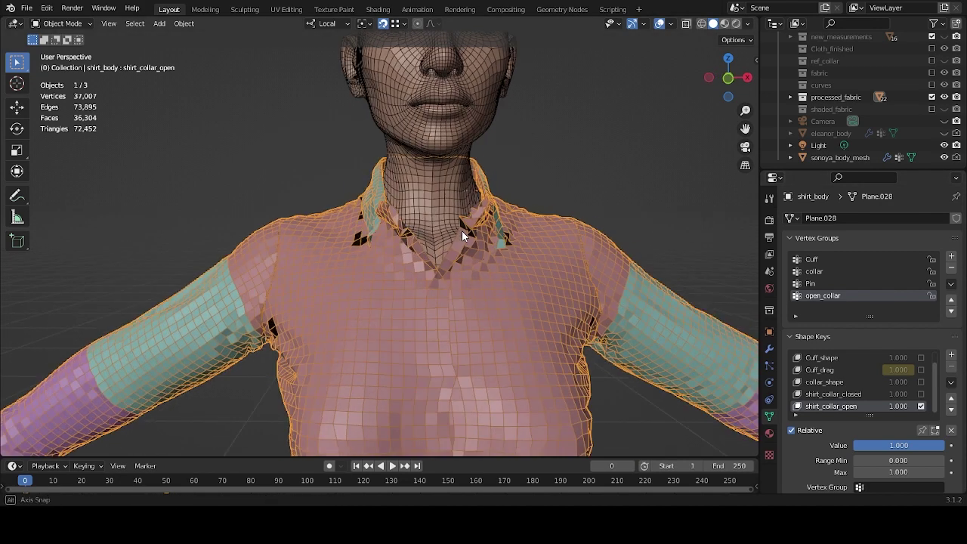
Compare the closed collar with the open one by enabling shirt_collar_closed alone, then restore shirt_collar_open and examine the underarm folds.
click(921, 407)
click(920, 394)
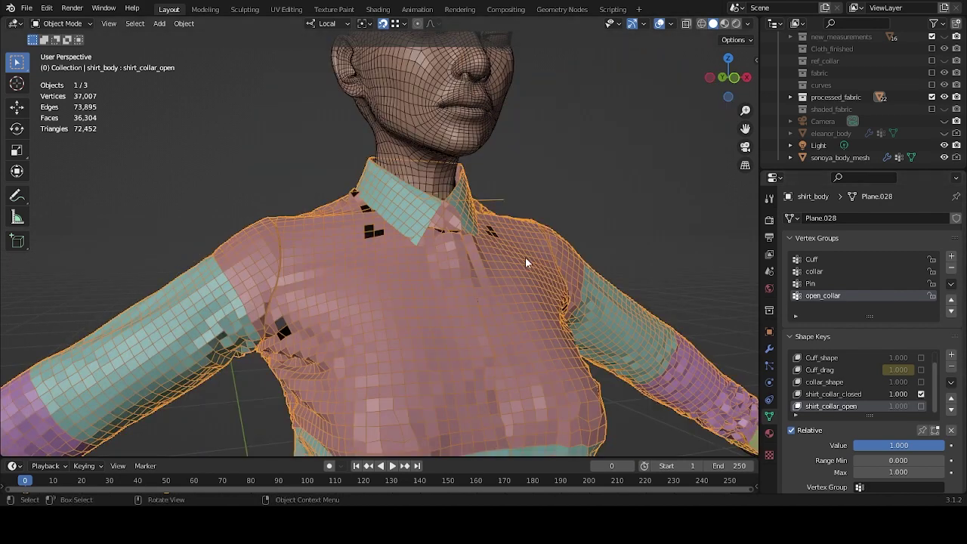
scroll(536, 287, down, 6)
scroll(522, 255, down, 4)
scroll(604, 313, up, 4)
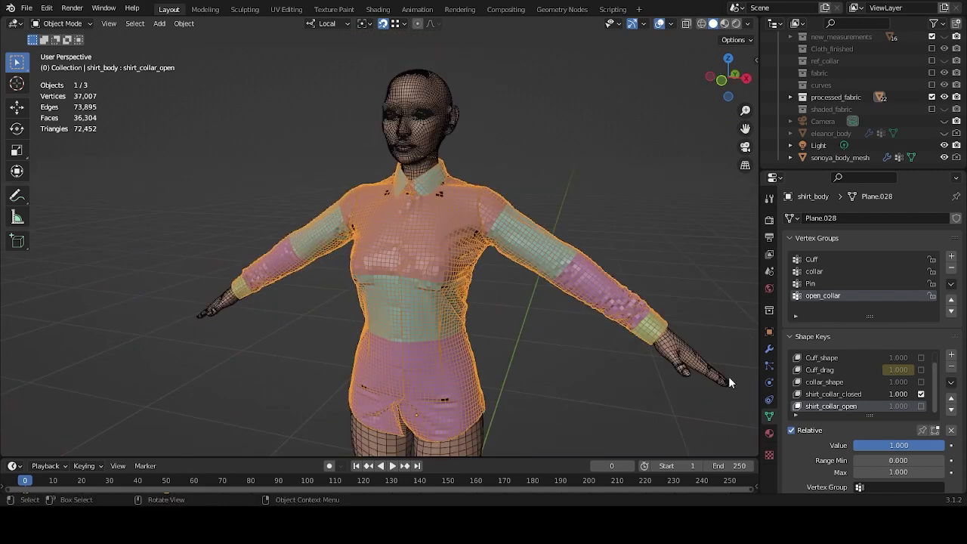
click(920, 394)
click(920, 406)
middle_drag(393, 219, 437, 217)
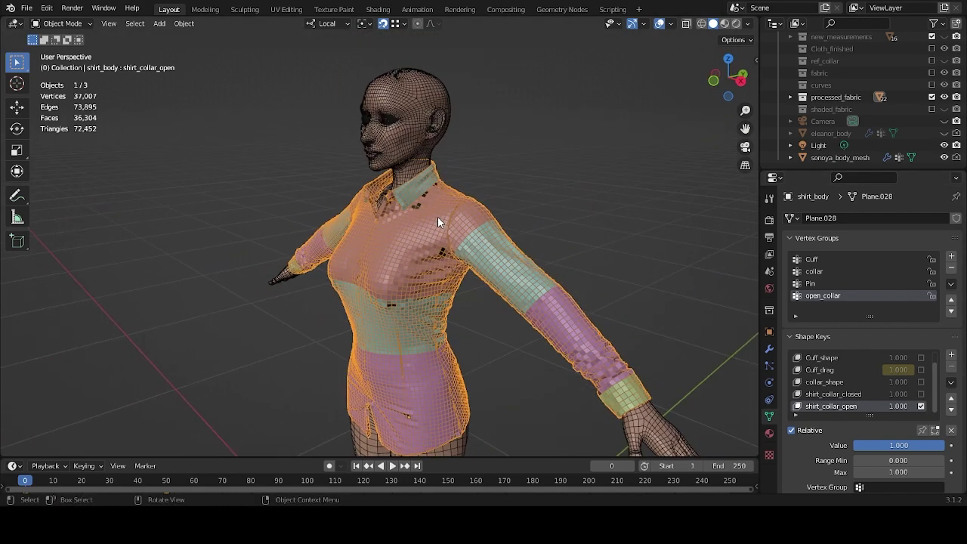
scroll(465, 233, up, 5)
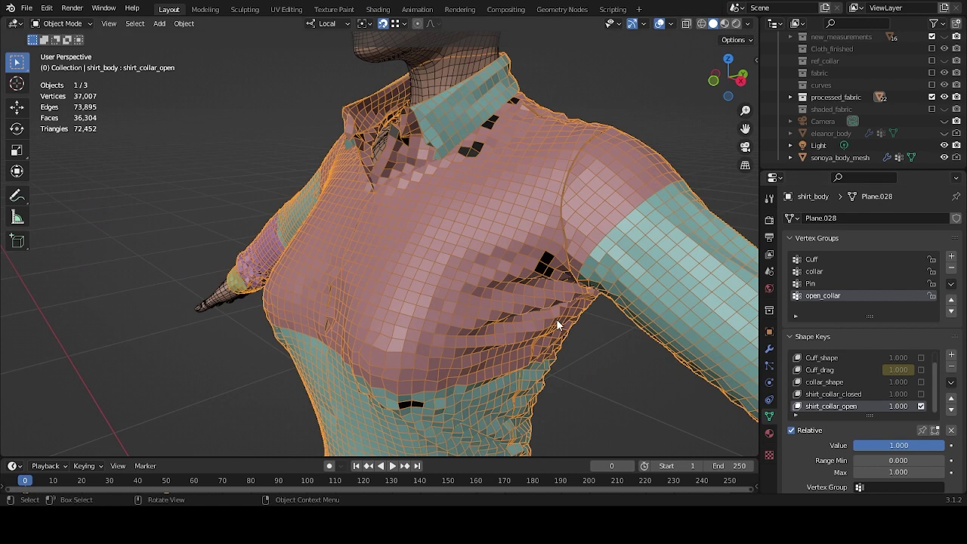
Add a new shape key to the shirt, name it smoothing and set its value to 1.000.
click(952, 355)
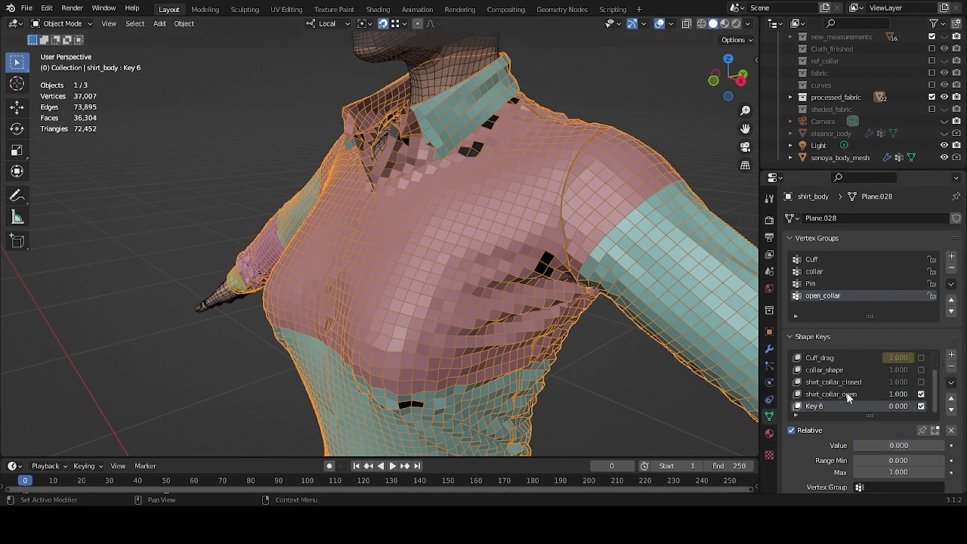
text(smoothing)
key(Return)
drag(929, 445, 950, 445)
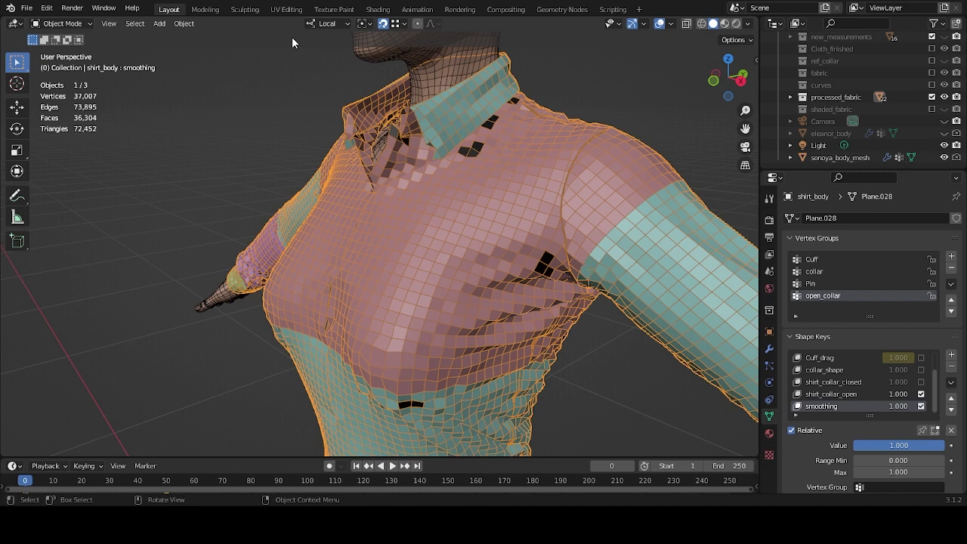
Switch to the Sculpting workspace with the Grab brush active and turn on the wireframe overlay there.
click(244, 9)
scroll(474, 237, up, 3)
scroll(465, 277, down, 2)
scroll(460, 269, up, 3)
key(g)
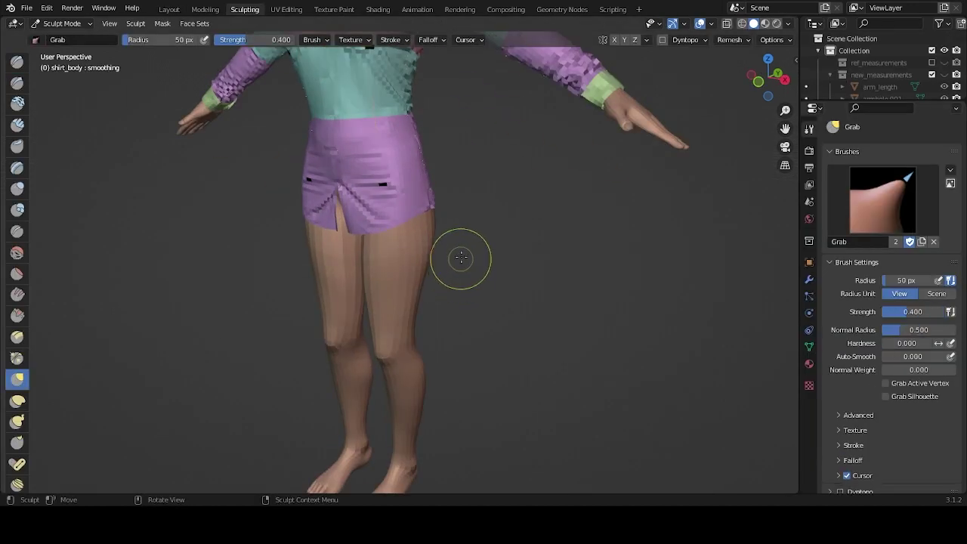
shift+scroll(459, 249, up, 3)
scroll(447, 187, up, 2)
middle_drag(447, 186, 470, 184)
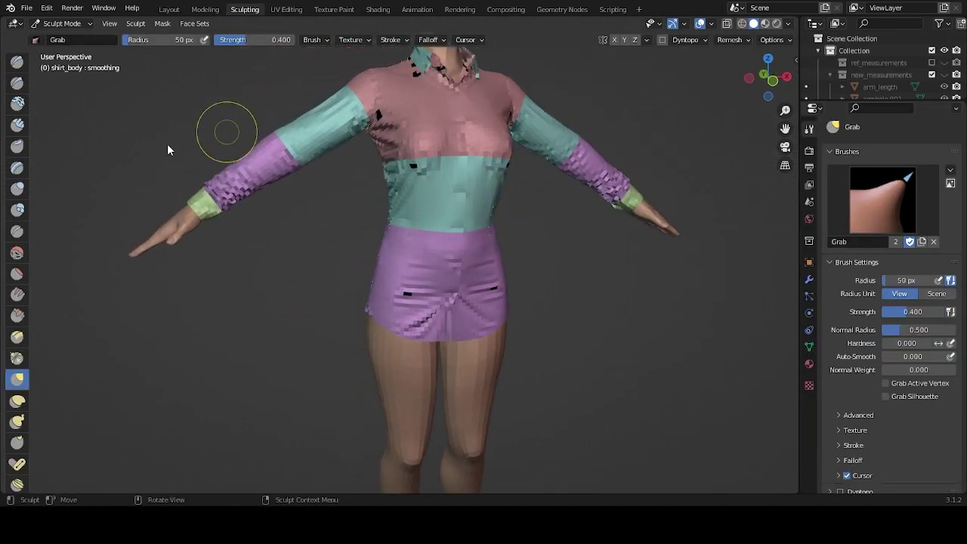
click(710, 23)
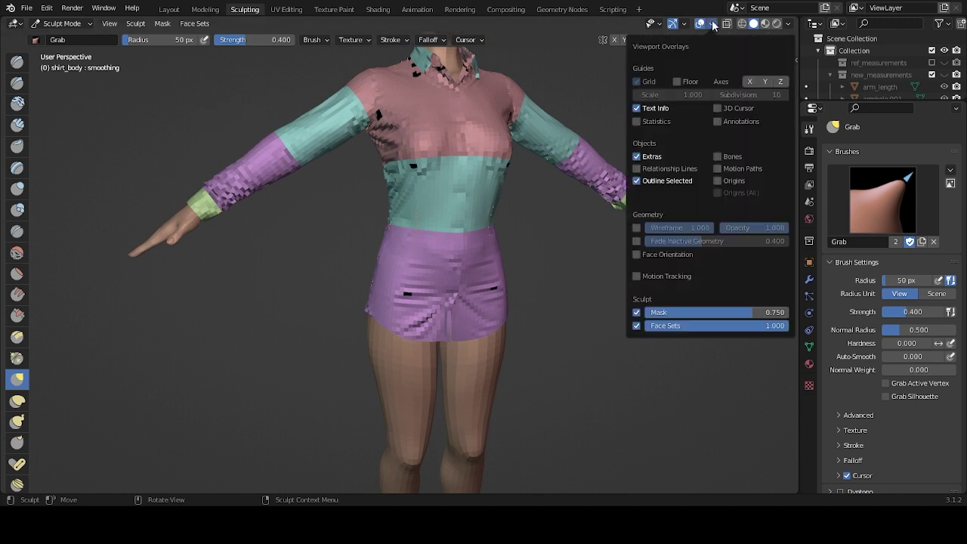
click(638, 231)
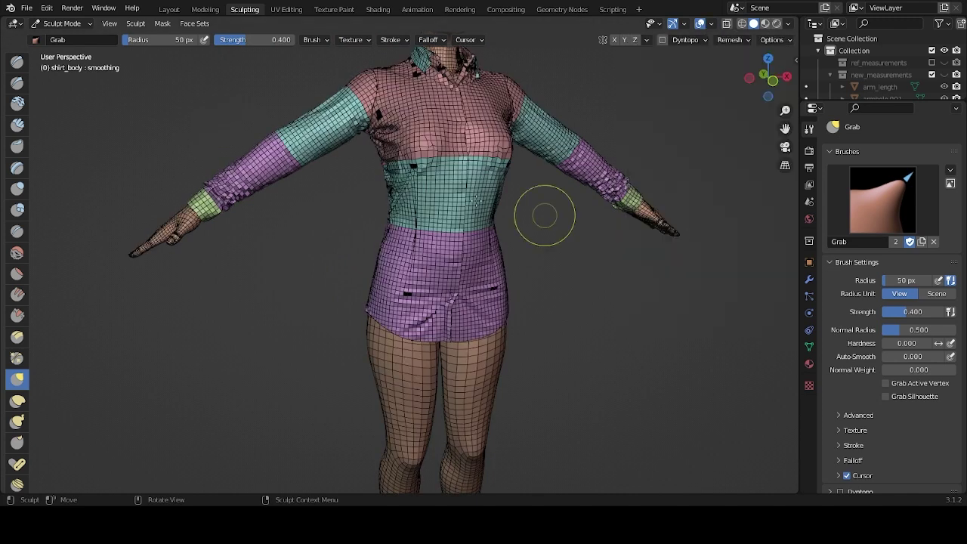
Set the Smooth brush's strength to 0.100.
click(17, 252)
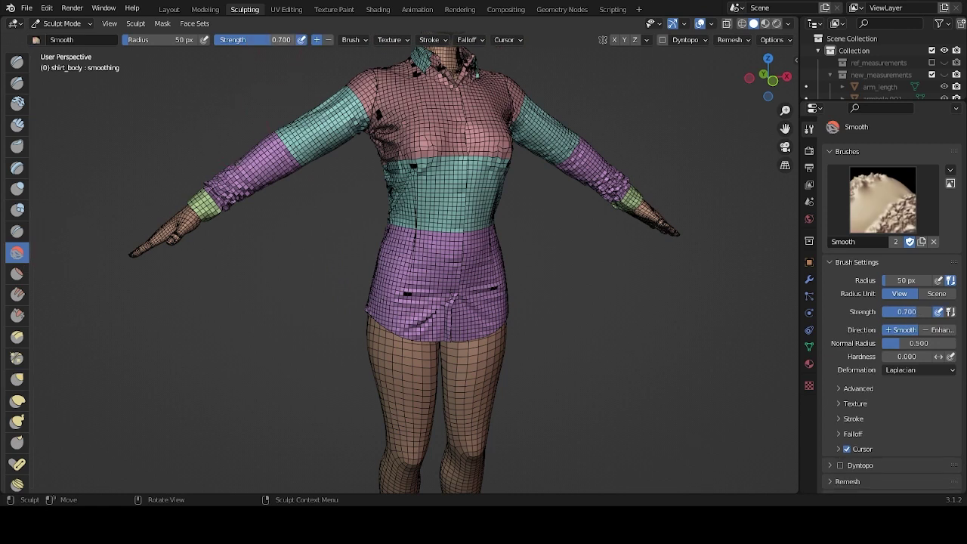
click(282, 39)
text(1)
key(Return)
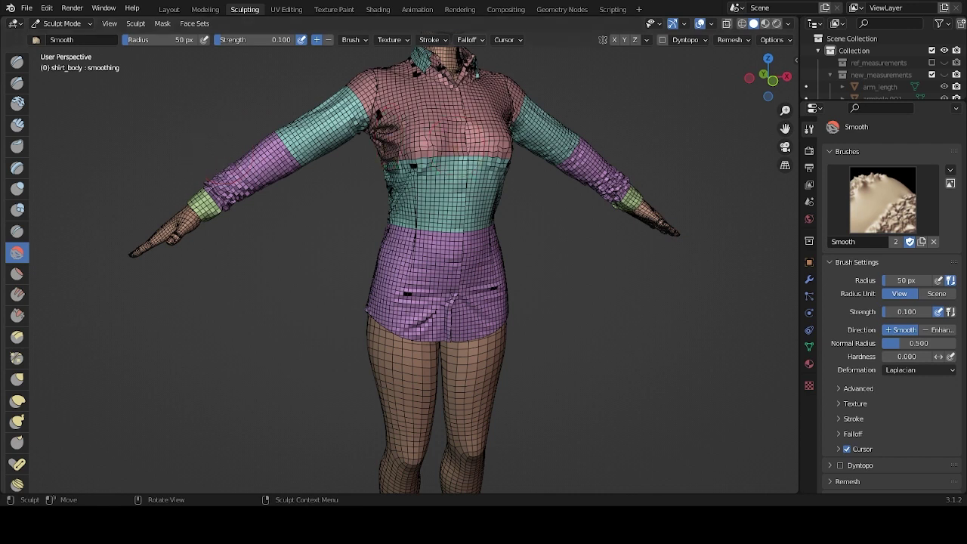
Activate the Grab brush and display the shirt's shape keys to check that smoothing is the active one.
key(g)
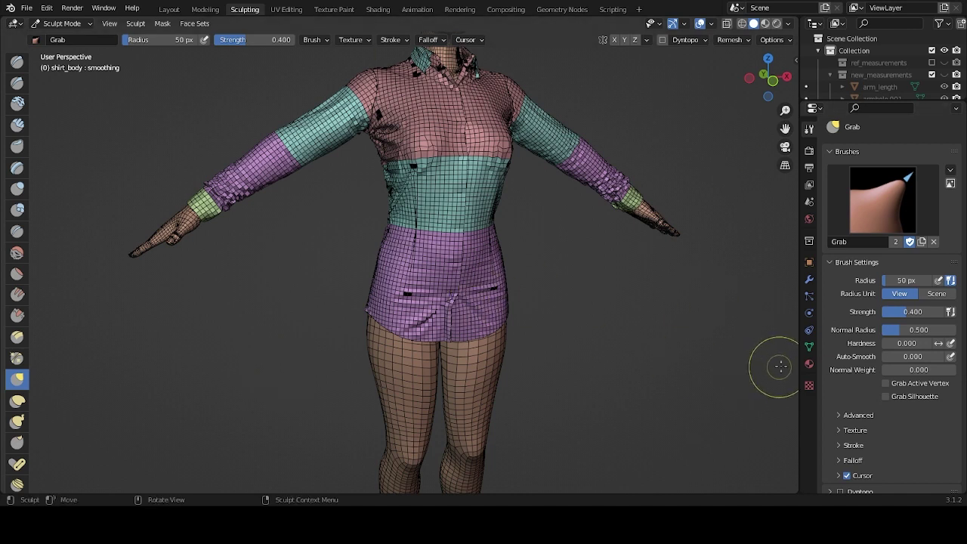
click(809, 345)
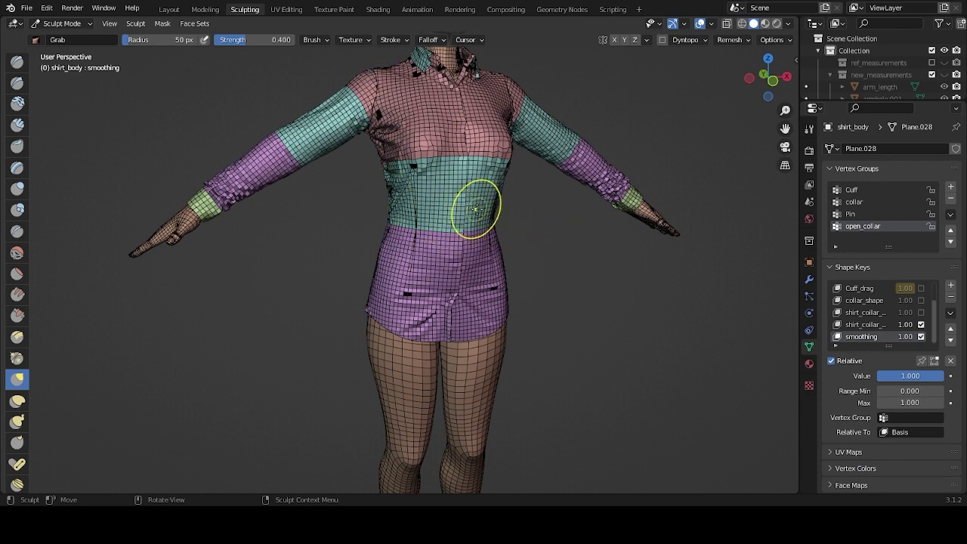
mouse_move(492, 216)
middle_down()
mouse_move(492, 234)
mouse_move(516, 204)
middle_up()
scroll(516, 201, up, 4)
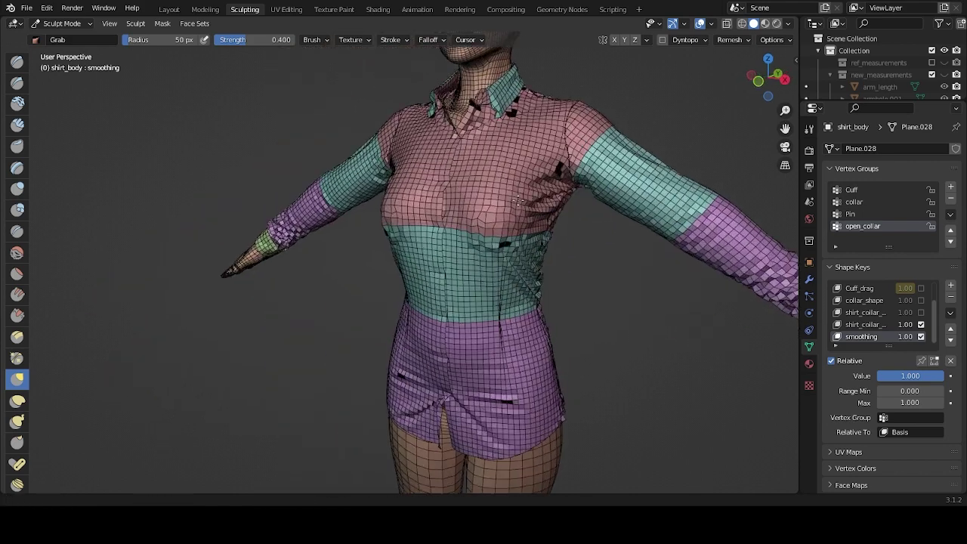
Frame the shirt, set the Grab brush radius to 57 px and make a short stroke on the chest fabric.
click(109, 24)
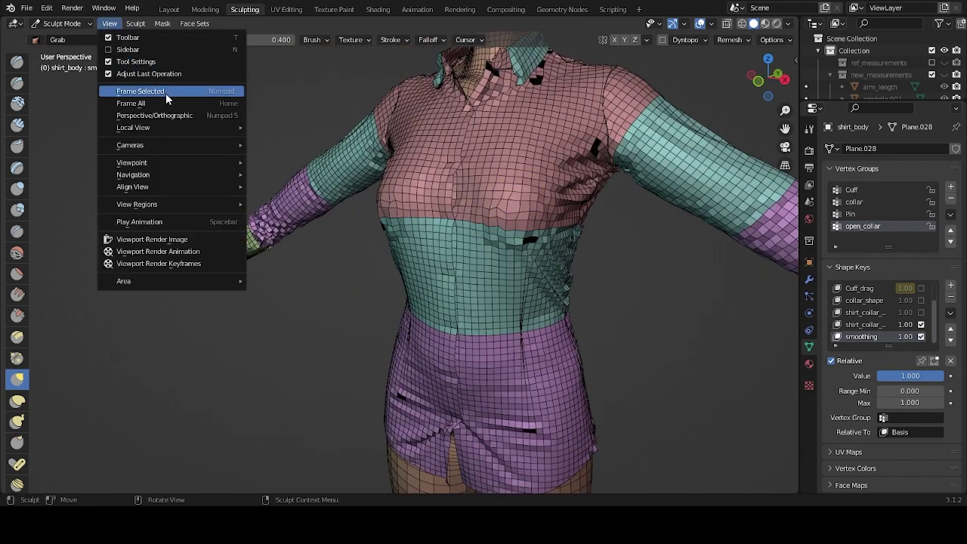
click(168, 94)
mouse_move(242, 125)
middle_down()
mouse_move(453, 277)
mouse_move(473, 255)
middle_up()
key(f)
click(479, 276)
scroll(453, 277, up, 1)
scroll(431, 280, up, 3)
mouse_move(431, 280)
middle_down()
mouse_move(454, 238)
mouse_move(478, 230)
middle_up()
mouse_move(483, 236)
mouse_down()
mouse_move(486, 222)
mouse_move(490, 247)
mouse_up()
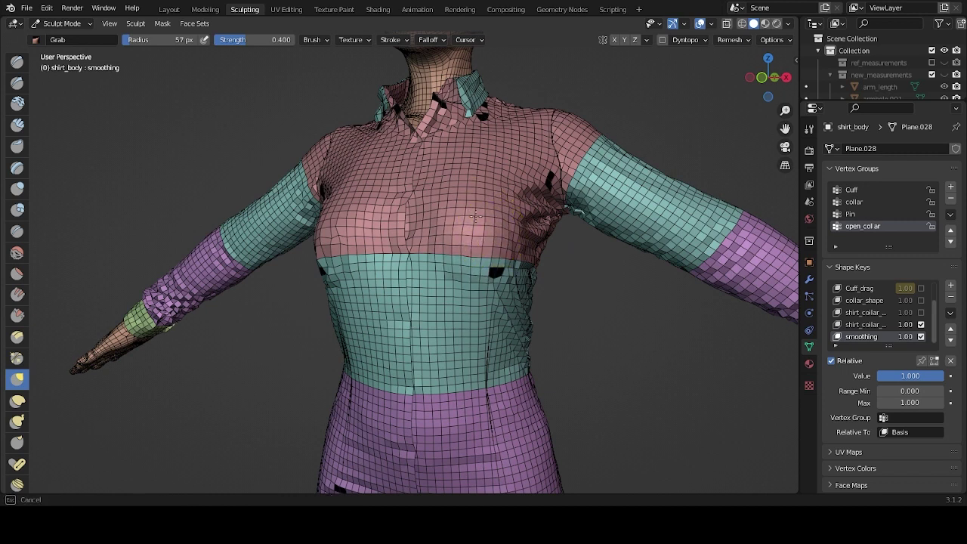
Examine the folds around the shirt's underarms, chest and waist from several sides.
middle_drag(524, 249, 485, 249)
middle_drag(553, 203, 447, 241)
mouse_move(468, 194)
middle_down()
mouse_move(511, 269)
mouse_move(445, 268)
mouse_move(446, 216)
middle_up()
middle_drag(441, 179, 452, 270)
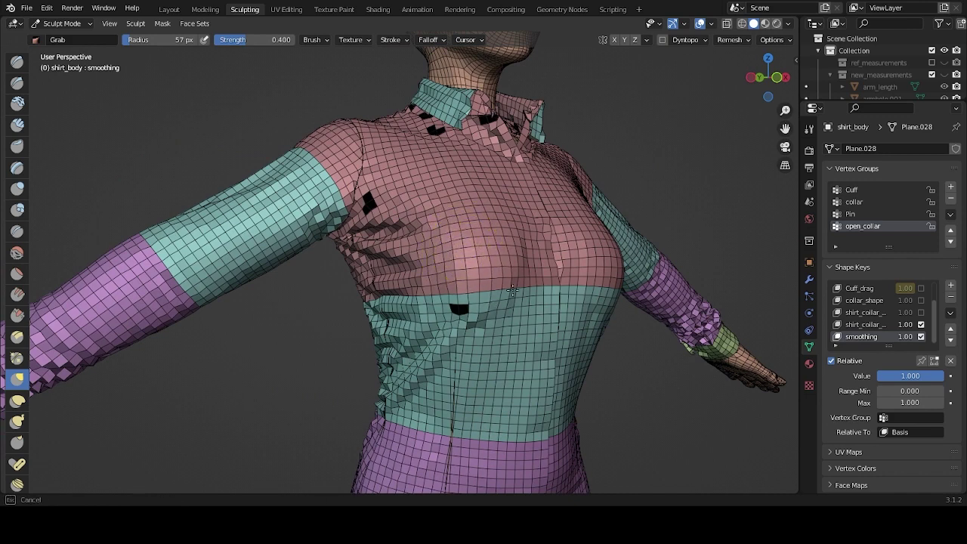
middle_drag(485, 324, 545, 233)
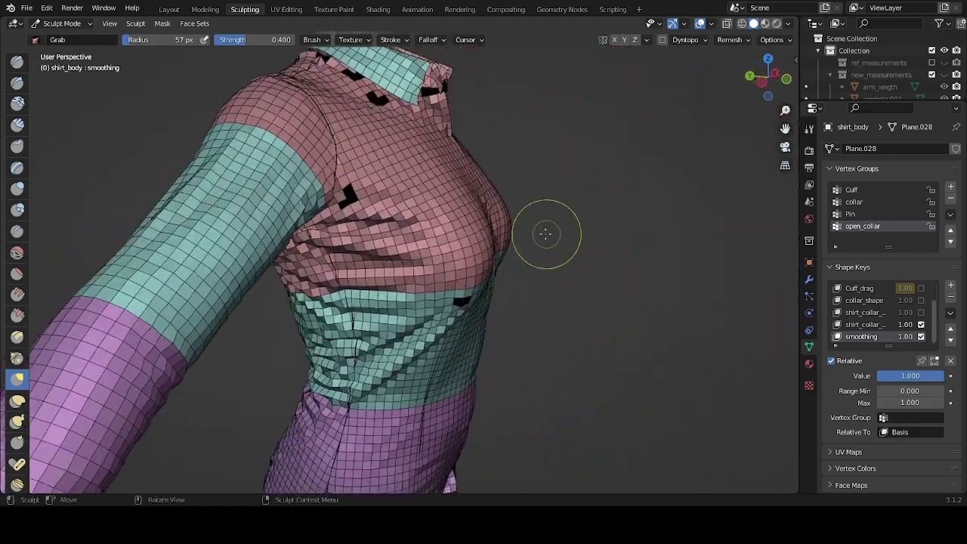
middle_drag(518, 275, 492, 265)
mouse_move(521, 308)
shift+middle_down()
mouse_move(458, 297)
mouse_move(509, 229)
mouse_move(472, 263)
mouse_move(445, 261)
shift+middle_up()
scroll(472, 262, up, 3)
Set the Grab brush radius to 45 px and examine the folds around the front opening at the shirt's hem.
key(f)
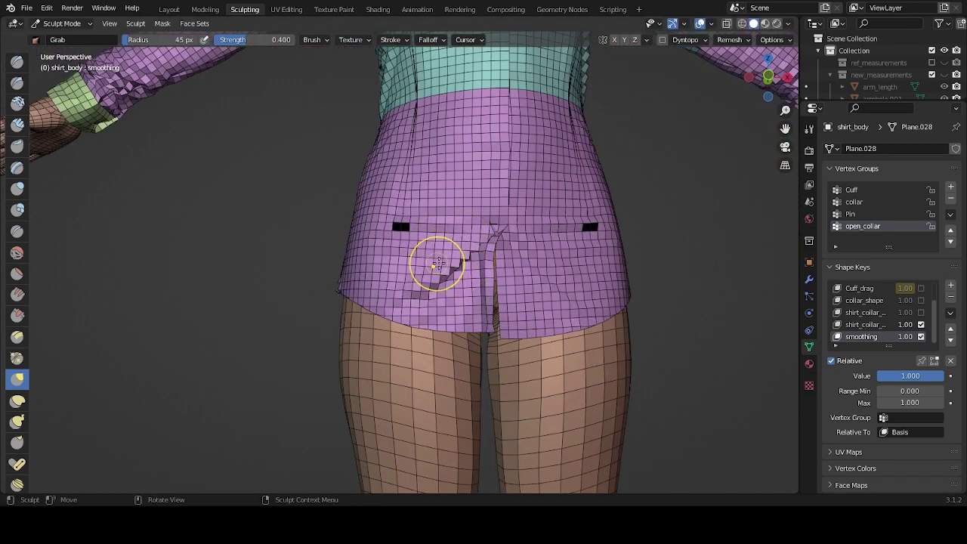
scroll(438, 263, up, 2)
middle_drag(438, 263, 469, 283)
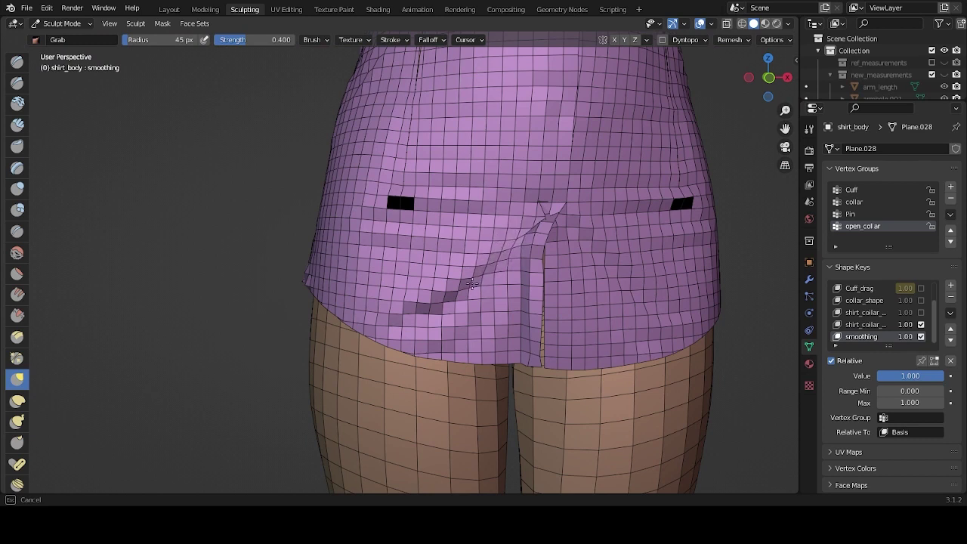
middle_drag(539, 280, 483, 221)
middle_drag(535, 285, 659, 256)
scroll(585, 227, down, 4)
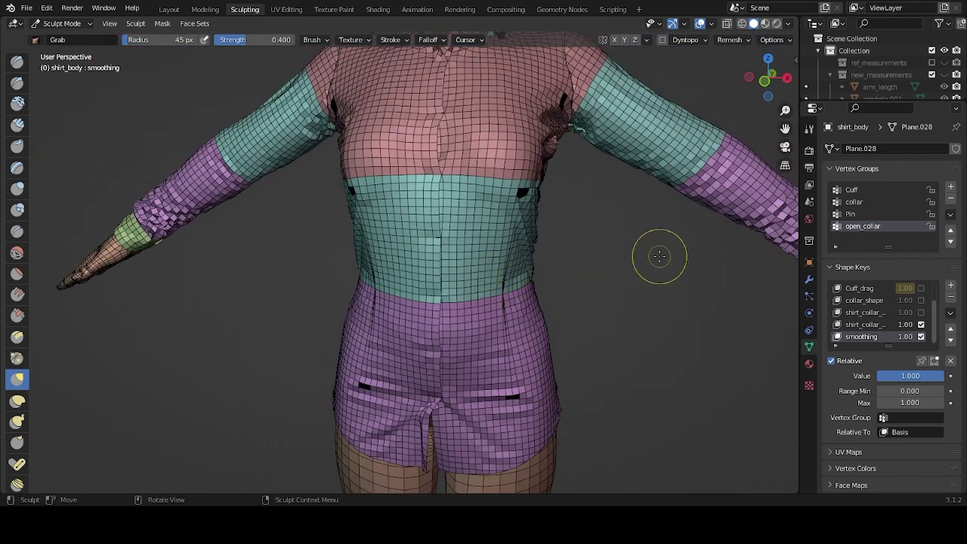
Hide the sonoya_body_mesh body in the viewport so only the shirt shows.
scroll(894, 59, down, 5)
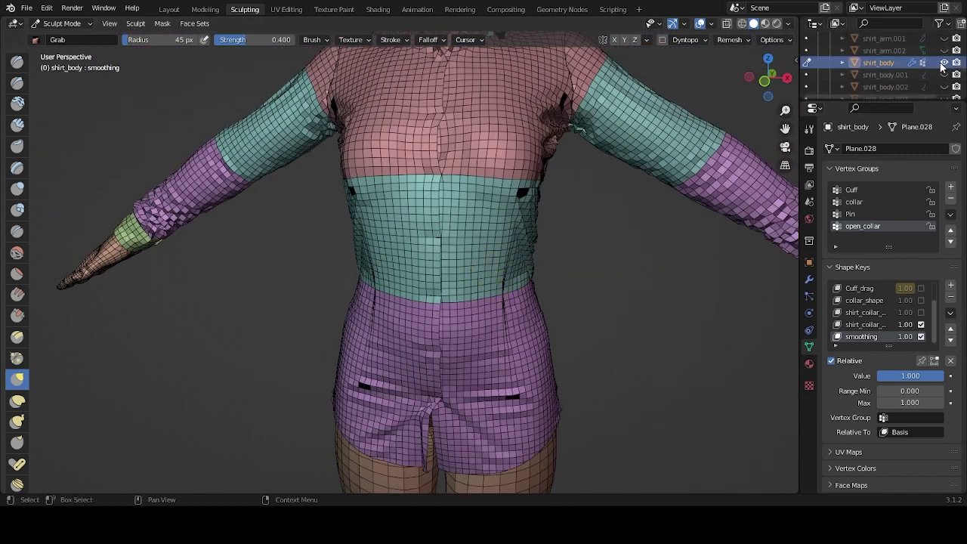
scroll(929, 81, down, 4)
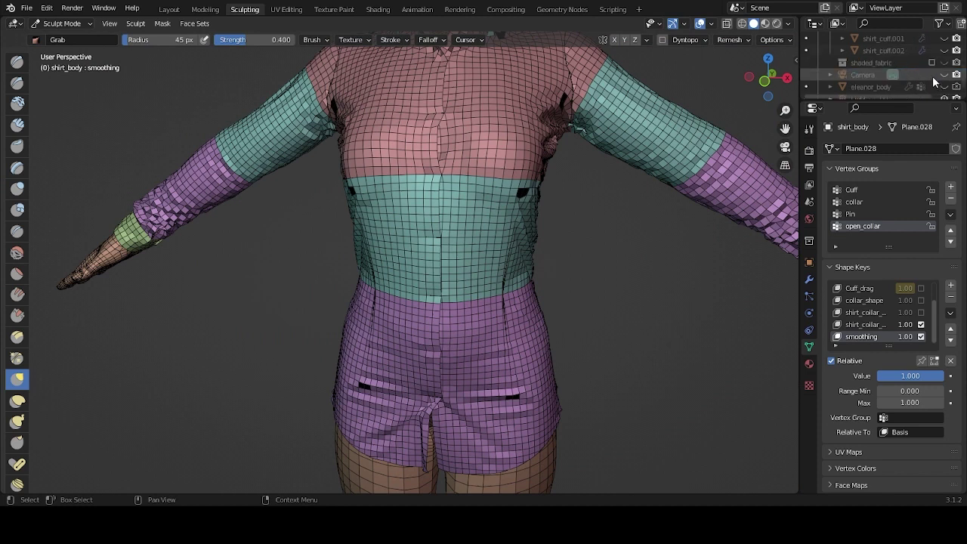
click(944, 89)
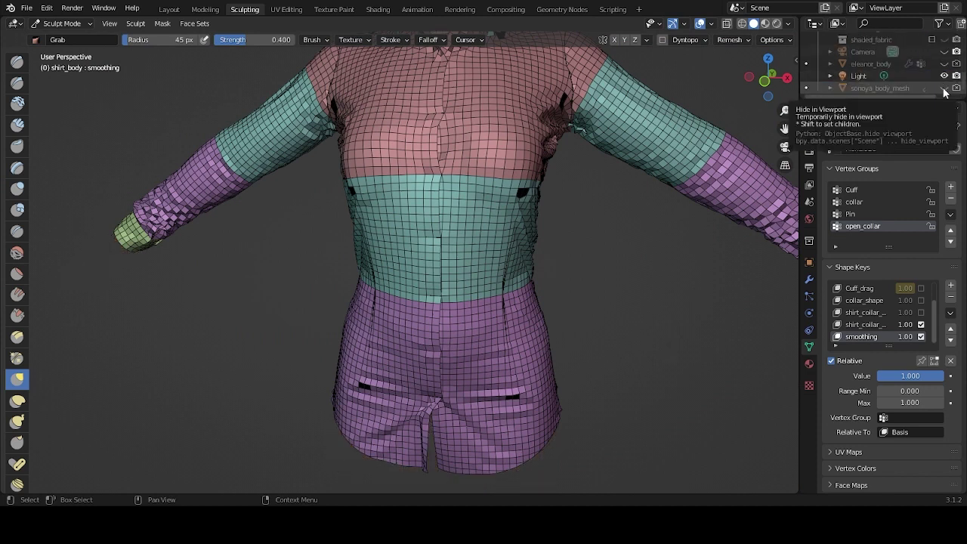
Even out the back of the collar with the Grab brush, inside and outside, reducing its radius to 43 px.
middle_drag(461, 148, 458, 252)
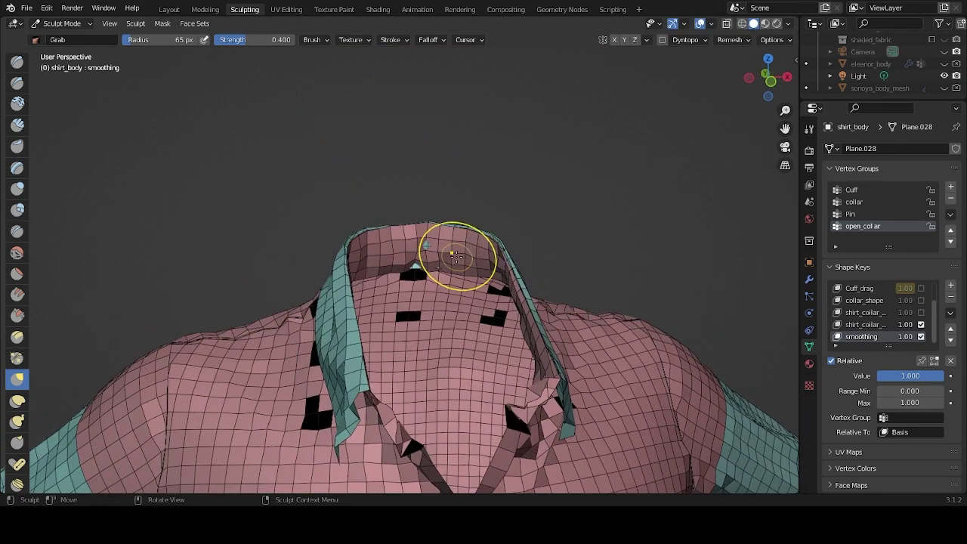
scroll(443, 222, up, 2)
scroll(435, 210, up, 1)
middle_drag(435, 210, 430, 237)
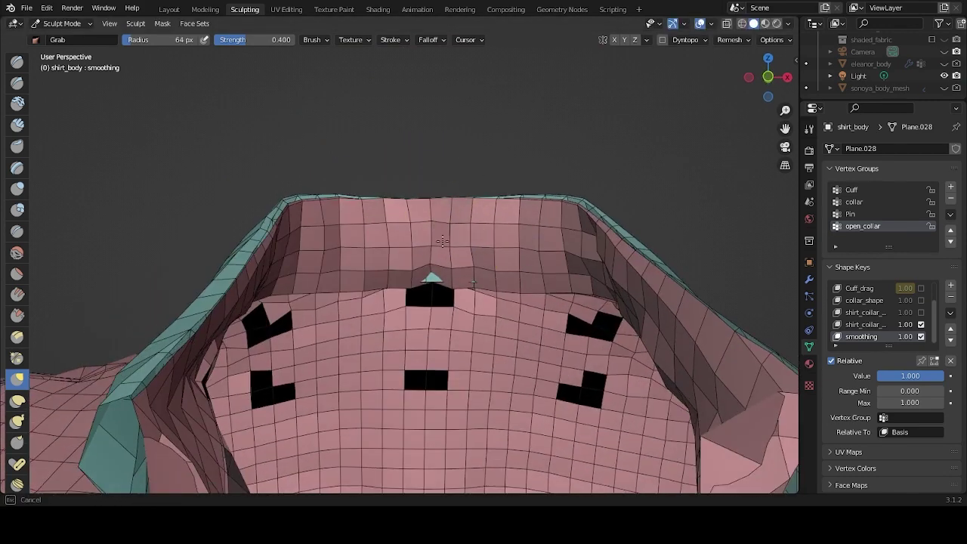
mouse_move(468, 273)
middle_down()
mouse_move(483, 259)
mouse_move(453, 259)
mouse_move(465, 299)
mouse_move(464, 216)
mouse_move(438, 190)
mouse_move(448, 183)
mouse_move(443, 162)
mouse_move(417, 243)
mouse_move(479, 80)
mouse_move(496, 216)
middle_up()
scroll(464, 216, up, 3)
scroll(433, 194, down, 3)
middle_drag(358, 275, 400, 272)
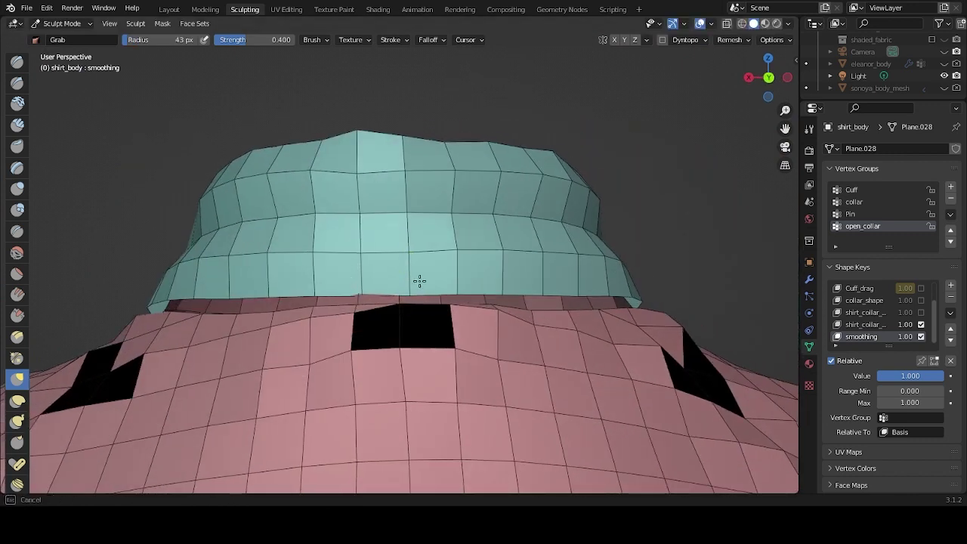
Set the Grab brush radius to 55 px and refine the inner faces and upper edges along both sides of the collar.
mouse_move(463, 267)
middle_down()
mouse_move(552, 324)
mouse_move(594, 270)
mouse_move(492, 254)
middle_up()
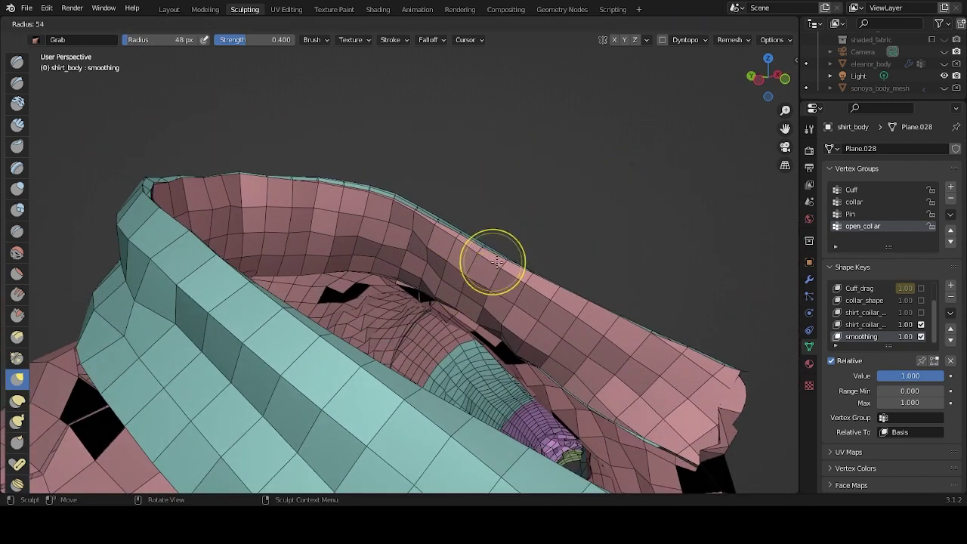
scroll(490, 270, up, 2)
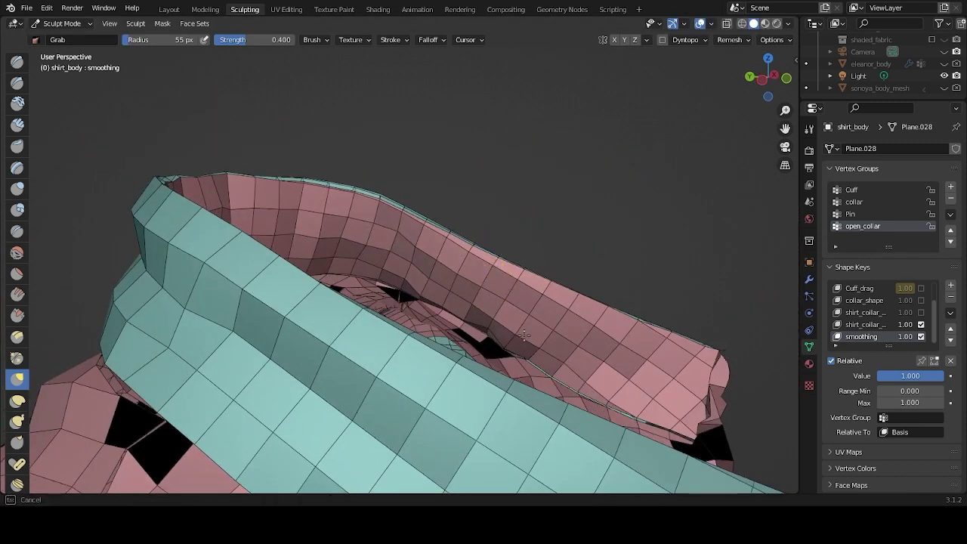
middle_drag(643, 355, 556, 201)
middle_drag(518, 252, 492, 252)
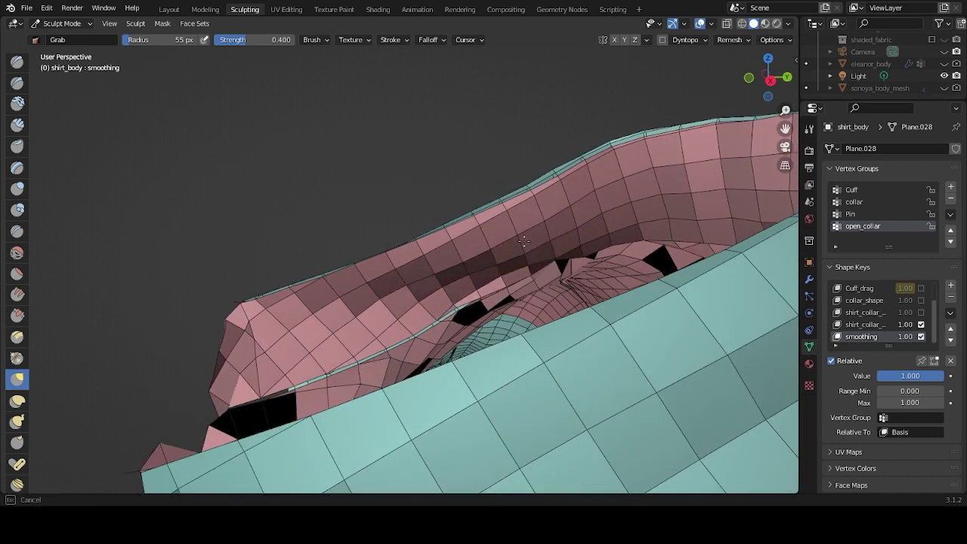
shift+middle_drag(399, 296, 546, 232)
middle_drag(386, 276, 521, 371)
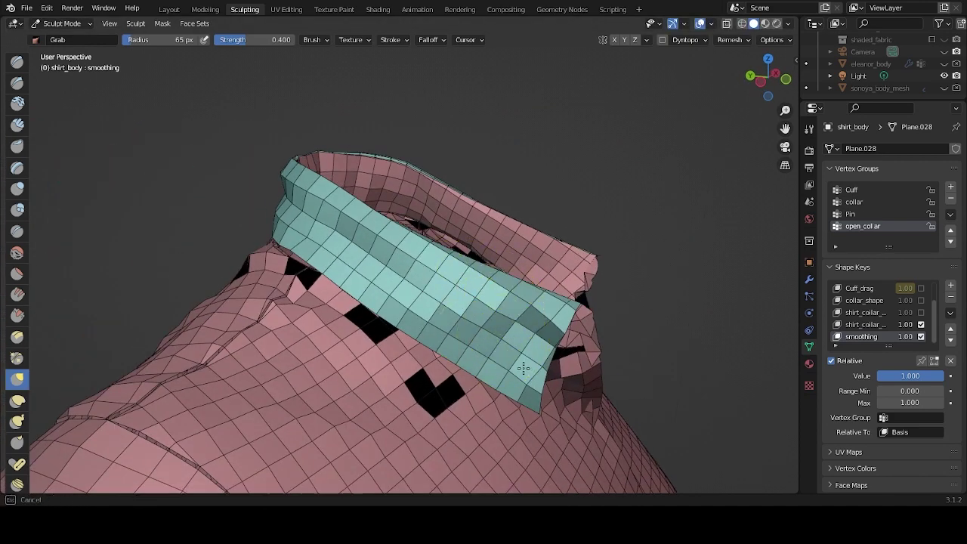
Reshape the pointed front flap of the wearer's right collar wing with the Grab brush at a 29 px radius.
middle_drag(561, 317, 505, 315)
key(f)
click(461, 368)
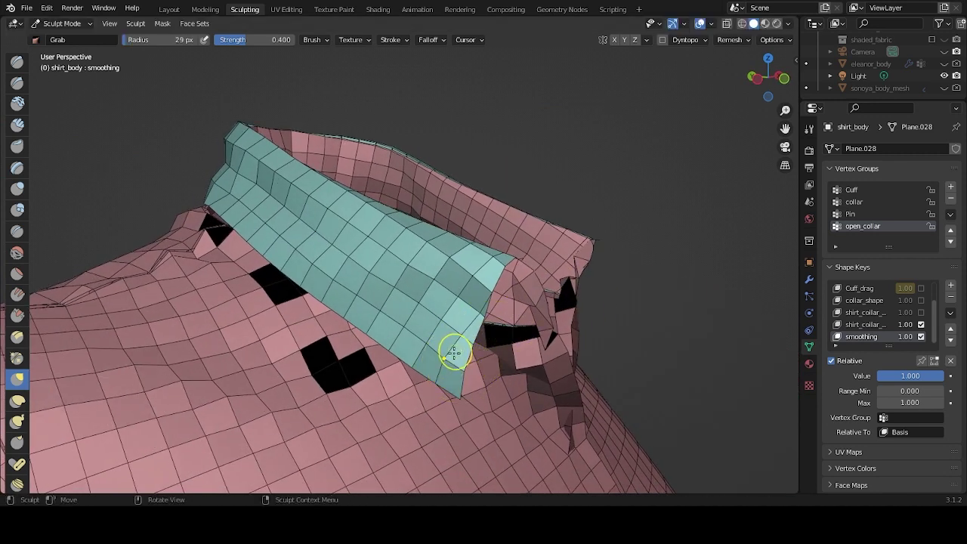
mouse_move(502, 305)
middle_down()
mouse_move(420, 323)
mouse_move(453, 306)
middle_up()
key(f)
click(423, 325)
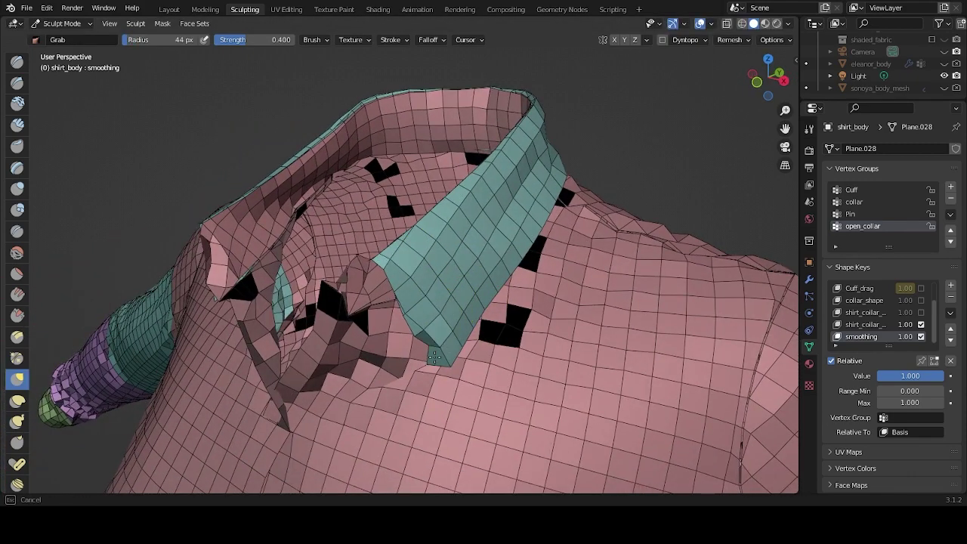
Straighten the bent tip of the wearer's left collar wing with the Grab brush, using radii of 27 and 32 px.
mouse_move(430, 360)
middle_down()
mouse_move(425, 291)
mouse_move(496, 291)
mouse_move(461, 289)
middle_up()
drag(461, 289, 468, 281)
middle_drag(459, 258, 363, 277)
key(bracketleft)
key(bracketleft)
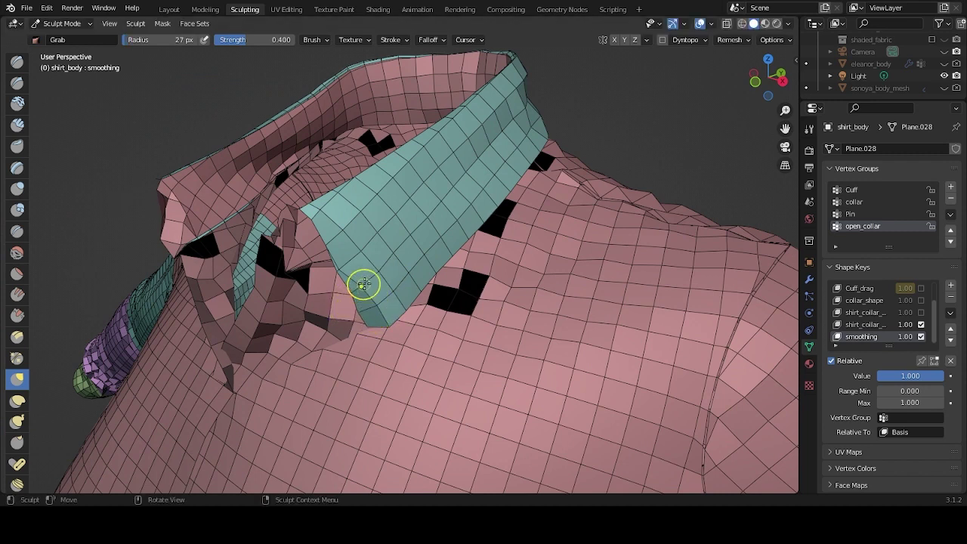
key(bracketleft)
key(bracketleft)
key(bracketleft)
key(bracketleft)
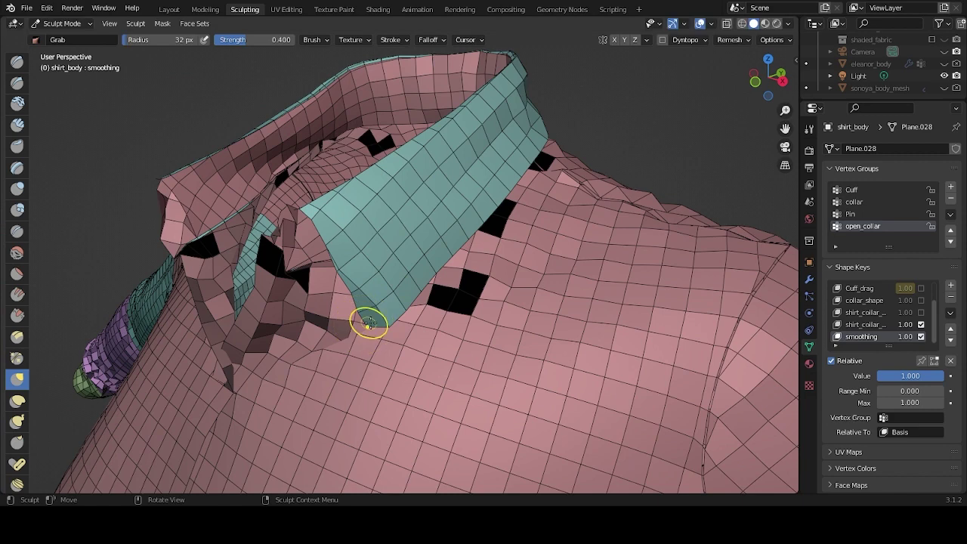
Enlarge the Grab brush to 59 px and reshape the fabric folds beneath the wearer's left collar wing and along the neckline.
mouse_move(353, 256)
middle_down()
mouse_move(320, 265)
mouse_move(423, 339)
mouse_move(456, 282)
mouse_move(567, 275)
mouse_move(528, 283)
mouse_move(340, 276)
mouse_move(457, 249)
mouse_move(441, 230)
middle_up()
key(f)
click(453, 265)
scroll(460, 237, up, 2)
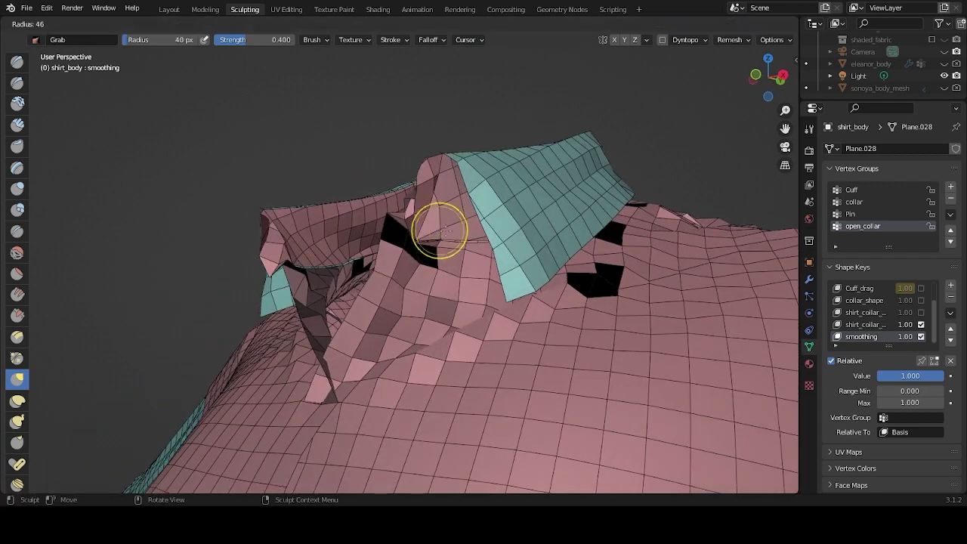
middle_drag(433, 176, 437, 257)
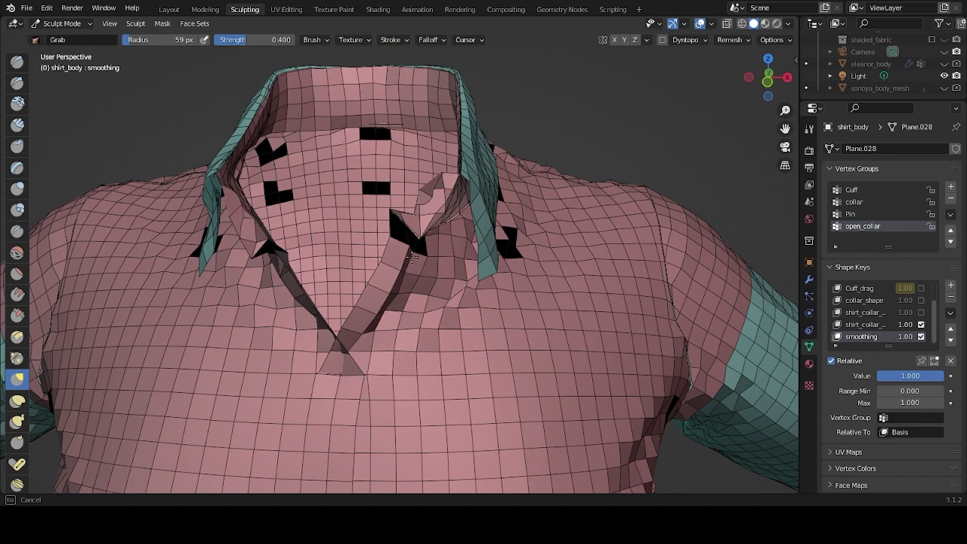
middle_drag(436, 267, 397, 260)
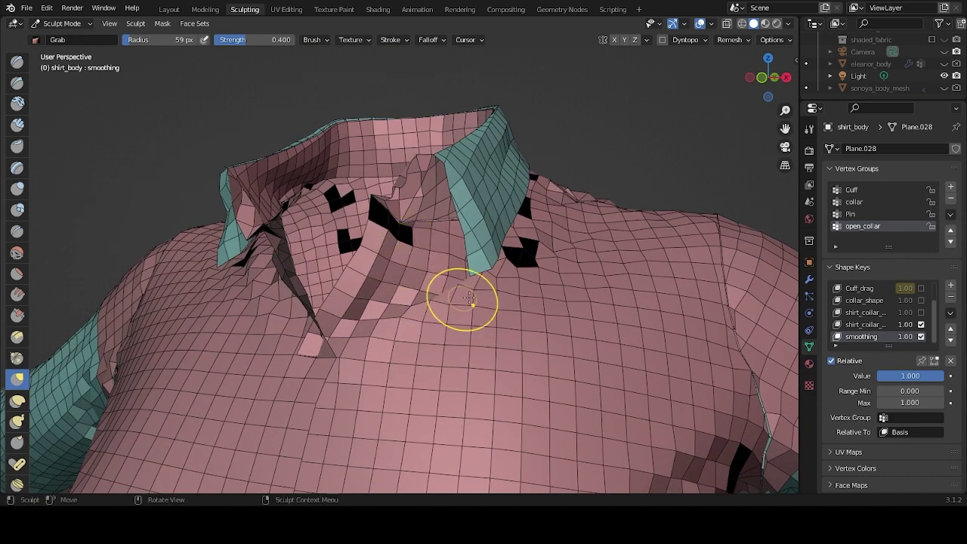
middle_drag(453, 300, 429, 300)
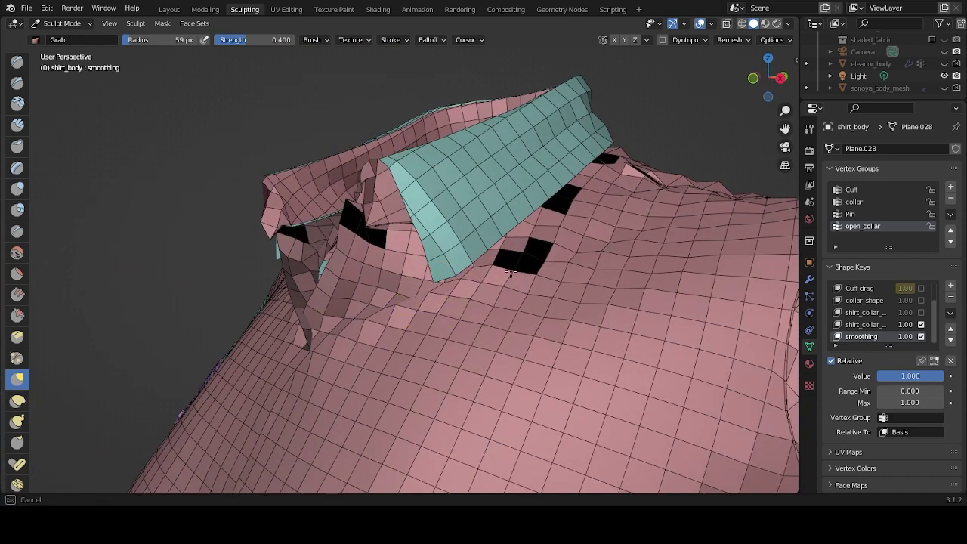
mouse_move(370, 316)
middle_down()
mouse_move(451, 234)
mouse_move(431, 216)
mouse_move(438, 252)
mouse_move(414, 216)
mouse_move(460, 274)
mouse_move(537, 223)
mouse_move(513, 265)
mouse_move(453, 253)
middle_up()
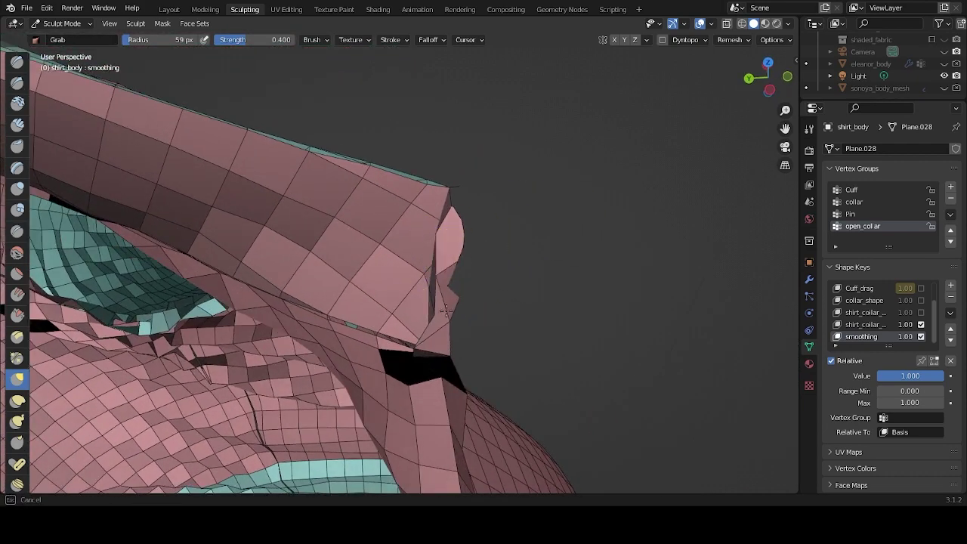
Reduce the Grab brush radius to about 43 px and pull the crumpled front edge of the wearer's left collar into shape.
mouse_move(453, 232)
middle_down()
mouse_move(438, 248)
mouse_move(352, 260)
mouse_move(435, 289)
mouse_move(516, 335)
middle_up()
key(bracketleft)
key(bracketleft)
key(bracketleft)
mouse_move(458, 284)
middle_down()
mouse_move(630, 291)
mouse_move(432, 262)
mouse_move(339, 233)
middle_up()
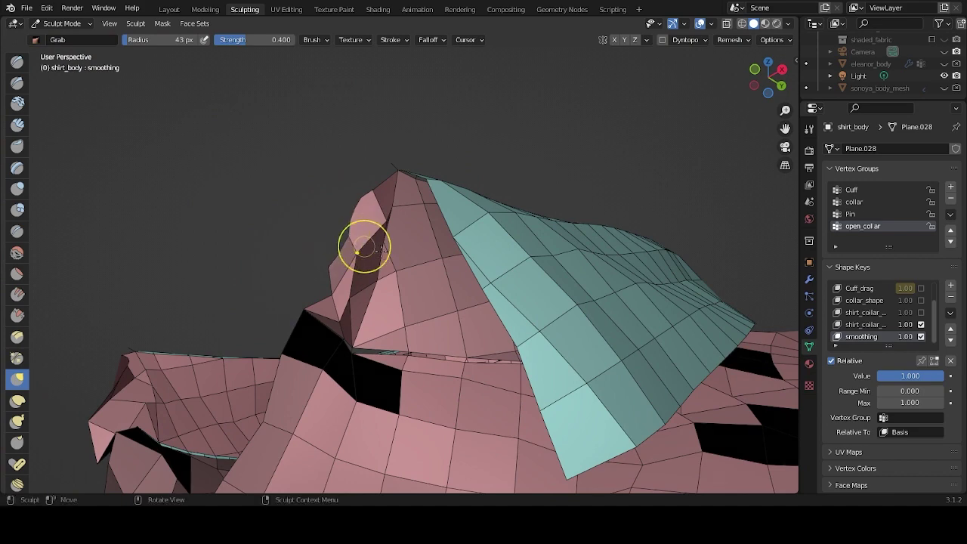
mouse_move(381, 249)
middle_down()
mouse_move(539, 310)
mouse_move(476, 295)
mouse_move(403, 300)
mouse_move(416, 290)
middle_up()
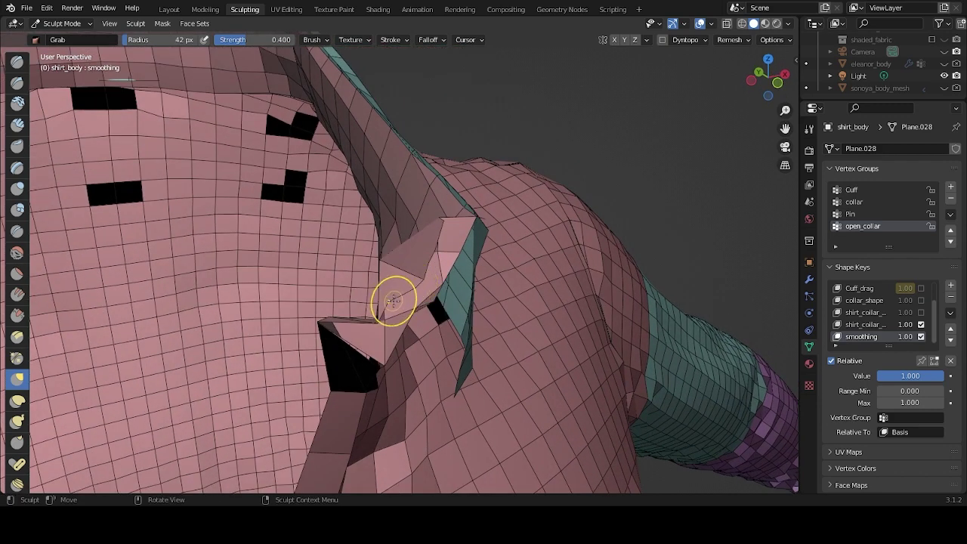
Refine the folded faces at the wearer's left collar end with the Grab brush at a 30 px radius.
mouse_move(408, 313)
middle_down()
mouse_move(430, 219)
mouse_move(571, 298)
mouse_move(466, 312)
mouse_move(442, 260)
middle_up()
key(f)
click(437, 280)
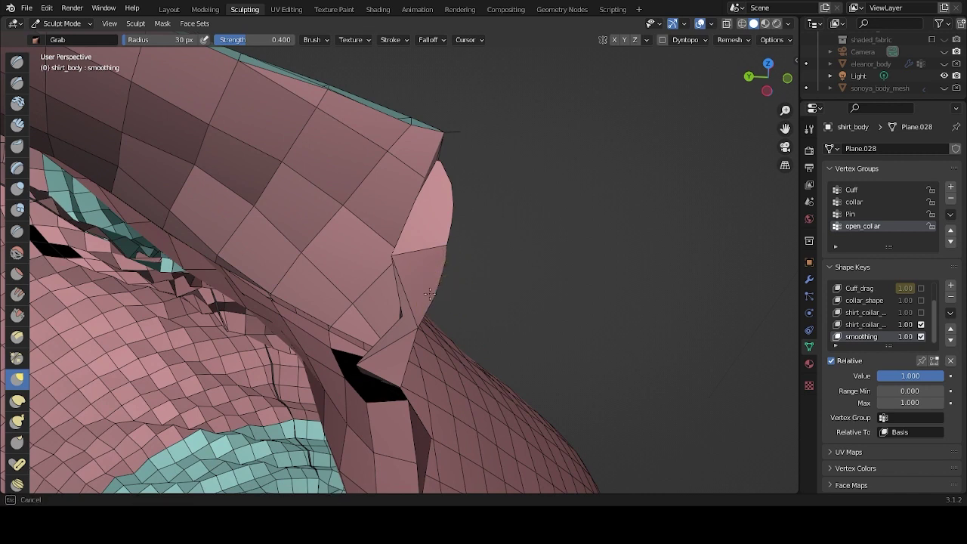
middle_drag(446, 287, 411, 249)
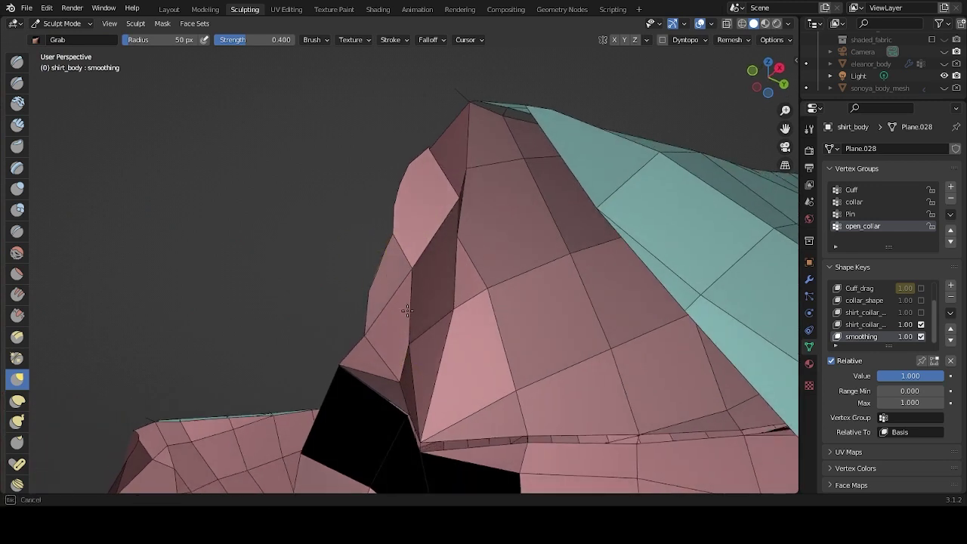
Smooth out the chest and neckline fabric below the wearer's right collar wing with a large brush of about 100 px radius.
mouse_move(437, 320)
middle_down()
mouse_move(479, 312)
mouse_move(492, 272)
mouse_move(425, 242)
mouse_move(483, 272)
mouse_move(434, 254)
mouse_move(446, 319)
mouse_move(533, 294)
mouse_move(596, 301)
mouse_move(512, 222)
mouse_move(483, 250)
mouse_move(417, 260)
mouse_move(335, 257)
mouse_move(333, 272)
mouse_move(587, 254)
mouse_move(435, 249)
mouse_move(476, 229)
middle_up()
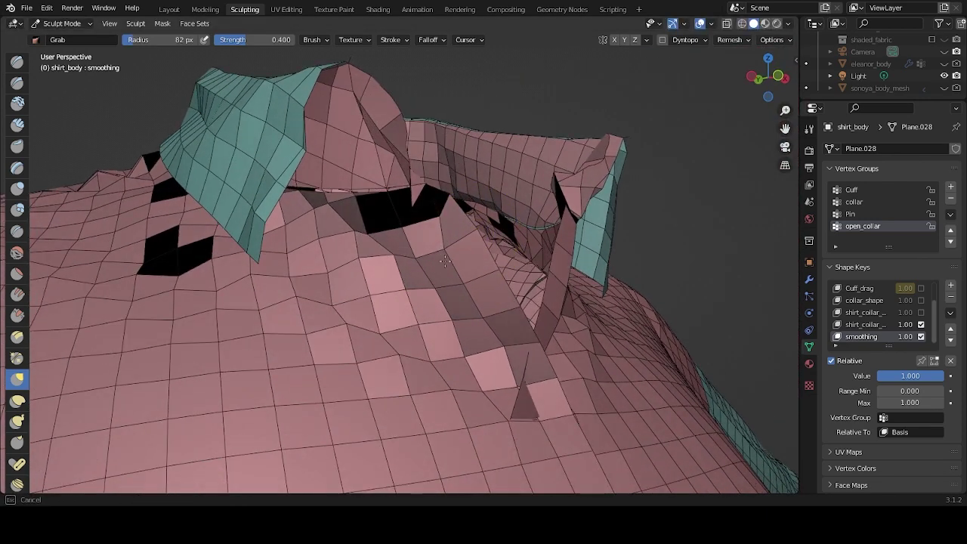
middle_drag(446, 261, 511, 281)
middle_drag(460, 295, 469, 280)
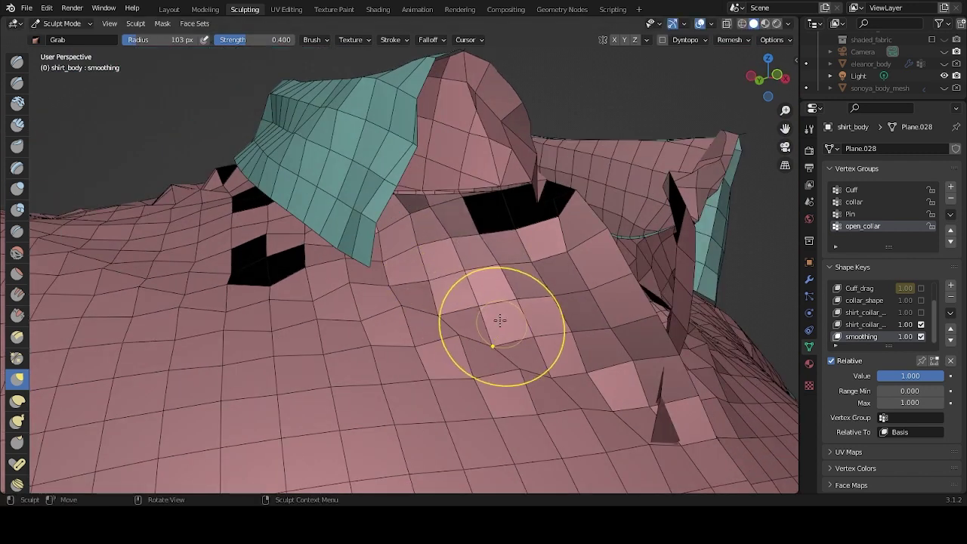
middle_drag(500, 323, 429, 335)
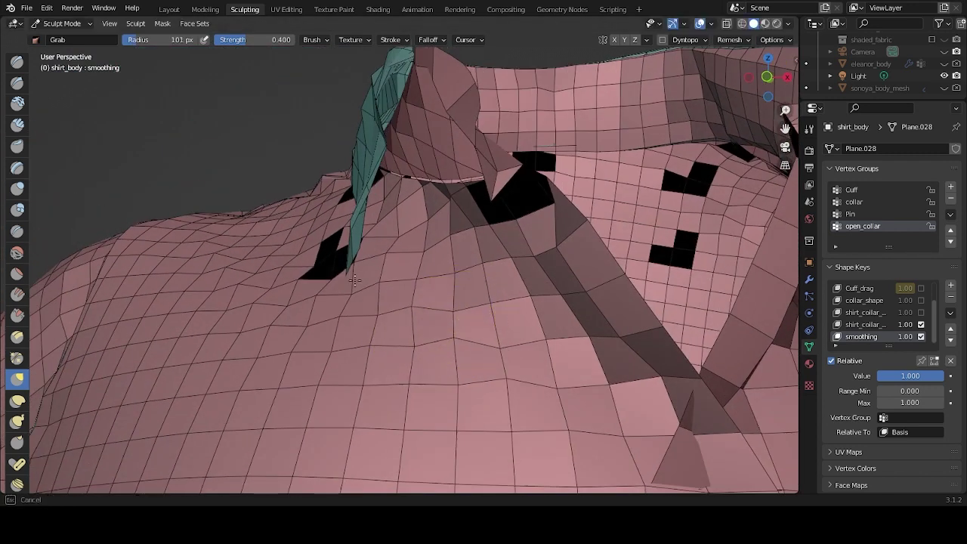
mouse_move(425, 319)
middle_down()
mouse_move(582, 420)
mouse_move(415, 317)
mouse_move(644, 382)
mouse_move(453, 345)
mouse_move(528, 279)
mouse_move(552, 268)
mouse_move(561, 288)
middle_up()
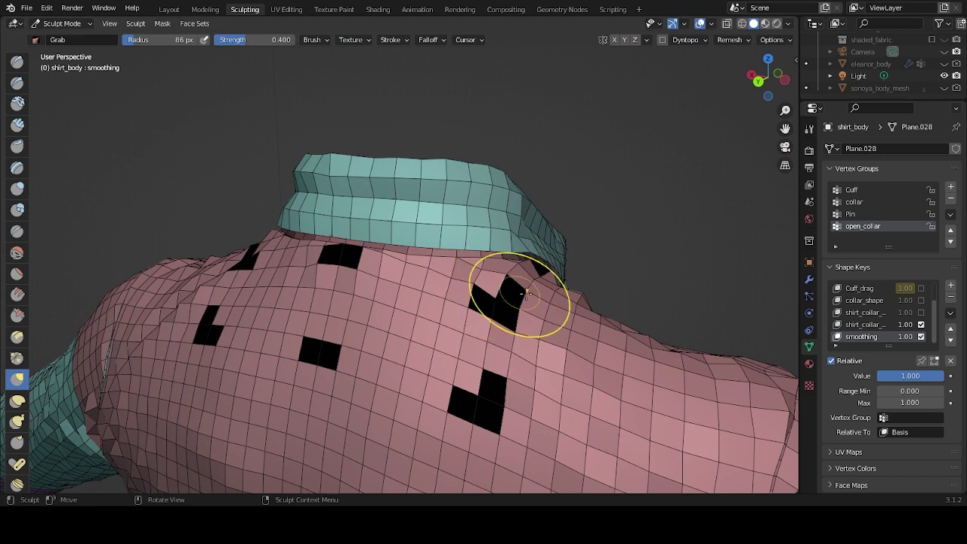
Set the Grab brush radius to 59 px and touch up the fabric around the collar and shoulders.
mouse_move(554, 318)
middle_down()
mouse_move(509, 319)
mouse_move(595, 265)
middle_up()
mouse_move(626, 324)
middle_down()
mouse_move(518, 324)
mouse_move(488, 308)
mouse_move(458, 242)
middle_up()
key(f)
click(480, 278)
mouse_move(480, 278)
middle_down()
mouse_move(461, 281)
mouse_move(481, 289)
middle_up()
mouse_move(371, 317)
middle_down()
mouse_move(446, 282)
mouse_move(435, 249)
mouse_move(452, 212)
mouse_move(501, 250)
mouse_move(492, 181)
mouse_move(549, 227)
mouse_move(523, 343)
middle_up()
middle_drag(538, 269, 565, 291)
drag(565, 290, 541, 317)
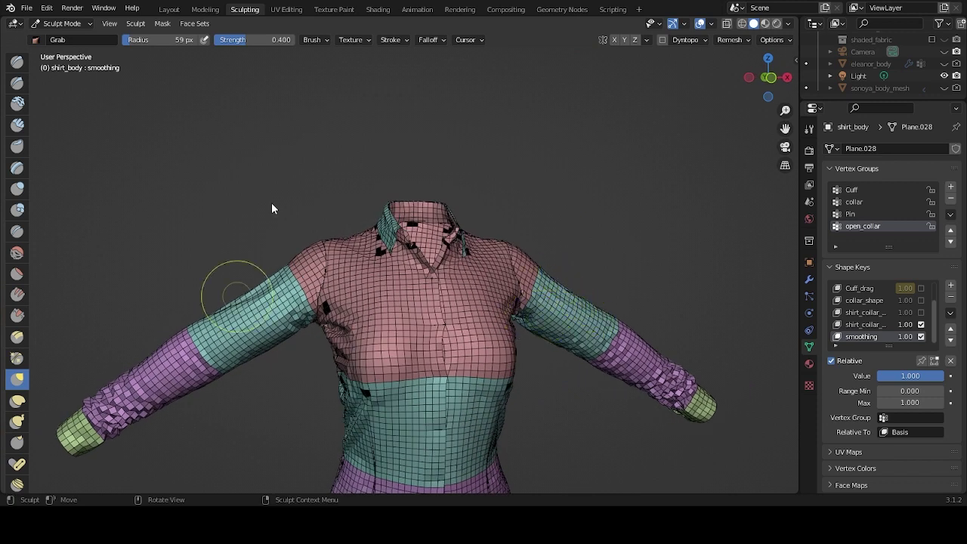
Switch to the Layout workspace, enable viewport display of the shirt's Subdivision modifier and deselect the shirt.
click(170, 9)
middle_drag(392, 211, 483, 241)
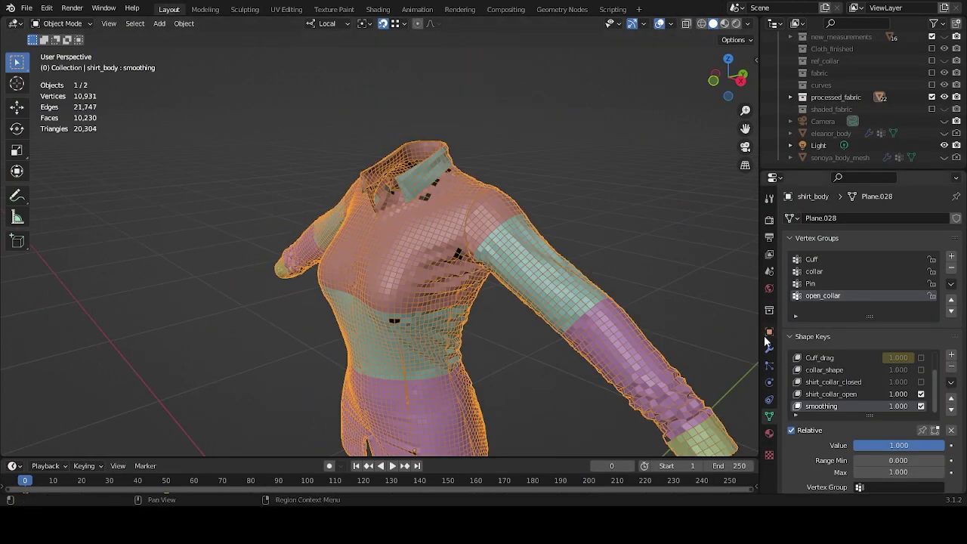
click(769, 347)
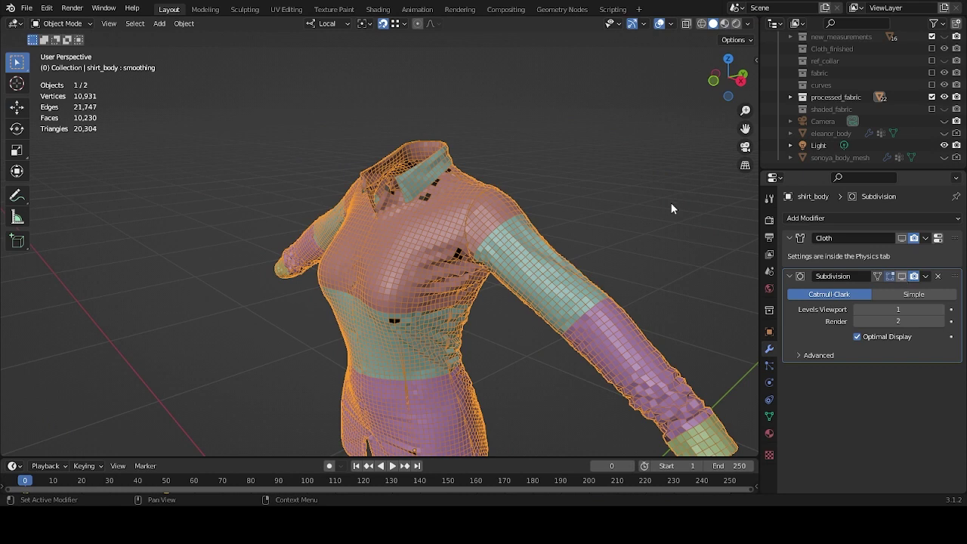
click(546, 145)
Turn off the wireframe overlay and examine the subdivided shirt's surface around the collar, chest and underarm.
click(669, 24)
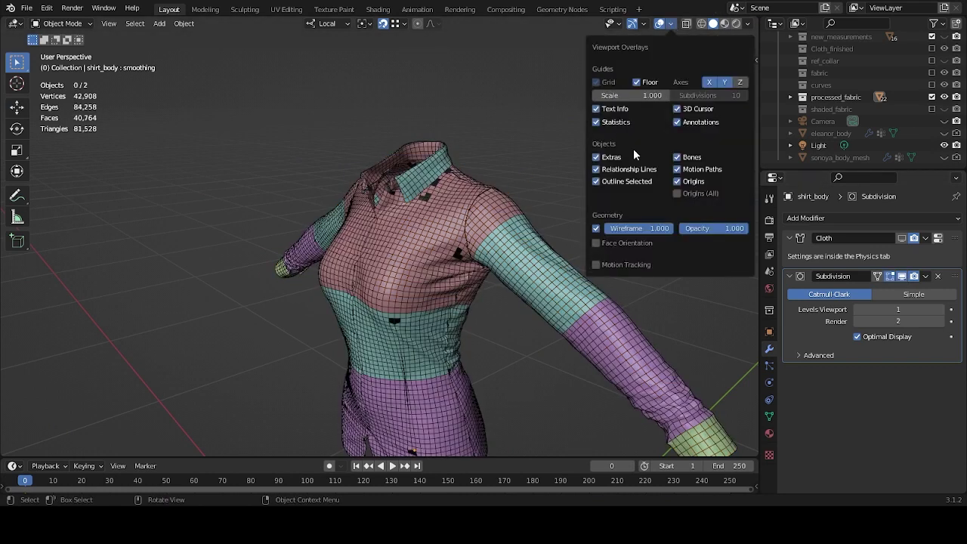
click(599, 223)
middle_drag(417, 201, 468, 195)
scroll(468, 195, up, 5)
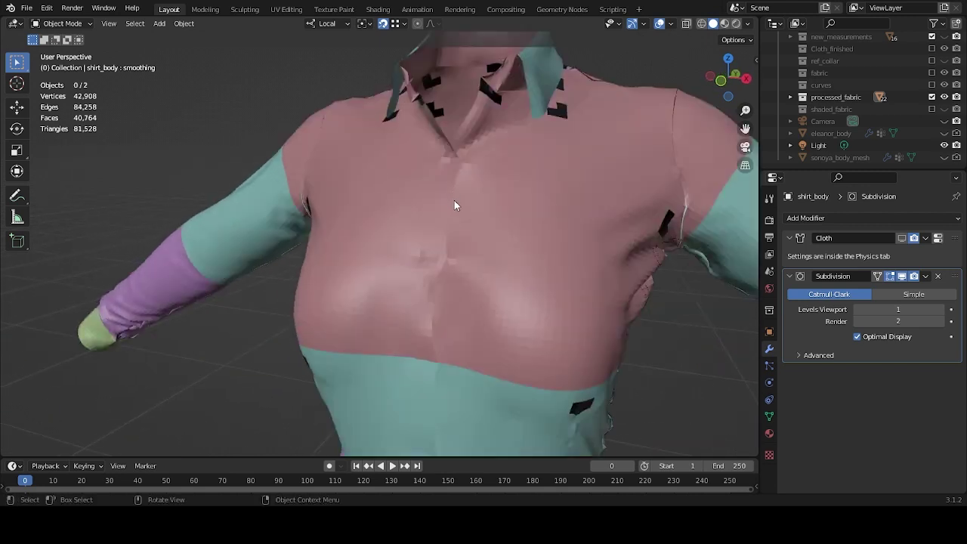
middle_drag(503, 243, 568, 224)
scroll(461, 233, down, 5)
scroll(367, 234, up, 4)
scroll(553, 287, down, 3)
middle_drag(554, 274, 475, 232)
scroll(548, 226, down, 4)
Turn the wireframe overlay back on and examine the mesh around the collar and neckline opening.
click(669, 24)
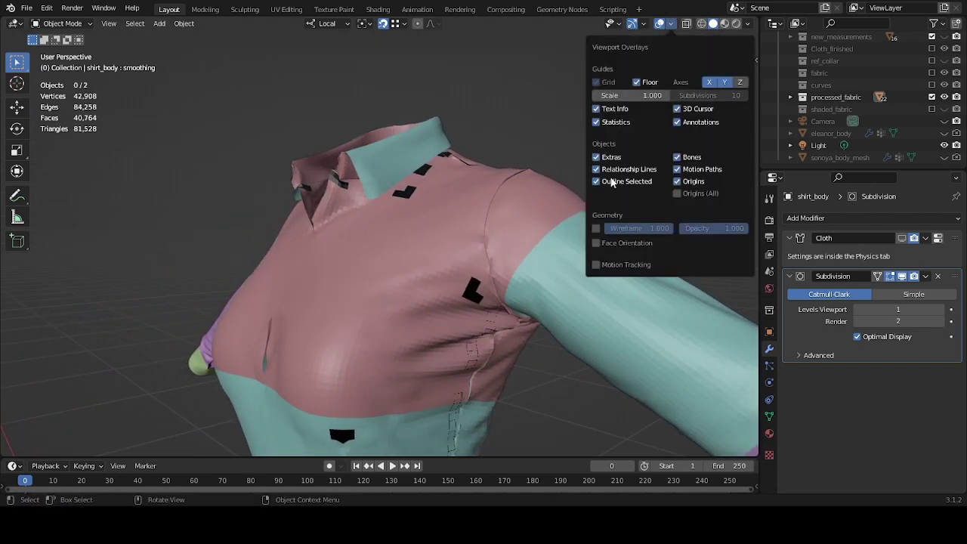
click(597, 228)
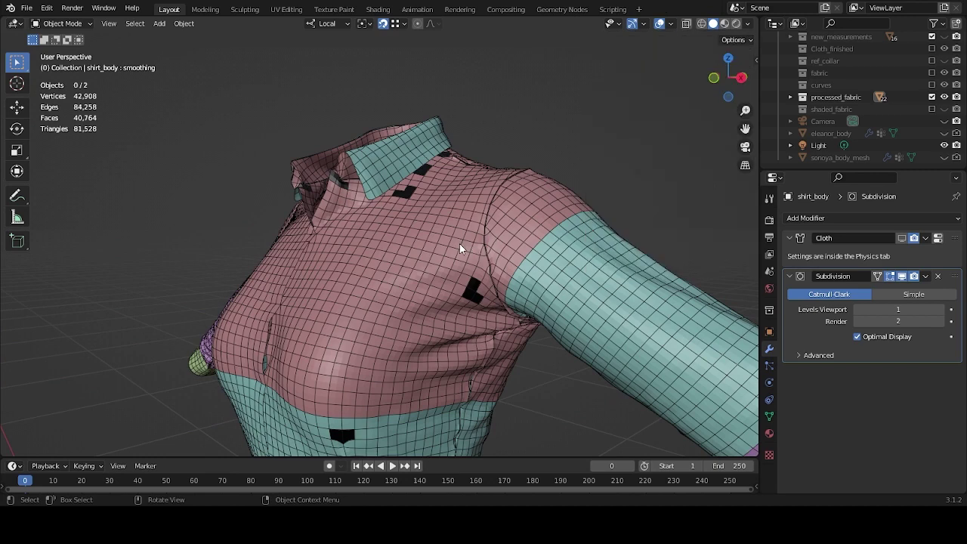
scroll(458, 244, down, 3)
middle_drag(458, 244, 456, 267)
scroll(522, 270, down, 3)
scroll(450, 296, up, 3)
scroll(468, 264, up, 5)
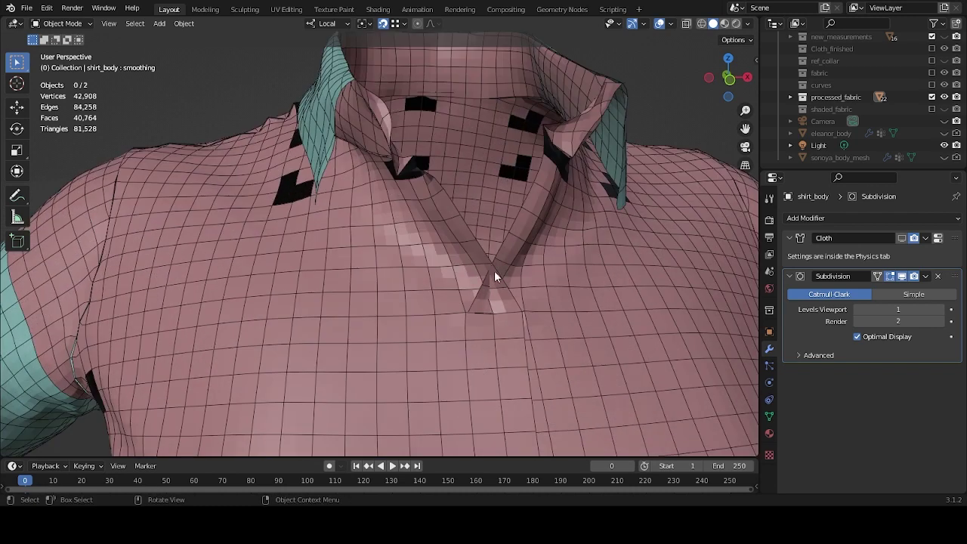
Inspect the subdivided shirt down to the front hem and turn off viewport display of its Subdivision modifier.
scroll(505, 259, down, 4)
shift+middle_drag(496, 263, 489, 210)
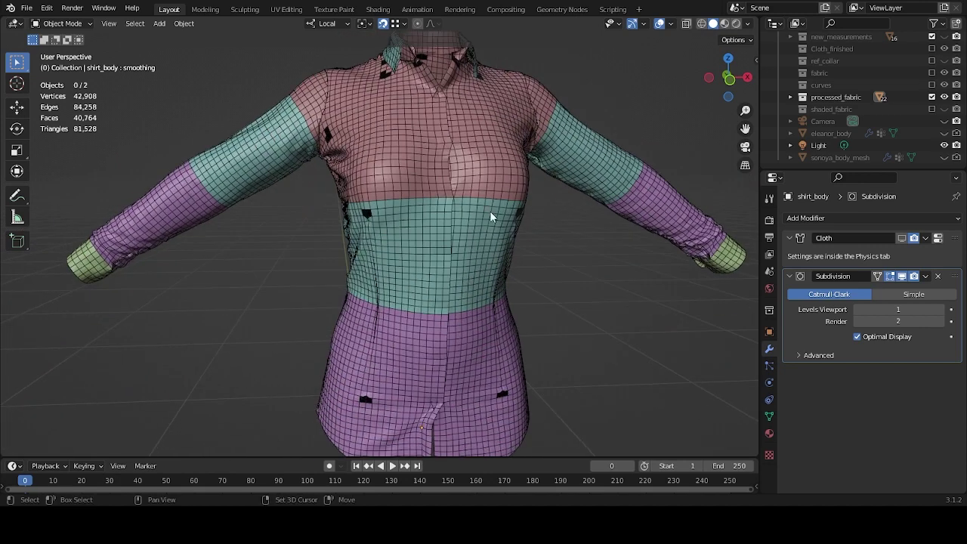
scroll(484, 210, up, 2)
scroll(464, 289, up, 4)
middle_drag(464, 290, 440, 231)
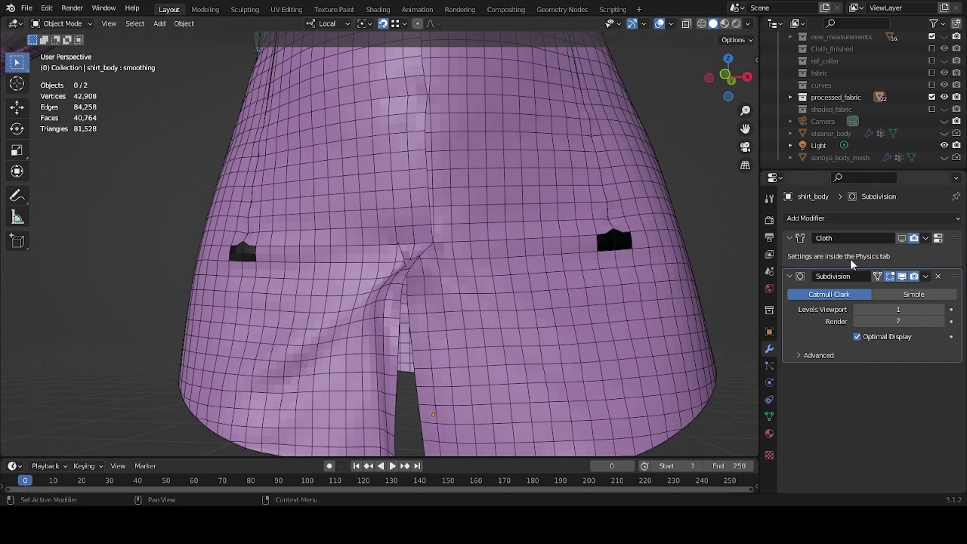
click(902, 277)
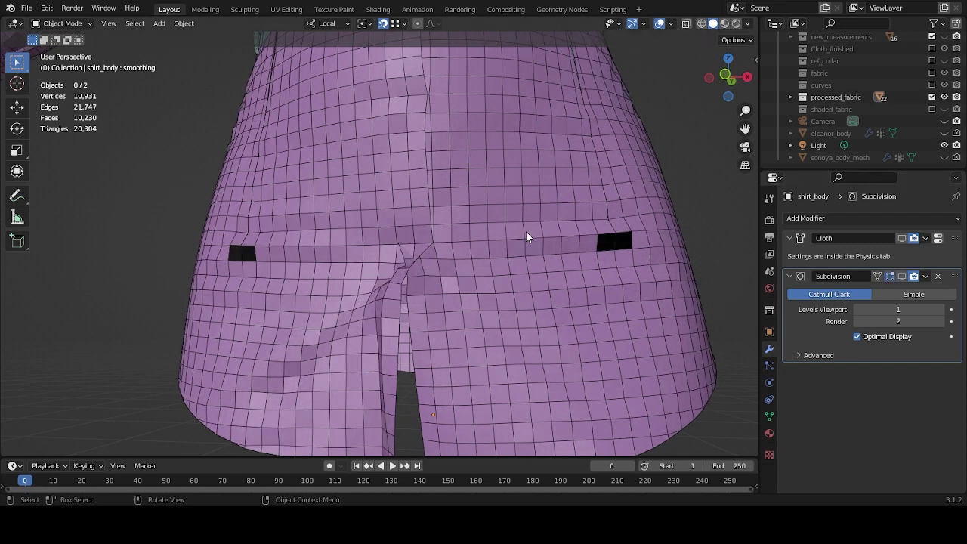
Return to the Sculpting workspace with the shirt body in Sculpt Mode.
scroll(431, 172, down, 5)
middle_drag(431, 171, 445, 284)
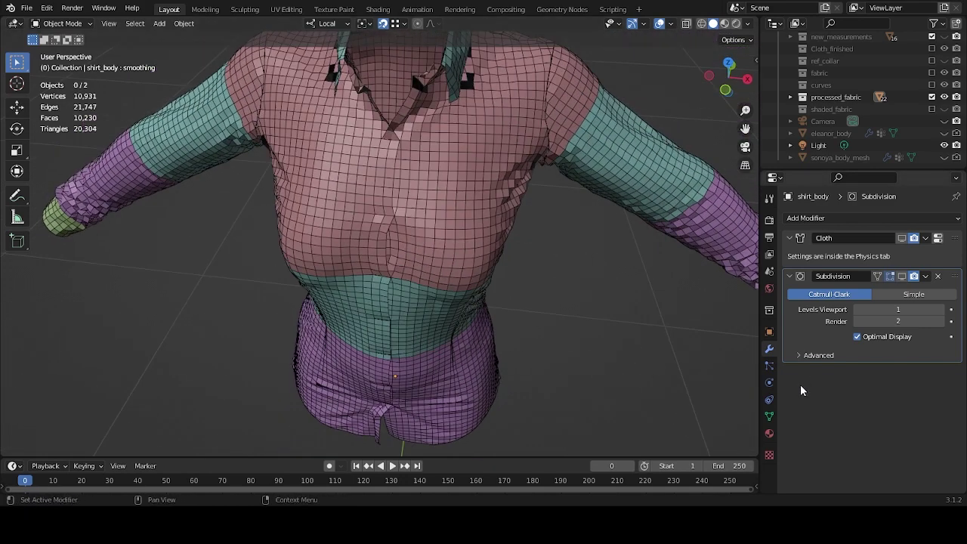
click(244, 9)
scroll(512, 292, up, 2)
scroll(431, 252, down, 3)
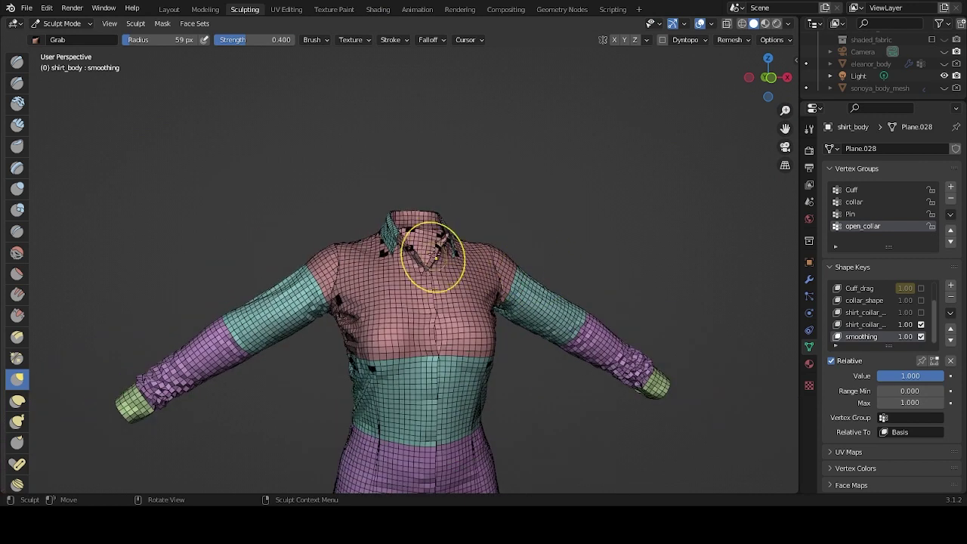
scroll(525, 238, down, 4)
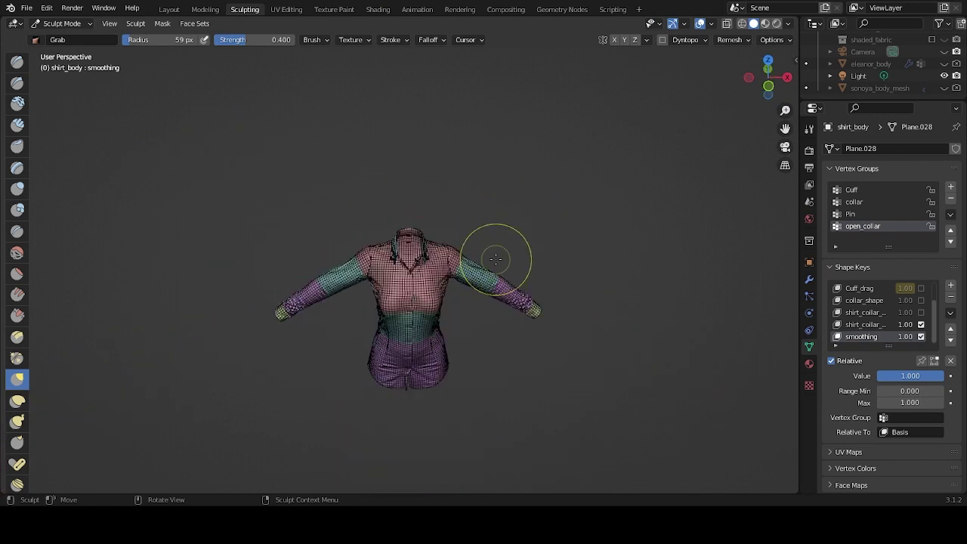
scroll(492, 255, up, 7)
Mute and re-enable the smoothing shape key to compare the shirt with and without the sculpted changes.
click(921, 336)
scroll(572, 313, down, 6)
middle_drag(540, 227, 465, 313)
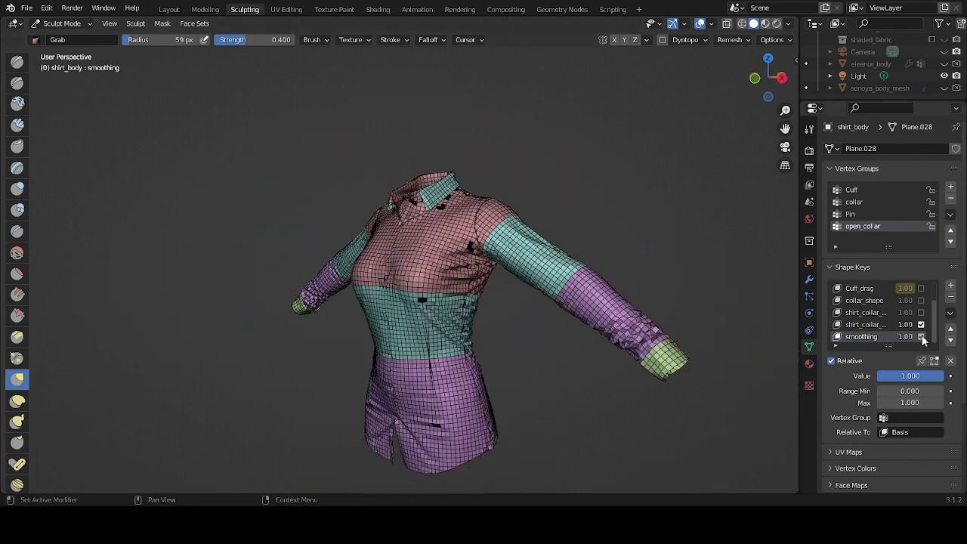
click(921, 336)
middle_drag(619, 317, 544, 320)
scroll(543, 319, up, 6)
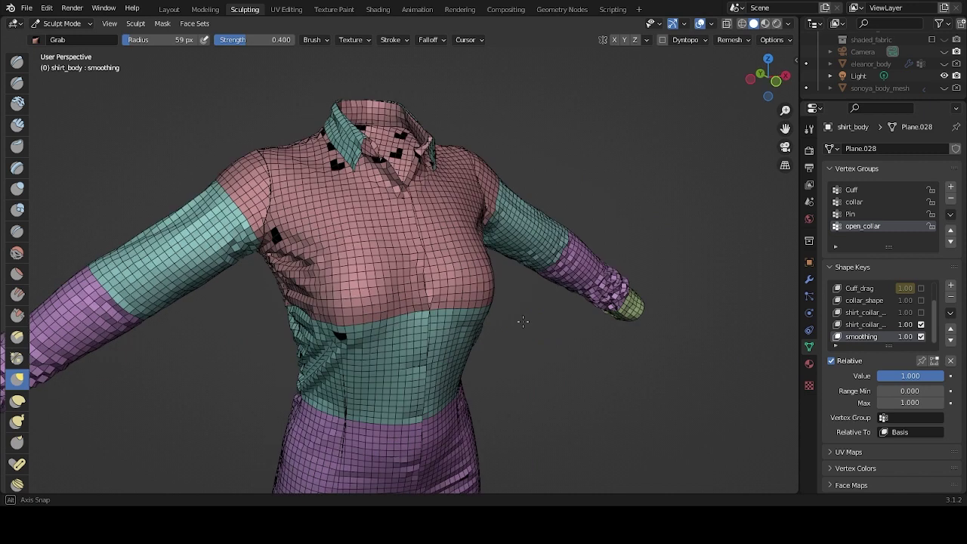
Mute the smoothing and shirt_collar_open shape keys and make Basis the active shape key to show the flat pattern.
click(920, 336)
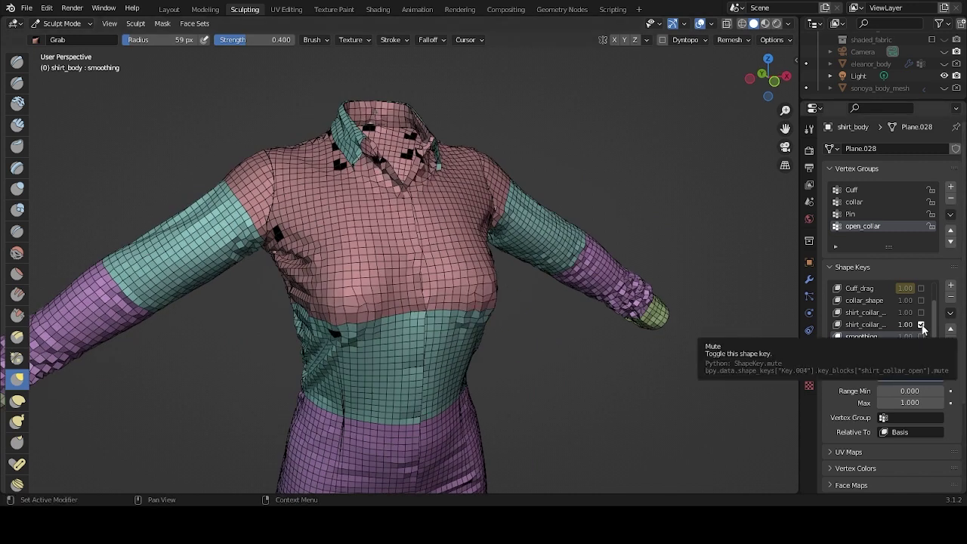
click(920, 324)
scroll(877, 307, up, 2)
click(878, 288)
mouse_move(529, 249)
middle_down()
mouse_move(511, 224)
mouse_move(44, 46)
middle_up()
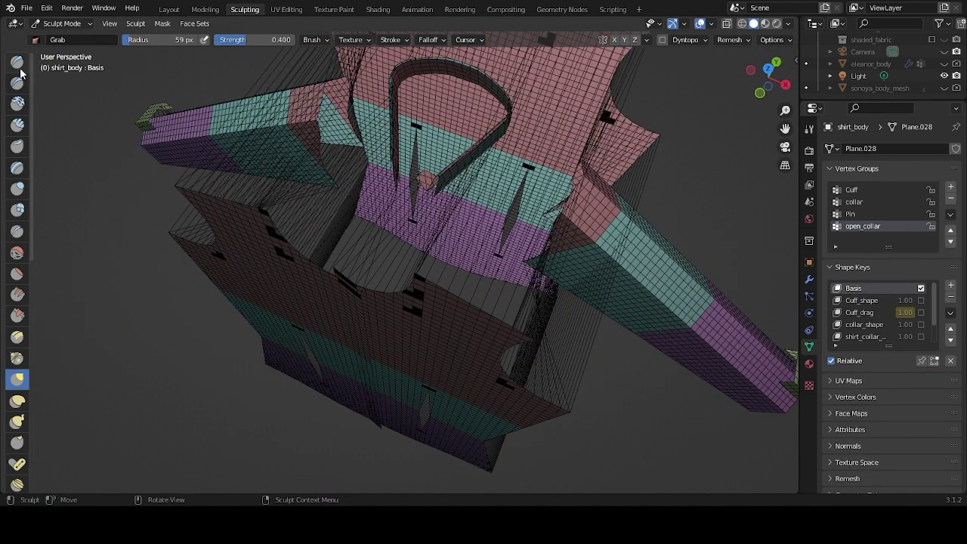
mouse_move(177, 78)
middle_down()
mouse_move(425, 252)
mouse_move(445, 249)
mouse_move(142, 158)
middle_up()
scroll(459, 250, up, 8)
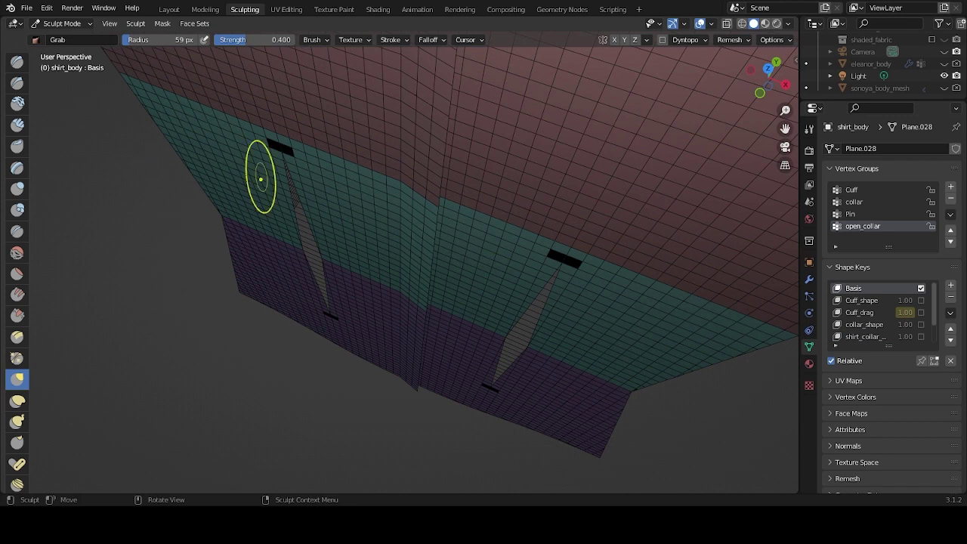
Re-enable the shirt_collar_open and smoothing shape keys to inspect the front overlap, and mute both again.
click(921, 336)
click(920, 335)
scroll(921, 335, down, 2)
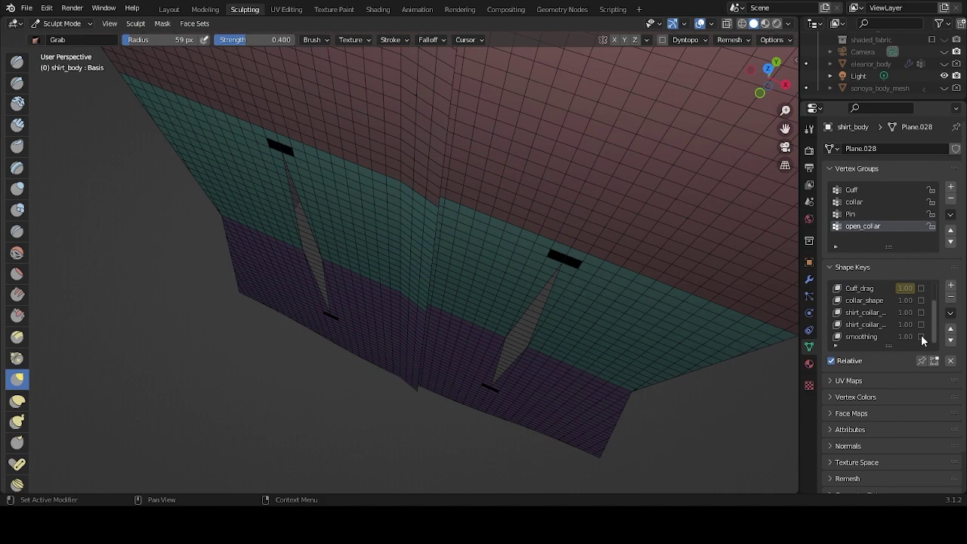
click(921, 336)
middle_drag(708, 285, 503, 320)
scroll(466, 216, up, 5)
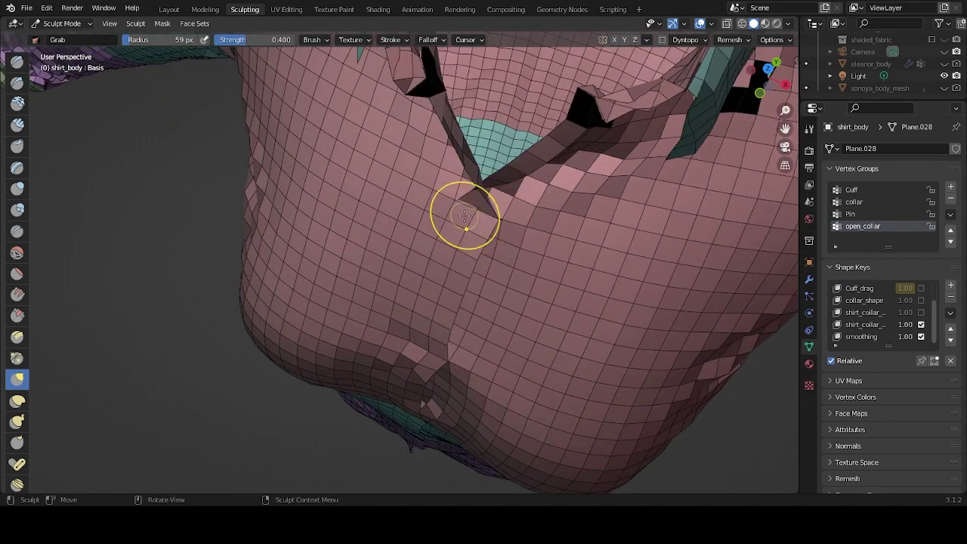
mouse_move(483, 225)
middle_down()
mouse_move(496, 194)
mouse_move(523, 284)
mouse_move(580, 134)
middle_up()
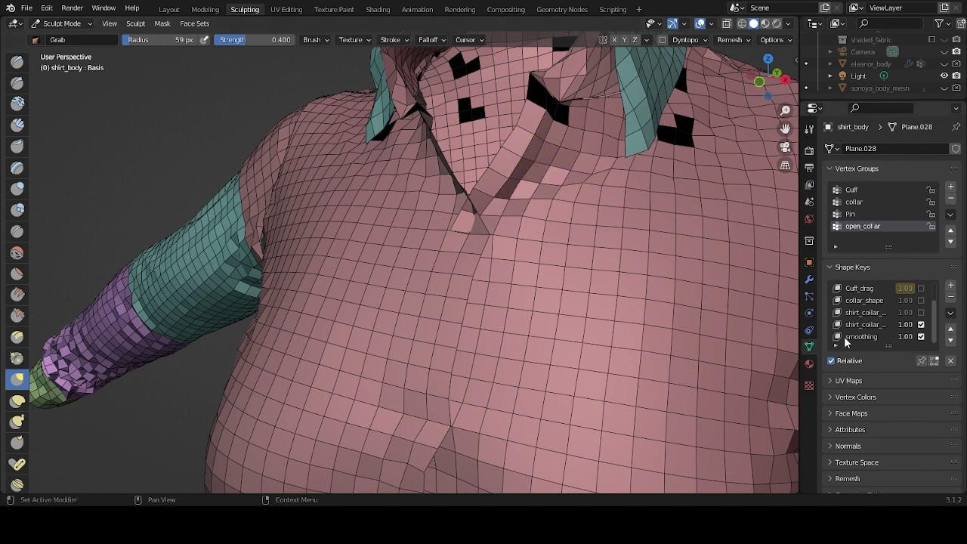
click(921, 324)
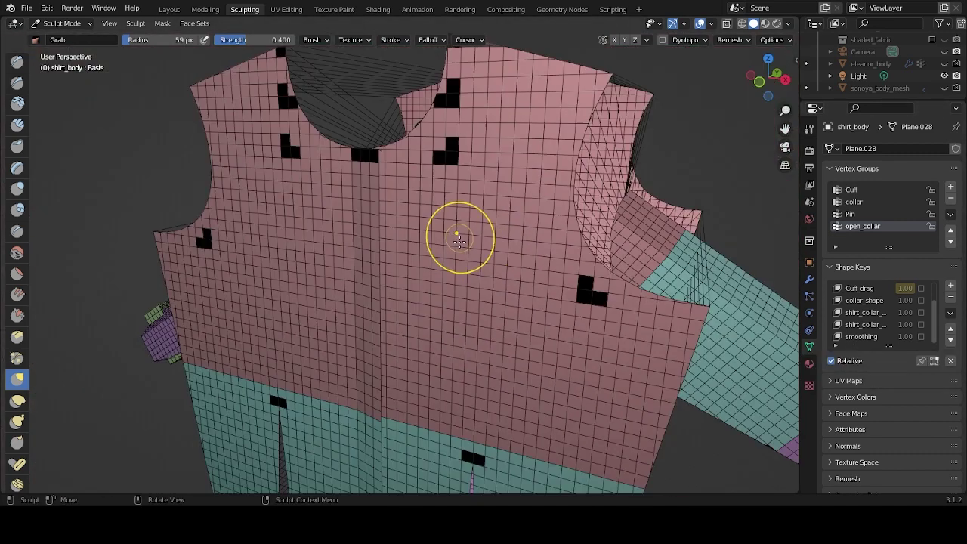
View the flat pattern pieces from directly above and choose the Lasso Mask tool.
scroll(459, 241, down, 5)
middle_drag(453, 253, 456, 359)
key(KP_7)
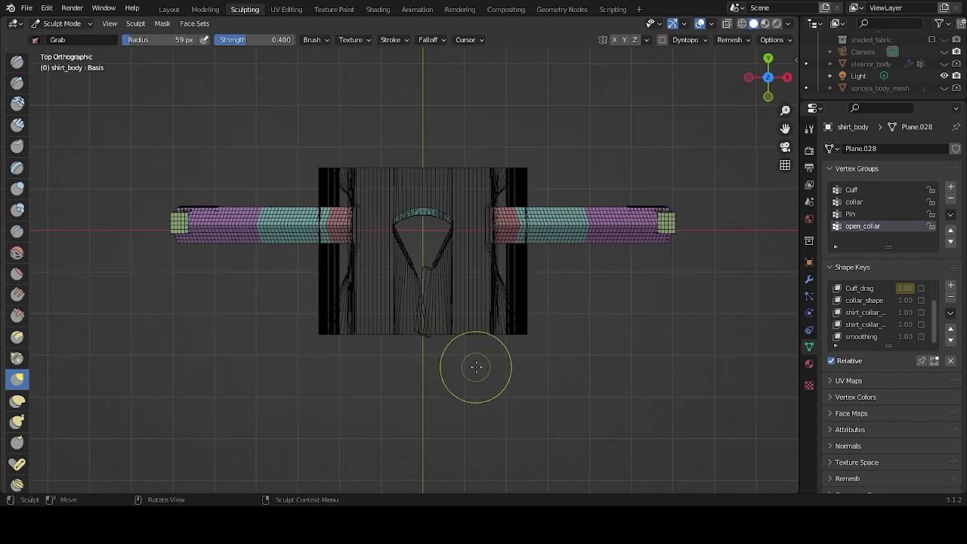
scroll(473, 367, up, 4)
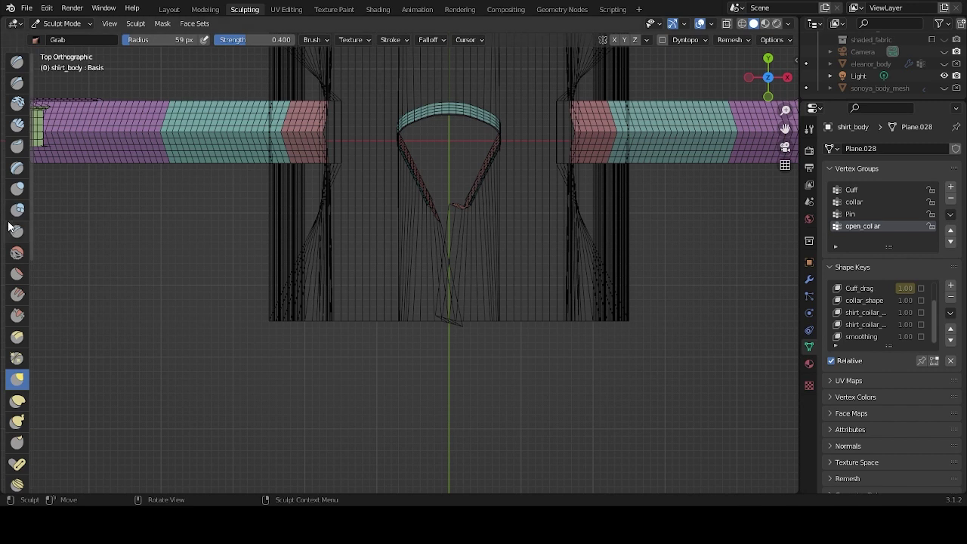
scroll(9, 227, down, 5)
scroll(13, 295, down, 4)
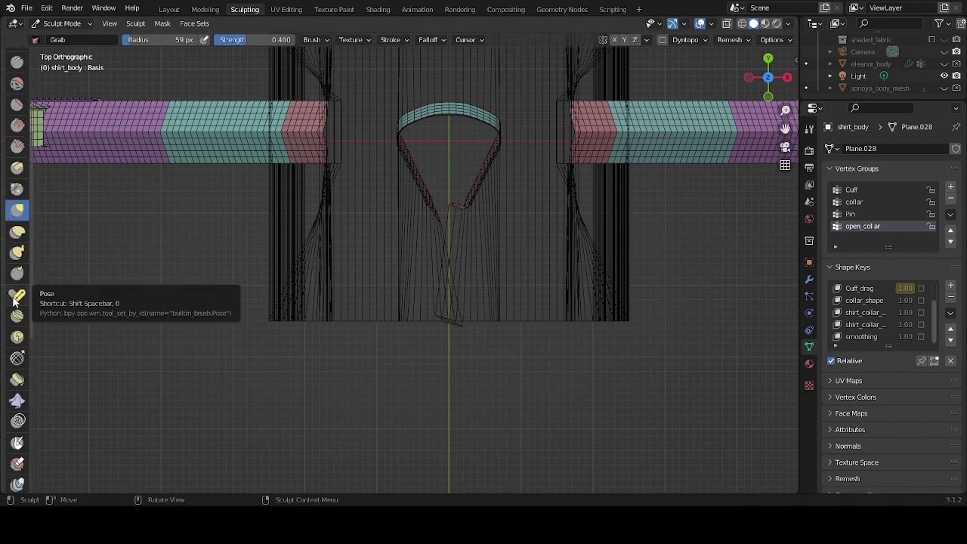
scroll(12, 302, down, 4)
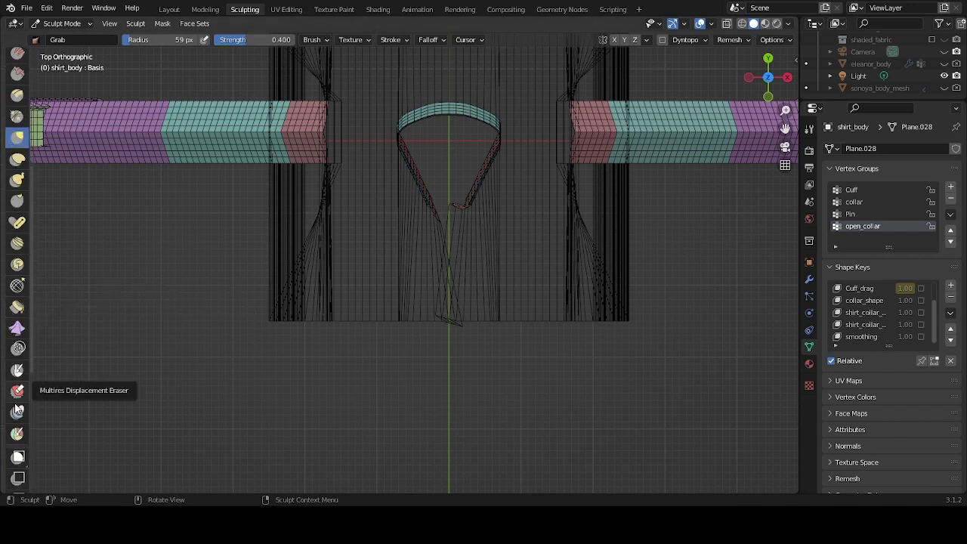
click(23, 458)
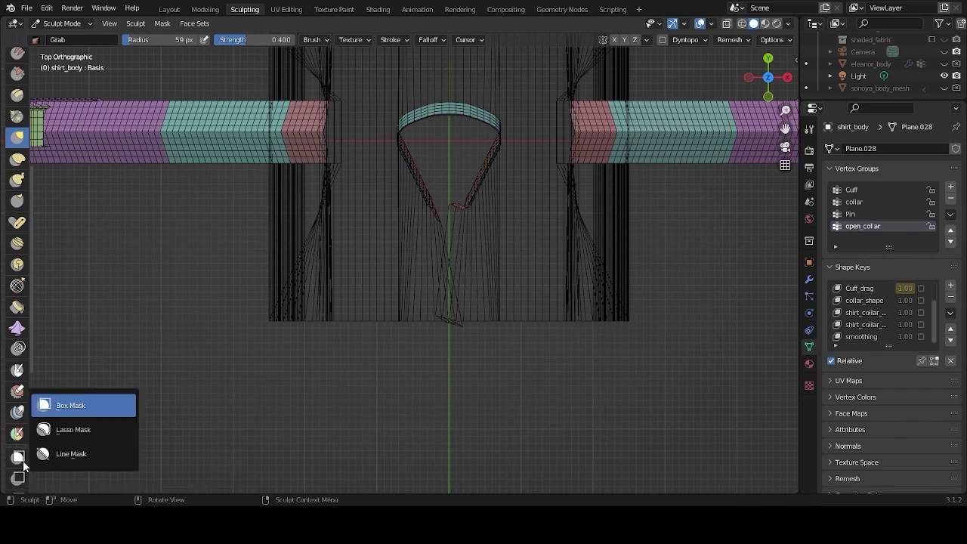
click(67, 436)
With X-ray temporarily enabled, lasso-mask the front panel on the wearer's right side of the flat pattern.
shift+middle_drag(473, 371, 549, 322)
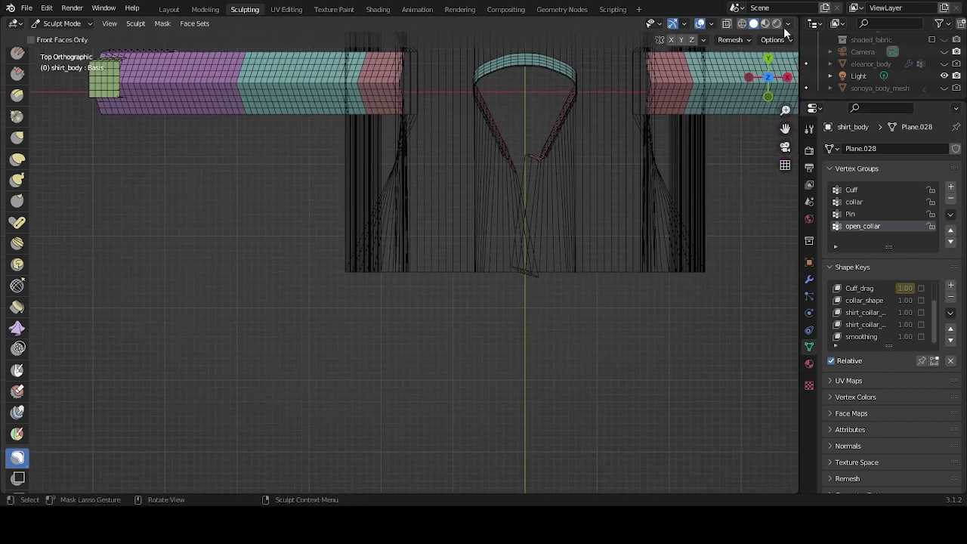
click(726, 25)
scroll(511, 289, up, 4)
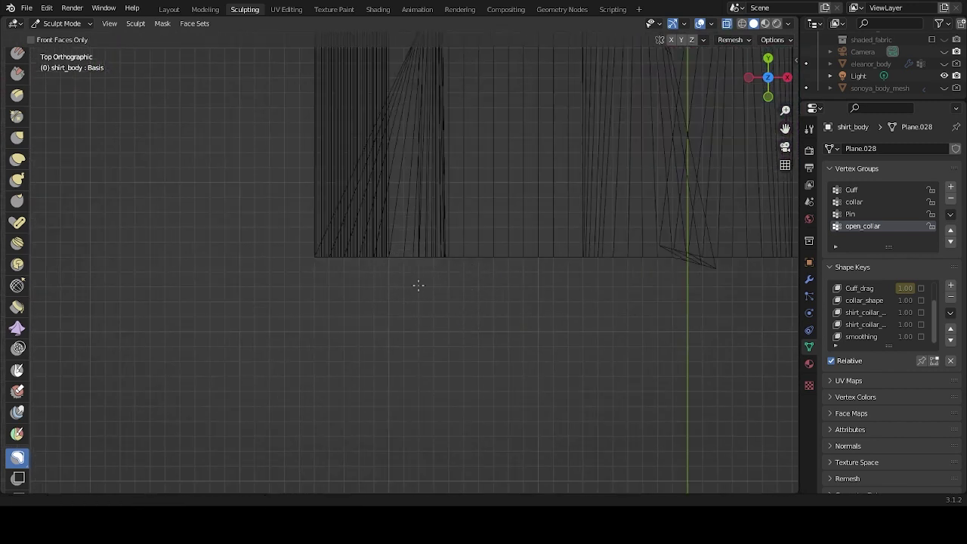
shift+middle_drag(408, 284, 487, 295)
scroll(375, 261, down, 1)
mouse_move(378, 260)
mouse_down()
mouse_move(643, 252)
mouse_move(714, 269)
mouse_move(735, 300)
mouse_move(625, 320)
mouse_move(431, 305)
mouse_move(360, 283)
mouse_up()
scroll(494, 231, down, 5)
click(727, 23)
middle_drag(574, 189, 529, 211)
scroll(529, 204, up, 3)
scroll(492, 268, down, 1)
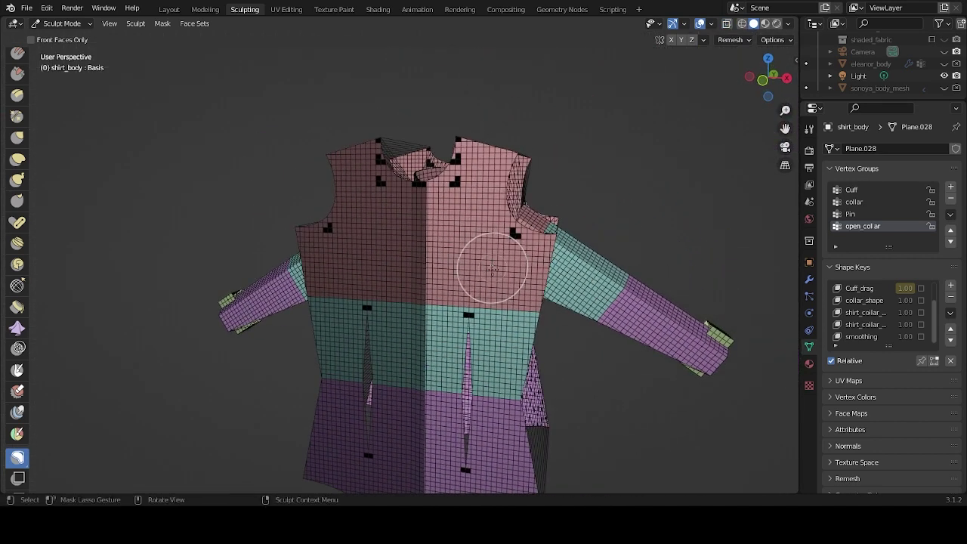
scroll(492, 268, up, 5)
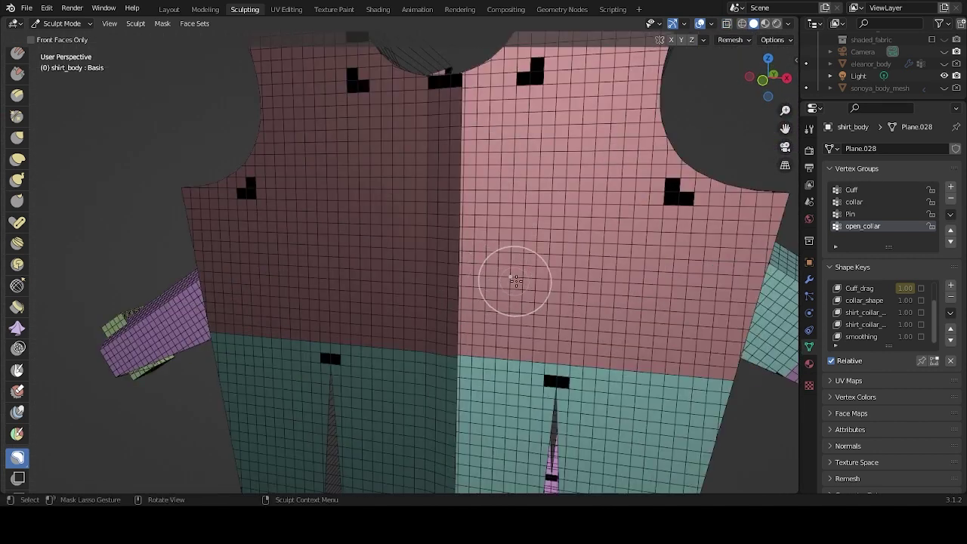
Enable the shirt_collar_open and smoothing shape keys and make smoothing the active one.
click(920, 325)
click(921, 336)
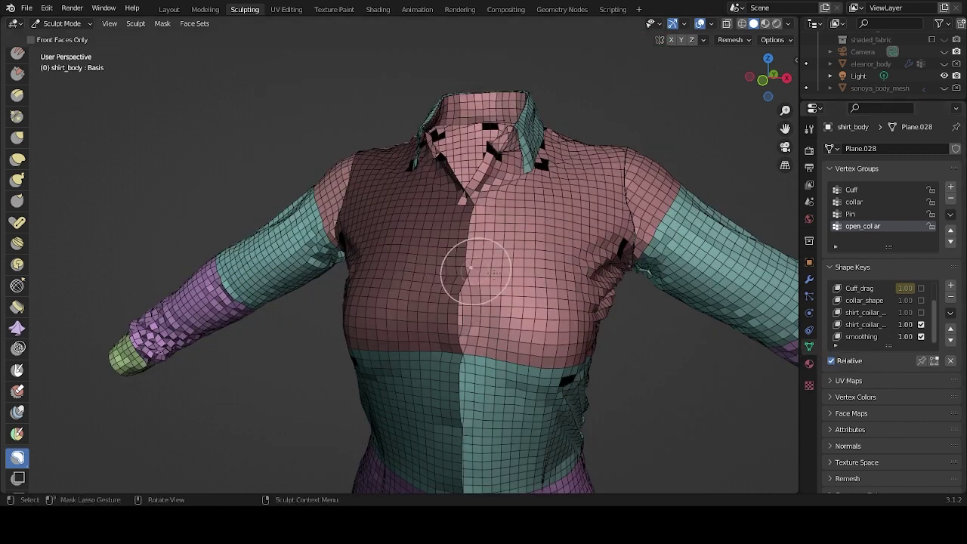
scroll(475, 270, down, 3)
click(864, 336)
scroll(514, 300, up, 4)
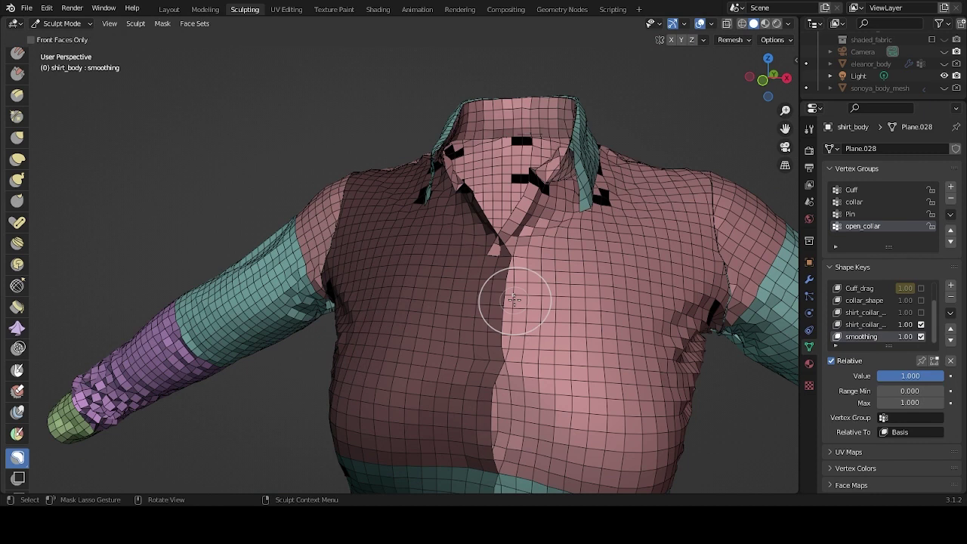
Switch to the Grab brush, reduce its radius to 66 px and adjust the unmasked fabric at the neckline's V point.
mouse_move(470, 230)
middle_down()
mouse_move(516, 239)
mouse_move(434, 263)
mouse_move(453, 285)
mouse_move(410, 242)
mouse_move(450, 273)
mouse_move(417, 246)
mouse_move(544, 214)
mouse_move(518, 225)
mouse_move(529, 249)
mouse_move(403, 225)
middle_up()
key(f)
click(516, 239)
key(g)
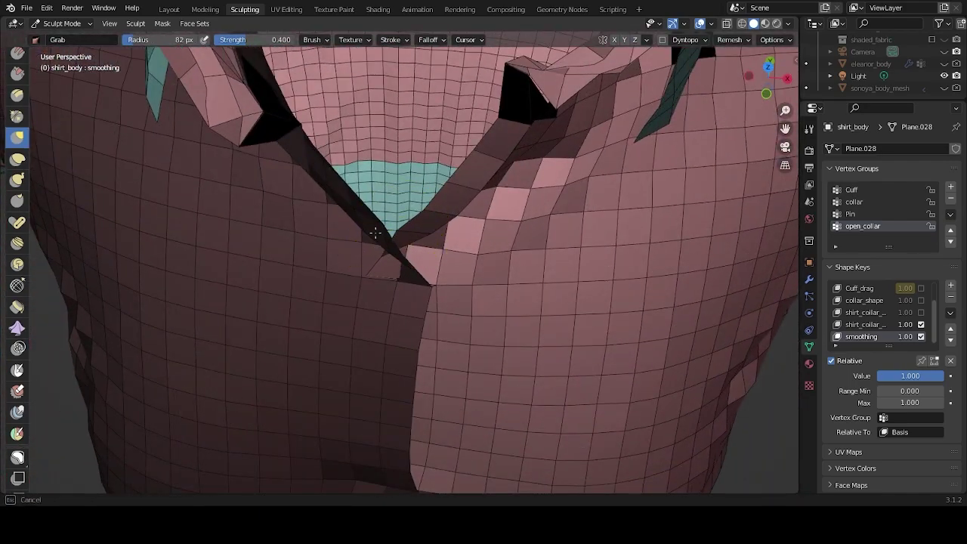
middle_drag(394, 248, 418, 221)
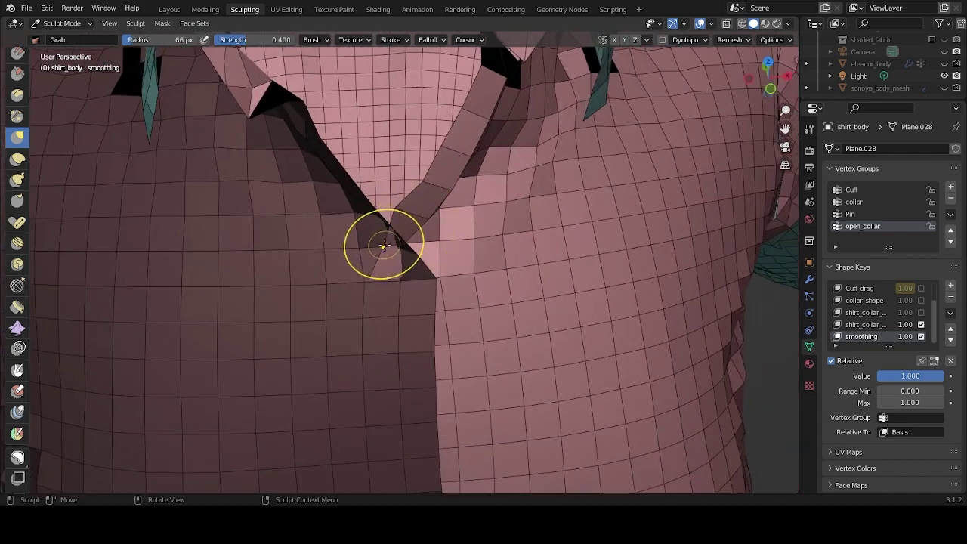
mouse_move(430, 237)
middle_down()
mouse_move(378, 197)
mouse_move(438, 212)
middle_up()
Examine the neckline mesh in Edit Mode with the shirt_collar_open and smoothing shape keys in turn, and return to Sculpt Mode.
key(Tab)
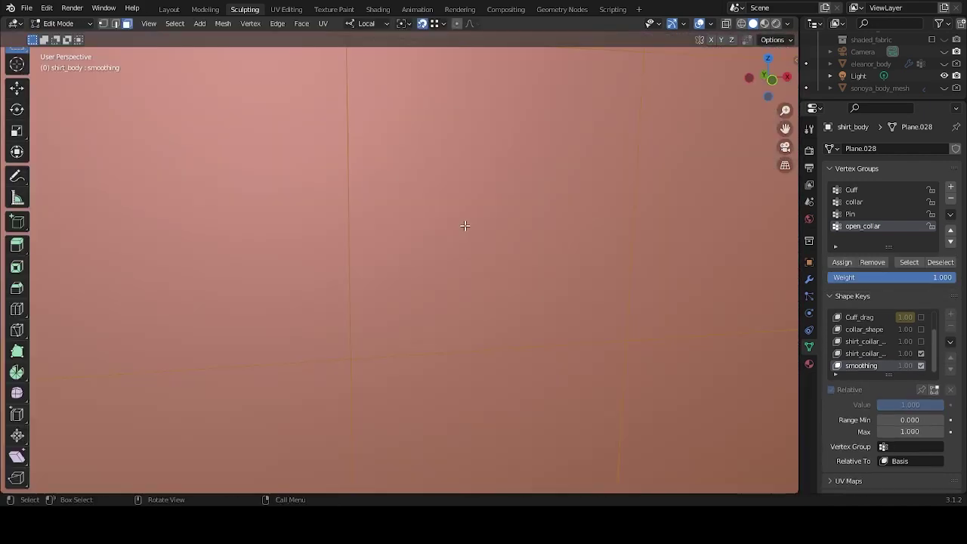
click(865, 355)
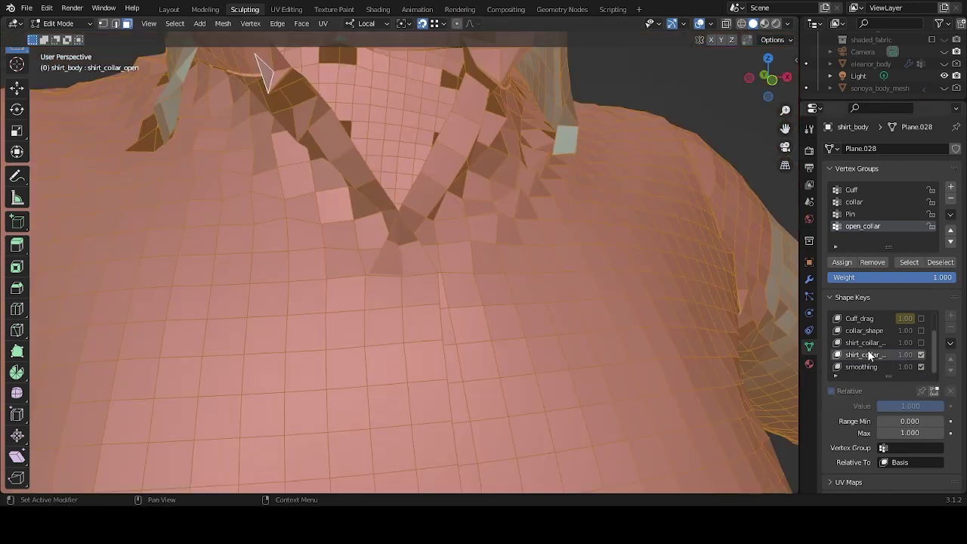
scroll(416, 303, up, 3)
scroll(415, 303, down, 2)
scroll(415, 303, down, 5)
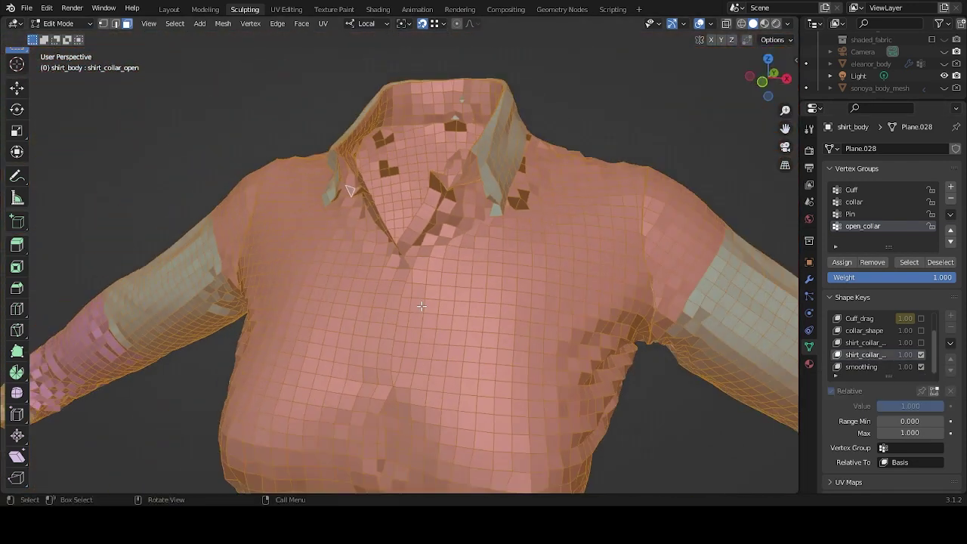
scroll(580, 303, up, 5)
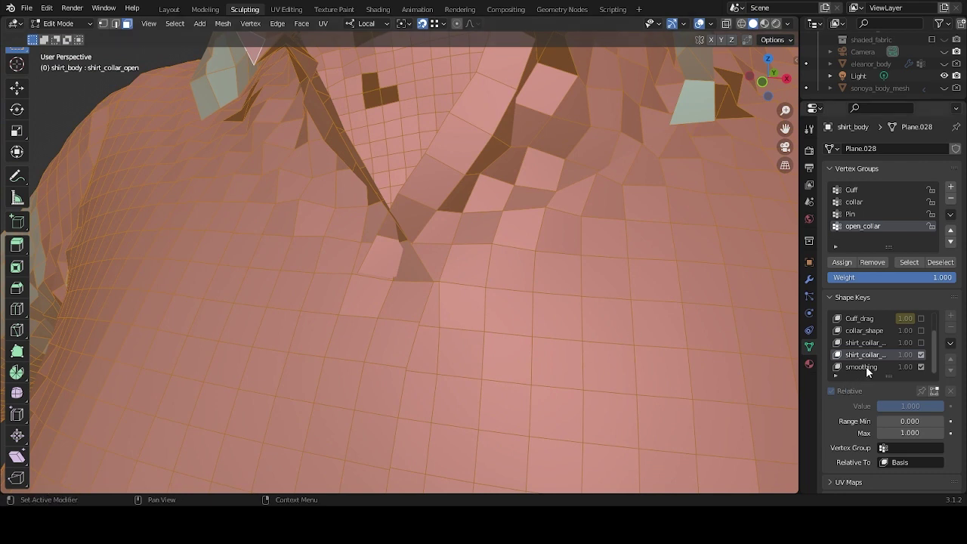
click(861, 367)
scroll(482, 303, down, 5)
scroll(483, 303, up, 5)
scroll(482, 303, down, 5)
key(Tab)
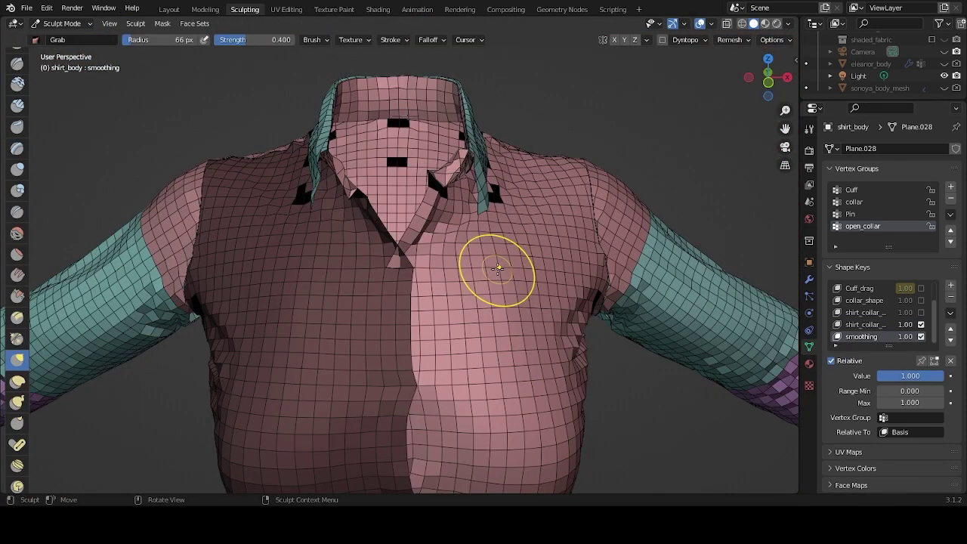
Check the neckline's V point, then enter Edit Mode on the shirt_collar_open shape key, switch to vertex selection and deselect everything.
scroll(460, 254, up, 5)
middle_drag(421, 242, 474, 253)
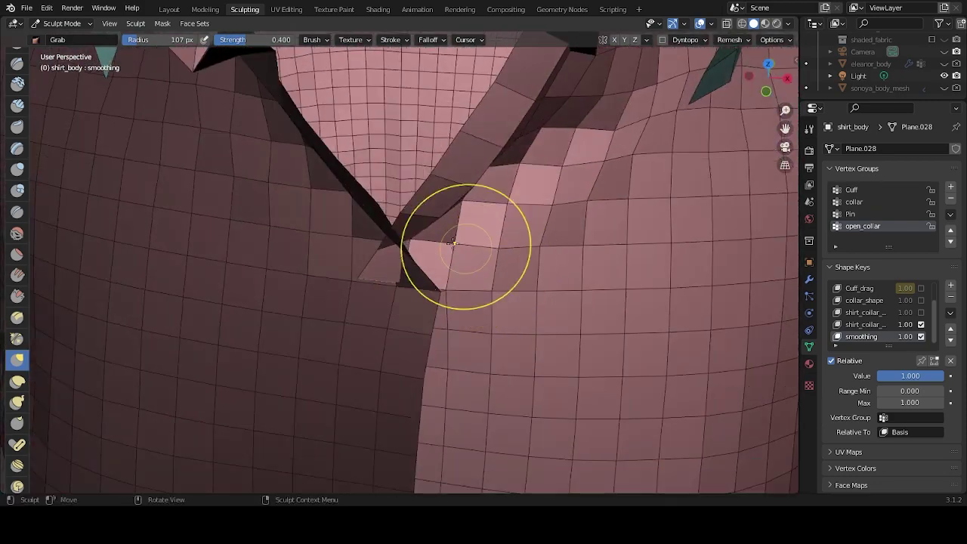
middle_drag(387, 204, 370, 245)
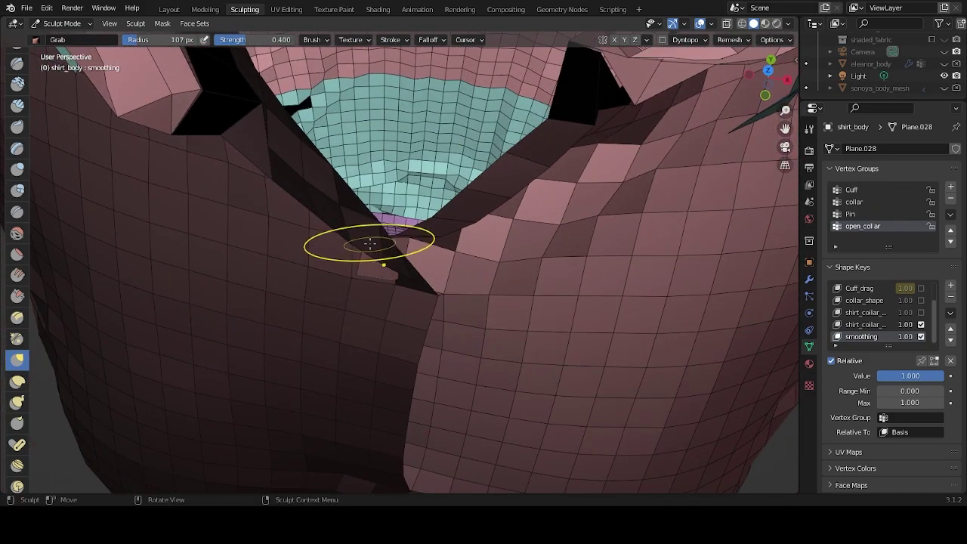
mouse_move(355, 159)
middle_down()
mouse_move(395, 147)
mouse_move(429, 182)
middle_up()
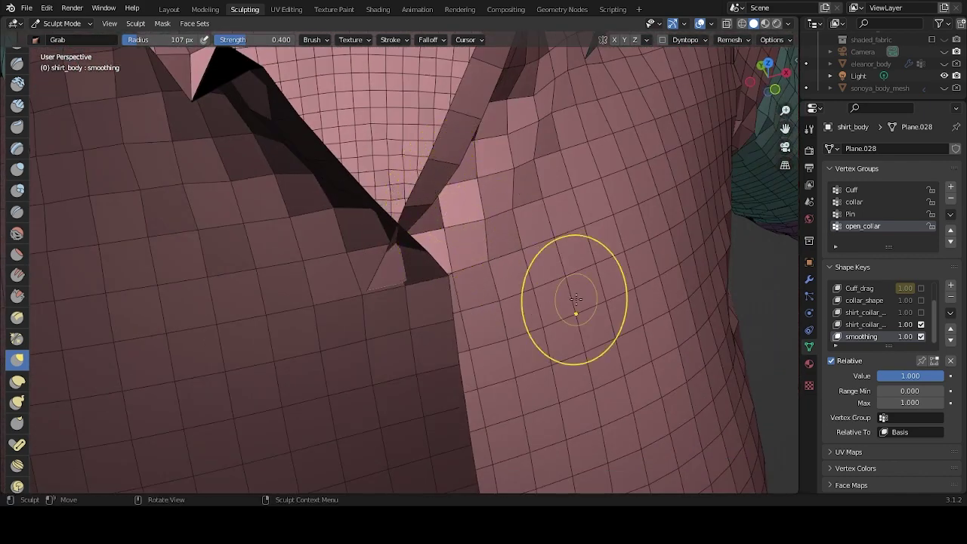
scroll(529, 279, down, 4)
scroll(492, 253, up, 4)
key(Tab)
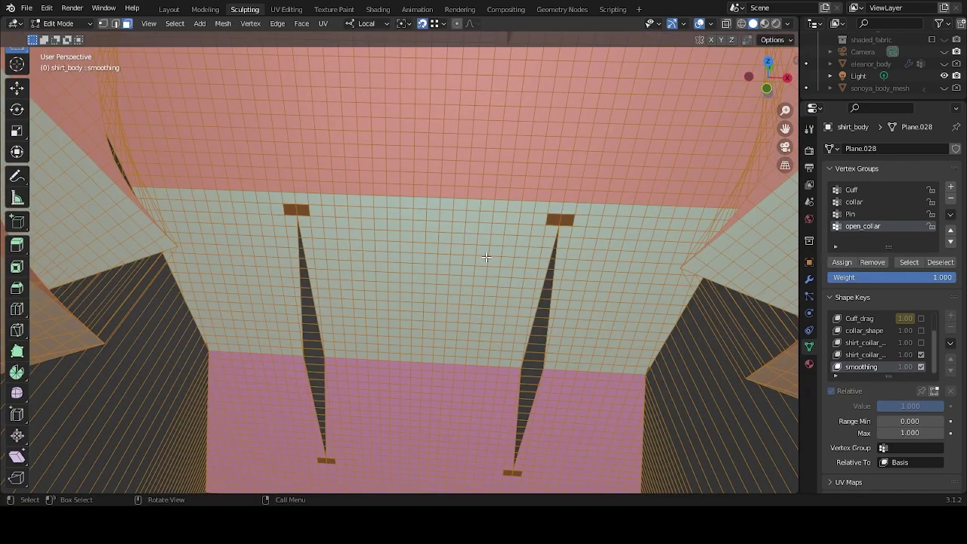
click(868, 354)
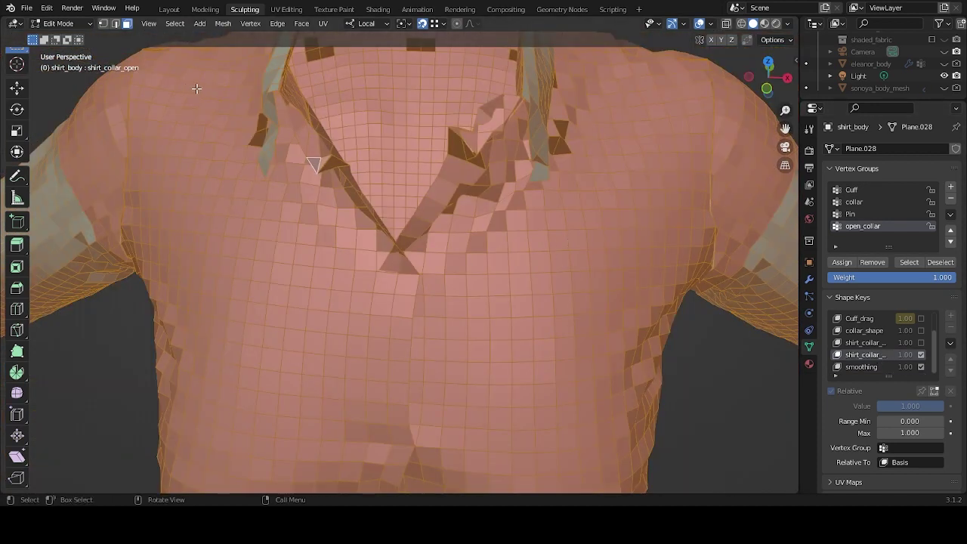
click(103, 24)
key(alt+a)
scroll(389, 249, up, 5)
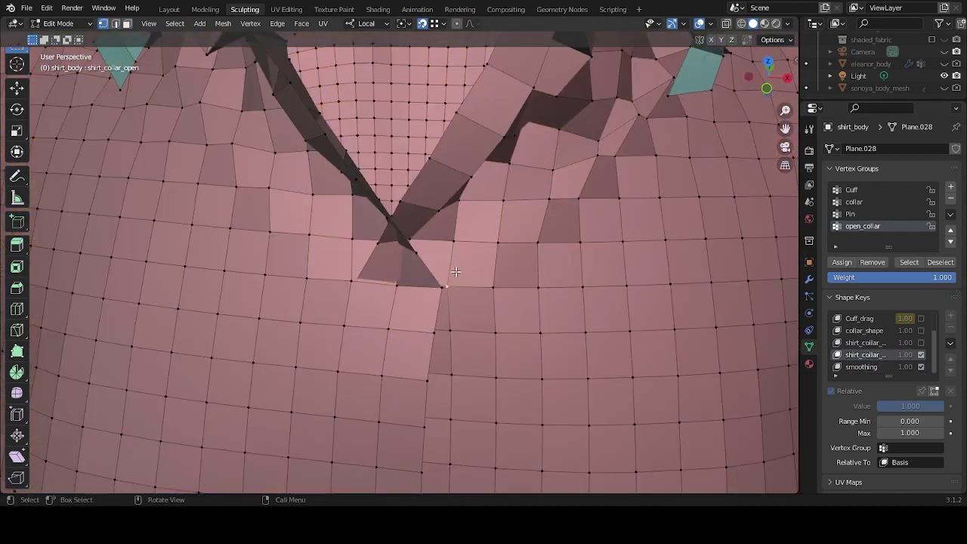
Set the transform orientation to Global and move the underlying panel's vertex at the neckline V along the global Y axis.
middle_drag(422, 249, 503, 234)
middle_drag(428, 195, 338, 236)
mouse_move(433, 227)
middle_down()
mouse_move(453, 235)
mouse_move(435, 242)
middle_up()
key(g)
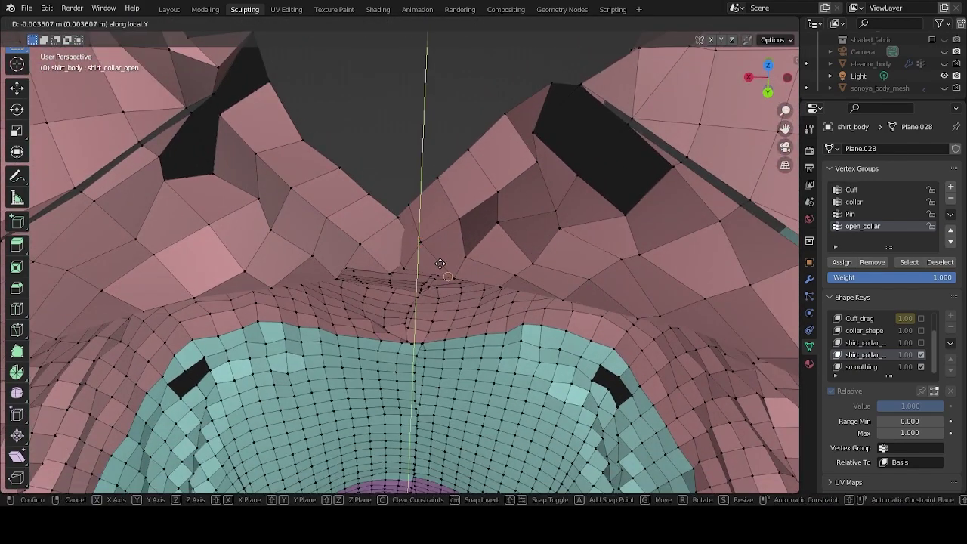
click(439, 263)
click(366, 23)
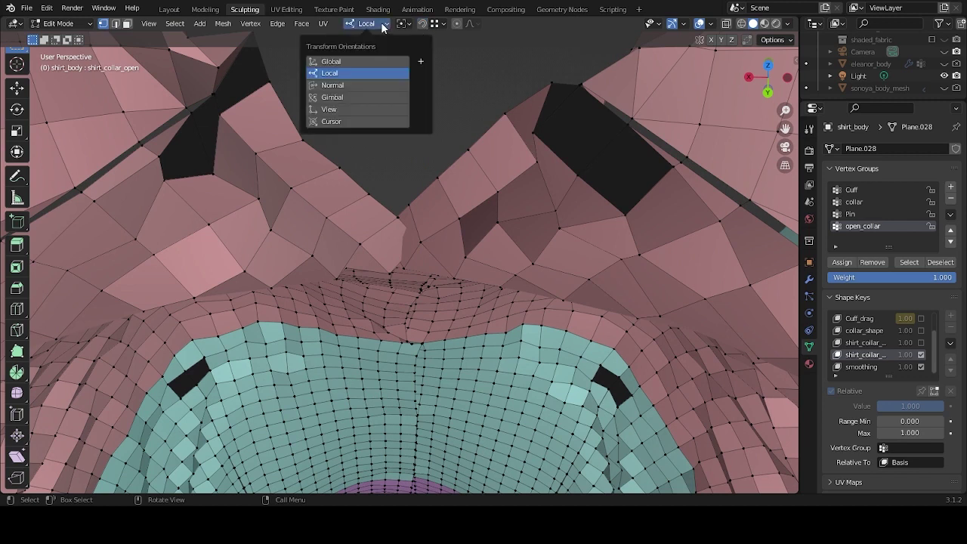
click(363, 61)
key(g)
key(y)
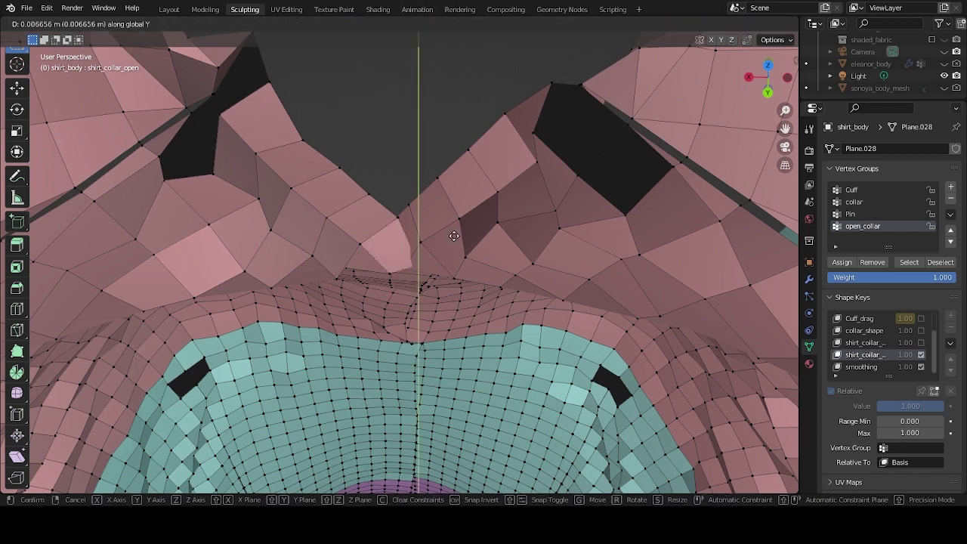
click(434, 238)
Reposition the neighbouring placket edge vertex just above the V point on the inner side and check the front overlap.
middle_drag(439, 236, 469, 266)
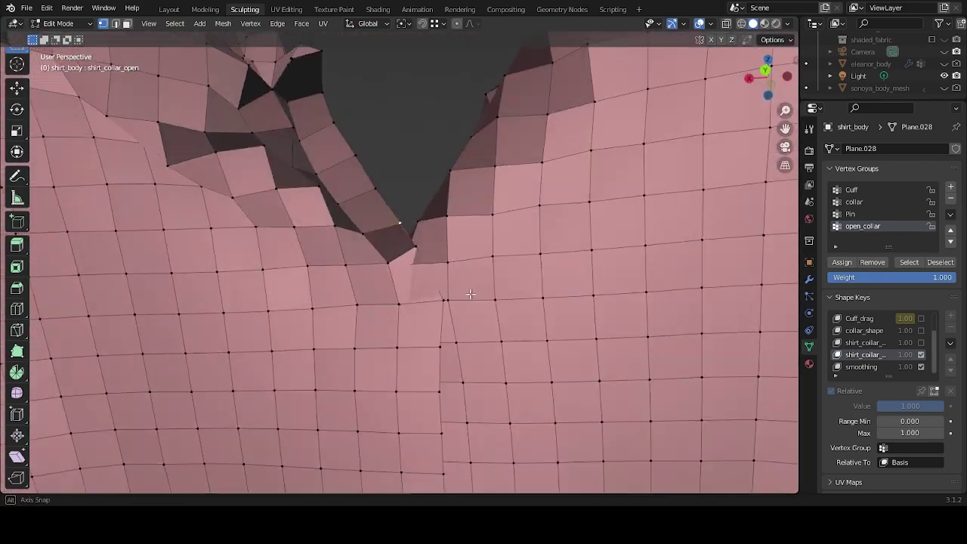
click(428, 254)
middle_drag(442, 254, 414, 269)
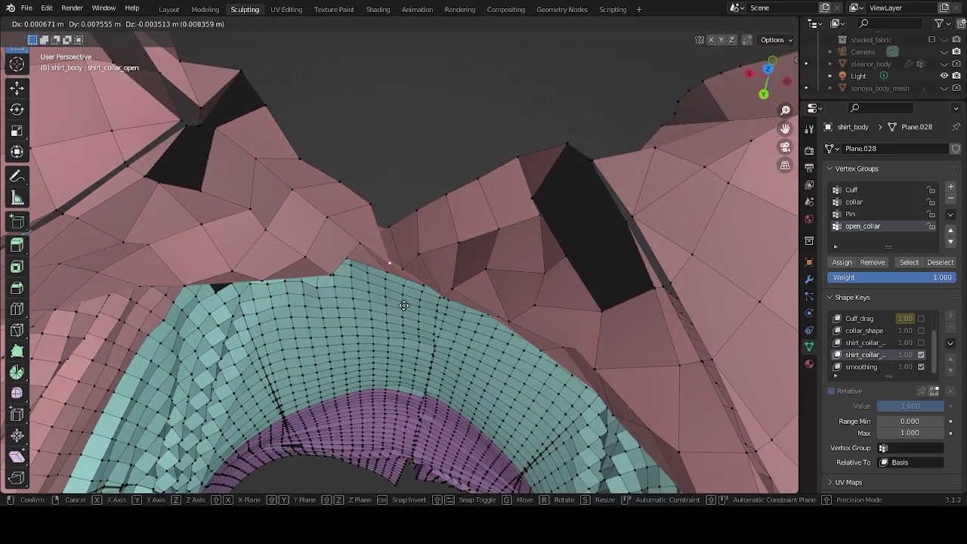
drag(370, 212, 363, 247)
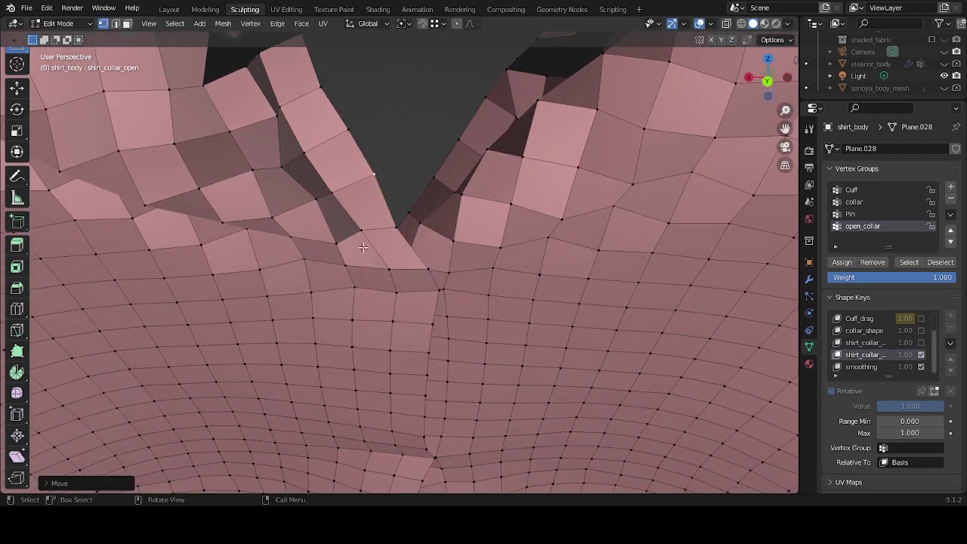
scroll(430, 166, up, 6)
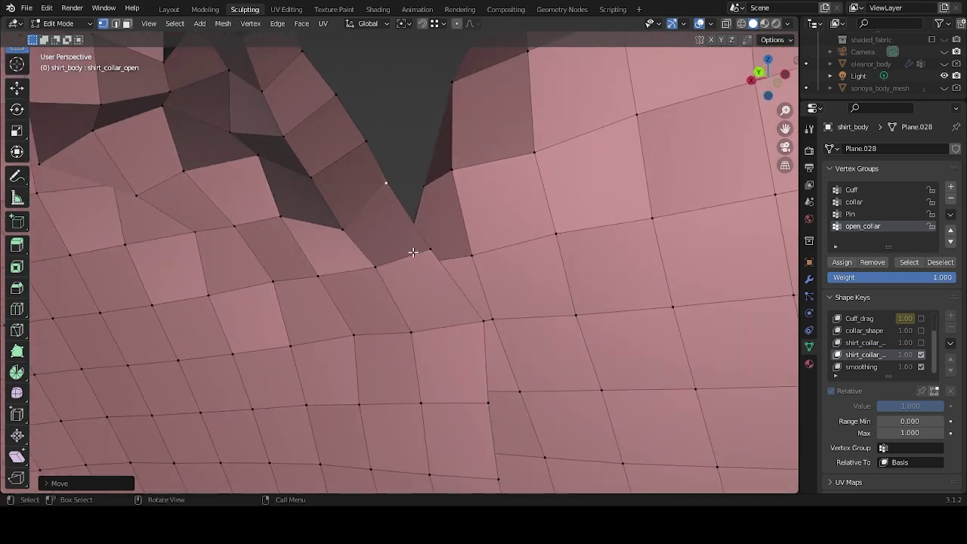
middle_drag(414, 252, 423, 320)
key(KP_1)
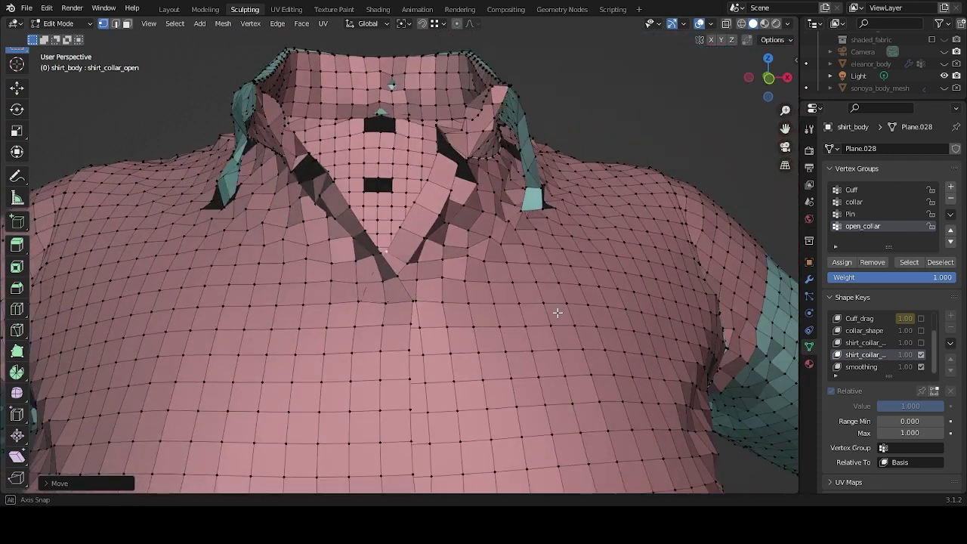
Return to Sculpt Mode on the smoothing shape key and tuck the fabric poking through at the neckline V behind the masked panel, using Grab up to 96 px.
key(Tab)
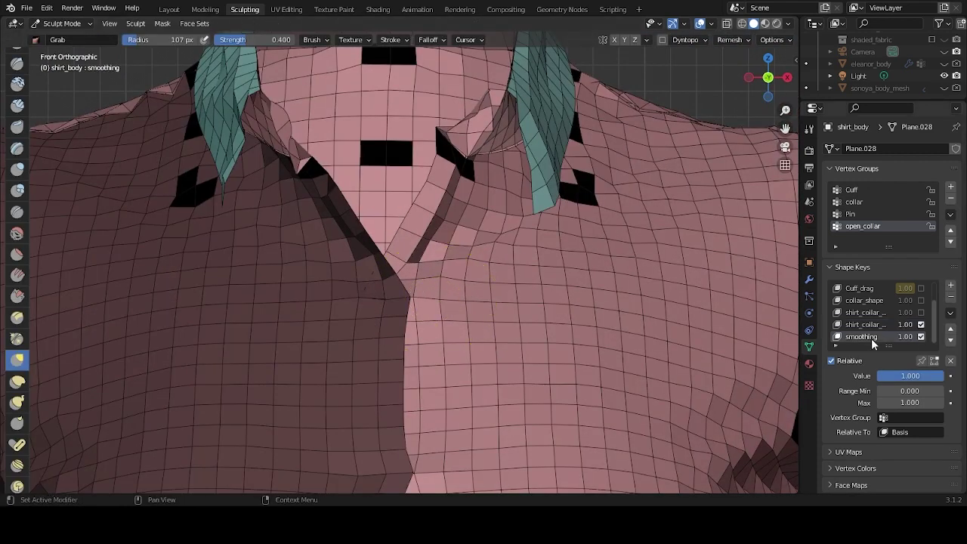
middle_drag(463, 276, 518, 274)
scroll(438, 235, up, 3)
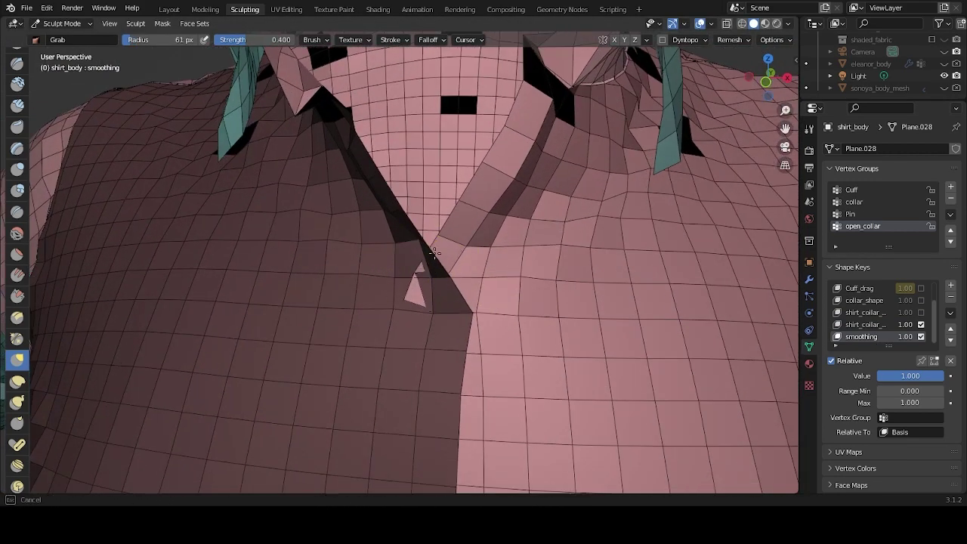
mouse_move(473, 277)
middle_down()
mouse_move(447, 270)
mouse_move(421, 285)
middle_up()
key(bracketright)
key(bracketright)
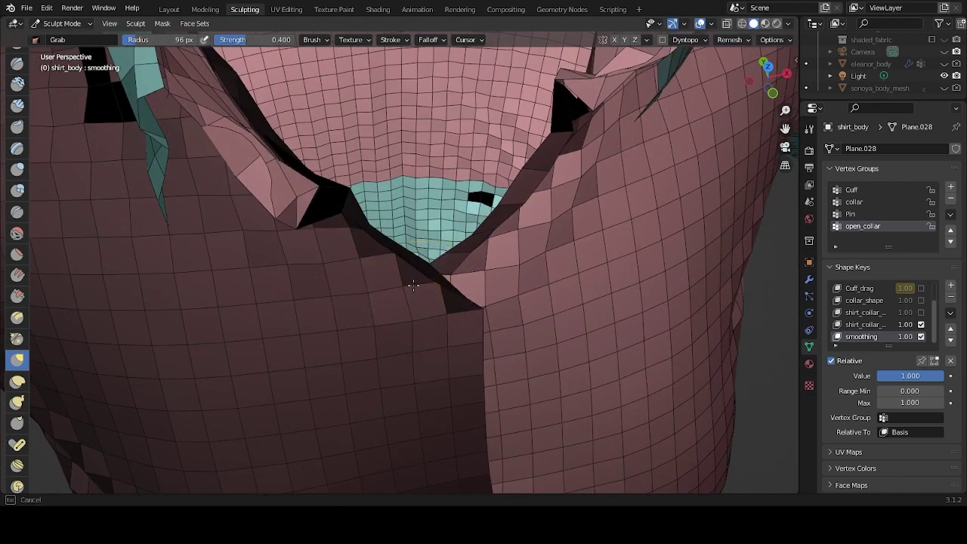
Reduce the Grab brush radius to 63 px and refine the unmasked placket edge along the neckline opening.
mouse_move(505, 250)
middle_down()
mouse_move(421, 233)
mouse_move(450, 221)
mouse_move(439, 228)
middle_up()
key(bracketleft)
key(bracketleft)
key(bracketleft)
key(bracketleft)
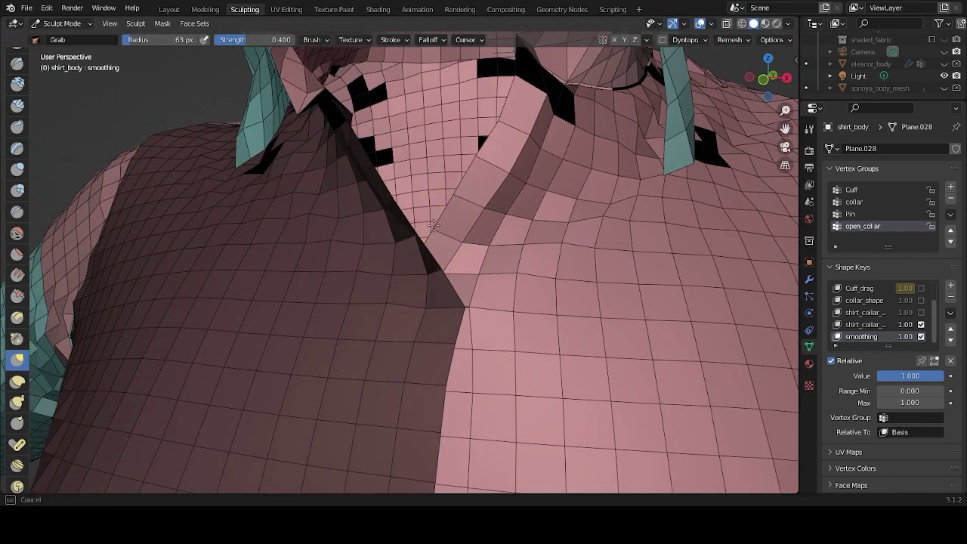
middle_drag(485, 163, 517, 190)
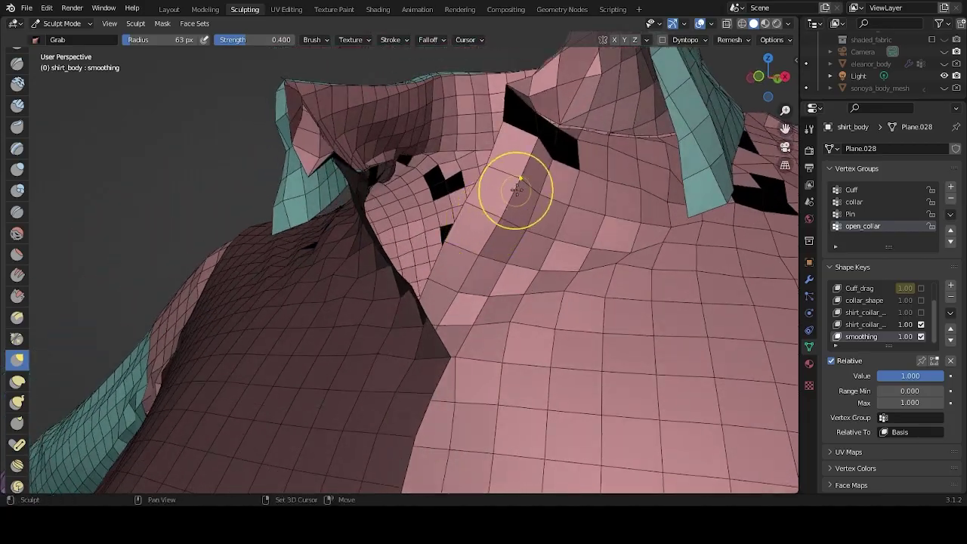
mouse_move(444, 302)
middle_down()
mouse_move(513, 304)
mouse_move(518, 345)
mouse_move(476, 261)
mouse_move(474, 273)
mouse_move(412, 255)
middle_up()
scroll(513, 303, down, 6)
scroll(476, 261, up, 4)
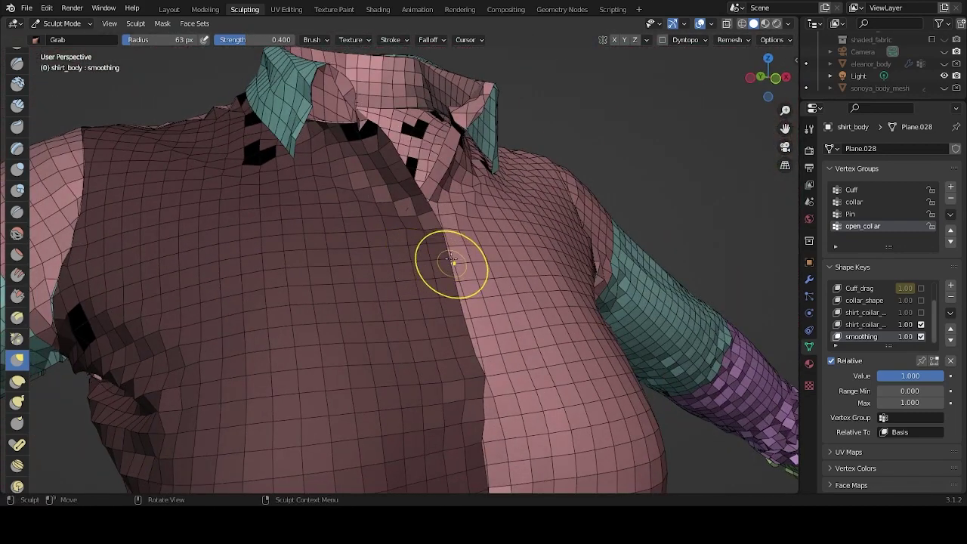
Inspect the top of the front hem split and enter Edit Mode there with the shirt_collar_open shape key active.
middle_drag(499, 349, 520, 34)
scroll(474, 257, up, 6)
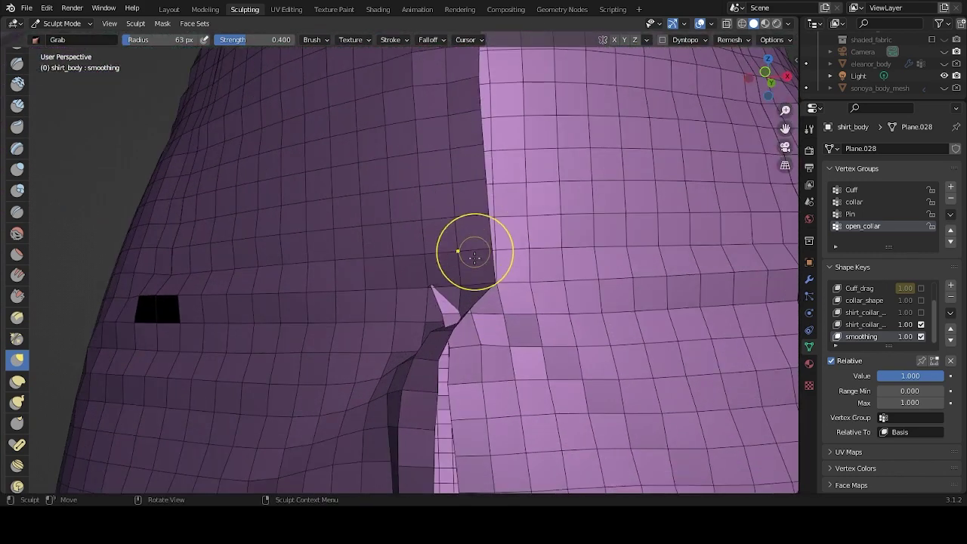
middle_drag(474, 257, 446, 245)
click(110, 23)
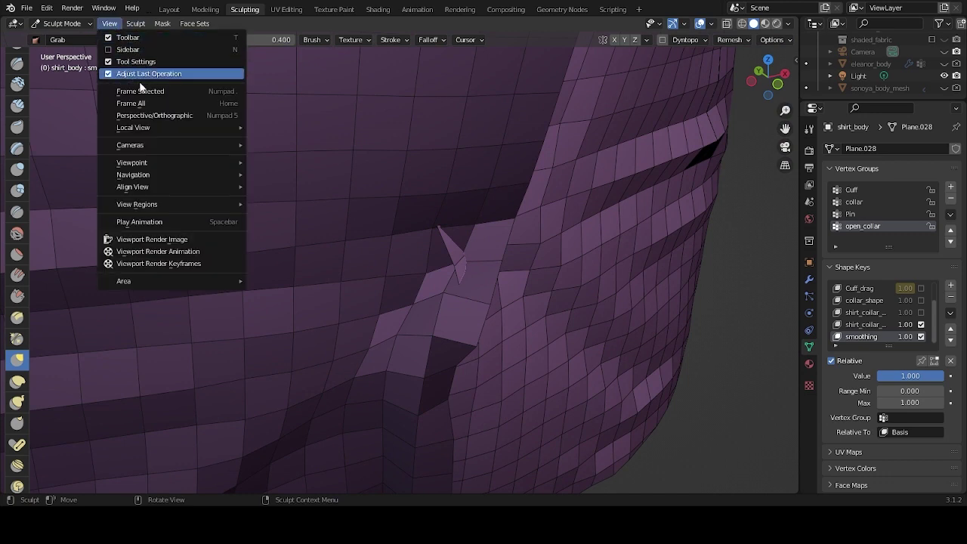
click(121, 91)
middle_drag(192, 101, 453, 265)
key(Tab)
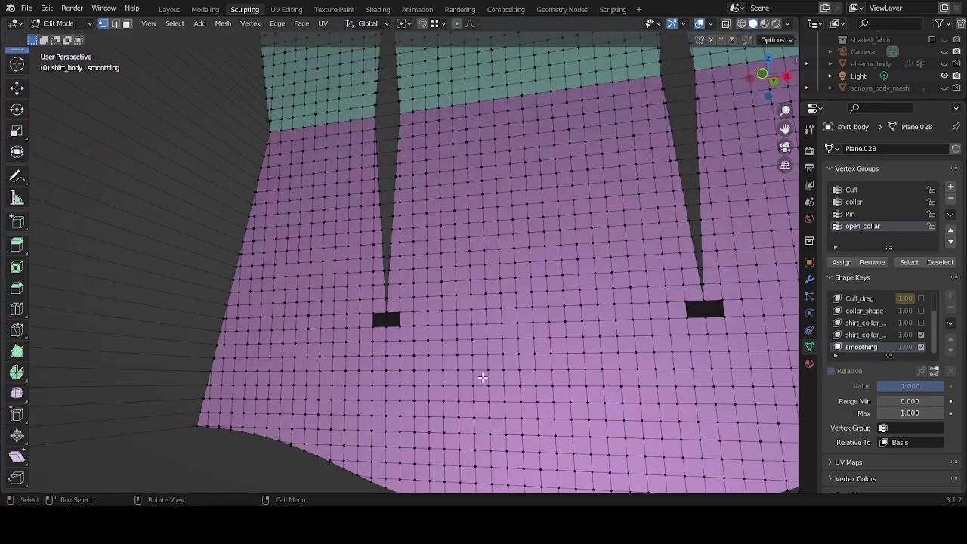
click(867, 355)
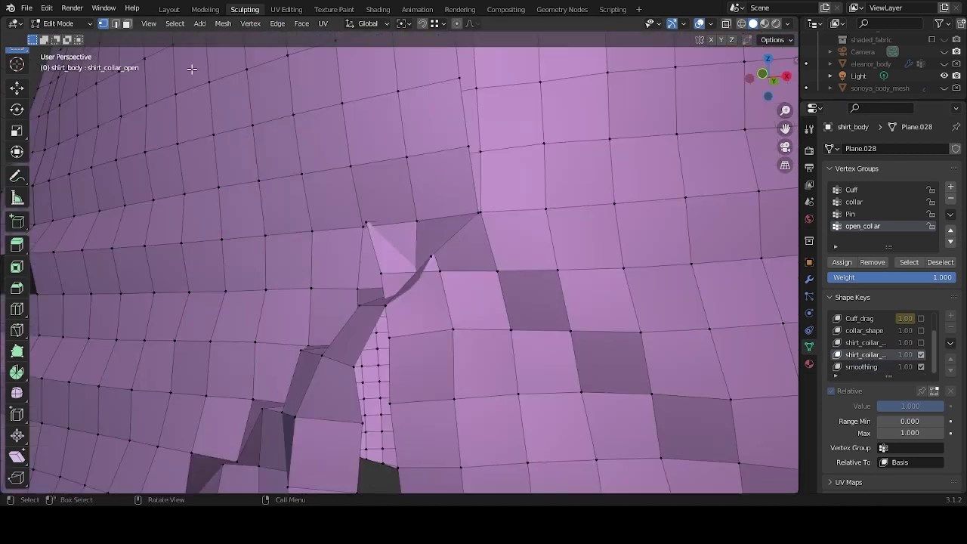
Move the underlying panel's edge vertex that pokes through at the top of the hem split inward along the global Y axis.
middle_drag(393, 250, 372, 280)
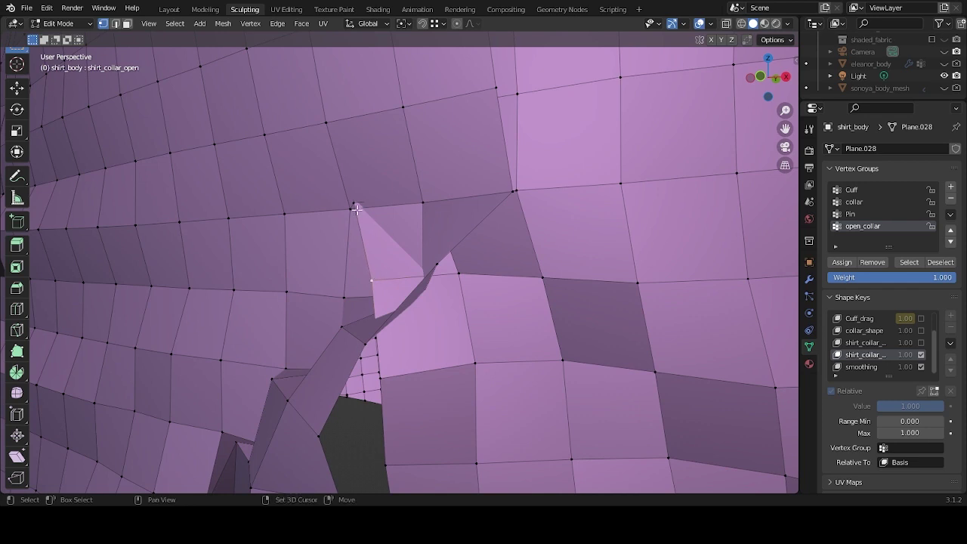
middle_drag(374, 221, 581, 365)
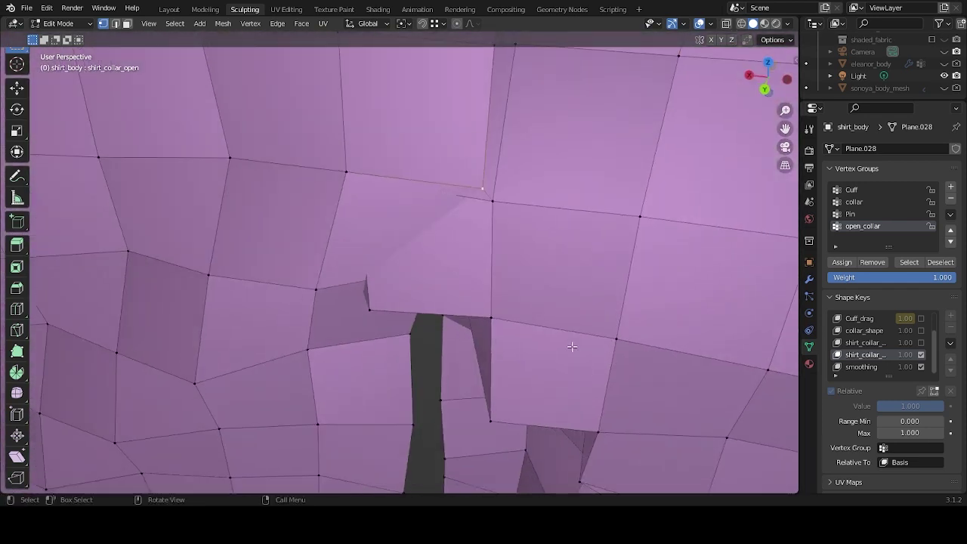
middle_drag(505, 255, 575, 331)
key(g)
key(y)
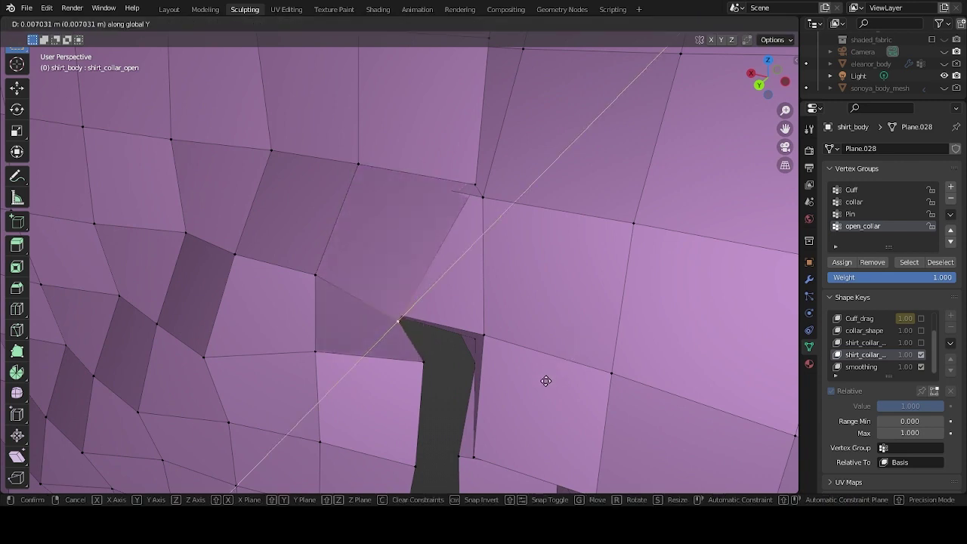
click(554, 375)
Move the next protruding vertex above the hem split along the global Y axis so the two front panels overlap cleanly.
middle_drag(529, 262, 478, 212)
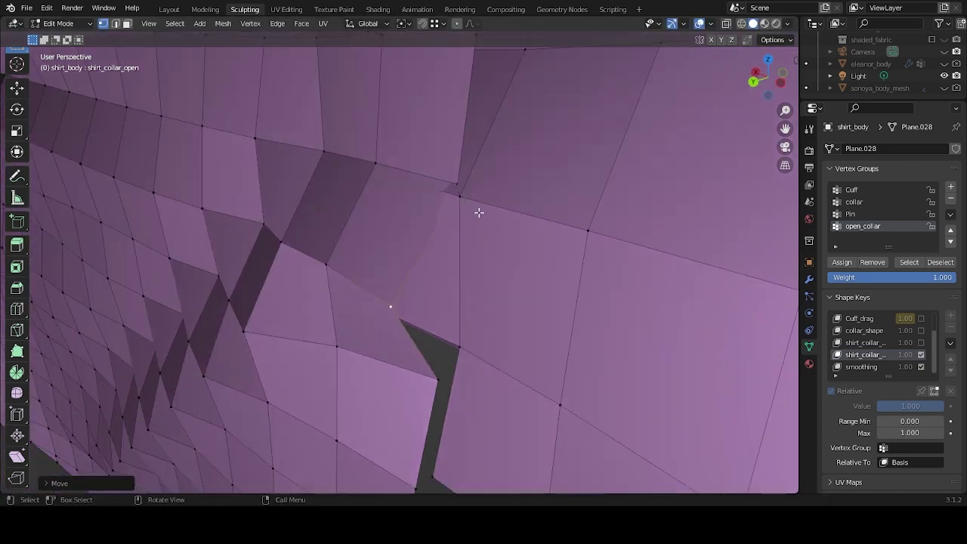
key(g)
key(y)
click(447, 186)
middle_drag(447, 186, 574, 300)
scroll(404, 217, down, 4)
scroll(574, 299, up, 2)
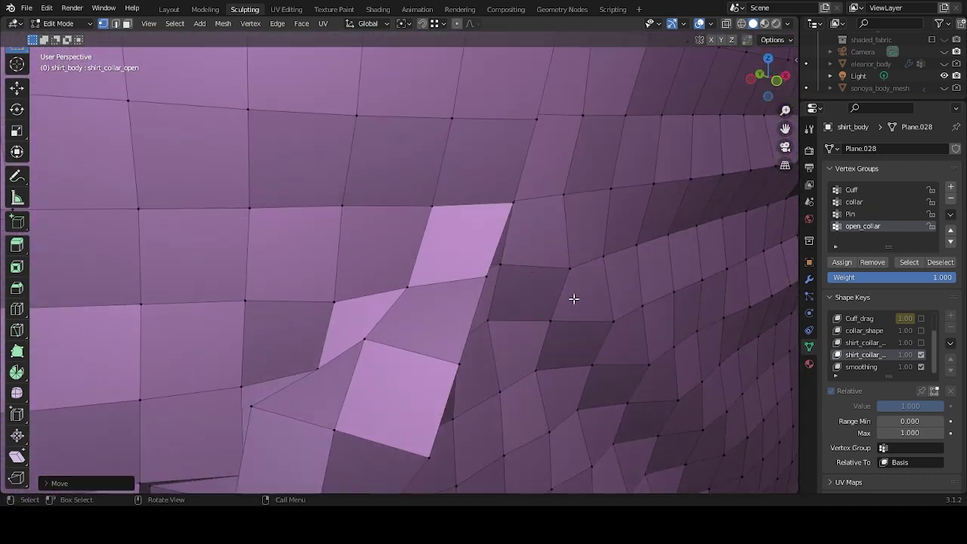
Return to Sculpt Mode on the smoothing shape key and adjust the unmasked edge at the hem split with Grab, reducing its radius to 36 px.
key(Tab)
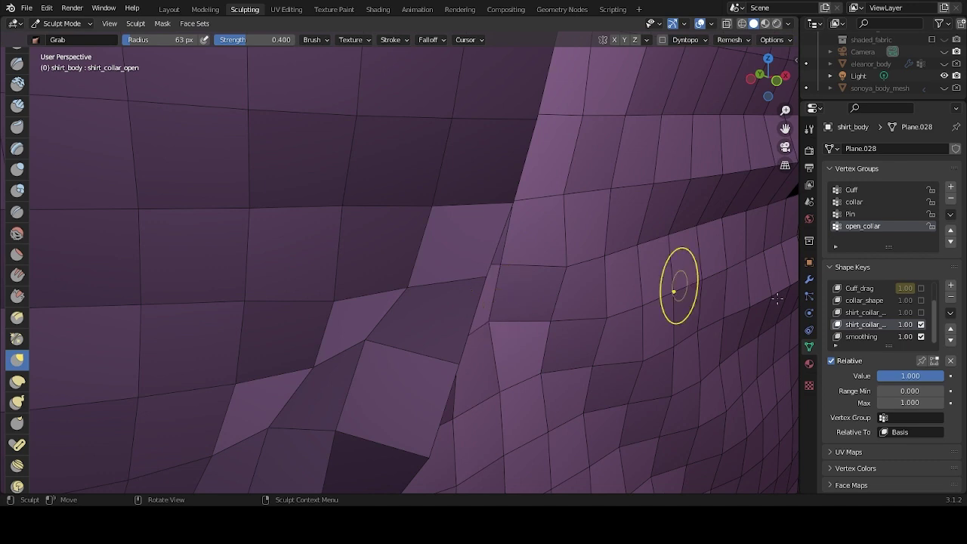
middle_drag(507, 309, 456, 246)
middle_drag(433, 385, 372, 389)
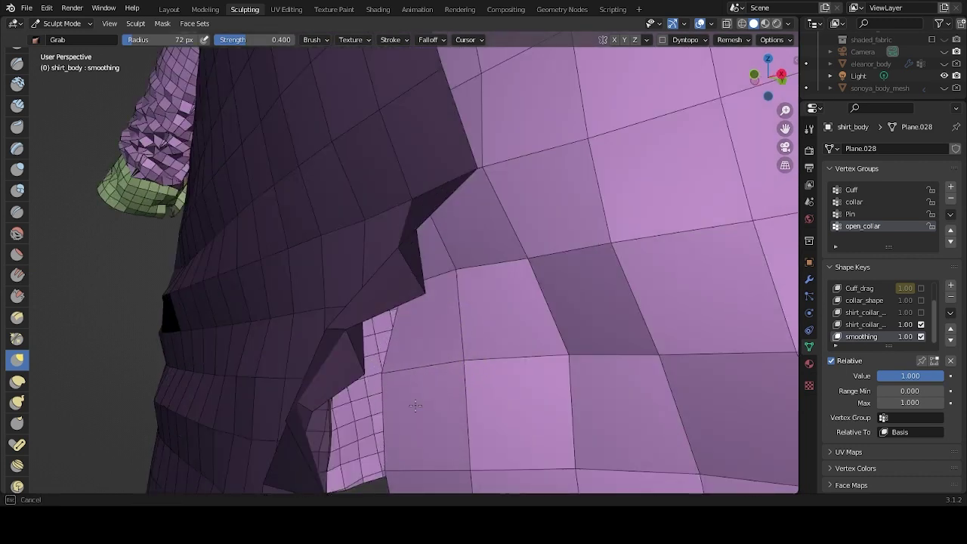
middle_drag(493, 376, 497, 303)
mouse_move(469, 274)
middle_down()
mouse_move(478, 245)
mouse_move(473, 270)
middle_up()
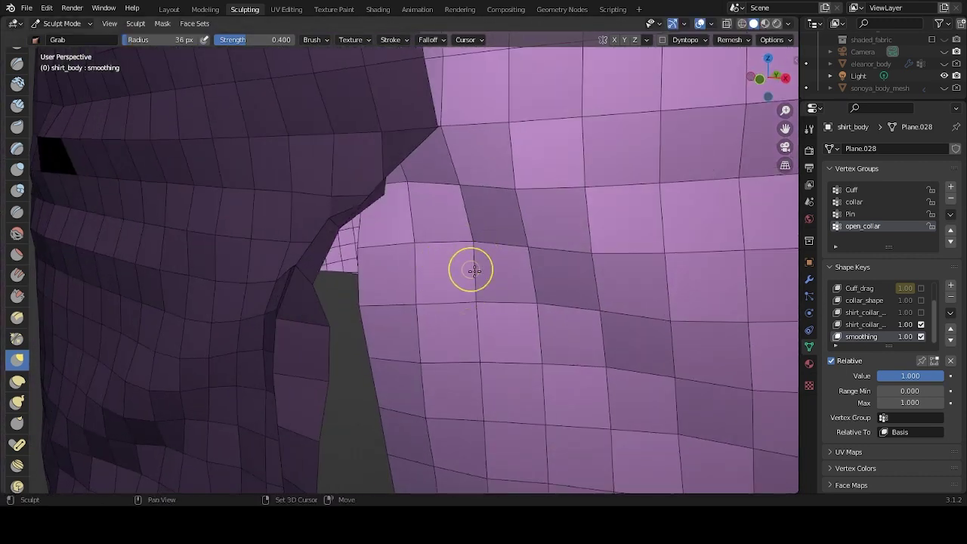
Enlarge the Grab brush to 62 px, refine the unmasked corner at the top of the hem split, and clear the mask.
scroll(478, 253, down, 4)
mouse_move(507, 302)
middle_down()
mouse_move(589, 309)
mouse_move(539, 323)
mouse_move(443, 292)
mouse_move(458, 302)
mouse_move(440, 242)
mouse_move(410, 226)
mouse_move(388, 237)
mouse_move(427, 246)
mouse_move(395, 257)
mouse_move(428, 274)
mouse_move(421, 296)
middle_up()
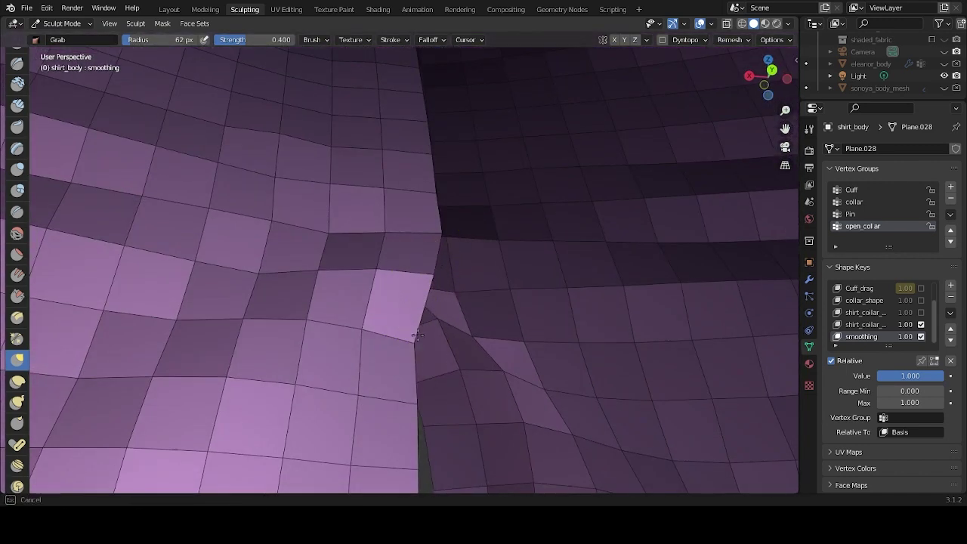
mouse_move(430, 329)
middle_down()
mouse_move(471, 340)
mouse_move(411, 313)
mouse_move(371, 323)
mouse_move(432, 270)
mouse_move(397, 257)
mouse_move(370, 283)
middle_up()
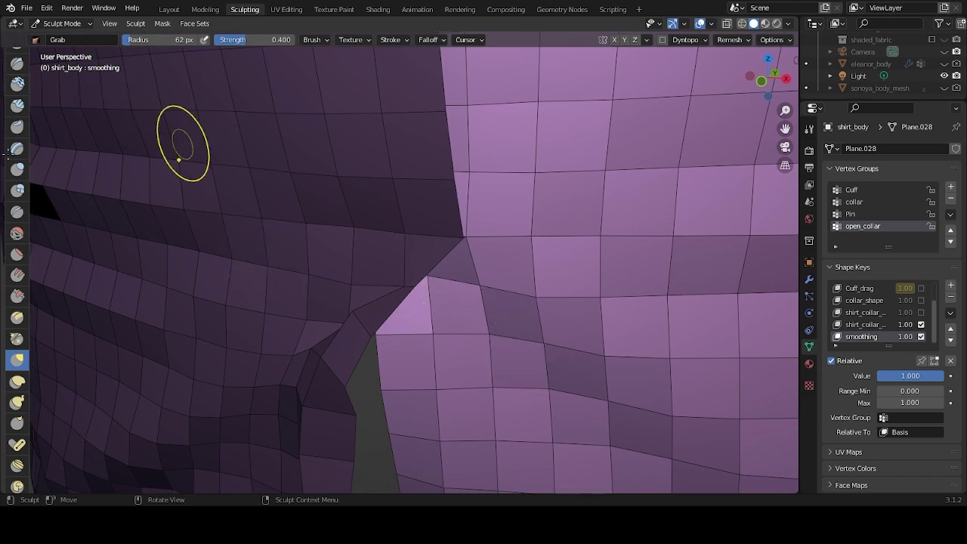
scroll(12, 127, up, 1)
scroll(344, 202, down, 6)
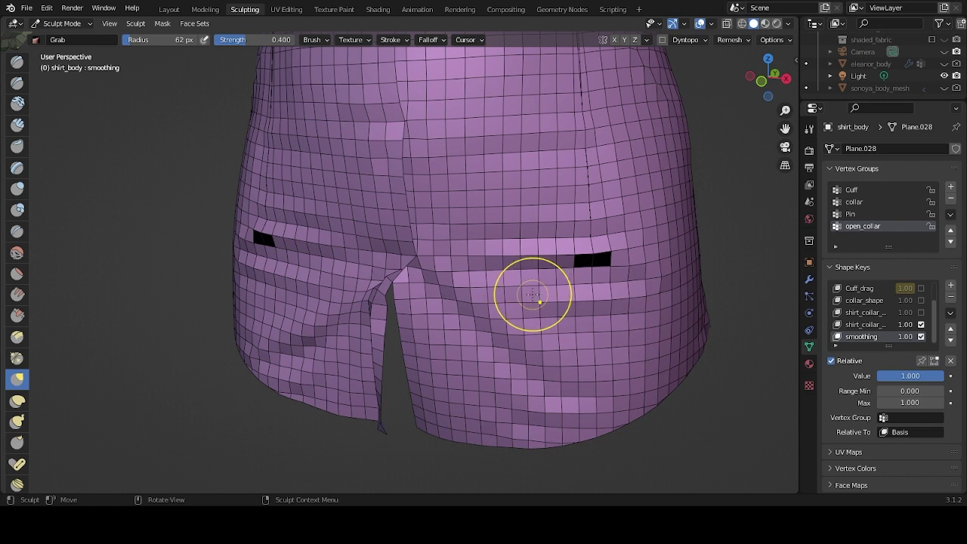
Start the Shortcut VUr add-on so that key and mouse input is displayed in the viewport.
key(n)
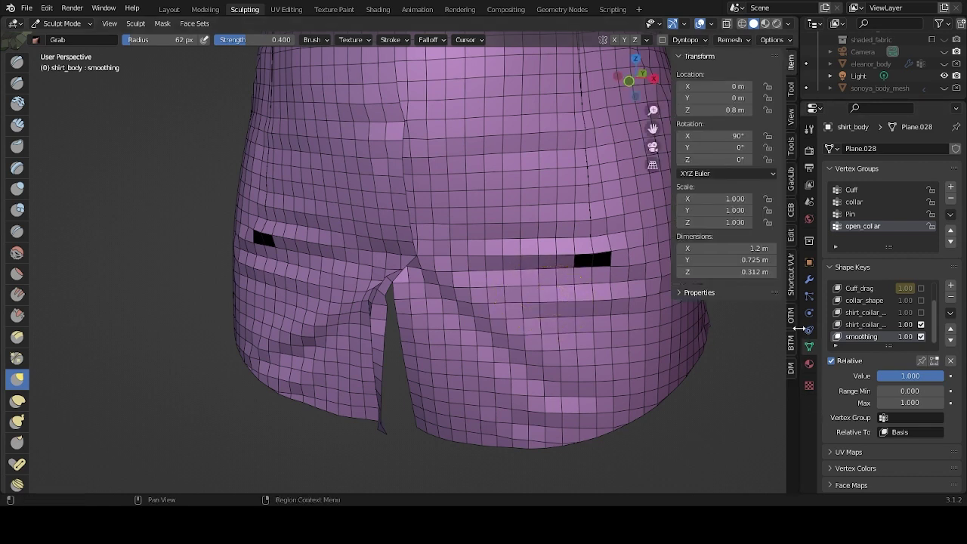
click(791, 280)
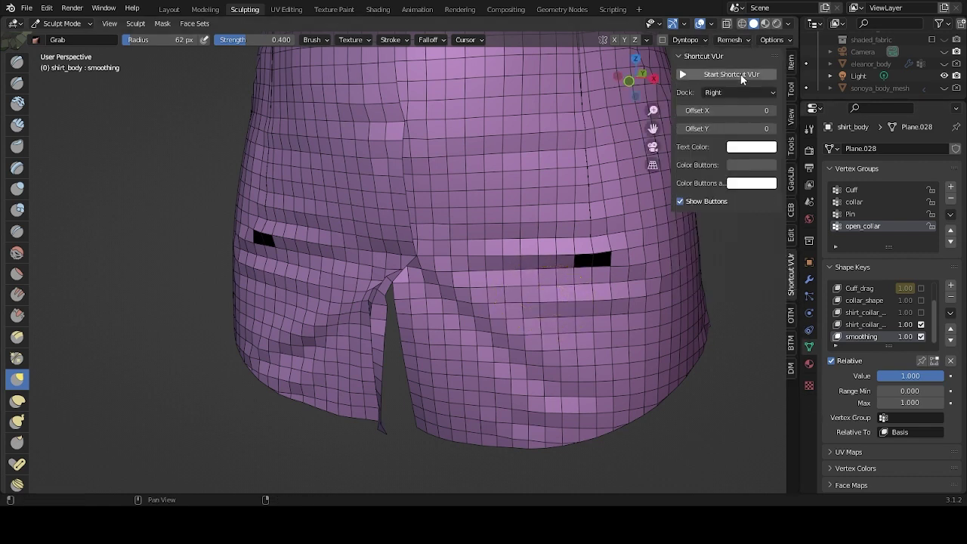
middle_drag(610, 315, 522, 350)
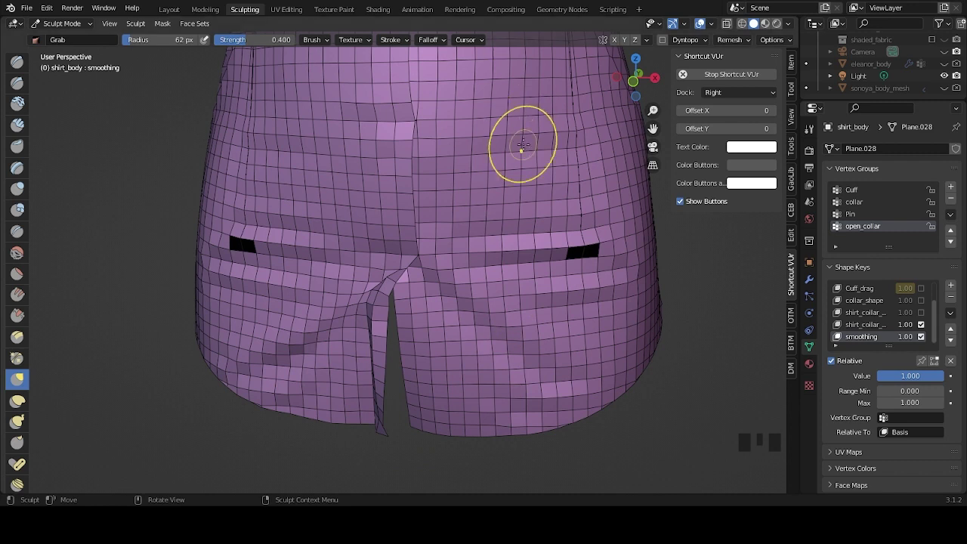
Smooth the raised fold at the top of the hem split, adjusting the Grab radius to 66 px and finally 40 px.
mouse_move(518, 235)
middle_down()
mouse_move(438, 270)
mouse_move(450, 238)
mouse_move(435, 267)
middle_up()
shift+drag(435, 268, 433, 293)
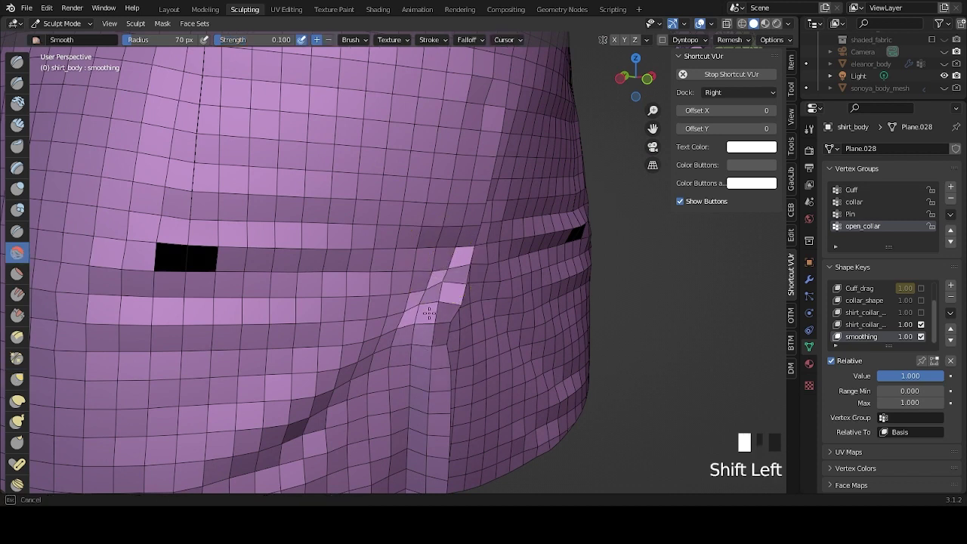
key(f)
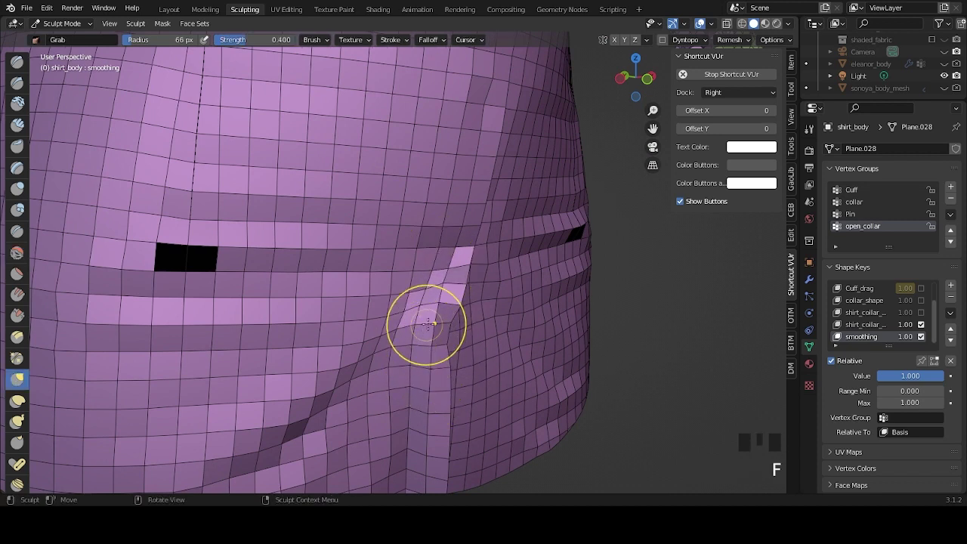
shift+drag(425, 325, 437, 325)
key(f)
click(431, 345)
middle_drag(432, 345, 431, 356)
key(shift)
middle_drag(483, 317, 498, 323)
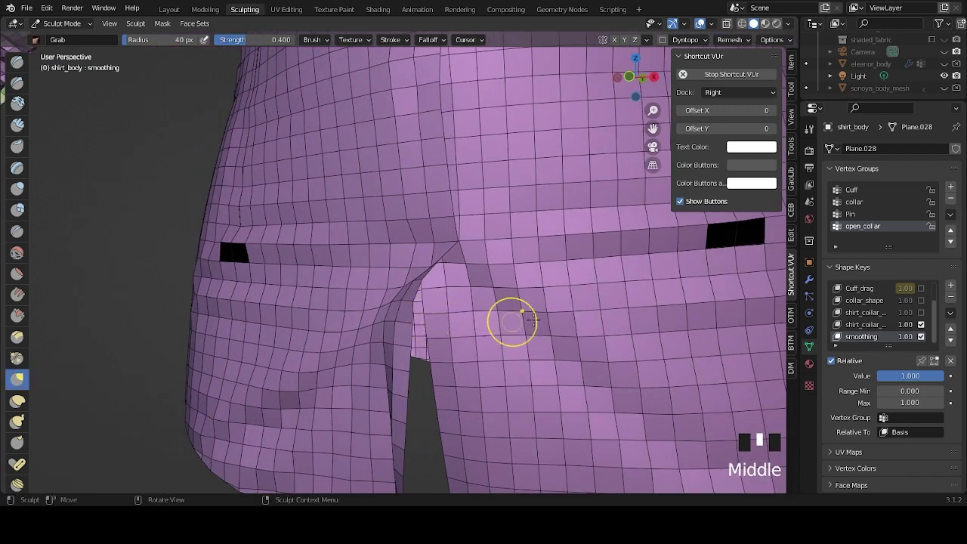
Toggle the smoothing shape key off and on to compare the hem split before and after sculpting.
click(921, 337)
click(920, 336)
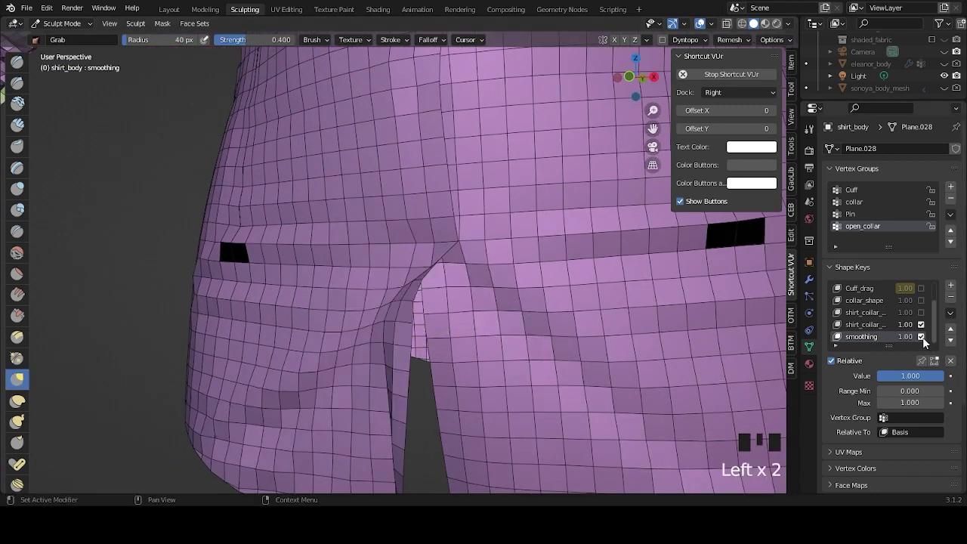
click(920, 337)
click(920, 337)
Smooth the fold above the hem split's underlying edge once more and set the Grab radius to 53 px.
middle_drag(460, 307, 472, 302)
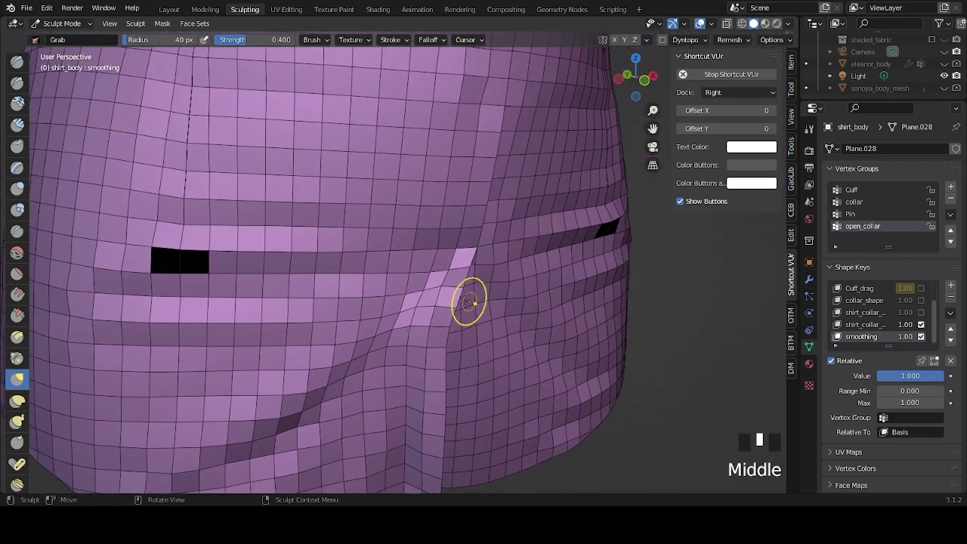
mouse_move(455, 302)
shift+mouse_down()
mouse_move(441, 250)
mouse_move(406, 330)
shift+mouse_up()
middle_drag(365, 383, 477, 363)
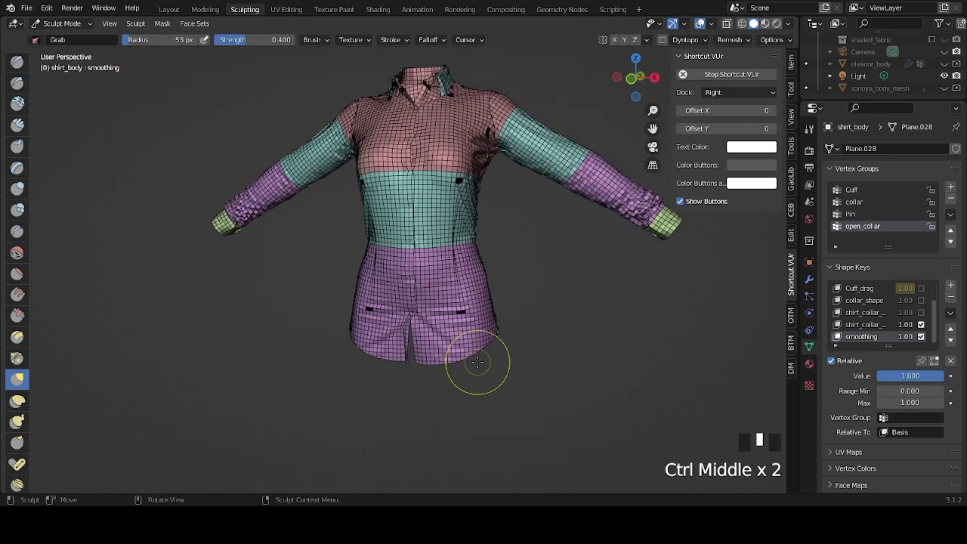
Enable the Subdivision modifier's viewport display and inspect the wrinkles and cuffs on both sleeves.
middle_drag(507, 200, 510, 266)
scroll(483, 296, up, 3)
middle_drag(483, 295, 451, 290)
scroll(462, 286, up, 2)
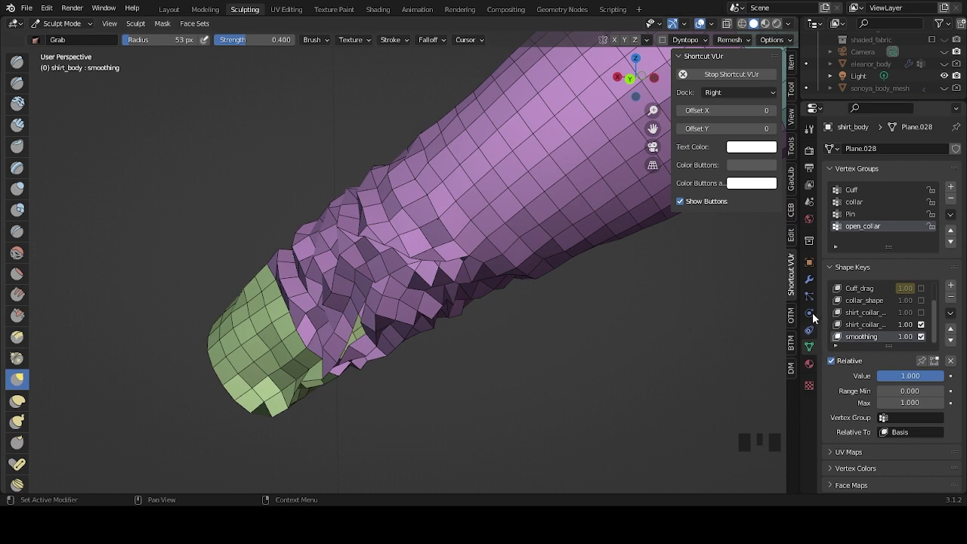
click(809, 279)
click(466, 259)
mouse_move(466, 259)
middle_down()
mouse_move(479, 270)
mouse_move(501, 257)
middle_up()
middle_drag(609, 333, 610, 298)
scroll(544, 318, down, 3)
scroll(544, 317, down, 3)
middle_drag(470, 309, 634, 294)
scroll(443, 324, up, 3)
middle_drag(442, 324, 470, 270)
scroll(482, 305, up, 7)
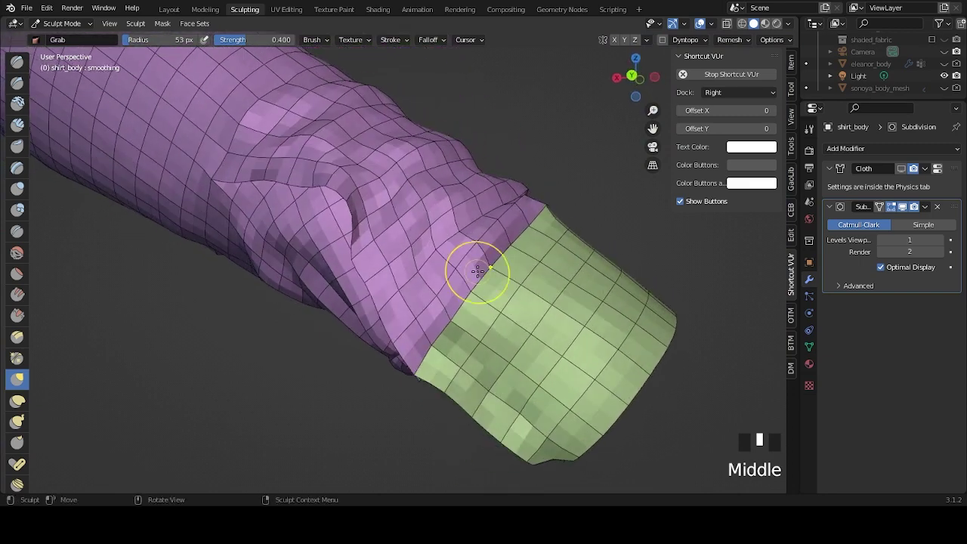
Turn off the Subdivision modifier's viewport display and look over the unsubdivided sleeves, front panels and underarm folds.
scroll(471, 269, down, 2)
click(903, 206)
scroll(506, 259, down, 7)
middle_drag(505, 259, 529, 302)
scroll(522, 306, up, 4)
scroll(528, 302, down, 4)
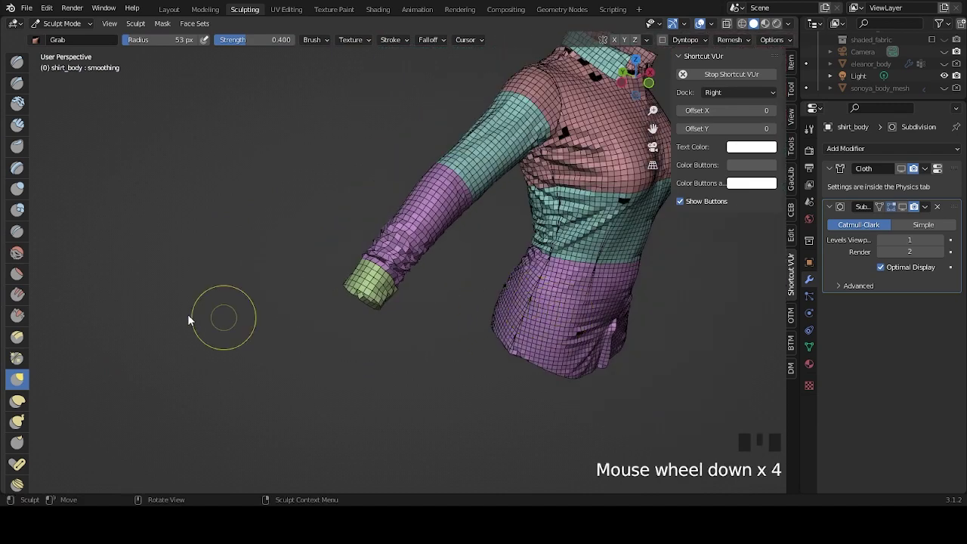
middle_drag(620, 273, 460, 314)
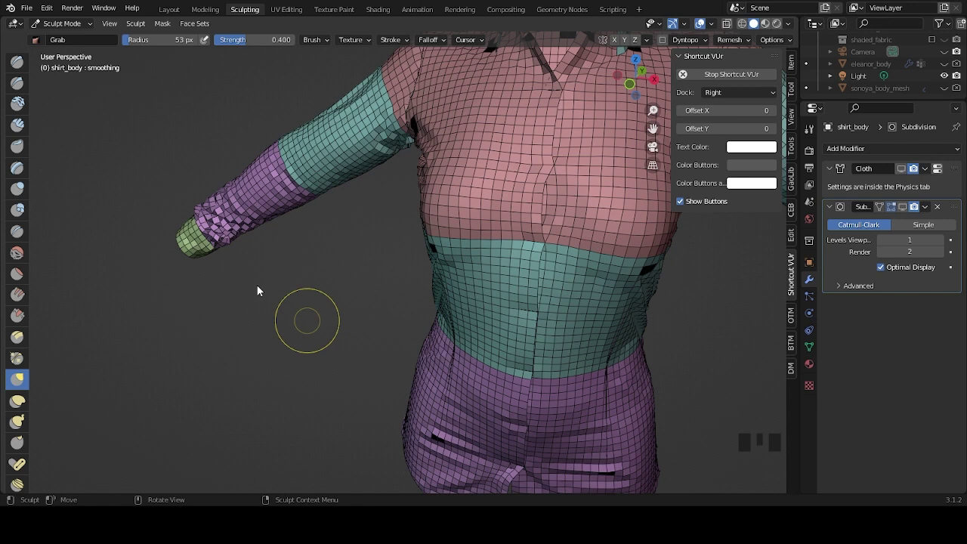
middle_drag(451, 297, 574, 291)
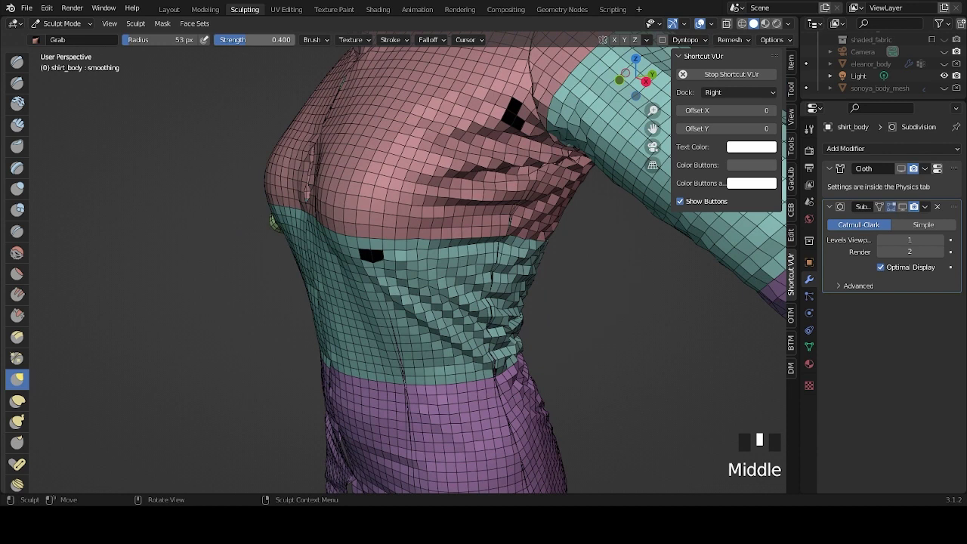
In the Layout workspace, disable the smoothing and shirt_collar_open shape keys and make Basis the active key.
click(170, 9)
click(769, 416)
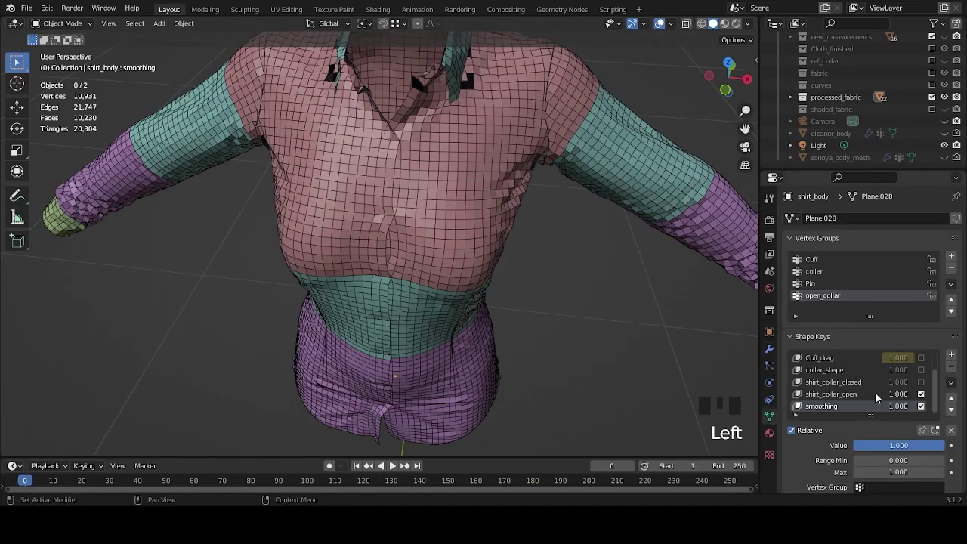
click(921, 406)
click(921, 393)
scroll(891, 390, up, 2)
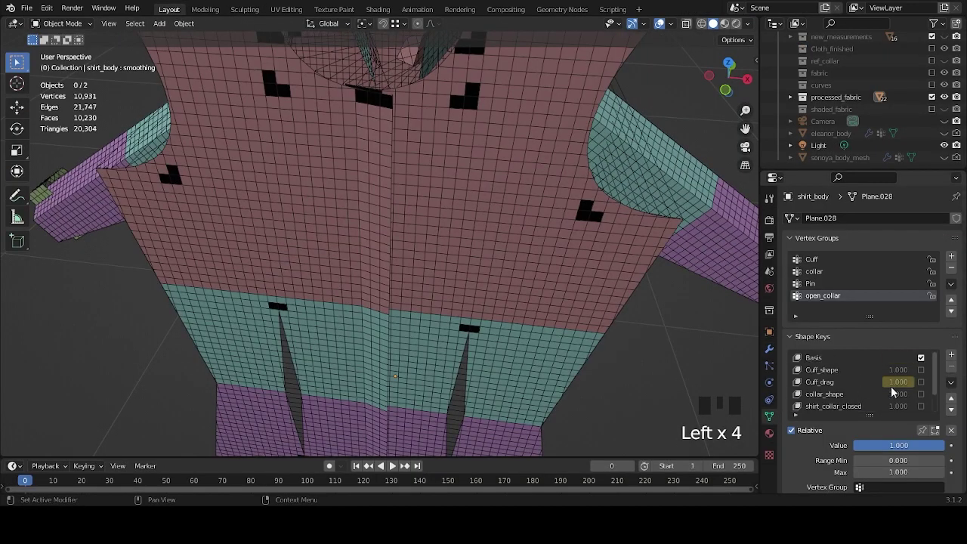
click(851, 358)
Box-select the sewing edges joining the front and back side seams in edge-select Edit Mode, and return to Object Mode.
middle_drag(608, 313, 408, 204)
scroll(393, 212, down, 4)
click(355, 221)
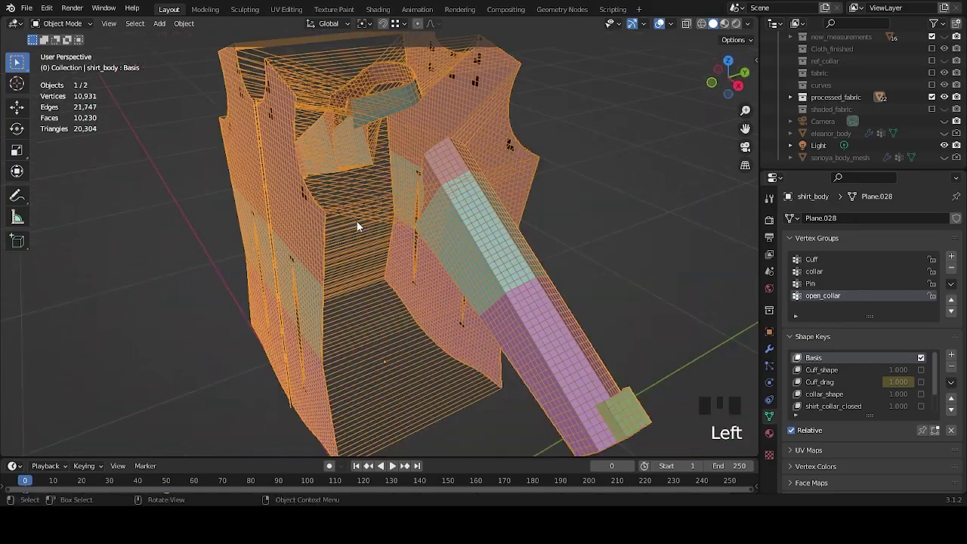
key(Tab)
click(115, 23)
drag(346, 200, 370, 265)
middle_drag(370, 265, 415, 293)
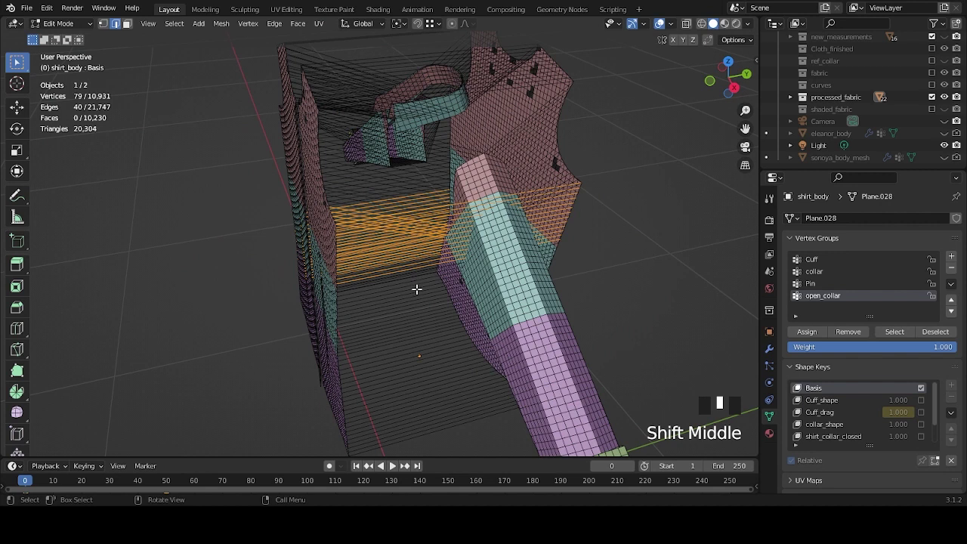
key(Tab)
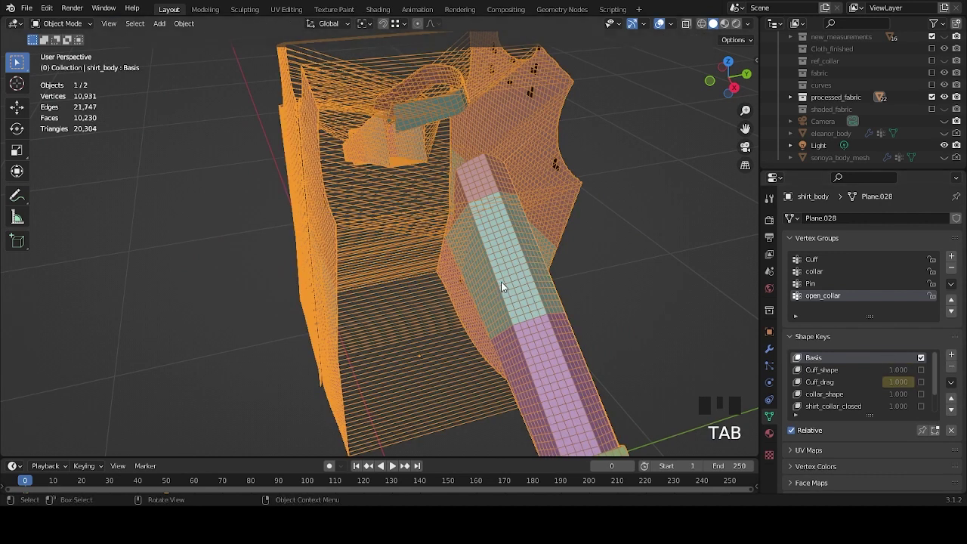
Hide shirt_body, show and select the processed_fabric object shirt_body.005, and bring up its modifiers.
middle_drag(500, 283, 574, 281)
click(790, 97)
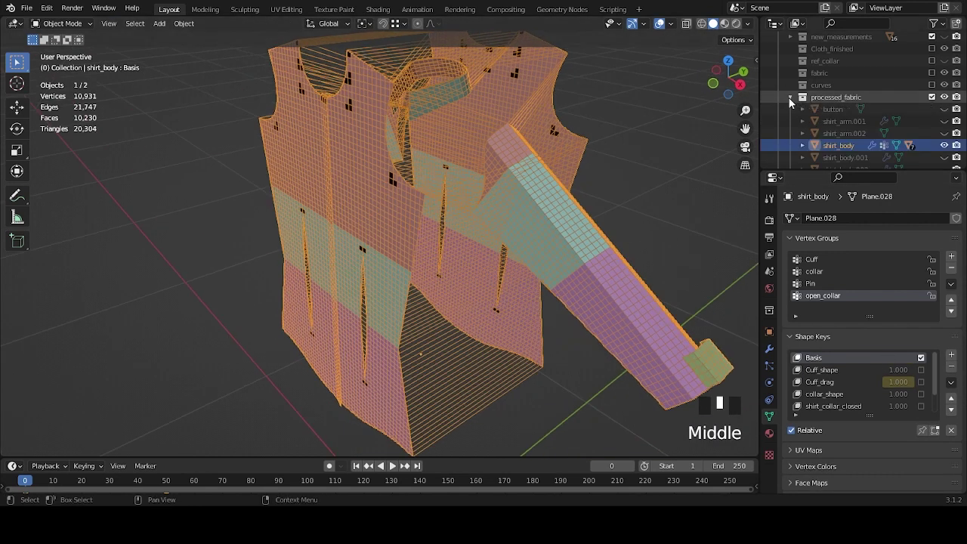
click(944, 145)
scroll(944, 145, down, 3)
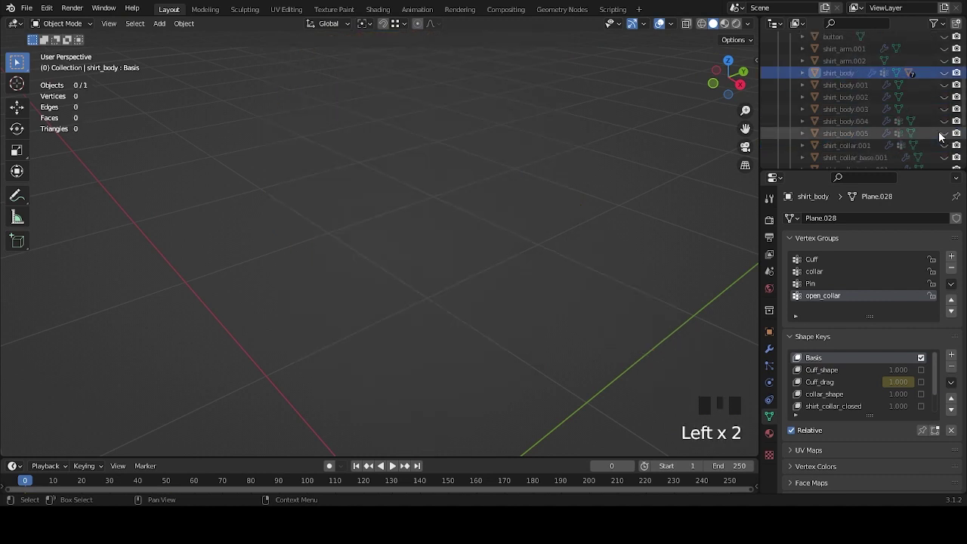
click(944, 133)
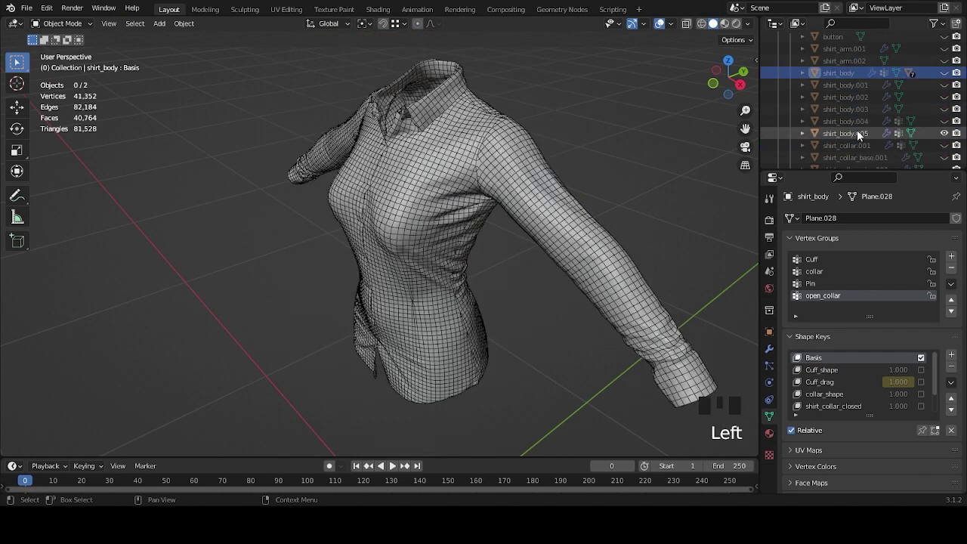
click(560, 205)
click(770, 349)
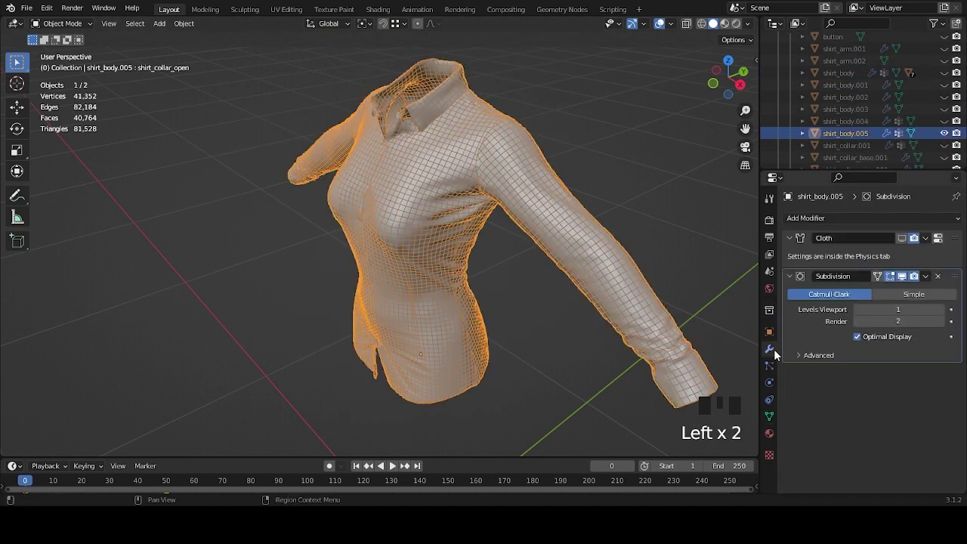
Turn off the Subdivision viewport display on shirt_body.005 and inspect the dart seam at the waist up close.
click(902, 276)
click(426, 210)
middle_drag(426, 210, 489, 260)
scroll(565, 234, up, 3)
scroll(591, 261, up, 3)
middle_drag(592, 261, 524, 272)
scroll(517, 273, up, 2)
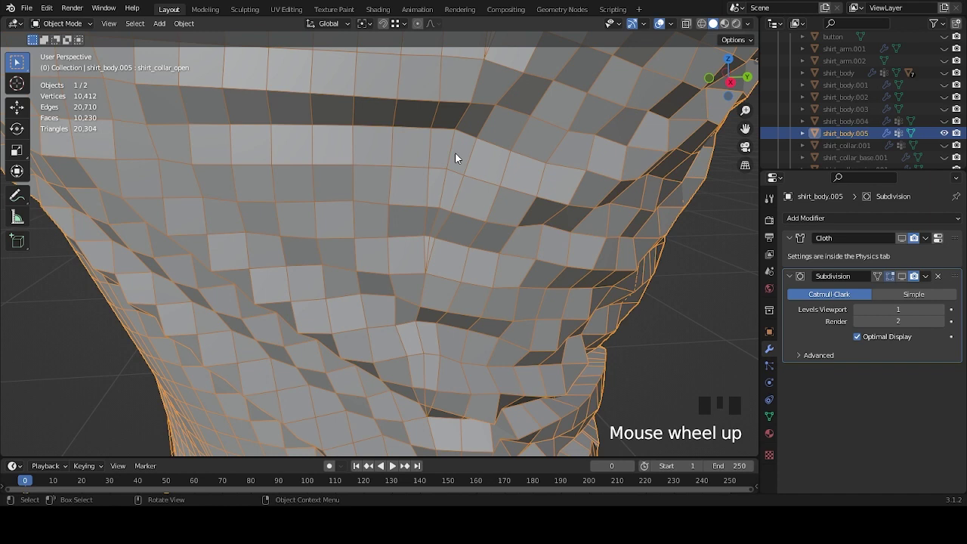
middle_drag(467, 161, 514, 182)
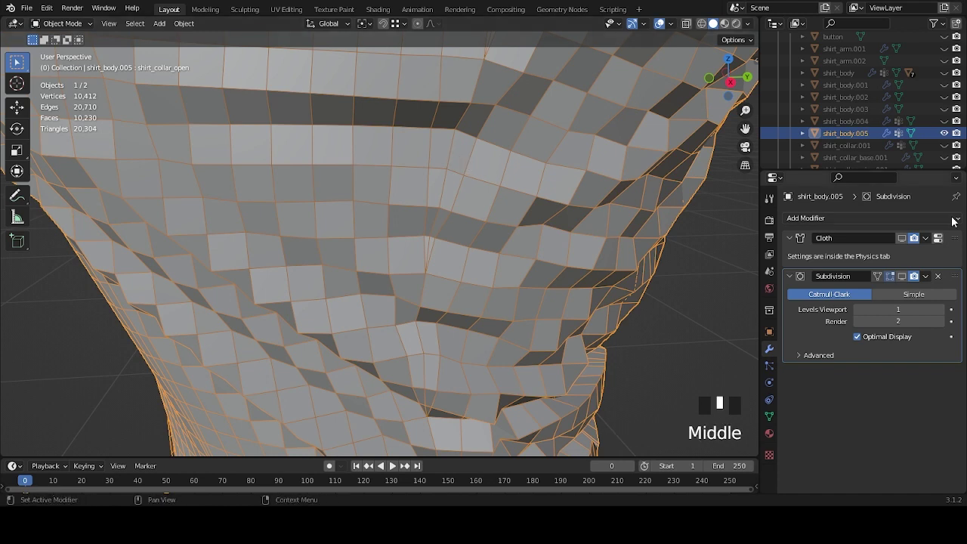
Swap shirt_body.005 for shirt_body in the viewport and enable its smoothing and shirt_collar_open shape keys.
click(943, 133)
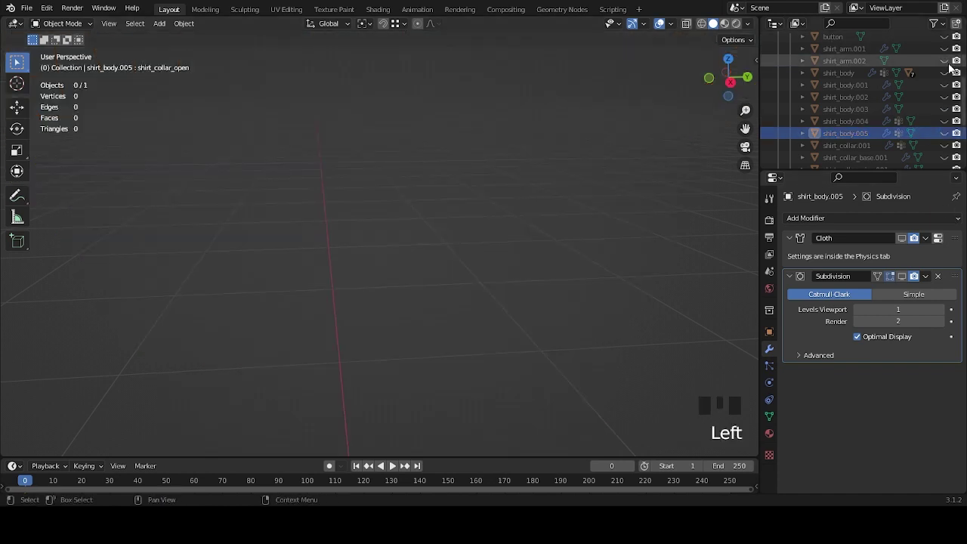
click(943, 72)
click(635, 236)
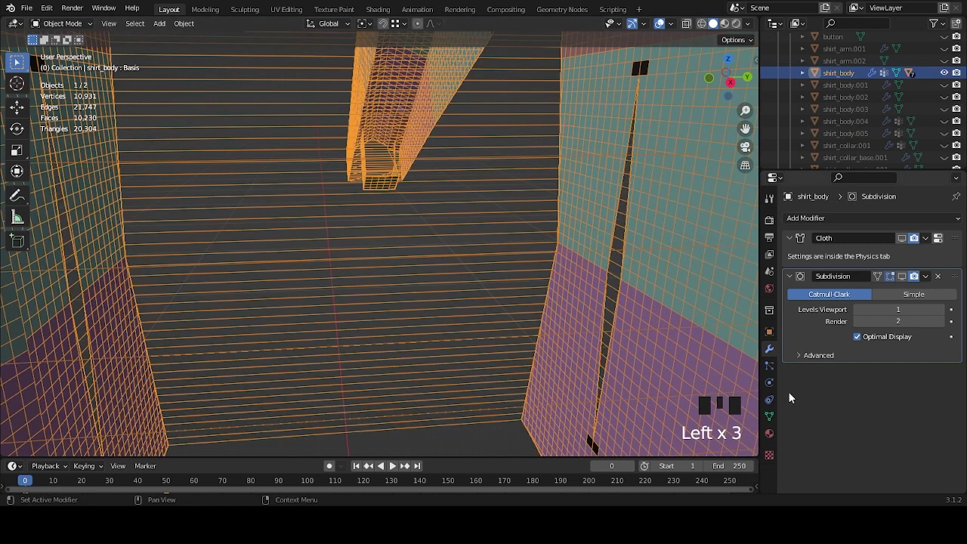
click(769, 415)
click(921, 405)
click(921, 394)
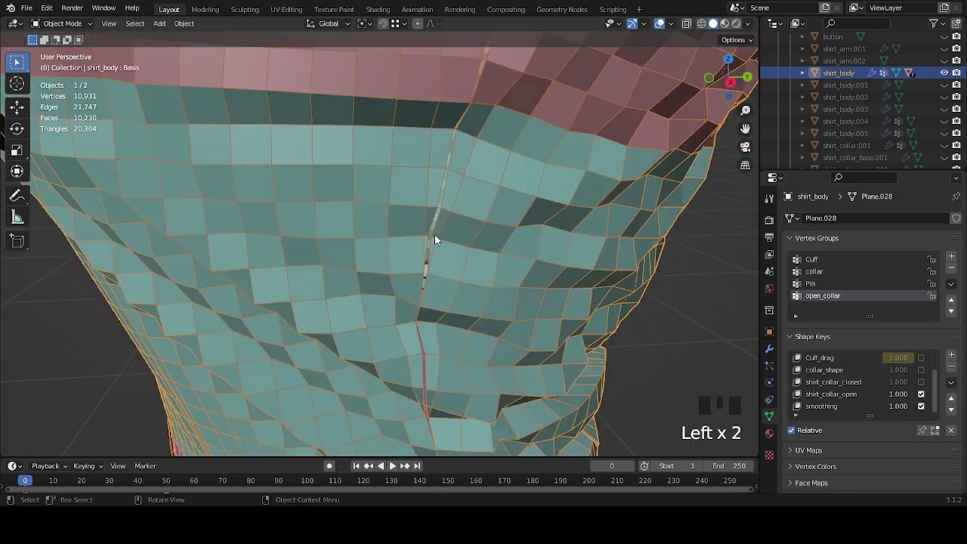
Hide shirt_body, show and select shirt_body.005 again, and compare its seams at the waist and front.
click(943, 72)
click(944, 133)
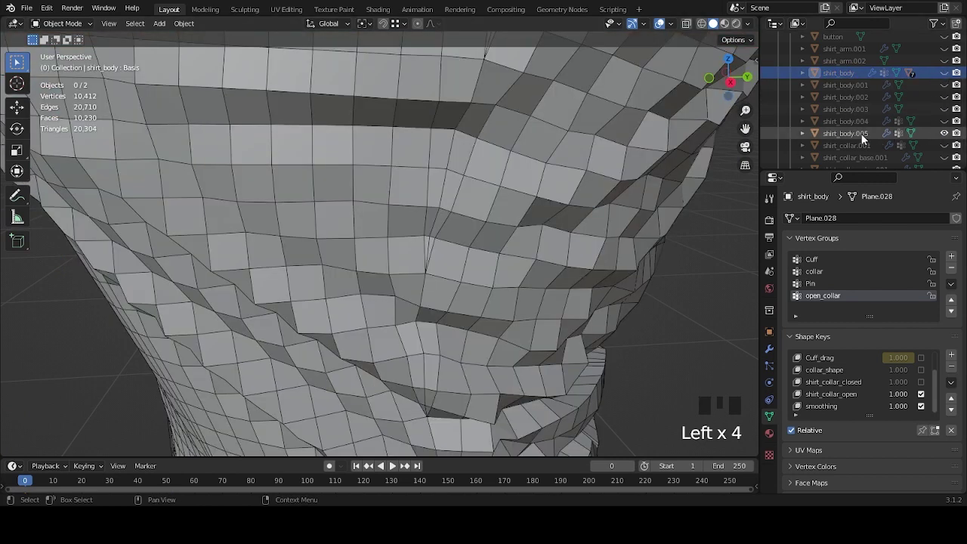
click(863, 134)
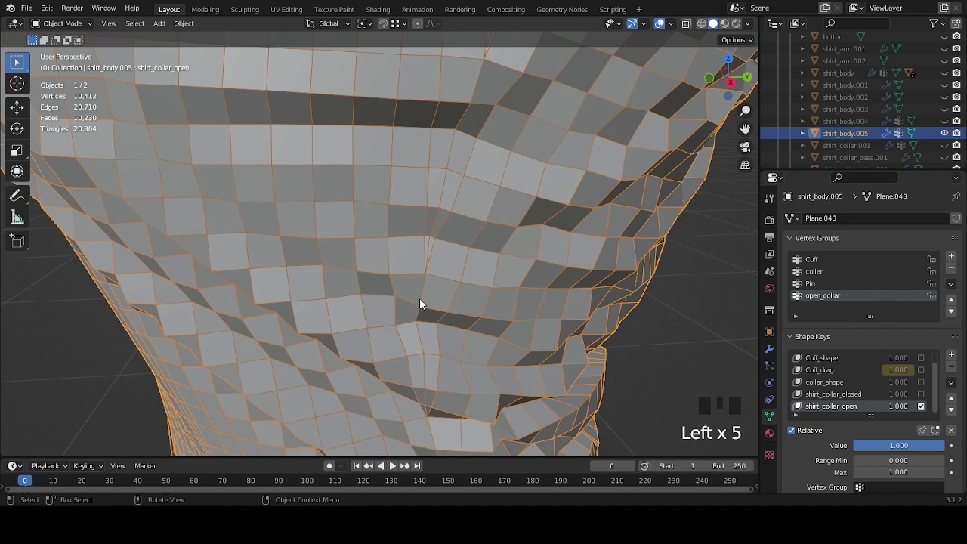
scroll(421, 302, down, 3)
middle_drag(439, 285, 541, 287)
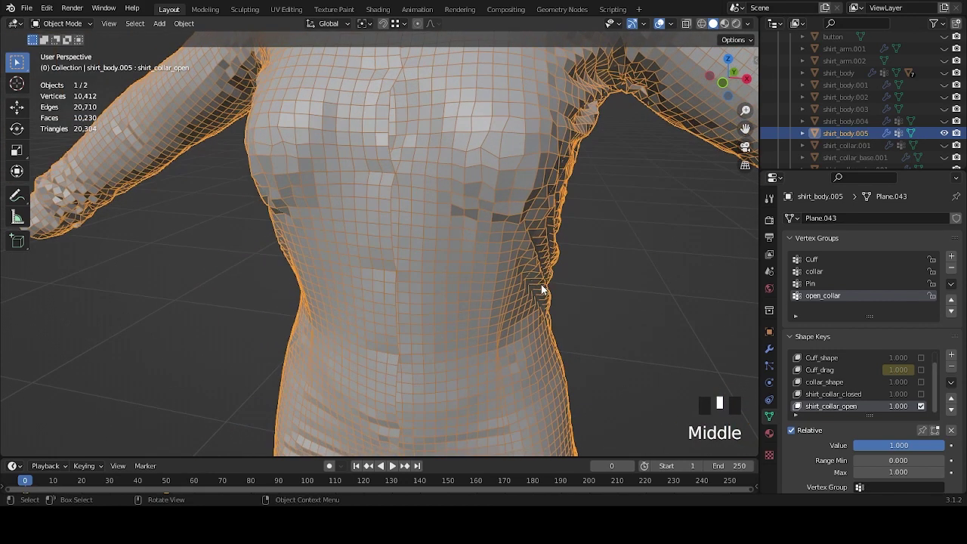
Turn off the shirt_collar_open shape key on shirt_body.005 and examine the flat panels and side seams from several angles.
click(920, 407)
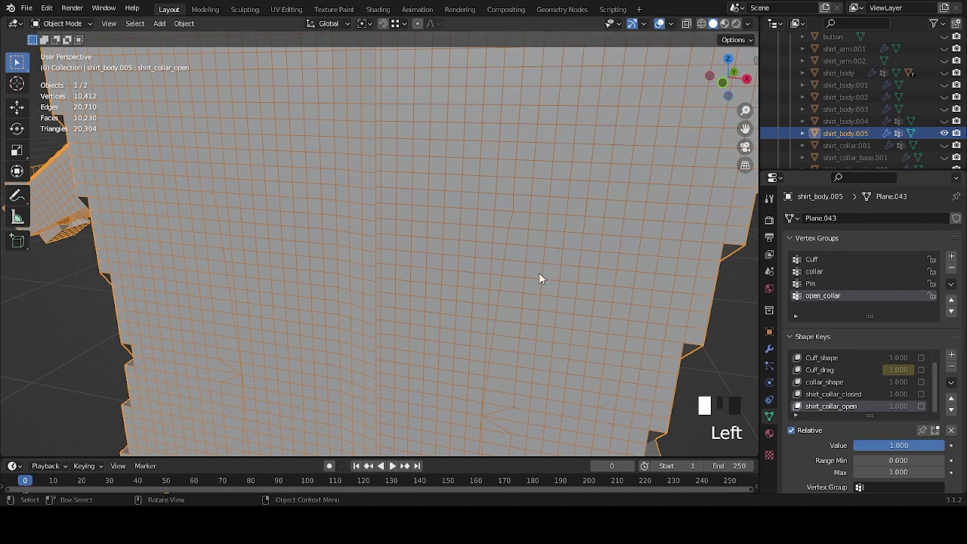
scroll(539, 273, down, 3)
middle_drag(552, 274, 471, 307)
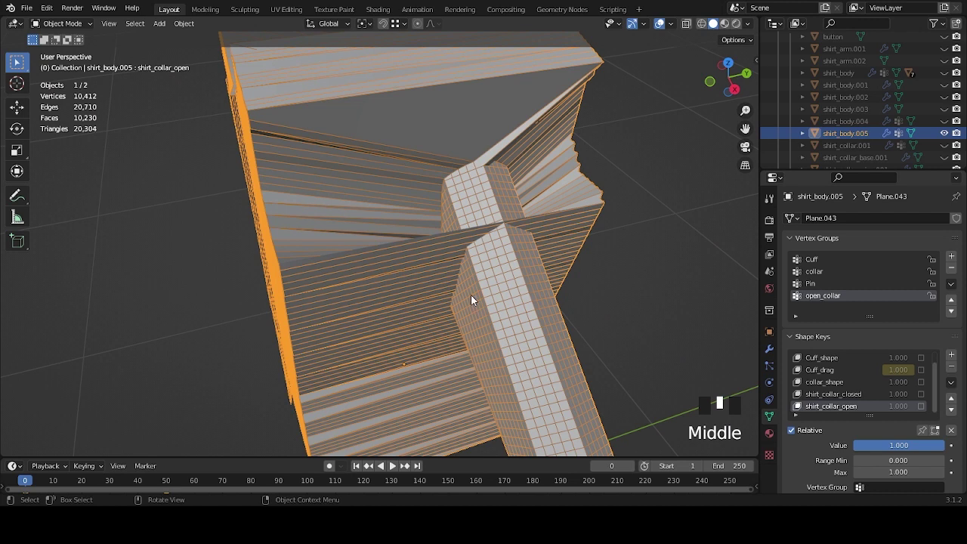
scroll(471, 300, down, 2)
middle_drag(471, 299, 556, 300)
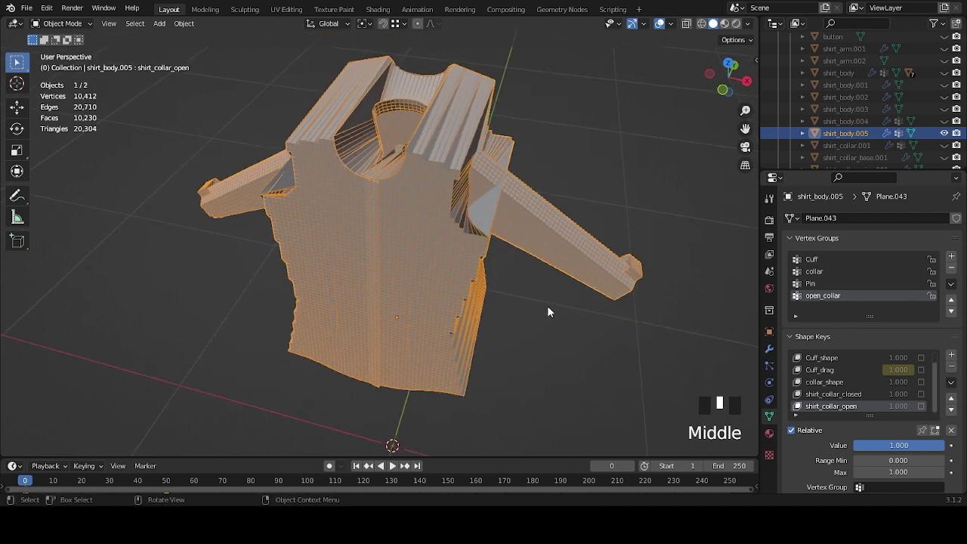
middle_drag(556, 319, 724, 345)
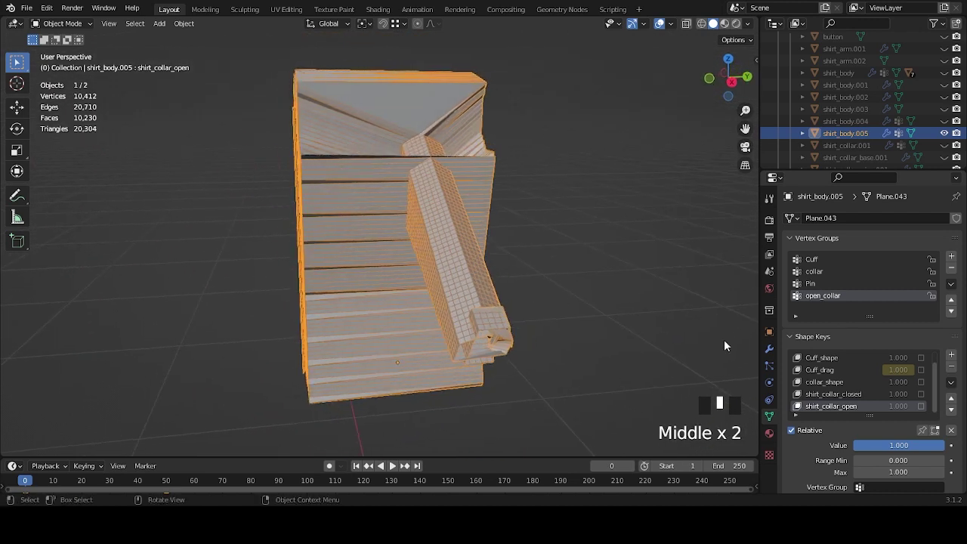
Show shirt_body in the viewport, hide shirt_body.005, and select shirt_body.
scroll(921, 115, up, 5)
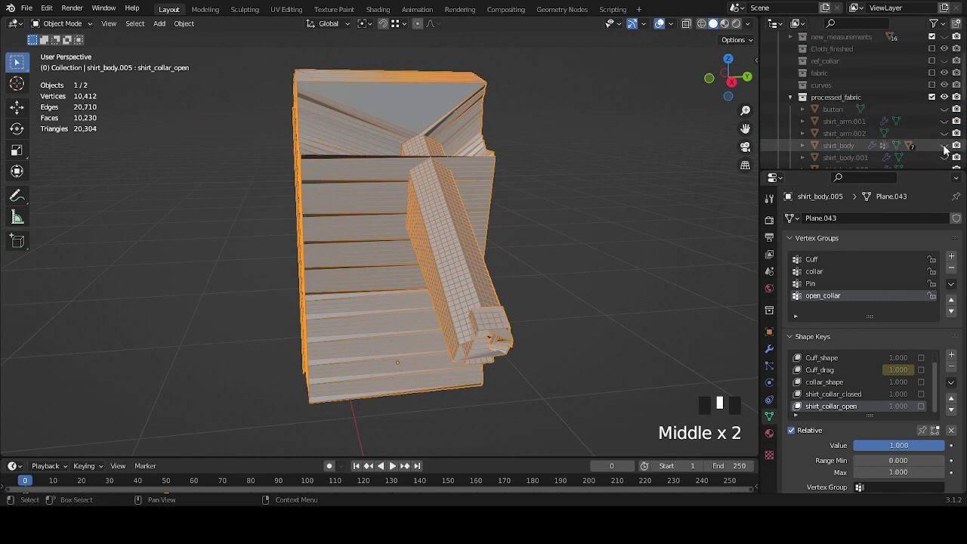
click(943, 145)
scroll(943, 145, down, 5)
click(944, 132)
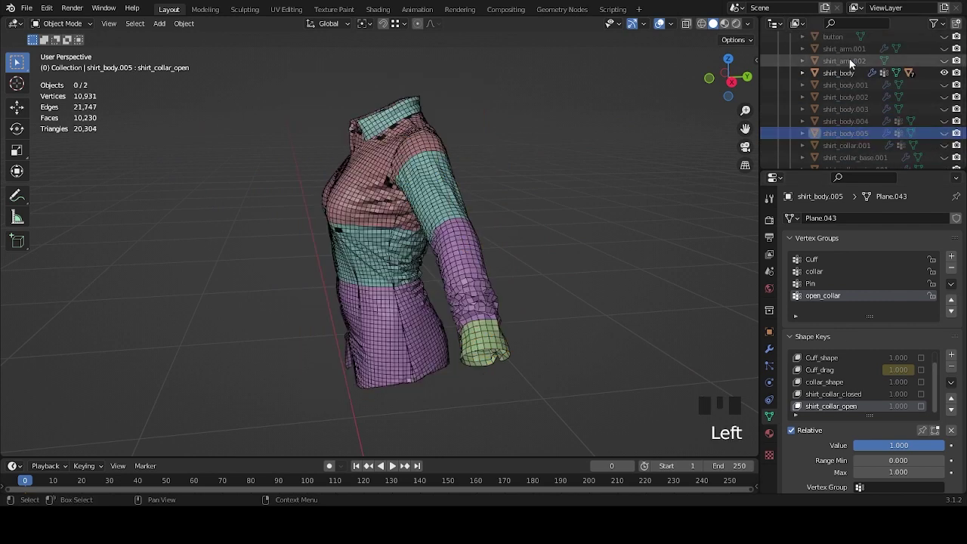
click(843, 71)
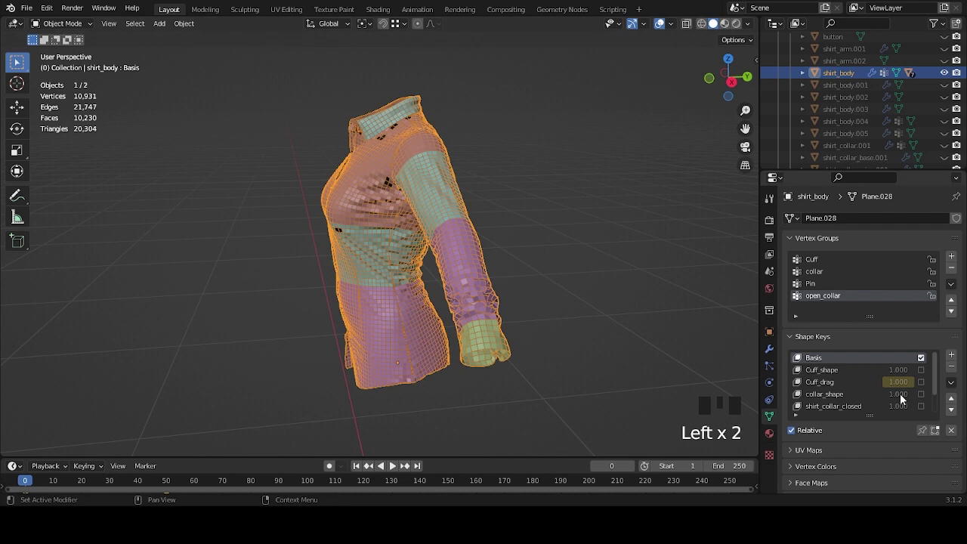
Turn off the shirt_collar_open and smoothing shape keys on shirt_body, view its flat panels, and enable both keys again.
scroll(901, 393, down, 2)
click(921, 394)
click(920, 406)
middle_drag(529, 295, 483, 241)
click(921, 393)
click(920, 406)
Swap shirt_body for shirt_body.005 in the viewport, select it, and inspect the flat side seams and armhole up close.
click(944, 72)
click(944, 73)
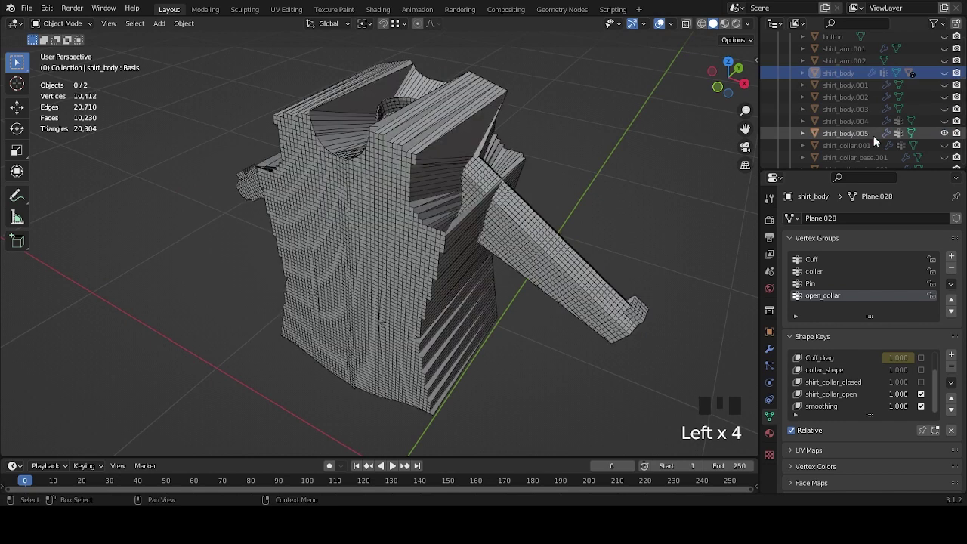
click(876, 136)
middle_drag(518, 199, 531, 219)
scroll(483, 218, up, 3)
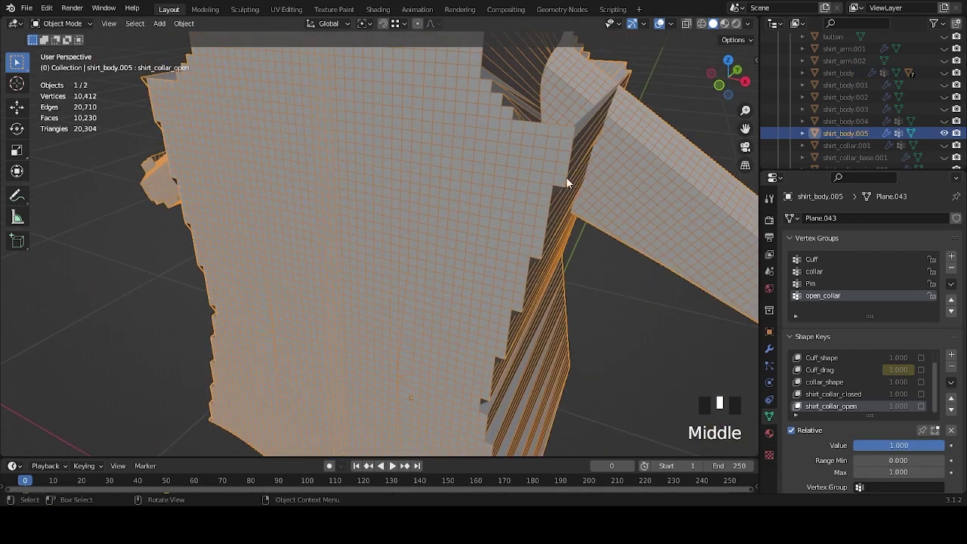
middle_drag(586, 181, 888, 340)
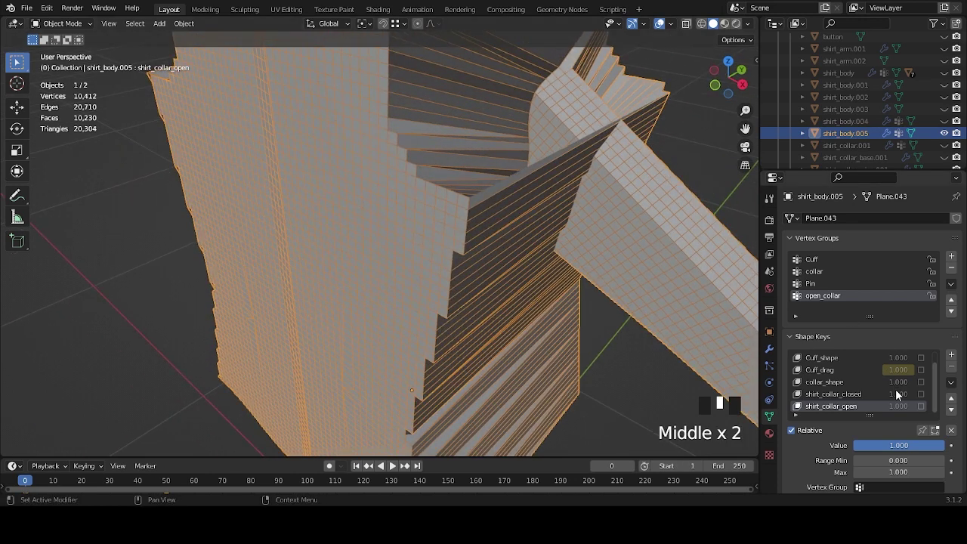
Test the shirt_collar_closed shape key on shirt_body.005, and leave only shirt_collar_open enabled with the whole shirt in view.
scroll(898, 390, up, 1)
scroll(906, 393, down, 1)
click(920, 406)
click(921, 393)
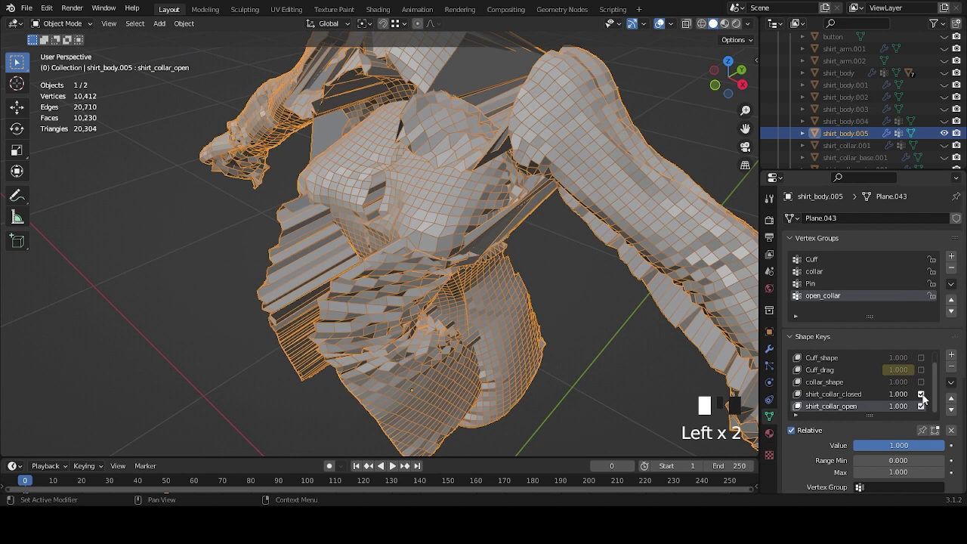
click(921, 393)
click(920, 405)
click(921, 406)
scroll(583, 278, down, 2)
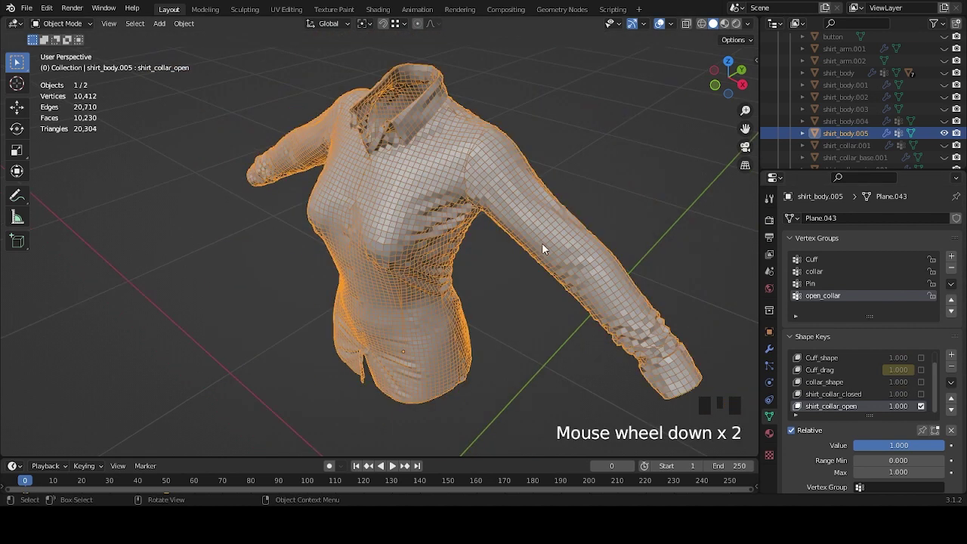
middle_drag(520, 241, 472, 240)
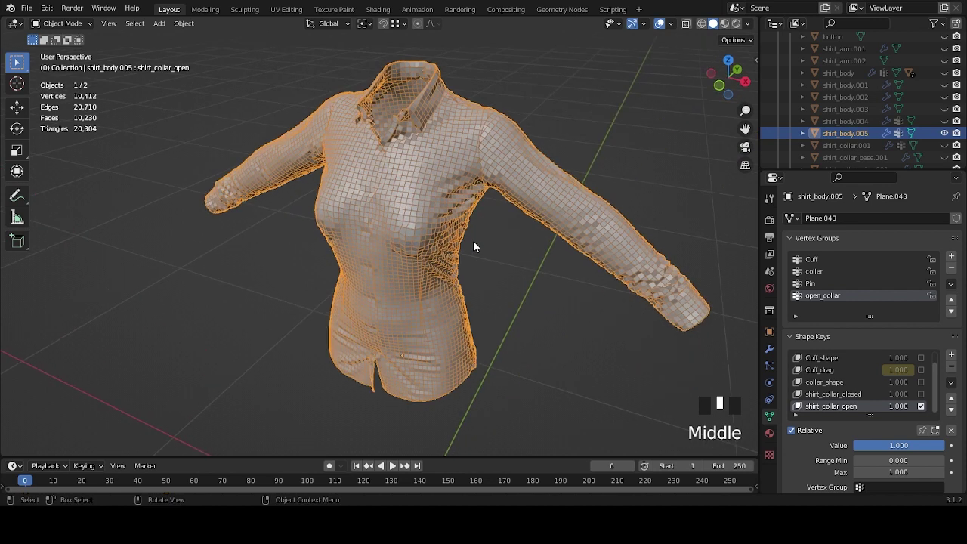
Select the entire shirt_body.005 mesh in the UV Editing workspace and unwrap it.
click(286, 9)
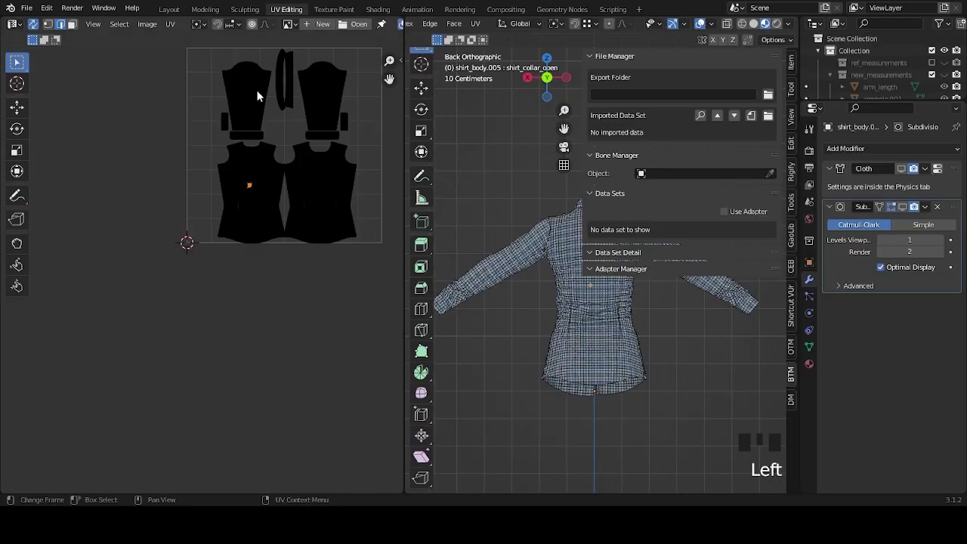
middle_drag(353, 220, 351, 323)
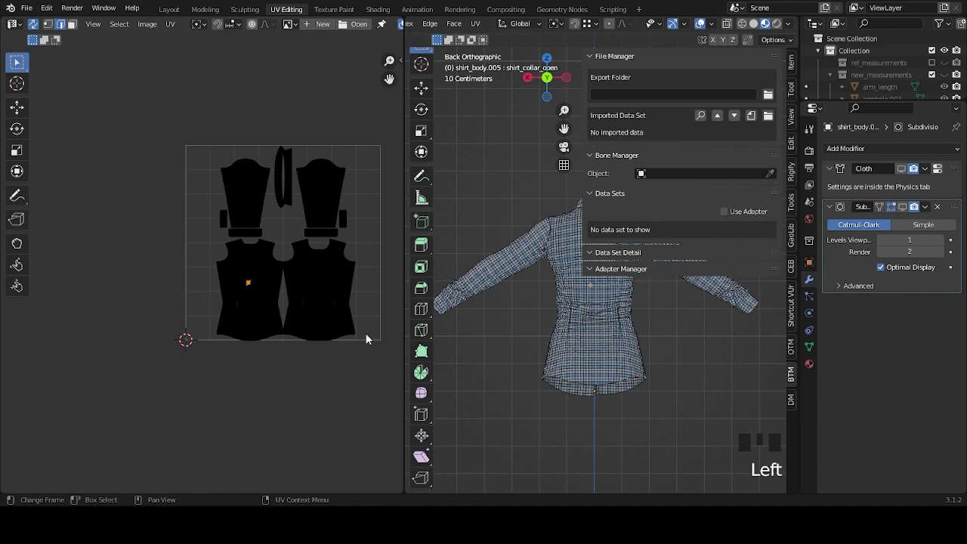
middle_drag(484, 363, 583, 372)
scroll(639, 365, up, 3)
key(a)
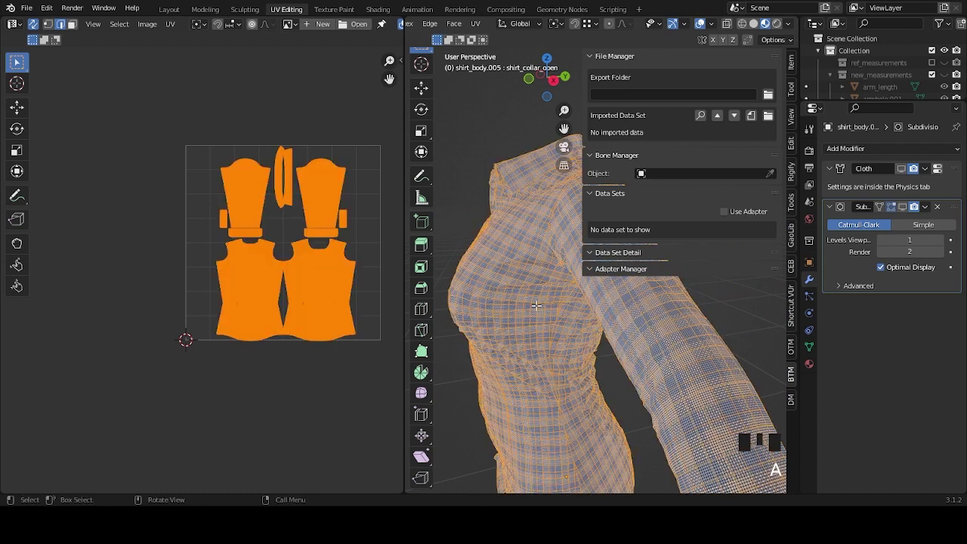
key(u)
mouse_move(538, 310)
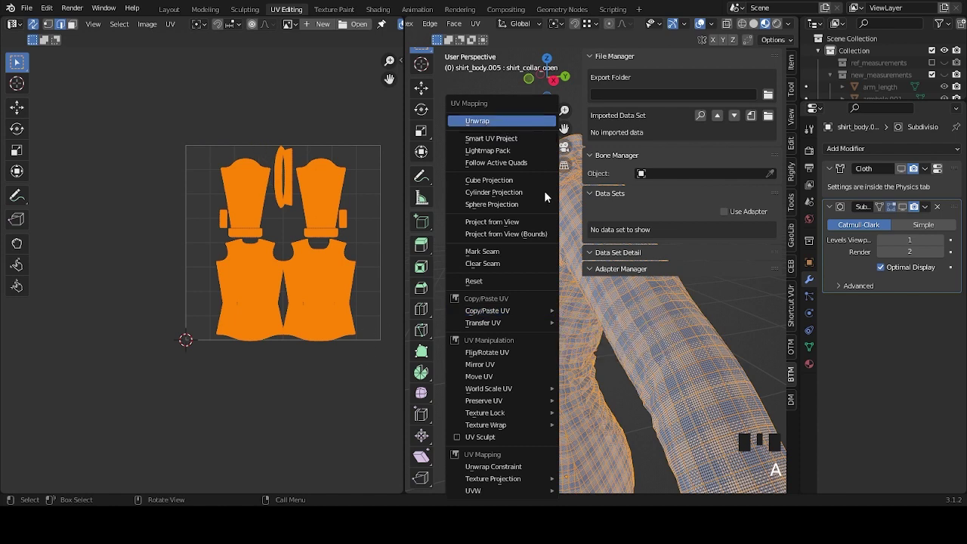
key(Return)
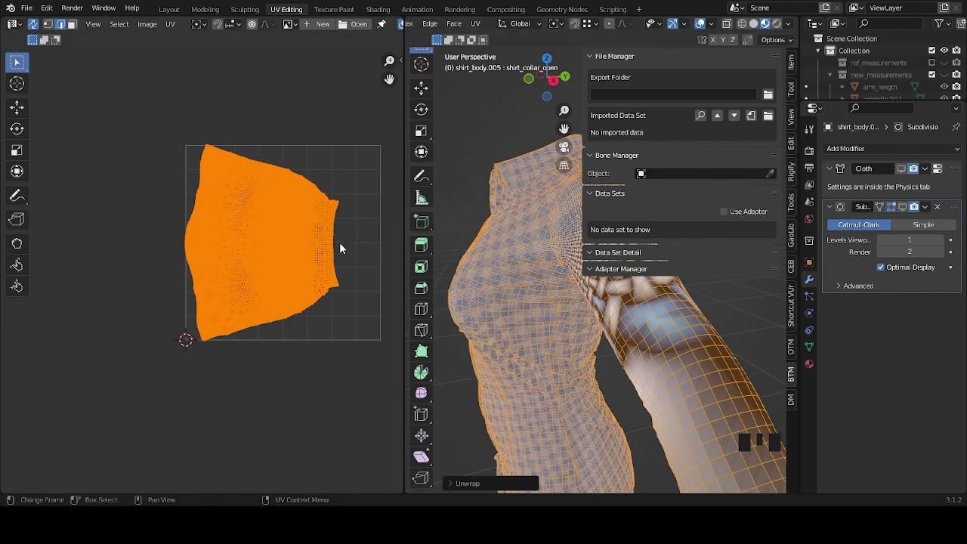
Examine the unwrapped UV layout for stretching and compressed areas around the sleeves and collar.
scroll(343, 259, up, 5)
scroll(350, 286, up, 4)
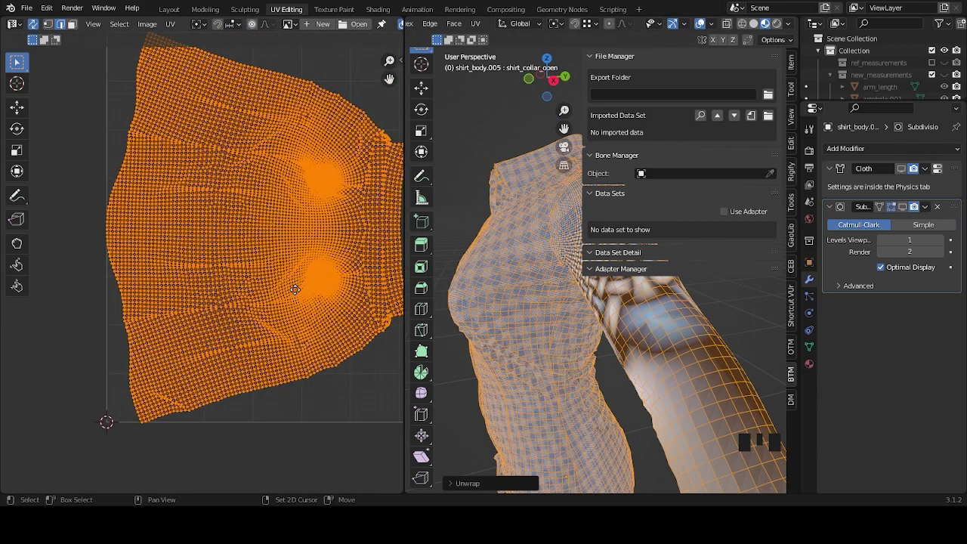
scroll(284, 337, up, 5)
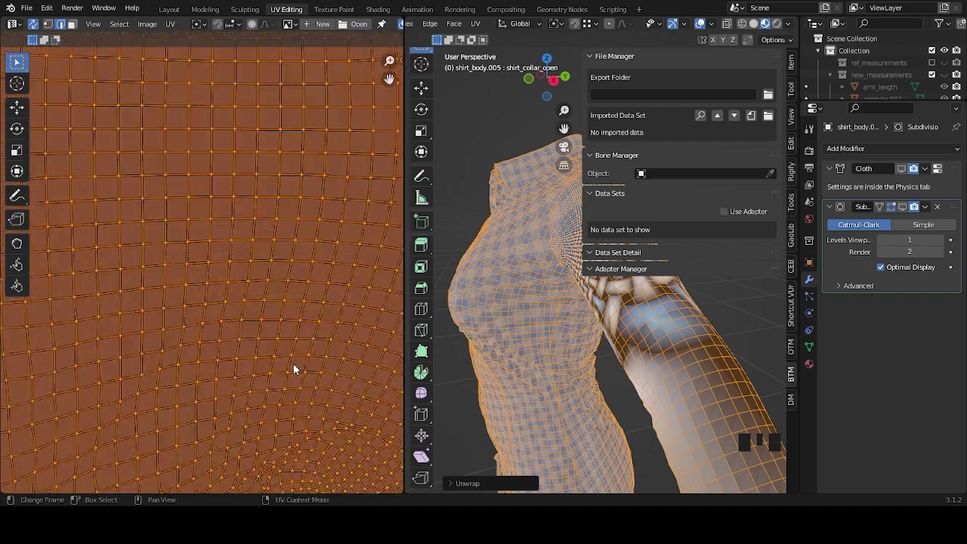
scroll(301, 261, down, 6)
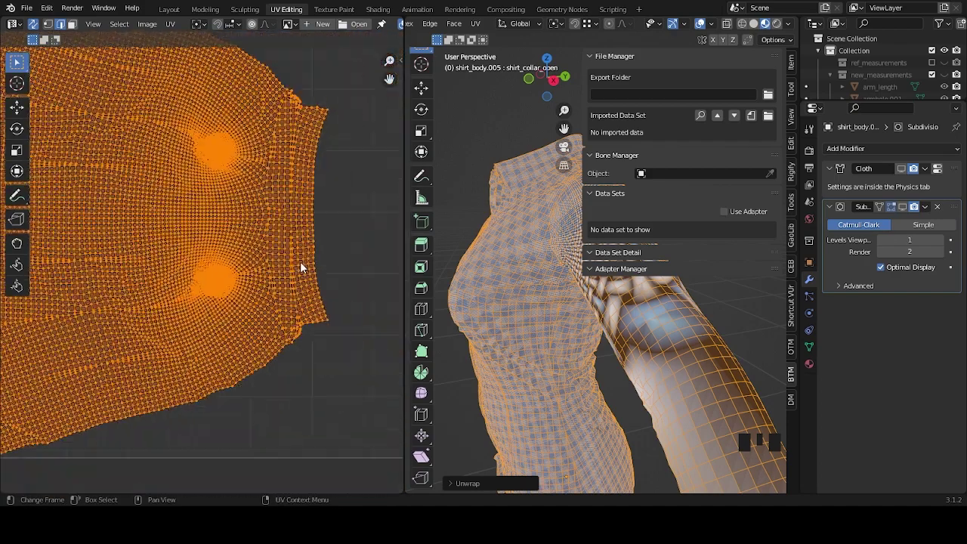
scroll(256, 271, down, 1)
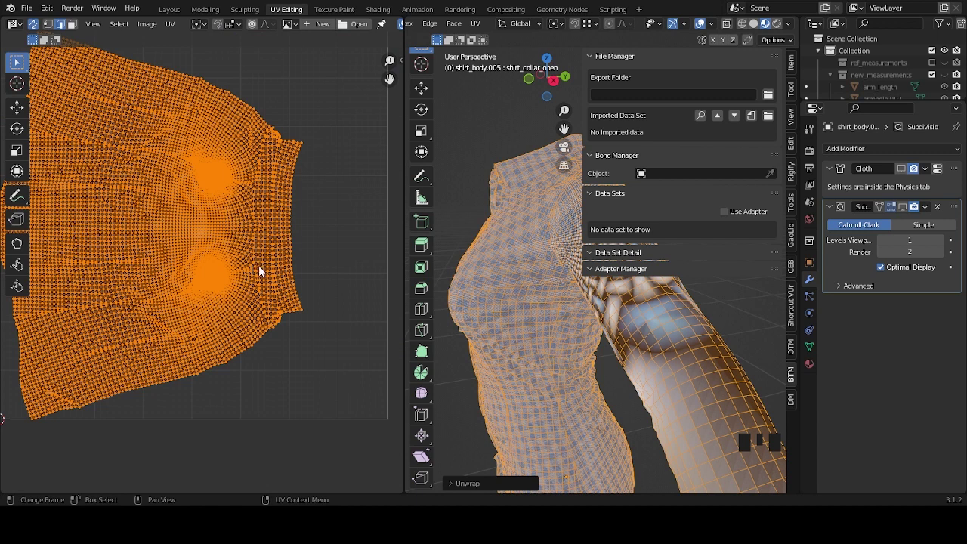
scroll(264, 310, up, 4)
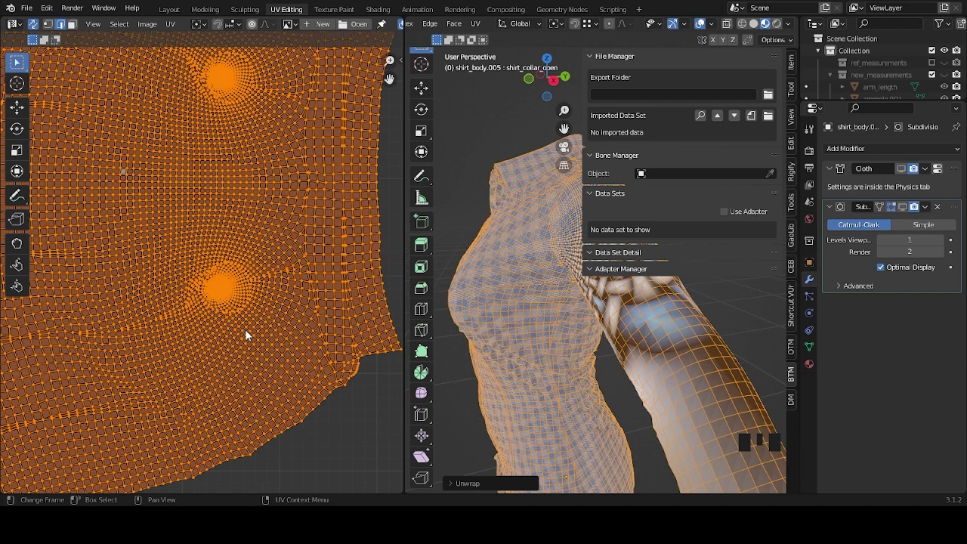
scroll(246, 335, down, 4)
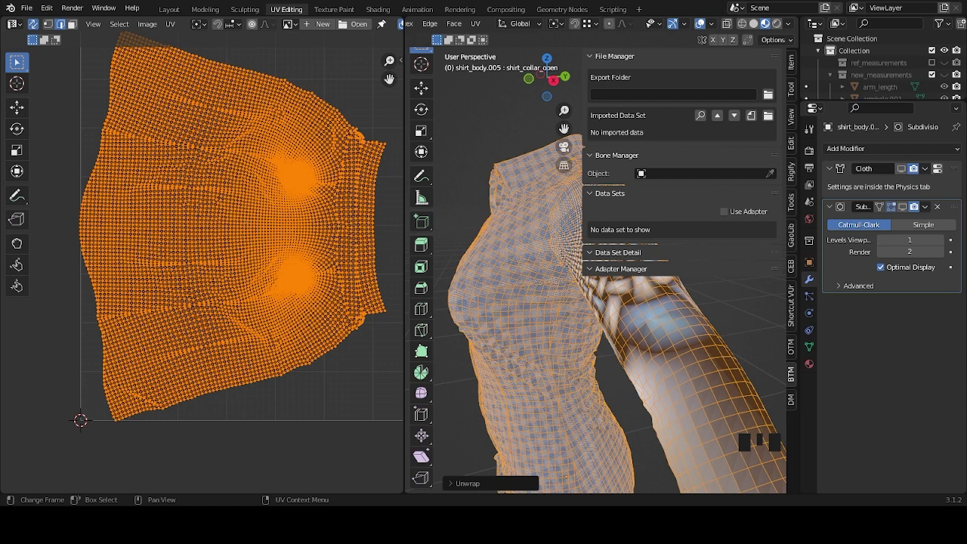
Undo the unwrap of shirt_body.005 to restore the separate pattern-piece UV islands.
click(369, 170)
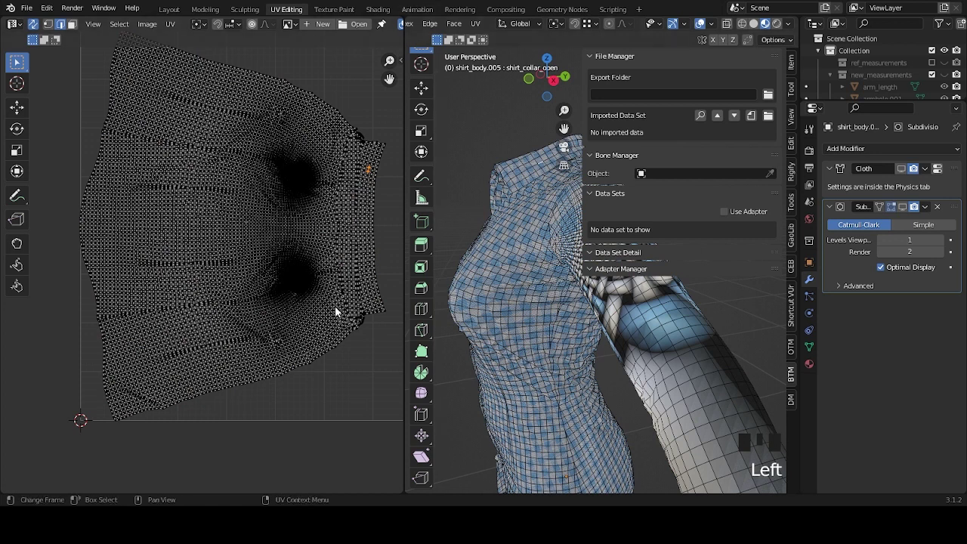
key(ctrl+z)
key(ctrl+z)
scroll(293, 211, down, 4)
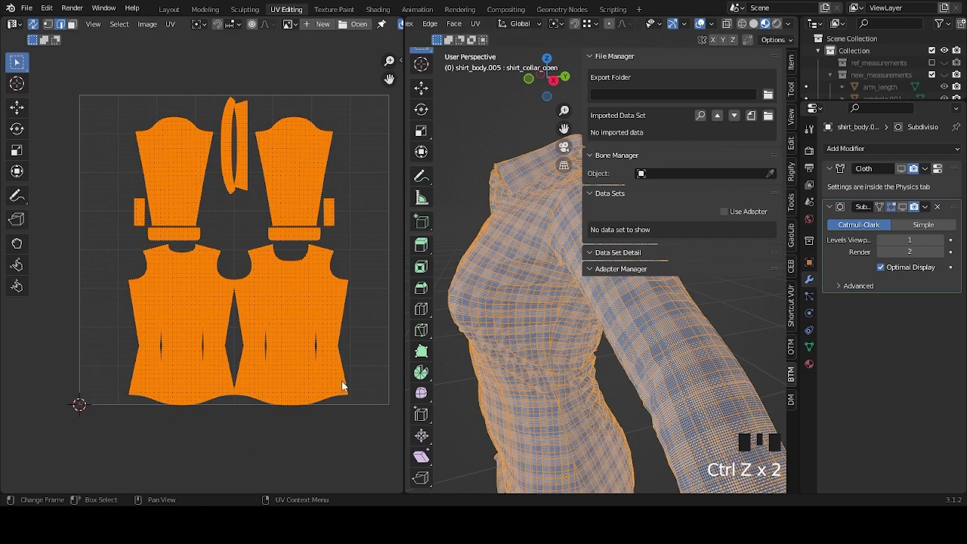
Return to the Layout workspace, swap shirt_body.005 for shirt_body in the viewport, and select shirt_body to inspect its side.
click(173, 11)
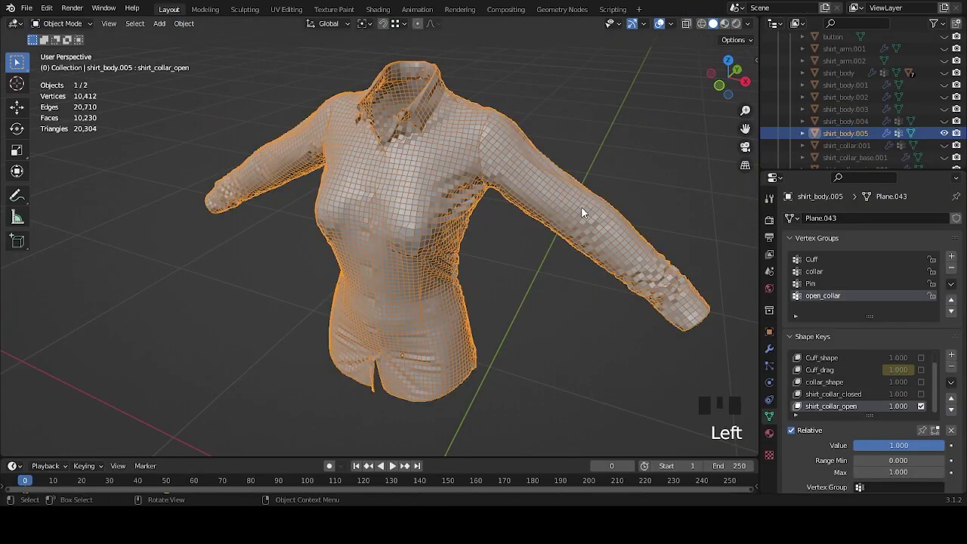
click(769, 348)
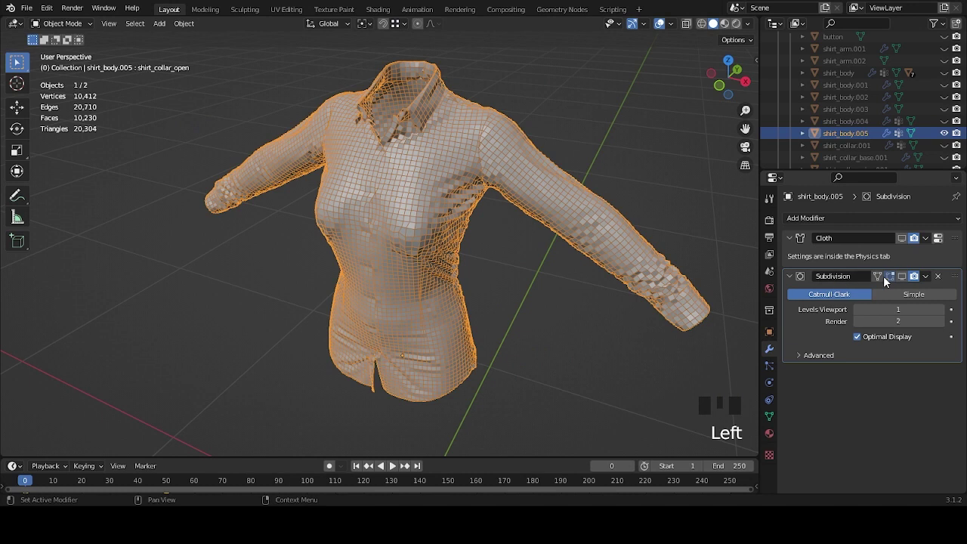
click(944, 133)
click(944, 133)
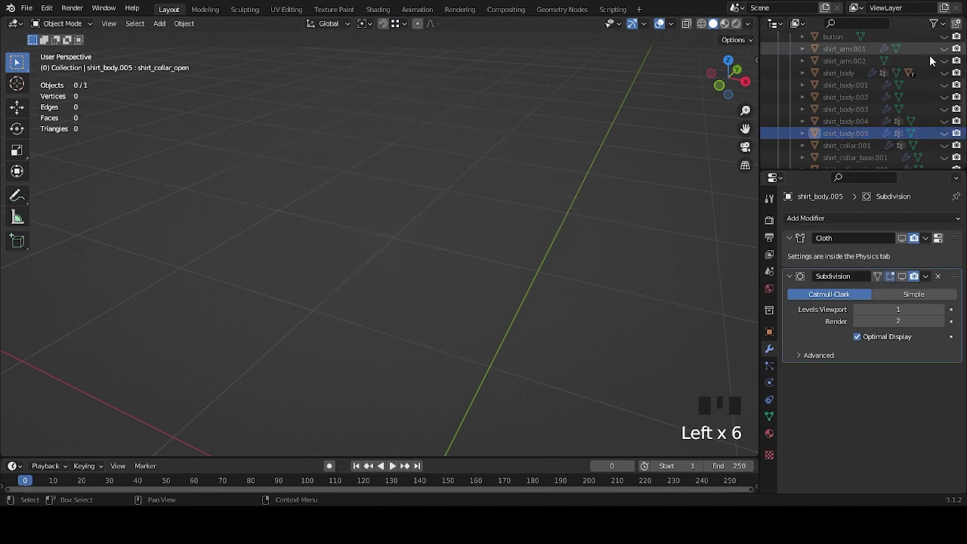
click(943, 75)
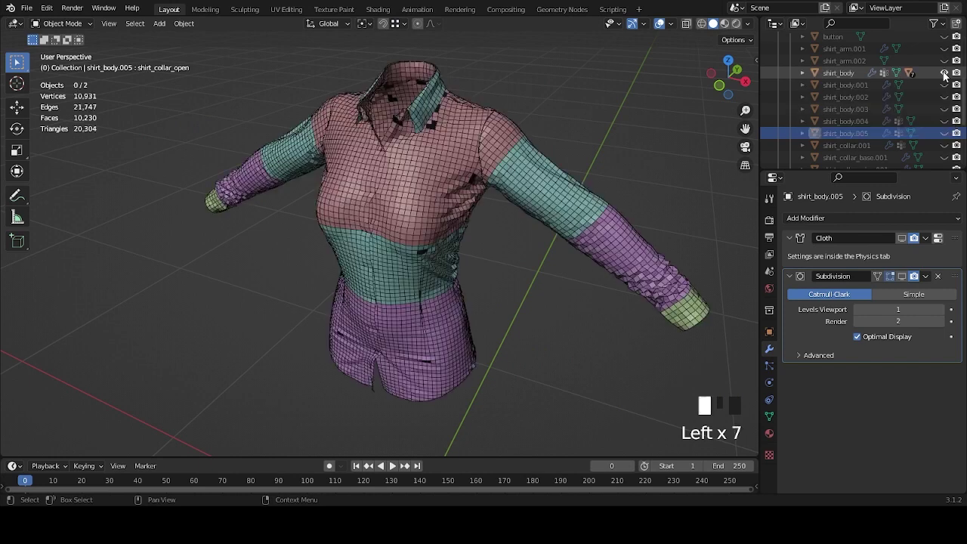
click(846, 74)
middle_drag(531, 280, 478, 352)
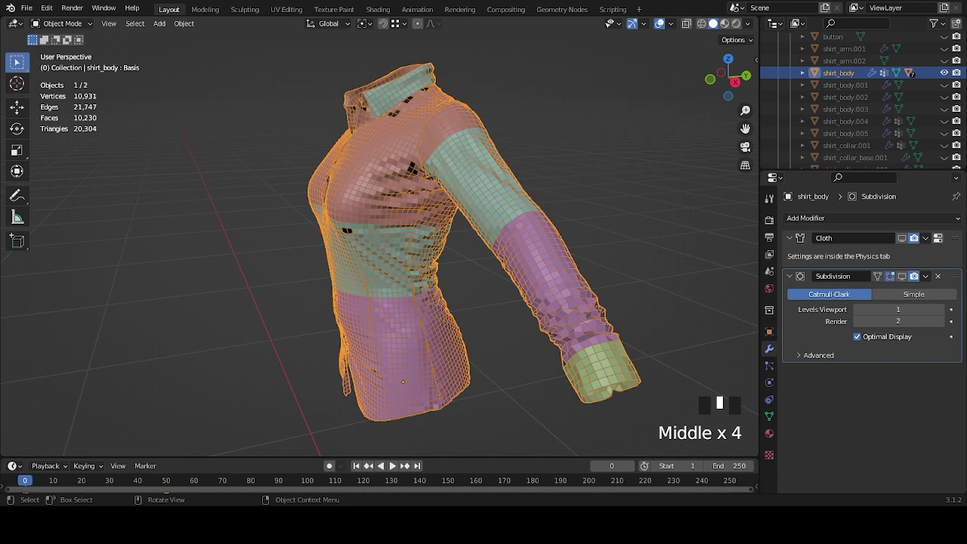
middle_drag(491, 227, 565, 228)
Open shirt_body in the UV Editing workspace, hide the 3D view's sidebar, and select the Basis shape key.
click(286, 9)
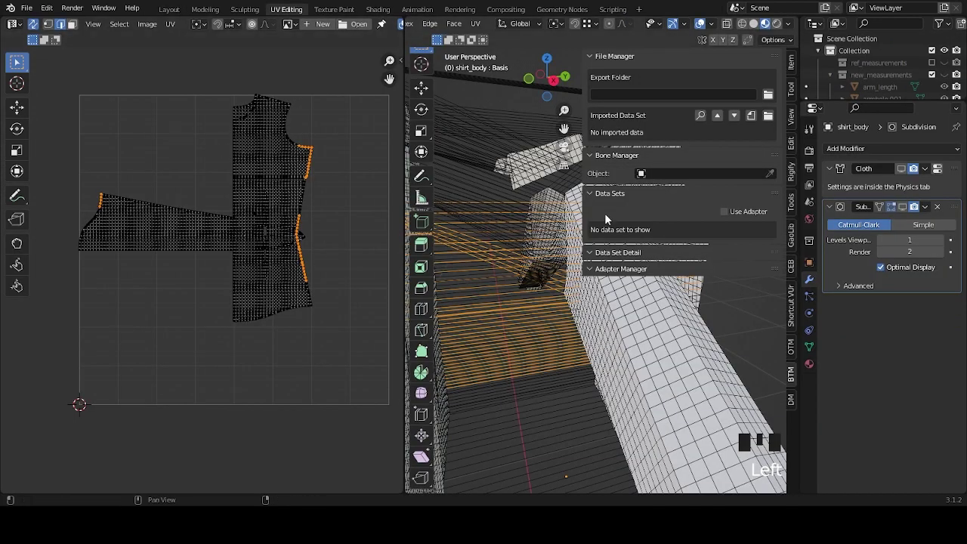
key(n)
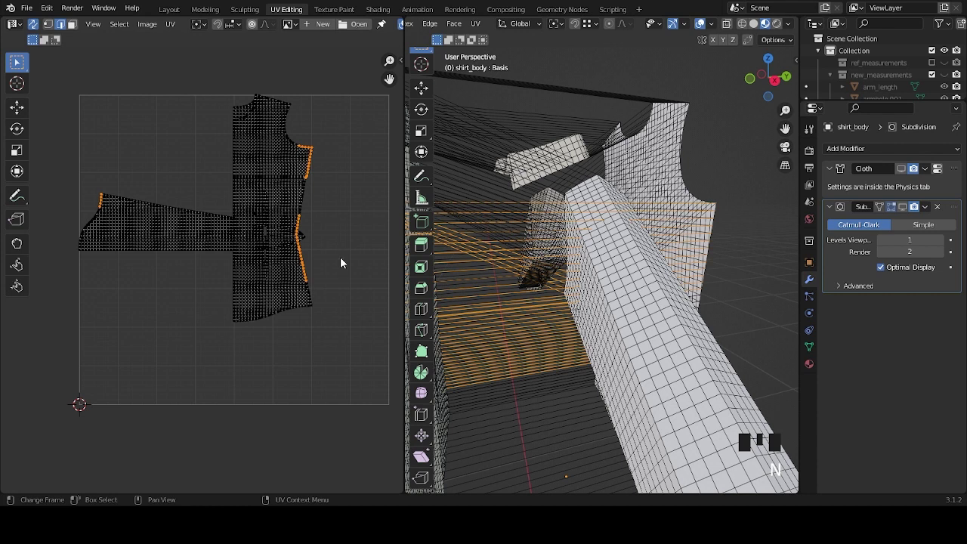
scroll(639, 234, down, 6)
middle_drag(642, 234, 684, 265)
scroll(703, 272, down, 2)
scroll(701, 273, down, 1)
click(809, 346)
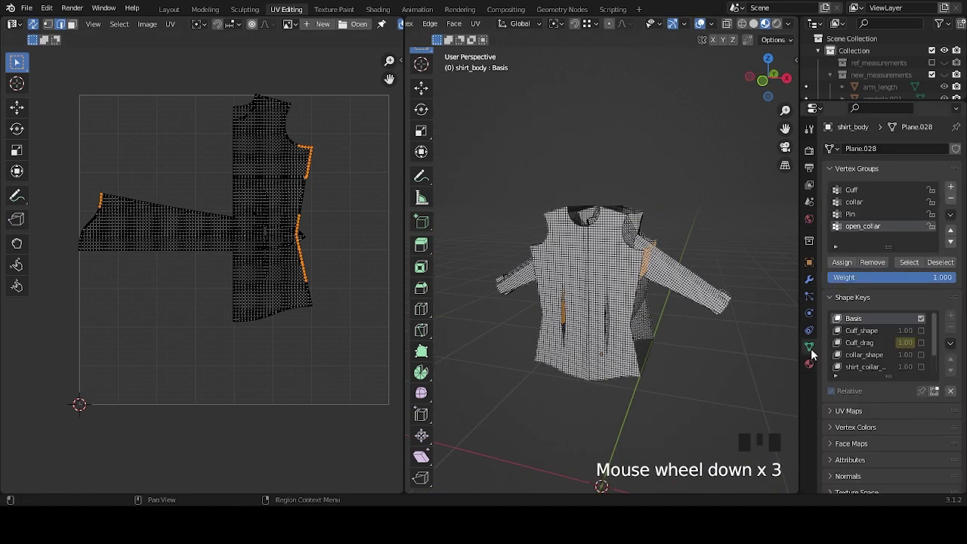
click(877, 319)
middle_drag(642, 272, 680, 302)
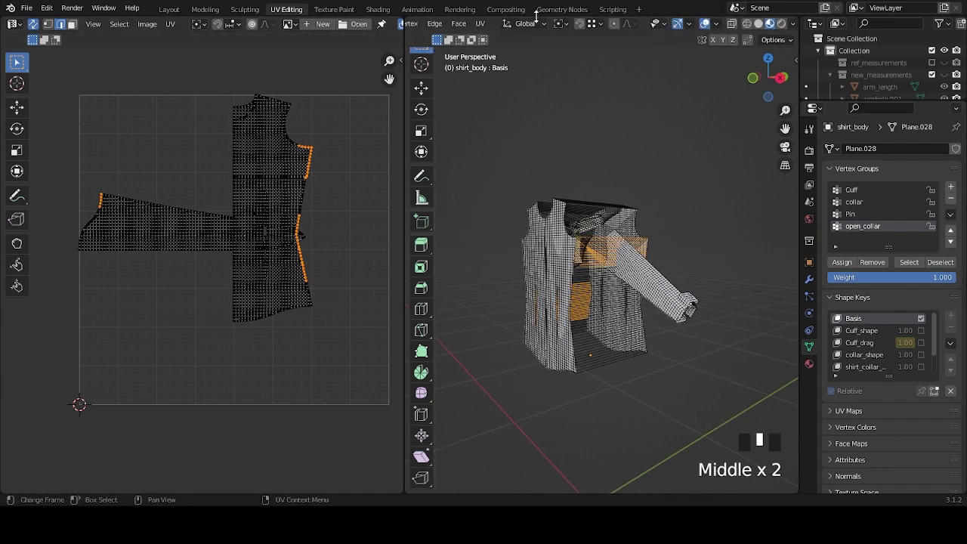
Switch to face selection, select all faces of shirt_body, and unwrap them into separate pattern-piece UV islands.
scroll(501, 27, up, 5)
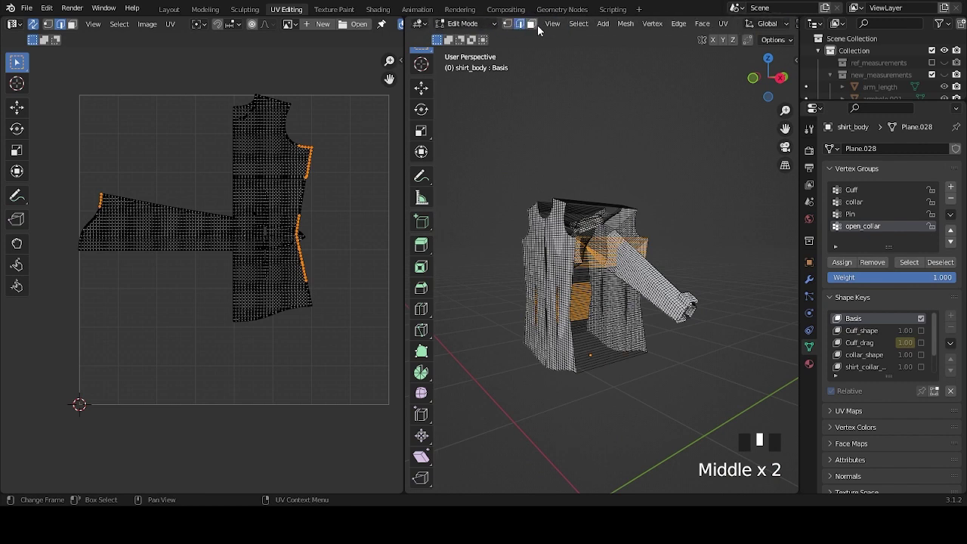
click(648, 133)
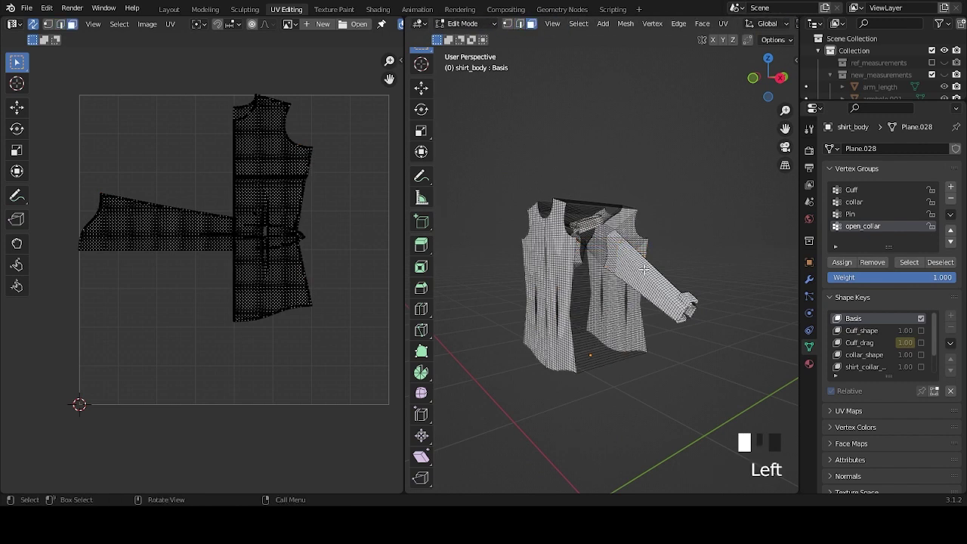
key(a)
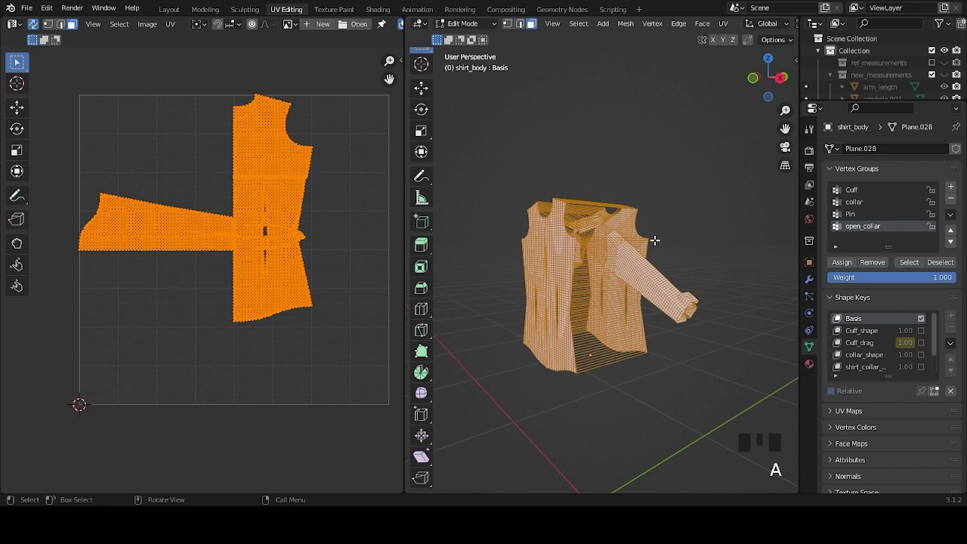
scroll(651, 242, up, 3)
middle_drag(644, 253, 640, 129)
key(u)
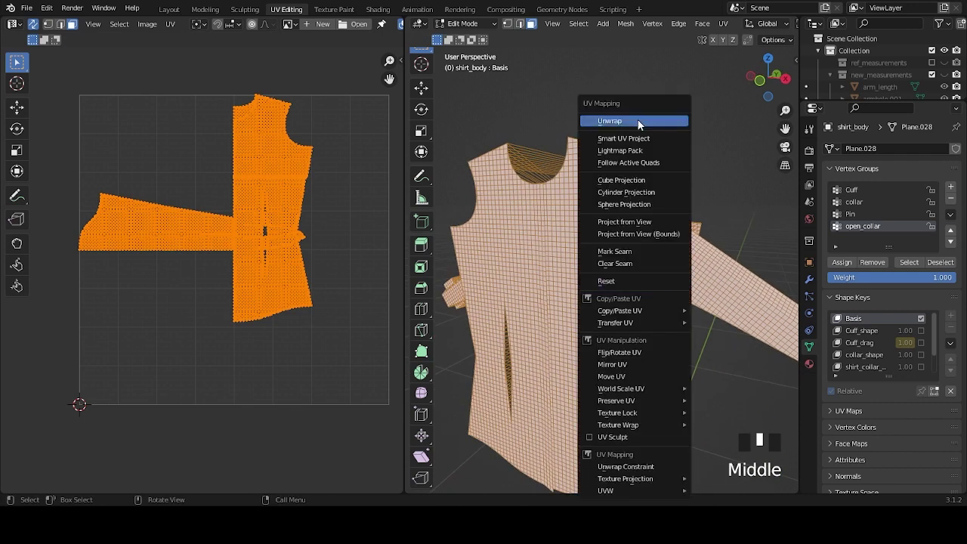
key(u)
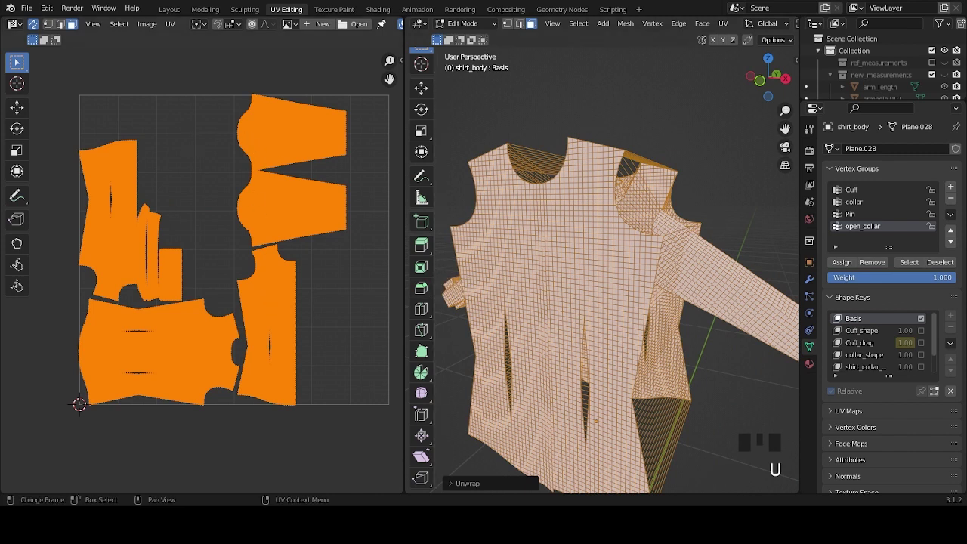
Examine the unwrapped back piece's grid around the armhole and side edge for distortion.
scroll(279, 280, up, 5)
middle_drag(287, 423, 279, 280)
scroll(279, 286, up, 4)
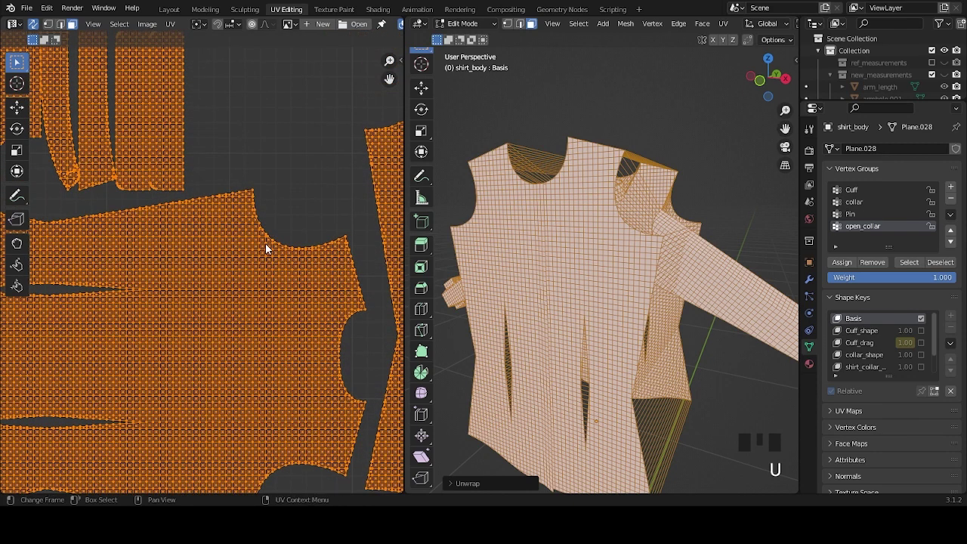
middle_drag(277, 189, 233, 317)
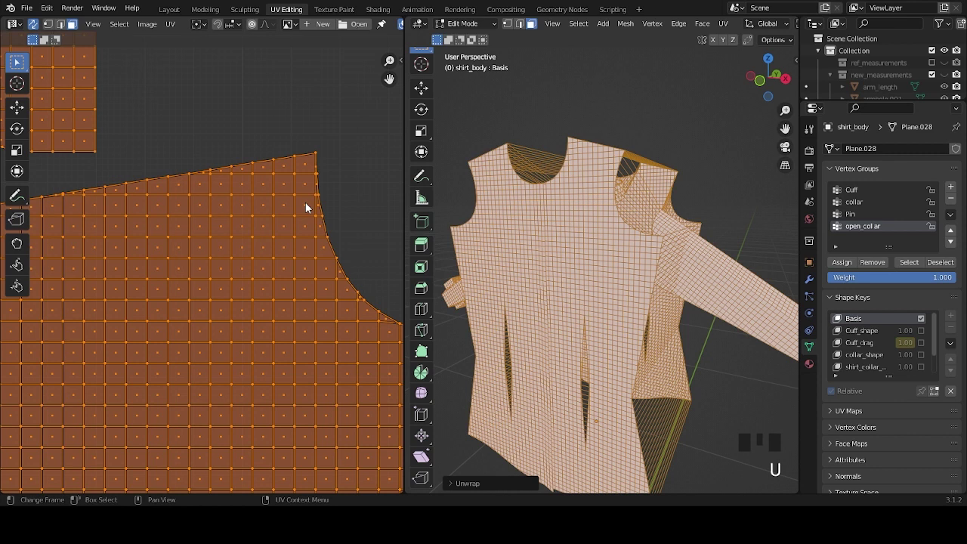
scroll(314, 236, down, 3)
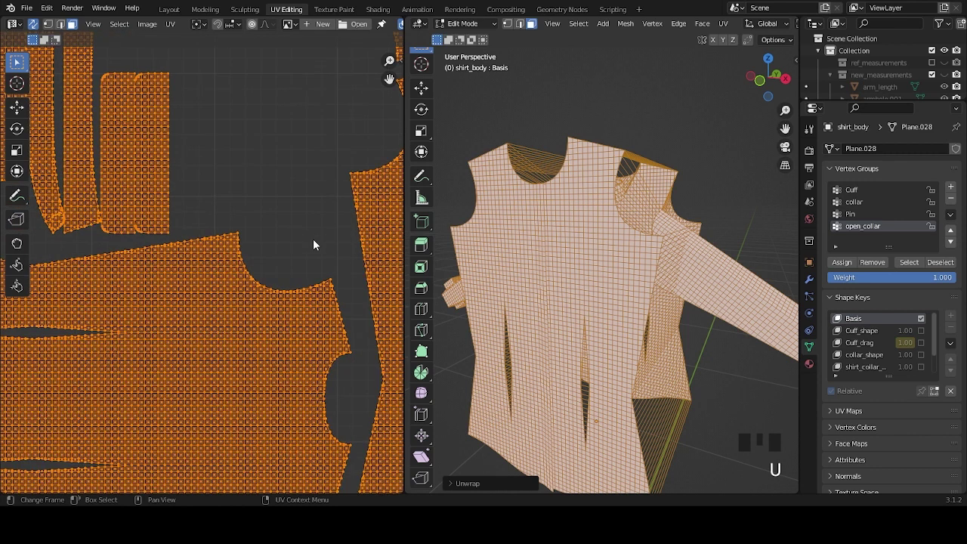
scroll(311, 246, down, 6)
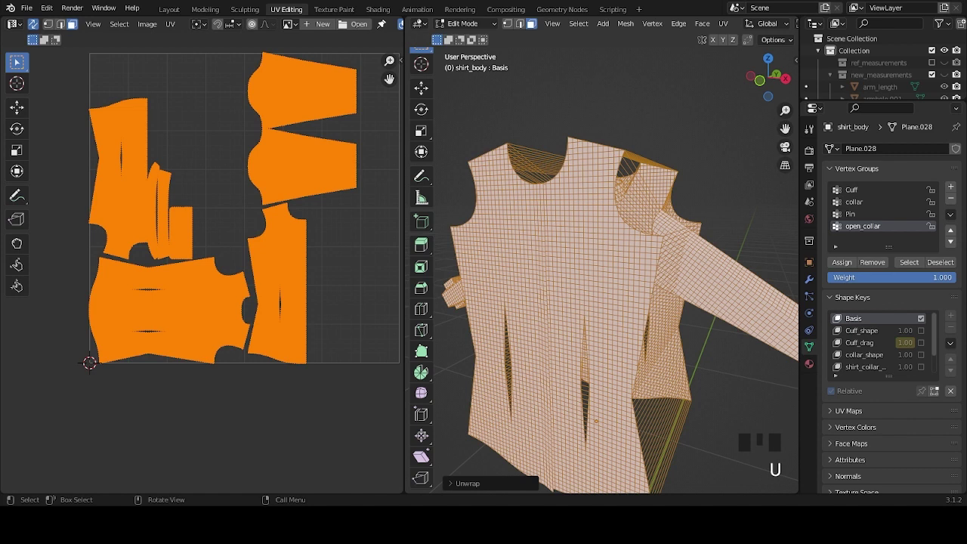
Select the back piece's whole UV island and snap it to the 2D cursor with offset.
click(233, 298)
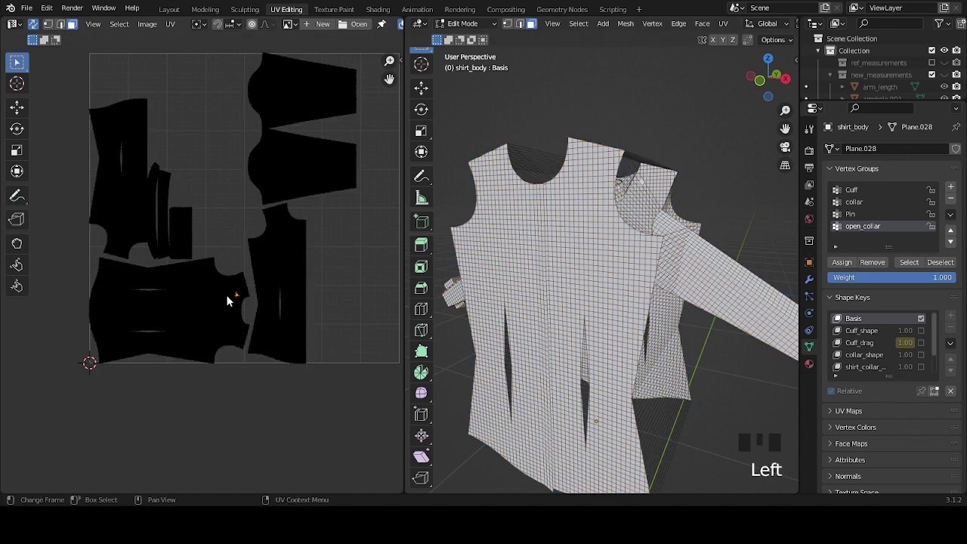
key(l)
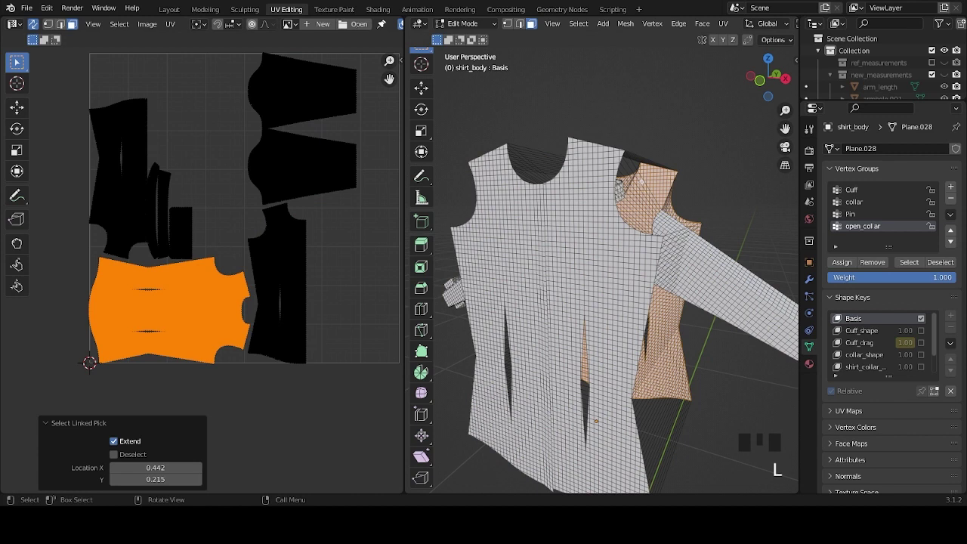
scroll(604, 287, down, 2)
middle_drag(604, 287, 521, 291)
scroll(551, 287, up, 3)
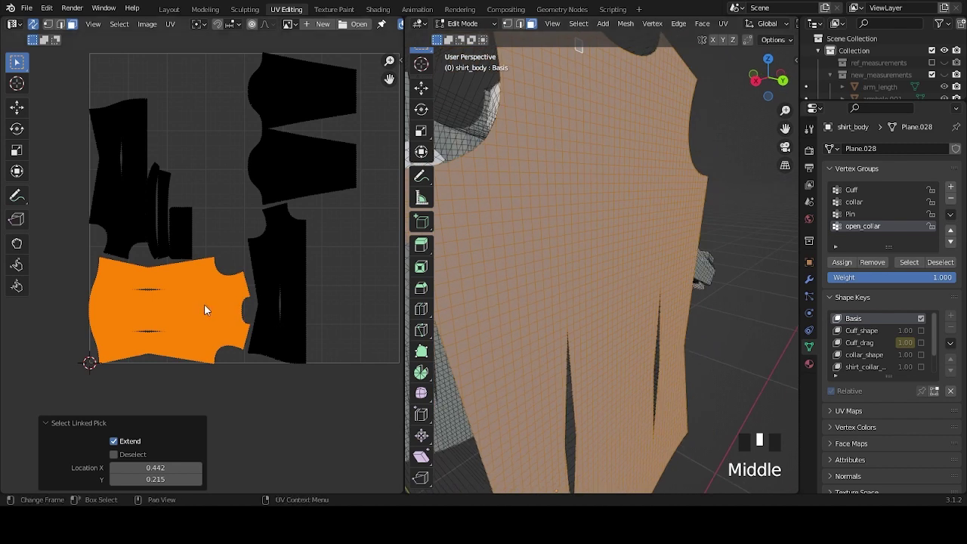
key(shift+s)
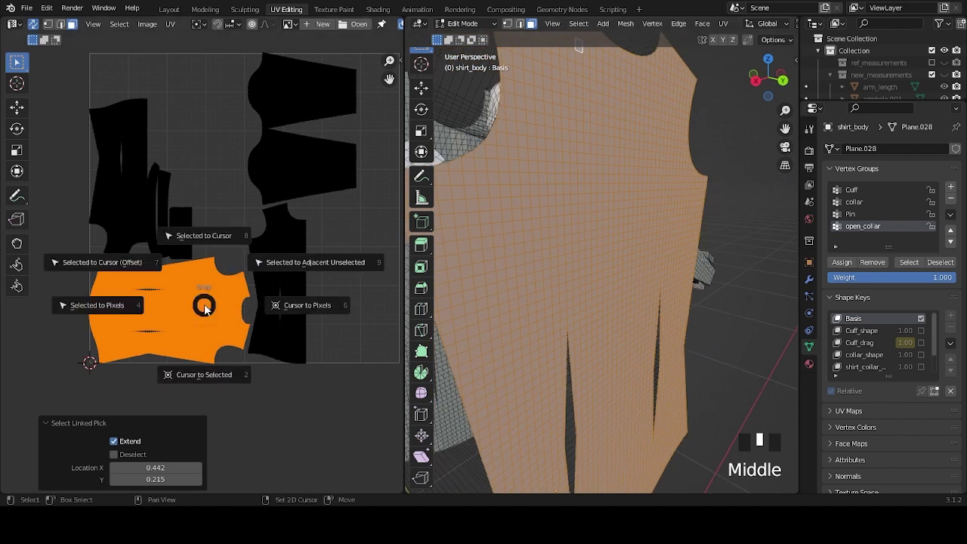
click(118, 264)
Try to rotate the back piece's UV island by 90°.
middle_drag(170, 324, 238, 309)
key(r)
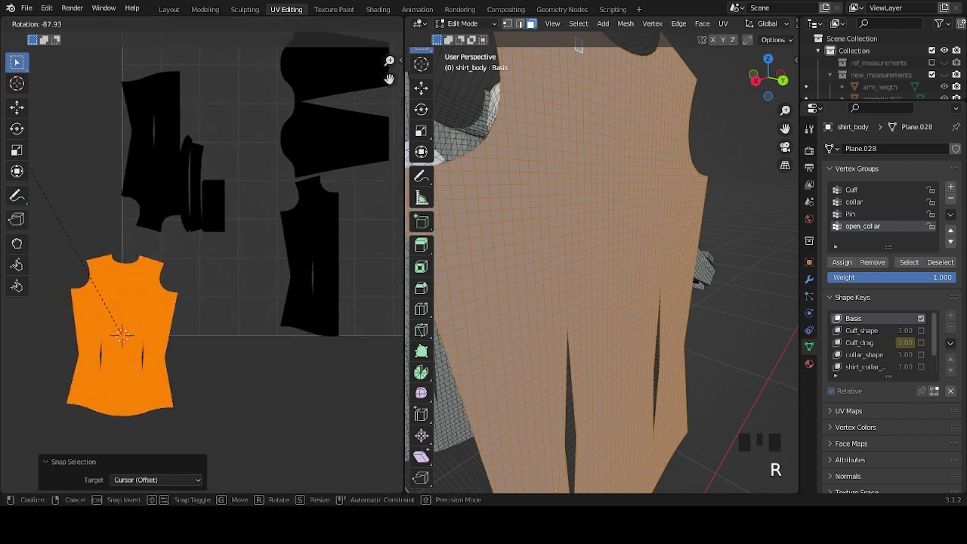
text(90)
key(Return)
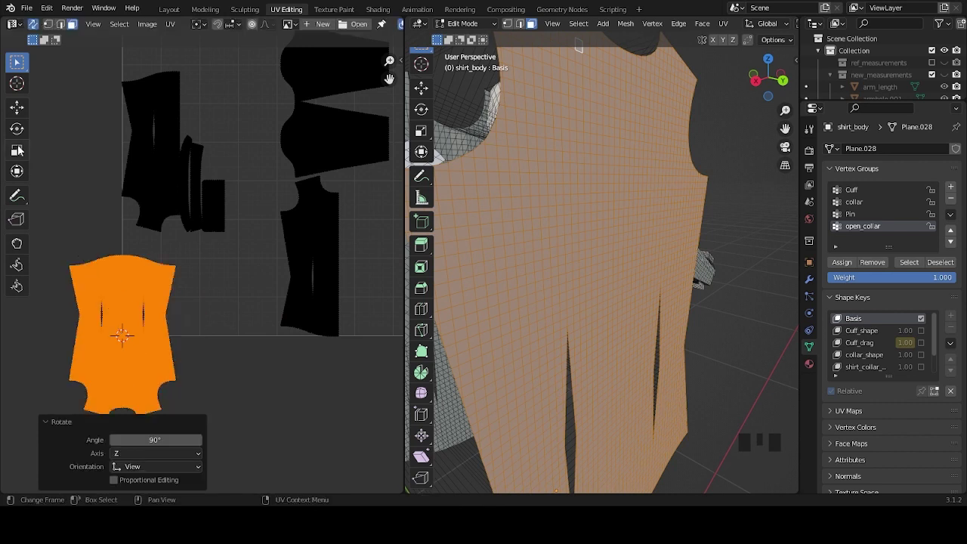
key(ctrl+z)
Rotate the back piece's UV island by -90° and shift it along negative X, clear of the UV grid.
text(r)
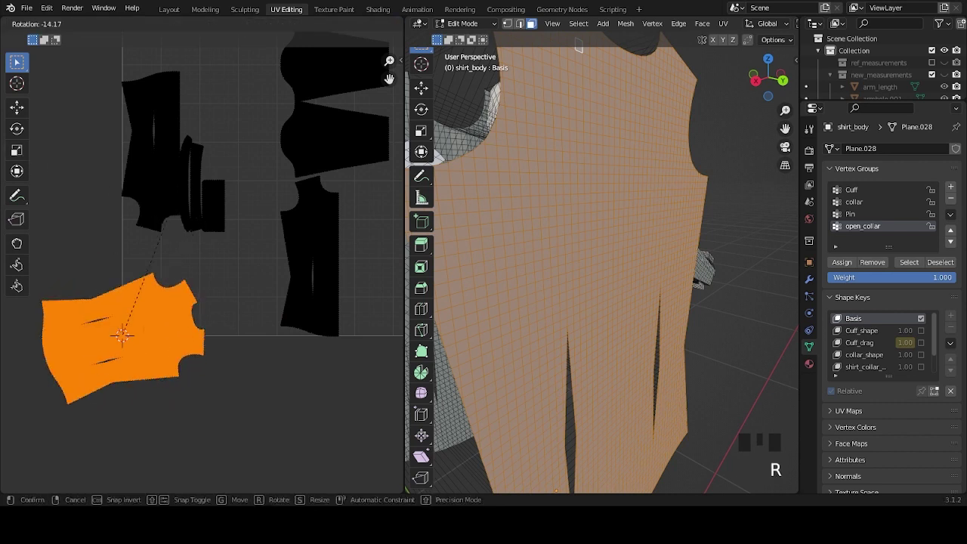
text(-90)
key(Return)
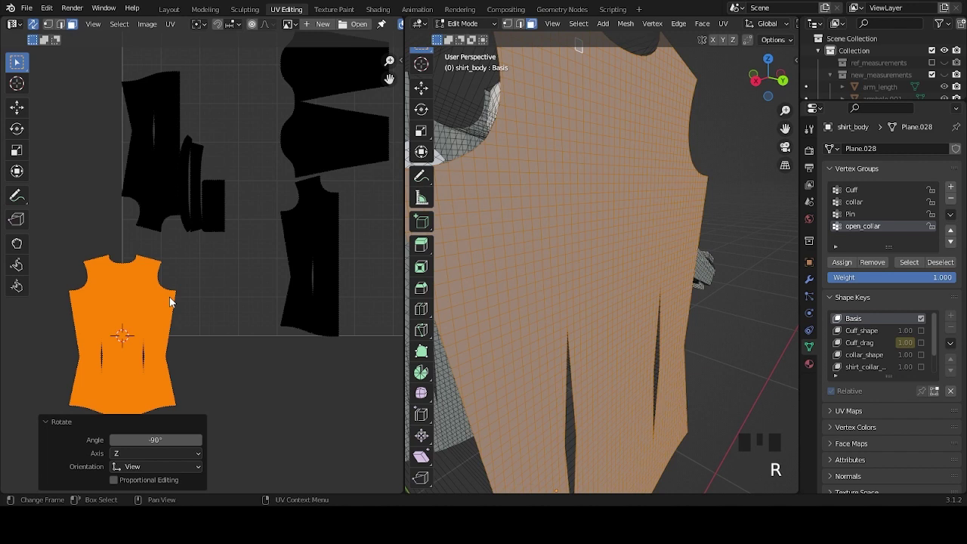
click(196, 333)
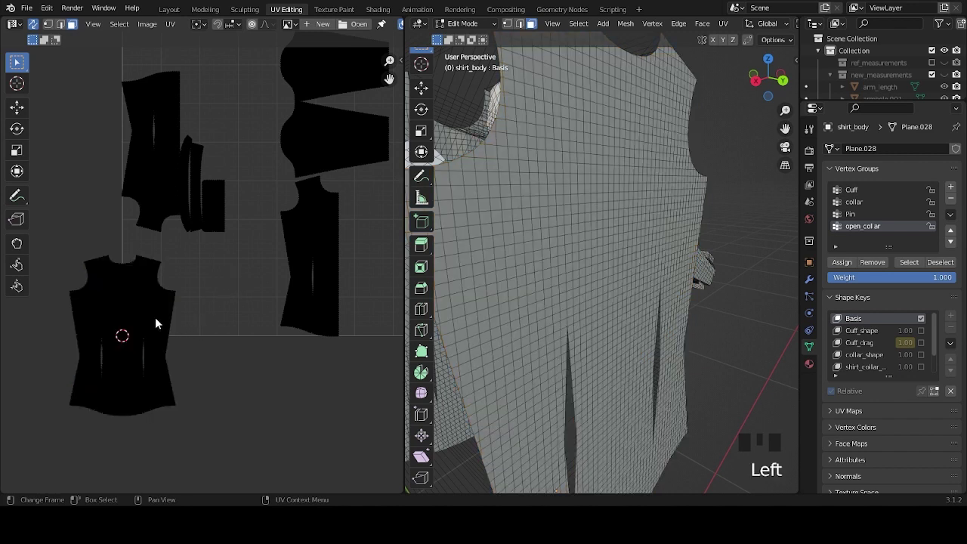
key(l)
key(g)
key(x)
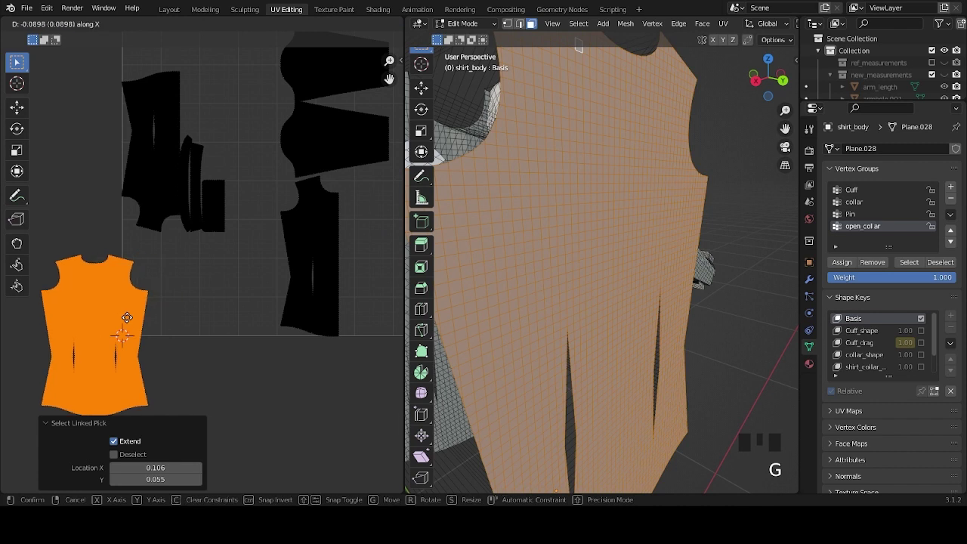
click(117, 321)
Select the upright front half's UV island and snap it to the 2D cursor with offset, beside the back piece.
click(385, 268)
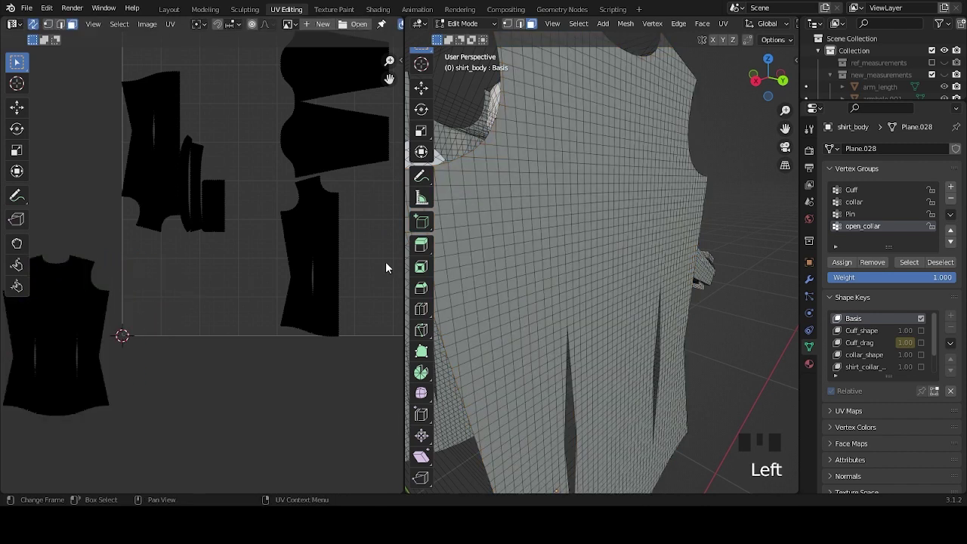
key(l)
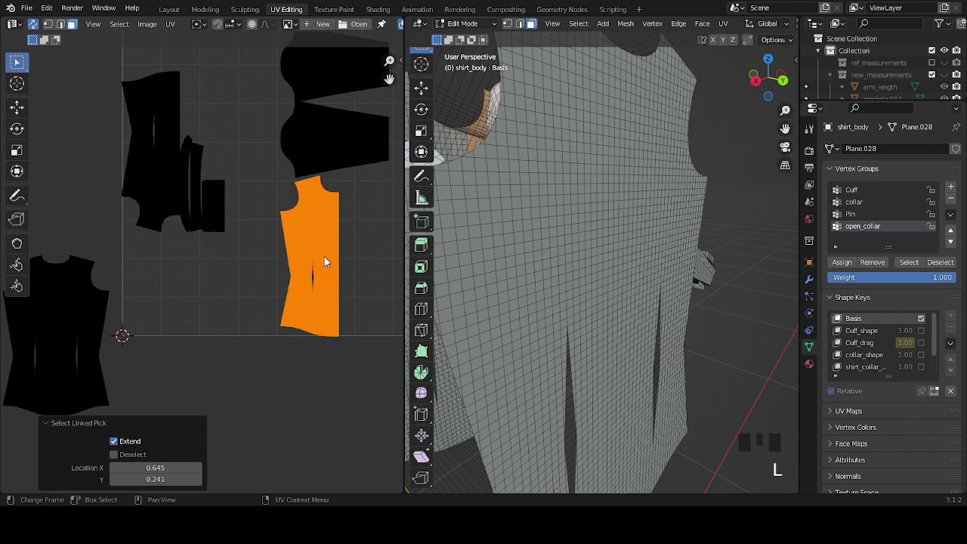
key(shift+s)
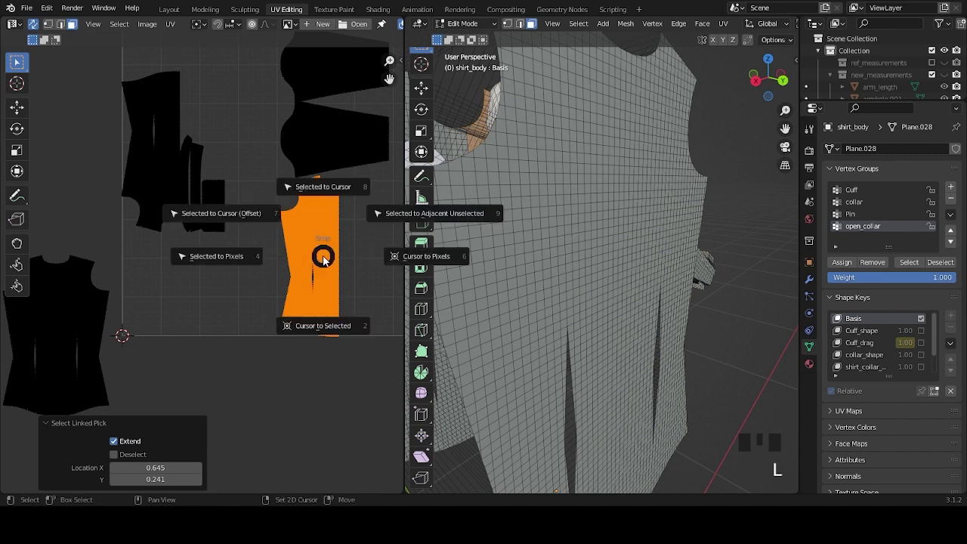
click(254, 215)
scroll(577, 274, down, 6)
middle_drag(576, 280, 657, 266)
scroll(657, 266, up, 3)
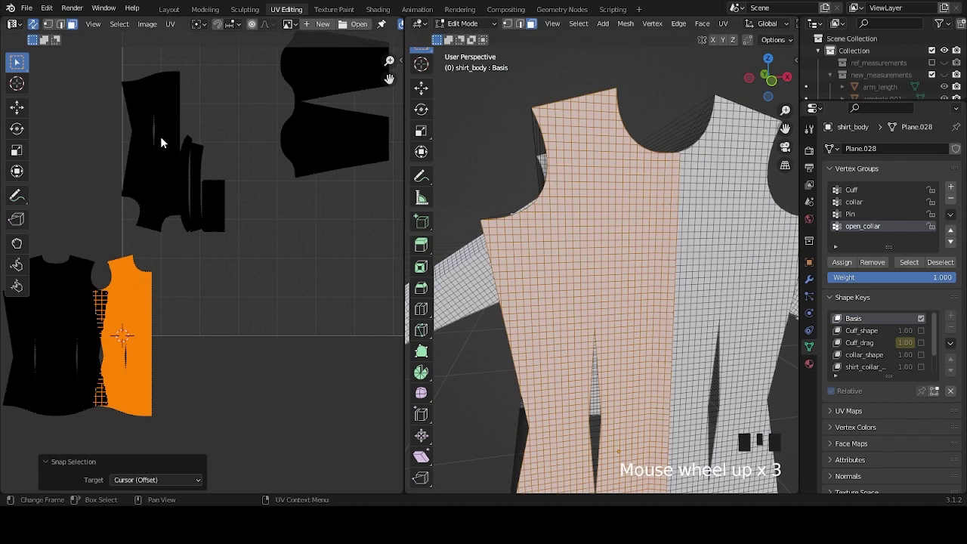
Snap the other, upside-down front half's UV island to the 2D cursor with offset and rotate it 180°.
click(161, 142)
key(l)
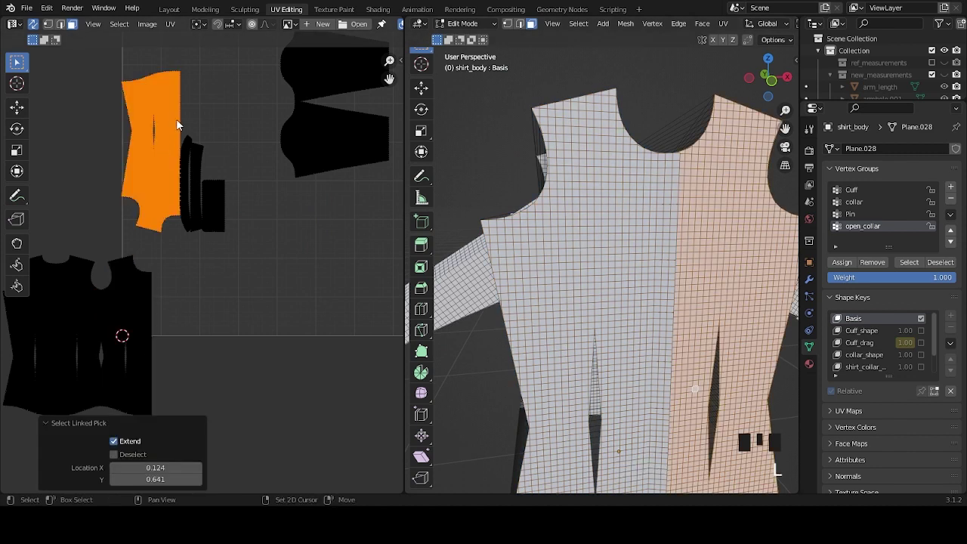
key(shift+s)
click(67, 89)
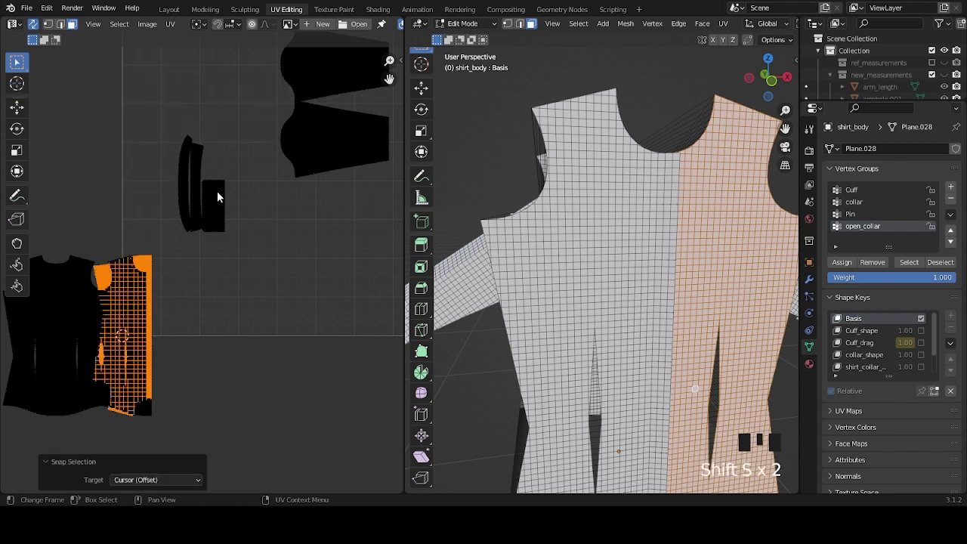
middle_drag(213, 220, 222, 198)
key(r)
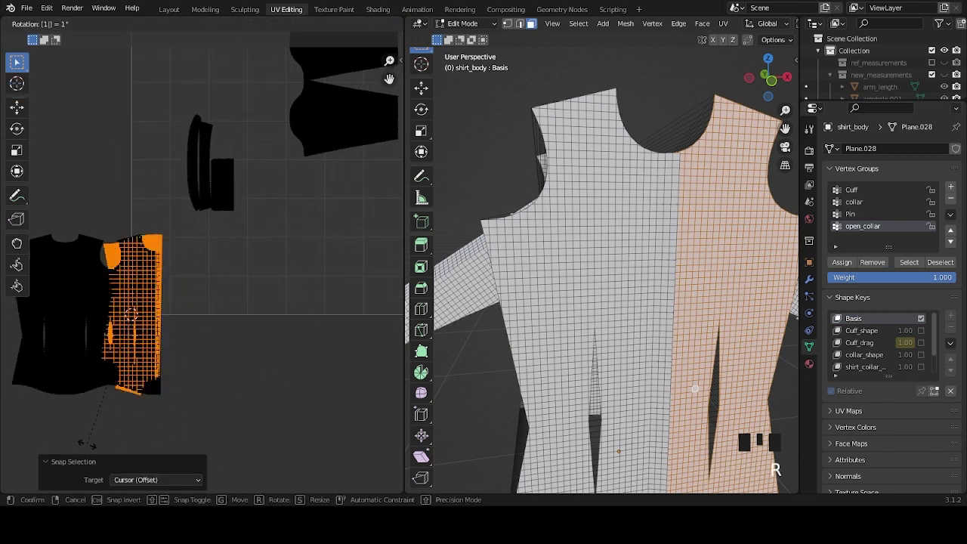
text(180)
key(Return)
Move the rotated front half about 0.18 m along X and nudge it until its centre edge meets the other front half.
scroll(170, 317, up, 4)
middle_drag(170, 317, 289, 309)
key(g)
key(x)
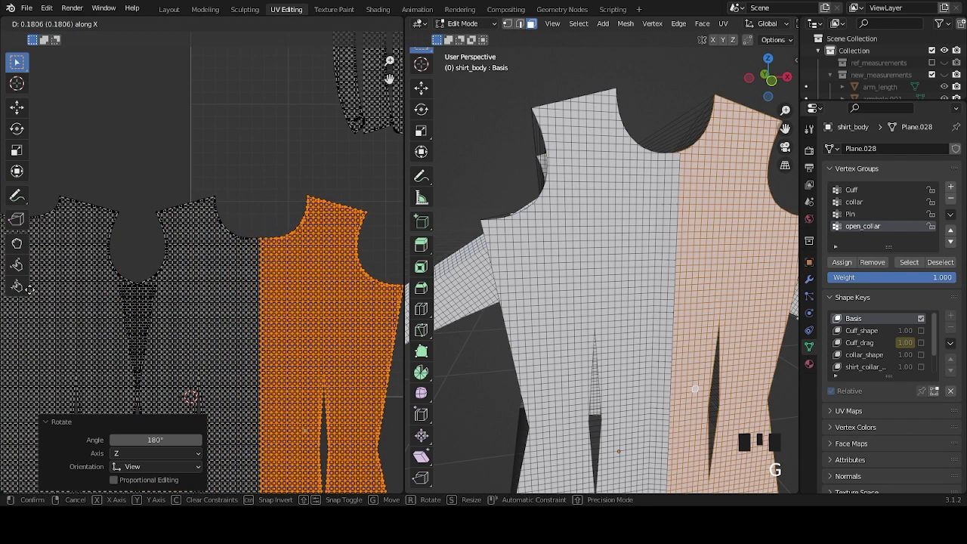
click(32, 293)
scroll(198, 254, up, 10)
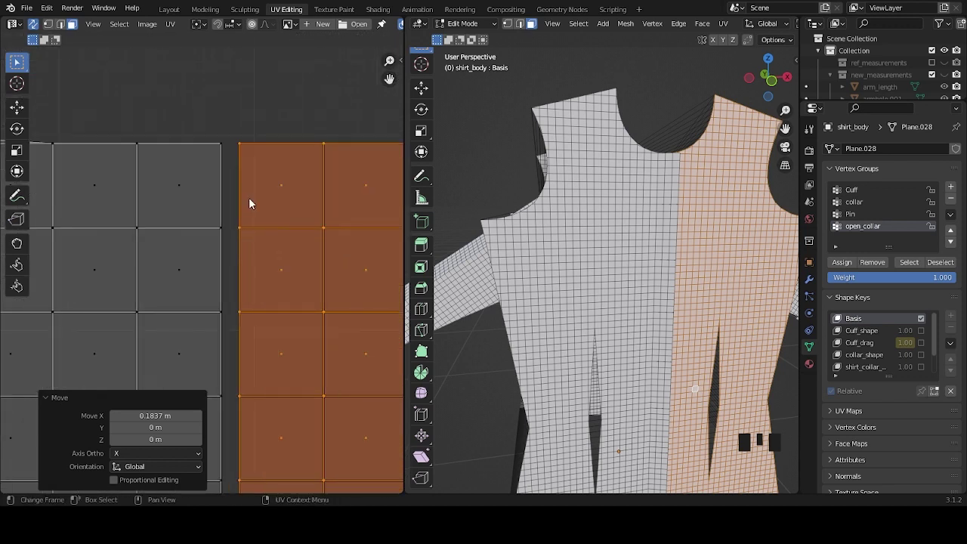
key(g)
key(x)
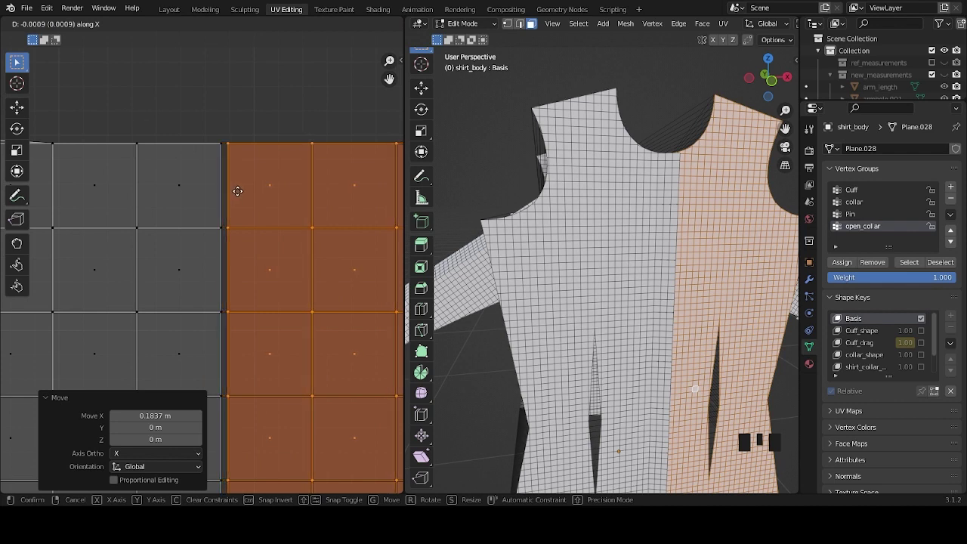
click(239, 190)
click(251, 133)
Select the back piece's UV island and move it about -0.037 m along X to clear its overlap with the front.
scroll(245, 159, down, 5)
scroll(232, 201, up, 5)
scroll(231, 214, down, 9)
scroll(217, 242, up, 6)
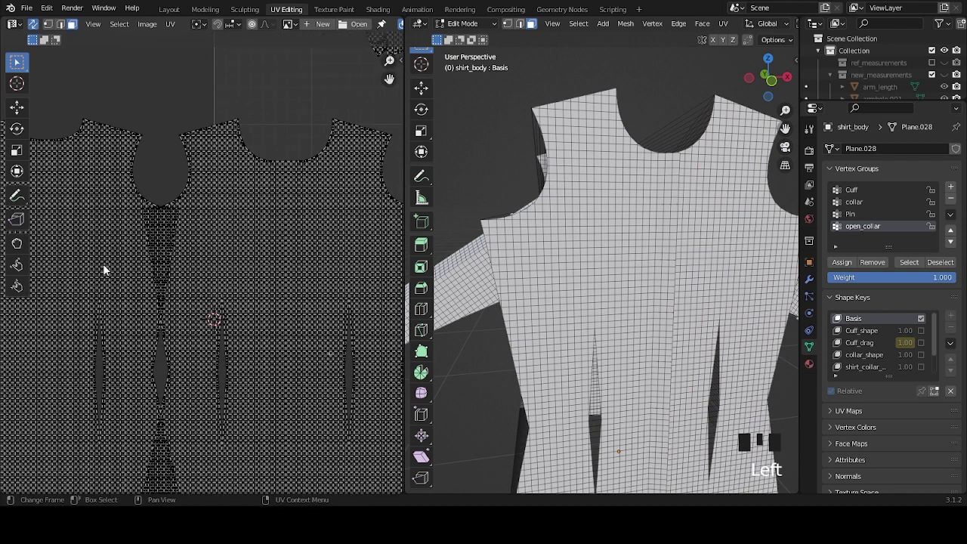
key(l)
key(g)
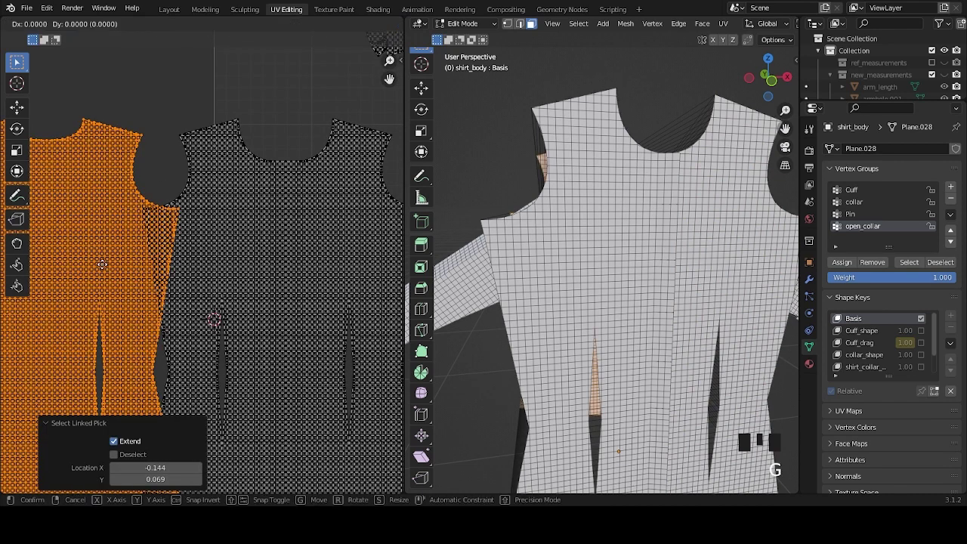
key(x)
click(78, 261)
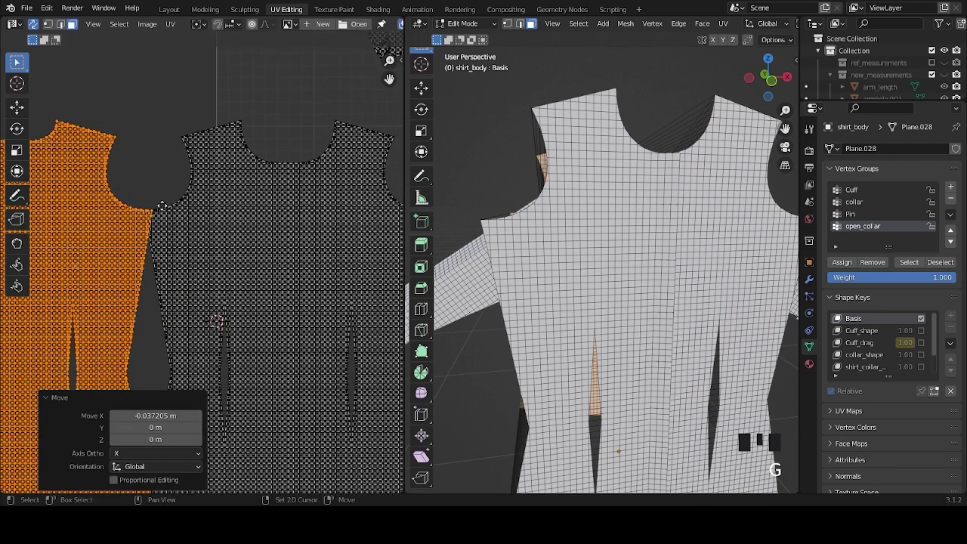
Fine-adjust the back piece along X until its underarm corner touches the front piece's underarm corner.
scroll(189, 226, up, 6)
middle_drag(272, 189, 248, 231)
key(g)
key(x)
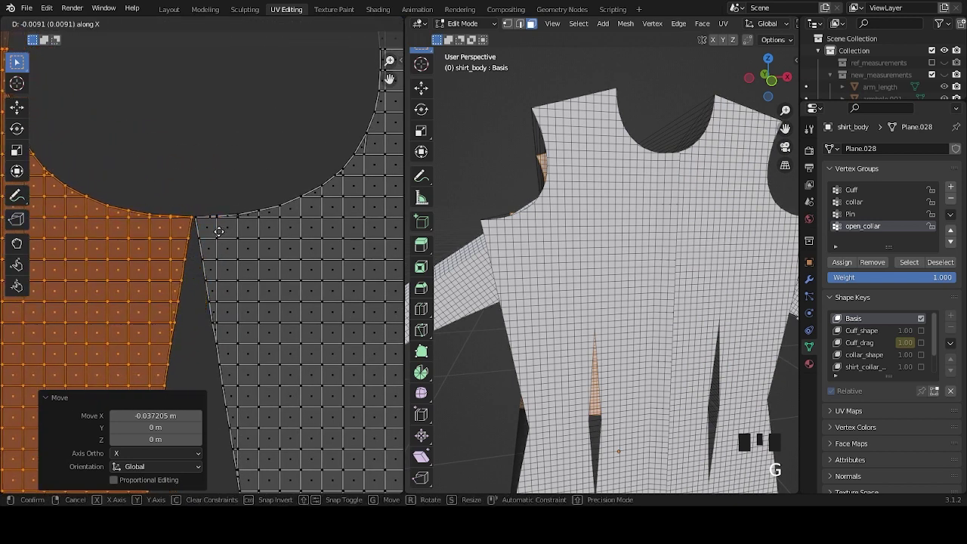
click(219, 232)
Select the back and both front UV islands together and show the UV vertex coordinates of the selection.
scroll(239, 173, down, 5)
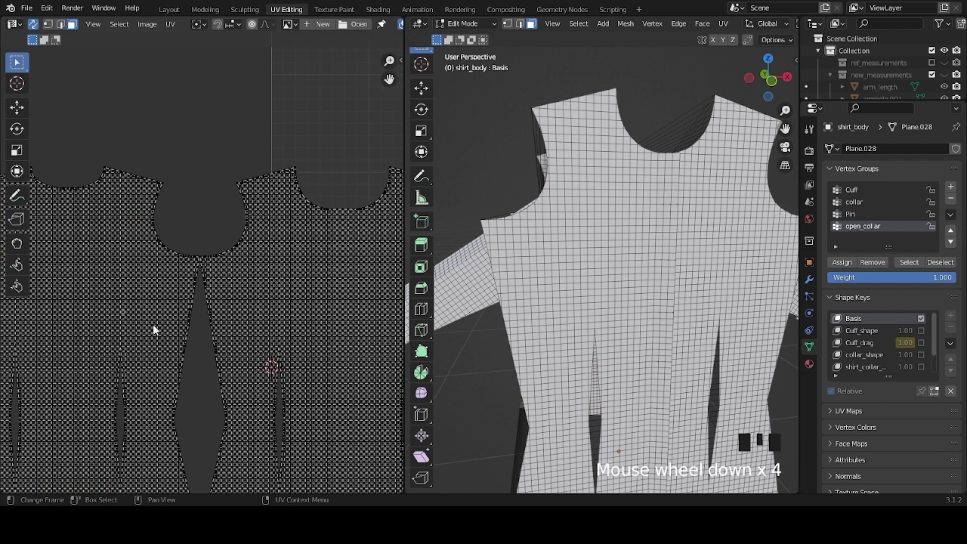
key(l)
key(l)
scroll(290, 324, down, 6)
key(l)
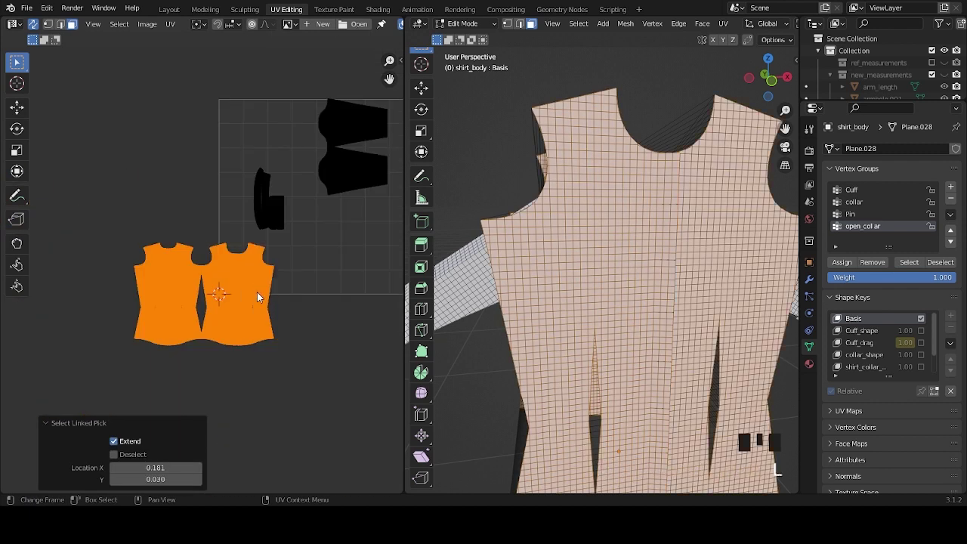
middle_drag(322, 290, 259, 289)
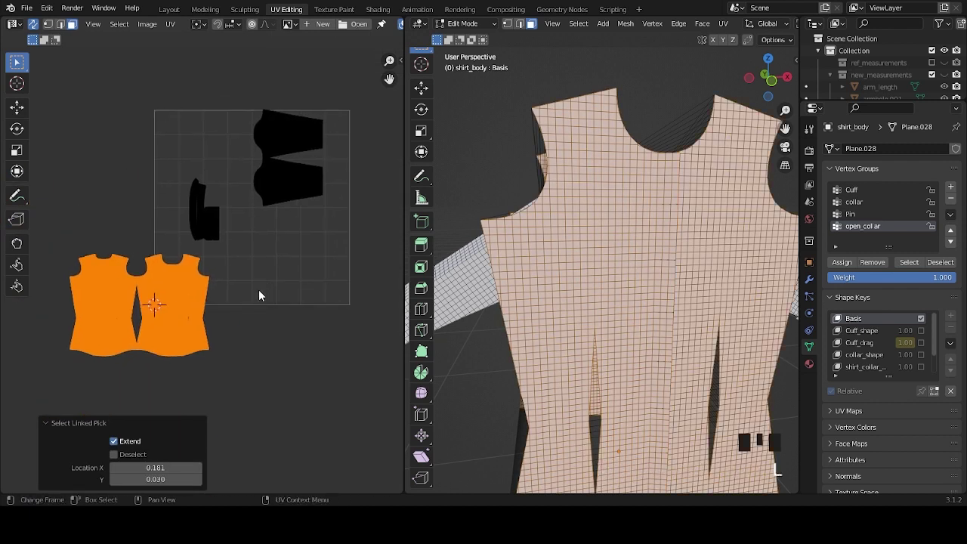
key(n)
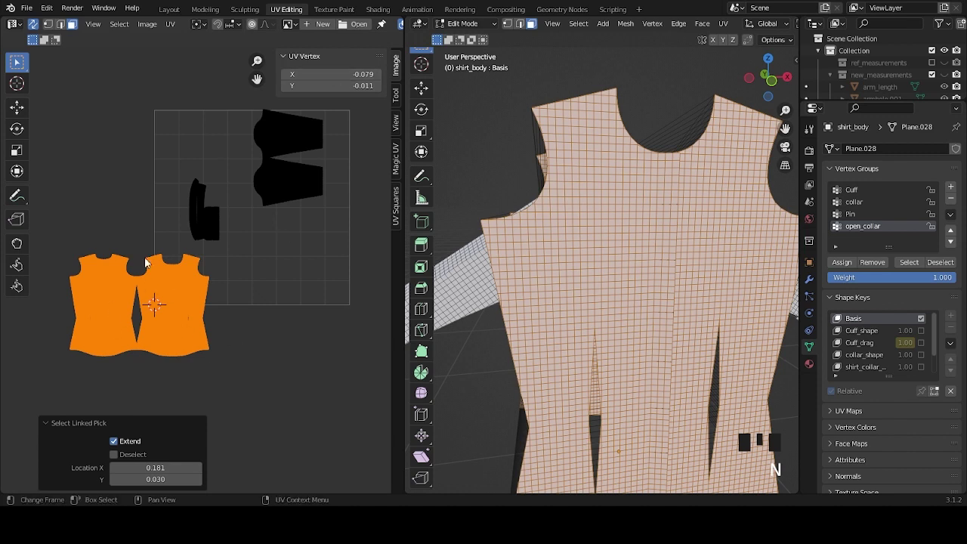
Reselect the back and both front UV islands and set the selection's X coordinate to 0.5.
click(115, 227)
click(111, 302)
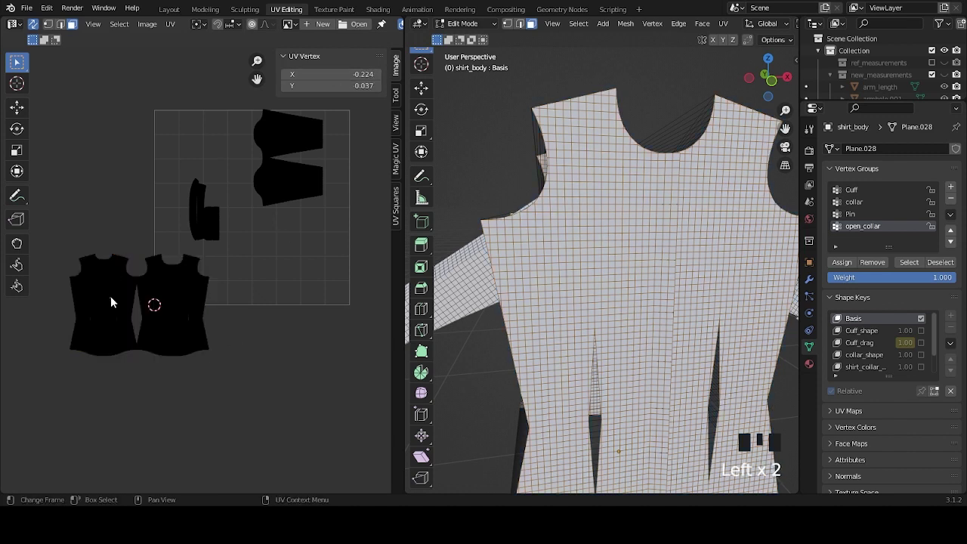
key(l)
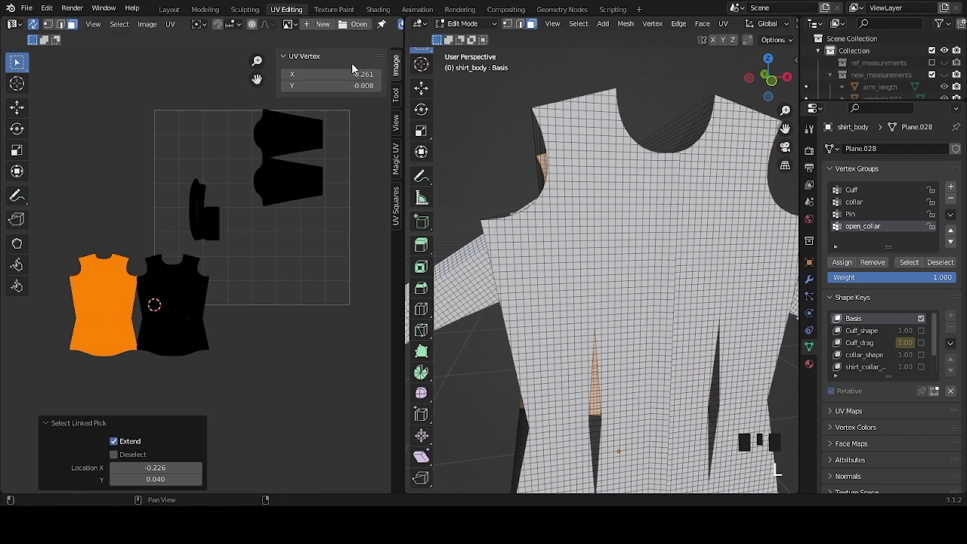
key(l)
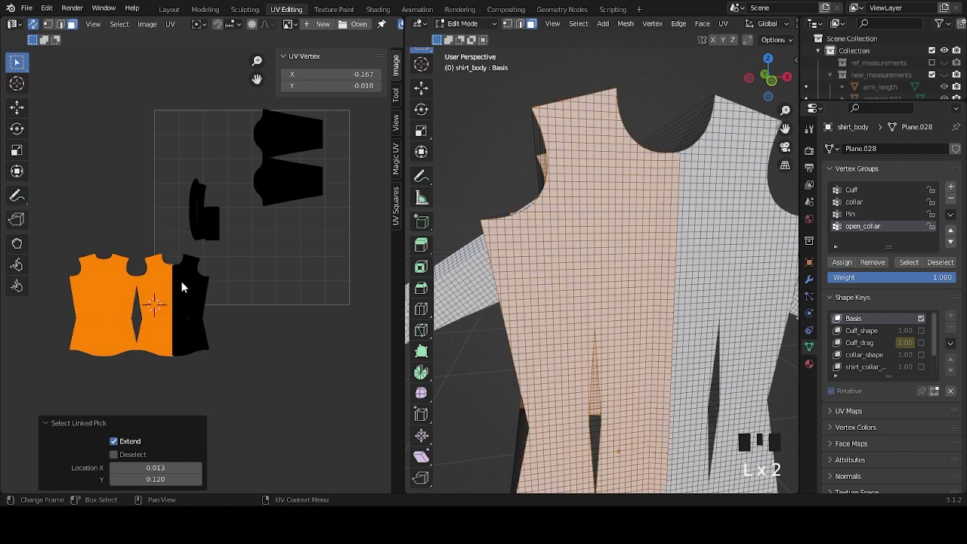
key(l)
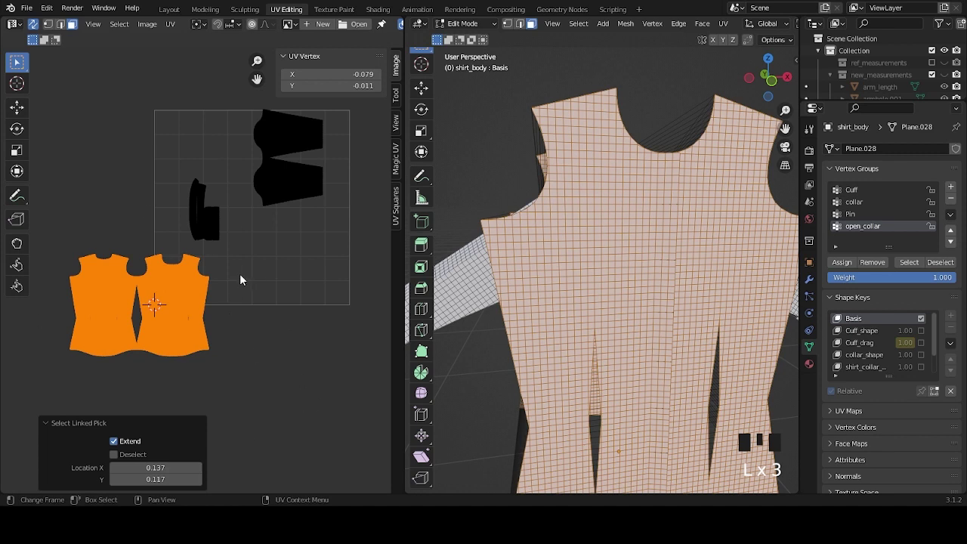
click(325, 74)
key(BackSpace)
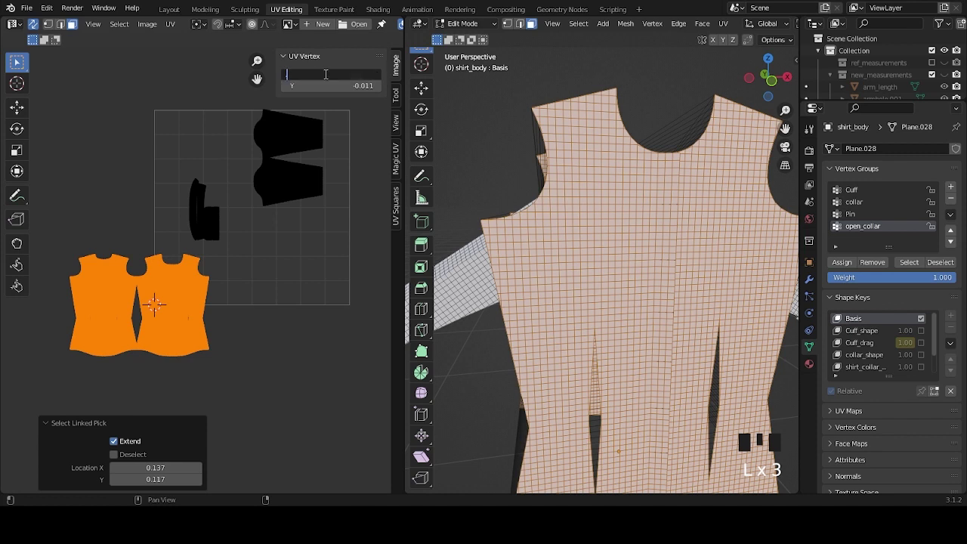
text(.5)
click(326, 98)
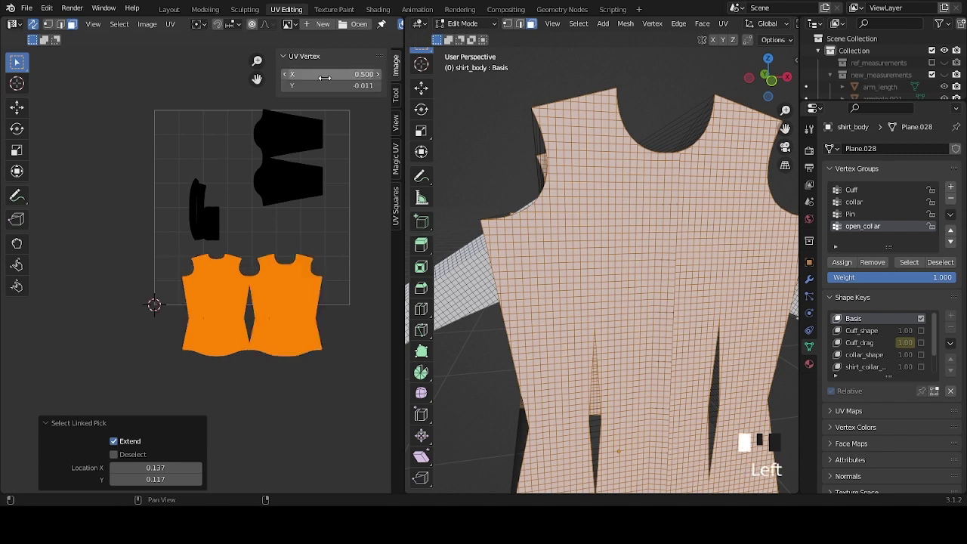
Try to move the selected body islands about 0.265 m along Y into the UV square.
scroll(260, 325, up, 6)
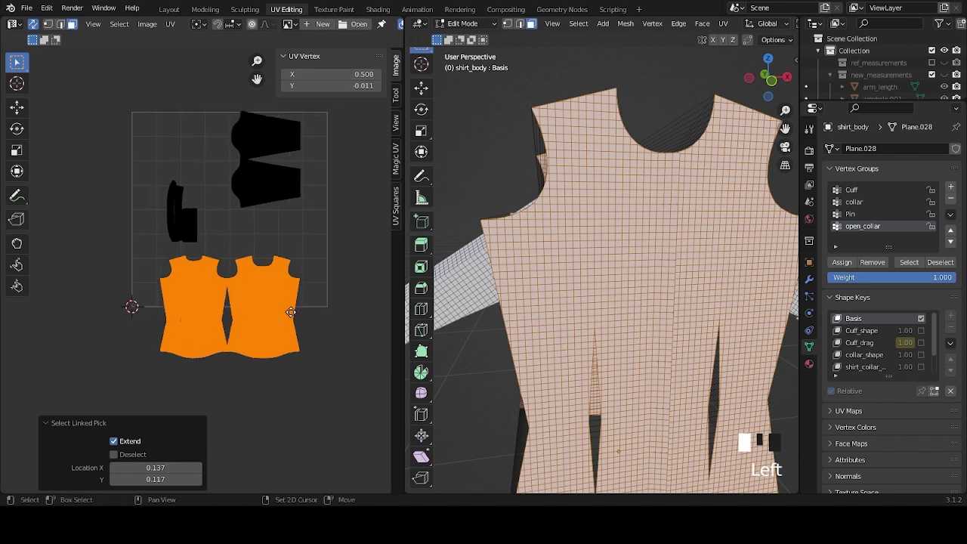
middle_drag(236, 325, 237, 303)
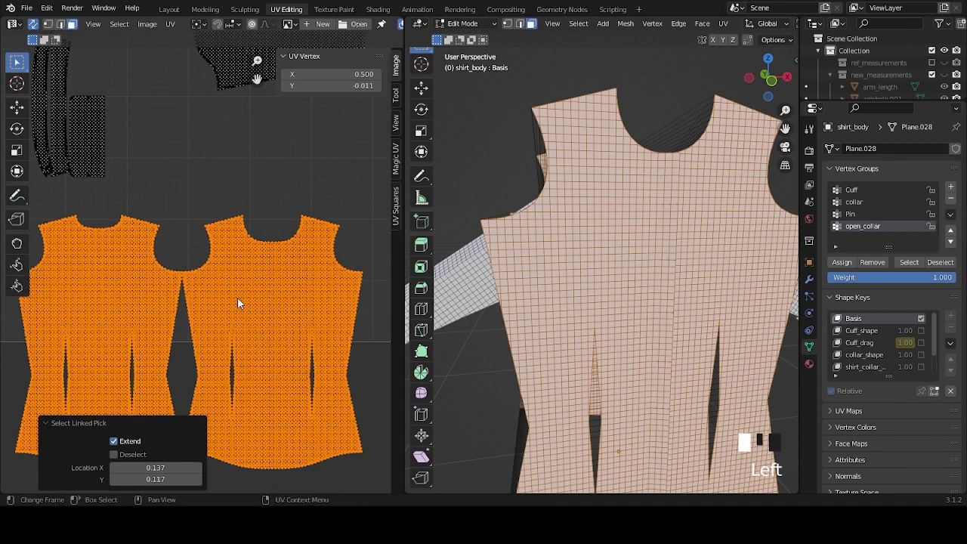
key(g)
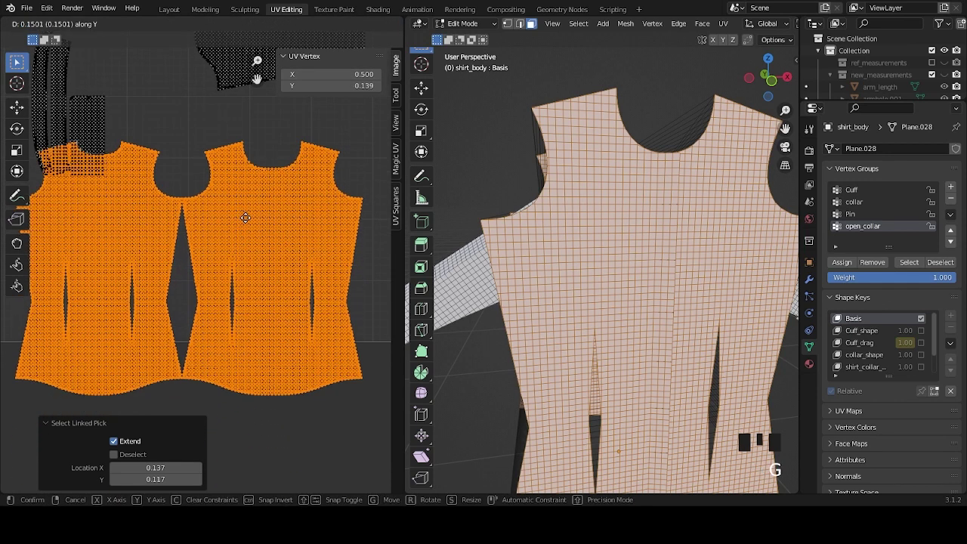
click(257, 169)
scroll(260, 272, down, 4)
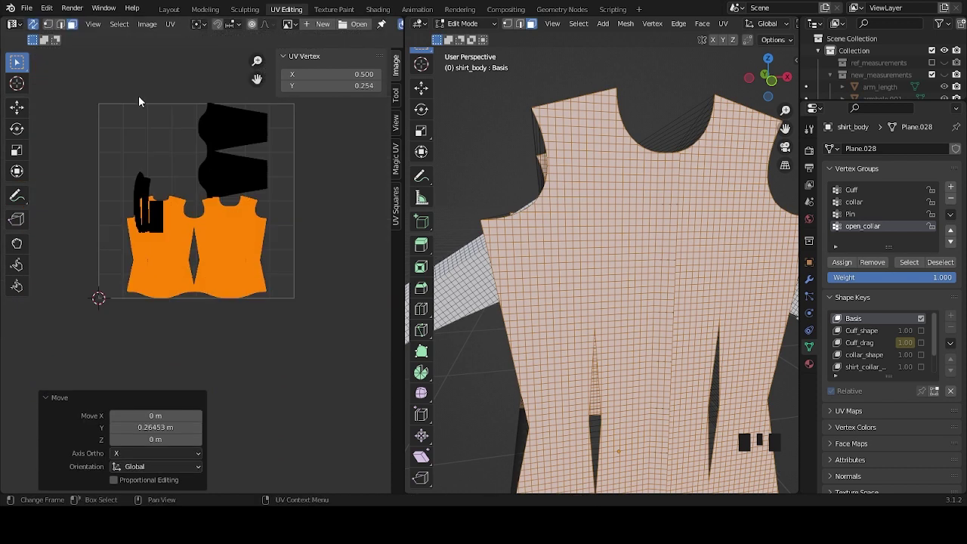
middle_drag(232, 243, 238, 270)
scroll(250, 264, up, 4)
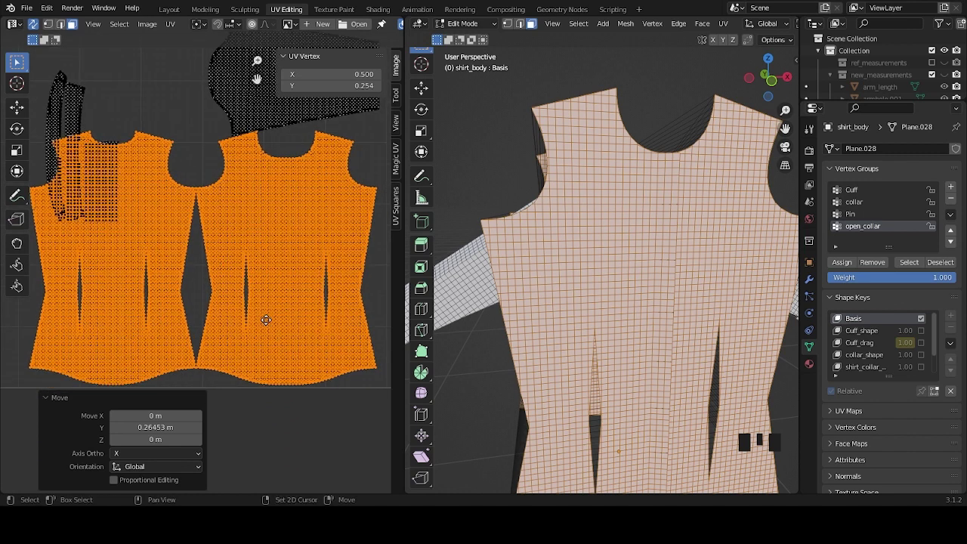
key(ctrl+z)
Move the selected body islands about 0.262 m along Y so their hem rests on the UV square's lower edge.
key(g)
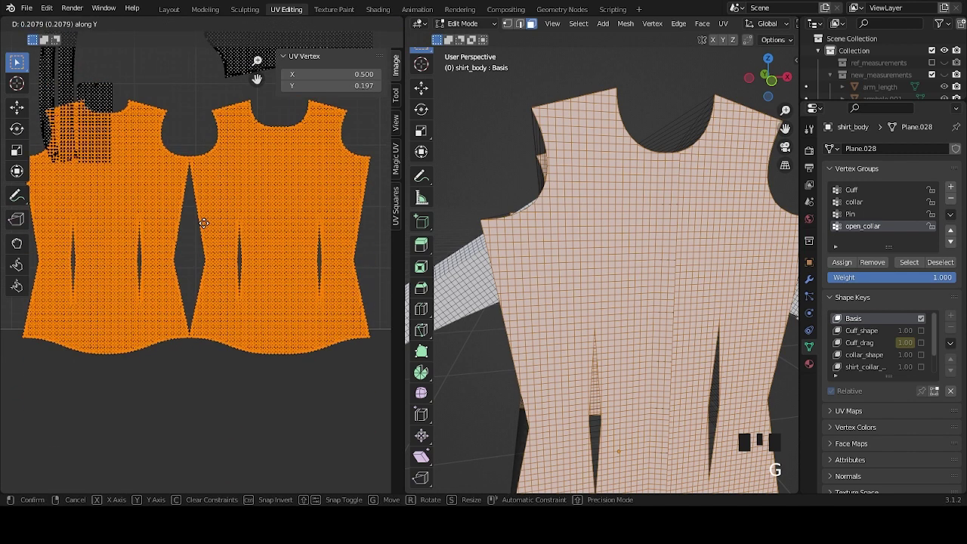
click(213, 211)
scroll(219, 264, down, 3)
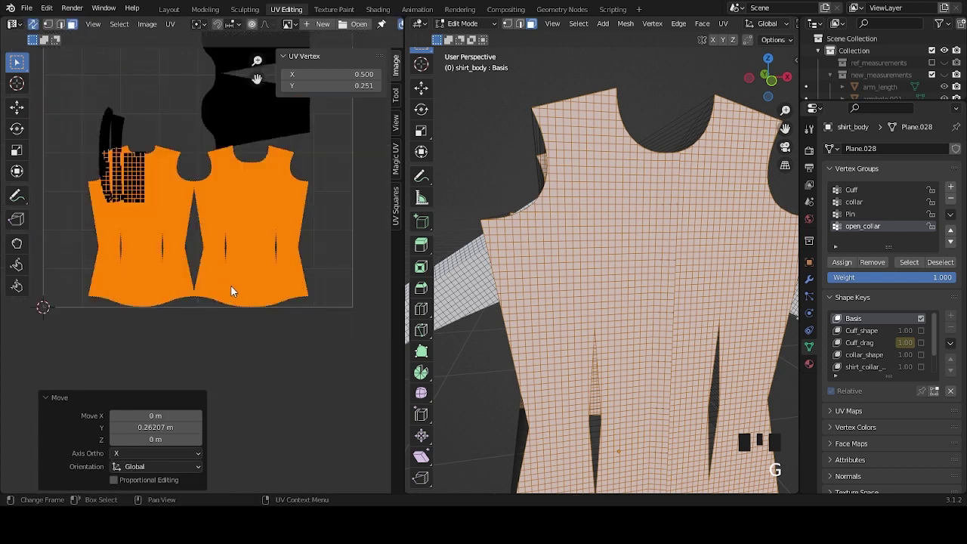
scroll(249, 298, up, 2)
scroll(244, 297, down, 2)
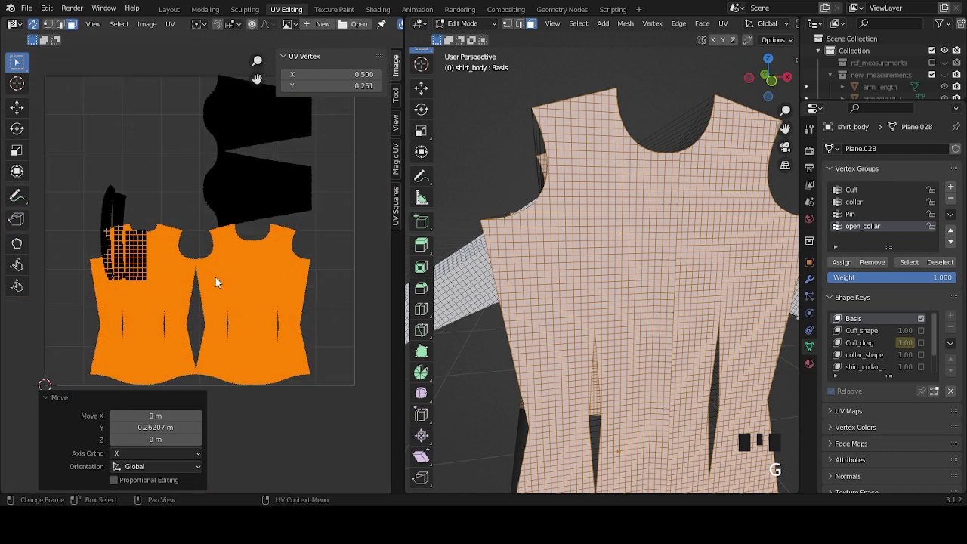
Move the body islands about 0.0126 m along X to bring the underarm junction near the UV square's vertical centre line.
scroll(215, 282, up, 8)
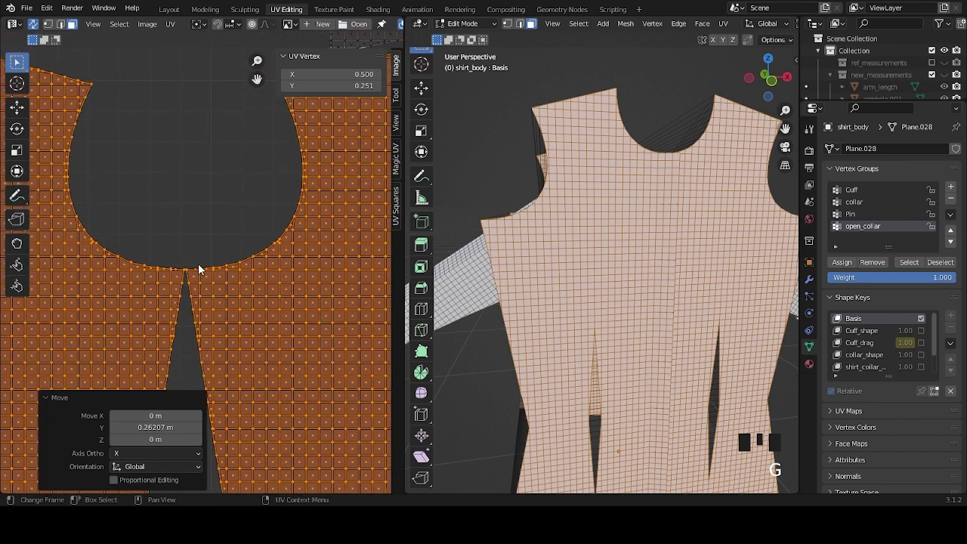
key(g)
key(x)
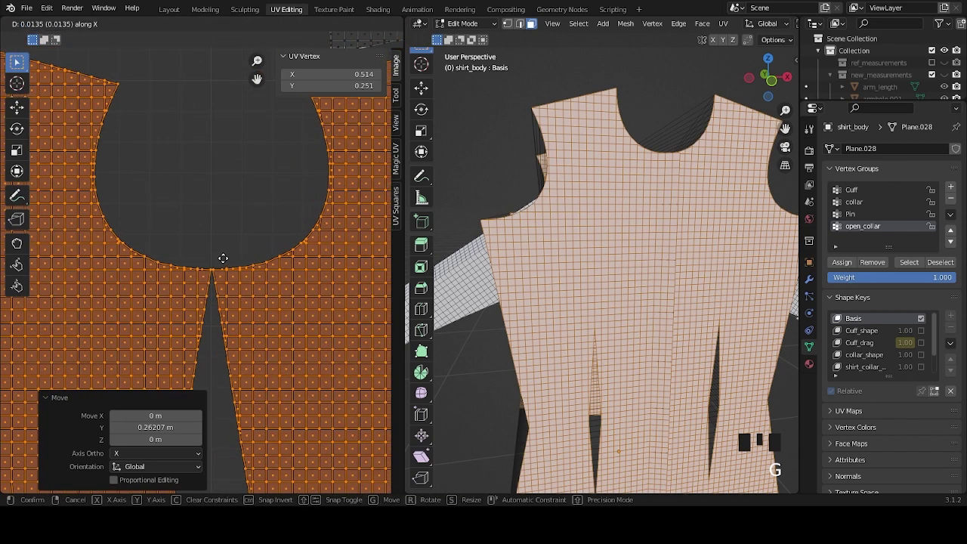
click(222, 257)
Fine-adjust the body islands along X until the underarm junction lies on the vertical centre line, and deselect them.
scroll(223, 257, up, 8)
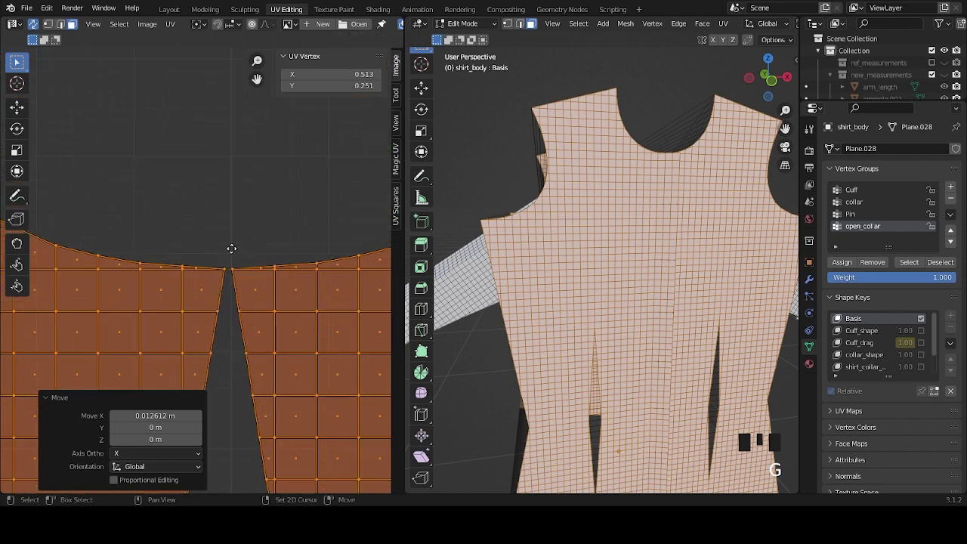
key(g)
key(x)
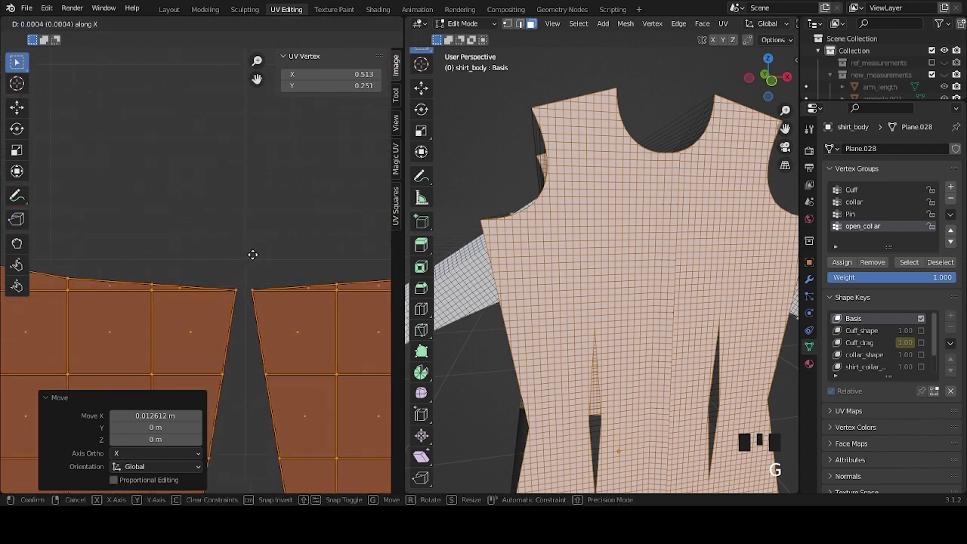
click(264, 245)
click(268, 242)
scroll(266, 243, down, 6)
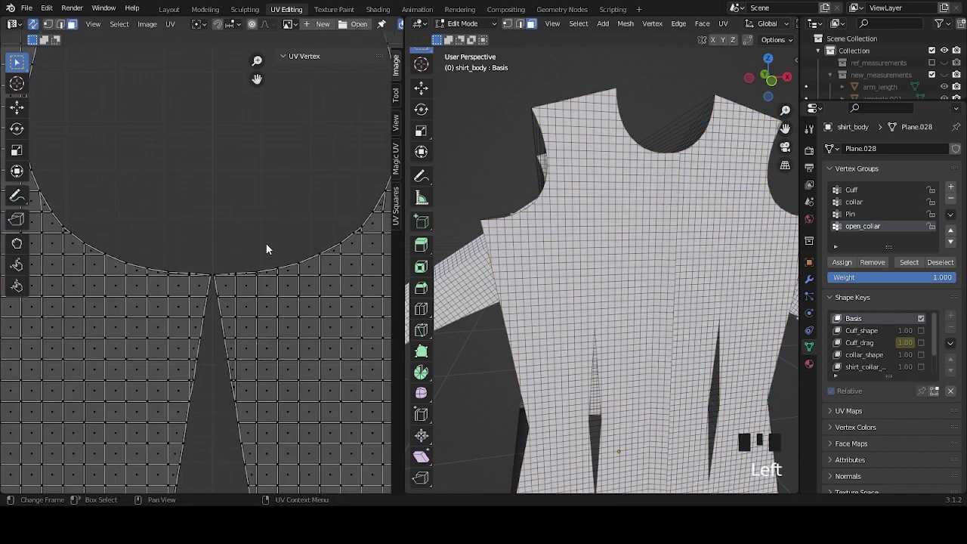
click(252, 251)
scroll(250, 254, down, 2)
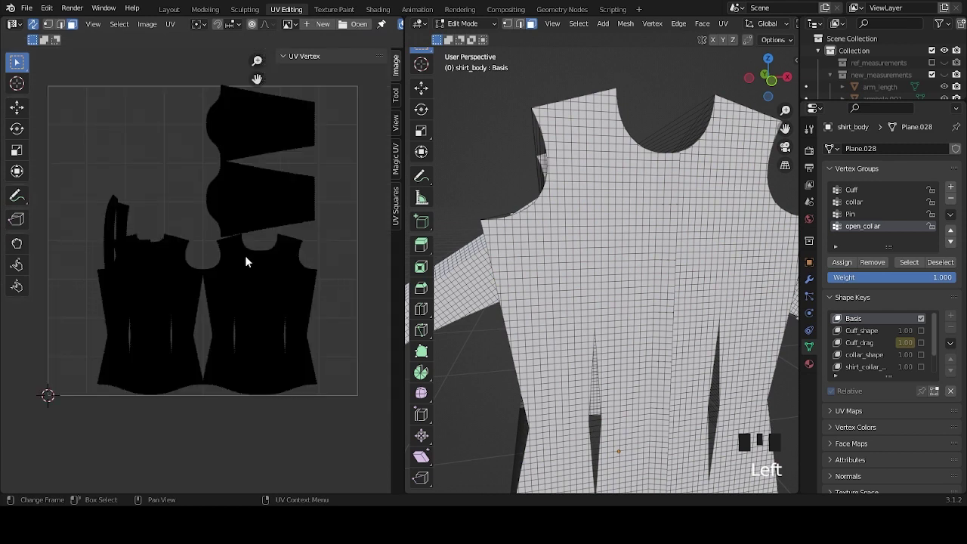
Select the lower and the upper sleeve UV island in turn to check which shirt sleeve each belongs to.
scroll(244, 257, up, 5)
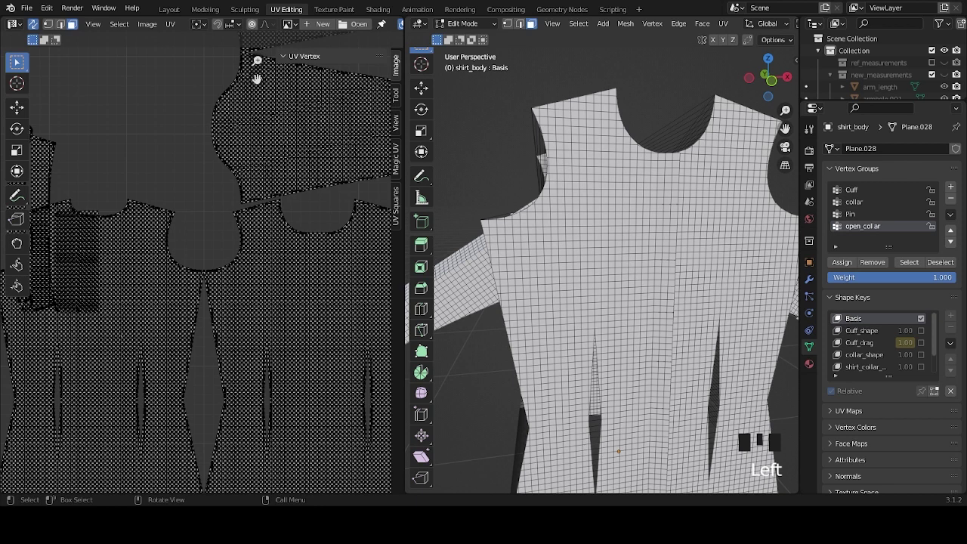
key(l)
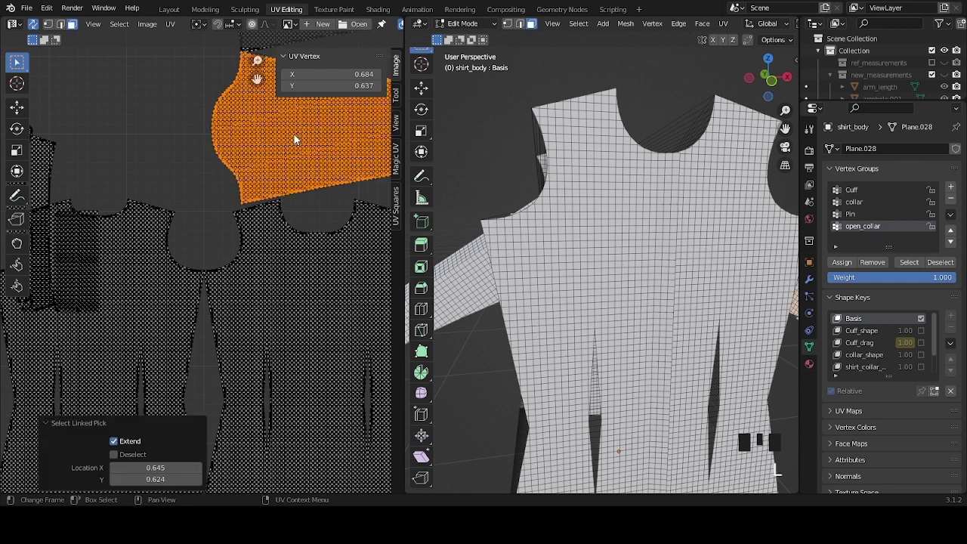
scroll(612, 252, down, 5)
middle_drag(675, 291, 492, 261)
middle_drag(243, 168, 164, 300)
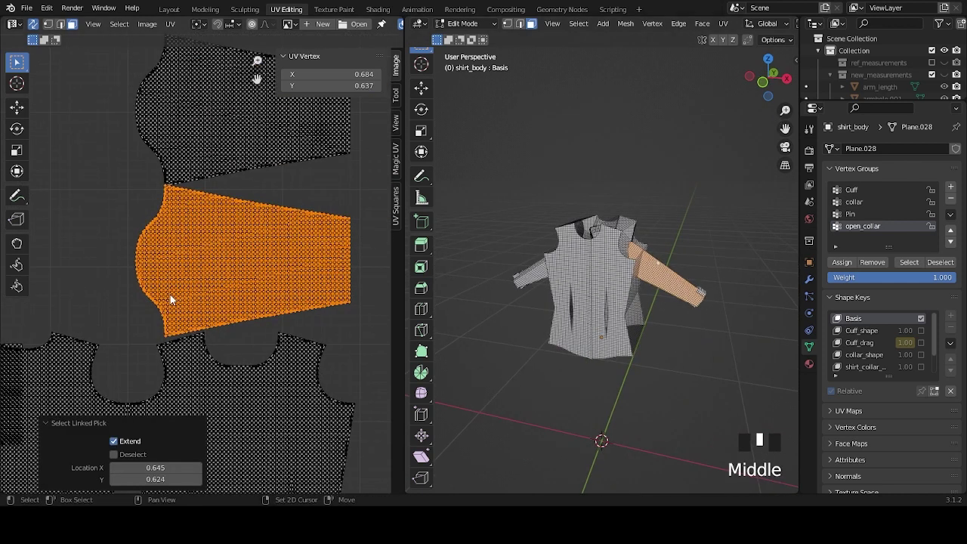
click(243, 163)
key(l)
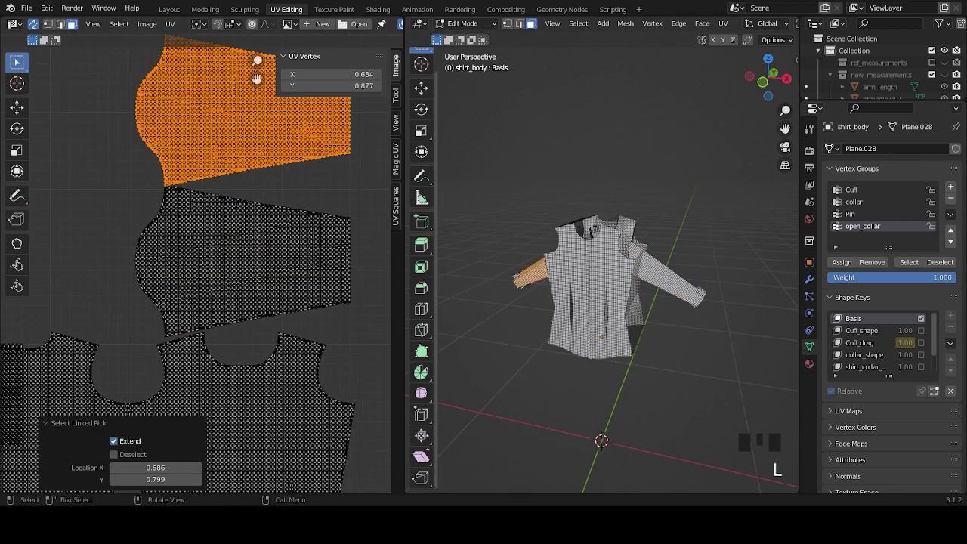
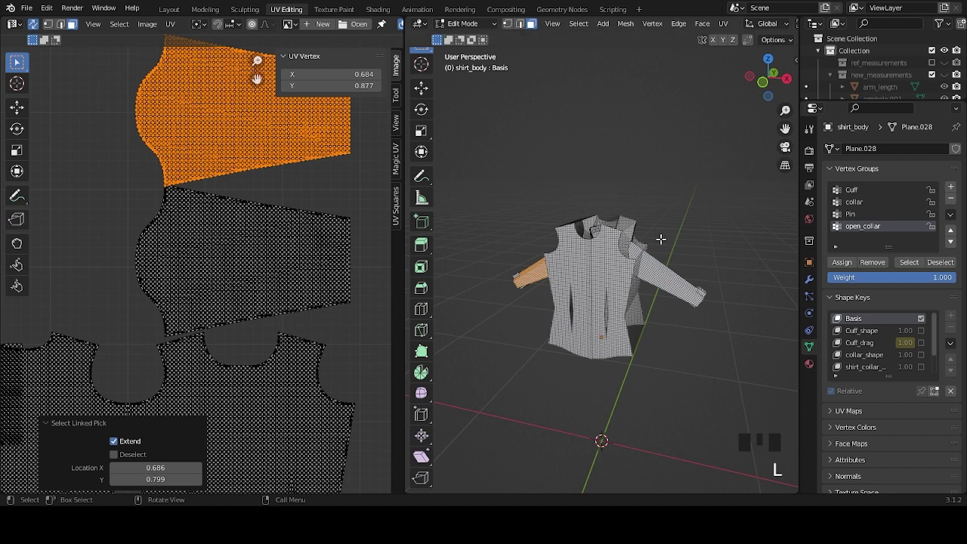
Compare both sleeve islands with the shirt in the front orthographic view by selecting the lower and the upper one.
alt+middle_drag(725, 130, 680, 151)
click(238, 283)
key(l)
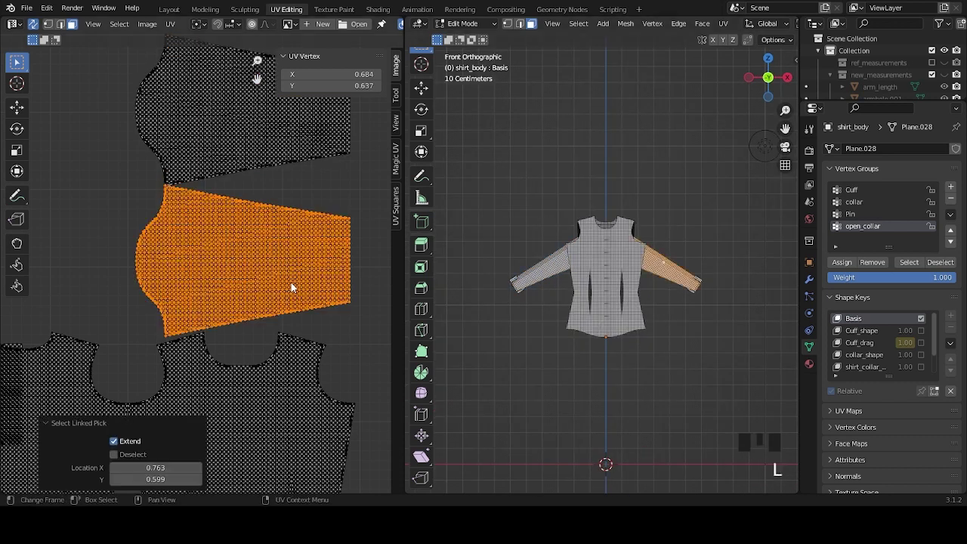
click(223, 147)
key(l)
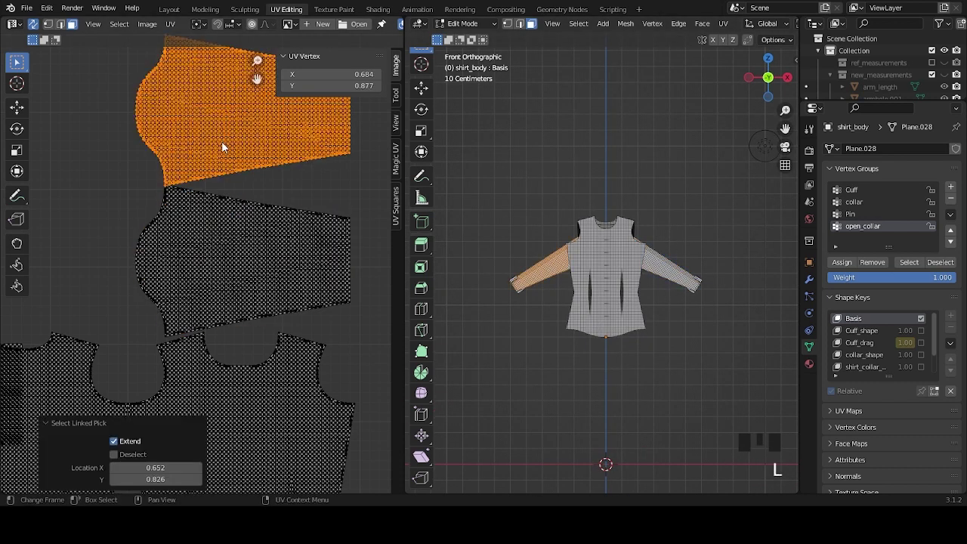
Turn the shirt to the back orthographic view and select the upper sleeve's UV island to check its side.
click(242, 263)
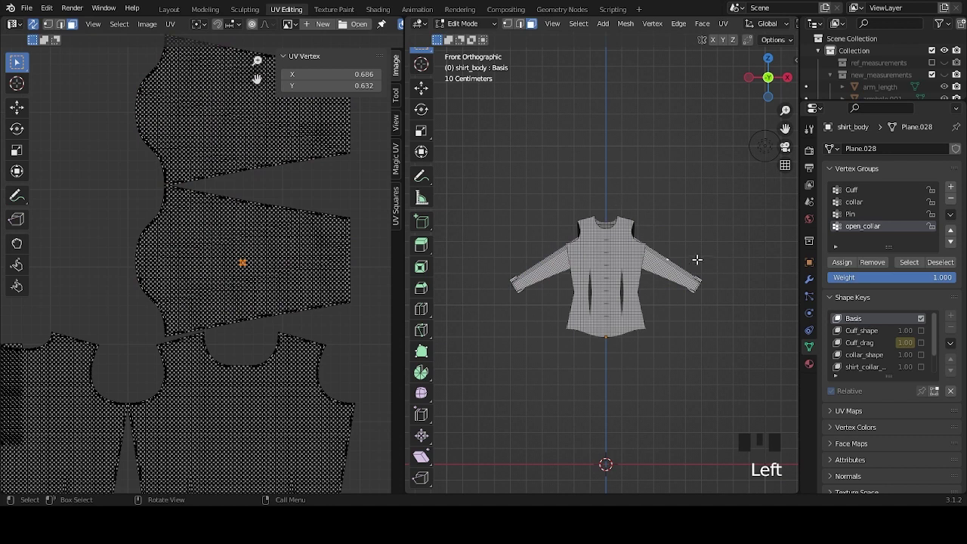
middle_drag(712, 255, 521, 252)
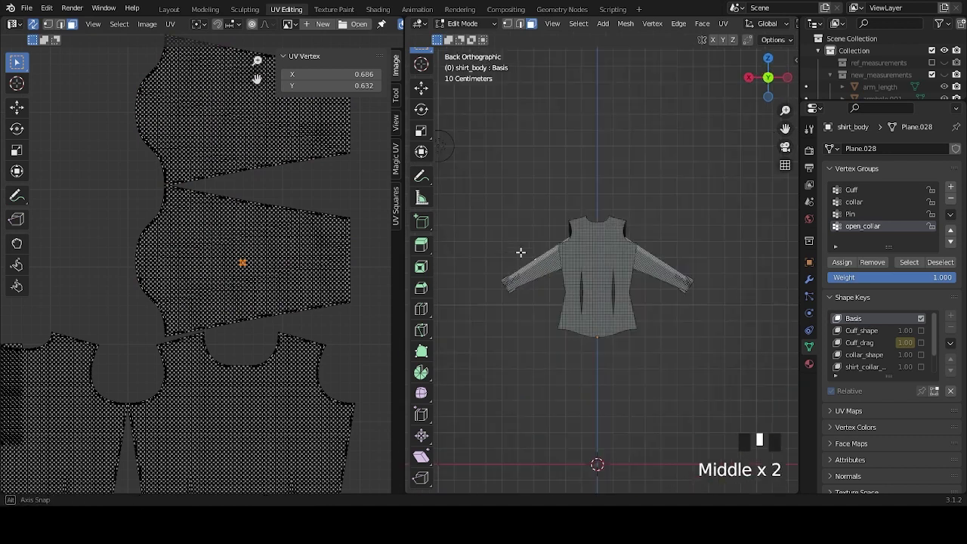
scroll(552, 289, up, 2)
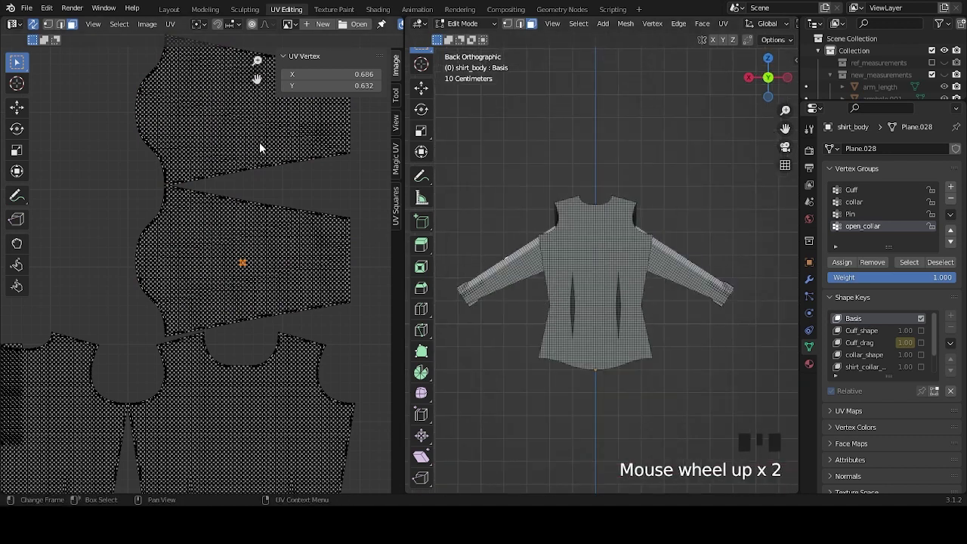
key(l)
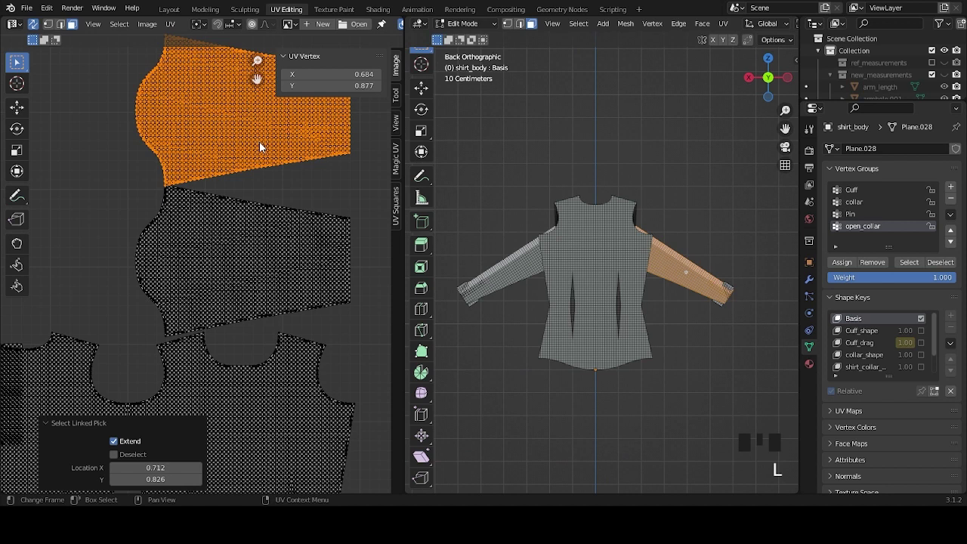
Select the lower sleeve's UV island to check its side in the back and the front orthographic views.
click(269, 243)
key(l)
click(296, 209)
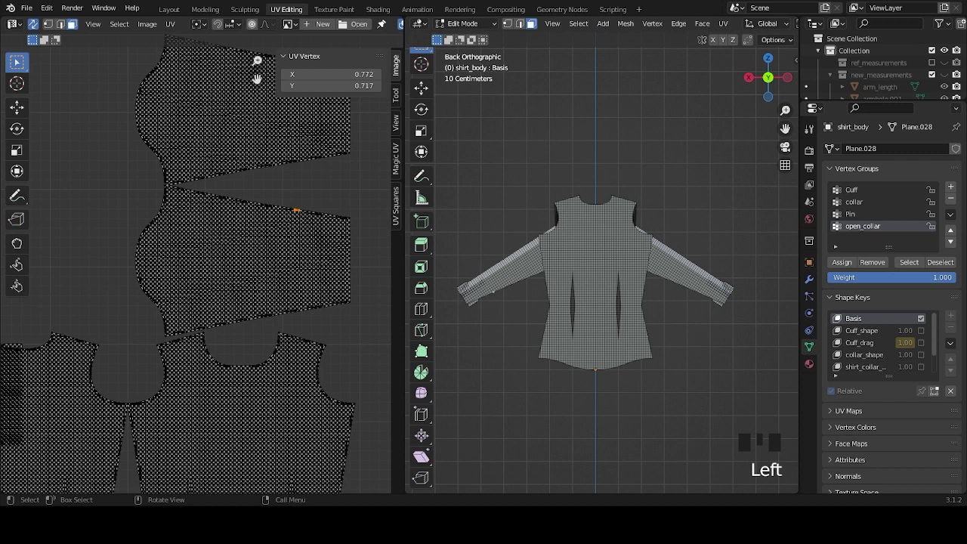
scroll(460, 269, down, 6)
middle_drag(460, 274, 731, 111)
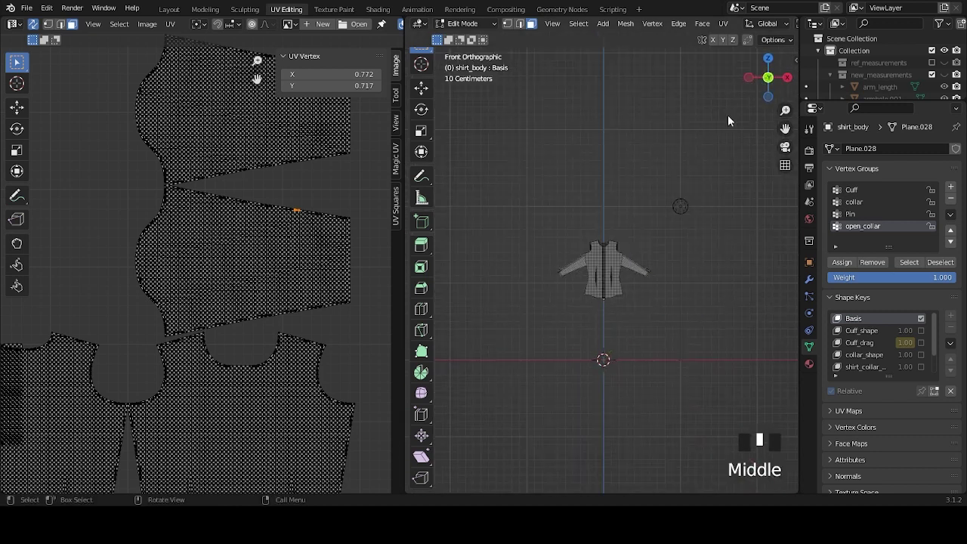
click(276, 246)
scroll(630, 281, up, 5)
key(l)
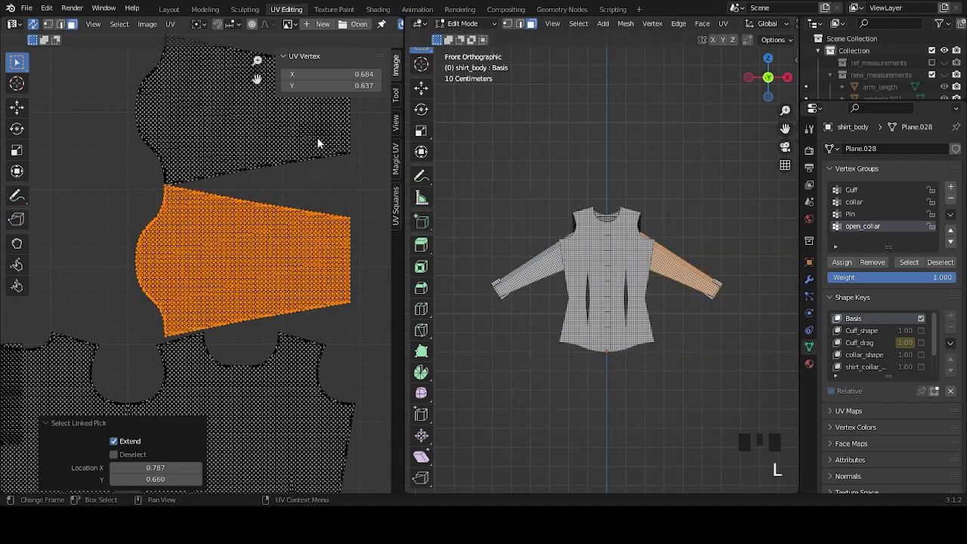
Select the upper sleeve's UV island and rotate it by 180°.
click(311, 130)
key(l)
scroll(303, 162, down, 1)
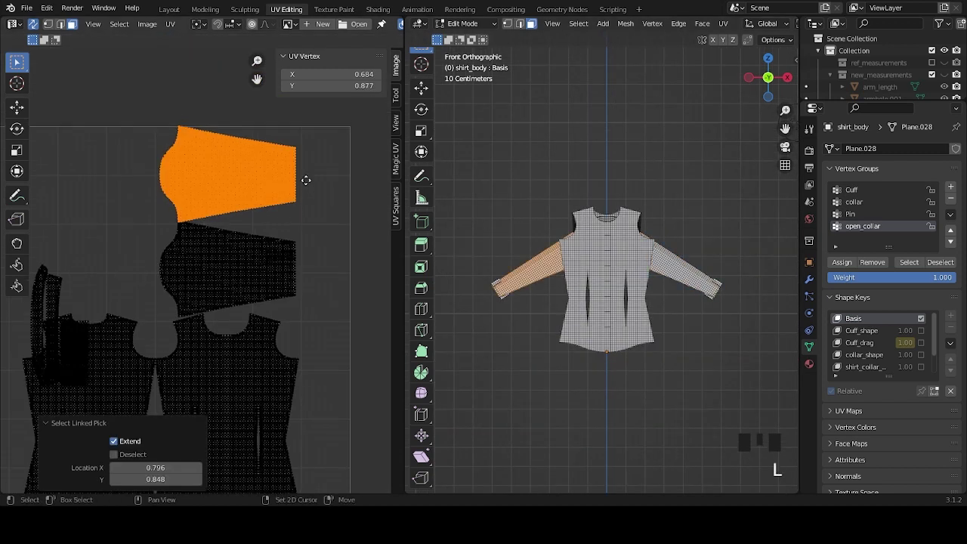
key(r)
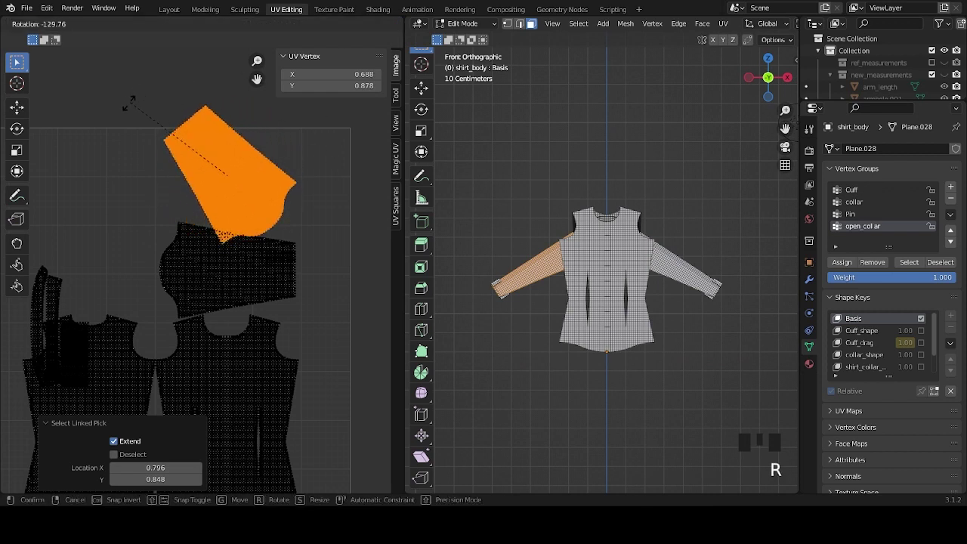
text(180)
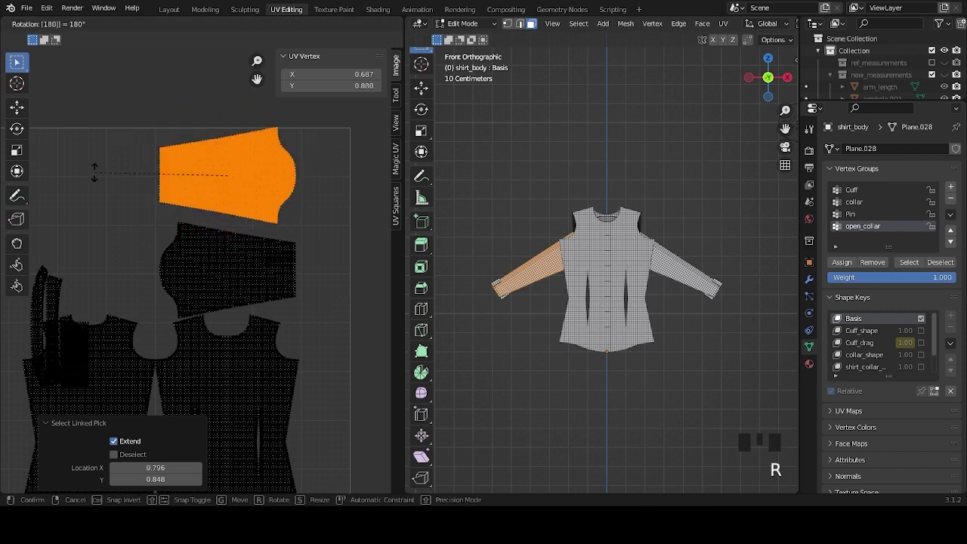
key(Return)
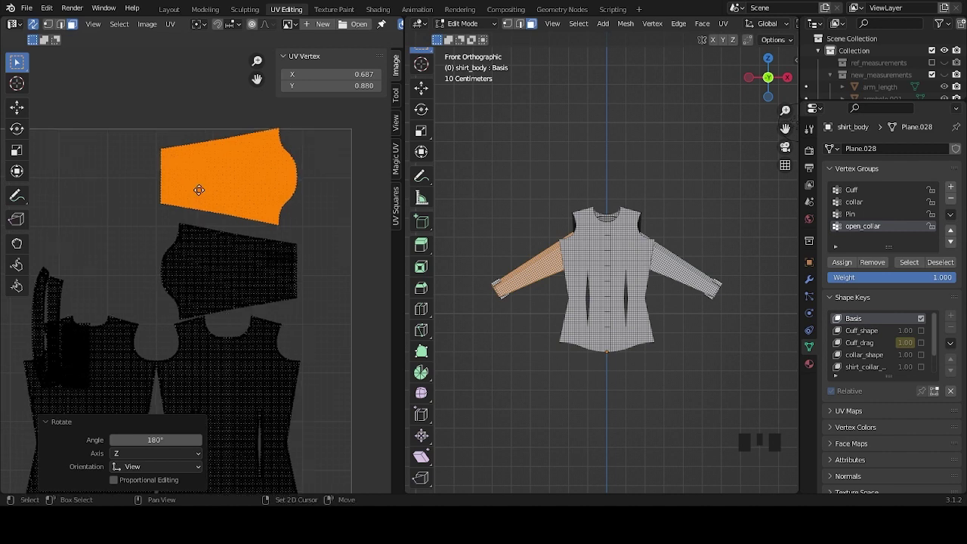
scroll(199, 192, up, 2)
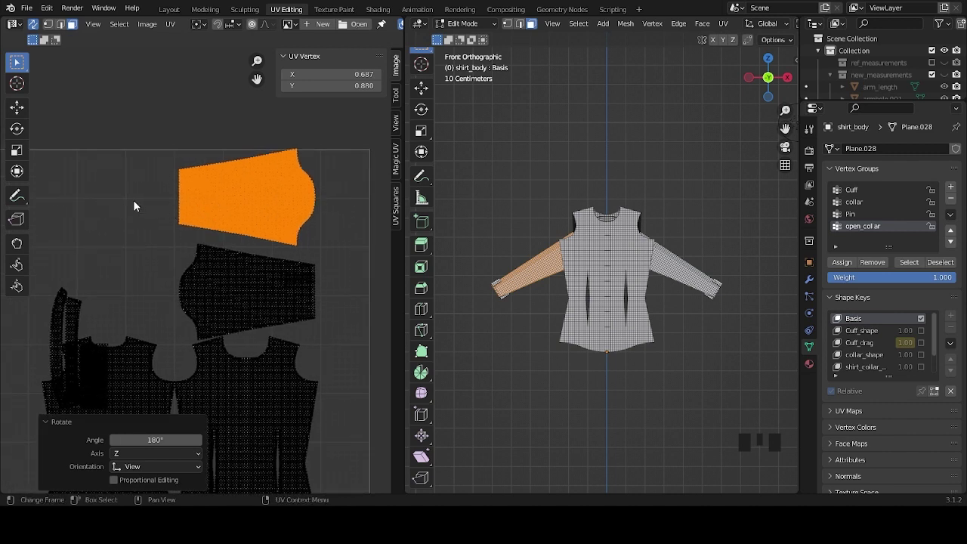
Select the lower sleeve's UV island and snap it to the 2D cursor with offset.
click(248, 284)
key(l)
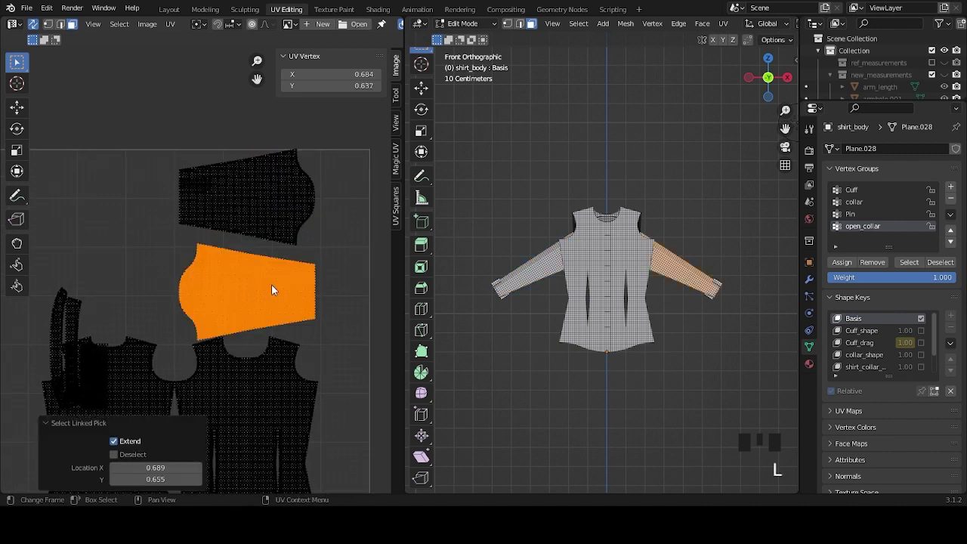
scroll(284, 269, down, 4)
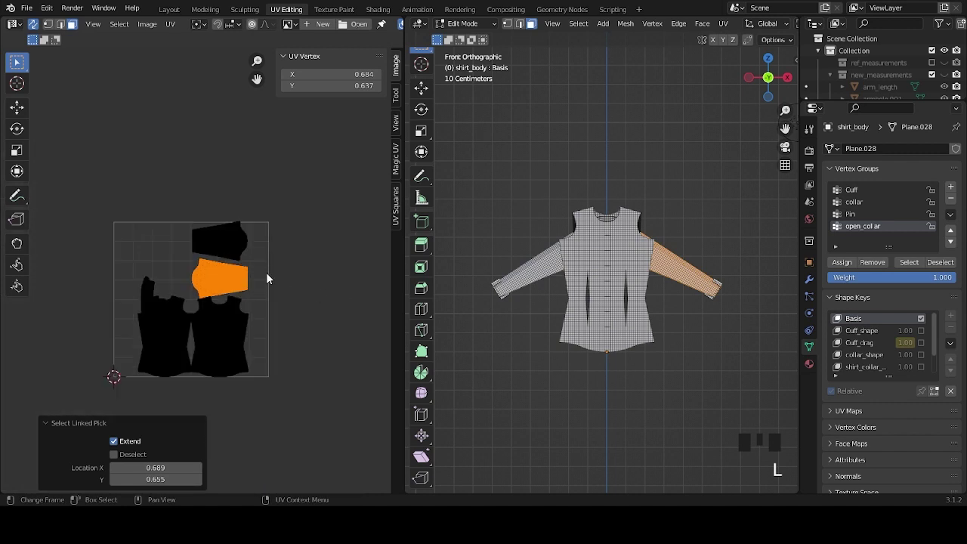
key(shift+s)
click(202, 234)
middle_drag(205, 237, 231, 223)
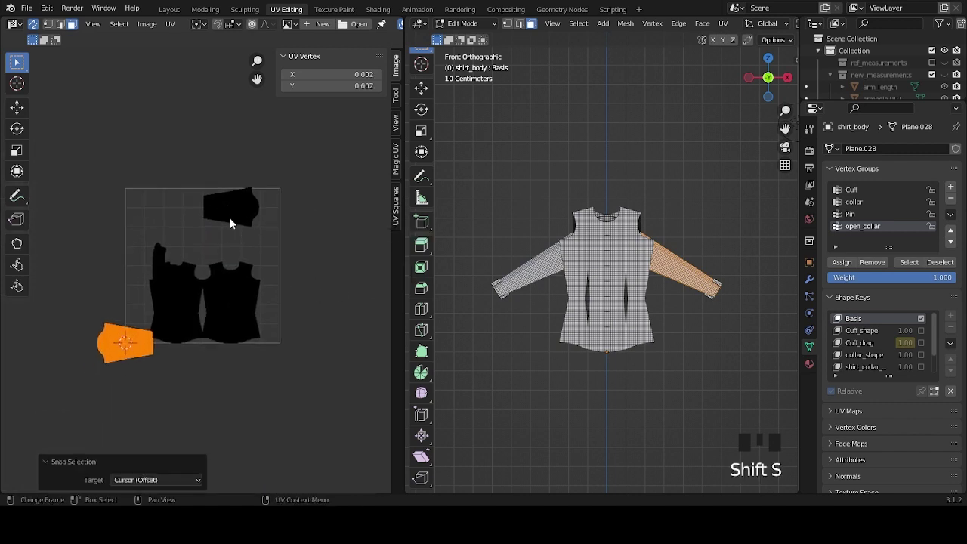
Select the rotated upper sleeve's UV island and snap it to the 2D cursor with offset.
click(240, 207)
key(l)
key(shift+s)
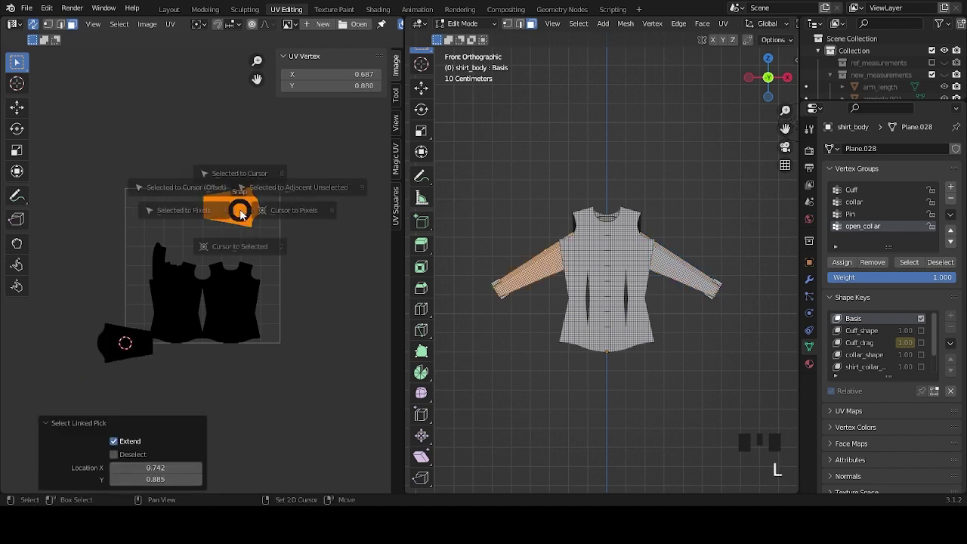
click(169, 169)
scroll(173, 306, up, 5)
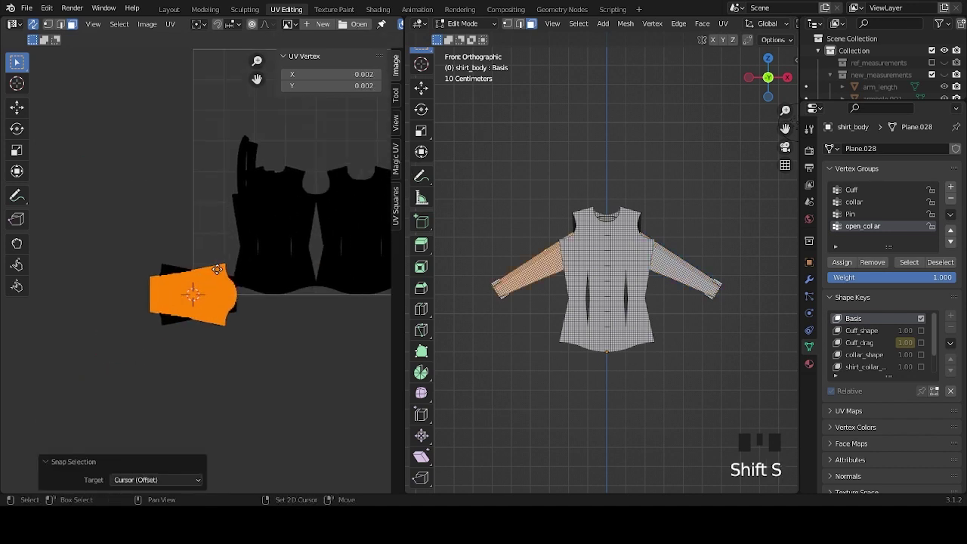
Move the rotated sleeve island about -0.344 along X so its cap sits against the other sleeve's cap.
scroll(212, 313, up, 2)
key(g)
key(x)
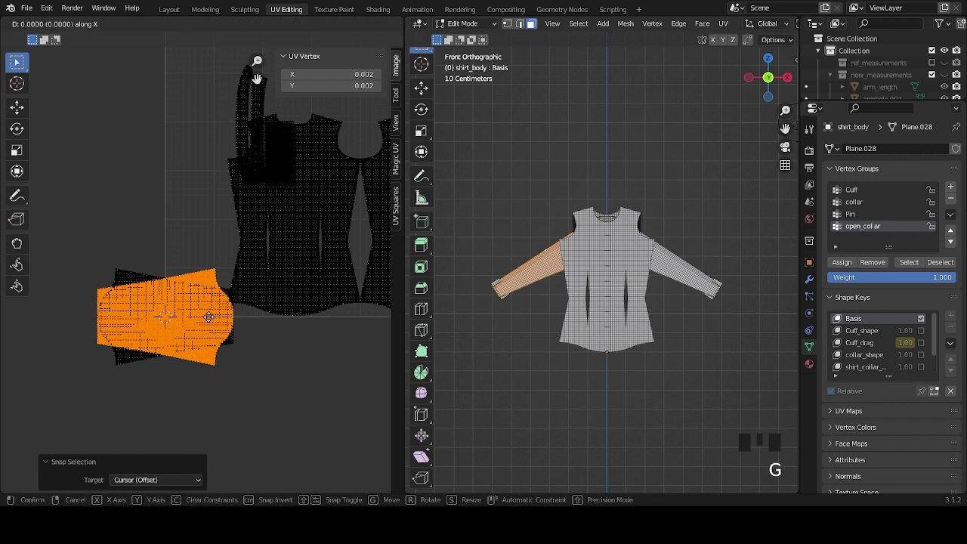
click(76, 339)
scroll(138, 331, up, 3)
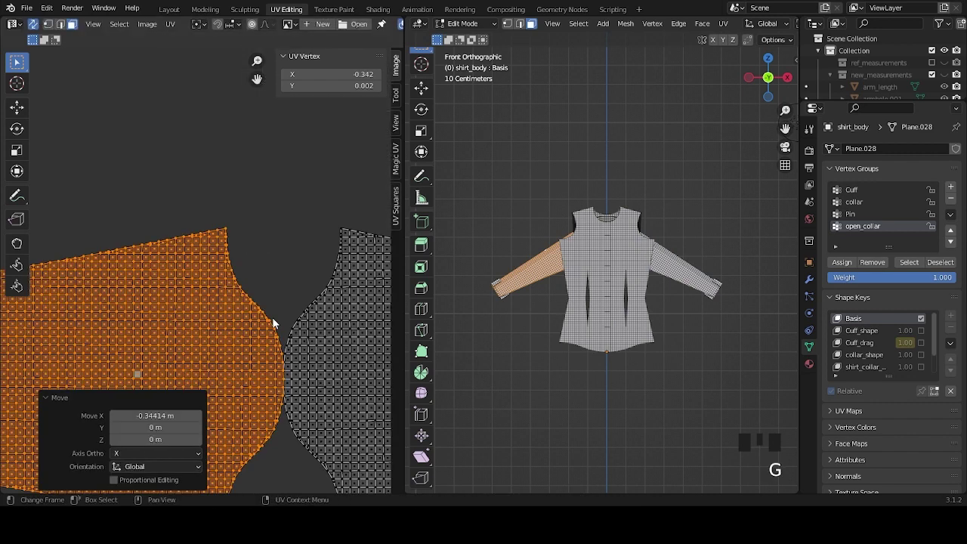
Fine-adjust the rotated sleeve island by about -0.002 along X so that the two sleeve caps just meet.
scroll(296, 330, up, 3)
key(g)
key(x)
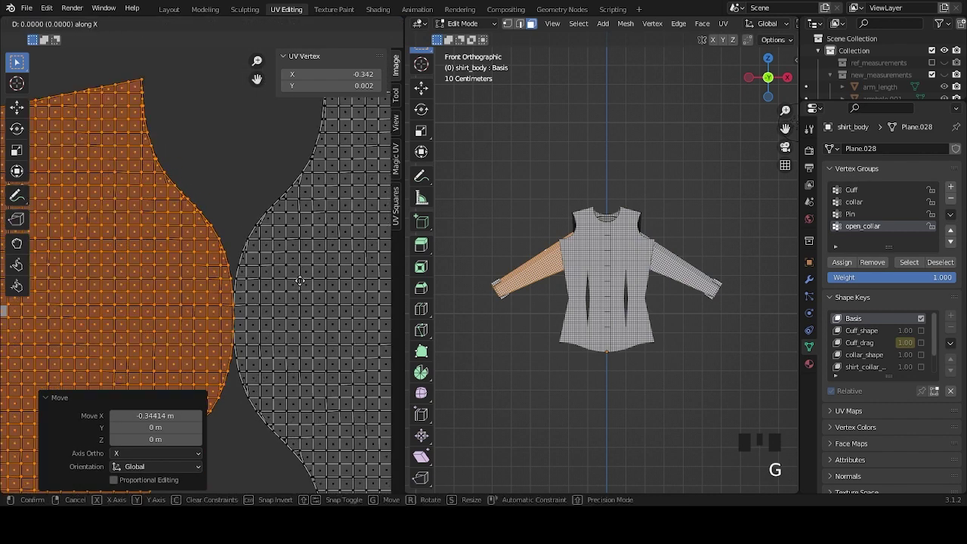
click(296, 283)
scroll(295, 285, down, 6)
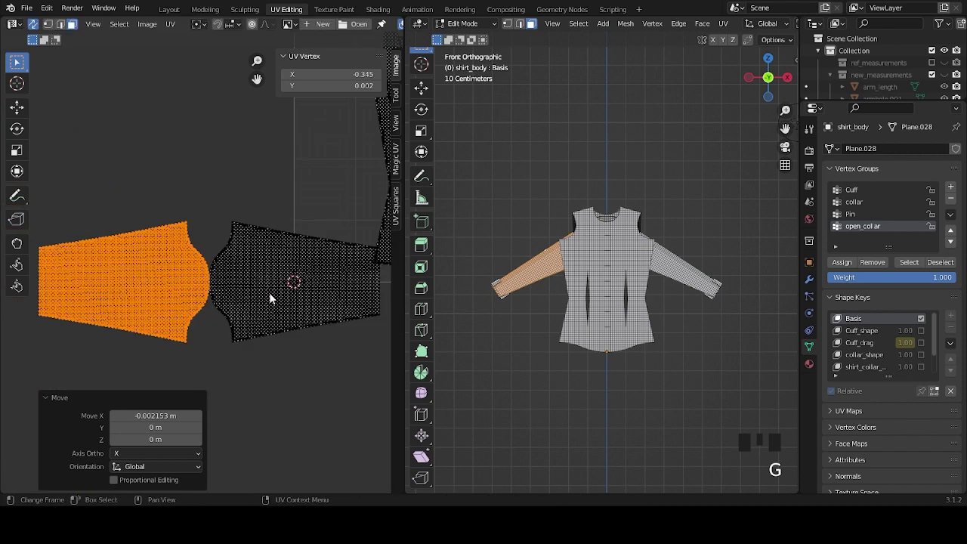
Add the other sleeve island to the selection and set the pair's X coordinate to 0.5.
key(l)
scroll(270, 293, down, 6)
click(342, 79)
text(0.5)
key(Return)
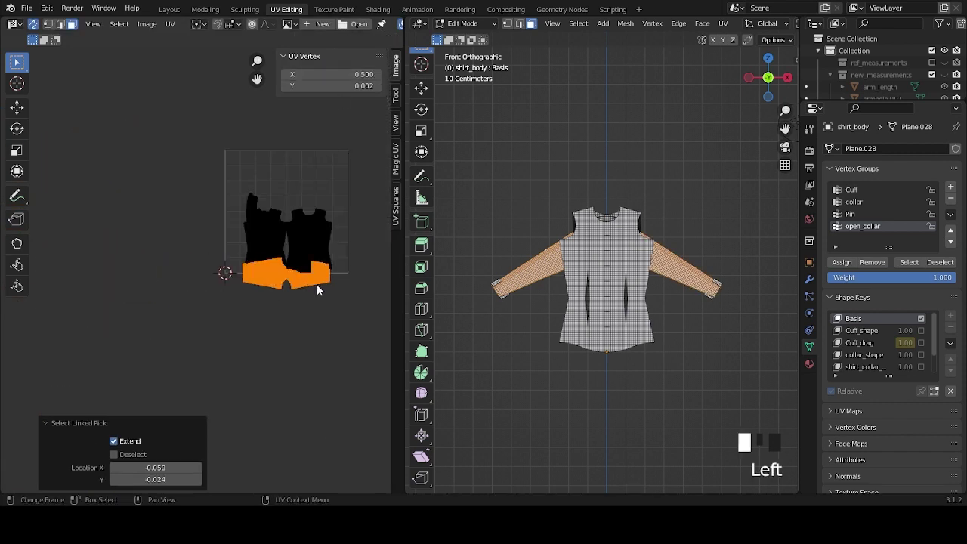
Move both sleeve islands about 0.654 along Y to sit above the body islands, and drop their selection.
scroll(303, 287, up, 3)
key(g)
key(y)
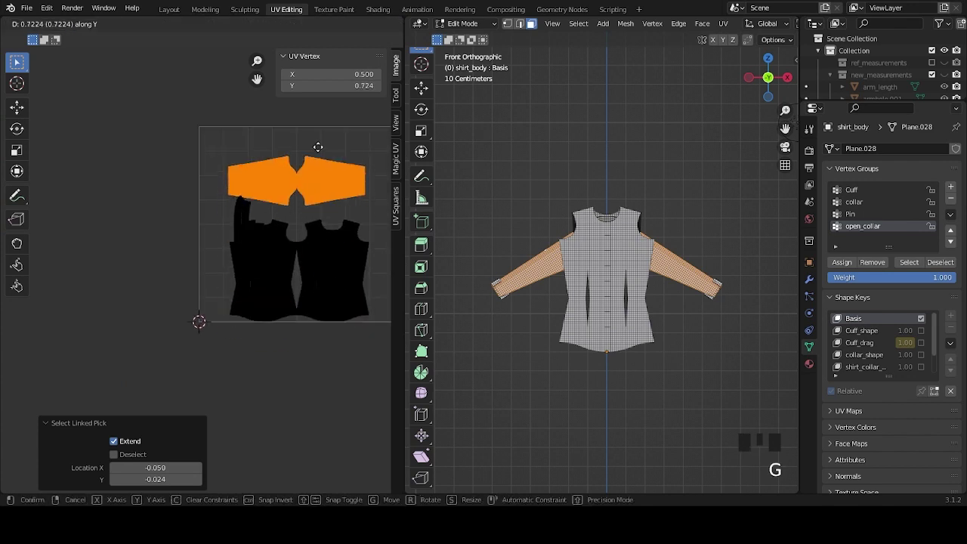
click(320, 157)
scroll(319, 207, up, 4)
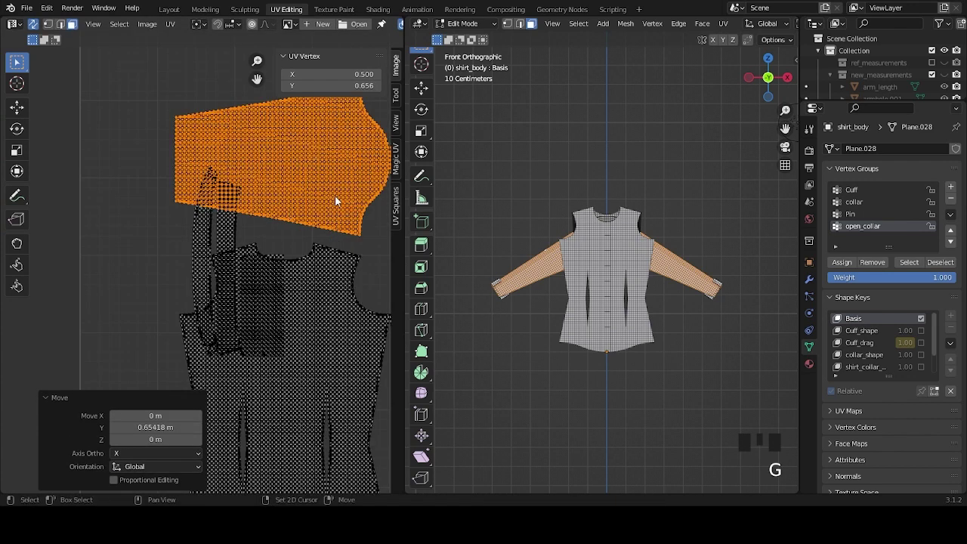
scroll(238, 246, up, 3)
scroll(270, 241, up, 4)
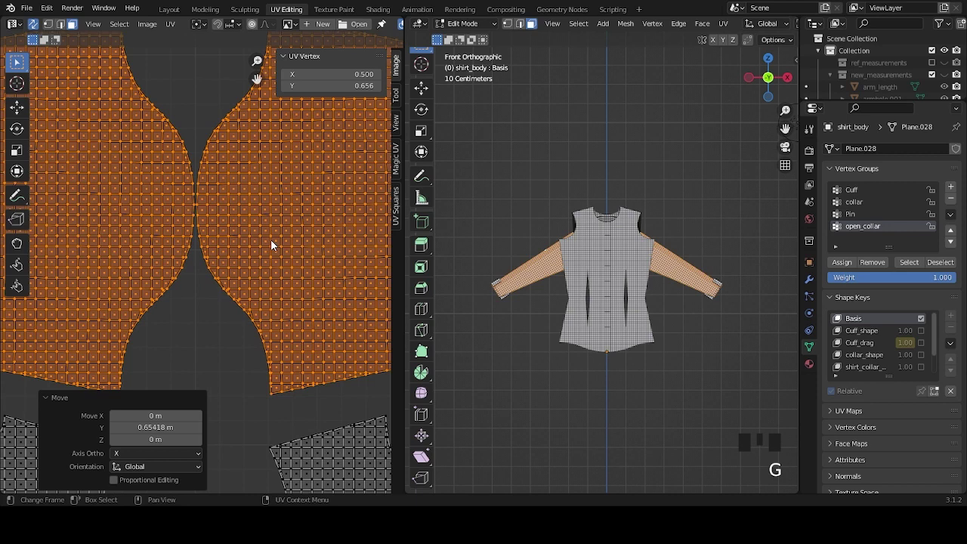
scroll(200, 189, up, 5)
key(Home)
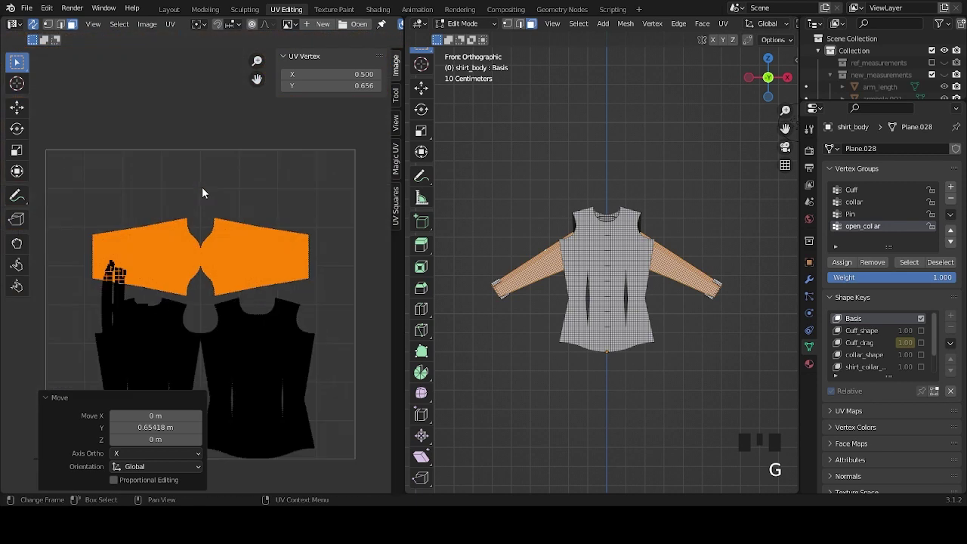
click(305, 211)
Select both cuff UV islands overlapping the body island's neckline, undoing the mistaken pick of the body island.
middle_drag(216, 272, 262, 254)
scroll(244, 298, up, 5)
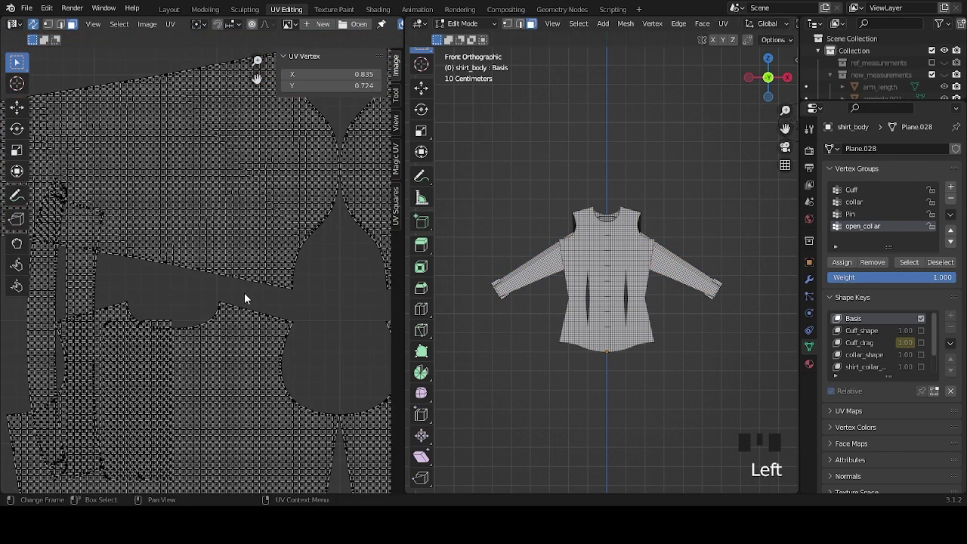
middle_drag(163, 282, 219, 228)
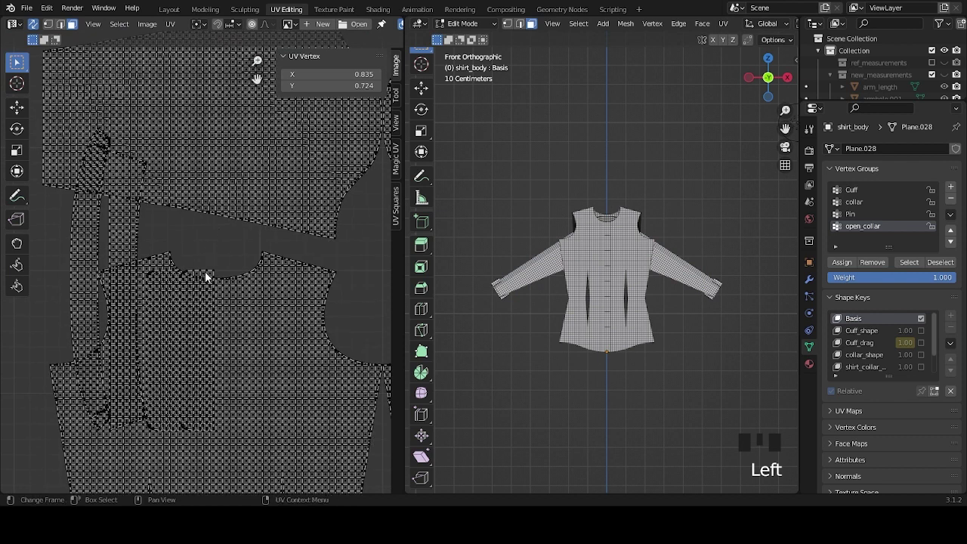
key(l)
scroll(202, 261, up, 6)
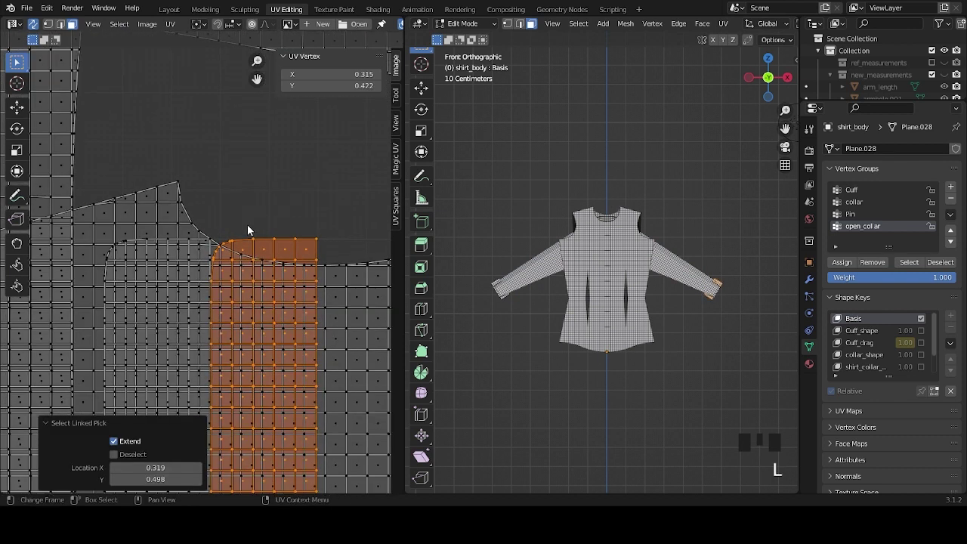
key(l)
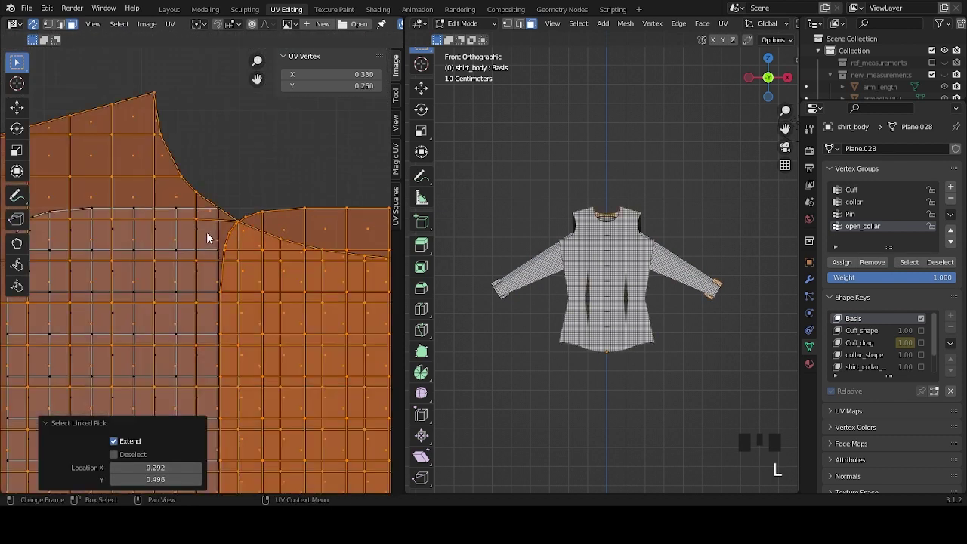
key(ctrl+z)
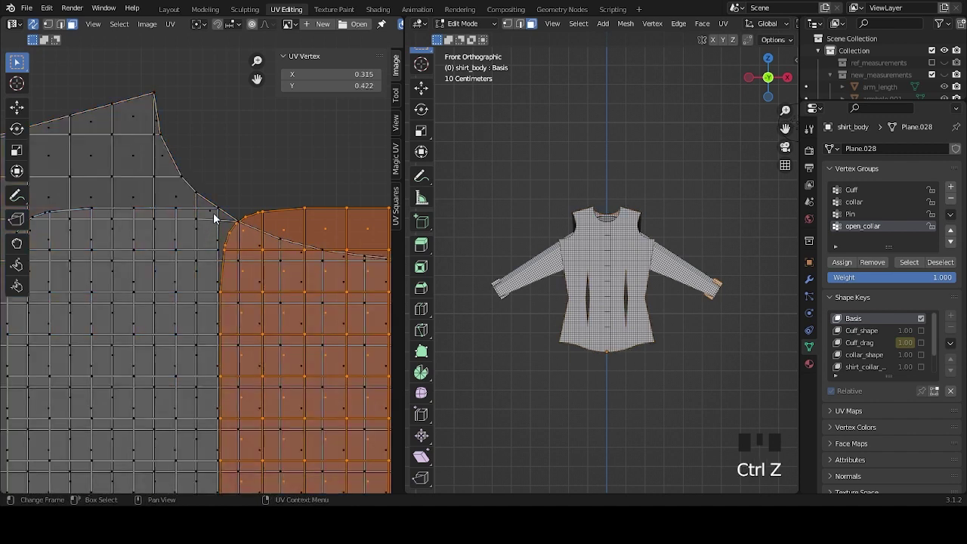
key(l)
scroll(216, 220, down, 4)
Try to snap the cuff islands to the 2D cursor with offset, and undo the snap.
key(shift+s)
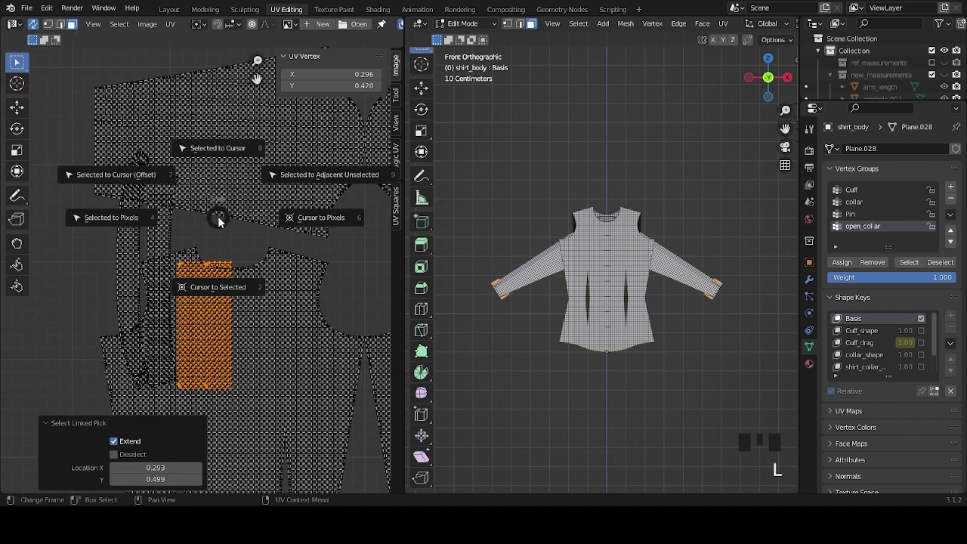
click(164, 186)
scroll(215, 219, down, 8)
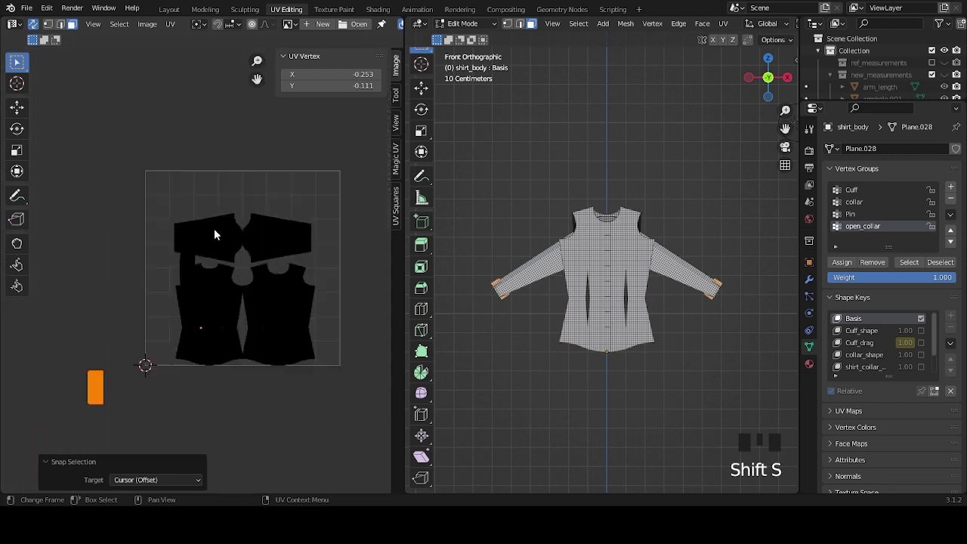
key(ctrl+z)
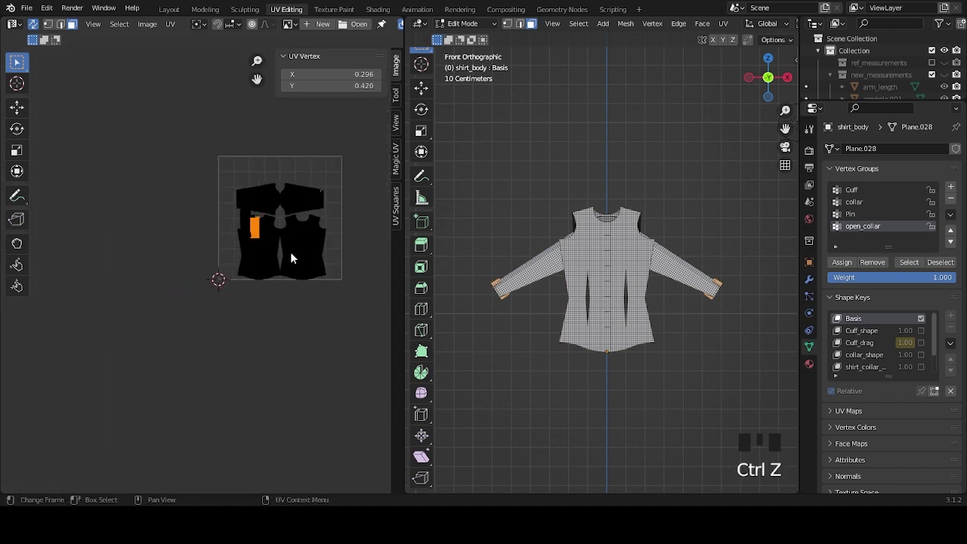
Locate the stray selected face at the sleeve island's corner and deselect everything.
scroll(290, 251, up, 4)
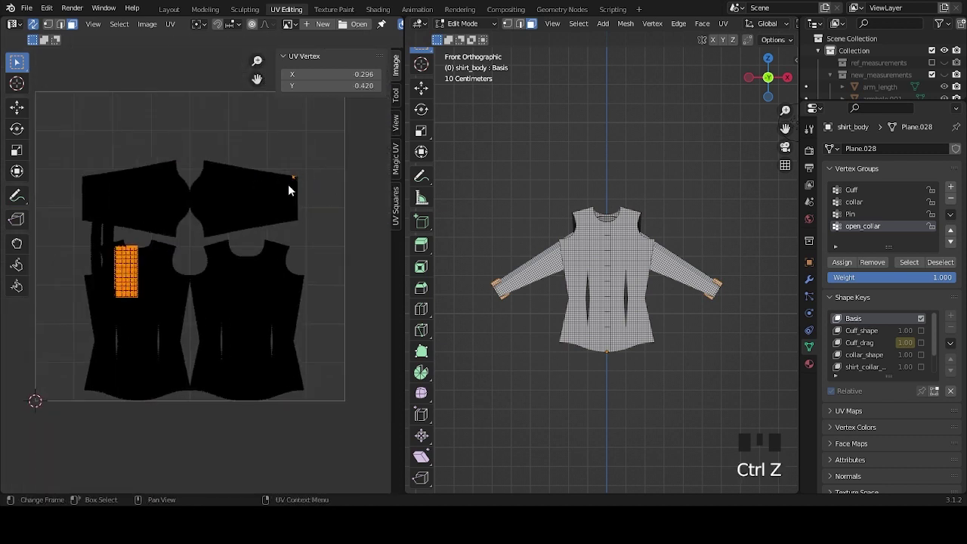
scroll(300, 181, up, 4)
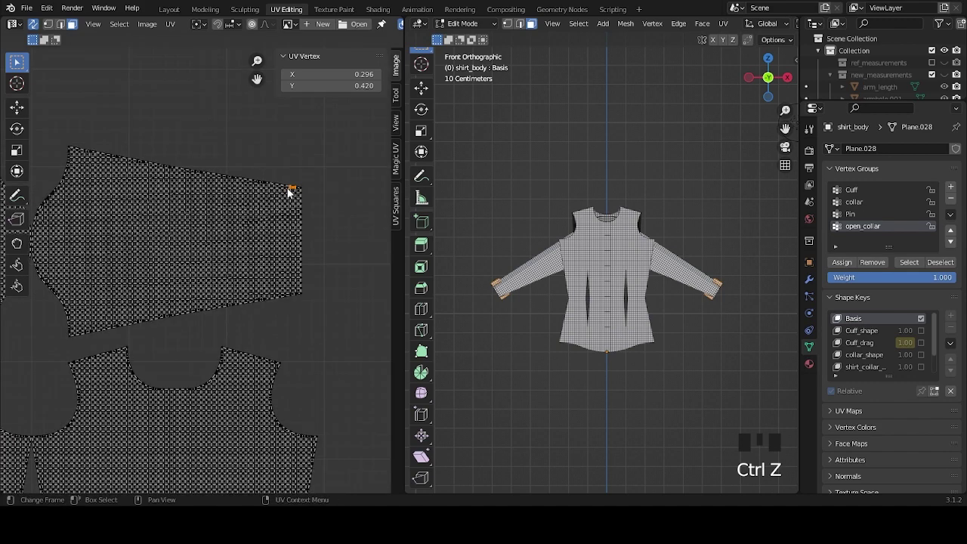
scroll(287, 234, down, 4)
click(287, 229)
key(a)
key(a)
key(a)
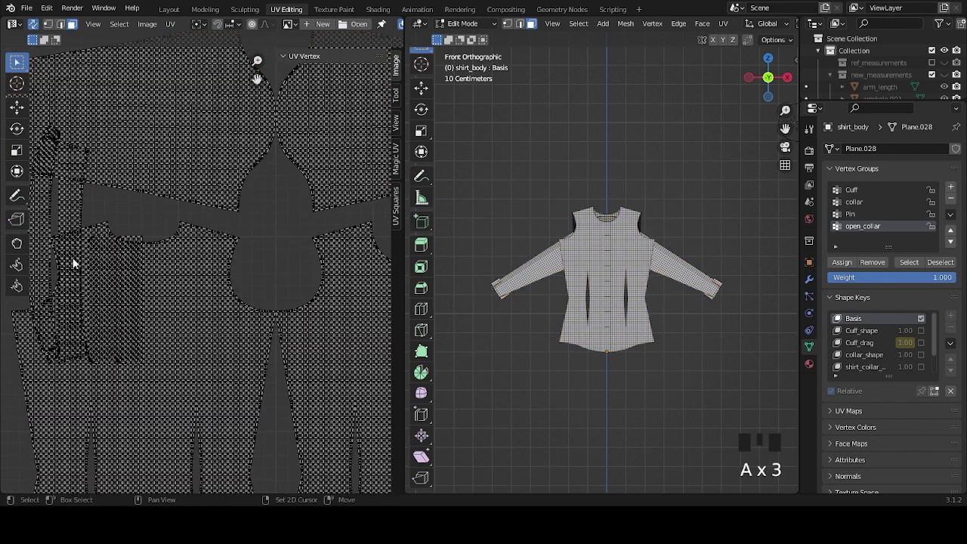
Select both cuff UV islands overlapping the body's neckline, snap them to the 2D cursor with offset, and drop the selection.
scroll(194, 254, up, 5)
scroll(195, 253, up, 4)
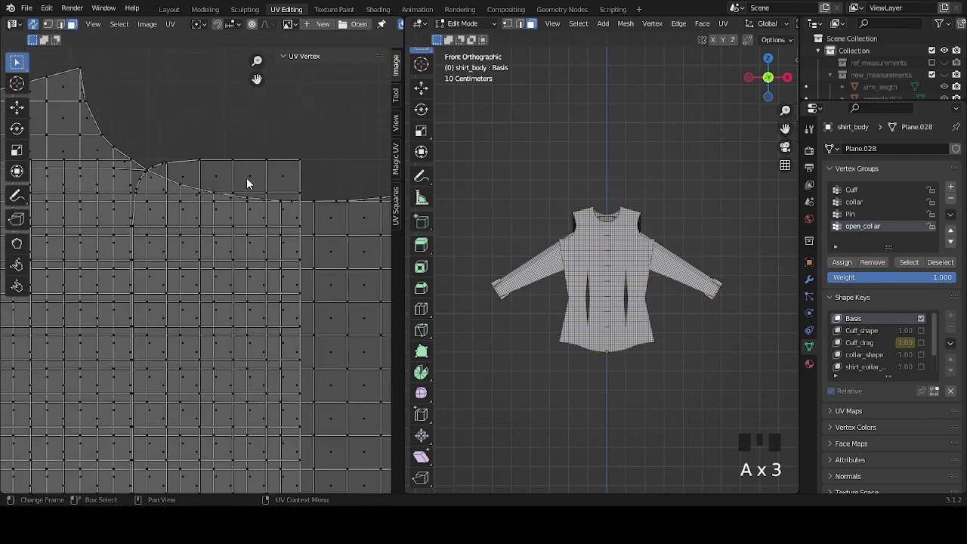
key(l)
key(l)
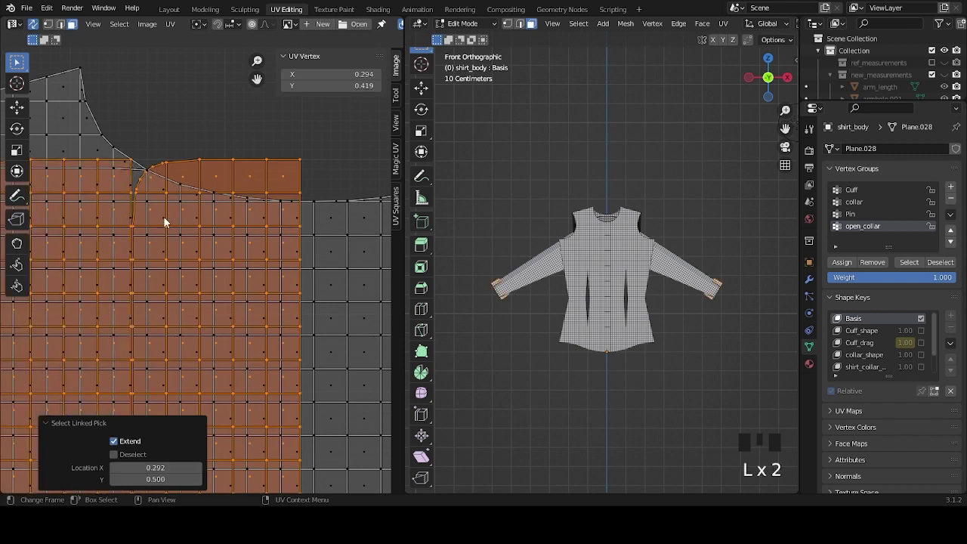
scroll(177, 242, down, 6)
scroll(184, 255, down, 3)
scroll(228, 301, up, 5)
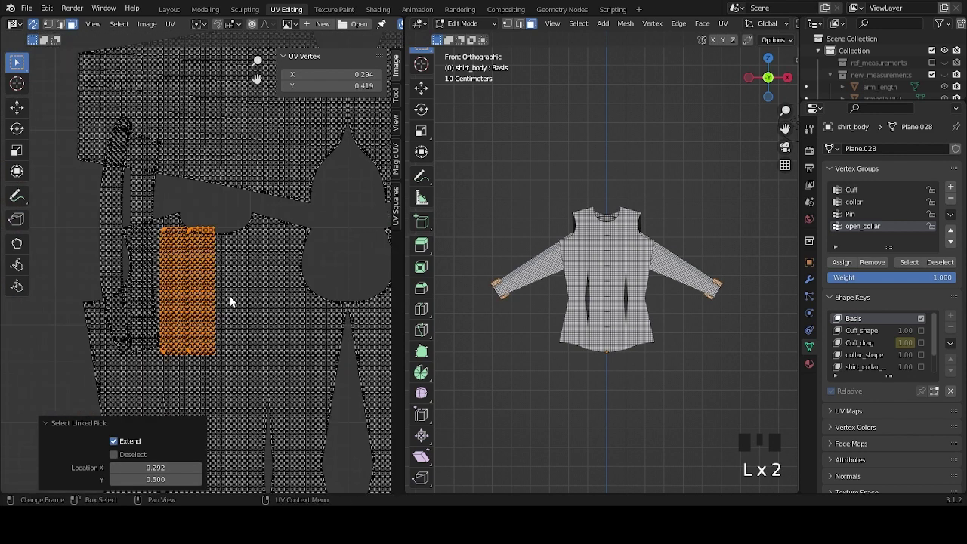
scroll(229, 361, down, 5)
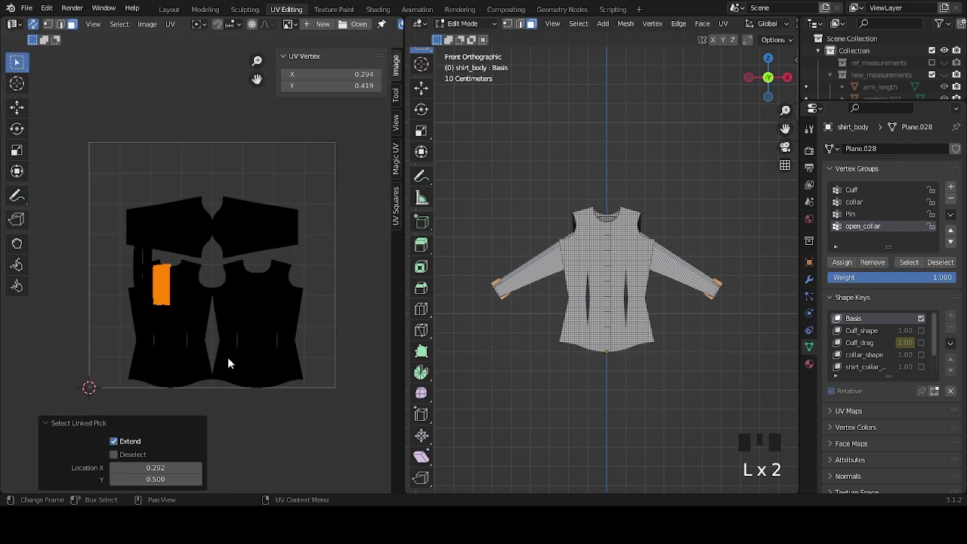
key(shift+s)
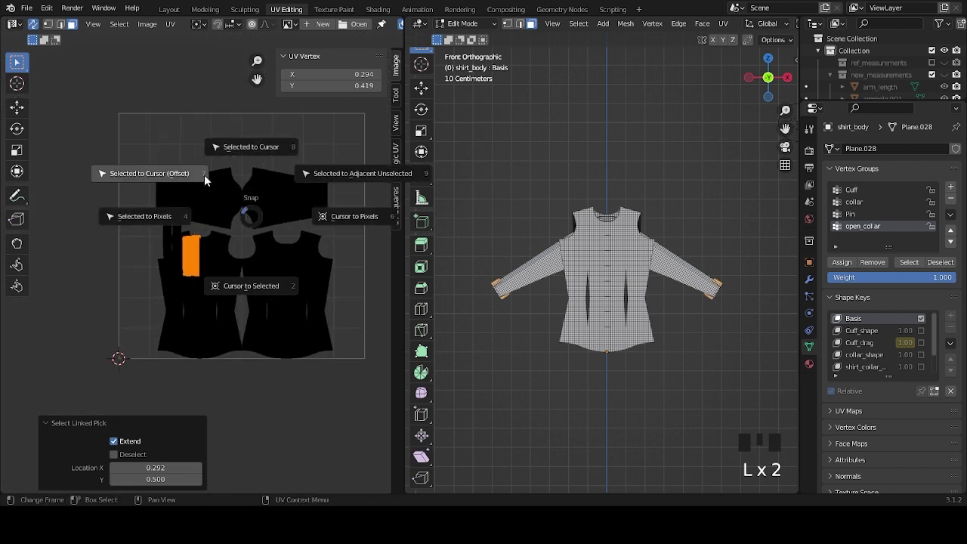
click(196, 174)
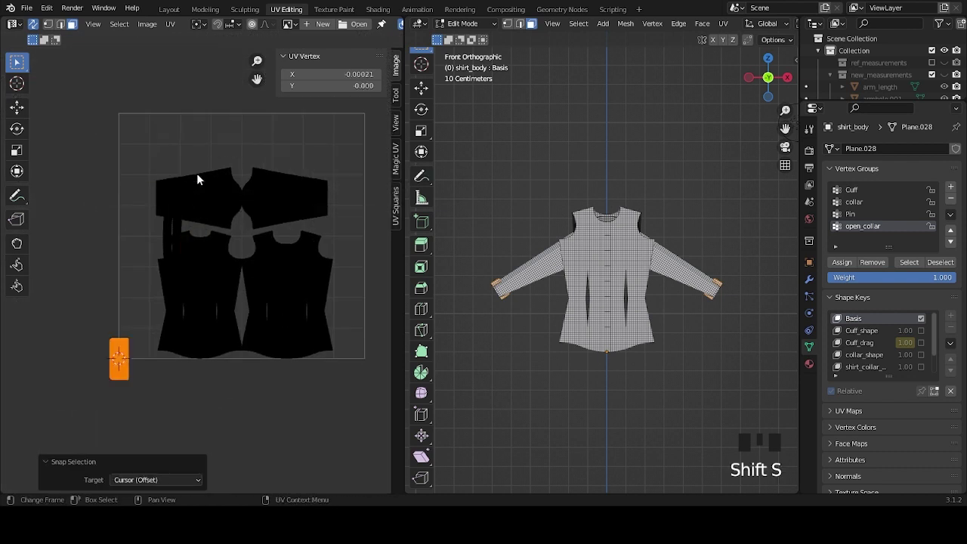
click(192, 401)
shift+middle_drag(706, 355, 694, 351)
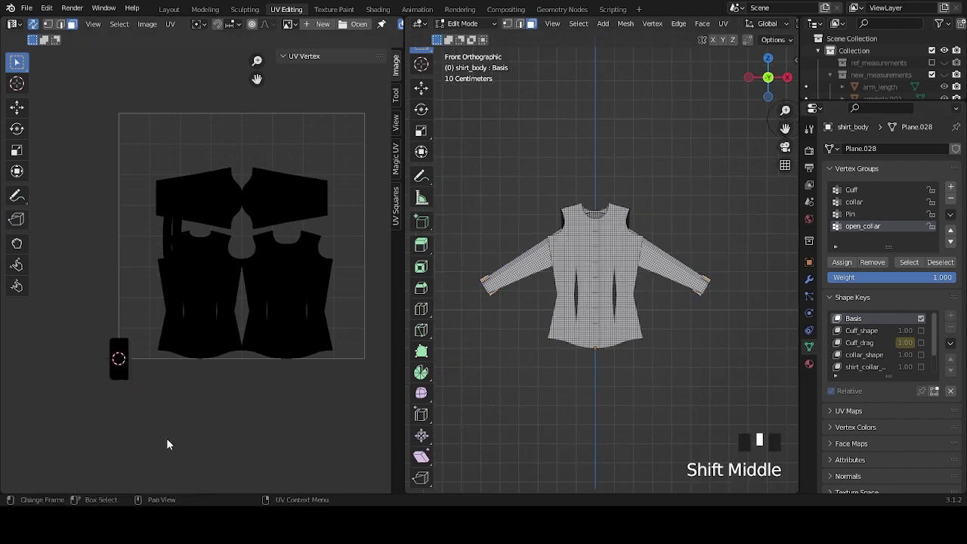
Select the cuff island of the shirt's right-hand sleeve at the 2D cursor and rotate it 180°.
scroll(186, 434, up, 3)
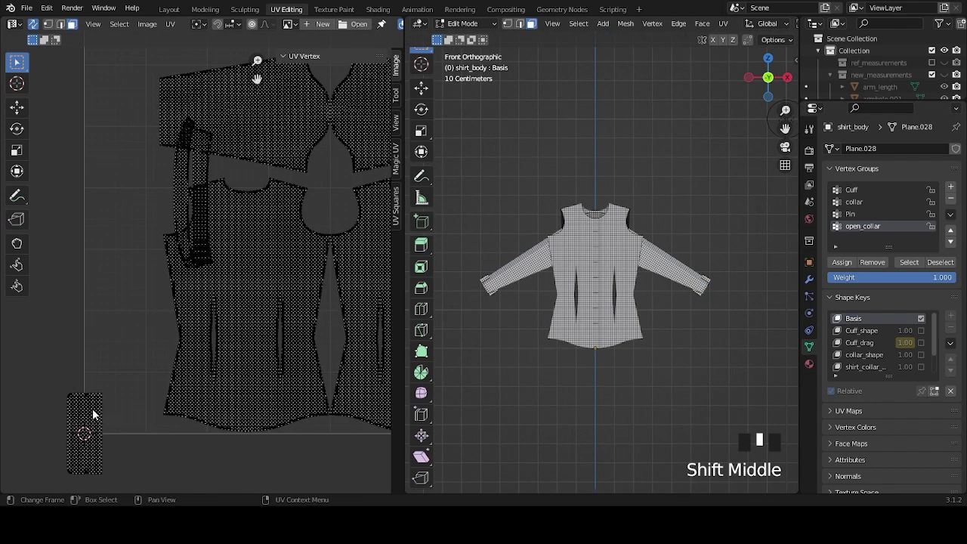
key(l)
middle_drag(158, 370, 268, 265)
scroll(268, 259, up, 2)
key(r)
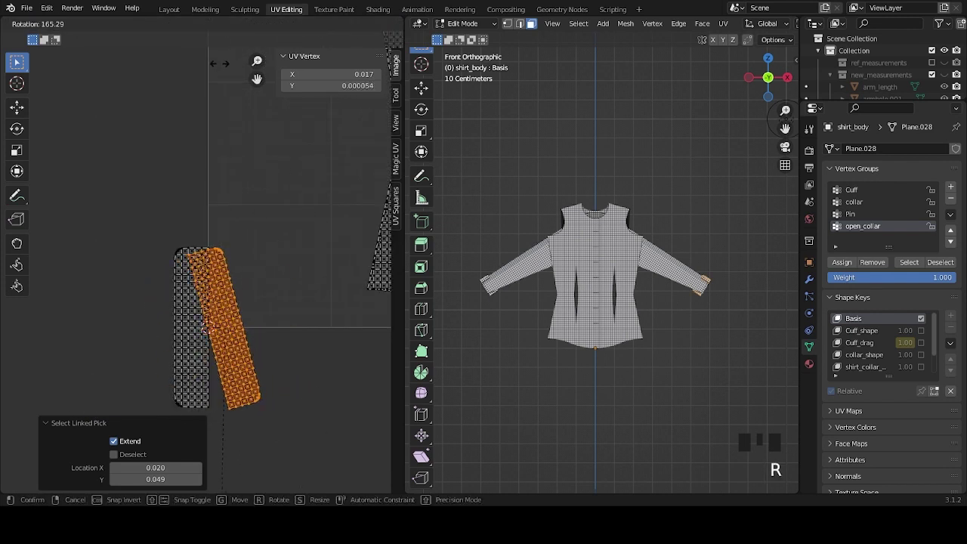
click(183, 79)
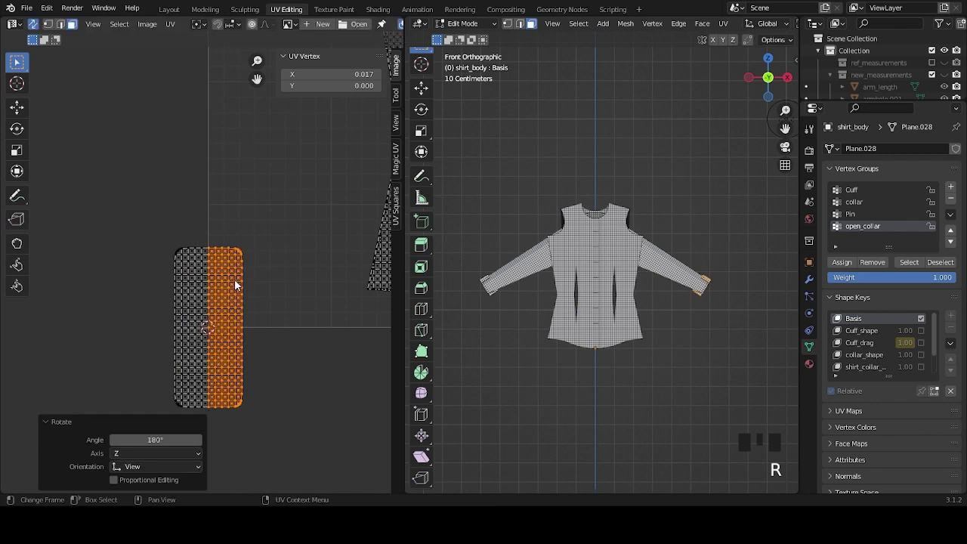
Move the rotated cuff island about 0.865 along X and 0.654 along Y, beside the right-hand sleeve island's wrist edge.
scroll(302, 355, down, 5)
middle_drag(292, 341, 226, 323)
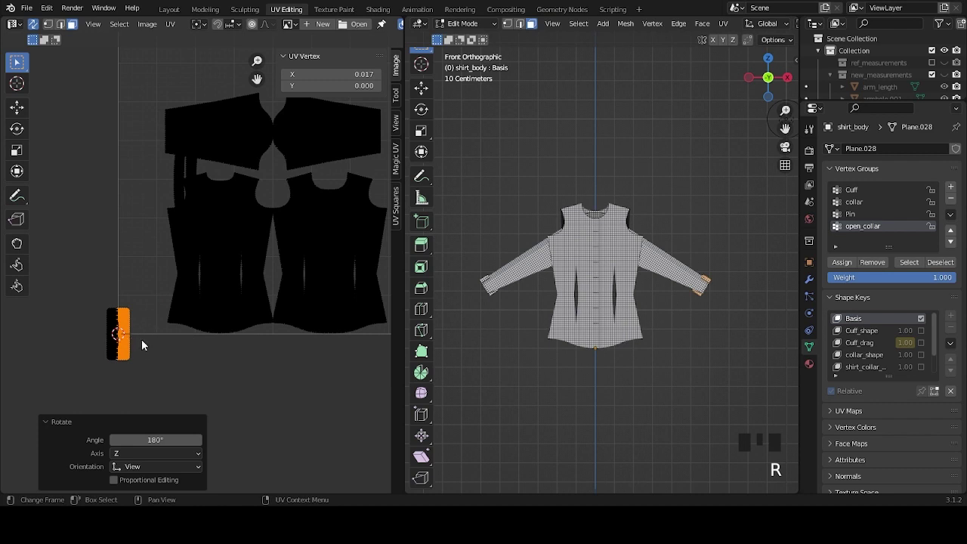
middle_drag(185, 341, 113, 371)
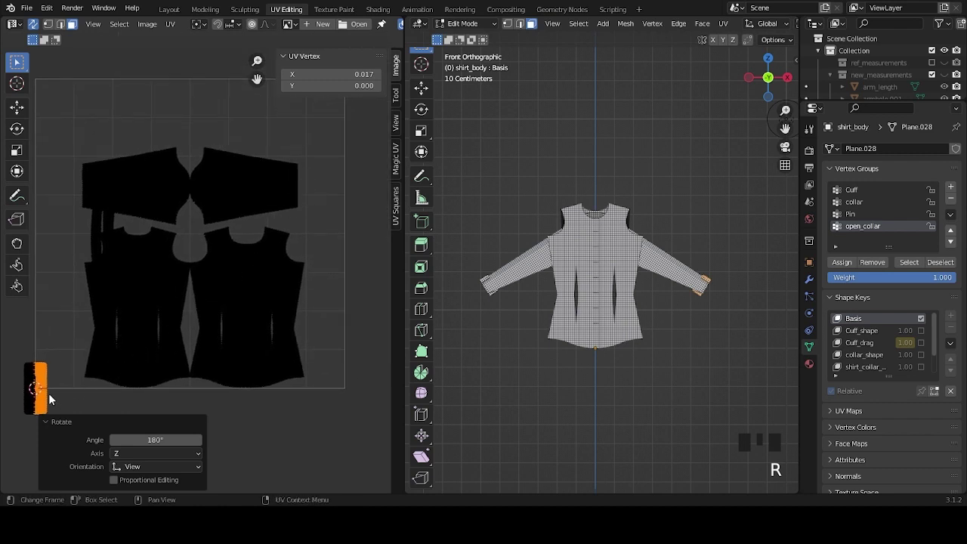
key(g)
click(308, 197)
middle_drag(308, 196, 244, 259)
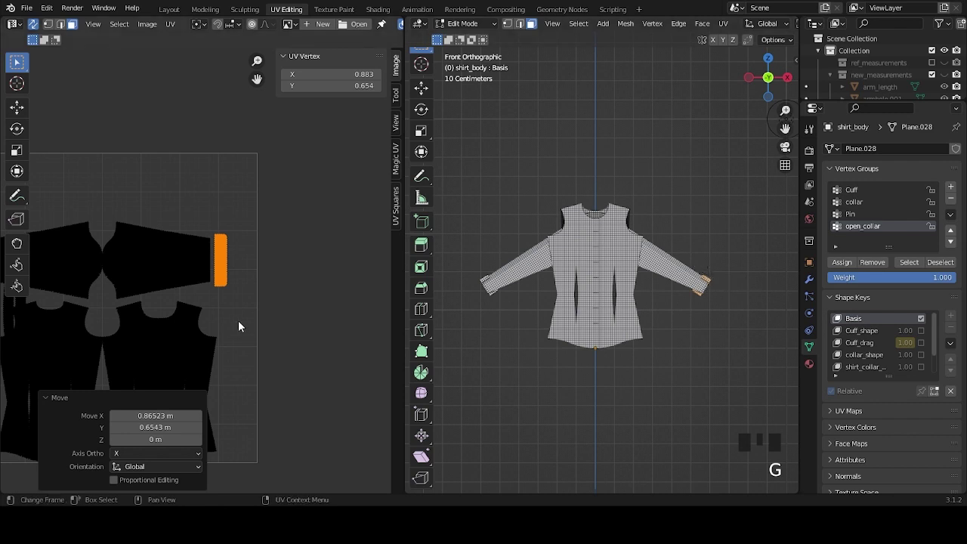
Copy the right-hand sleeve island's Y position to its cuff island, setting the cuff's Y to 0.656.
scroll(238, 320, up, 4)
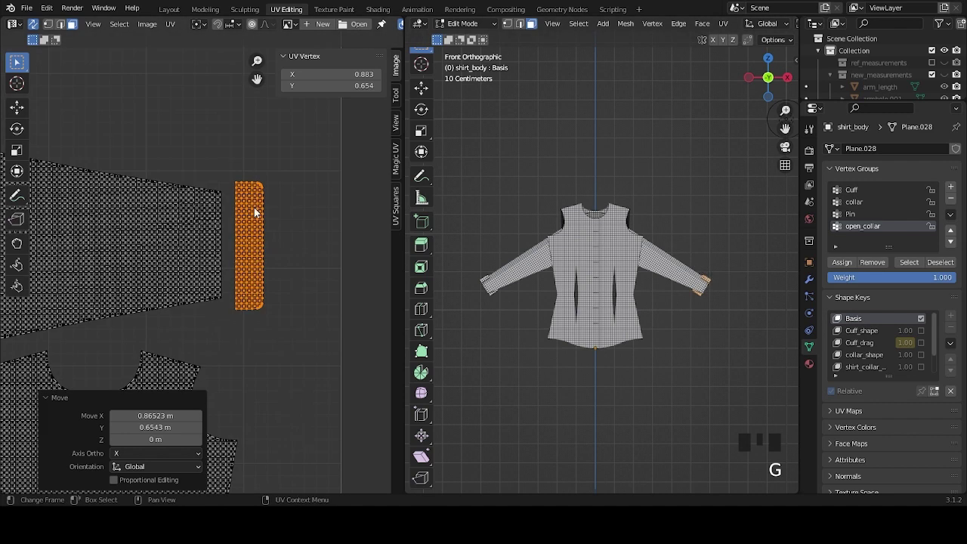
scroll(181, 246, up, 2)
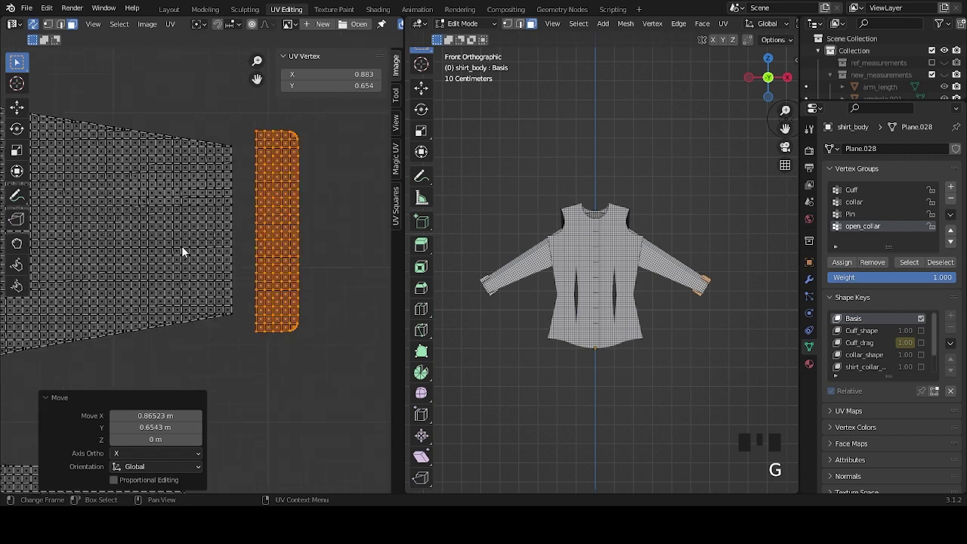
scroll(172, 215, down, 3)
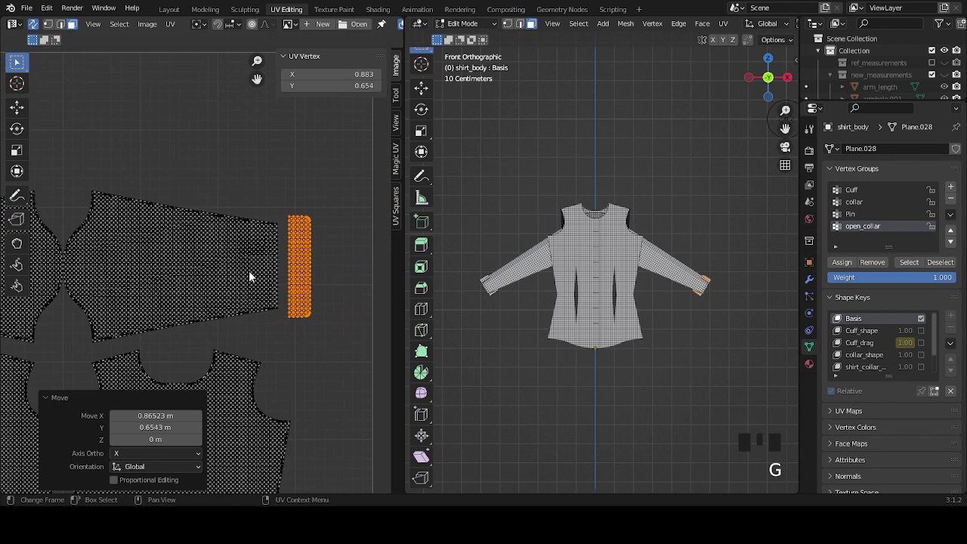
click(248, 272)
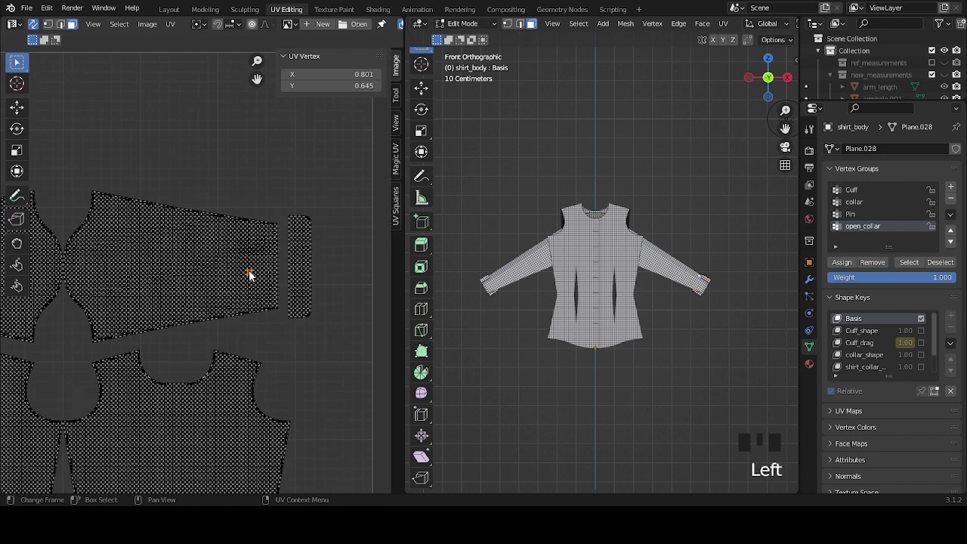
key(l)
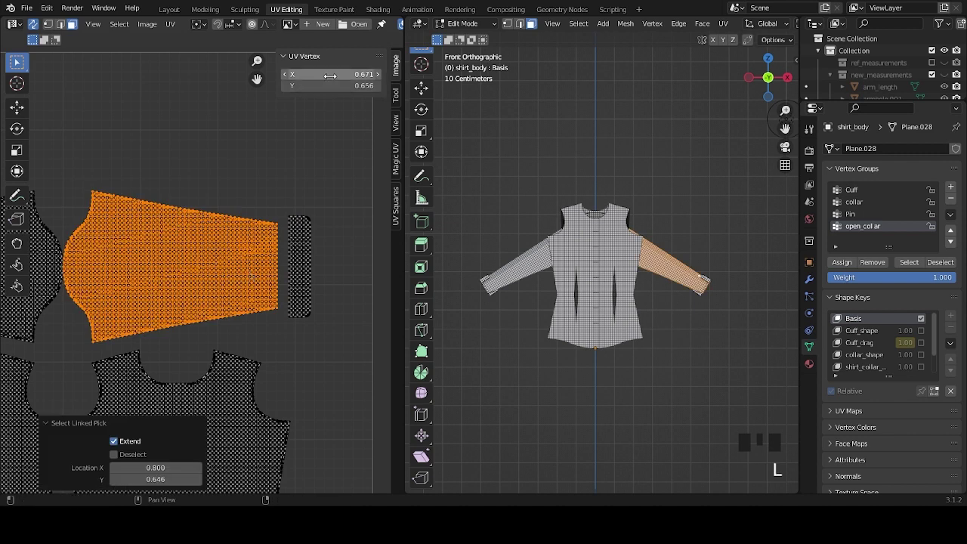
click(300, 275)
key(l)
key(ctrl+v)
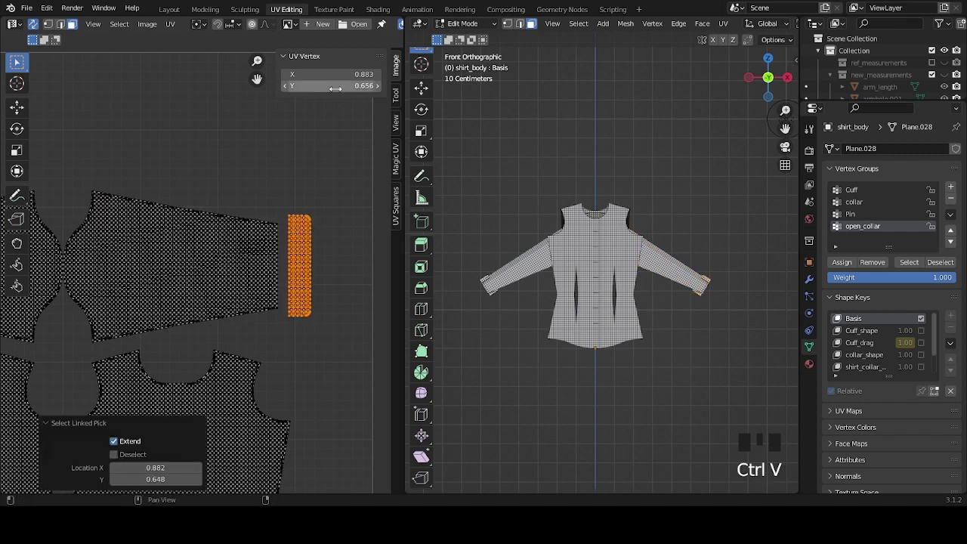
Shift the cuff island slightly closer to its sleeve along X and set its X position to 0.875.
scroll(334, 242, up, 4)
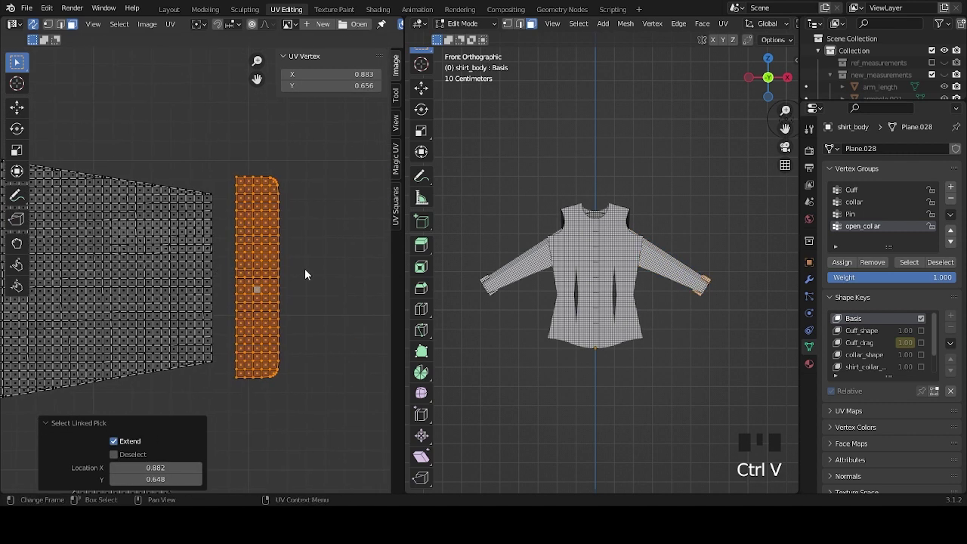
key(g)
click(257, 260)
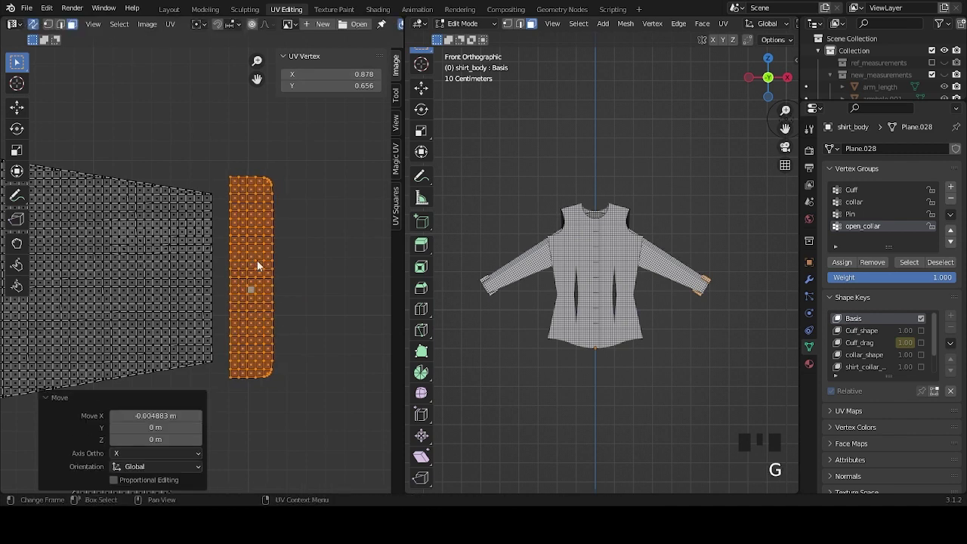
click(341, 75)
drag(317, 74, 301, 74)
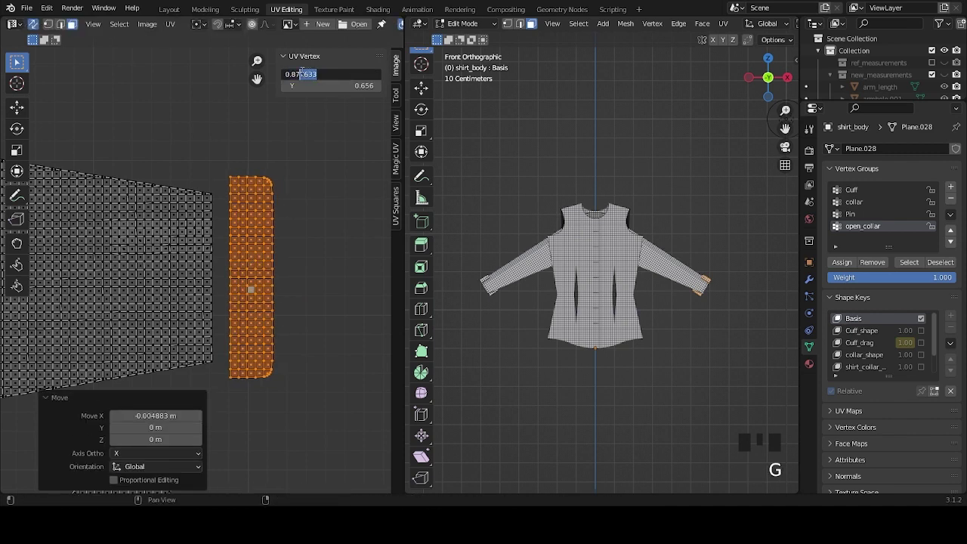
text(5)
click(348, 214)
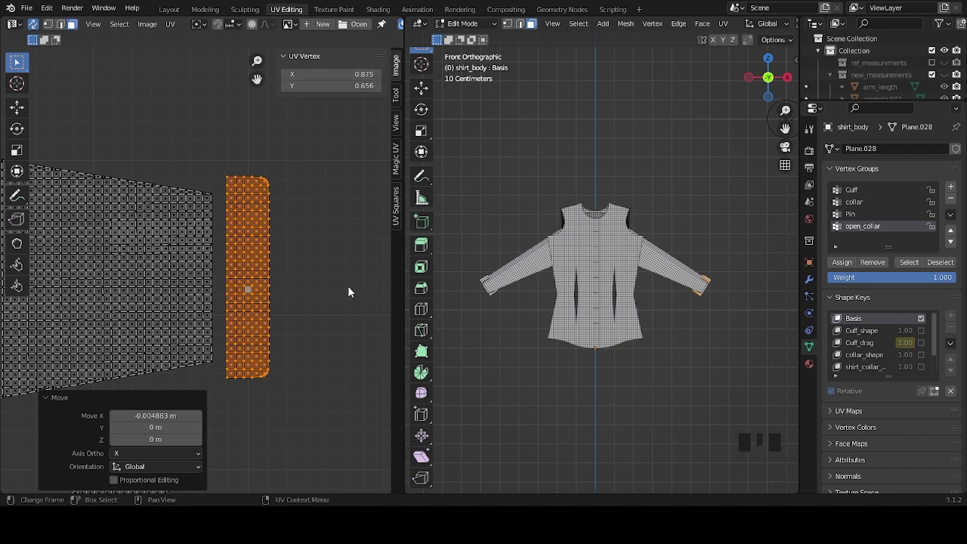
scroll(303, 254, up, 2)
click(325, 259)
scroll(282, 297, down, 6)
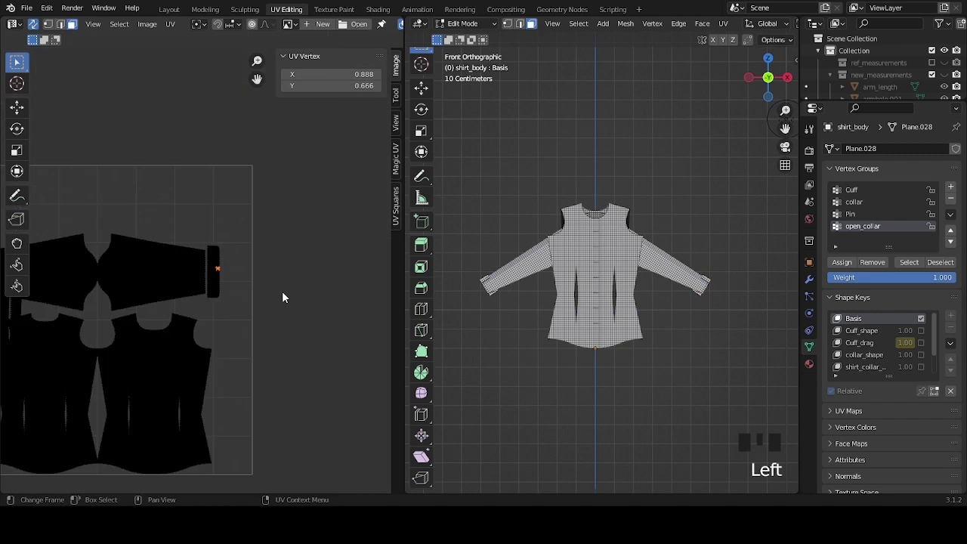
Copy the left-hand sleeve island's Y position to the cuff island still at the 2D cursor, setting its Y to 0.656.
scroll(185, 297, down, 3)
scroll(129, 321, left, 5)
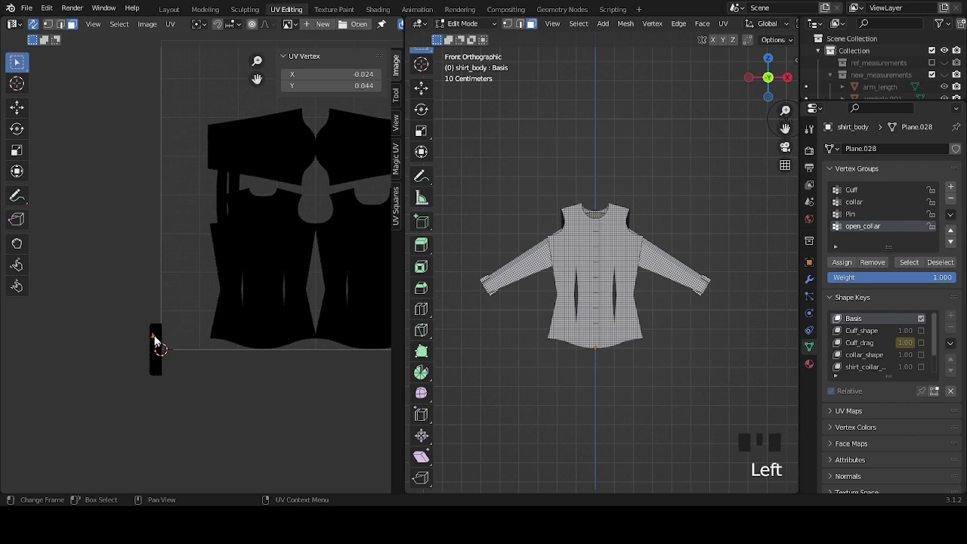
key(l)
middle_drag(220, 283, 136, 346)
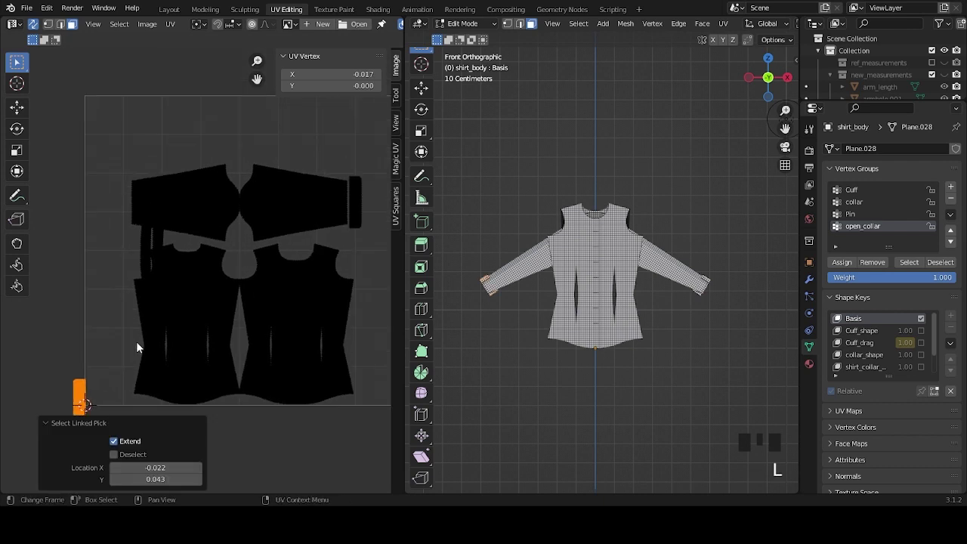
click(199, 201)
key(l)
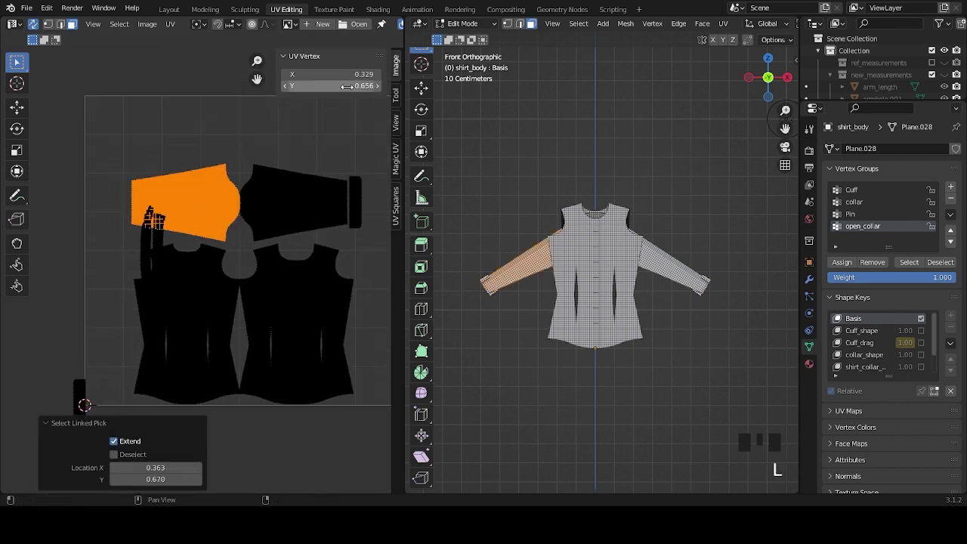
scroll(143, 320, down, 2)
scroll(143, 321, left, 1)
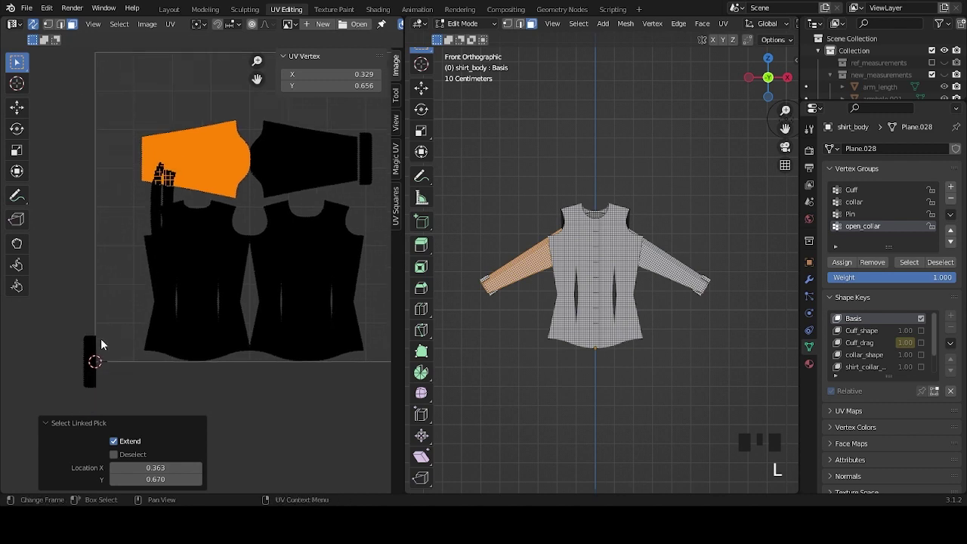
click(91, 349)
key(l)
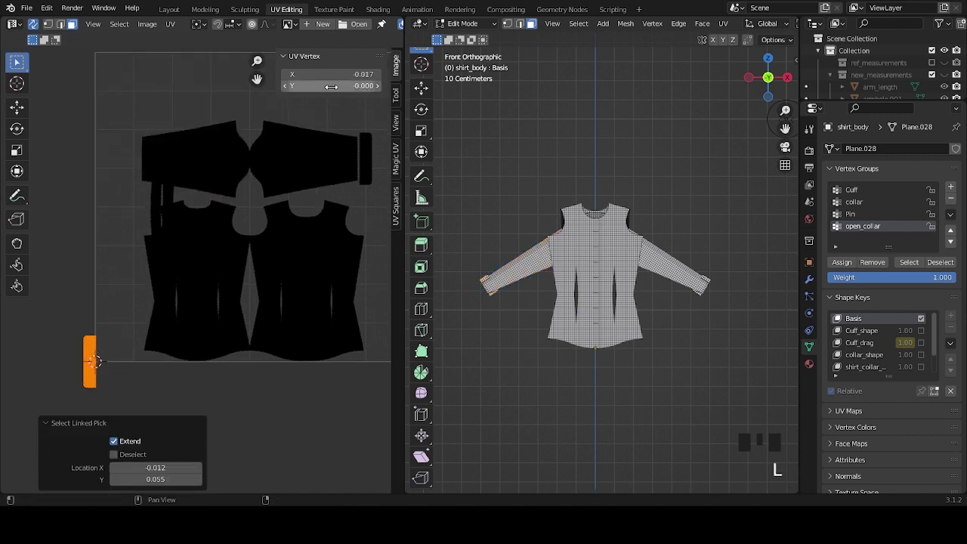
text(0.656)
scroll(202, 164, up, 2)
scroll(202, 164, right, 1)
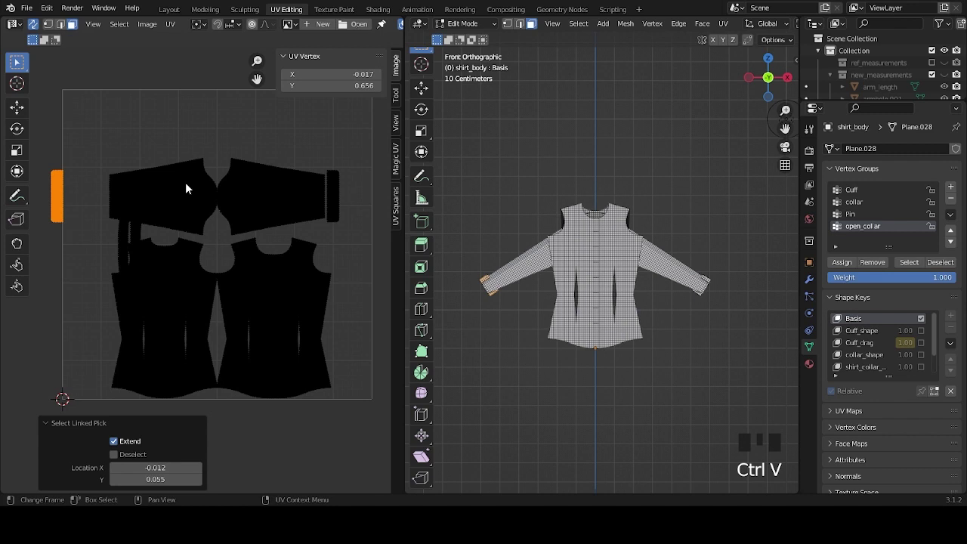
Try moving the left-hand cuff island about 0.135 along X toward its sleeve, and undo the move.
key(g)
key(x)
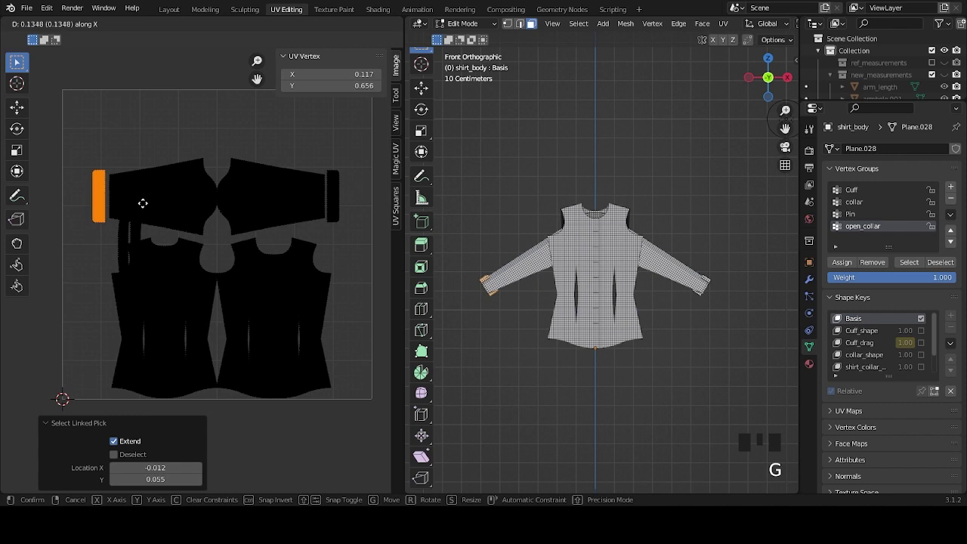
click(143, 203)
key(ctrl+z)
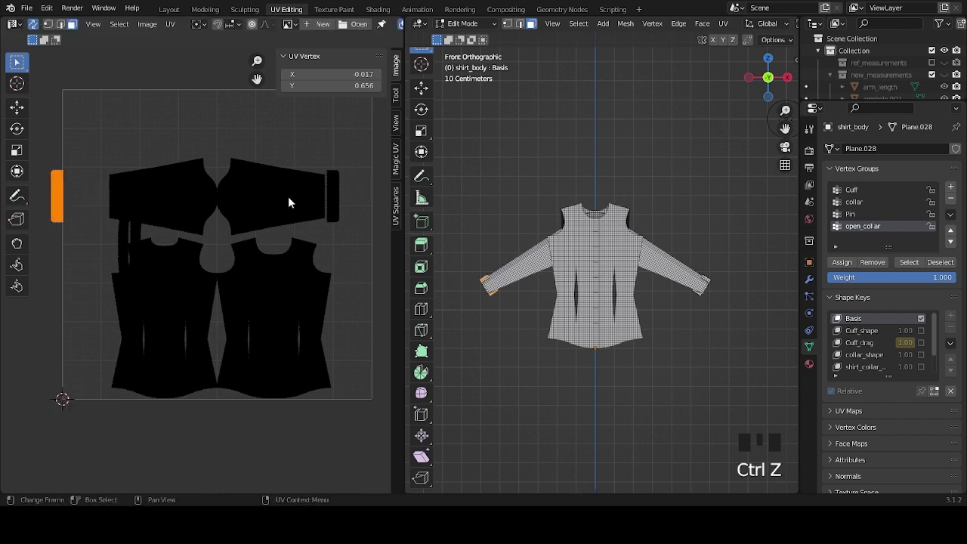
Select the cuff island beside the right-hand sleeve to check its X position.
click(335, 194)
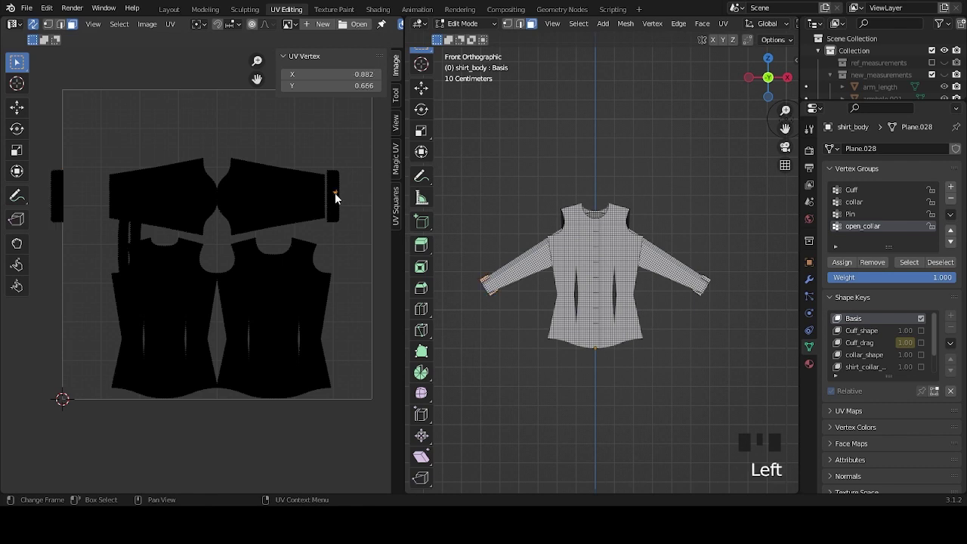
key(l)
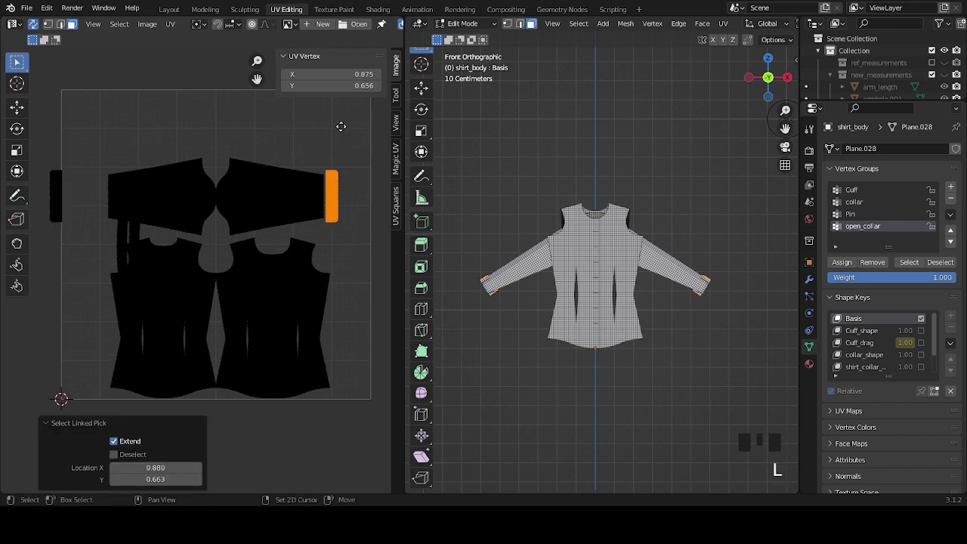
middle_drag(341, 124, 310, 177)
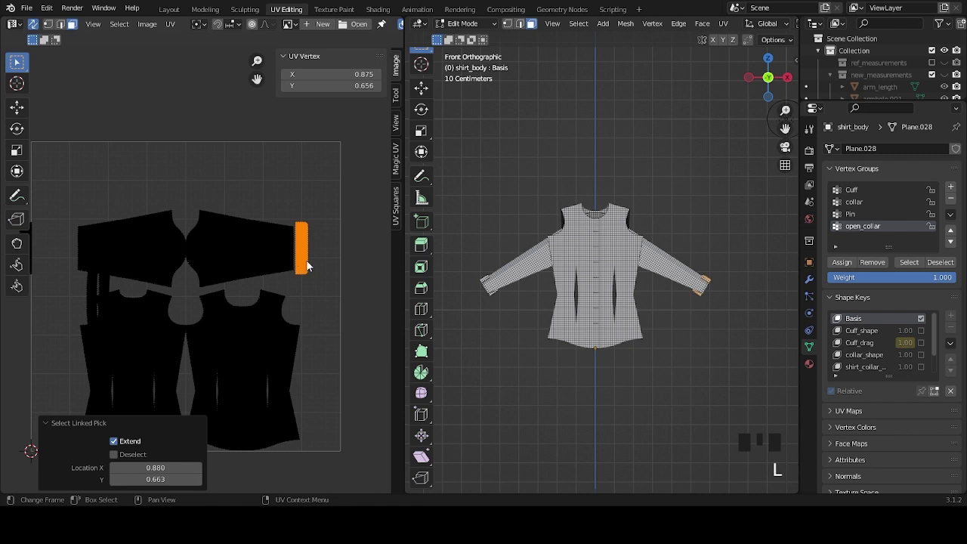
Move the cuff island outside the UV square about 0.139 along X so it sits beside the left-hand sleeve.
middle_drag(222, 299, 252, 257)
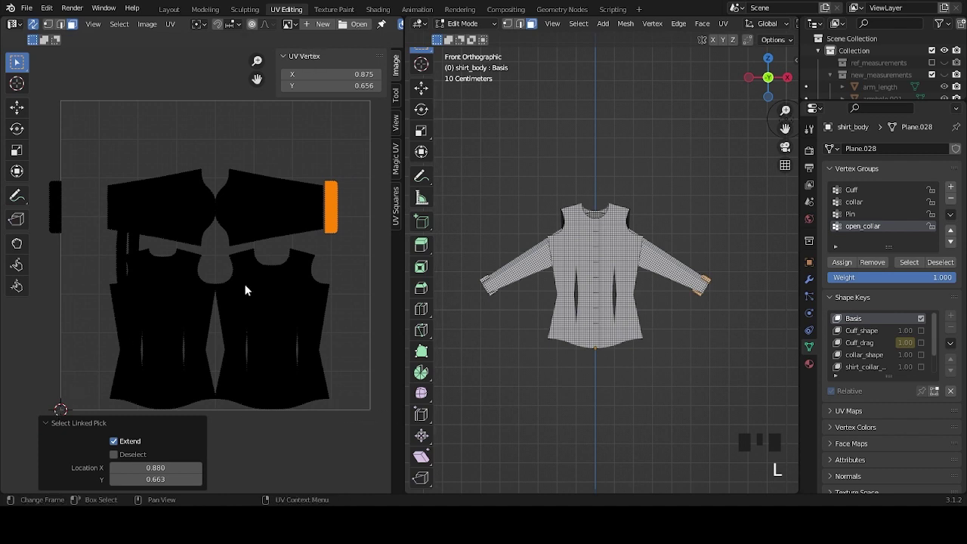
click(54, 200)
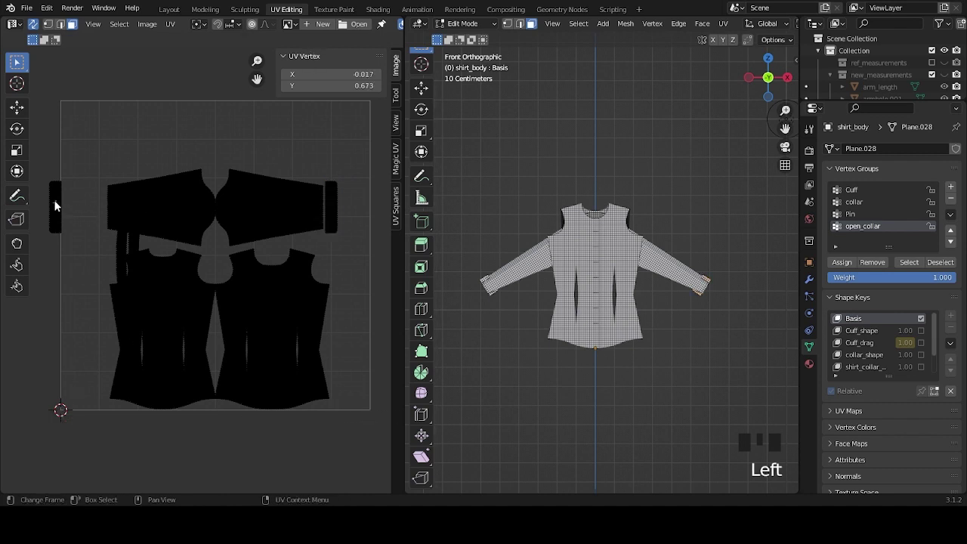
key(l)
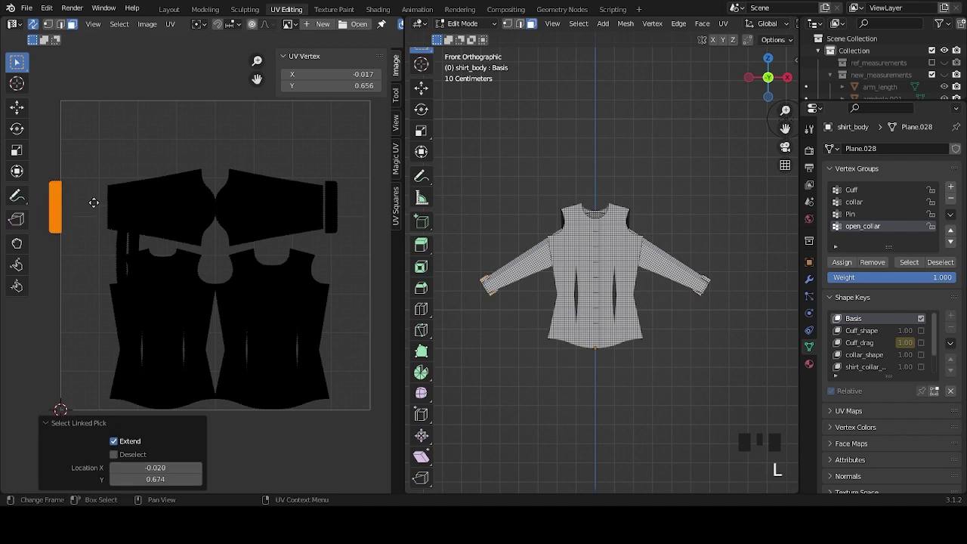
key(g)
click(137, 201)
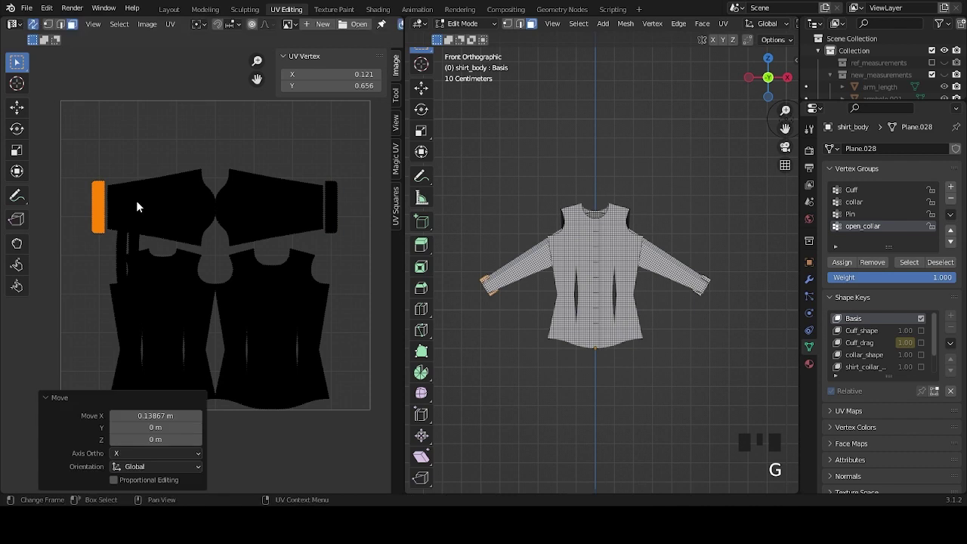
Try setting the left-hand cuff island's X position to 0.125, calculated as 1 minus 0.875, and undo the change.
click(318, 198)
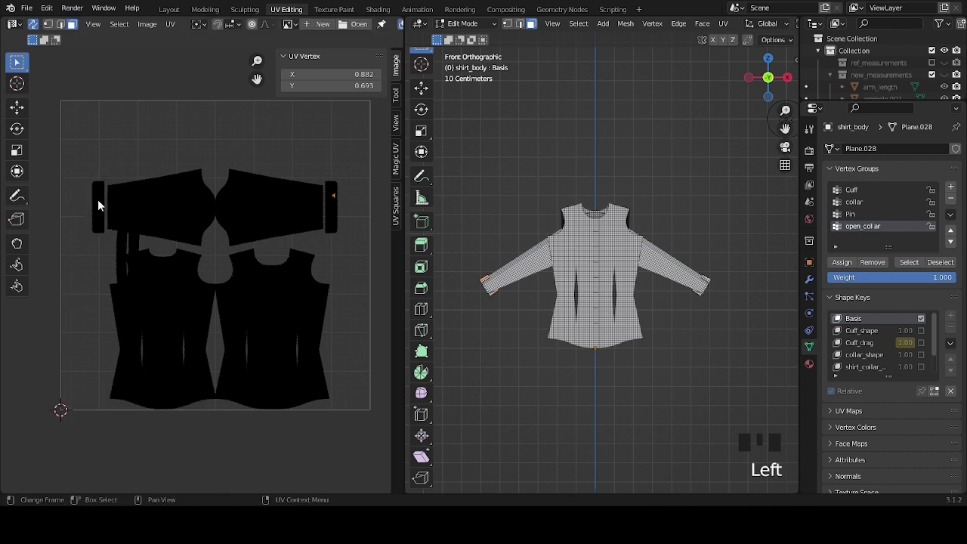
key(l)
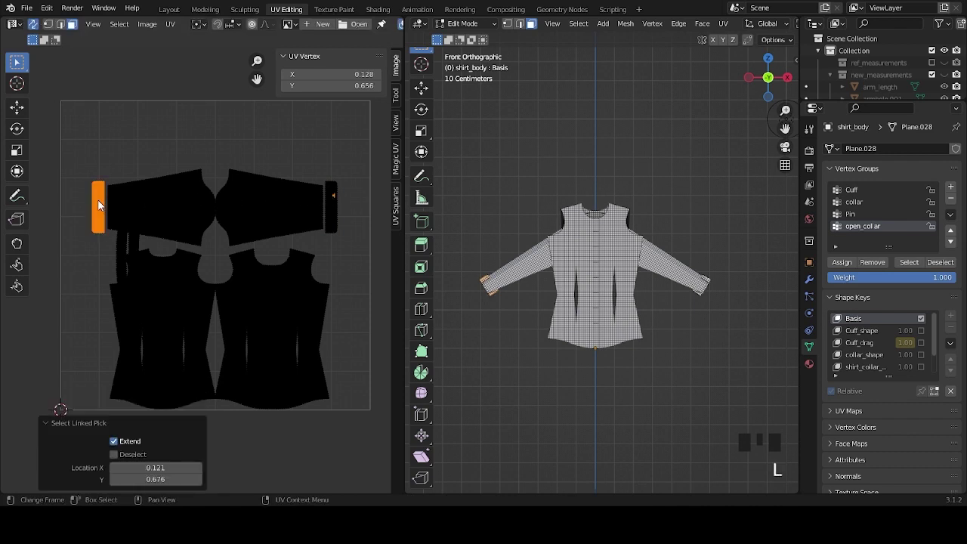
click(318, 75)
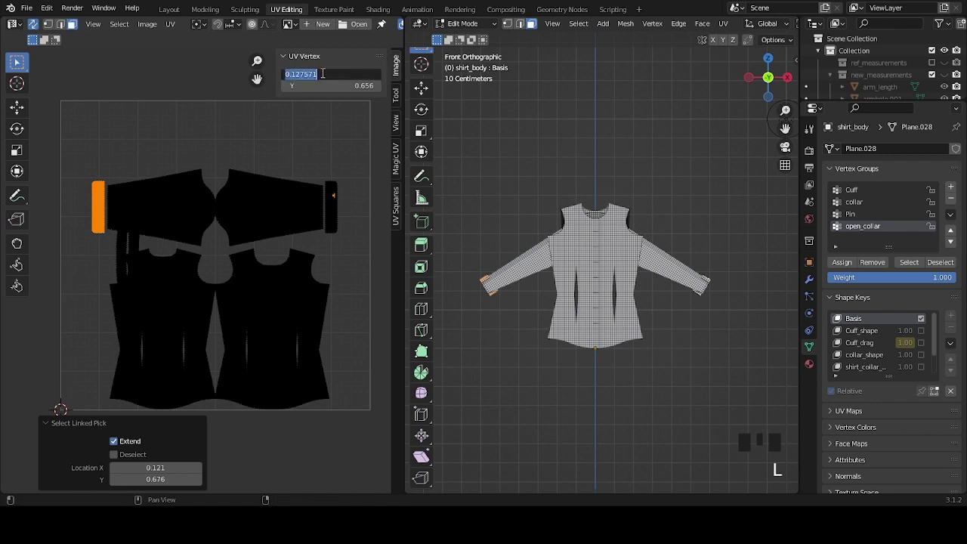
text(1-875)
key(Return)
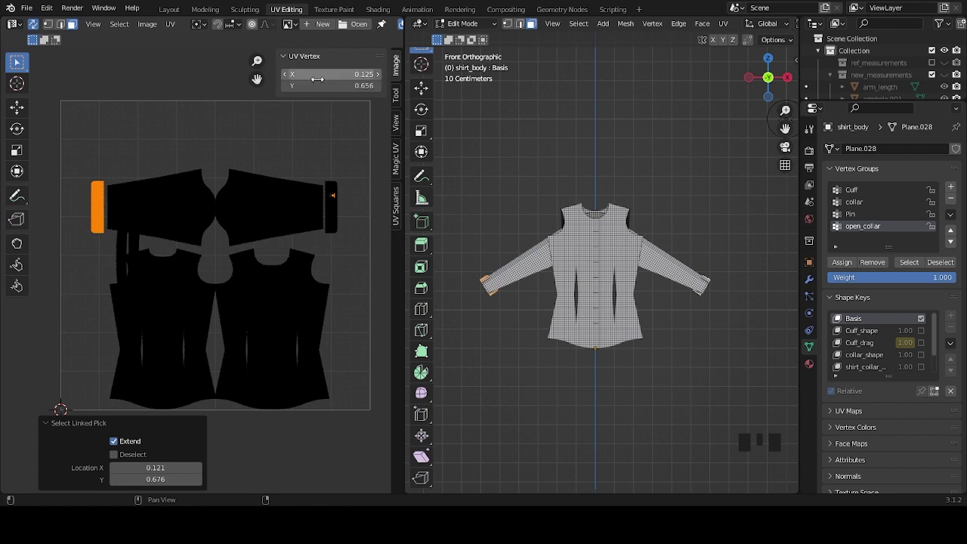
key(ctrl+z)
key(ctrl+z)
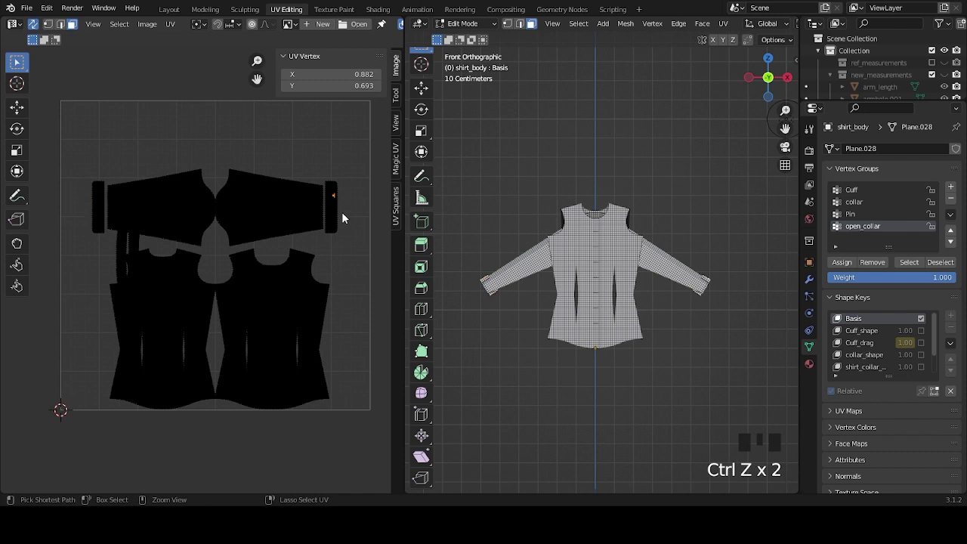
Set the X position of the left cuff's UV island to 0.125.
click(350, 206)
click(97, 212)
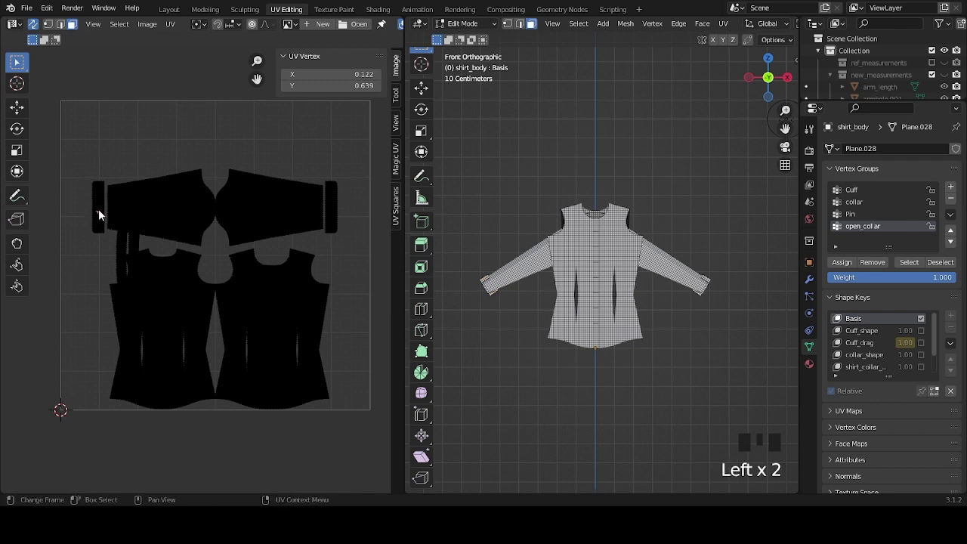
key(l)
click(322, 74)
text(1)
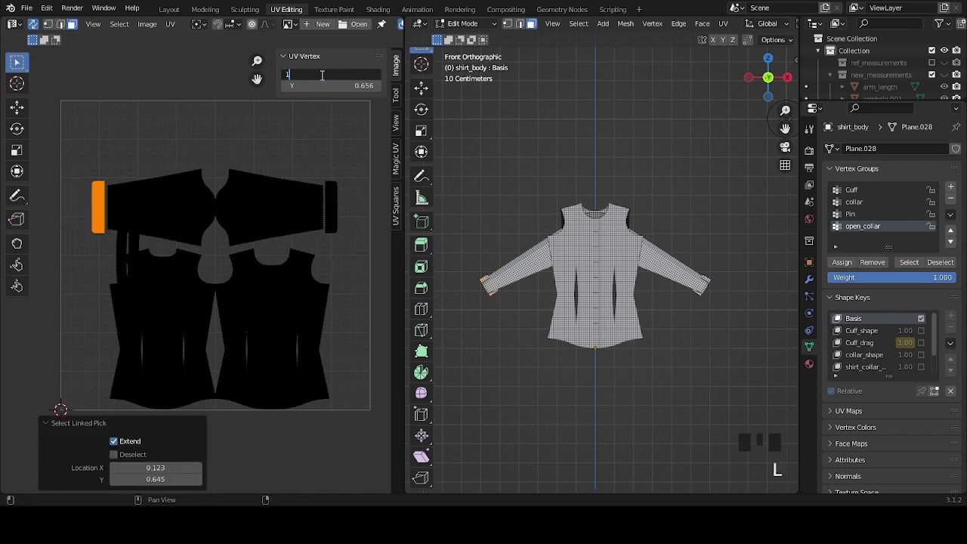
text(.875)
key(Return)
click(211, 148)
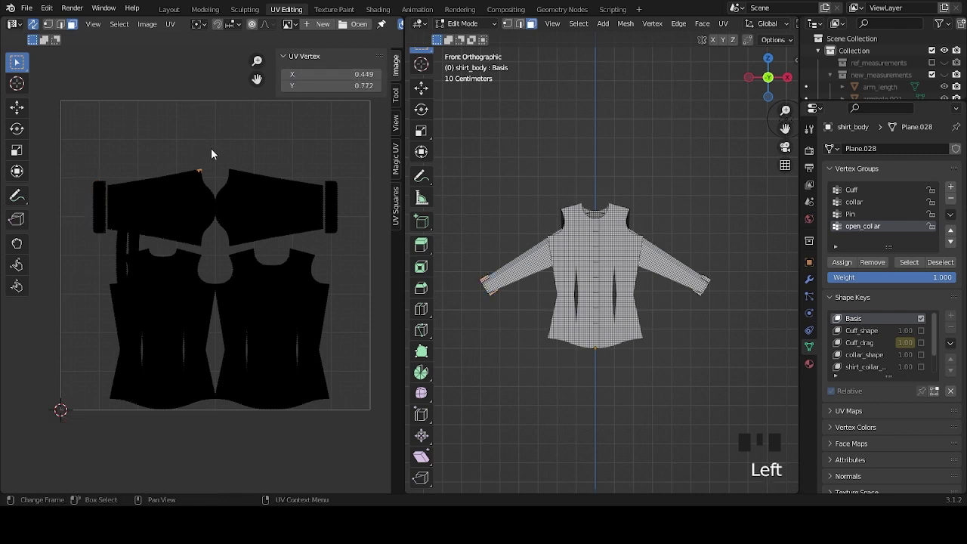
Select both cuff UV islands together to check their shared X midpoint.
scroll(206, 140, up, 4)
scroll(211, 311, down, 2)
middle_drag(211, 312, 238, 295)
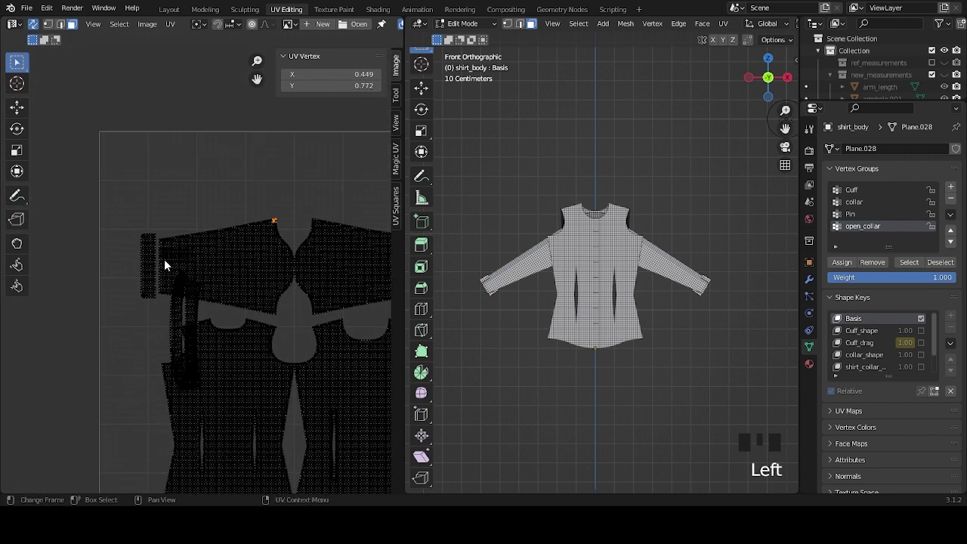
key(l)
middle_drag(269, 204, 133, 197)
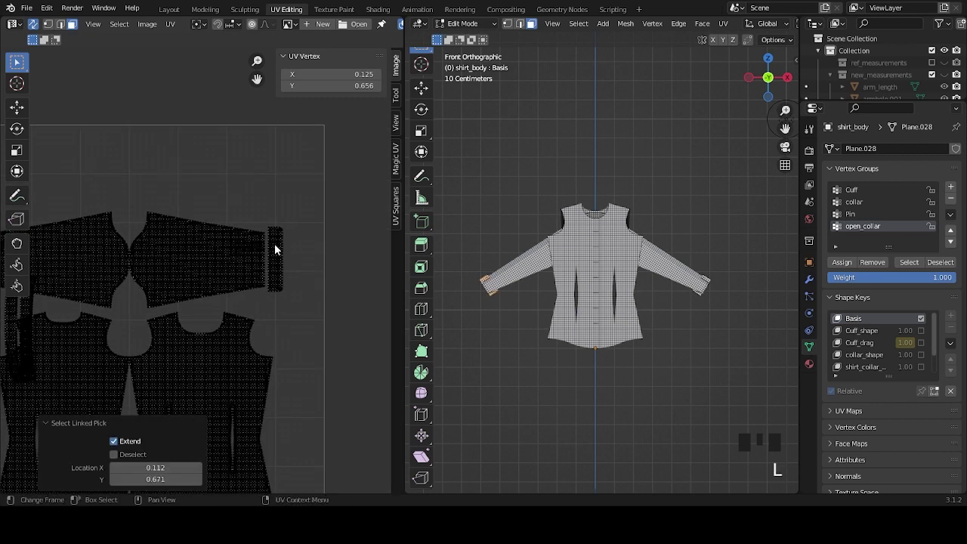
key(l)
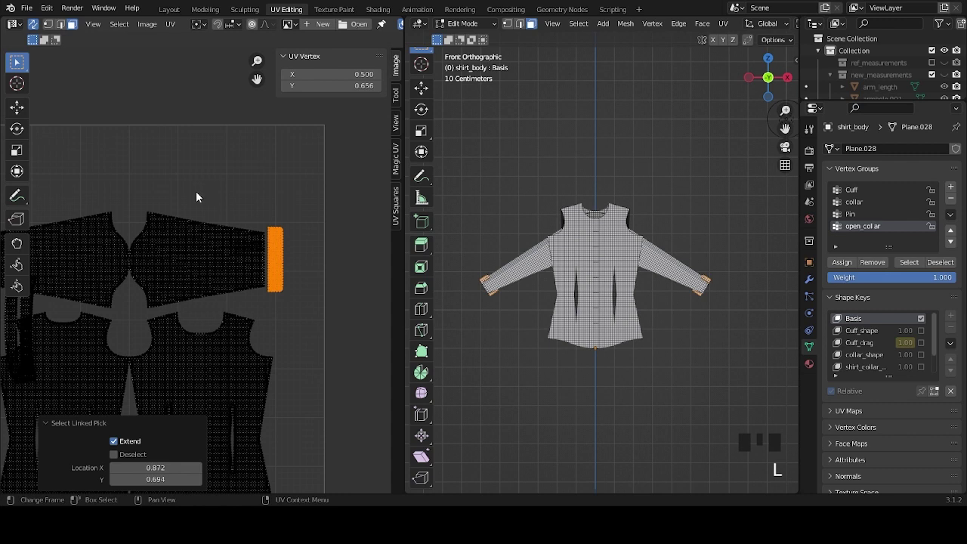
Check the right cuff island's X position on its own, and recheck the X midpoint with the left cuff added.
middle_drag(197, 197, 277, 166)
click(278, 172)
click(370, 241)
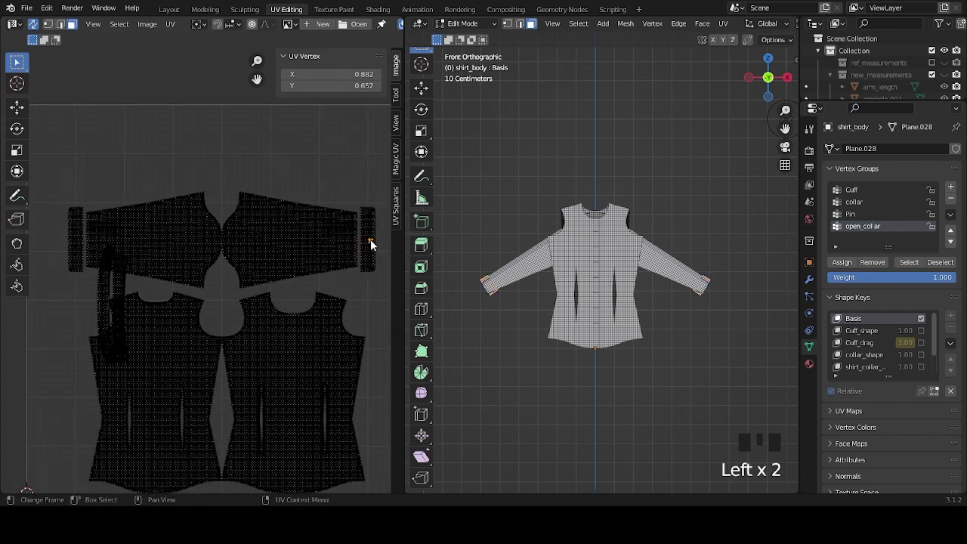
key(l)
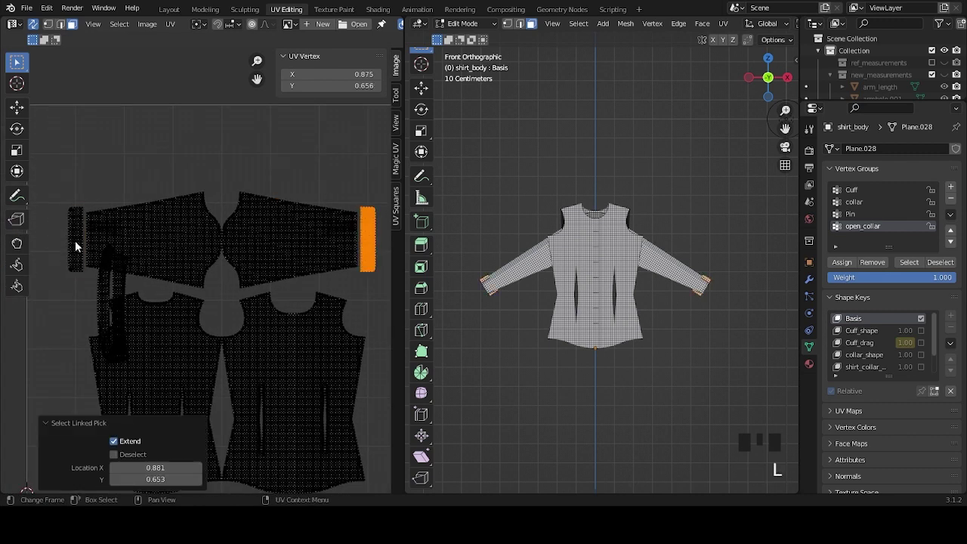
key(l)
click(333, 78)
click(321, 78)
click(290, 148)
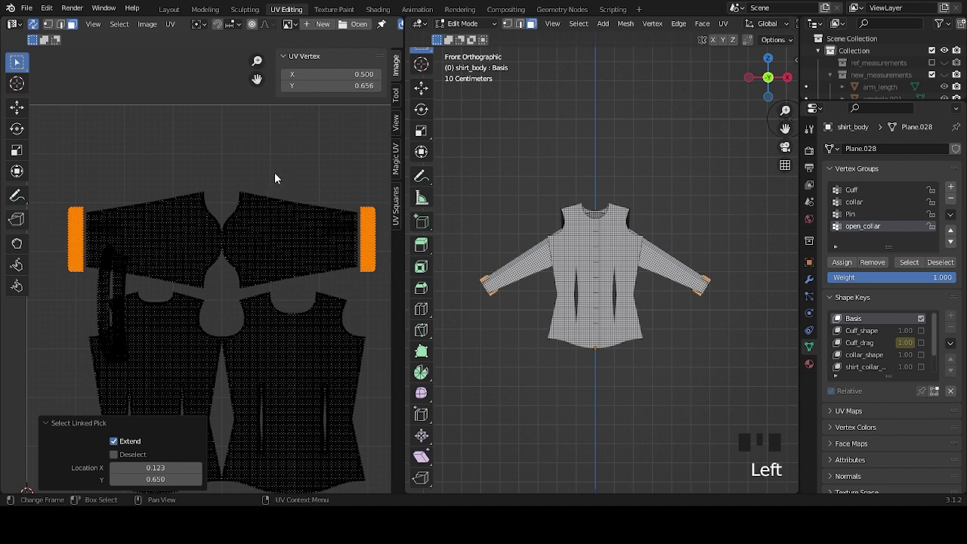
Try to snap the collar's UV island to the 2D cursor.
click(272, 194)
middle_drag(209, 281, 315, 246)
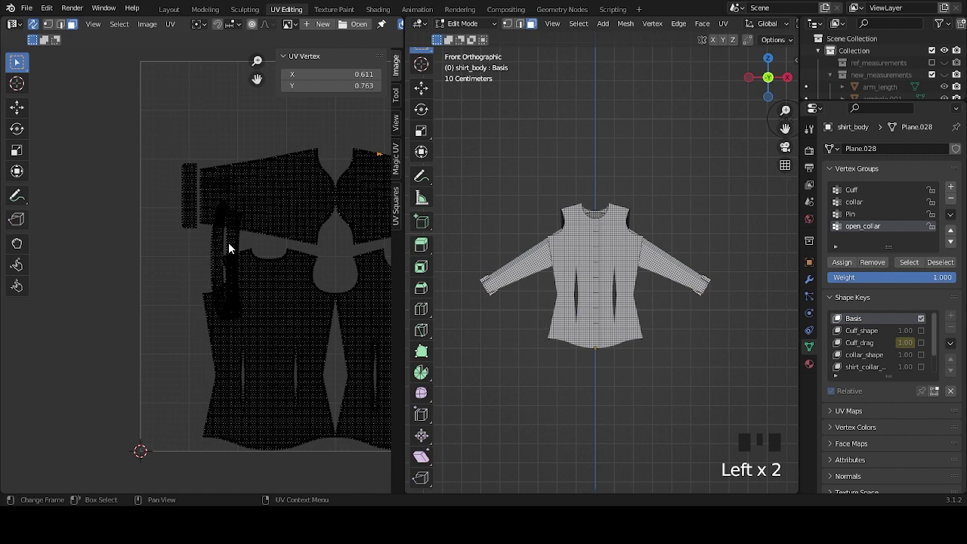
key(l)
key(shift+s)
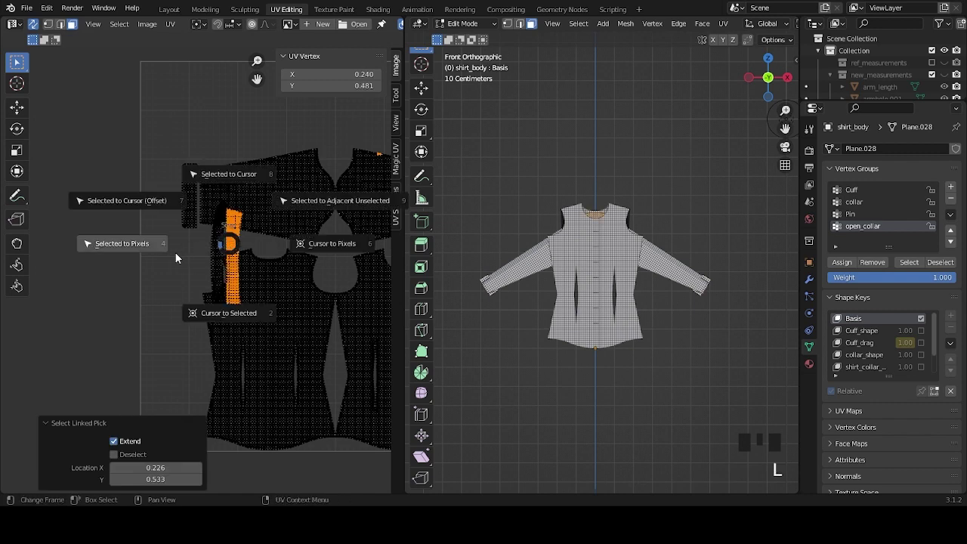
click(152, 210)
key(ctrl+z)
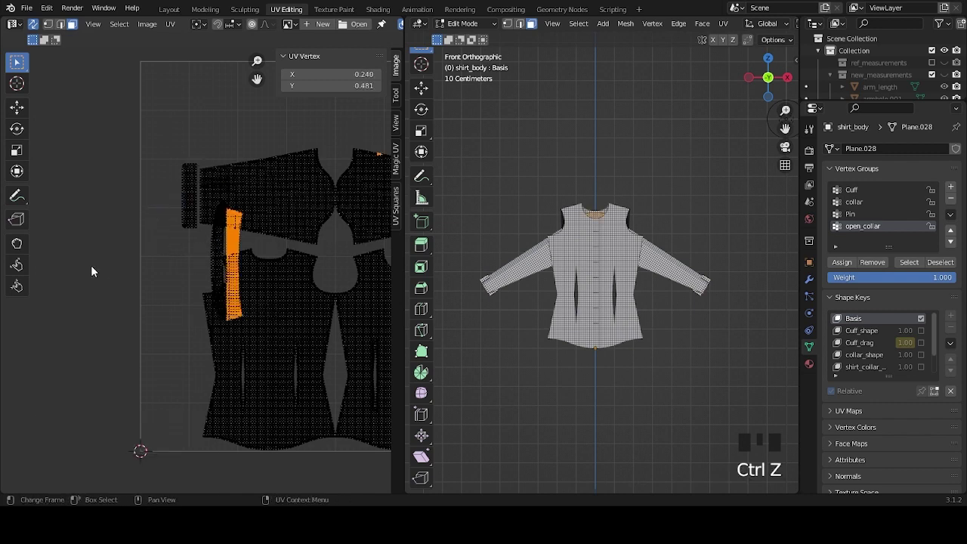
Select the whole collar UV island and snap it to the 2D cursor with offset, keeping its shape.
click(234, 238)
click(233, 239)
key(l)
key(shift+s)
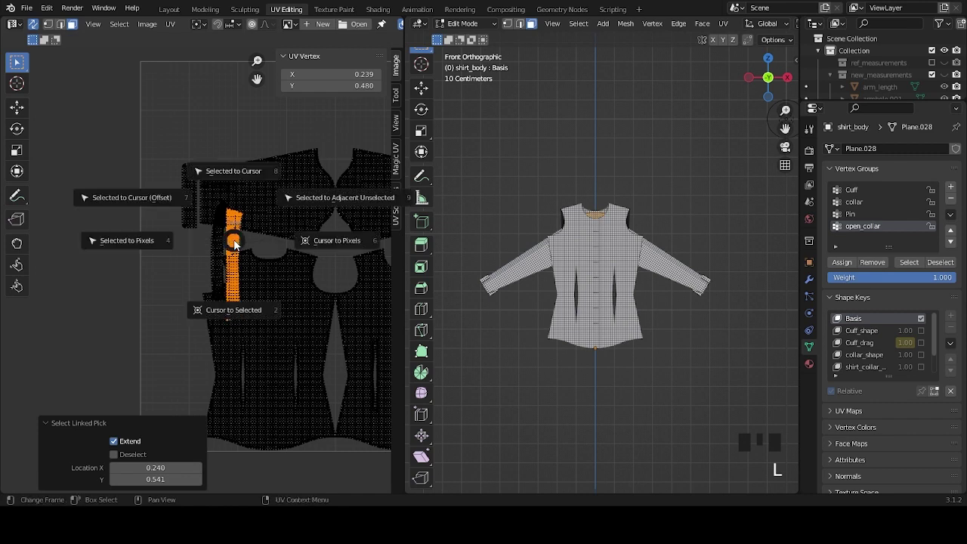
click(209, 244)
Snap the curved collar stand's UV island to the 2D cursor with offset.
click(215, 250)
key(l)
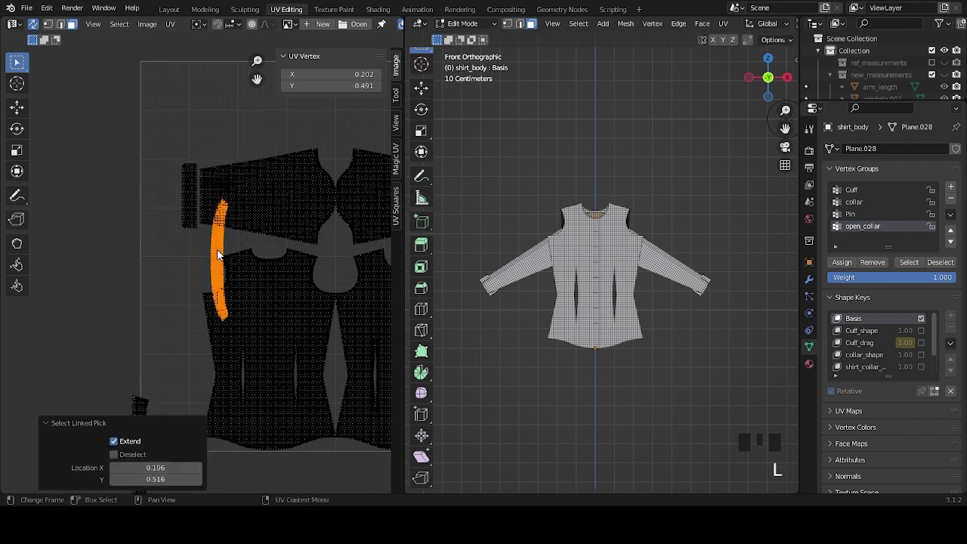
key(shift+s)
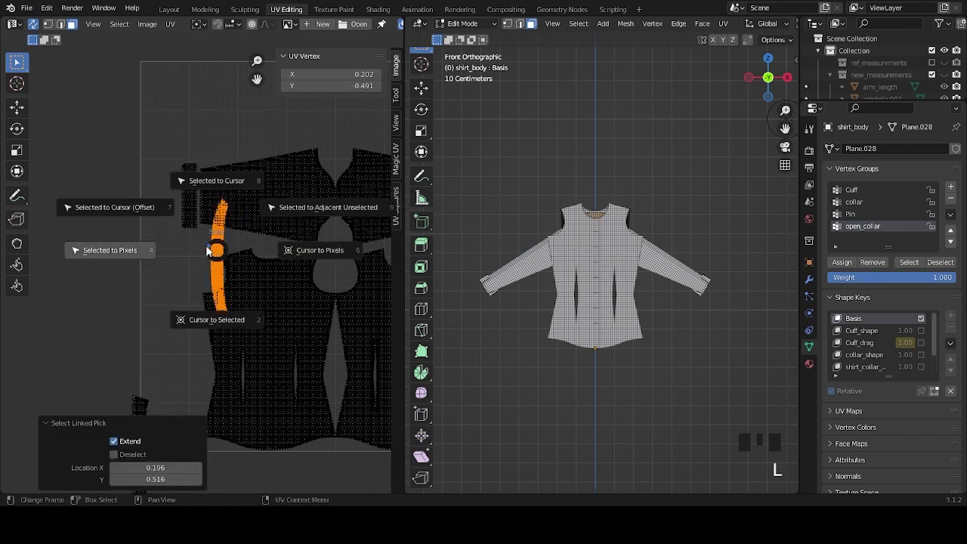
click(142, 209)
Select the collar and collar stand UV islands together and set their X position to 0.5.
scroll(159, 317, up, 2)
middle_drag(158, 316, 186, 157)
scroll(188, 219, up, 3)
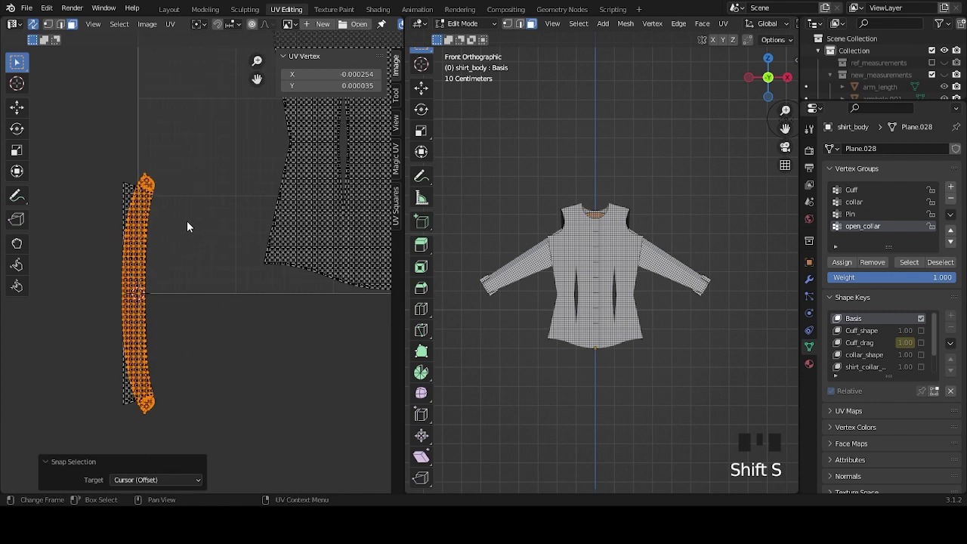
key(l)
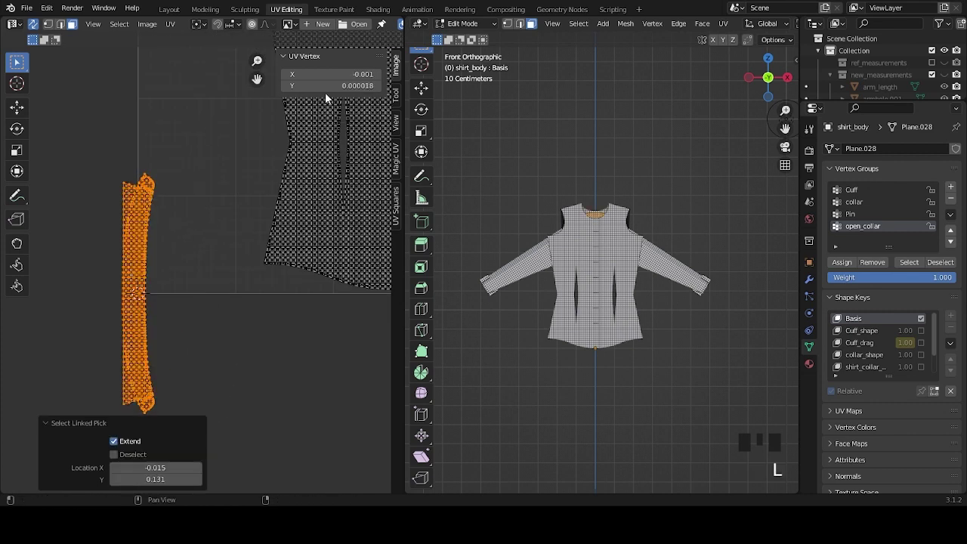
click(330, 74)
key(BackSpace)
text(0.5)
click(322, 313)
scroll(302, 318, down, 4)
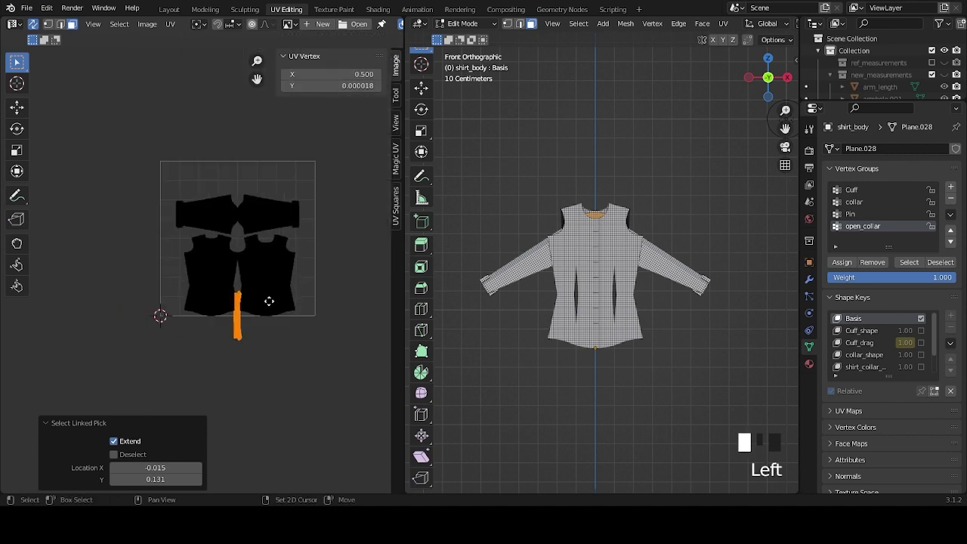
Move both collar UV islands up along Y by about 0.953, above the sleeves.
key(g)
key(y)
click(262, 182)
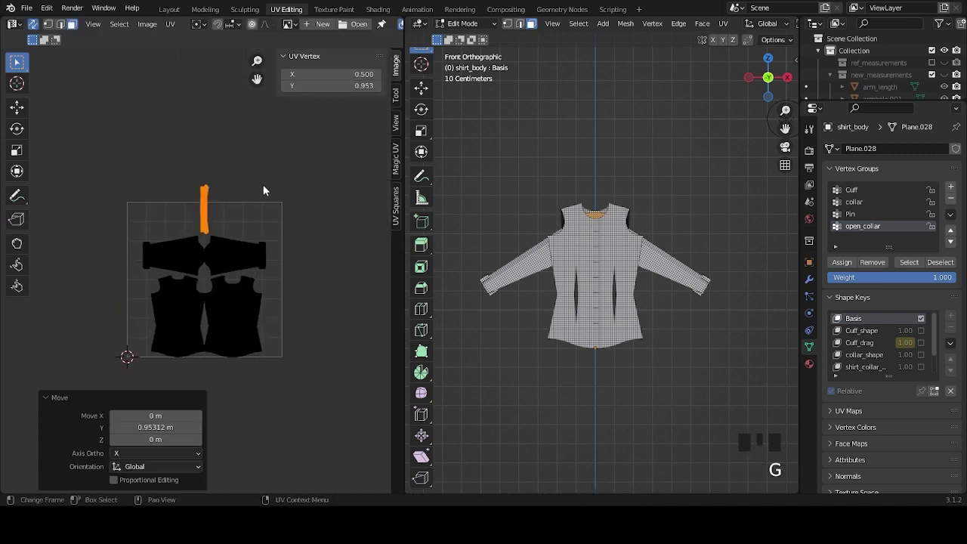
Rotate the two collar UV islands by -90 degrees so they lie horizontally.
scroll(260, 186, up, 6)
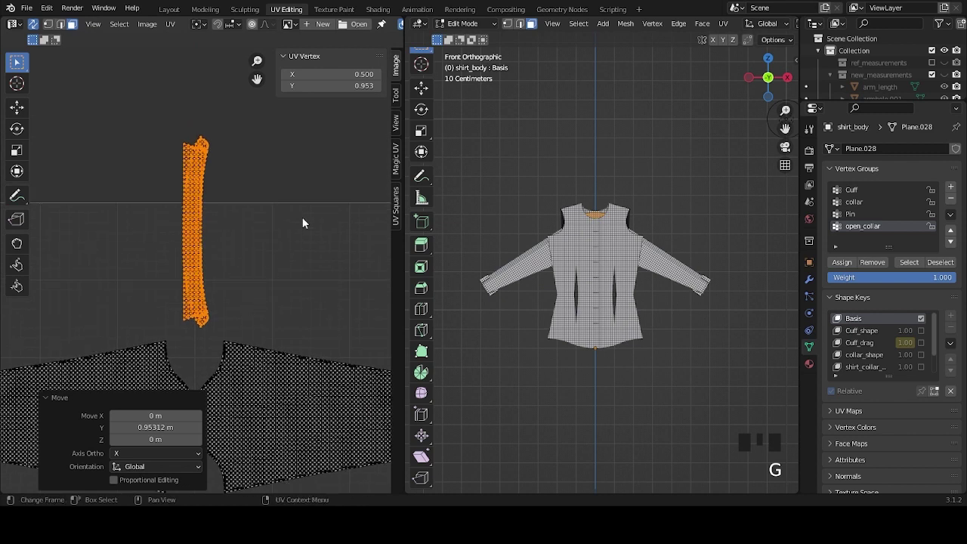
key(r)
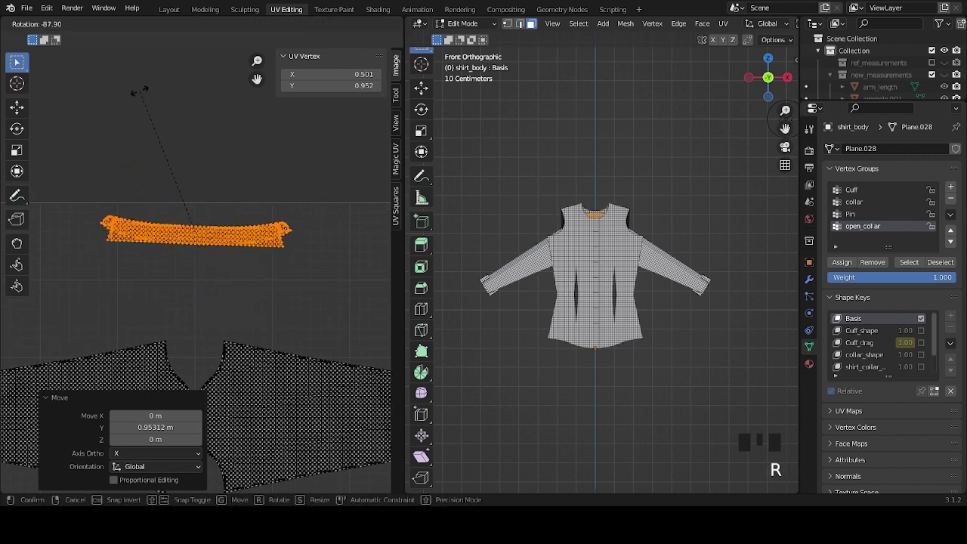
text(-90)
key(Return)
scroll(222, 236, up, 4)
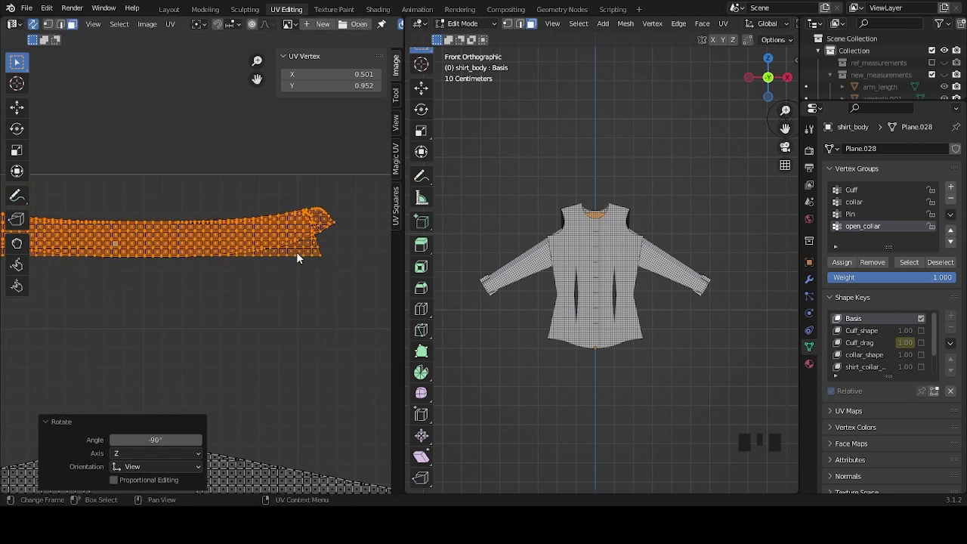
Move the collar stand island down along Y by about 0.048 to separate it from the collar.
click(325, 215)
key(l)
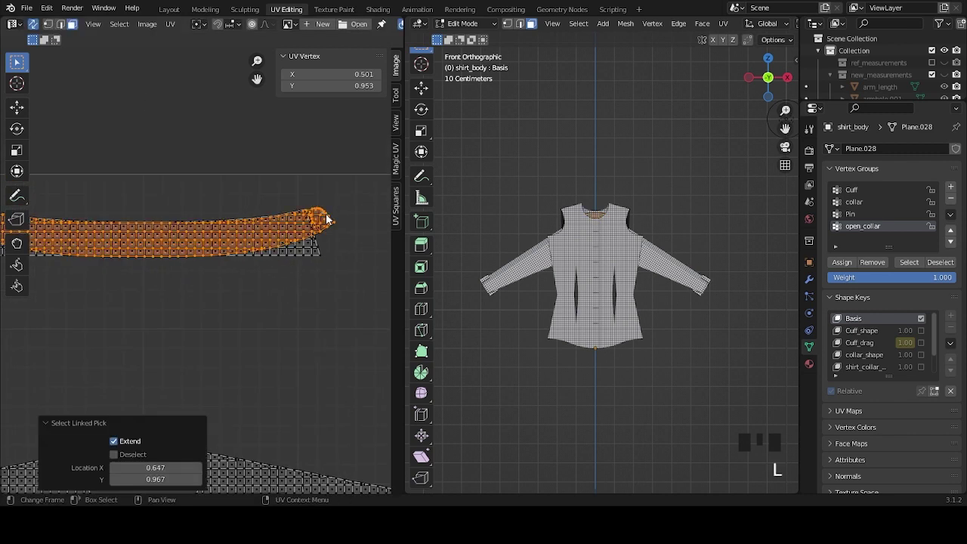
key(g)
click(337, 275)
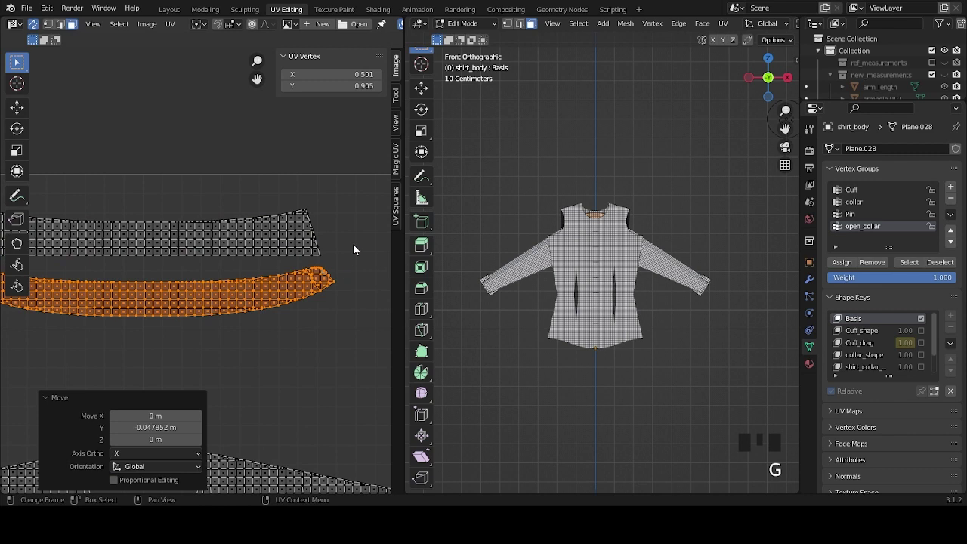
click(278, 325)
scroll(276, 285, up, 5)
scroll(276, 286, down, 3)
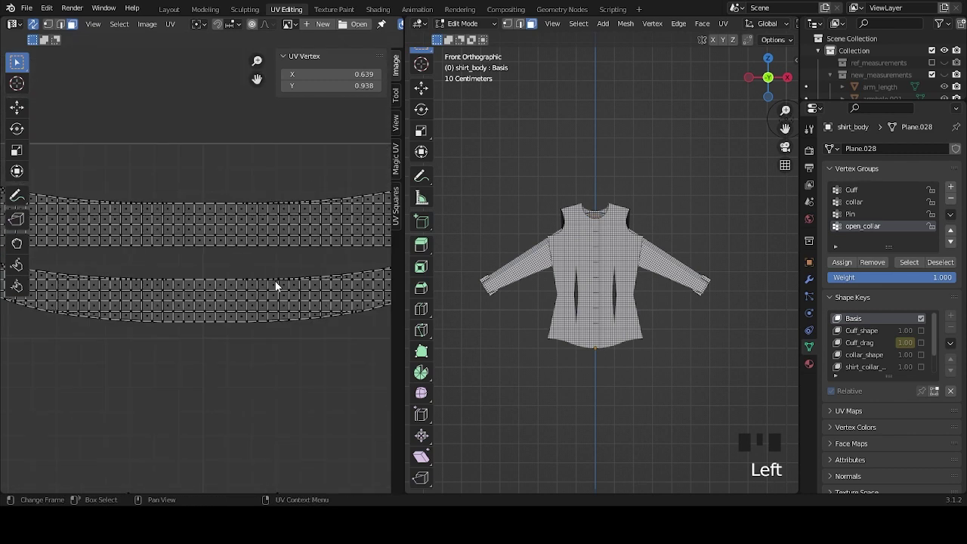
Rotate the collar UV island by about 180 degrees so its curved edge faces the collar stand.
scroll(275, 285, down, 3)
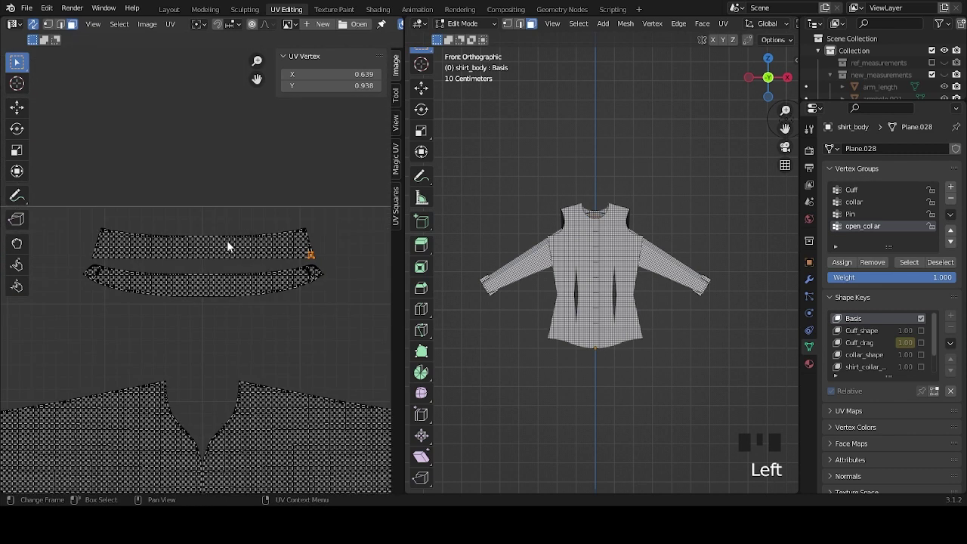
key(l)
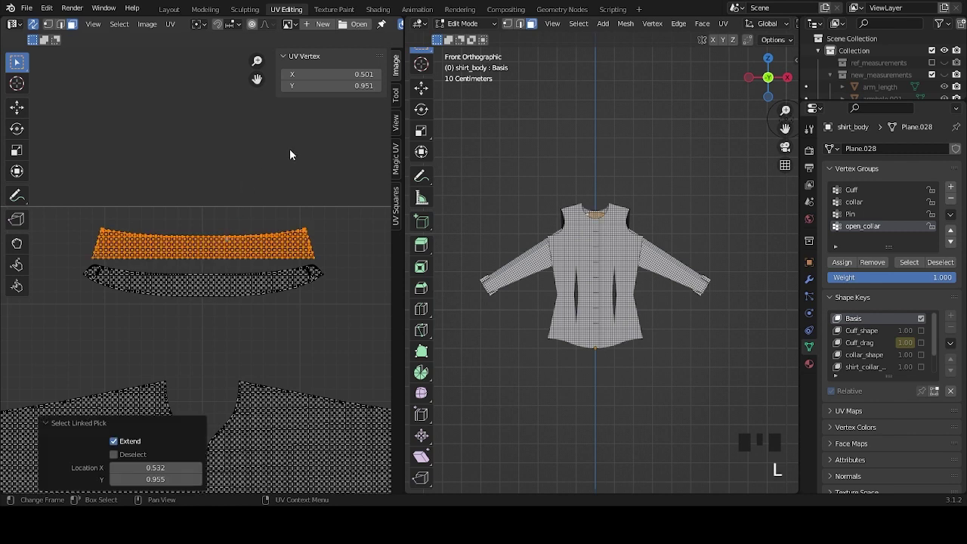
key(r)
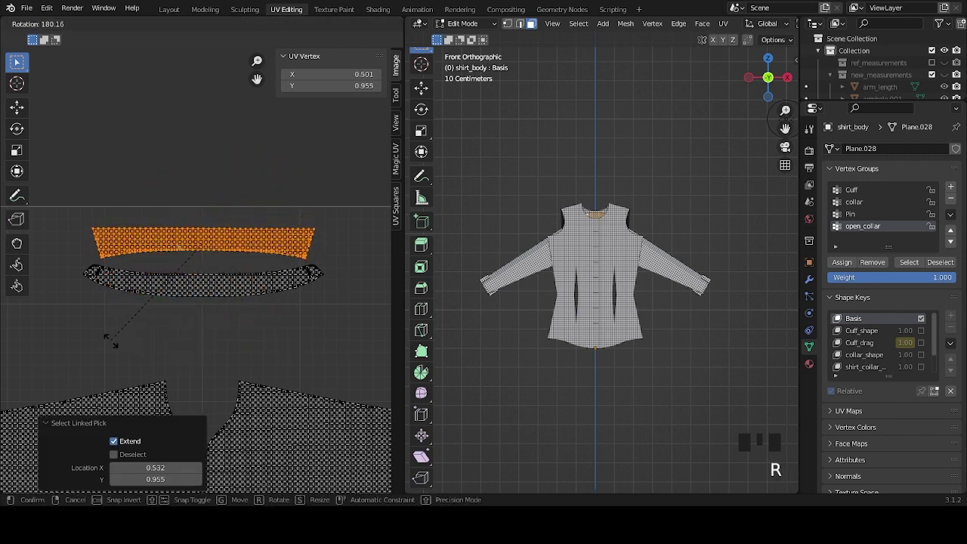
click(156, 300)
Move the collar stand island up along Y by about 0.005, closer to the collar.
click(203, 293)
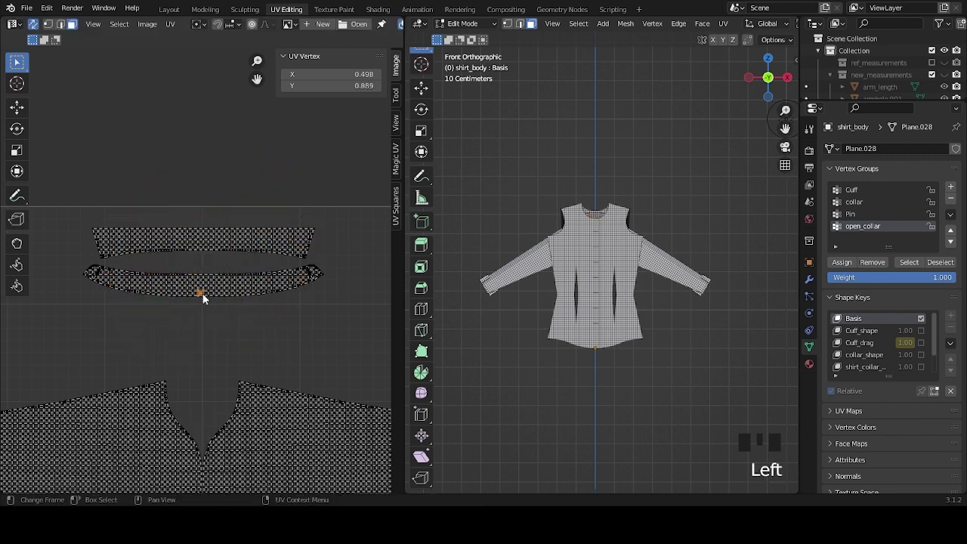
key(l)
key(g)
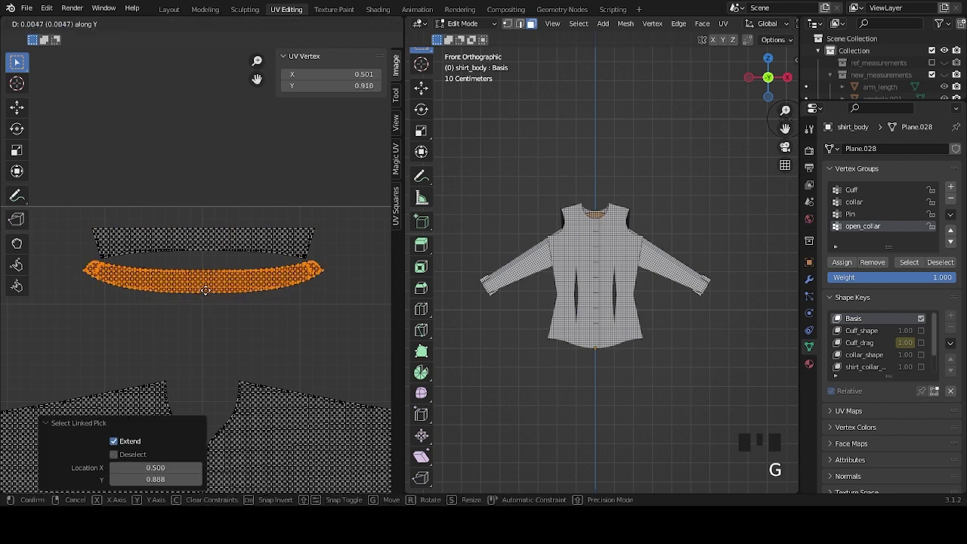
click(205, 290)
Select both collar islands and move them up along Y by about 0.024, to the upper edge of the UV square.
click(262, 254)
key(l)
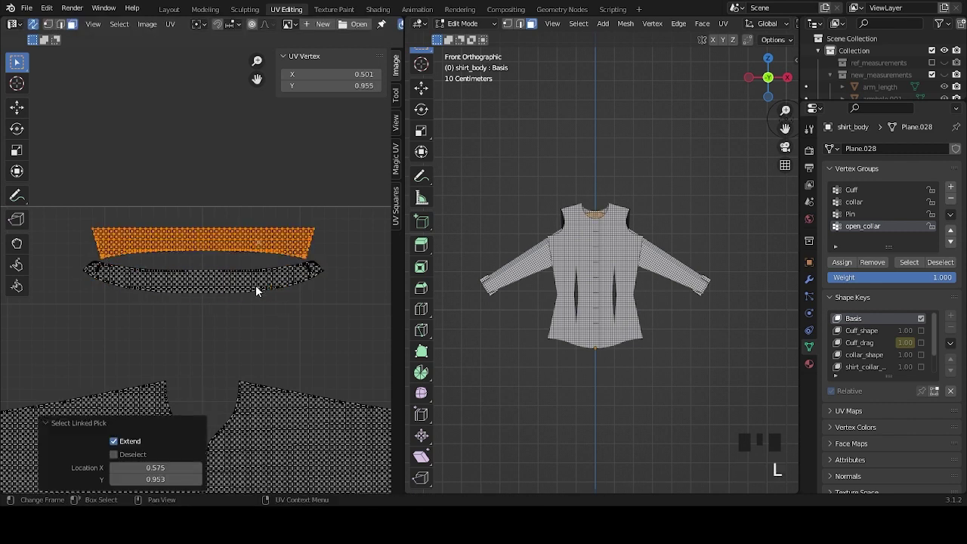
key(l)
key(g)
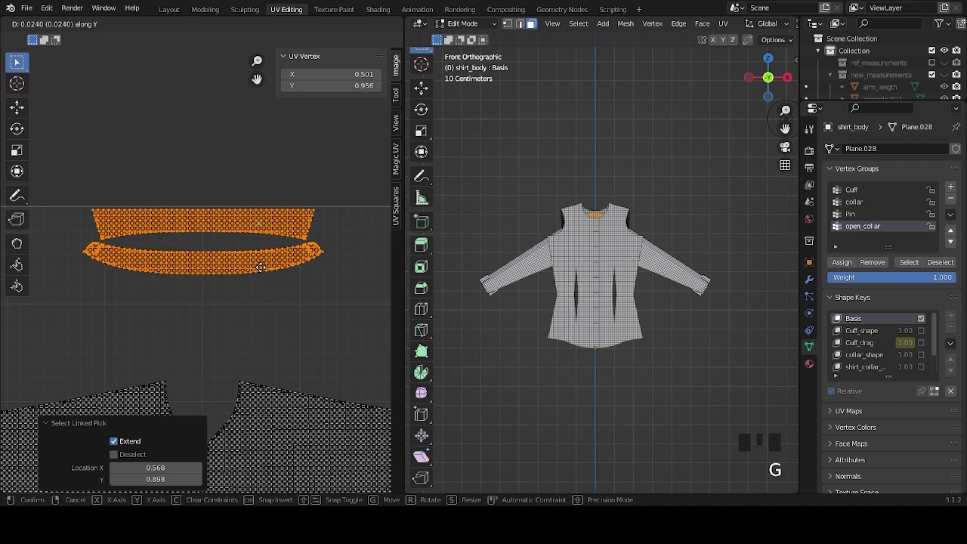
click(260, 266)
click(292, 159)
Select single faces along the back panel's UV island to check where they lie on the shirt's back in the viewport.
scroll(300, 320, down, 3)
scroll(300, 294, up, 2)
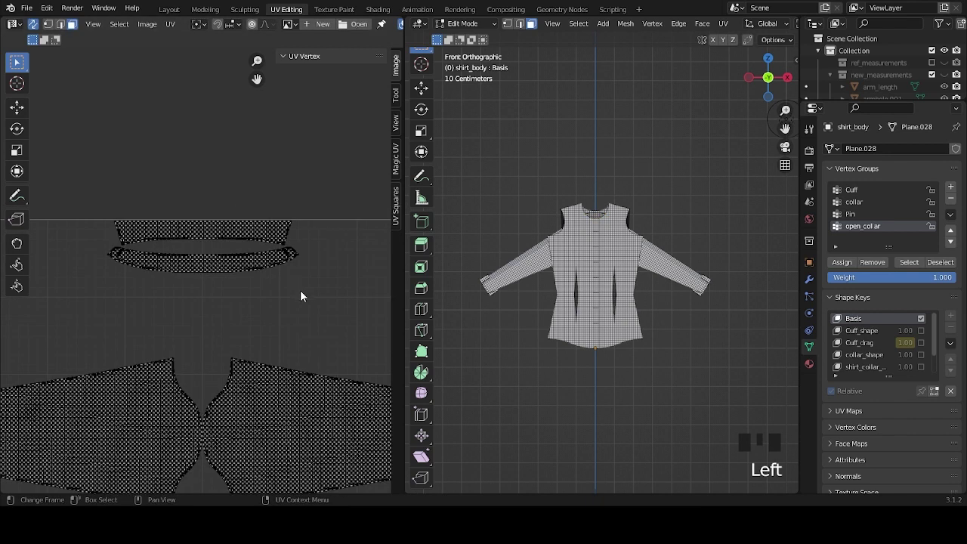
scroll(300, 322, down, 2)
scroll(272, 346, down, 5)
click(108, 387)
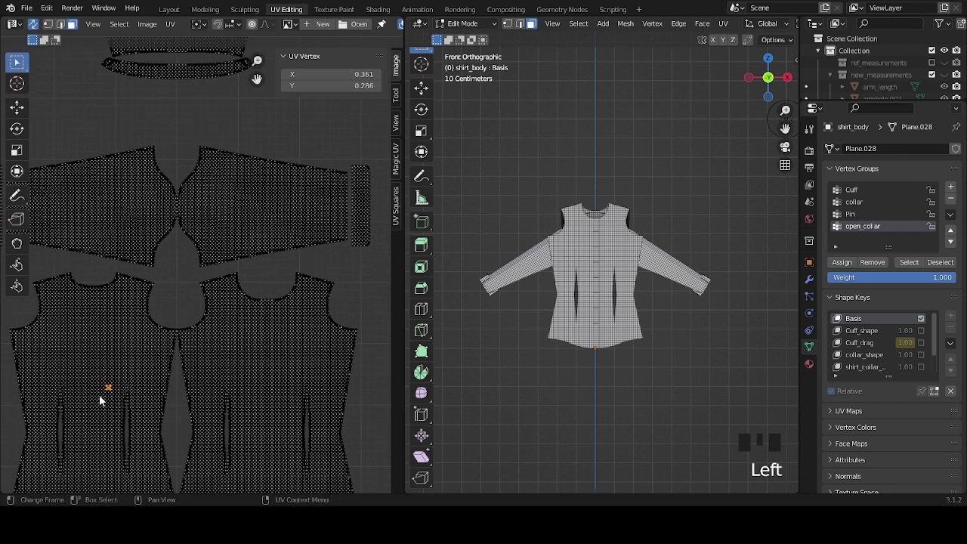
middle_drag(642, 291, 619, 313)
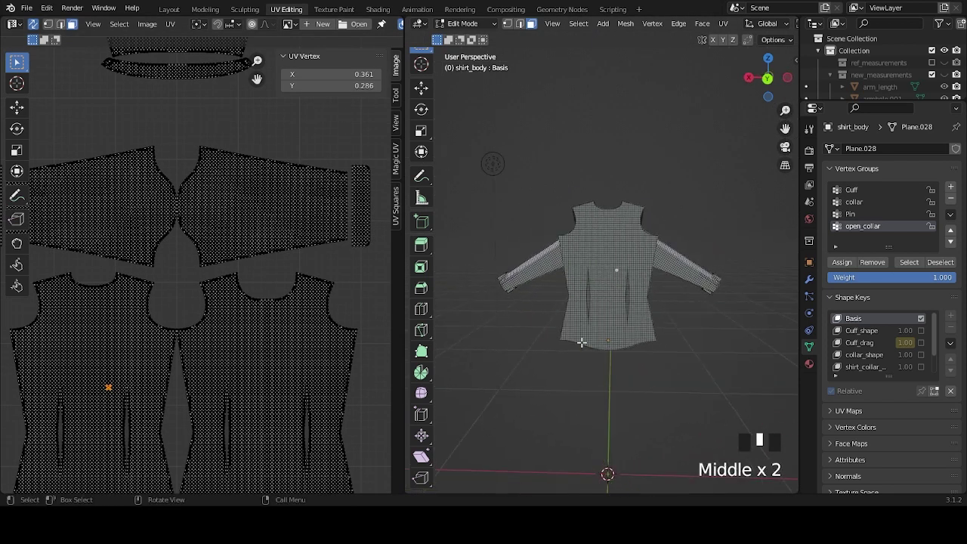
scroll(254, 356, up, 6)
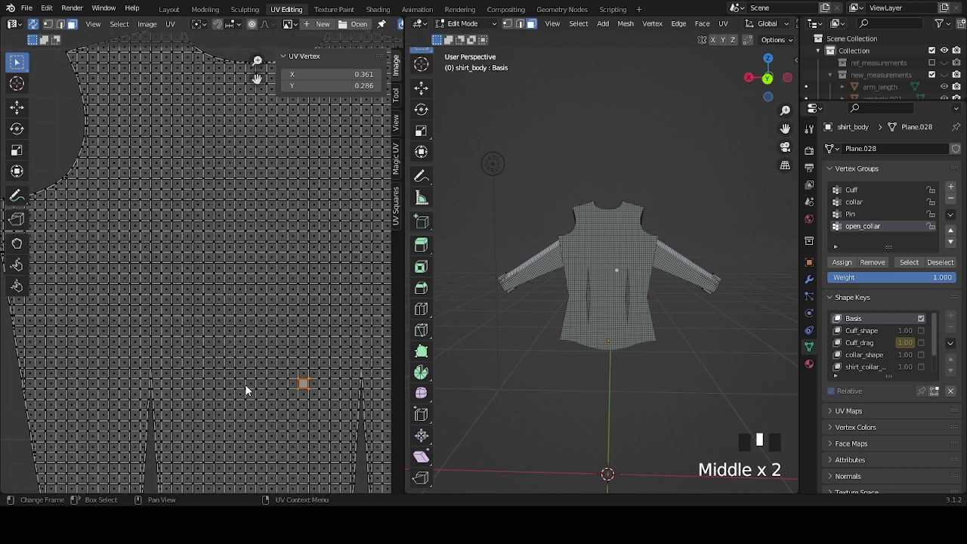
click(255, 382)
click(259, 381)
click(274, 383)
click(279, 385)
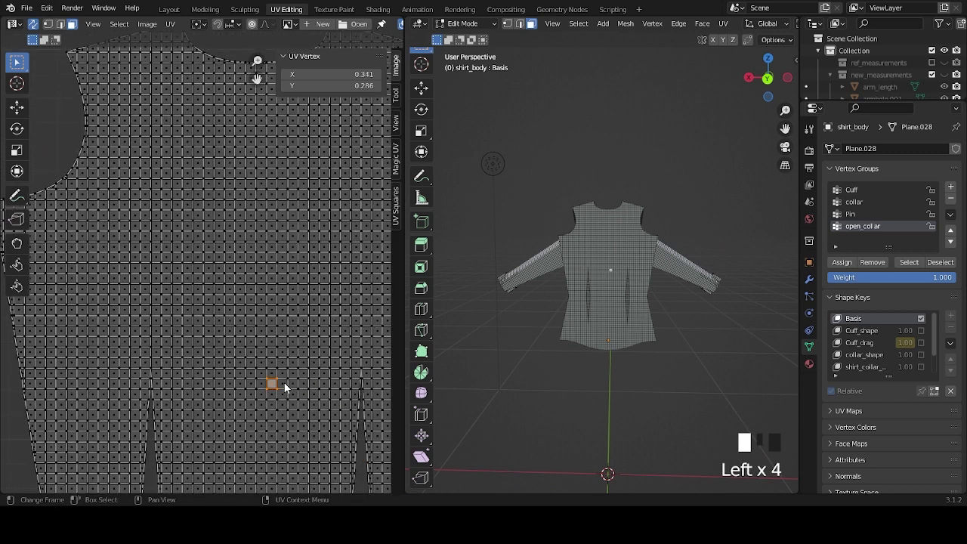
click(295, 384)
click(306, 384)
click(316, 383)
scroll(582, 315, down, 6)
middle_drag(582, 315, 630, 285)
scroll(232, 321, down, 6)
scroll(230, 318, up, 6)
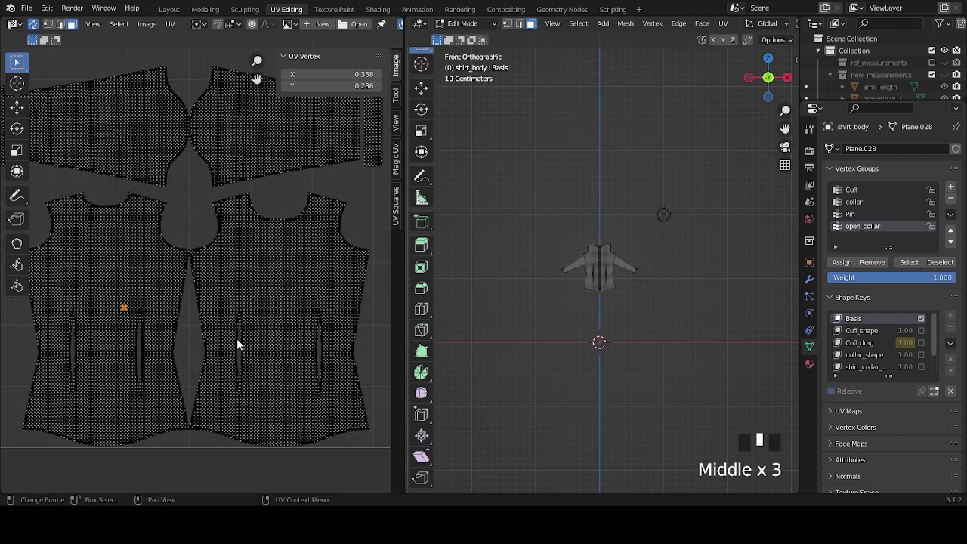
Select single faces across the front panel's UV island to check where they lie on the shirt front.
click(149, 405)
scroll(601, 272, up, 9)
click(157, 404)
click(168, 405)
click(234, 403)
click(259, 401)
click(258, 403)
scroll(266, 261, down, 3)
scroll(267, 261, down, 2)
scroll(332, 278, up, 8)
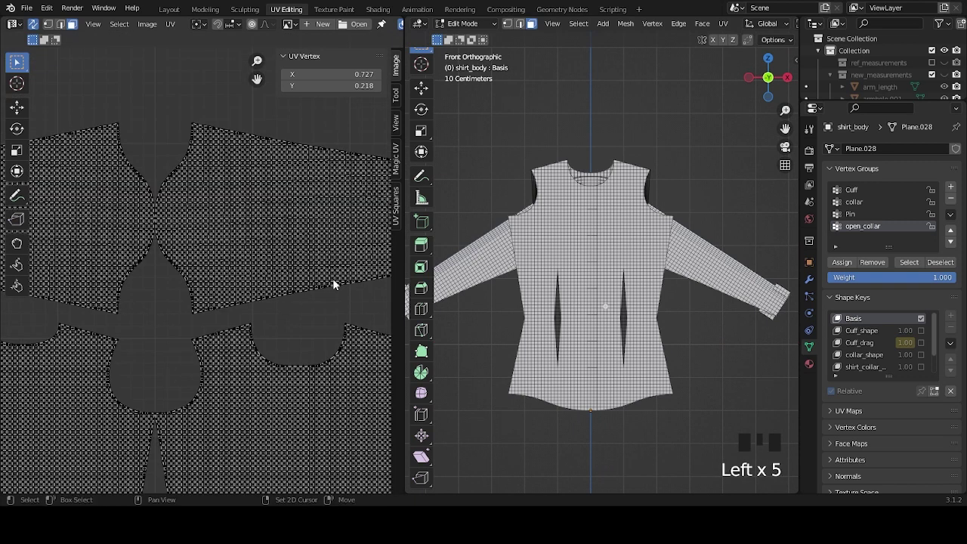
Examine the cuff and the adjacent wrist end of the sleeve UV island for overlapping faces.
click(254, 289)
scroll(254, 289, up, 4)
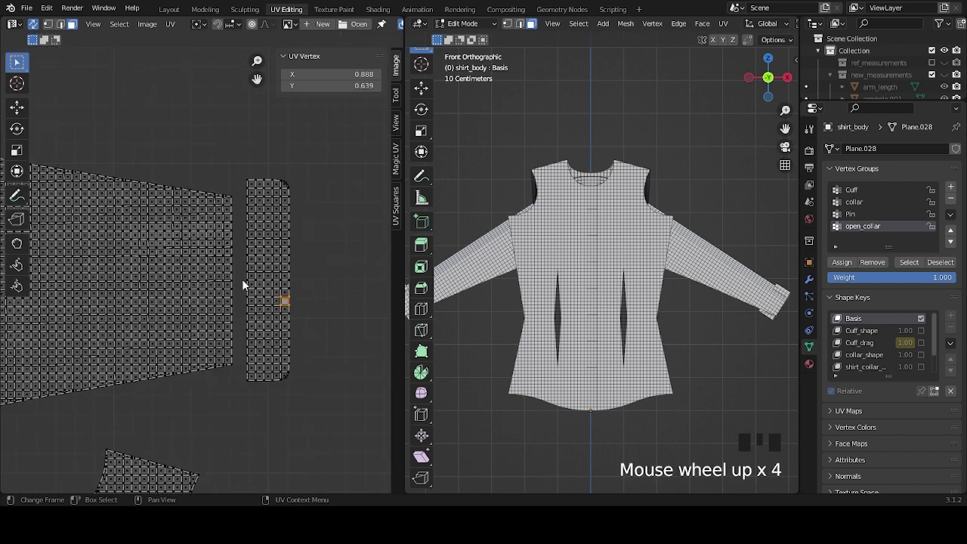
scroll(221, 262, up, 3)
scroll(220, 259, up, 3)
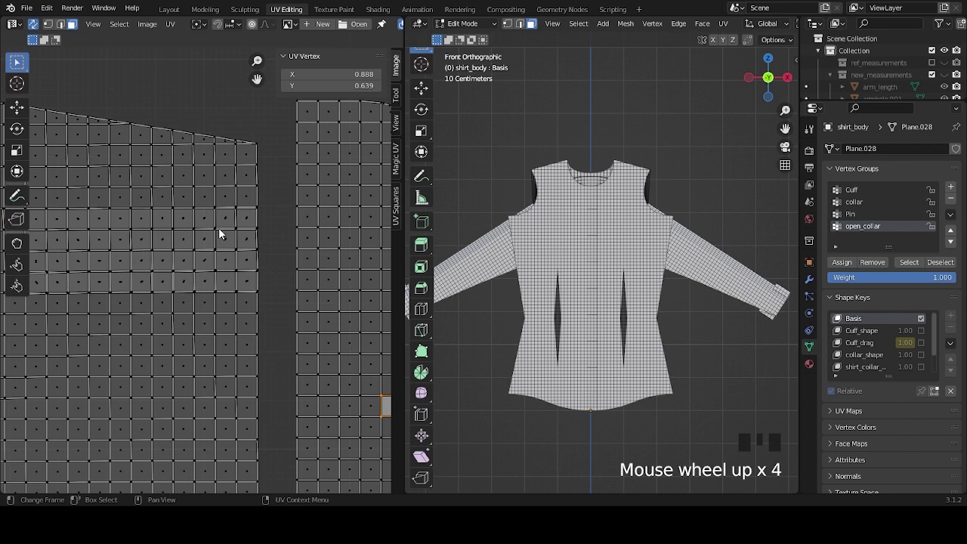
scroll(226, 225, up, 4)
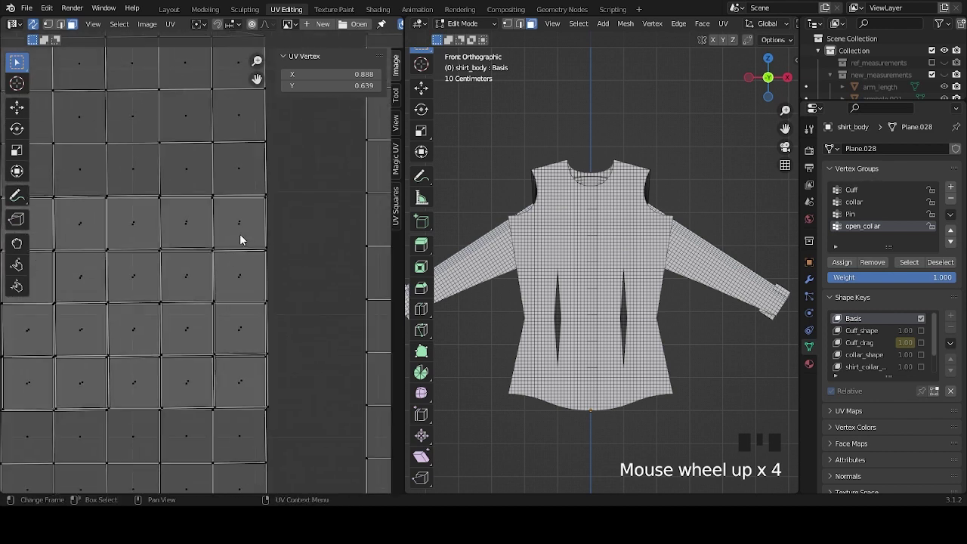
scroll(236, 242, down, 3)
scroll(232, 253, down, 1)
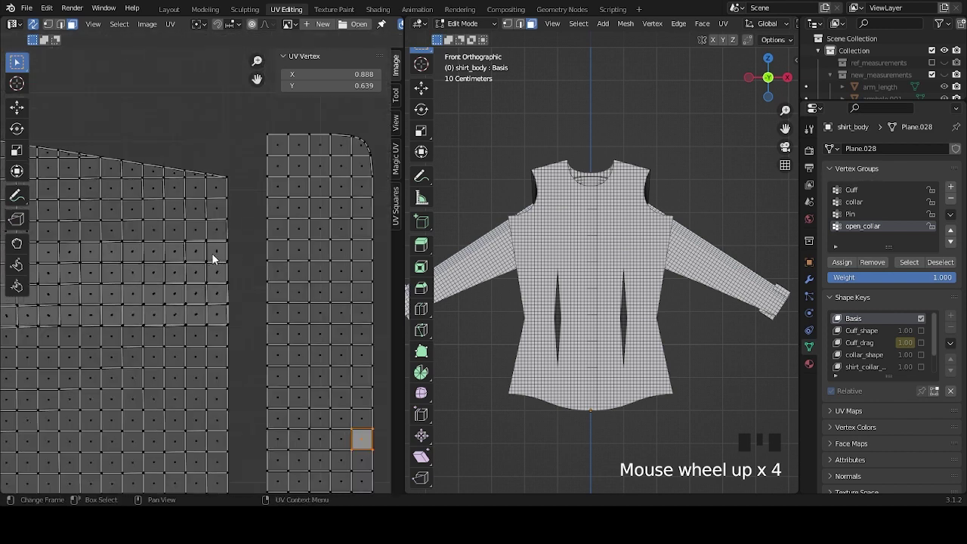
scroll(748, 50, down, 8)
scroll(681, 269, up, 3)
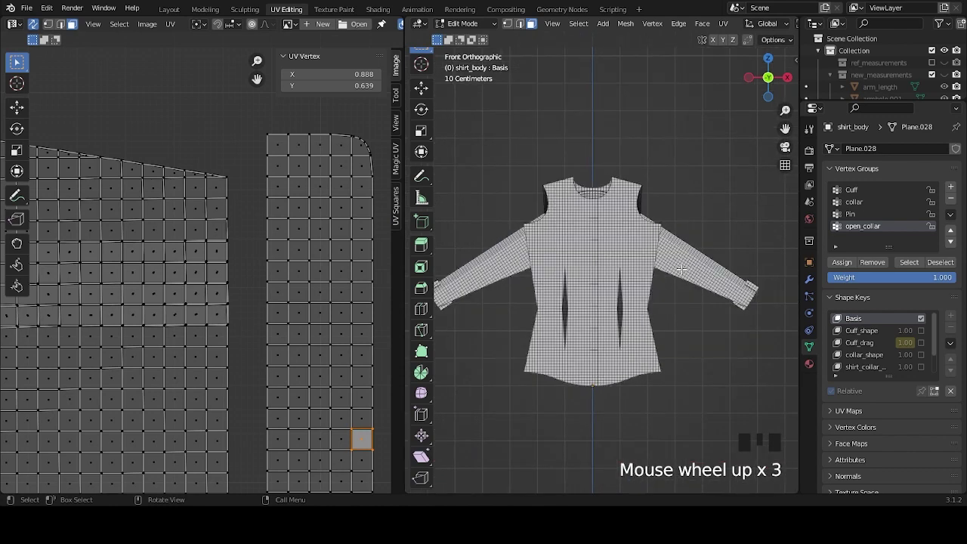
Show the viewport in solid shading and select the four overlapping strip face loops at the sleeve's wrist end.
middle_drag(681, 269, 748, 61)
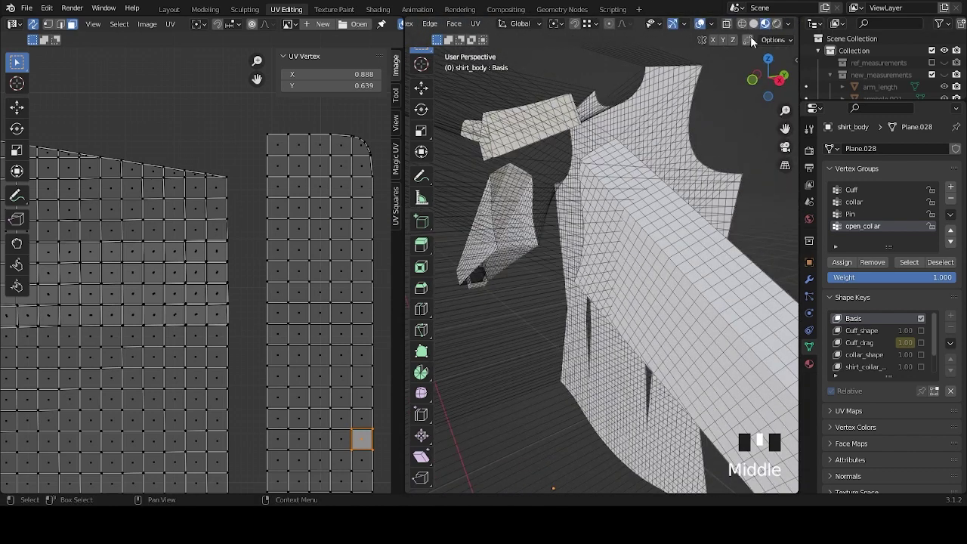
click(753, 24)
scroll(675, 269, down, 6)
scroll(595, 280, up, 5)
mouse_move(596, 280)
shift+middle_down()
mouse_move(712, 234)
mouse_move(582, 259)
mouse_move(596, 269)
mouse_move(566, 267)
shift+middle_up()
scroll(566, 268, up, 4)
alt+click(594, 174)
alt+shift+click(597, 177)
middle_drag(597, 177, 549, 101)
scroll(563, 207, up, 3)
scroll(566, 219, down, 1)
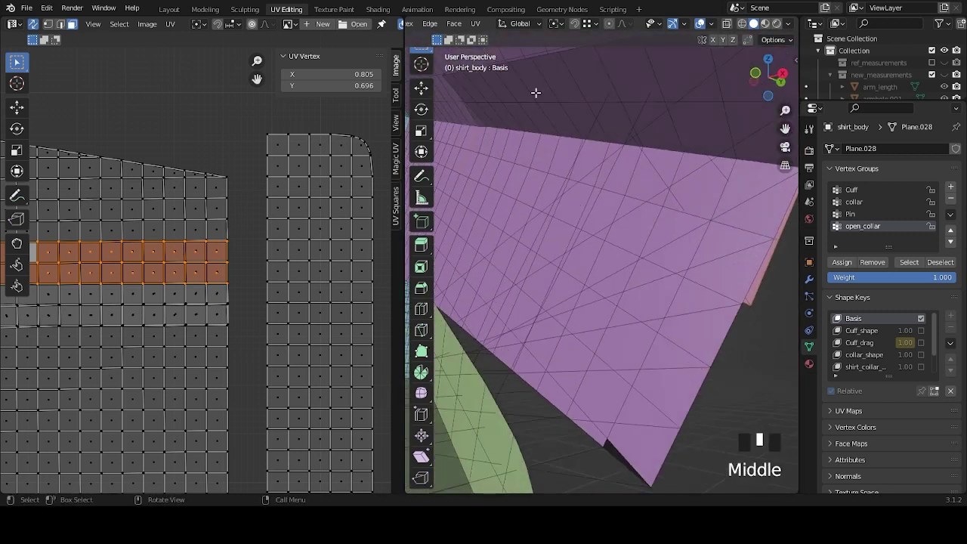
alt+shift+click(541, 114)
alt+shift+click(542, 117)
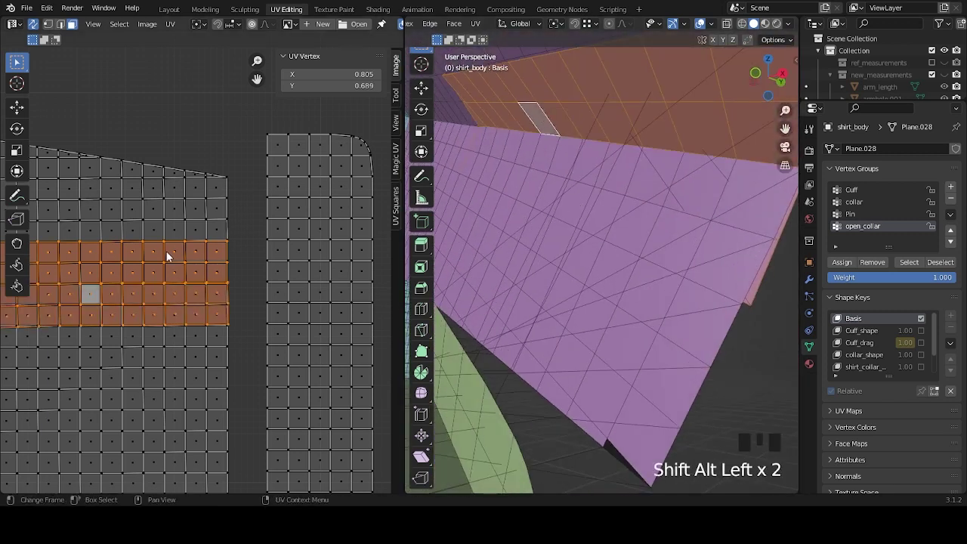
Move the selected strips up along Y by about 0.064, off the sleeve island, and set their Y position to 0.750.
scroll(166, 252, down, 2)
middle_drag(166, 251, 194, 279)
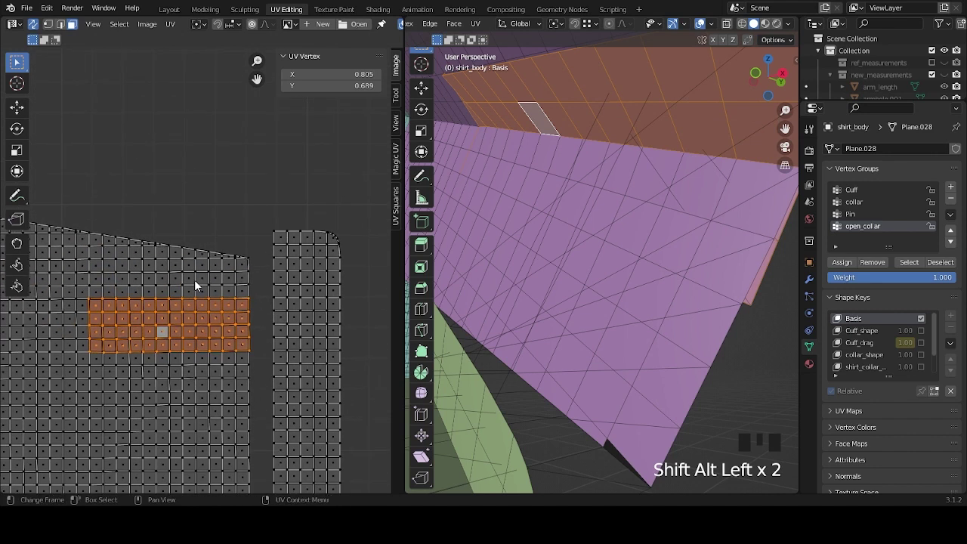
key(g)
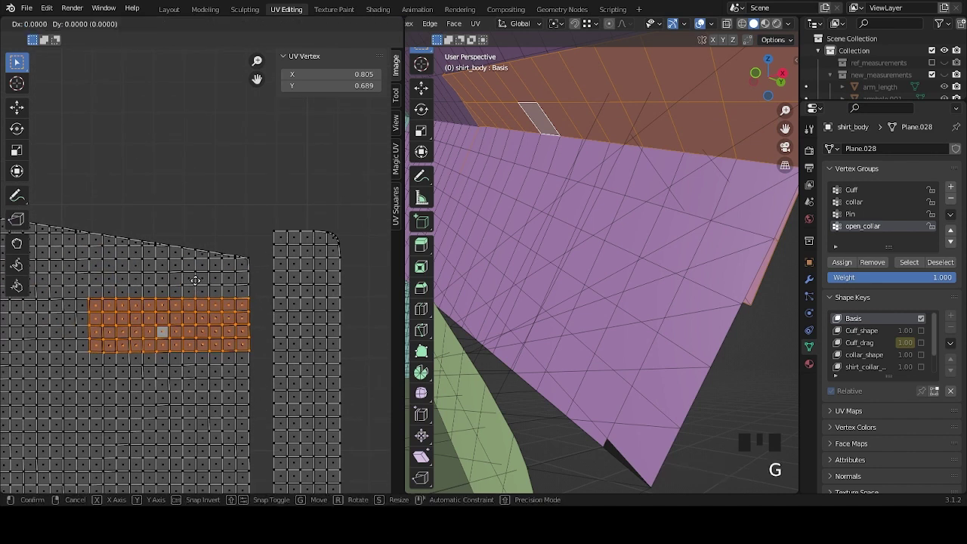
key(y)
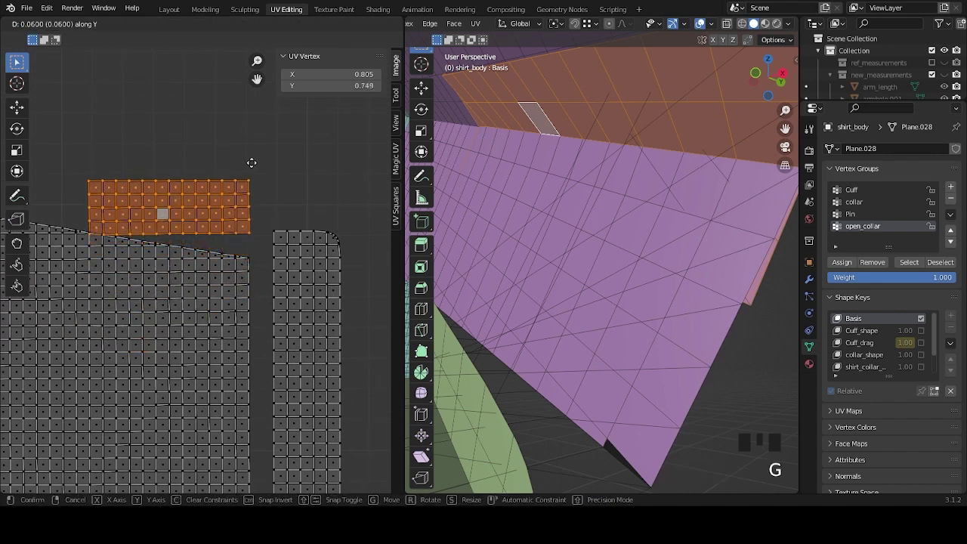
click(260, 154)
double_click(317, 85)
drag(317, 85, 300, 86)
text(0)
click(291, 117)
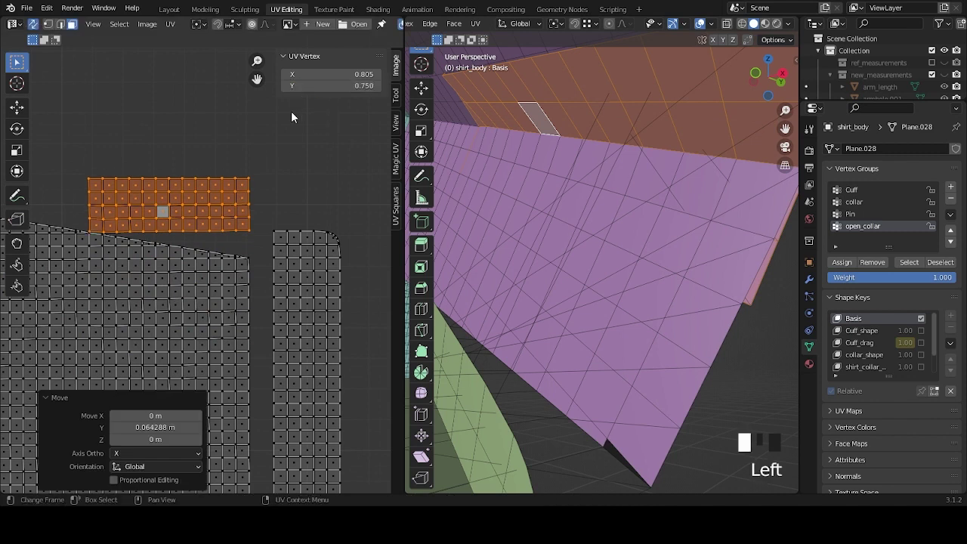
Try a Y position of 0.800 for the selected strips, and undo it.
double_click(336, 85)
drag(337, 85, 291, 86)
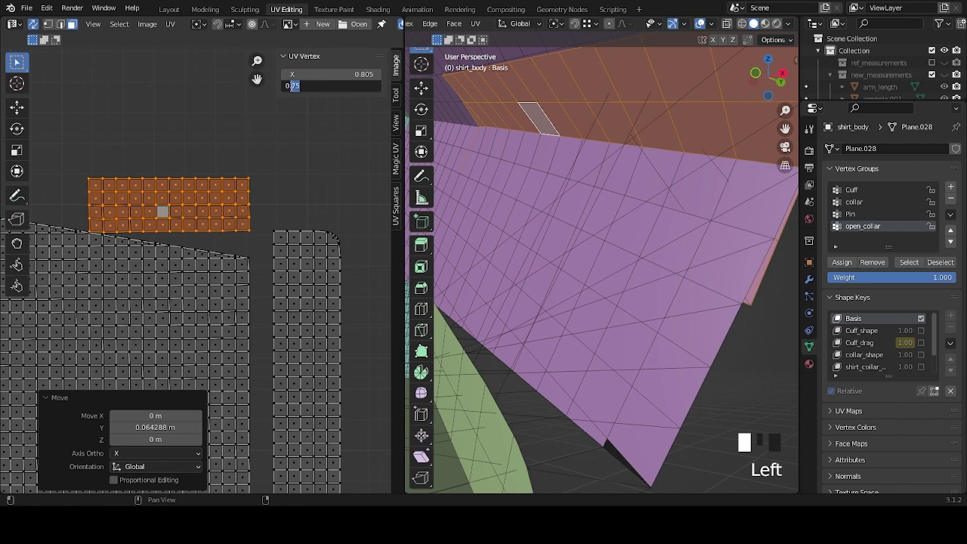
text(8)
click(313, 121)
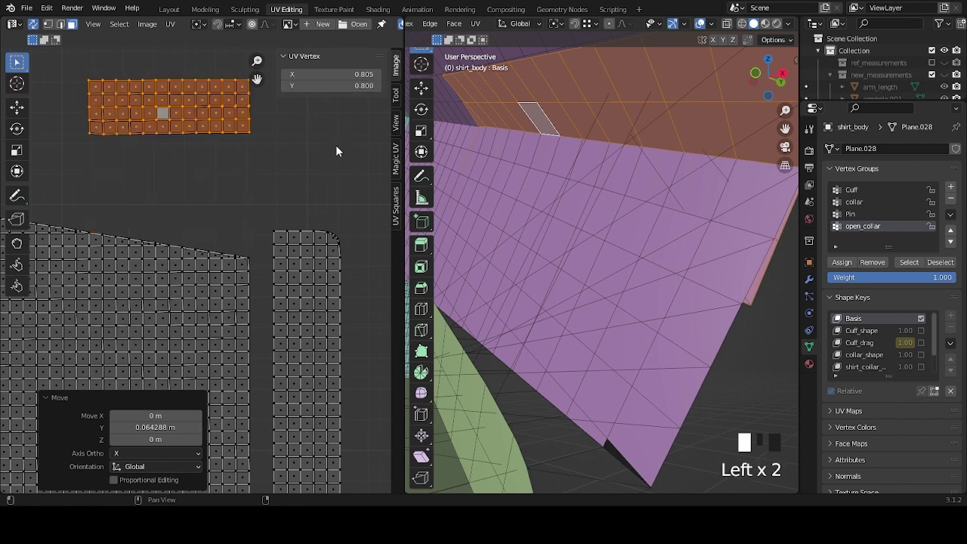
scroll(261, 192, down, 5)
scroll(254, 208, up, 5)
key(ctrl+z)
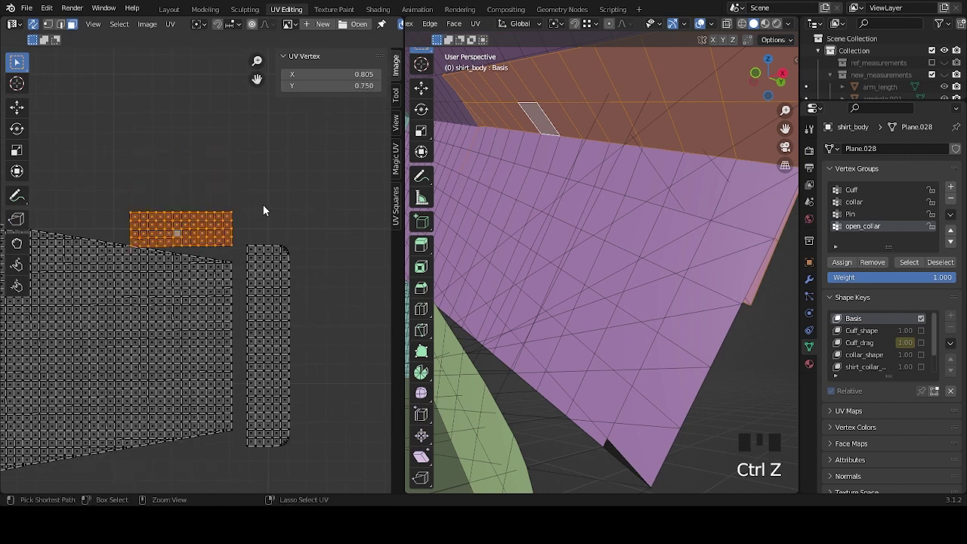
Set the selected strips' Y position to 0.770.
double_click(301, 85)
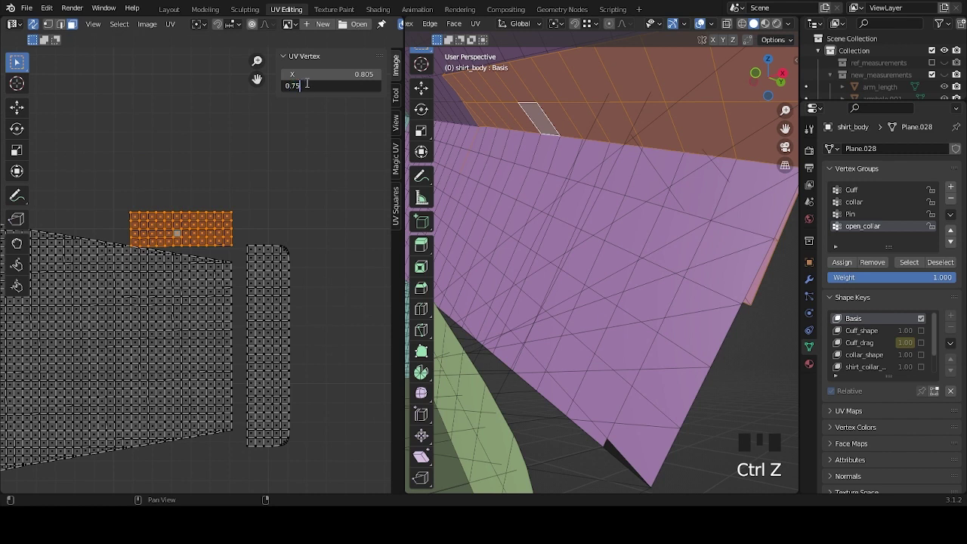
key(BackSpace)
text(7)
click(304, 98)
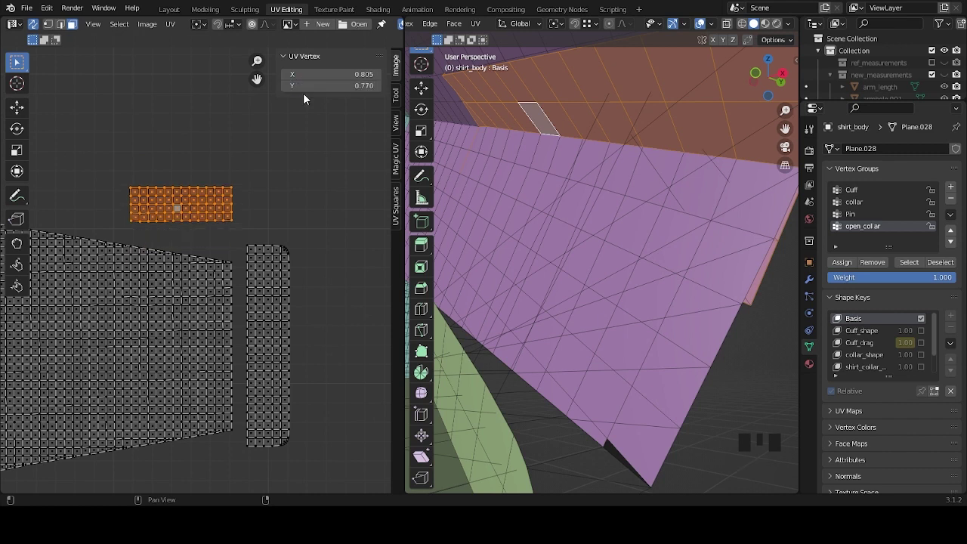
Set the selected strips' Y position to 0.760, just above the sleeve island.
double_click(310, 87)
key(BackSpace)
key(BackSpace)
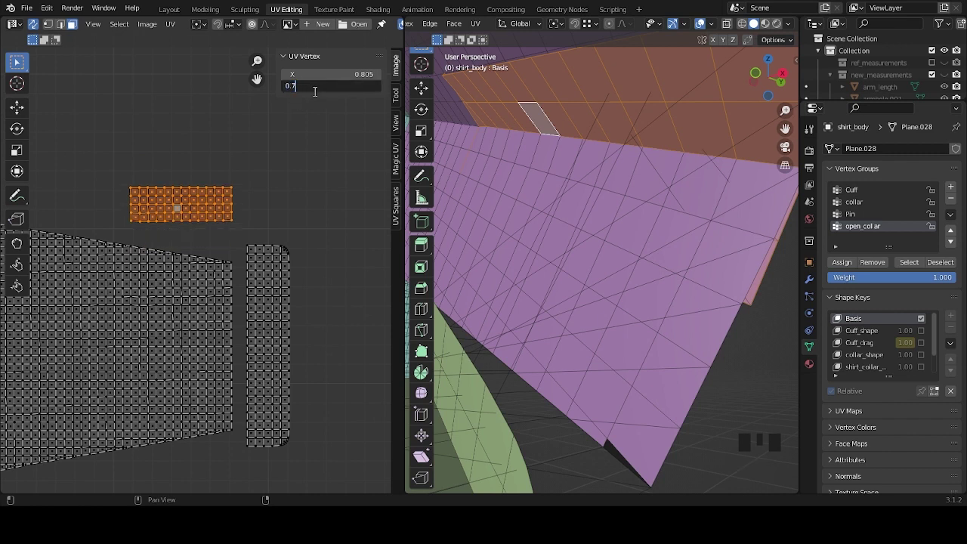
click(290, 181)
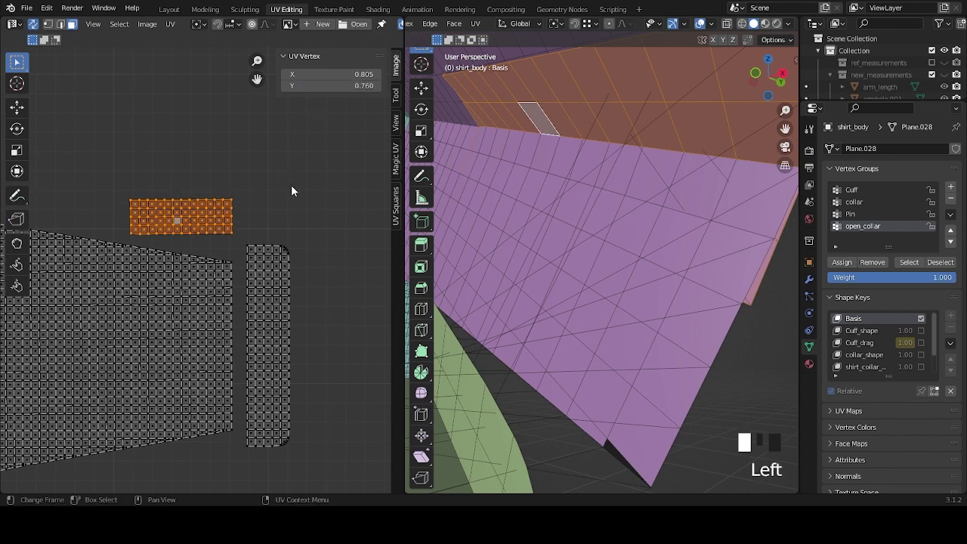
Select the matching strip face loops at the wrist end of the opposite sleeve in the viewport.
scroll(289, 197, down, 5)
scroll(589, 265, down, 3)
middle_drag(574, 260, 619, 233)
scroll(577, 212, up, 3)
scroll(583, 274, up, 1)
alt+click(583, 274)
scroll(661, 229, up, 4)
alt+shift+click(528, 209)
alt+shift+click(528, 209)
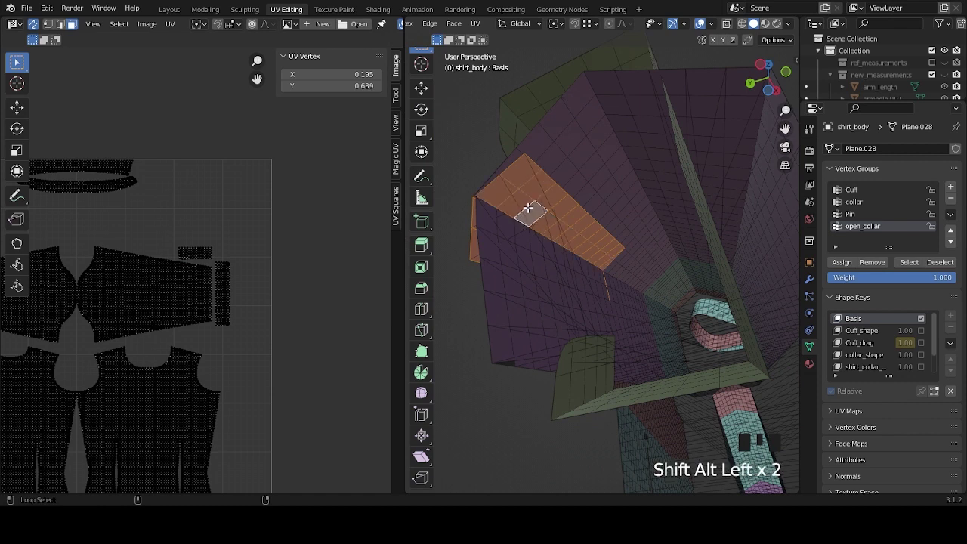
Move the opposite sleeve's strips up along Y by about 0.078, off the sleeve island, and set their Y position to 0.760.
scroll(169, 266, down, 4)
middle_drag(169, 267, 209, 287)
scroll(310, 294, up, 8)
middle_drag(310, 295, 274, 267)
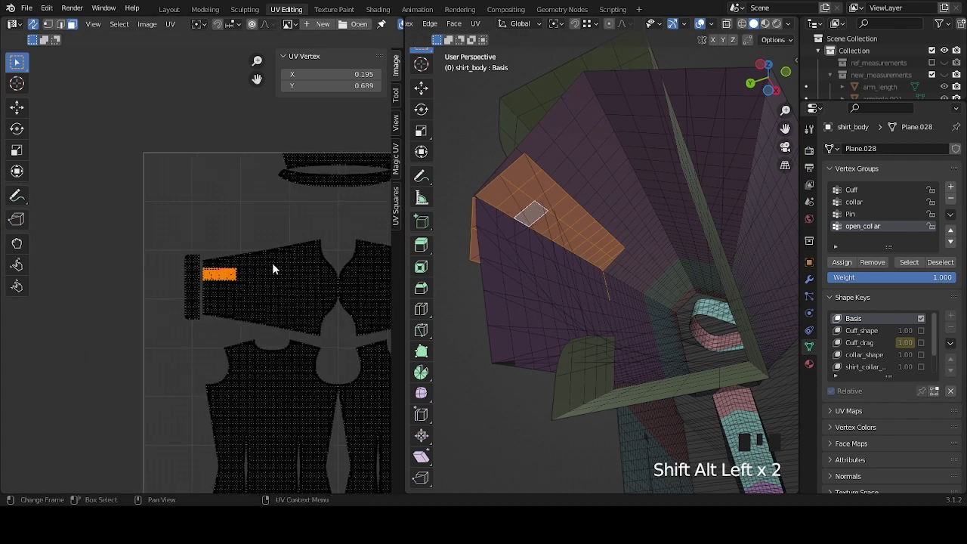
scroll(274, 267, up, 2)
key(g)
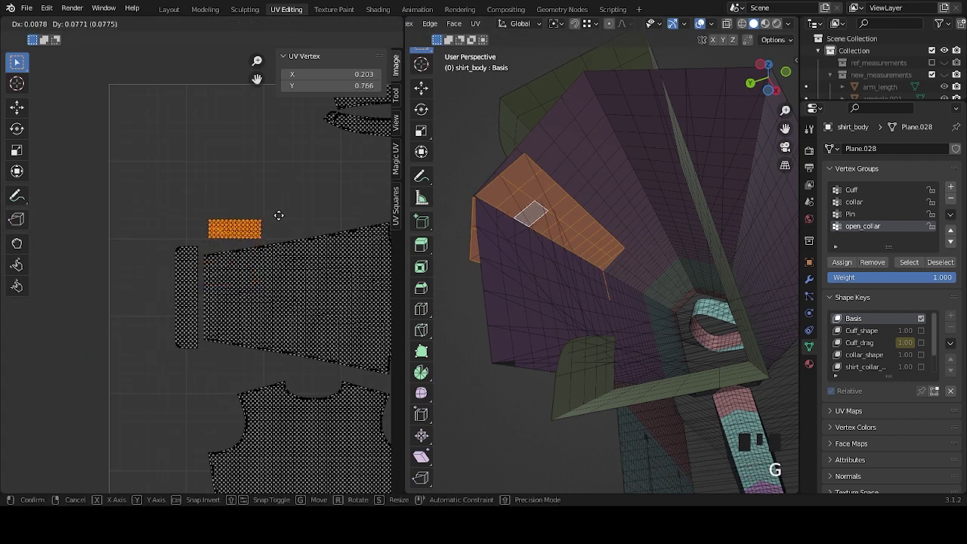
key(y)
click(279, 220)
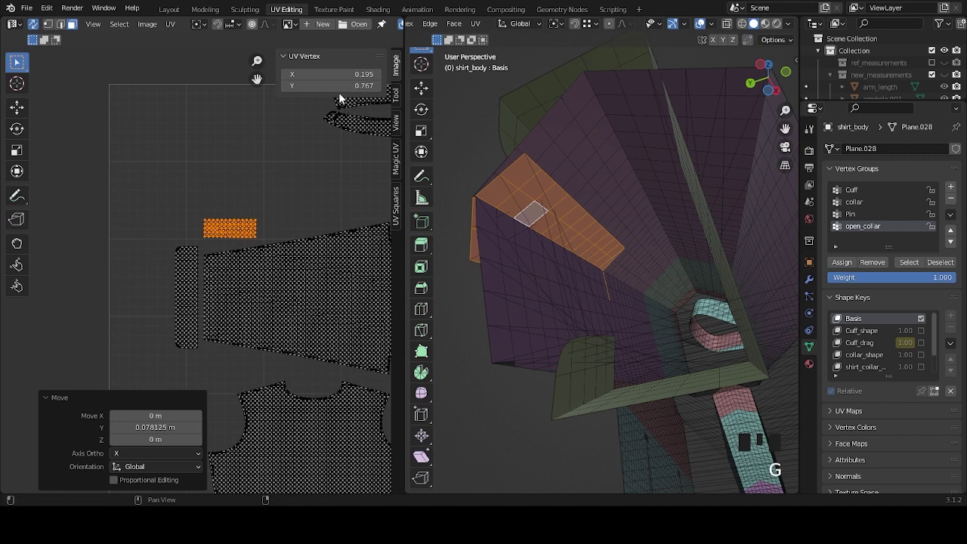
click(341, 86)
key(BackSpace)
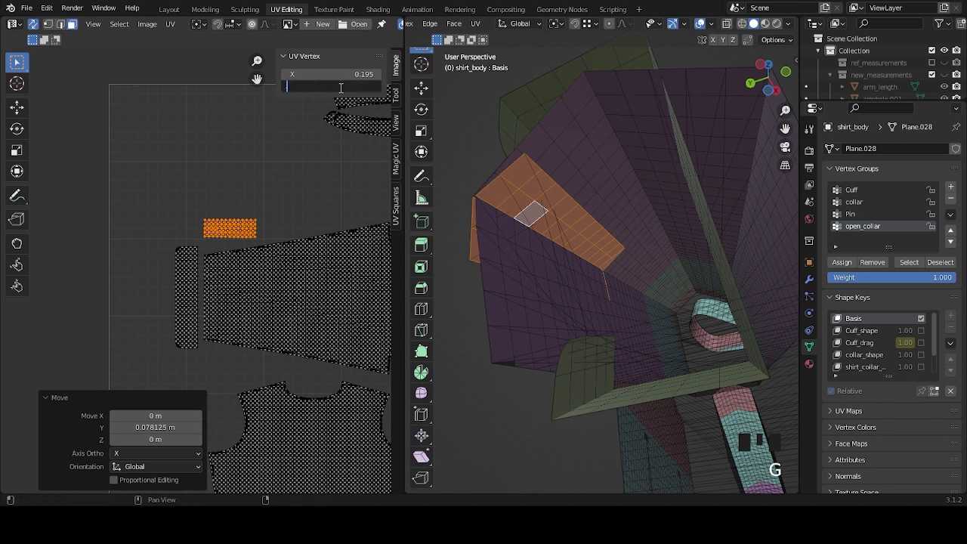
text(.76)
click(298, 166)
Examine the whole UV layout, selecting single faces on a separated strip, the collar stand and a sleeve island.
click(260, 190)
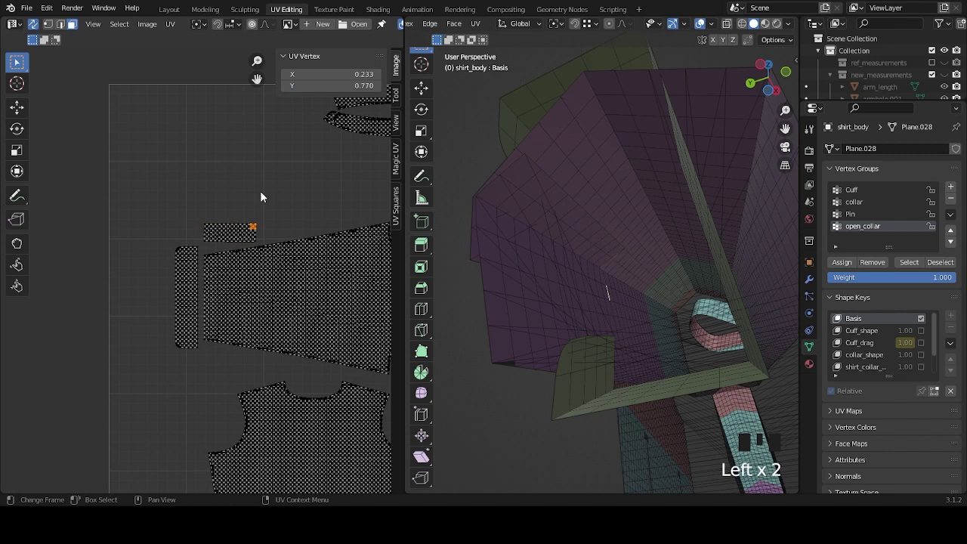
scroll(260, 190, down, 3)
scroll(289, 272, up, 3)
scroll(289, 273, down, 2)
scroll(242, 197, up, 2)
click(217, 168)
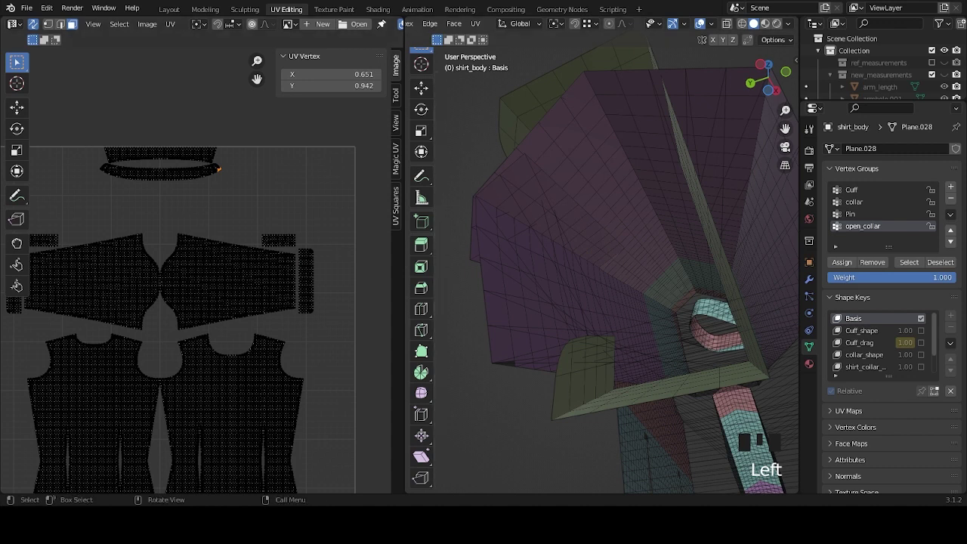
click(274, 286)
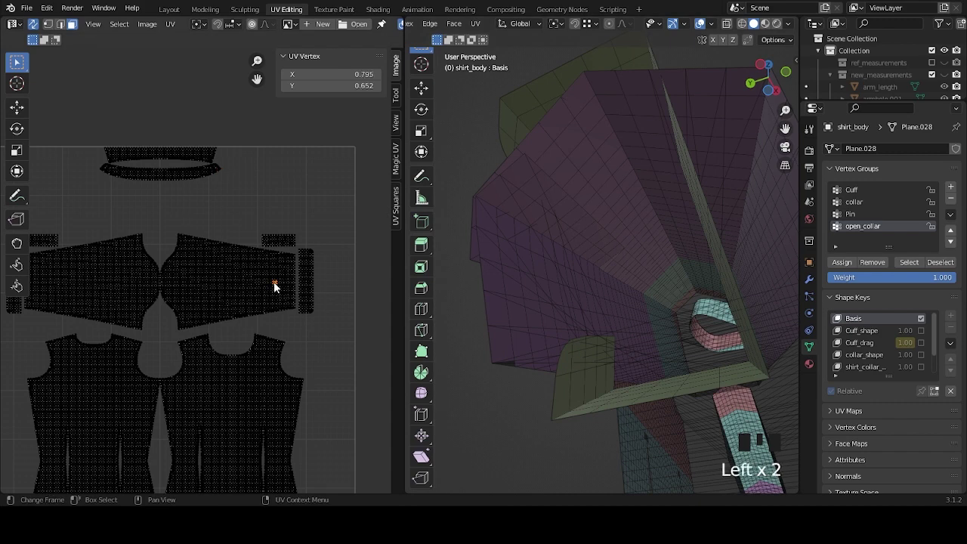
scroll(279, 290, up, 8)
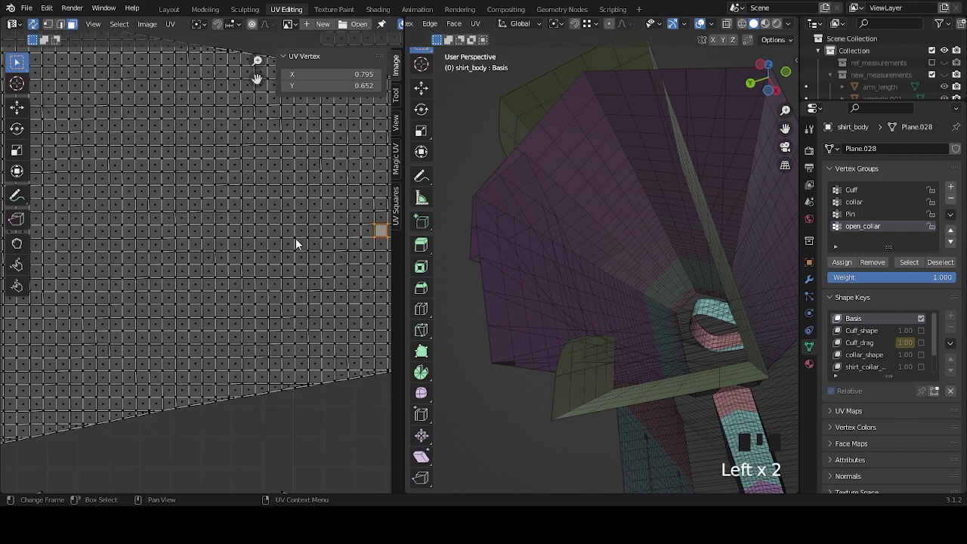
Examine the sleeve island's grid up close, selecting a column of faces and the horizontal edge loop across the uneven row.
scroll(242, 332, up, 3)
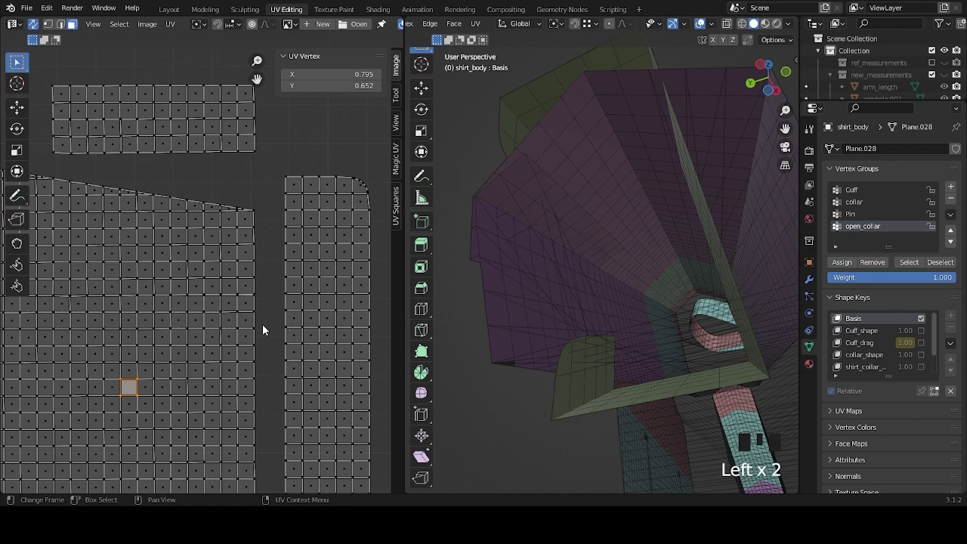
middle_drag(297, 327, 280, 303)
scroll(280, 302, up, 2)
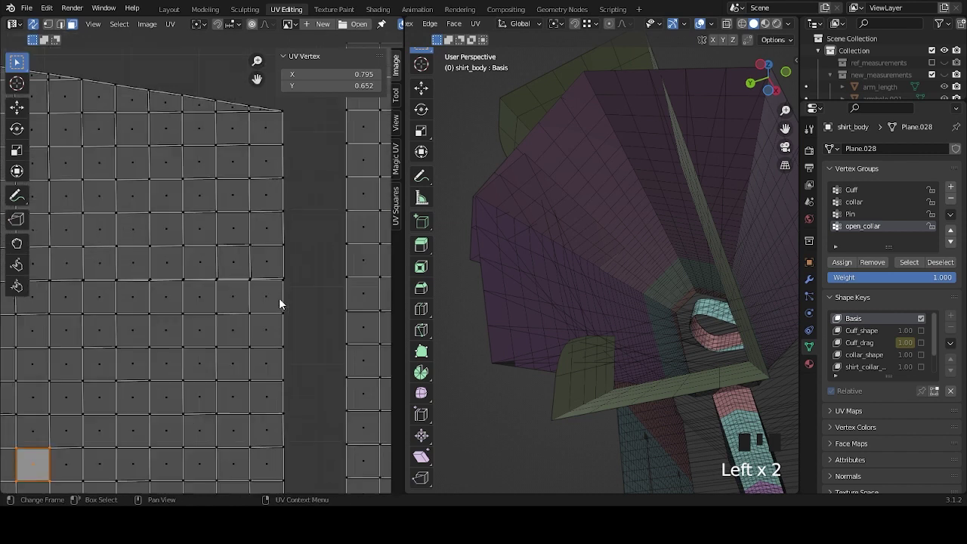
scroll(280, 303, down, 2)
scroll(278, 298, up, 6)
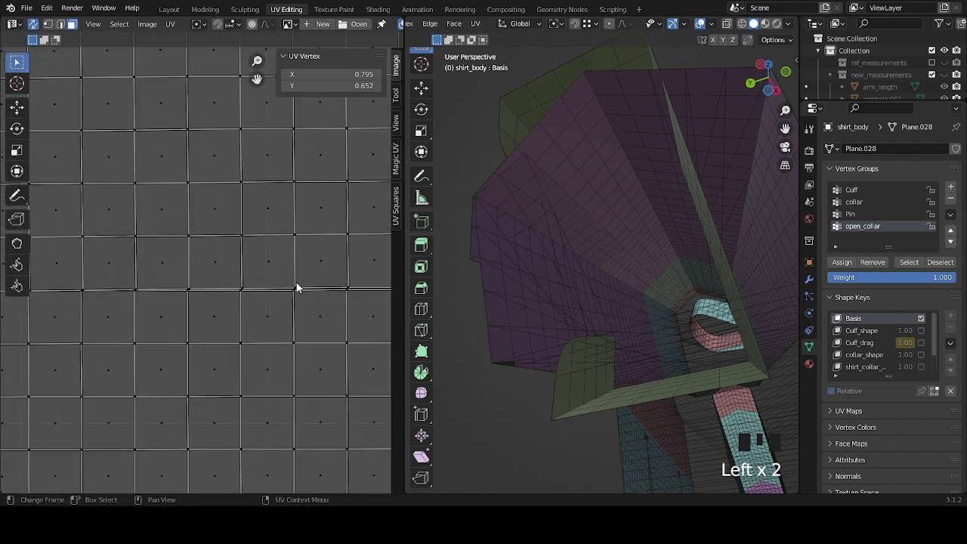
alt+click(306, 294)
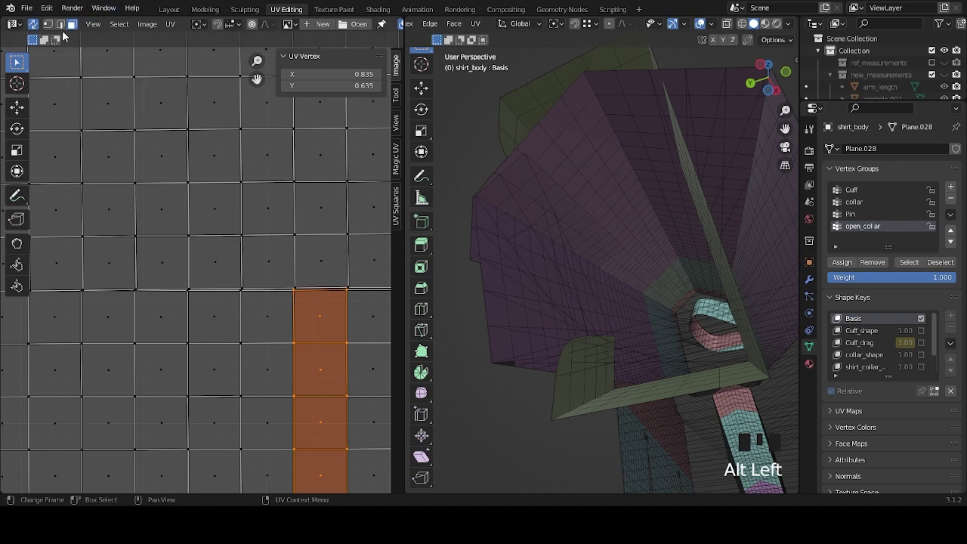
alt+click(266, 290)
scroll(267, 290, down, 4)
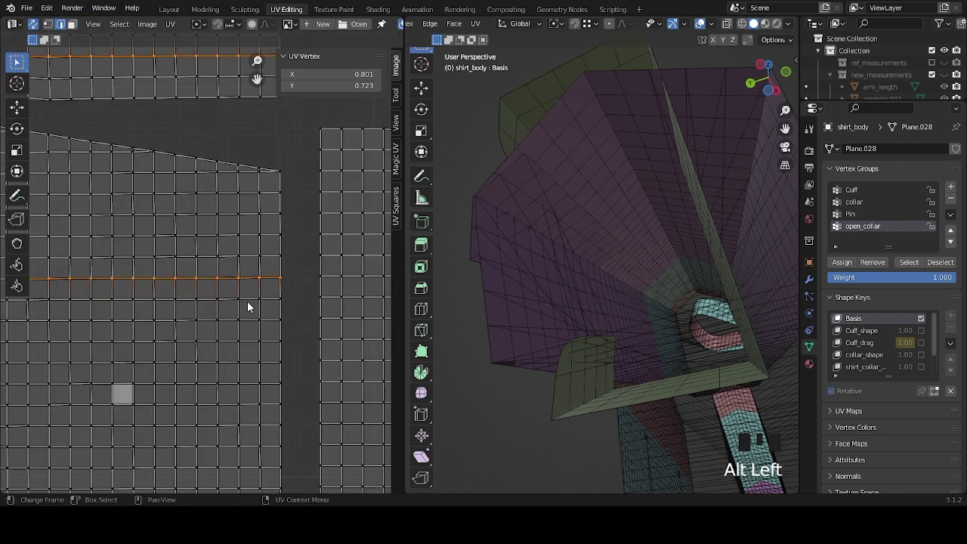
Select a single UV vertex on the sleeve island's uneven row and nudge it slightly.
scroll(241, 306, up, 7)
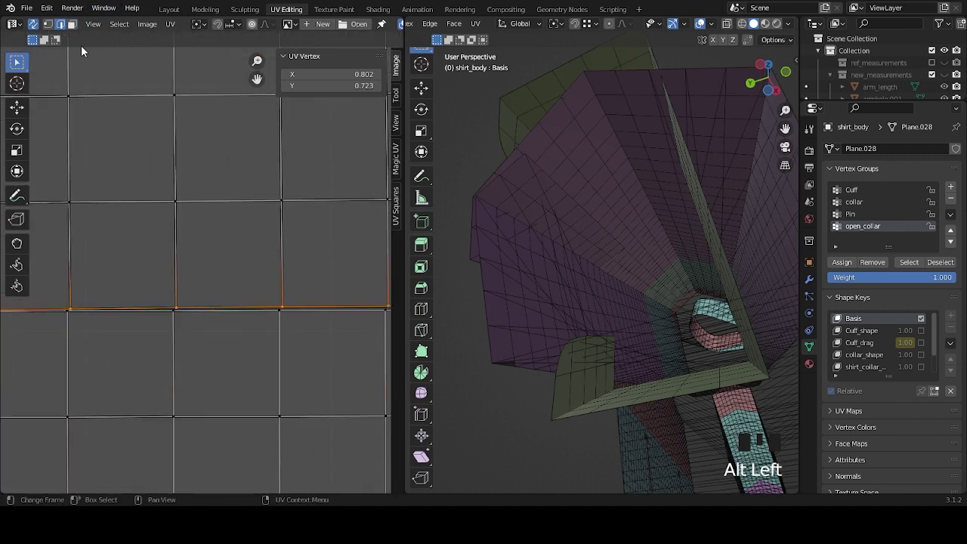
click(46, 25)
click(178, 308)
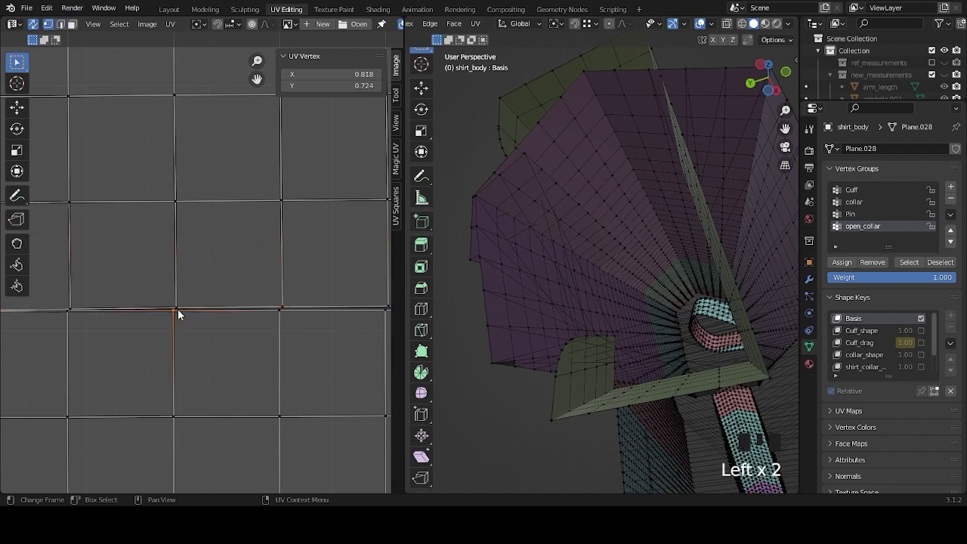
key(g)
click(180, 306)
scroll(214, 315, down, 4)
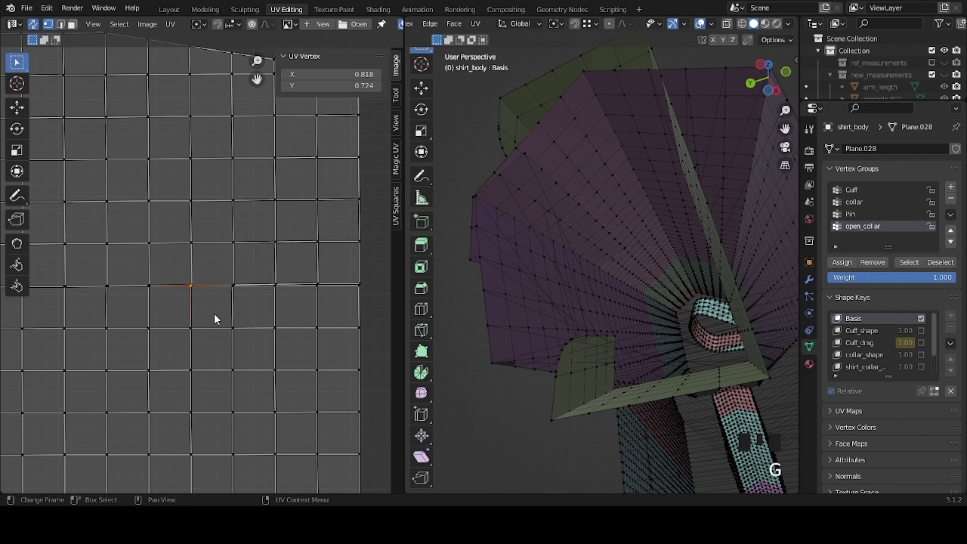
scroll(214, 314, down, 1)
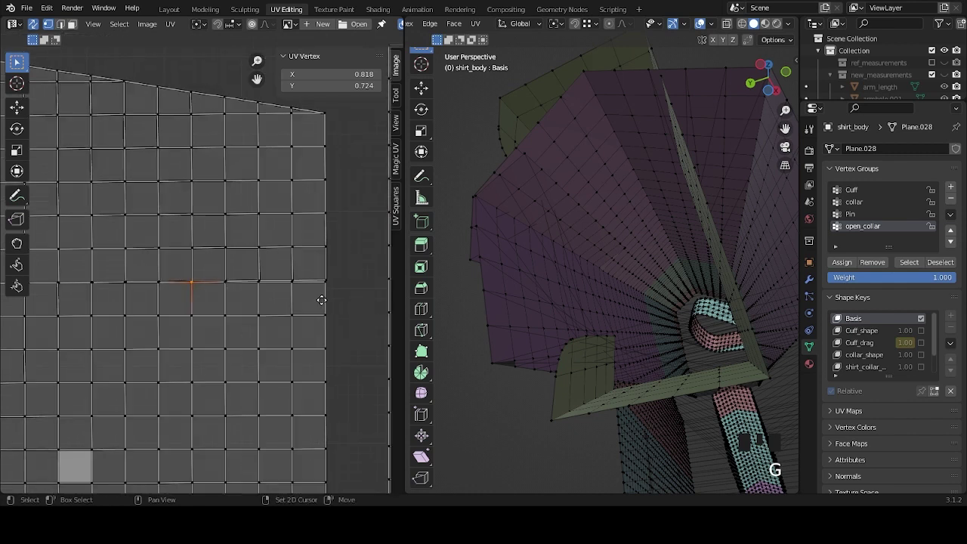
Inspect the uneven row at the sleeve island's wrist end, selecting its border vertex and the adjoining vertical border edge.
ctrl+scroll(323, 300, down, 3)
scroll(259, 335, up, 5)
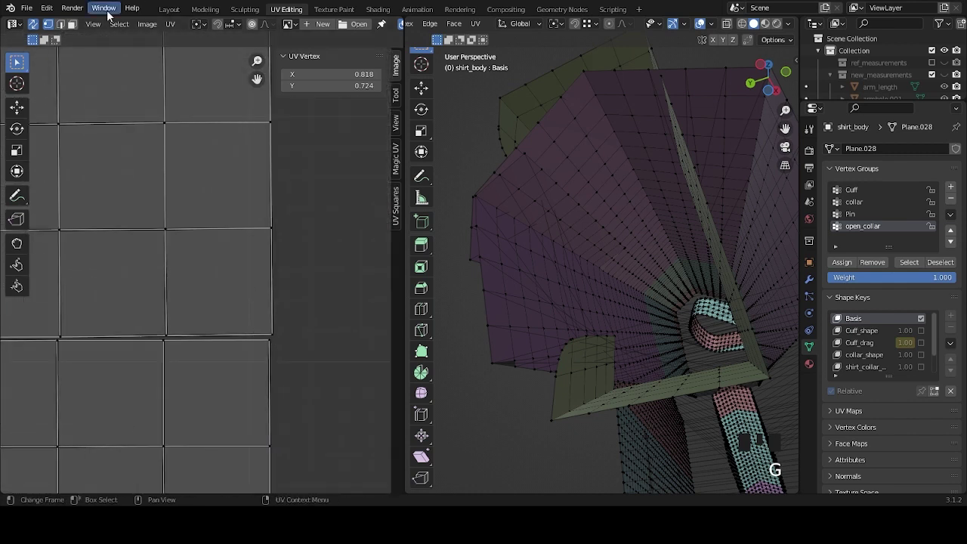
click(271, 340)
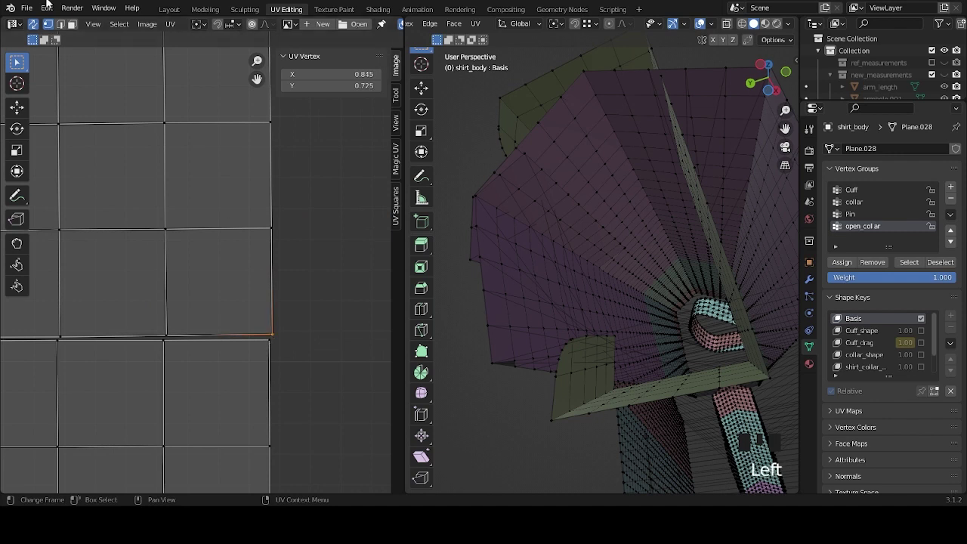
click(62, 27)
alt+click(258, 334)
click(311, 316)
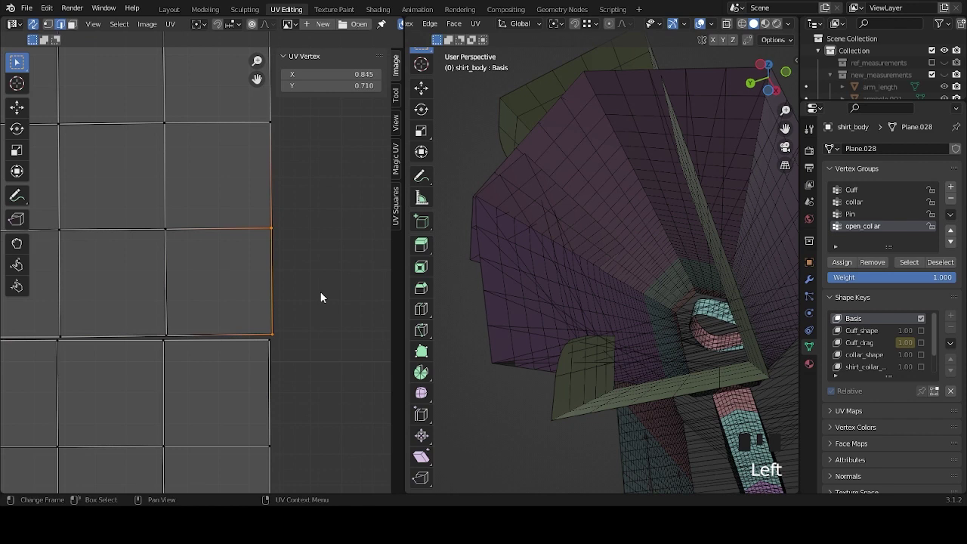
Return to face selection, clear the UV selection and review the whole UV layout from the collars to the body panels.
scroll(291, 286, down, 5)
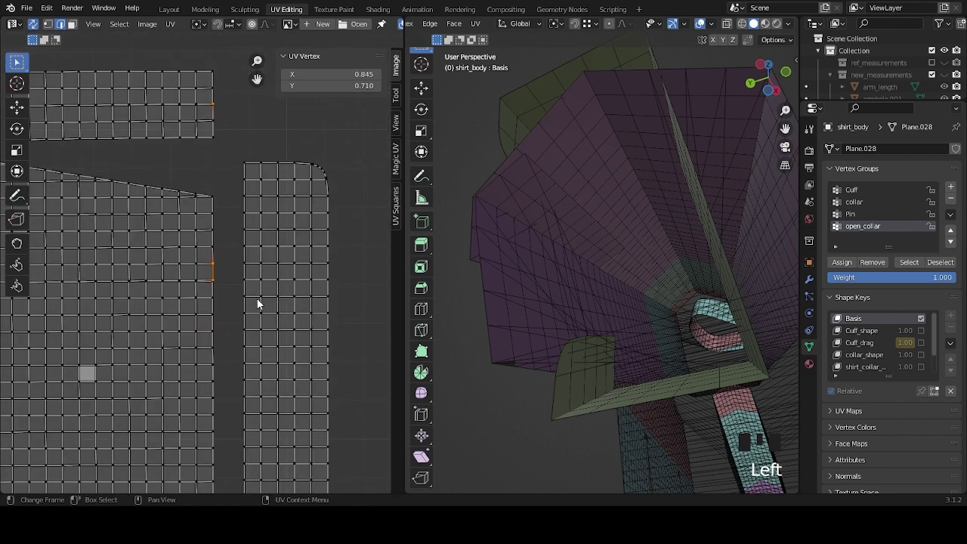
scroll(257, 303, down, 6)
scroll(205, 260, up, 2)
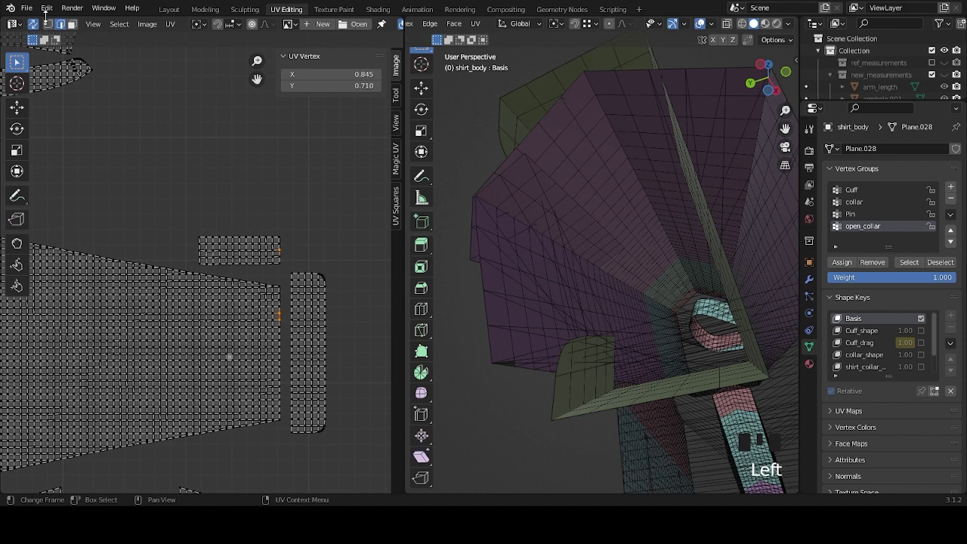
click(48, 24)
click(72, 24)
click(198, 181)
scroll(174, 218, up, 3)
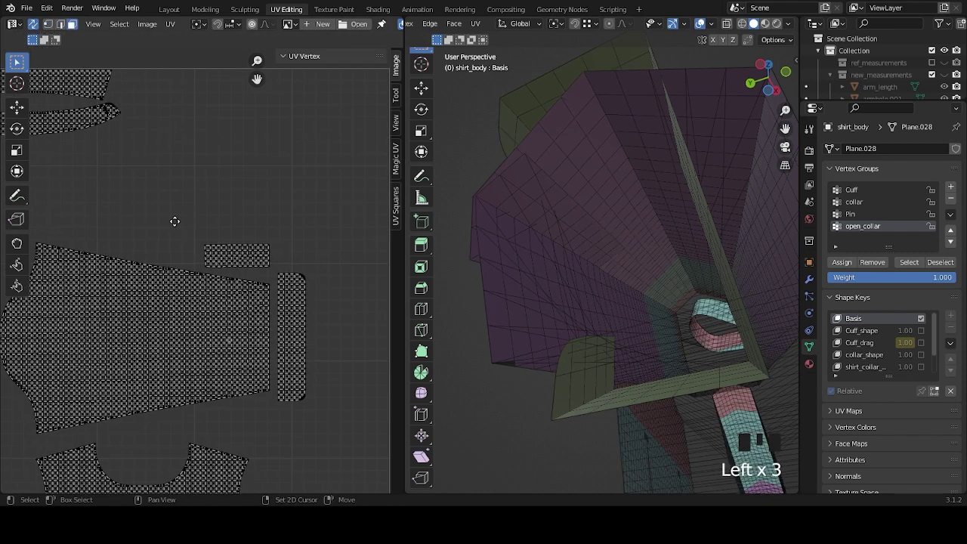
scroll(325, 291, left, 3)
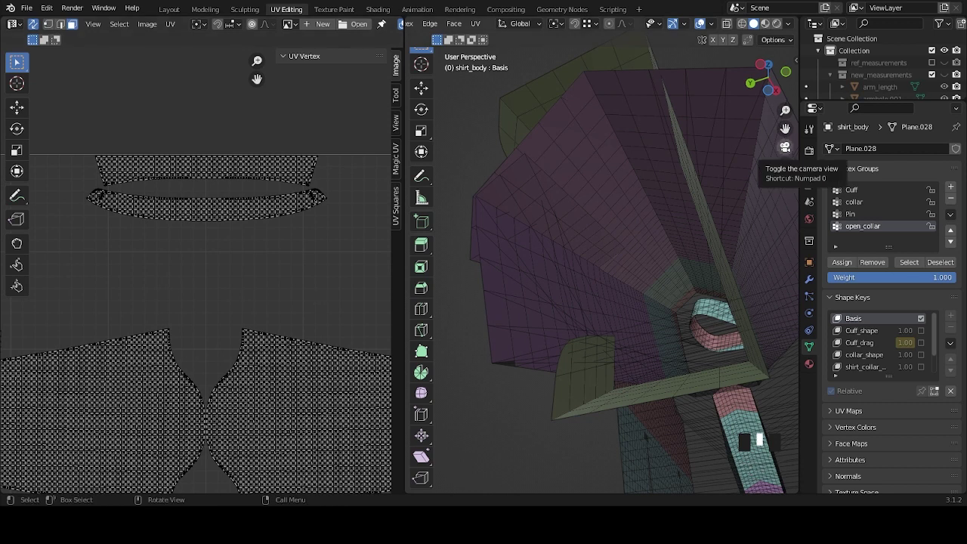
scroll(352, 307, down, 4)
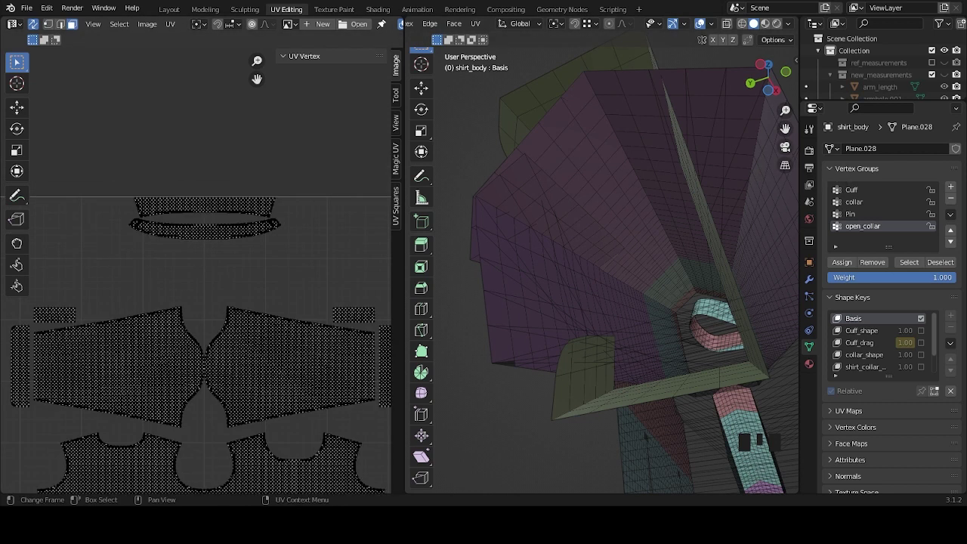
middle_drag(351, 307, 352, 263)
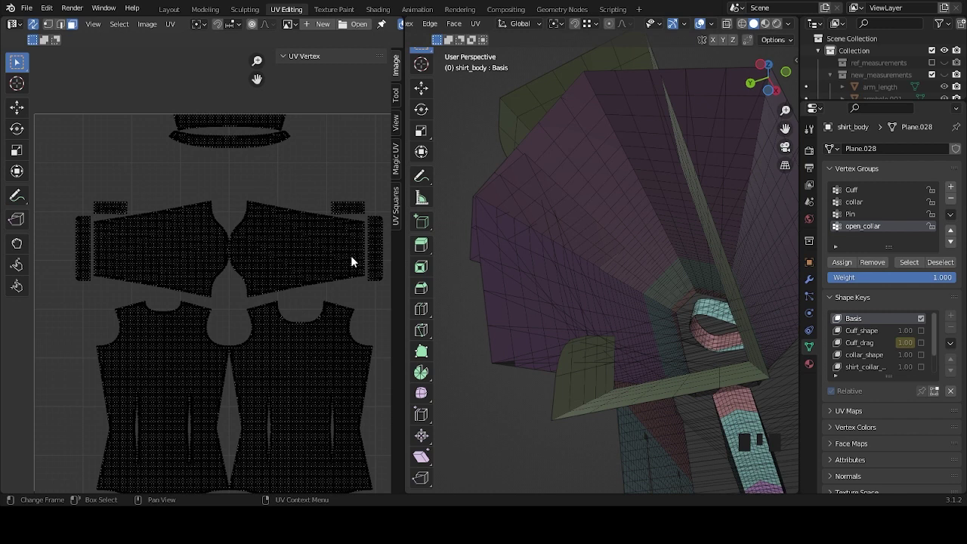
Switch to the Layout workspace and disable the shirt_collar_open and smoothing shape keys of shirt_body.
click(177, 11)
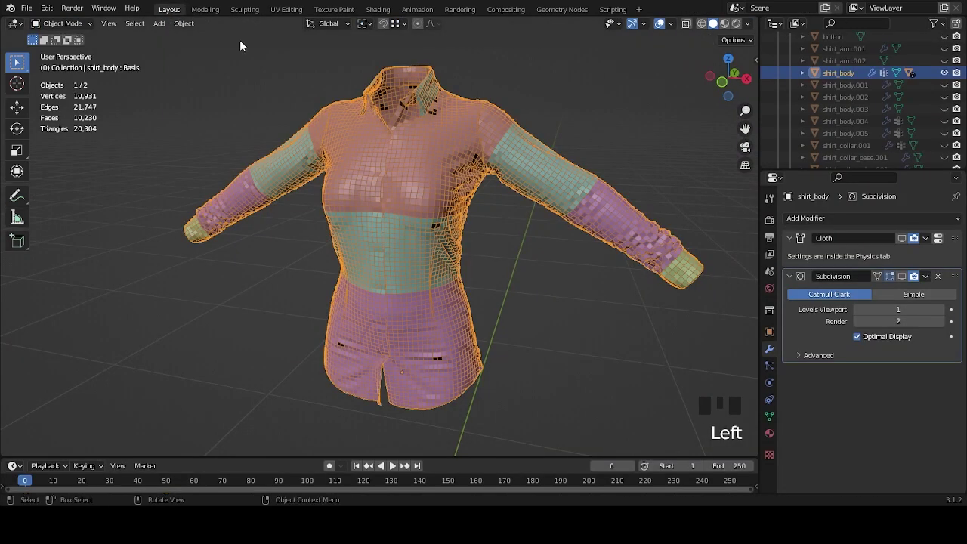
click(769, 416)
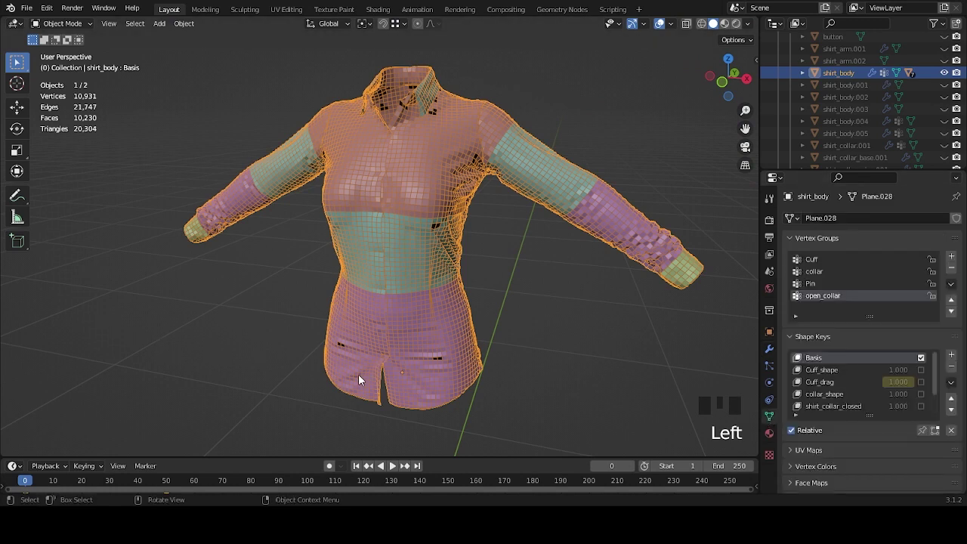
scroll(852, 380, down, 2)
click(920, 393)
click(921, 405)
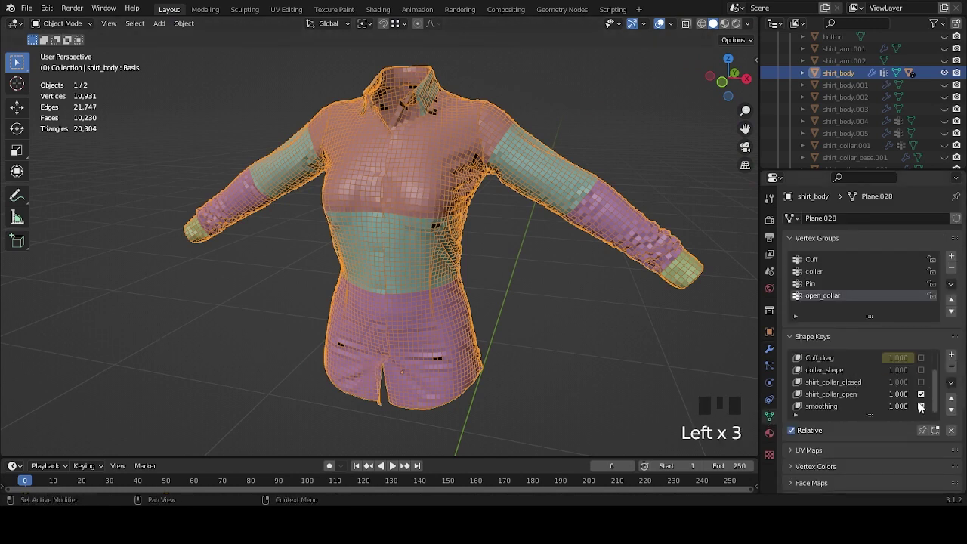
click(920, 393)
click(921, 405)
scroll(848, 382, up, 2)
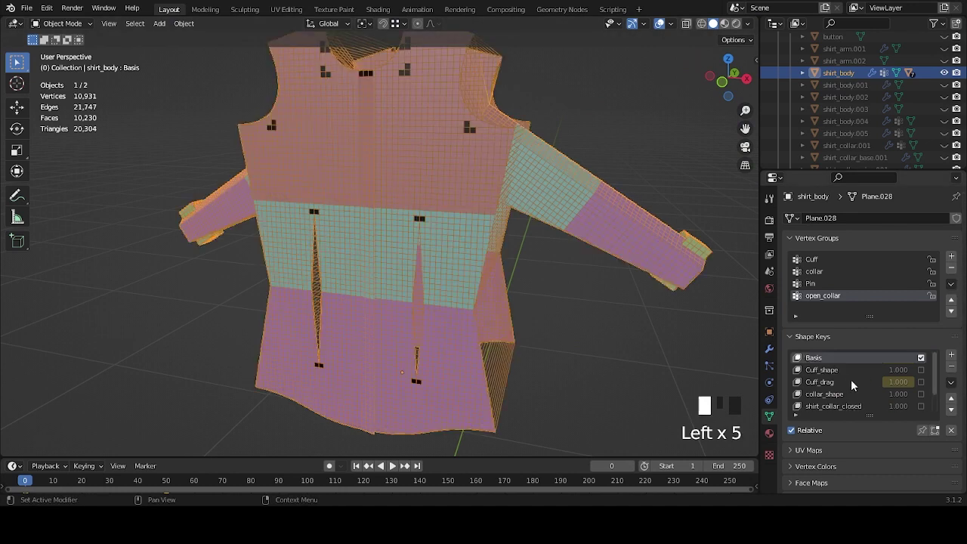
Enter Edit Mode with edge selection and select the sewing edge joining the front and back panels at the underarm.
middle_drag(584, 301, 457, 253)
key(Tab)
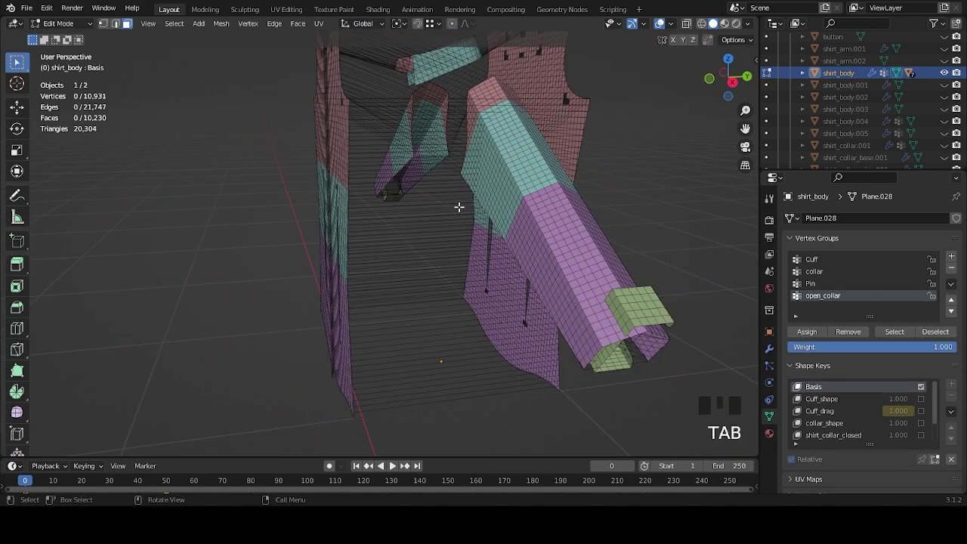
click(115, 23)
middle_drag(456, 156, 446, 201)
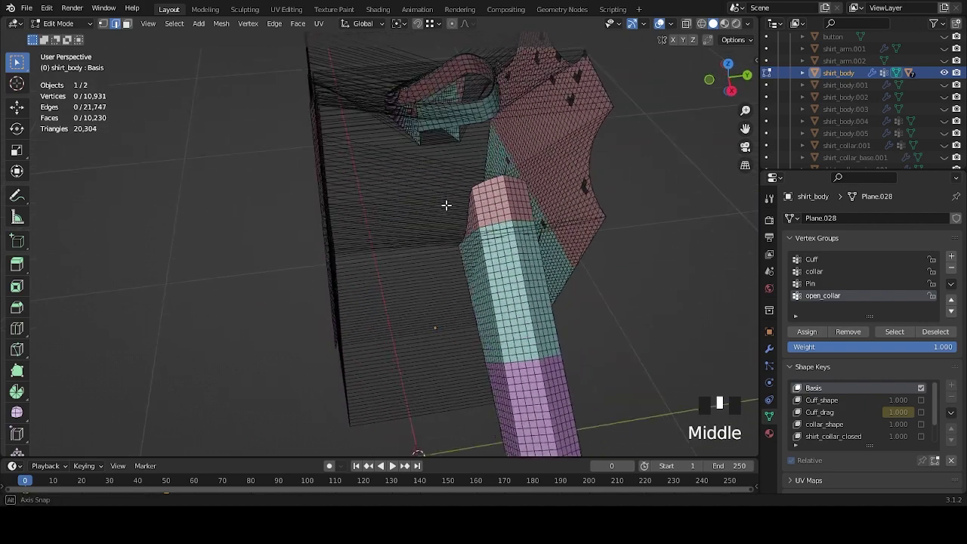
scroll(427, 233, up, 3)
alt+click(400, 255)
middle_drag(401, 254, 410, 234)
scroll(383, 182, up, 2)
click(380, 169)
scroll(383, 174, down, 2)
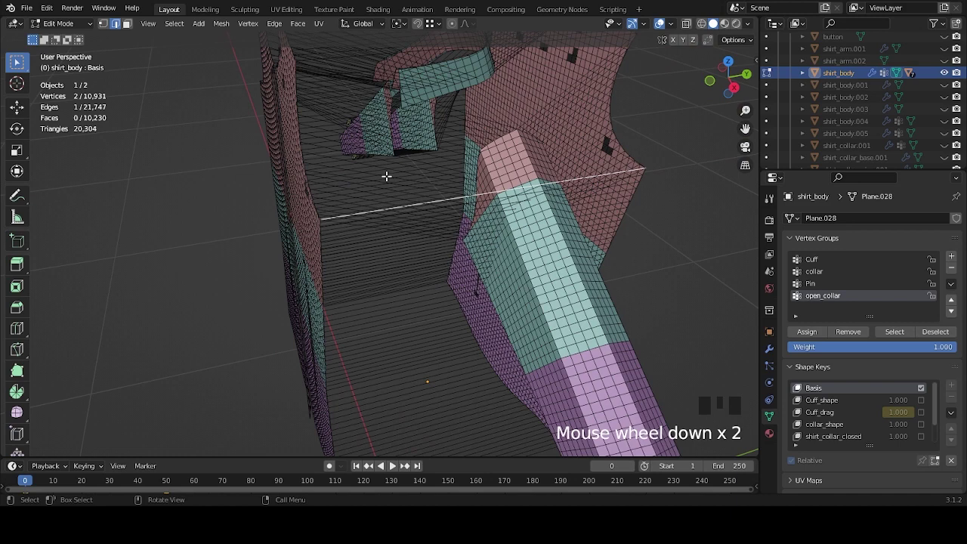
Select the two underarm corner vertices, one on the front panel and one on the back panel, in vertex selection.
middle_drag(398, 201, 432, 191)
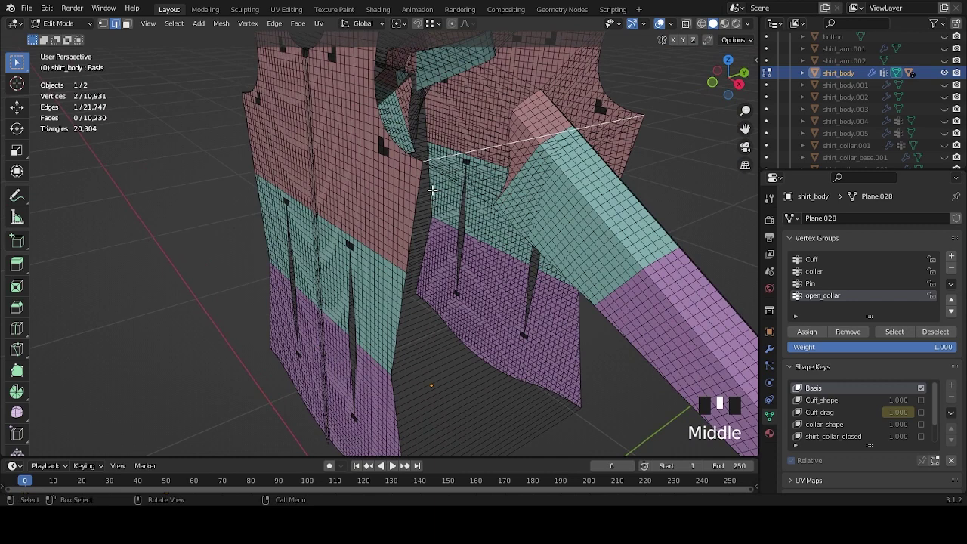
shift+middle_drag(488, 179, 477, 218)
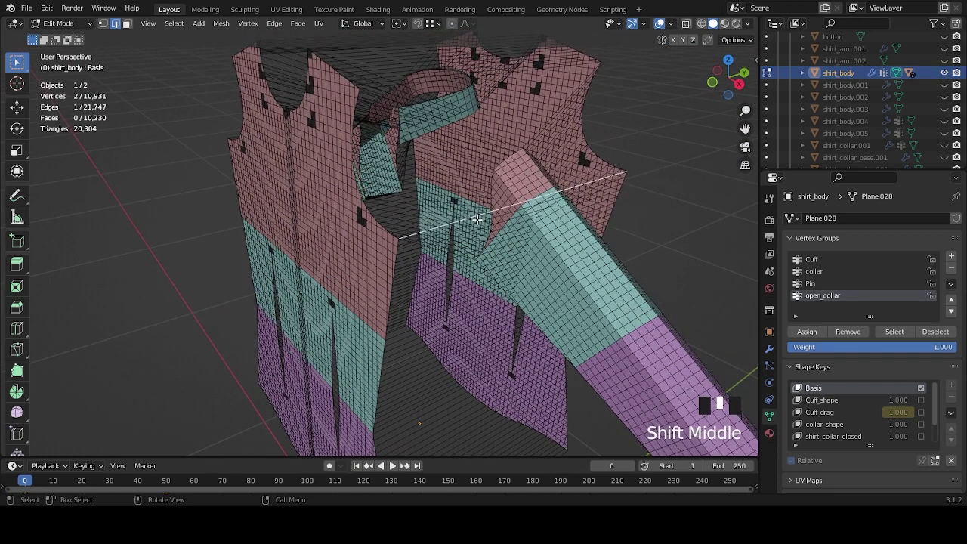
scroll(477, 218, up, 2)
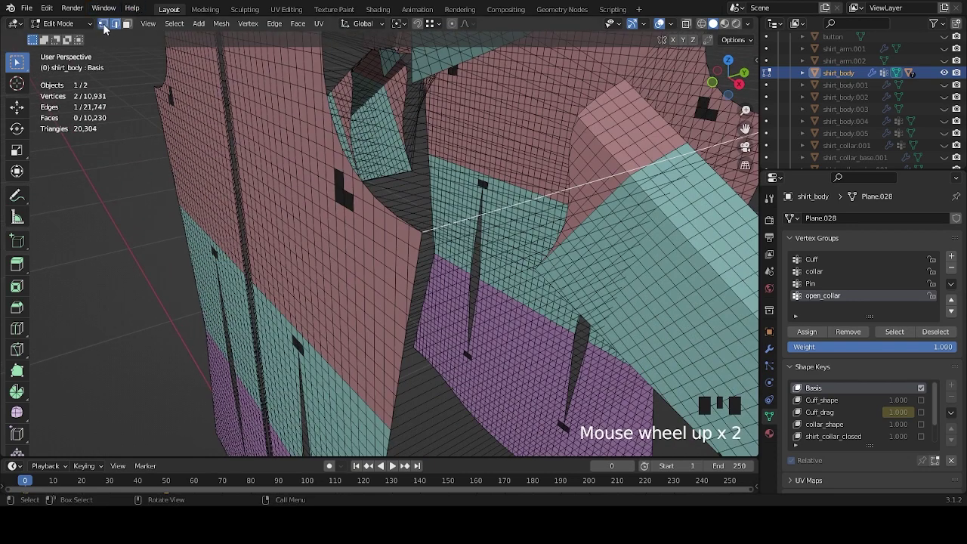
click(103, 24)
click(420, 235)
scroll(467, 240, down, 1)
shift+middle_drag(468, 240, 493, 256)
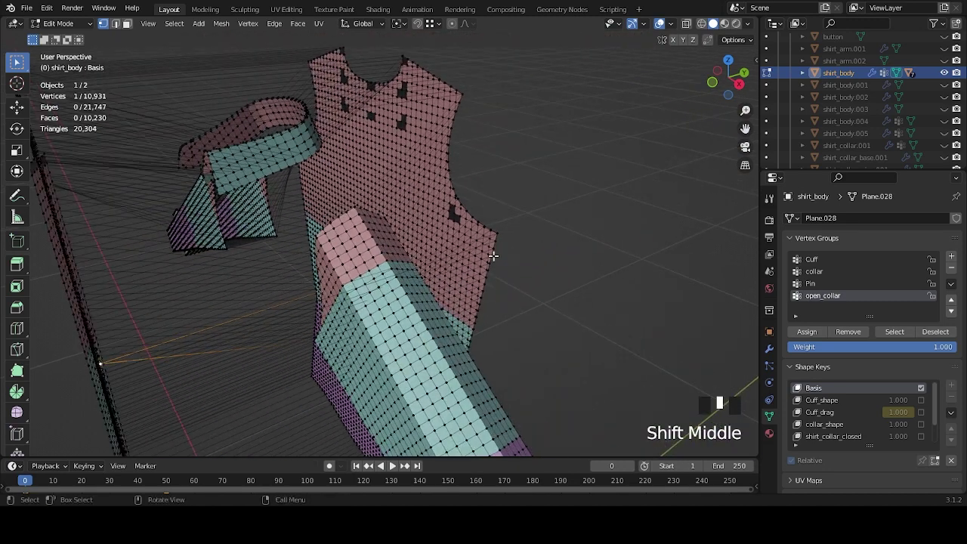
scroll(492, 256, up, 2)
shift+click(583, 226)
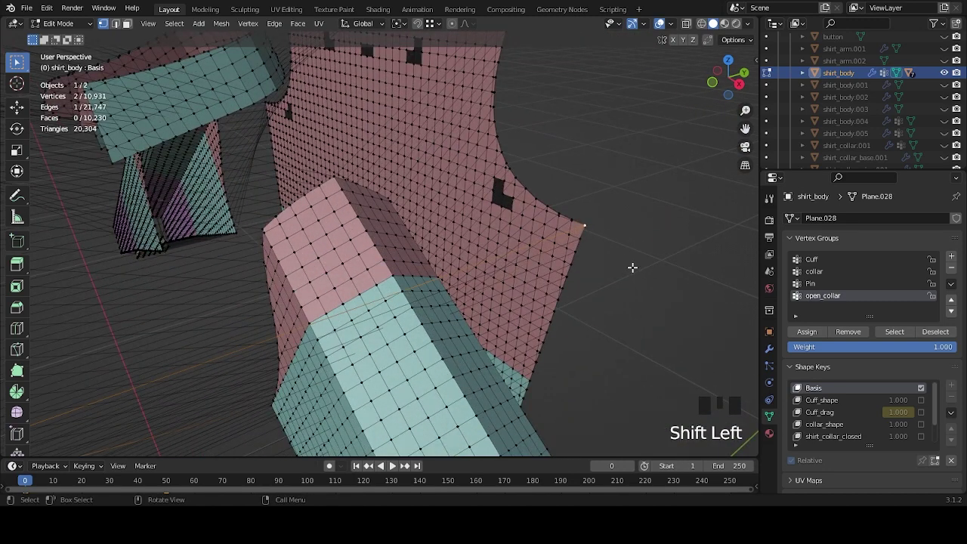
scroll(633, 268, down, 3)
shift+middle_drag(516, 293, 512, 270)
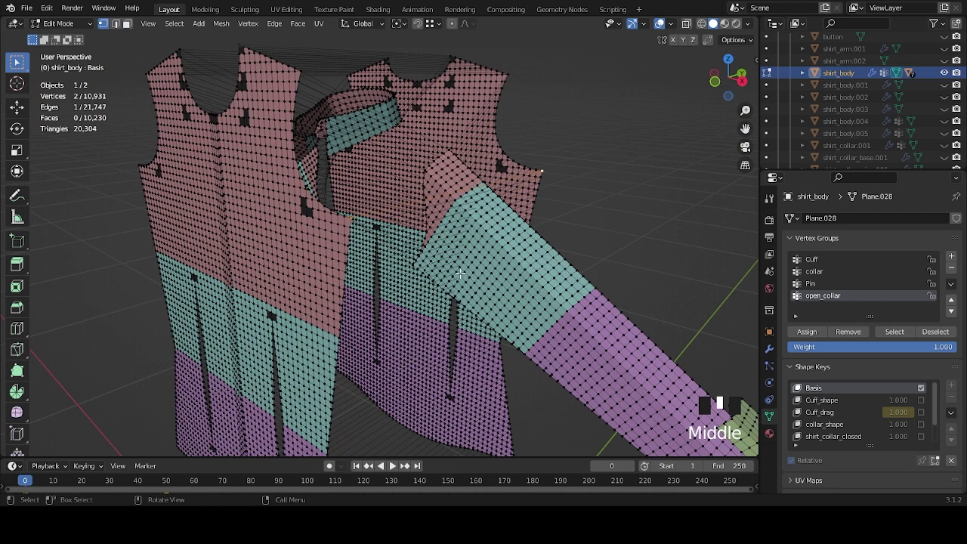
middle_drag(460, 274, 449, 245)
middle_drag(538, 191, 564, 177)
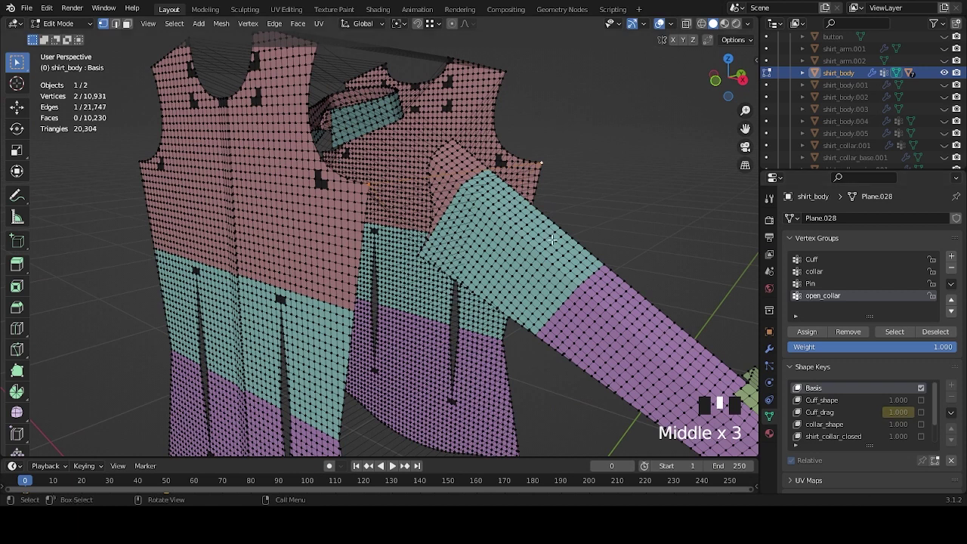
Leave Edit Mode and re-enable the shirt_collar_open and smoothing shape keys.
key(Tab)
scroll(914, 408, down, 2)
click(921, 394)
click(921, 394)
click(921, 405)
click(921, 393)
Make shirt_collar_open the active shape key and enter Edit Mode close to the side seam below the underarm.
scroll(476, 292, up, 4)
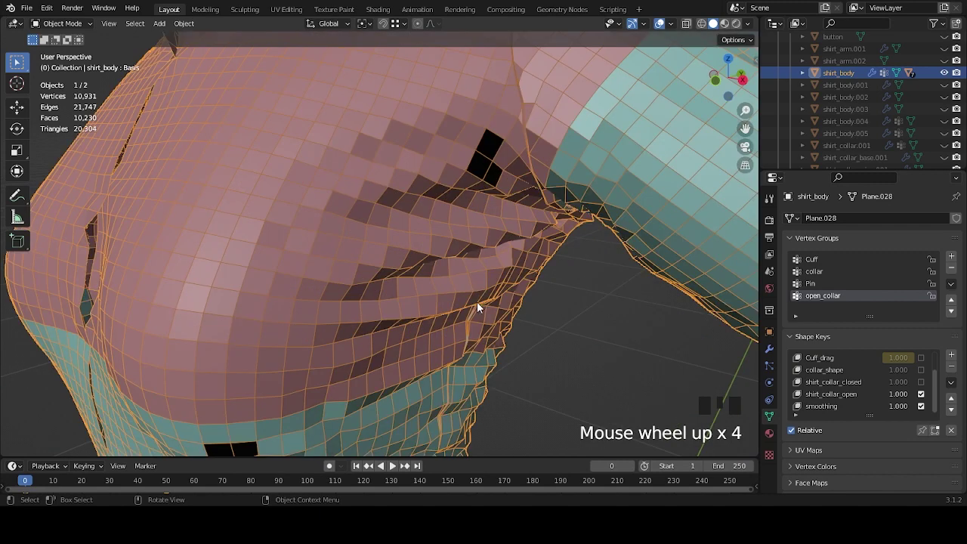
mouse_move(561, 317)
middle_down()
mouse_move(527, 302)
mouse_move(506, 263)
mouse_move(557, 326)
middle_up()
scroll(558, 327, up, 2)
click(840, 392)
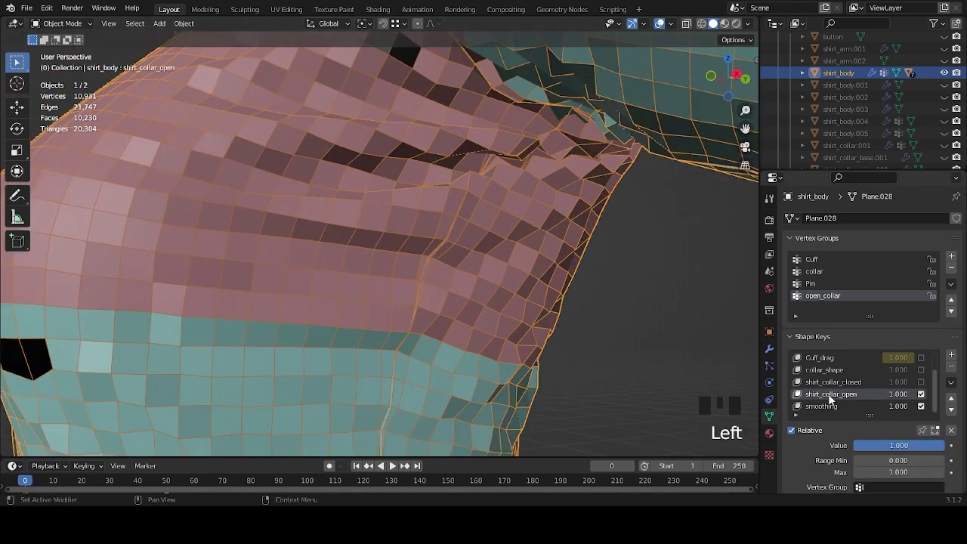
key(Tab)
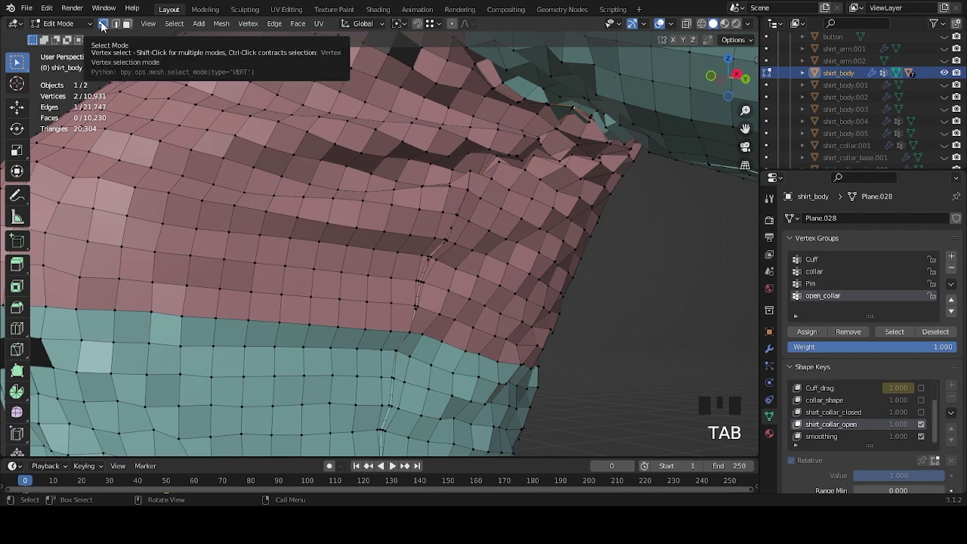
Try merging the two facing side seam vertices below the underarm at their center.
shift+middle_drag(534, 300, 536, 280)
shift+middle_drag(463, 292, 501, 262)
scroll(504, 267, up, 2)
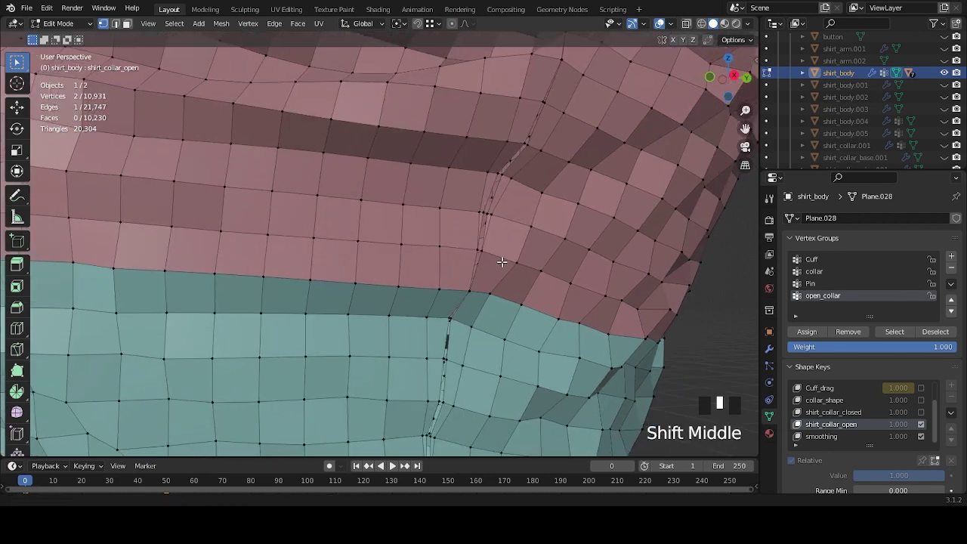
scroll(522, 253, up, 2)
click(547, 253)
shift+click(547, 253)
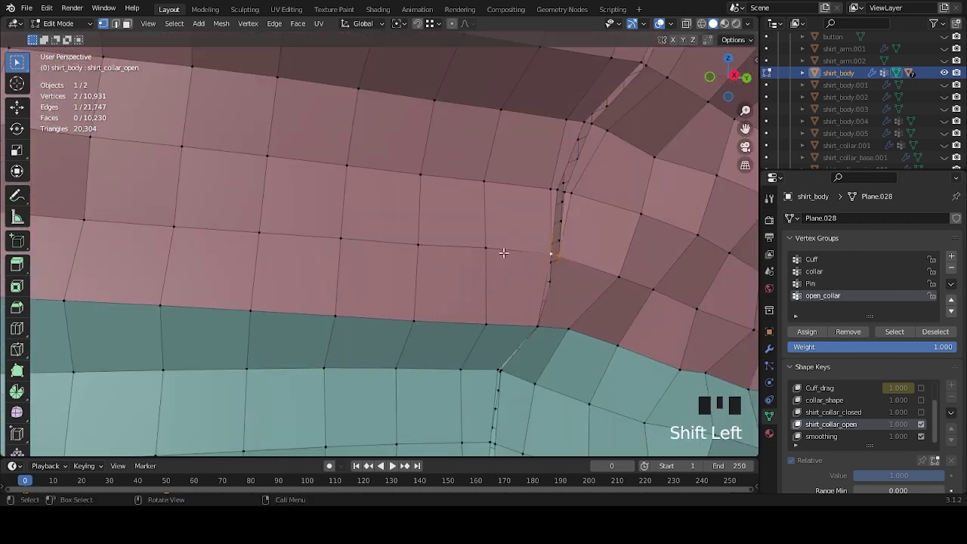
key(m)
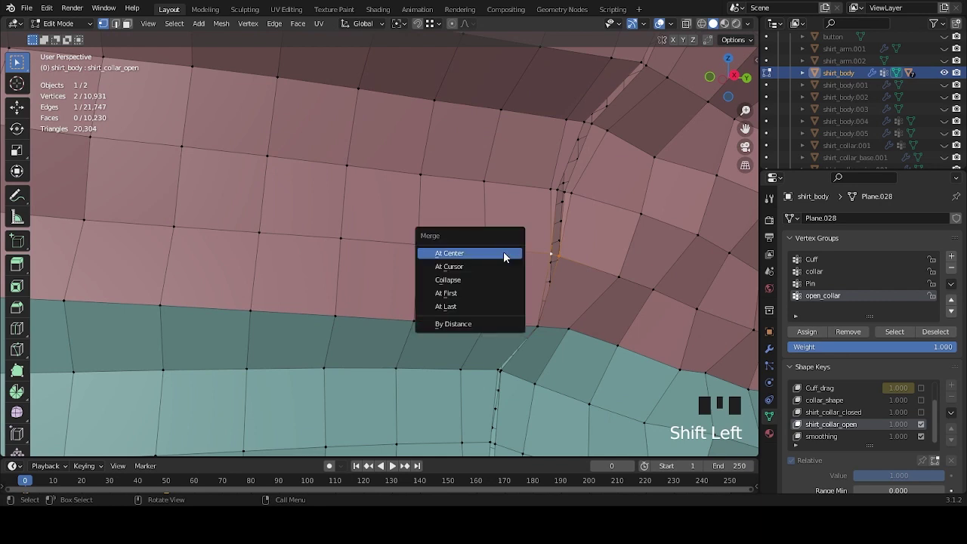
click(505, 256)
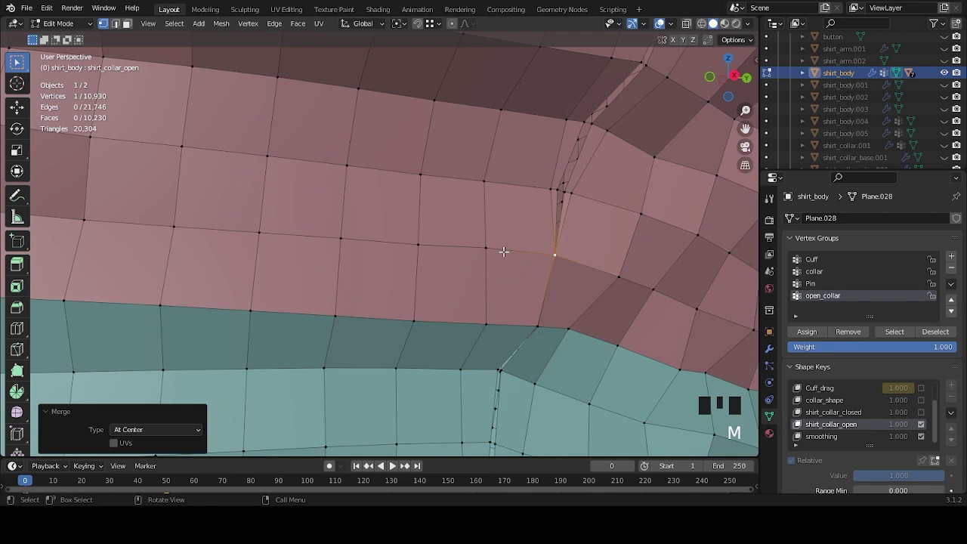
key(ctrl+z)
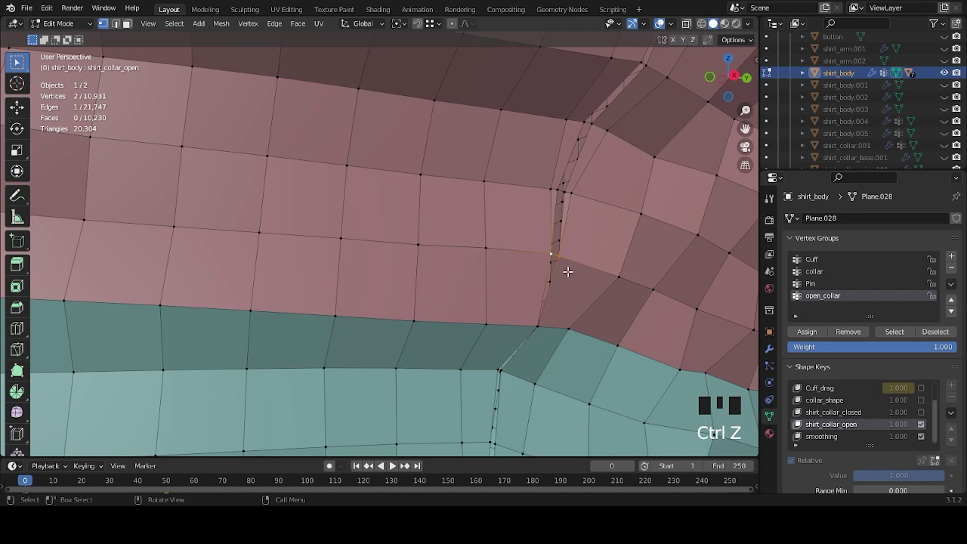
Turn off the shirt_collar_open and smoothing shape keys and enter Edit Mode with Basis as the active key, viewed from above.
key(Tab)
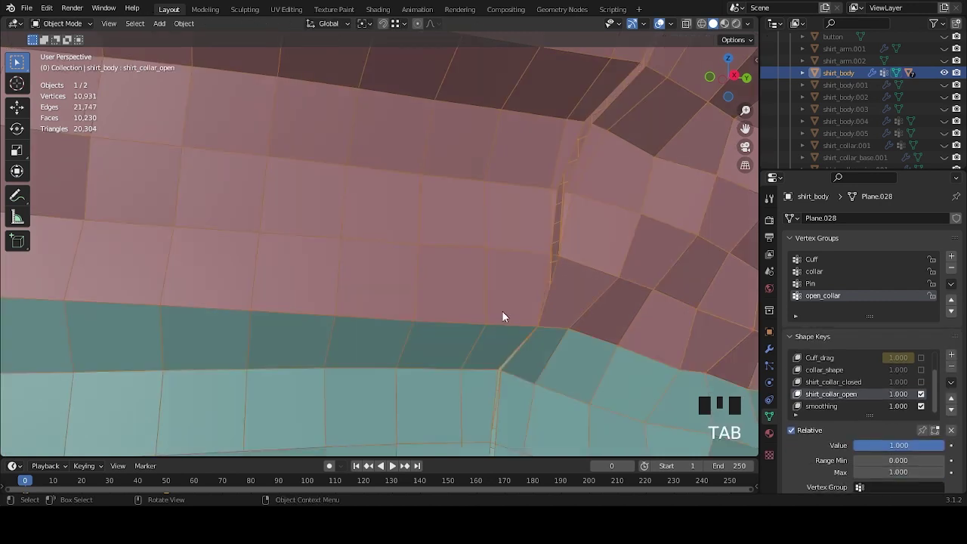
scroll(506, 307, down, 5)
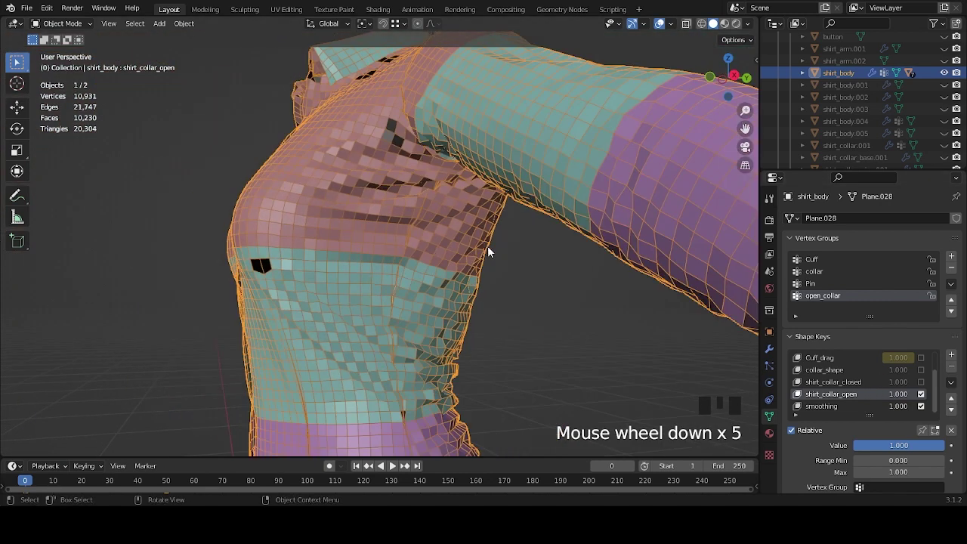
middle_click(863, 401)
click(921, 405)
click(831, 374)
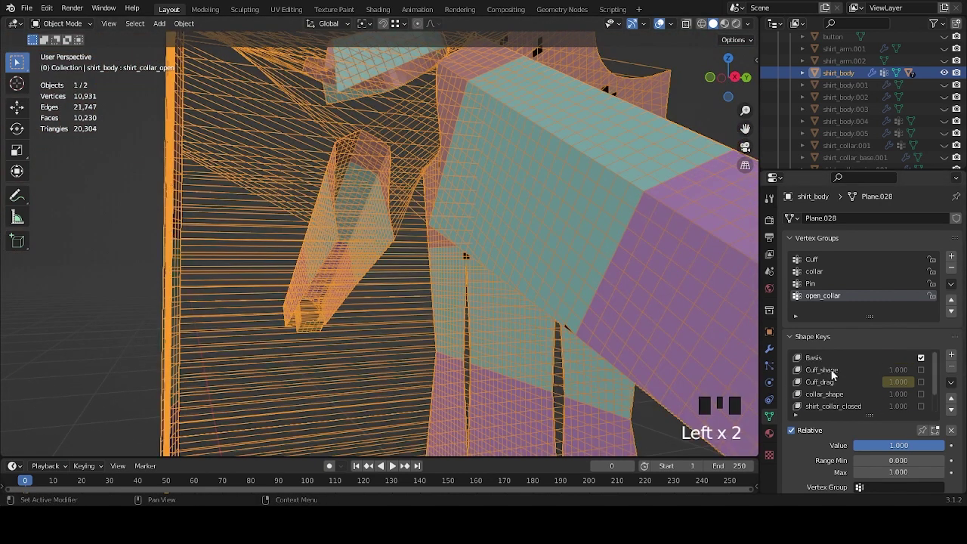
click(835, 361)
middle_drag(499, 261, 535, 308)
key(Tab)
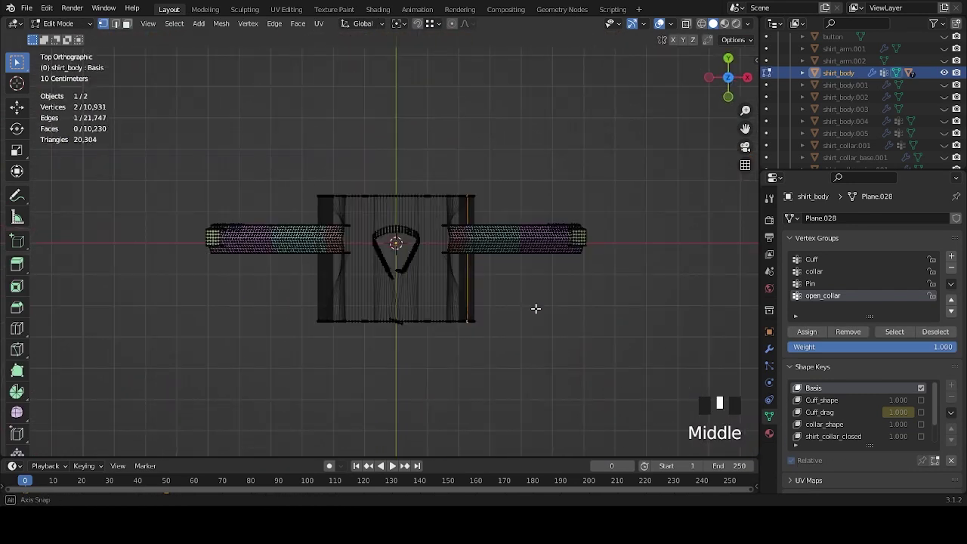
Clear the selection, switch to face selection with X-ray on, and box-select the collar faces in the middle of the shirt.
scroll(535, 308, up, 3)
click(440, 121)
key(a)
key(a)
key(a)
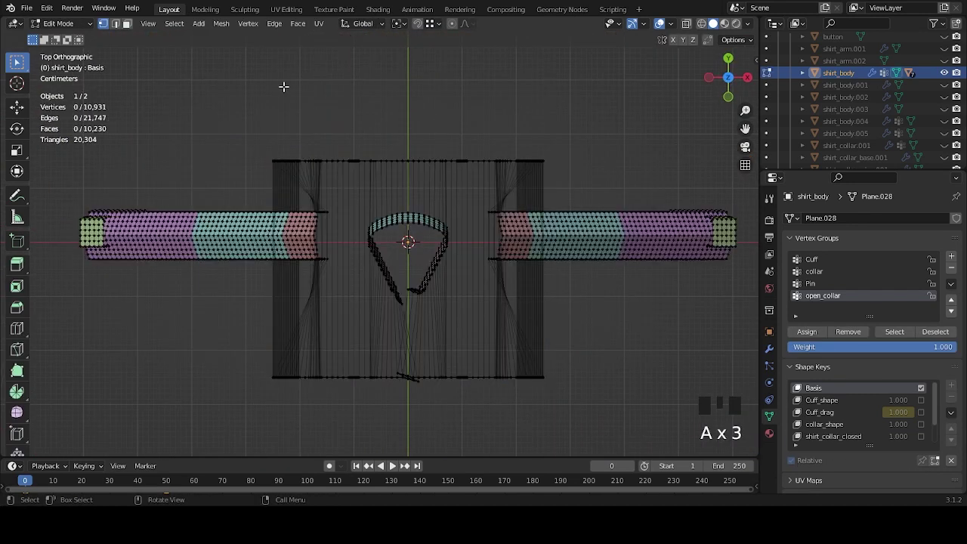
click(127, 23)
click(686, 23)
drag(357, 199, 476, 323)
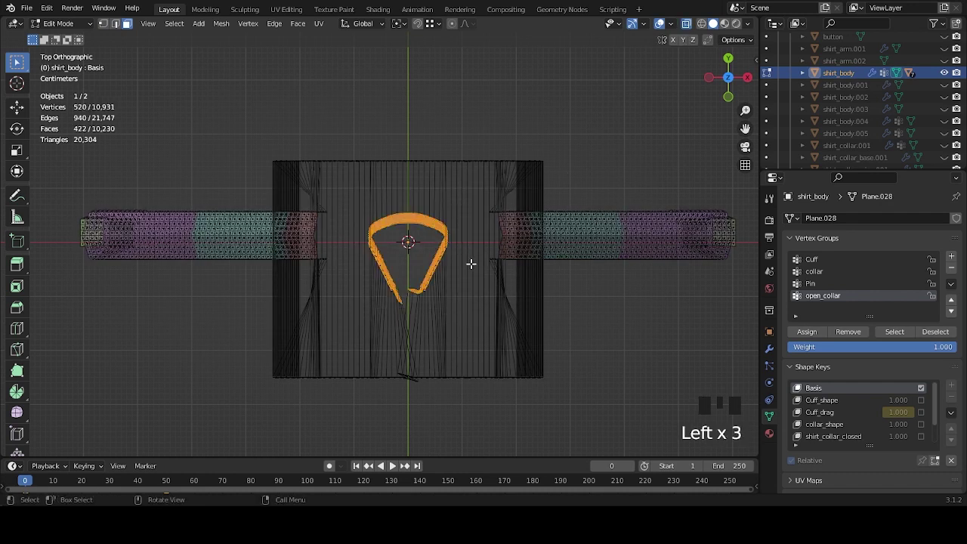
Box-select around the collar once more and clear the whole selection.
shift+middle_drag(610, 280, 450, 241)
scroll(551, 262, down, 3)
click(551, 261)
scroll(408, 265, up, 2)
middle_drag(408, 265, 500, 280)
scroll(423, 263, up, 2)
drag(401, 224, 530, 352)
click(608, 174)
key(a)
key(a)
key(a)
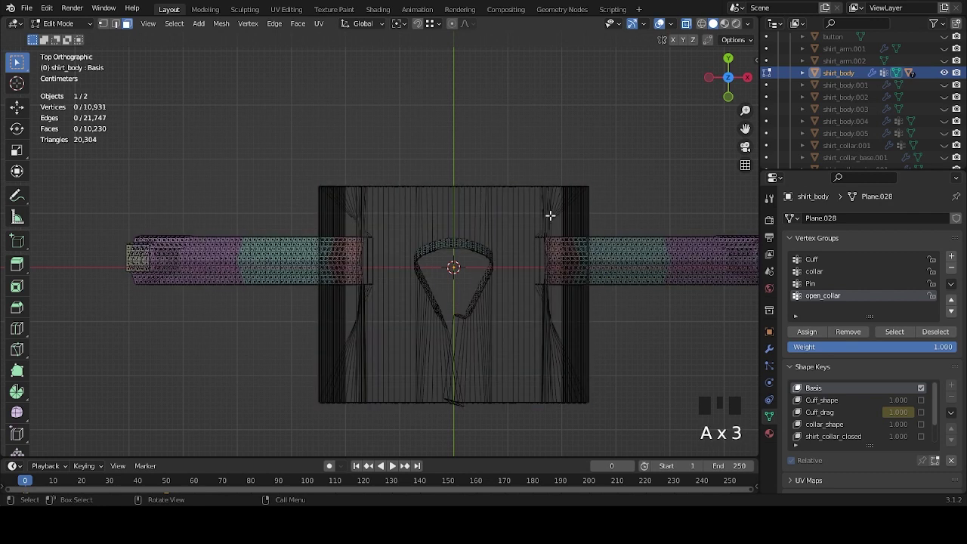
Select everything assigned to the Pin vertex group.
click(826, 285)
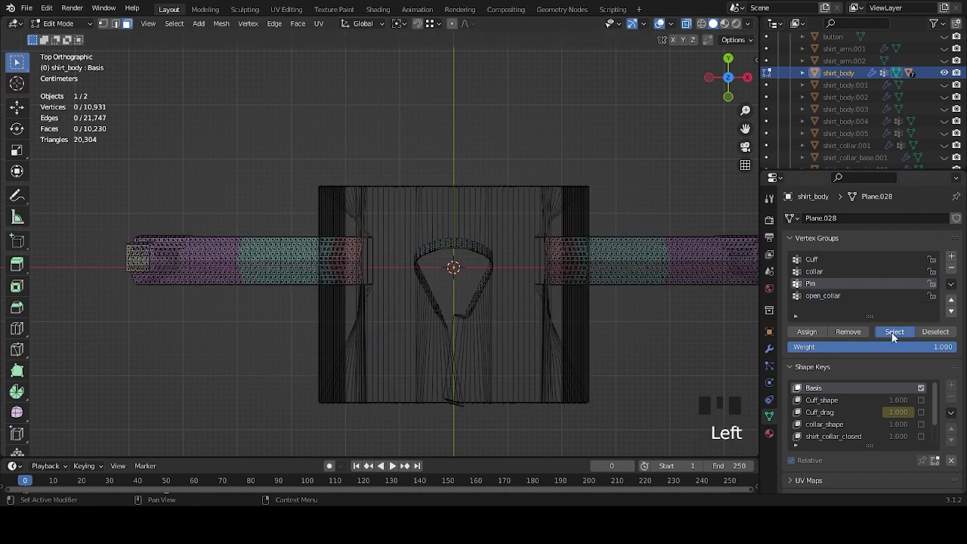
click(894, 333)
scroll(546, 269, down, 7)
shift+middle_drag(524, 282, 499, 283)
scroll(497, 293, up, 3)
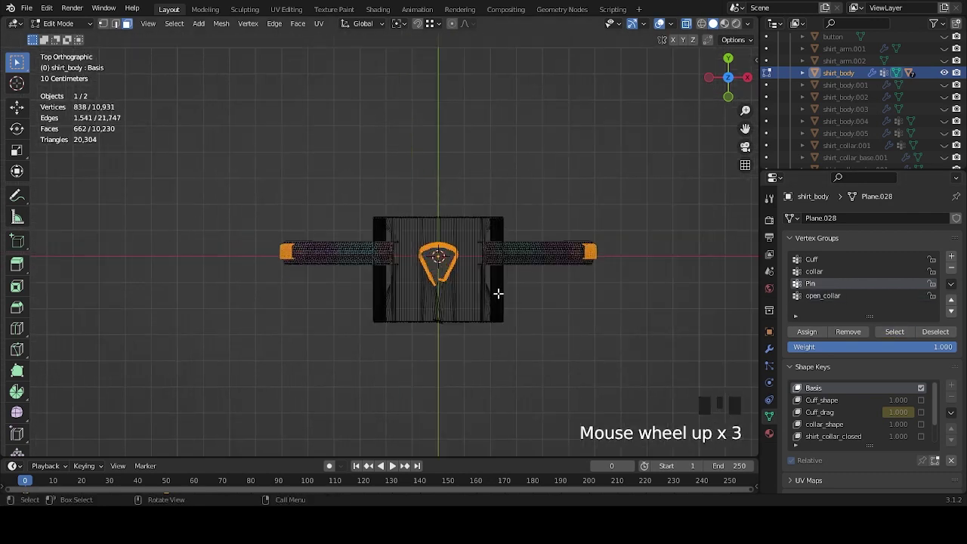
Examine the selected Pin parts at the collar and both cuffs from several angles.
middle_drag(640, 289, 567, 285)
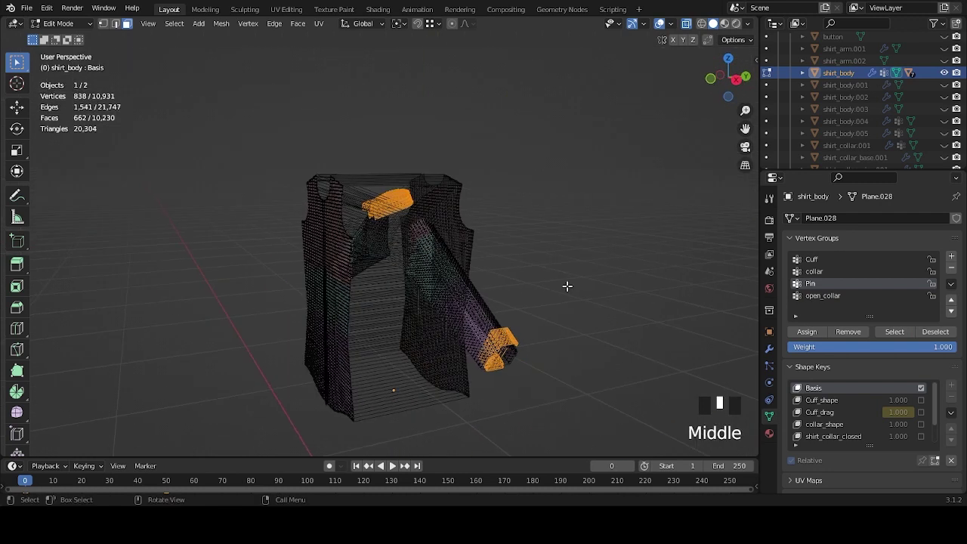
scroll(567, 276, up, 2)
middle_drag(567, 274, 649, 322)
scroll(533, 250, up, 2)
scroll(589, 300, down, 2)
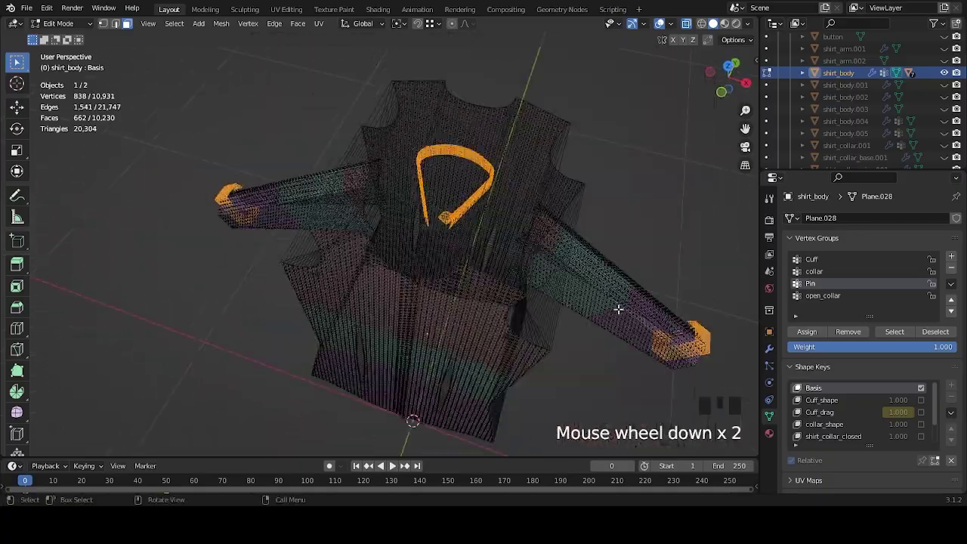
shift+middle_drag(589, 301, 535, 274)
scroll(501, 232, up, 2)
shift+middle_drag(500, 231, 522, 257)
scroll(534, 287, up, 2)
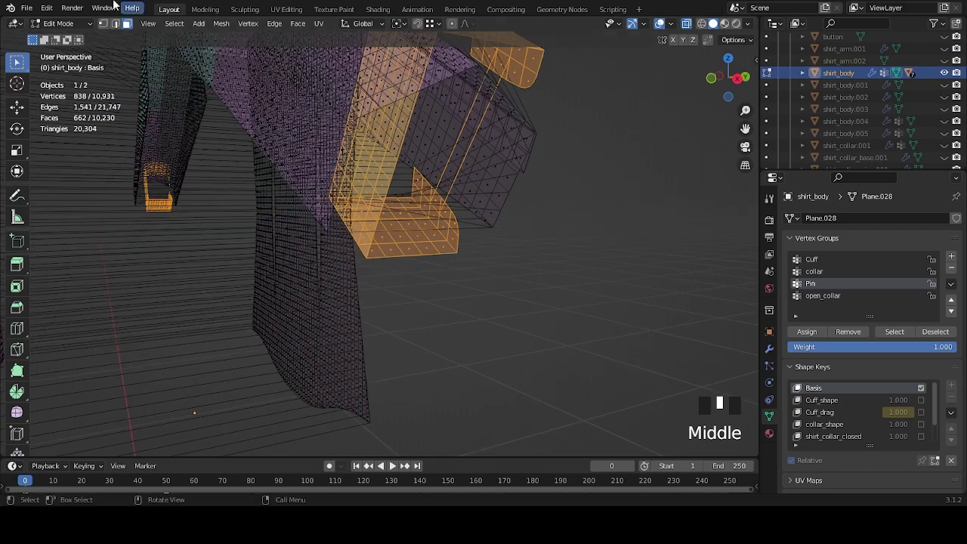
Clear the selection in face selection and select the Pin vertex group's geometry again.
click(127, 24)
scroll(446, 184, down, 4)
middle_drag(357, 174, 624, 265)
scroll(494, 239, up, 2)
shift+middle_drag(494, 239, 529, 255)
click(529, 254)
click(861, 289)
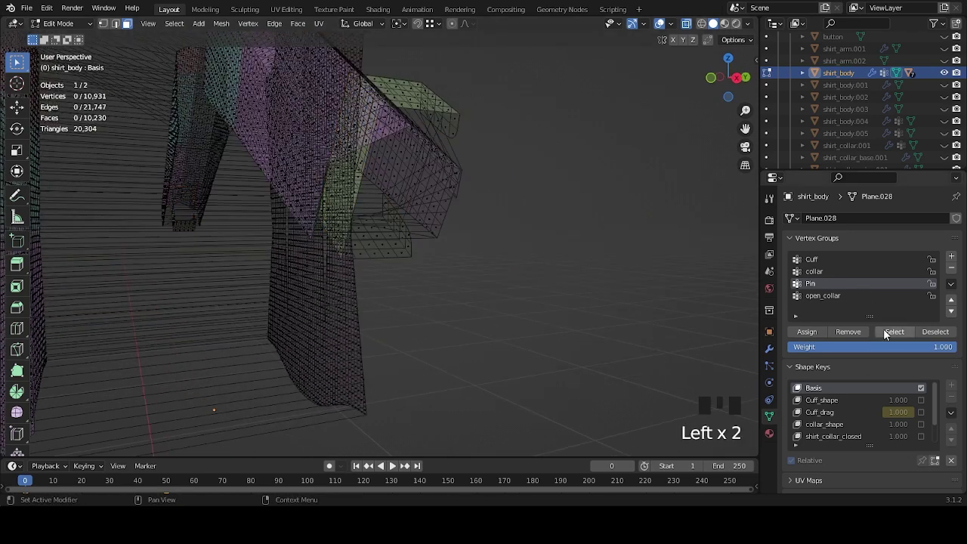
click(894, 331)
Switch to edge selection and back to face selection to drop the loose sewing edges from the Pin selection.
middle_drag(479, 211, 448, 203)
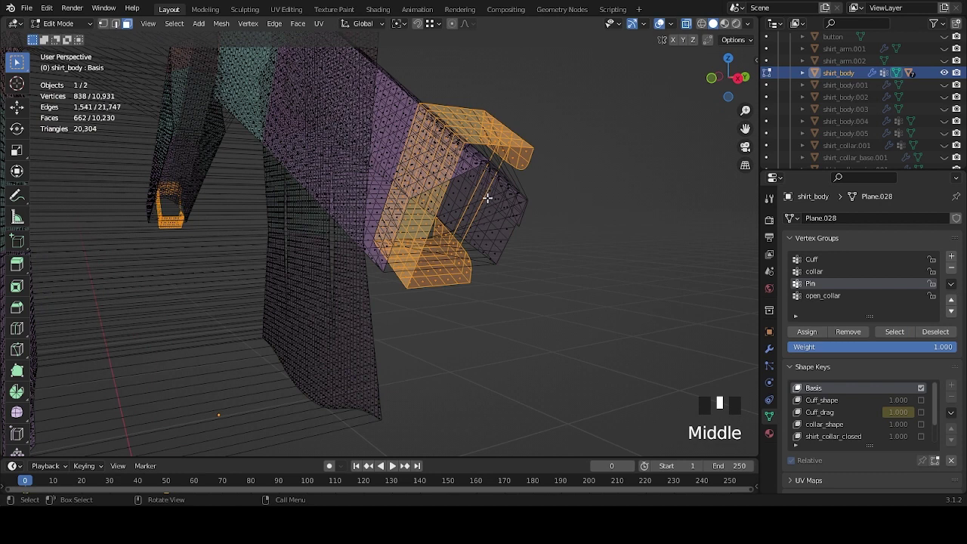
shift+middle_drag(491, 204, 455, 209)
scroll(539, 244, up, 3)
middle_drag(539, 244, 483, 239)
scroll(502, 265, up, 4)
scroll(507, 265, down, 6)
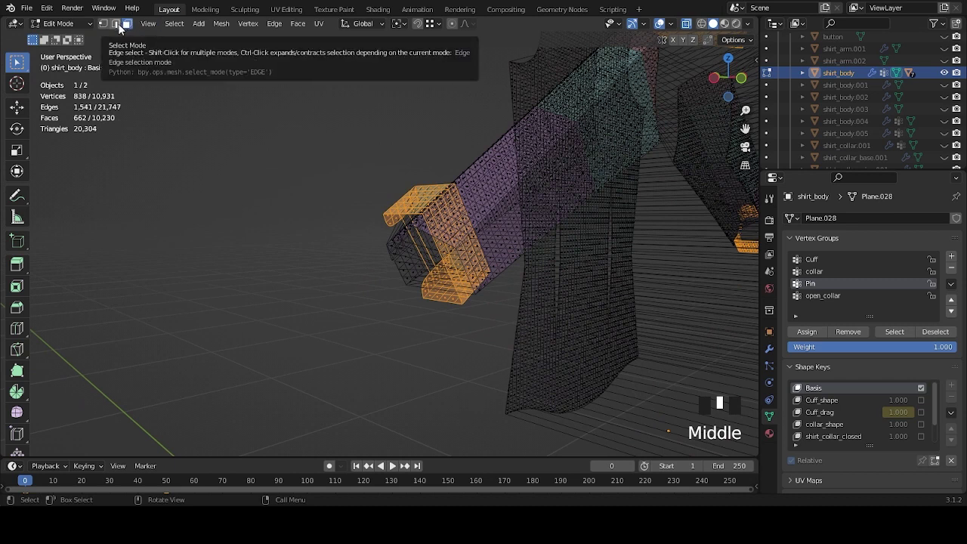
click(118, 24)
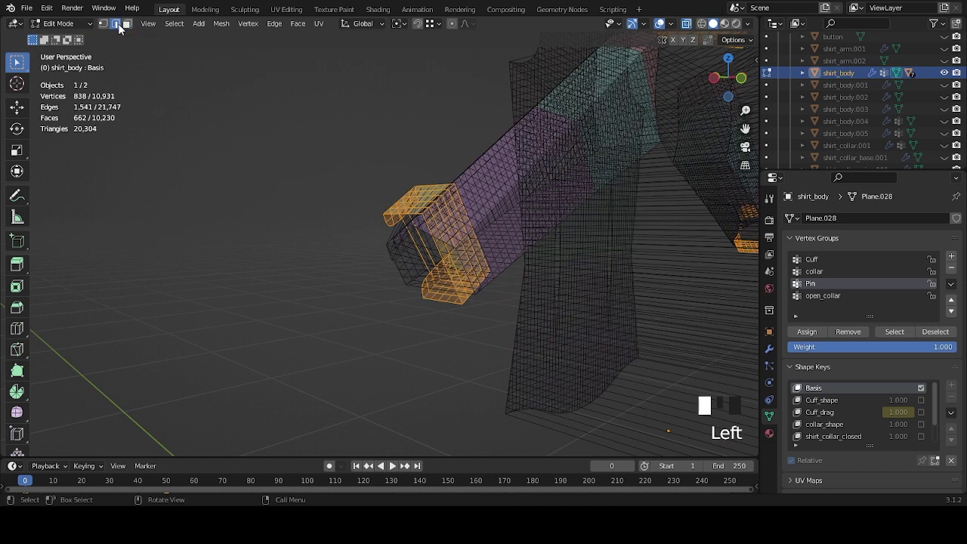
click(126, 23)
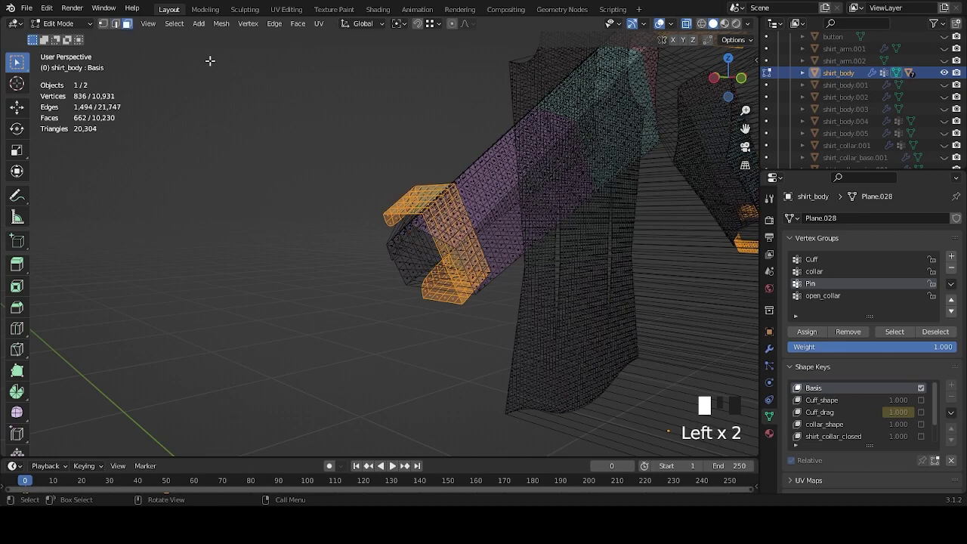
Hide the selected collar and cuff faces.
scroll(496, 216, down, 2)
scroll(496, 217, up, 5)
scroll(543, 229, down, 6)
middle_drag(544, 229, 480, 251)
scroll(503, 213, down, 2)
middle_drag(504, 214, 526, 284)
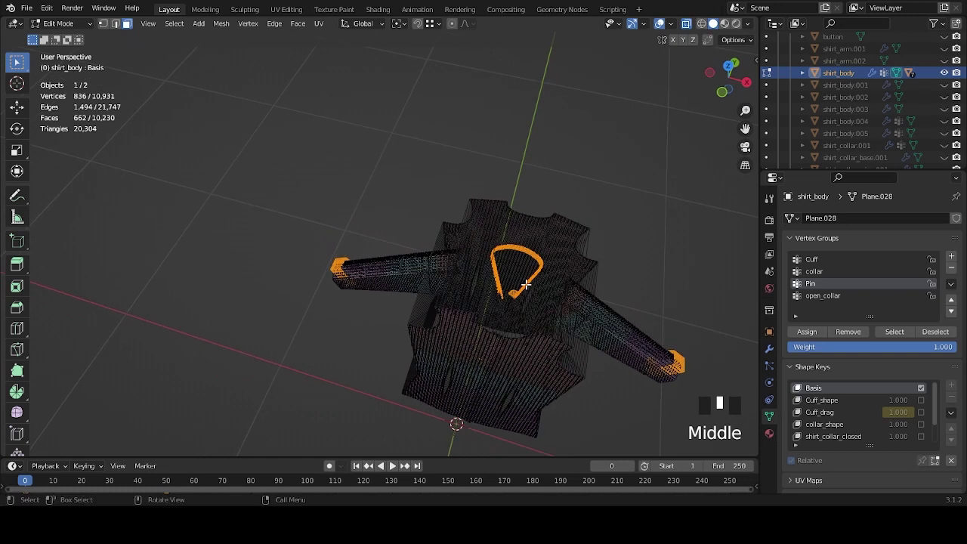
key(h)
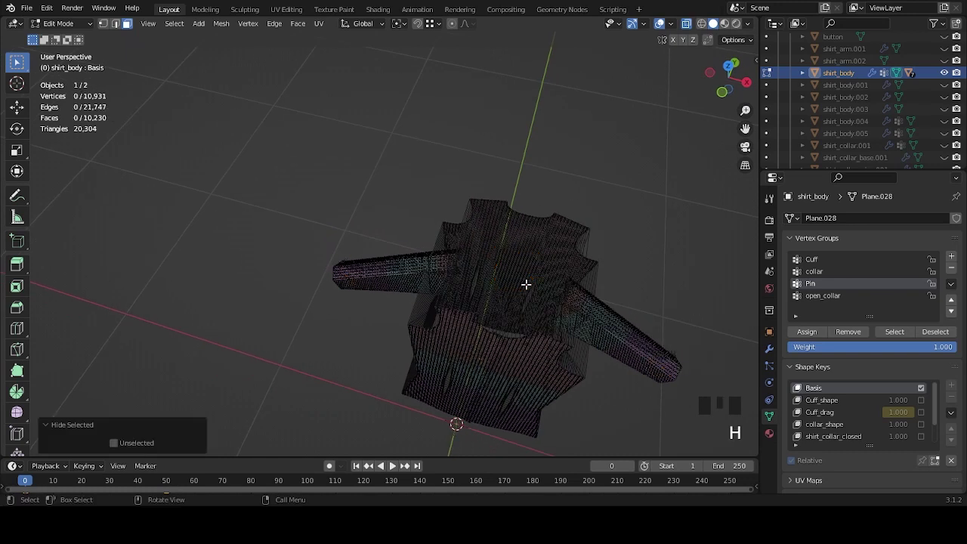
Turn off X-ray, view the shirt straight from its right side, and switch to edge selection.
click(685, 25)
shift+middle_drag(587, 328, 473, 178)
scroll(469, 159, up, 2)
scroll(473, 178, down, 1)
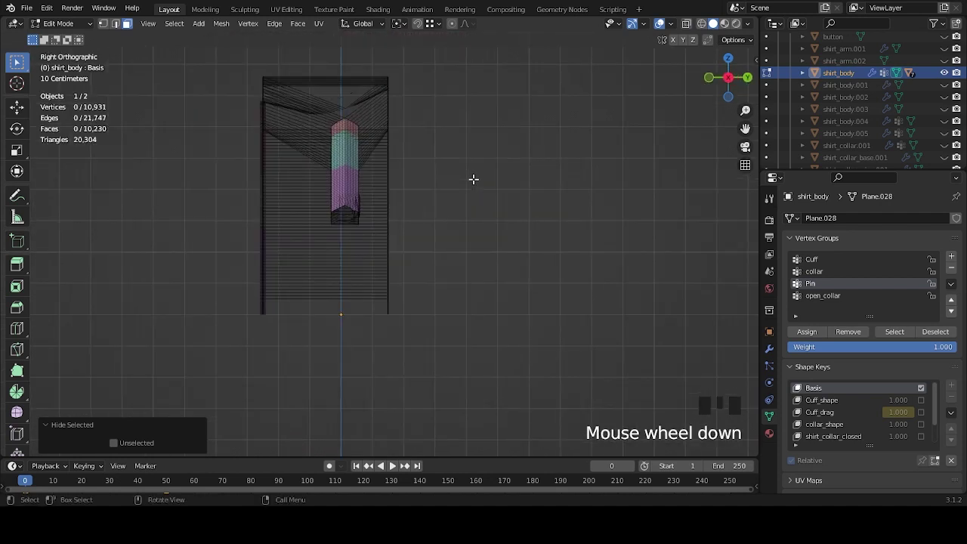
shift+middle_drag(472, 179, 592, 236)
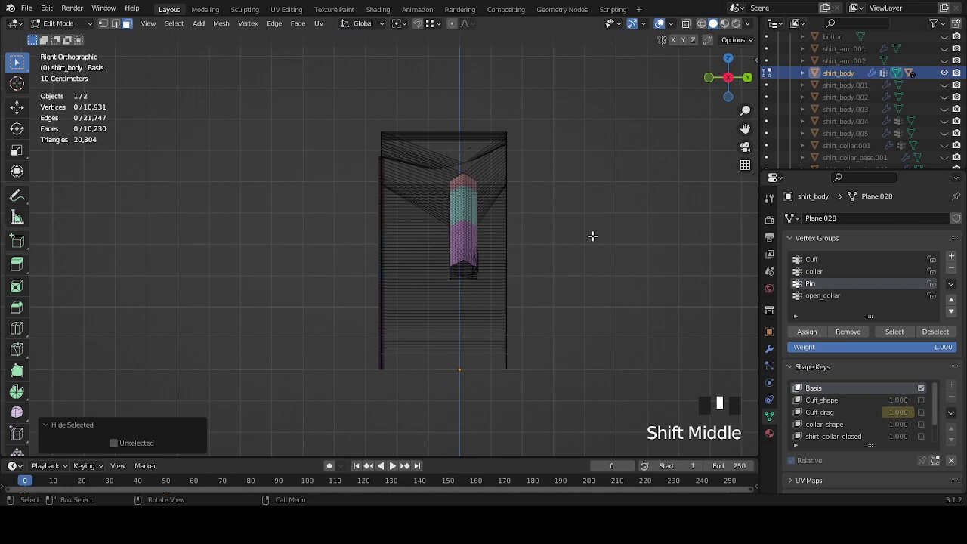
click(114, 24)
Turn X-ray back on and box-select the sewing edges in the gap between the front panel and the sleeve.
middle_drag(411, 120, 418, 147)
key(b)
middle_drag(401, 102, 434, 409)
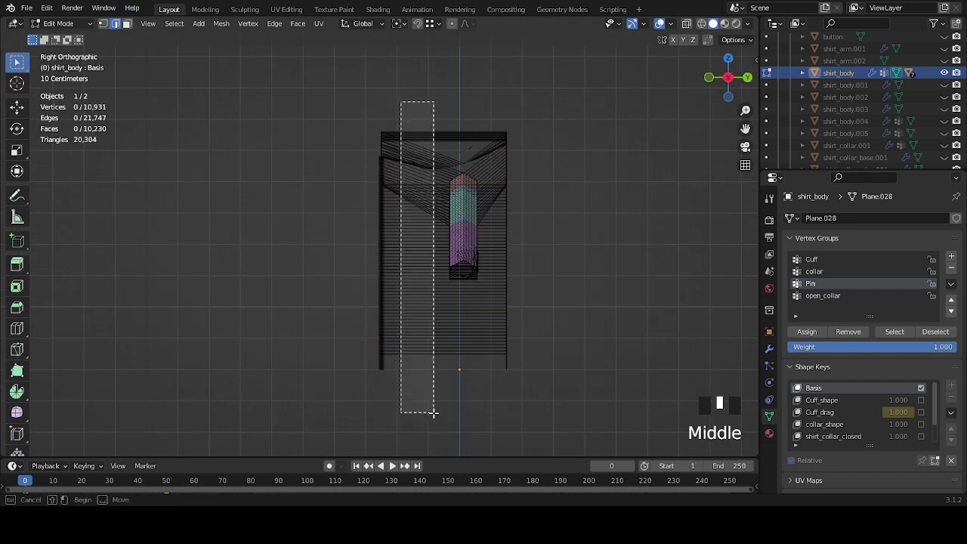
click(434, 410)
click(686, 24)
click(668, 60)
click(685, 23)
click(686, 23)
click(674, 41)
drag(401, 109, 429, 409)
Add the sewing edges between the sleeve and the back panel to the selection.
key(b)
middle_drag(481, 112, 501, 226)
drag(501, 227, 500, 231)
shift+click(501, 230)
Add the remaining sewing edges spanning the inside of the sleeve to the selection.
mouse_move(501, 231)
shift+middle_down()
mouse_move(495, 240)
mouse_move(566, 298)
mouse_move(443, 205)
mouse_move(484, 244)
mouse_move(505, 244)
shift+middle_up()
scroll(529, 250, up, 4)
scroll(643, 280, down, 3)
middle_drag(643, 280, 422, 201)
scroll(515, 250, up, 8)
scroll(455, 238, up, 4)
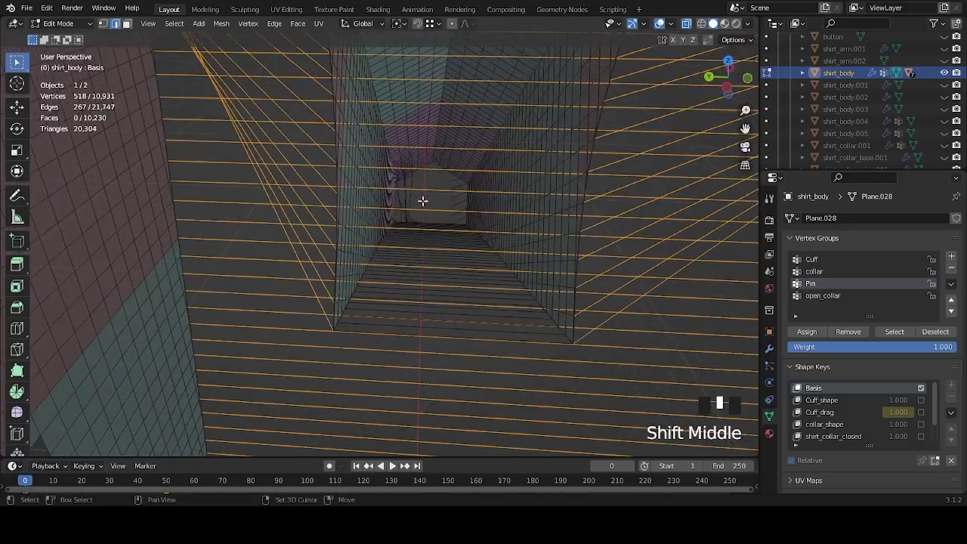
shift+drag(422, 201, 454, 367)
scroll(431, 295, down, 5)
middle_drag(432, 295, 434, 257)
shift+drag(432, 263, 432, 355)
Make Cuff_drag the active shape key, with the sleeve end in front view.
scroll(438, 349, down, 6)
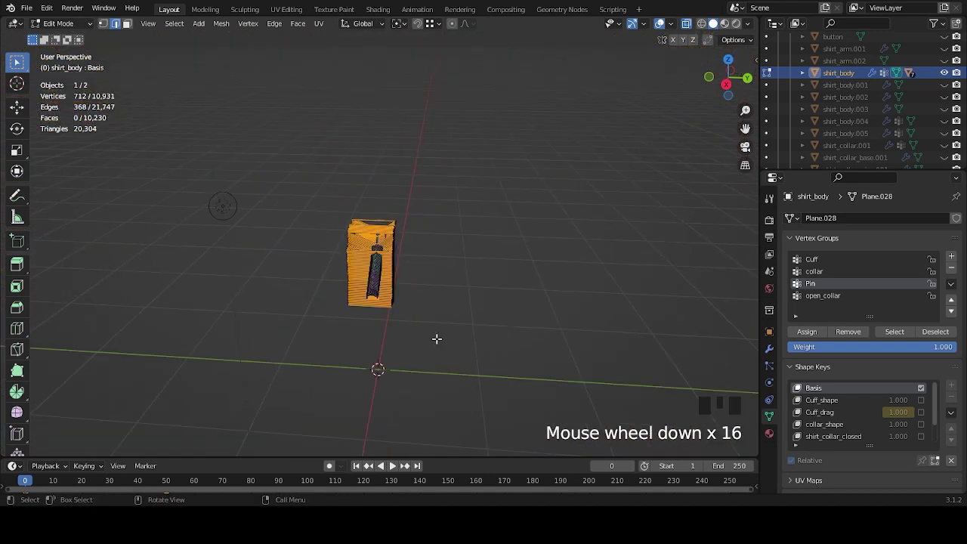
scroll(417, 281, up, 5)
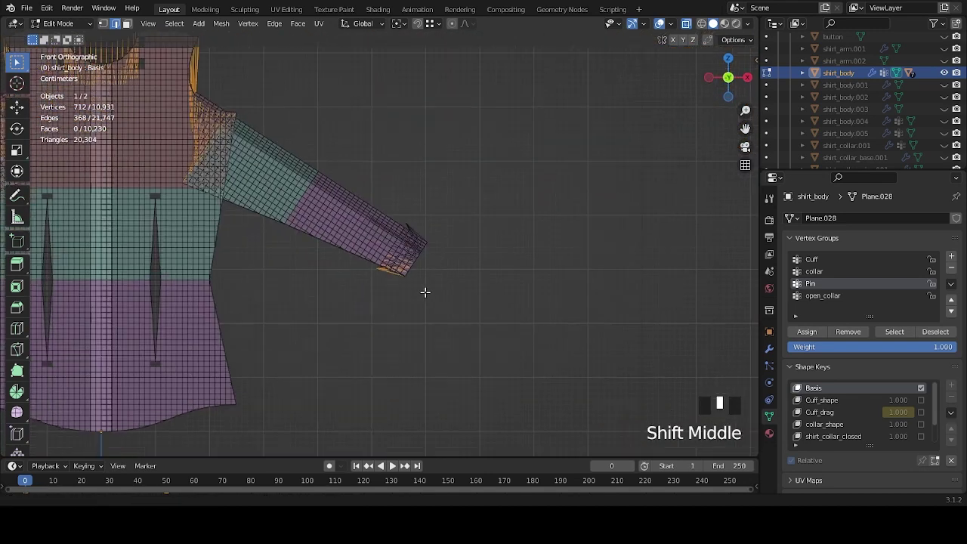
shift+middle_drag(496, 254, 527, 258)
scroll(837, 412, down, 2)
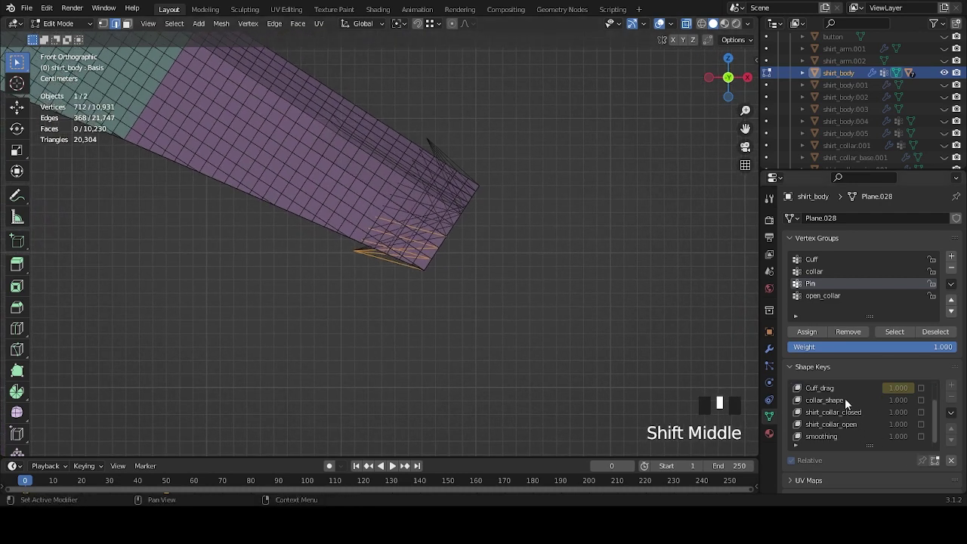
scroll(844, 401, up, 2)
click(840, 412)
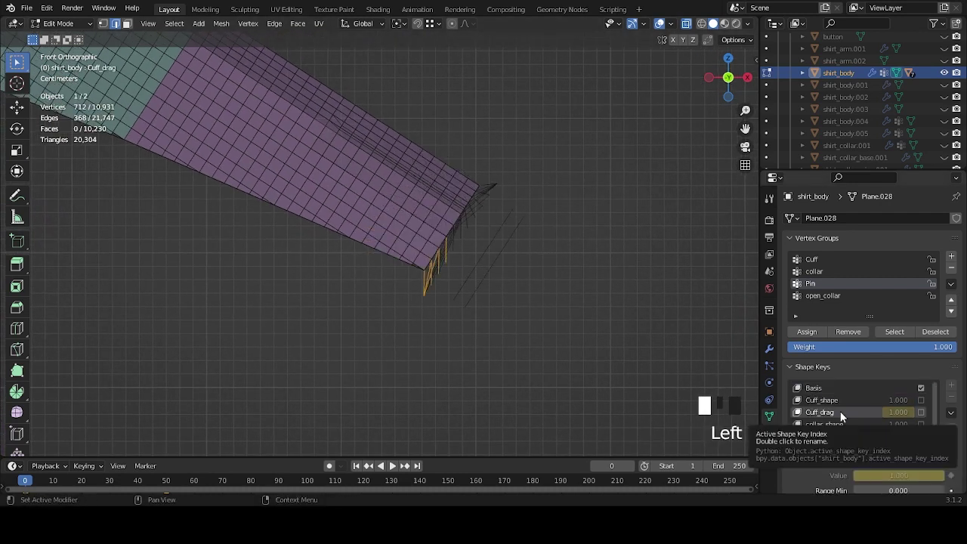
shift+middle_drag(507, 308, 529, 311)
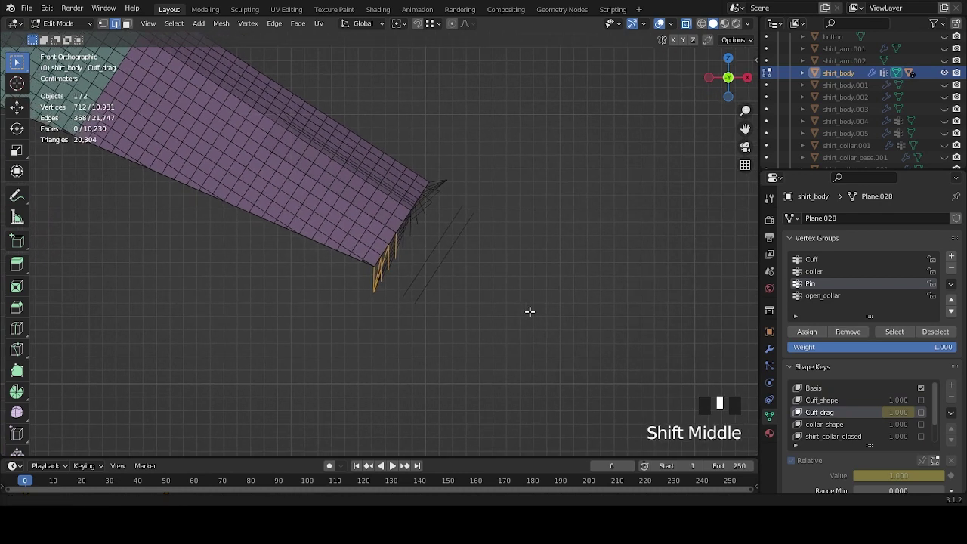
click(839, 400)
click(838, 412)
Add the loose sewing edges around the end of the +X sleeve to the selection in front view.
scroll(427, 263, up, 3)
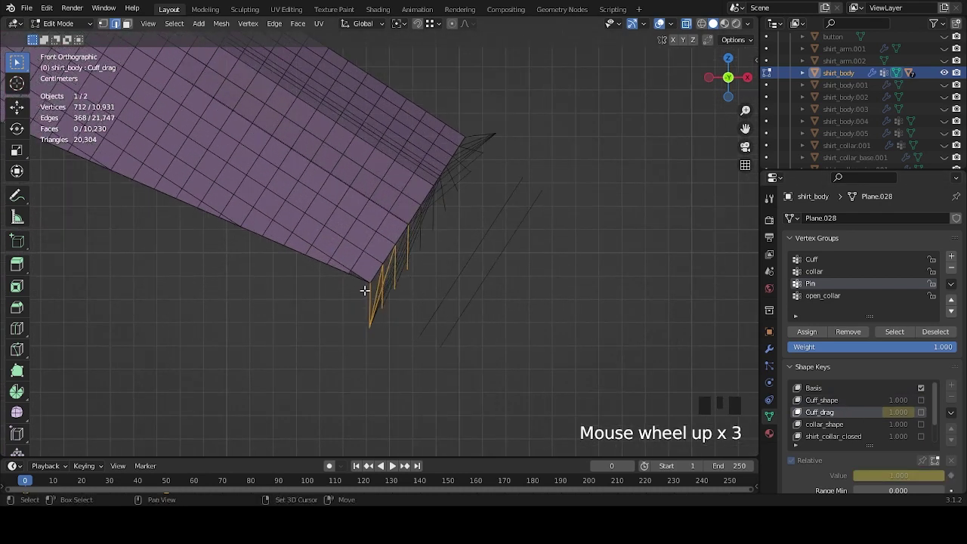
shift+click(401, 312)
shift+click(430, 257)
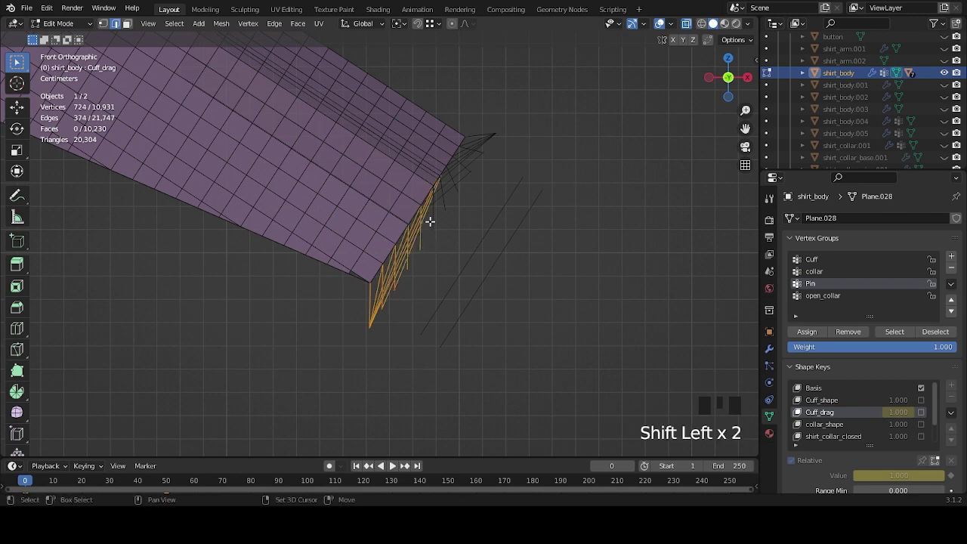
shift+click(467, 207)
shift+click(478, 145)
shift+click(489, 154)
scroll(463, 238, down, 1)
shift+middle_drag(464, 238, 453, 257)
scroll(460, 204, up, 3)
shift+click(488, 203)
scroll(485, 202, down, 2)
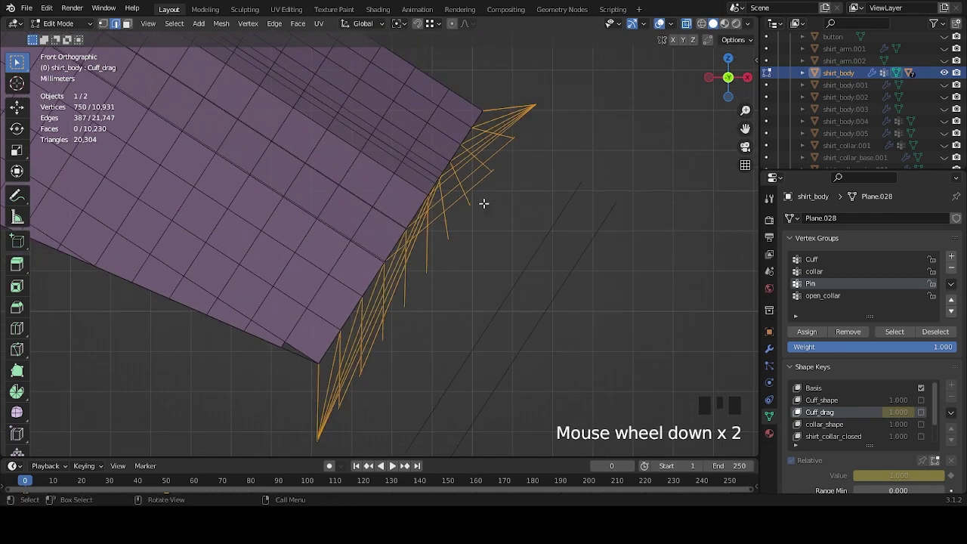
scroll(477, 231, down, 2)
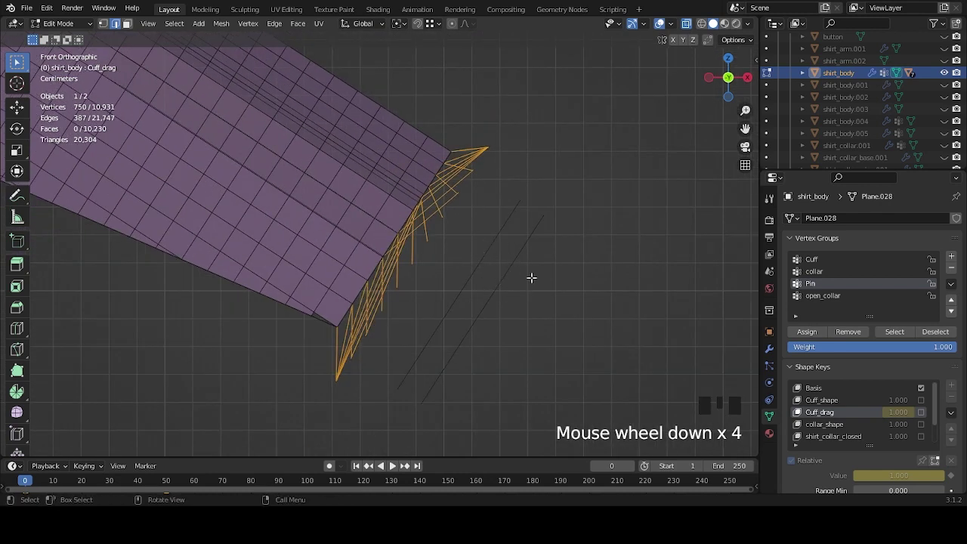
mouse_move(548, 298)
middle_down()
mouse_move(425, 313)
mouse_move(505, 319)
mouse_move(535, 303)
middle_up()
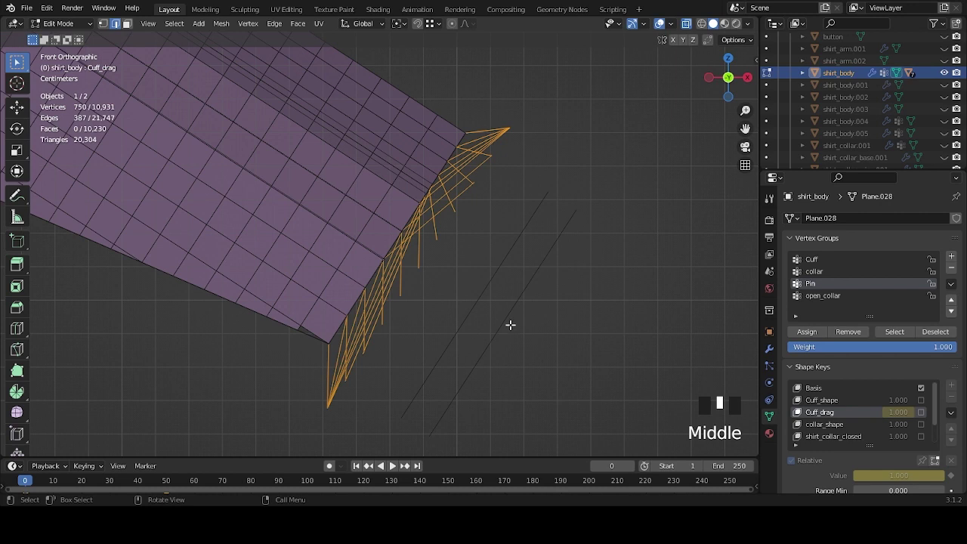
Add the loose sewing edges around the end of the opposite, -X sleeve to the selection.
scroll(511, 324, down, 7)
shift+middle_drag(475, 295, 401, 244)
scroll(483, 272, down, 4)
scroll(476, 304, up, 6)
scroll(388, 234, up, 3)
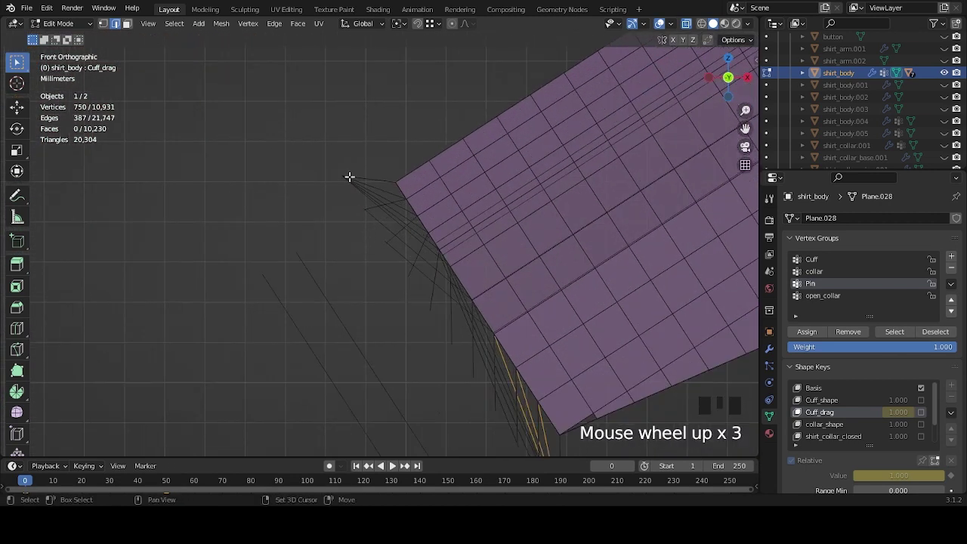
shift+click(381, 257)
shift+click(414, 277)
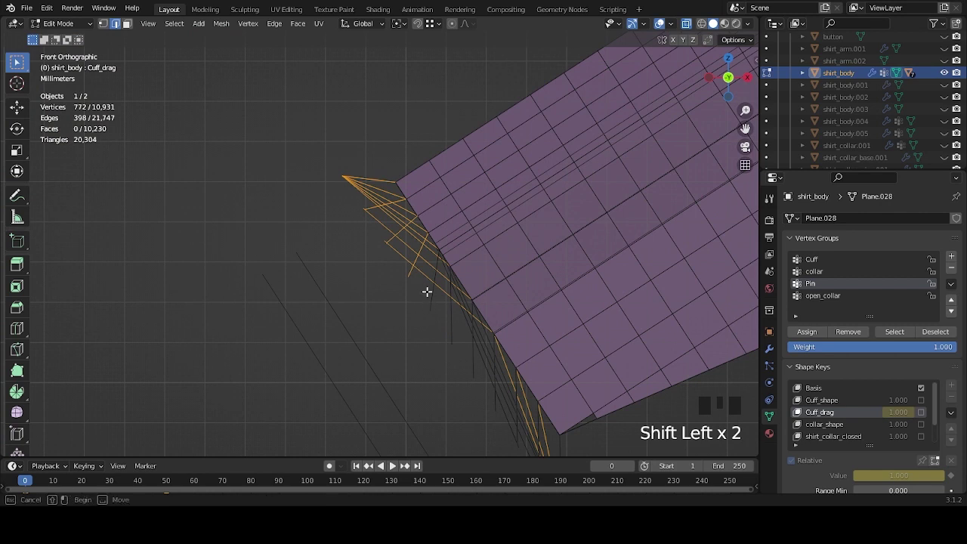
shift+click(473, 376)
shift+click(498, 389)
shift+middle_drag(501, 392, 427, 306)
key(ctrl+z)
scroll(408, 261, up, 2)
shift+click(428, 282)
shift+click(454, 339)
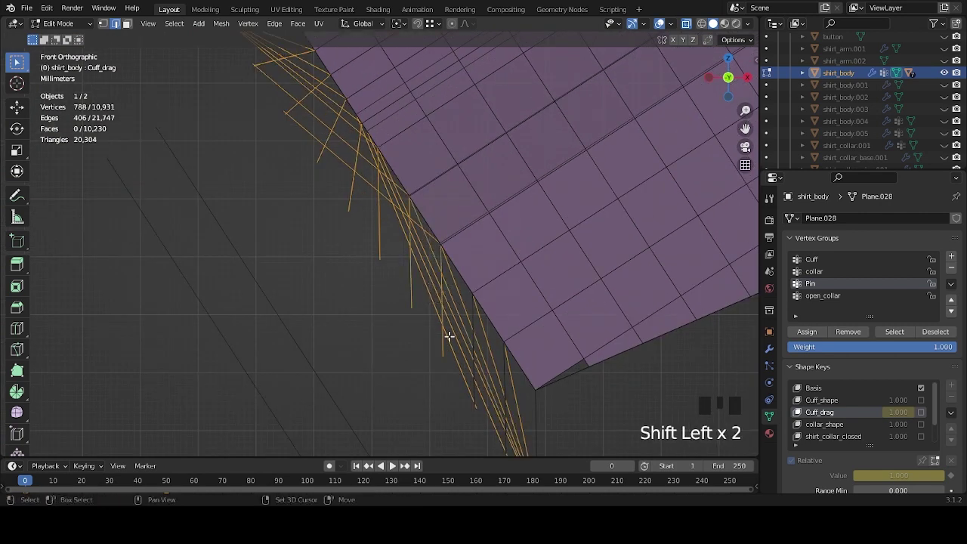
shift+drag(496, 400, 545, 433)
Inspect both sleeve ends and the shirt's side seams for sewing edges missing from the selection.
scroll(518, 324, down, 2)
shift+middle_drag(519, 324, 469, 310)
scroll(410, 282, up, 4)
shift+middle_drag(410, 283, 594, 298)
scroll(464, 297, down, 9)
shift+middle_drag(464, 297, 484, 312)
scroll(451, 285, up, 4)
scroll(436, 280, up, 4)
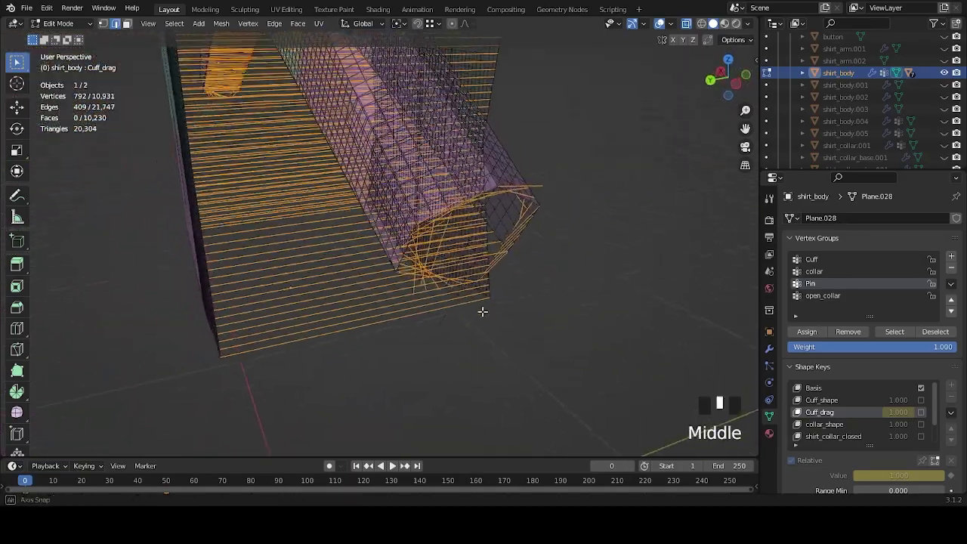
scroll(440, 281, down, 5)
middle_drag(440, 280, 521, 291)
scroll(518, 257, up, 10)
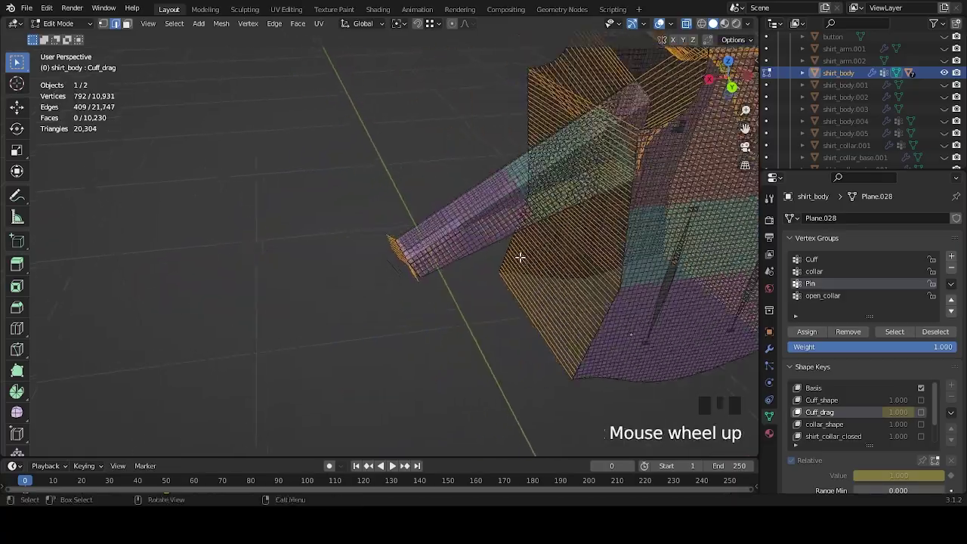
middle_drag(457, 270, 594, 265)
scroll(511, 281, down, 4)
Add the horizontal sewing edges below the waist in the +X side dart to the selection in front view.
mouse_move(511, 281)
shift+middle_down()
mouse_move(475, 329)
mouse_move(526, 328)
mouse_move(520, 335)
mouse_move(475, 298)
mouse_move(521, 282)
shift+middle_up()
scroll(399, 317, down, 5)
scroll(456, 280, up, 5)
shift+middle_drag(455, 280, 445, 244)
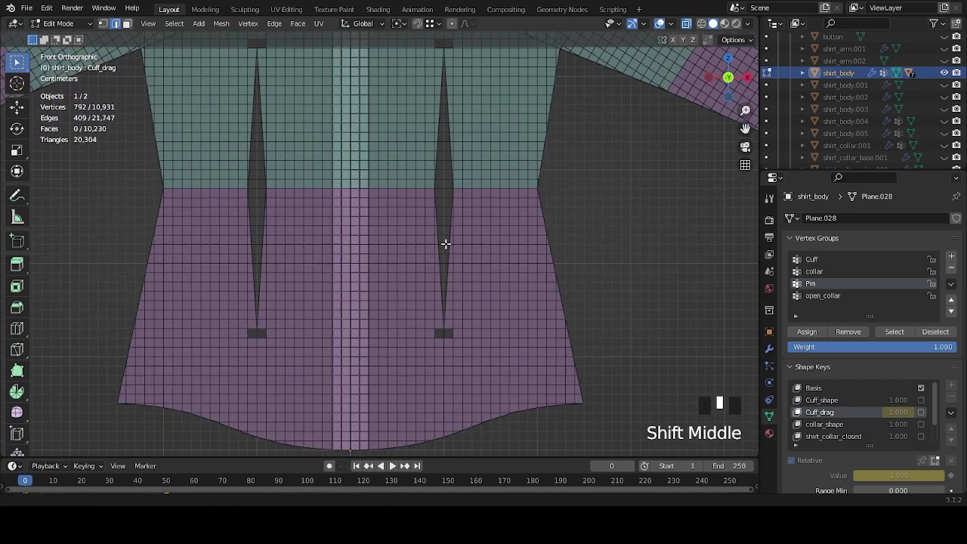
scroll(431, 225, up, 3)
shift+drag(438, 273, 445, 298)
shift+middle_drag(445, 298, 414, 138)
scroll(421, 203, up, 3)
shift+drag(412, 147, 431, 275)
shift+middle_drag(431, 274, 415, 203)
shift+drag(411, 185, 412, 280)
shift+middle_drag(412, 281, 406, 259)
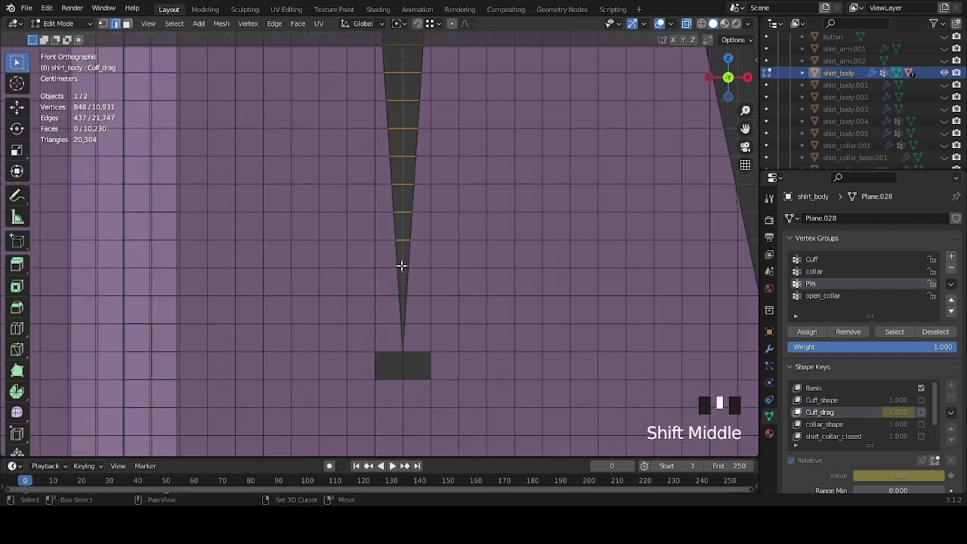
Add the remaining short sewing edges down to the lower tip of the +X side dart.
shift+drag(404, 293, 401, 300)
shift+middle_drag(401, 300, 395, 265)
scroll(416, 311, up, 5)
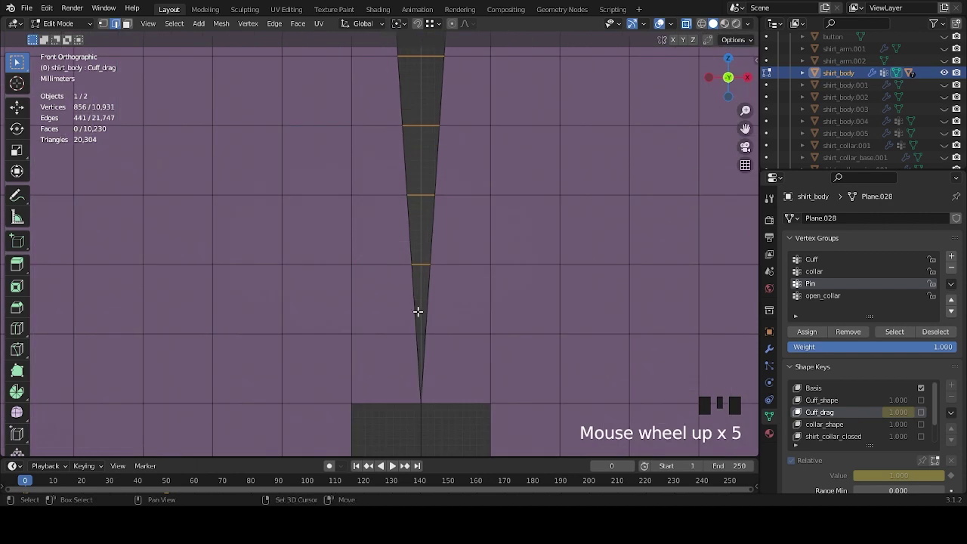
shift+drag(420, 334, 426, 300)
scroll(401, 254, down, 13)
shift+middle_drag(401, 255, 401, 242)
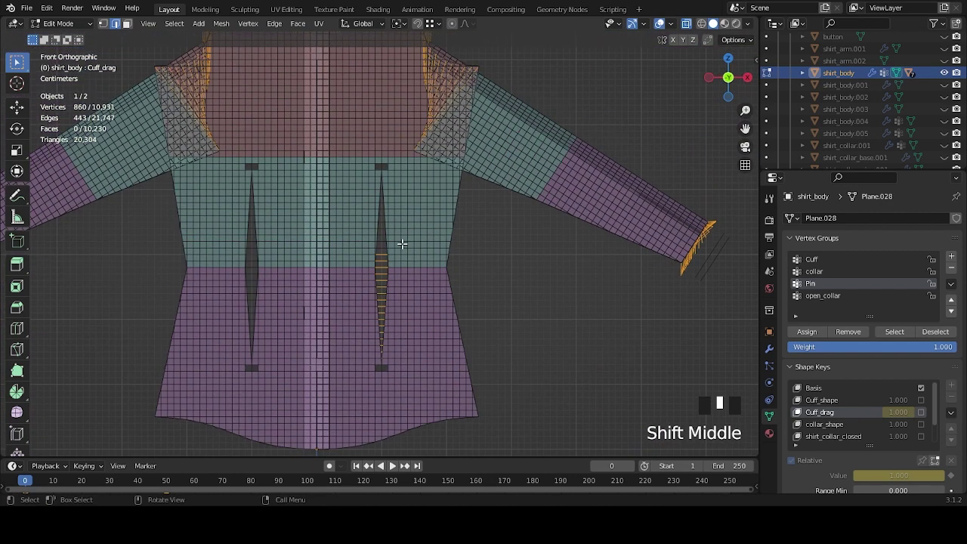
Add the sewing edges in the upper half of the +X side dart, up to its tip.
scroll(387, 90, up, 6)
shift+drag(386, 90, 387, 341)
scroll(387, 341, down, 8)
shift+middle_drag(387, 340, 399, 318)
scroll(368, 171, up, 5)
shift+drag(363, 149, 367, 249)
scroll(369, 250, down, 6)
shift+middle_drag(369, 250, 429, 304)
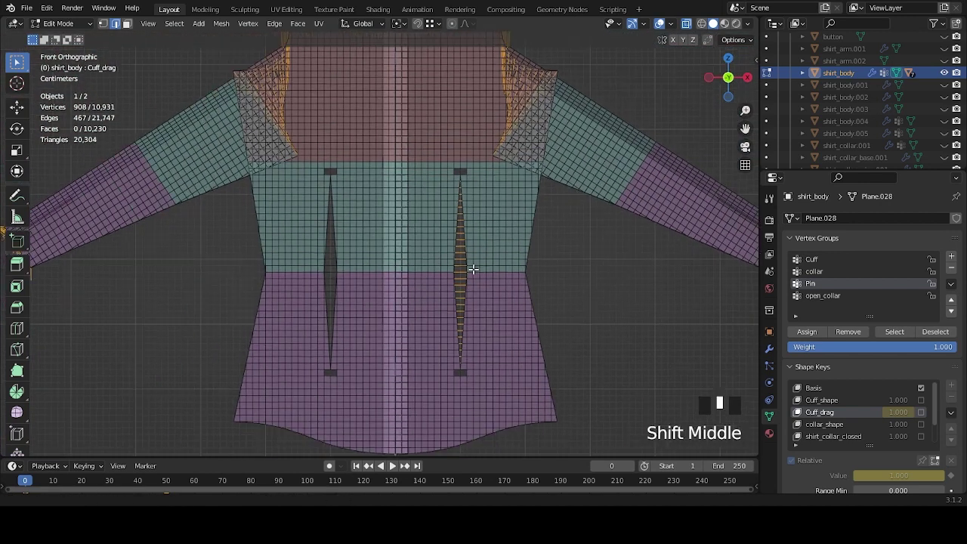
Add the sewing edges in the lower half of the -X side dart, down to its tip.
scroll(391, 231, up, 4)
shift+middle_drag(391, 231, 391, 192)
shift+drag(393, 151, 397, 328)
scroll(396, 317, up, 4)
shift+middle_drag(412, 299, 401, 229)
shift+drag(401, 229, 403, 300)
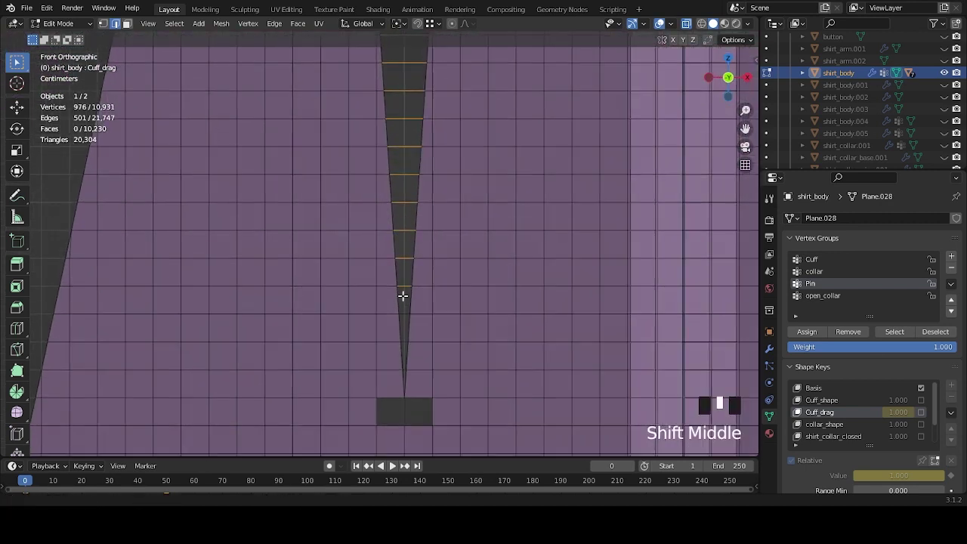
shift+middle_drag(403, 300, 391, 263)
scroll(390, 259, up, 3)
shift+drag(391, 255, 399, 309)
scroll(399, 309, down, 3)
shift+middle_drag(399, 309, 388, 398)
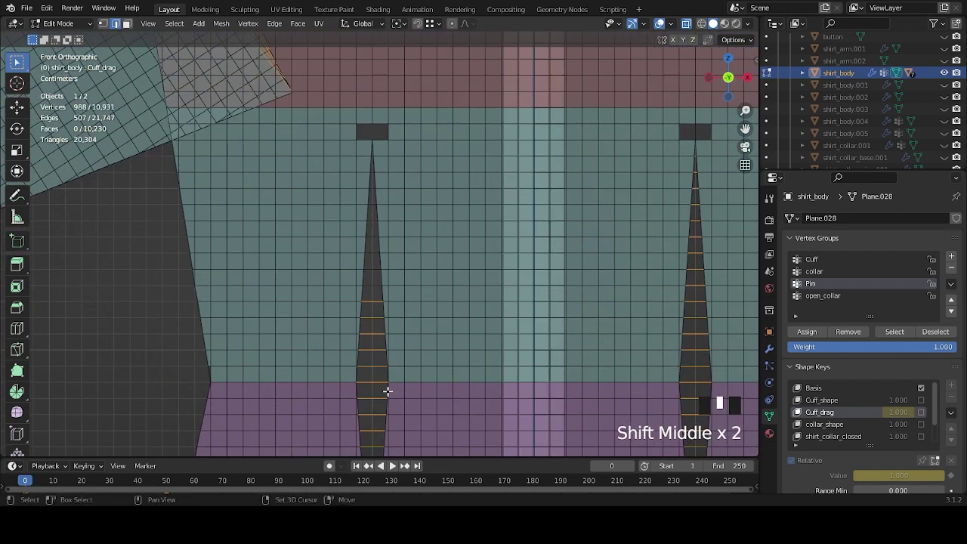
Add the sewing edges in the upper half of the -X side dart, redoing the selection without the dart's border edges.
shift+drag(370, 184, 373, 337)
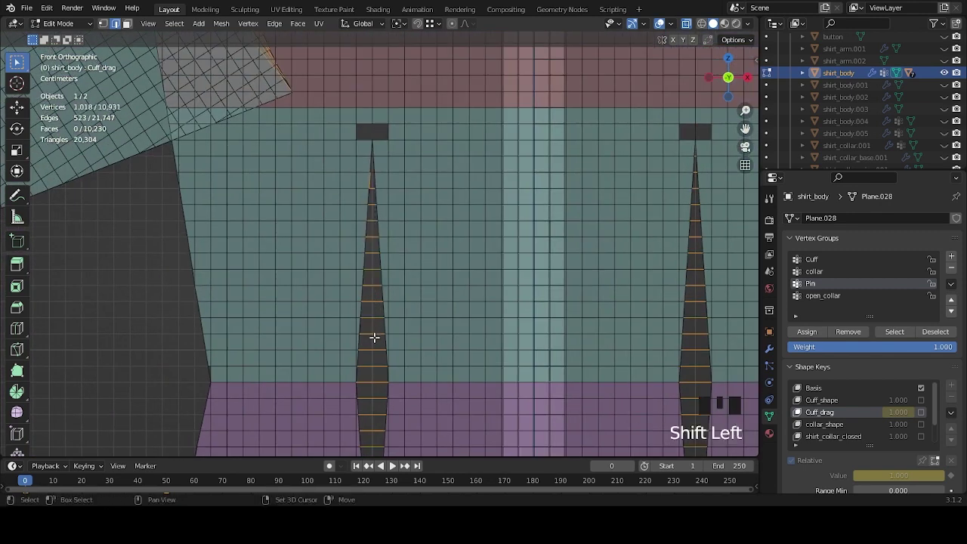
shift+middle_drag(393, 259, 394, 304)
scroll(394, 304, up, 3)
key(ctrl+z)
shift+drag(380, 403, 369, 446)
shift+middle_drag(390, 271, 388, 341)
scroll(364, 263, up, 3)
drag(361, 253, 363, 357)
scroll(390, 302, down, 17)
middle_drag(529, 223, 496, 237)
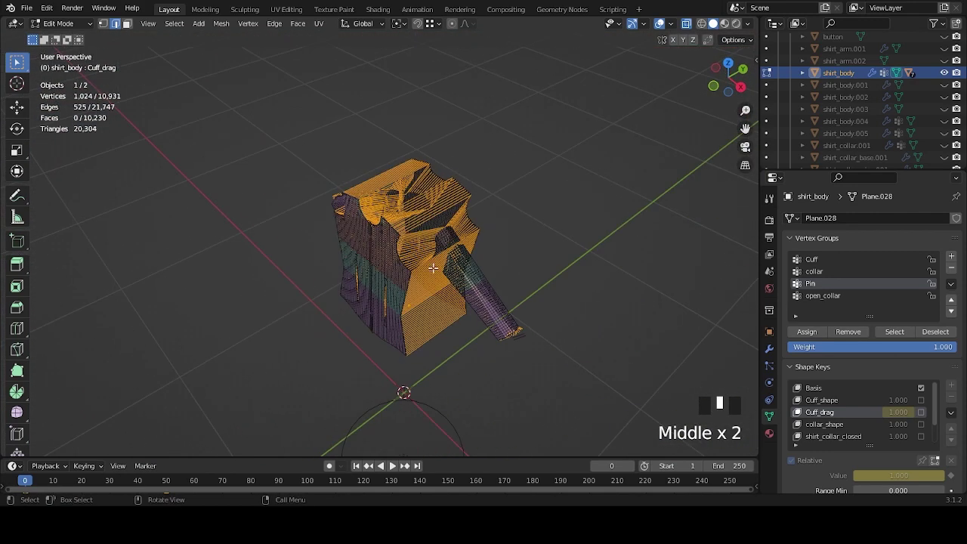
middle_drag(440, 262, 510, 299)
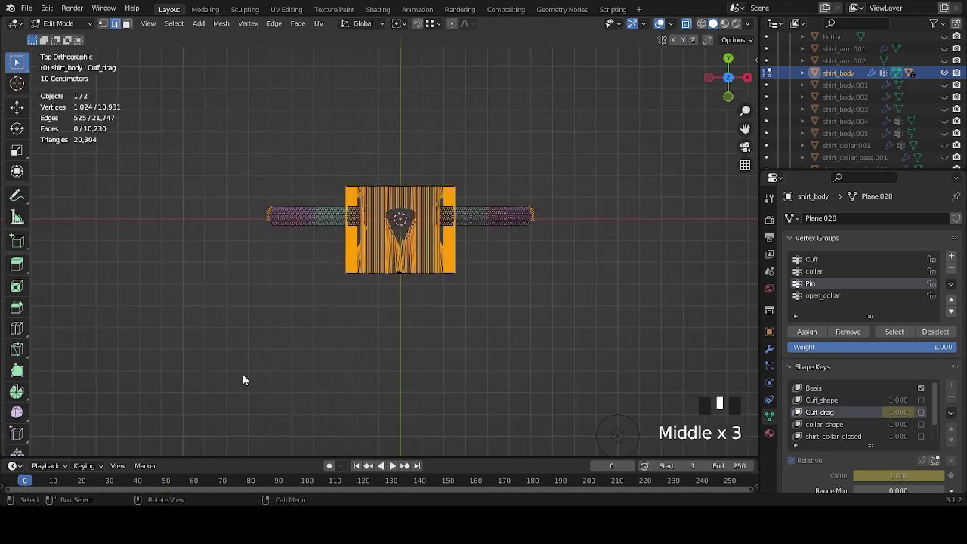
Try to add the short sewing edges around the neckline in top view, first by box and then individually.
scroll(432, 254, up, 9)
shift+middle_drag(546, 173, 480, 273)
shift+drag(318, 92, 536, 369)
key(ctrl+z)
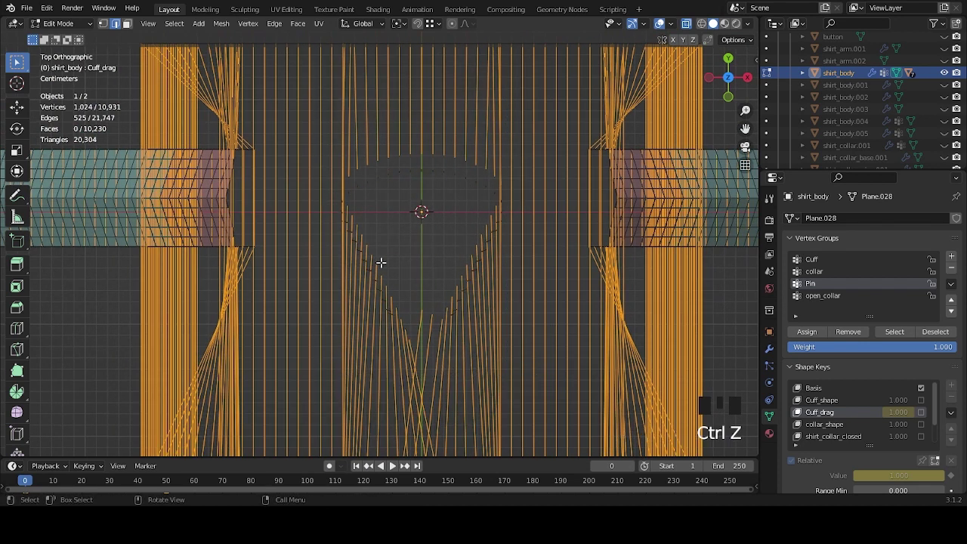
scroll(380, 262, up, 6)
shift+middle_drag(377, 259, 476, 275)
scroll(471, 246, up, 5)
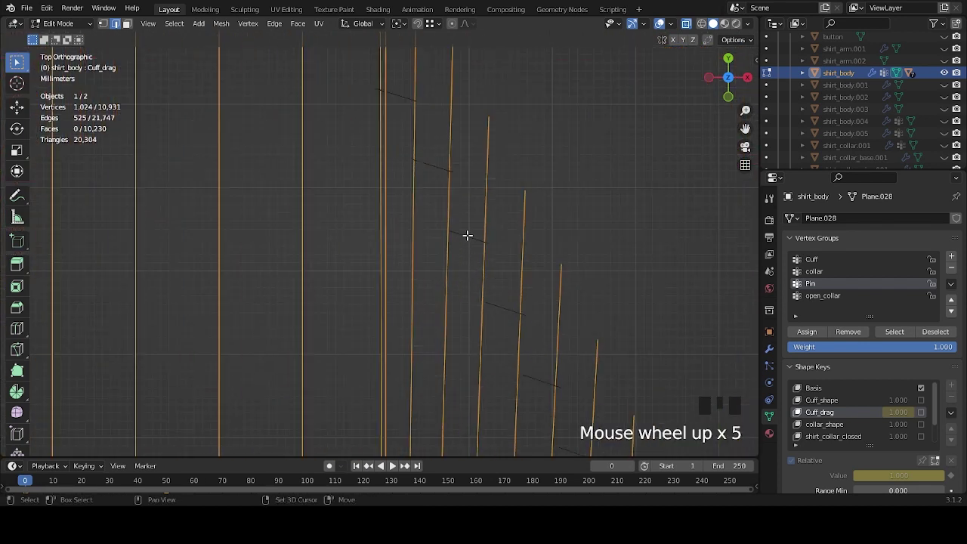
shift+click(478, 228)
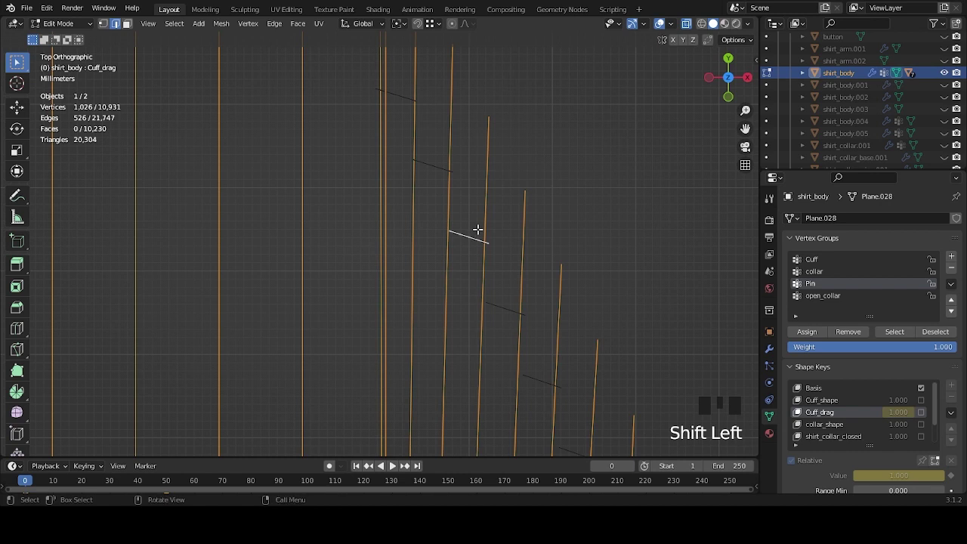
scroll(478, 229, down, 13)
key(ctrl+z)
Box-select the whole neckline opening in top view to add its short sewing edges to the selection.
shift+drag(358, 152, 506, 349)
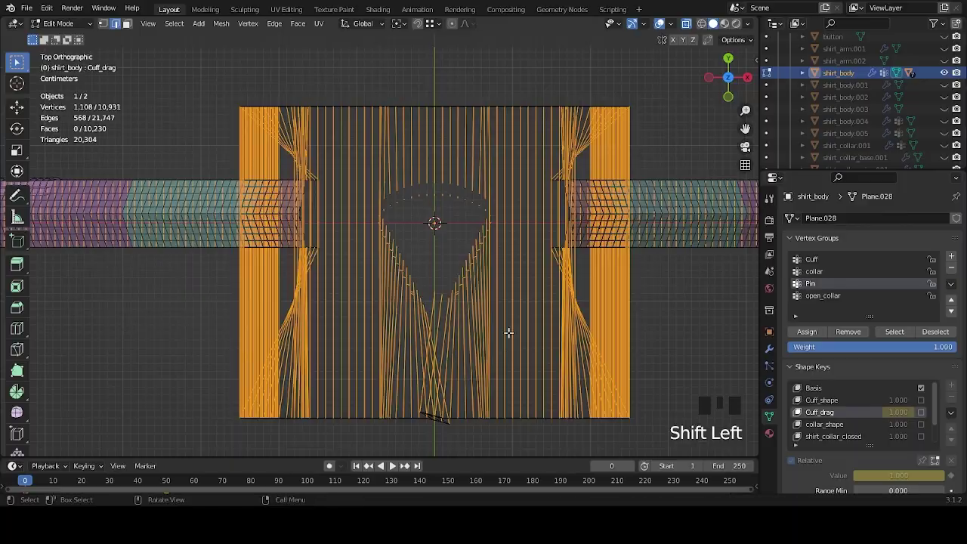
middle_drag(496, 318, 537, 222)
scroll(537, 222, down, 5)
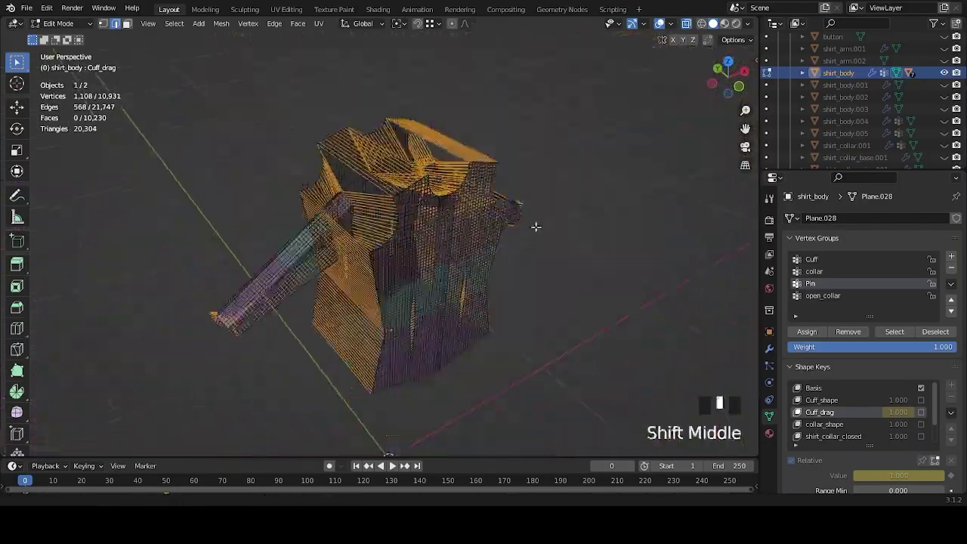
Make open_collar the active vertex group and deselect its vertices.
scroll(478, 284, up, 4)
shift+middle_drag(478, 284, 550, 275)
scroll(541, 285, up, 4)
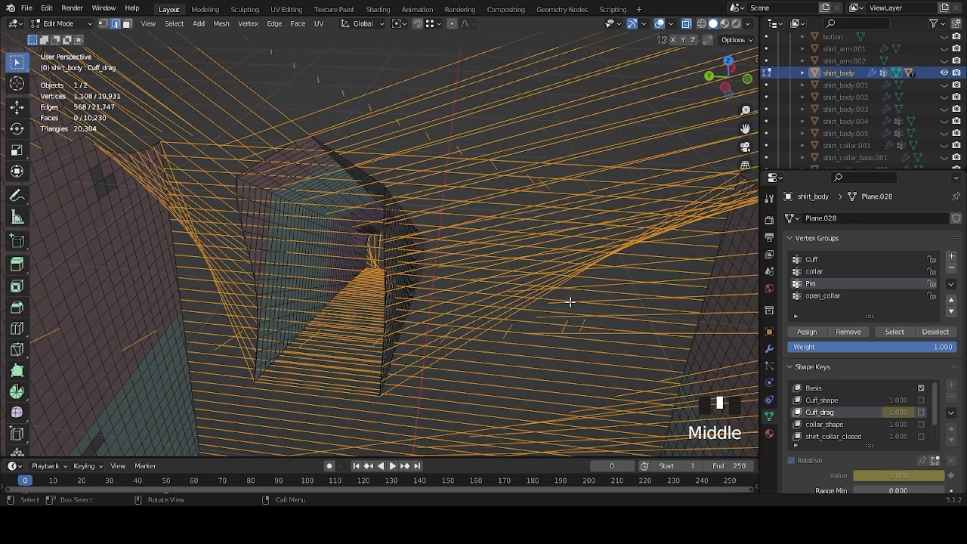
middle_drag(570, 301, 581, 296)
click(843, 295)
scroll(529, 240, down, 4)
middle_drag(529, 240, 621, 280)
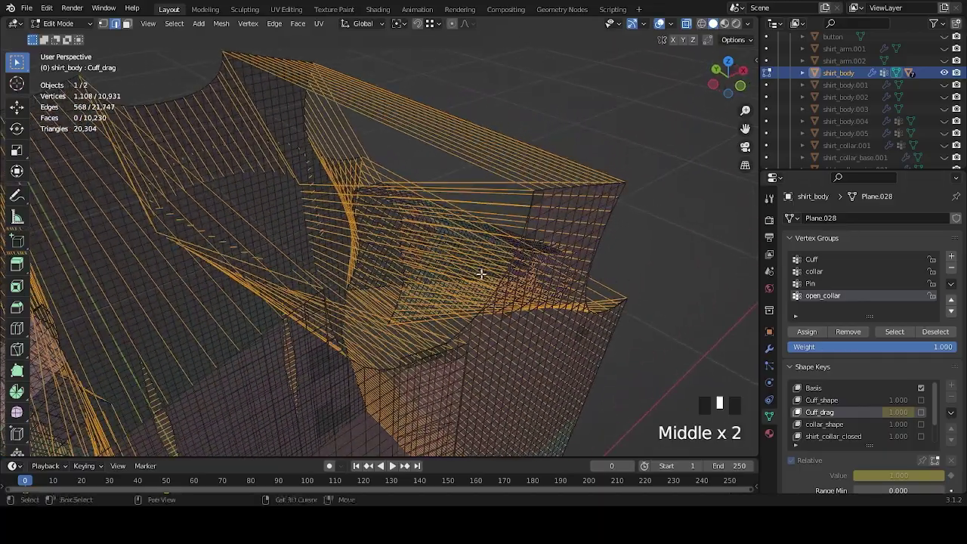
shift+middle_drag(480, 275, 534, 276)
click(935, 331)
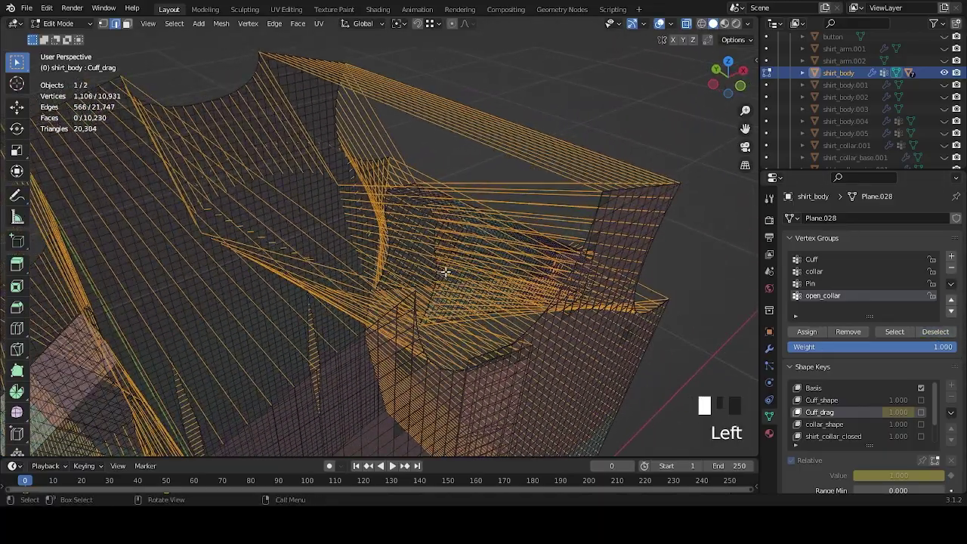
scroll(442, 272, up, 2)
mouse_move(472, 269)
middle_down()
mouse_move(490, 273)
mouse_move(466, 272)
middle_up()
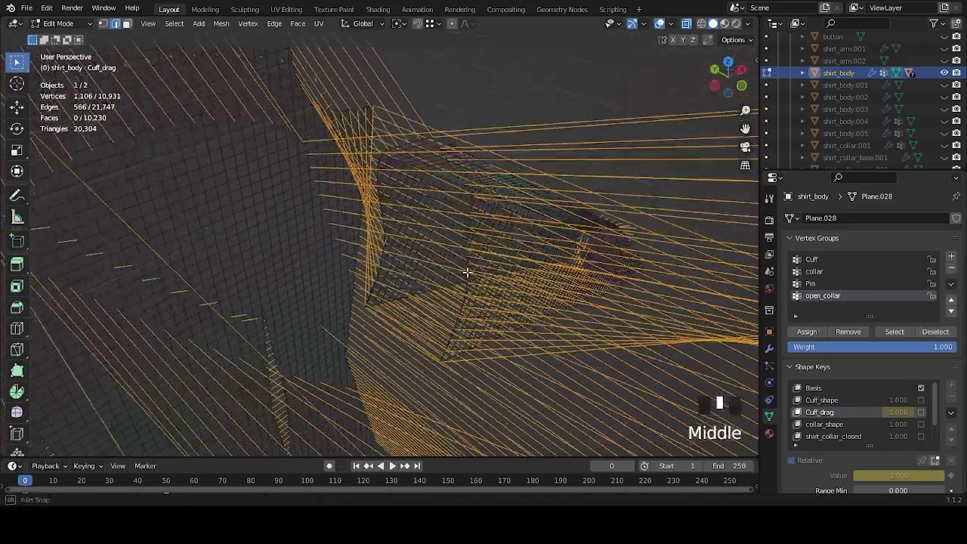
Try another shape key, and undo back to before the open_collar vertices were deselected.
scroll(861, 427, down, 2)
click(859, 414)
middle_drag(491, 302, 540, 289)
key(ctrl+z)
scroll(637, 290, down, 2)
middle_drag(598, 297, 552, 328)
key(ctrl+z)
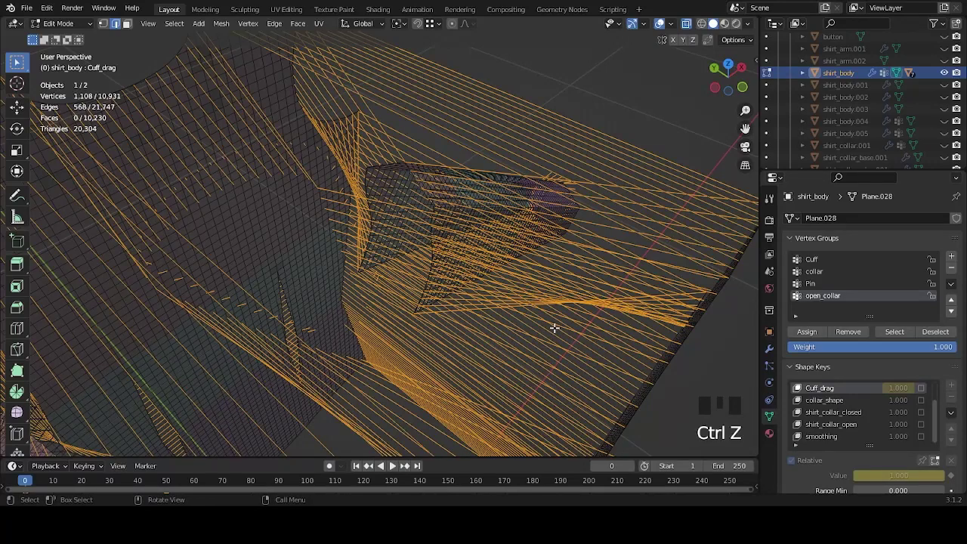
Make shirt_collar_closed the active shape key and examine the stray selected edges beside the collar.
click(846, 428)
middle_drag(529, 320, 580, 269)
click(859, 414)
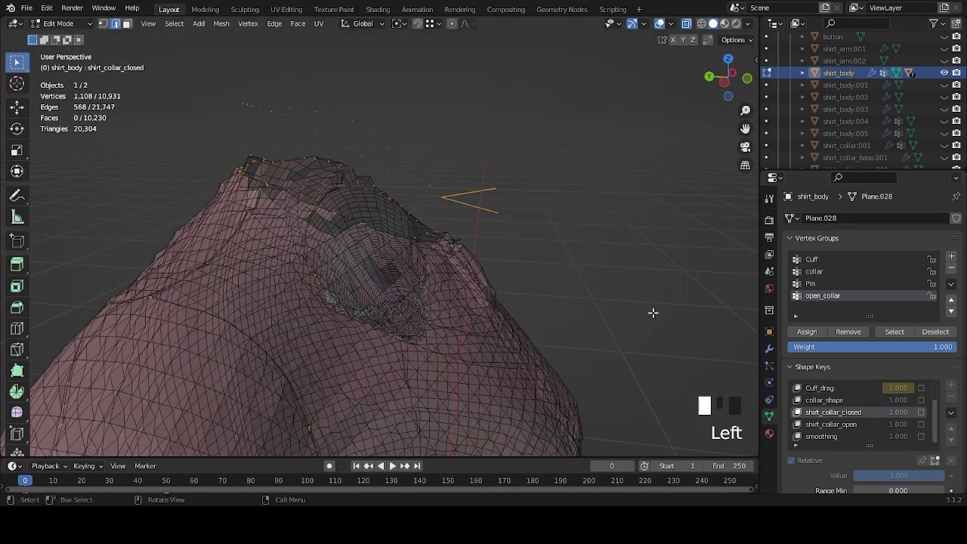
middle_drag(652, 310, 549, 259)
scroll(548, 261, up, 4)
middle_drag(609, 244, 615, 222)
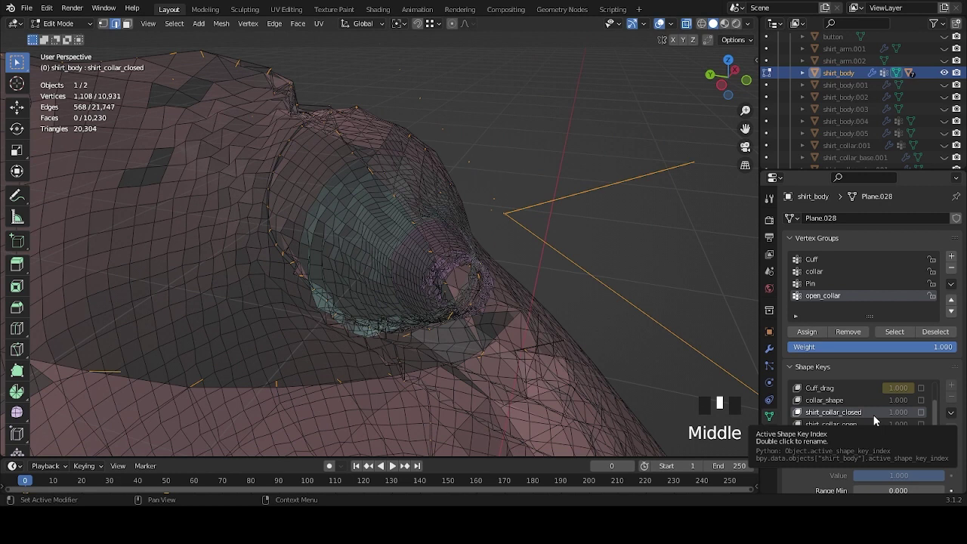
scroll(551, 256, down, 3)
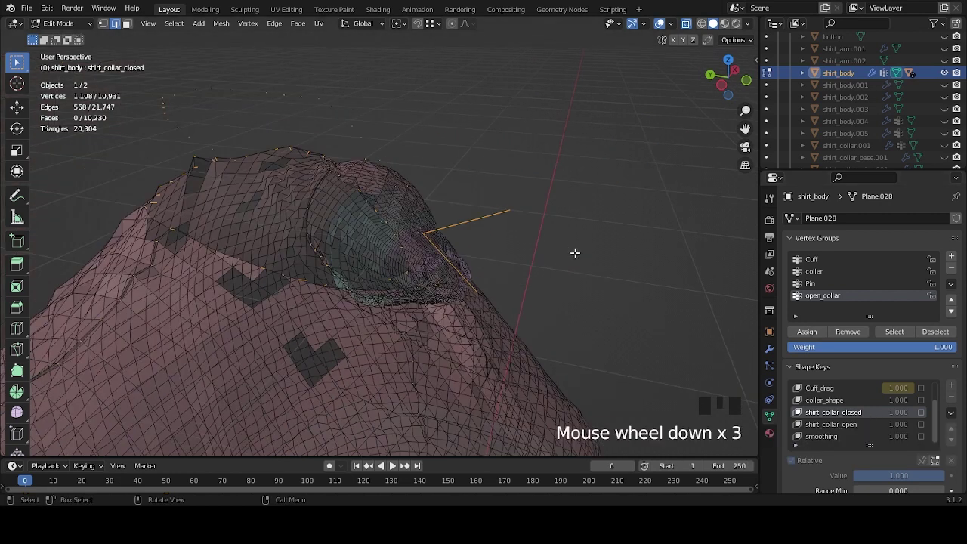
Deselect the open_collar vertex group's edges while shirt_collar_closed is the active shape key.
scroll(575, 253, up, 2)
click(832, 297)
click(935, 331)
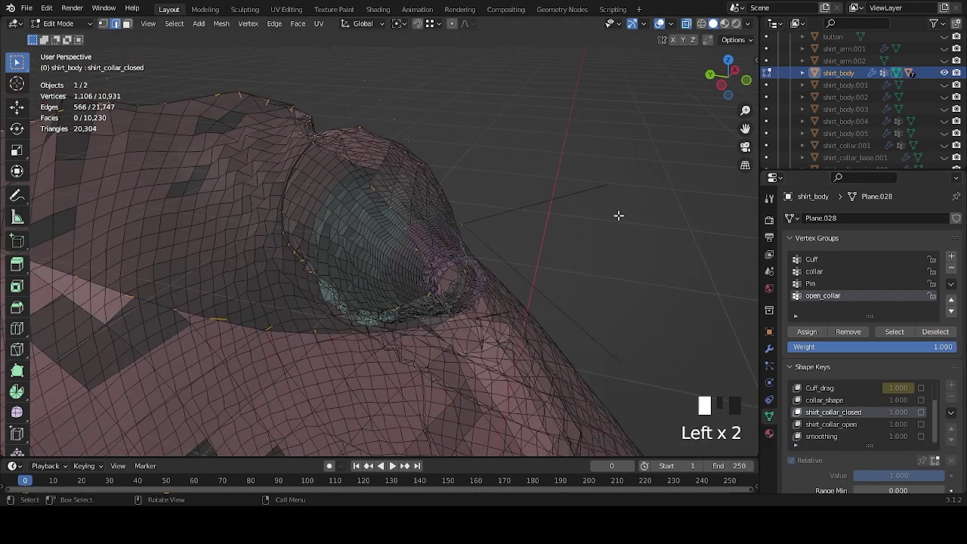
middle_drag(642, 350, 648, 239)
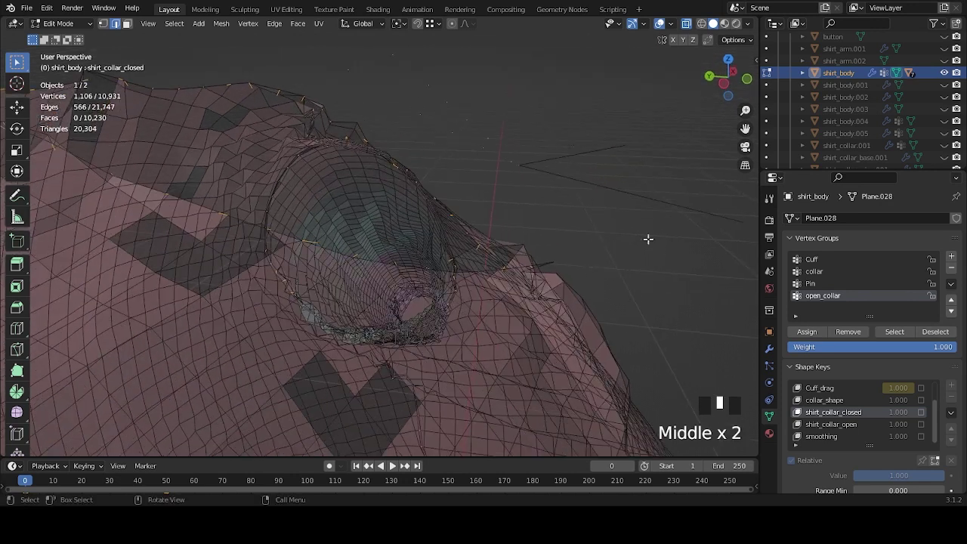
Make Basis the active shape key and examine the selected sewing edges between the flat shirt panels and sleeves.
middle_drag(730, 234, 717, 232)
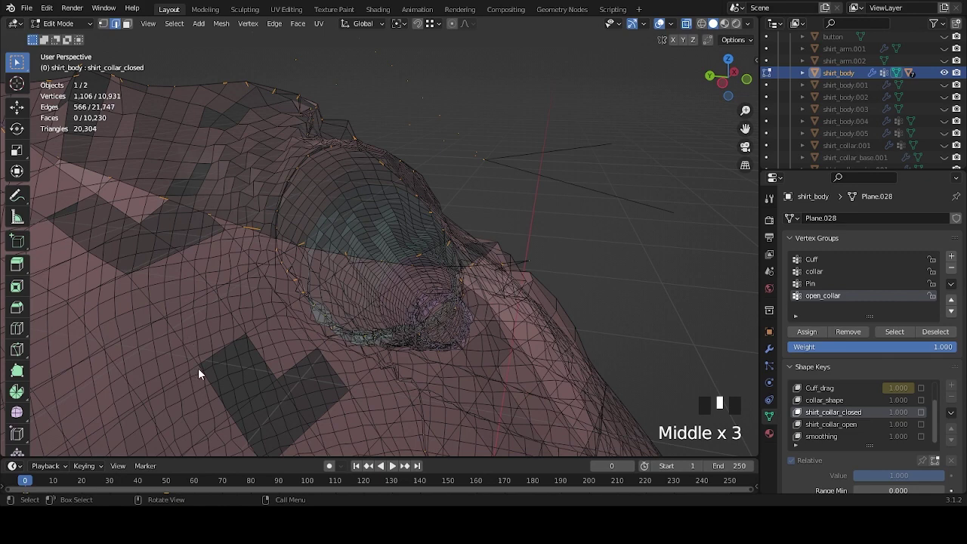
scroll(552, 308, down, 4)
shift+middle_drag(553, 308, 539, 280)
scroll(831, 408, up, 2)
click(831, 389)
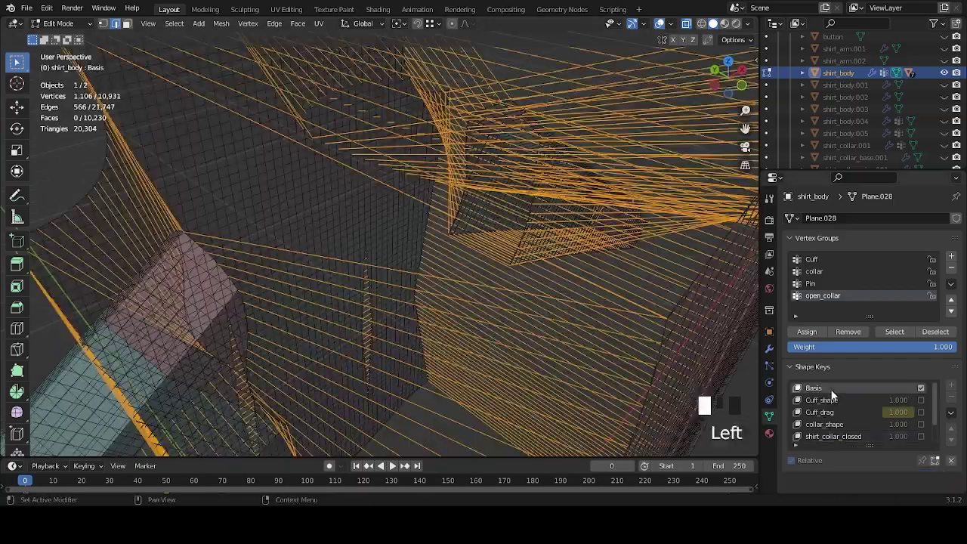
middle_drag(501, 209, 491, 280)
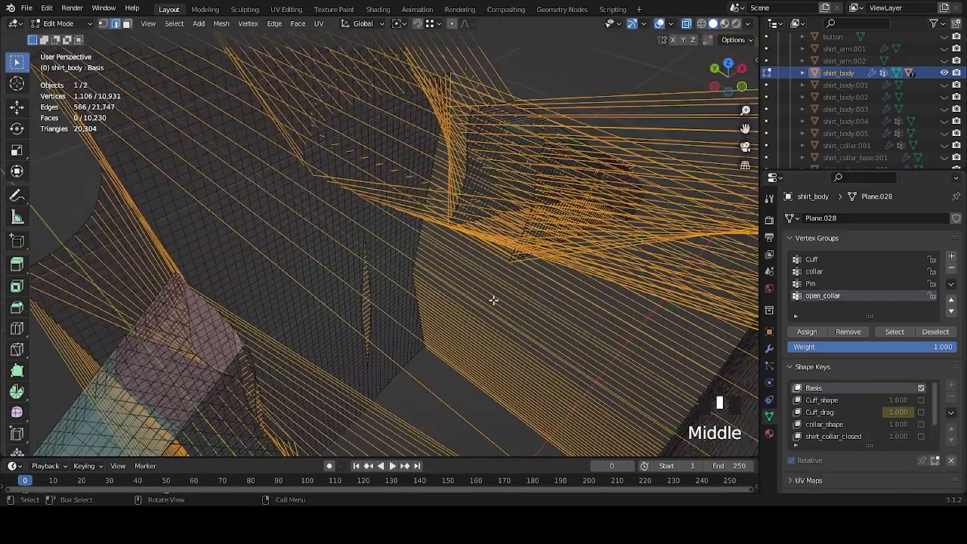
mouse_move(491, 306)
middle_down()
mouse_move(503, 297)
mouse_move(509, 322)
mouse_move(384, 324)
mouse_move(621, 386)
mouse_move(574, 340)
mouse_move(466, 317)
mouse_move(448, 305)
mouse_move(438, 277)
mouse_move(605, 287)
mouse_move(460, 287)
mouse_move(539, 267)
mouse_move(460, 302)
mouse_move(501, 282)
mouse_move(481, 308)
middle_up()
scroll(505, 297, up, 2)
scroll(434, 270, down, 4)
shift+scroll(461, 268, down, 3)
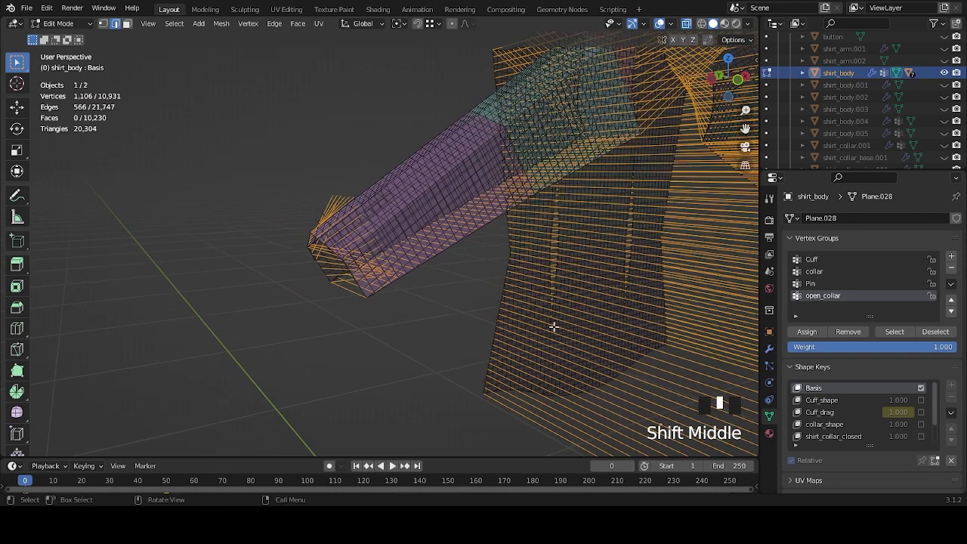
scroll(514, 311, down, 6)
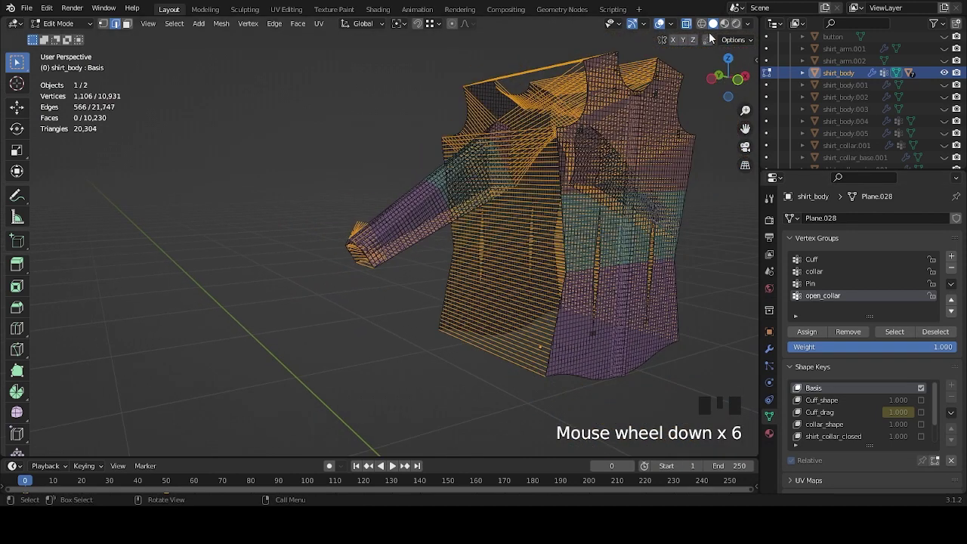
Turn off X-ray display and make shirt_collar_open the active shape key.
click(508, 294)
shift+middle_drag(522, 301, 459, 317)
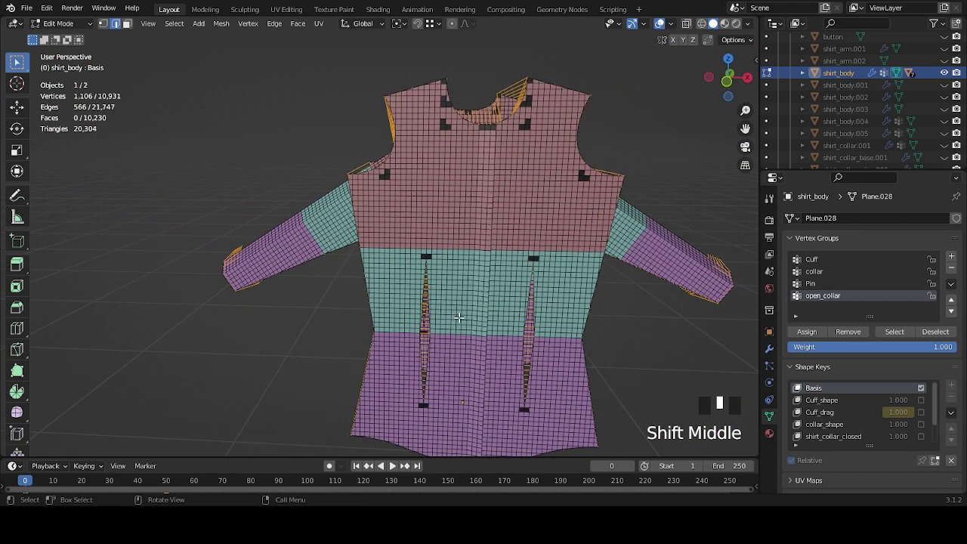
shift+middle_drag(550, 327, 452, 325)
scroll(876, 420, down, 2)
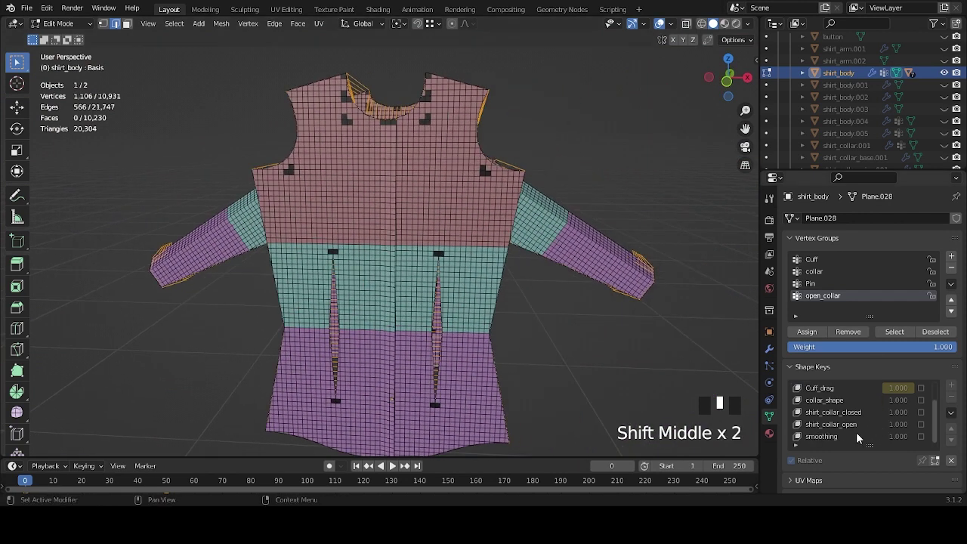
click(860, 424)
click(856, 435)
click(858, 425)
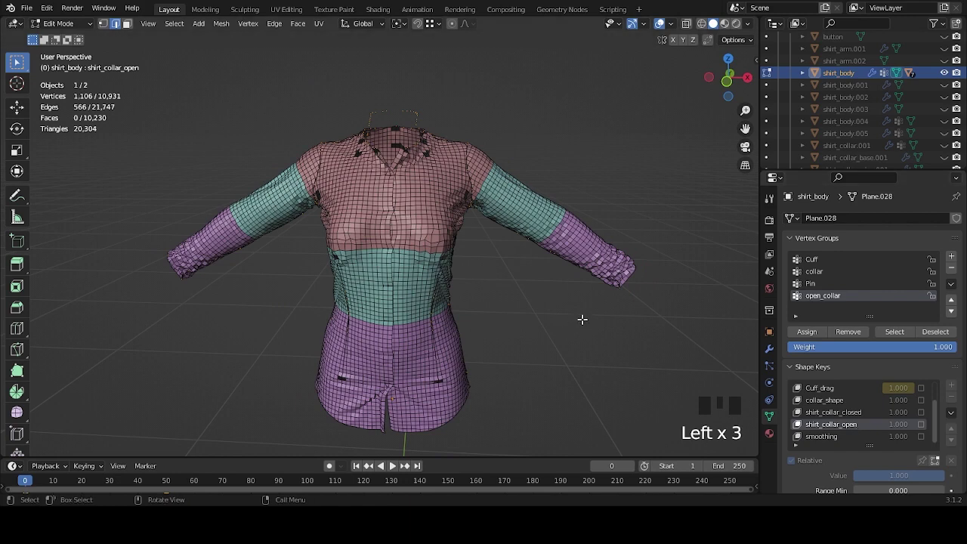
Merge the selected sewing edges of the shirt using Collapse.
middle_drag(574, 324, 483, 317)
scroll(501, 315, up, 4)
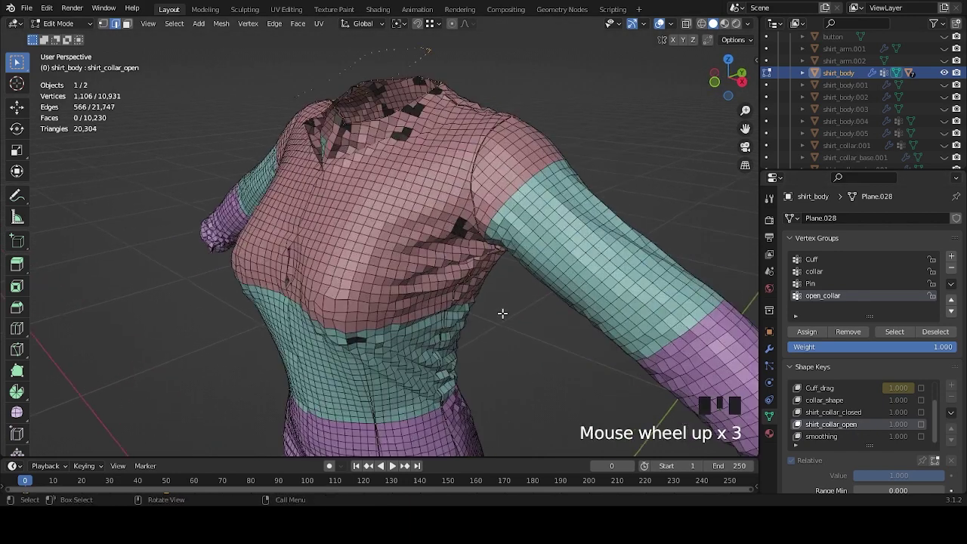
shift+middle_drag(533, 277, 598, 265)
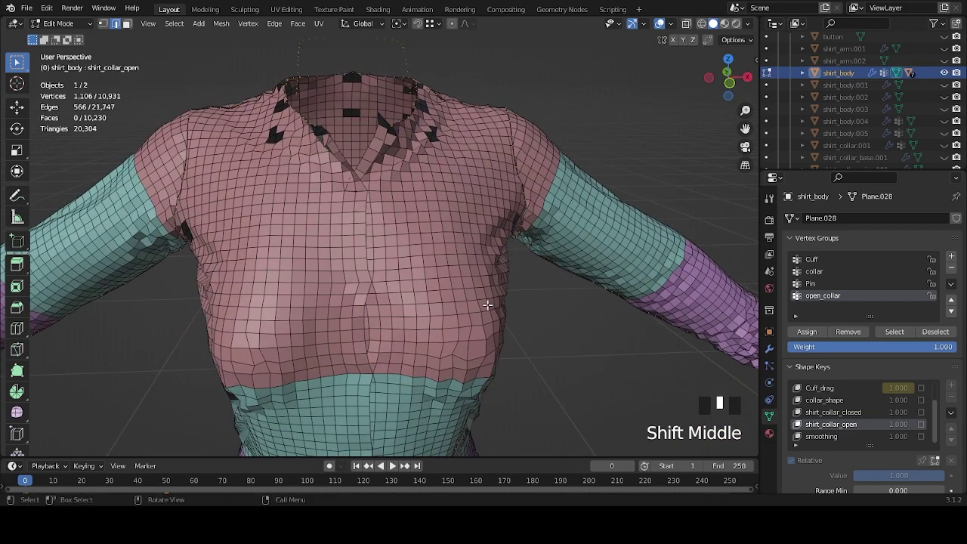
key(m)
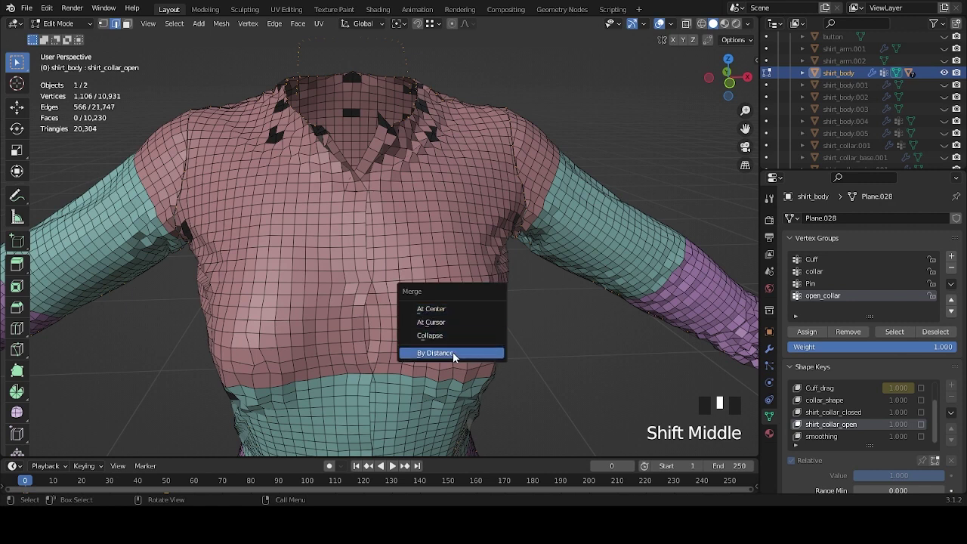
click(450, 335)
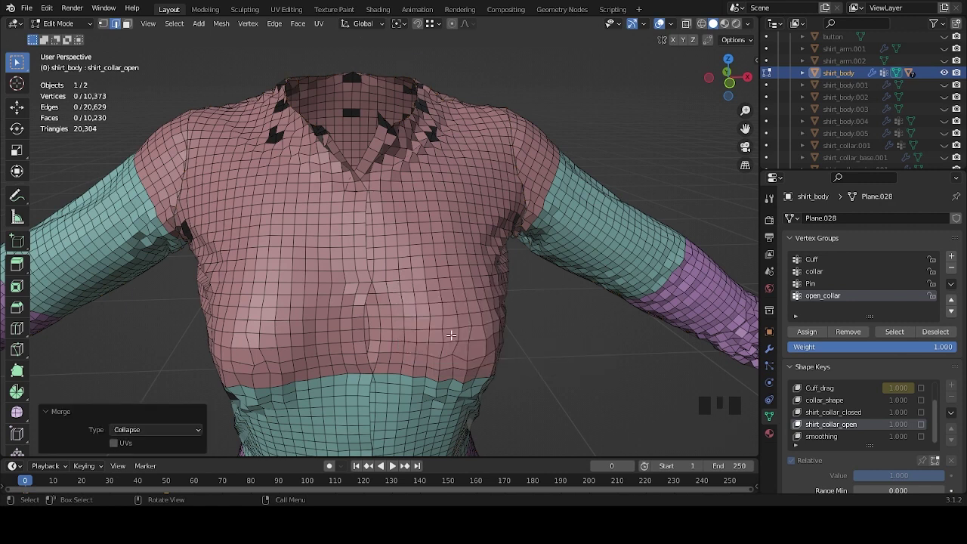
Reveal the hidden collar and cuff geometry and inspect it.
middle_drag(502, 179, 502, 279)
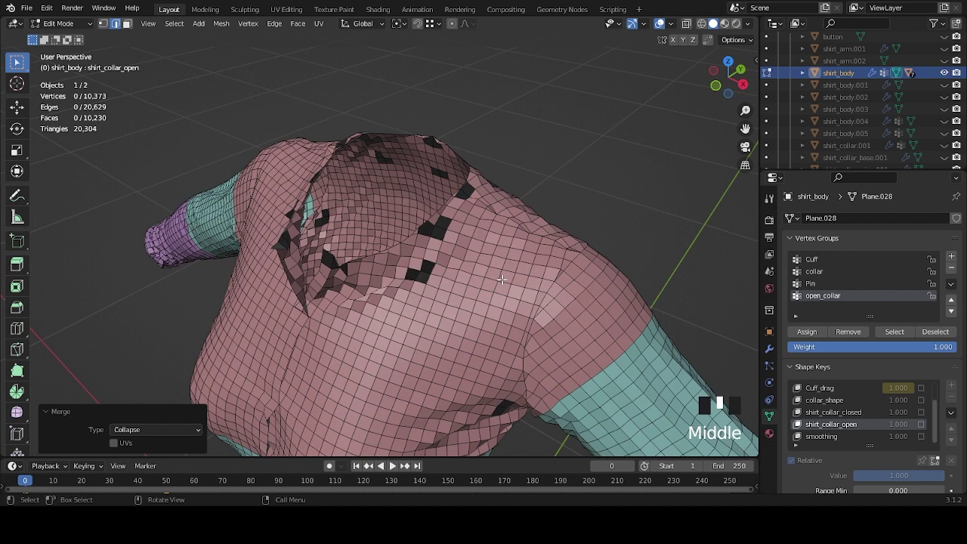
key(alt)
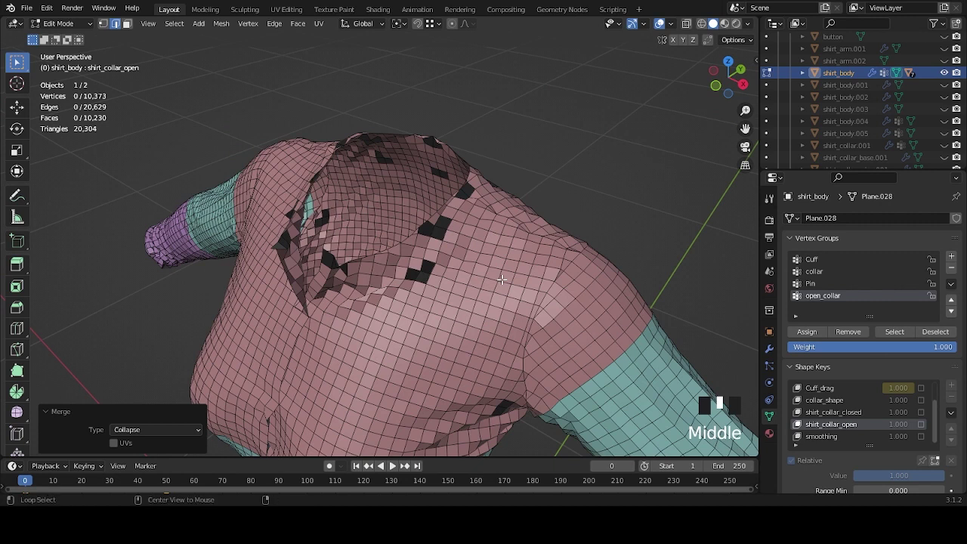
key(alt+h)
scroll(566, 284, down, 7)
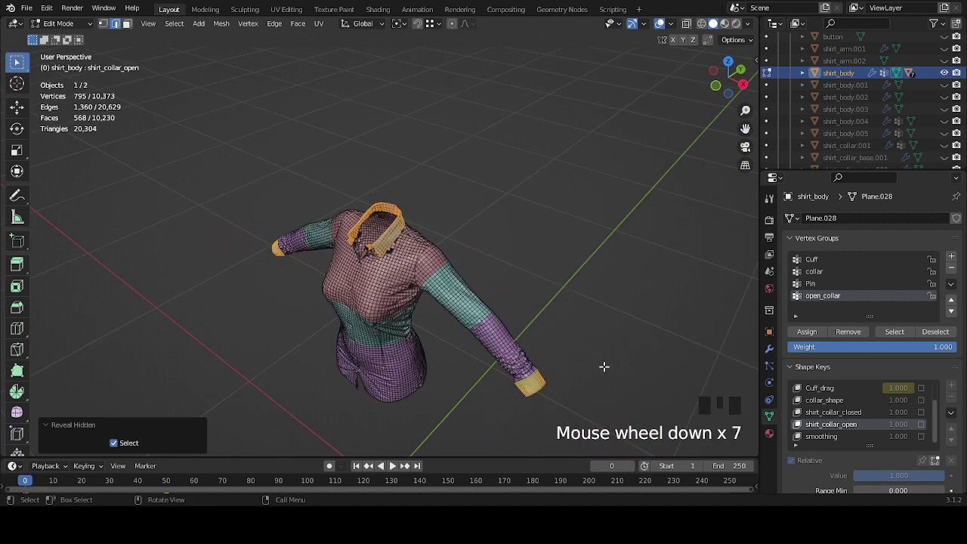
scroll(539, 250, up, 3)
shift+middle_drag(539, 249, 524, 289)
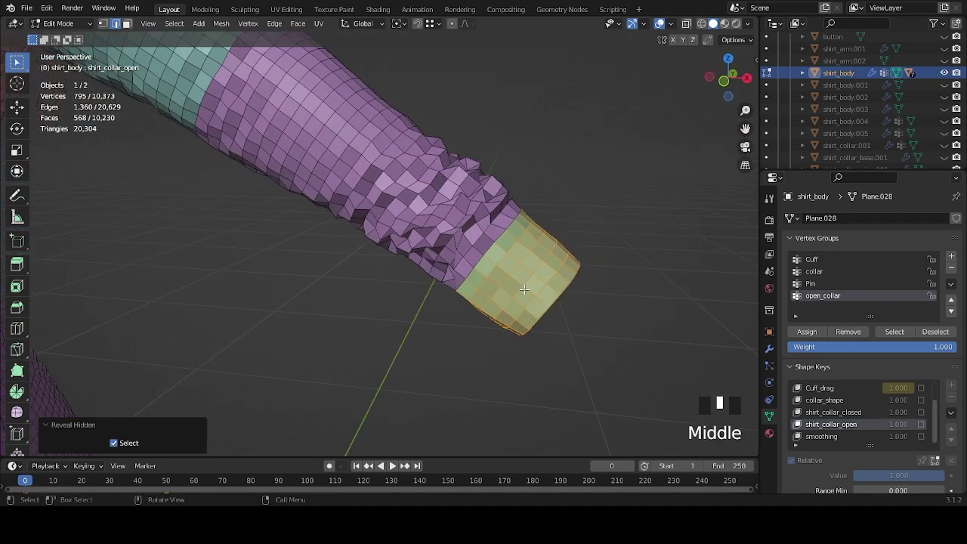
scroll(431, 302, down, 4)
shift+middle_drag(431, 302, 500, 350)
scroll(500, 348, up, 4)
Try moving individual edges along the shoulder seam to test whether sleeve and body are joined, cancelling each move.
middle_drag(586, 362, 548, 240)
scroll(544, 232, up, 2)
click(543, 232)
scroll(551, 246, up, 2)
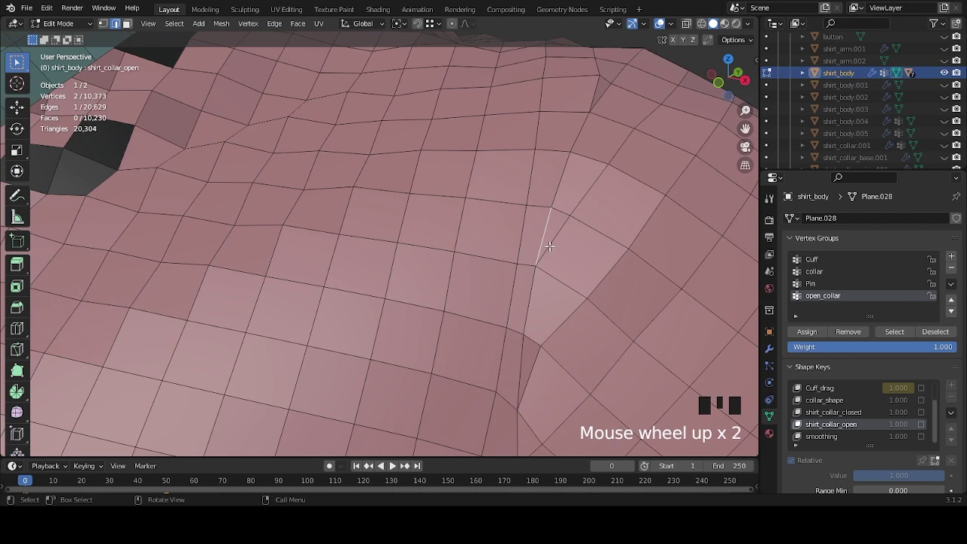
key(g)
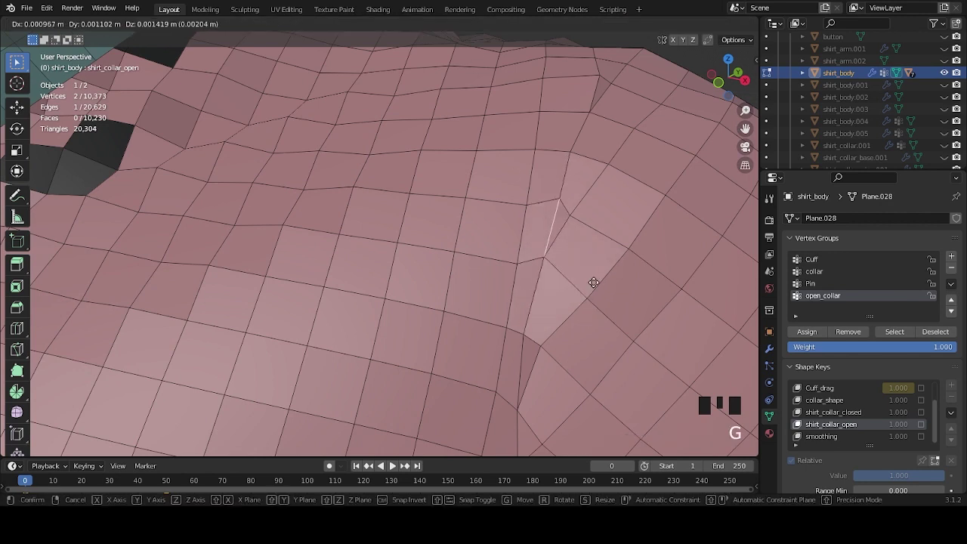
right_click(580, 270)
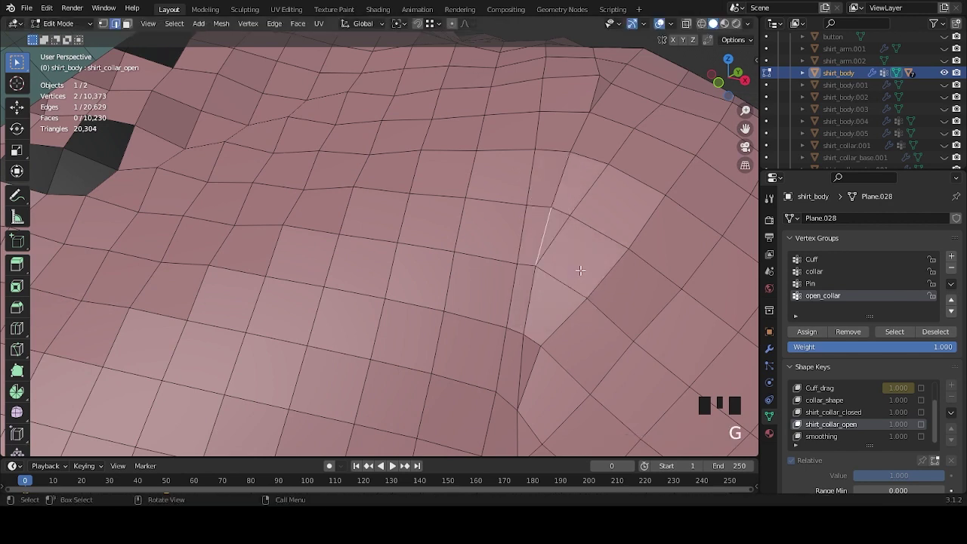
alt+click(561, 183)
click(562, 180)
key(g)
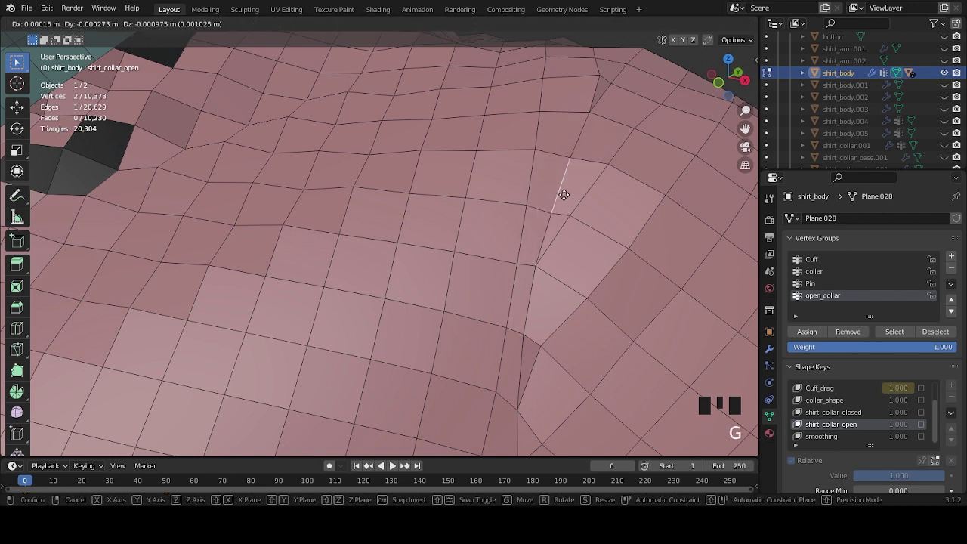
right_click(565, 175)
click(565, 175)
shift+middle_drag(565, 175, 564, 199)
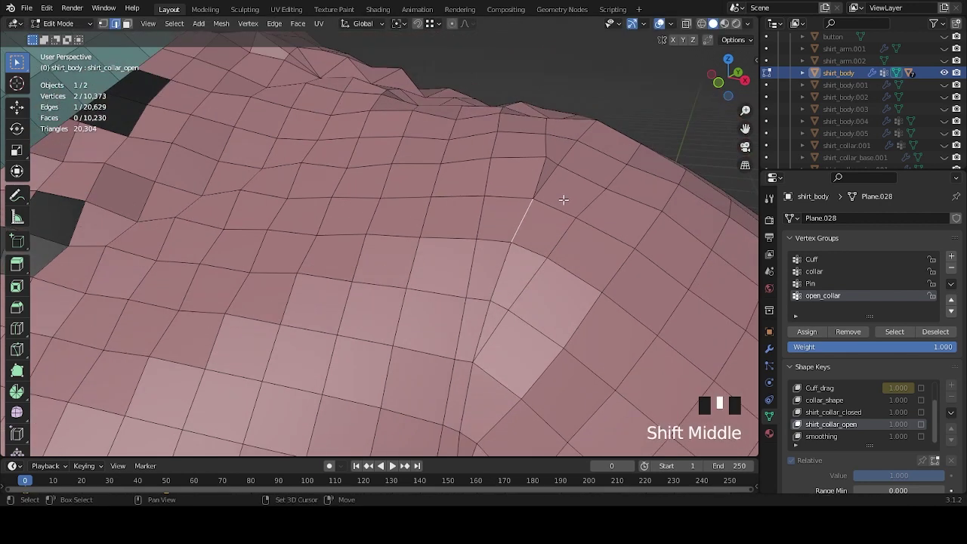
key(g)
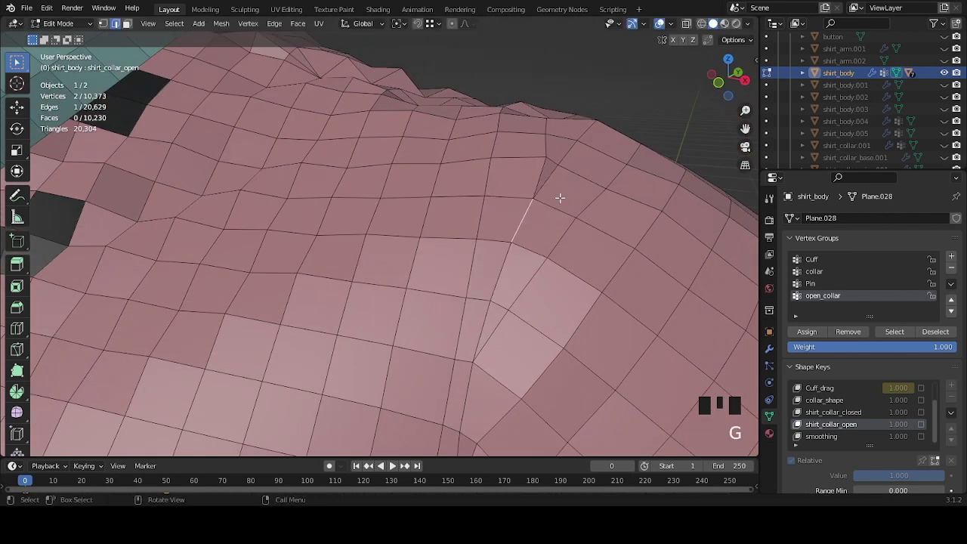
Return to Object Mode and enable the shirt_collar_open and smoothing shape keys on shirt_body.
scroll(560, 198, down, 7)
shift+middle_drag(559, 198, 535, 287)
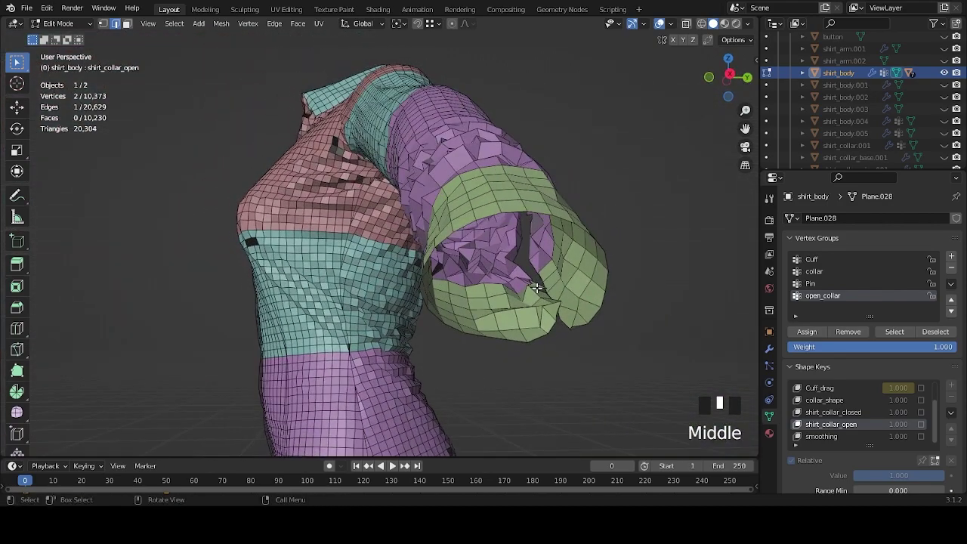
middle_drag(296, 310, 459, 315)
scroll(592, 323, down, 5)
scroll(516, 328, up, 5)
scroll(474, 327, up, 4)
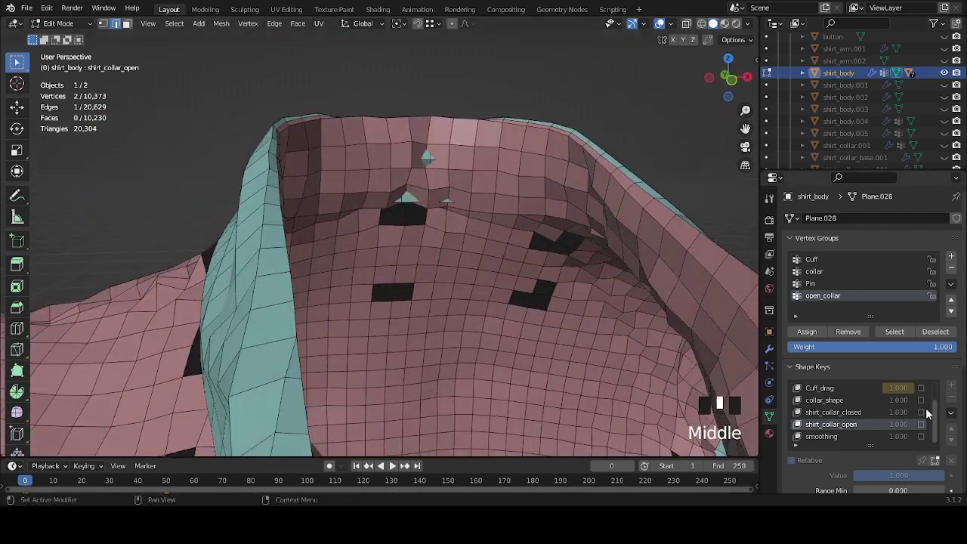
key(Tab)
scroll(855, 414, down, 4)
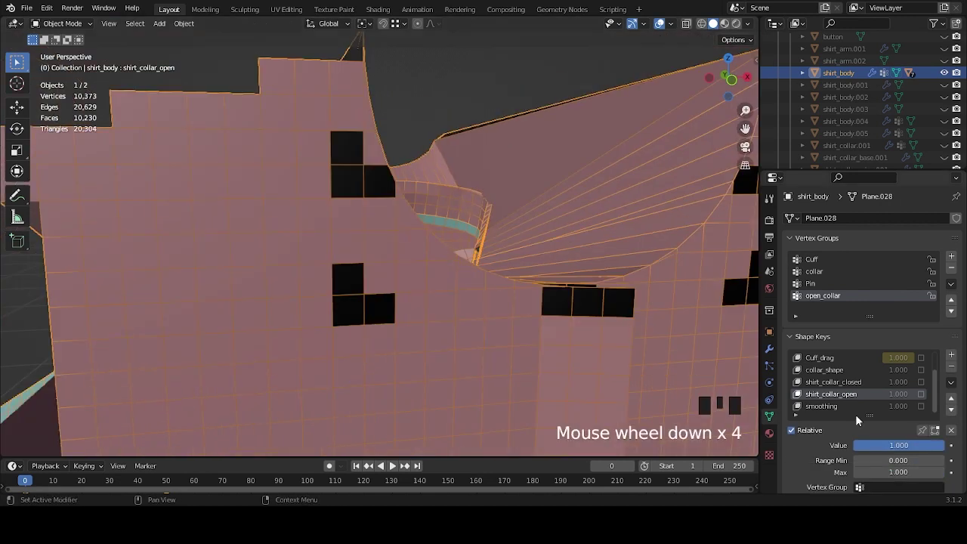
click(920, 393)
middle_drag(485, 247, 498, 261)
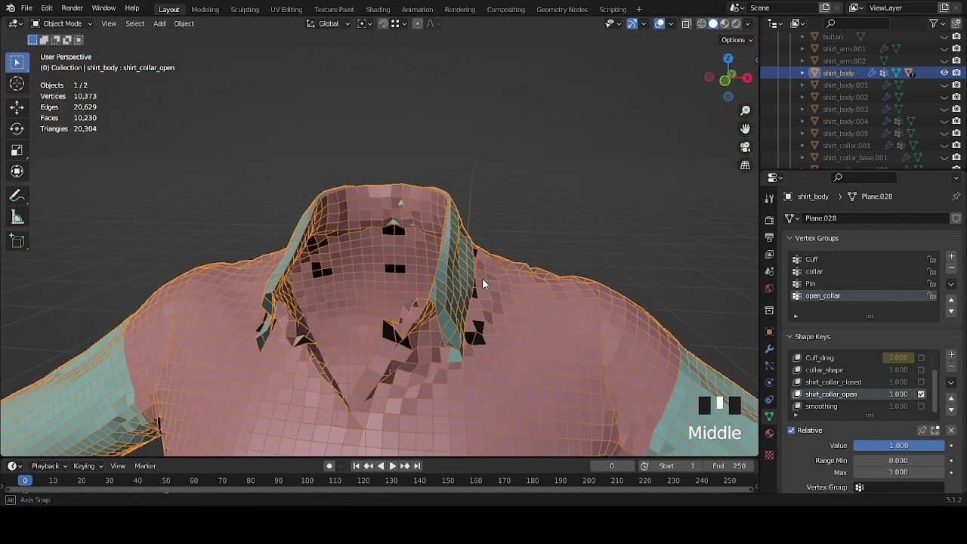
scroll(498, 261, up, 2)
click(920, 406)
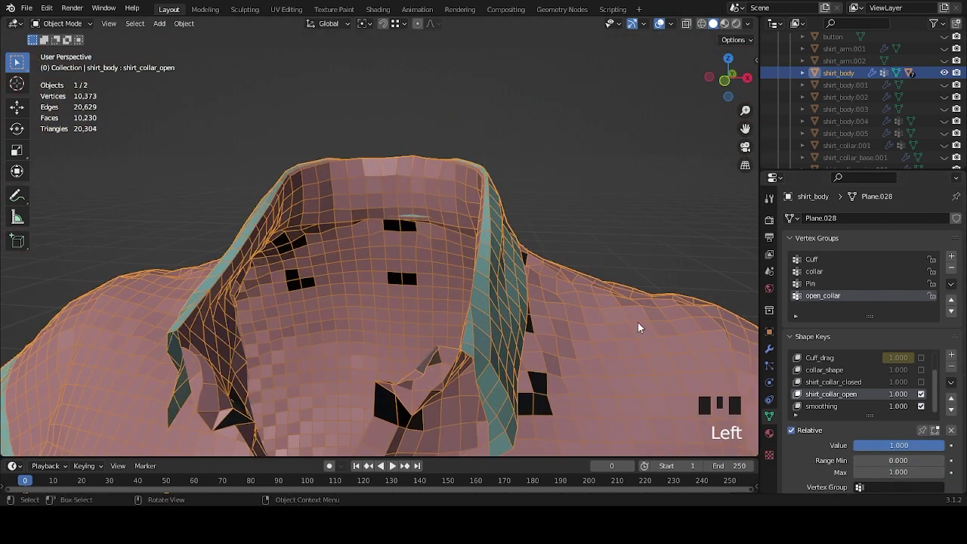
Show shirt_body.005 in place of shirt_body and make it the active object.
scroll(491, 300, down, 4)
middle_drag(492, 300, 505, 245)
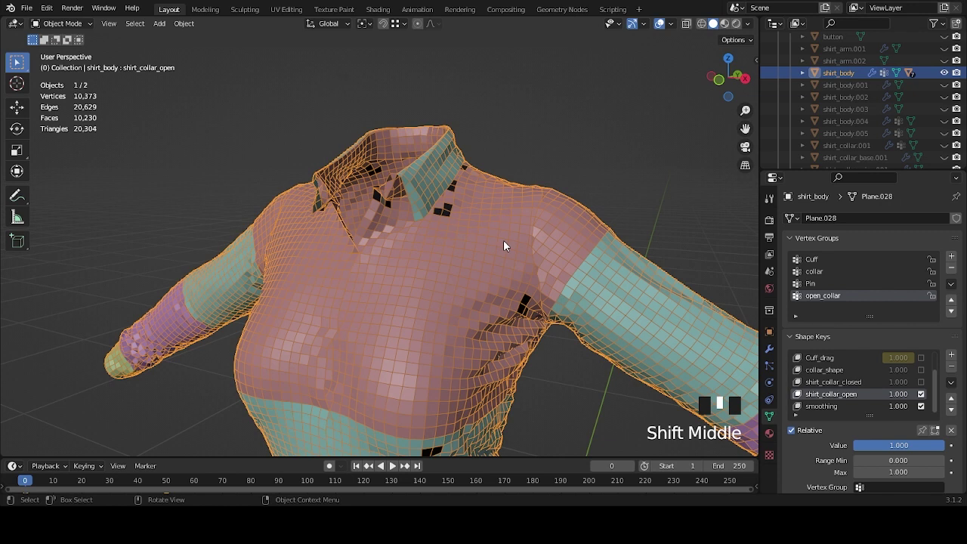
middle_drag(504, 241, 421, 346)
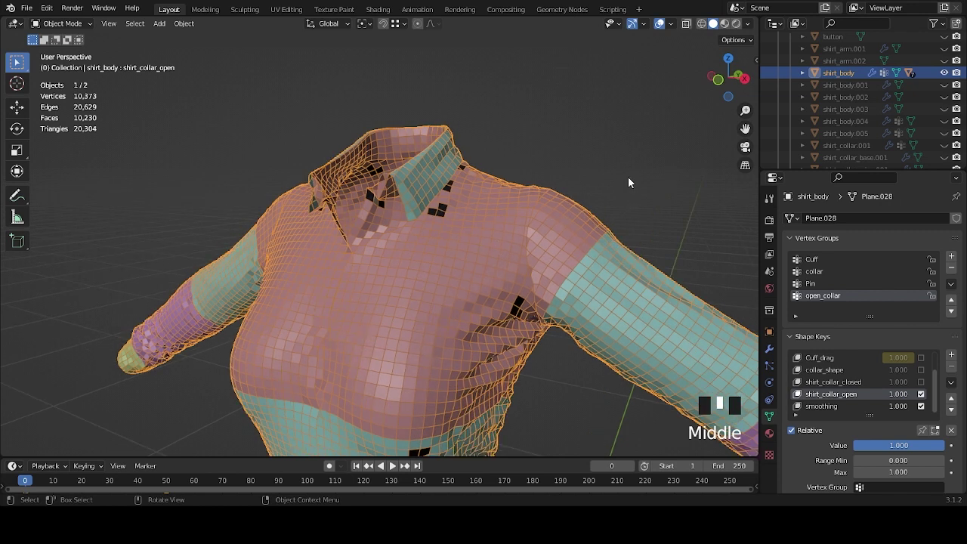
shift+middle_drag(629, 188, 630, 155)
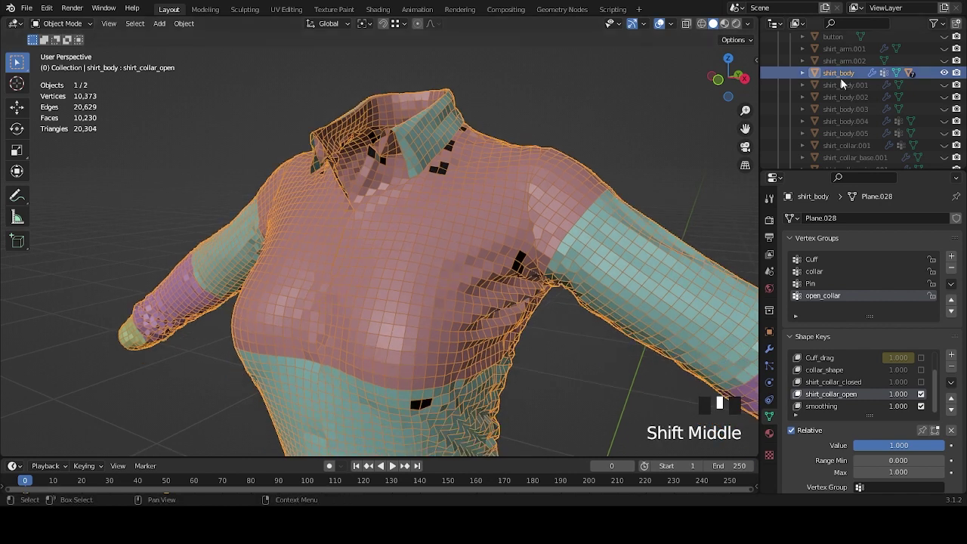
scroll(862, 149, up, 3)
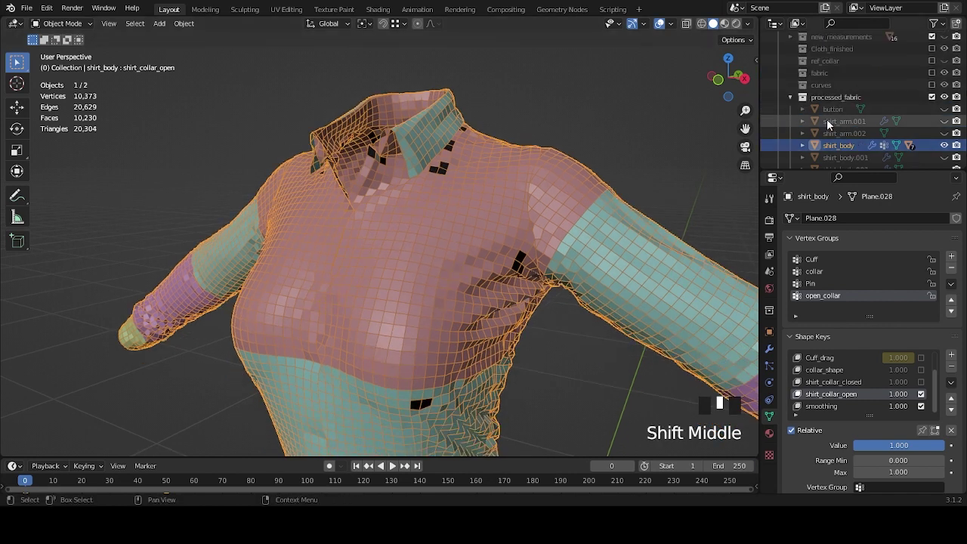
scroll(869, 117, down, 3)
click(944, 135)
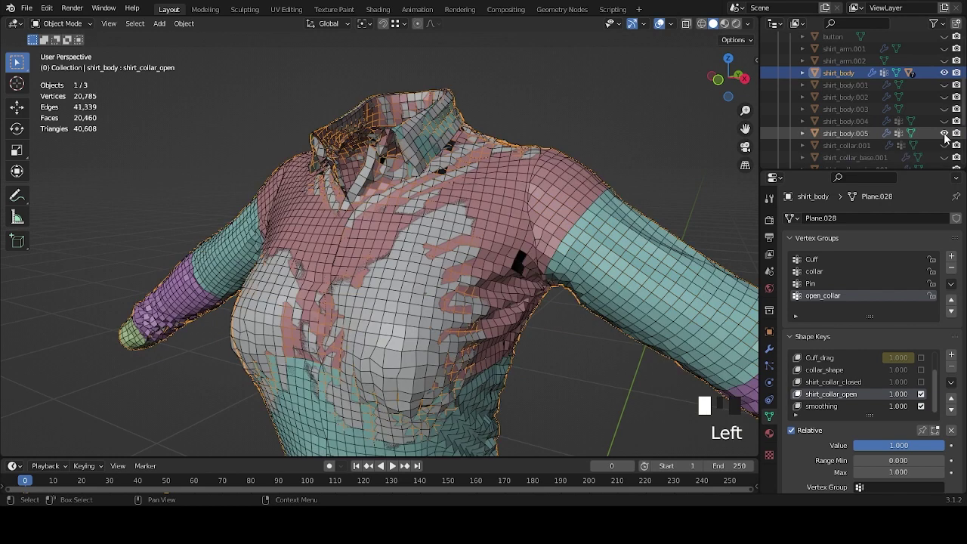
click(864, 133)
click(944, 73)
Examine the collar and shoulder seam of shirt_body.005 and hide that object.
scroll(602, 190, down, 2)
middle_drag(602, 190, 511, 184)
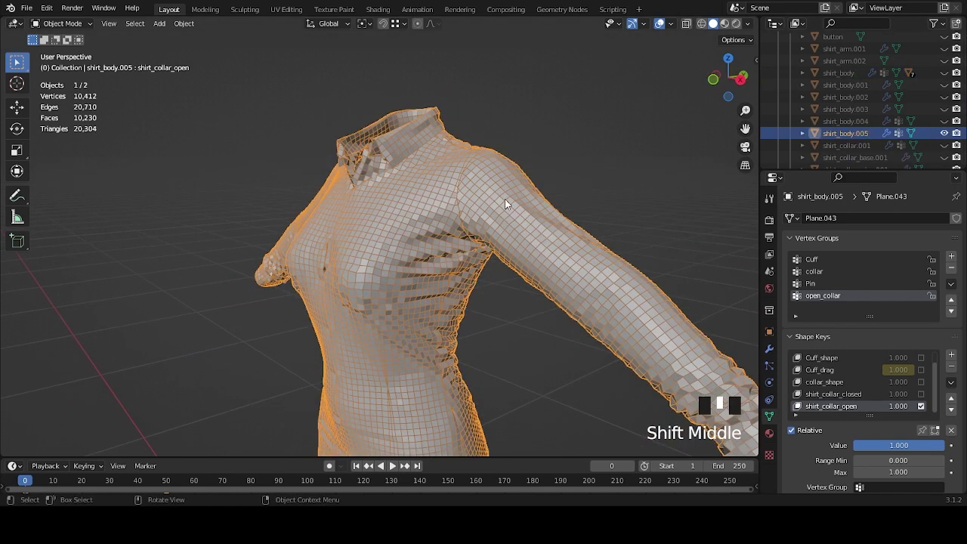
scroll(544, 197, up, 3)
shift+middle_drag(577, 173, 503, 248)
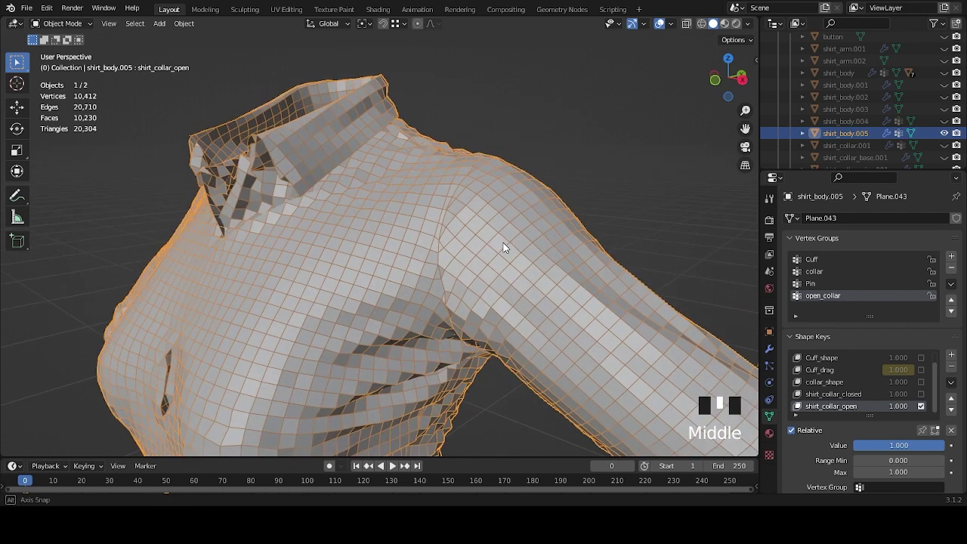
scroll(509, 244, down, 2)
click(943, 134)
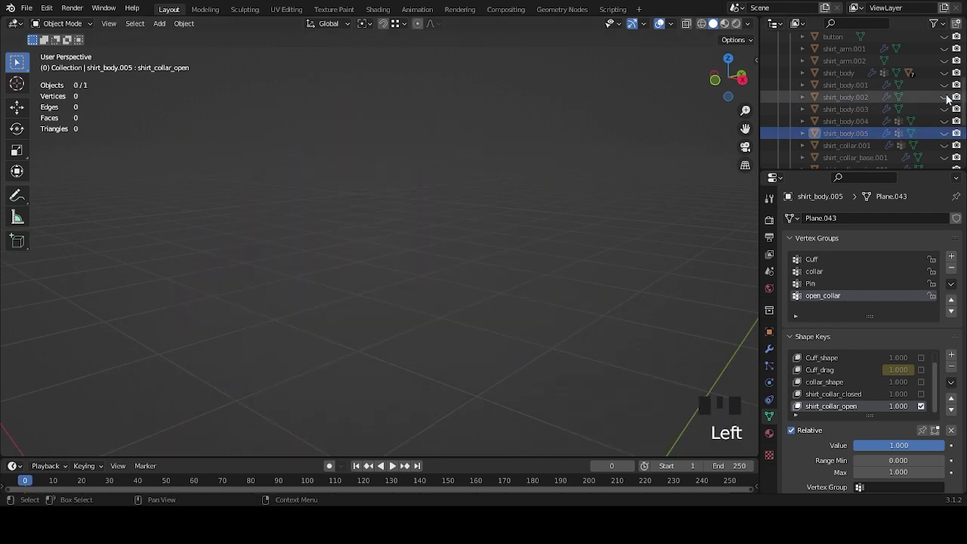
Compare shirt_body with the hidden shirt_body.005 by alternating their visibility, leaving only shirt_body shown.
click(944, 72)
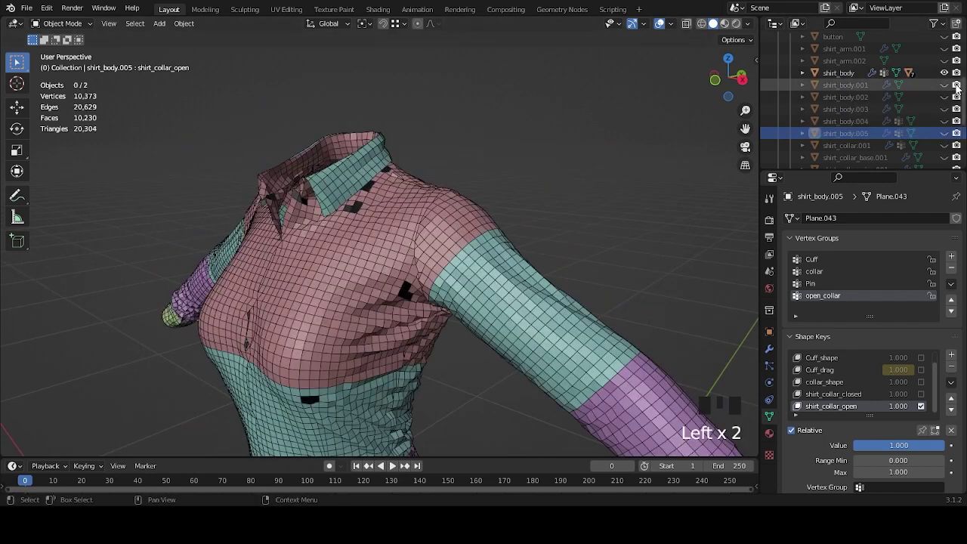
click(943, 132)
click(943, 133)
click(944, 73)
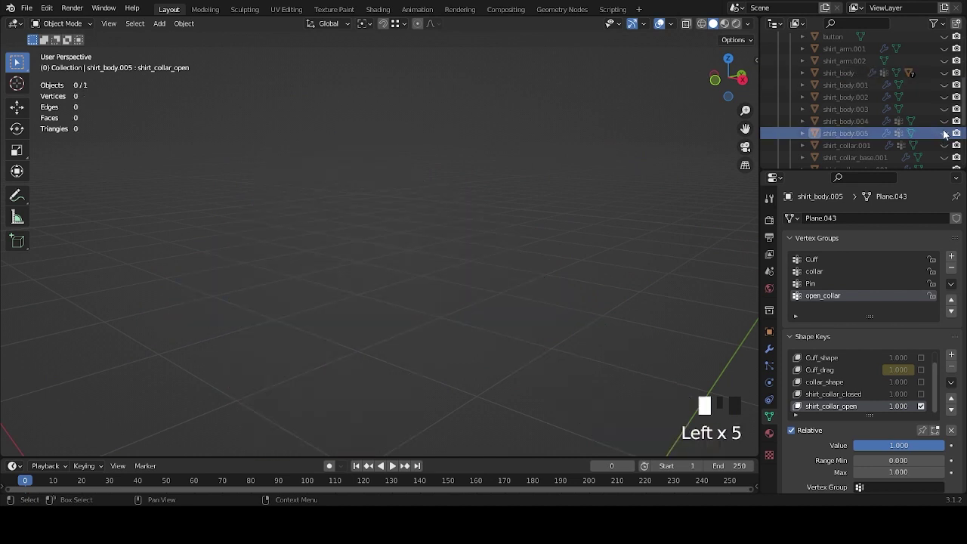
click(943, 133)
scroll(901, 111, up, 2)
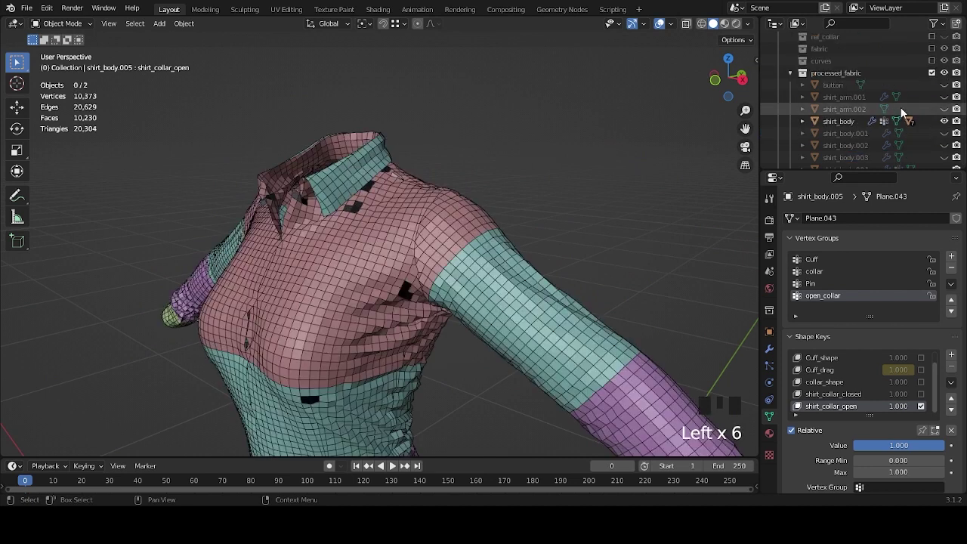
Collapse the processed_fabric collection, enable the shaded_fabric collection, and hide processed_fabric in the viewport.
click(790, 73)
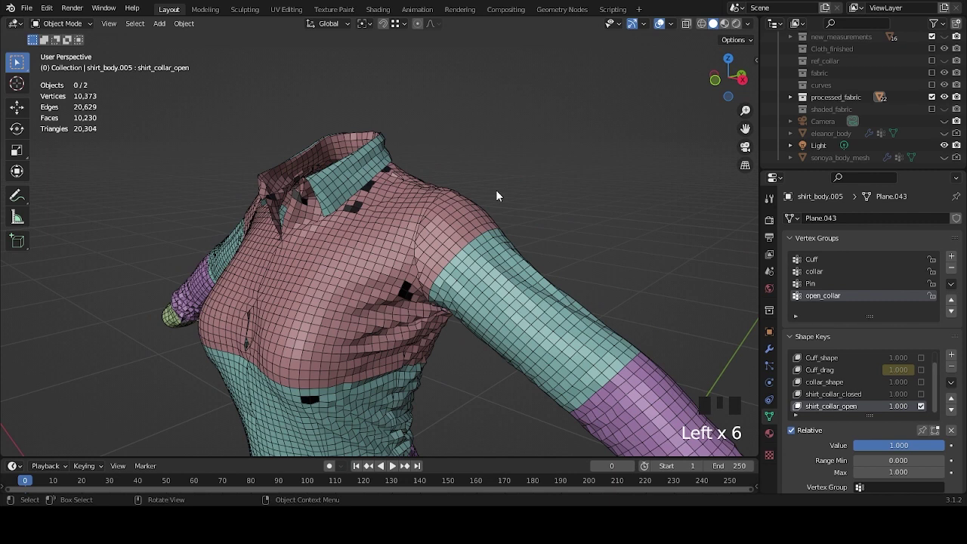
shift+middle_drag(518, 238, 535, 234)
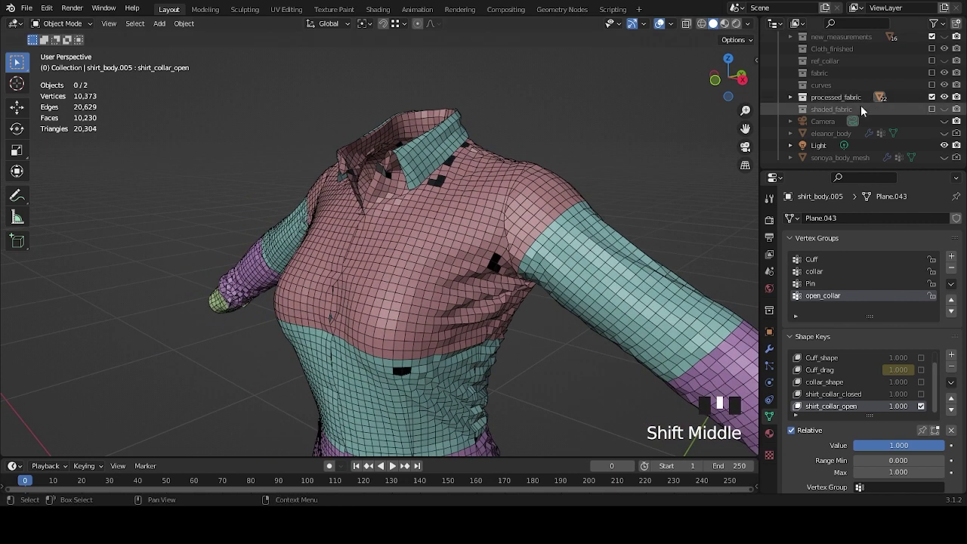
click(846, 109)
middle_drag(483, 197, 524, 195)
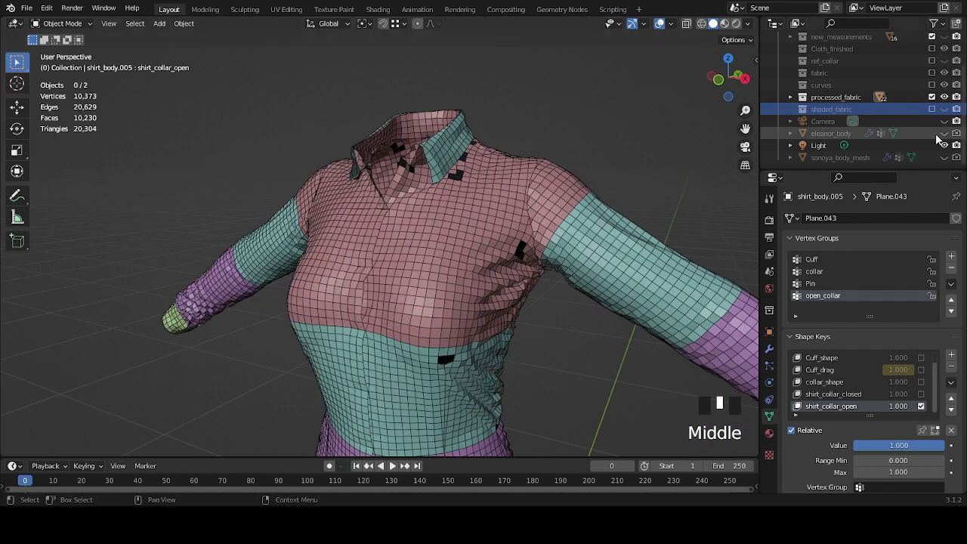
click(931, 109)
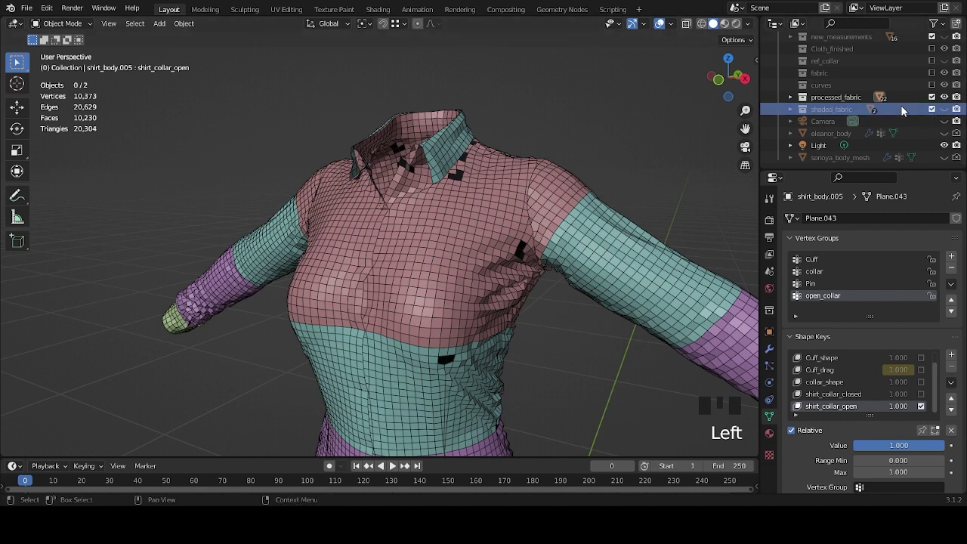
click(944, 96)
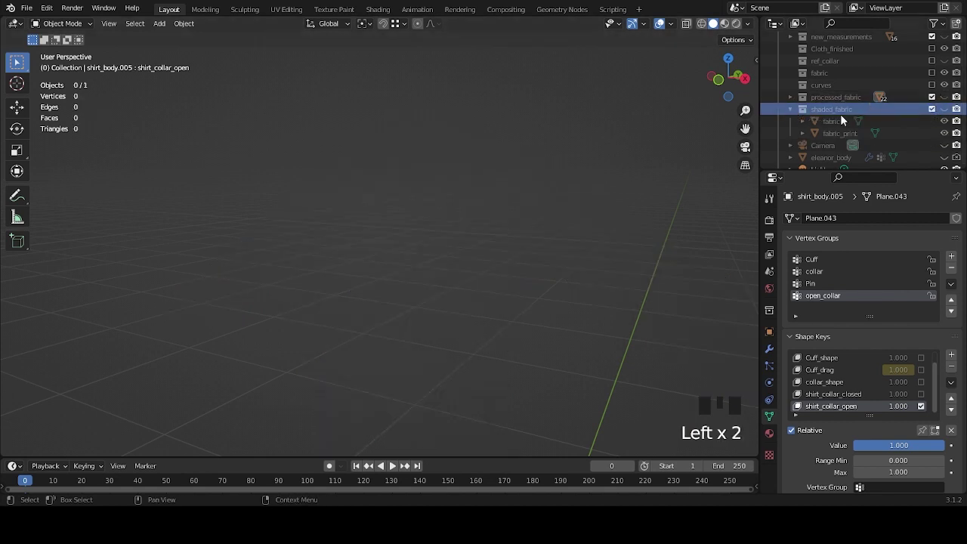
Expand the shaded_fabric collection, hide the fabric_print plane, and make the fabric plane the active object.
click(790, 109)
click(831, 121)
click(830, 122)
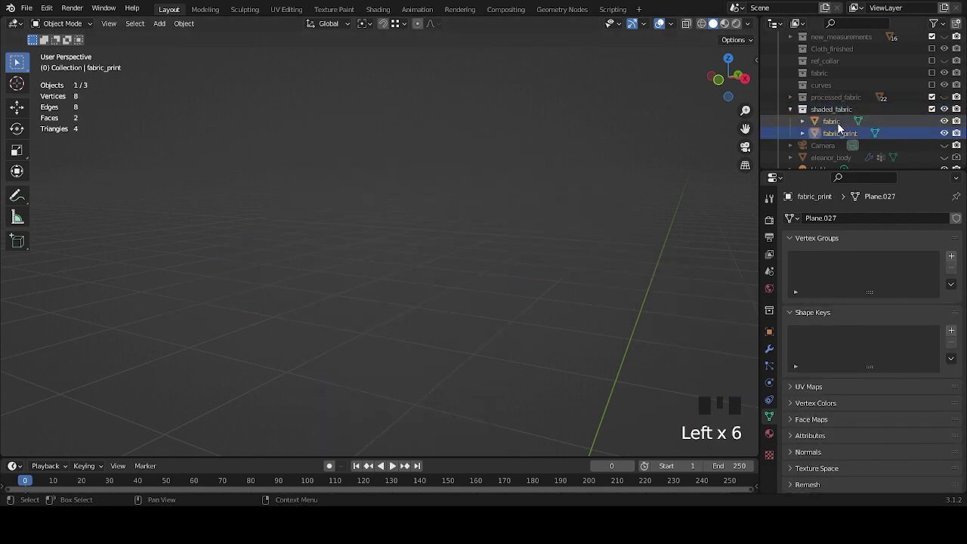
scroll(444, 247, down, 9)
shift+middle_drag(444, 251, 514, 309)
scroll(512, 309, up, 3)
click(833, 121)
middle_drag(505, 240, 521, 245)
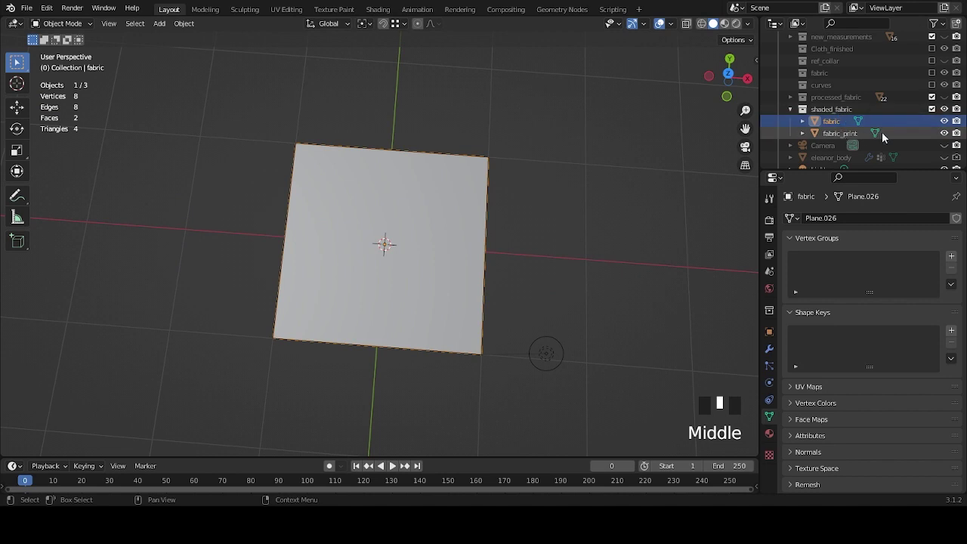
click(851, 134)
click(943, 134)
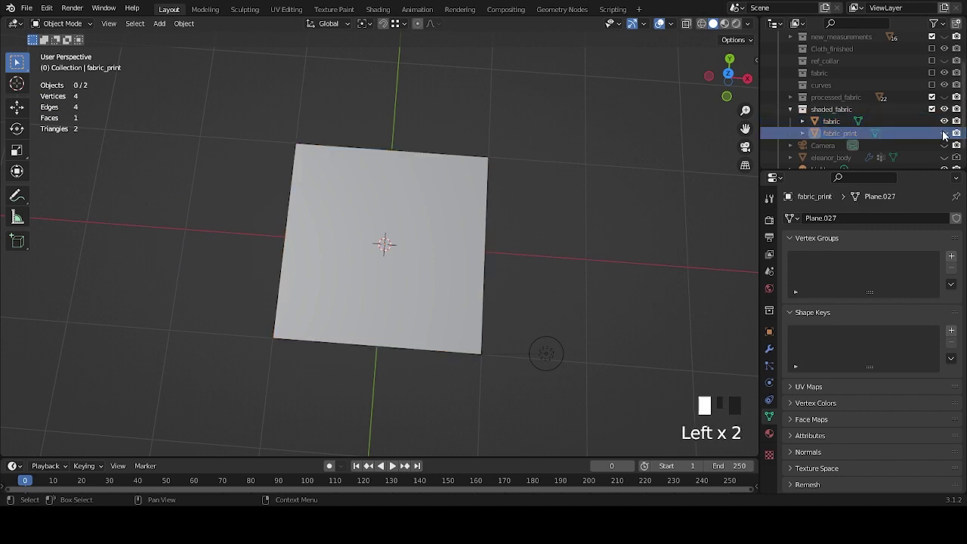
click(831, 122)
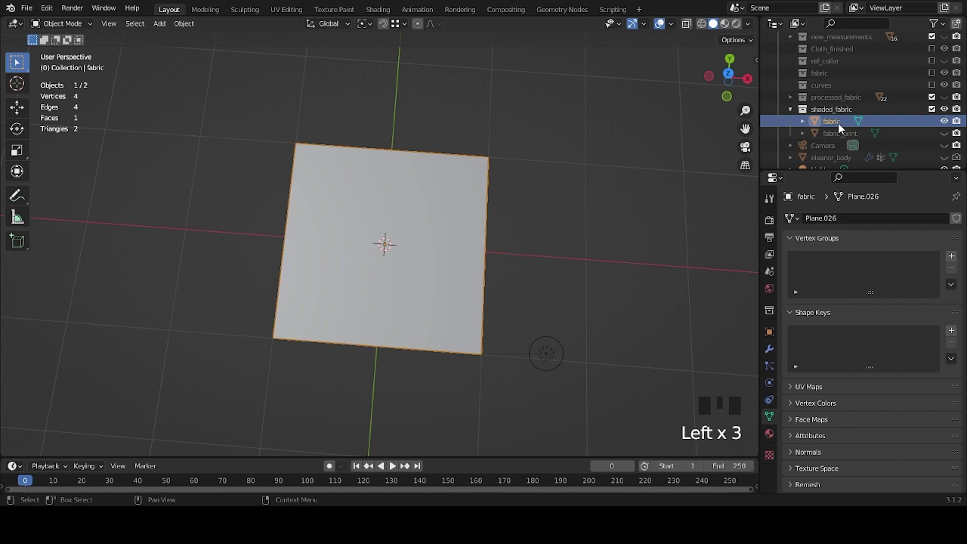
Show the fabric plane's shirt_shader material and switch to the Shading workspace to view its nodes.
click(769, 434)
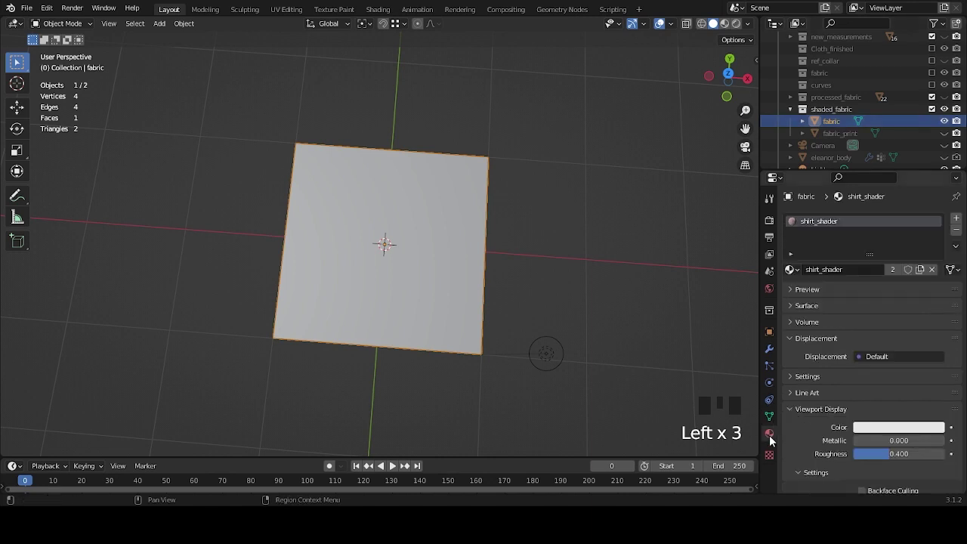
click(841, 221)
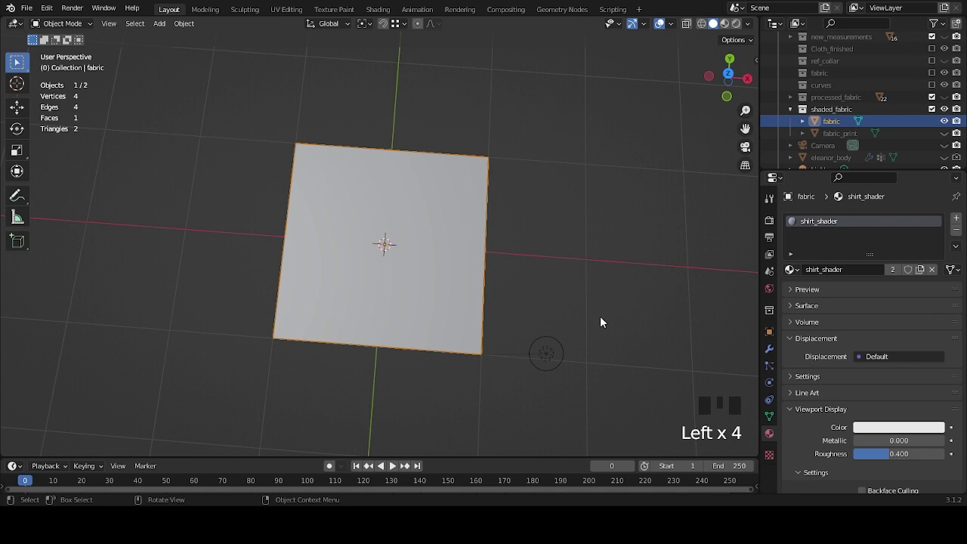
click(380, 10)
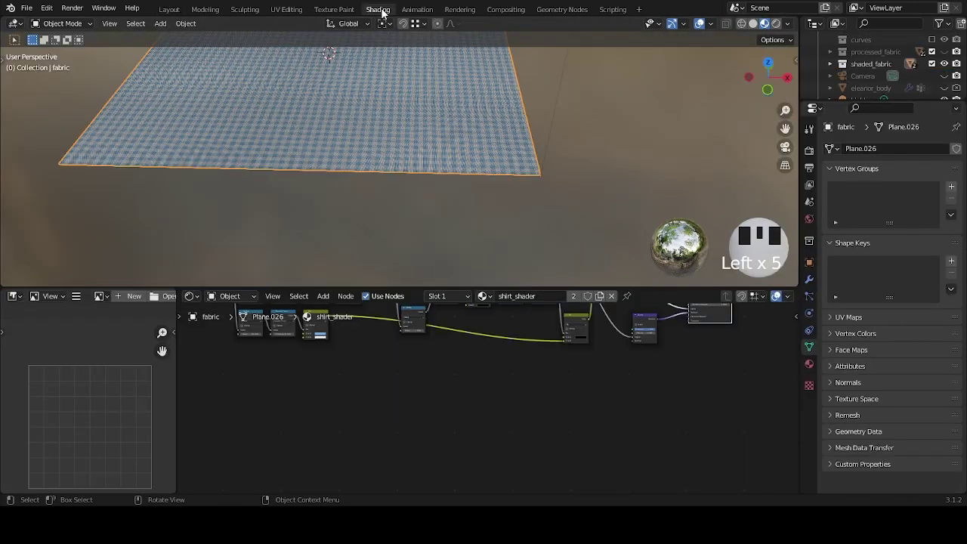
Examine the checked weave of the fabric plane from the top view, both close up and from farther away.
shift+middle_drag(524, 185, 577, 201)
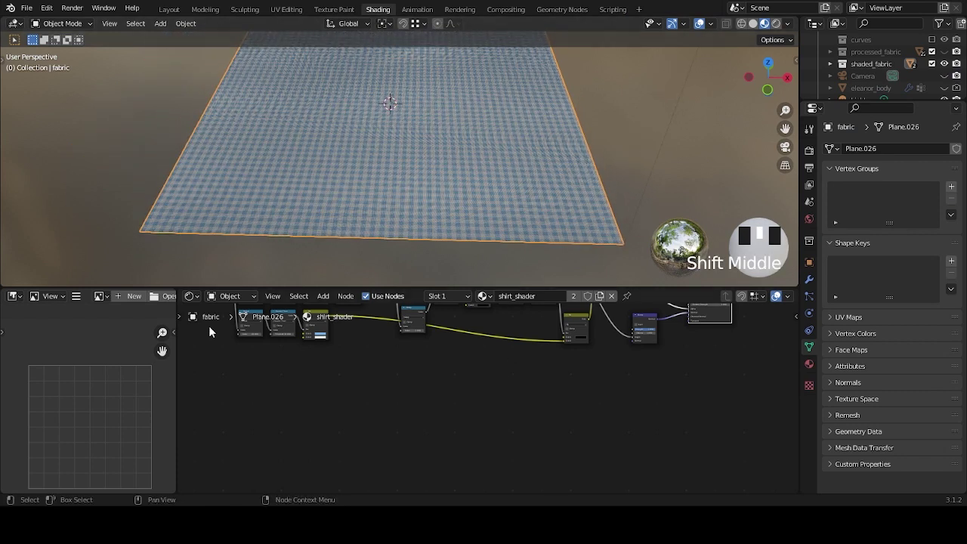
middle_drag(539, 157, 548, 197)
scroll(542, 159, down, 4)
scroll(526, 207, up, 18)
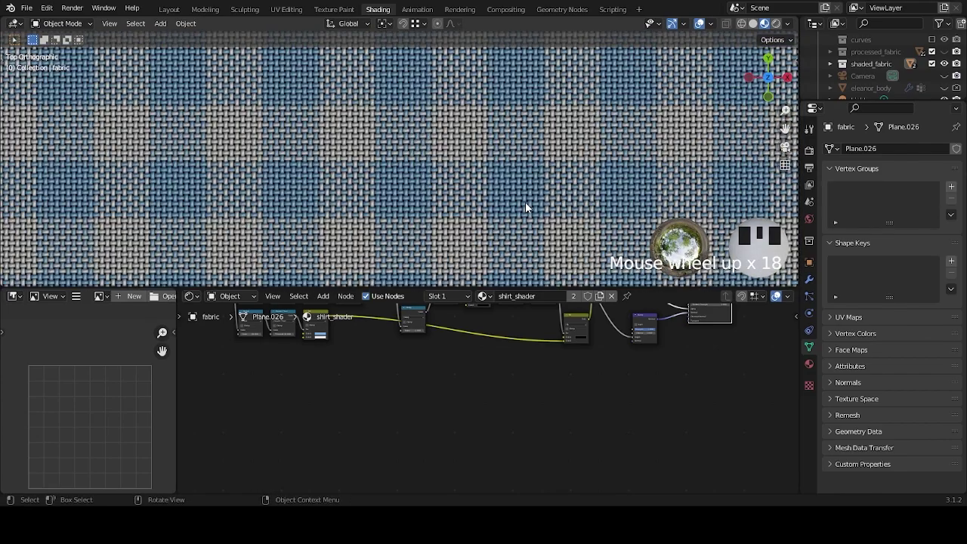
scroll(526, 207, down, 10)
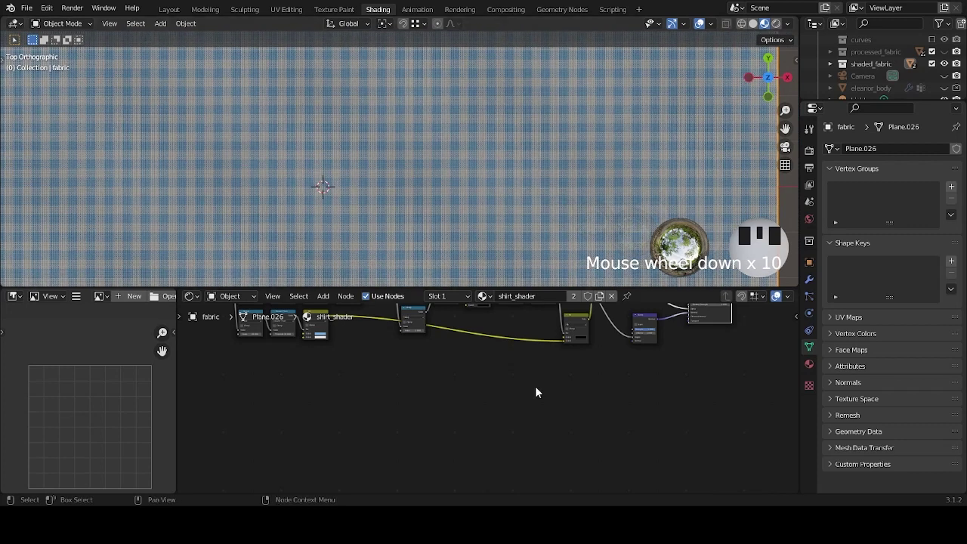
Frame the whole shirt_shader node tree and highlight the group of nodes feeding the main shader to examine its overall layout.
key(Home)
drag(323, 343, 586, 456)
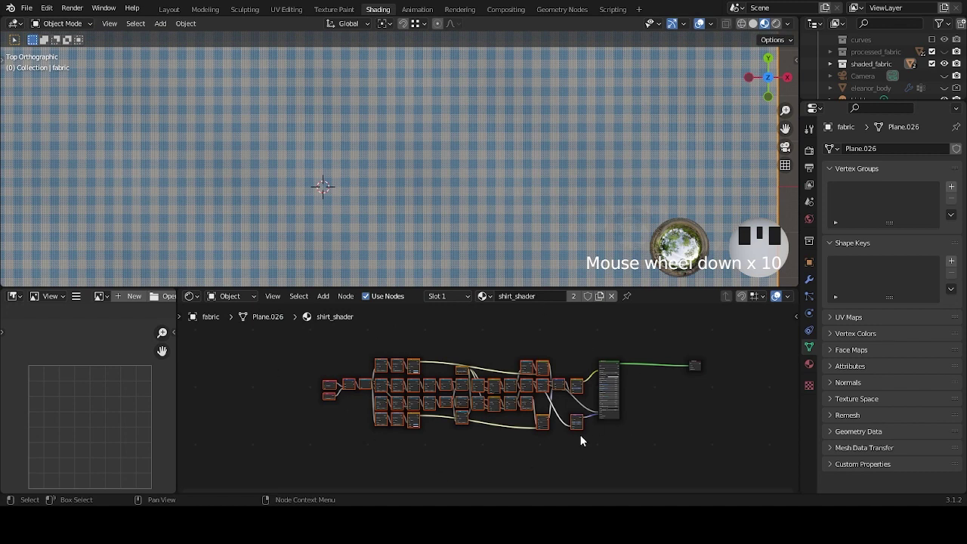
click(486, 349)
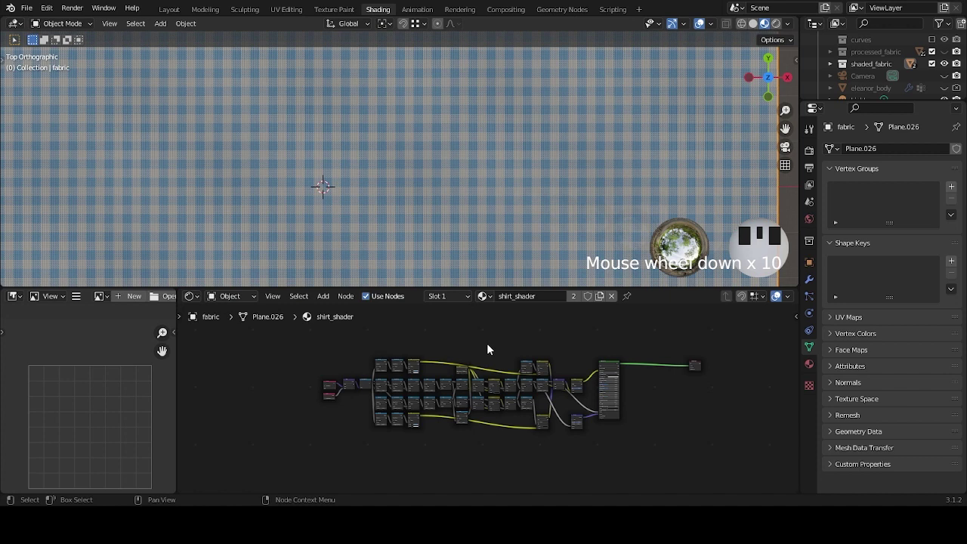
drag(319, 341, 593, 457)
click(576, 352)
shift+scroll(583, 385, down, 2)
middle_drag(587, 438, 583, 441)
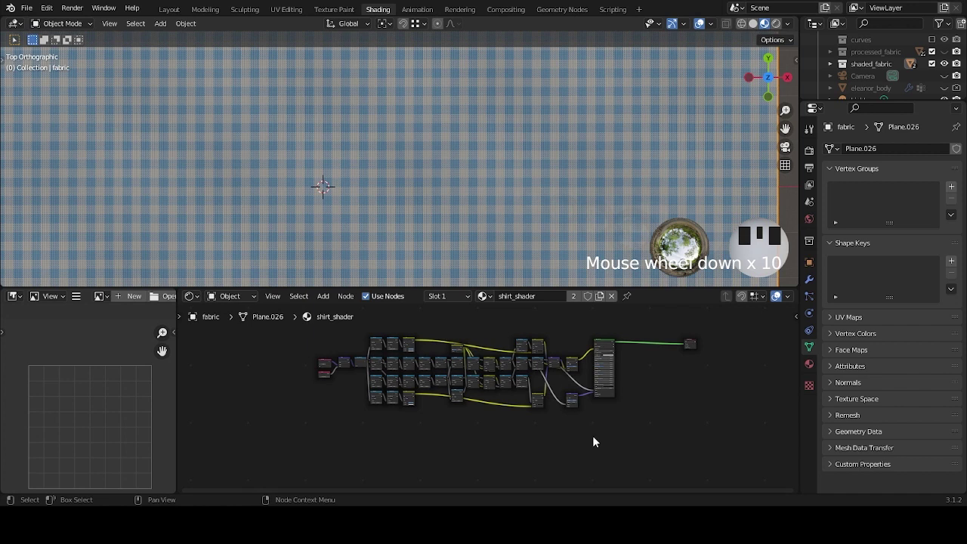
drag(318, 328, 583, 435)
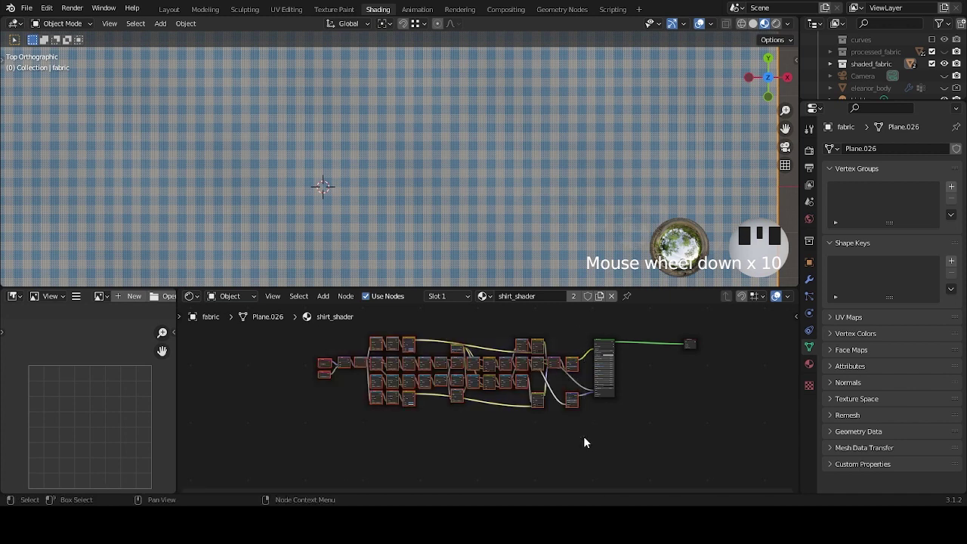
click(583, 436)
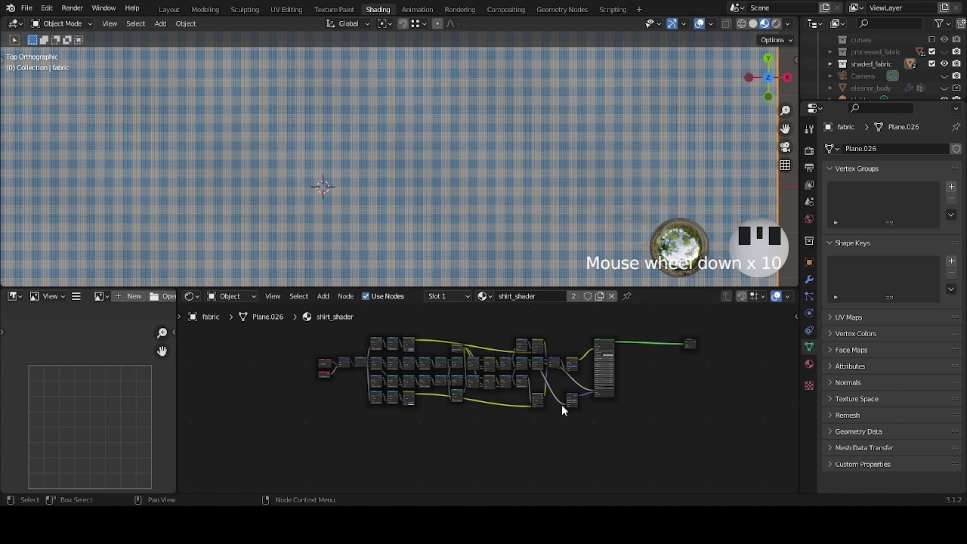
shift+middle_drag(566, 404, 582, 403)
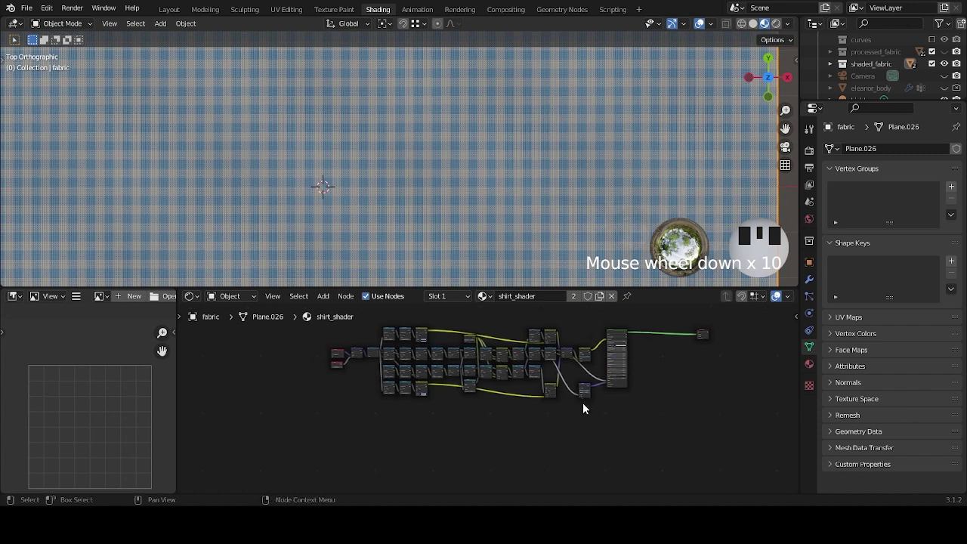
scroll(582, 403, up, 1)
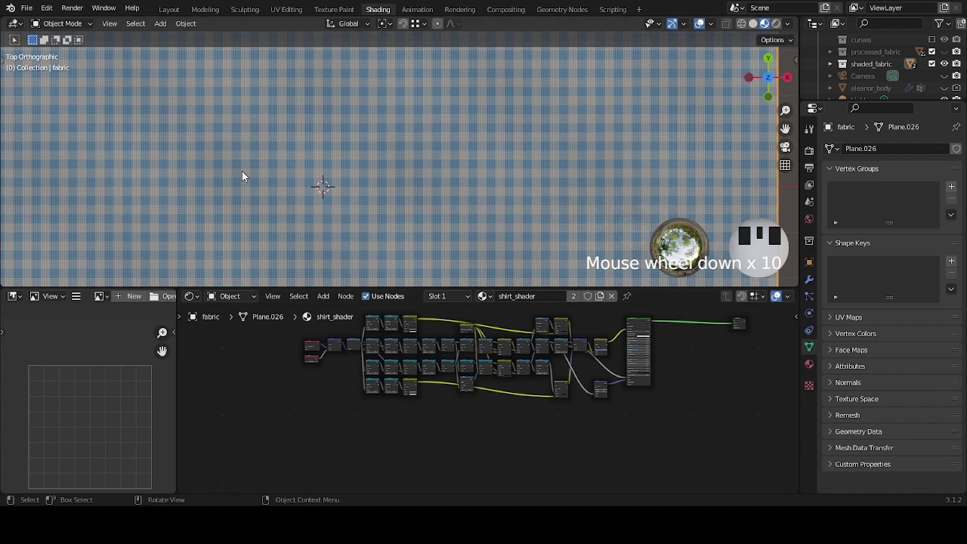
Search the add-on preferences for "node", check the Node Wrangler entry and its enabled state, and close the preferences.
click(31, 9)
mouse_move(45, 14)
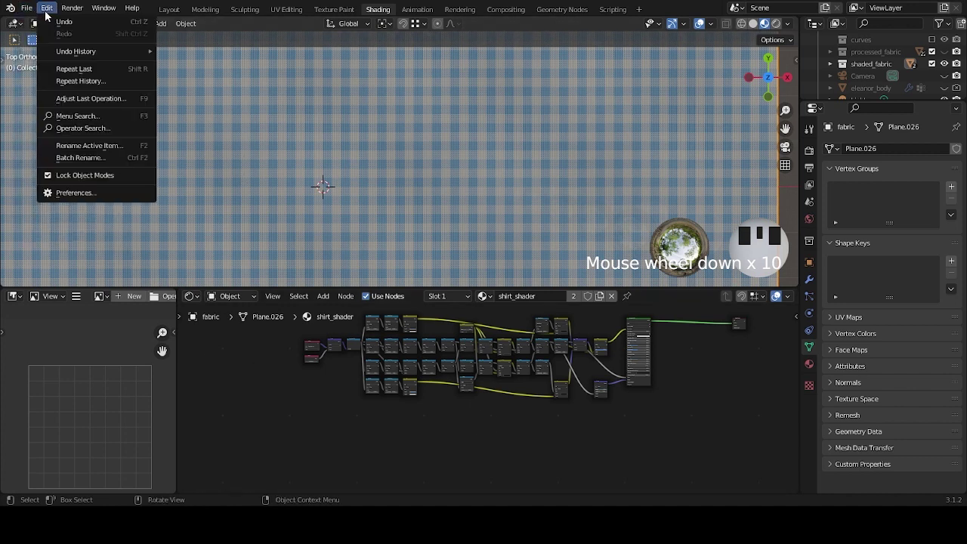
click(79, 195)
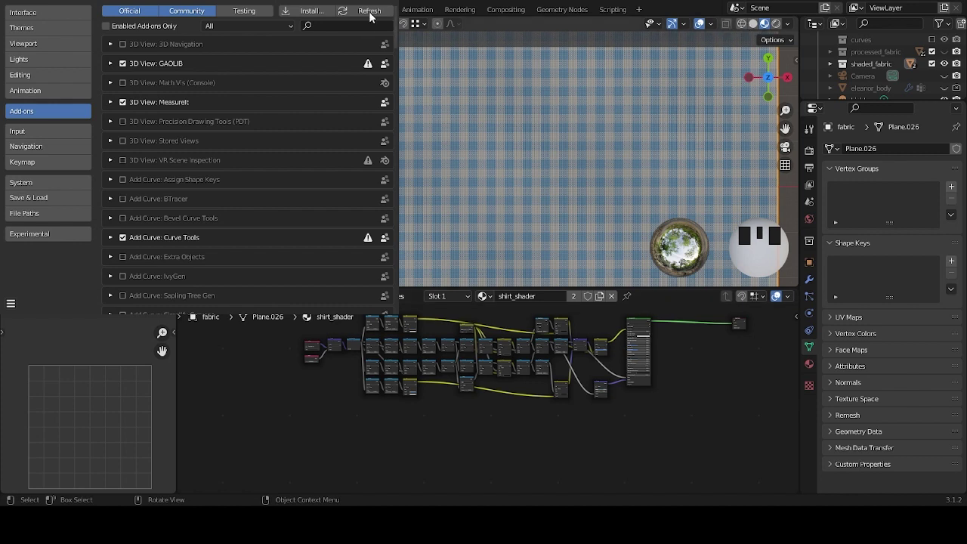
click(349, 25)
text(node)
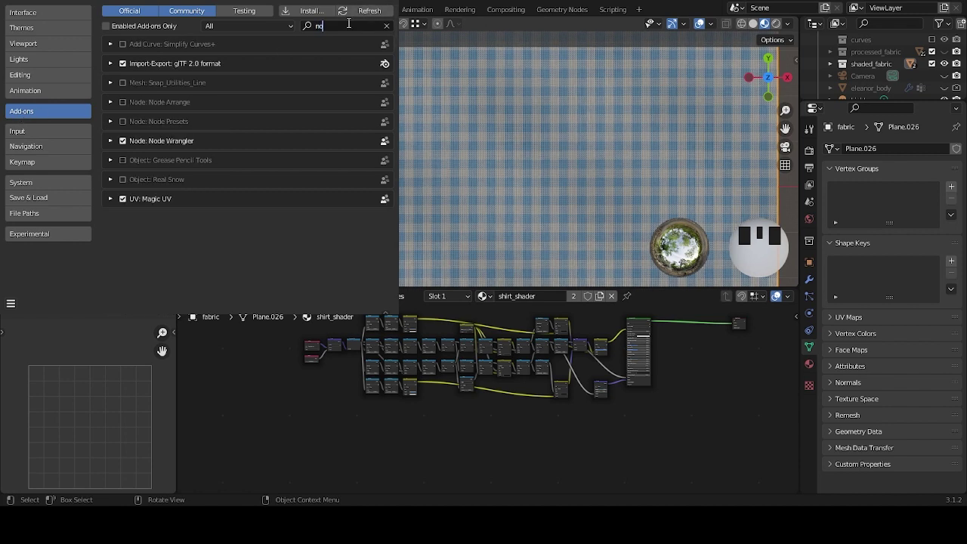
click(110, 83)
click(110, 82)
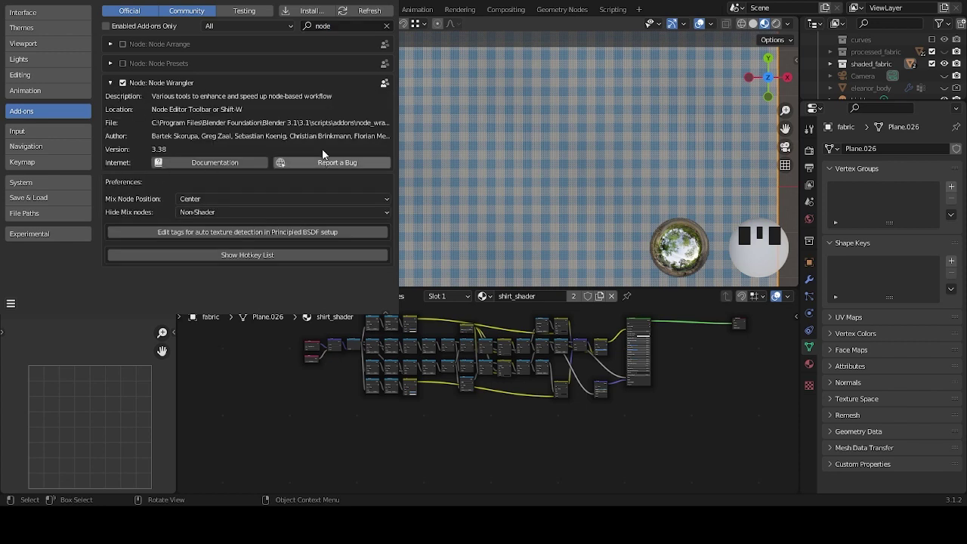
click(110, 83)
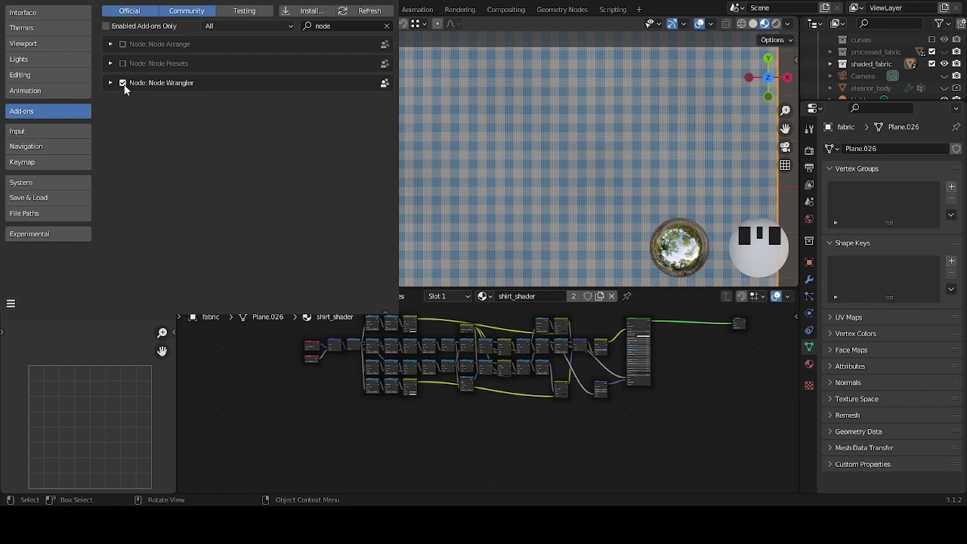
click(390, 3)
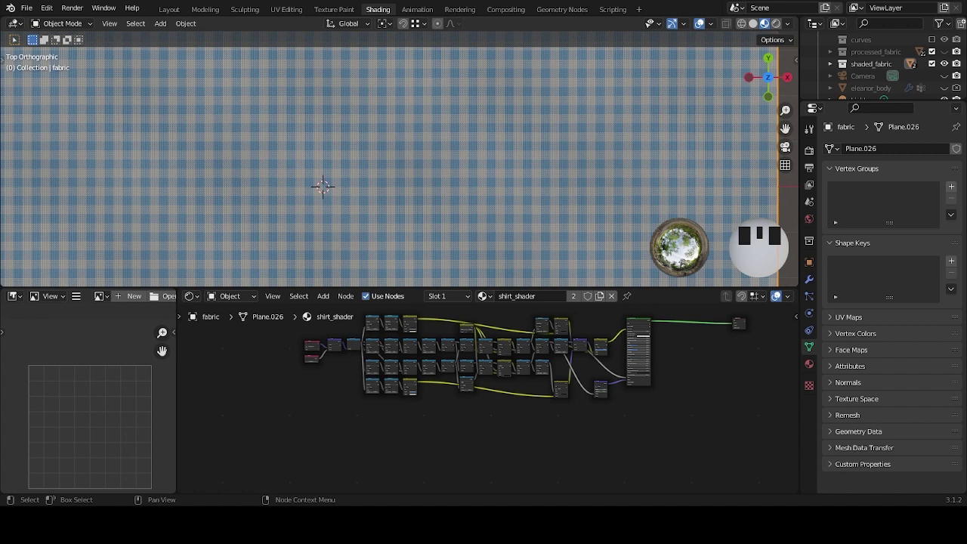
Examine the input, math and mix nodes at the start of the shirt_shader node tree at closer range.
scroll(496, 425, up, 1)
scroll(501, 433, up, 2)
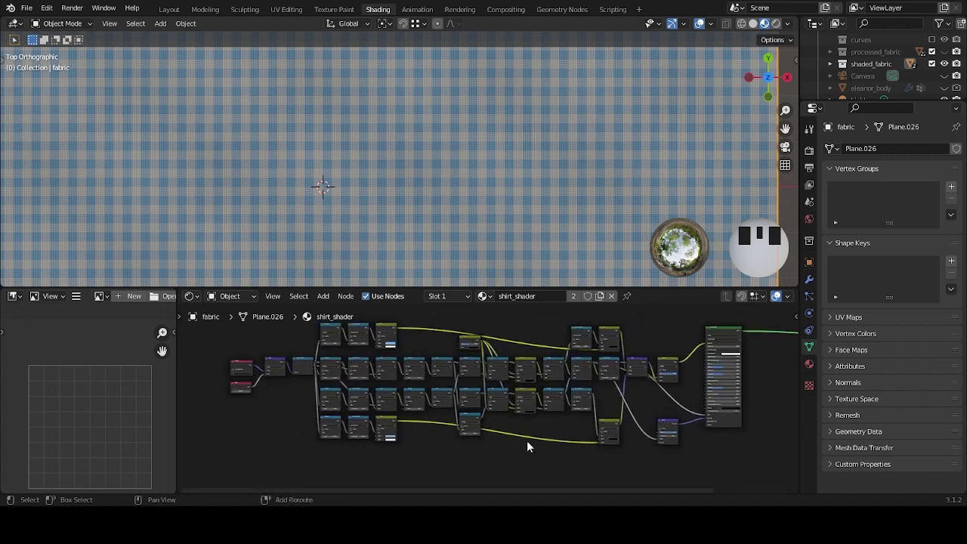
middle_drag(527, 444, 527, 420)
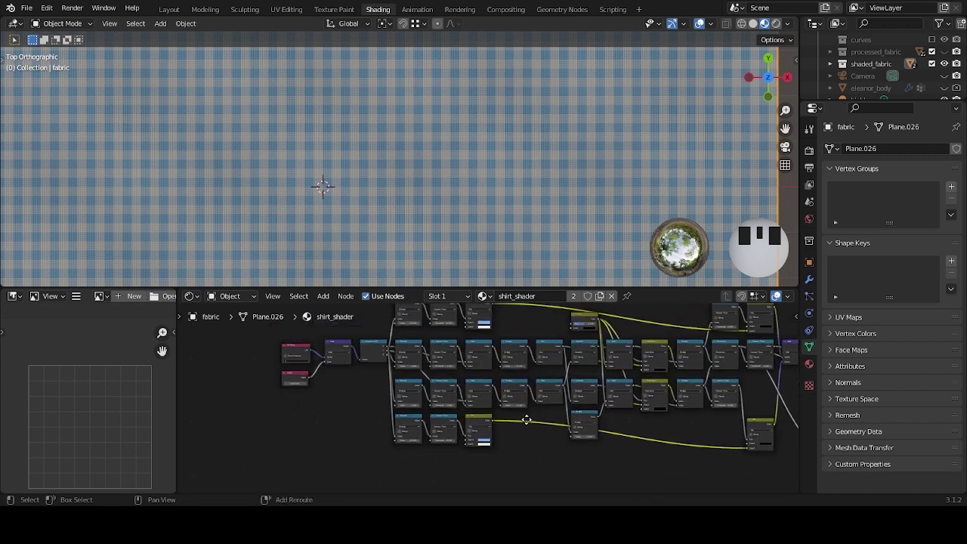
scroll(528, 426, up, 2)
mouse_move(613, 425)
middle_down()
mouse_move(535, 426)
mouse_move(538, 435)
mouse_move(611, 424)
middle_up()
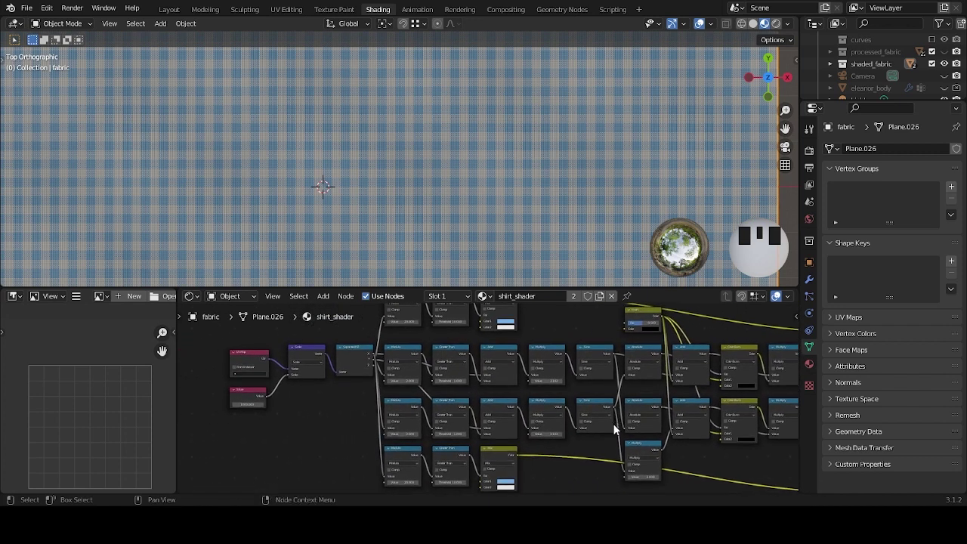
scroll(611, 424, down, 2)
scroll(580, 418, down, 1)
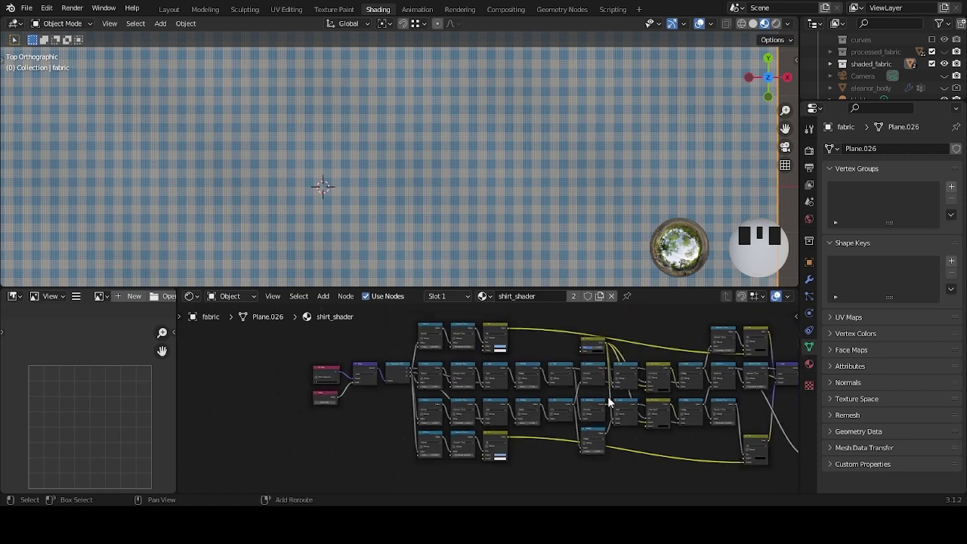
Select the two middle rows of the shirt_shader node tree, including the Greater Than node ending the second row, and examine their layout.
scroll(560, 398, down, 2)
scroll(560, 398, down, 1)
scroll(370, 370, down, 1)
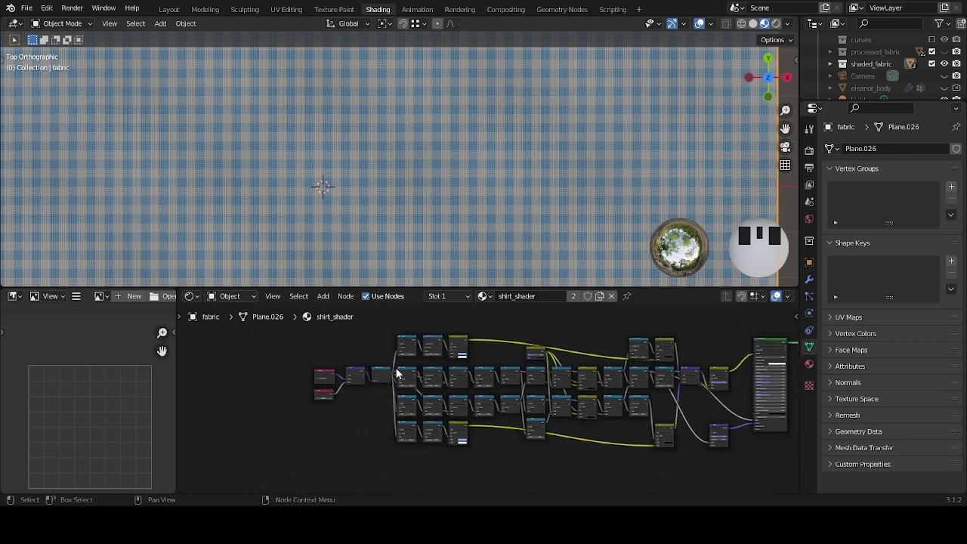
drag(394, 360, 649, 417)
scroll(648, 417, up, 4)
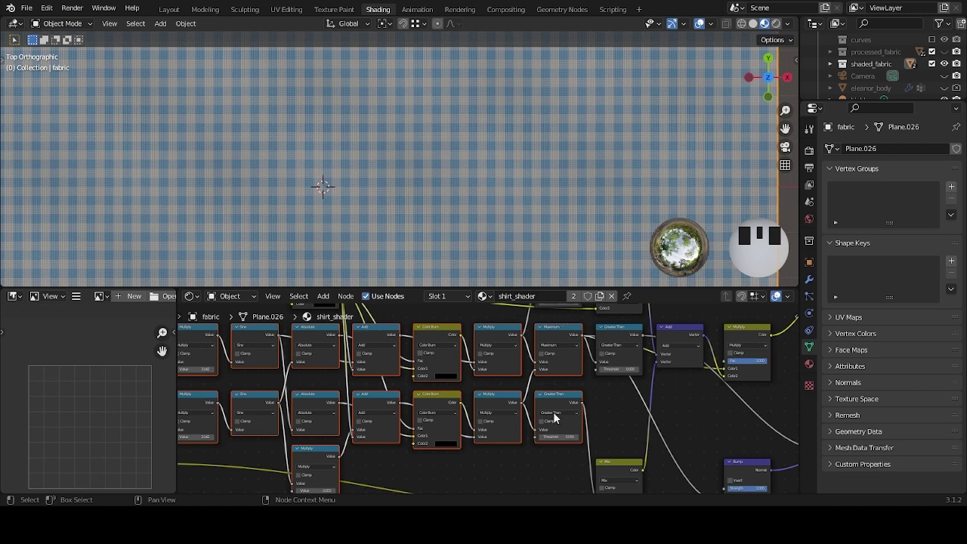
scroll(552, 415, down, 1)
shift+click(539, 401)
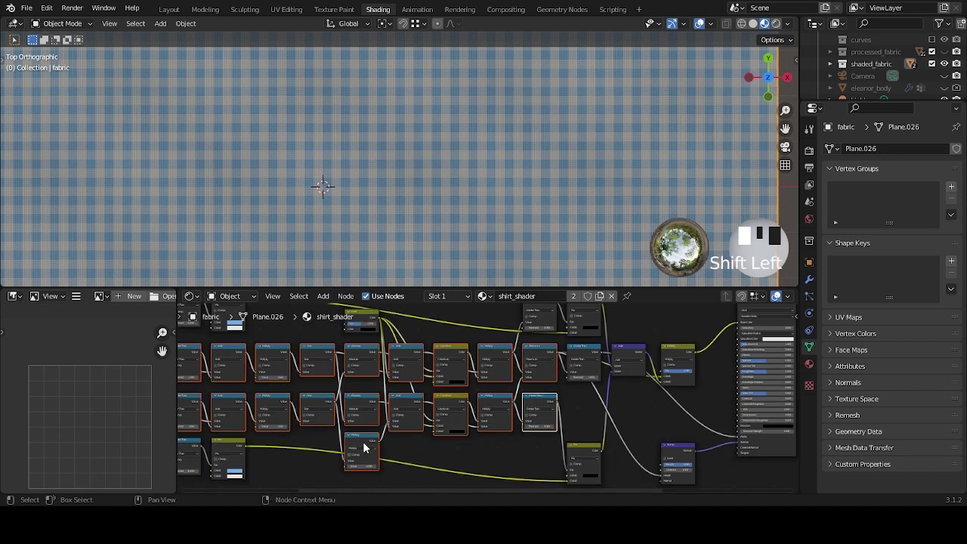
scroll(457, 398, down, 1)
middle_drag(456, 398, 572, 386)
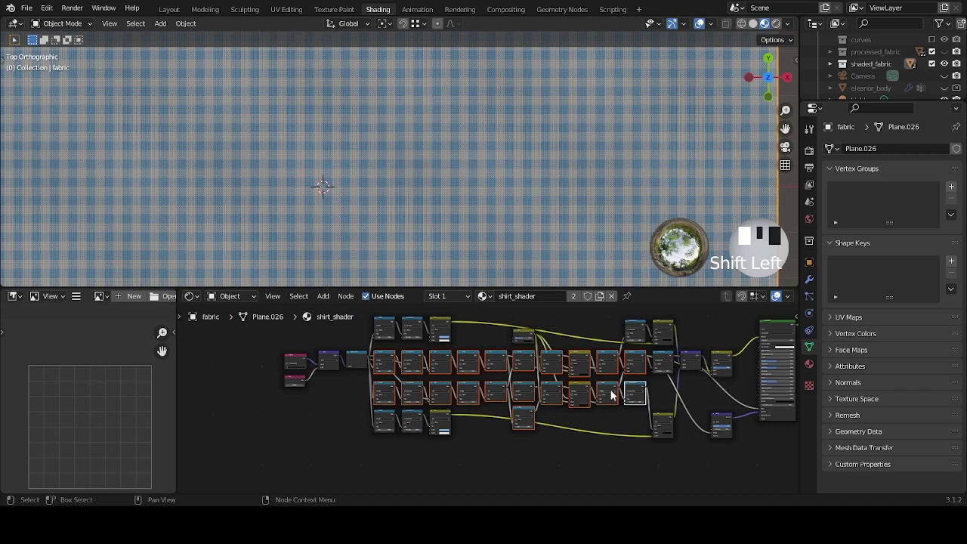
Preview the Maximum node's output on the fabric plane and inspect the weave pattern at close range.
scroll(570, 379, up, 3)
scroll(554, 429, up, 2)
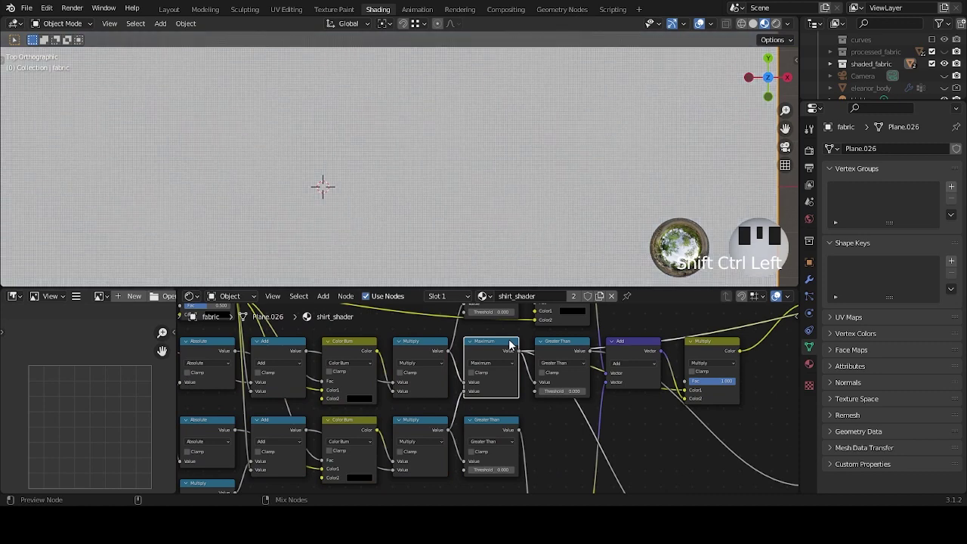
scroll(461, 381, up, 11)
scroll(482, 203, up, 6)
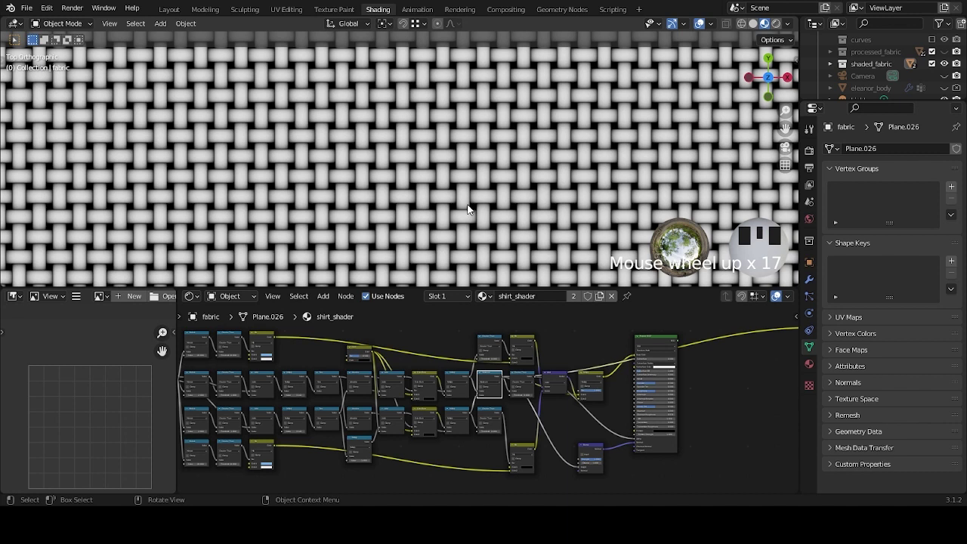
scroll(470, 447, down, 4)
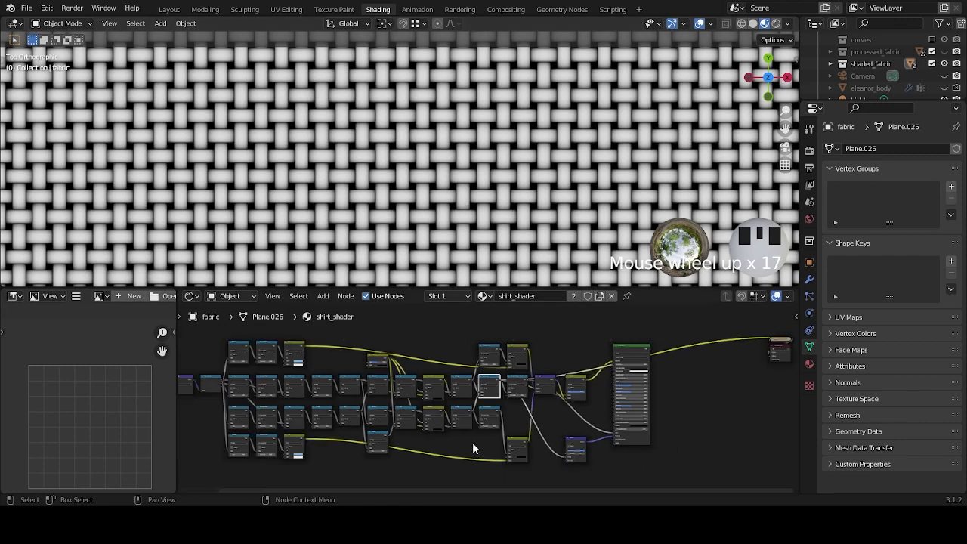
Set the Value node feeding the Scale node to 10 to enlarge the weave on the fabric plane.
scroll(447, 158, down, 20)
scroll(422, 382, down, 3)
ctrl+middle_drag(422, 382, 475, 419)
click(428, 400)
key(BackSpace)
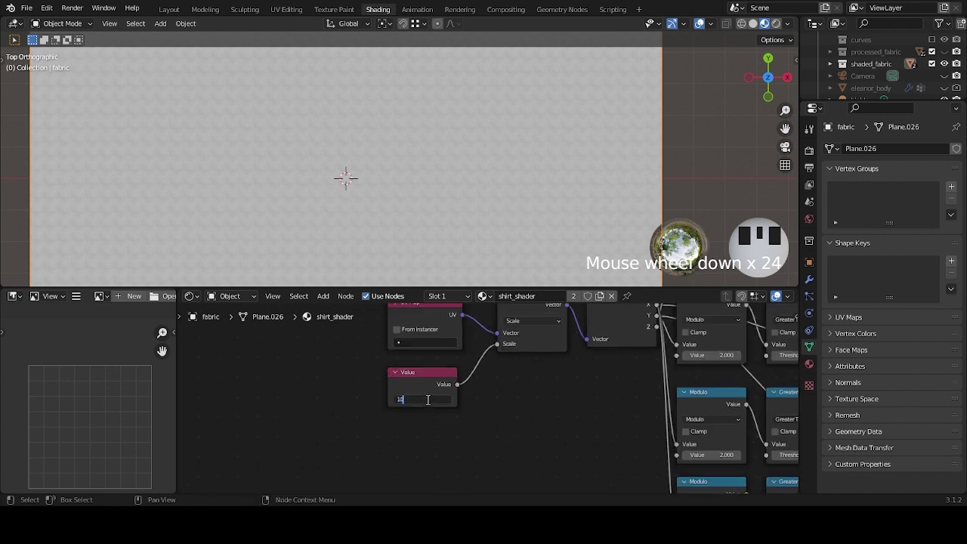
text(10)
key(Return)
scroll(571, 224, down, 4)
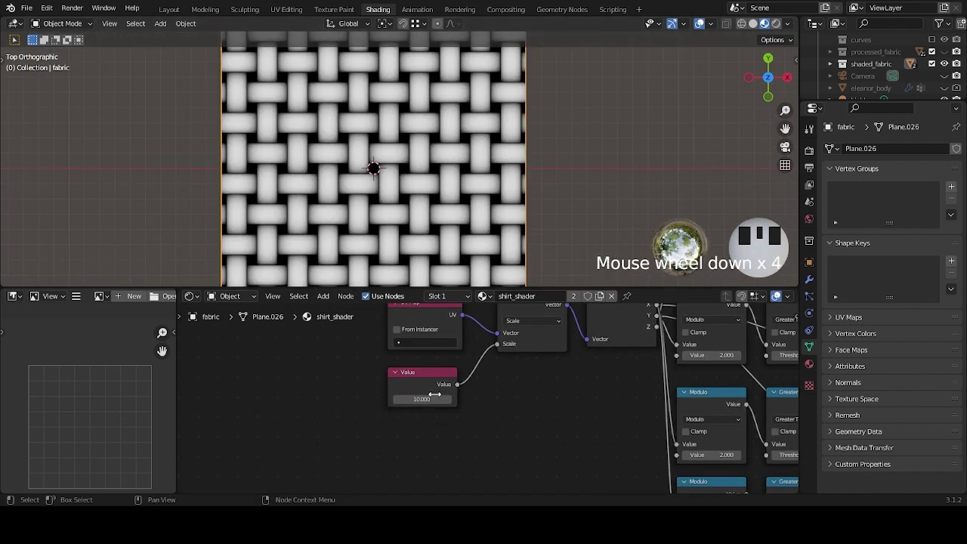
Highlight the two middle rows of nodes together with the Maximum node to examine what builds the grey weave.
scroll(544, 394, down, 4)
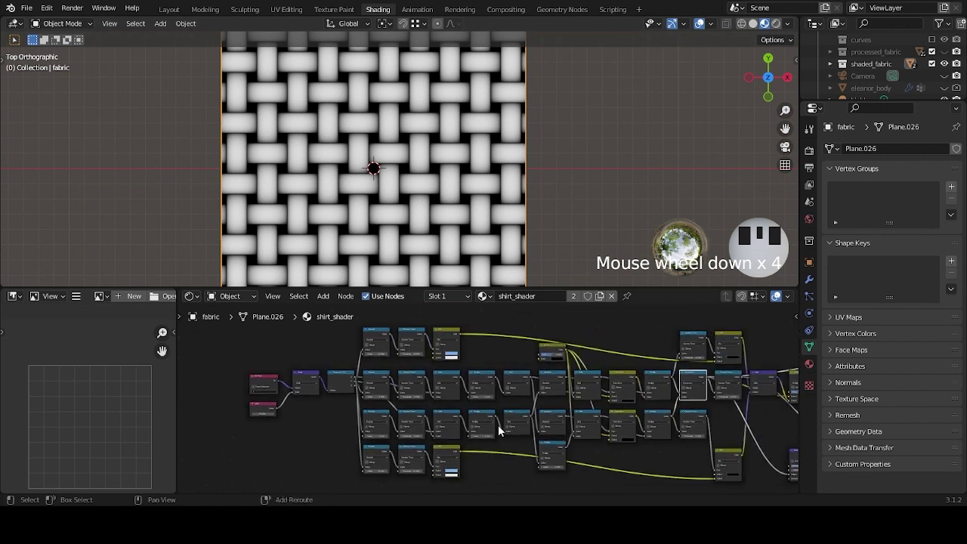
middle_drag(504, 361, 488, 353)
drag(364, 355, 661, 432)
shift+click(684, 374)
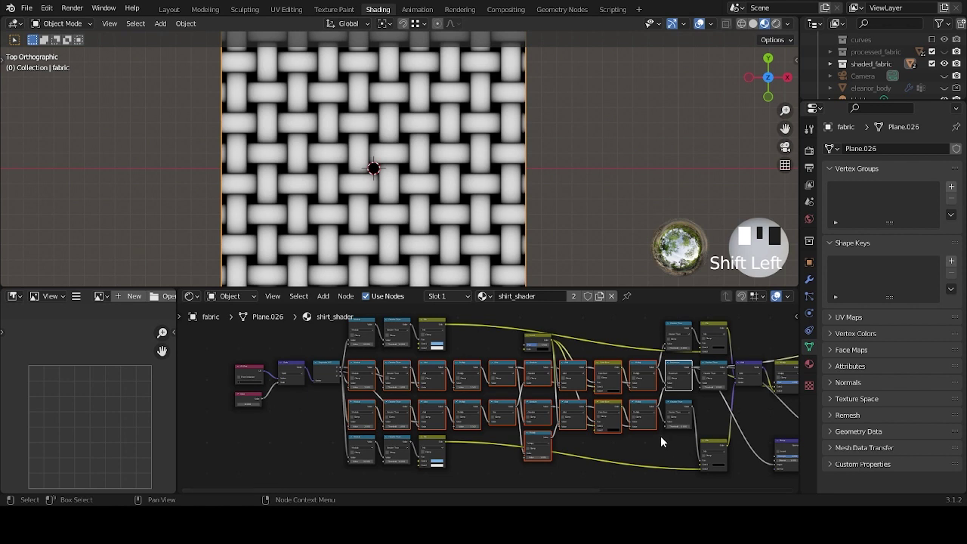
shift+scroll(528, 401, up, 2)
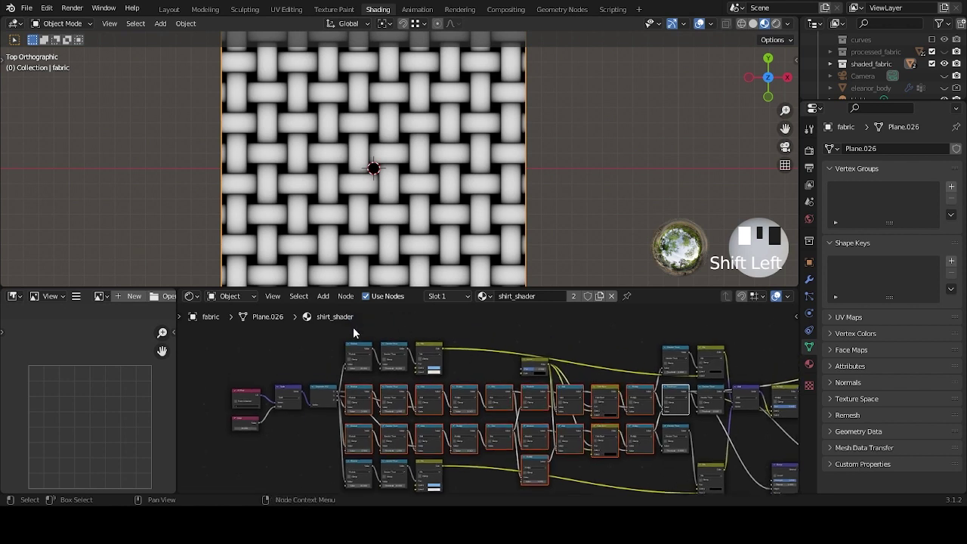
Highlight the outer node rows above and below the two middle rows, including their Mix nodes, to identify the colour branches.
drag(361, 331, 731, 384)
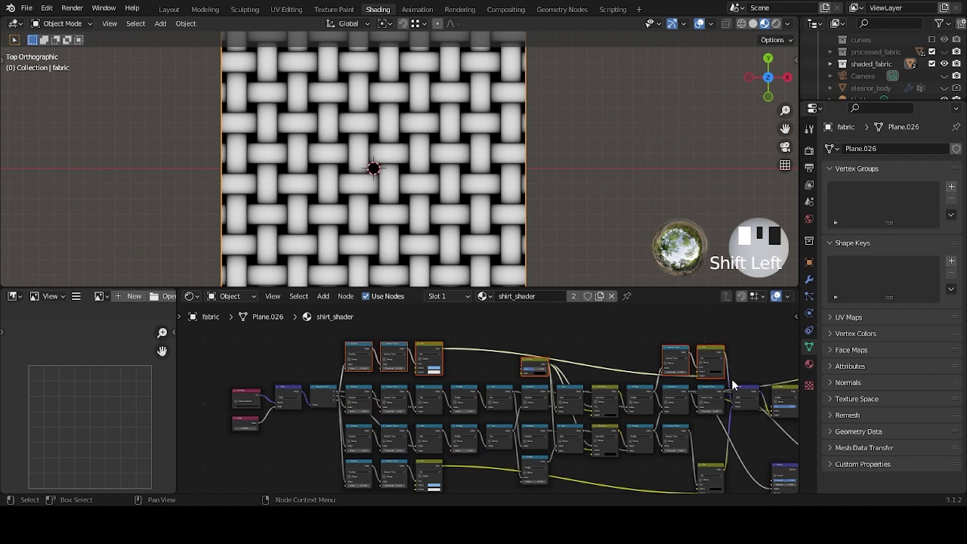
middle_drag(731, 385, 361, 448)
scroll(361, 448, down, 1)
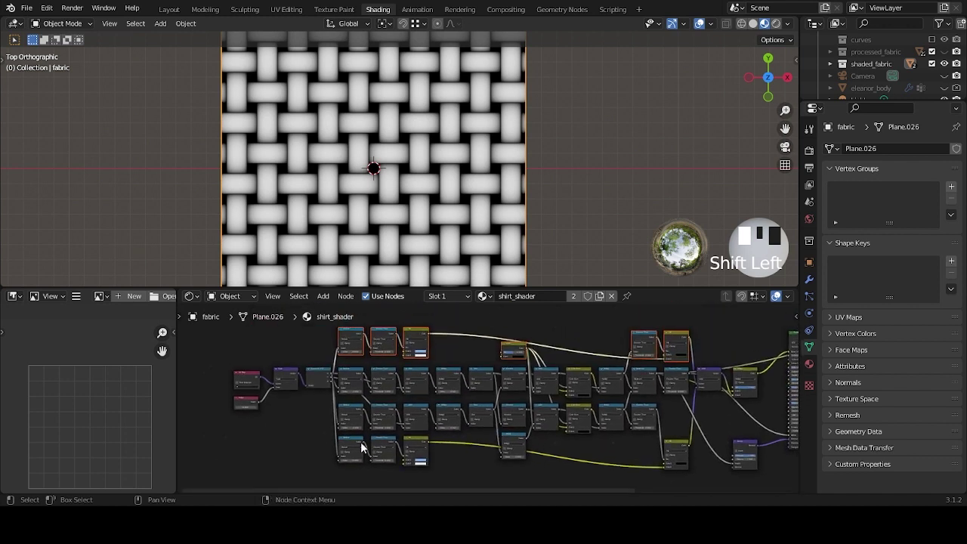
drag(323, 432, 705, 479)
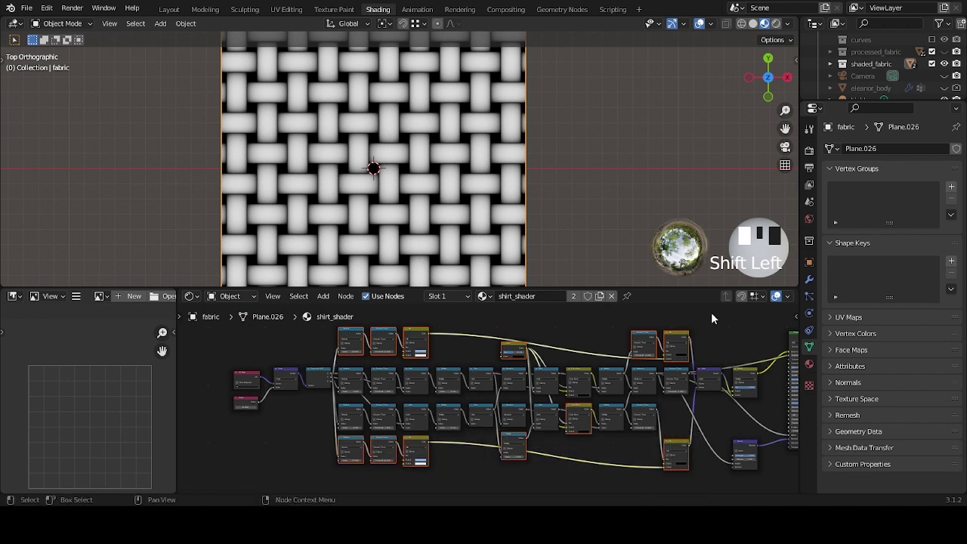
Preview the output of the Mix node at the end of the upper colour branch on the fabric plane.
scroll(544, 380, up, 5)
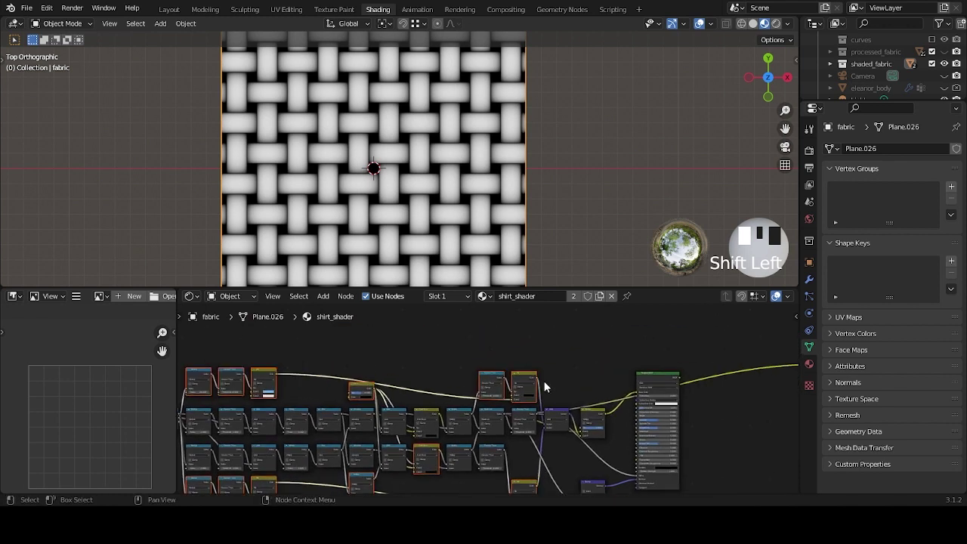
ctrl+shift+click(544, 370)
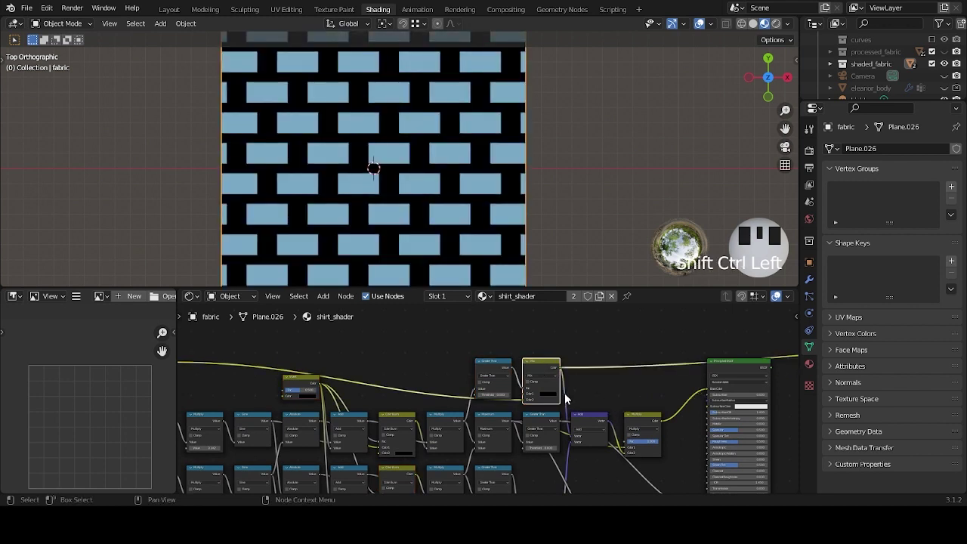
ctrl+shift+click(547, 369)
ctrl+shift+click(519, 360)
ctrl+shift+click(531, 358)
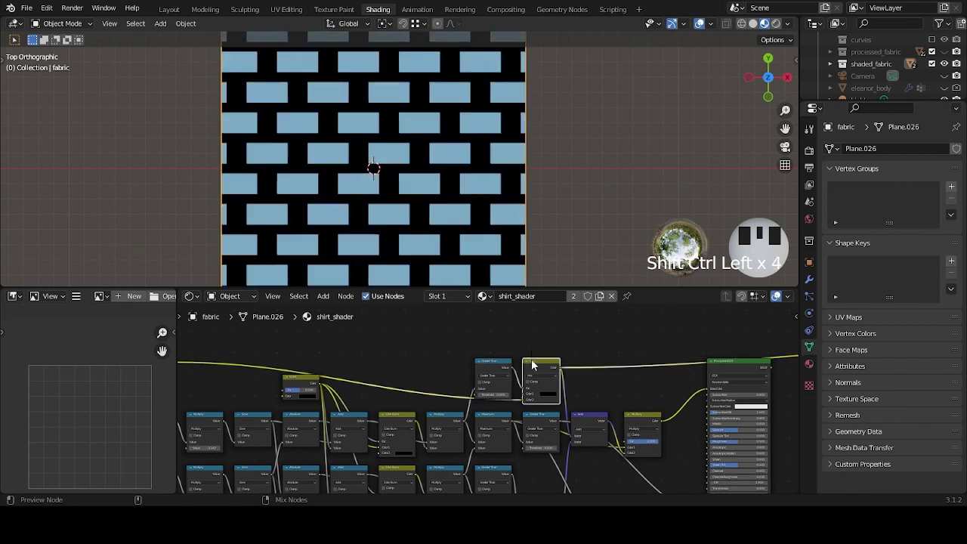
Preview the output of the Mix node at the end of the lower colour branch on the whole fabric plane.
scroll(482, 195, down, 4)
shift+scroll(589, 398, down, 3)
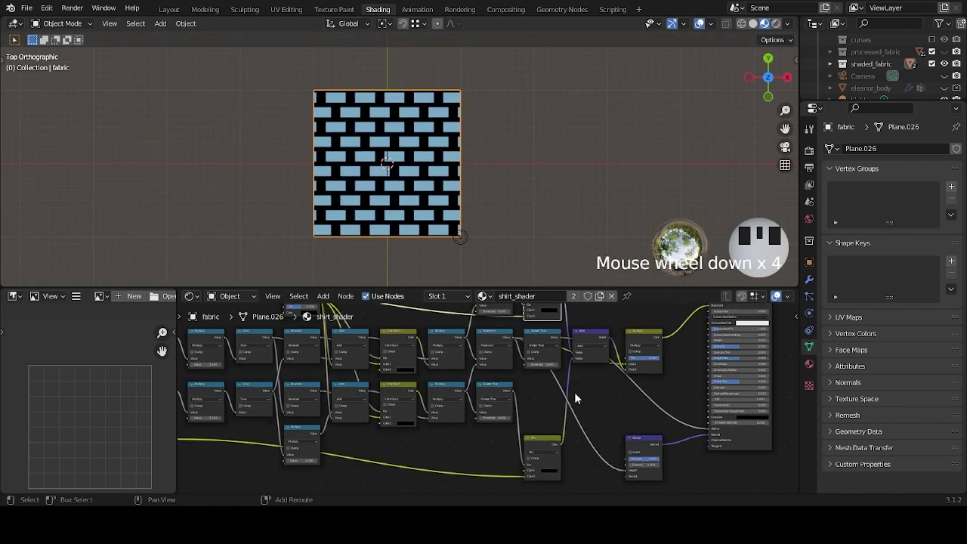
ctrl+shift+click(548, 439)
Set the Value node feeding the Scale node to 100.
middle_drag(549, 440, 639, 423)
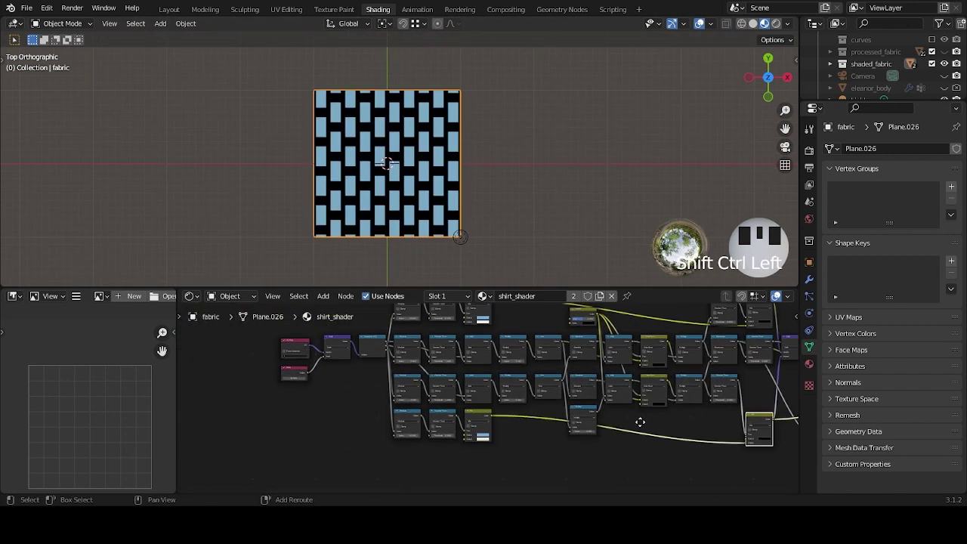
middle_drag(284, 372, 432, 425)
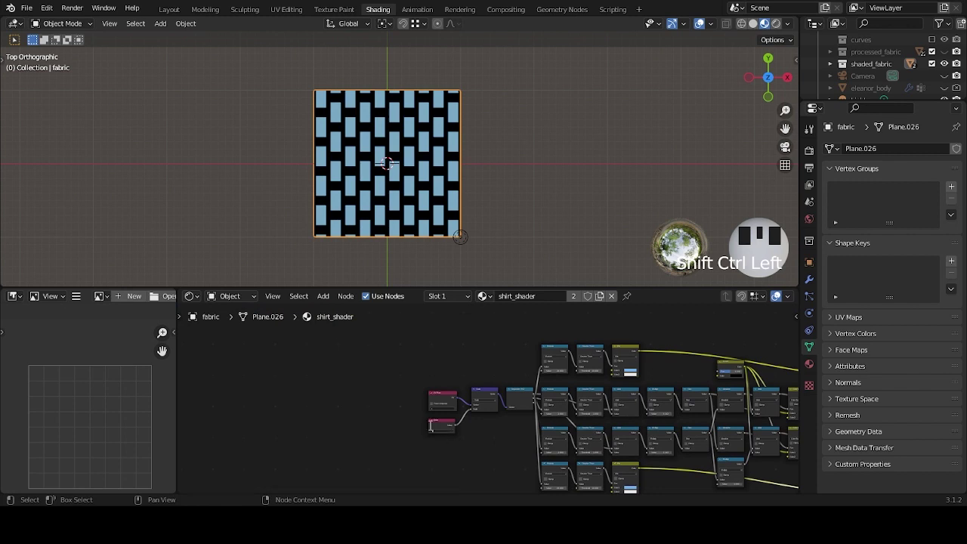
key(Home)
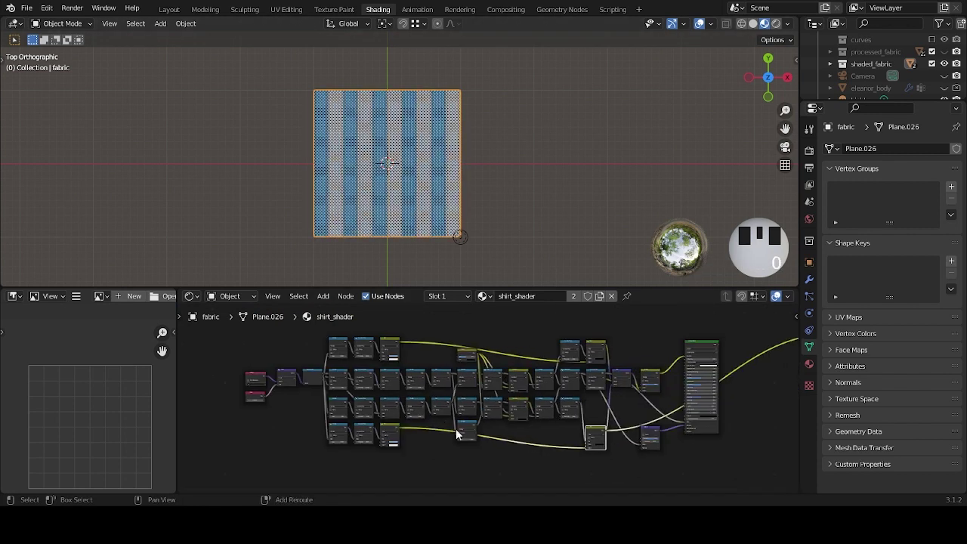
Preview the upper and the lower Mix node one after the other on the fabric plane to compare their stripe patterns.
scroll(522, 418, up, 4)
shift+scroll(543, 357, up, 1)
ctrl+shift+click(507, 347)
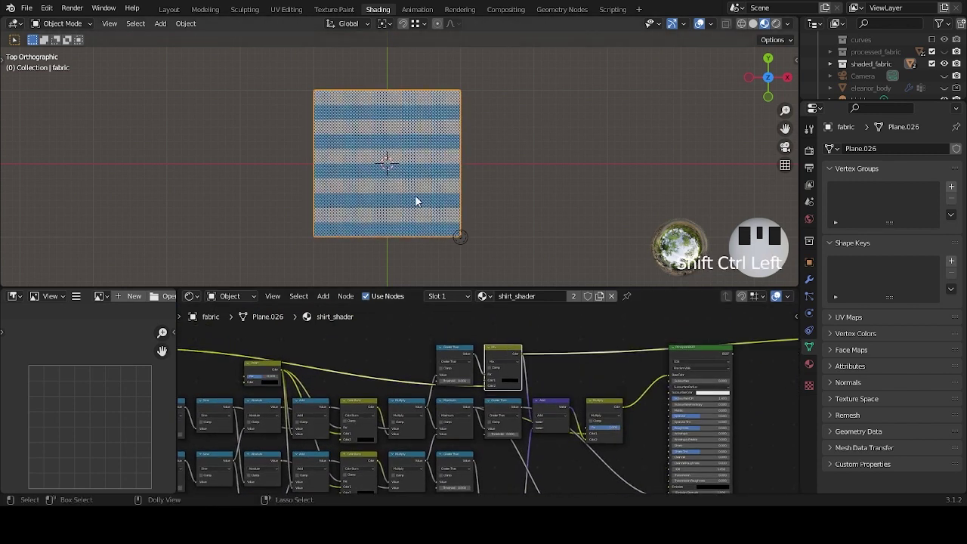
scroll(418, 205, up, 4)
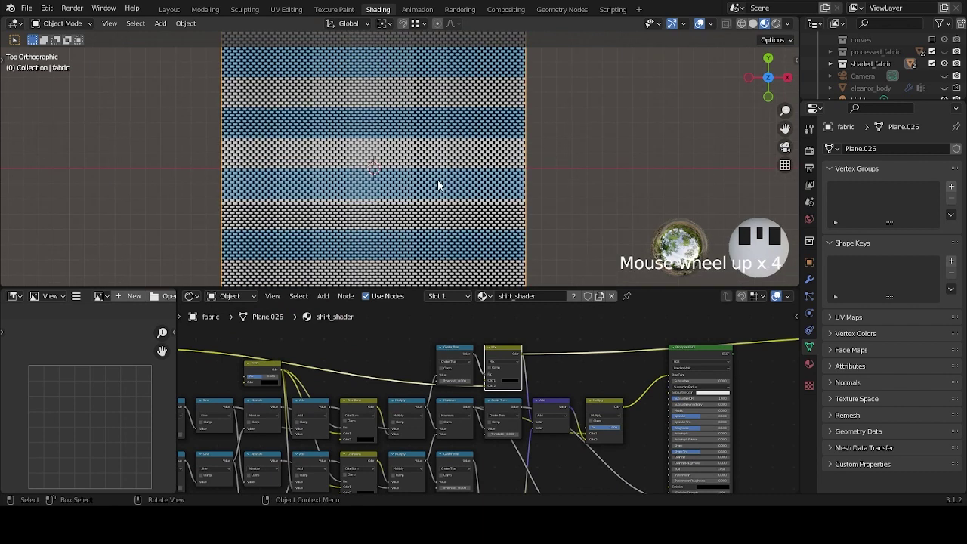
scroll(597, 402, down, 2)
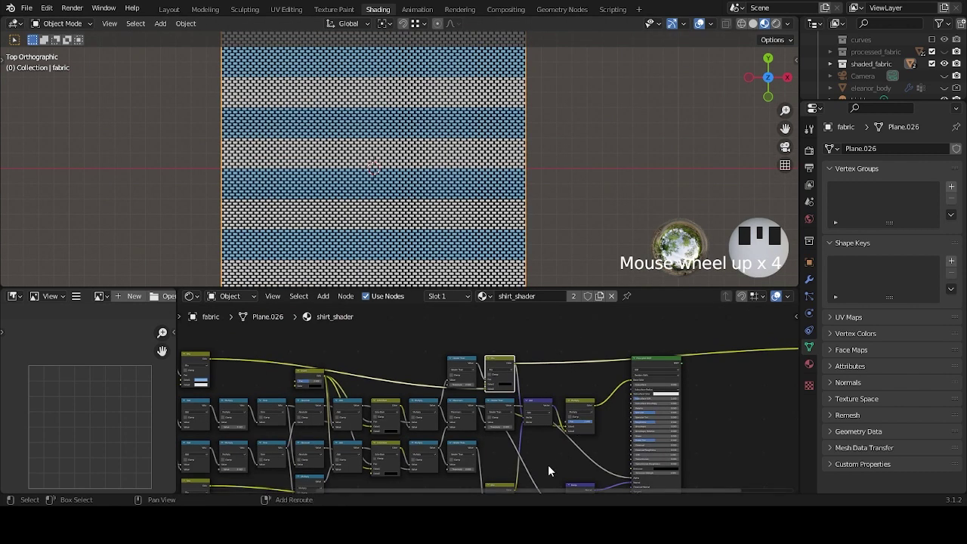
shift+scroll(547, 464, down, 2)
ctrl+shift+click(537, 422)
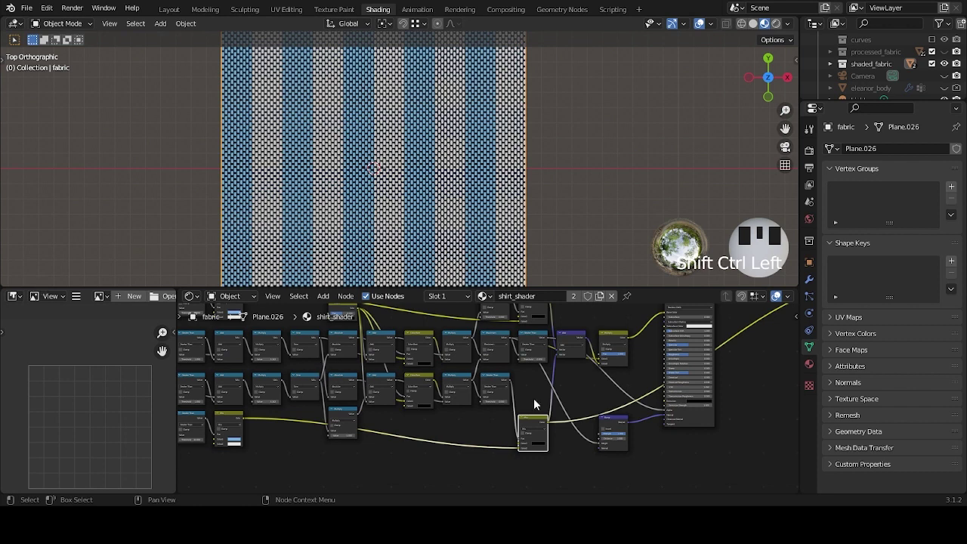
Move the upper colour branch nodes vertically upward, away from the two middle rows of the node tree.
scroll(554, 408, down, 2)
middle_drag(522, 399, 614, 410)
drag(334, 326, 646, 361)
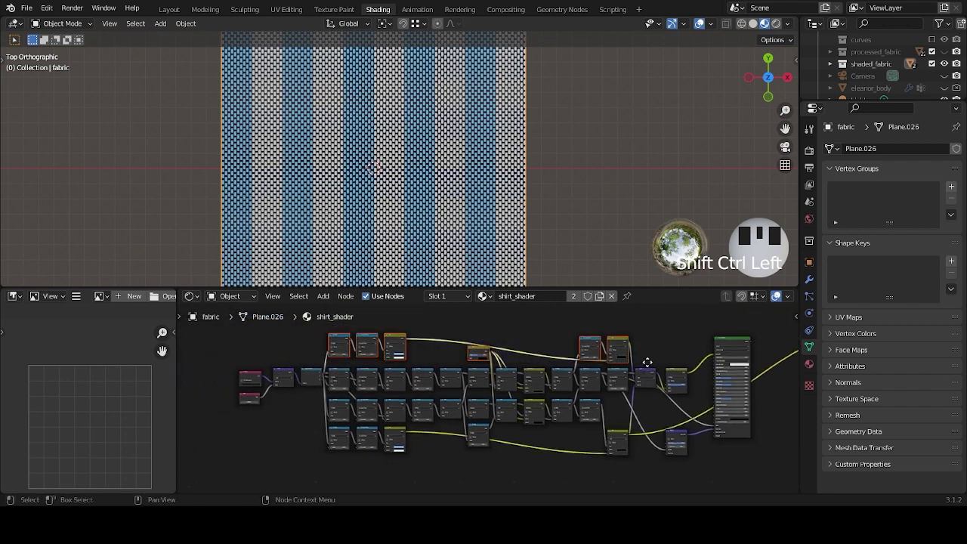
key(g)
key(y)
click(647, 339)
Move the lower colour branch nodes vertically downward by about 98 units, away from the two middle rows, and deselect them.
drag(316, 433, 640, 471)
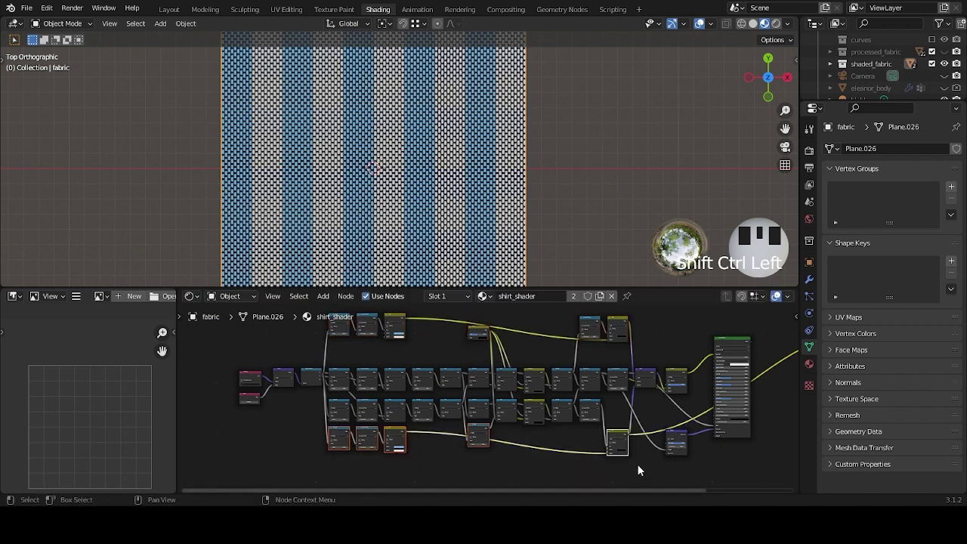
key(g)
key(y)
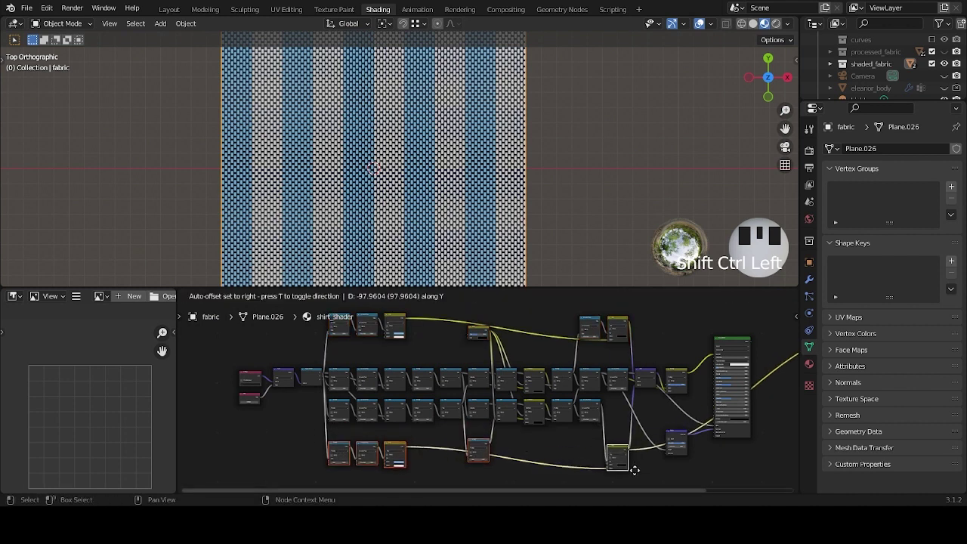
click(635, 469)
click(468, 431)
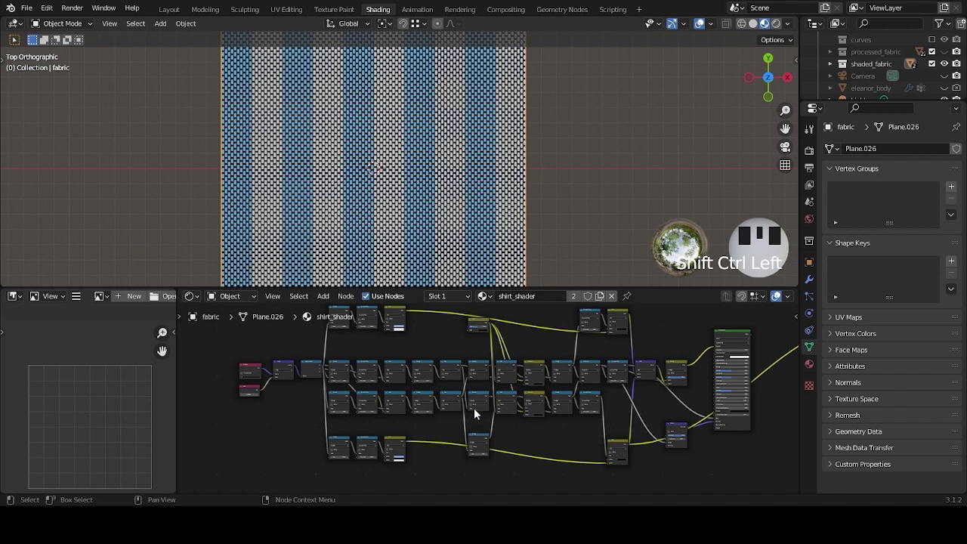
Examine the Modulo, Greater Than, Add, Multiply and Sine nodes at the start of the two middle rows at closer range.
scroll(474, 408, up, 1)
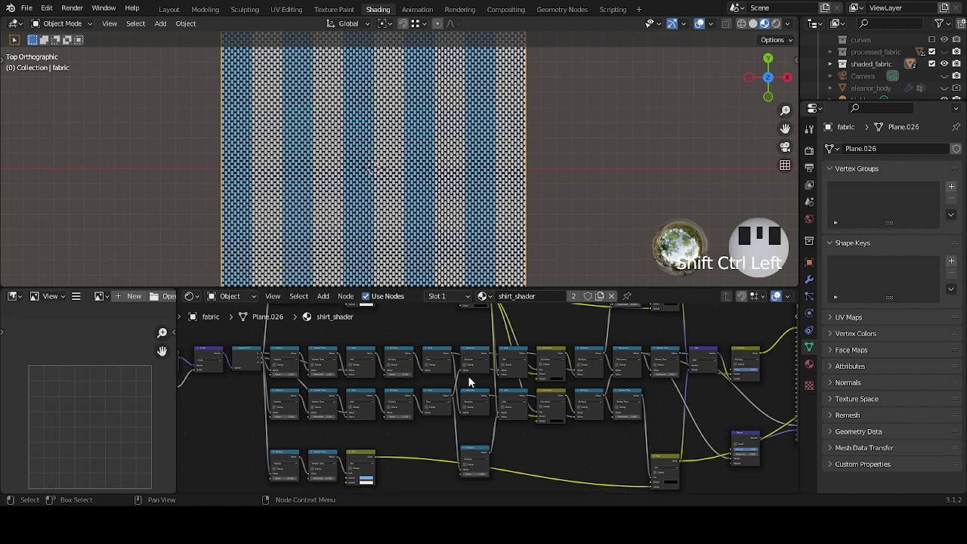
scroll(458, 387, left, 5)
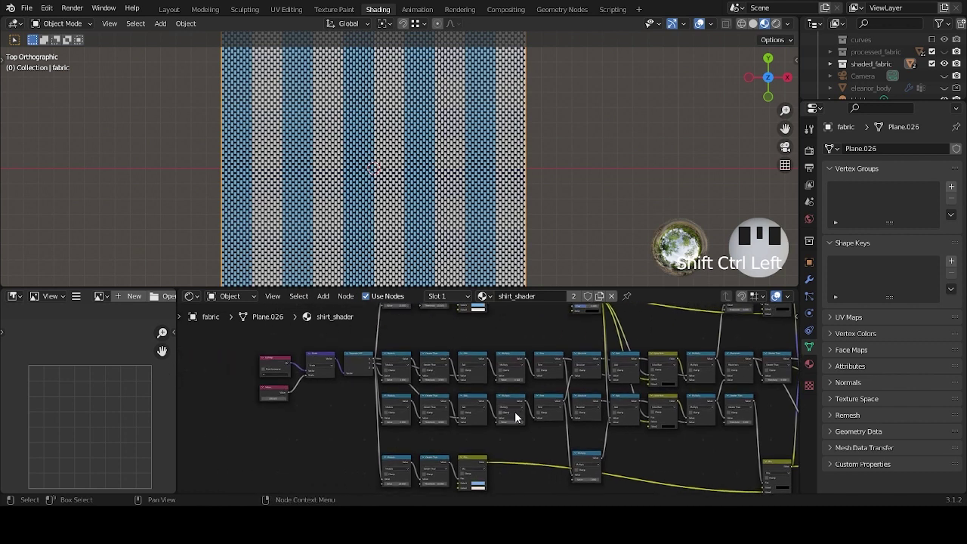
scroll(514, 420, up, 1)
scroll(514, 420, up, 2)
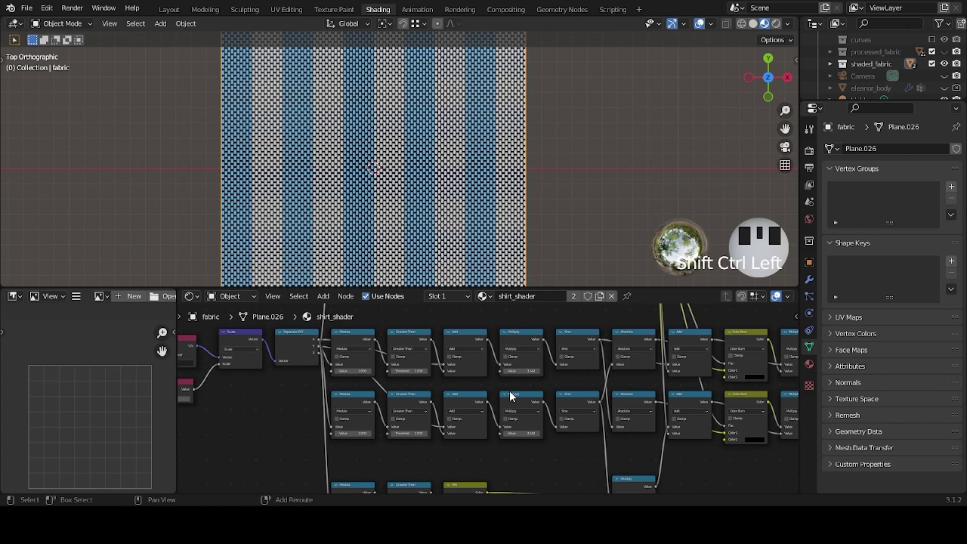
middle_drag(521, 404, 490, 421)
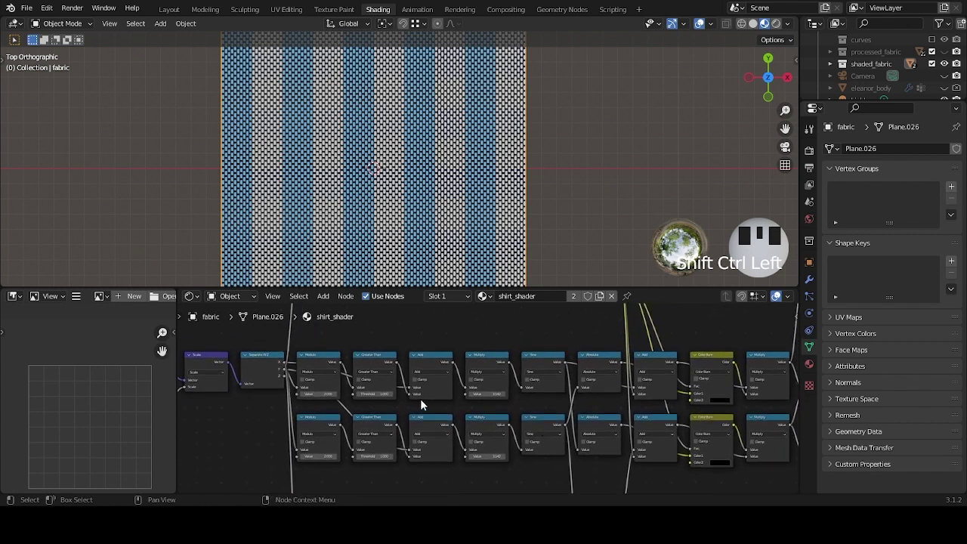
scroll(423, 406, up, 4)
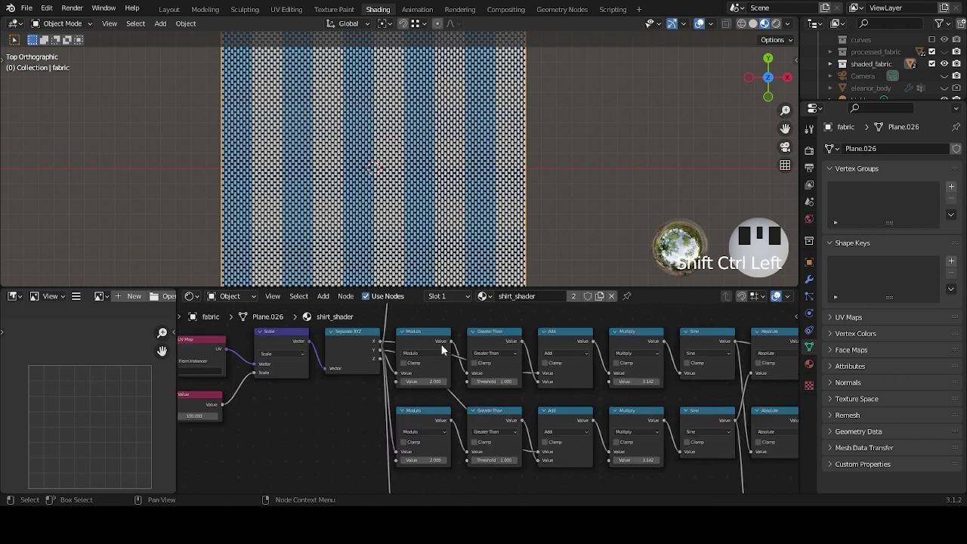
Select the Modulo and Greater Than nodes of the two middle rows one by one to compare both chains.
click(433, 341)
click(433, 419)
click(506, 333)
click(503, 417)
middle_drag(536, 396, 394, 405)
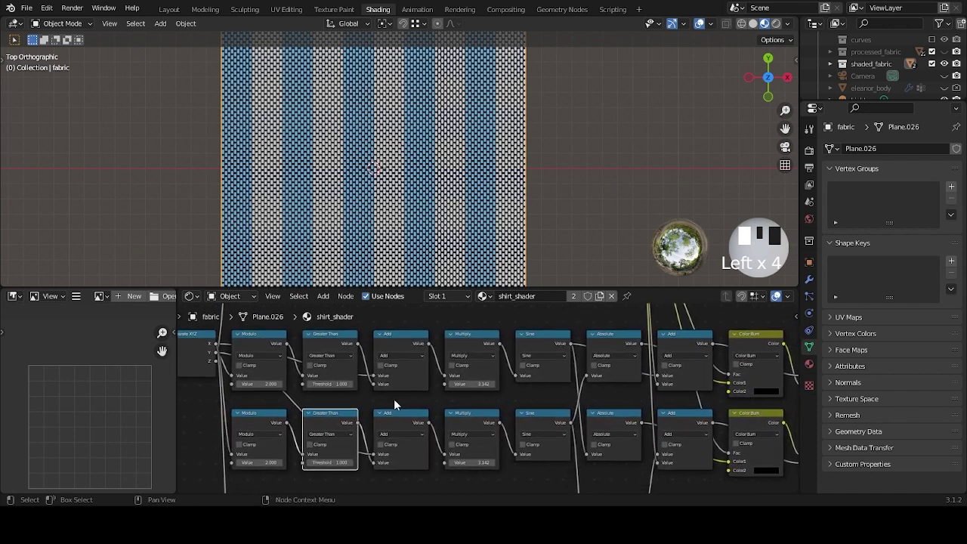
Preview the upper and lower Sine nodes alternately on the fabric plane to compare the gradient direction in their checks.
scroll(393, 398, down, 2)
middle_drag(536, 415, 465, 406)
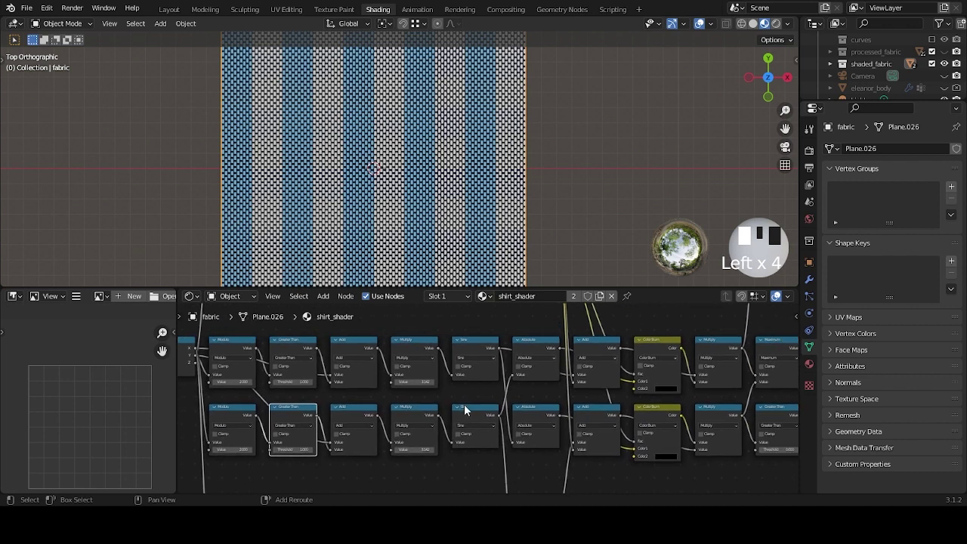
scroll(465, 405, up, 1)
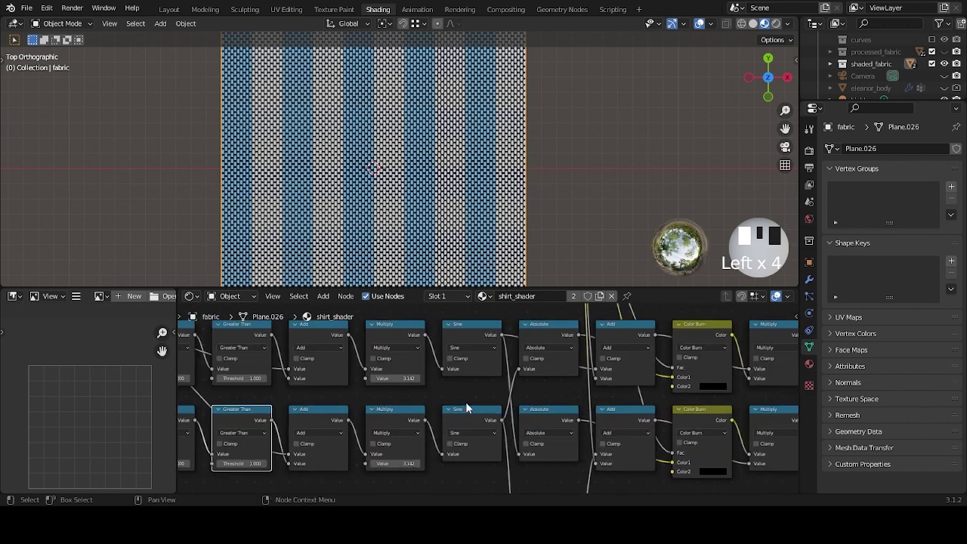
ctrl+shift+click(470, 324)
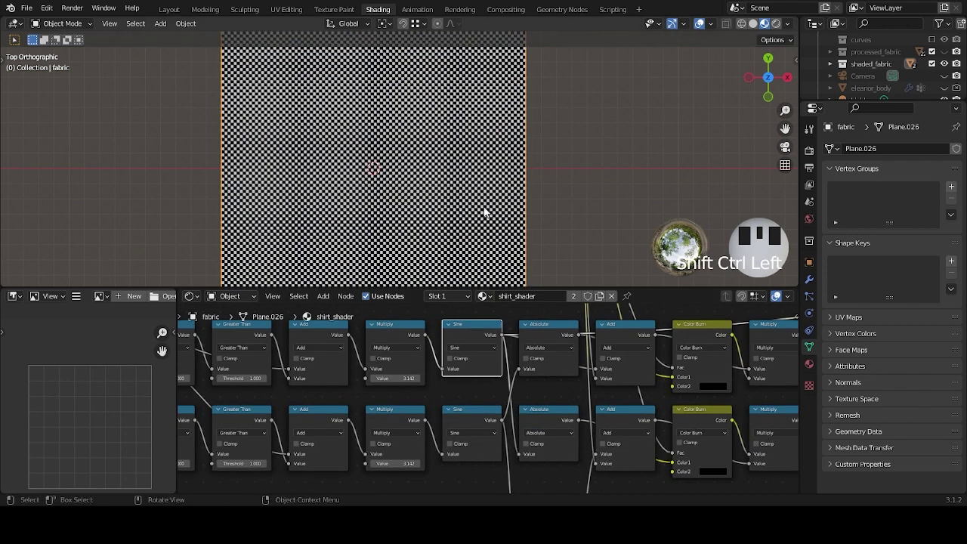
scroll(484, 213, up, 7)
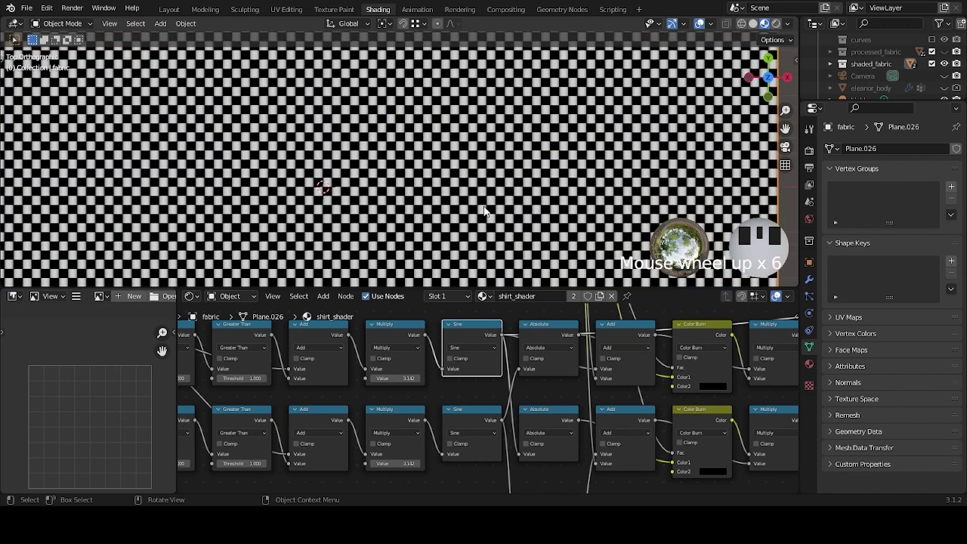
ctrl+shift+click(477, 410)
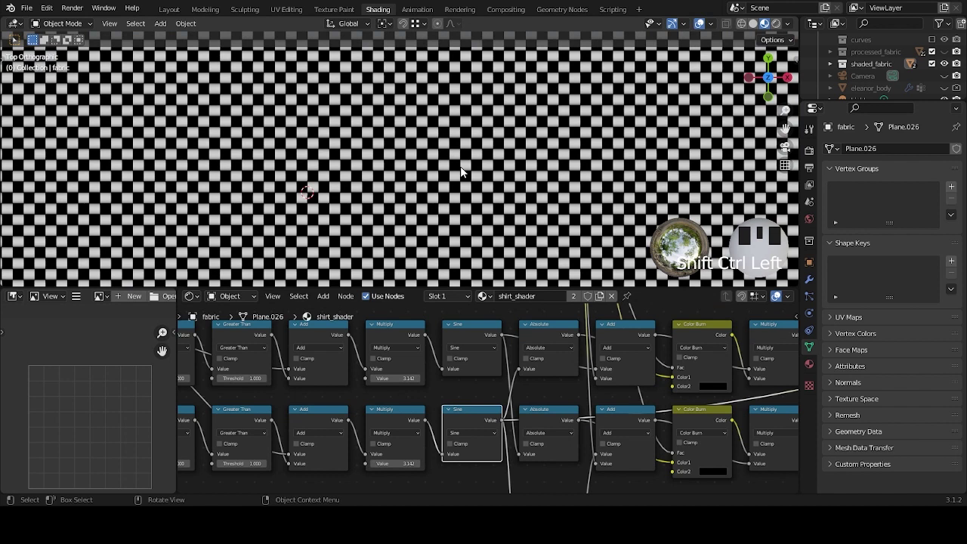
ctrl+shift+click(472, 326)
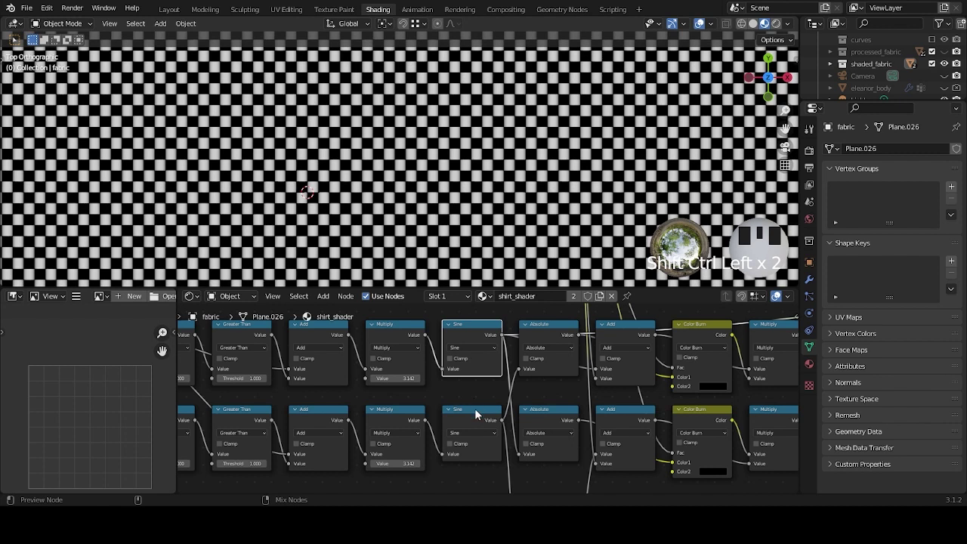
ctrl+shift+click(474, 409)
ctrl+shift+click(468, 326)
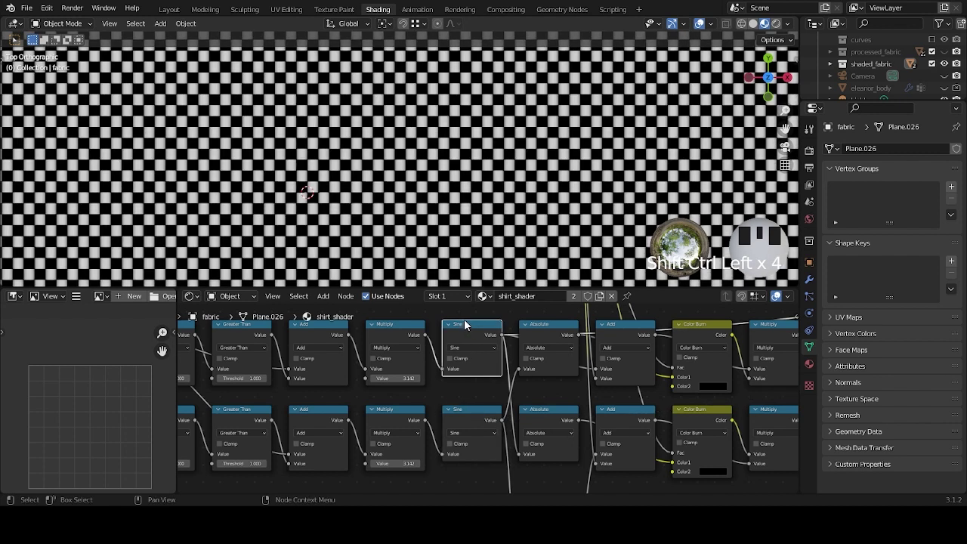
Lower the Value node that drives the Scale node, enlarging the pattern to ten checks across the plane.
scroll(483, 393, down, 4)
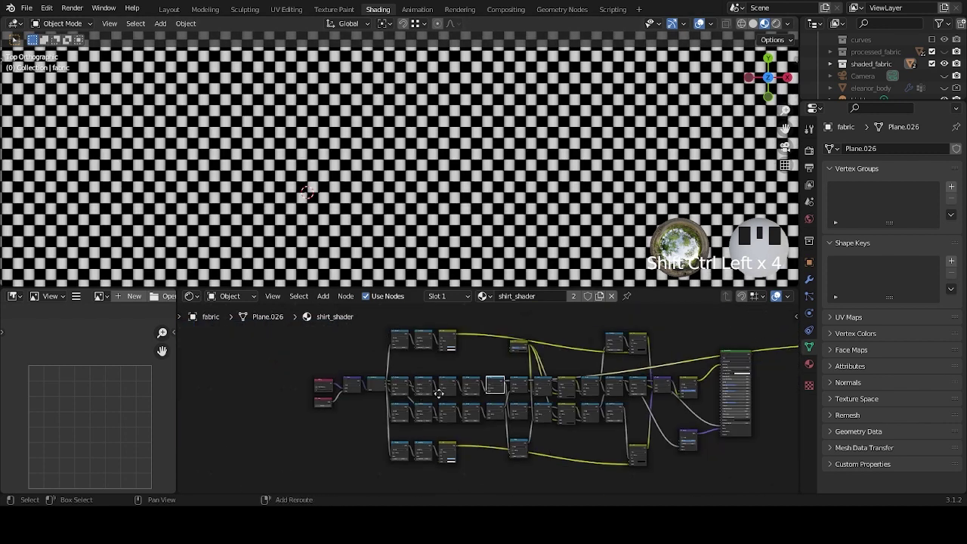
middle_drag(362, 453, 518, 458)
scroll(517, 392, up, 2)
middle_drag(518, 392, 501, 324)
click(457, 392)
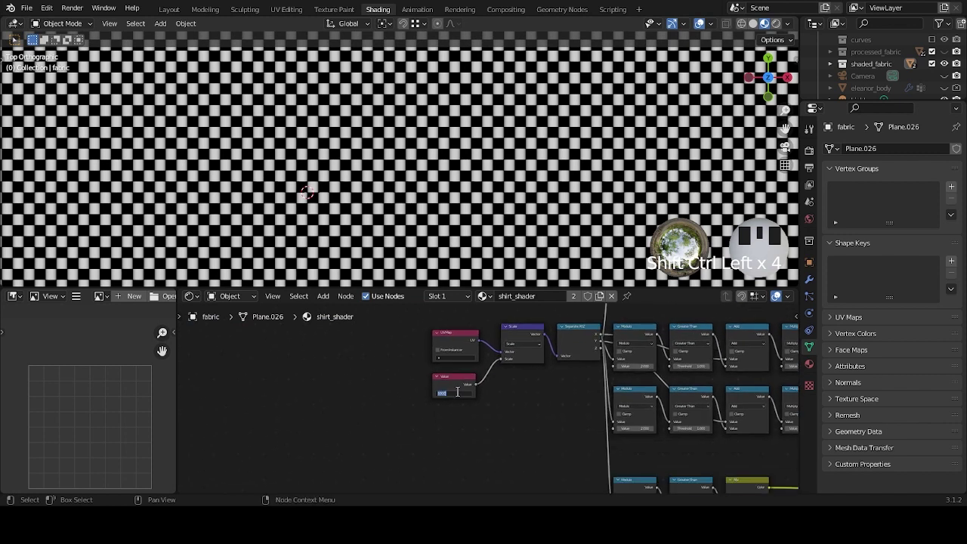
text(5)
key(Return)
scroll(521, 226, down, 5)
scroll(495, 428, down, 2)
middle_drag(495, 428, 481, 428)
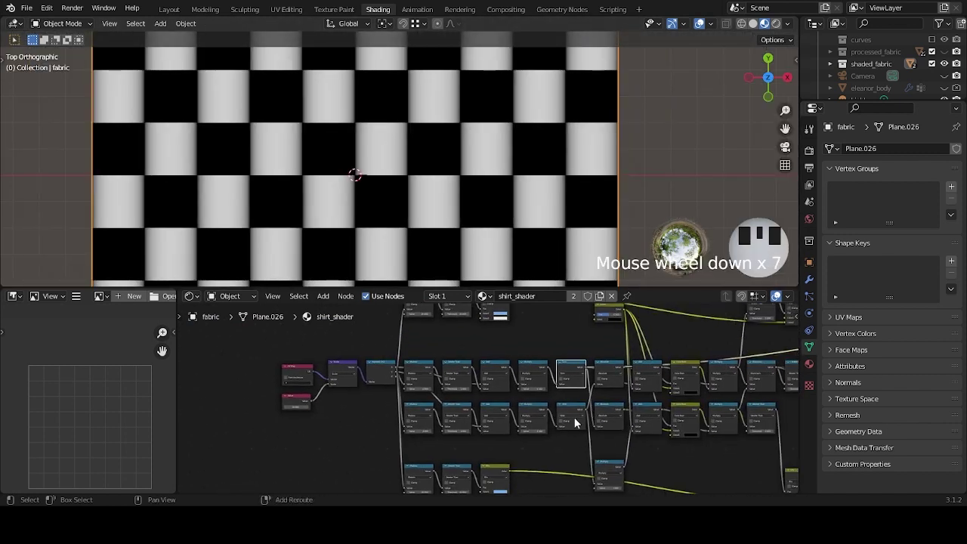
Compare the previews of the upper and lower Sine nodes at the enlarged check size, ending on the upper one.
middle_drag(586, 415, 518, 419)
scroll(518, 419, up, 1)
ctrl+shift+click(517, 356)
ctrl+shift+click(517, 356)
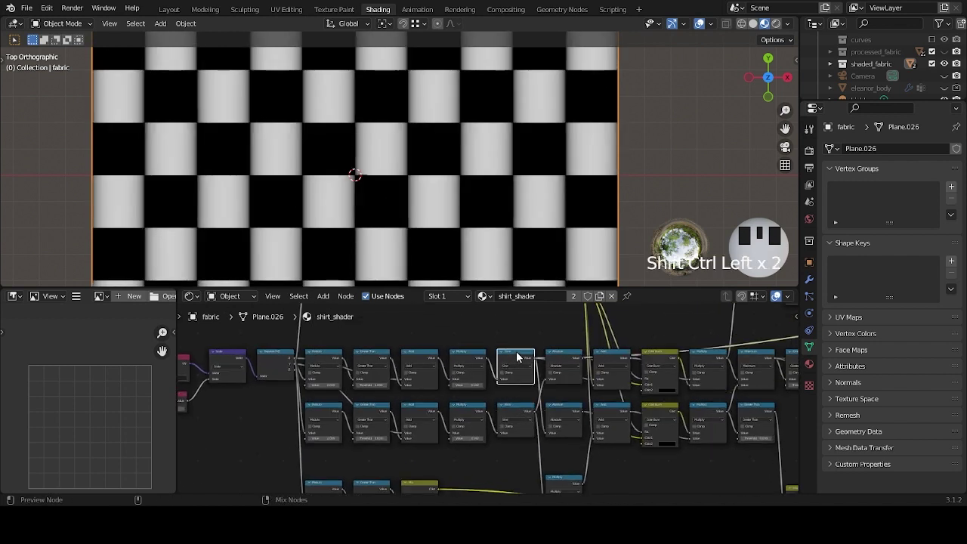
ctrl+shift+click(521, 414)
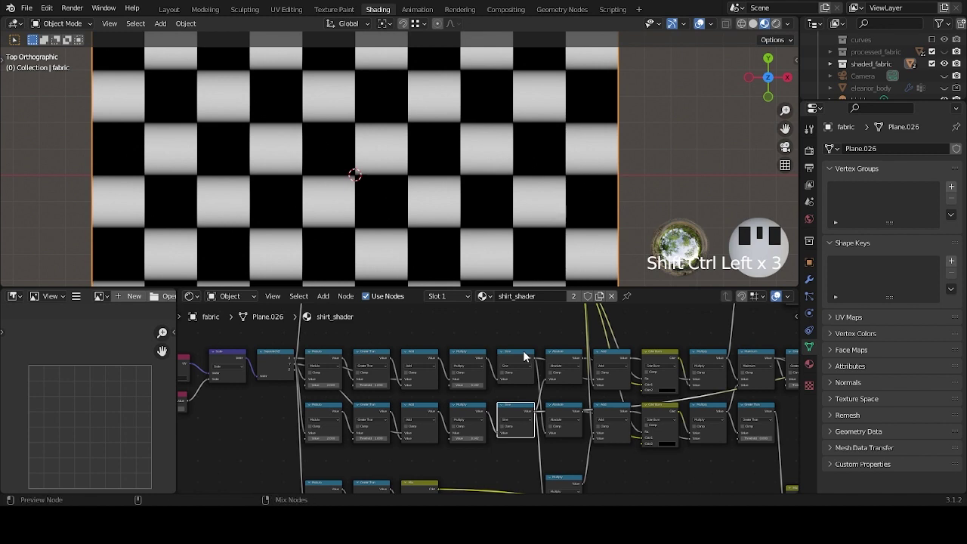
ctrl+shift+click(524, 356)
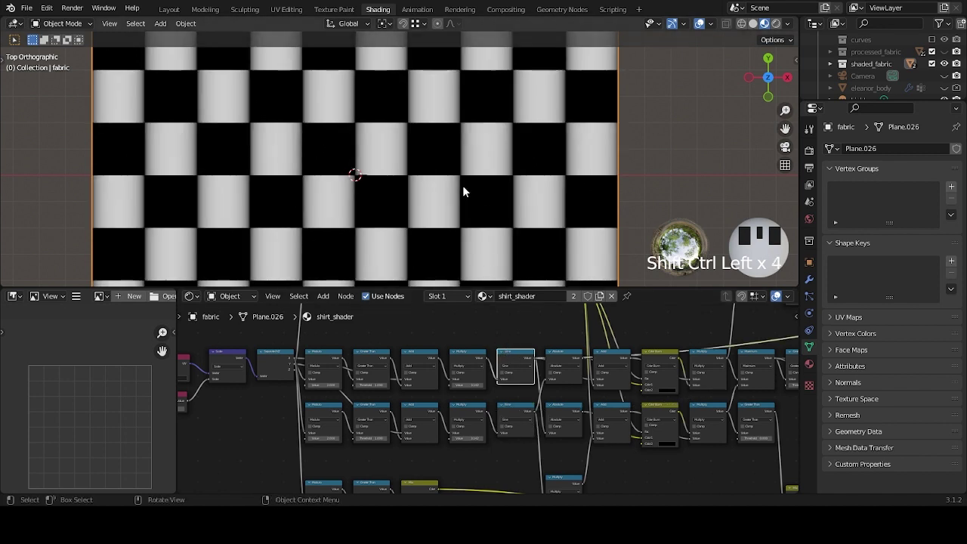
Examine the shading and edges of individual checks in the upper Sine preview, both close up and across the whole plane.
scroll(447, 196, up, 2)
scroll(454, 200, up, 1)
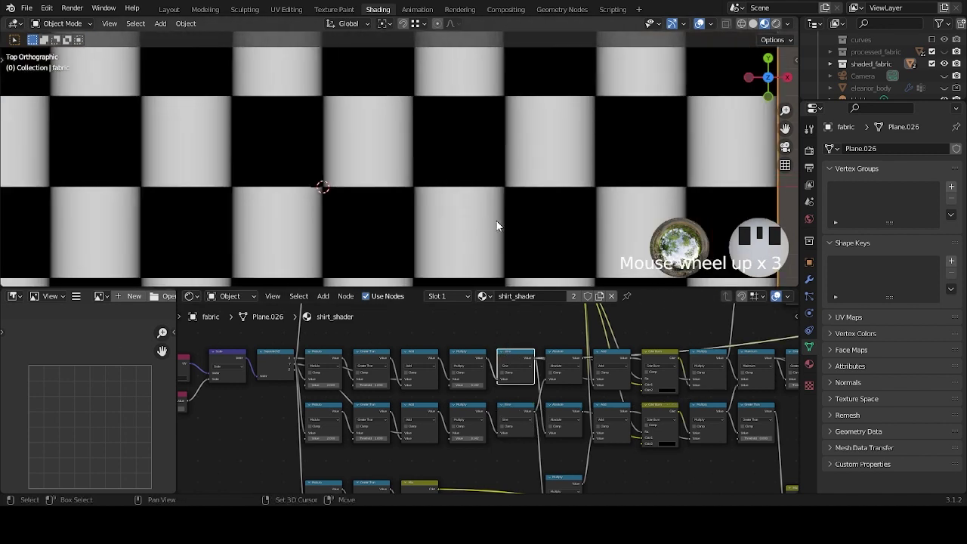
shift+middle_drag(497, 221, 439, 179)
scroll(390, 154, up, 1)
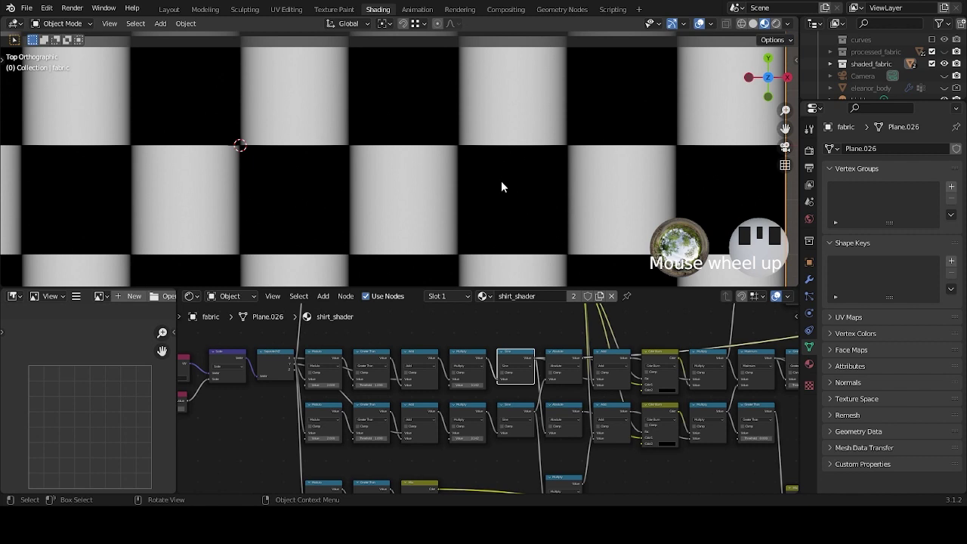
scroll(501, 186, down, 4)
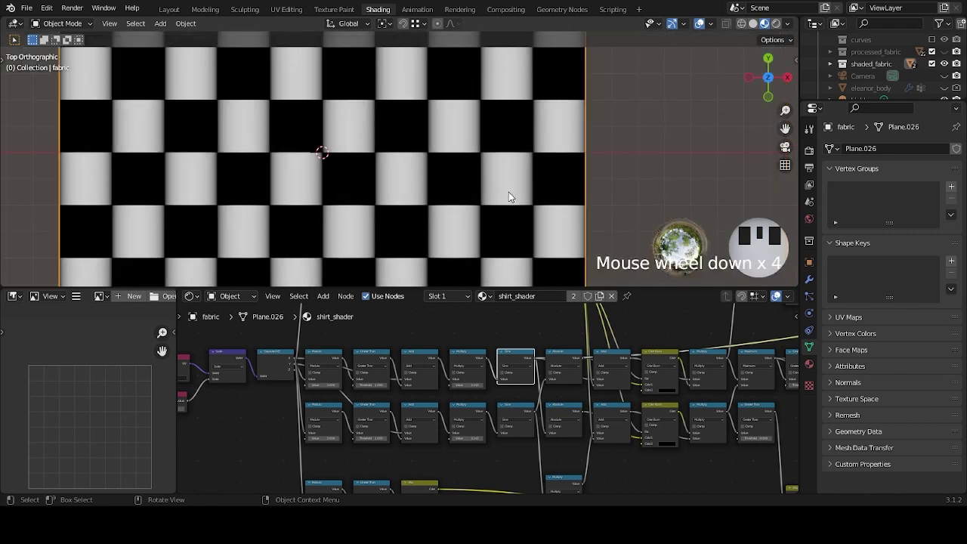
scroll(425, 183, up, 5)
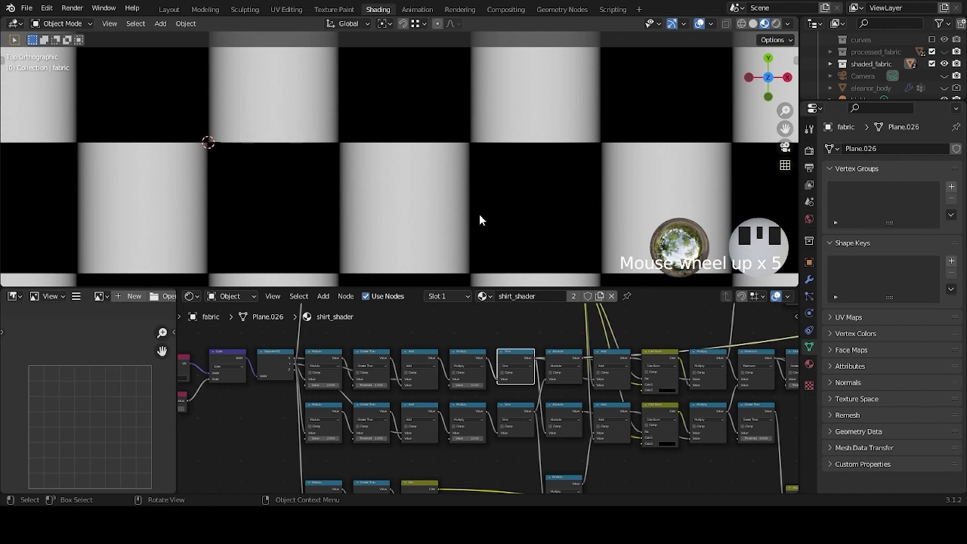
scroll(468, 221, down, 8)
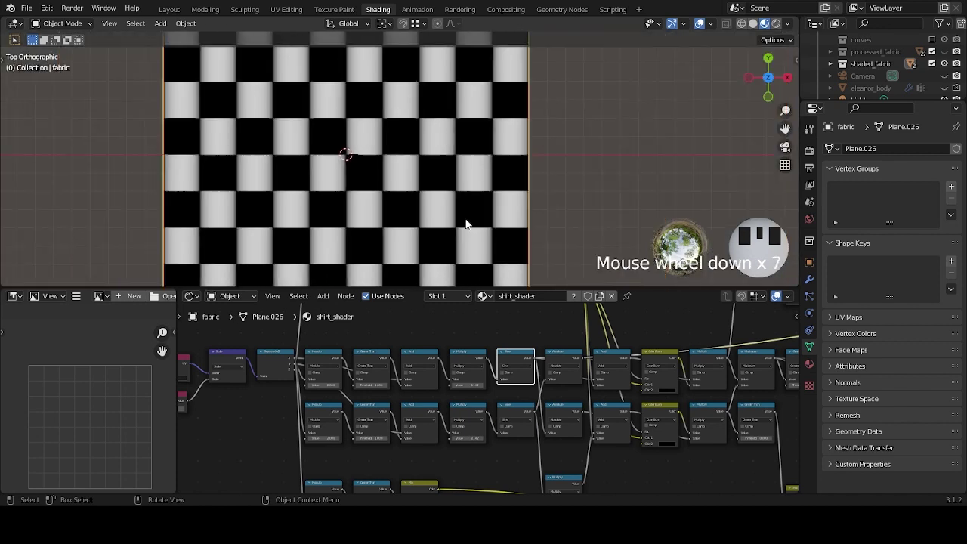
scroll(442, 224, up, 1)
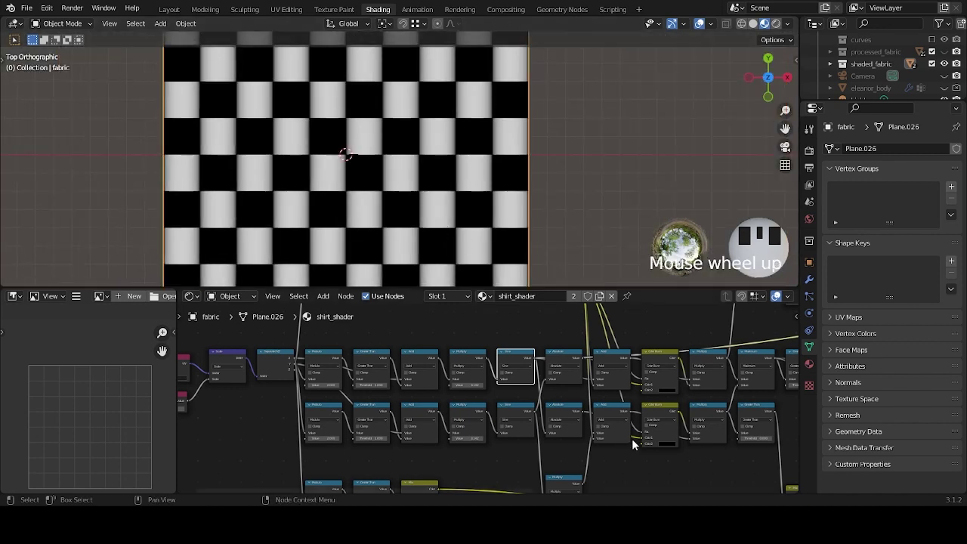
Preview the Multiply node following Color Burn in the upper middle row and inspect its horizontal thread segments.
scroll(627, 438, right, 3)
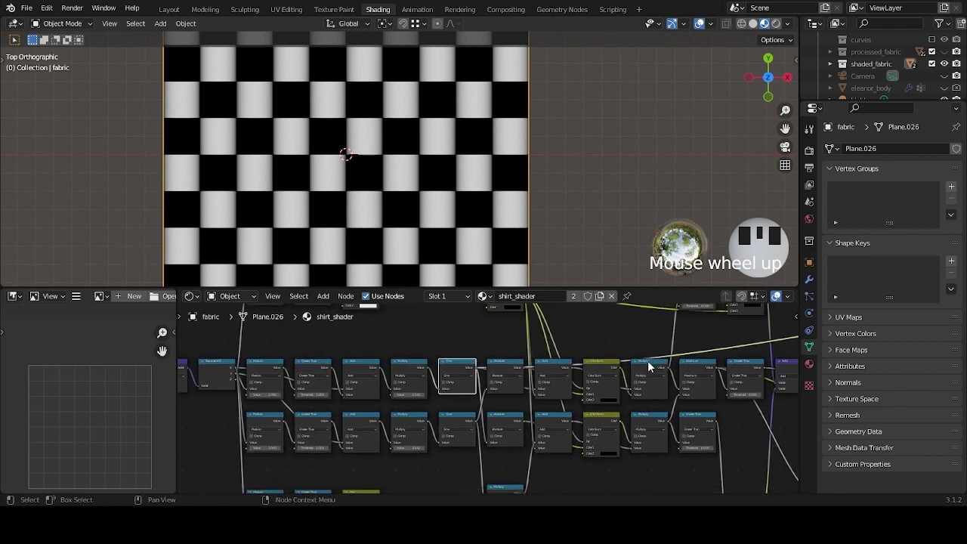
key(ctrl+shift)
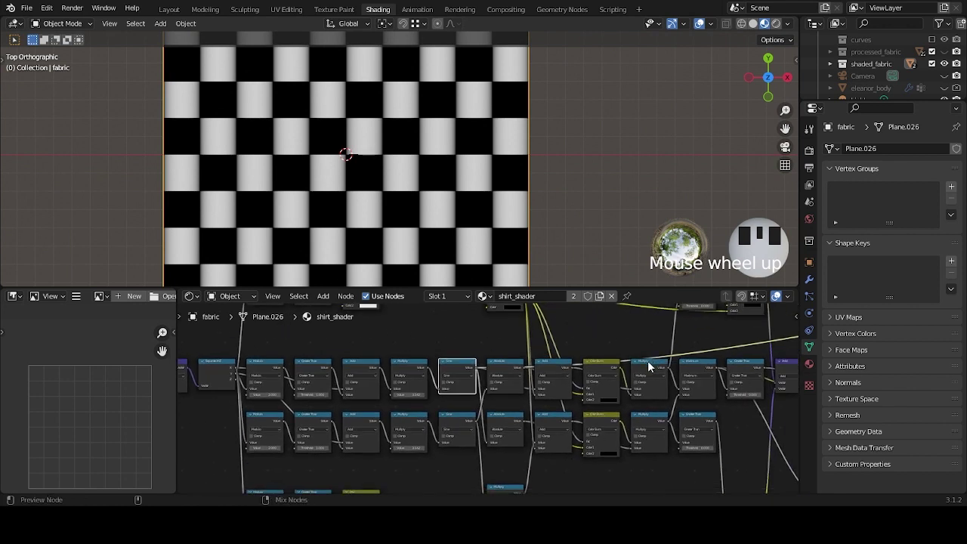
ctrl+shift+click(648, 367)
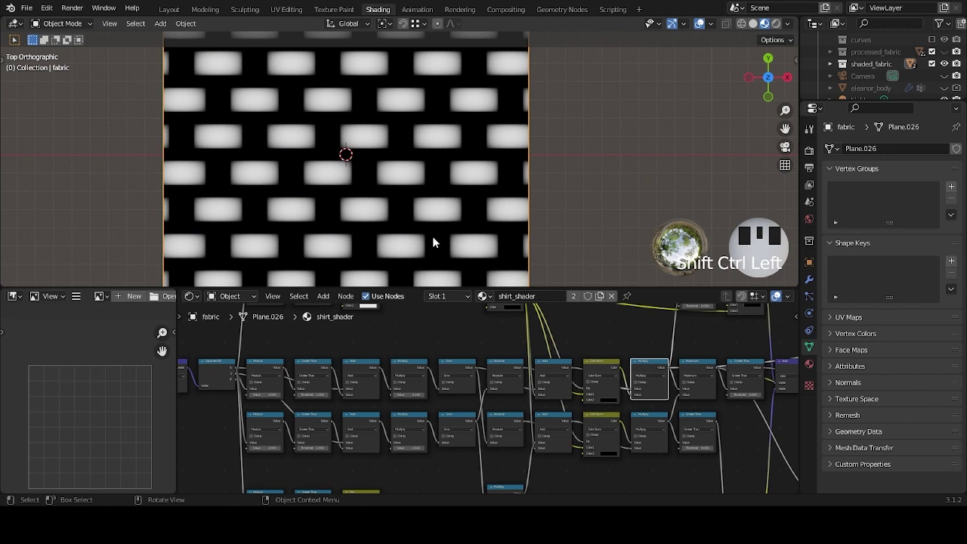
scroll(433, 242, up, 2)
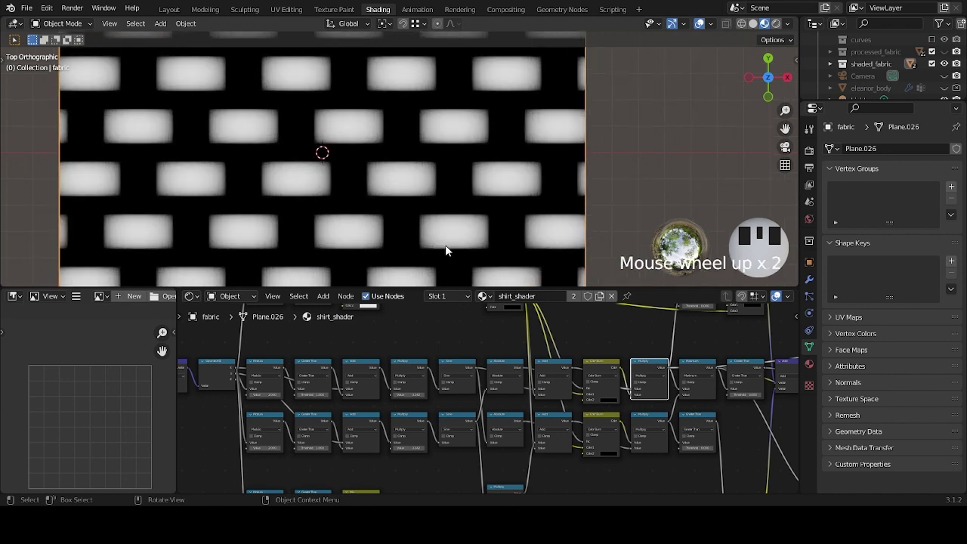
shift+middle_drag(501, 259, 500, 226)
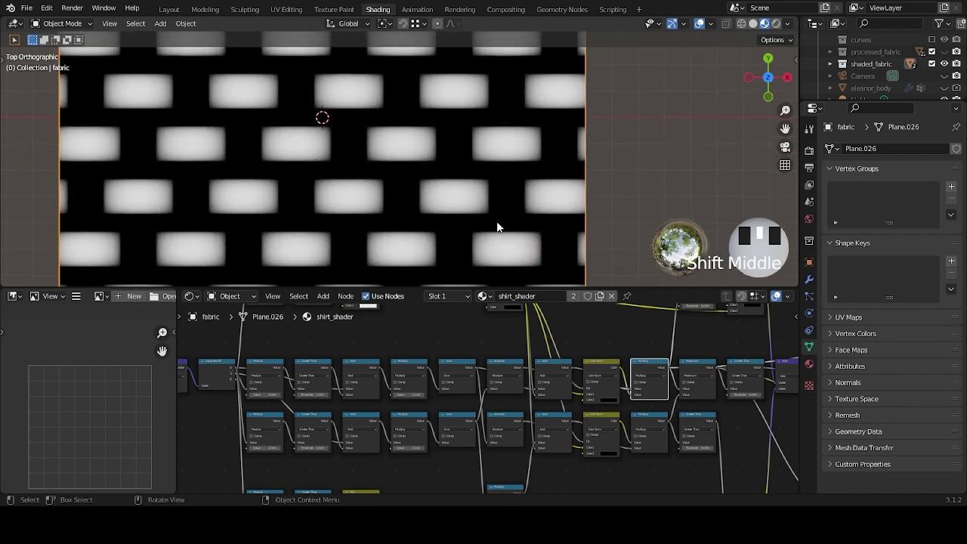
scroll(415, 193, down, 2)
shift+middle_drag(410, 209, 501, 220)
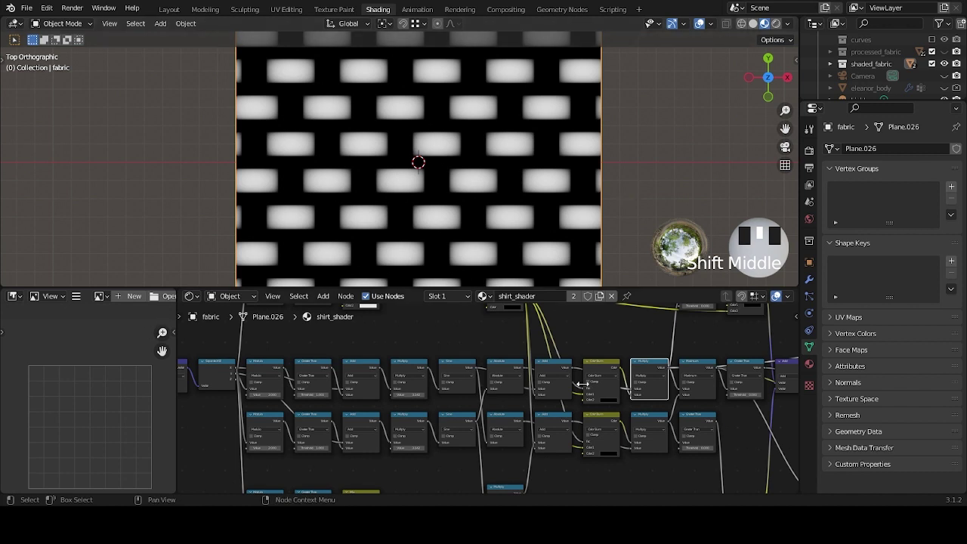
Preview the Multiply node following Color Burn in the lower middle row and inspect its vertical thread segments.
scroll(629, 407, down, 1)
scroll(629, 407, up, 1)
scroll(547, 366, up, 2)
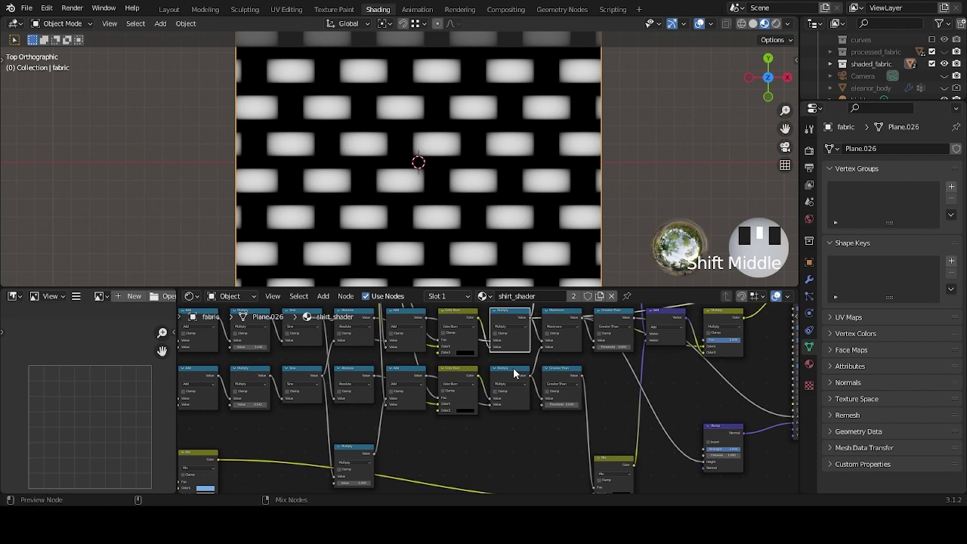
ctrl+shift+click(514, 373)
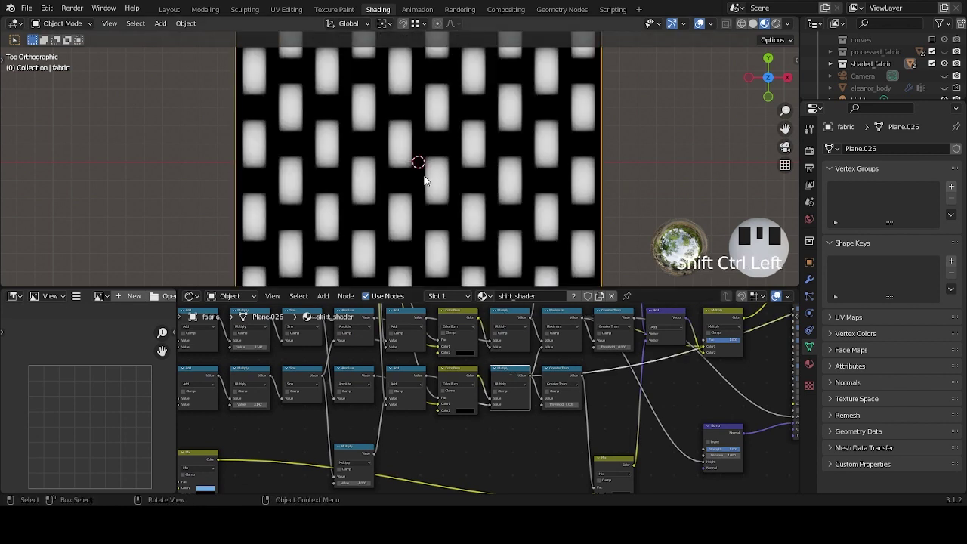
scroll(429, 185, down, 3)
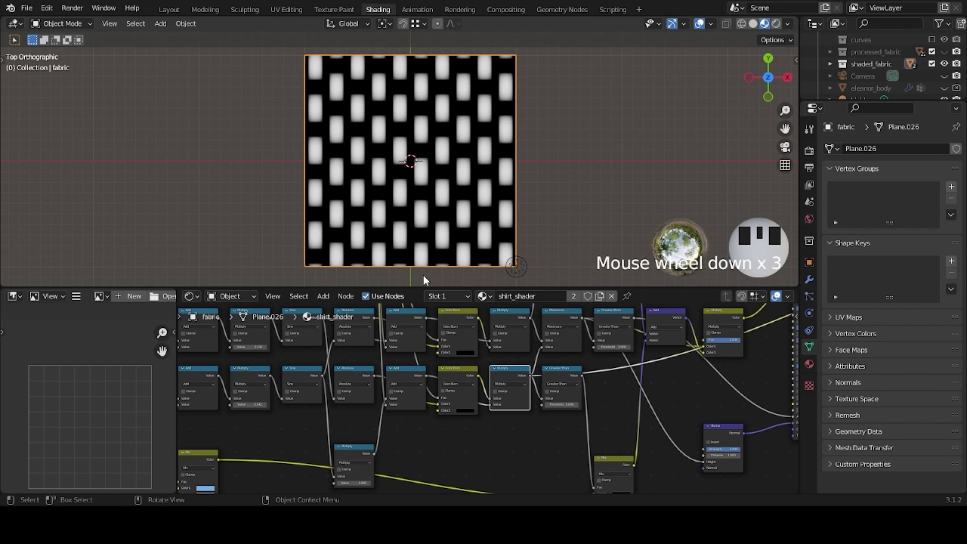
shift+middle_drag(451, 243, 490, 281)
scroll(515, 222, up, 3)
scroll(515, 222, up, 1)
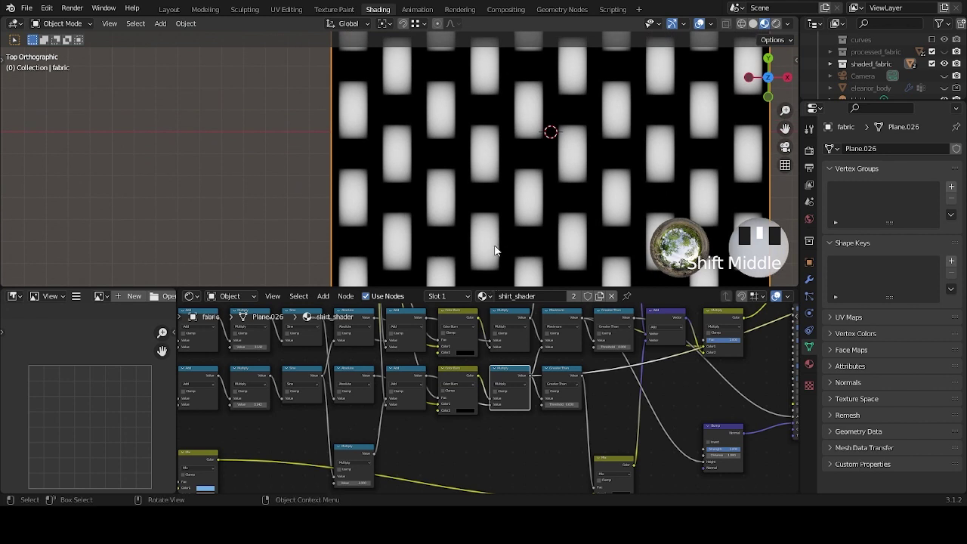
shift+middle_drag(576, 231, 508, 235)
scroll(547, 433, down, 1)
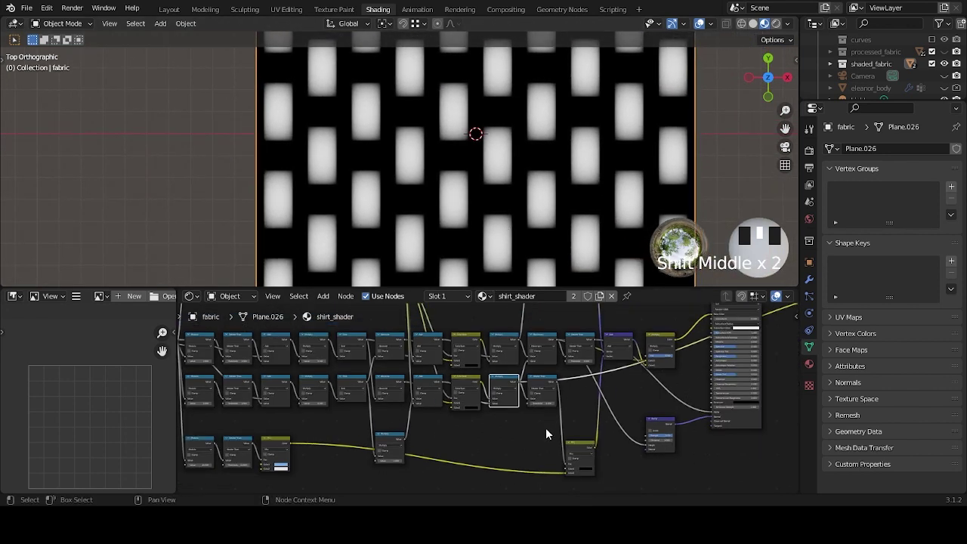
Return the preview to the Multiply node following Color Burn in the upper middle row.
middle_drag(545, 427, 553, 476)
scroll(557, 420, down, 1)
middle_drag(538, 363, 469, 376)
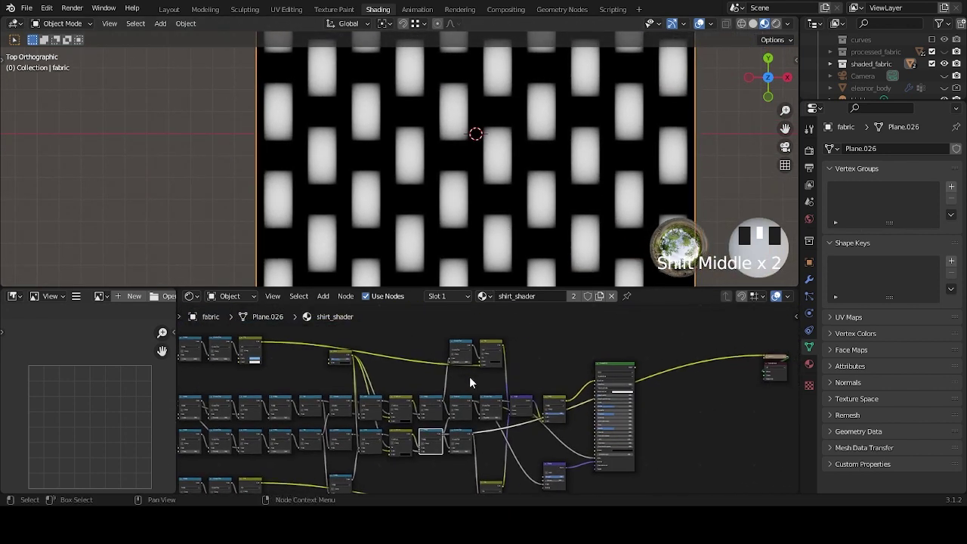
scroll(470, 379, up, 2)
ctrl+shift+double_click(400, 398)
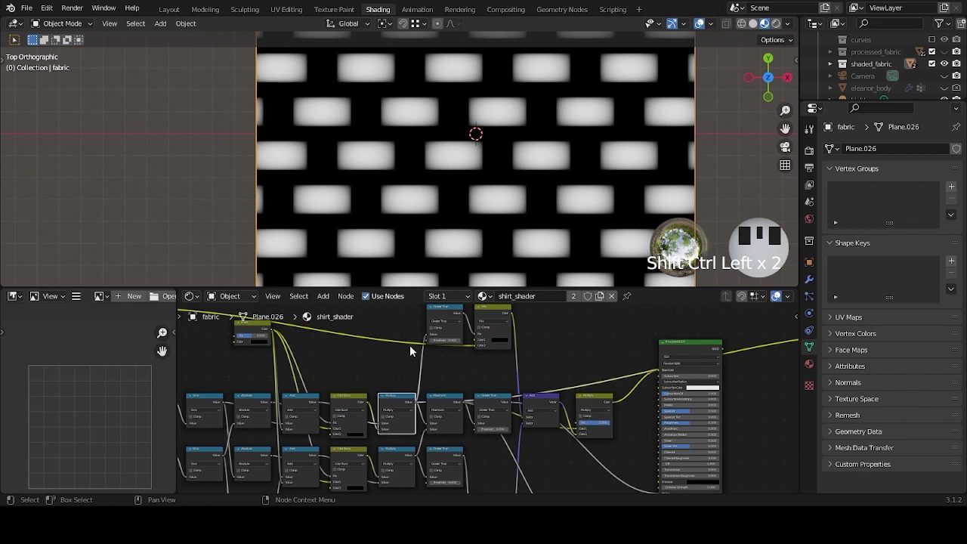
Preview the upper branch's Mix node fed by Greater Than to check how the thread segments are coloured.
middle_drag(411, 349, 413, 368)
scroll(427, 368, up, 1)
middle_drag(457, 391, 452, 409)
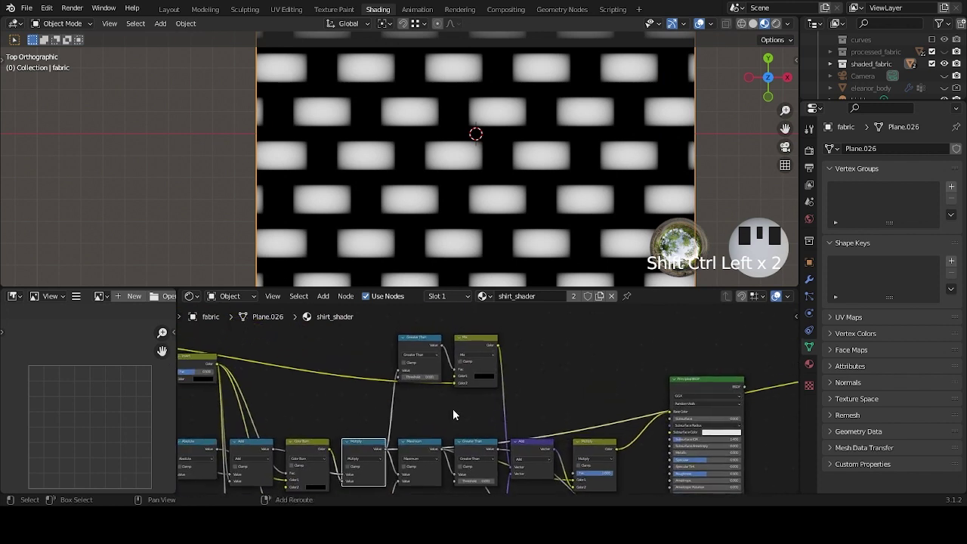
ctrl+shift+click(476, 341)
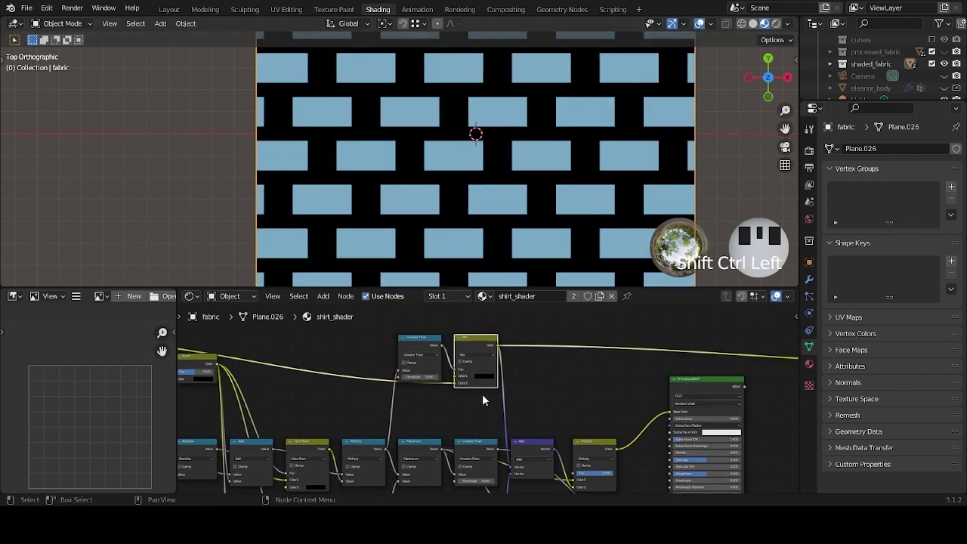
Increase the scale in the Value node at the start of the tree so the fabric pattern repeats smaller and denser.
scroll(401, 407, down, 4)
ctrl+scroll(400, 406, left, 5)
scroll(465, 422, up, 4)
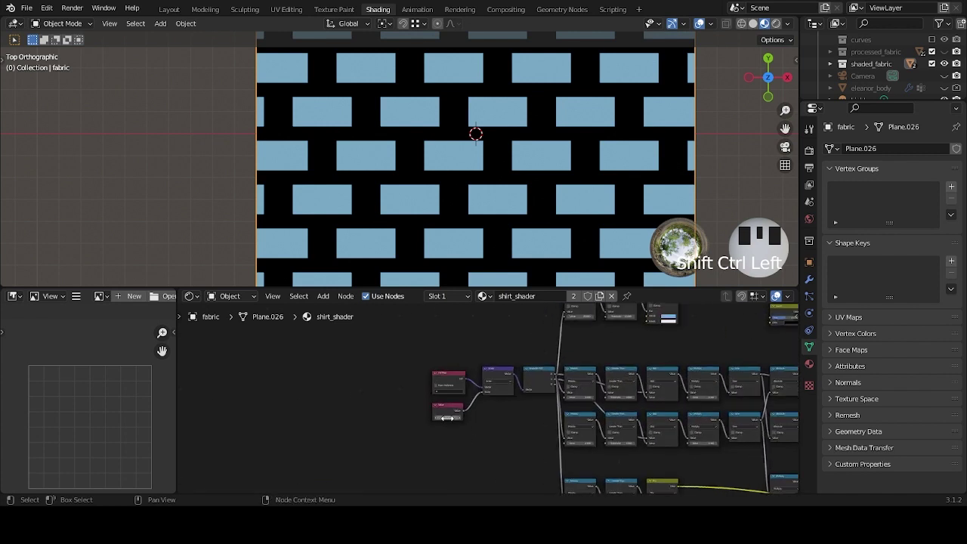
ctrl+shift+click(448, 417)
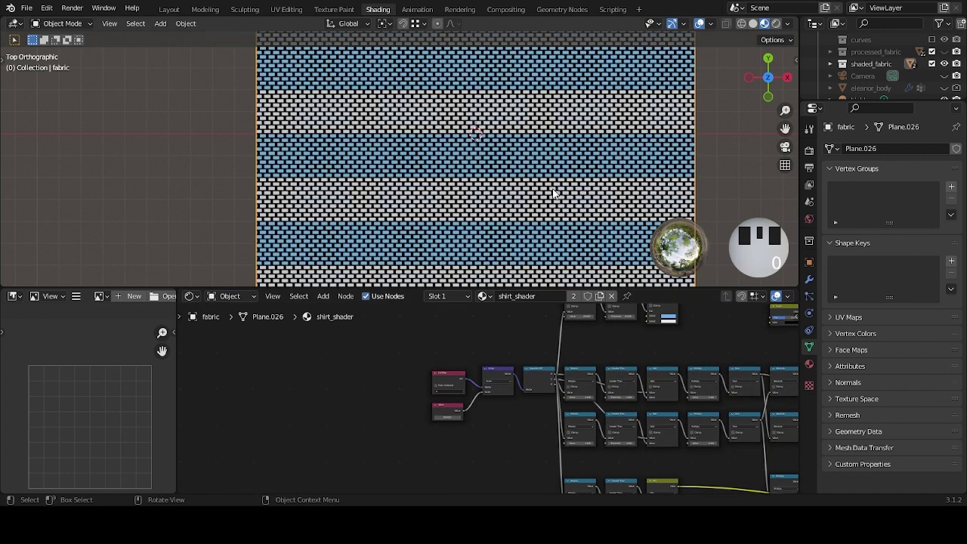
Preview the lower branch's Mix node and compare its vertical coloured threads with the horizontal ones of the upper branch.
scroll(537, 411, down, 2)
ctrl+scroll(536, 407, right, 6)
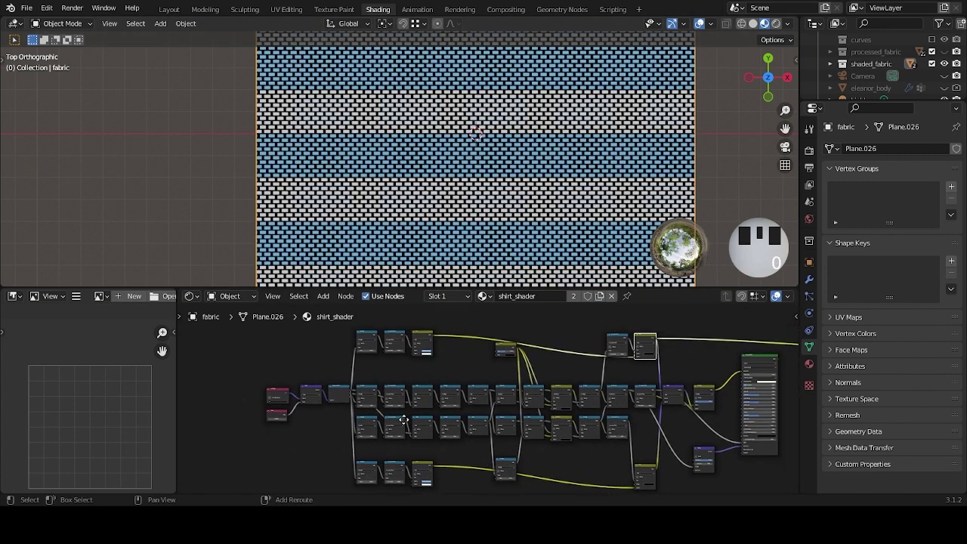
middle_drag(593, 344, 456, 371)
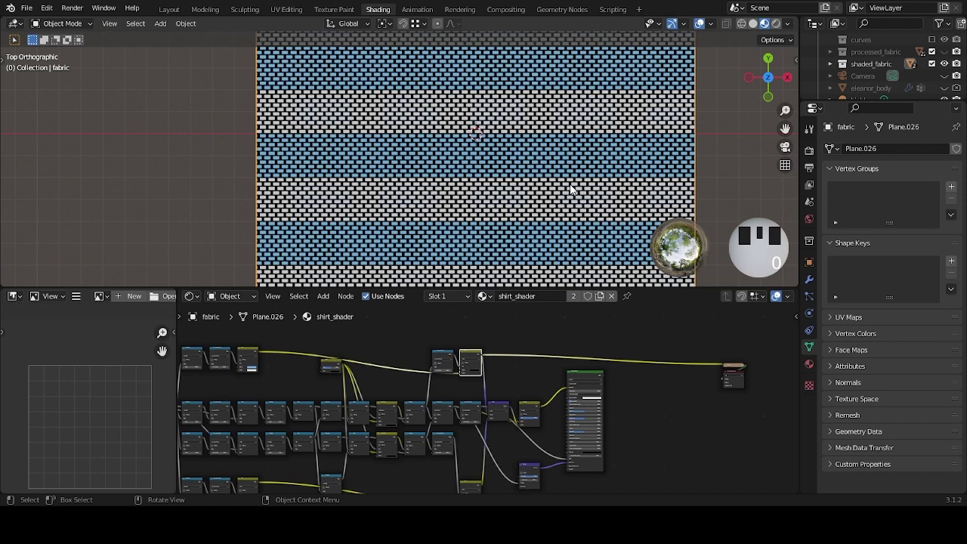
middle_drag(472, 487, 481, 414)
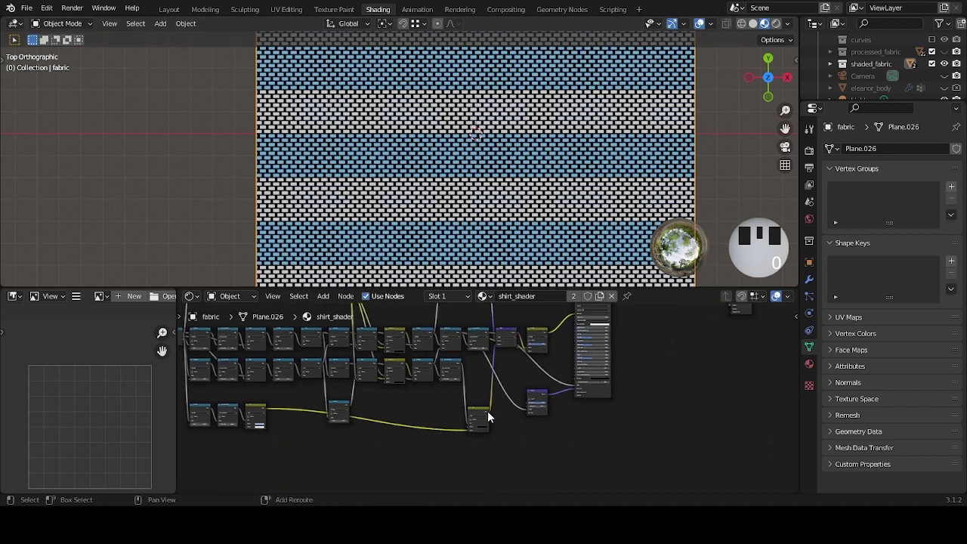
ctrl+shift+click(480, 414)
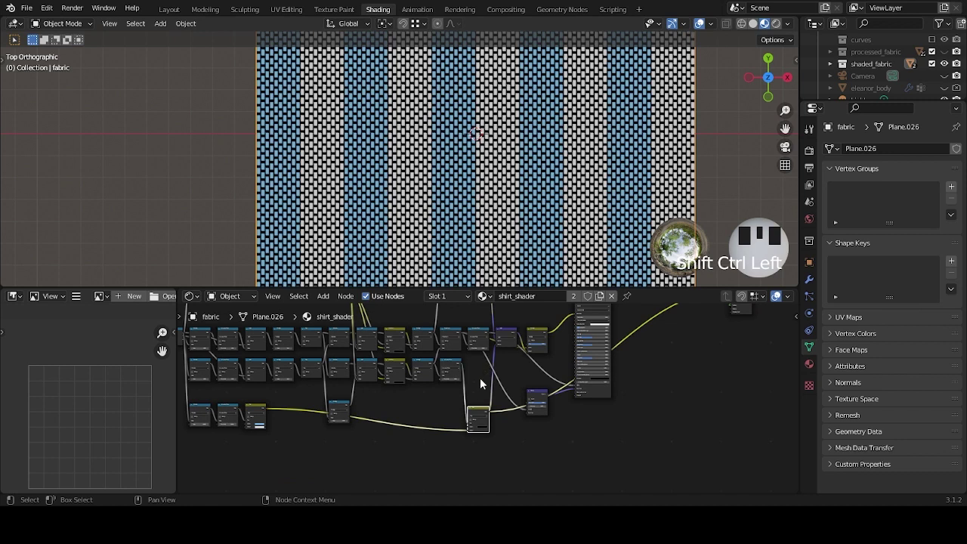
Move the top and upper middle rows of nodes straight up to separate the upper branch from the lower one.
scroll(480, 385, left, 5)
scroll(479, 384, up, 2)
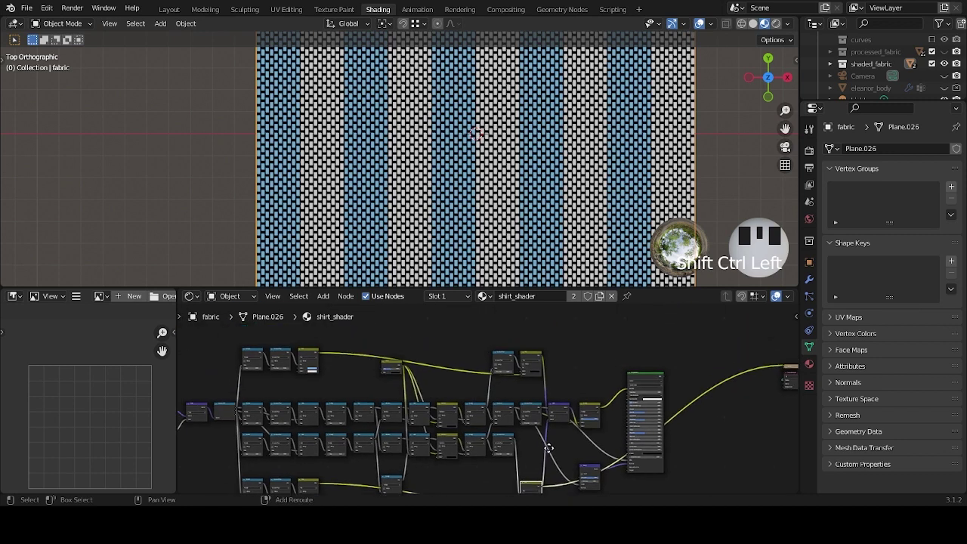
drag(371, 329, 674, 431)
key(g)
key(y)
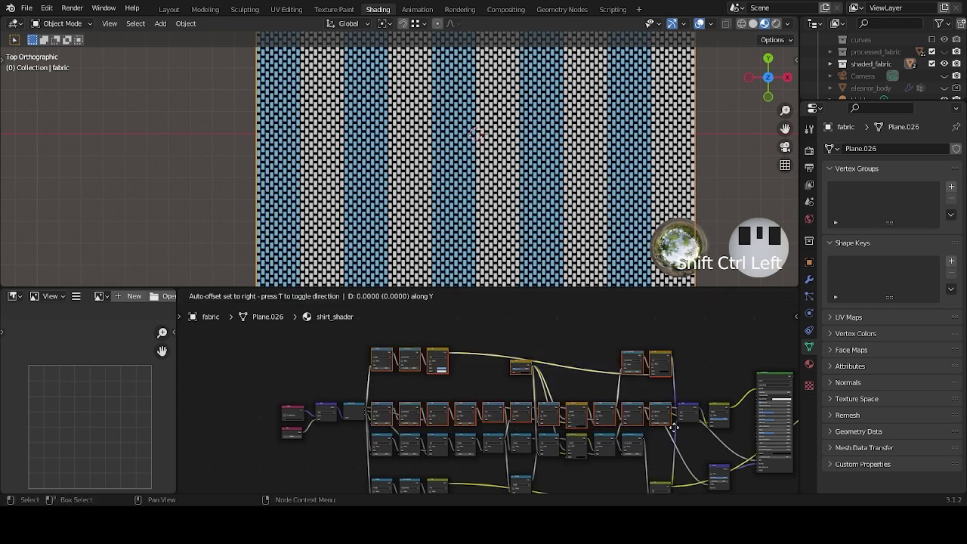
click(671, 415)
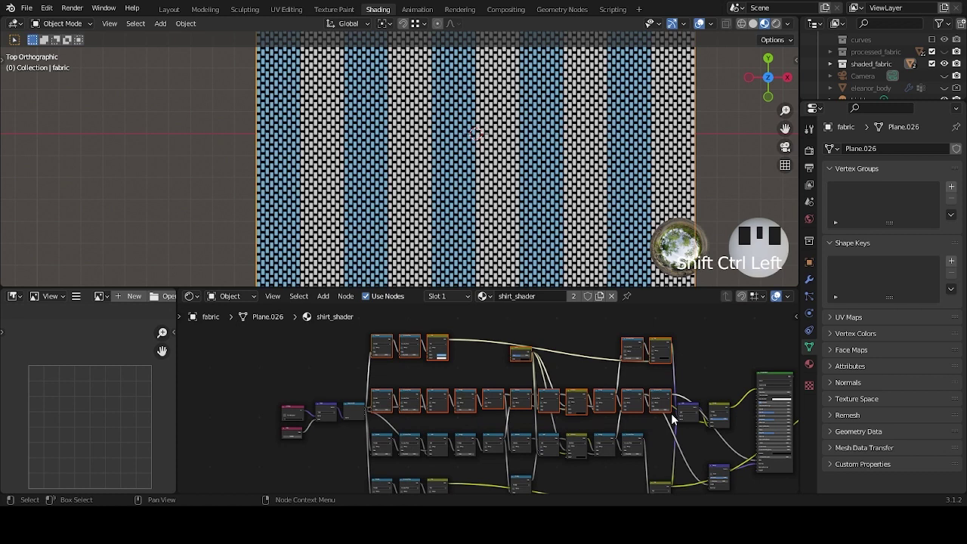
Move the lower middle and bottom rows of nodes straight down to widen the gap between the two branches.
middle_drag(611, 424, 523, 337)
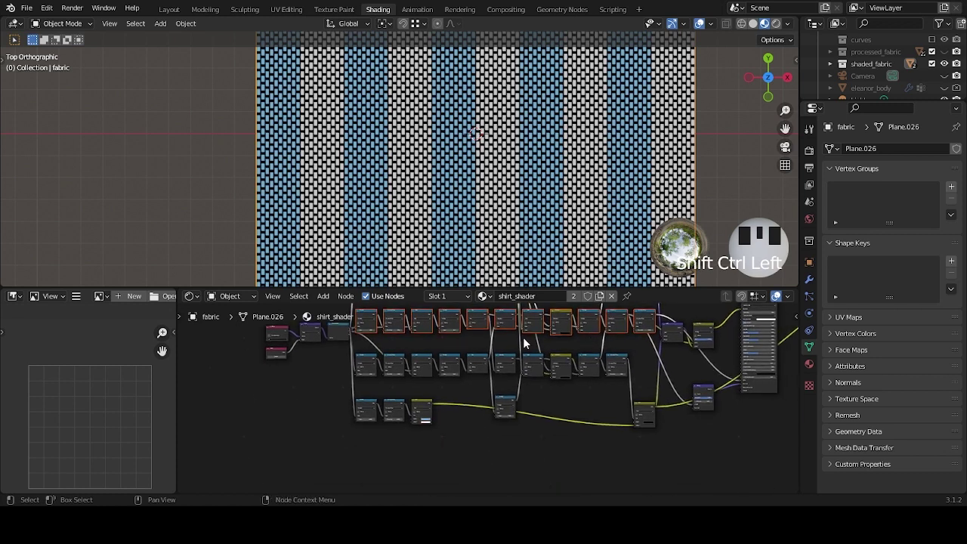
drag(367, 343, 650, 438)
key(g)
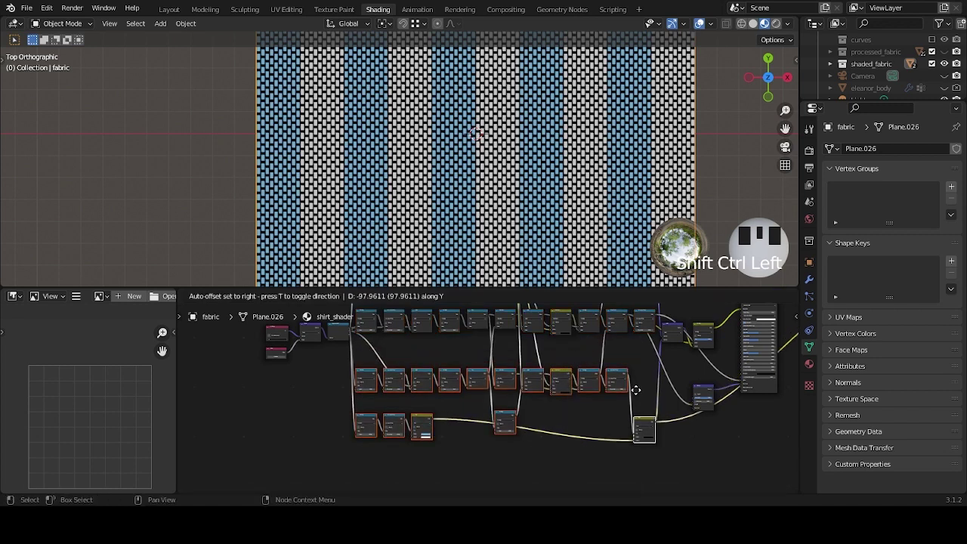
click(636, 389)
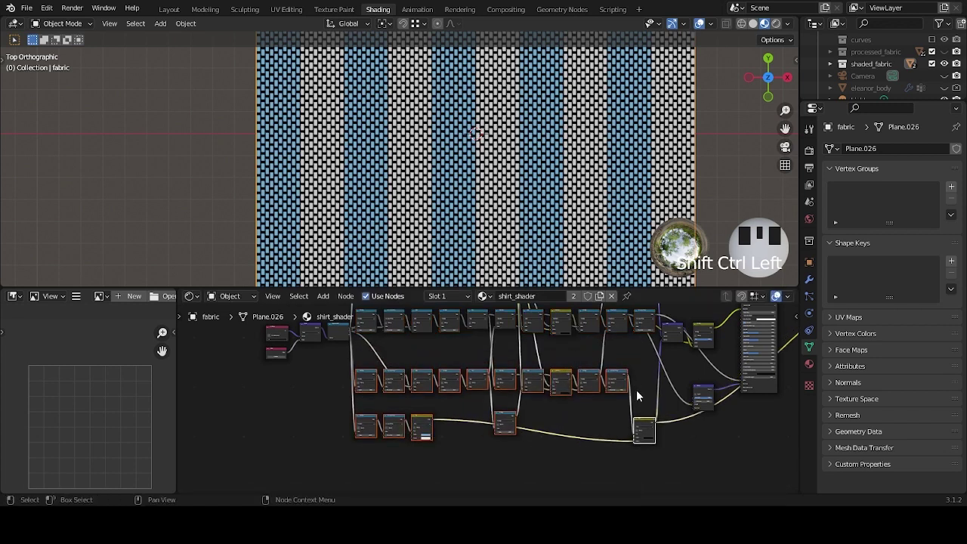
Move the bottom row of nodes, including its Mix node, up close beneath the lower middle row.
middle_drag(646, 380, 570, 387)
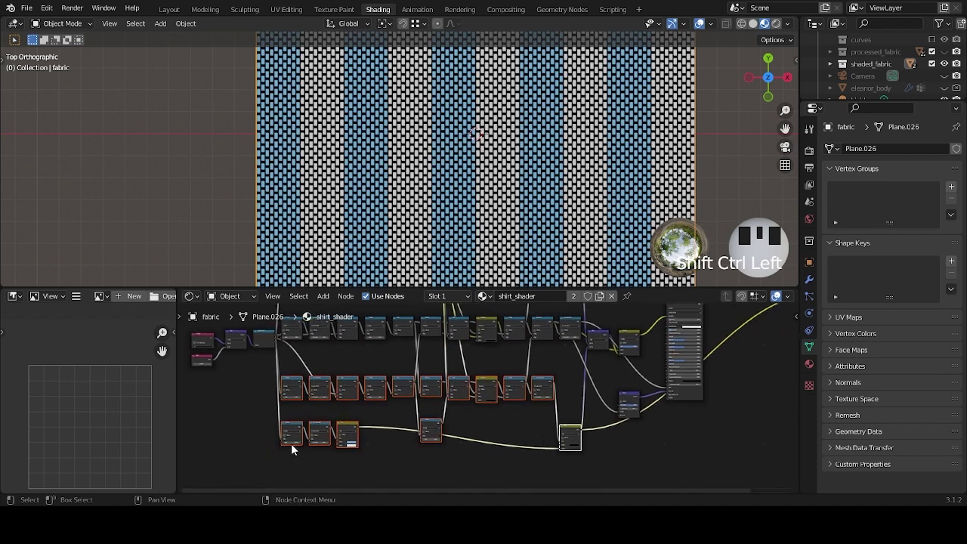
drag(266, 438, 587, 473)
key(g)
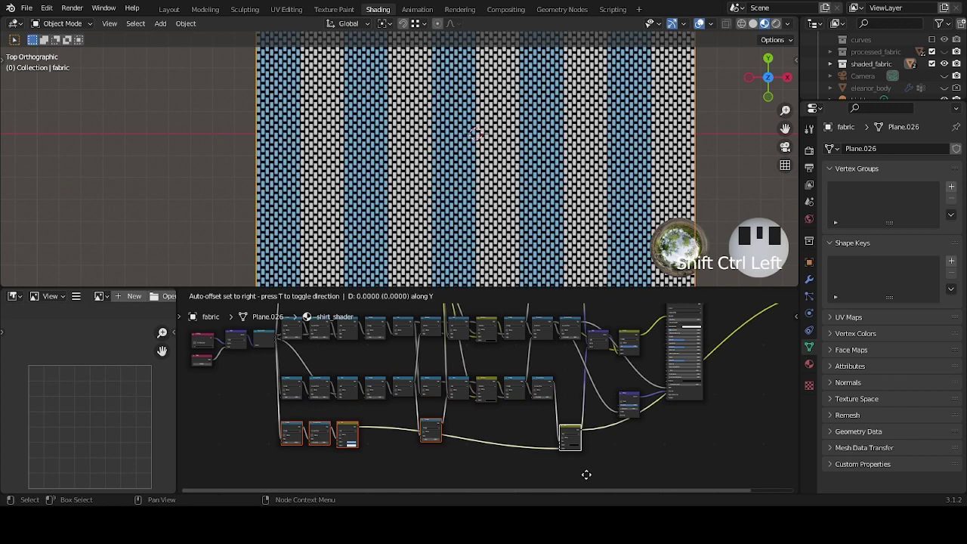
click(587, 459)
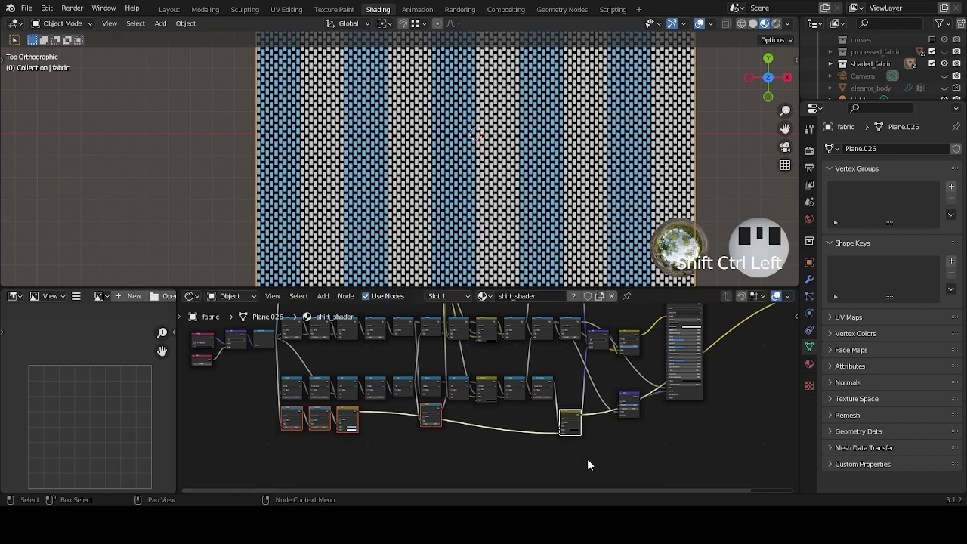
Move the top row of nodes straight down so it sits close above the upper middle row.
scroll(574, 416, up, 3)
drag(375, 314, 673, 366)
key(g)
key(y)
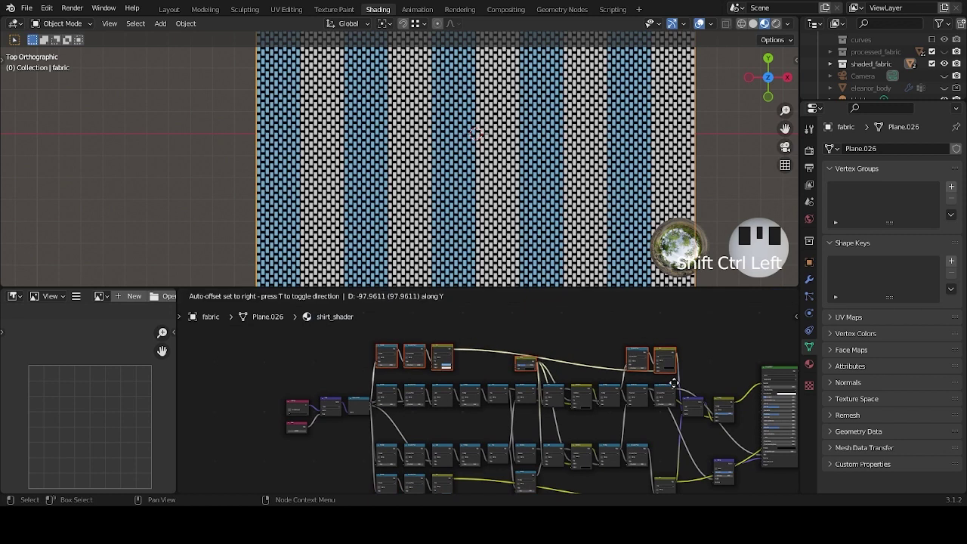
click(673, 385)
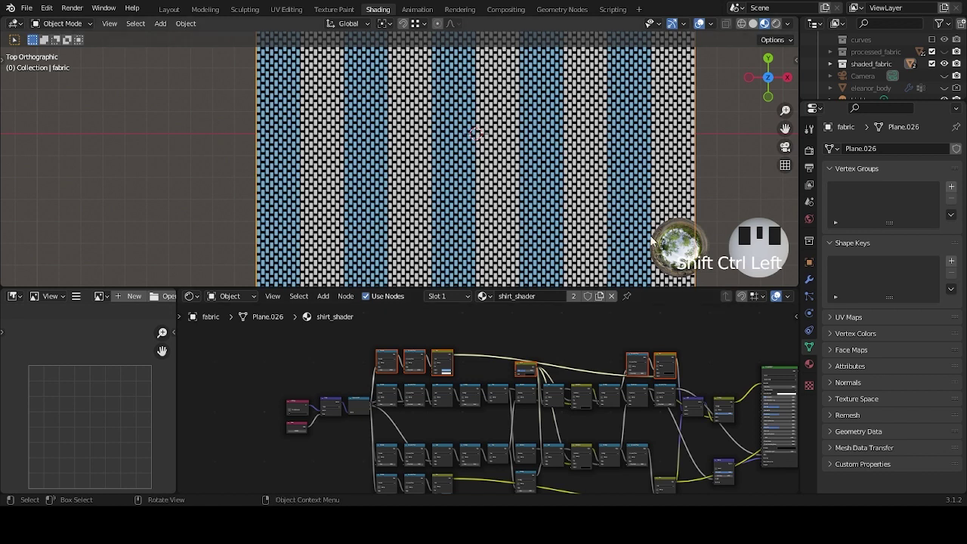
Move the two lower rows, with the purple node below them that feeds the Principled BSDF, up closer to the upper branch.
scroll(351, 328, down, 2)
drag(341, 321, 648, 466)
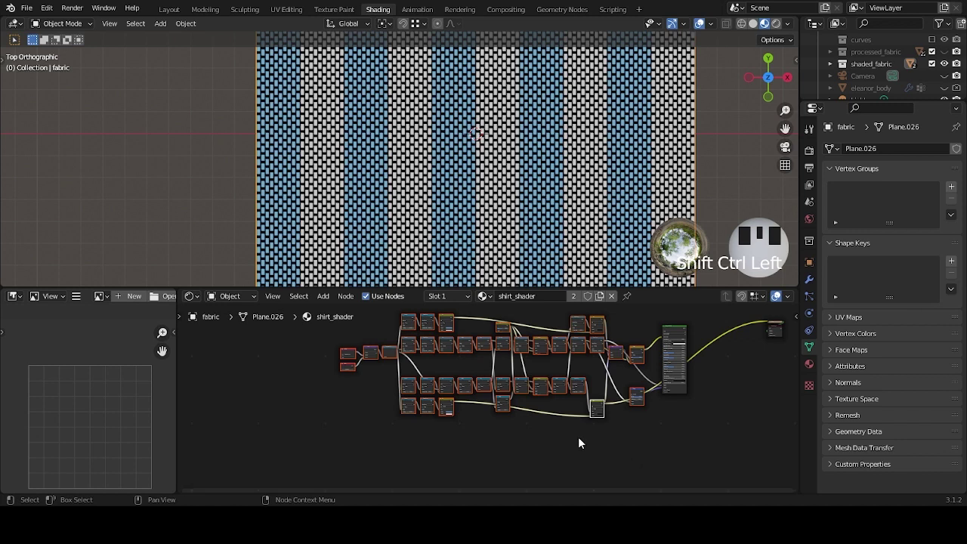
click(495, 430)
drag(387, 373, 653, 435)
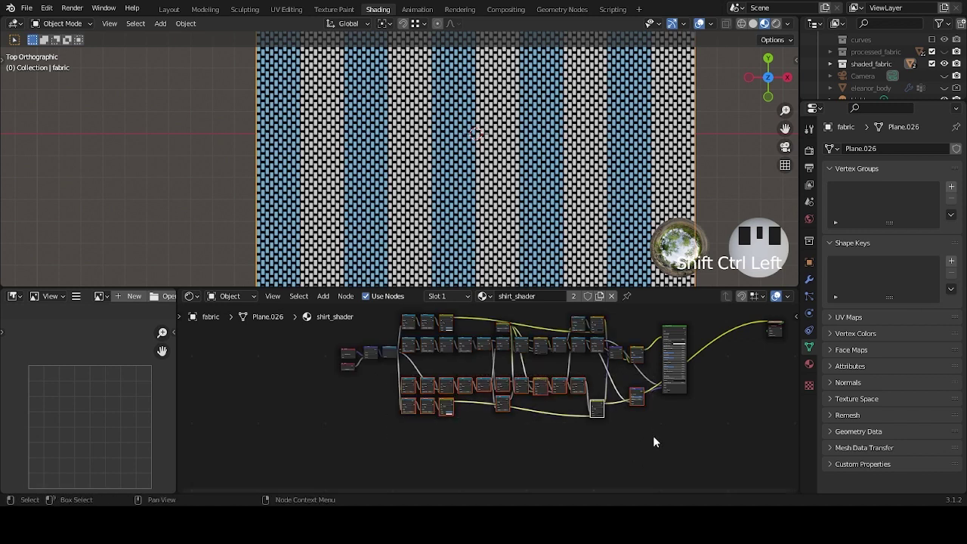
key(g)
click(648, 423)
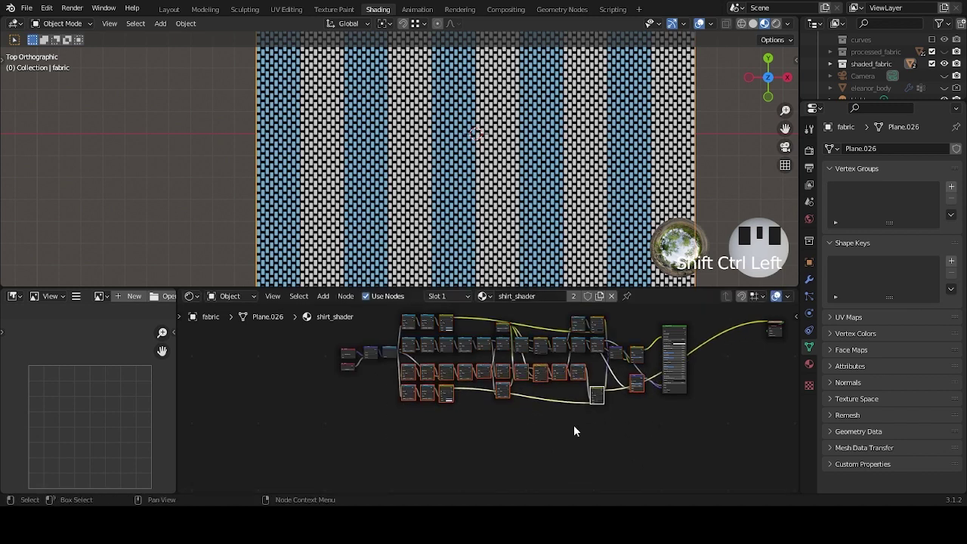
Move all nodes ahead of the Principled BSDF straight up to free empty space beneath them.
click(625, 423)
scroll(568, 386, down, 2)
shift+scroll(568, 386, down, 2)
scroll(565, 394, down, 1)
middle_drag(578, 383, 500, 444)
drag(355, 338, 580, 451)
key(g)
key(y)
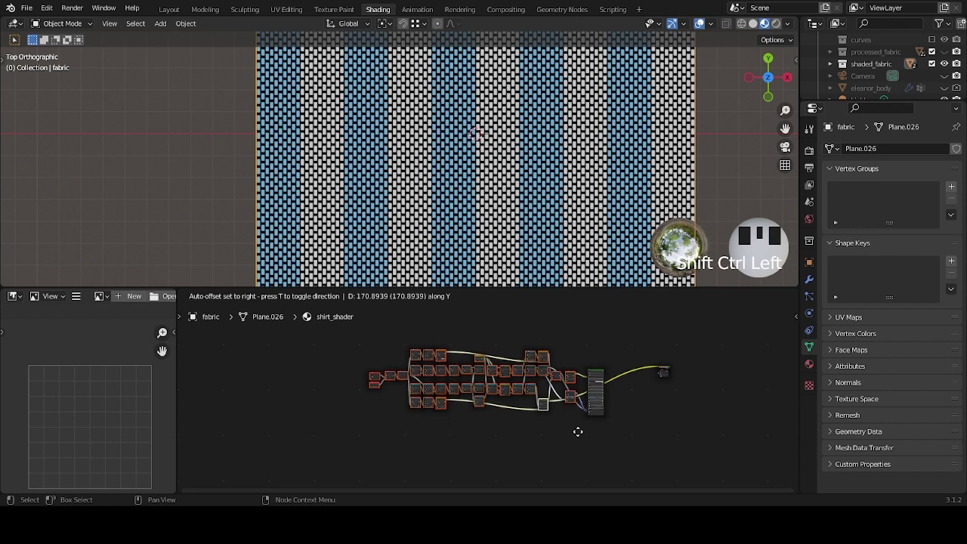
click(576, 396)
click(452, 435)
Add a UV Map node in the empty area below the existing node tree.
scroll(452, 435, up, 4)
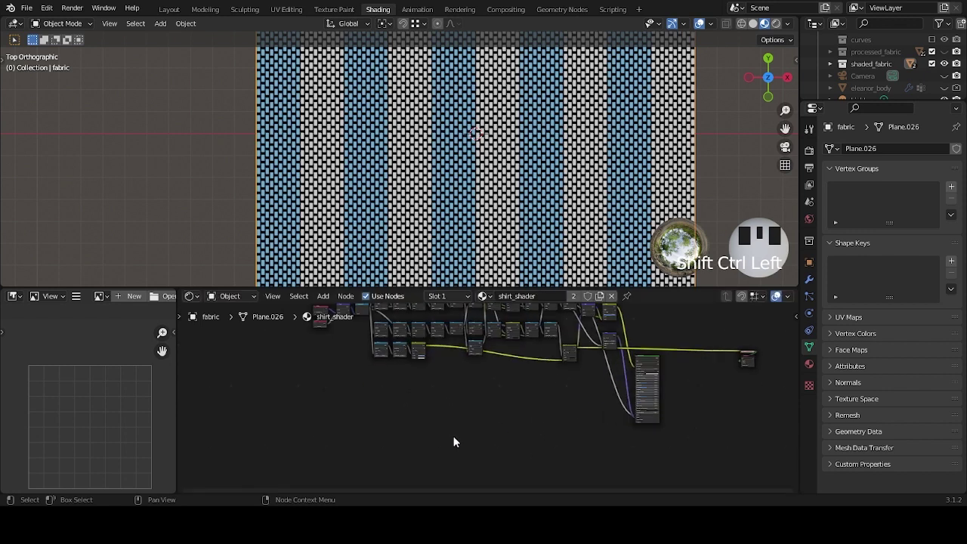
scroll(566, 393, up, 2)
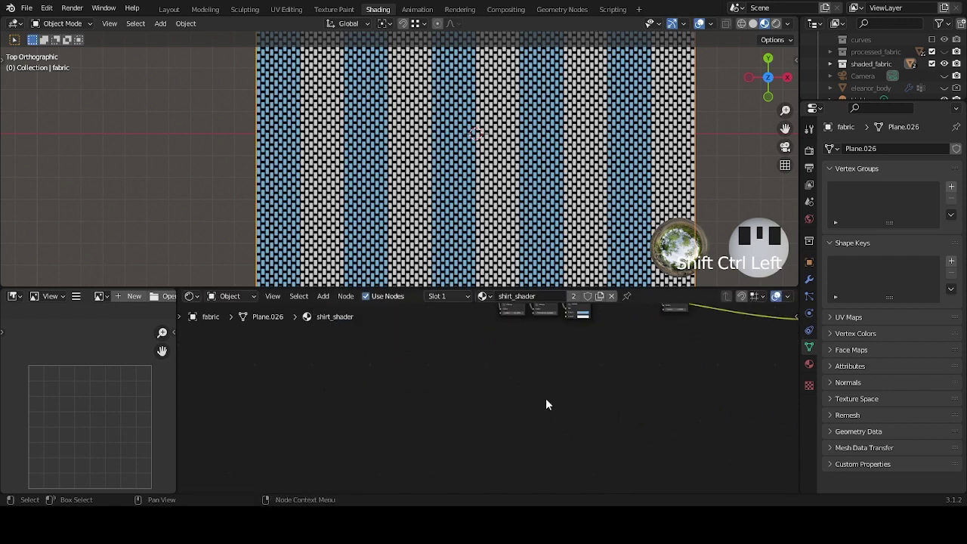
key(shift+a)
click(397, 367)
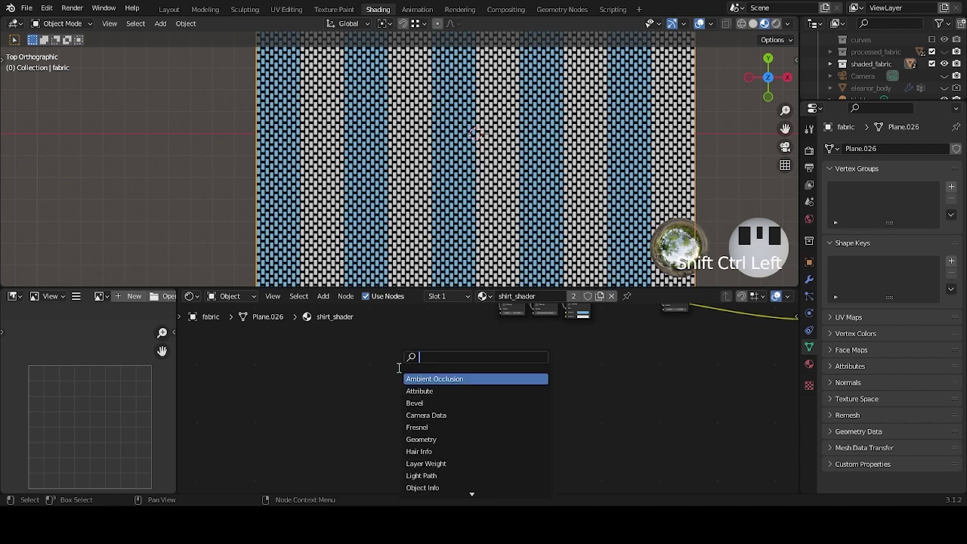
text(rgb)
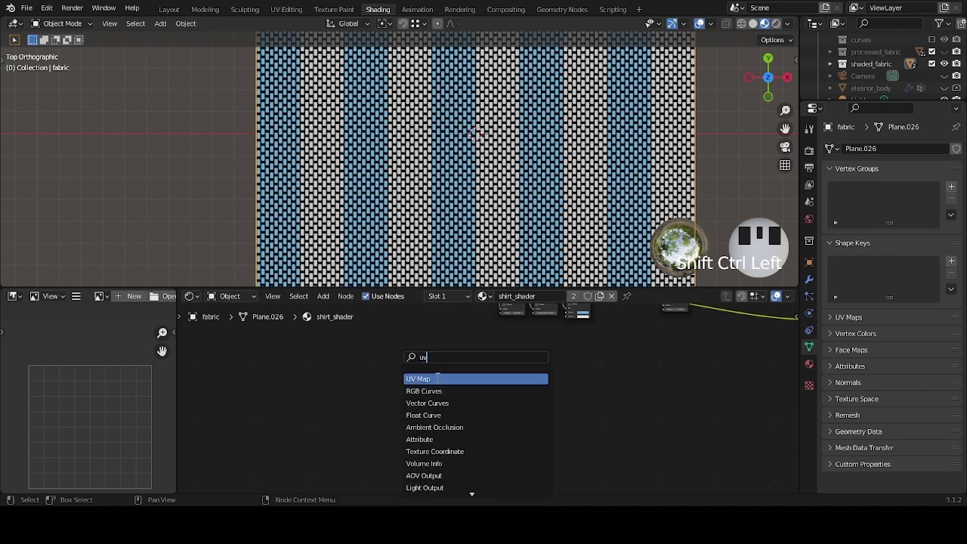
key(Return)
click(387, 389)
scroll(374, 394, up, 2)
middle_drag(360, 401, 519, 409)
scroll(519, 409, up, 3)
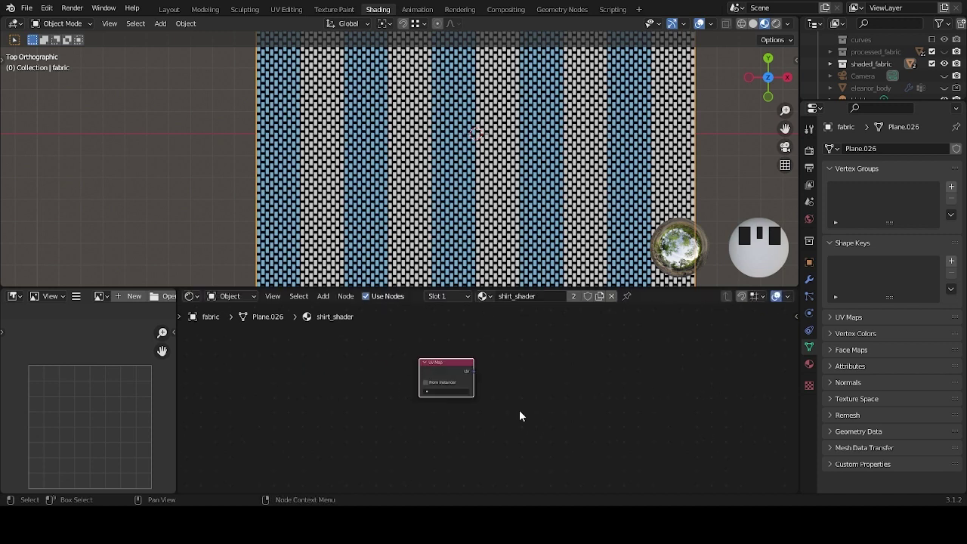
Add a Vector Math node beside the new UV Map node.
key(shift+a)
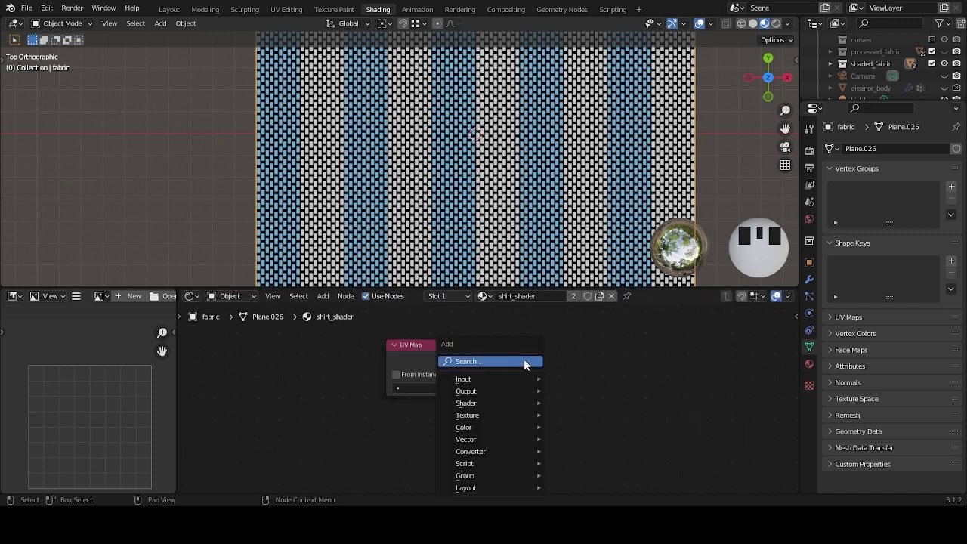
click(524, 359)
text(vect)
text(or)
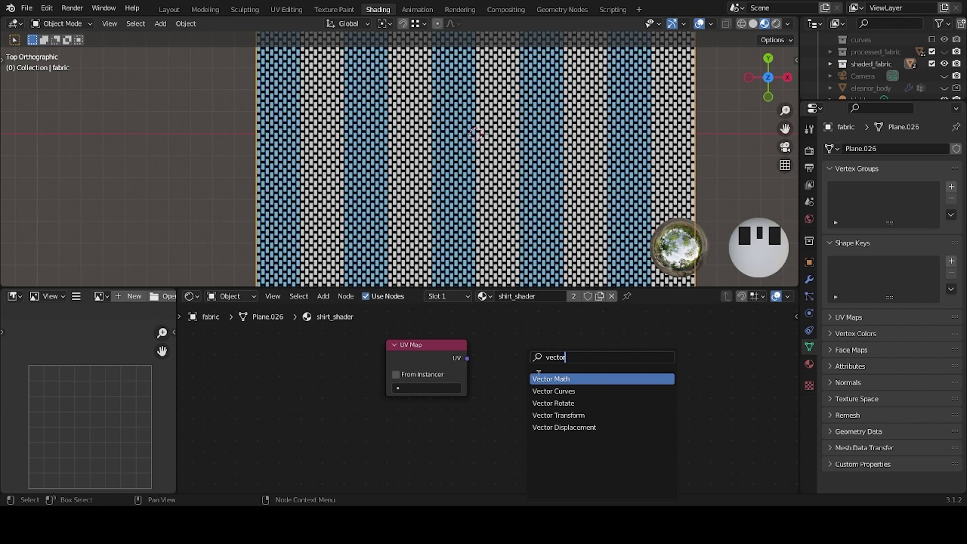
key(Return)
click(512, 364)
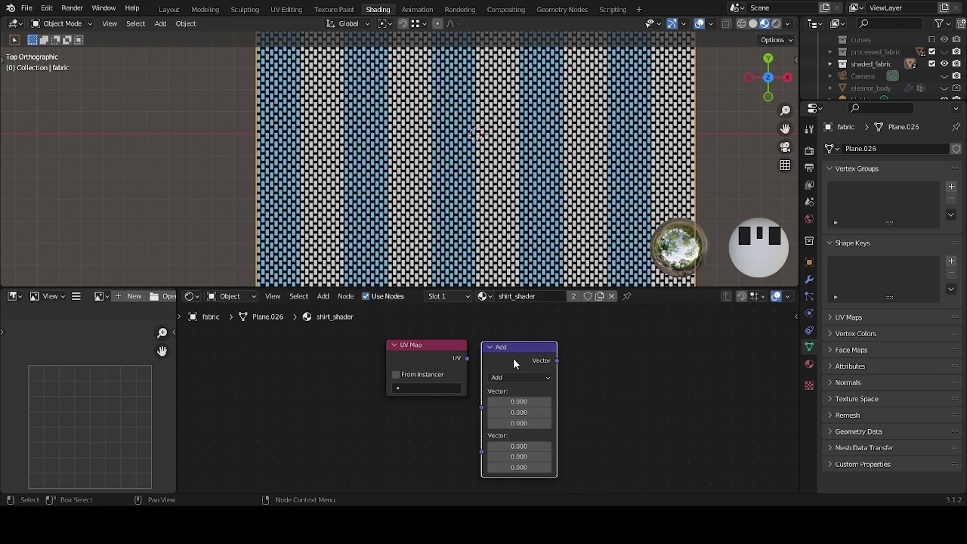
click(694, 355)
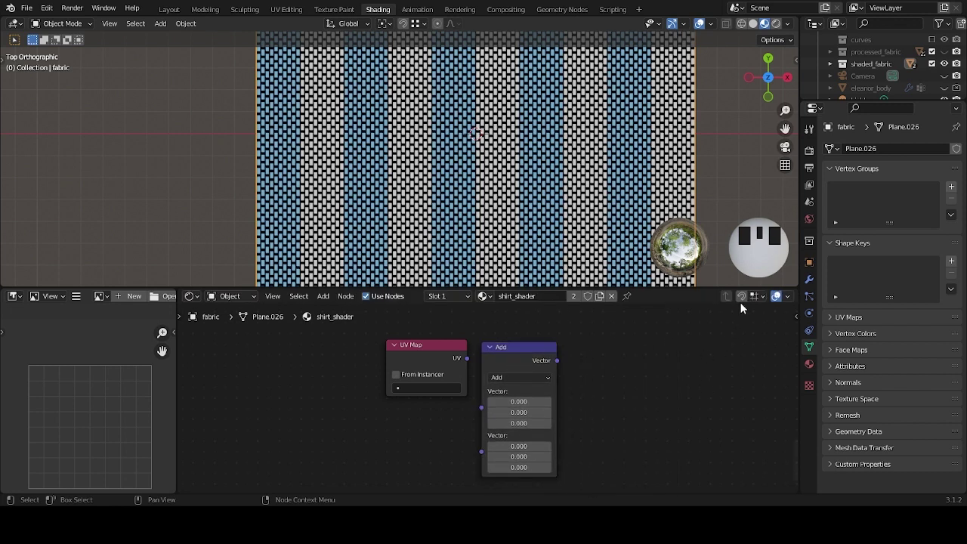
Enable node snapping and align the UV Map and Vector Math nodes side by side on the grid.
click(741, 297)
click(447, 346)
drag(451, 346, 441, 340)
click(504, 347)
drag(504, 347, 496, 337)
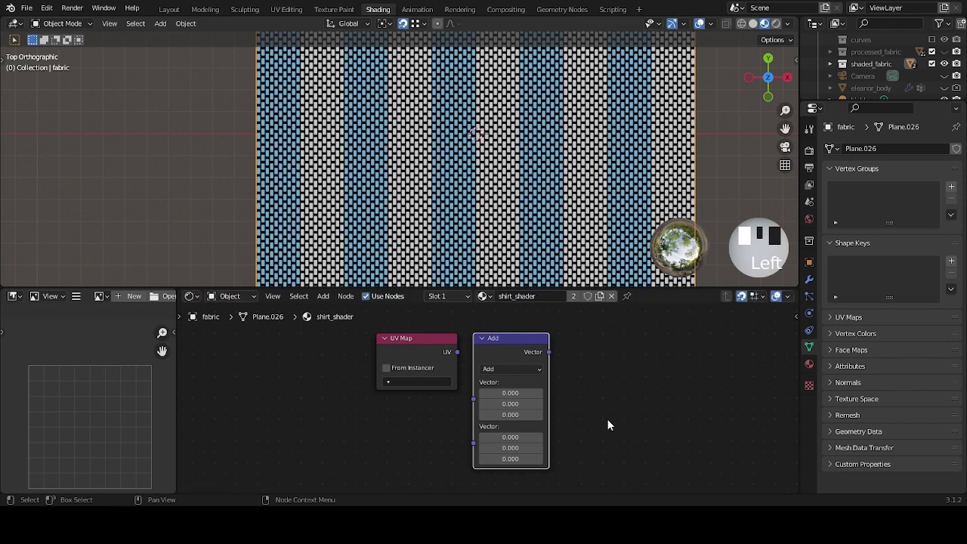
mouse_move(501, 349)
mouse_down()
mouse_move(514, 349)
mouse_move(499, 349)
mouse_up()
scroll(498, 348, up, 1)
shift+scroll(484, 355, up, 2)
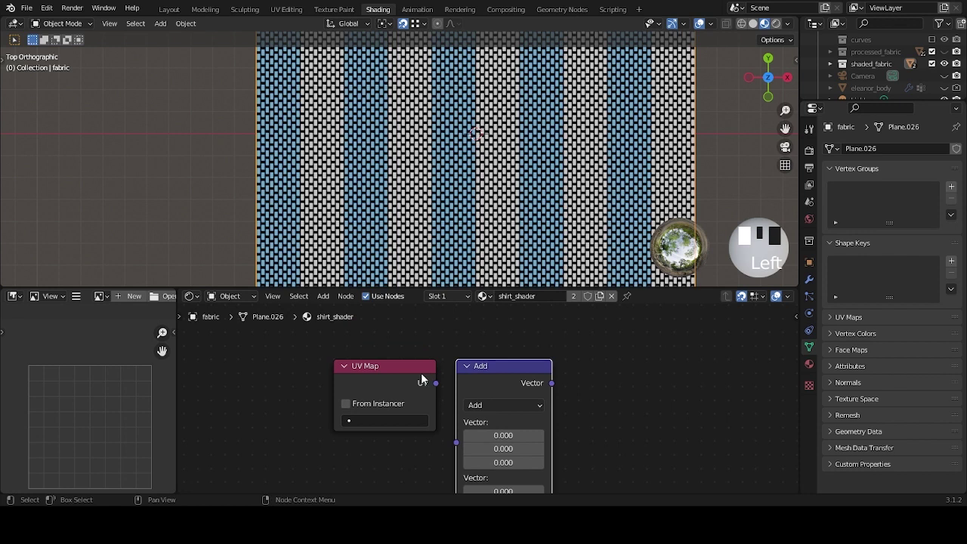
key(Left)
key(Left)
key(Left)
key(Left)
key(Left)
key(Left)
click(655, 393)
click(398, 368)
click(480, 364)
middle_drag(650, 401, 543, 369)
scroll(541, 375, down, 2)
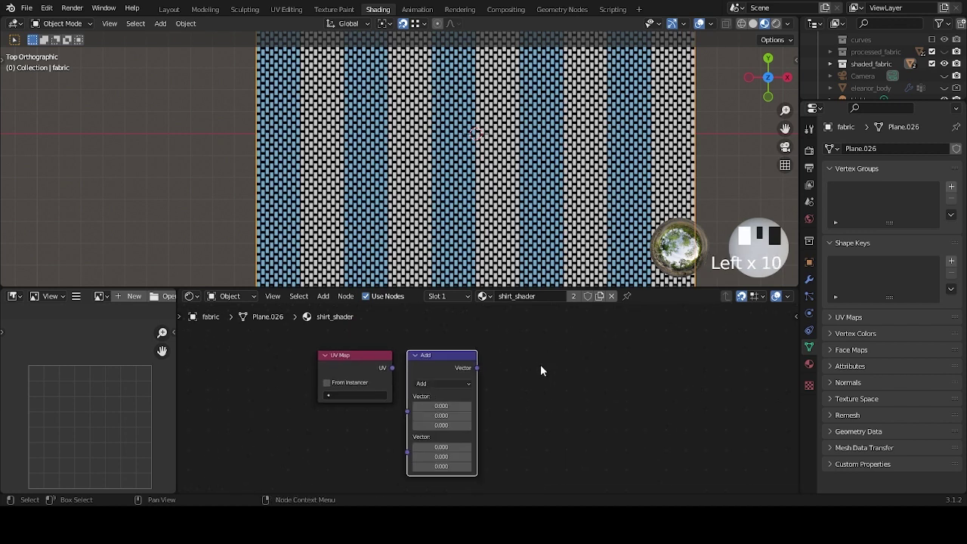
key(shift+a)
key(Escape)
Open the operation choices of the Vector Math node beside UV Map.
middle_drag(551, 385, 600, 371)
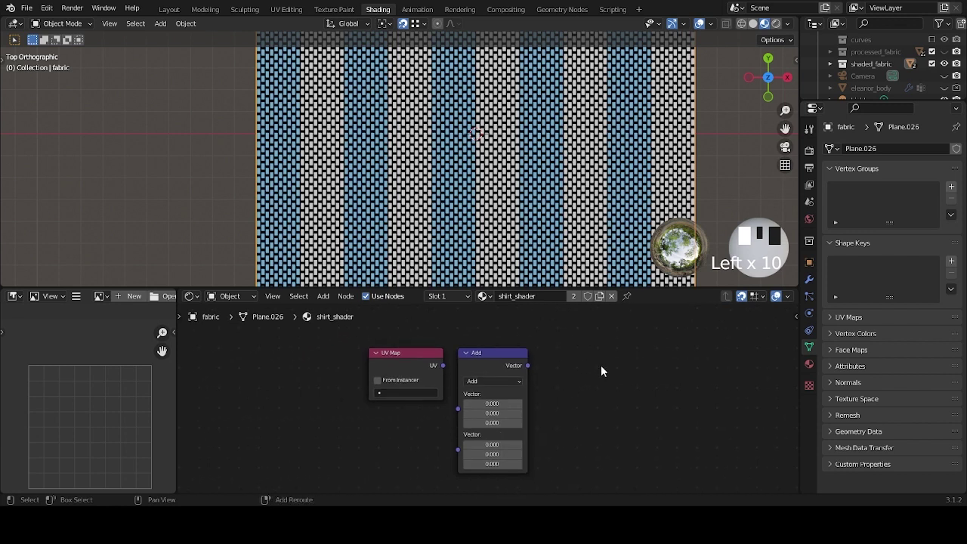
scroll(596, 370, up, 3)
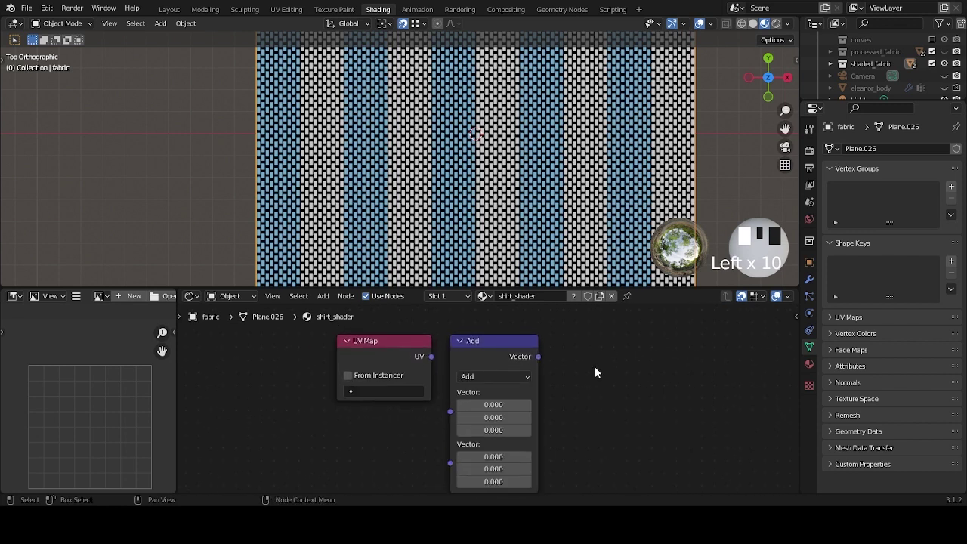
click(498, 375)
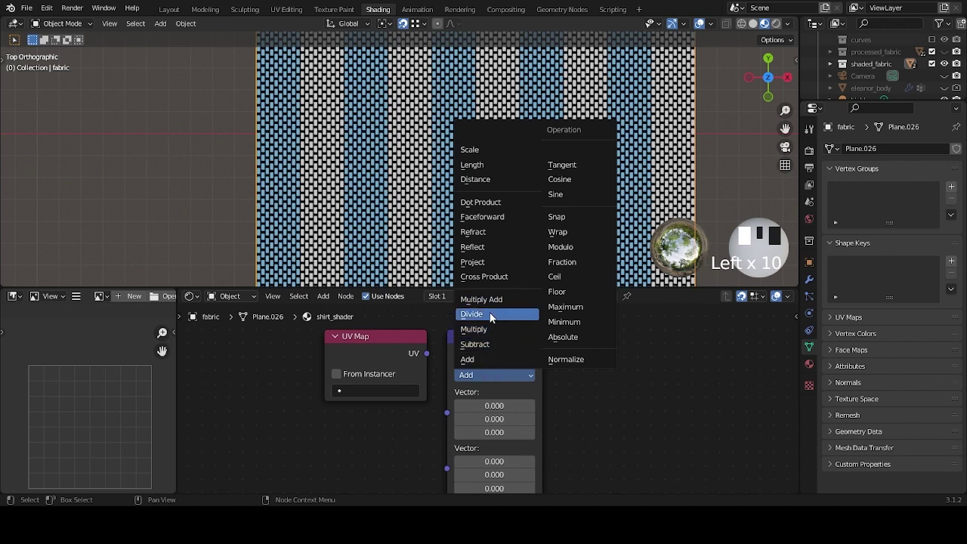
Set the Vector Math node's operation to Scale and connect the UV Map node's UV output to its Vector input.
click(497, 150)
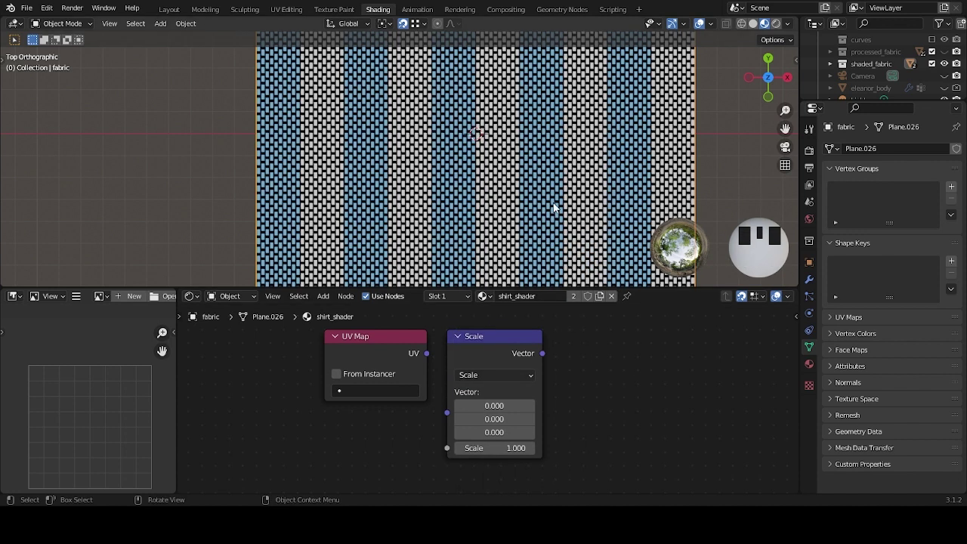
click(375, 337)
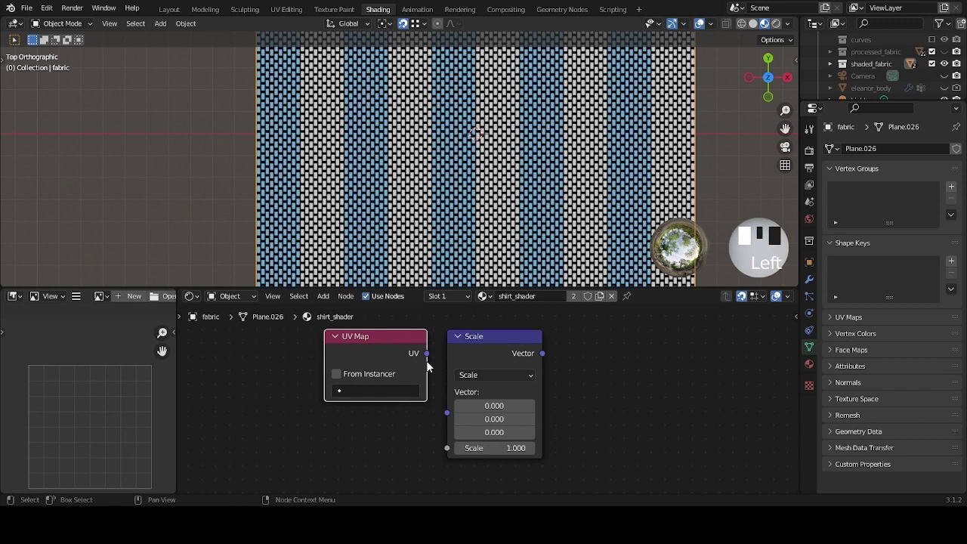
drag(427, 353, 443, 346)
drag(444, 412, 444, 410)
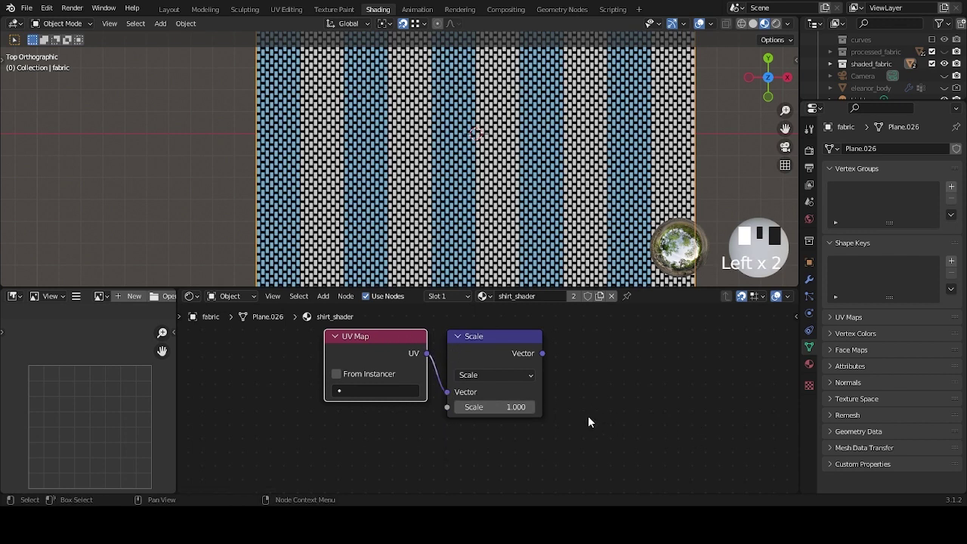
Add a Separate XYZ node and place it directly after the Scale node.
middle_drag(611, 388, 493, 375)
scroll(487, 352, down, 1)
scroll(487, 350, down, 1)
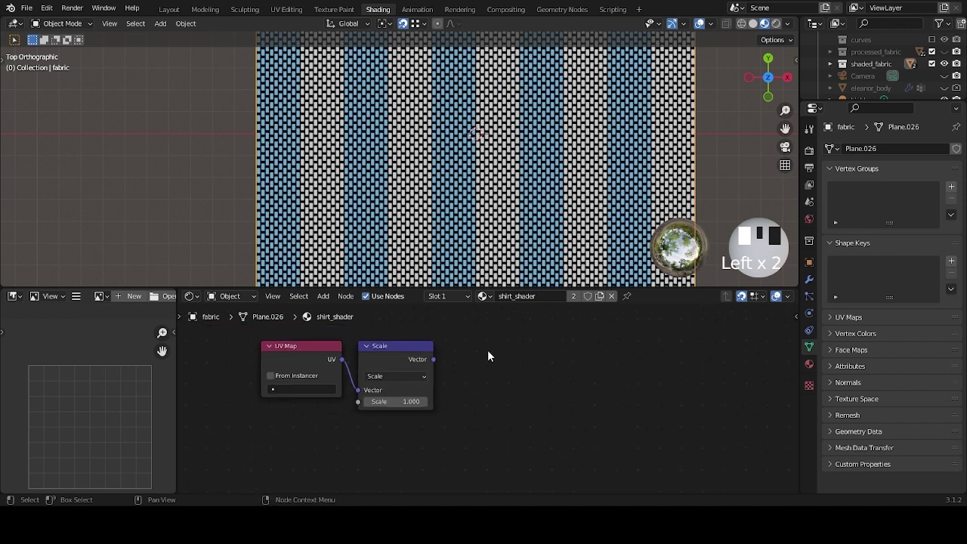
key(shift+a)
click(487, 349)
text(separa)
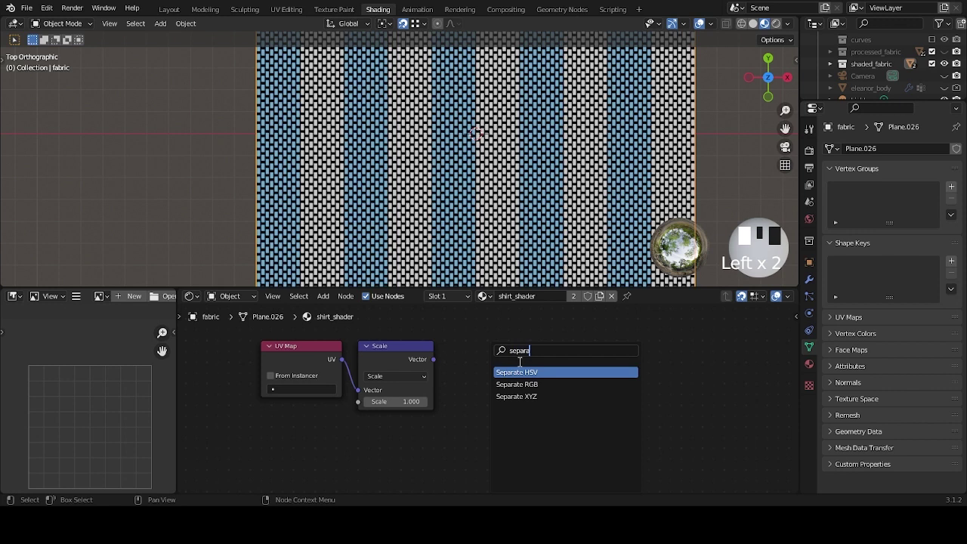
click(533, 394)
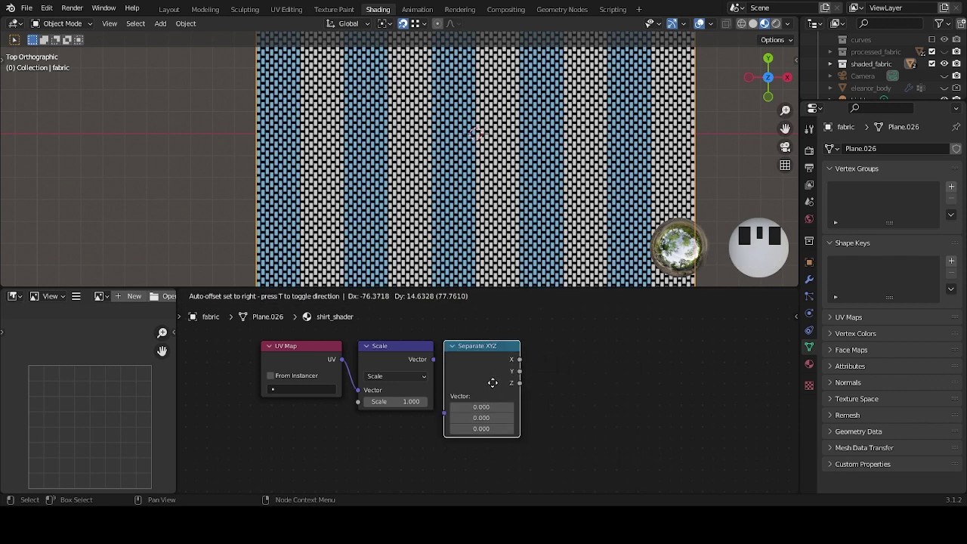
click(500, 384)
Add a Math node and place it after the Separate XYZ node.
ctrl+middle_drag(618, 381, 579, 388)
key(shift+a)
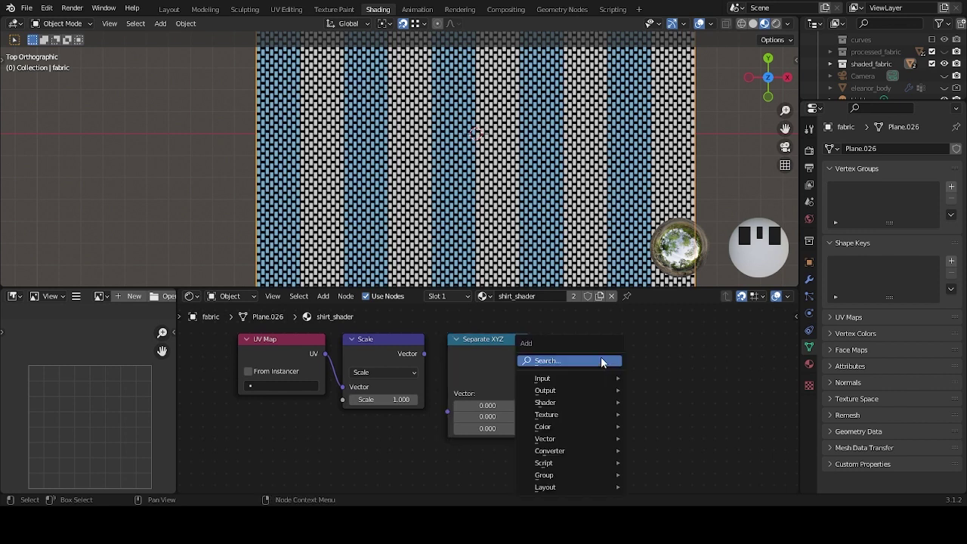
click(583, 359)
text(a)
key(BackSpace)
text(math)
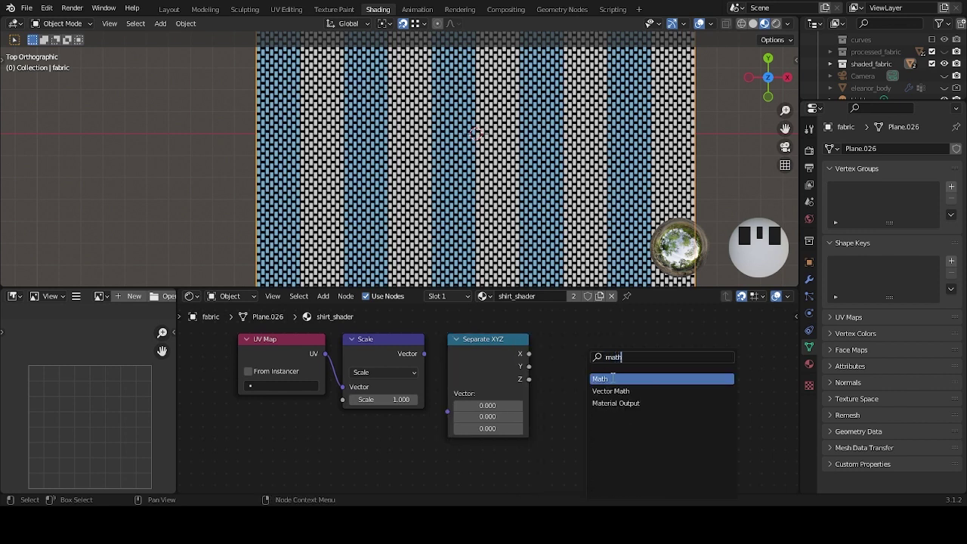
click(607, 376)
click(585, 352)
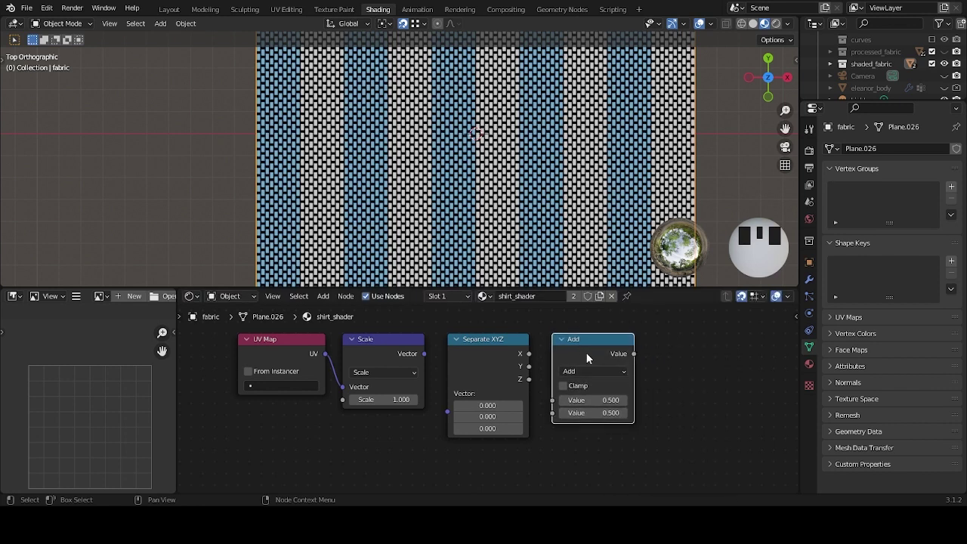
click(416, 342)
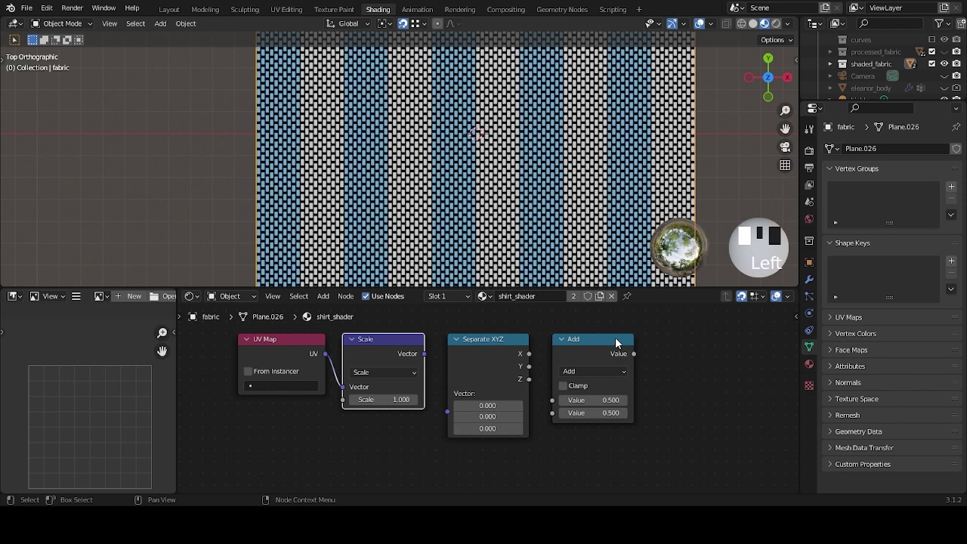
click(594, 339)
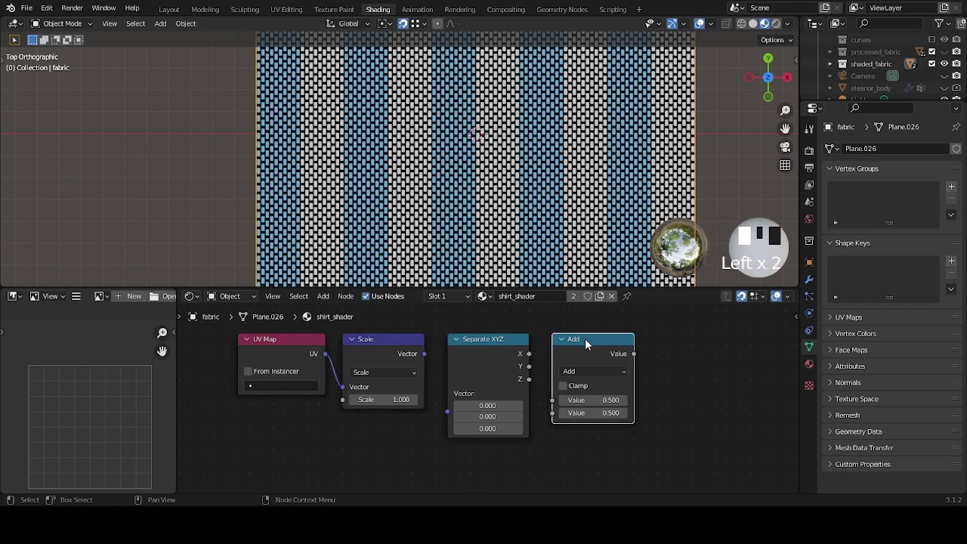
click(408, 343)
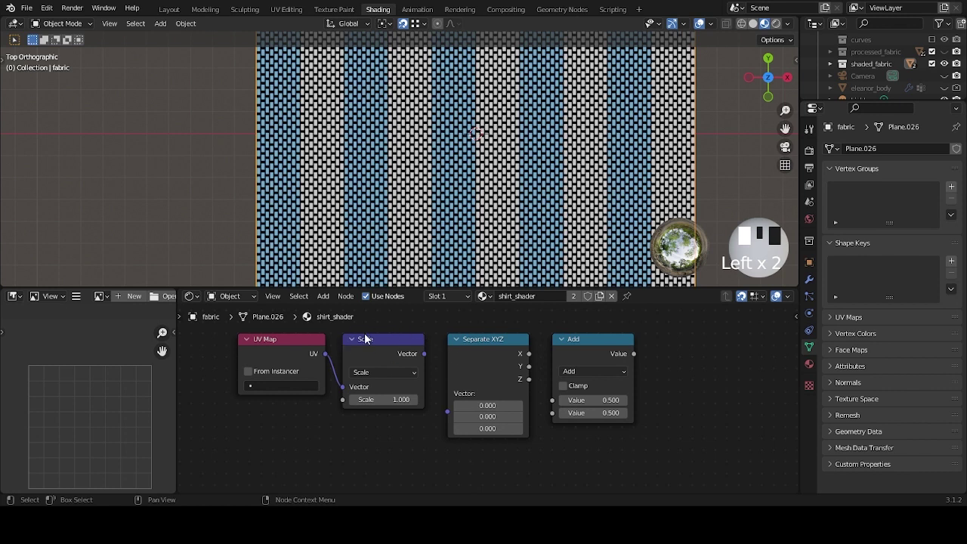
double_click(380, 341)
click(598, 343)
click(393, 341)
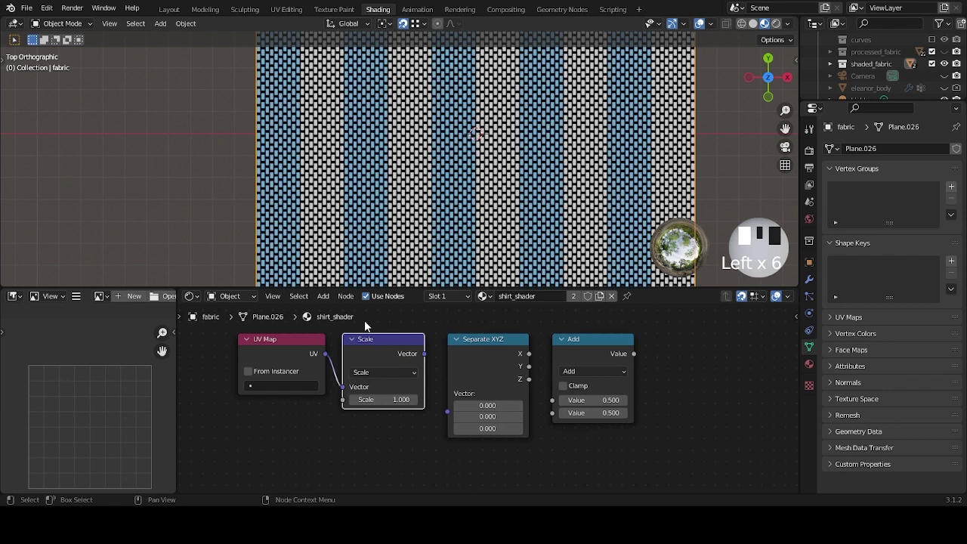
click(600, 339)
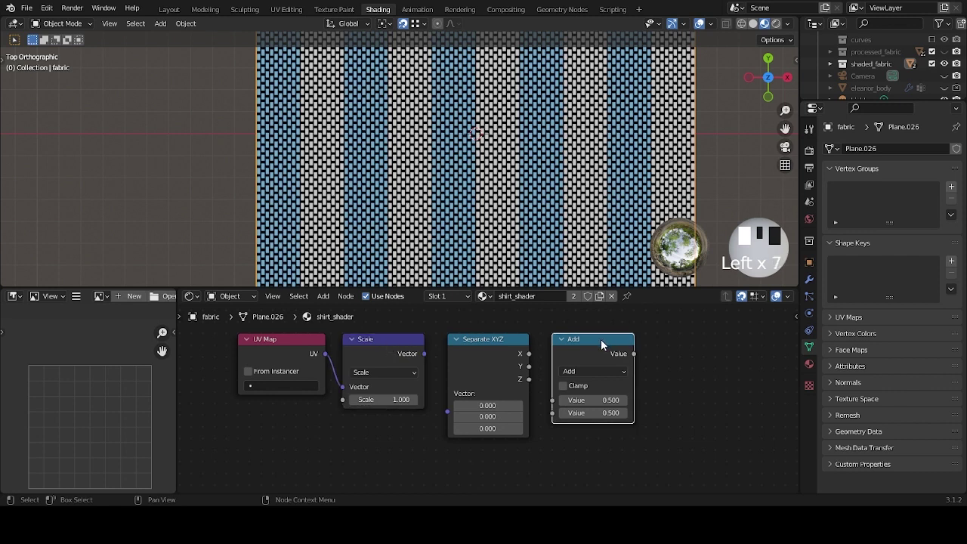
click(677, 335)
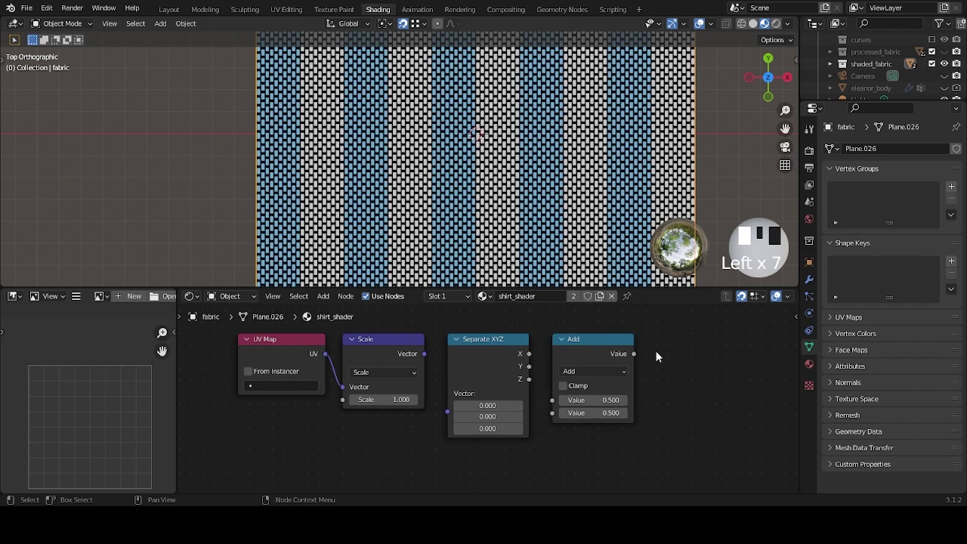
click(495, 338)
click(460, 343)
Change the Math node's operation from Add to Sine.
click(580, 340)
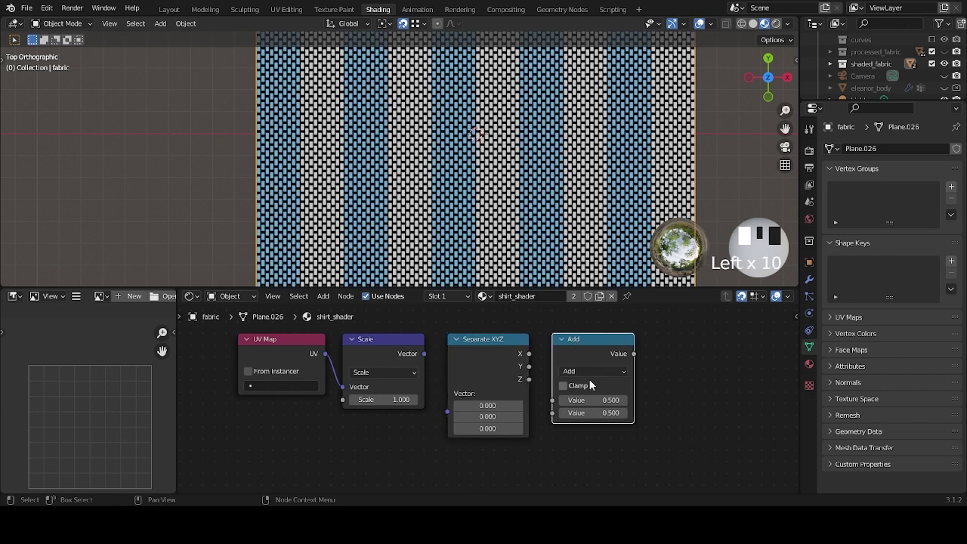
drag(597, 374, 502, 223)
scroll(652, 377, down, 3)
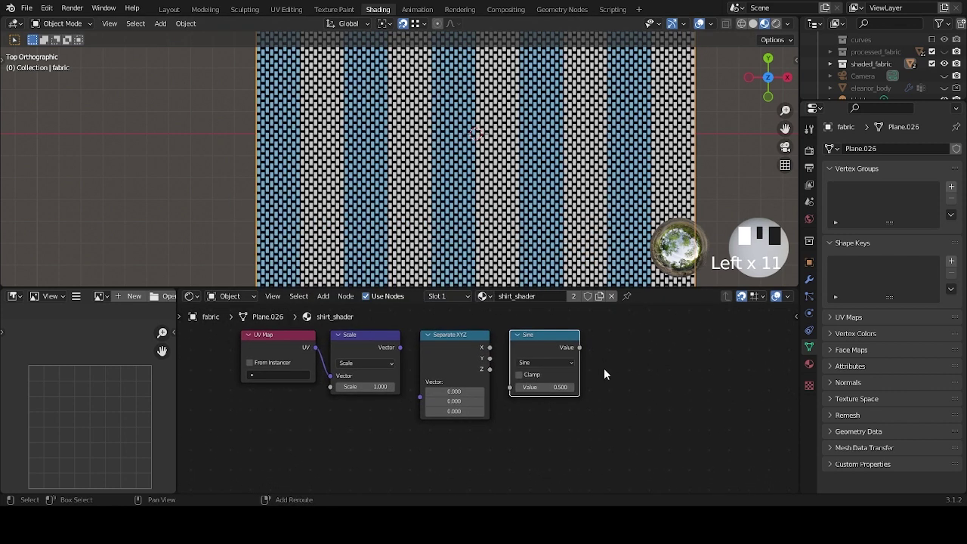
Connect the Scale node's Vector output to the Separate XYZ node's Vector input.
click(389, 338)
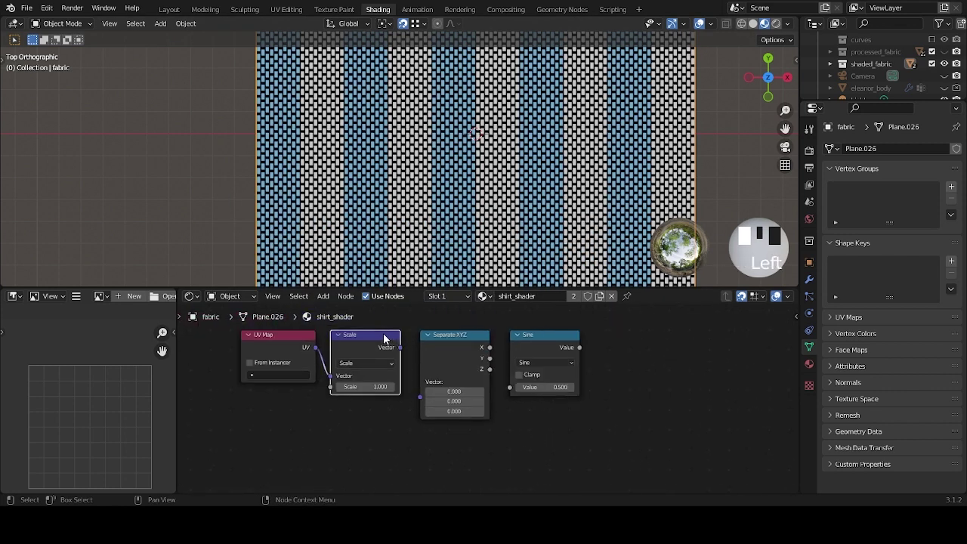
drag(400, 348, 421, 402)
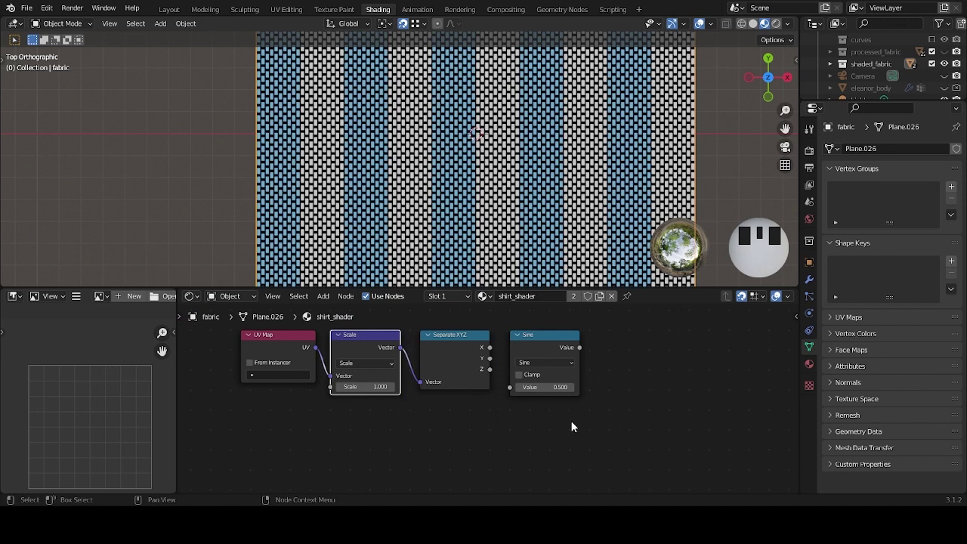
click(458, 426)
Connect the X output of the Separate XYZ node to the Sine node's Value input.
click(473, 335)
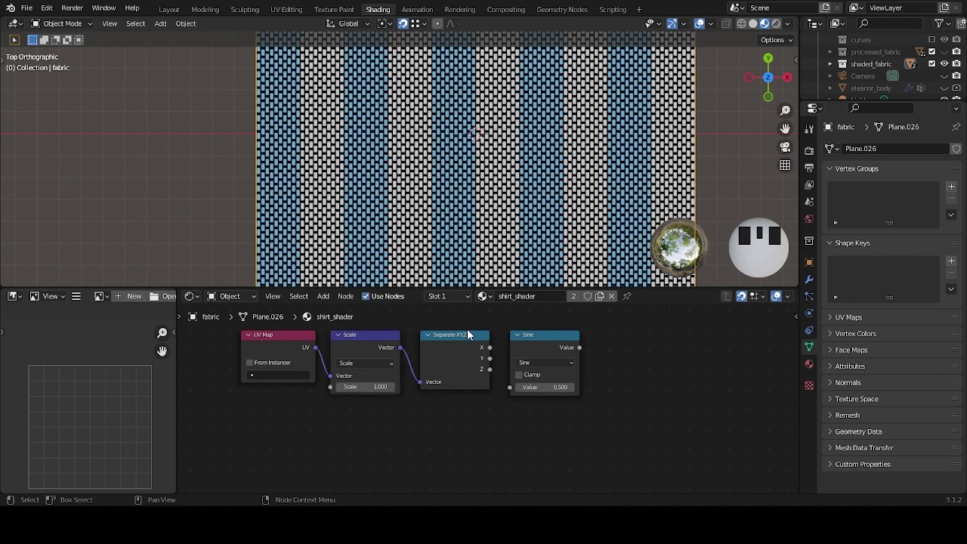
scroll(574, 370, up, 1)
scroll(453, 371, up, 2)
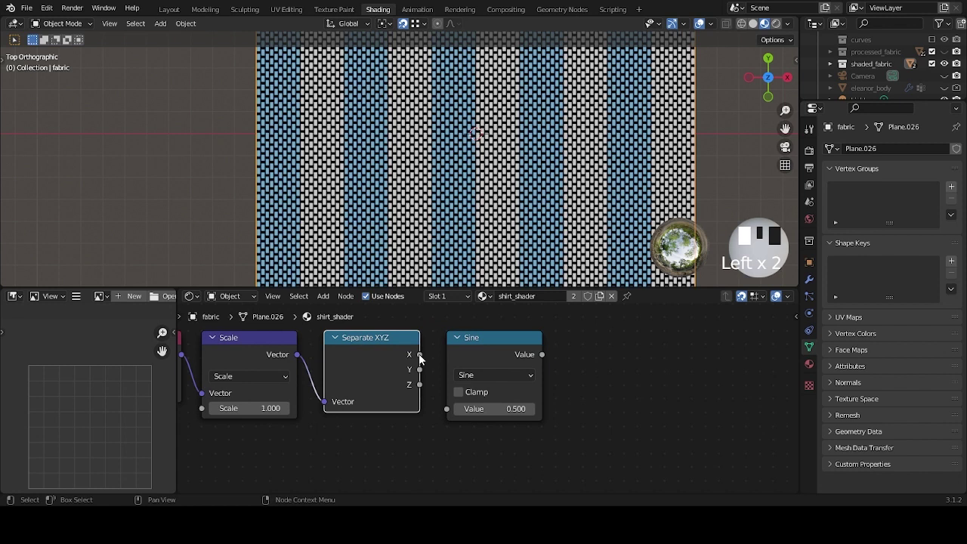
drag(420, 354, 447, 345)
drag(441, 380, 441, 405)
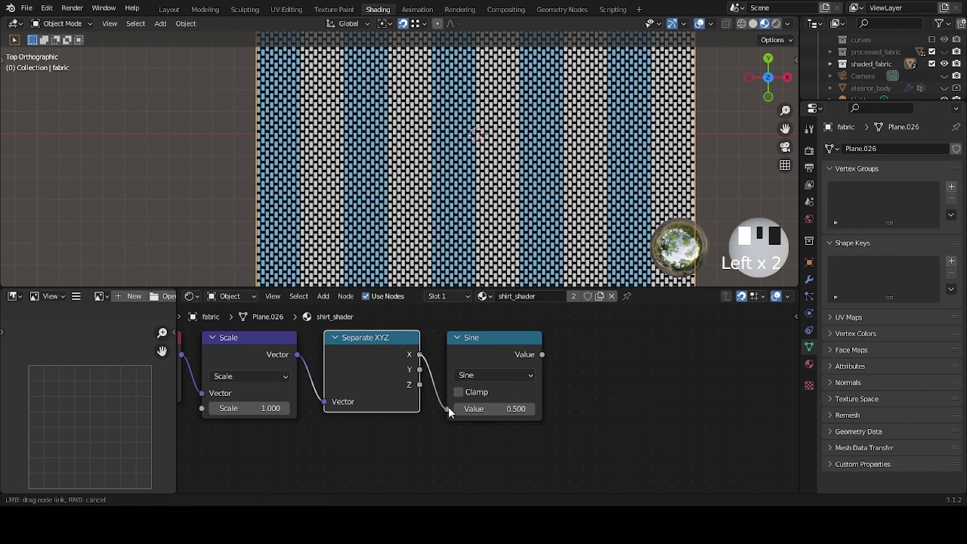
drag(448, 408, 448, 409)
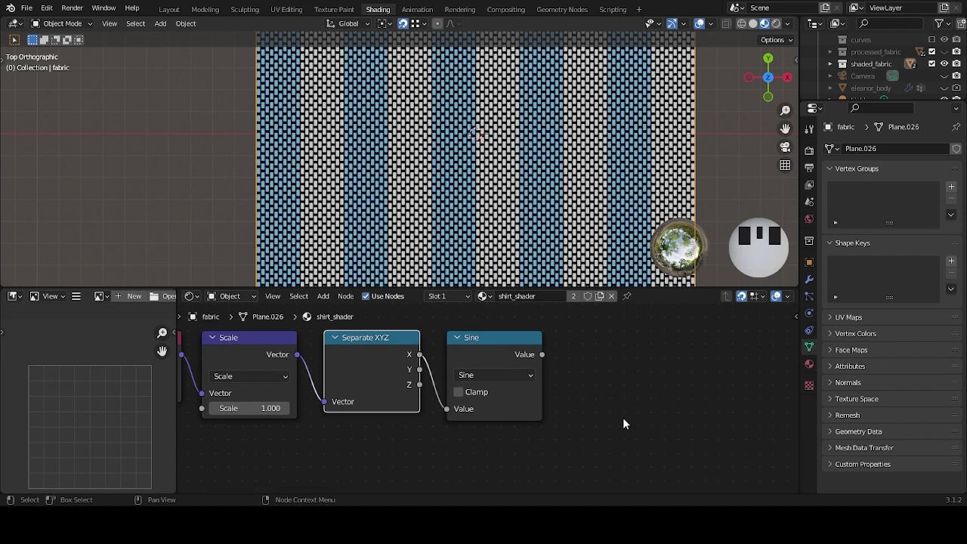
Preview the Sine node's output on the fabric plane and bring the whole plane into view.
ctrl+shift+click(508, 339)
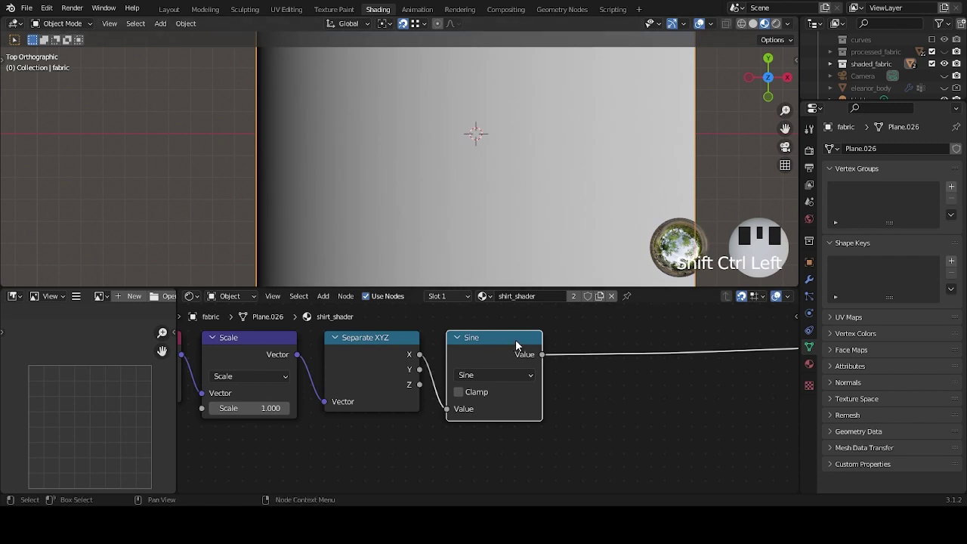
ctrl+shift+click(514, 341)
scroll(512, 225, down, 5)
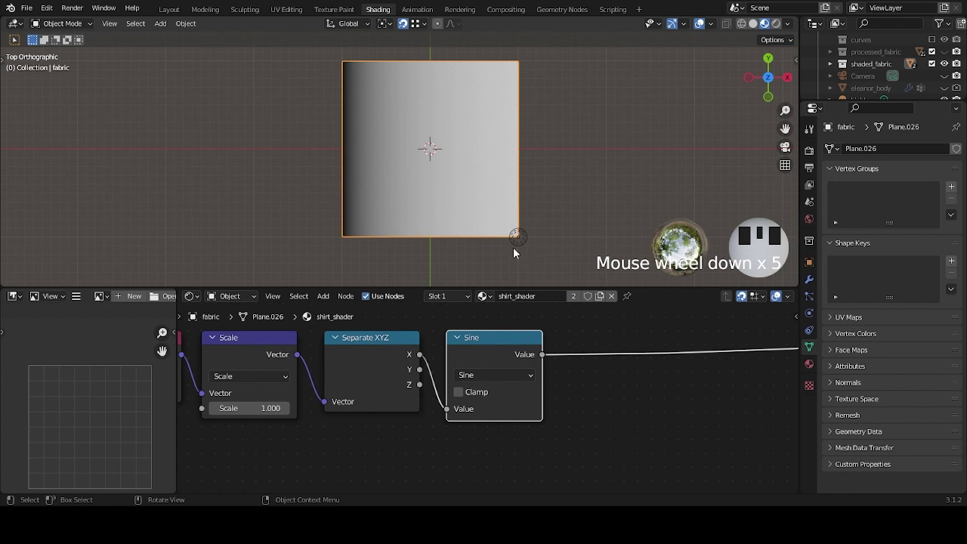
scroll(453, 423, down, 5)
Set the Scale node's scale value to 10.
scroll(506, 414, up, 6)
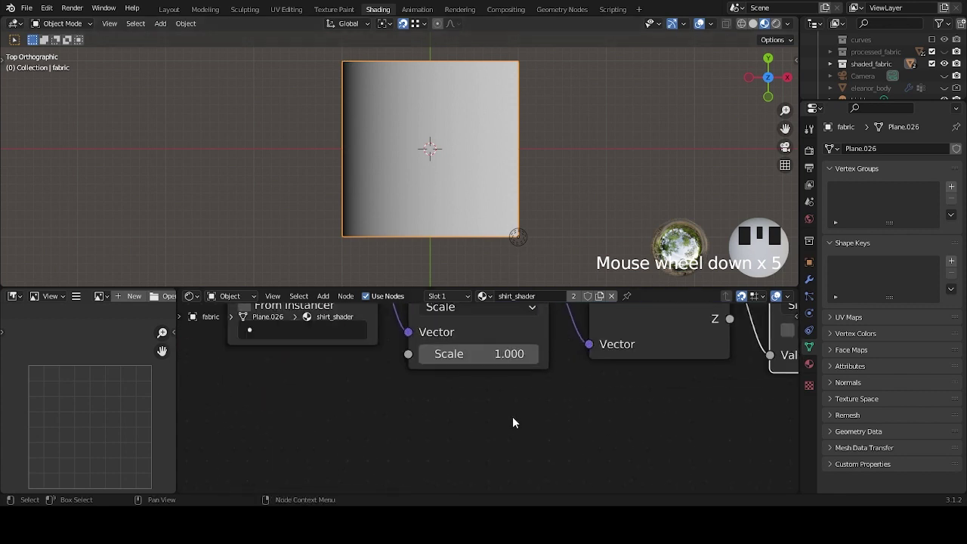
click(496, 353)
text(1)
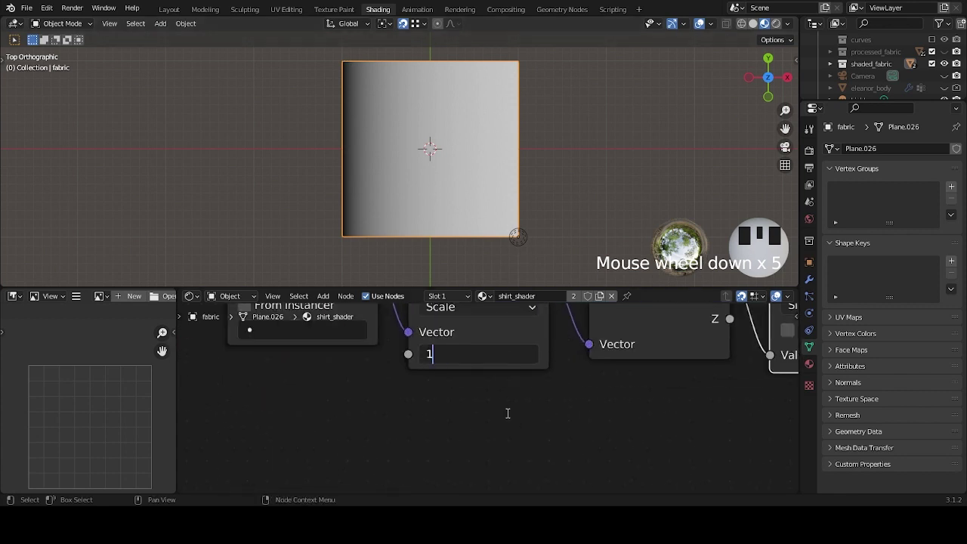
text(0)
key(Return)
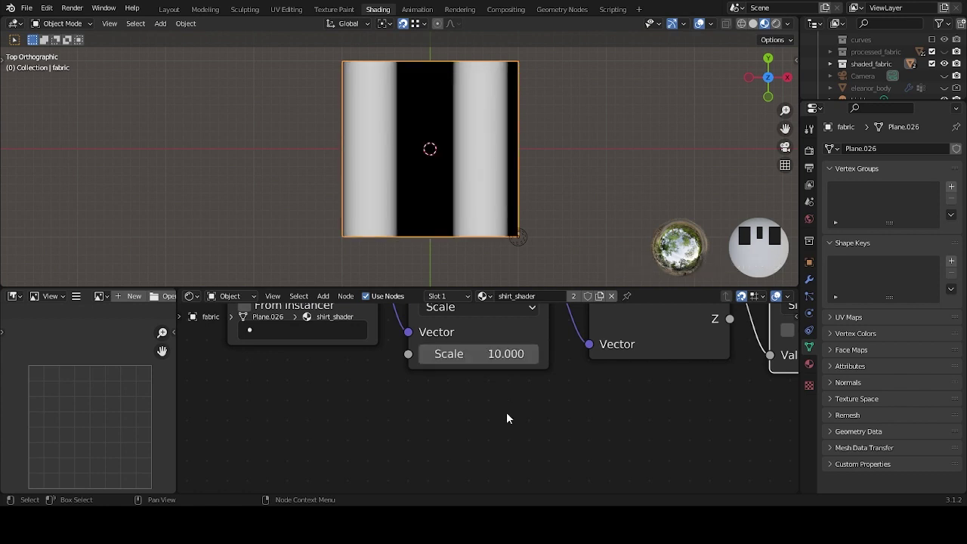
Set the Scale node's scale value to 20 and inspect the stripes on the fabric plane up close.
click(497, 356)
text(20)
key(Return)
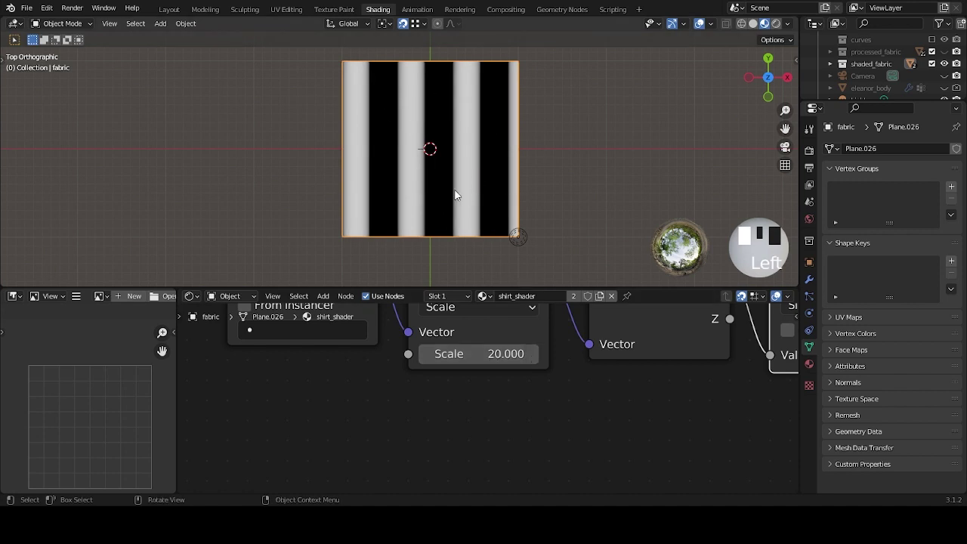
shift+middle_drag(519, 234, 509, 186)
scroll(490, 212, up, 4)
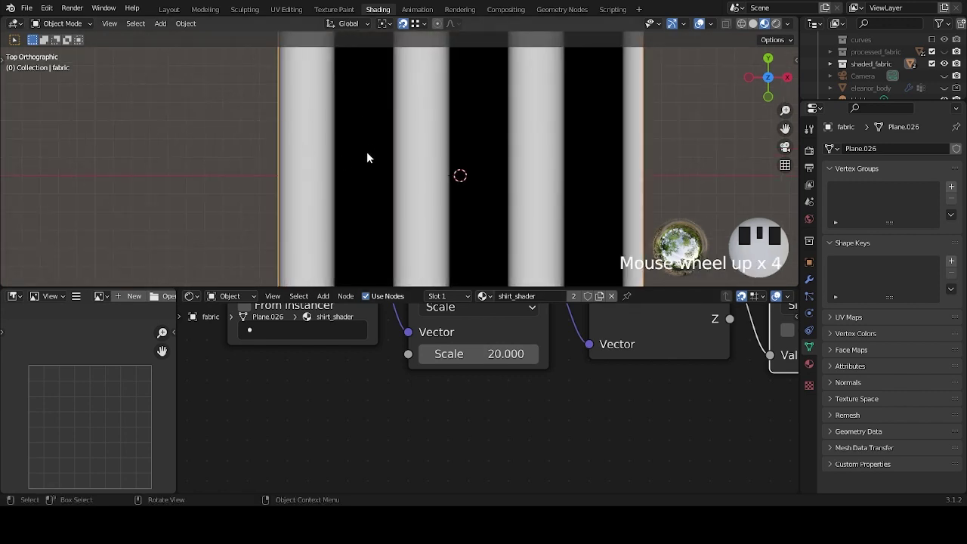
shift+middle_drag(383, 134, 408, 196)
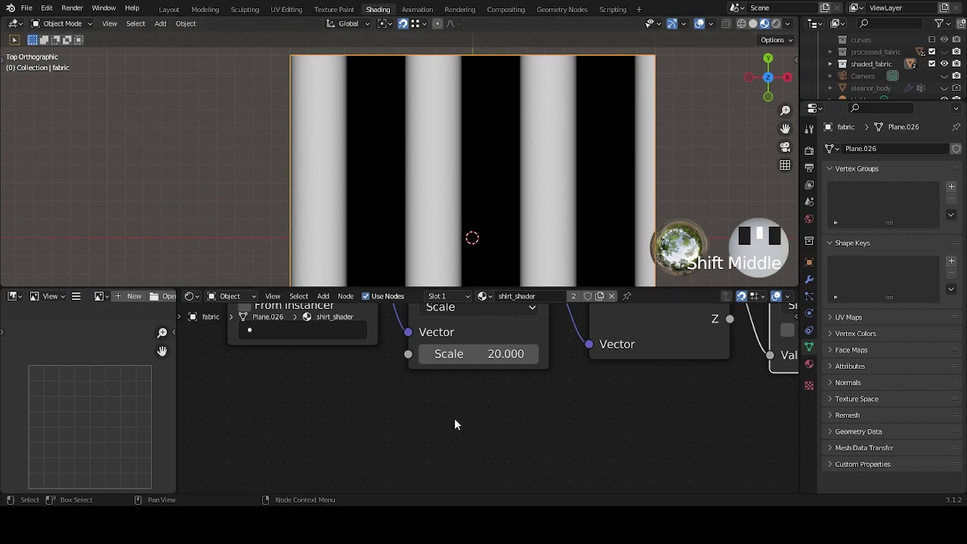
Preview the Multiply node and the Sine node following it in the upper thread row of the existing fabric node network.
scroll(556, 390, down, 6)
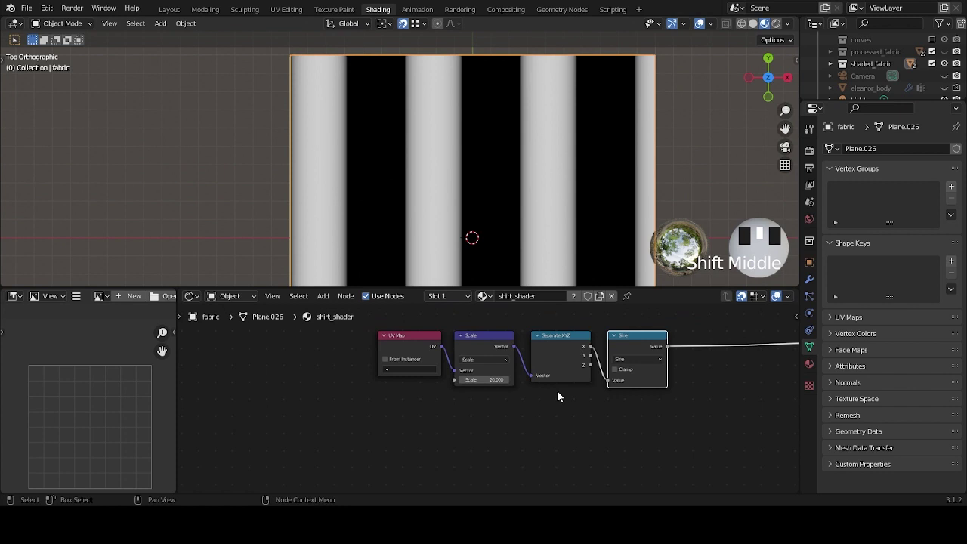
scroll(453, 436, up, 2)
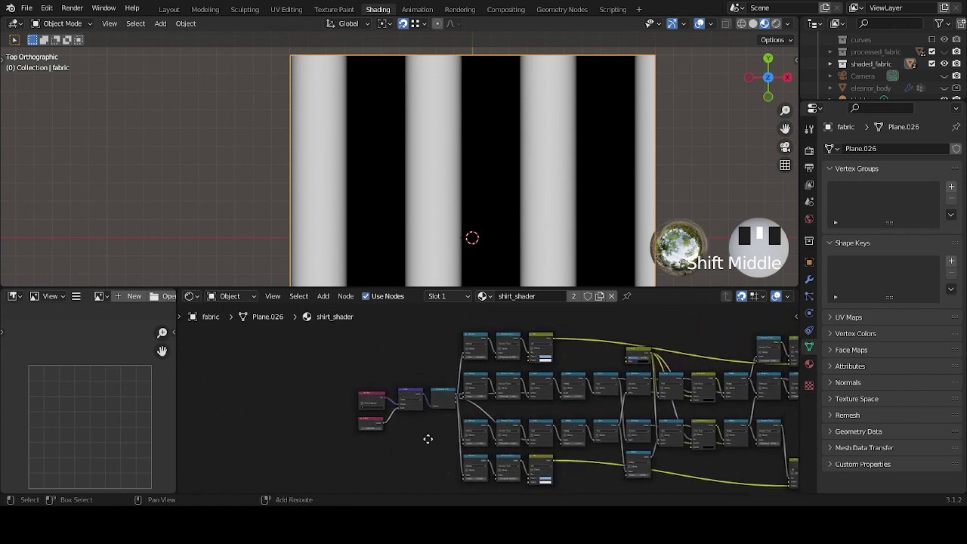
scroll(492, 426, up, 2)
ctrl+shift+click(605, 367)
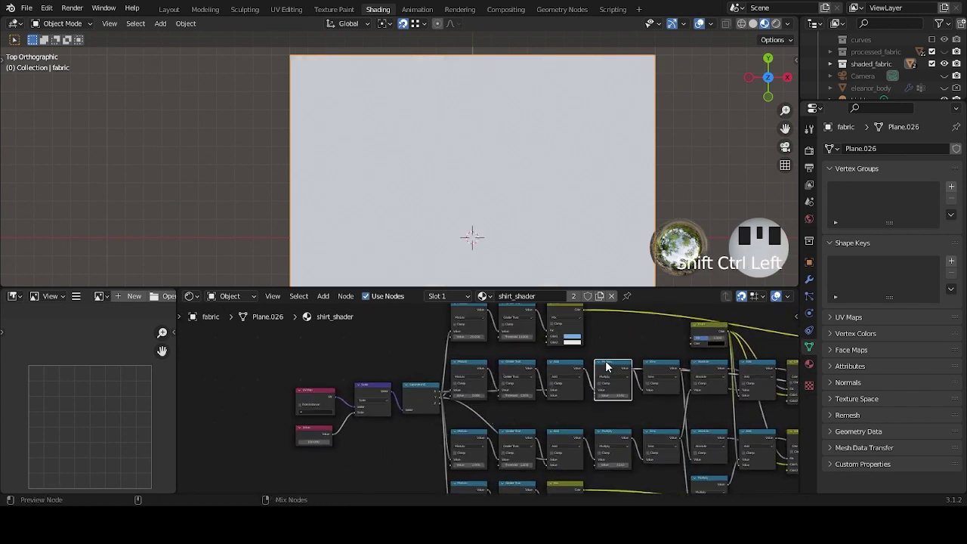
ctrl+shift+click(648, 368)
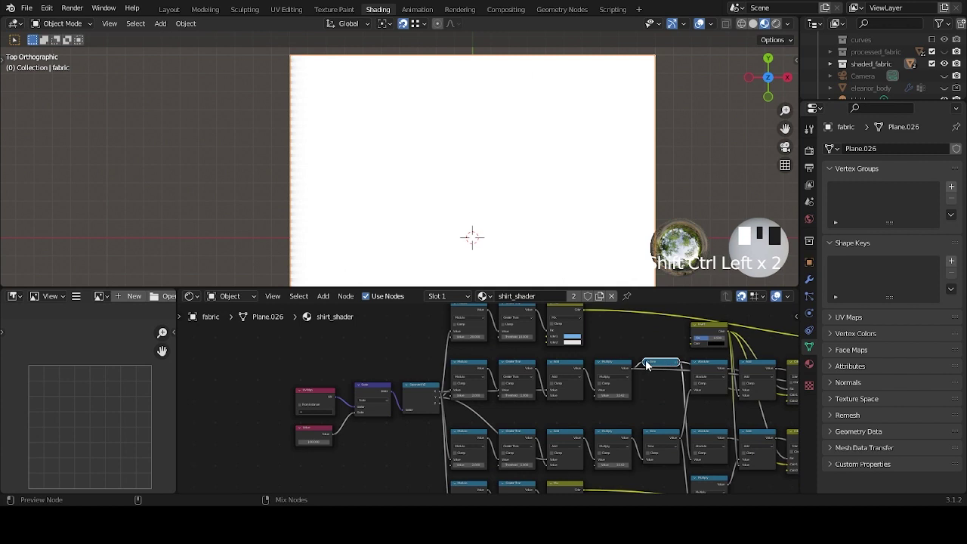
Preview the Multiply, Absolute and Sine nodes of the upper thread row and inspect the Sine pattern on the fabric plane up close.
ctrl+shift+click(649, 368)
ctrl+shift+click(612, 367)
ctrl+shift+click(710, 367)
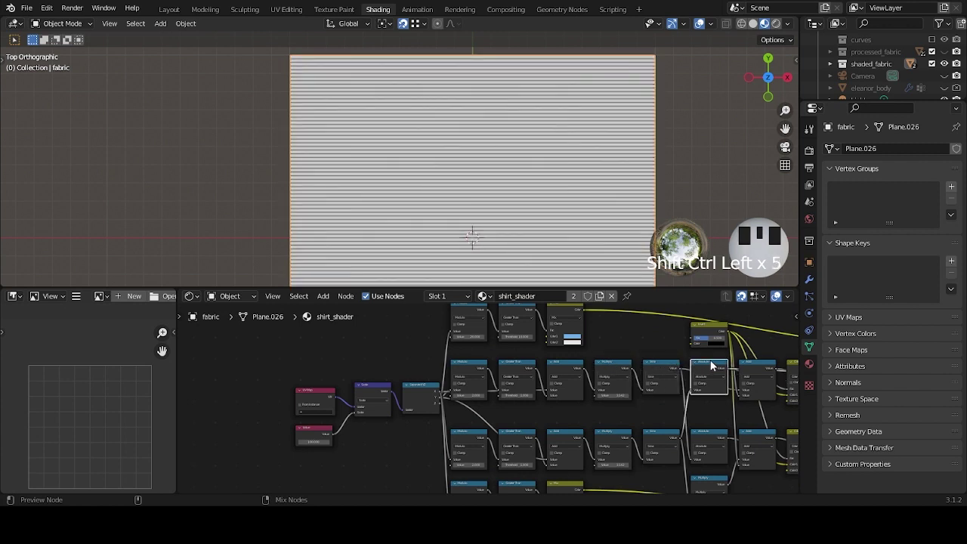
ctrl+shift+click(669, 368)
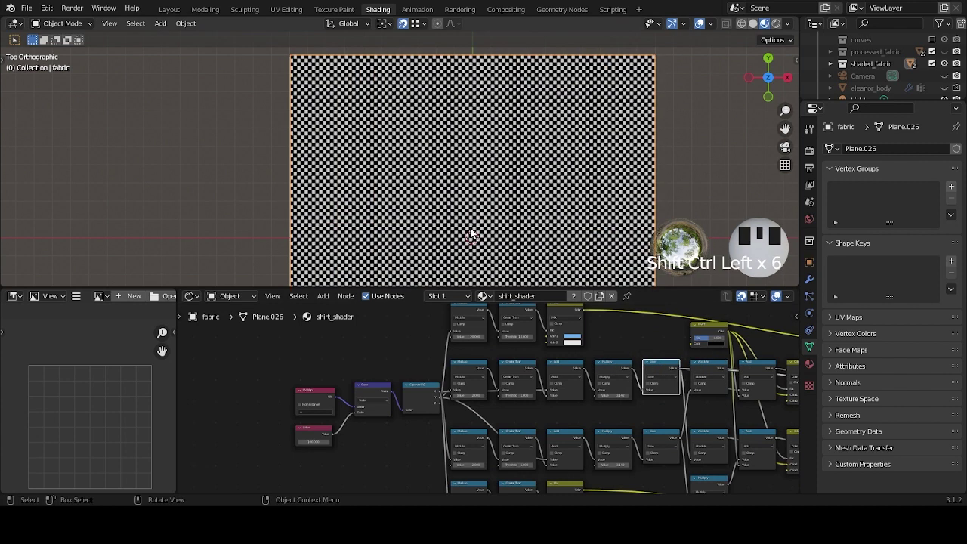
scroll(463, 220, up, 11)
scroll(482, 356, down, 5)
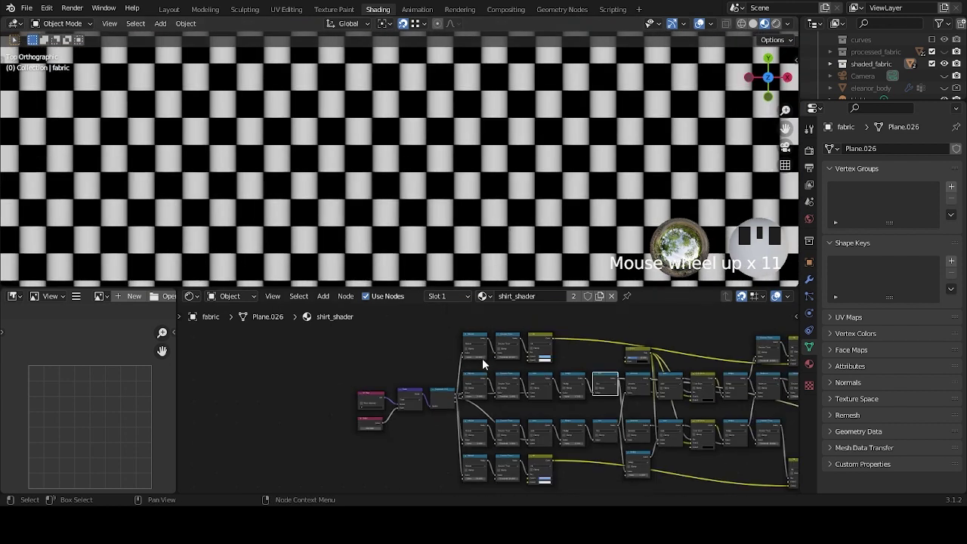
Preview the Sine node of the rebuilt node chain and bring the striped fabric plane and the chain's nodes into view.
ctrl+shift+click(487, 390)
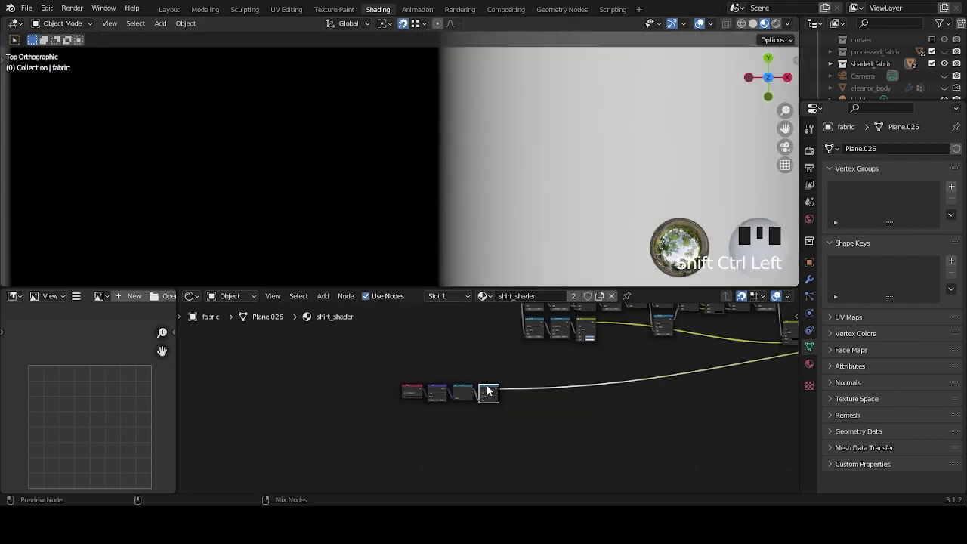
scroll(487, 391, up, 2)
scroll(488, 235, down, 11)
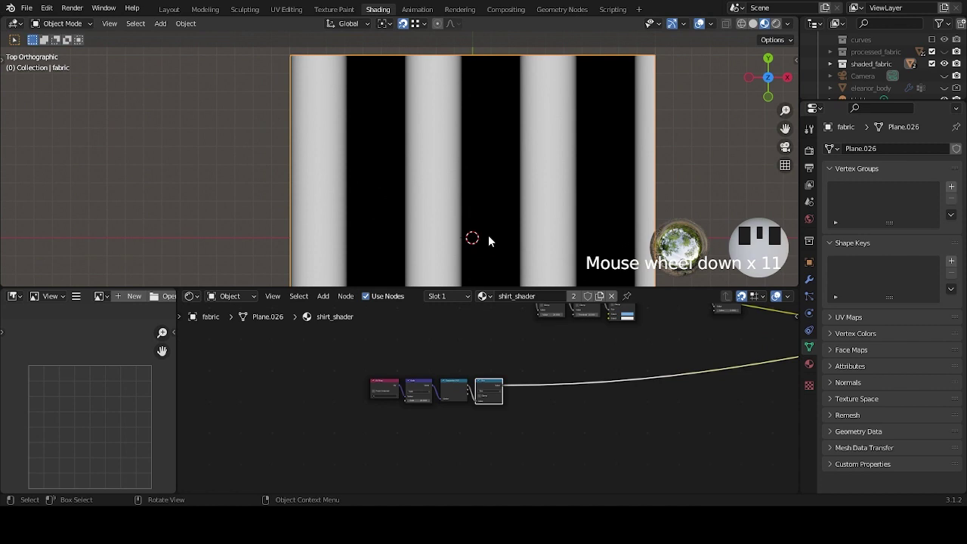
scroll(537, 414, up, 4)
middle_drag(377, 443, 471, 422)
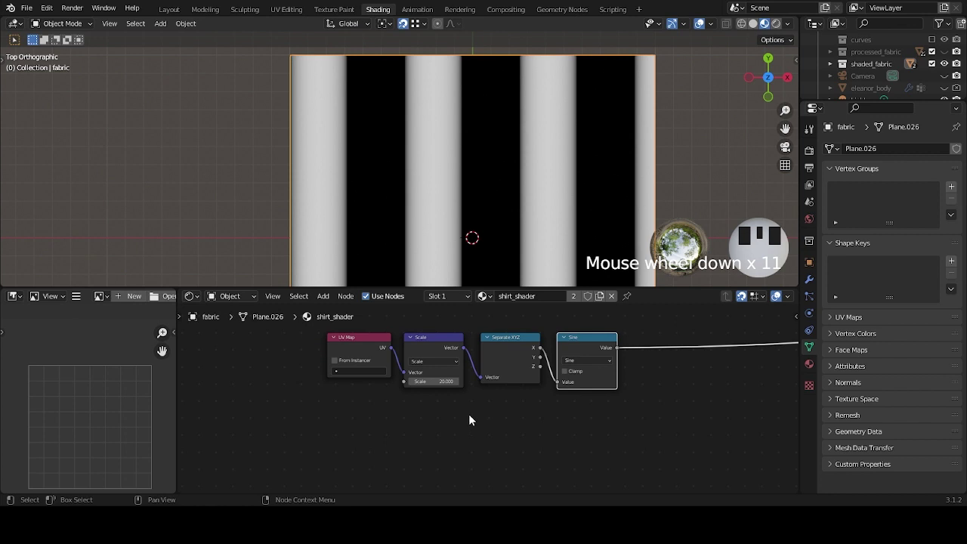
scroll(466, 414, up, 1)
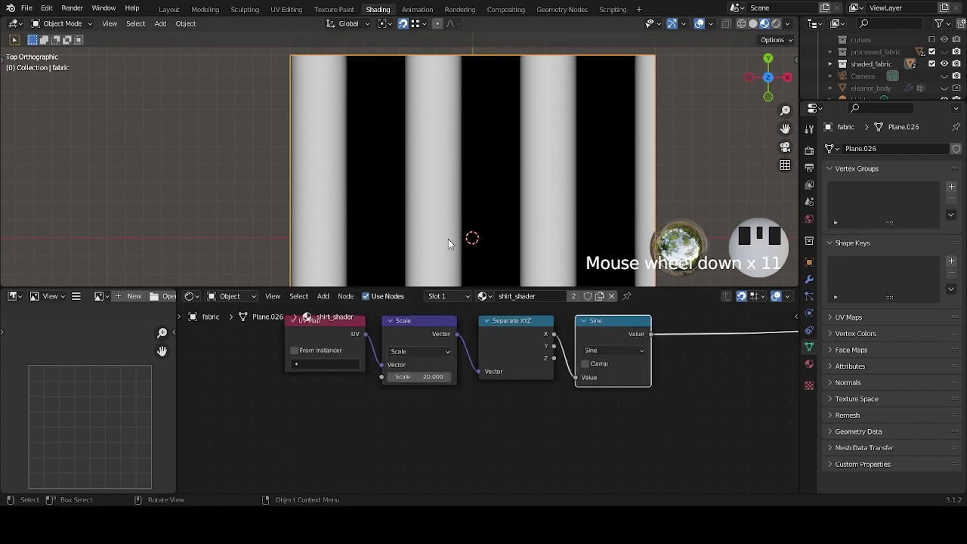
scroll(439, 197, down, 2)
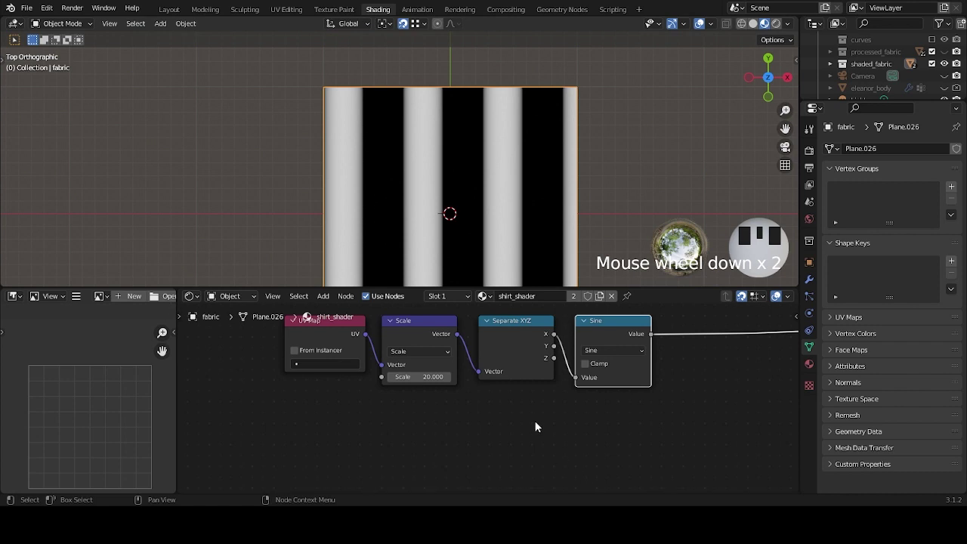
click(623, 327)
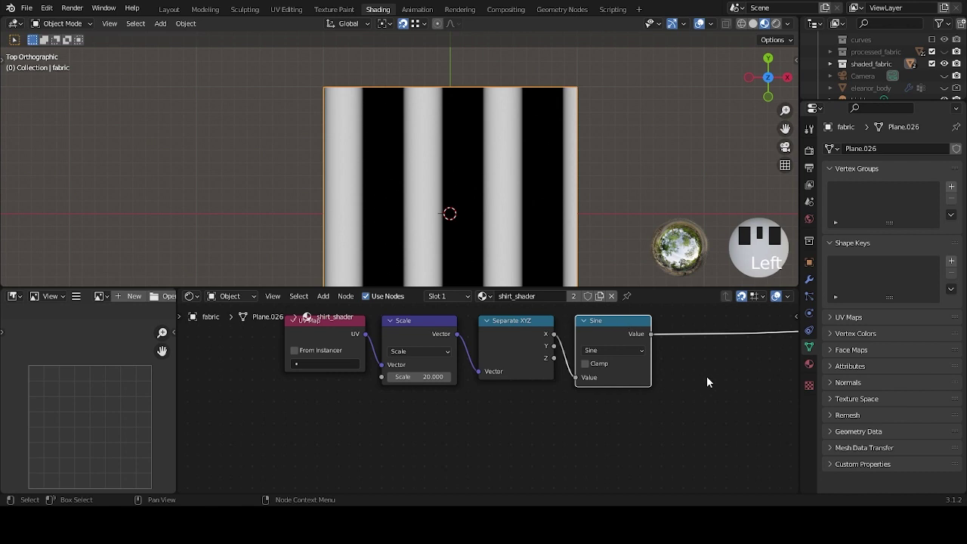
middle_drag(710, 380, 648, 378)
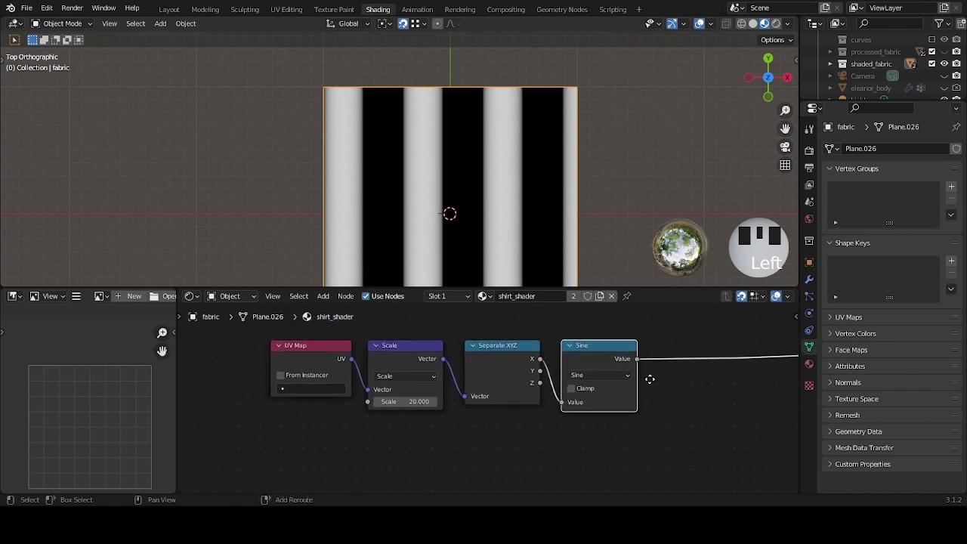
key(shift+d)
click(659, 358)
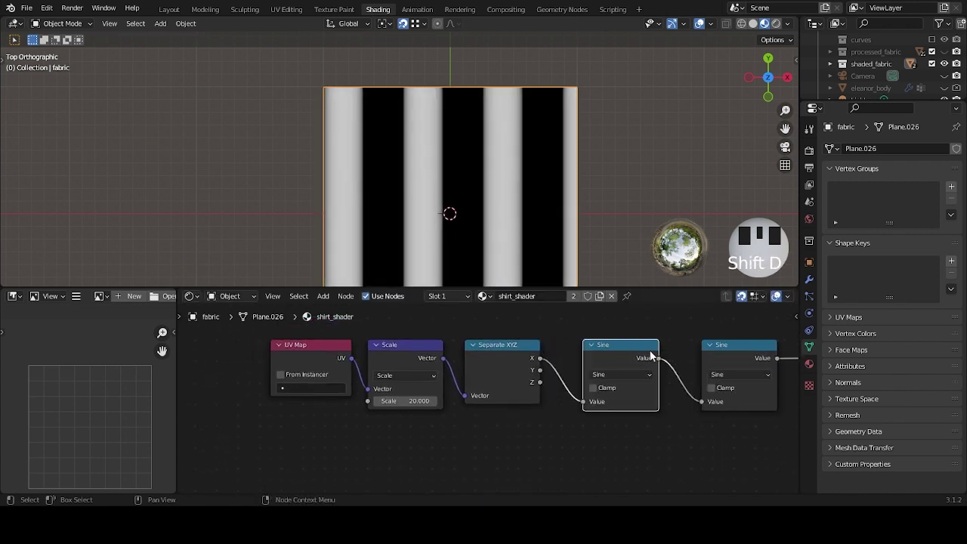
shift+scroll(619, 430, right, 4)
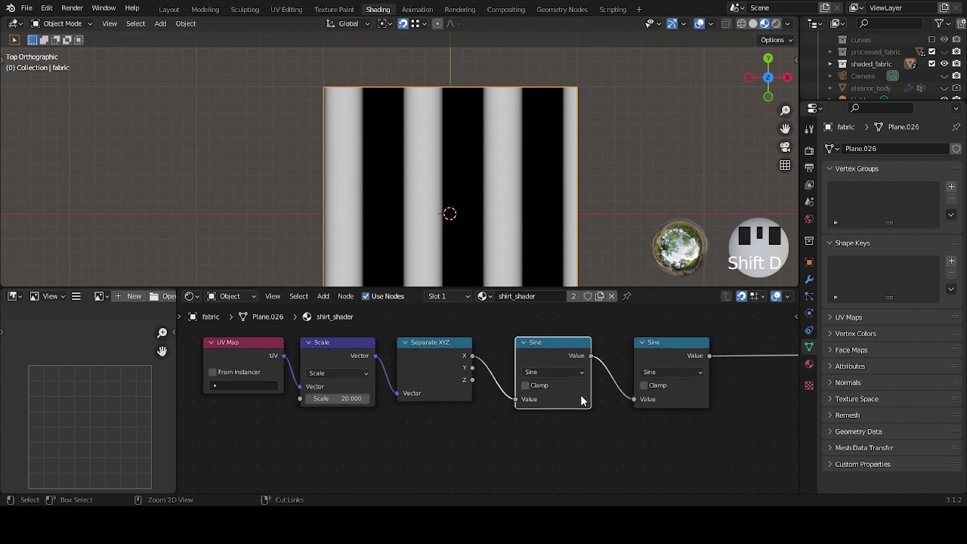
key(ctrl+z)
key(Left)
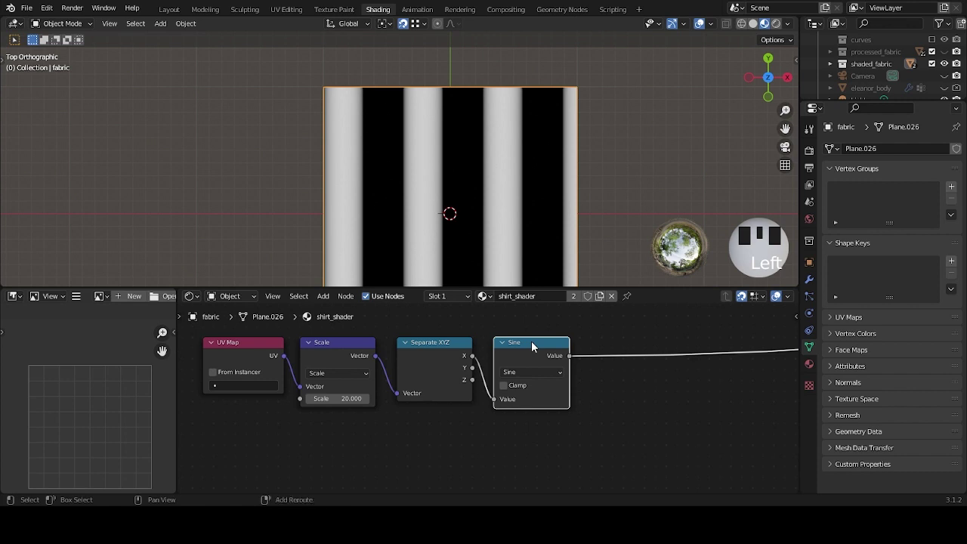
key(shift+d)
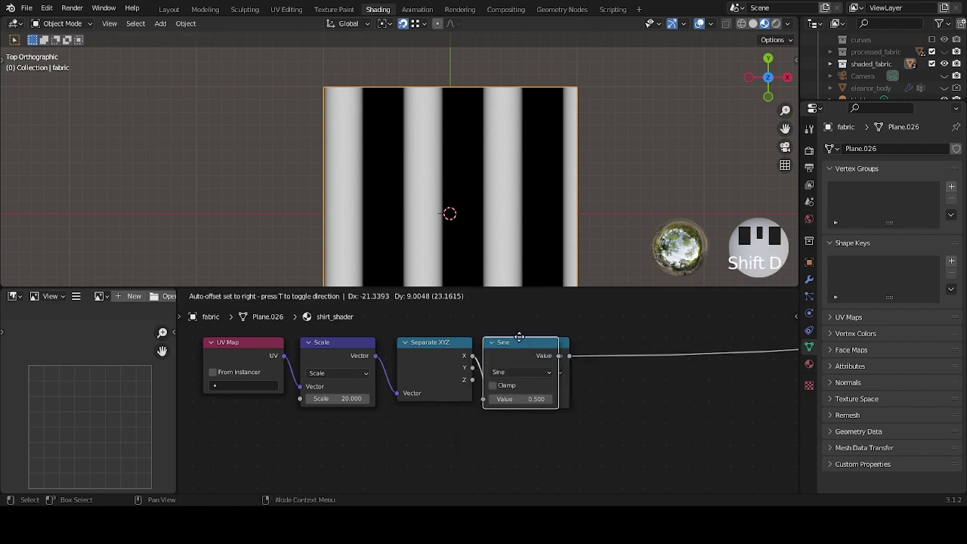
click(669, 344)
key(ctrl+z)
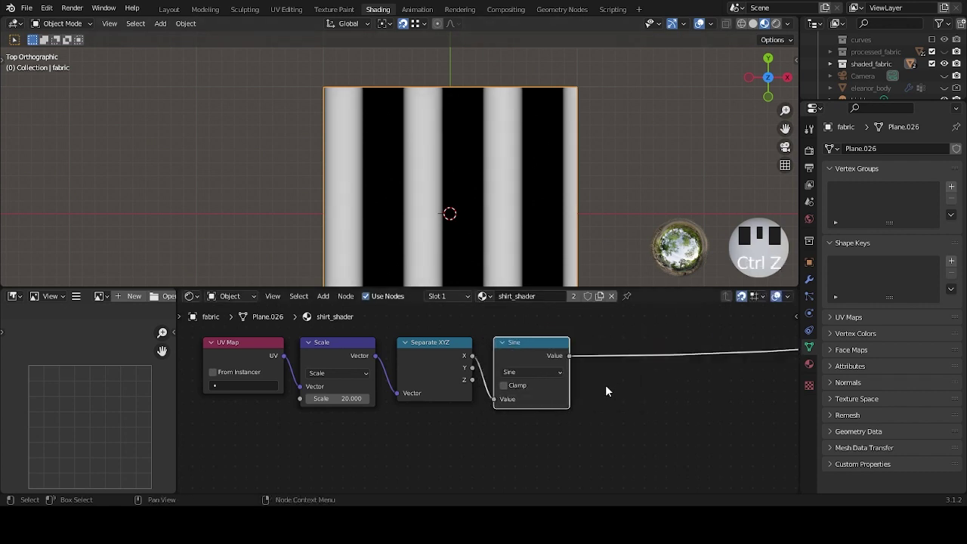
Duplicate the Sine node and wire the copy between the Separate XYZ node's X output and the original Sine node's input.
scroll(599, 389, down, 2)
key(shift+d)
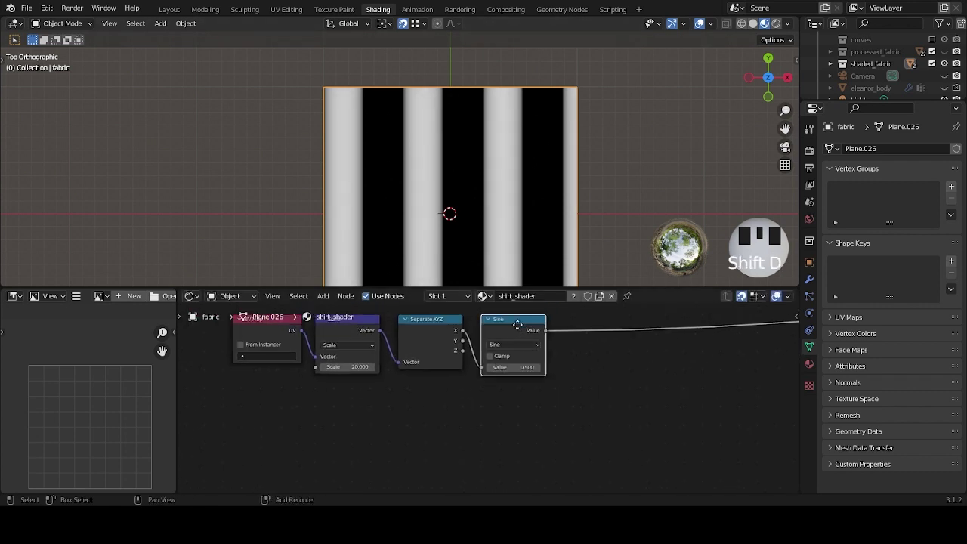
click(494, 423)
drag(462, 330, 457, 449)
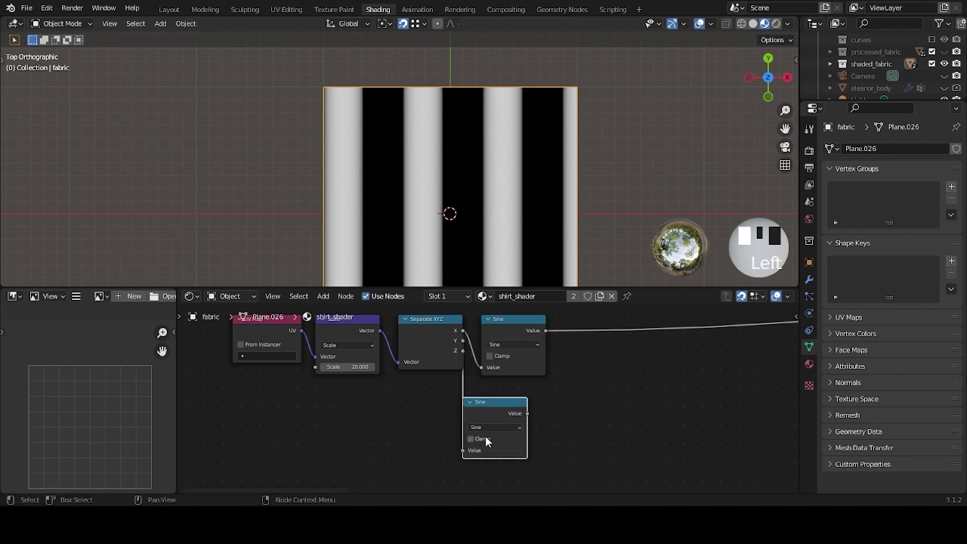
drag(527, 412, 481, 367)
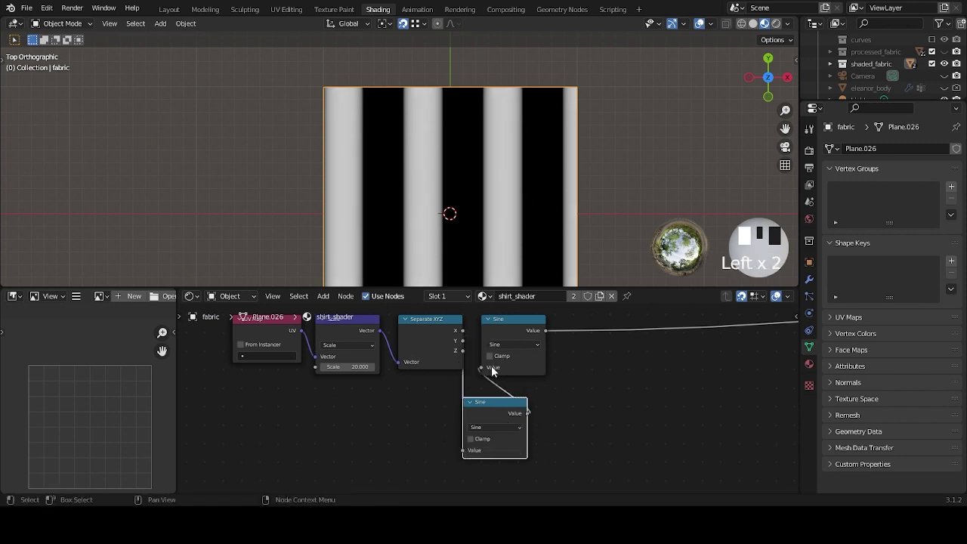
click(508, 323)
drag(507, 323, 573, 318)
drag(492, 408, 580, 352)
click(580, 330)
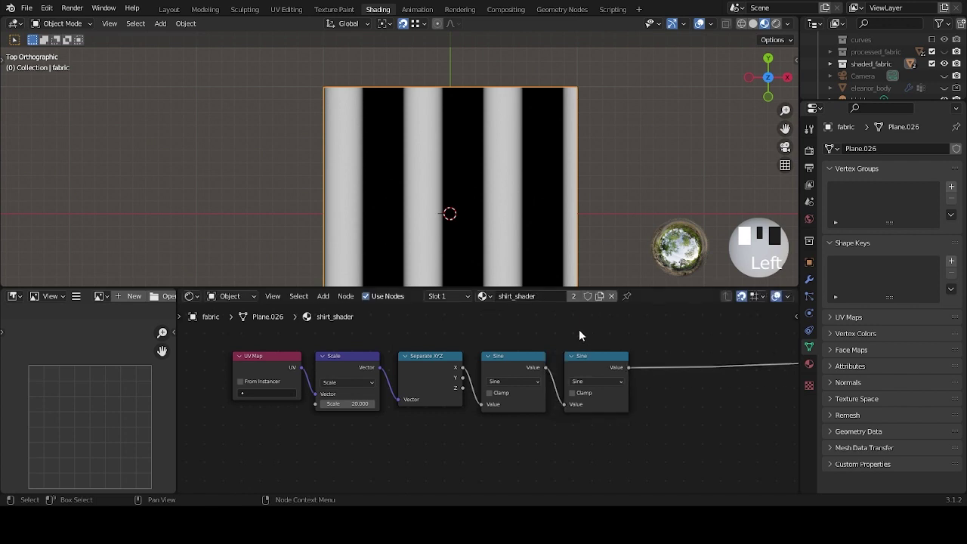
Change the operation of the duplicated math node between Separate XYZ and Sine to Multiply.
click(527, 359)
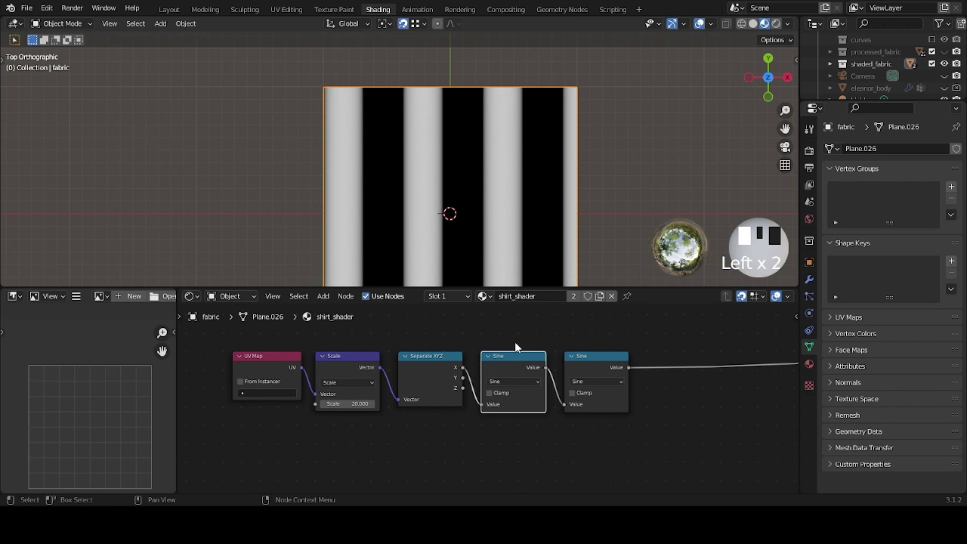
scroll(521, 352, up, 1)
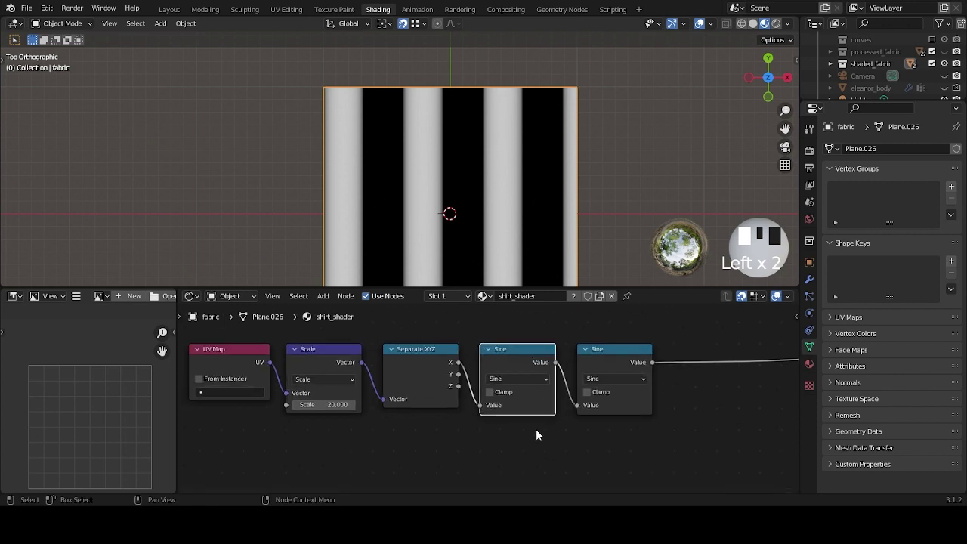
scroll(521, 431, up, 1)
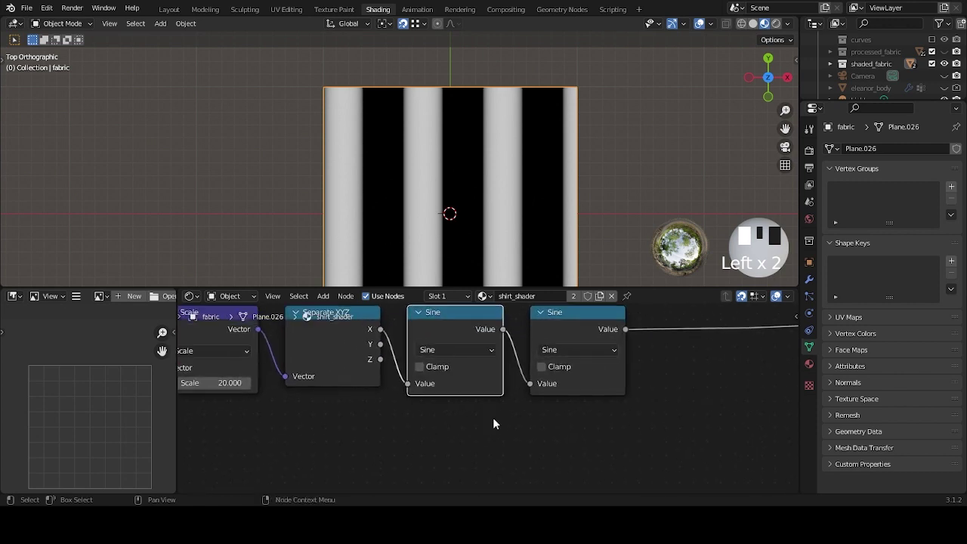
click(483, 352)
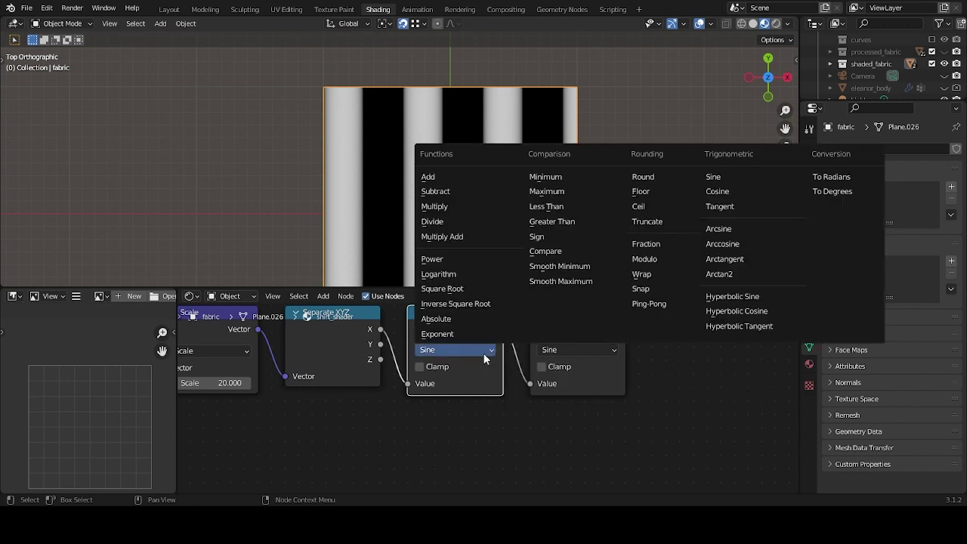
click(460, 206)
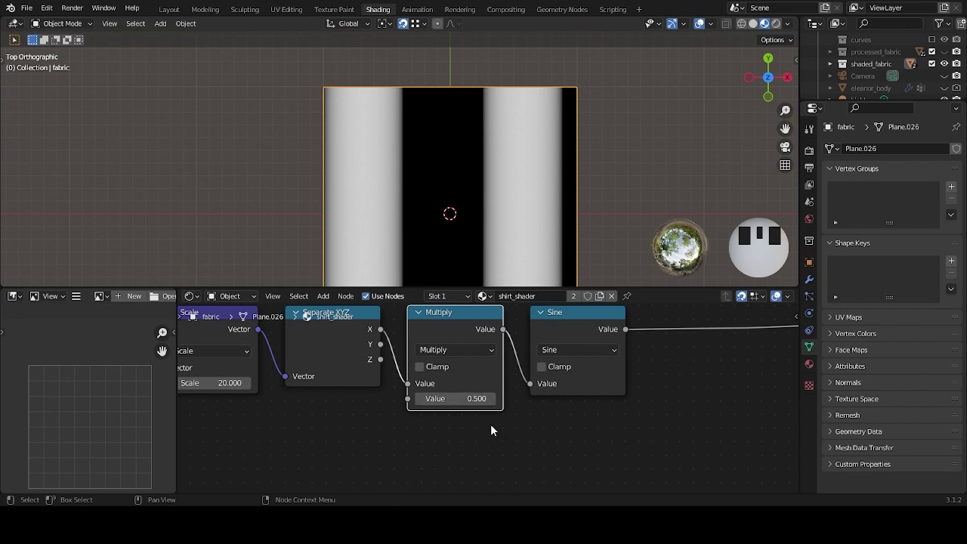
Set the Multiply node's value to pi.
click(455, 398)
text(p)
key(BackSpace)
text(pi)
key(Return)
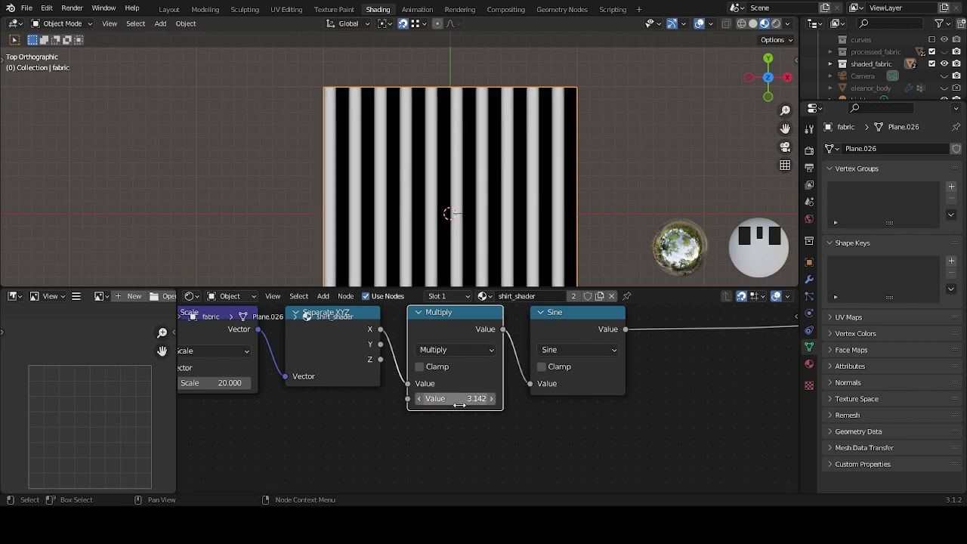
click(453, 399)
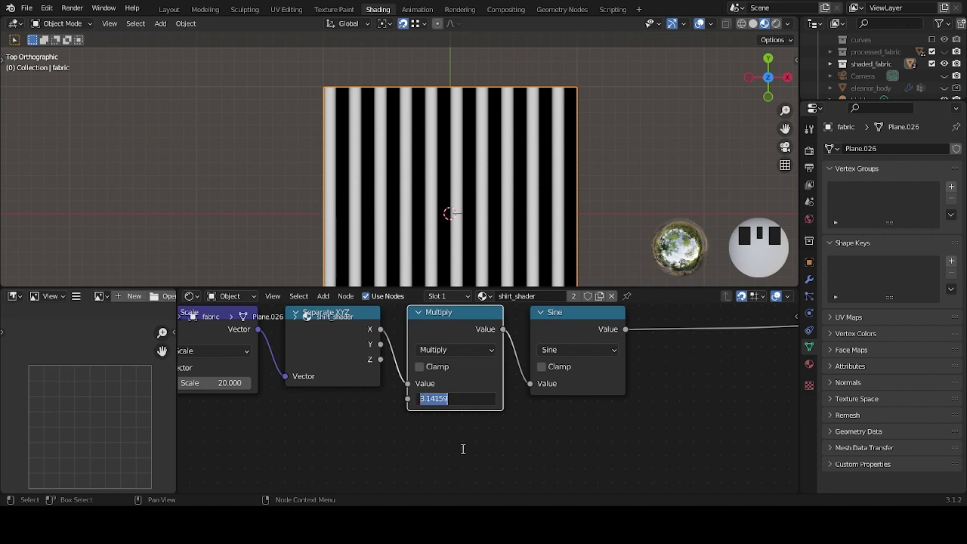
click(462, 429)
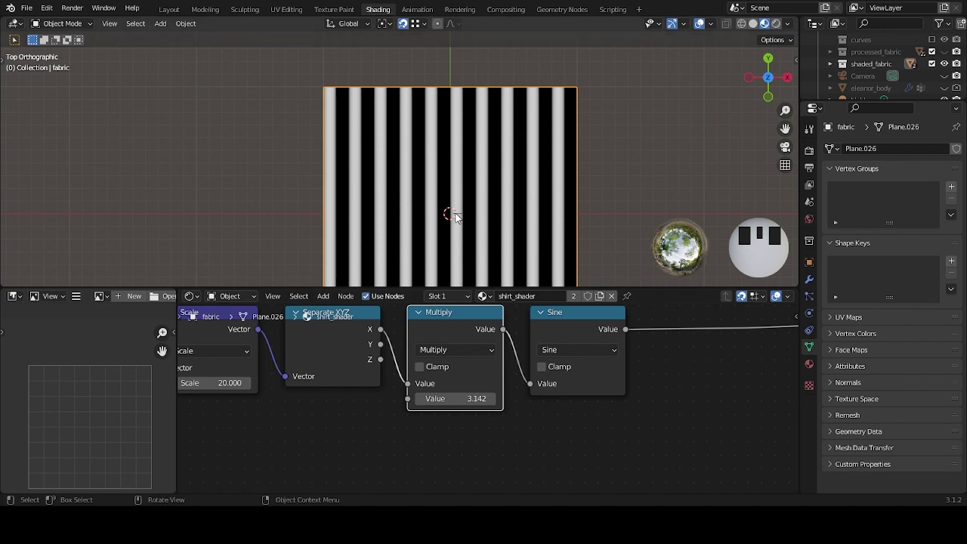
Try scale values of 10 and 2 on the Scale node to compare the stripes across the fabric plane.
scroll(454, 216, up, 2)
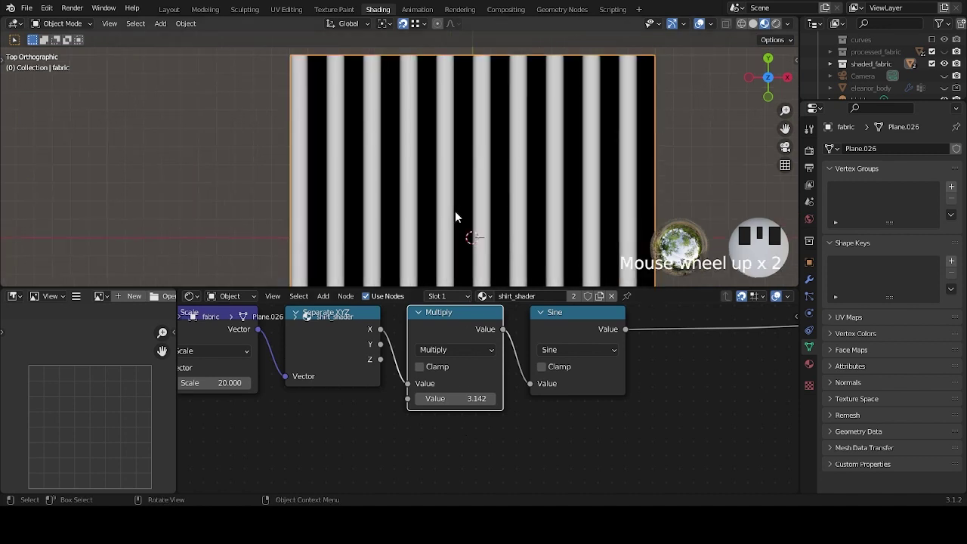
shift+middle_drag(455, 216, 459, 192)
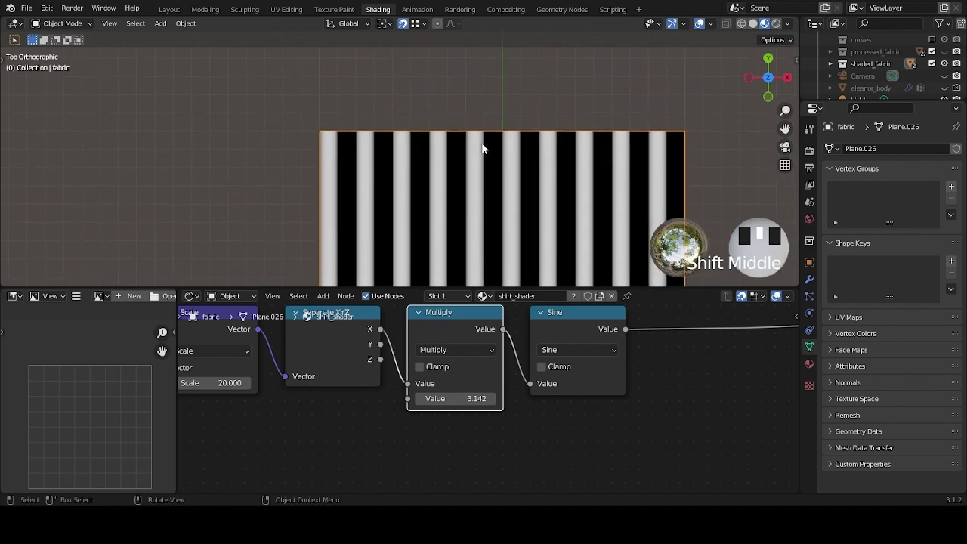
shift+middle_drag(492, 146, 385, 164)
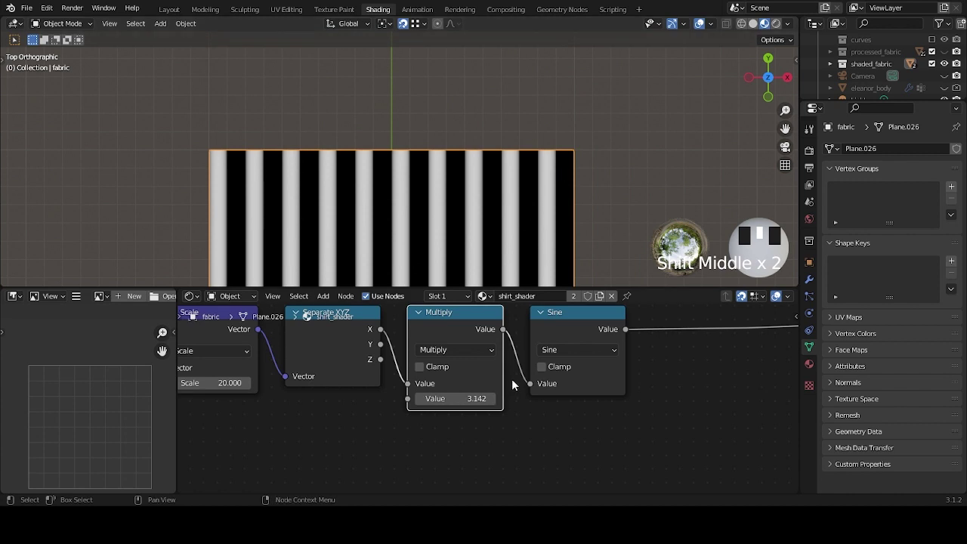
scroll(540, 184, down, 4)
key(Home)
click(447, 359)
text(10)
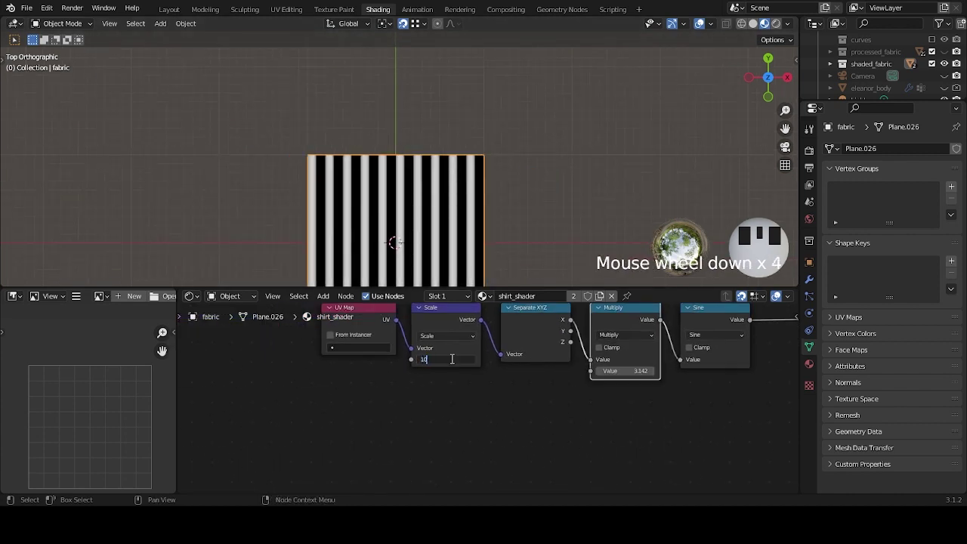
click(452, 360)
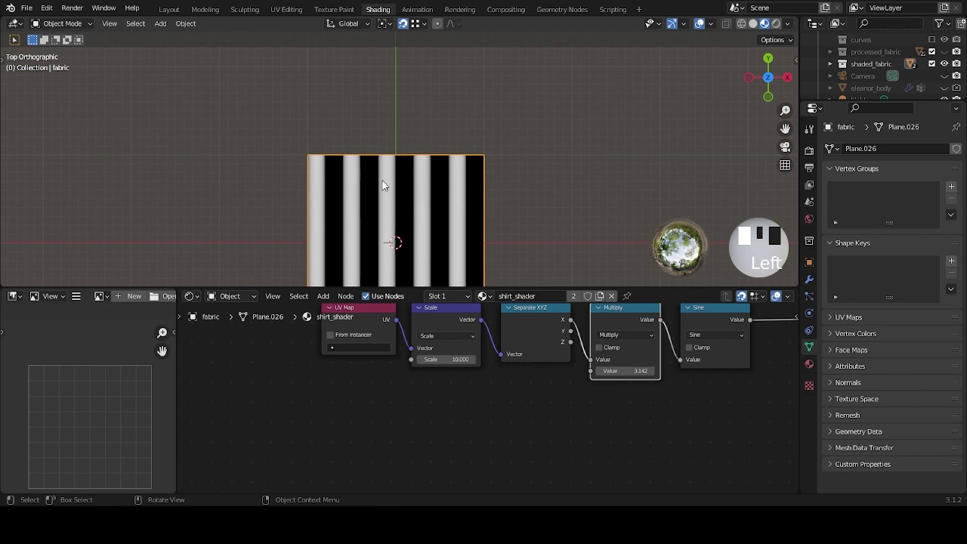
click(449, 360)
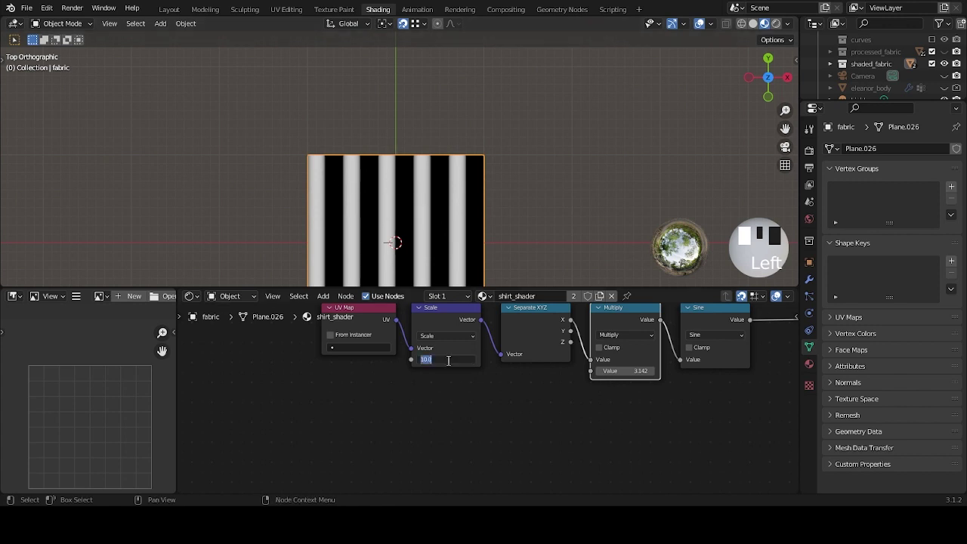
text(2)
click(430, 282)
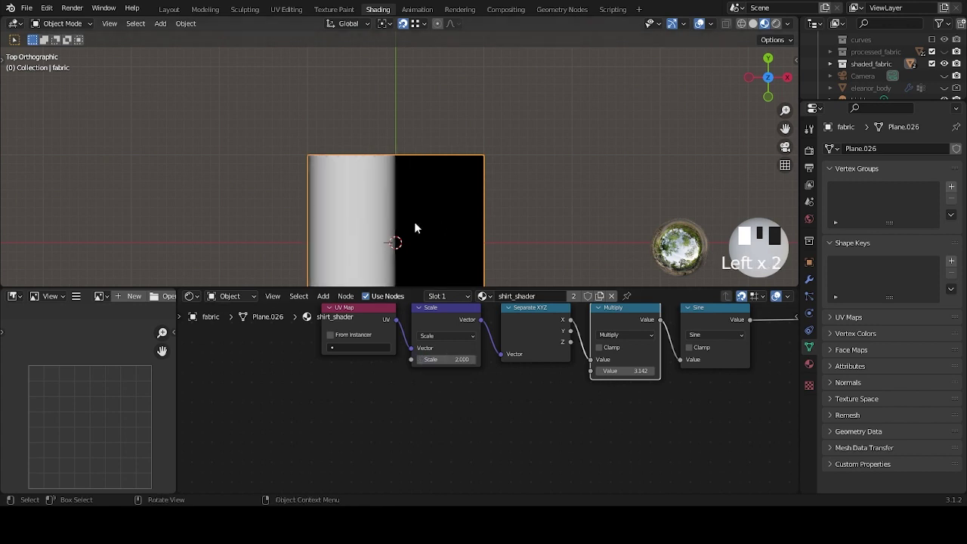
Set the Scale node's scale value to 20.
click(445, 360)
text(20)
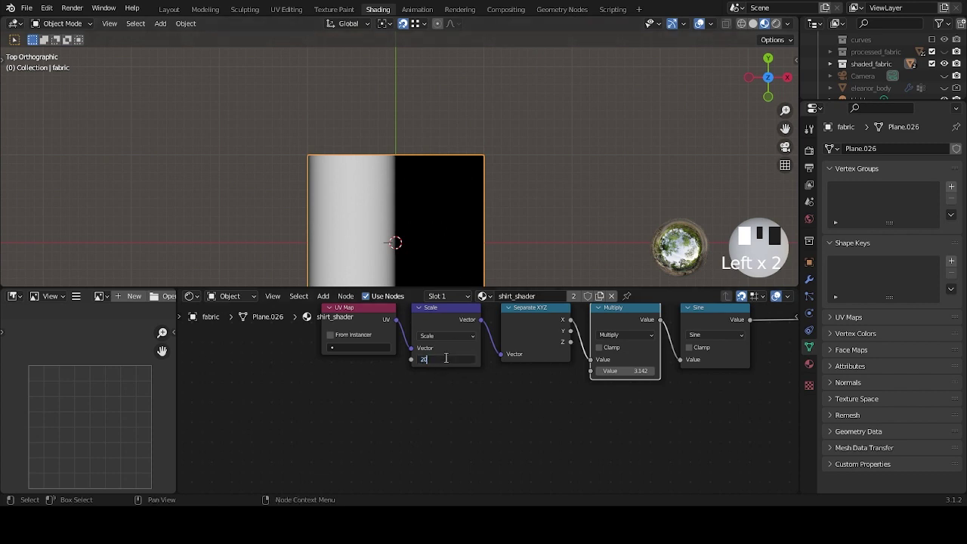
key(Return)
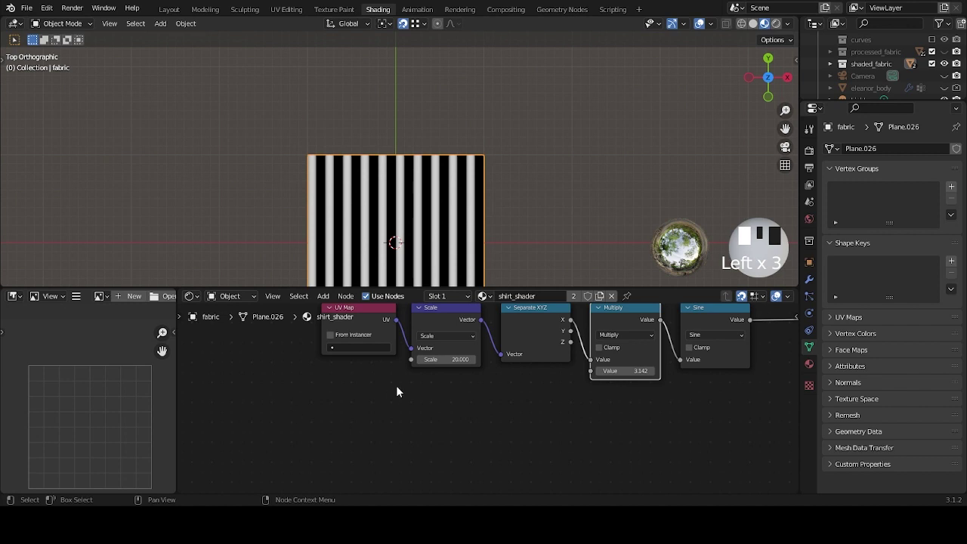
Preview the Sine node in the finished fabric shader's node rows and examine its pattern up close on the plane.
scroll(527, 423, down, 4)
middle_drag(539, 420, 391, 460)
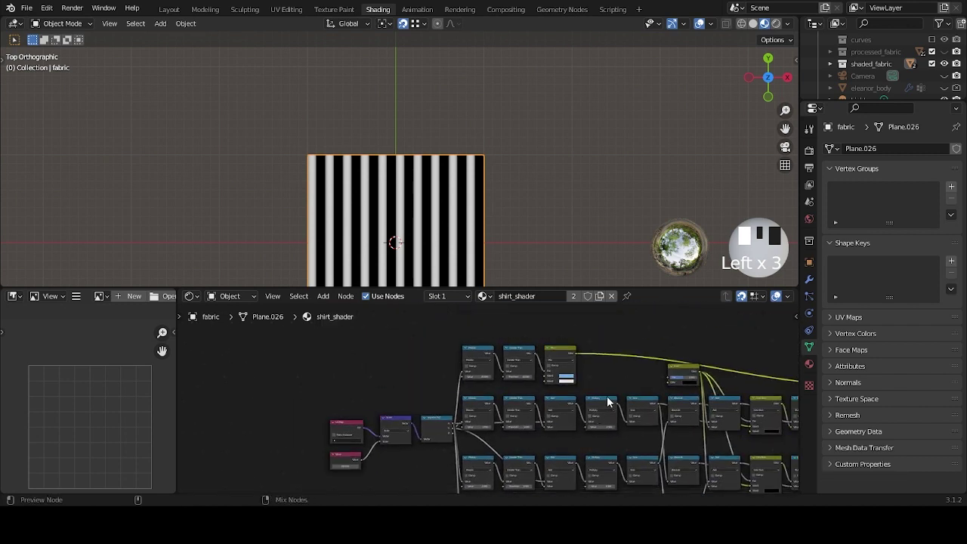
ctrl+shift+click(635, 400)
scroll(431, 244, up, 9)
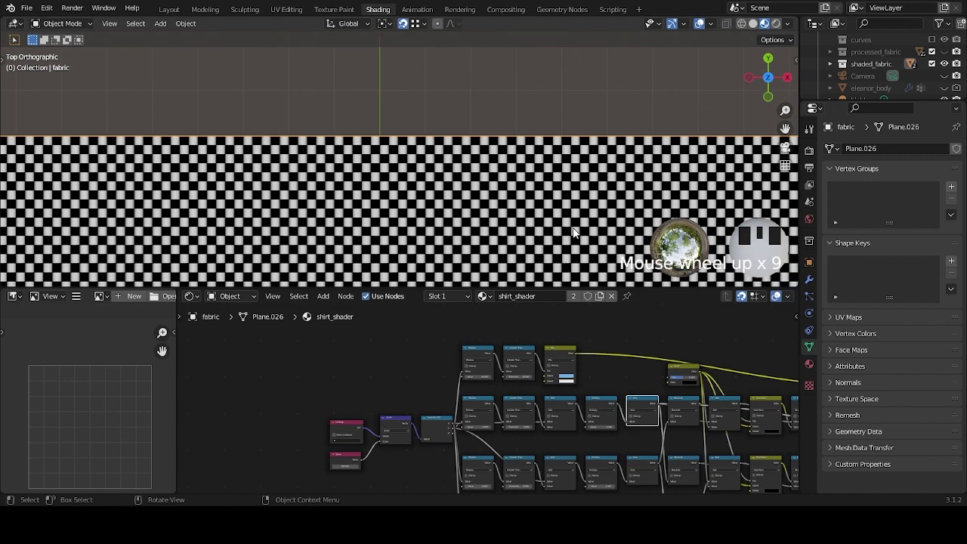
Preview the rebuilt Sine node's output on the fabric plane again.
scroll(502, 420, down, 4)
middle_drag(518, 453, 537, 354)
scroll(537, 354, up, 3)
ctrl+shift+click(481, 348)
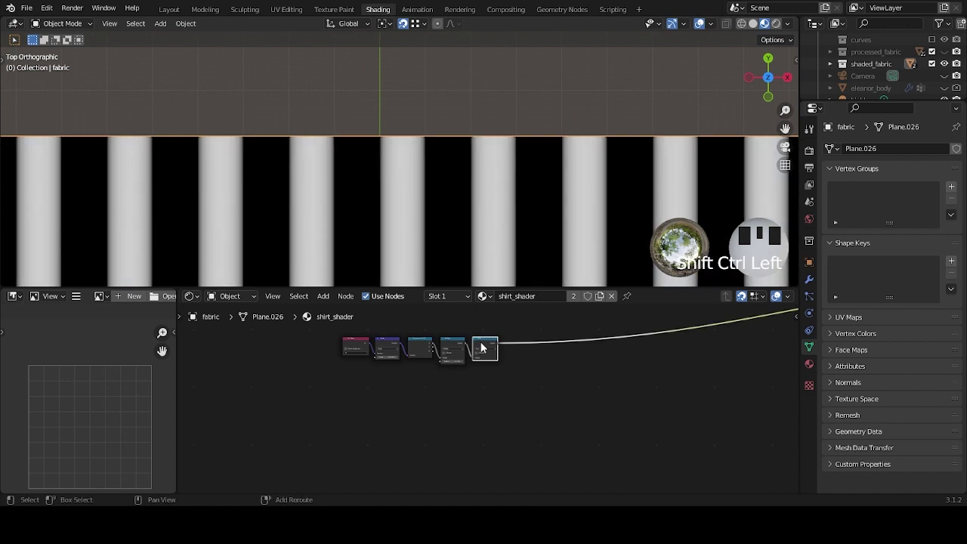
scroll(496, 399, up, 4)
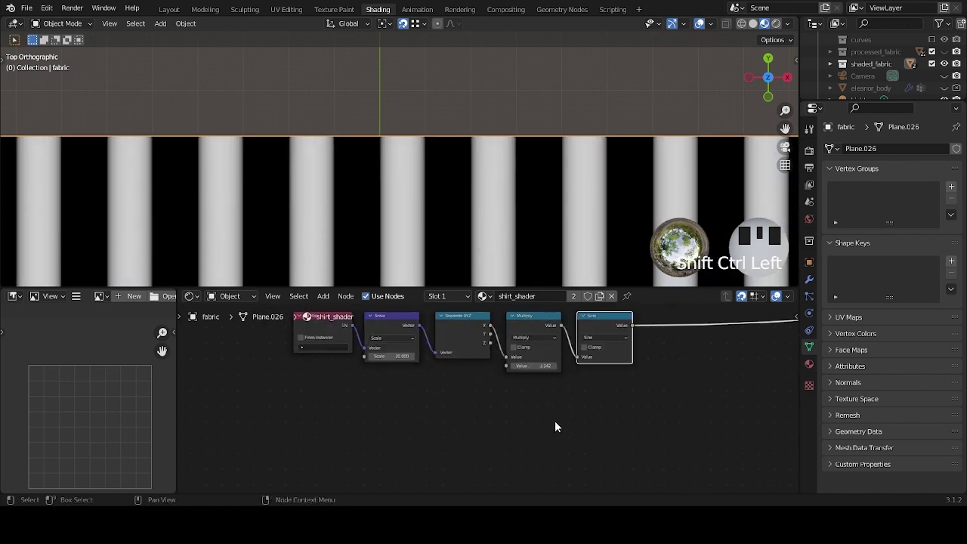
shift+scroll(557, 400, up, 2)
shift+scroll(547, 370, down, 1)
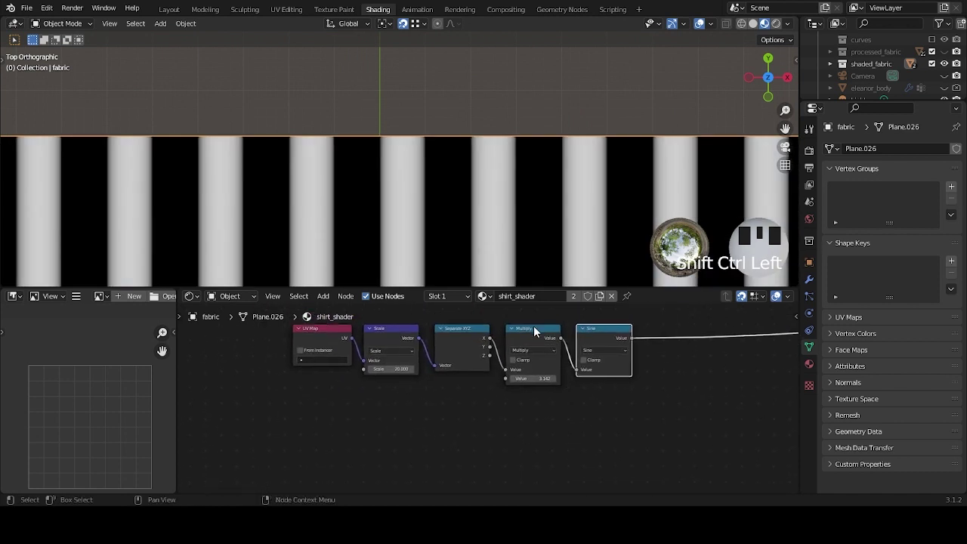
Duplicate the Multiply node below the rebuilt node chain and change the copy's operation to Modulo.
click(533, 330)
key(shift+d)
click(453, 427)
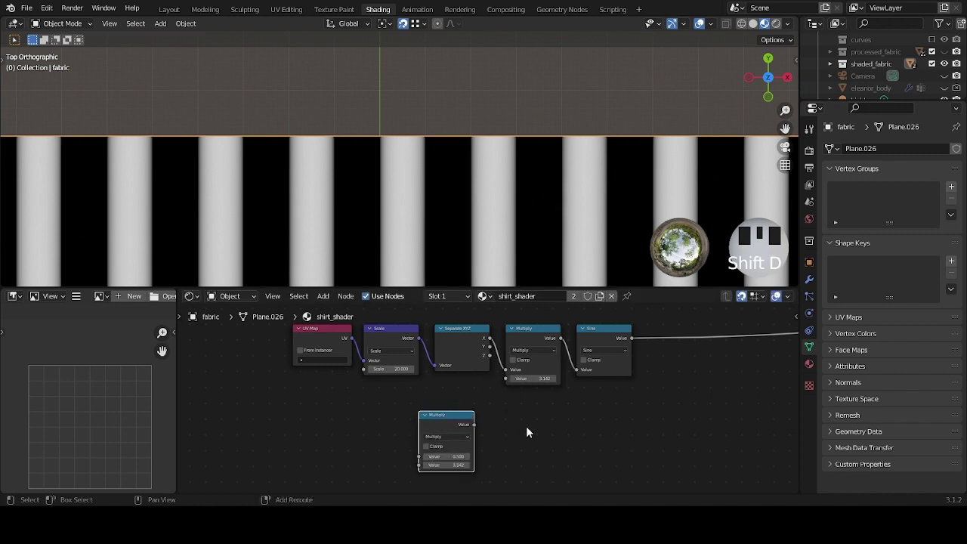
scroll(526, 432, down, 2)
scroll(567, 421, up, 3)
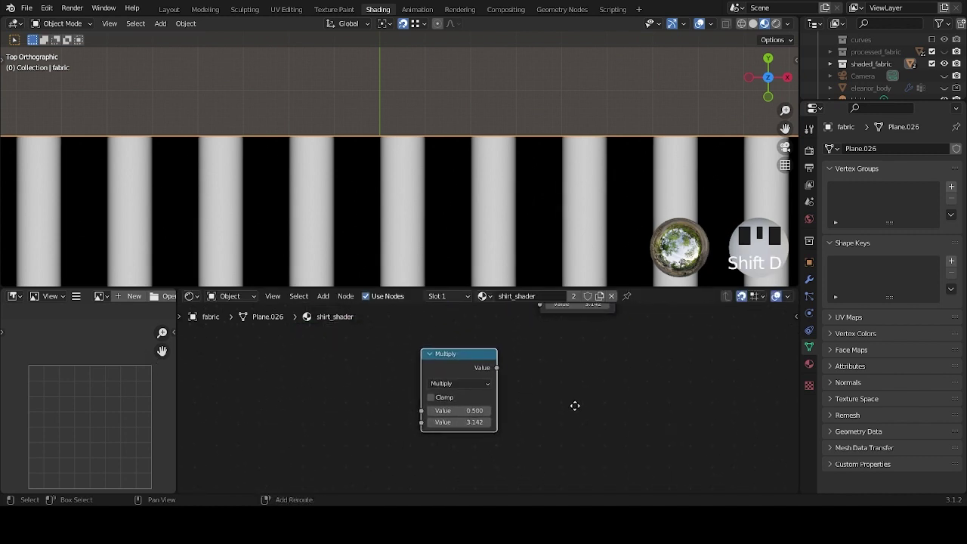
click(466, 377)
click(448, 378)
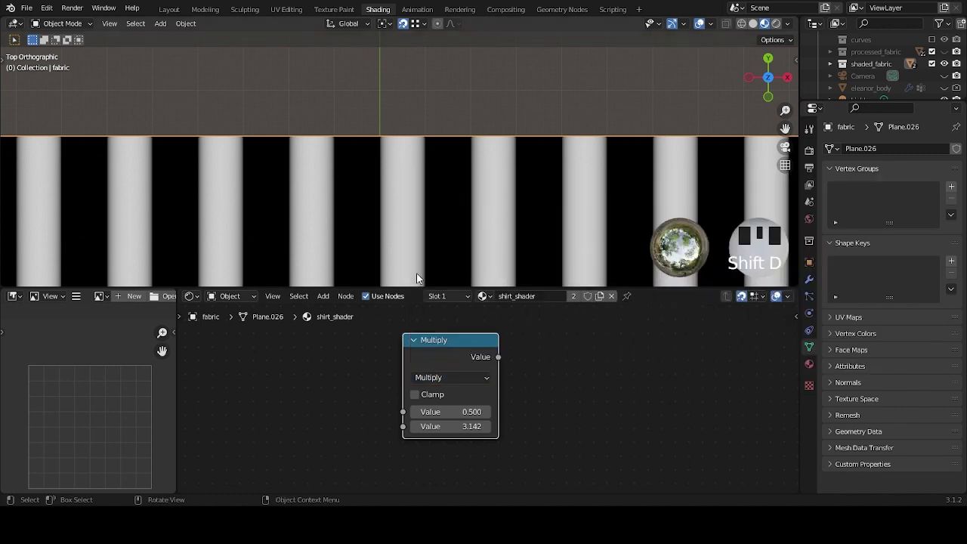
click(448, 378)
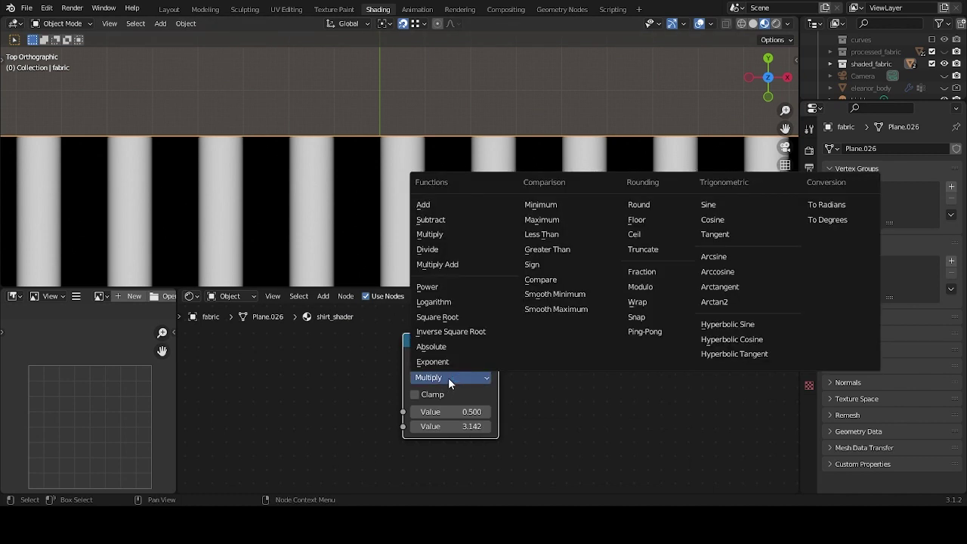
click(640, 286)
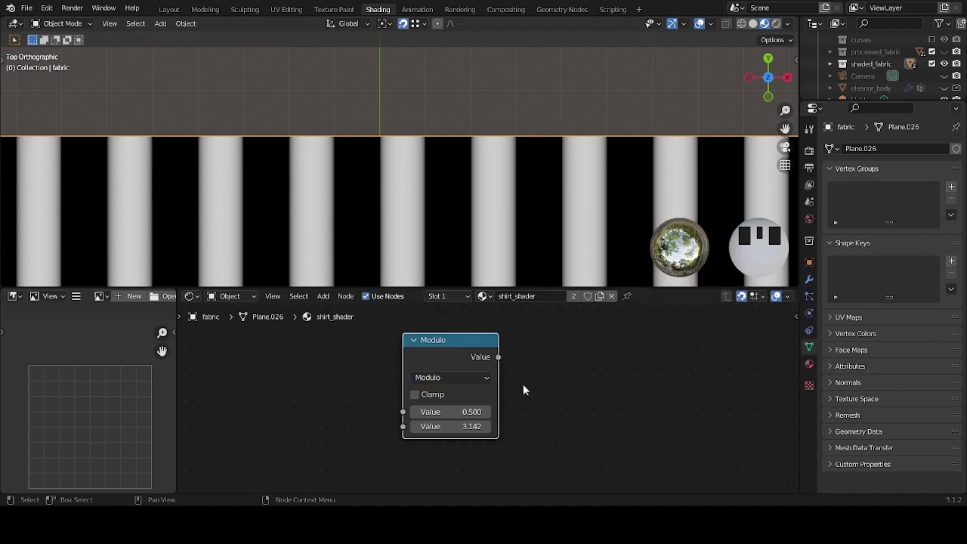
Set the Modulo node's second value to 2.
scroll(625, 389, down, 1)
scroll(624, 383, down, 1)
scroll(556, 371, down, 1)
mouse_move(556, 370)
shift+middle_down()
mouse_move(569, 363)
mouse_move(542, 380)
shift+middle_up()
scroll(525, 433, up, 2)
shift+middle_drag(524, 434, 545, 406)
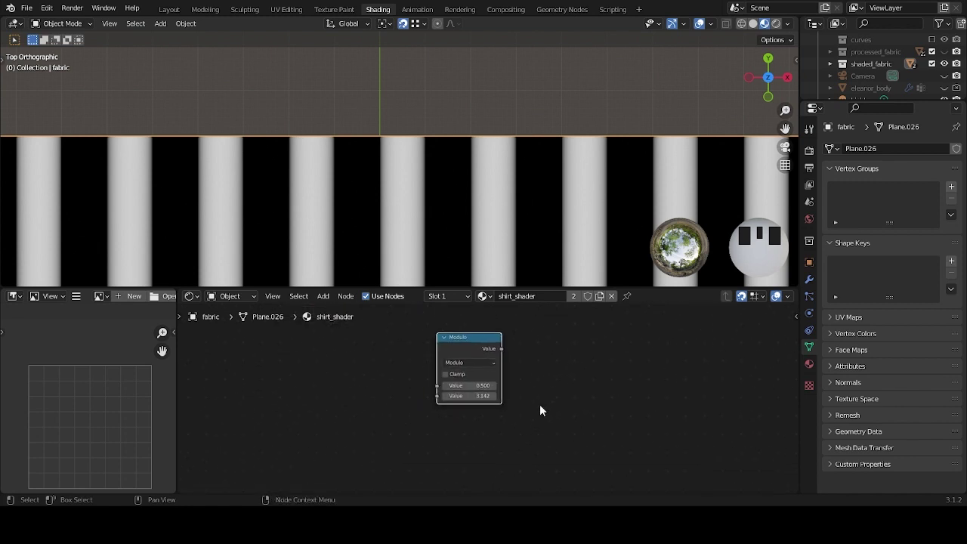
scroll(536, 407, up, 3)
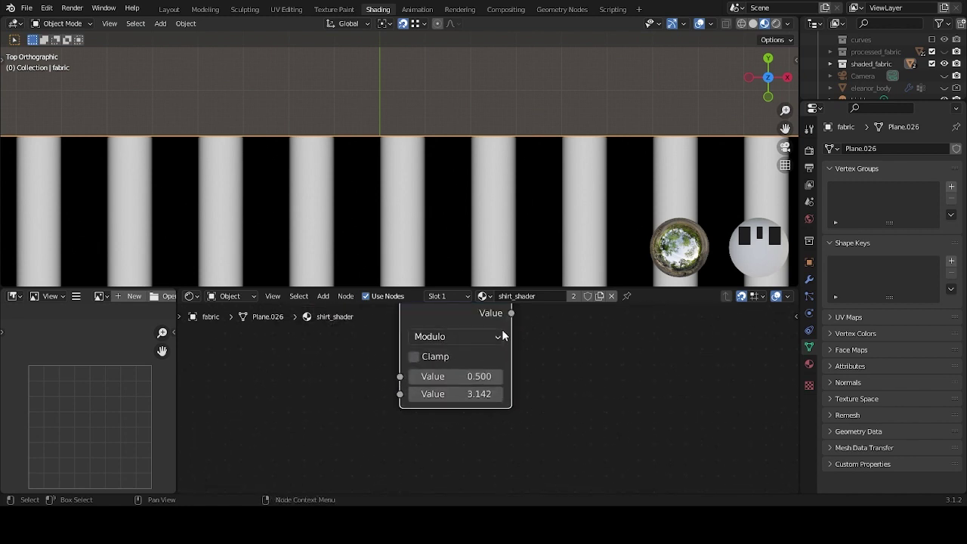
click(464, 394)
text(2)
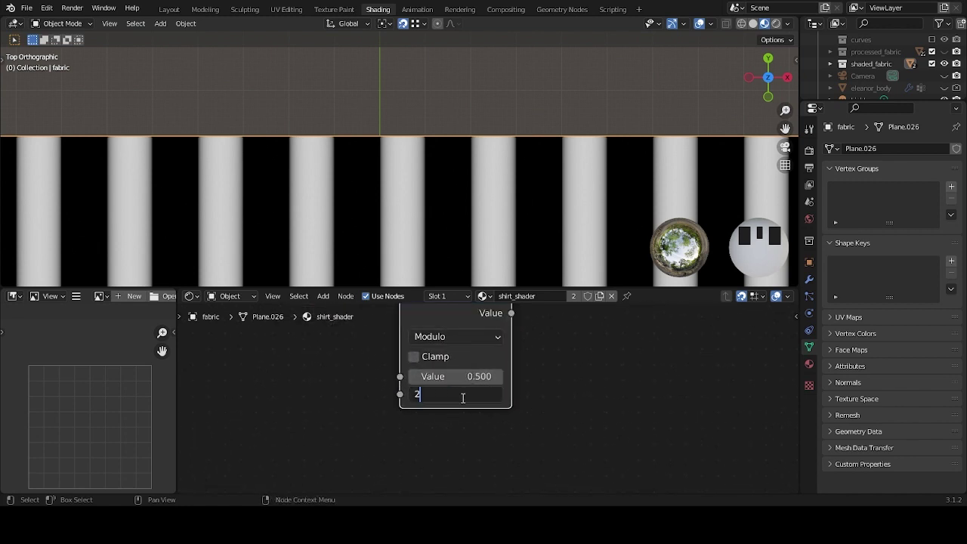
click(461, 395)
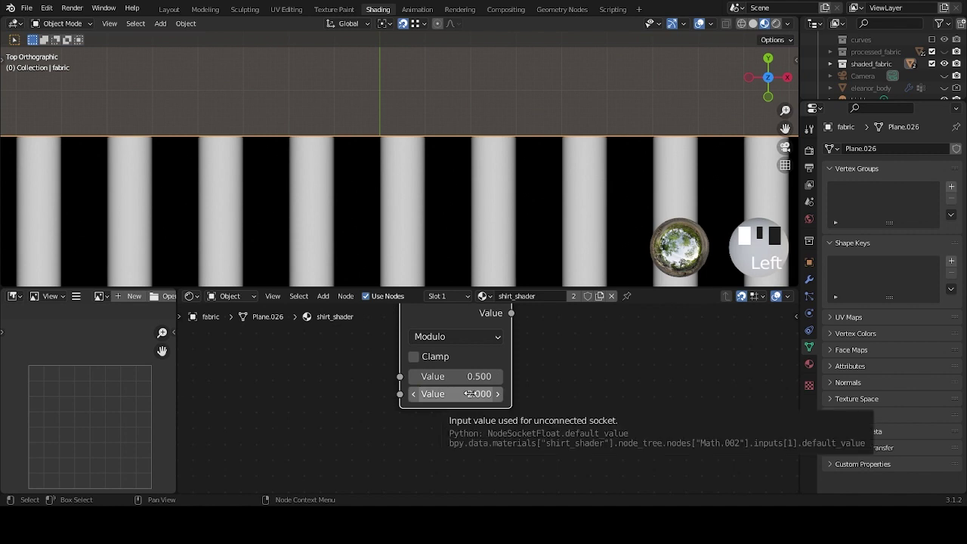
Place the Modulo node beneath the Multiply node and connect Separate XYZ's Y output to its first value.
scroll(462, 396, down, 3)
shift+scroll(541, 391, up, 2)
drag(458, 410, 472, 382)
scroll(483, 385, up, 1)
middle_drag(516, 387, 507, 387)
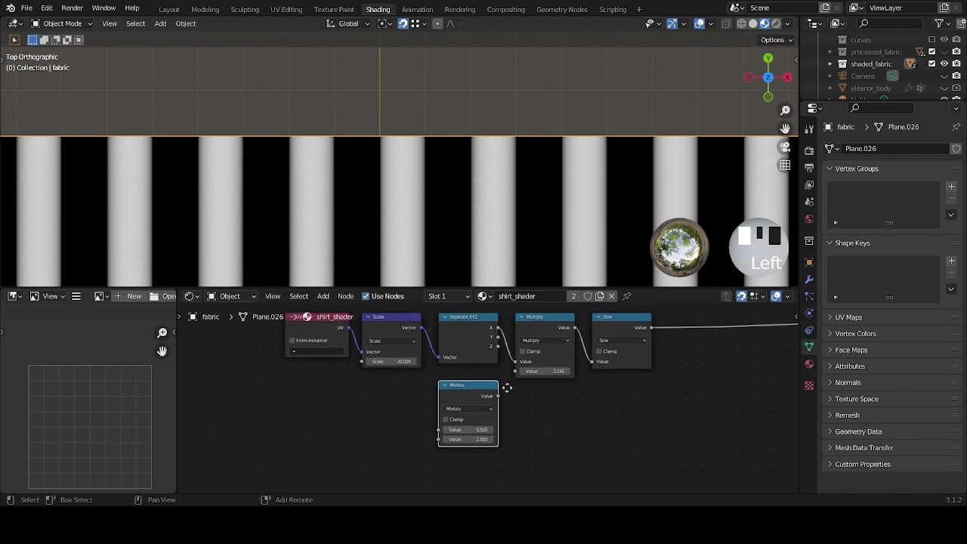
drag(490, 397, 567, 405)
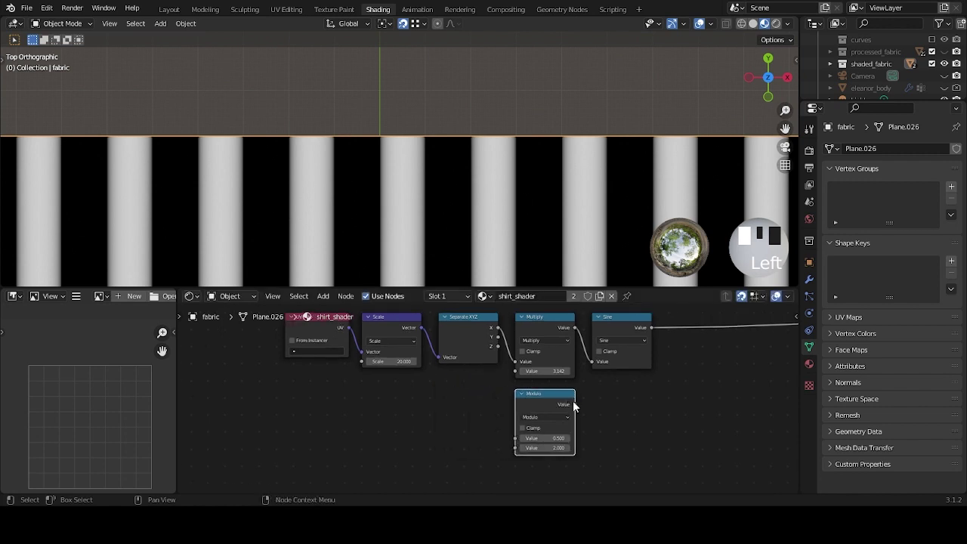
click(497, 342)
drag(497, 342, 515, 438)
middle_drag(453, 447, 370, 412)
scroll(420, 408, up, 1)
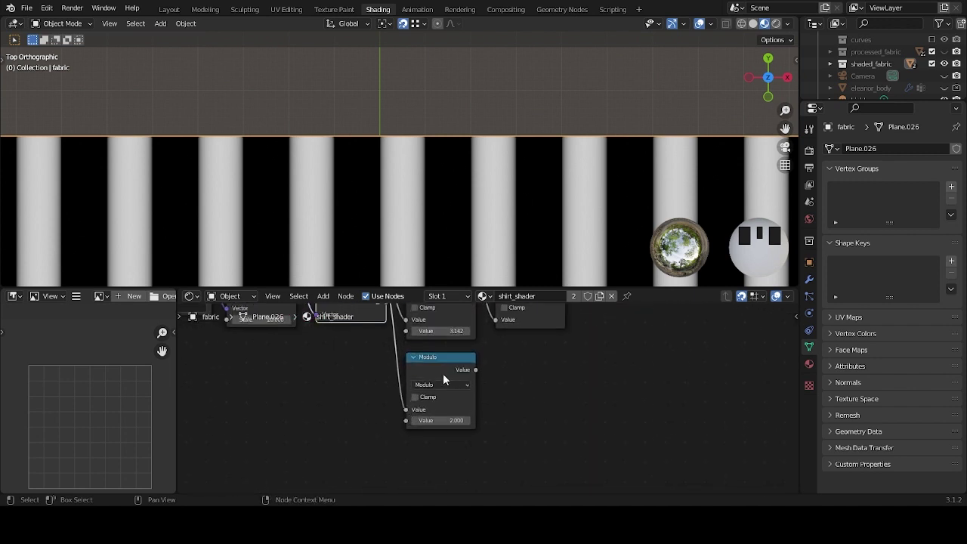
Duplicate the Modulo node beside the original and change the copy's operation to Greater Than.
click(448, 363)
key(shift)
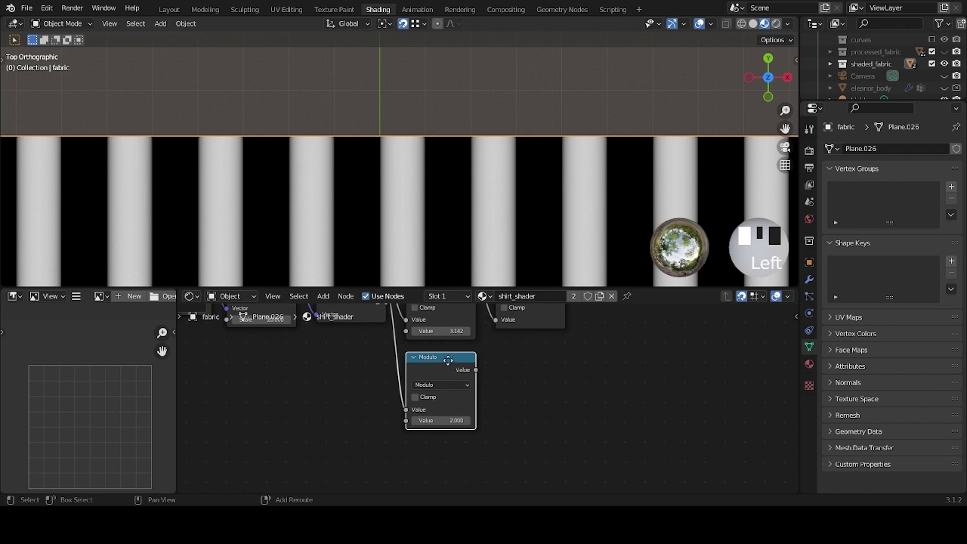
key(shift+d)
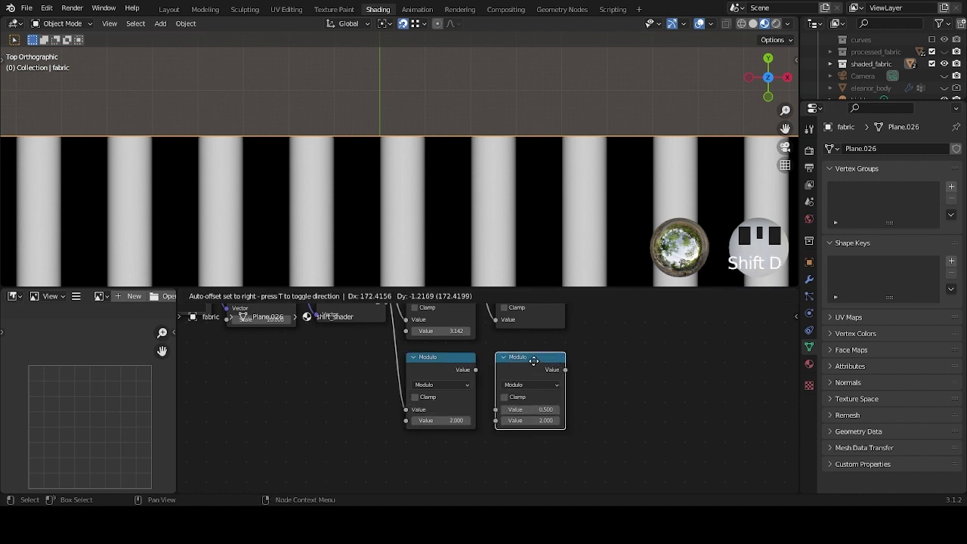
click(533, 360)
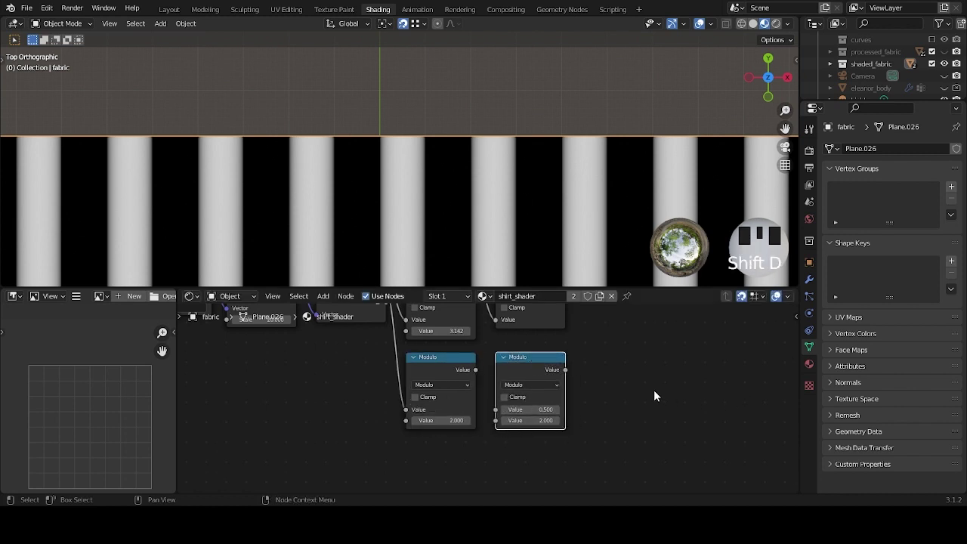
scroll(648, 391, up, 1)
click(553, 383)
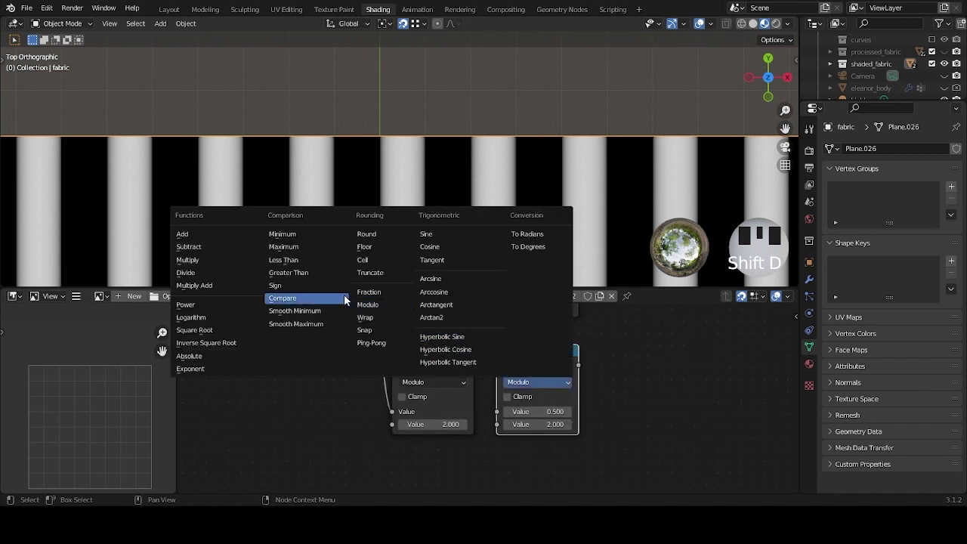
click(330, 272)
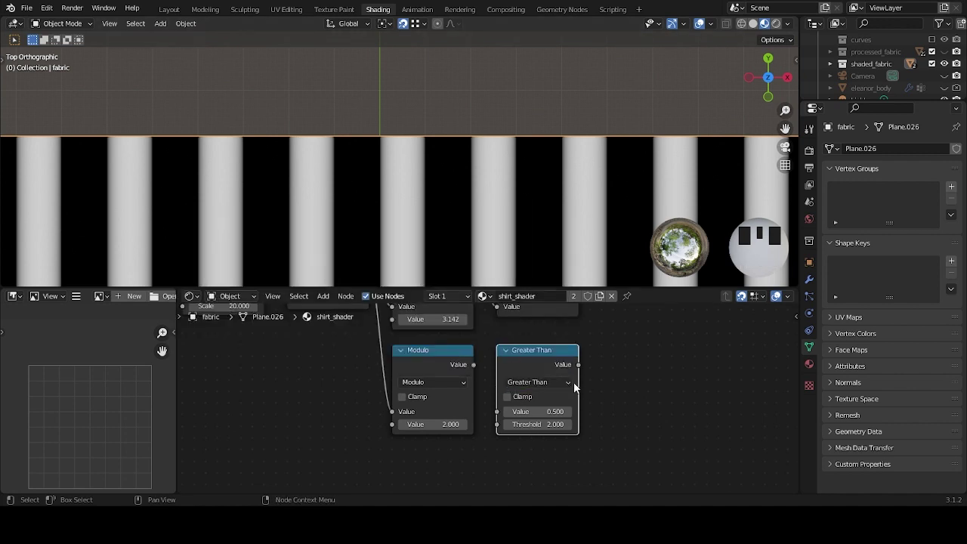
Set the Greater Than node's threshold to 1 and connect the Modulo node's output to its value input.
click(545, 423)
text(1)
click(547, 428)
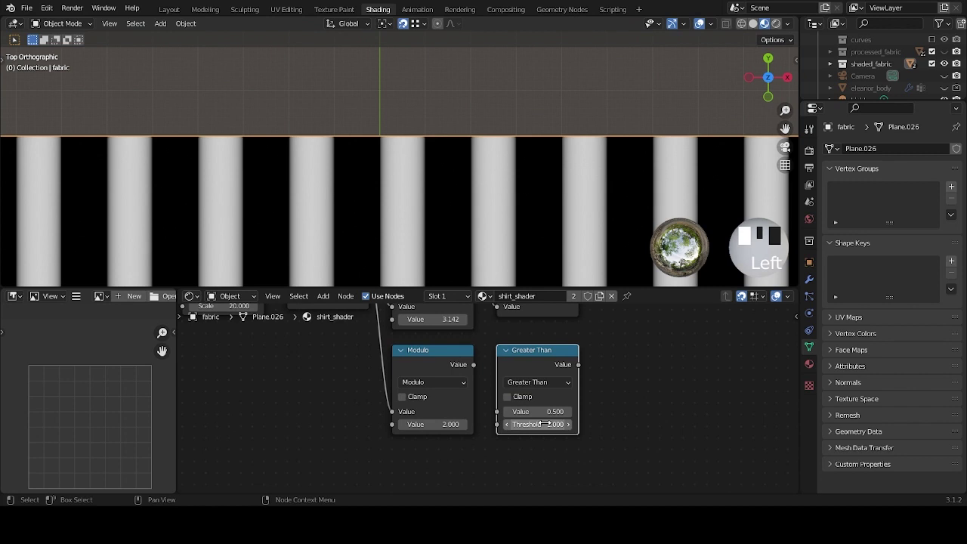
click(459, 358)
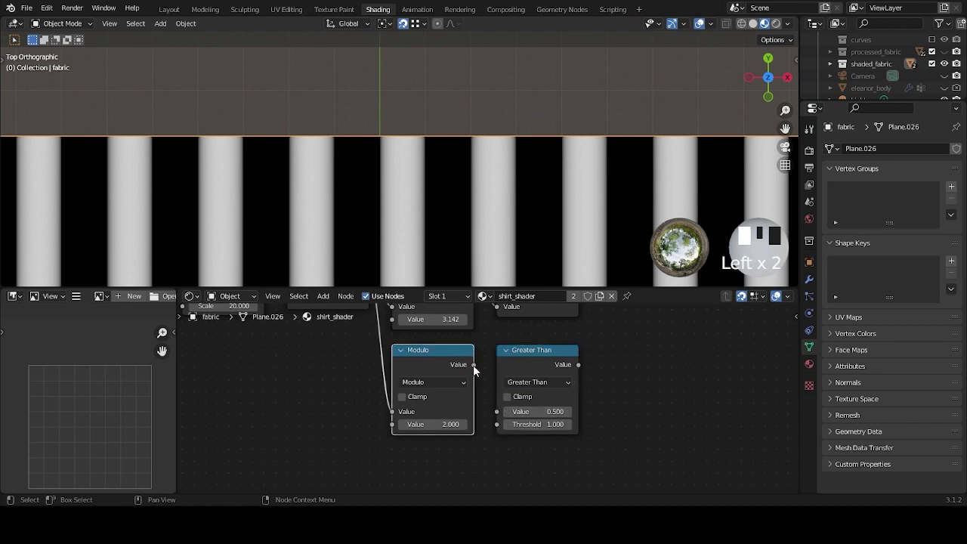
drag(473, 365, 481, 361)
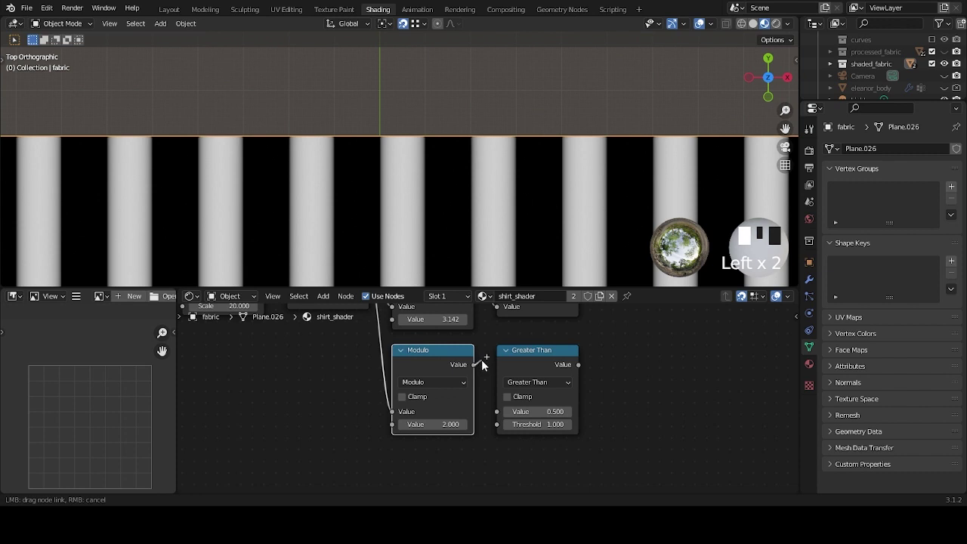
drag(481, 360, 492, 395)
drag(497, 409, 496, 410)
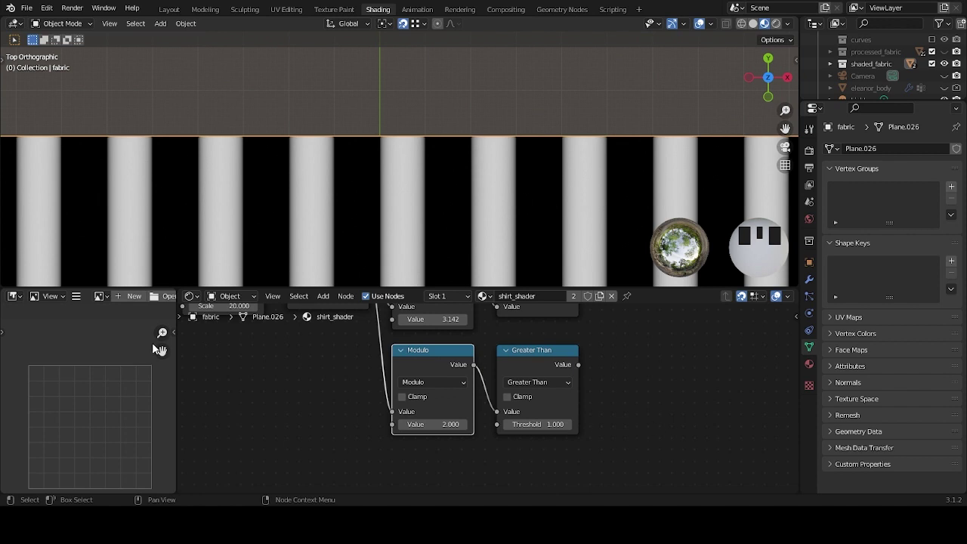
Shift the Multiply and Sine nodes together farther from the Separate XYZ node to make room for another node.
scroll(669, 415, down, 4)
scroll(491, 359, up, 1)
scroll(483, 357, down, 2)
scroll(476, 356, up, 2)
click(469, 366)
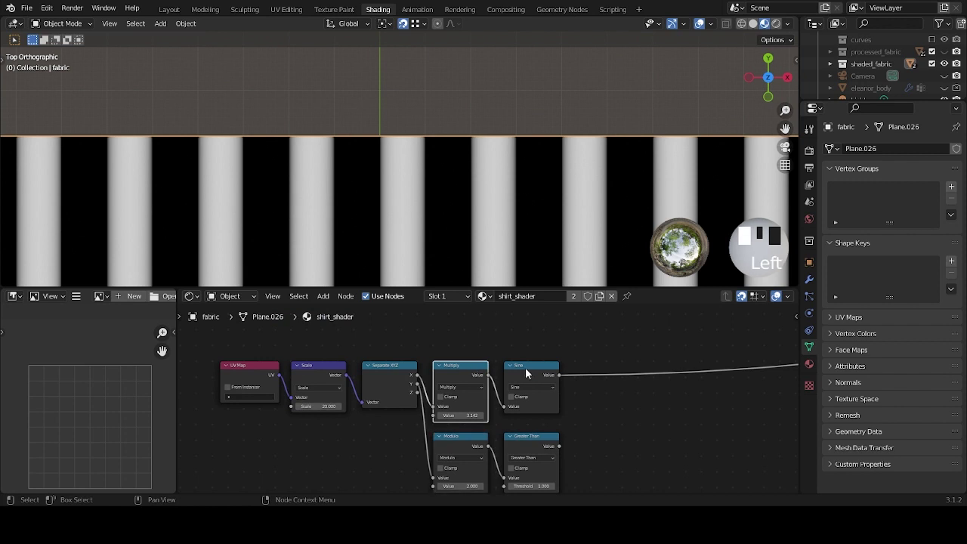
shift+click(528, 368)
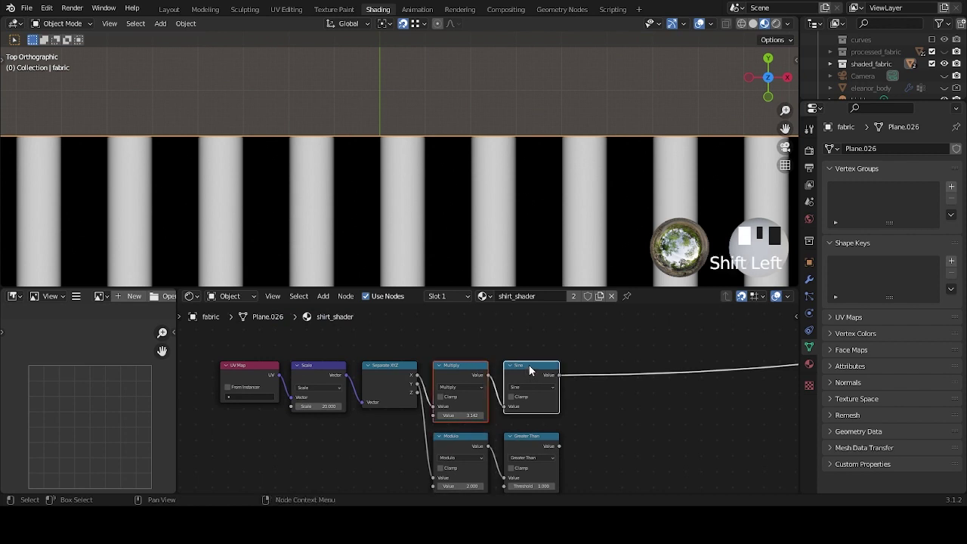
drag(529, 370, 675, 370)
shift+middle_drag(625, 334, 523, 323)
Duplicate the Multiply node, insert the copy between Separate XYZ's X output and the original Multiply, and align it above the Greater Than node.
click(524, 357)
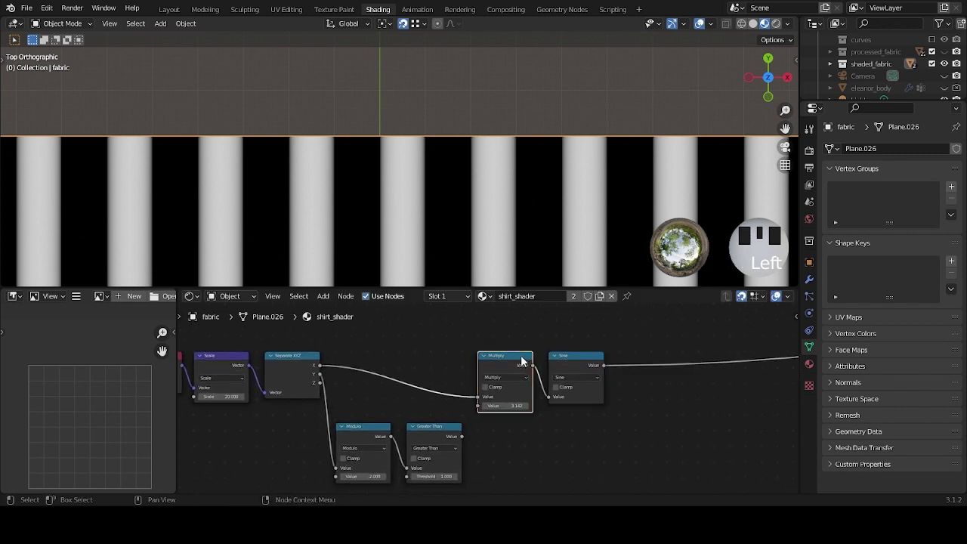
scroll(525, 344, up, 1)
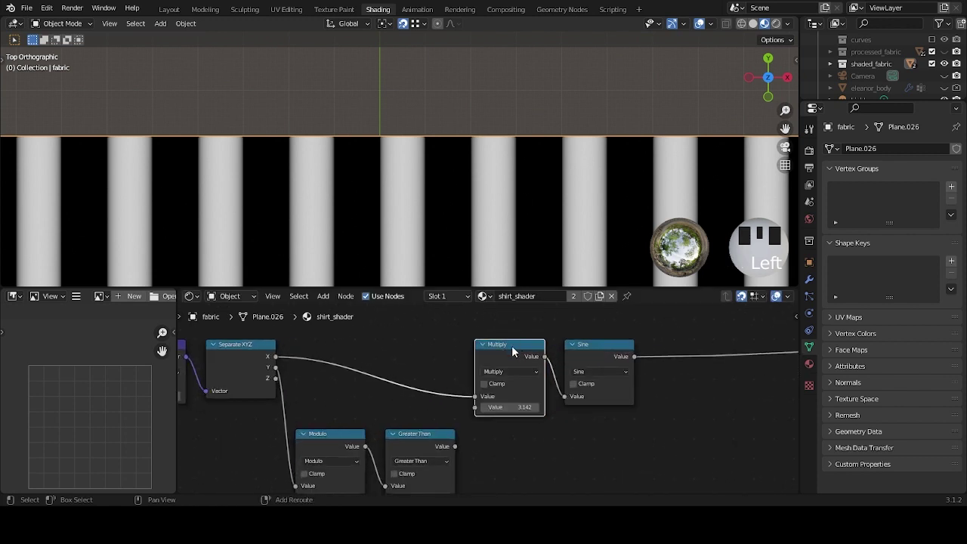
key(shift+d)
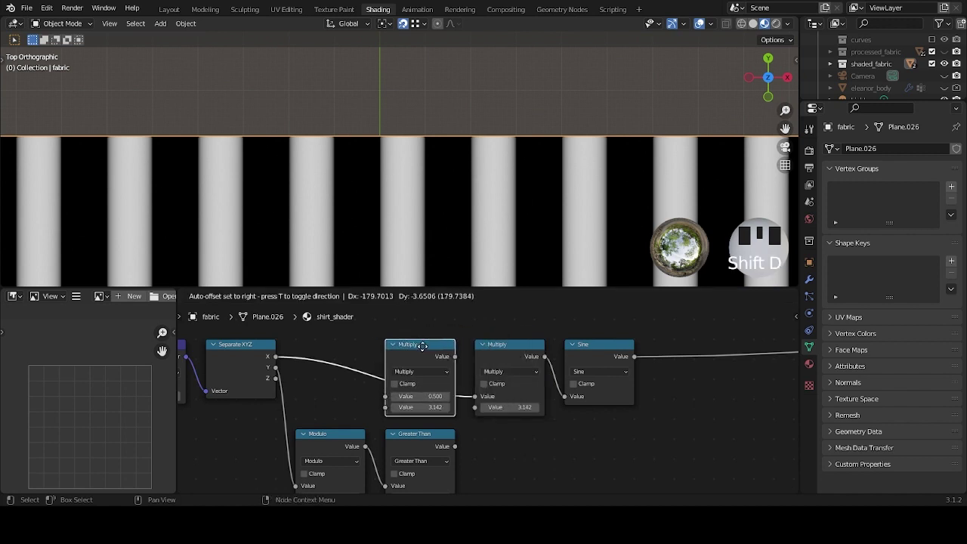
click(423, 351)
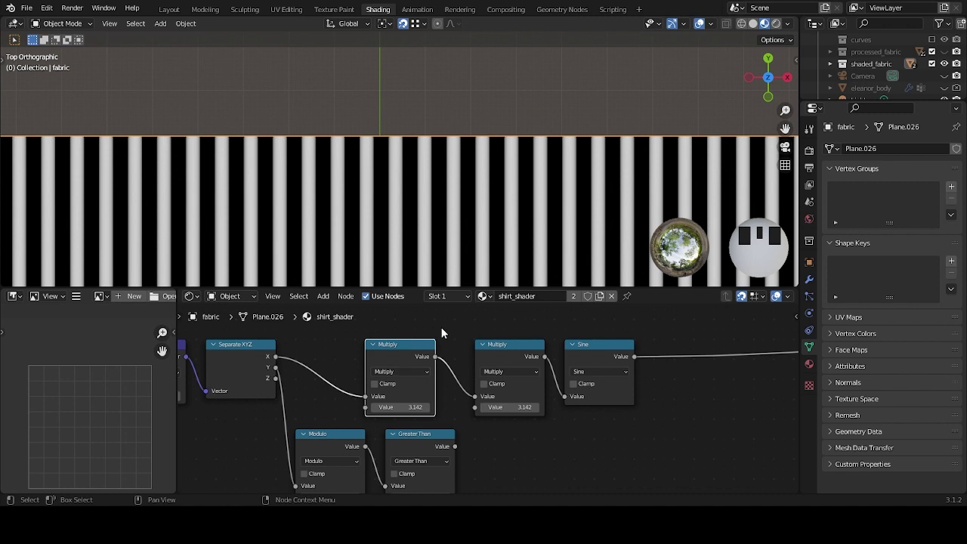
middle_drag(441, 327, 492, 328)
drag(484, 344, 504, 345)
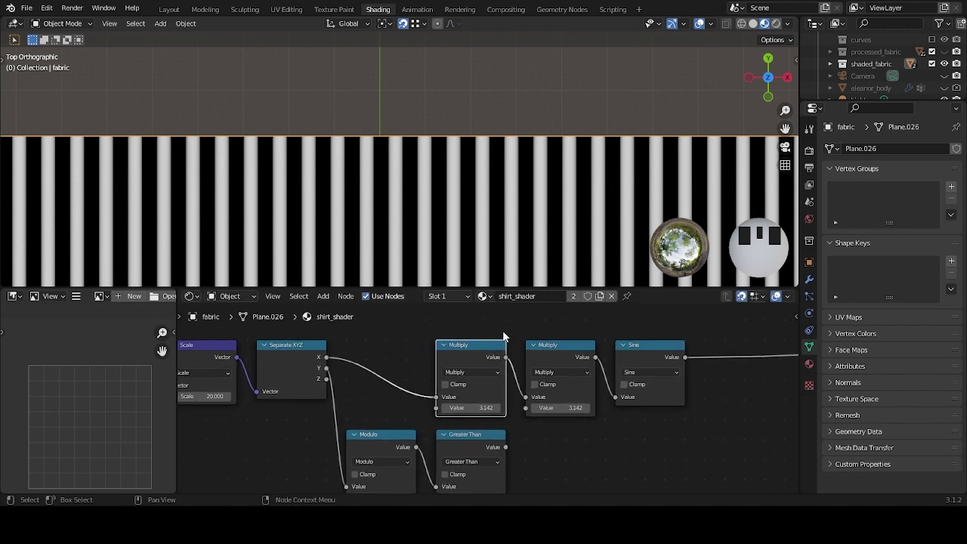
Change the first Multiply node's operation to Add and shift the Add, Multiply and Sine nodes together farther from Separate XYZ.
click(483, 372)
click(486, 245)
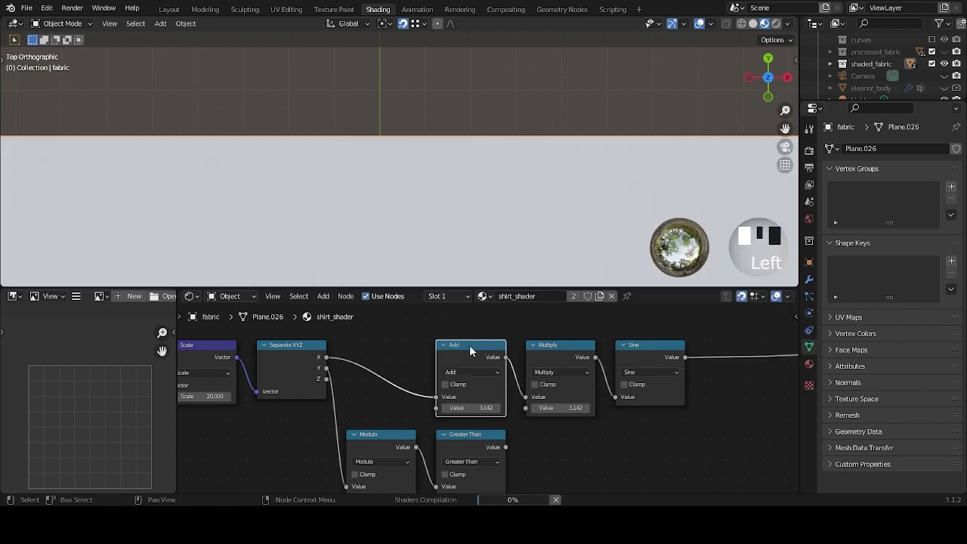
click(487, 348)
shift+click(562, 347)
shift+click(629, 348)
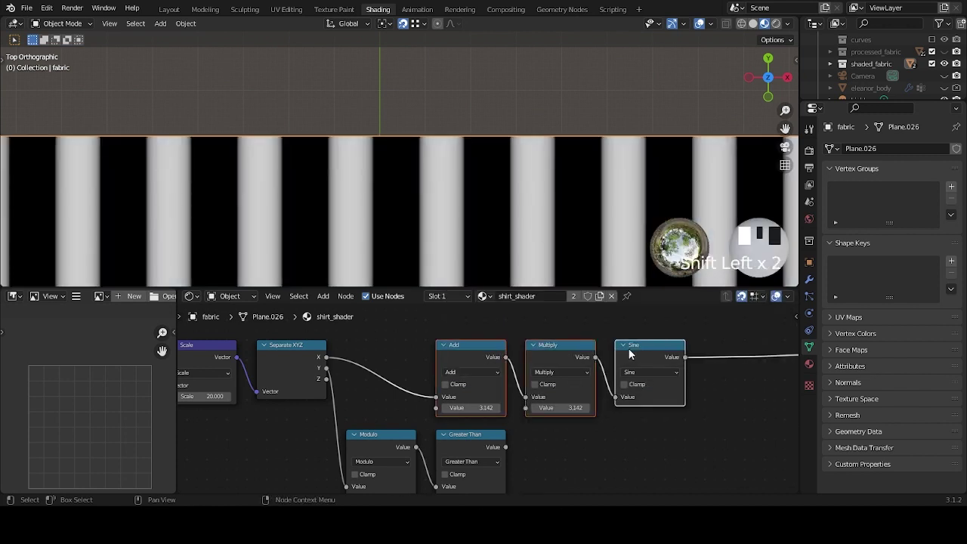
key(g)
key(x)
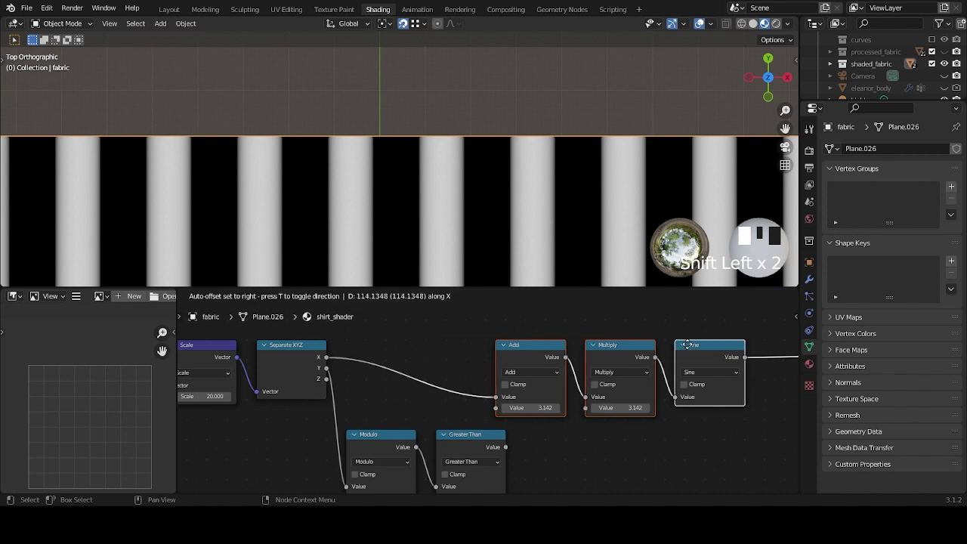
click(706, 345)
Connect the Greater Than node's output to the Add node's second value input and check the pattern on the fabric plane.
shift+scroll(565, 406, down, 2)
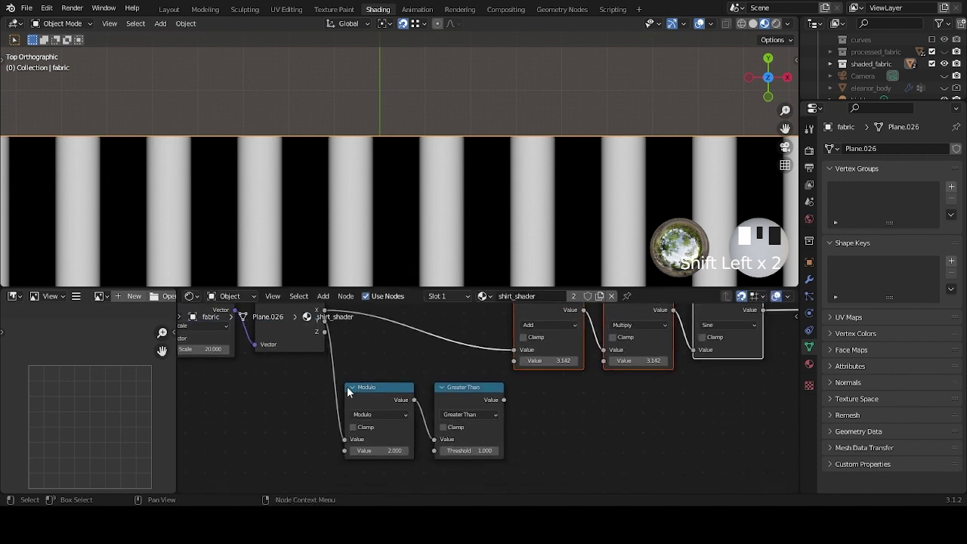
click(538, 418)
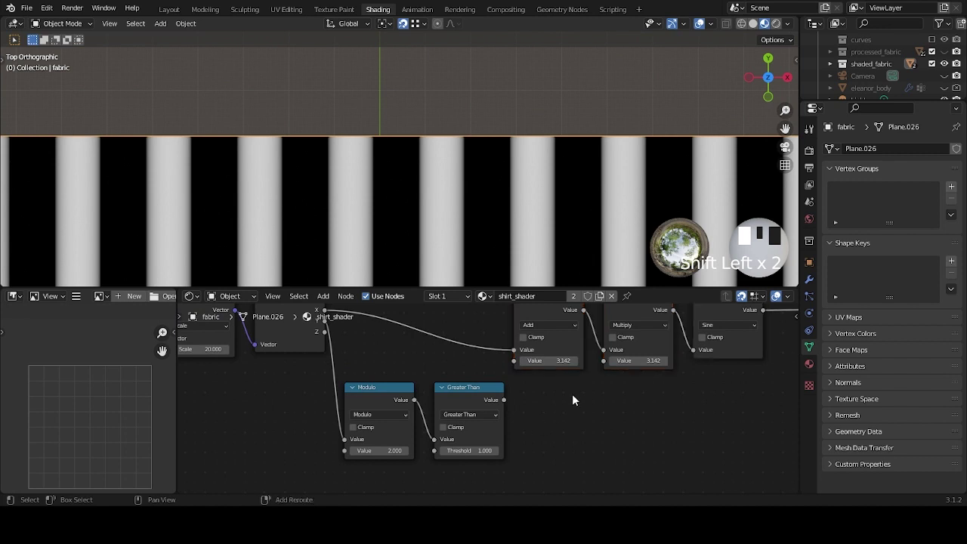
middle_drag(566, 402, 546, 420)
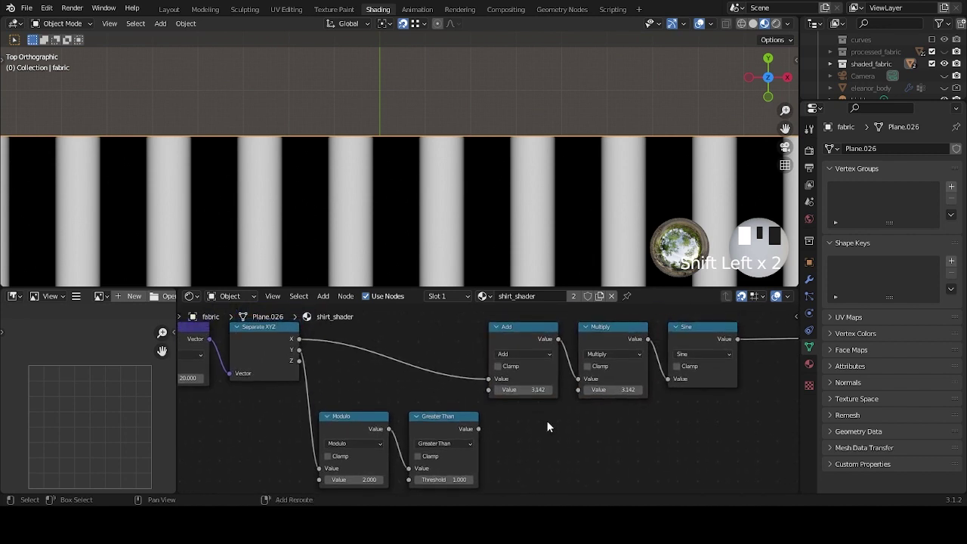
click(479, 428)
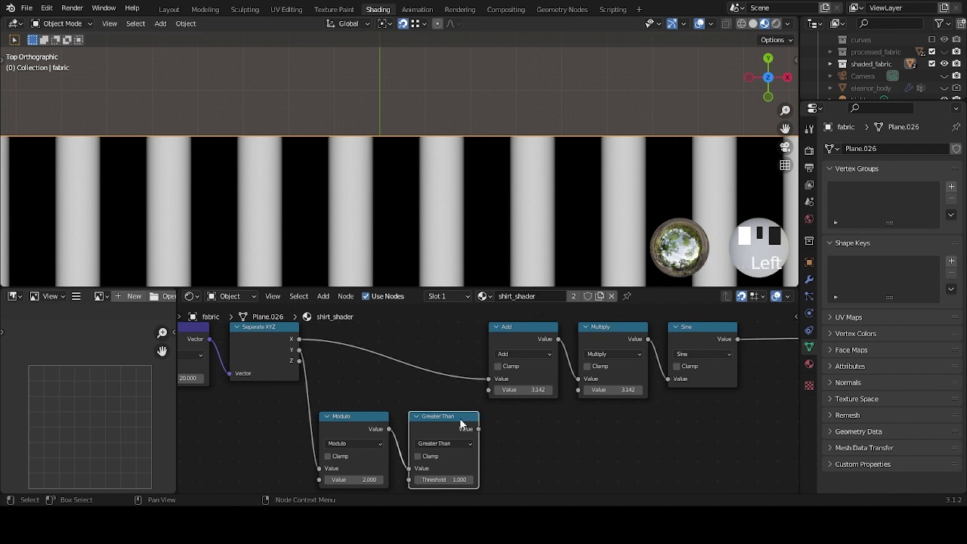
drag(478, 428, 488, 390)
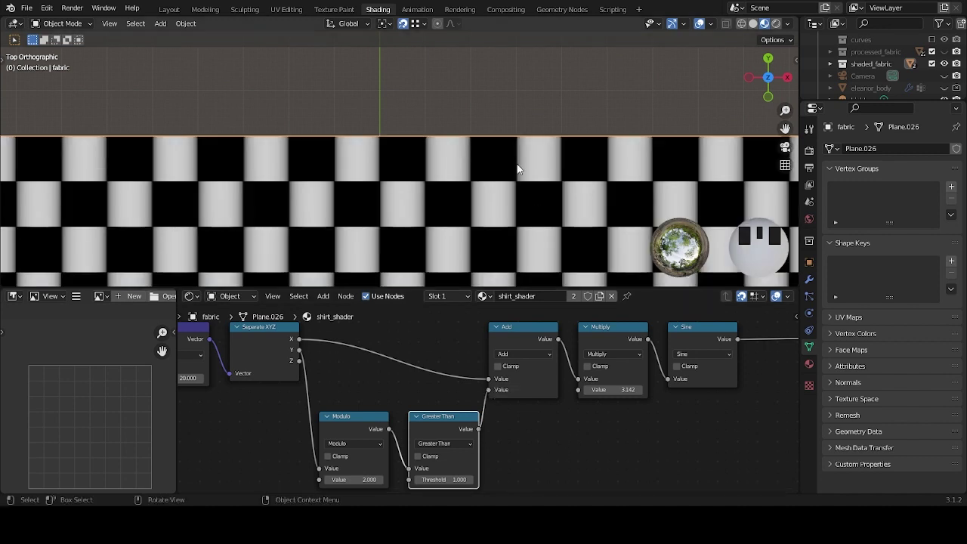
scroll(519, 173, down, 7)
scroll(519, 175, up, 10)
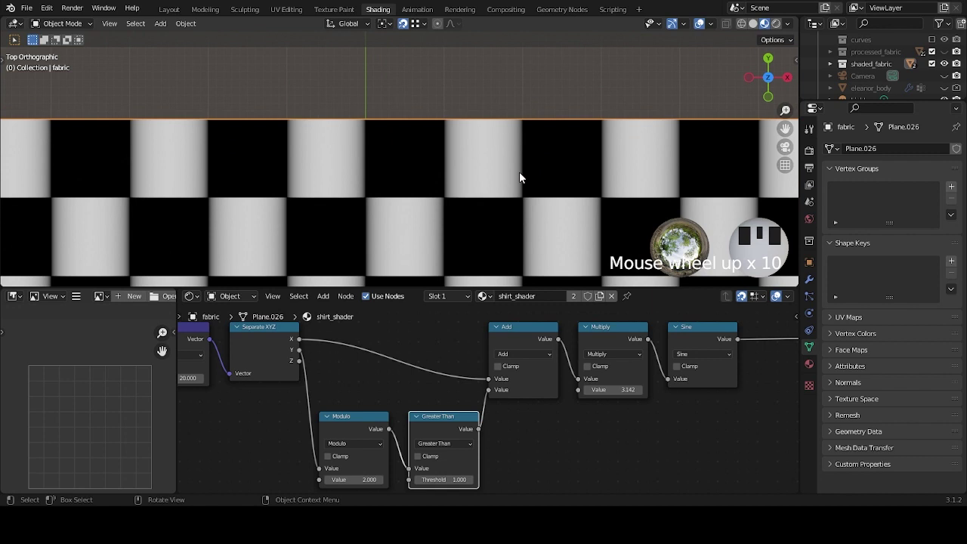
Move the Modulo and Greater Than nodes together into the gap between Separate XYZ and Add.
click(376, 425)
shift+click(447, 418)
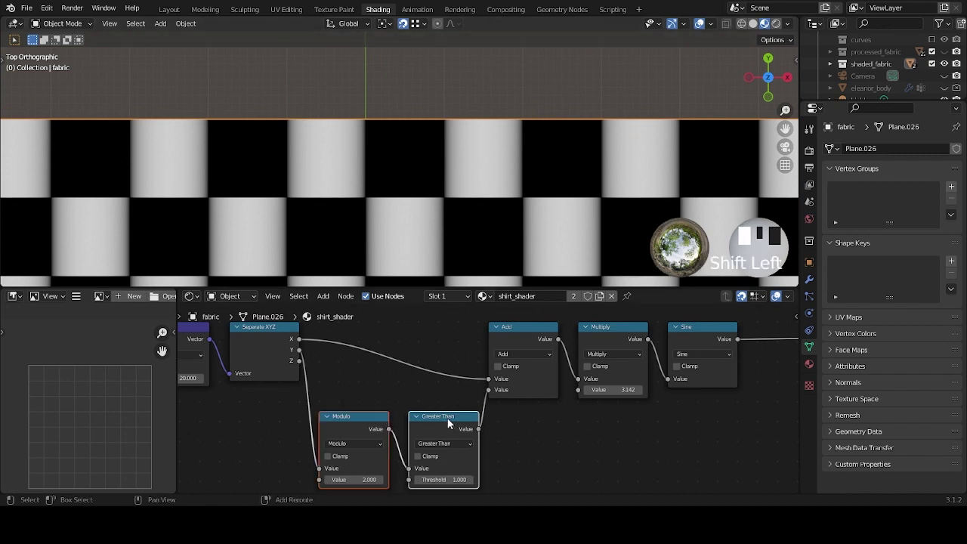
drag(447, 418, 483, 340)
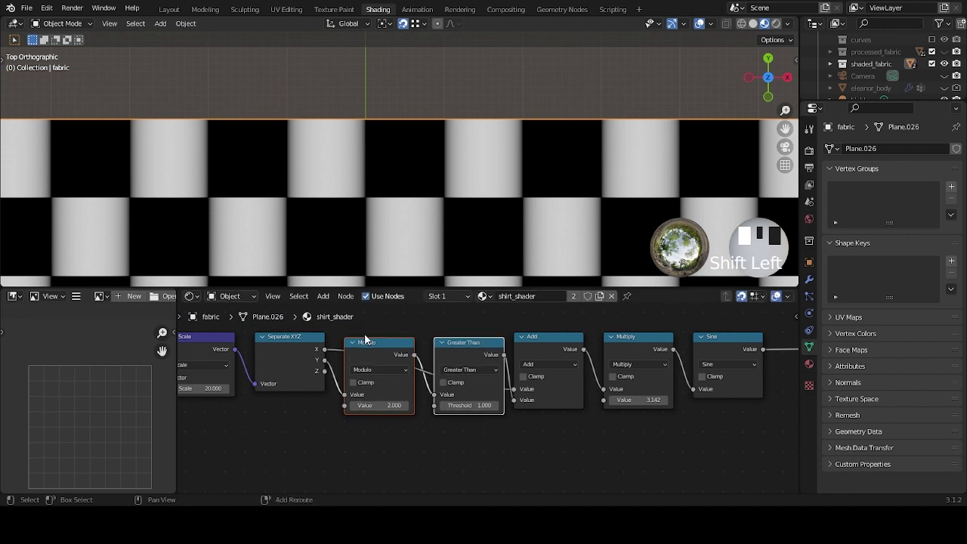
Shift the UV Map, Scale and Separate XYZ nodes together vertically toward the level of the Modulo node.
middle_drag(238, 336, 434, 353)
drag(445, 342, 272, 412)
key(g)
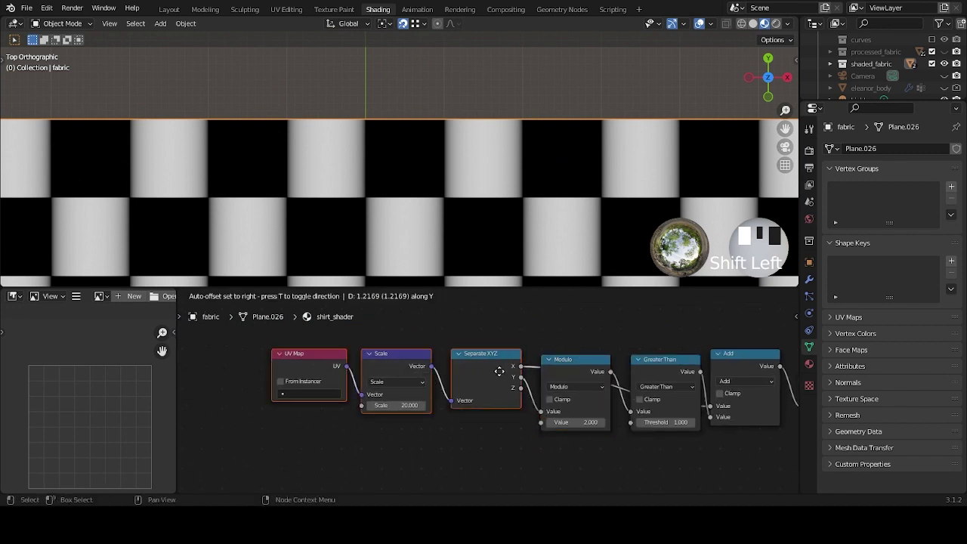
click(495, 385)
Align the Modulo, Greater Than, Add, Multiply and Sine nodes in one row with the Separate XYZ node.
scroll(553, 381, up, 1)
scroll(532, 389, up, 3)
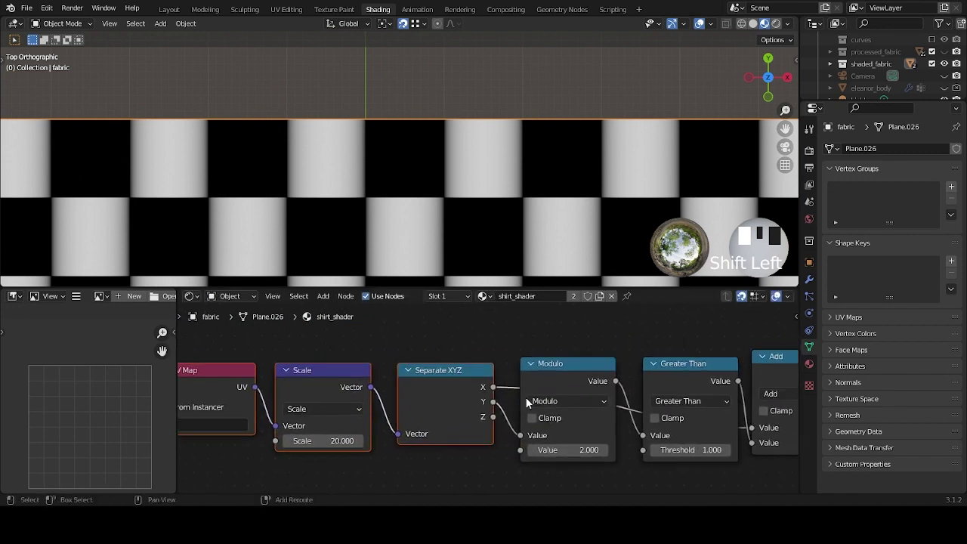
click(539, 362)
click(536, 360)
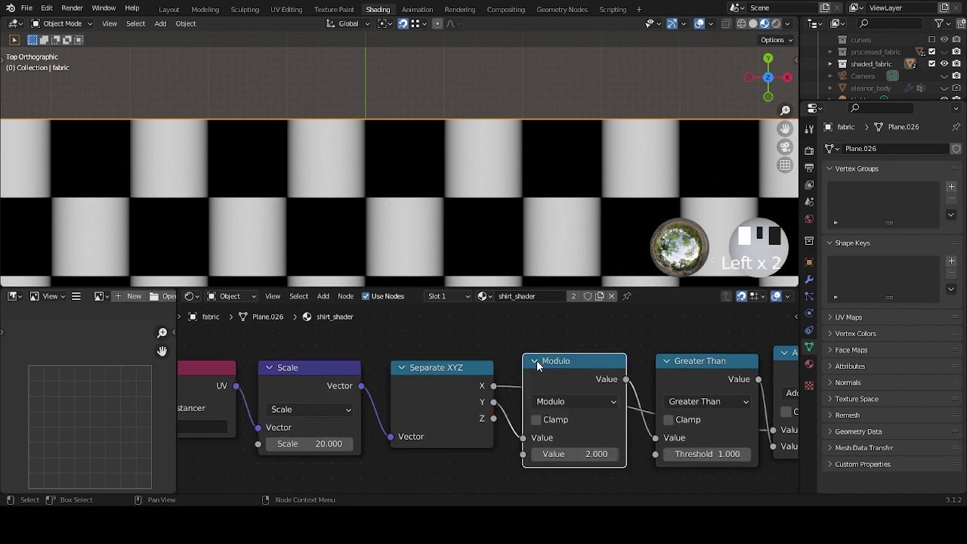
drag(552, 359, 564, 370)
click(682, 364)
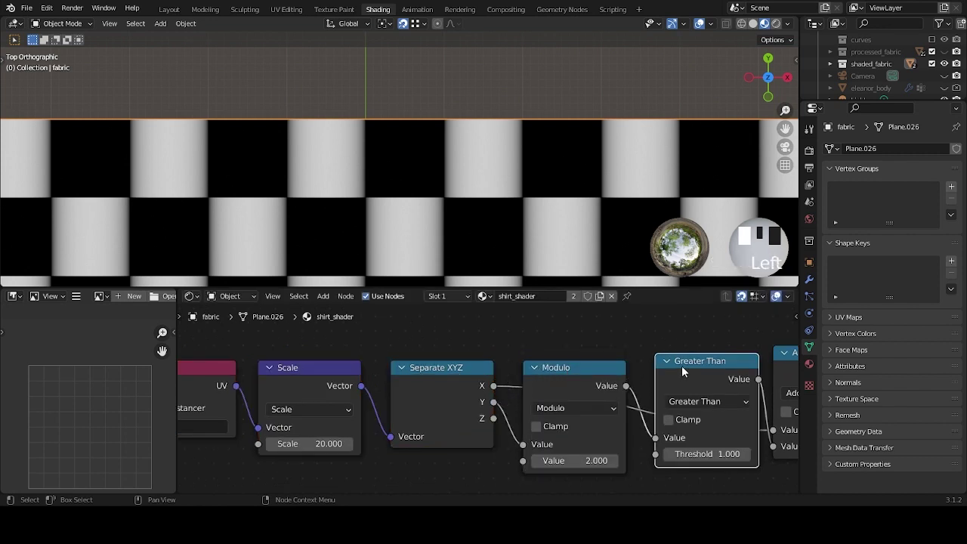
scroll(678, 373, down, 3)
click(511, 360)
shift+click(585, 363)
shift+click(651, 362)
drag(651, 362, 657, 372)
Preview the Sine node's output across the full width of the fabric plane.
click(583, 344)
scroll(578, 346, down, 2)
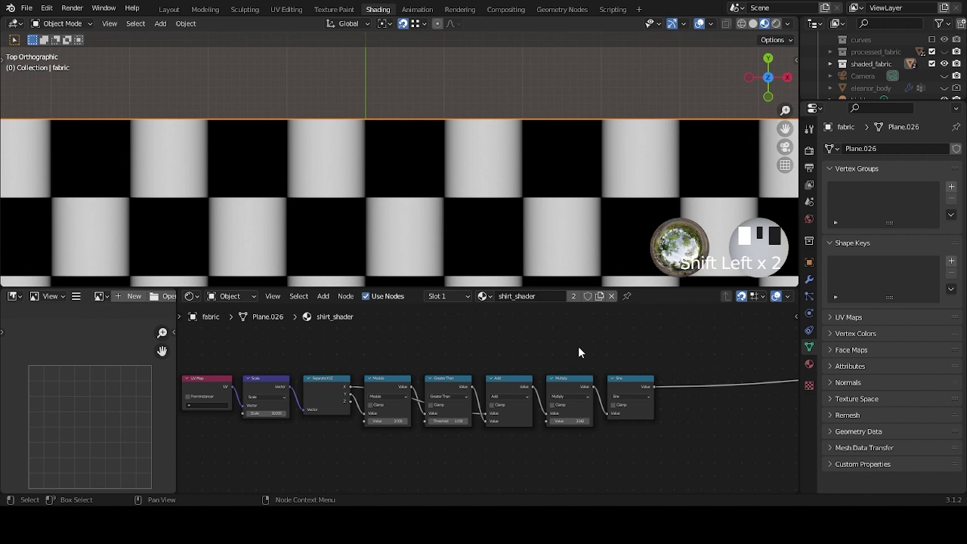
ctrl+shift+click(633, 385)
scroll(553, 173, down, 9)
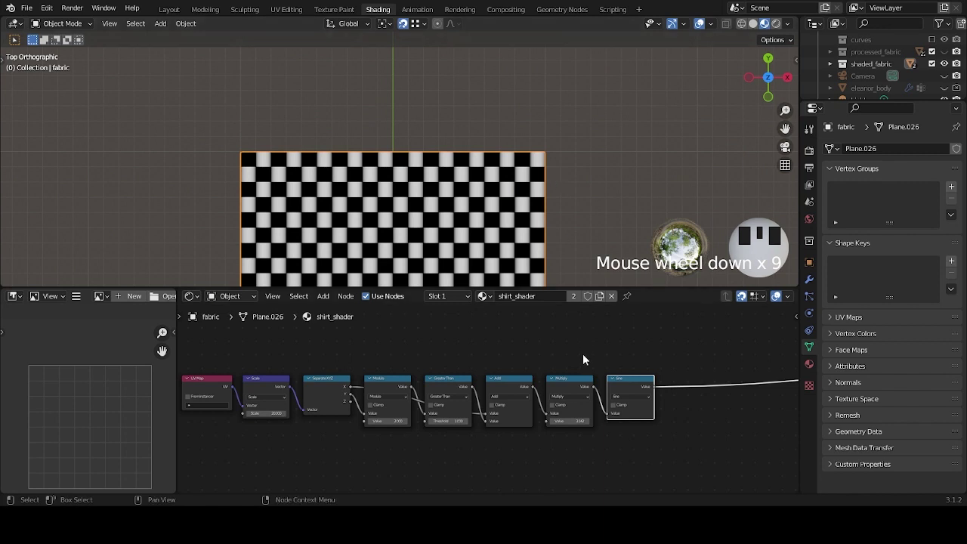
Duplicate the Modulo, Greater Than, Add, Multiply and Sine chain and place the copy directly below the original row.
middle_drag(509, 359, 546, 338)
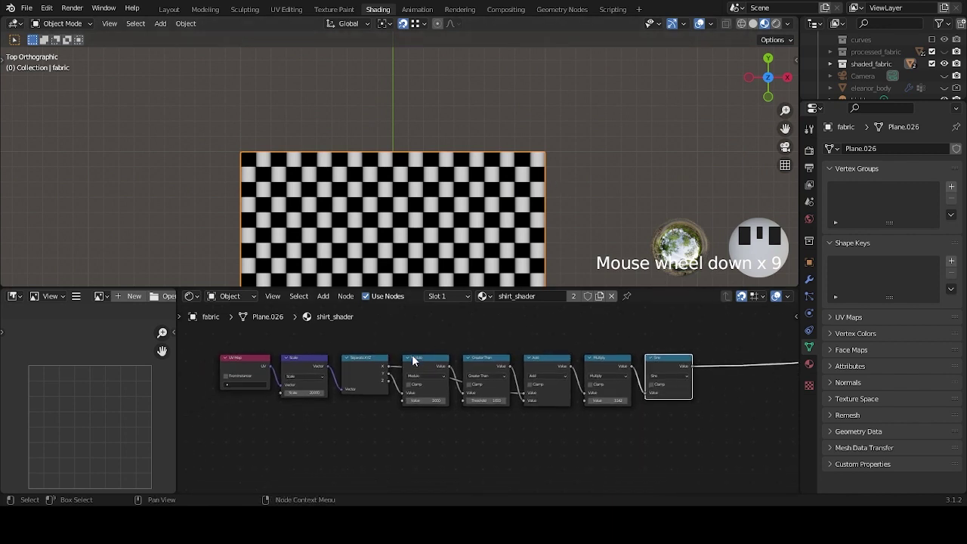
click(415, 359)
shift+click(489, 359)
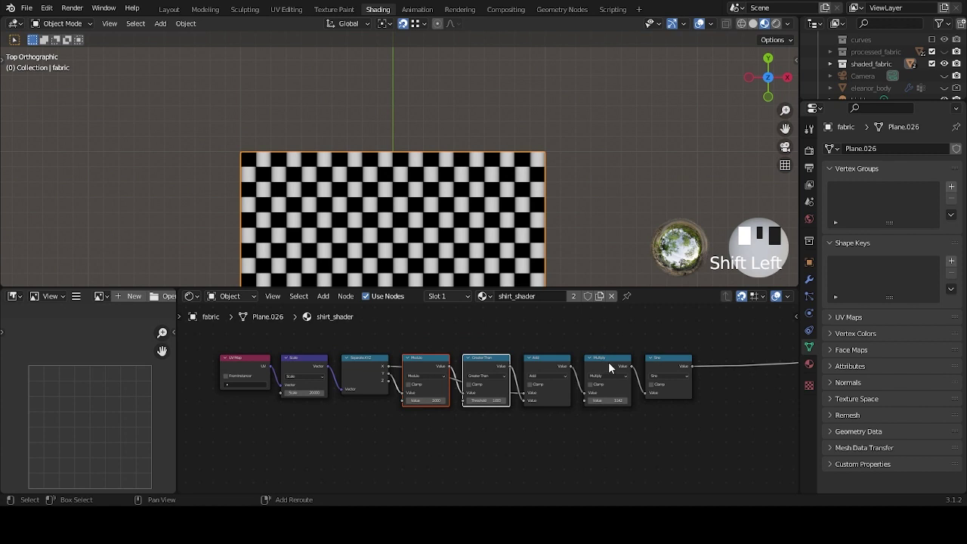
shift+click(550, 371)
shift+click(608, 370)
shift+click(667, 364)
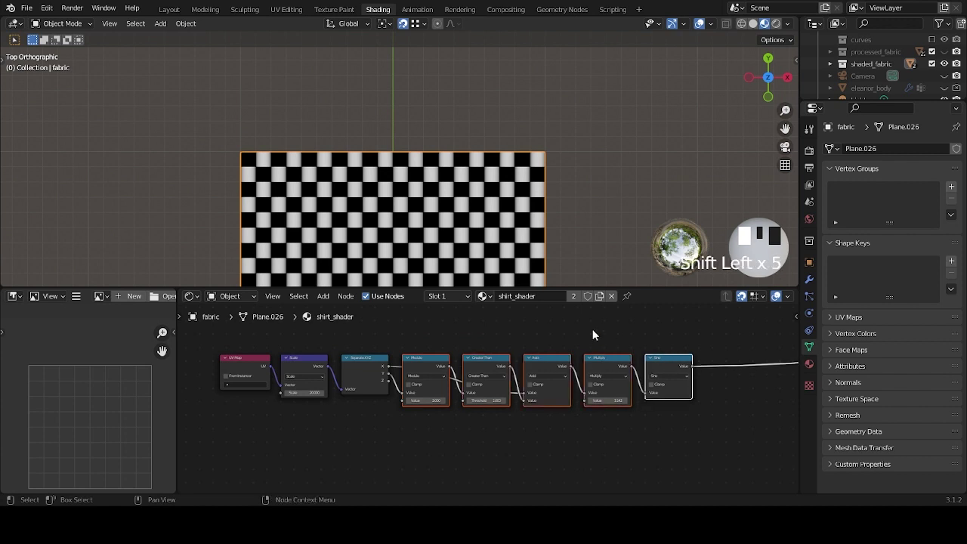
key(shift+d)
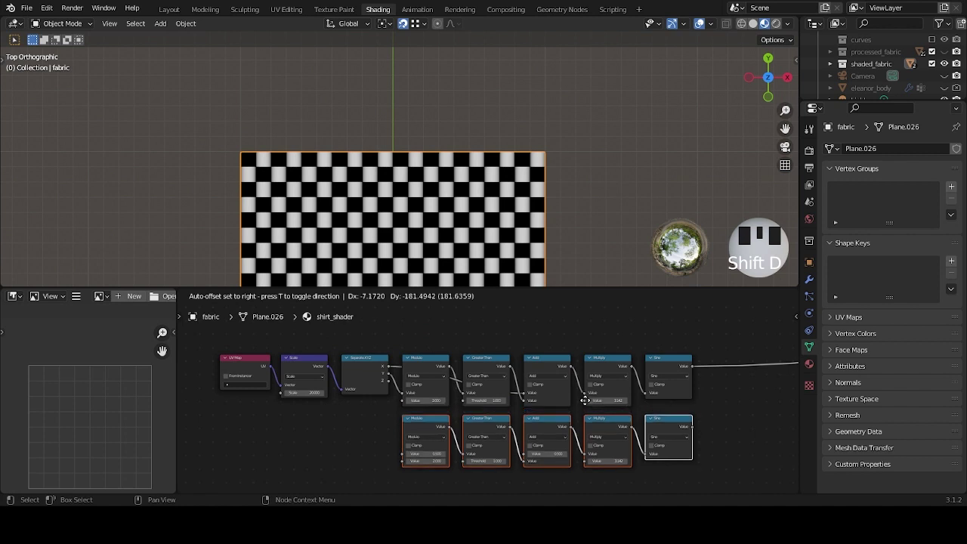
click(586, 401)
scroll(672, 421, down, 2)
click(670, 420)
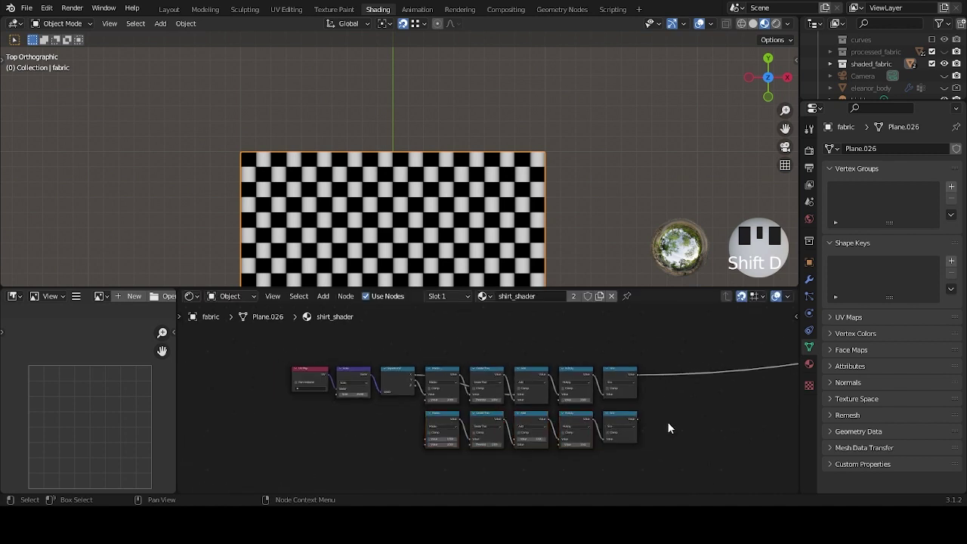
scroll(472, 351, up, 3)
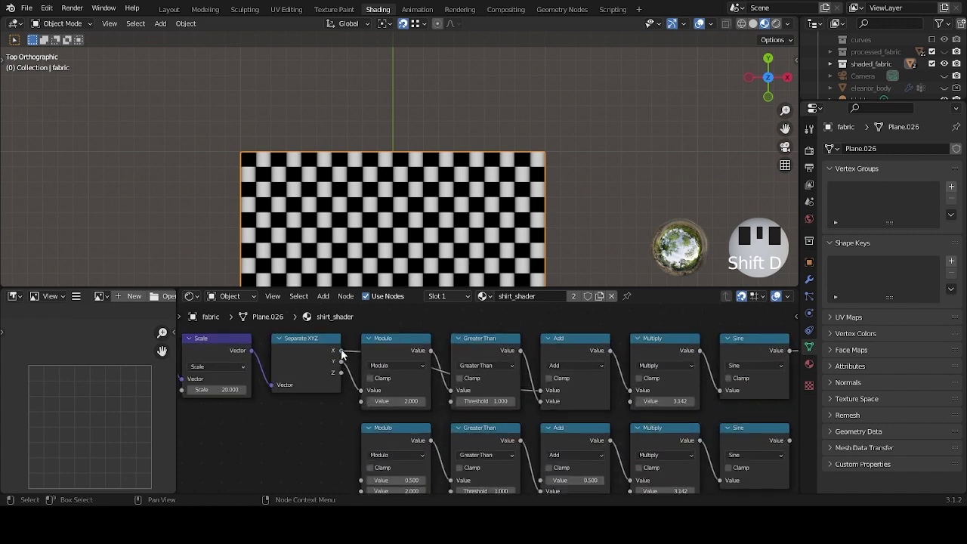
drag(341, 352, 547, 394)
drag(342, 362, 363, 400)
scroll(405, 321, down, 1)
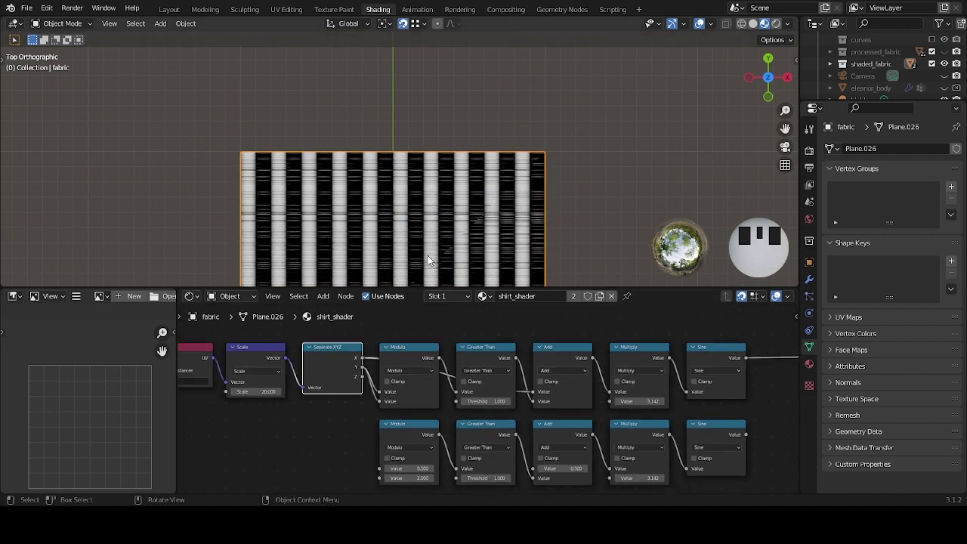
scroll(432, 257, down, 3)
key(ctrl+z)
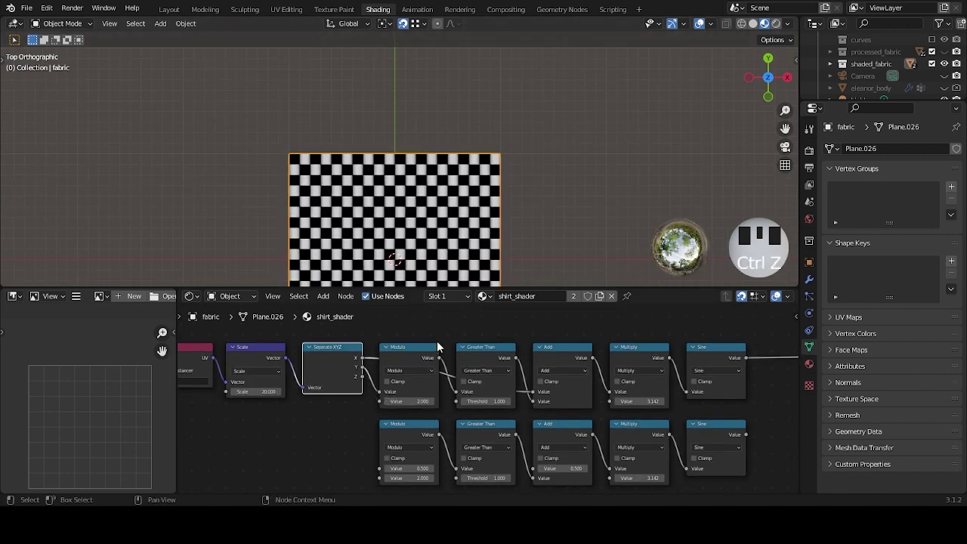
click(419, 352)
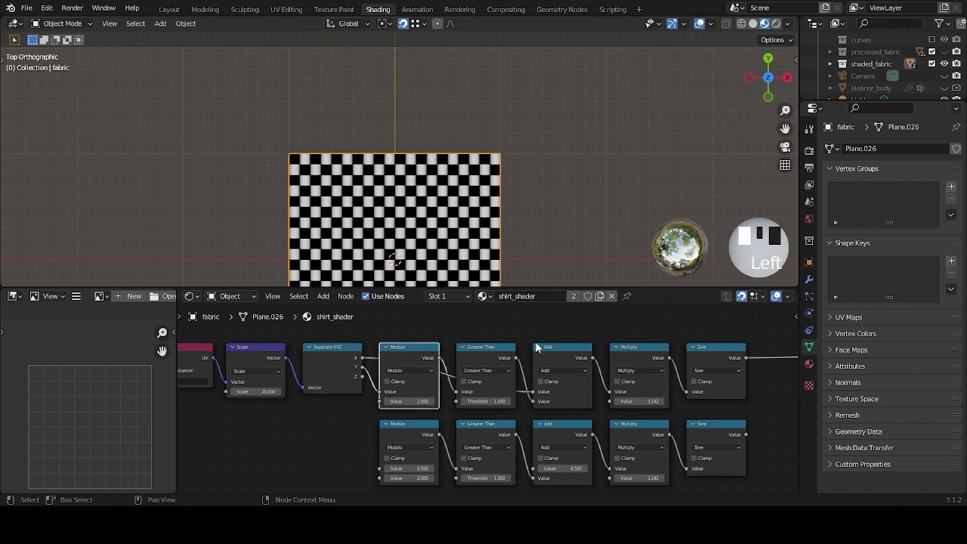
drag(363, 357, 533, 393)
drag(362, 366, 310, 439)
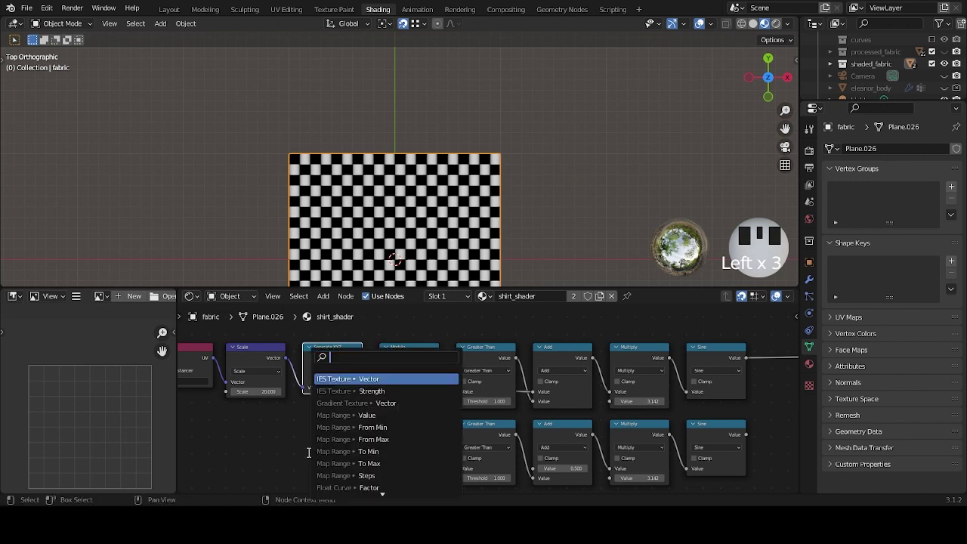
click(475, 324)
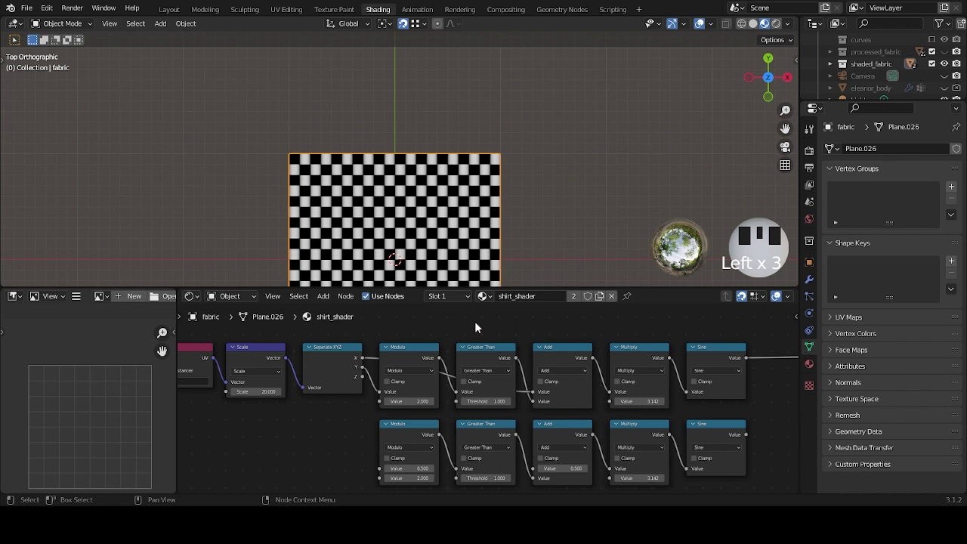
Connect Separate XYZ's X output to the lower Modulo node's first value and its Y output to the lower Add node's first value.
drag(420, 415, 751, 445)
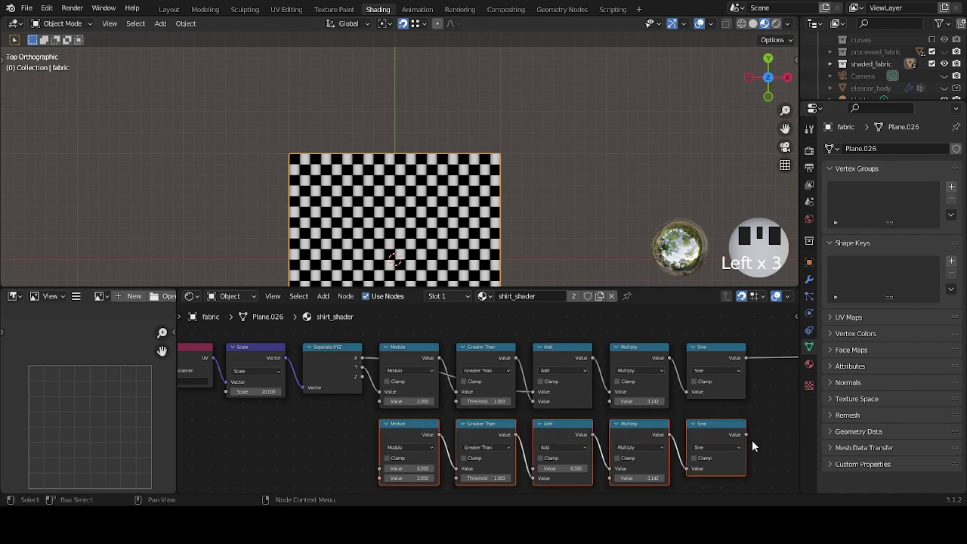
click(335, 451)
middle_drag(334, 451, 422, 393)
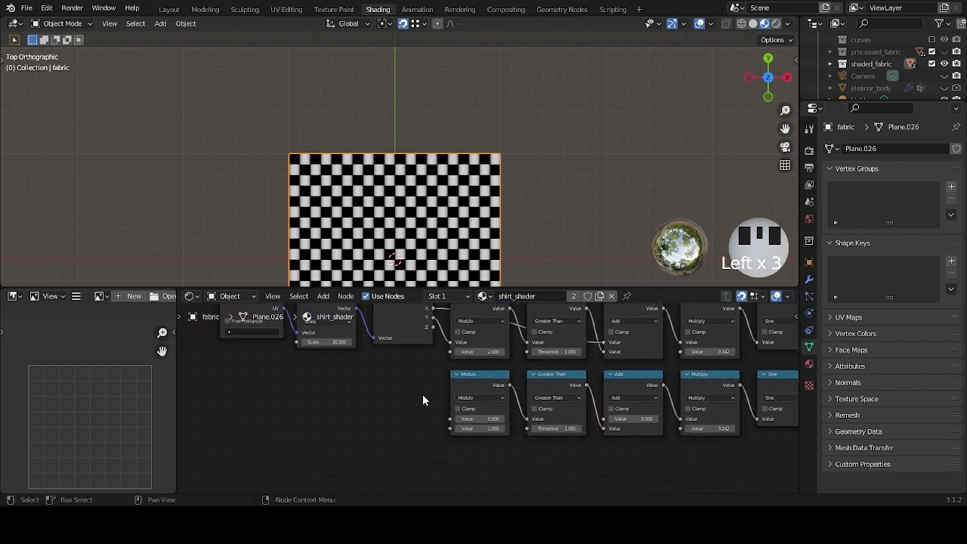
scroll(422, 393, up, 2)
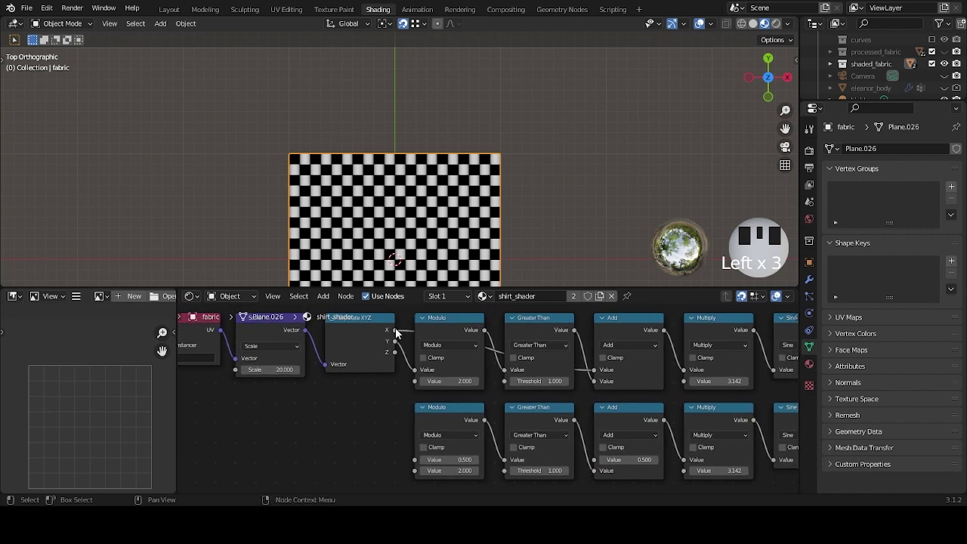
drag(396, 333, 415, 461)
drag(394, 340, 594, 466)
Preview the lower Sine node's output on the fabric plane and examine the pattern up close.
scroll(562, 224, down, 2)
middle_drag(693, 407, 511, 400)
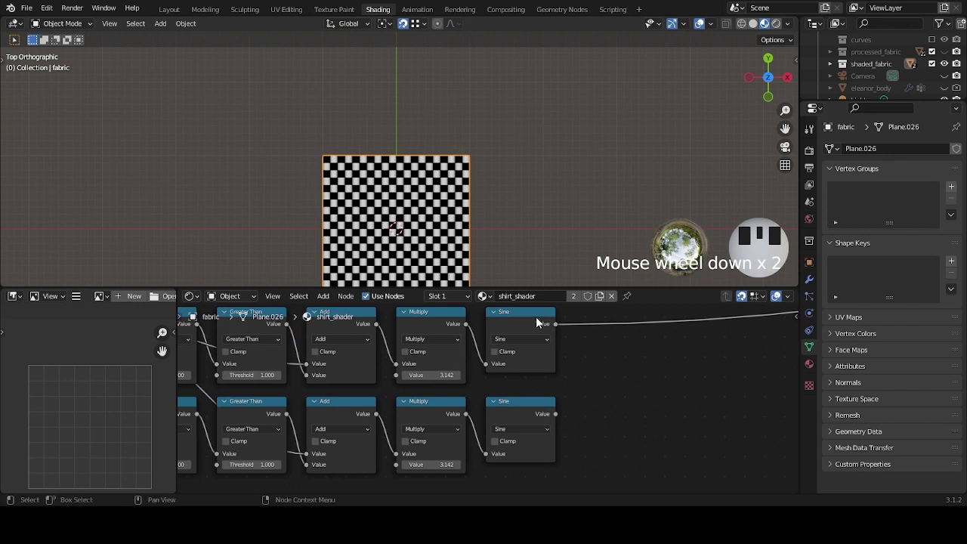
ctrl+shift+click(527, 409)
scroll(489, 213, up, 9)
middle_drag(555, 357, 549, 376)
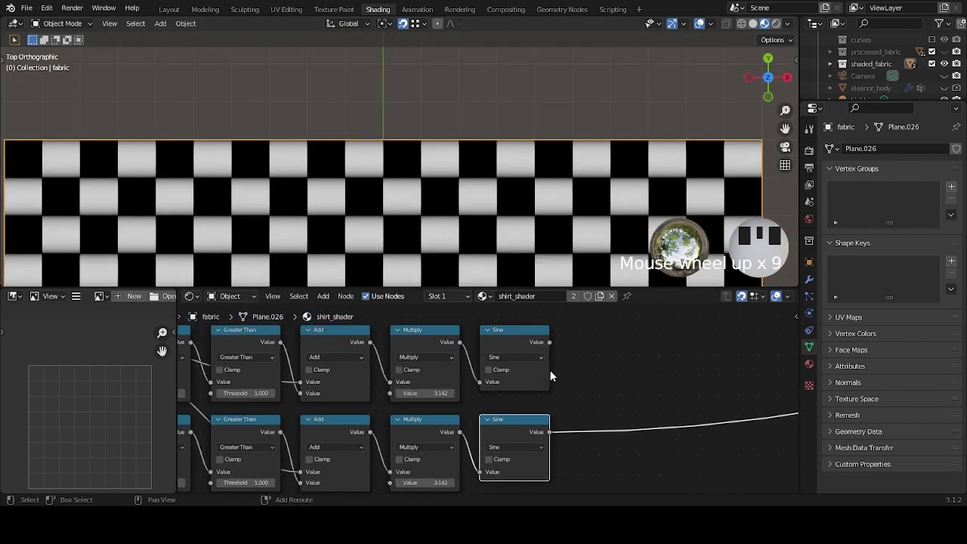
Compare the upper and lower Sine outputs by alternating the preview between them, ending on the lower one.
ctrl+shift+click(547, 371)
ctrl+shift+click(537, 422)
ctrl+shift+click(537, 404)
ctrl+shift+click(534, 422)
ctrl+shift+click(528, 335)
ctrl+shift+click(533, 427)
ctrl+shift+click(529, 336)
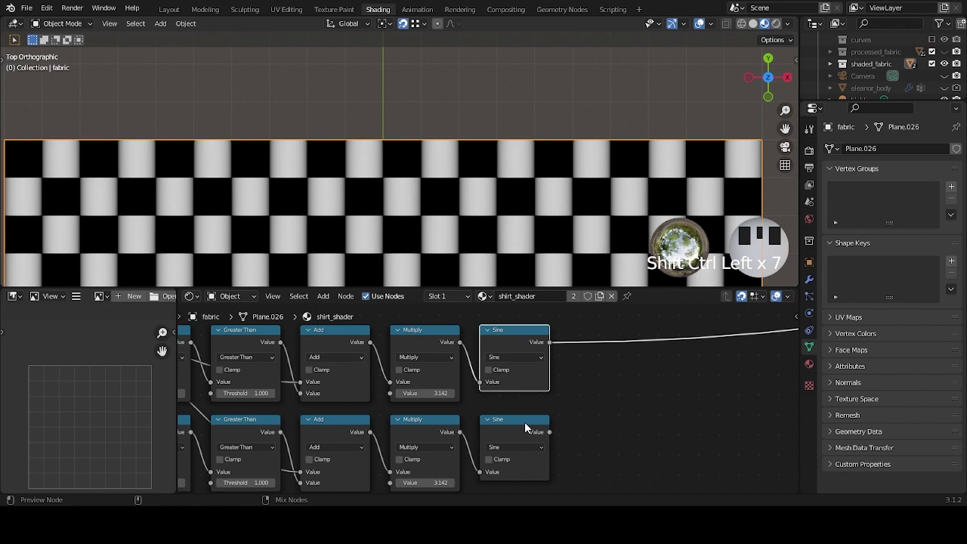
ctrl+shift+click(523, 418)
ctrl+shift+click(515, 329)
ctrl+shift+click(519, 419)
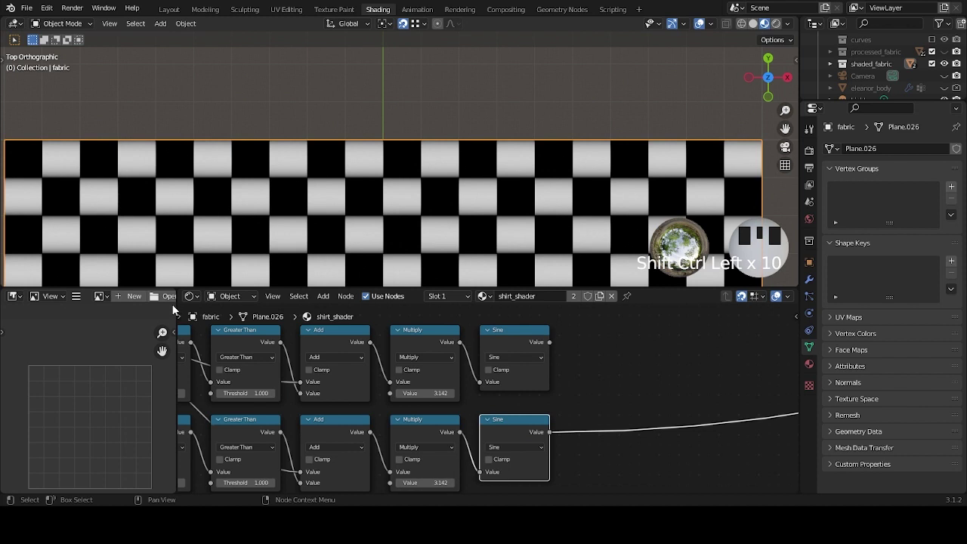
Alternate the fabric preview between the two Sine outputs, examining how their white squares line up, and end on the upper one.
ctrl+shift+click(523, 335)
scroll(487, 201, up, 2)
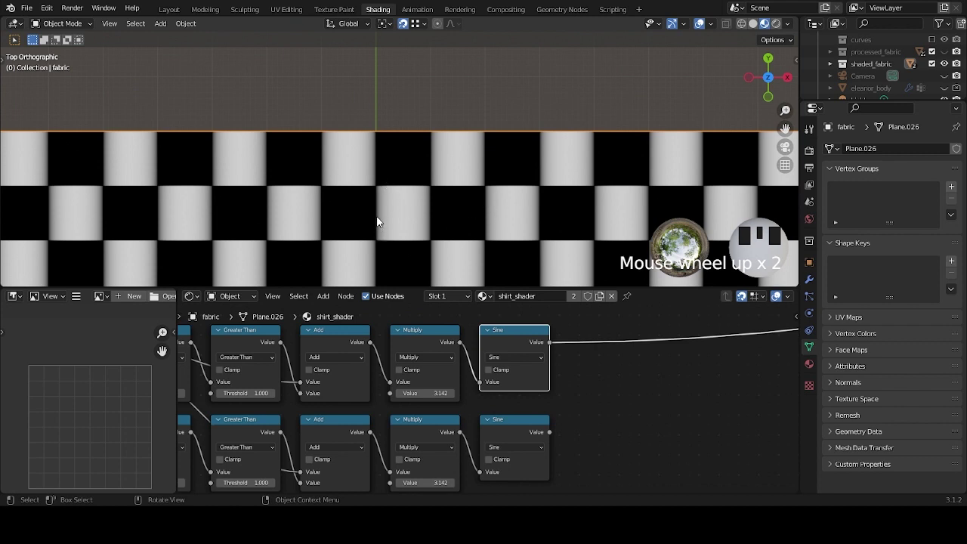
ctrl+shift+click(528, 421)
shift+middle_drag(507, 207, 484, 131)
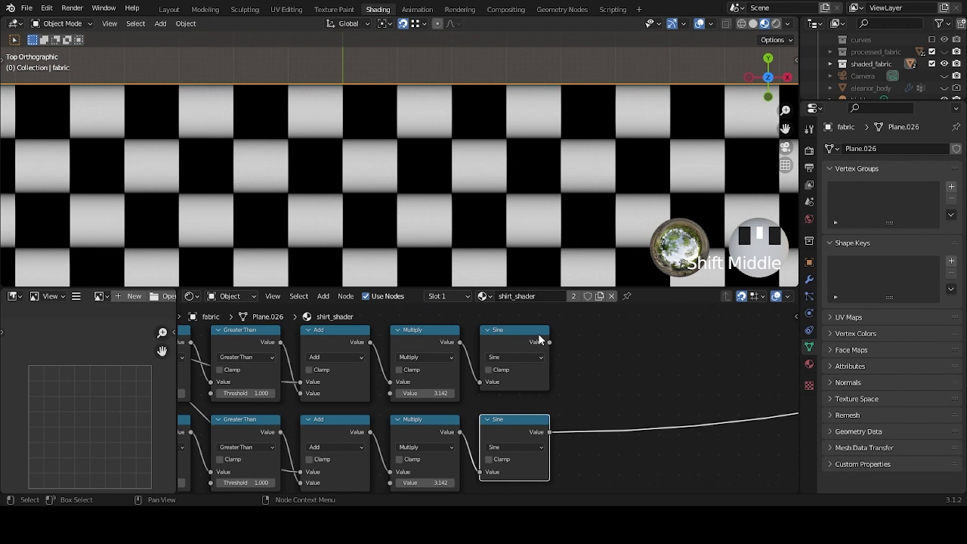
ctrl+shift+click(513, 366)
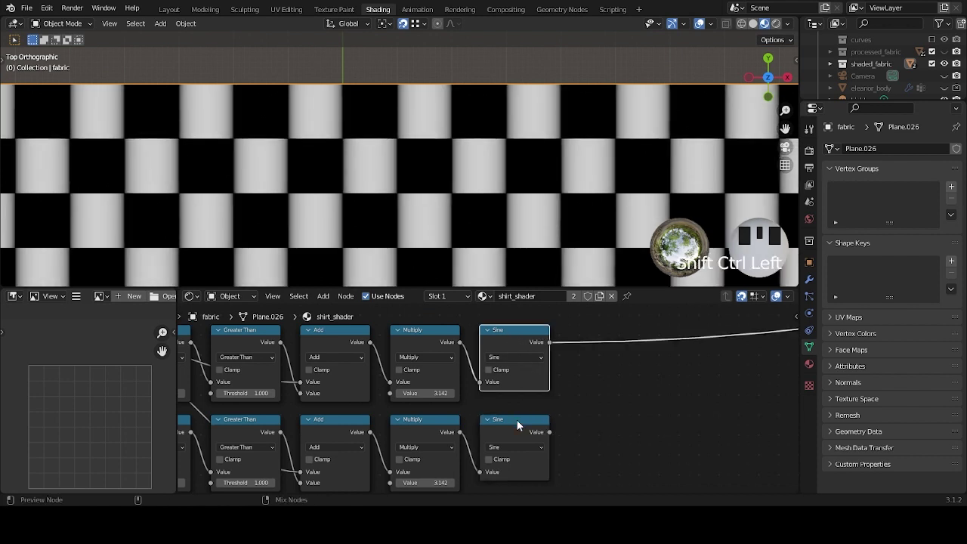
ctrl+shift+click(516, 419)
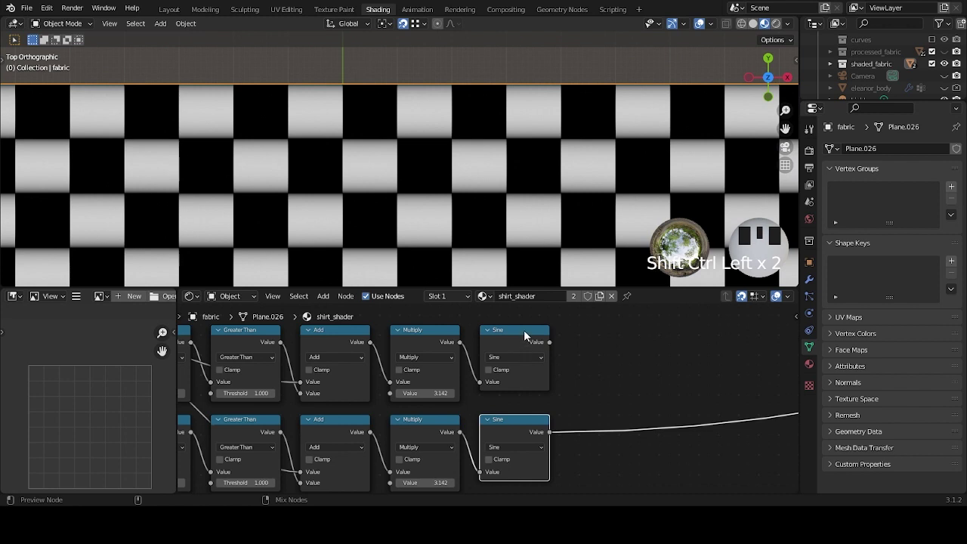
ctrl+shift+click(524, 331)
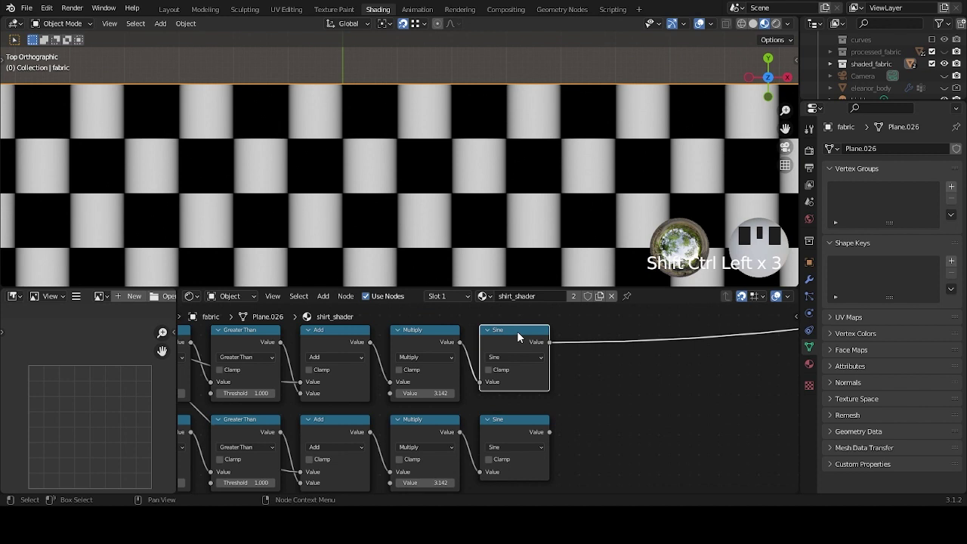
key(ctrl+shift)
ctrl+shift+click(514, 420)
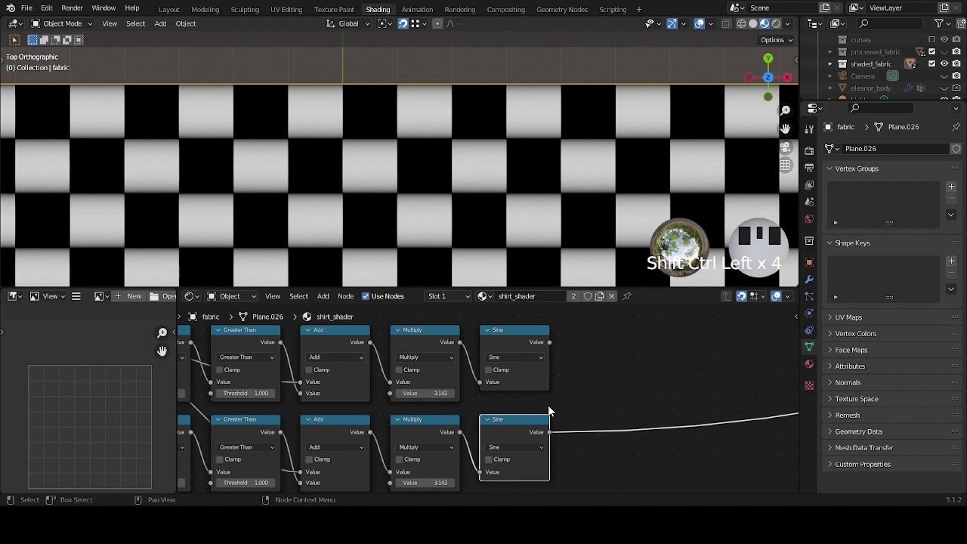
key(ctrl+shift+Left)
key(ctrl+shift+Left)
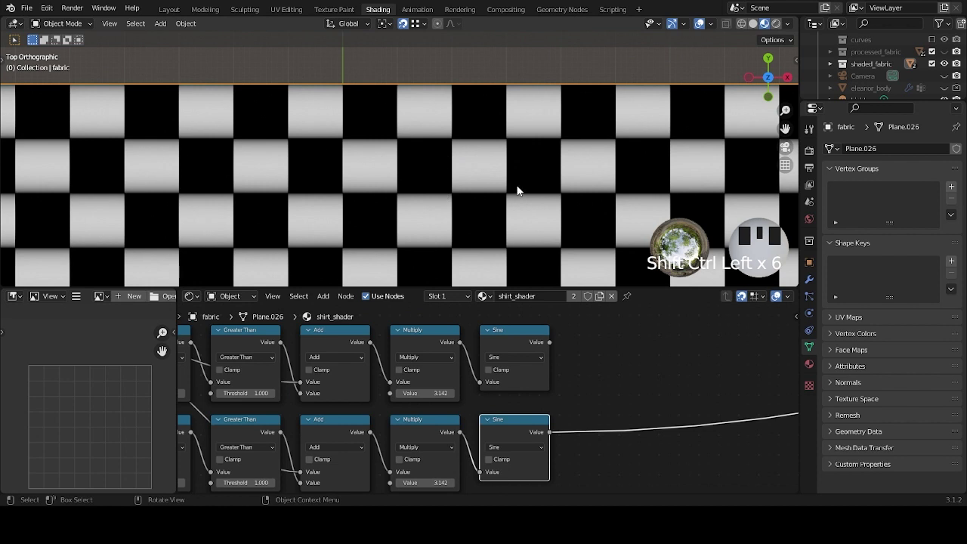
ctrl+shift+click(524, 335)
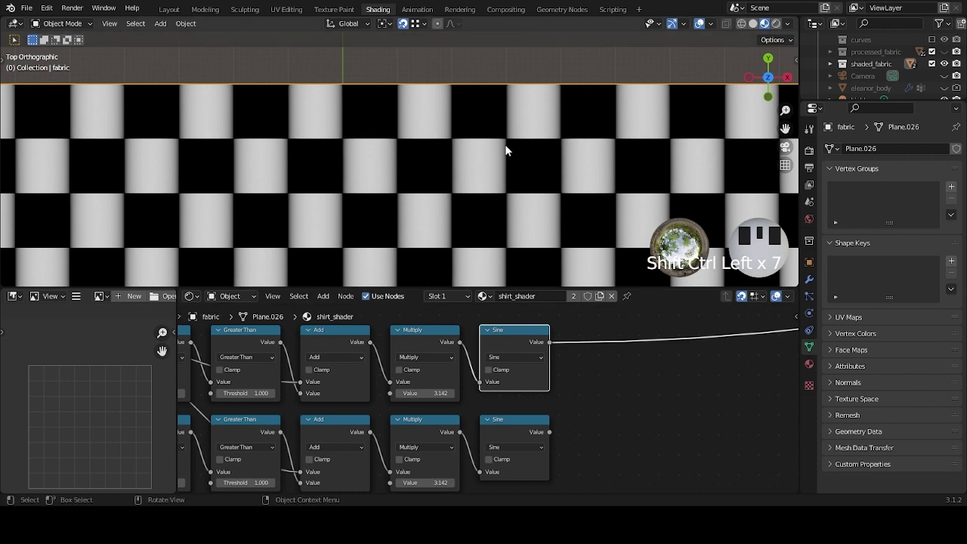
Duplicate the lower row's Multiply node and place the copy directly beneath the lower Sine node.
middle_drag(578, 420, 594, 364)
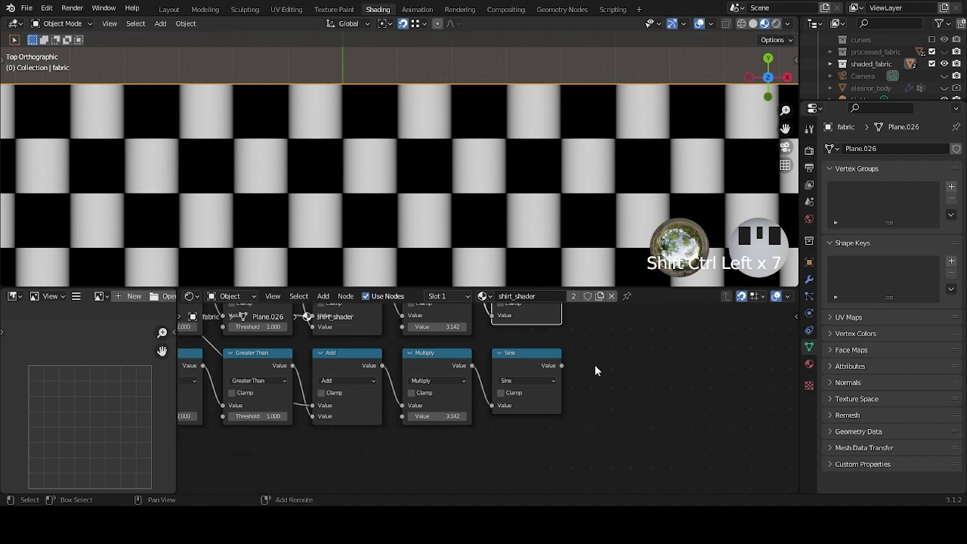
click(439, 353)
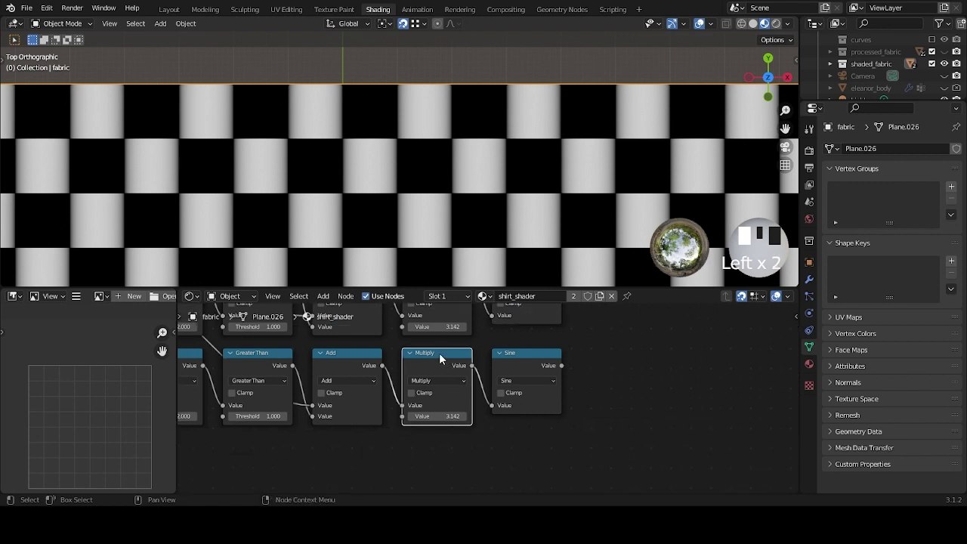
key(shift+d)
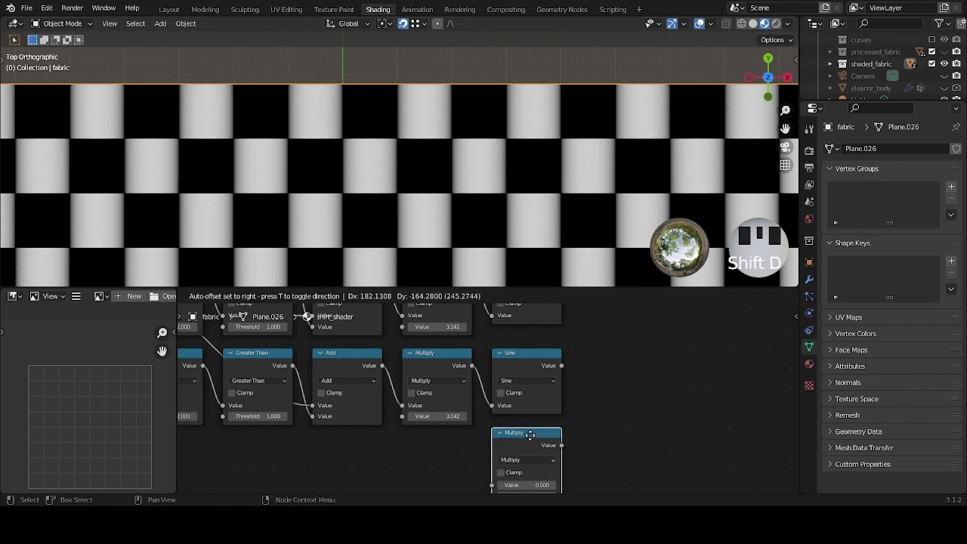
click(530, 434)
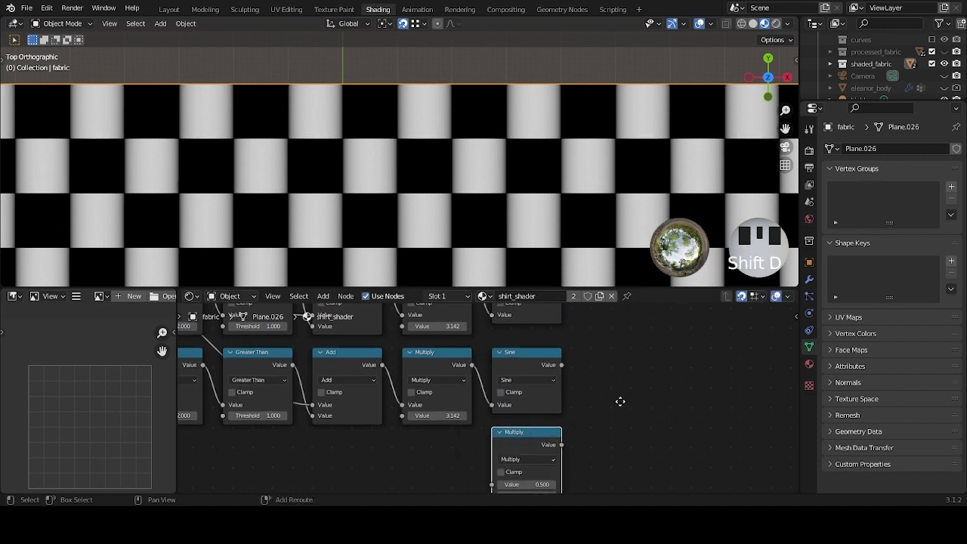
shift+middle_drag(621, 405, 634, 348)
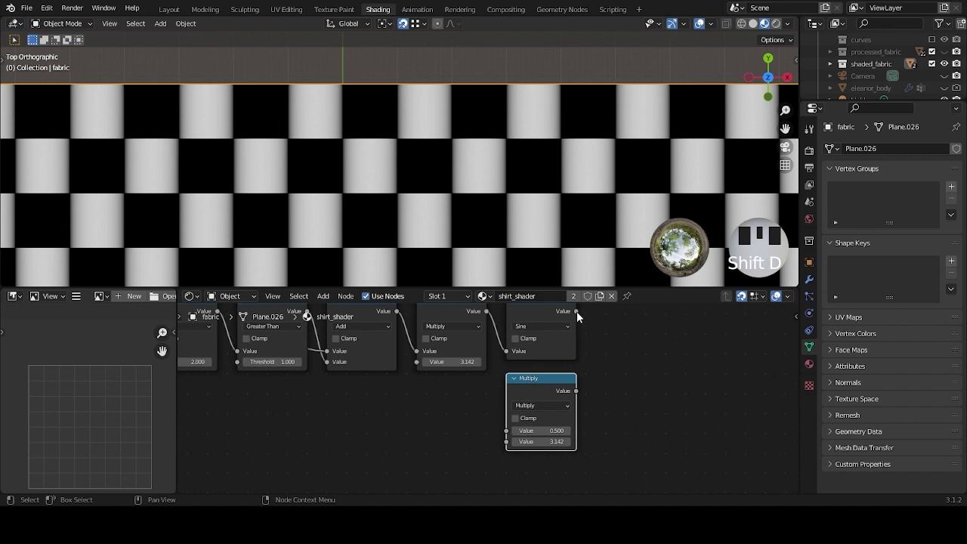
Connect the lower Sine output to the new Multiply node's first value and set its second value to -1.
drag(576, 310, 596, 312)
drag(565, 349, 506, 430)
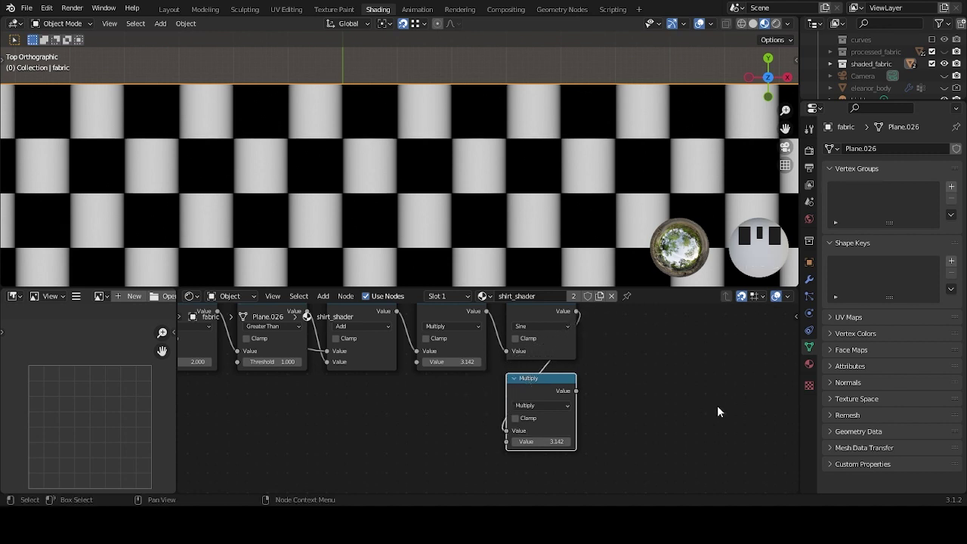
click(543, 442)
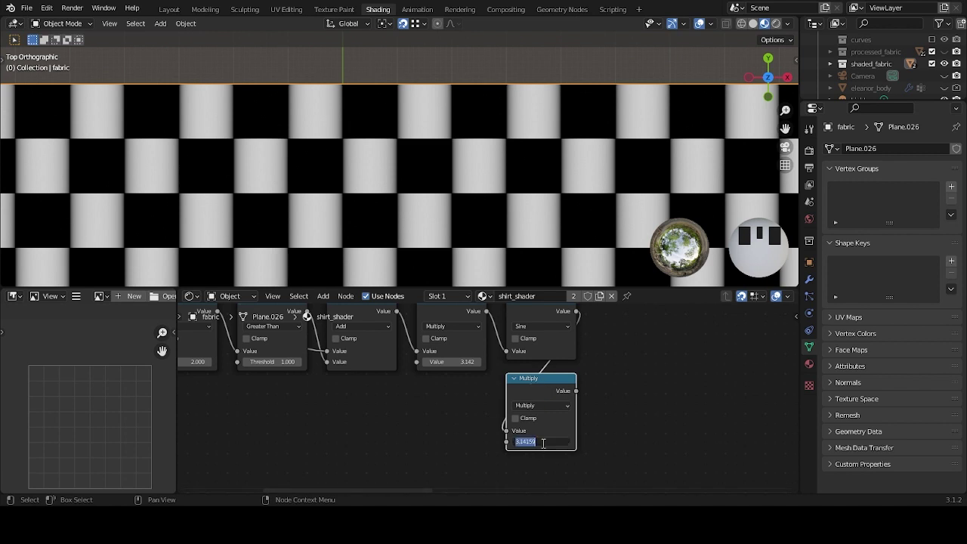
text(-1)
key(Return)
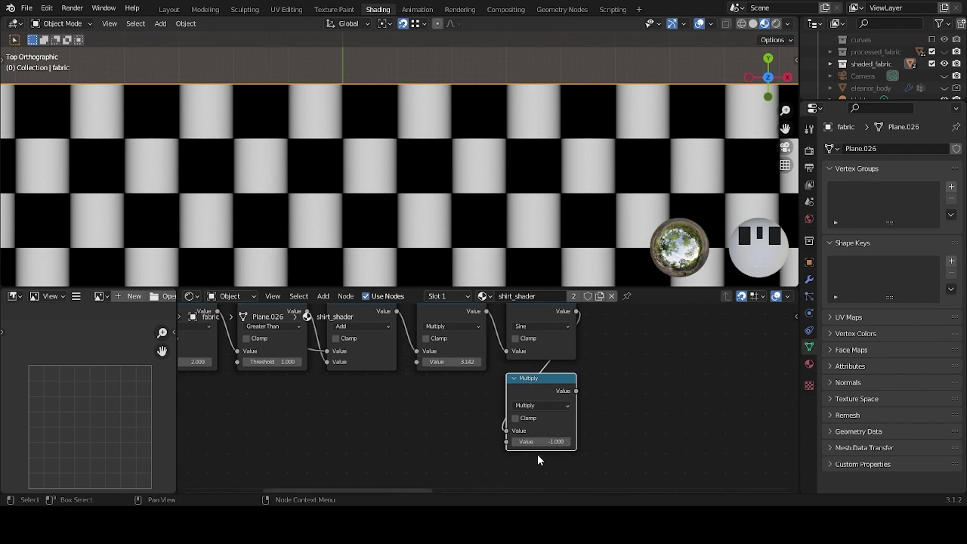
Compare the upper Sine output with the -1 Multiply output by alternating the fabric preview between them, ending on the Multiply node.
ctrl+shift+click(551, 383)
middle_drag(554, 384, 505, 494)
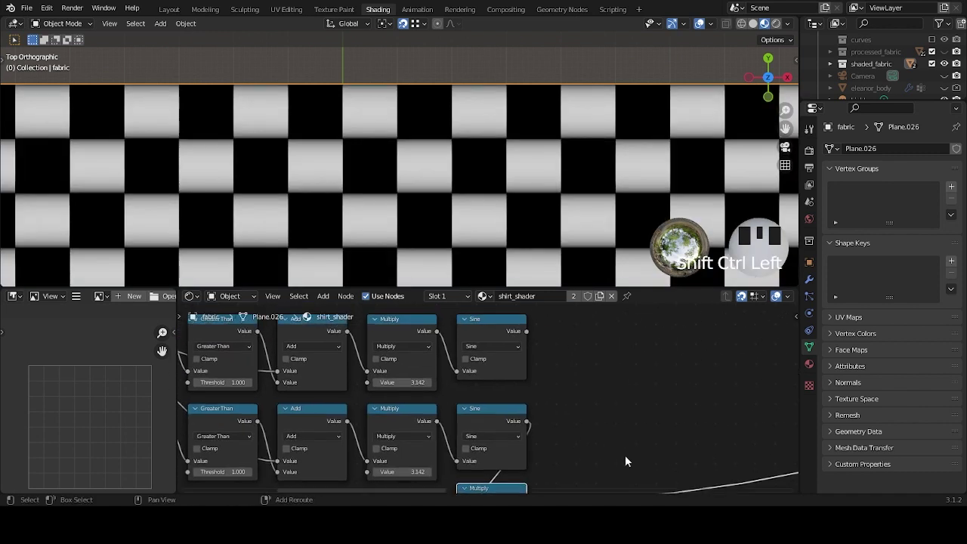
ctrl+shift+click(506, 326)
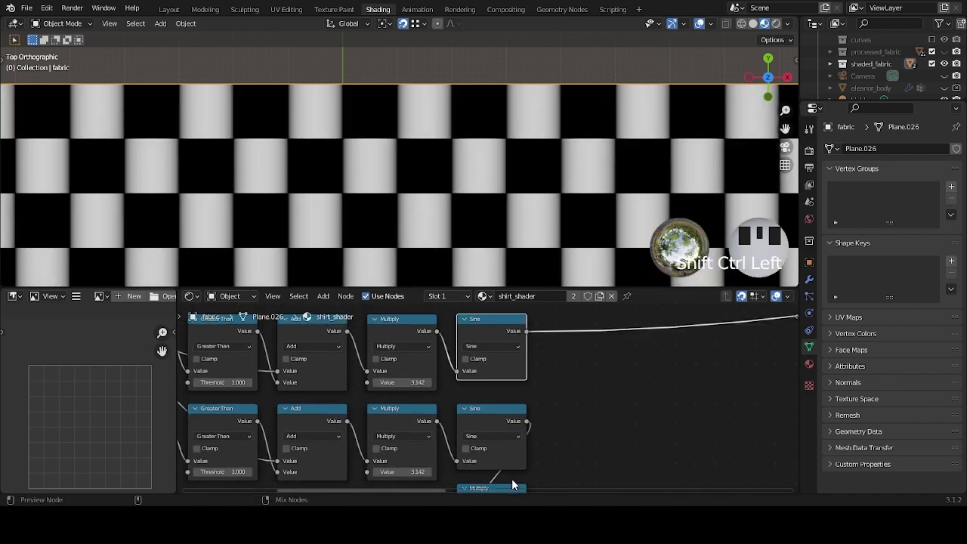
middle_drag(573, 460, 574, 429)
ctrl+shift+click(506, 457)
scroll(558, 389, down, 1)
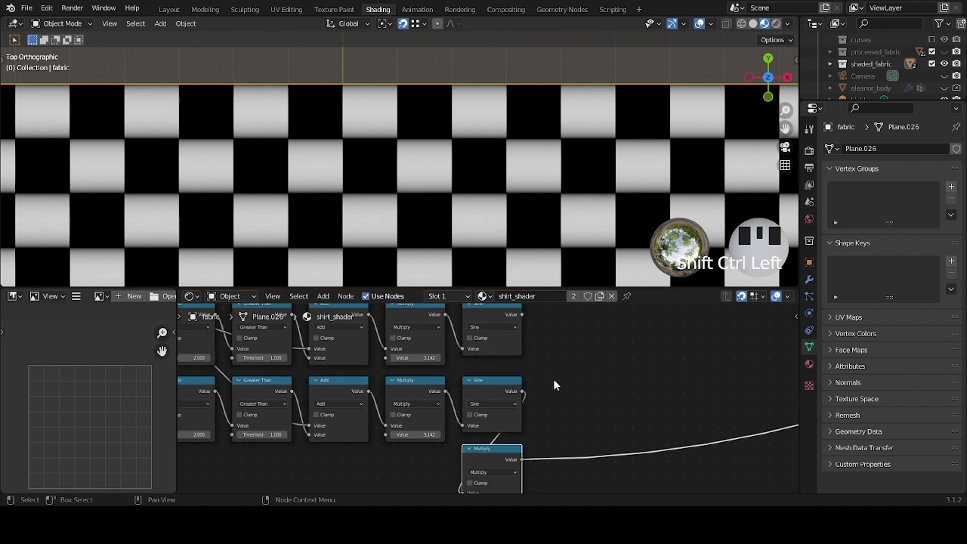
ctrl+shift+click(498, 306)
ctrl+shift+click(497, 450)
ctrl+shift+click(493, 311)
ctrl+shift+click(506, 458)
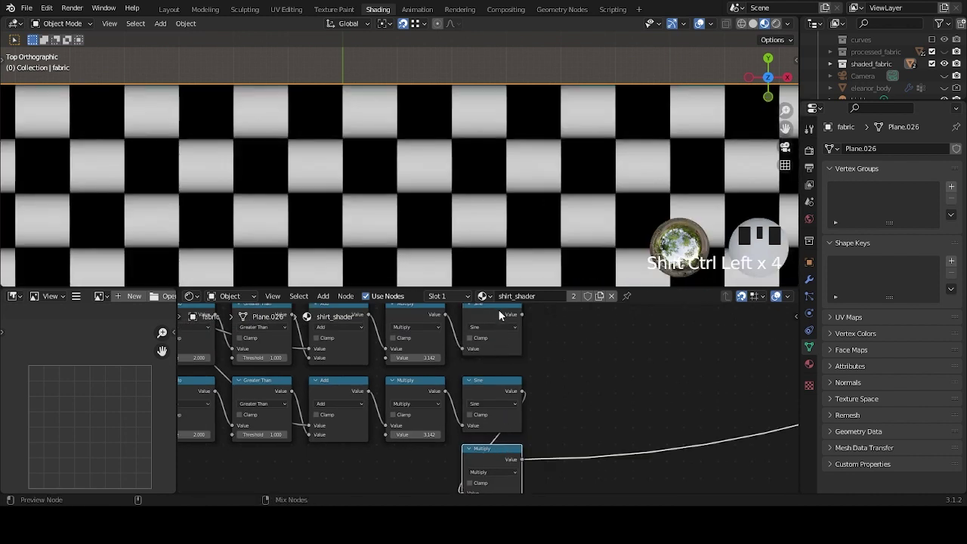
ctrl+shift+click(498, 309)
ctrl+shift+click(499, 445)
ctrl+shift+click(503, 305)
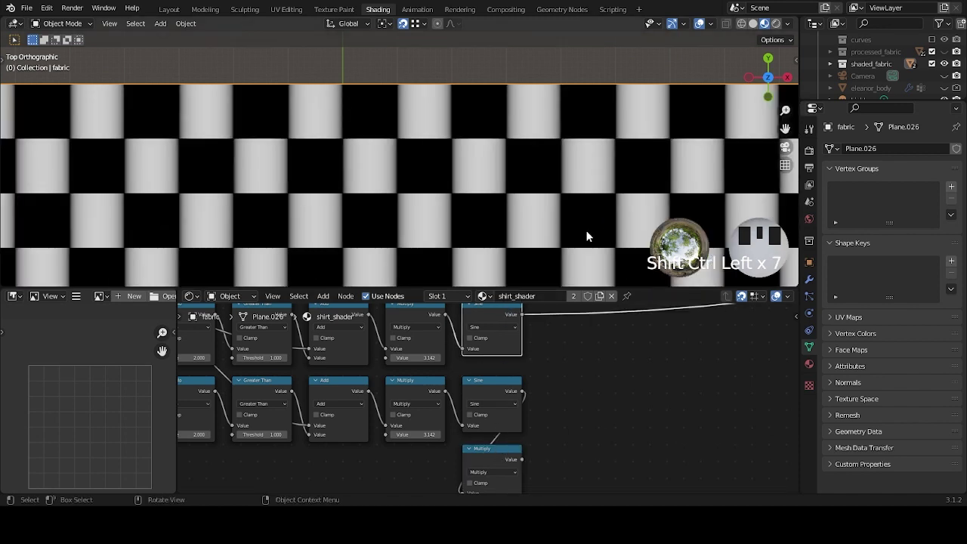
ctrl+shift+click(508, 455)
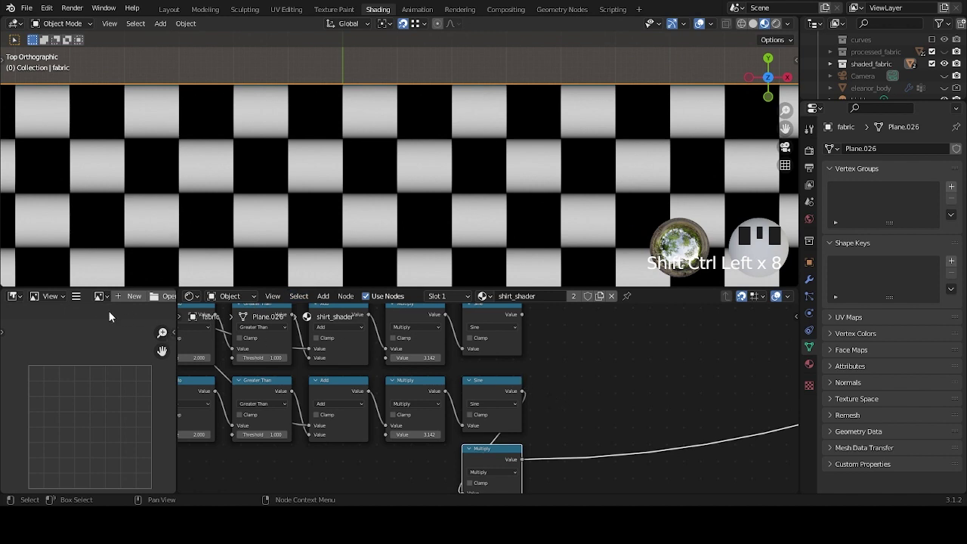
scroll(516, 360, down, 1)
ctrl+shift+click(499, 330)
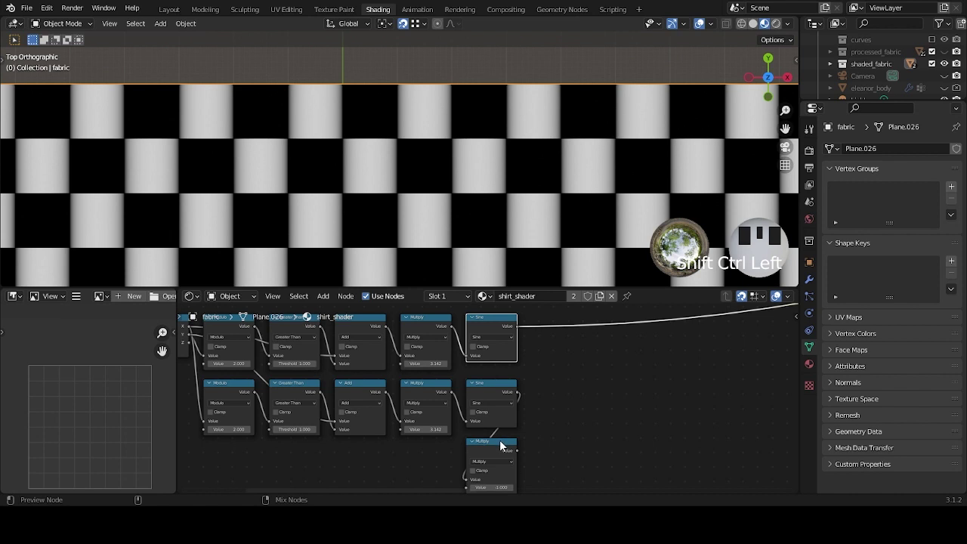
ctrl+shift+click(500, 444)
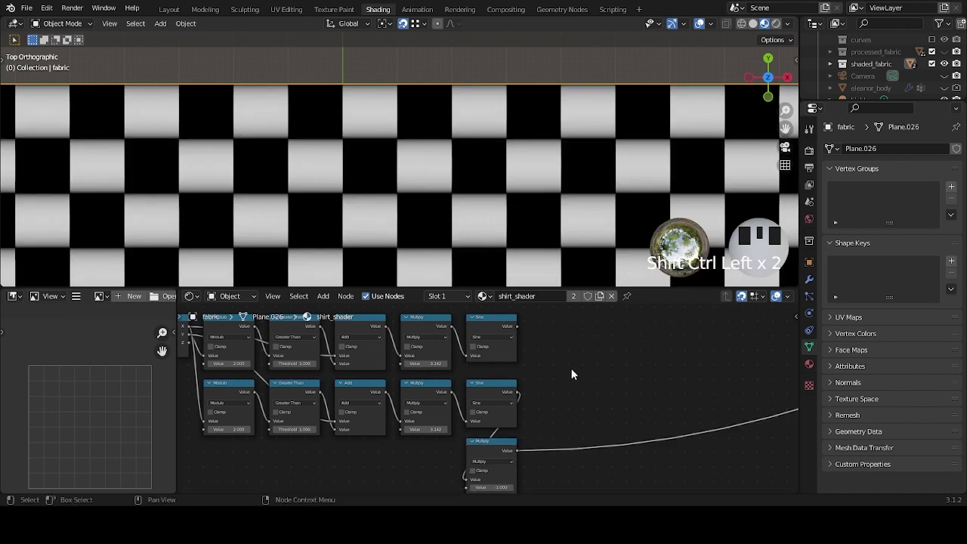
ctrl+shift+click(505, 325)
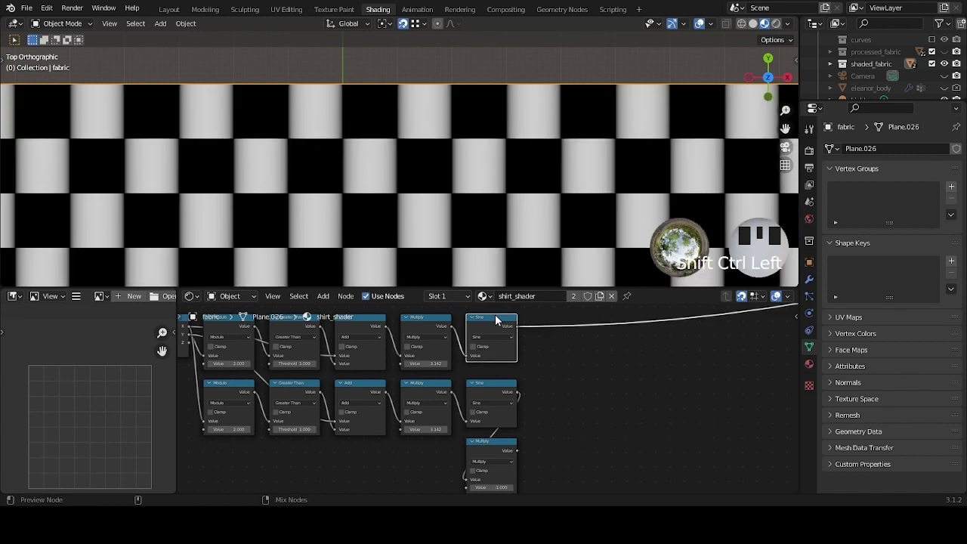
ctrl+shift+click(504, 453)
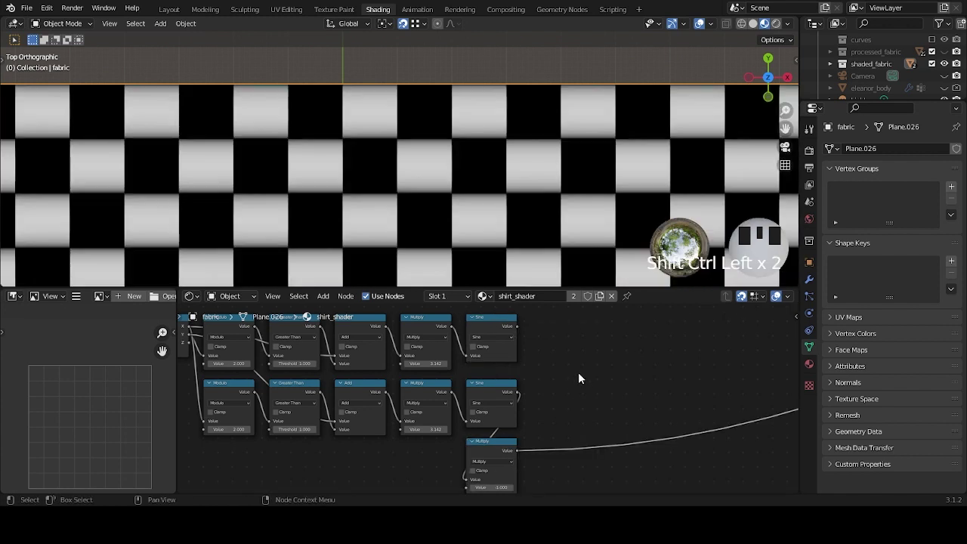
Duplicate the upper Sine node, place the copy beyond the end of the row, and change its operation to Maximum.
middle_drag(609, 368, 583, 368)
click(470, 323)
key(shift+d)
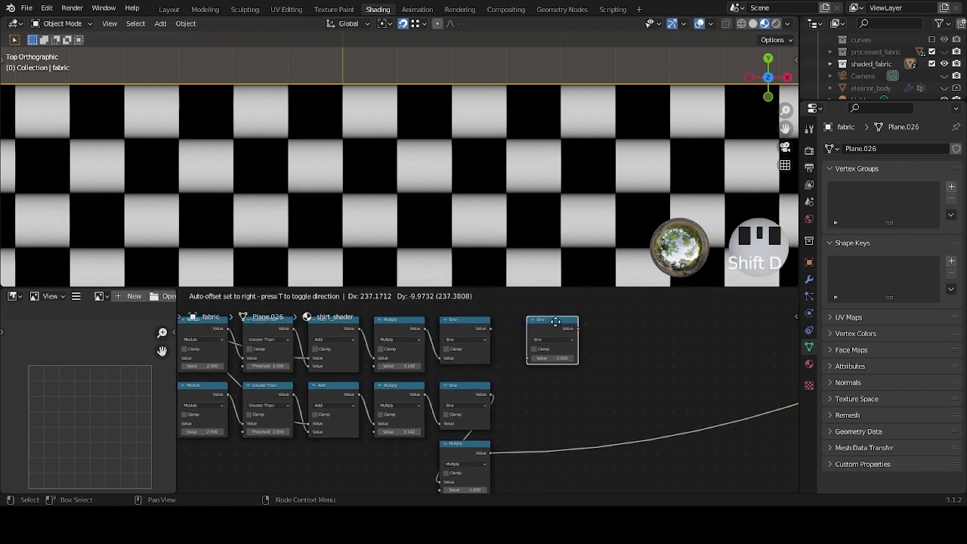
click(550, 330)
scroll(558, 364, up, 2)
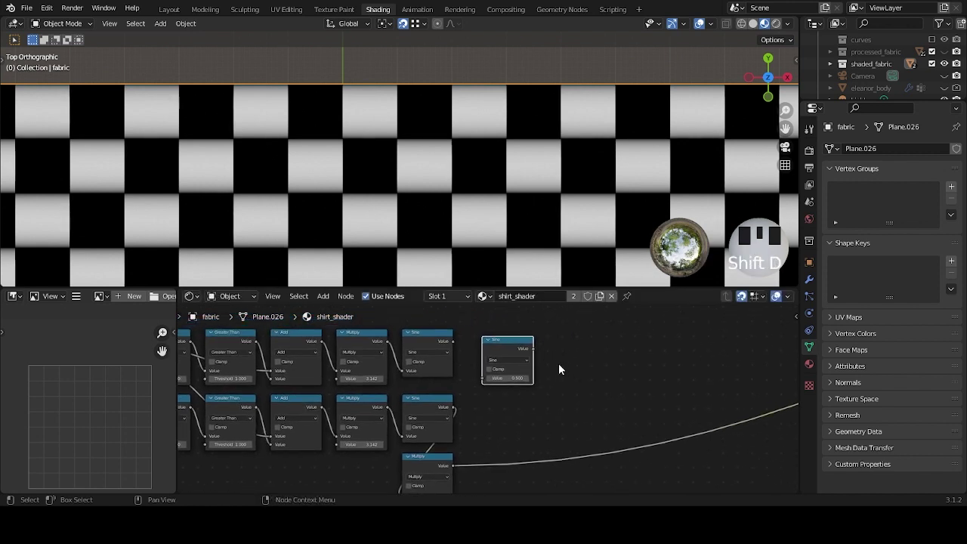
click(513, 360)
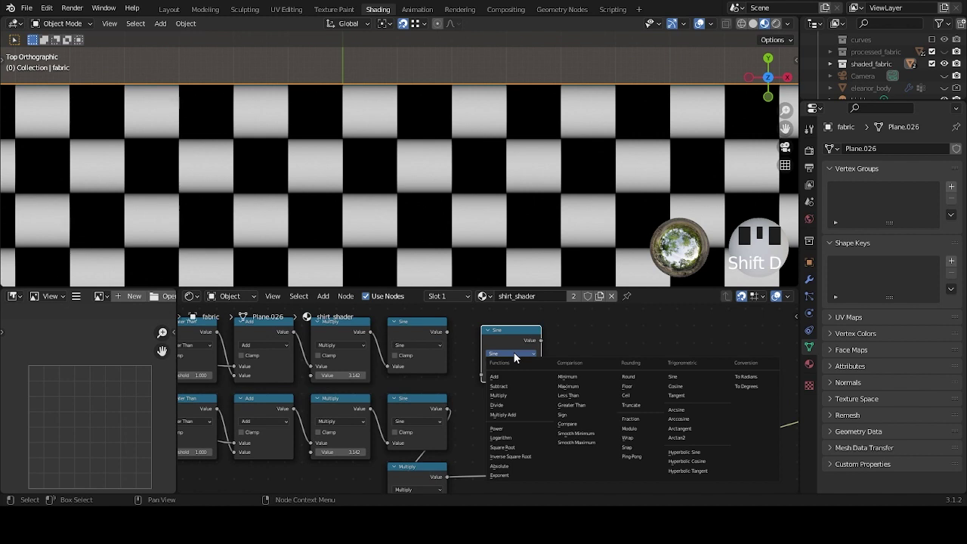
click(593, 377)
click(511, 353)
click(571, 389)
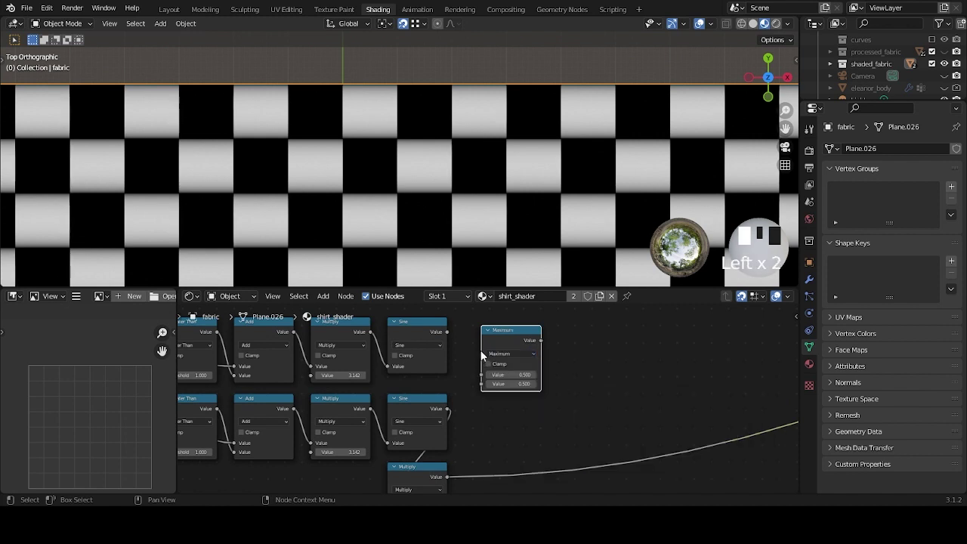
Connect the upper Sine output to the Maximum node's first value and the -1 Multiply output to its second value.
middle_drag(581, 352, 591, 353)
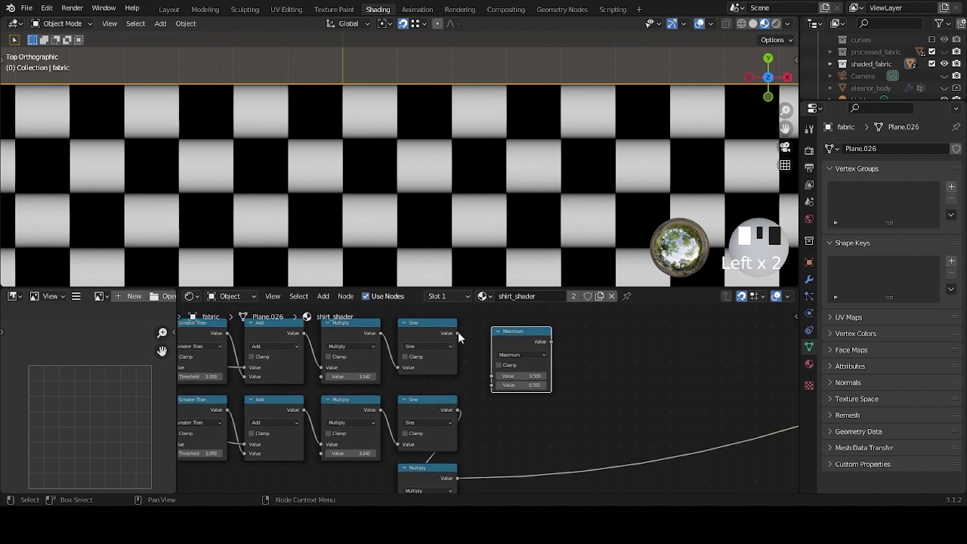
drag(457, 332, 480, 336)
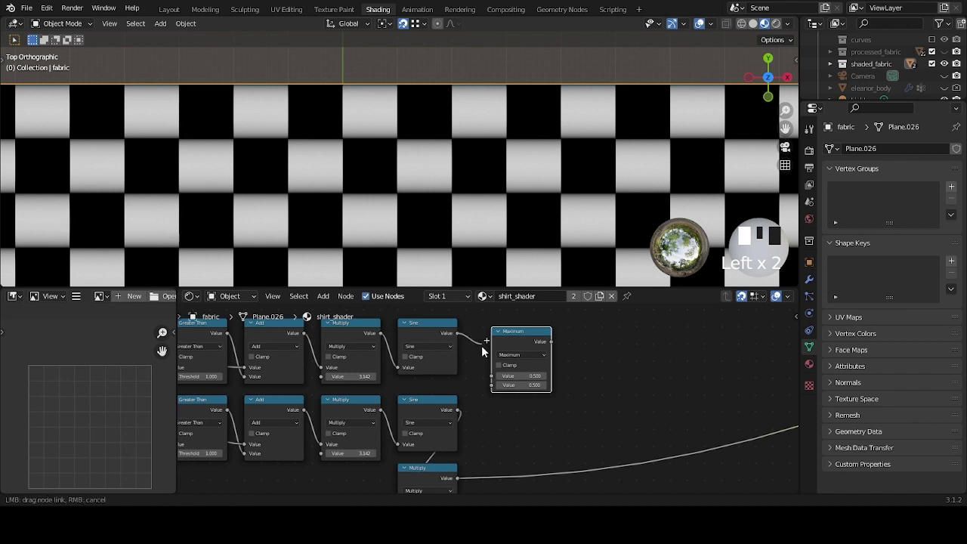
drag(486, 372, 493, 373)
middle_drag(563, 464, 578, 410)
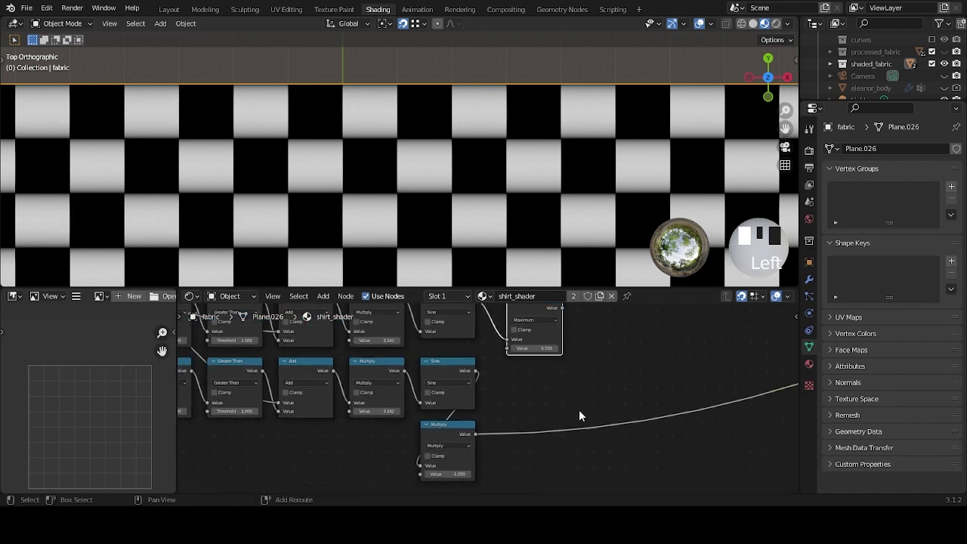
drag(474, 433, 510, 408)
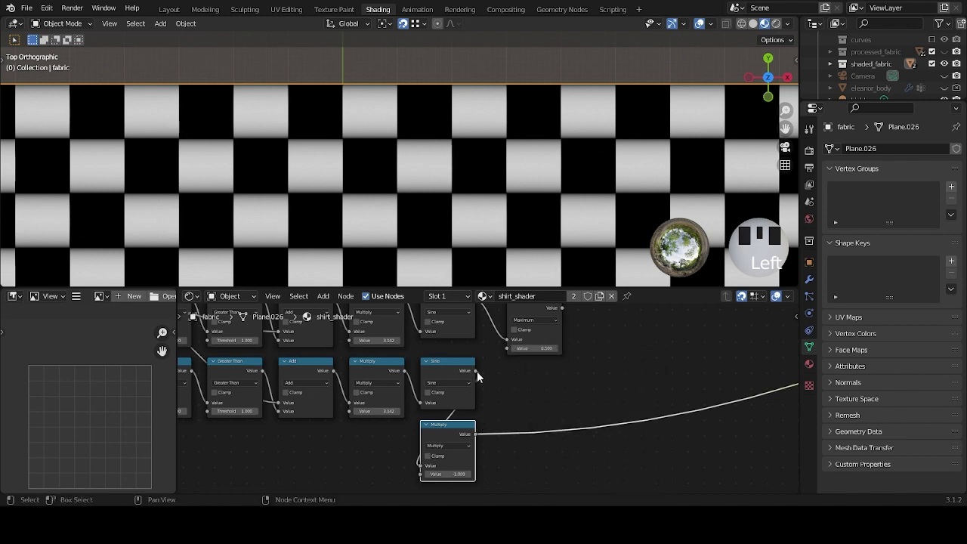
drag(476, 370, 506, 348)
middle_drag(552, 380, 511, 437)
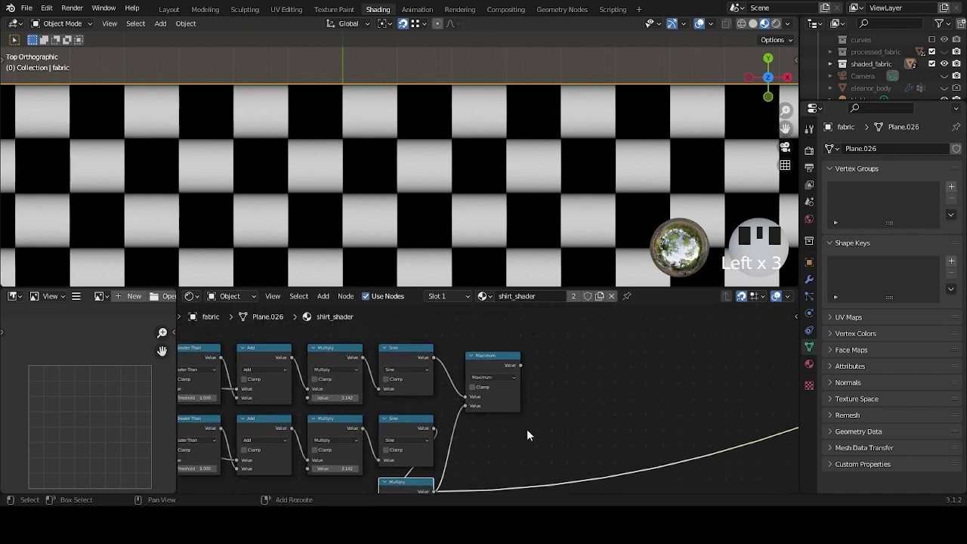
Preview the rebuilt Maximum node on the fabric and inspect the combined weave pattern from afar and up close.
click(495, 355)
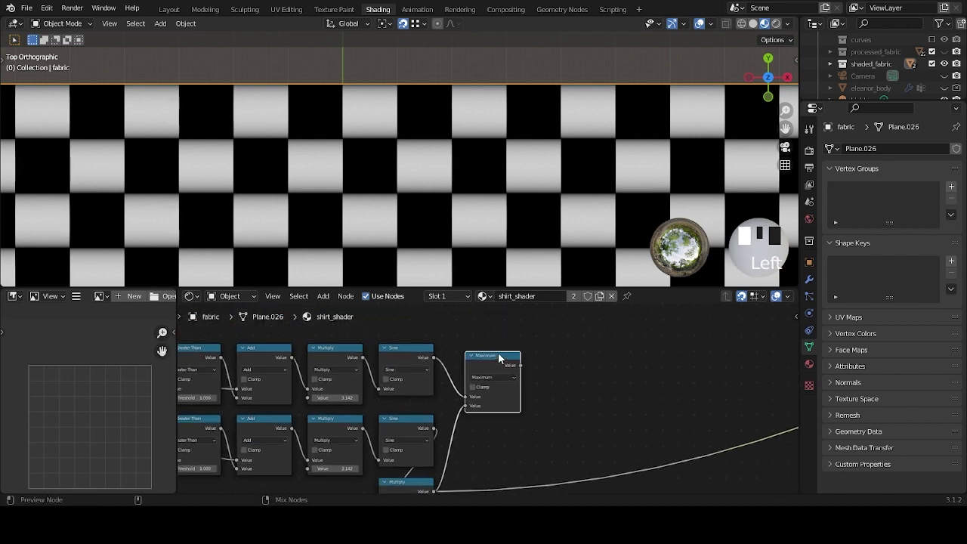
ctrl+shift+click(498, 358)
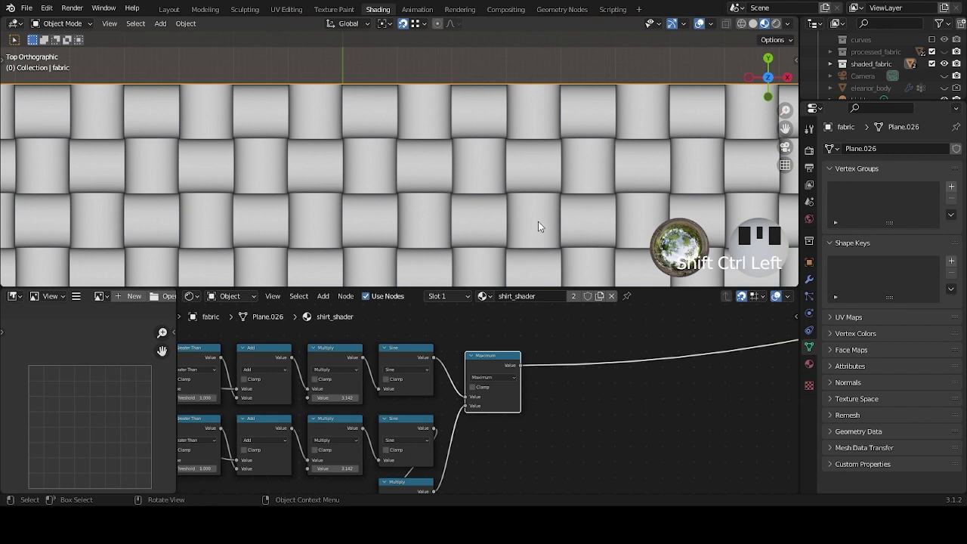
scroll(539, 226, down, 4)
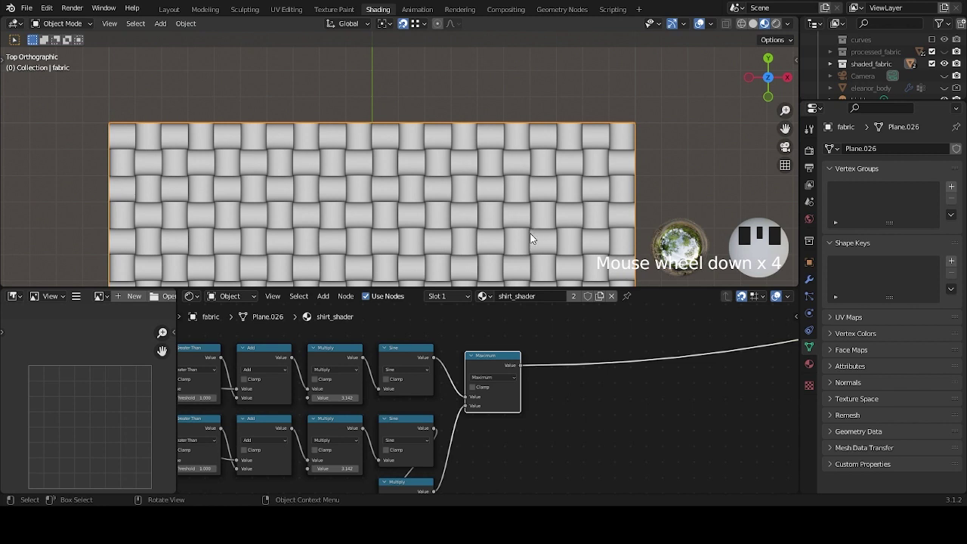
scroll(479, 160, up, 4)
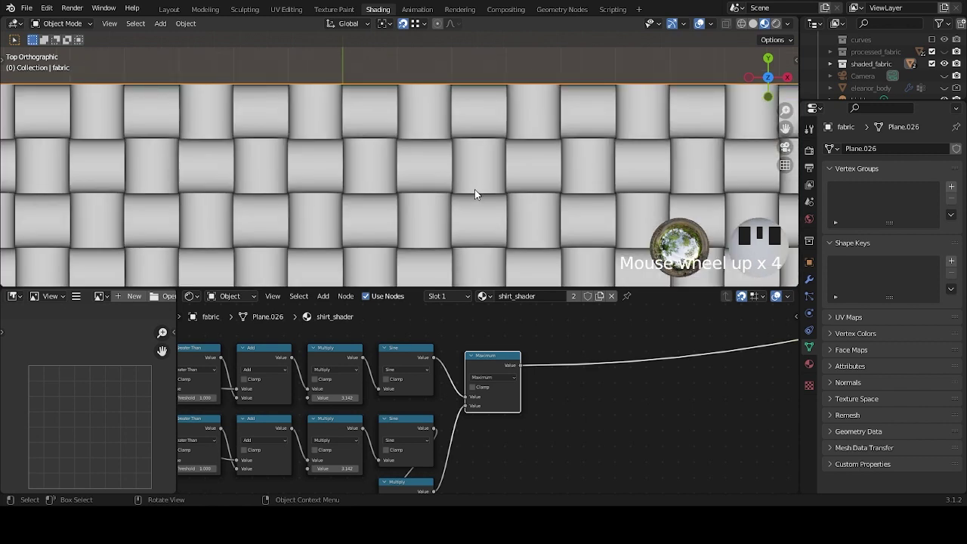
scroll(474, 194, up, 4)
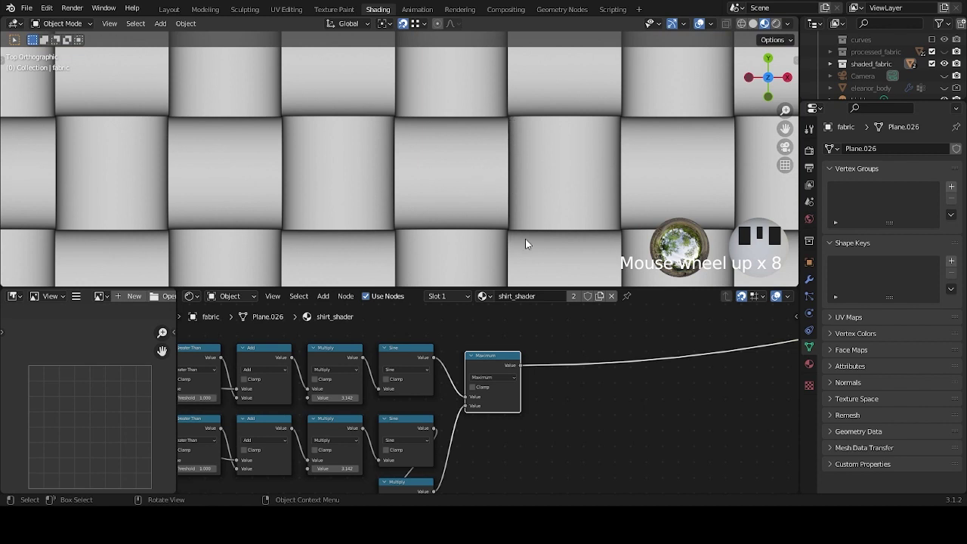
Preview the original shader's Maximum node on the fabric and examine its thread gaps up close.
scroll(542, 396, down, 7)
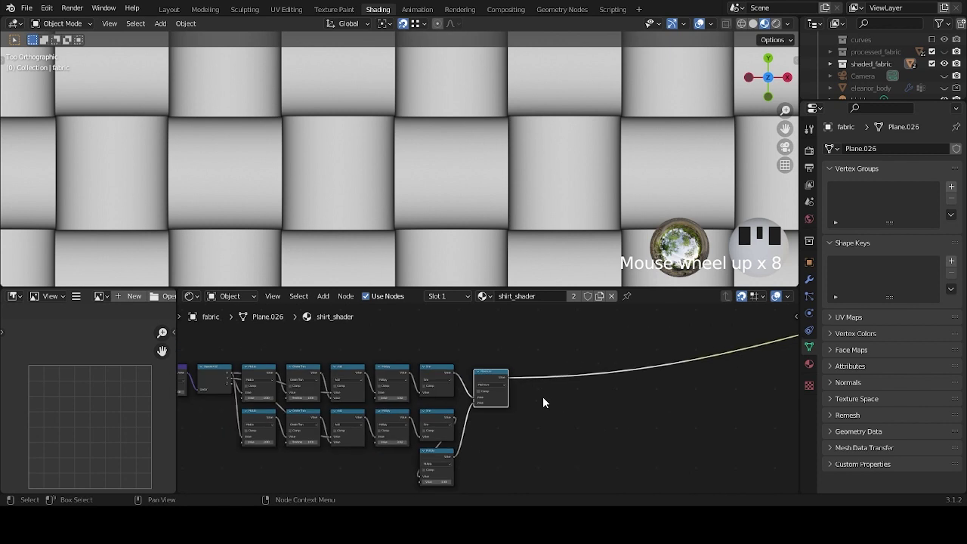
scroll(530, 395, up, 5)
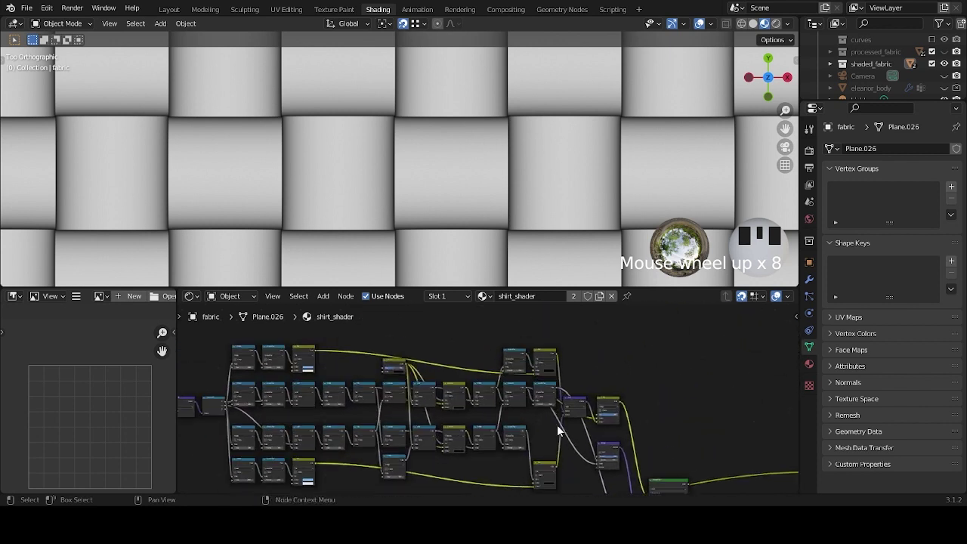
ctrl+shift+click(539, 365)
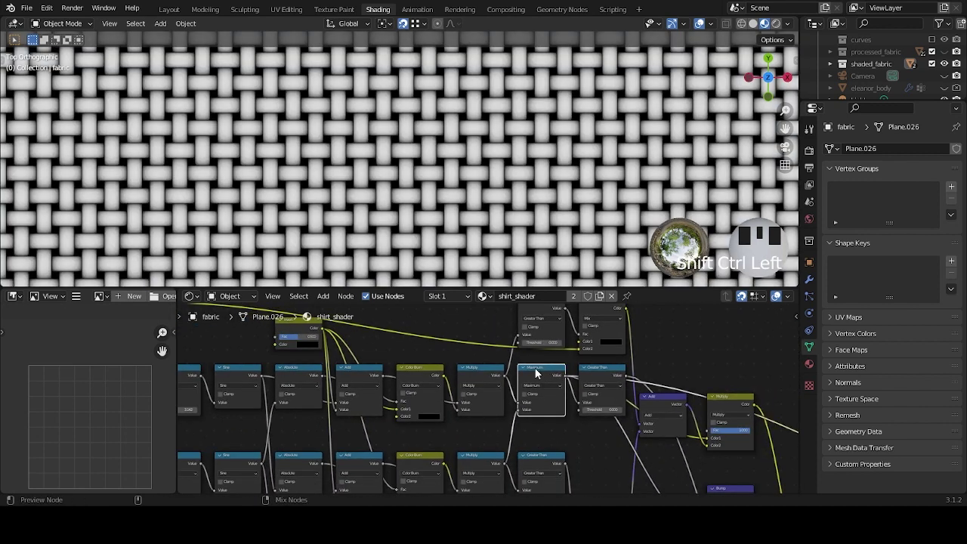
scroll(480, 204, up, 5)
shift+middle_drag(479, 205, 482, 219)
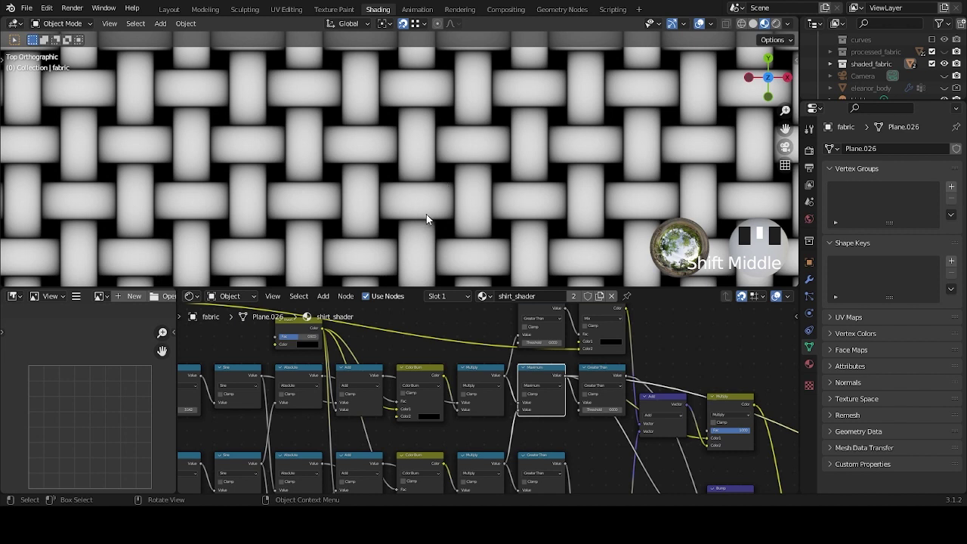
scroll(460, 192, down, 5)
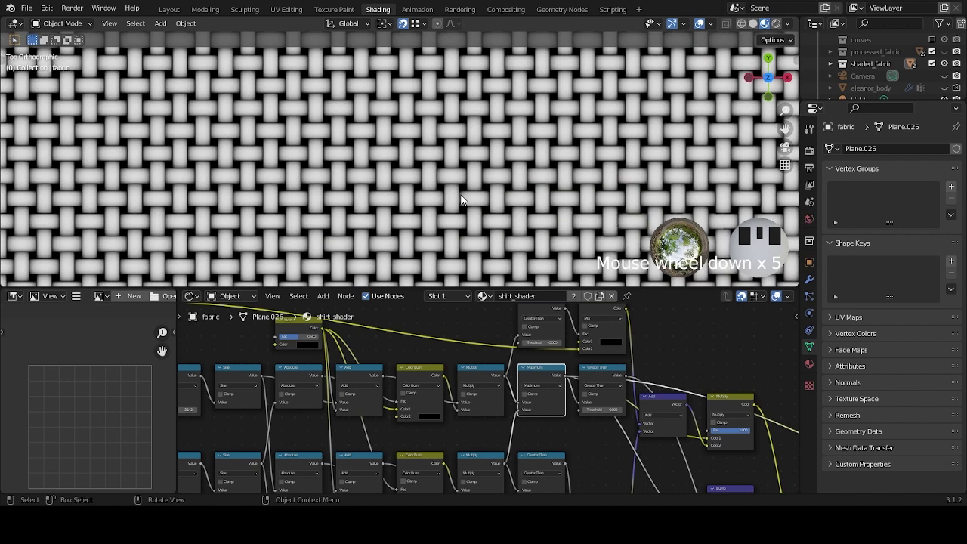
Switch the fabric preview back to the rebuilt Maximum node to compare it with the original weave.
scroll(554, 423, down, 5)
scroll(532, 451, up, 5)
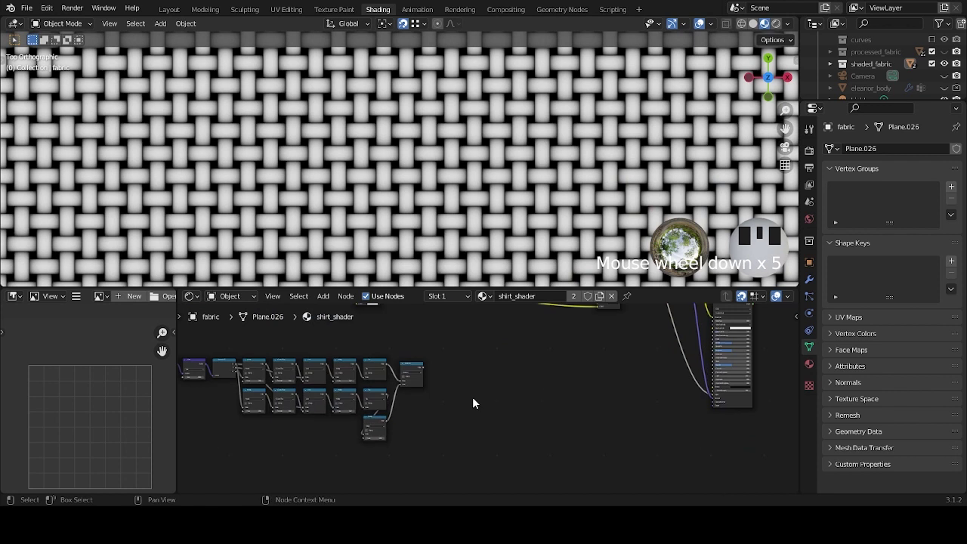
ctrl+shift+click(352, 338)
middle_drag(352, 337, 396, 353)
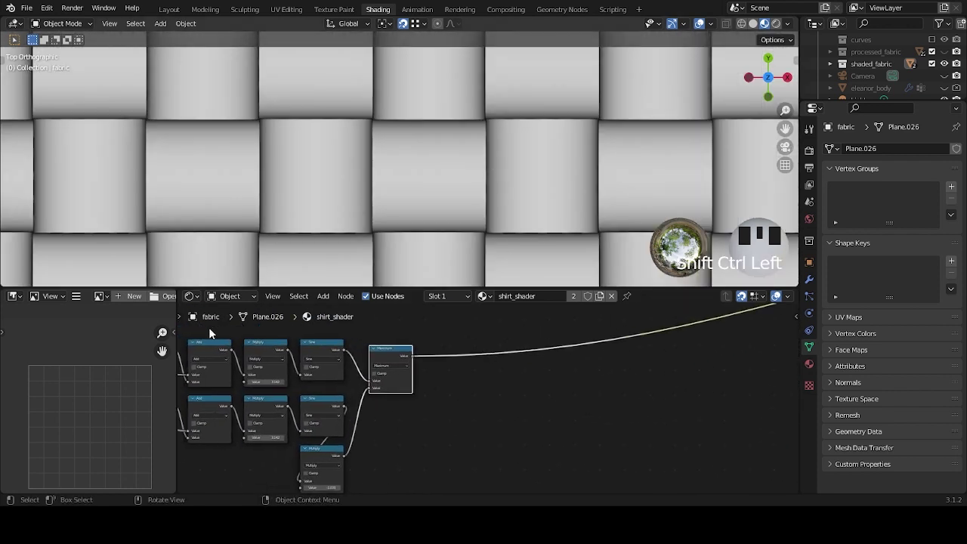
Move the rebuilt Maximum node farther from the Sine nodes and cut both of its input links.
middle_drag(367, 377, 519, 358)
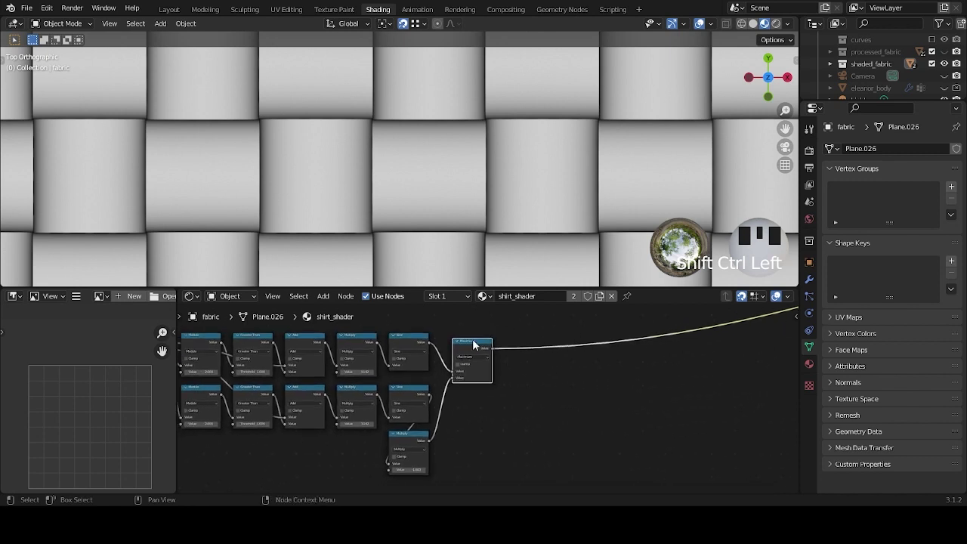
drag(473, 339, 592, 333)
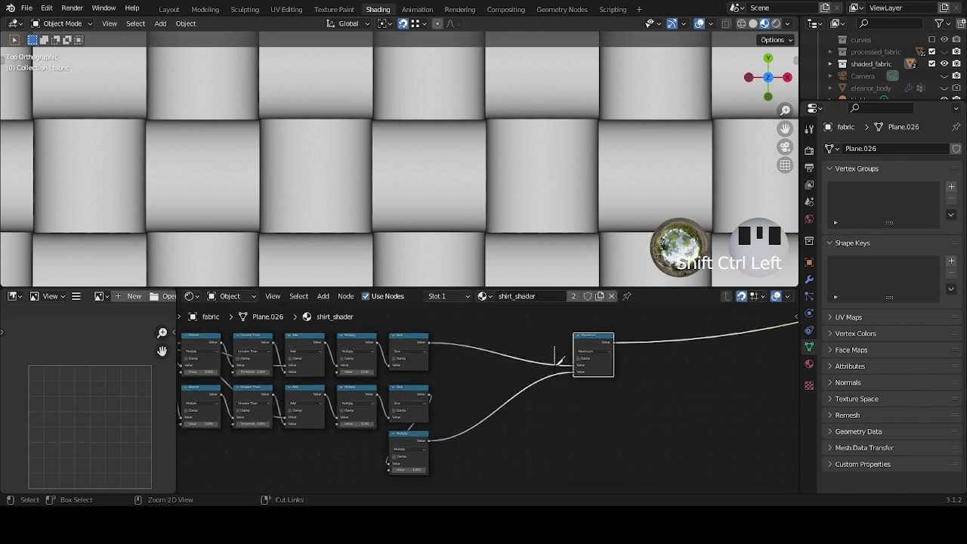
ctrl+right_drag(559, 349, 572, 416)
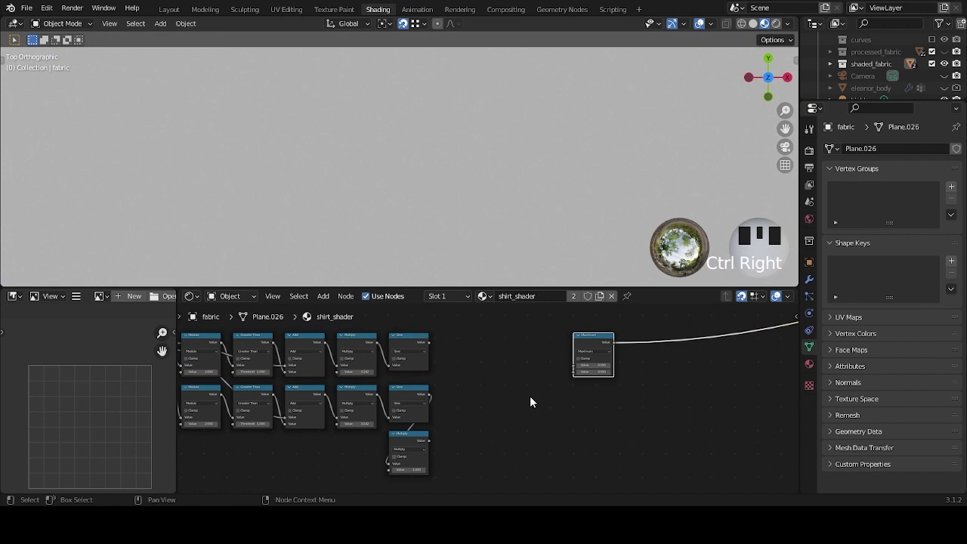
Duplicate the upper Sine node, place the copy right after it, and change its operation to Absolute.
click(412, 342)
key(shift+d)
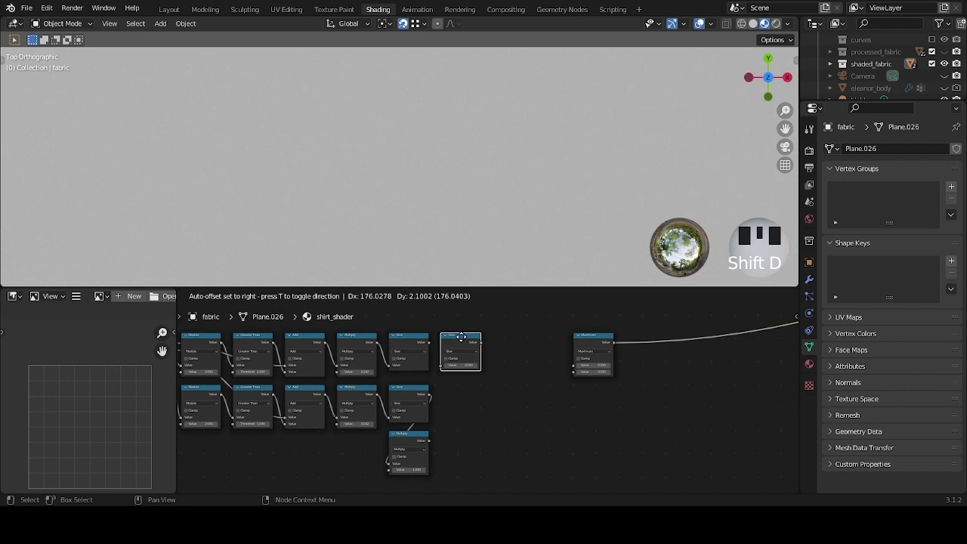
click(497, 360)
scroll(544, 368, up, 2)
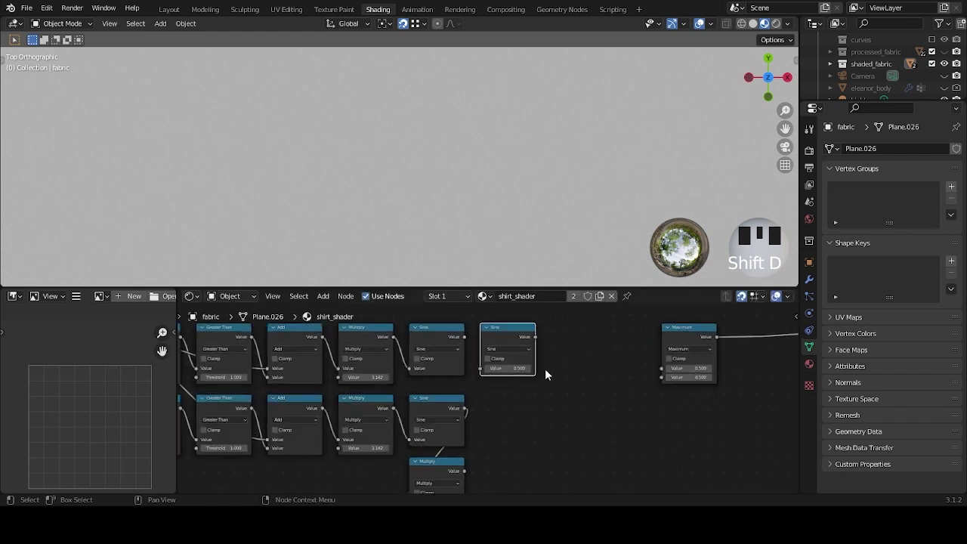
click(518, 350)
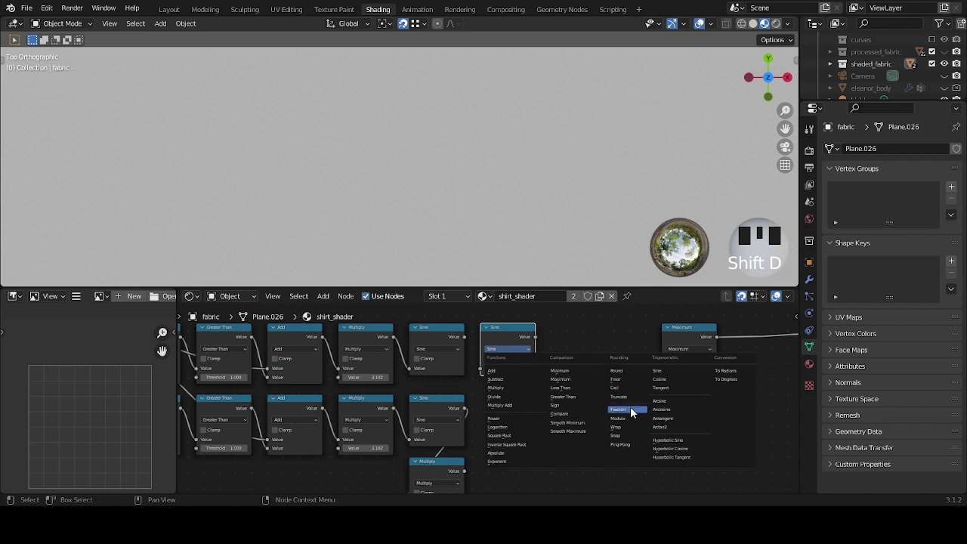
click(513, 451)
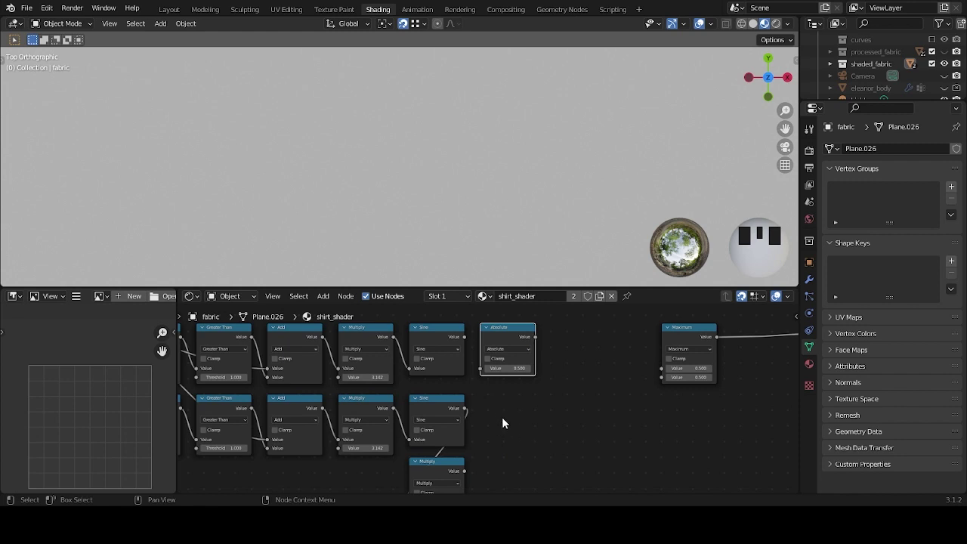
Connect the lower Sine output to the Absolute node's value input.
middle_drag(524, 425, 474, 374)
shift+scroll(454, 375, up, 2)
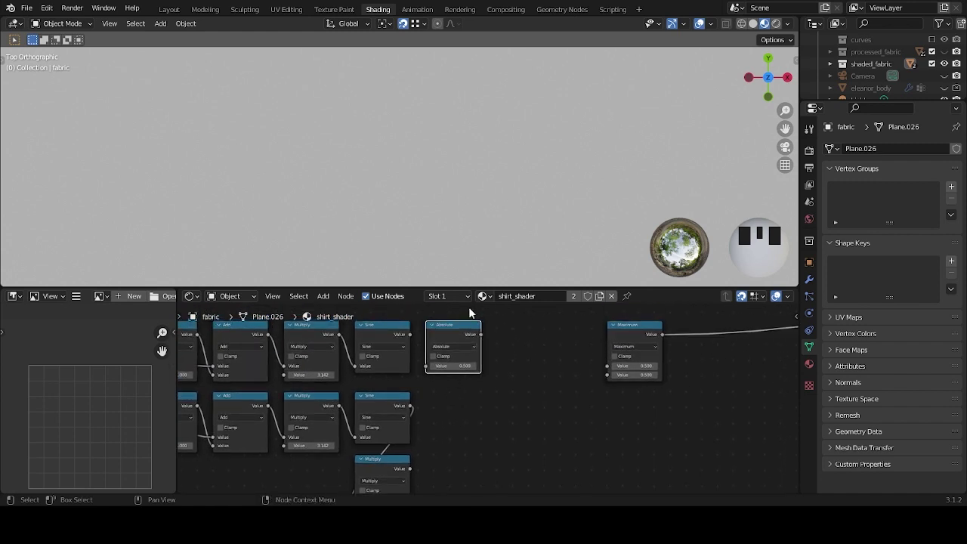
click(461, 327)
drag(409, 405, 468, 398)
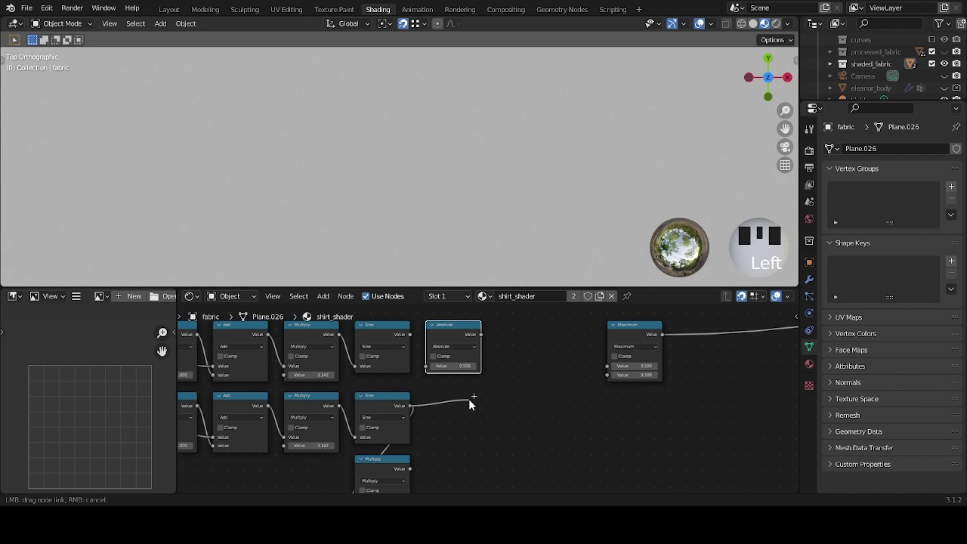
drag(423, 370, 425, 370)
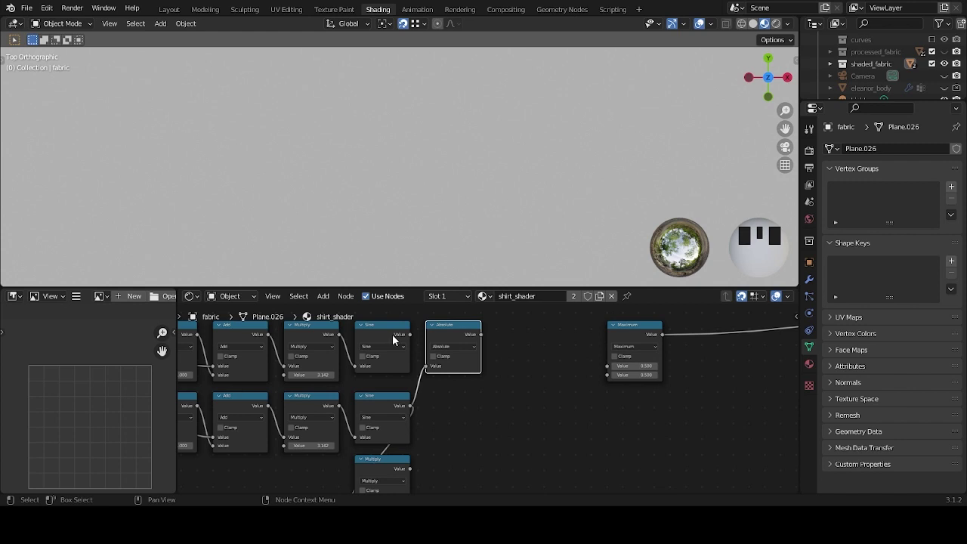
Add a Mix color node between the Absolute and Maximum nodes and connect the Absolute output to its Color1.
click(458, 326)
key(shift+a)
click(525, 360)
text(mix)
key(Return)
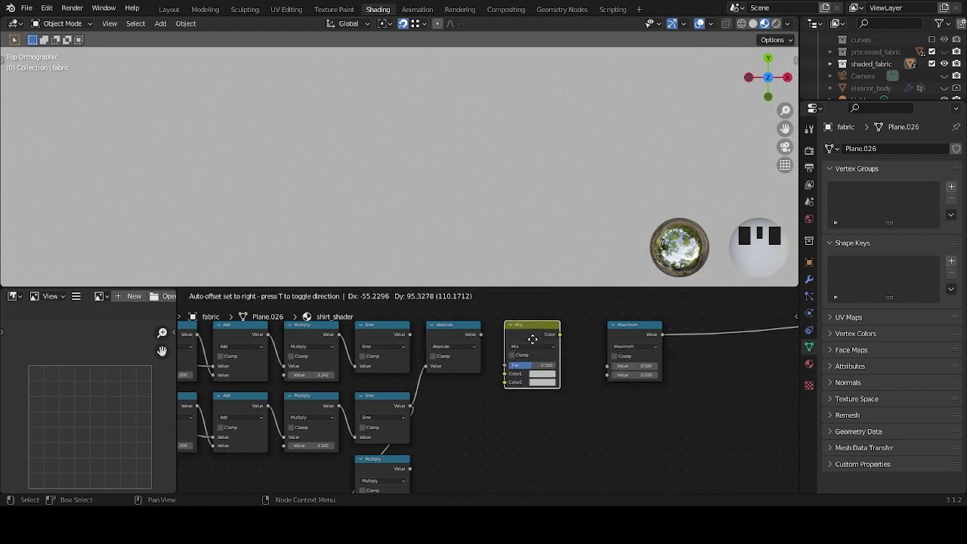
click(524, 344)
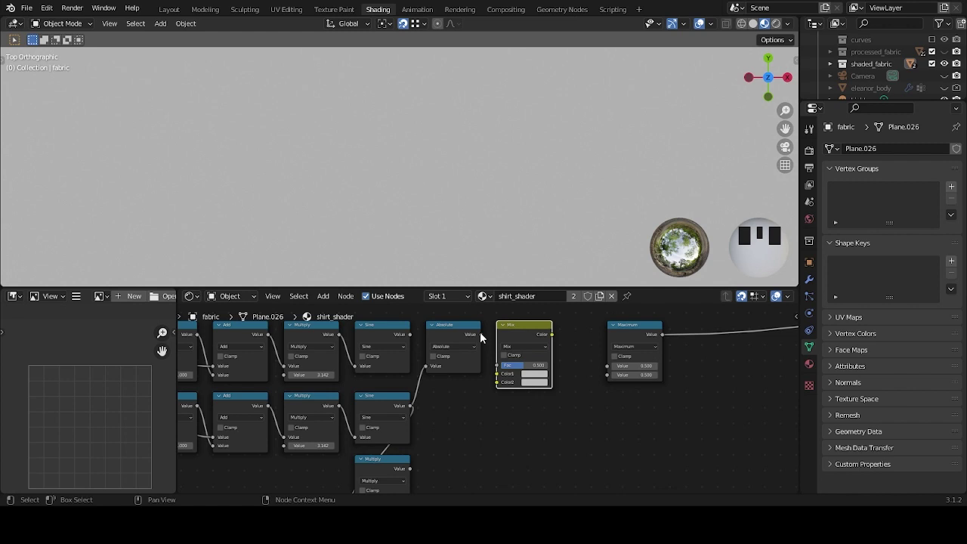
drag(480, 338, 485, 340)
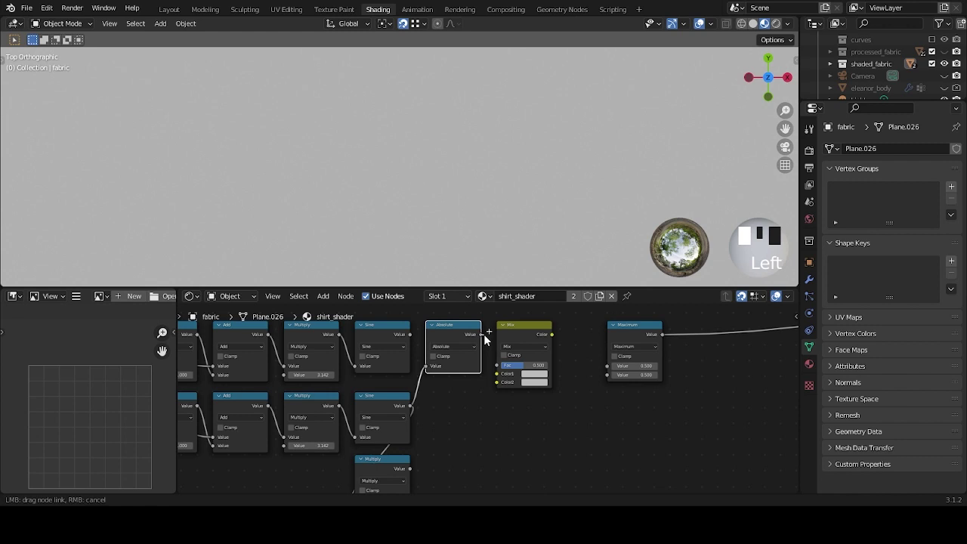
drag(486, 340, 496, 374)
Set the Mix node's blending mode to Color Burn and its Color2 to black.
middle_drag(578, 389, 555, 396)
scroll(556, 396, up, 1)
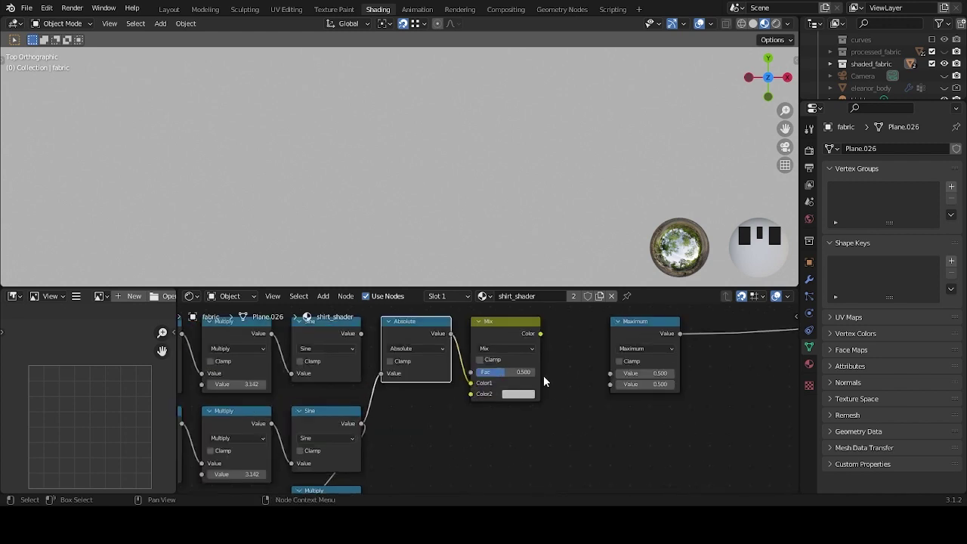
click(524, 351)
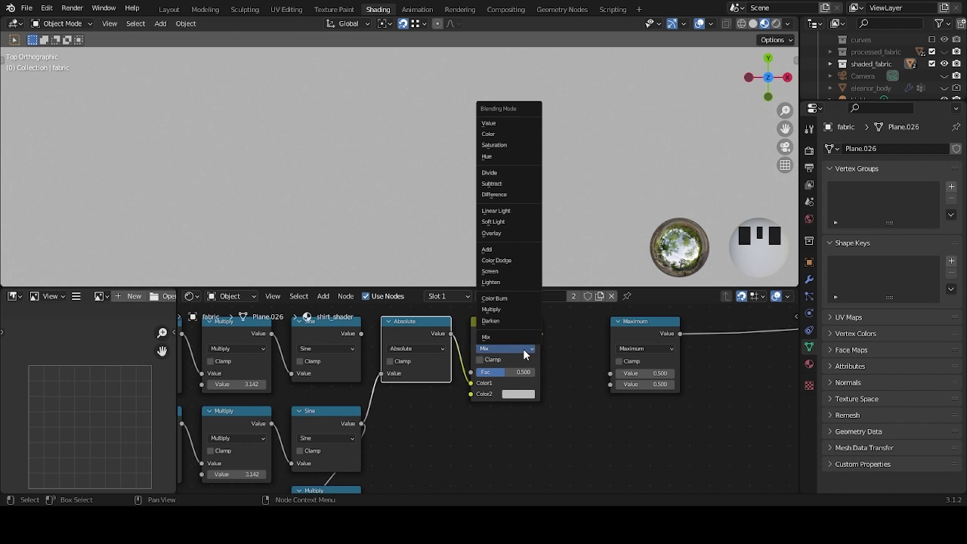
click(512, 299)
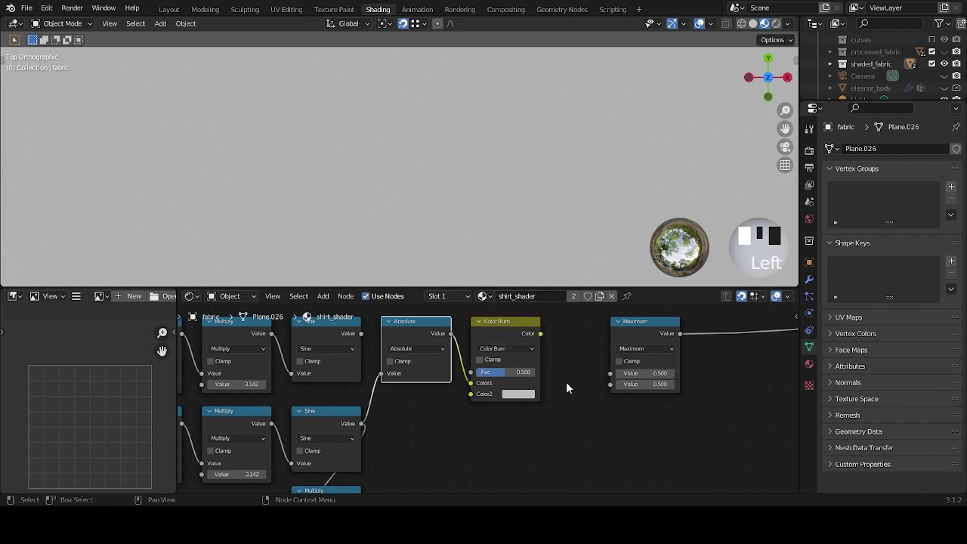
click(519, 395)
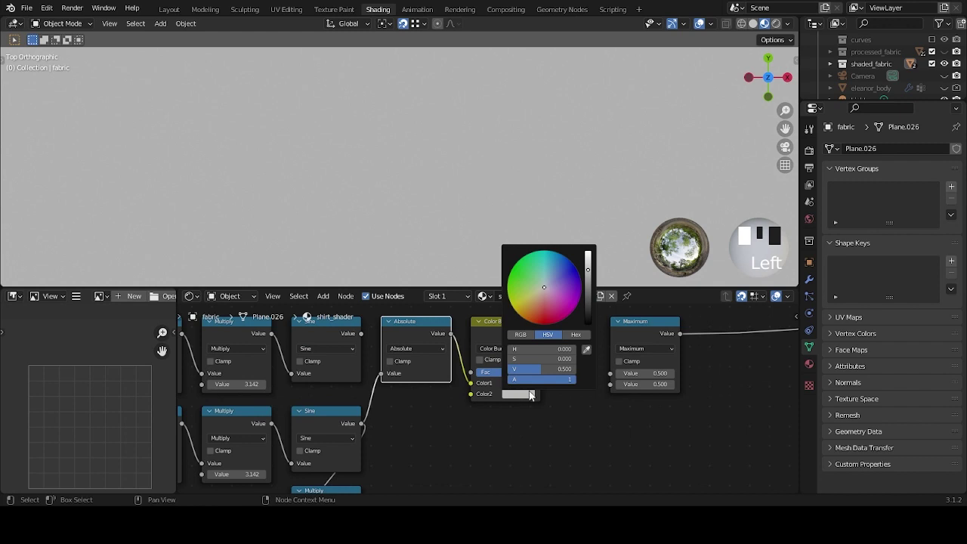
drag(565, 369, 554, 368)
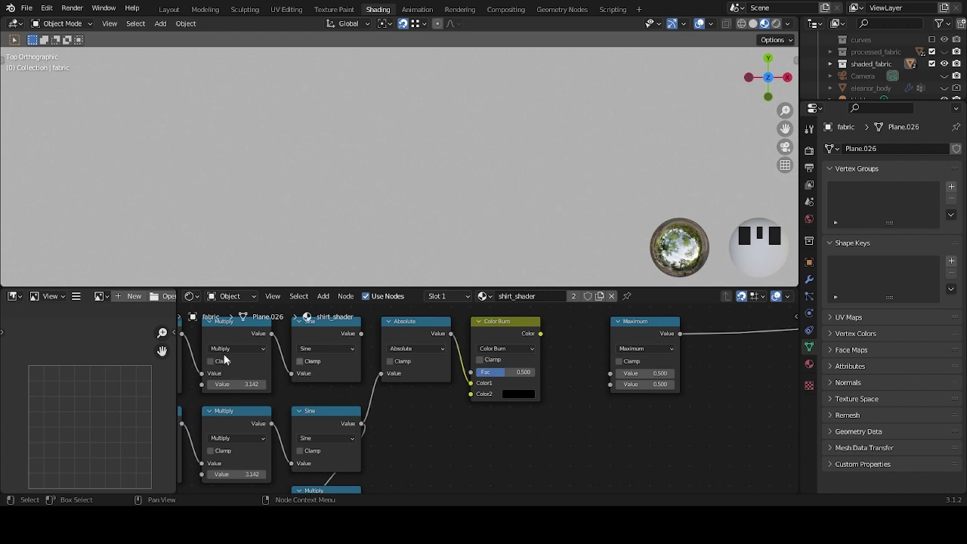
Duplicate the Absolute and Color Burn nodes together and place the copies below, in line with the lower Sine node.
double_click(429, 325)
shift+click(490, 321)
scroll(424, 370, down, 1)
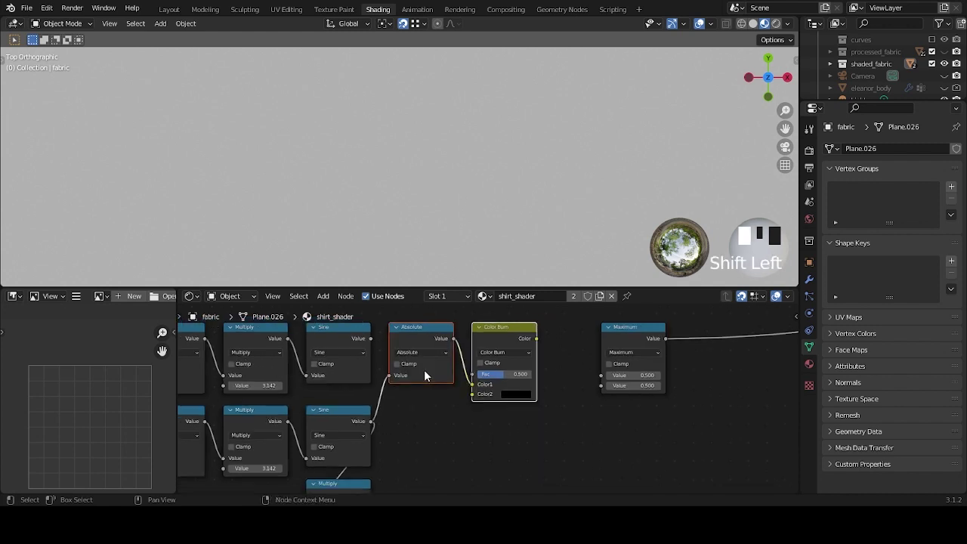
scroll(423, 369, down, 1)
key(shift+d)
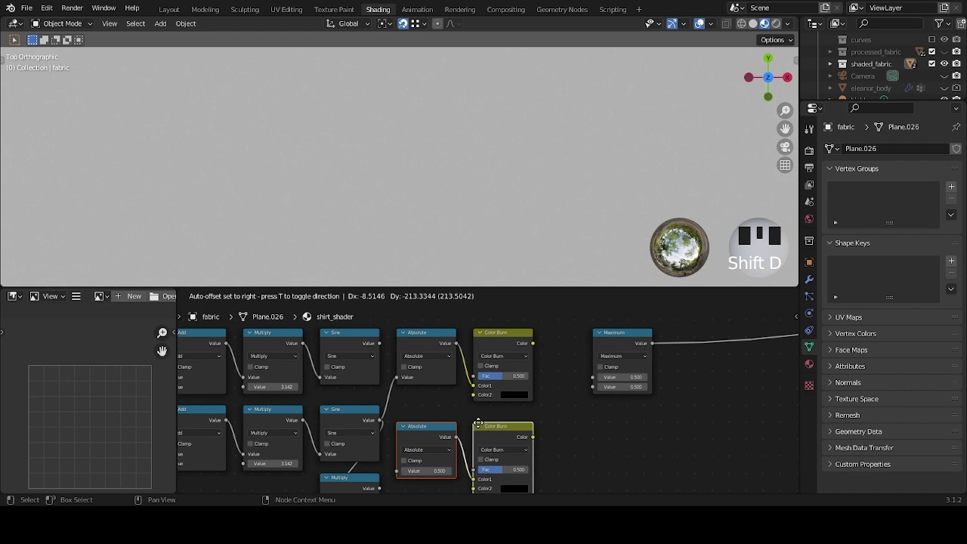
click(480, 409)
Connect the upper Sine output to the lower Absolute node's value input.
scroll(544, 410, up, 2)
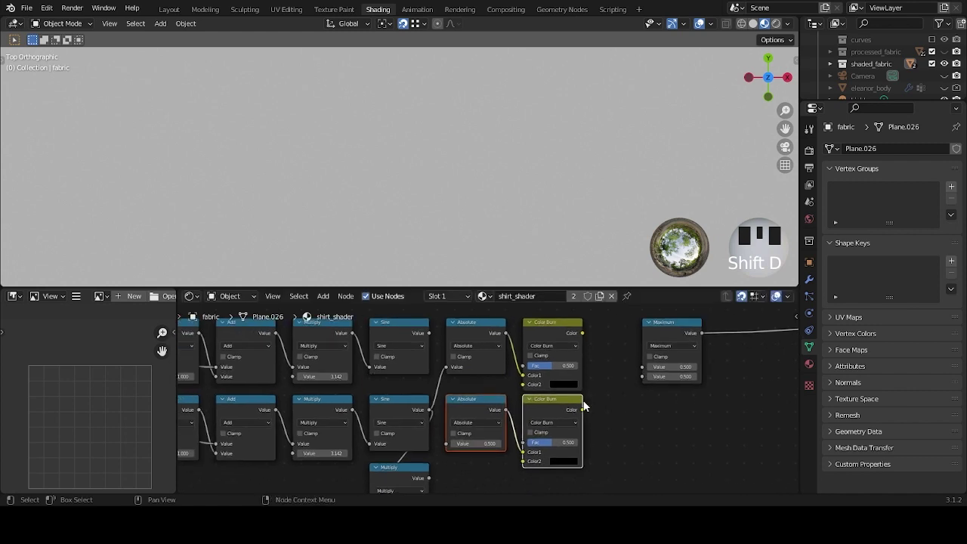
scroll(438, 428, up, 1)
click(475, 384)
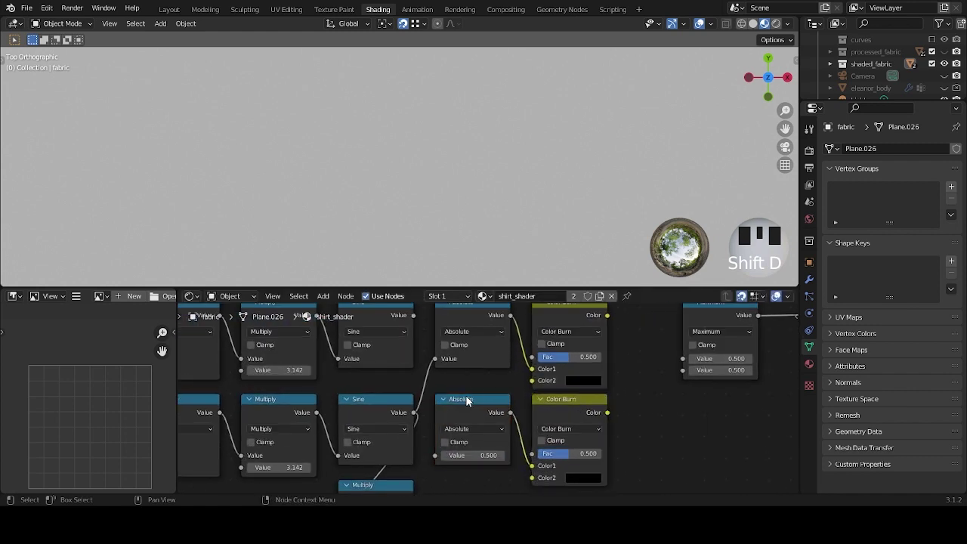
click(466, 400)
middle_drag(414, 361, 421, 370)
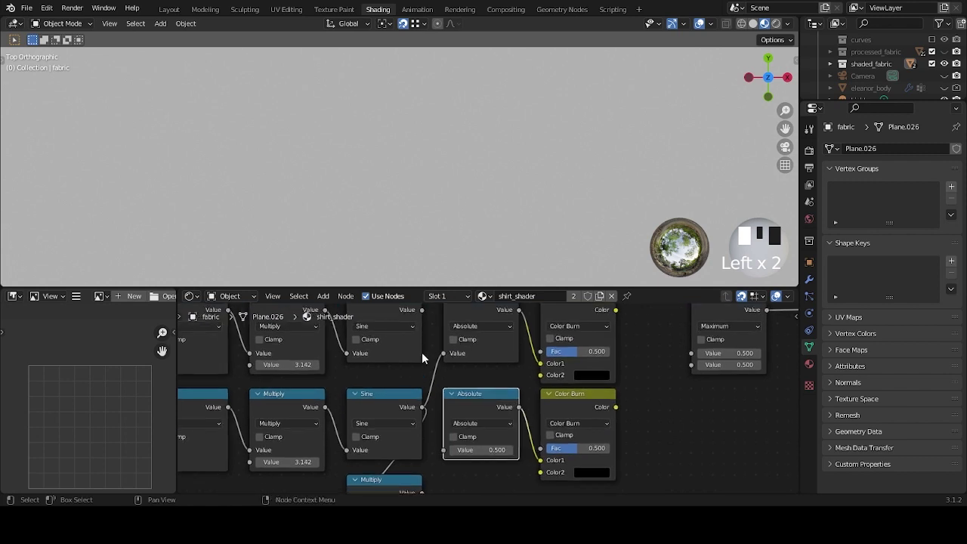
drag(422, 310, 430, 310)
drag(446, 374, 444, 450)
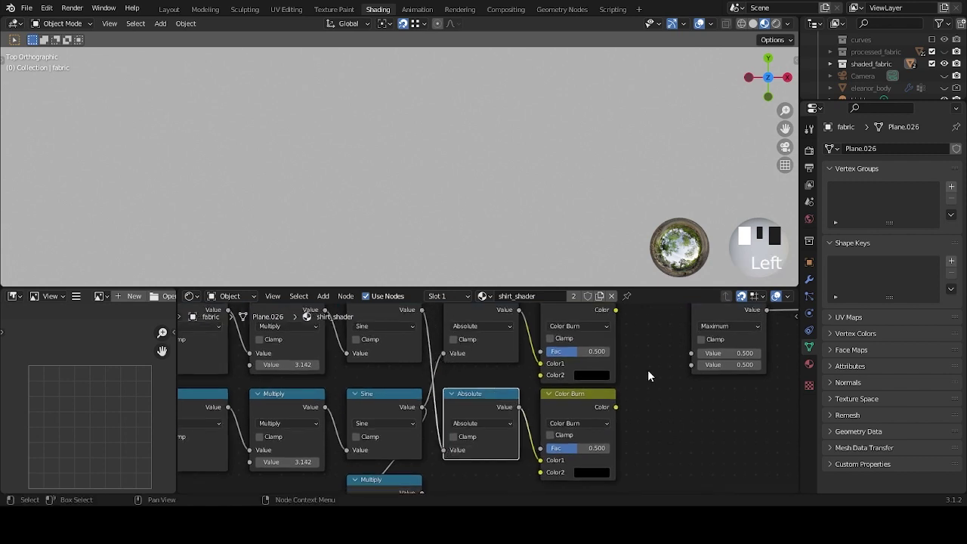
scroll(647, 371, down, 1)
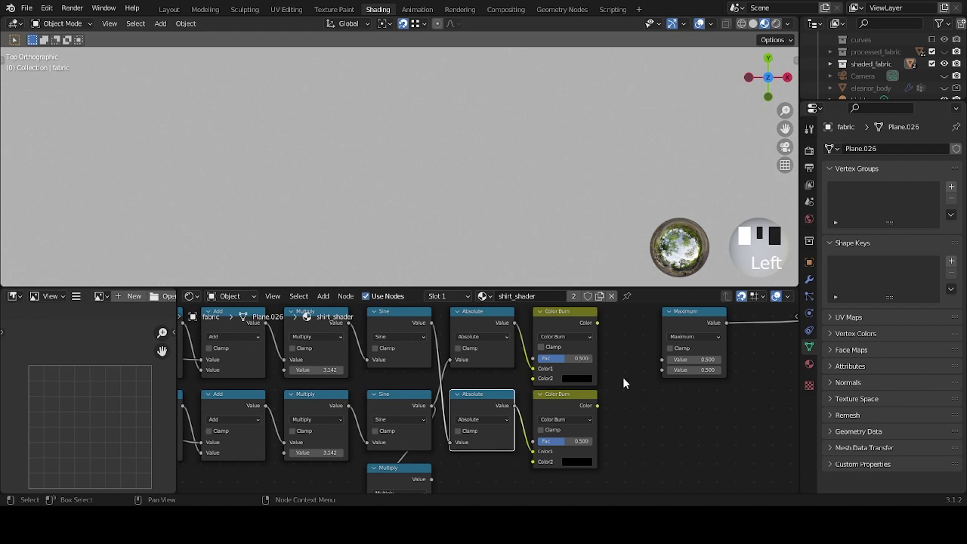
Preview the upper Color Burn node's output on the fabric plane and inspect the stripe pattern.
ctrl+shift+click(574, 315)
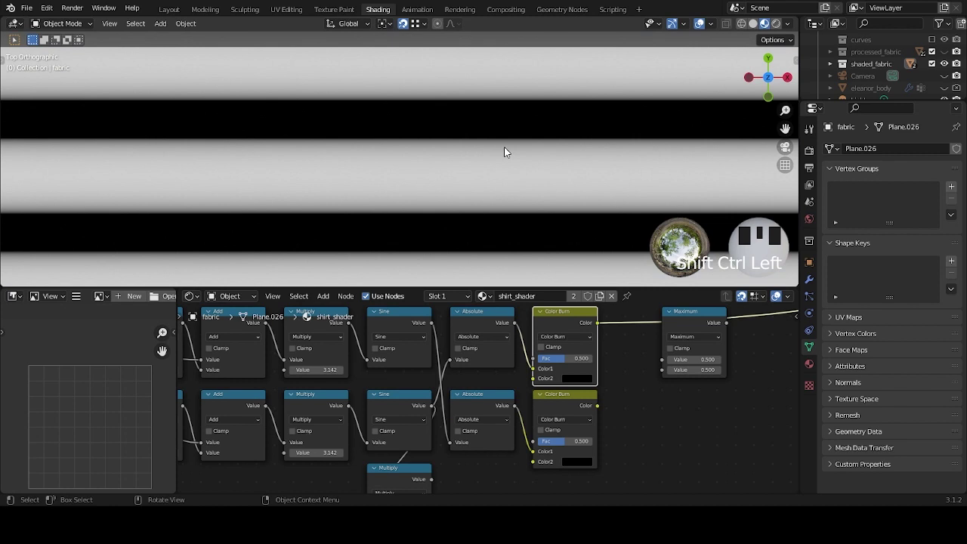
scroll(504, 155, down, 8)
scroll(500, 168, up, 8)
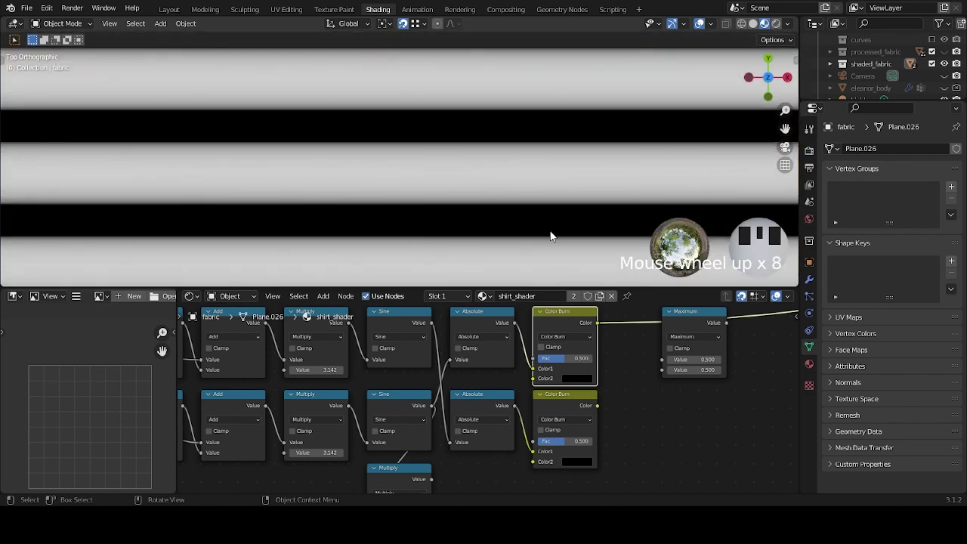
middle_drag(626, 367, 549, 405)
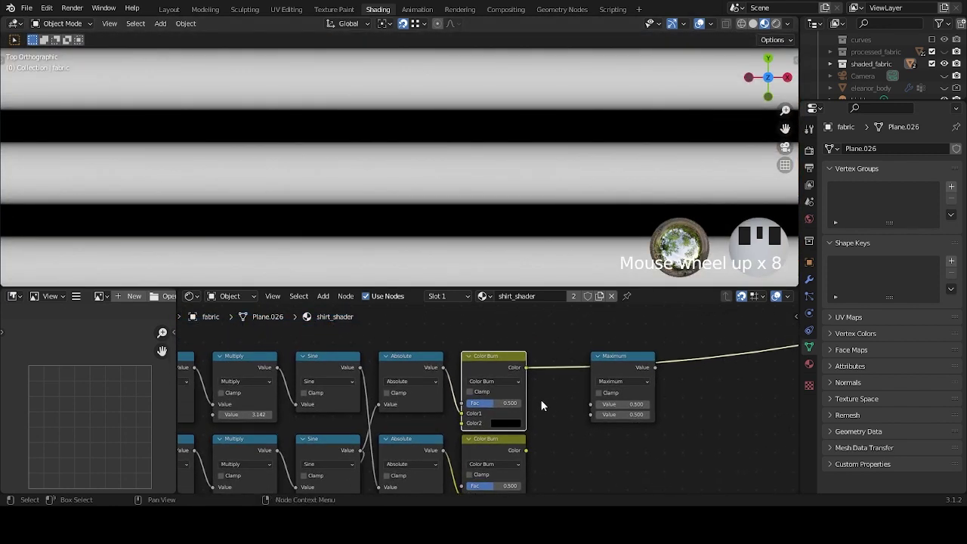
scroll(559, 401, up, 1)
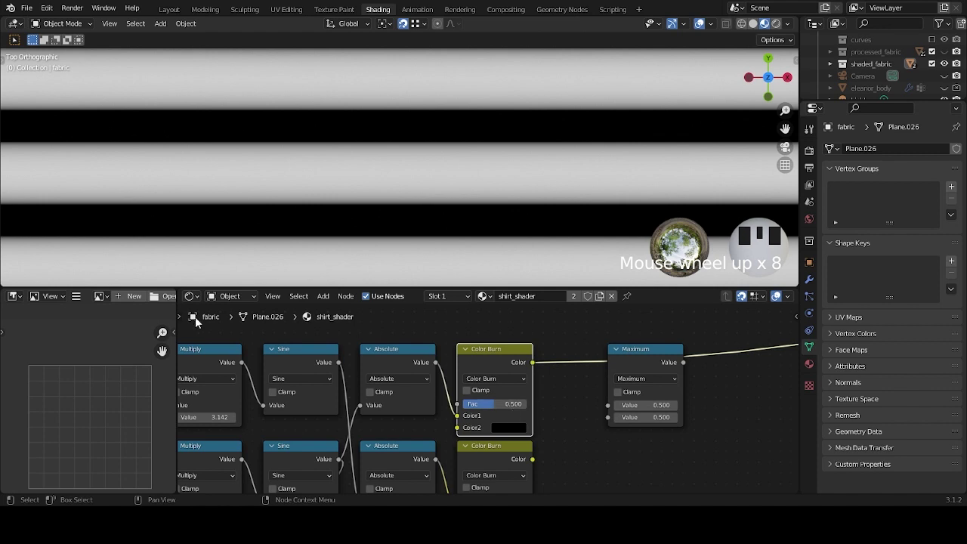
Try varying the upper Color Burn node's Fac, and reset it to 0.5.
mouse_move(495, 405)
mouse_down()
mouse_move(469, 404)
mouse_move(526, 404)
mouse_move(501, 404)
mouse_up()
click(501, 411)
text(.5)
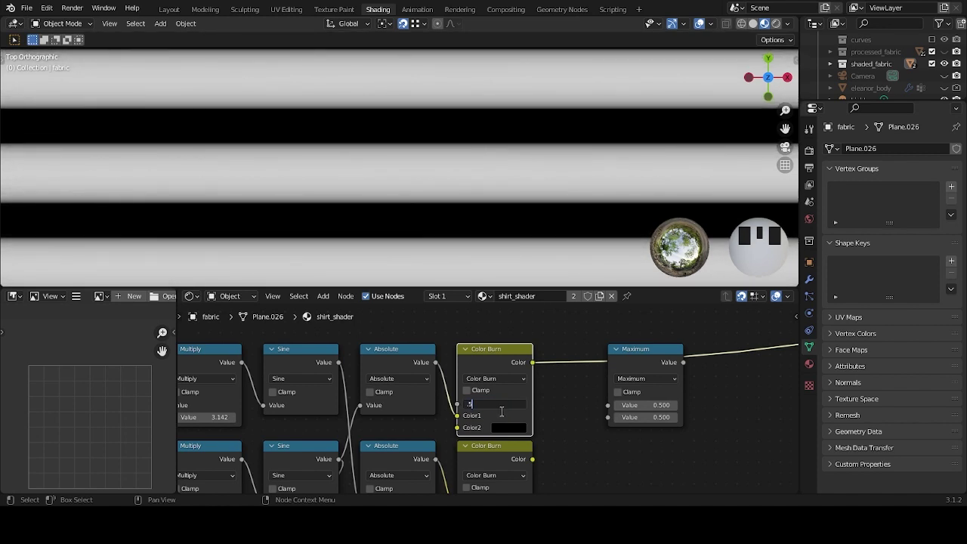
click(500, 412)
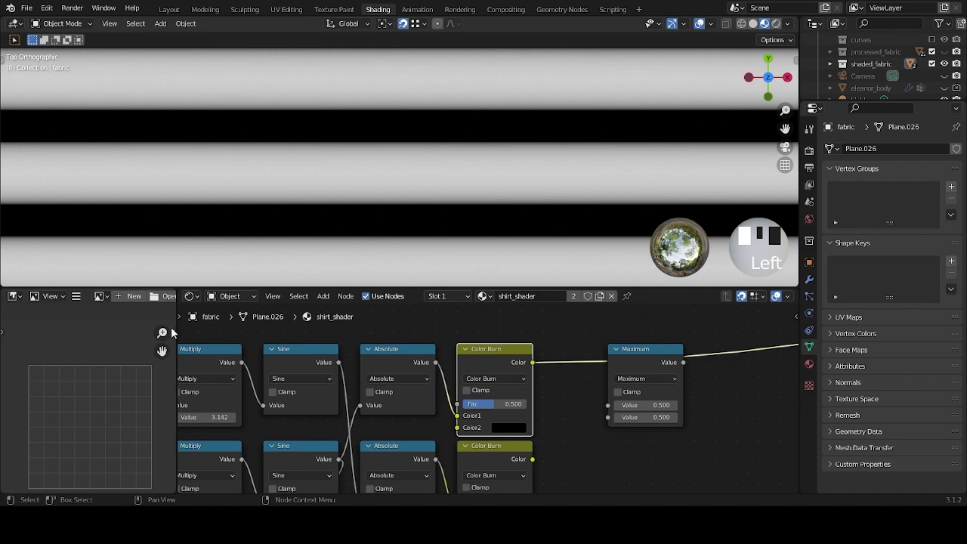
Preview the upper Sine node's output on the fabric plane.
shift+middle_drag(564, 420, 555, 361)
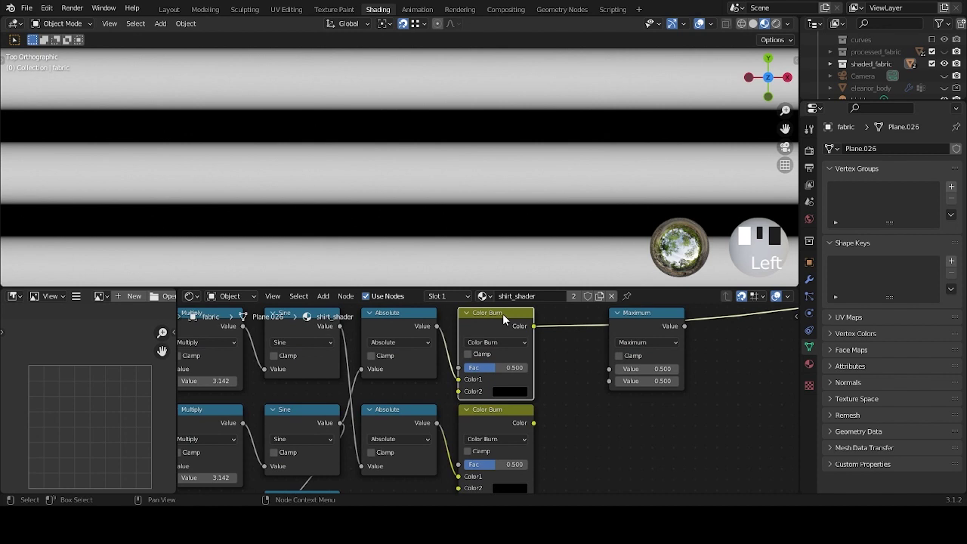
middle_drag(435, 383, 503, 406)
ctrl+shift+click(407, 341)
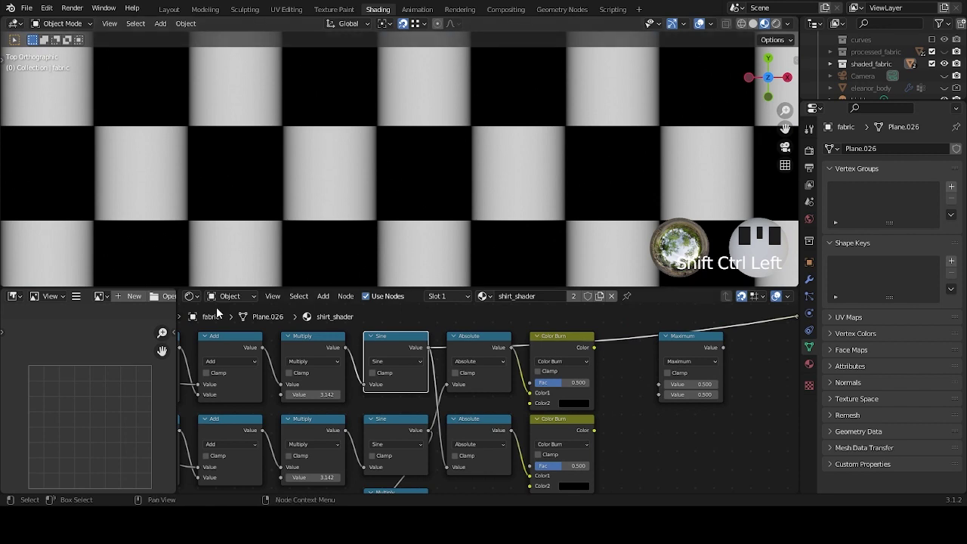
Move the Maximum node farther from the Color Burn nodes to make room between them.
click(682, 348)
scroll(685, 347, down, 1)
key(g)
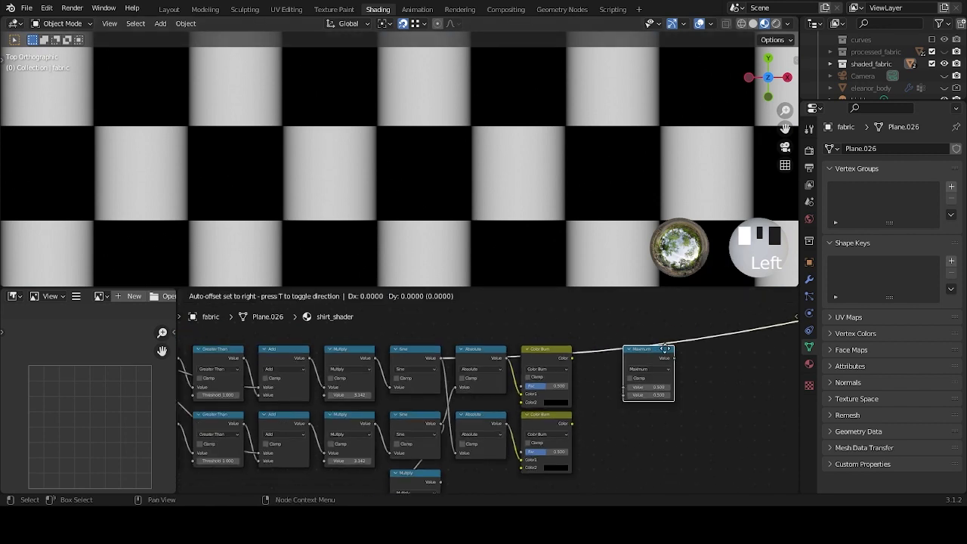
click(780, 348)
middle_drag(654, 382, 515, 402)
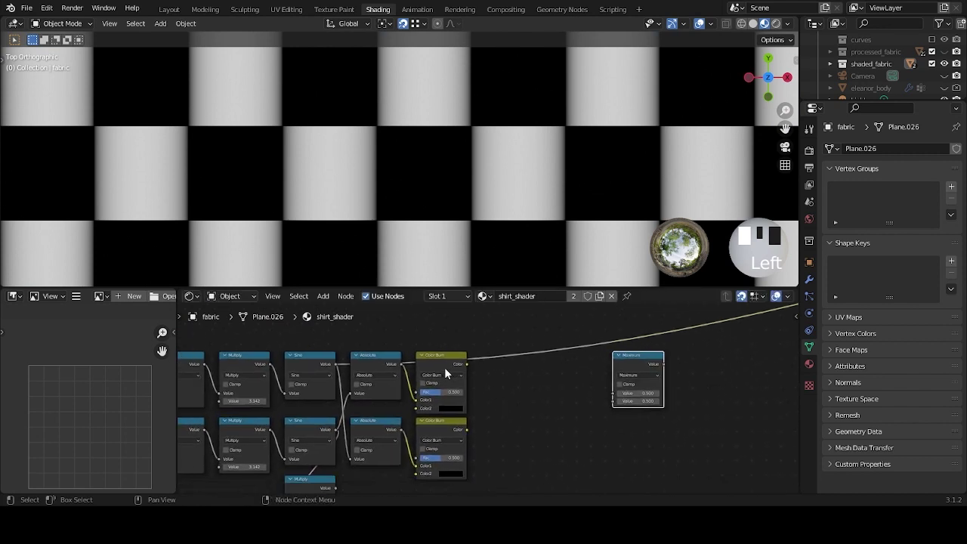
Duplicate the upper Absolute node into the gap before the Maximum node and change the copy's operation to Multiply.
click(379, 358)
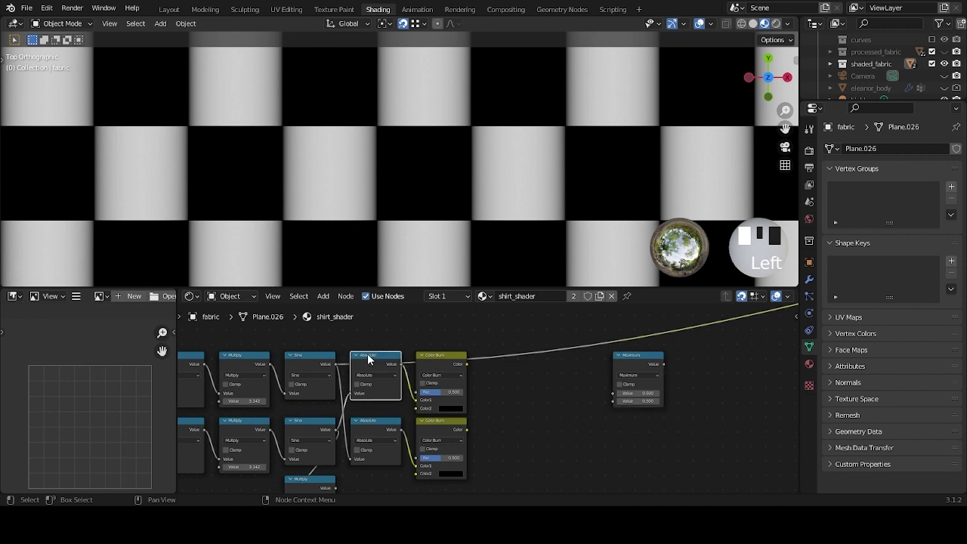
key(shift+d)
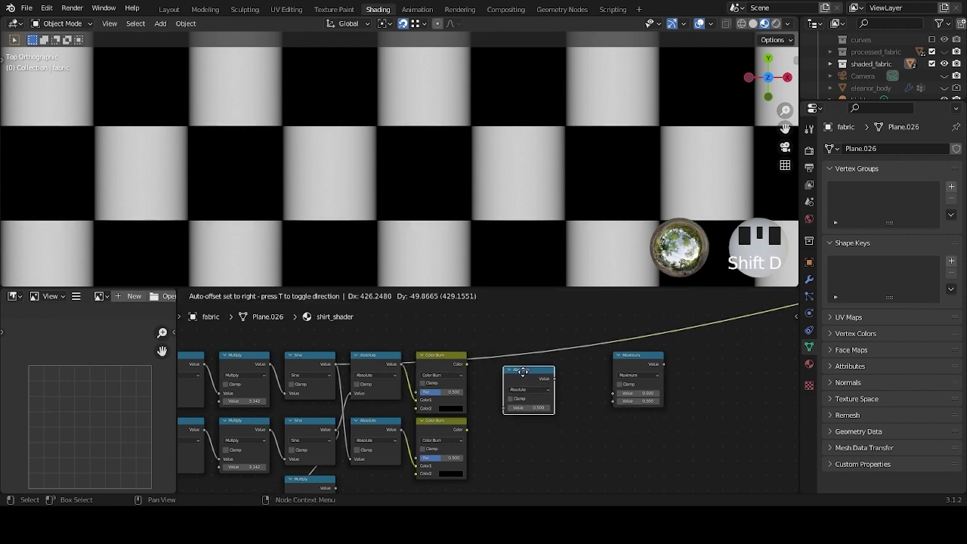
click(523, 371)
scroll(610, 403, up, 2)
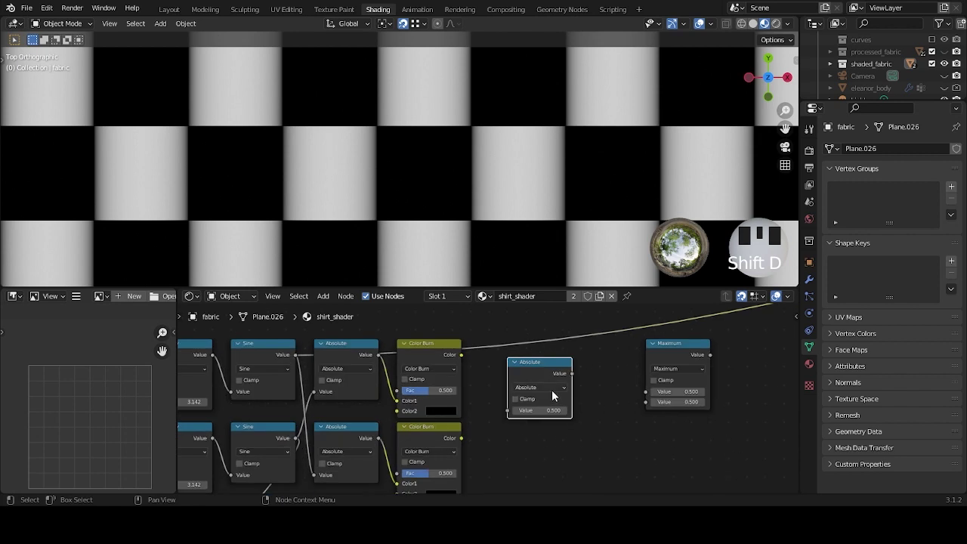
click(549, 390)
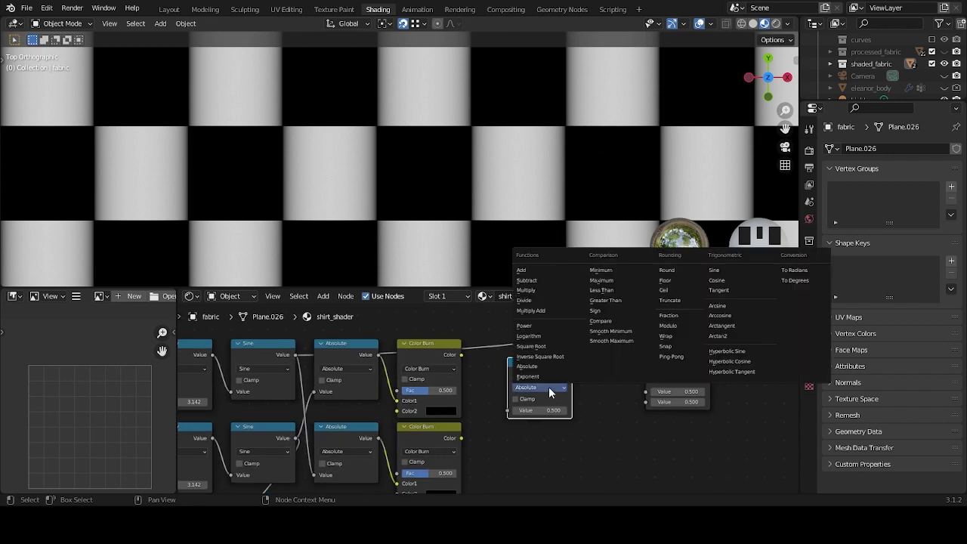
click(543, 288)
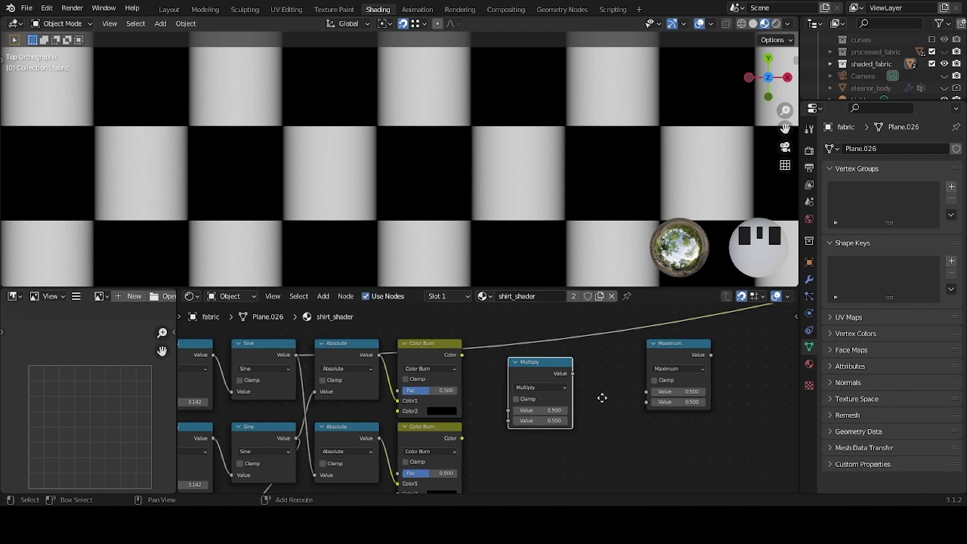
middle_drag(601, 400, 665, 393)
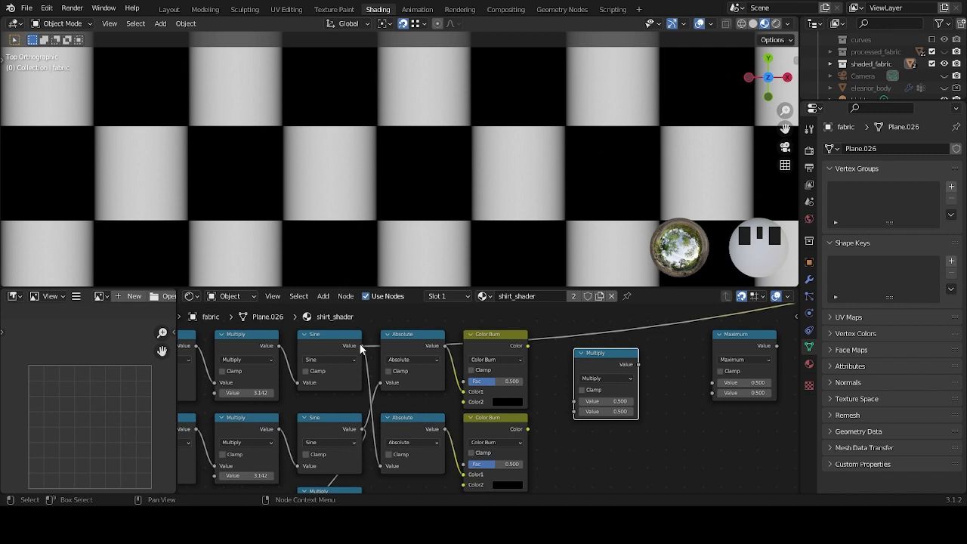
Connect the upper Sine output and the upper Color Burn output to the new Multiply node's two inputs.
drag(361, 347, 571, 402)
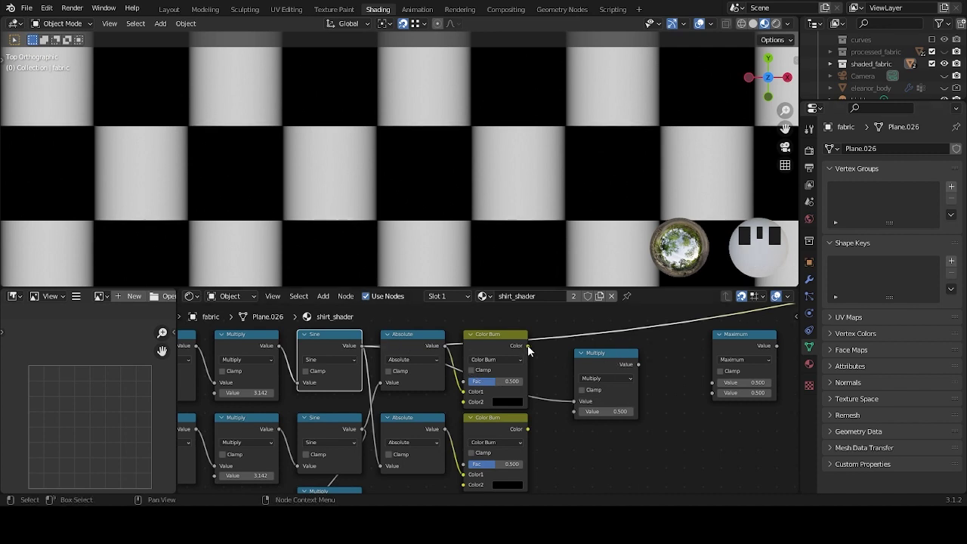
mouse_move(528, 346)
mouse_down()
mouse_move(550, 349)
mouse_move(556, 385)
mouse_move(577, 412)
mouse_up()
drag(575, 410, 576, 406)
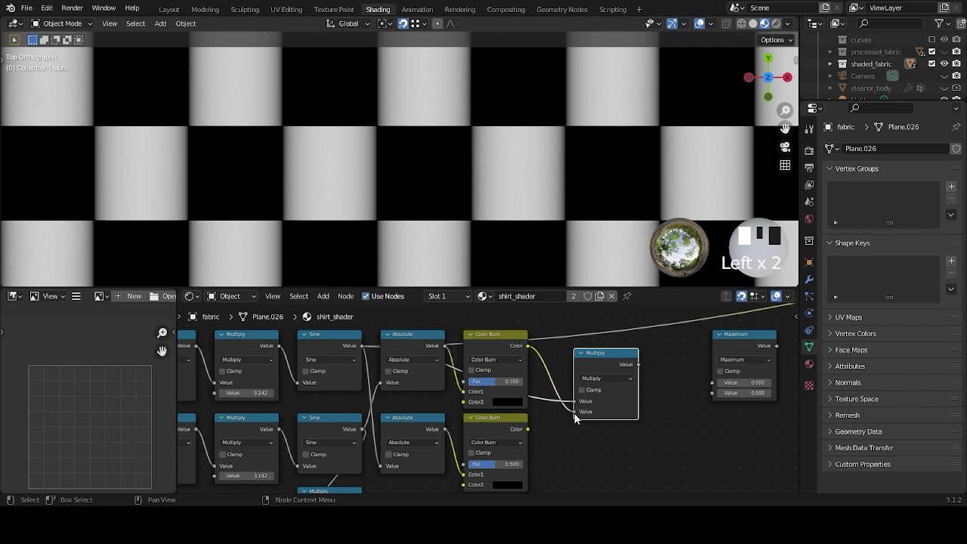
drag(574, 415, 576, 401)
scroll(617, 367, down, 2)
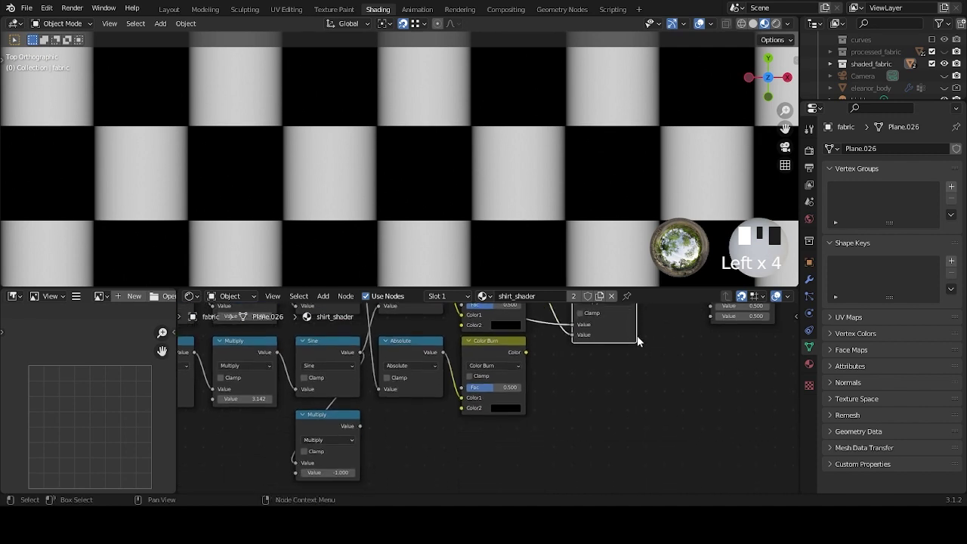
Duplicate the new Multiply node below and feed the copy with the -1.000 Multiply output and the lower Color Burn output.
key(shift+d)
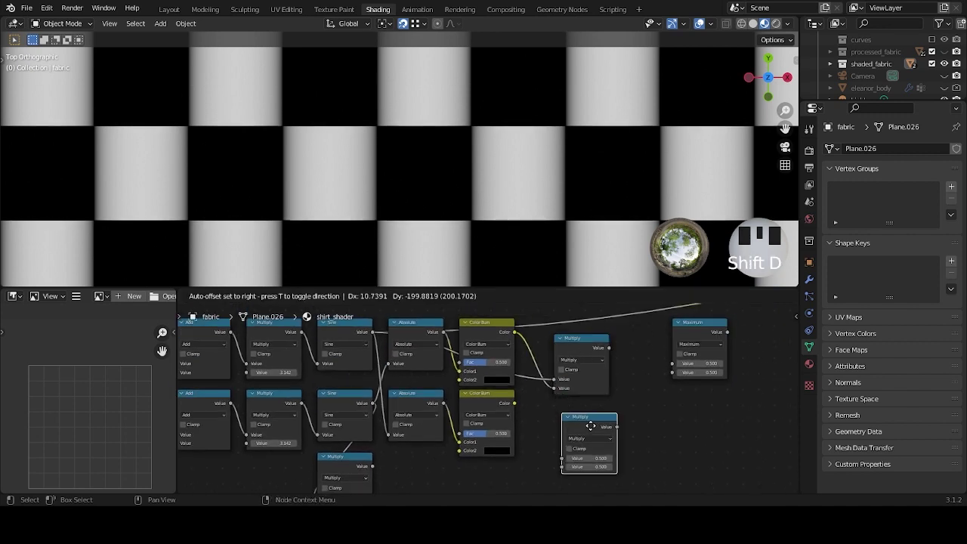
click(594, 446)
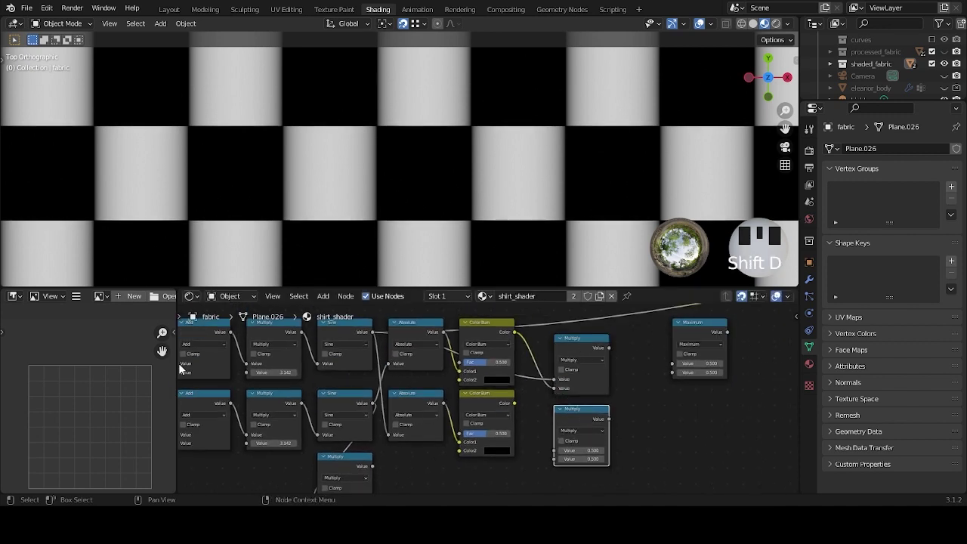
click(365, 401)
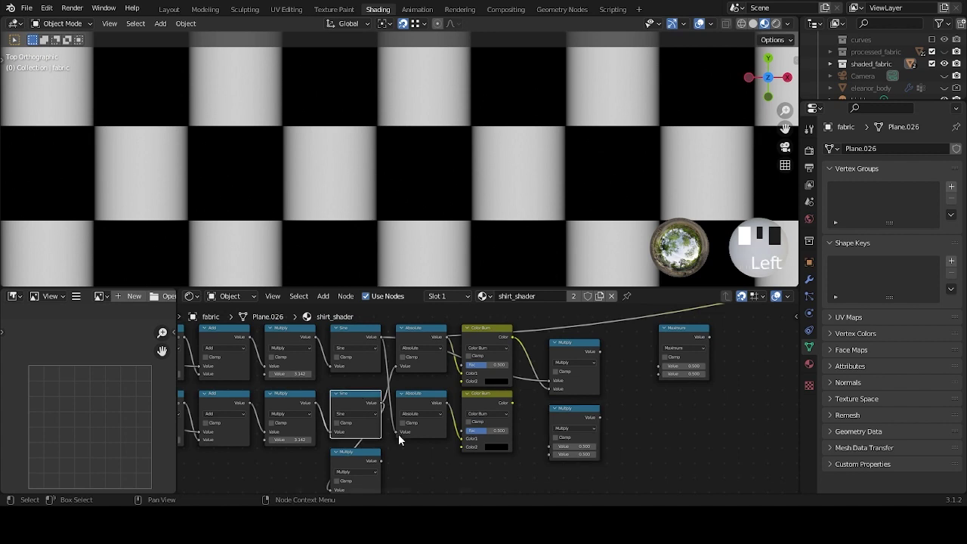
scroll(399, 436, down, 1)
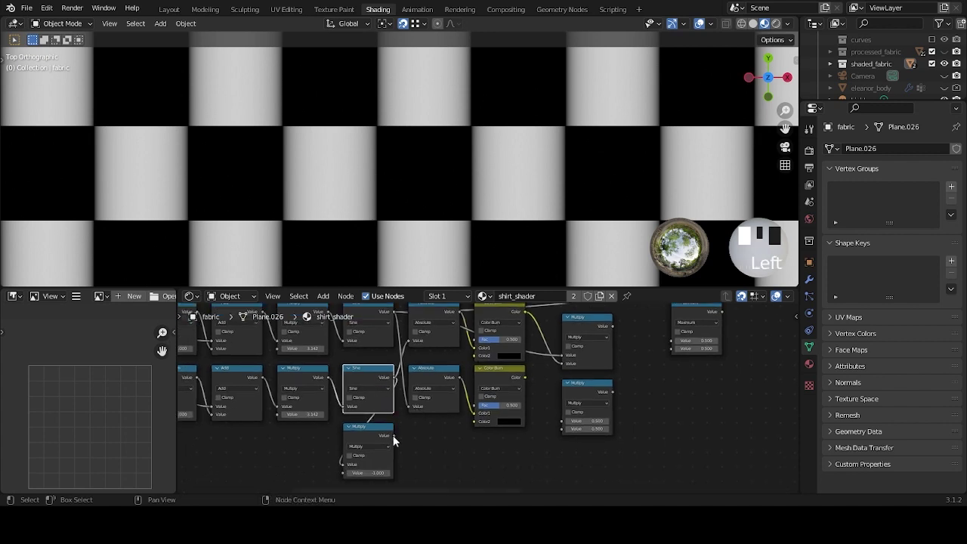
drag(393, 437, 561, 421)
click(506, 373)
drag(526, 376, 563, 430)
Align the two new Multiply nodes beside their respective Color Burn nodes.
middle_drag(520, 405, 425, 465)
click(500, 385)
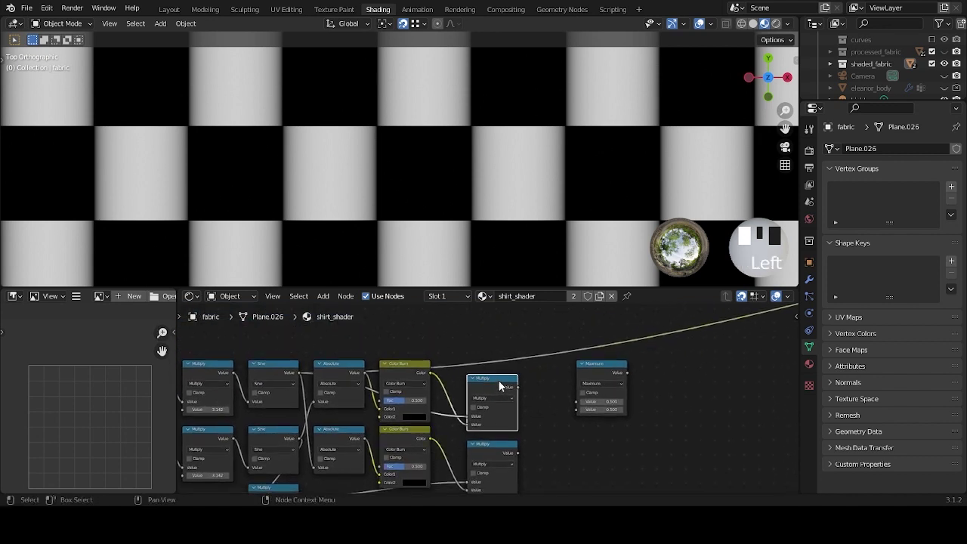
drag(497, 383, 483, 370)
click(492, 451)
drag(492, 451, 477, 437)
Preview the upper new Multiply node's output on the fabric plane and inspect the pattern at different scales.
ctrl+shift+click(477, 386)
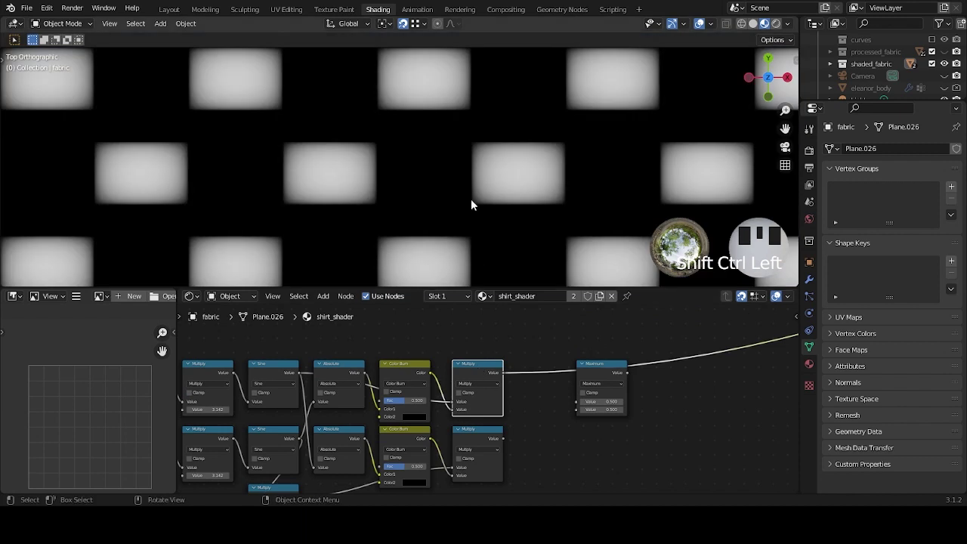
scroll(470, 199, down, 8)
scroll(471, 206, down, 5)
shift+middle_drag(470, 206, 456, 215)
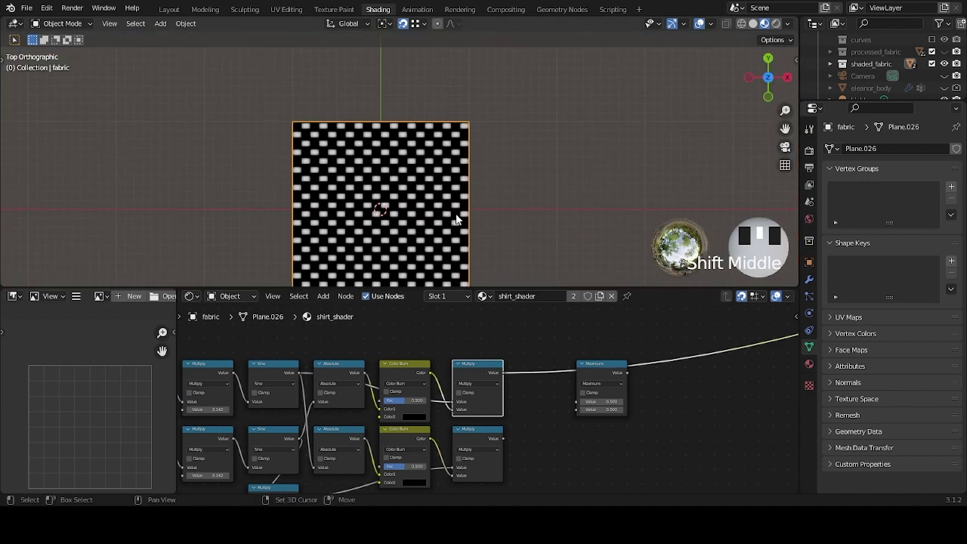
scroll(456, 217, up, 8)
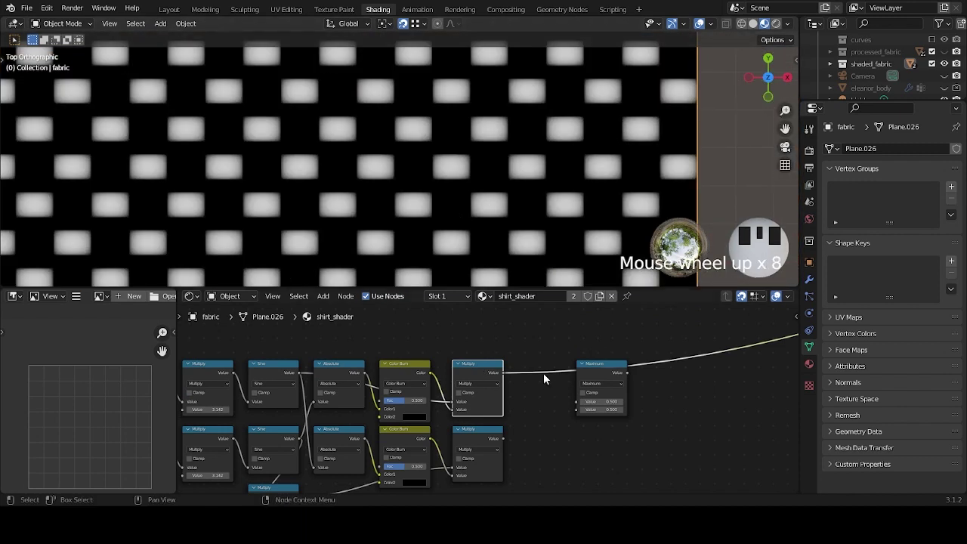
Connect the outputs of both new Multiply nodes to the Maximum node's two value inputs.
click(507, 376)
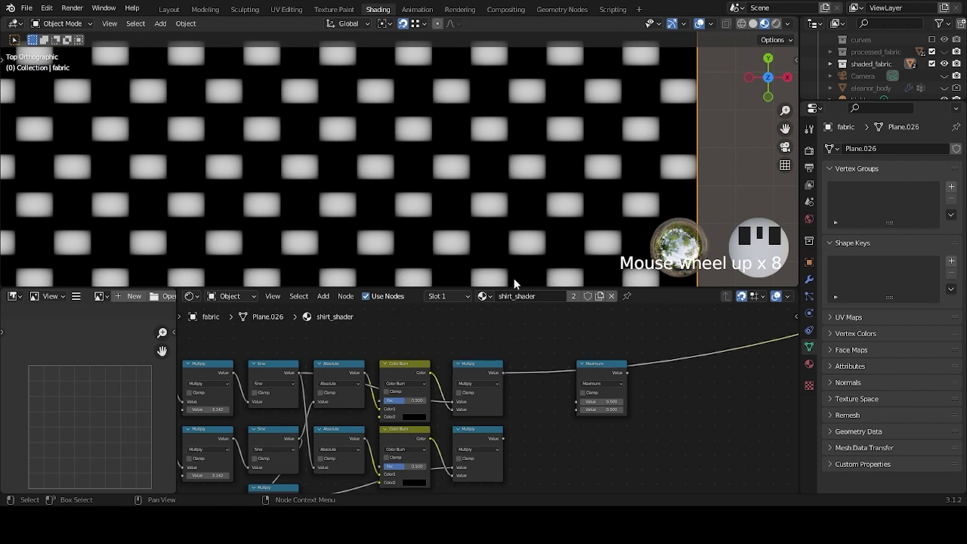
drag(501, 372, 577, 401)
drag(502, 438, 579, 408)
Move the Maximum node next to the Multiply nodes and preview its output on the fabric plane.
drag(598, 370, 546, 364)
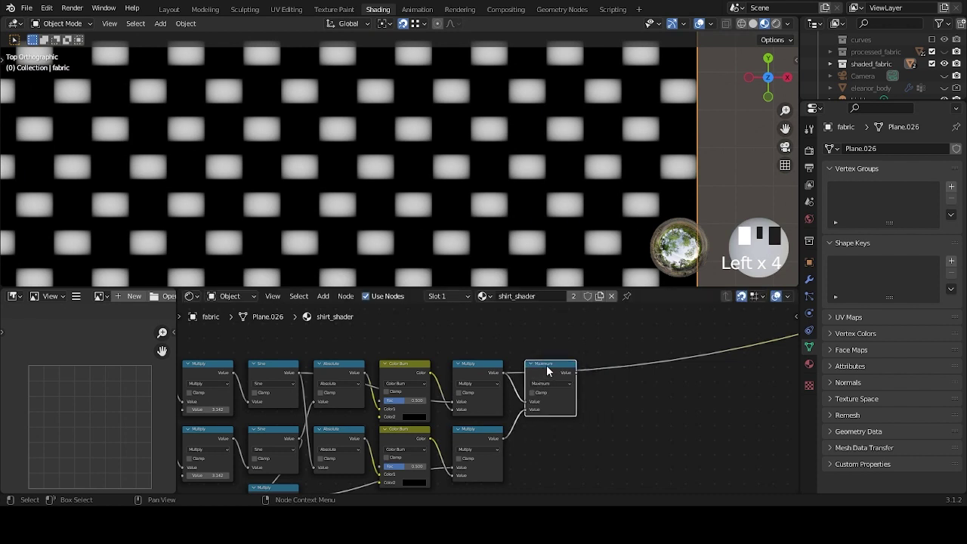
ctrl+shift+click(548, 364)
scroll(512, 195, down, 4)
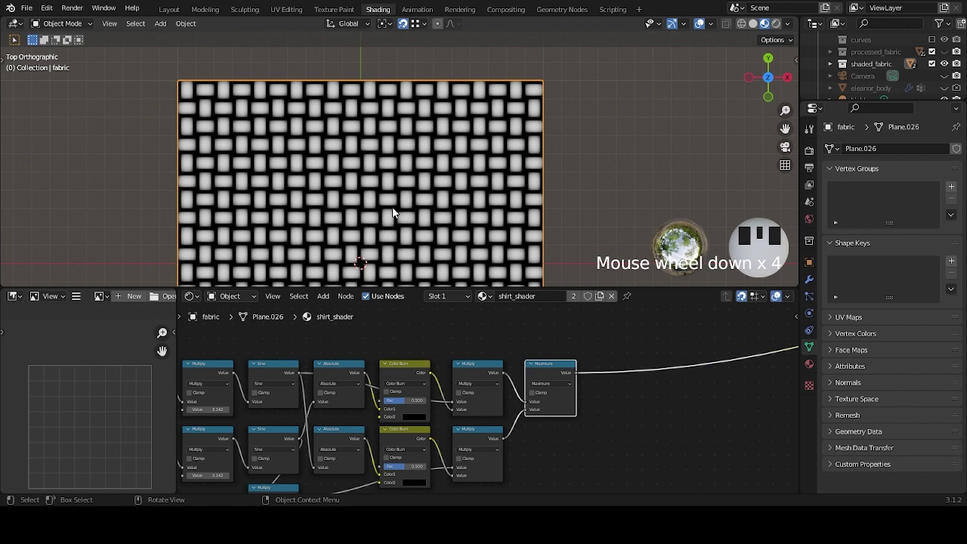
Activate the Annotate tool and bring up the 3D view's annotation layers with the weave pattern enlarged.
scroll(425, 217, up, 7)
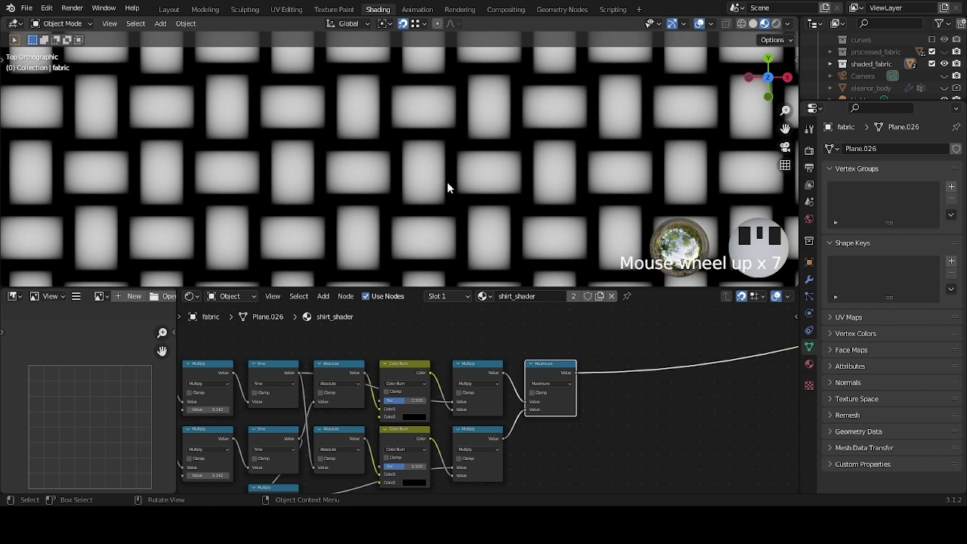
scroll(499, 409, down, 2)
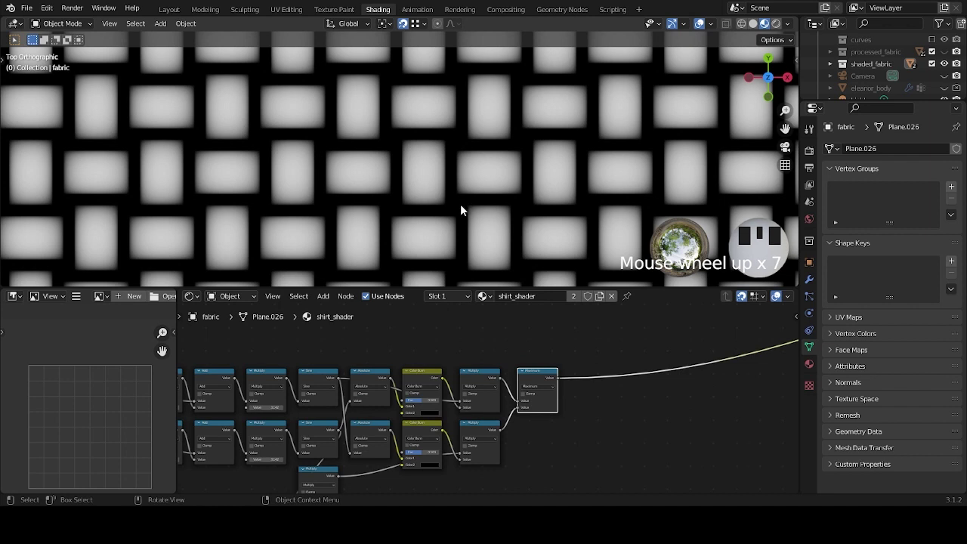
key(n)
key(n)
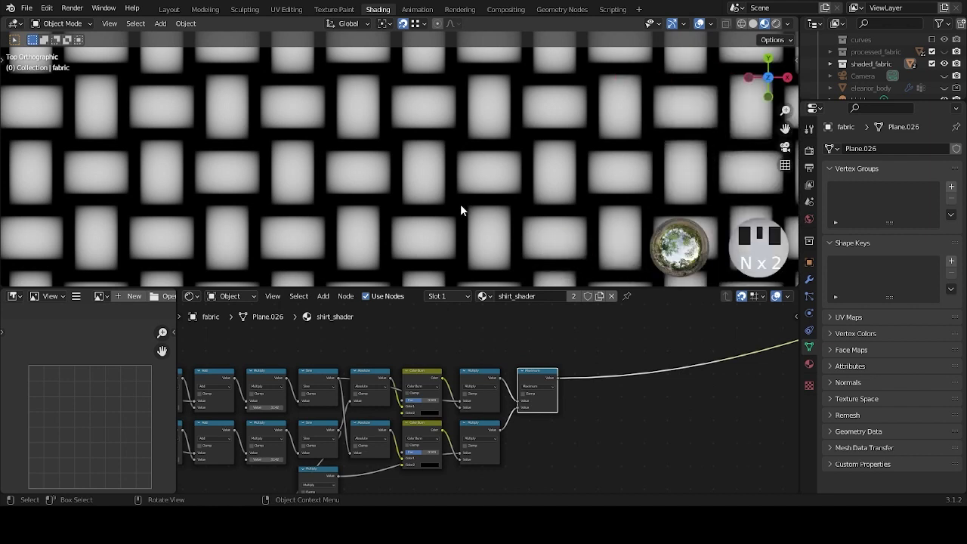
key(t)
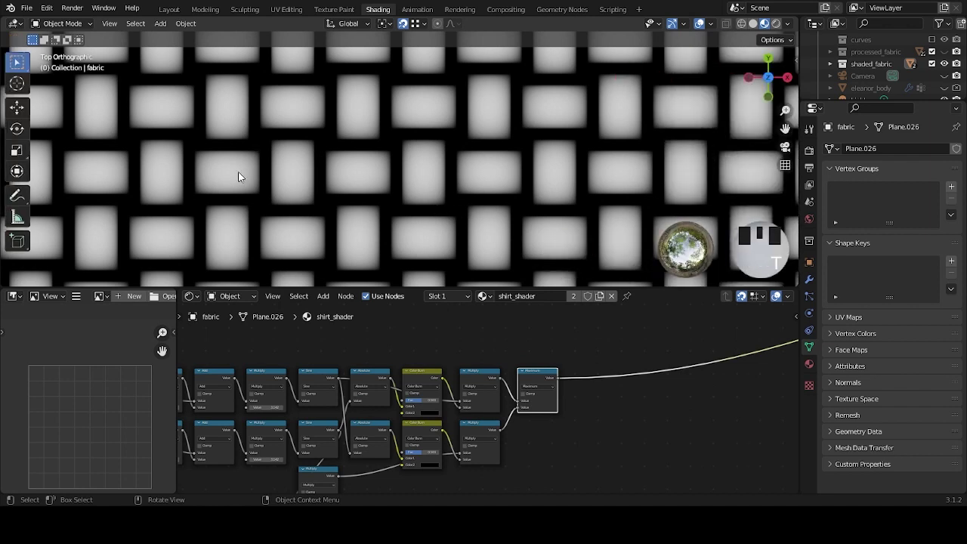
click(17, 196)
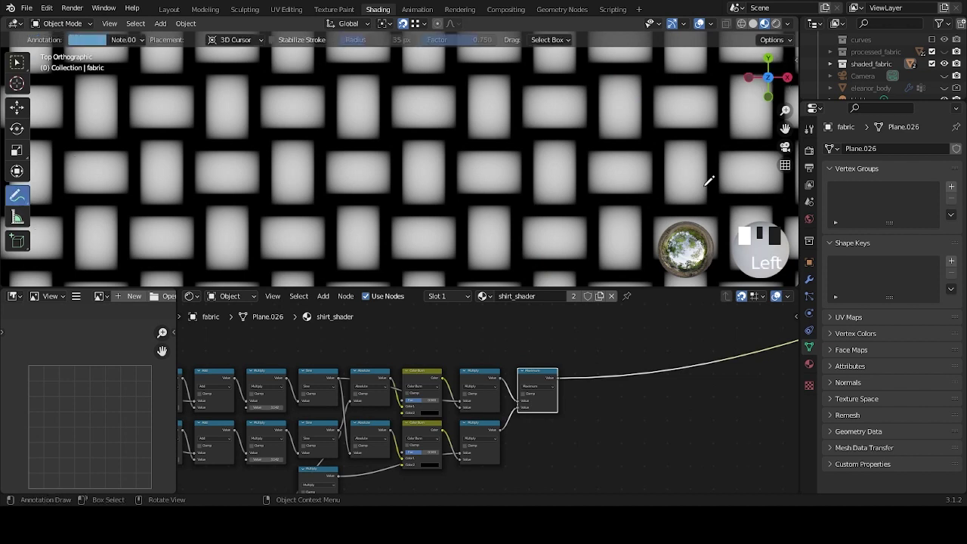
key(n)
click(792, 218)
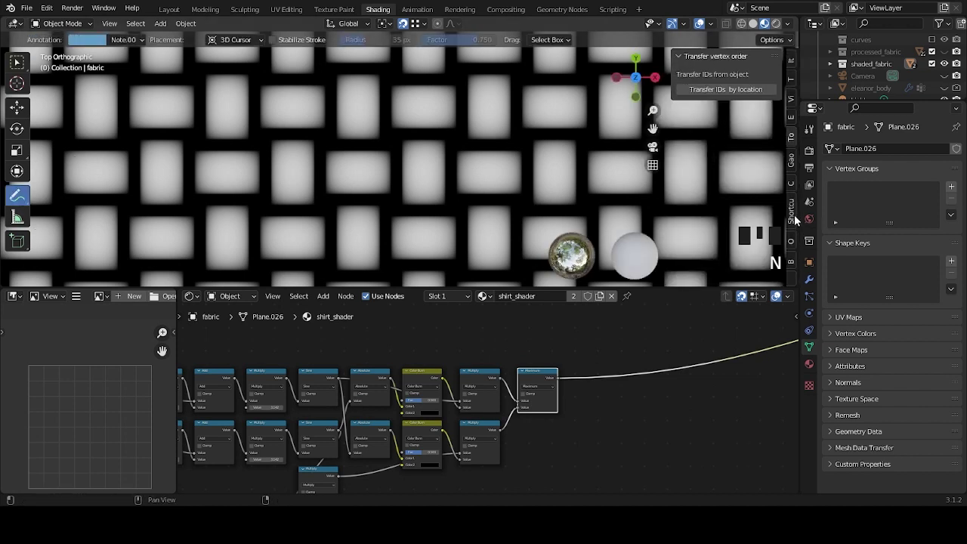
ctrl+scroll(795, 219, up, 5)
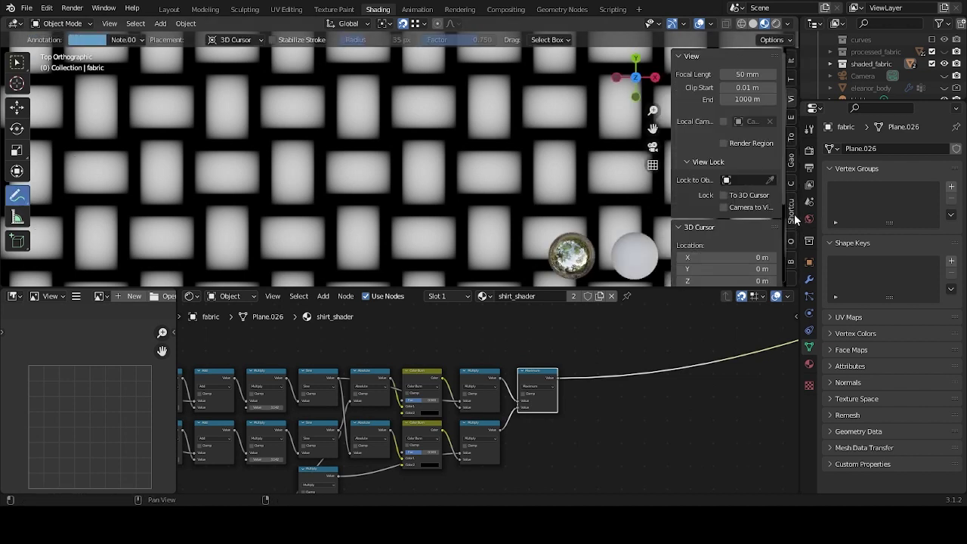
scroll(726, 236, down, 4)
scroll(726, 233, down, 1)
click(719, 261)
scroll(719, 260, down, 2)
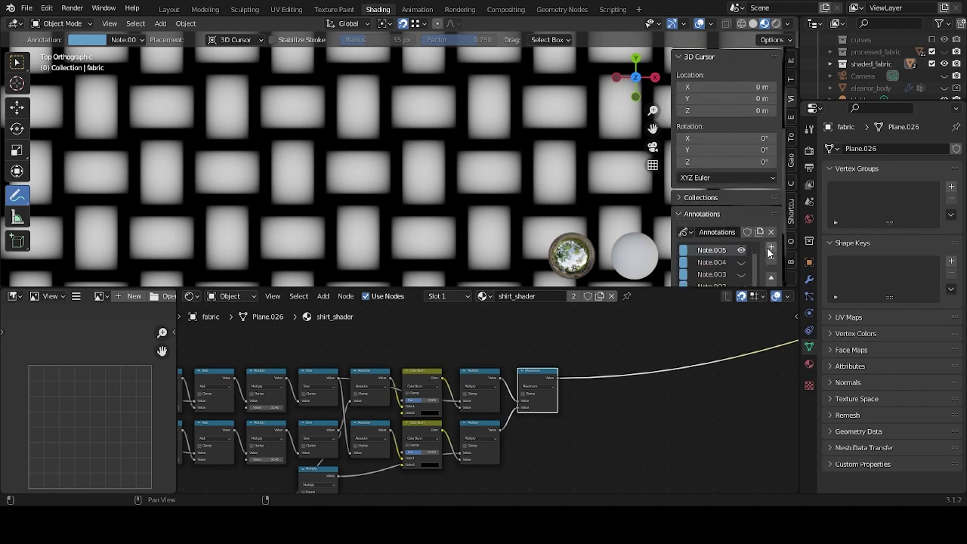
Annotate two cross-shaped gaps between the threads, outlining one fully and hatching the center square of the other.
mouse_move(514, 70)
mouse_down()
mouse_move(514, 134)
mouse_move(477, 134)
mouse_move(456, 150)
mouse_move(527, 154)
mouse_move(521, 197)
mouse_move(533, 207)
mouse_move(535, 155)
mouse_move(555, 135)
mouse_move(603, 130)
mouse_move(533, 123)
mouse_move(521, 72)
mouse_move(510, 66)
mouse_up()
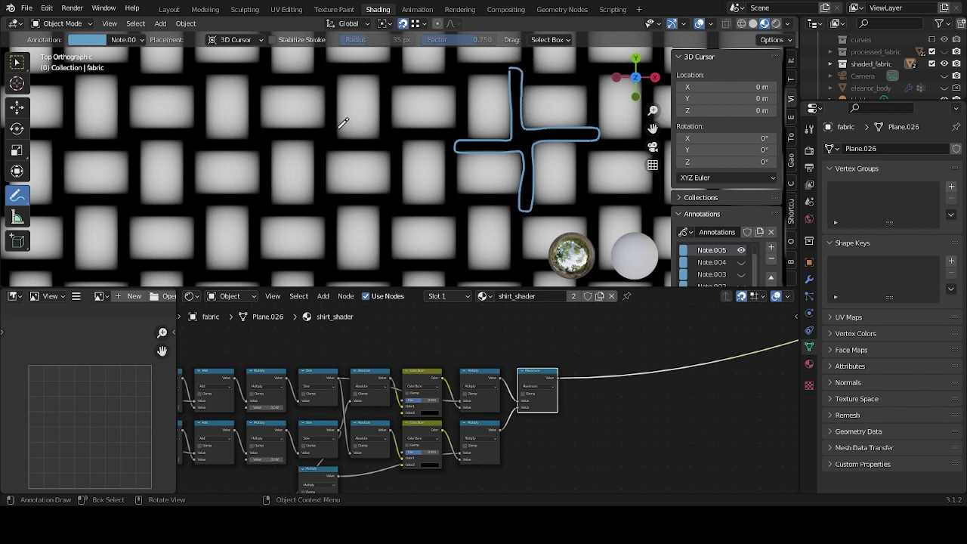
mouse_move(317, 126)
mouse_down()
mouse_move(316, 142)
mouse_move(338, 148)
mouse_move(338, 123)
mouse_up()
drag(330, 73, 330, 123)
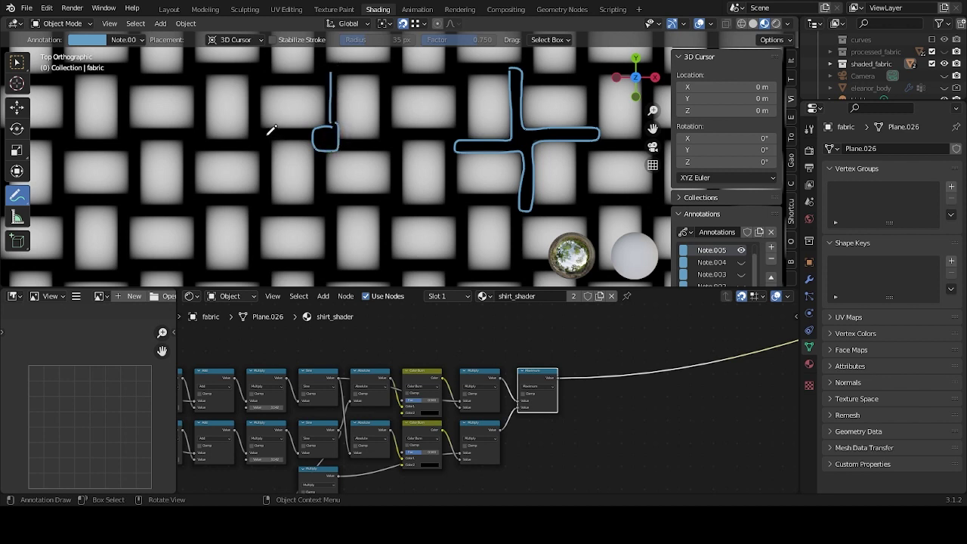
mouse_move(259, 135)
mouse_down()
mouse_move(315, 127)
mouse_move(348, 139)
mouse_move(341, 142)
mouse_move(394, 142)
mouse_up()
drag(323, 151, 323, 203)
mouse_move(328, 124)
mouse_down()
mouse_move(315, 138)
mouse_move(334, 145)
mouse_up()
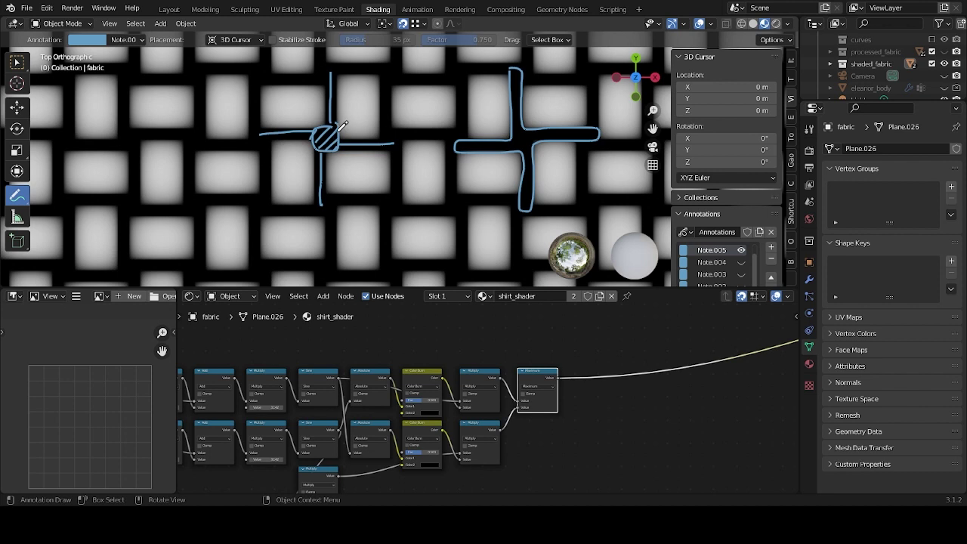
mouse_move(317, 134)
mouse_down()
mouse_move(326, 149)
mouse_move(338, 147)
mouse_up()
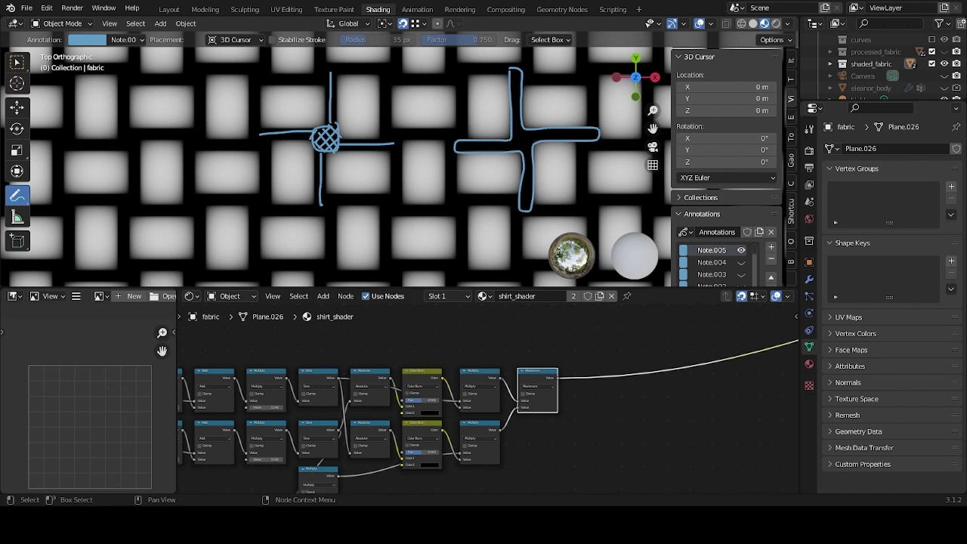
Hide the Note.005 annotation layer and return to the selection tool.
click(741, 250)
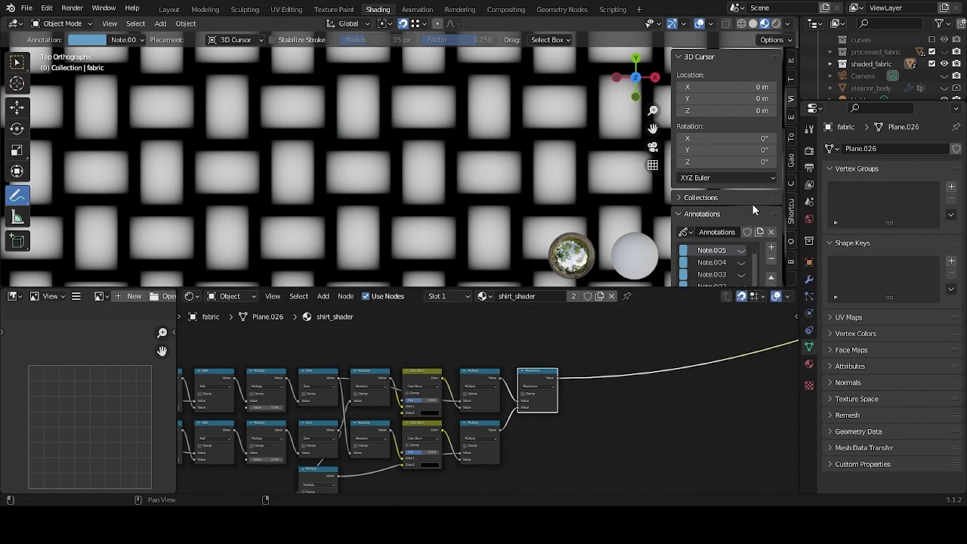
key(n)
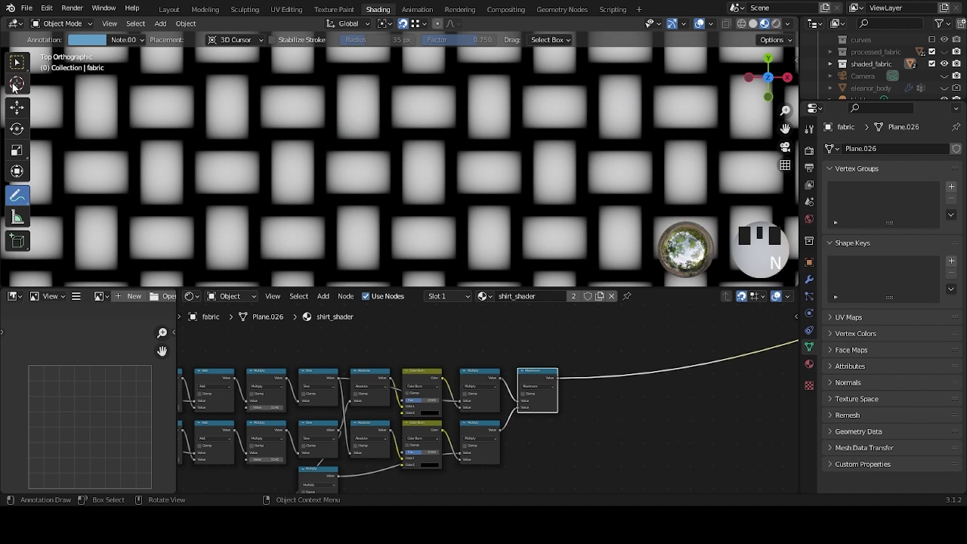
click(16, 61)
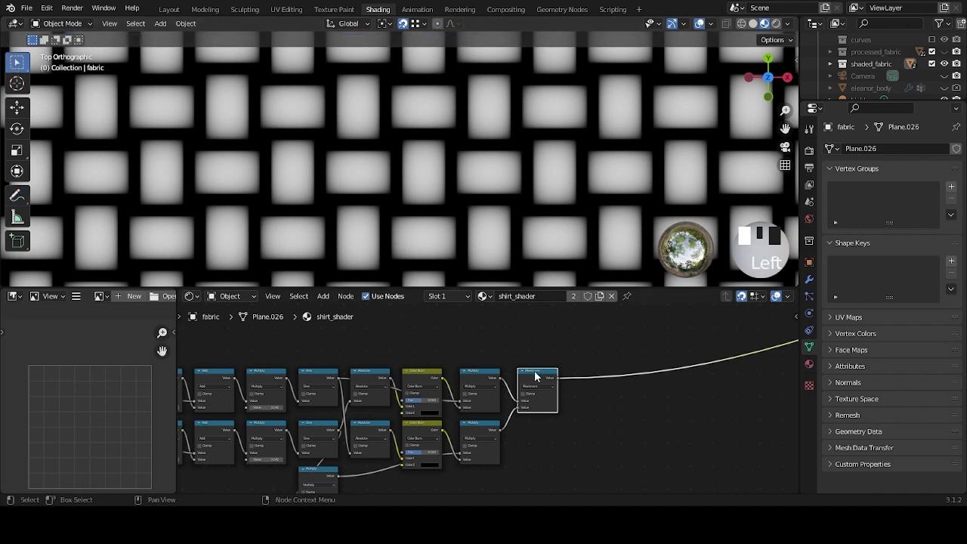
Duplicate the upper Multiply node beside the Maximum node and place the copy beneath the Maximum node.
scroll(538, 378, down, 2)
middle_drag(557, 436, 566, 383)
scroll(571, 377, up, 2)
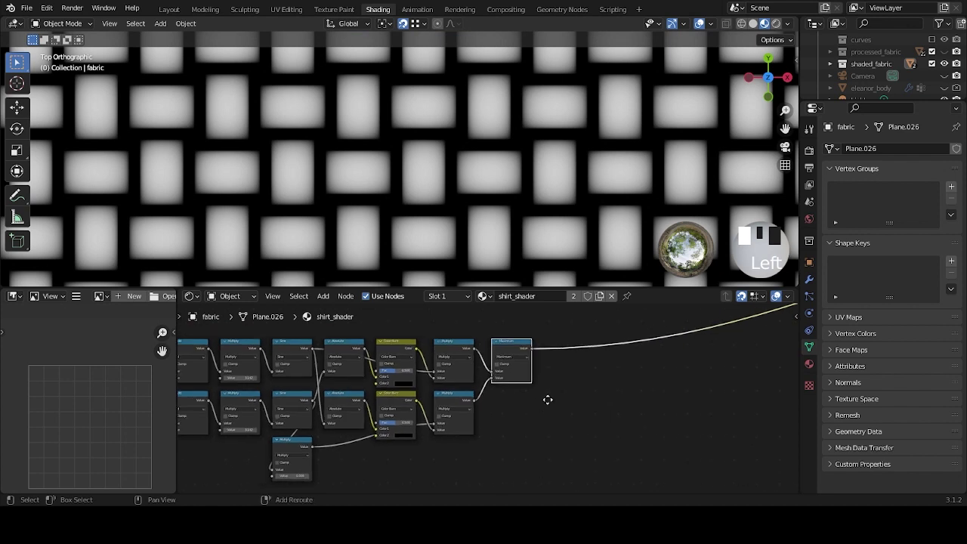
scroll(597, 393, up, 3)
click(447, 345)
key(shift+d)
click(624, 392)
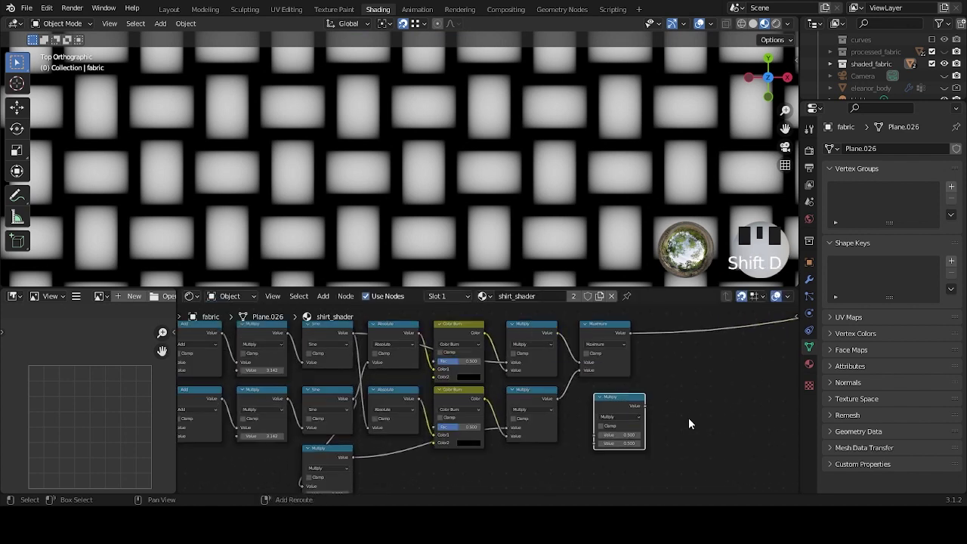
Change the duplicated Multiply node's operation to Add.
scroll(534, 378, up, 2)
scroll(534, 377, up, 1)
middle_drag(547, 384, 631, 376)
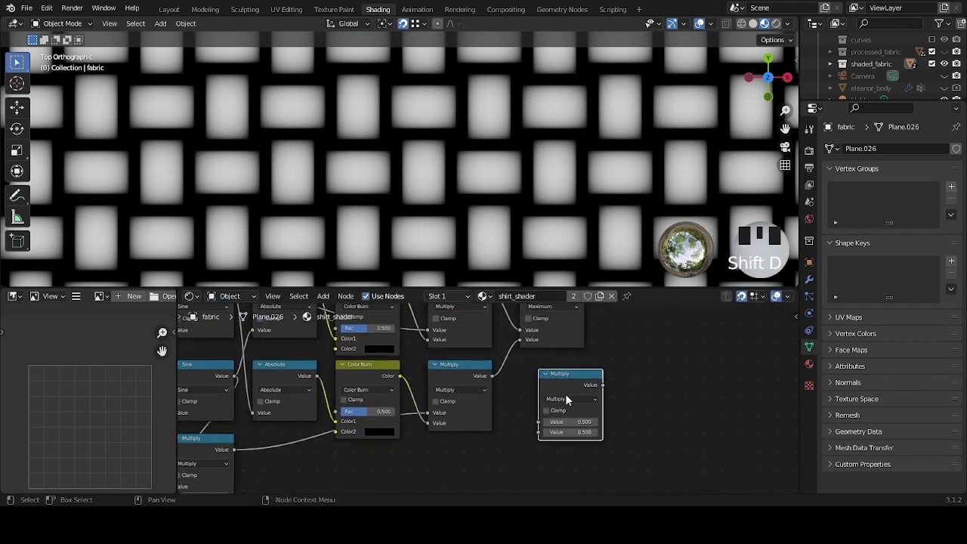
click(571, 398)
click(574, 285)
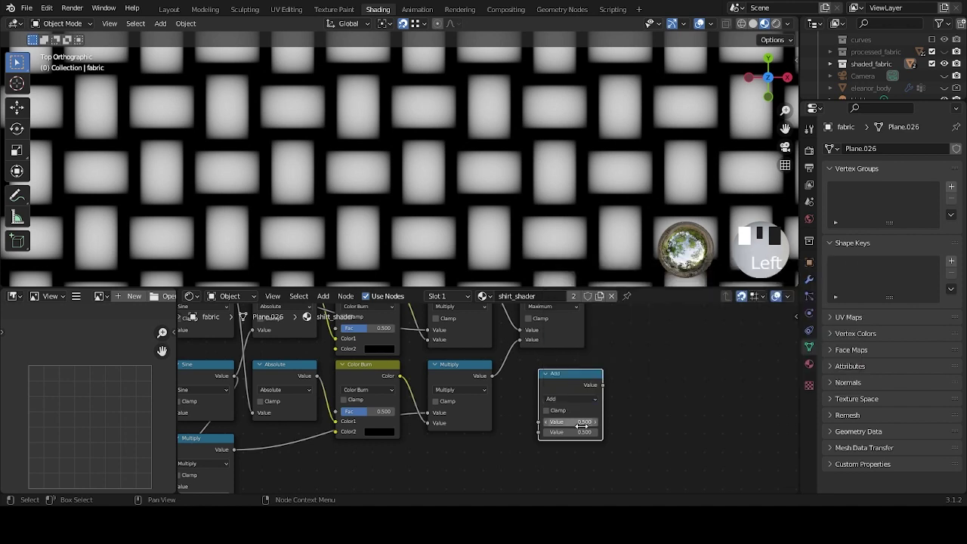
Place the Add node beneath the lower Color Burn node and connect the upper Sine output to its first value input.
scroll(596, 420, down, 3)
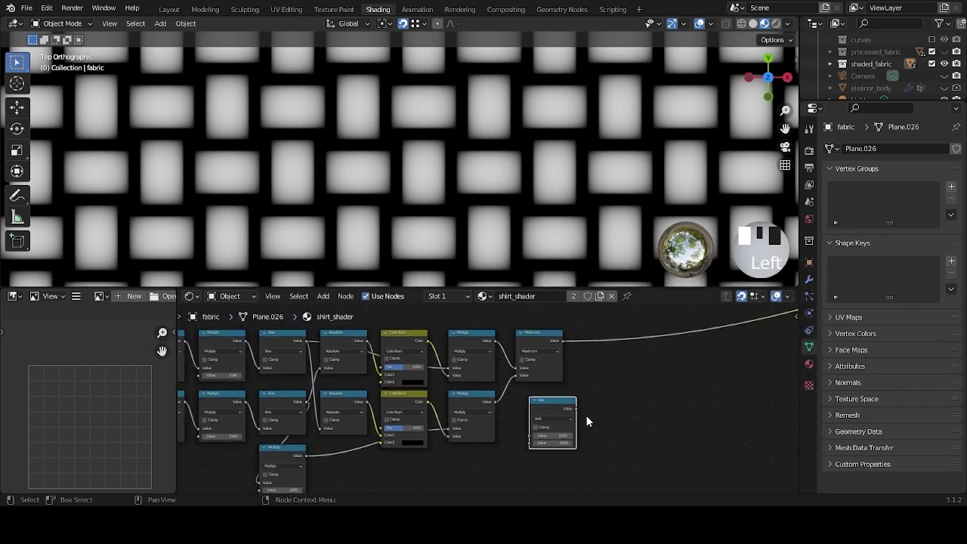
mouse_move(612, 383)
middle_down()
mouse_move(648, 362)
mouse_move(617, 378)
middle_up()
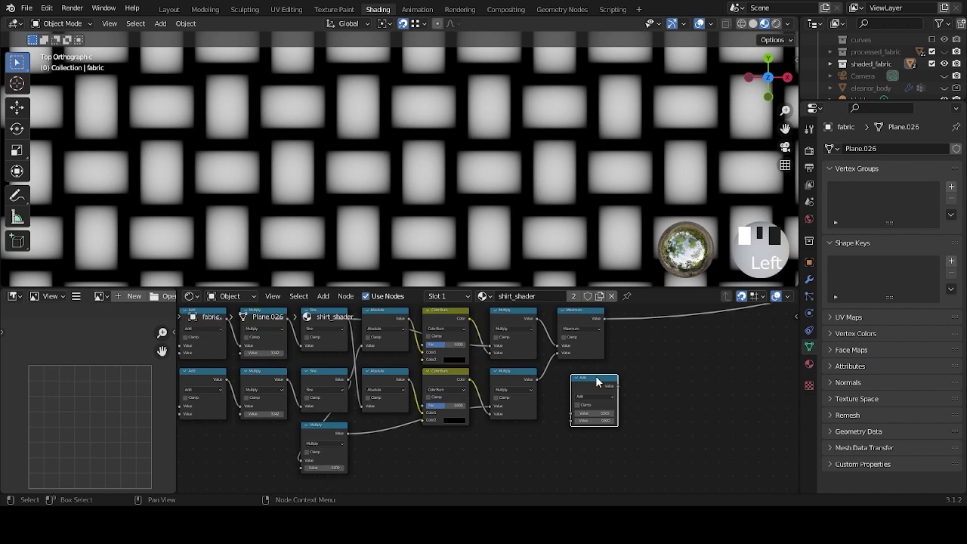
drag(595, 376, 440, 438)
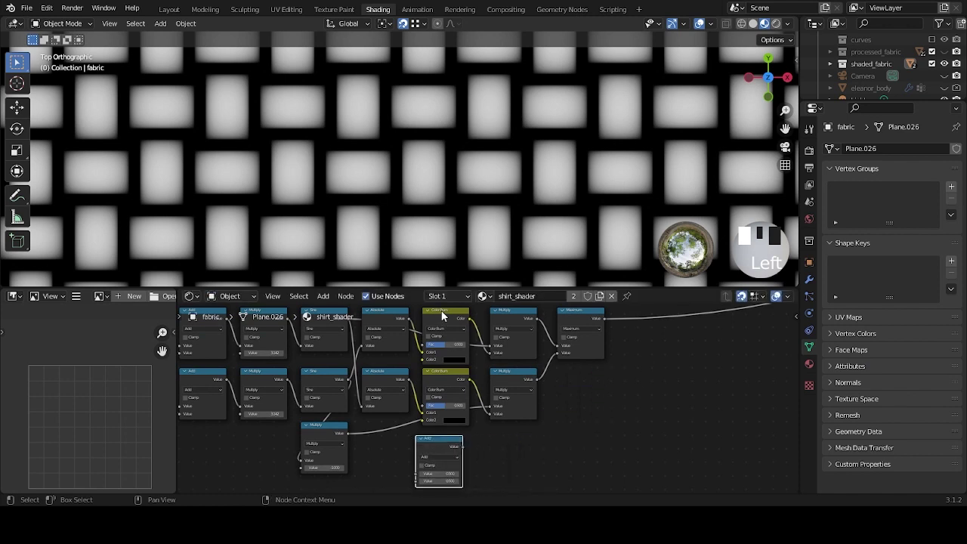
middle_drag(391, 318, 421, 333)
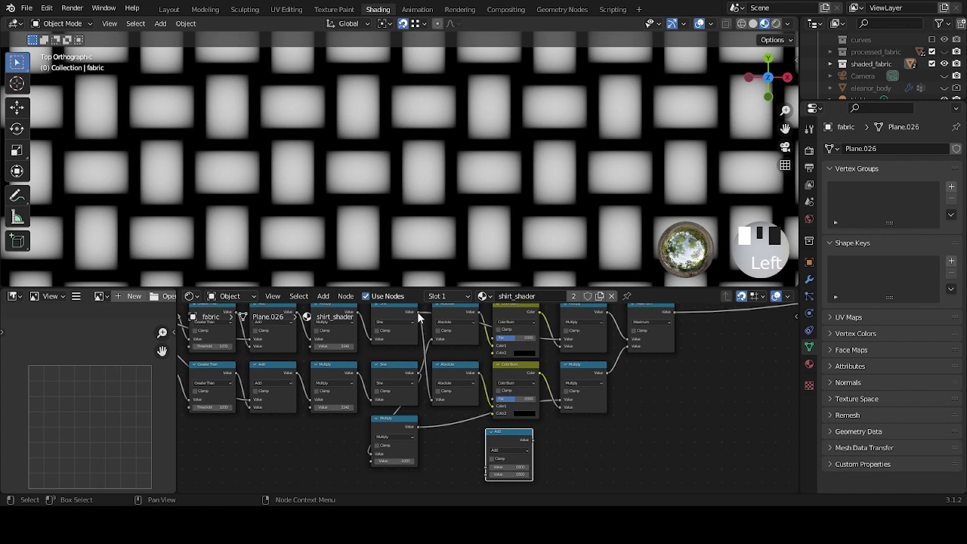
click(417, 318)
drag(418, 316, 485, 468)
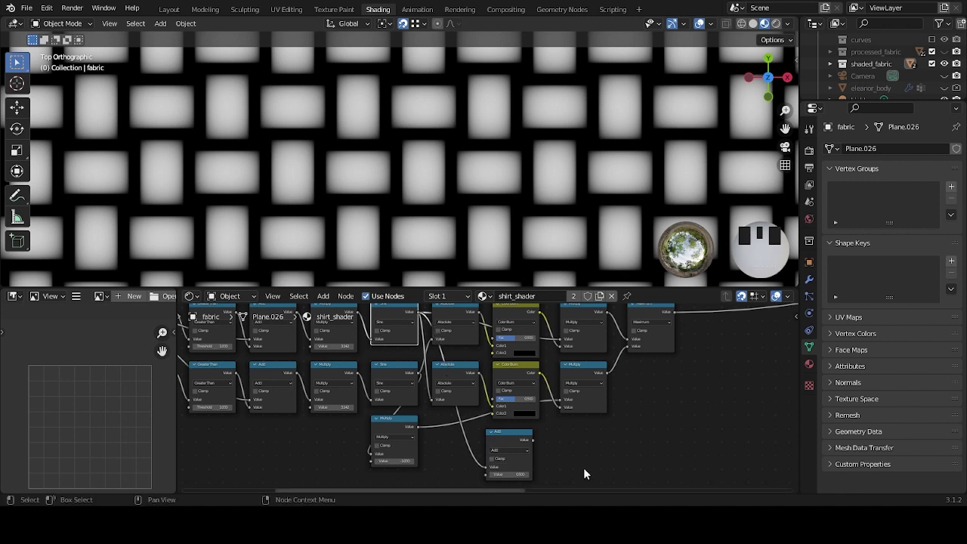
Examine how the Add nodes between Absolute and Color Burn are wired in the finished shader network.
middle_drag(597, 454, 580, 432)
scroll(580, 432, down, 1)
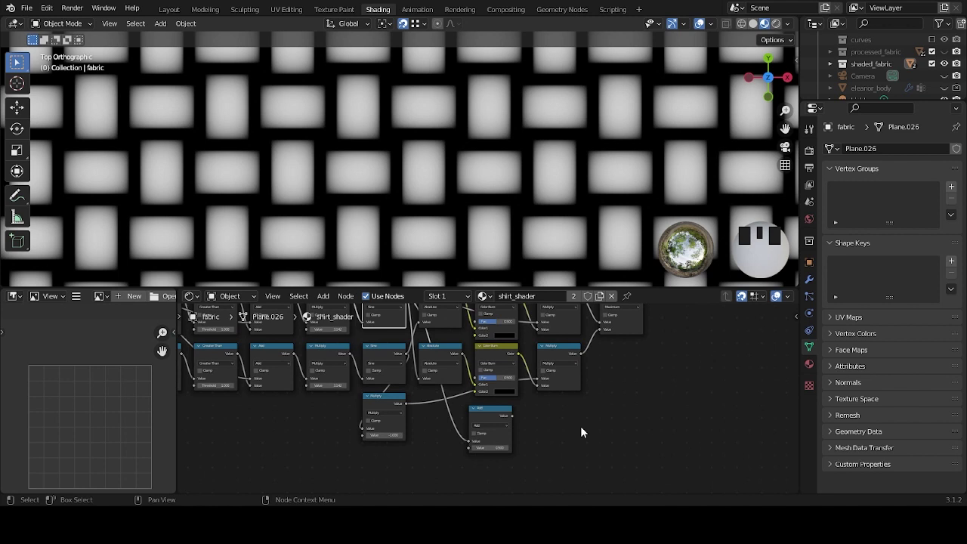
middle_drag(593, 362, 599, 407)
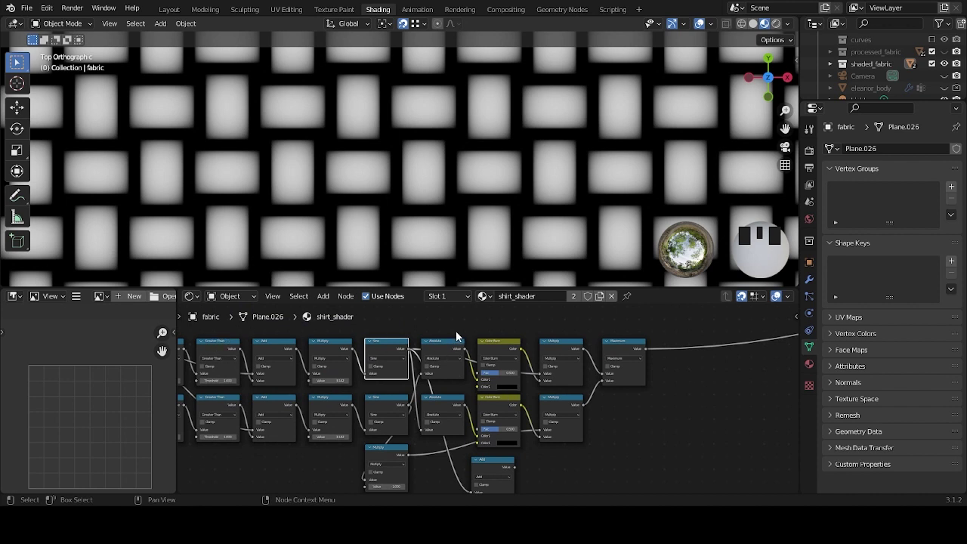
middle_drag(571, 438, 557, 422)
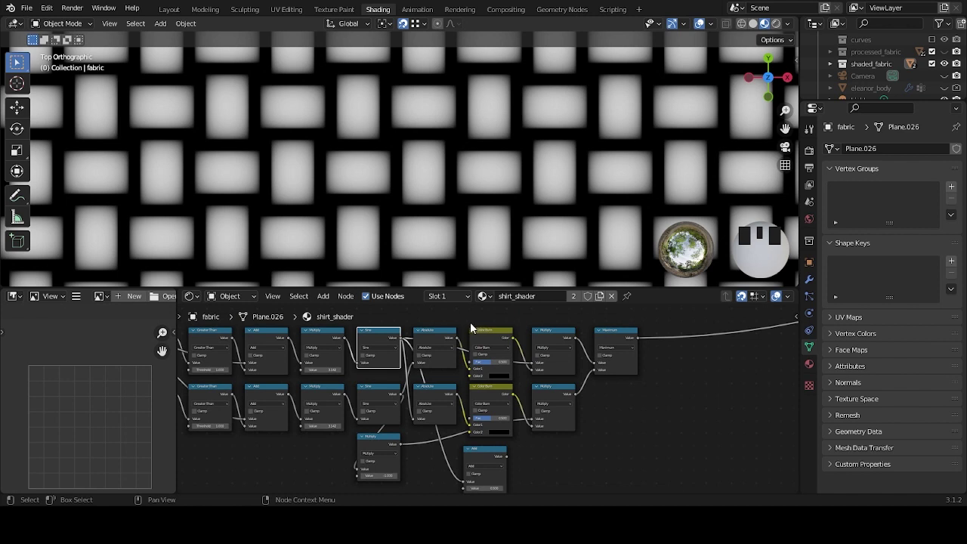
drag(437, 318, 642, 430)
scroll(641, 429, down, 4)
middle_drag(607, 352, 546, 430)
scroll(545, 431, up, 5)
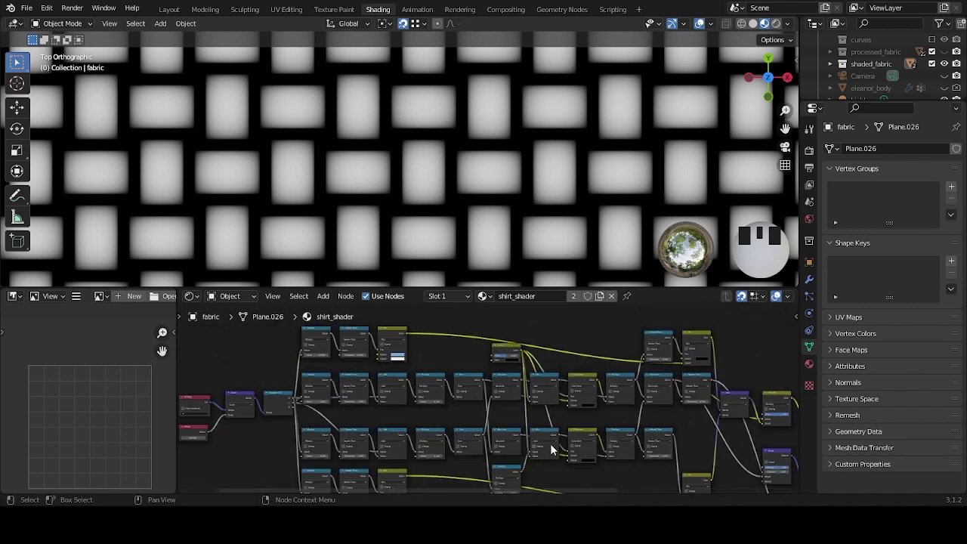
scroll(557, 443, down, 5)
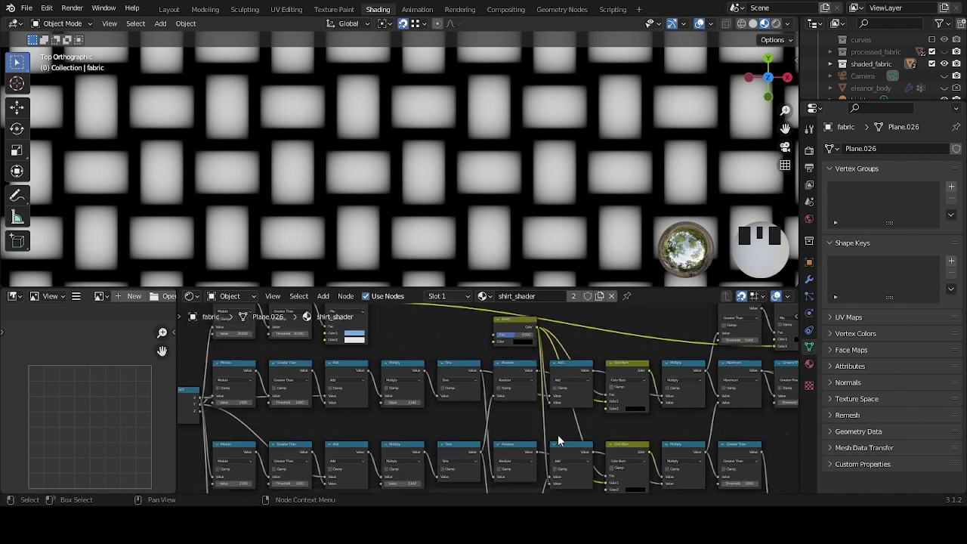
shift+scroll(561, 454, down, 2)
middle_drag(561, 453, 561, 367)
scroll(491, 393, up, 4)
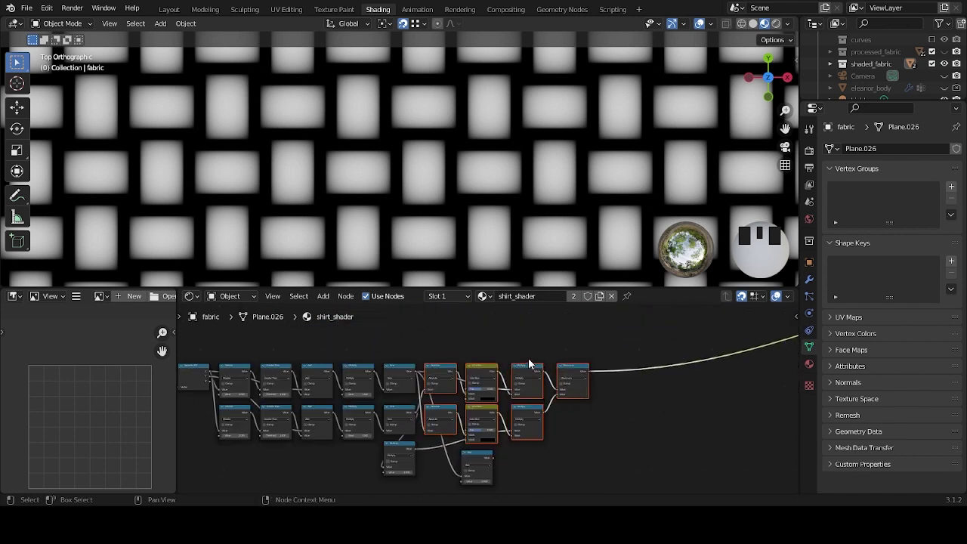
Shift the Color Burn, Multiply and Maximum nodes together along X, away from the Absolute nodes, to make room between them.
drag(475, 334, 626, 441)
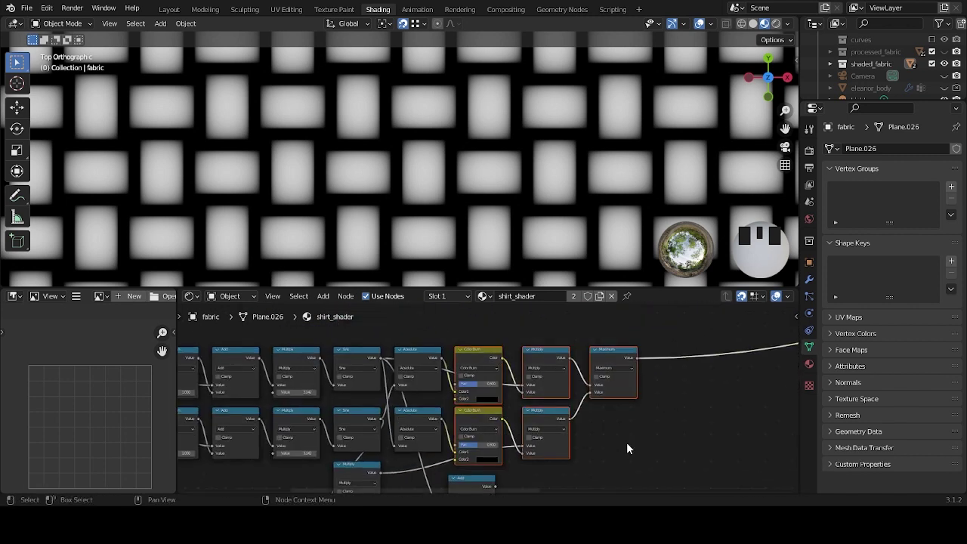
key(g)
key(x)
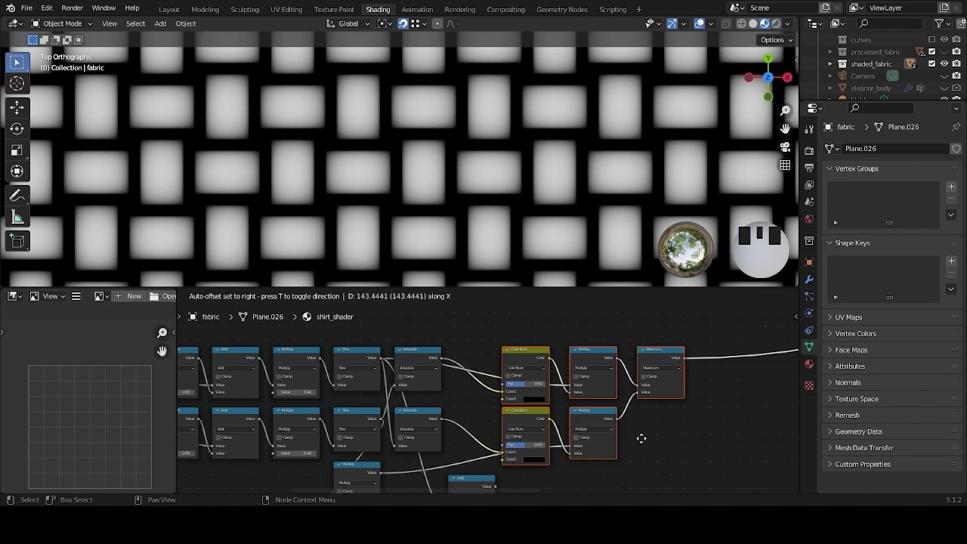
click(664, 443)
Connect the upper Sine node's output to the Add node's second value input.
middle_drag(709, 431, 658, 395)
click(582, 416)
middle_drag(582, 416, 559, 432)
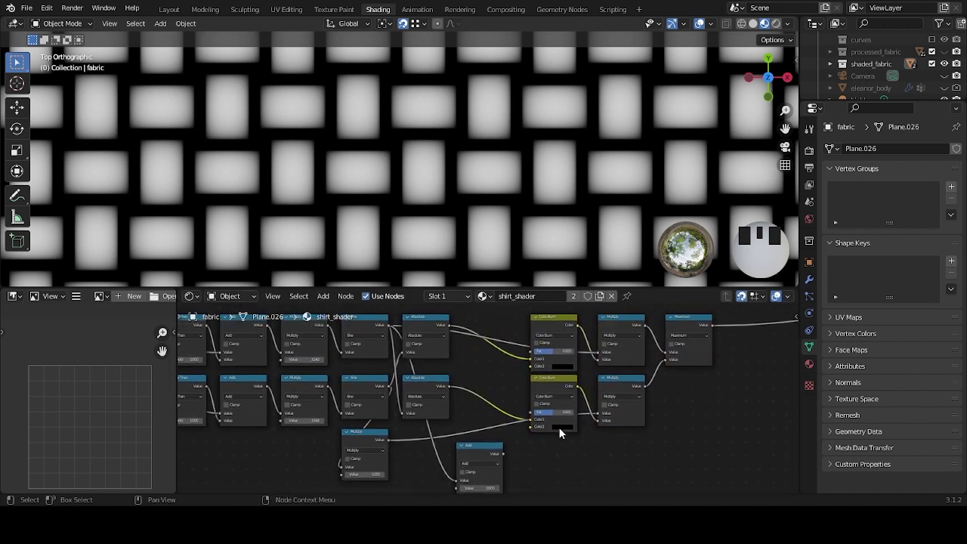
click(368, 323)
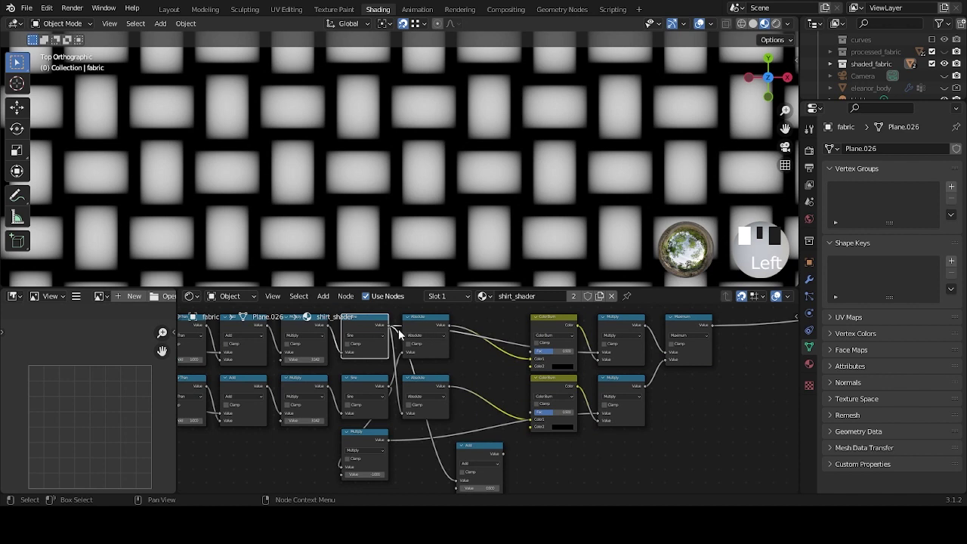
drag(390, 330, 456, 445)
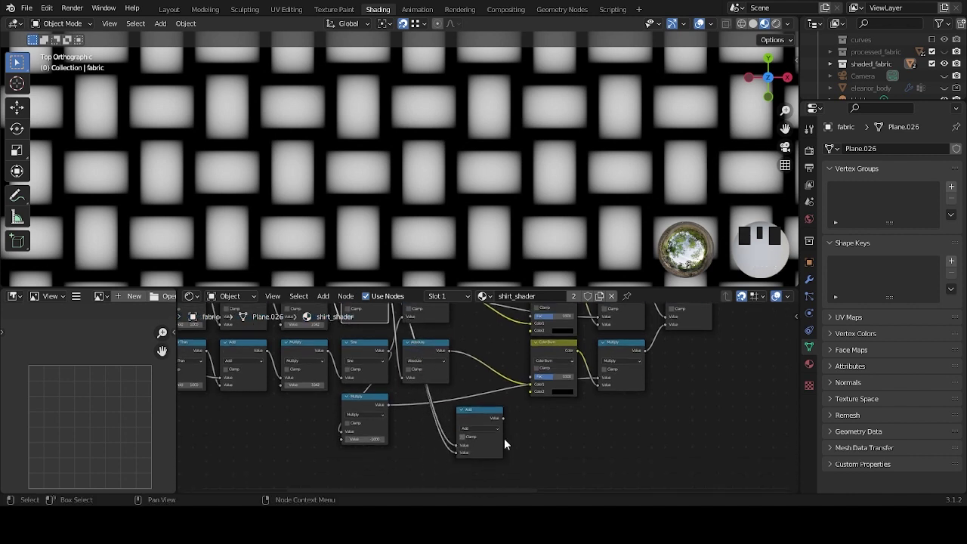
Remove the Sine link from the Add node's second value input and connect the Add output to the upper Multiply node.
ctrl+right_click(458, 451)
middle_drag(548, 418, 491, 466)
drag(448, 469, 548, 368)
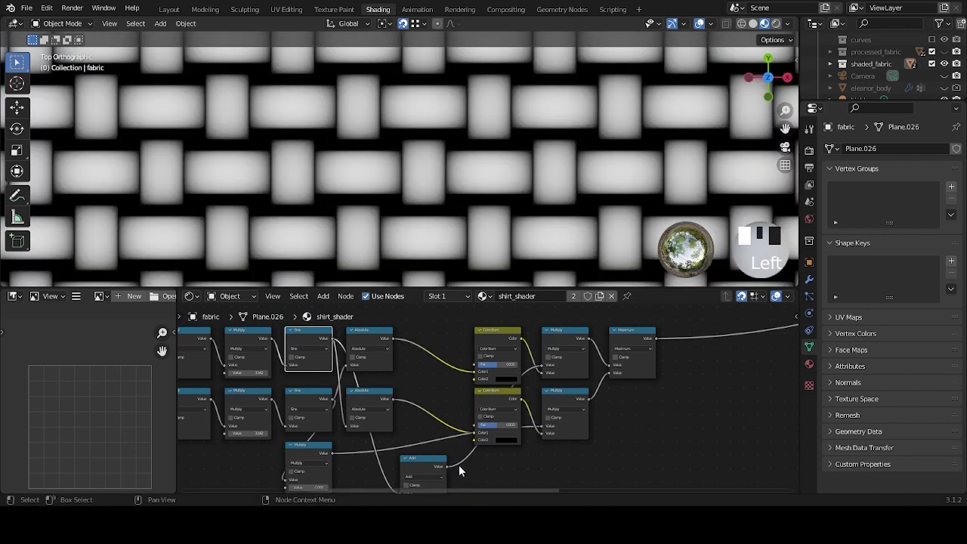
Cut the Add node's links and reconnect the upper Sine output directly to the upper Multiply node's first value input.
mouse_move(337, 354)
ctrl+right_down()
mouse_move(379, 467)
mouse_move(438, 471)
mouse_move(466, 447)
mouse_move(492, 471)
ctrl+right_up()
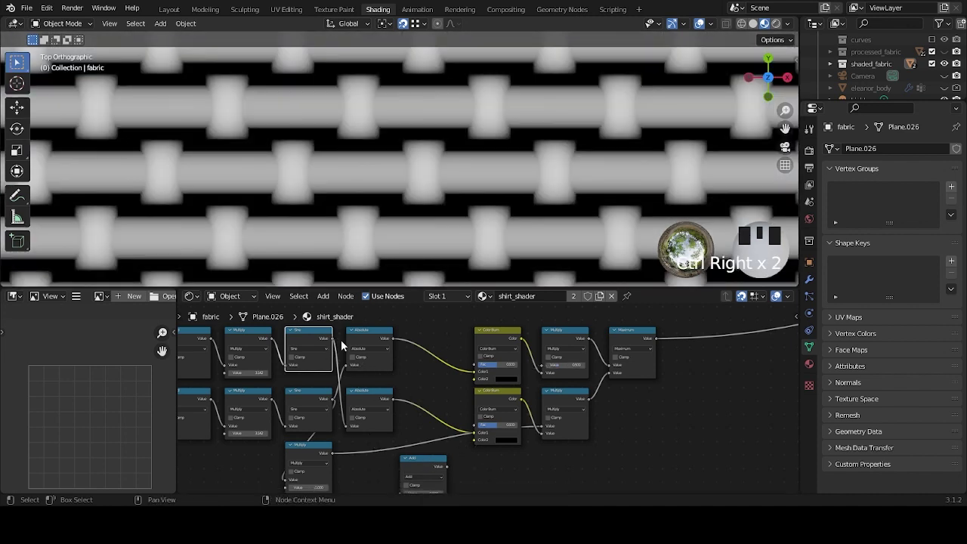
drag(332, 340, 545, 369)
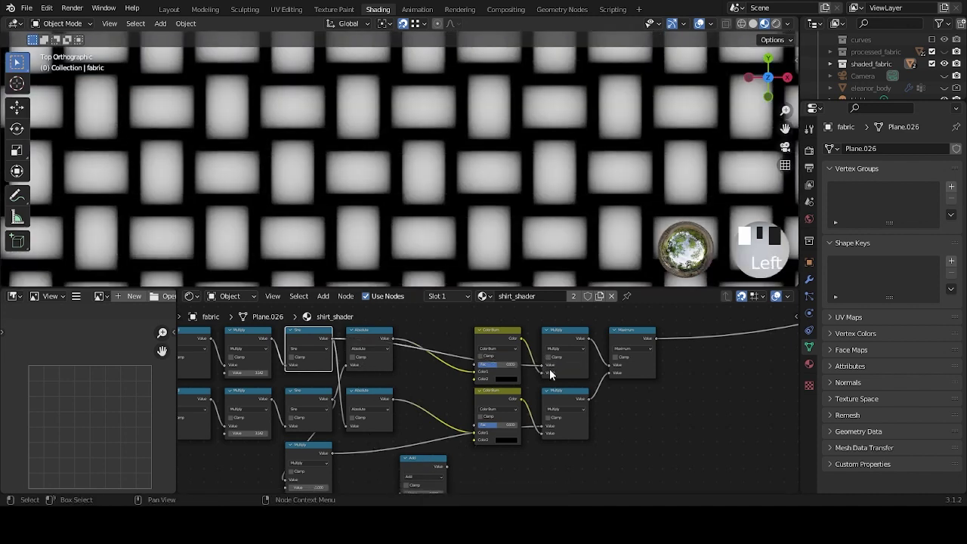
scroll(512, 152, down, 3)
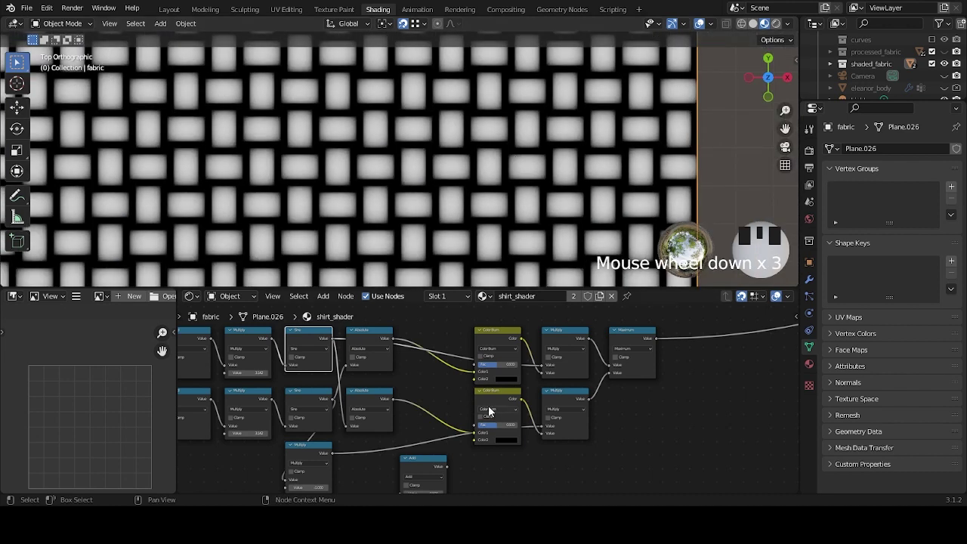
scroll(444, 346, down, 1)
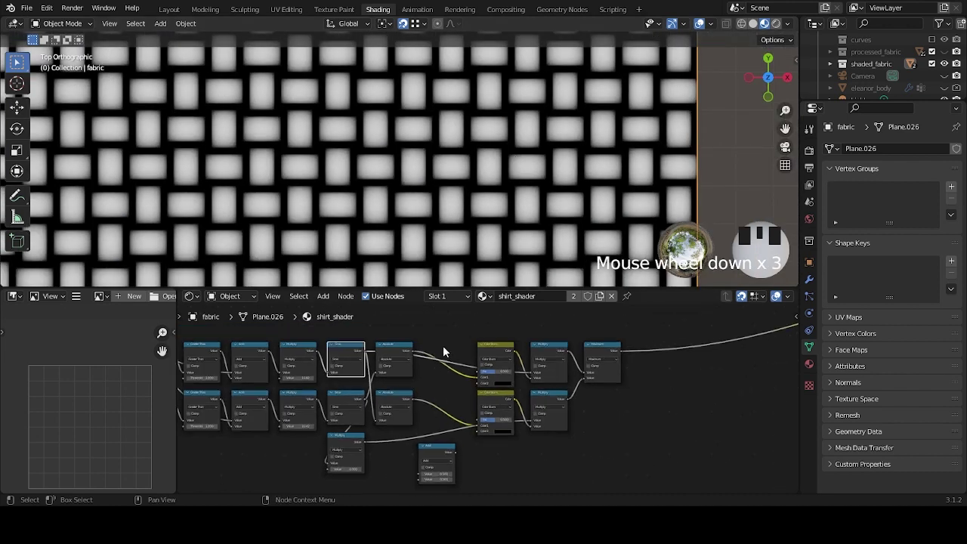
scroll(363, 347, up, 2)
middle_drag(344, 326, 406, 334)
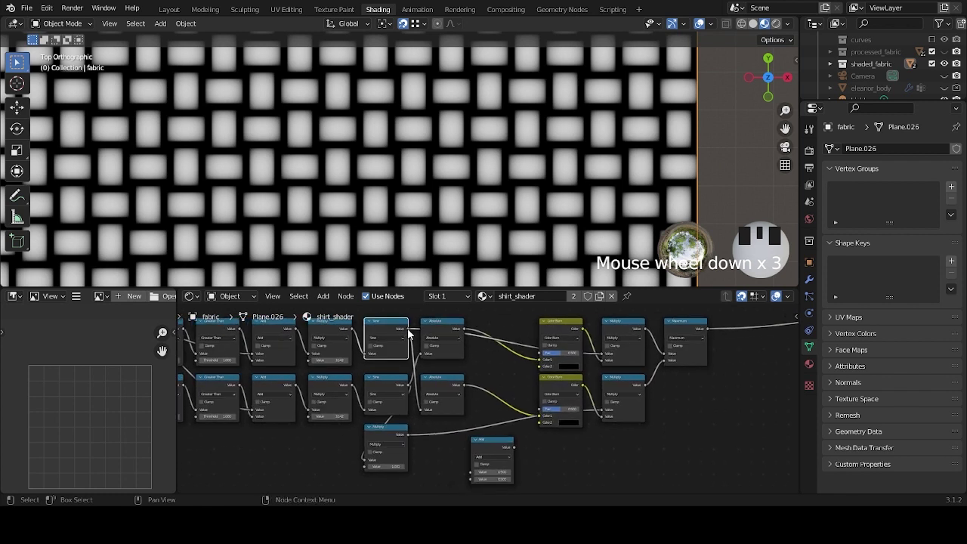
Route the upper Sine output through the Add node's first value input and into the upper Multiply node's first value input.
drag(409, 333, 472, 466)
mouse_move(514, 440)
mouse_down()
mouse_move(572, 384)
mouse_move(579, 356)
mouse_move(605, 351)
mouse_up()
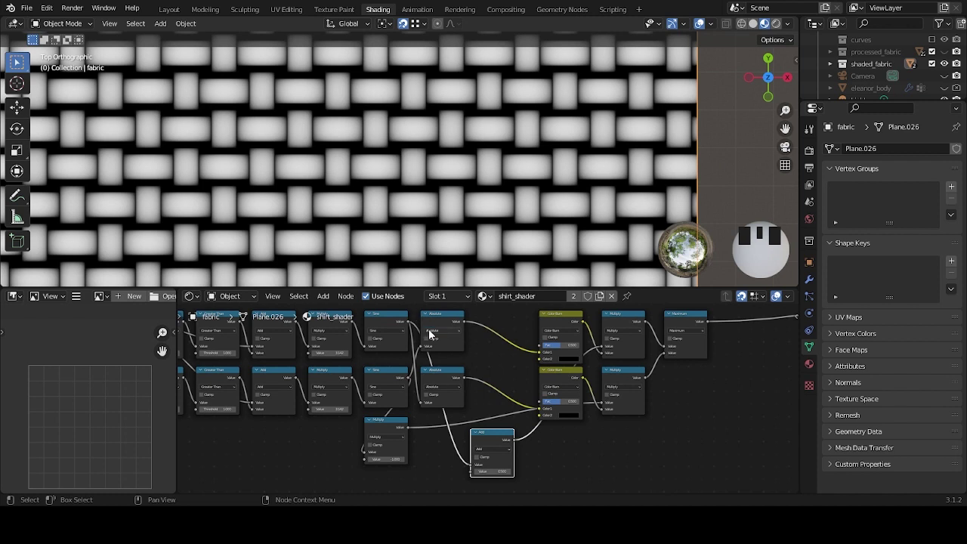
click(389, 324)
click(633, 323)
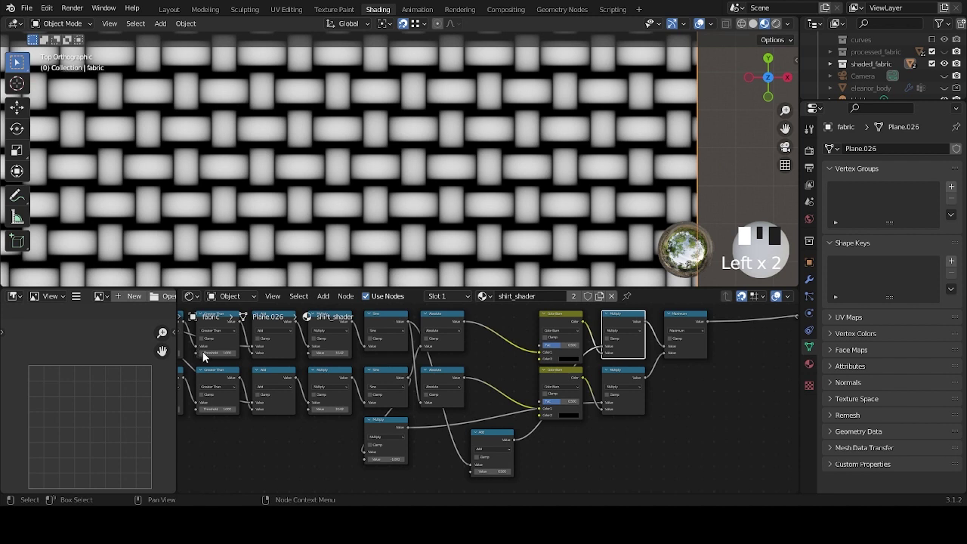
Check the constant entered as the Add node's second value.
shift+scroll(566, 389, down, 4)
scroll(538, 408, up, 3)
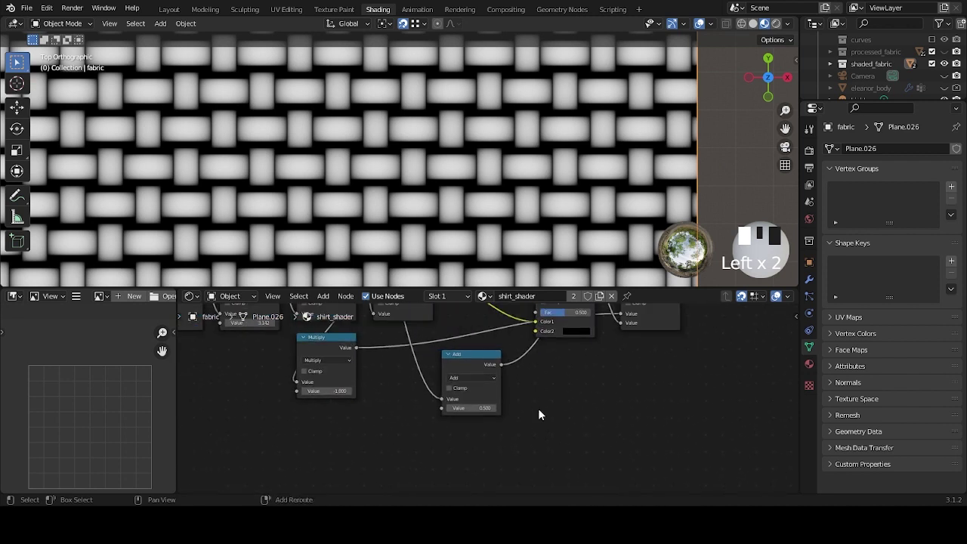
scroll(539, 412, up, 2)
click(468, 410)
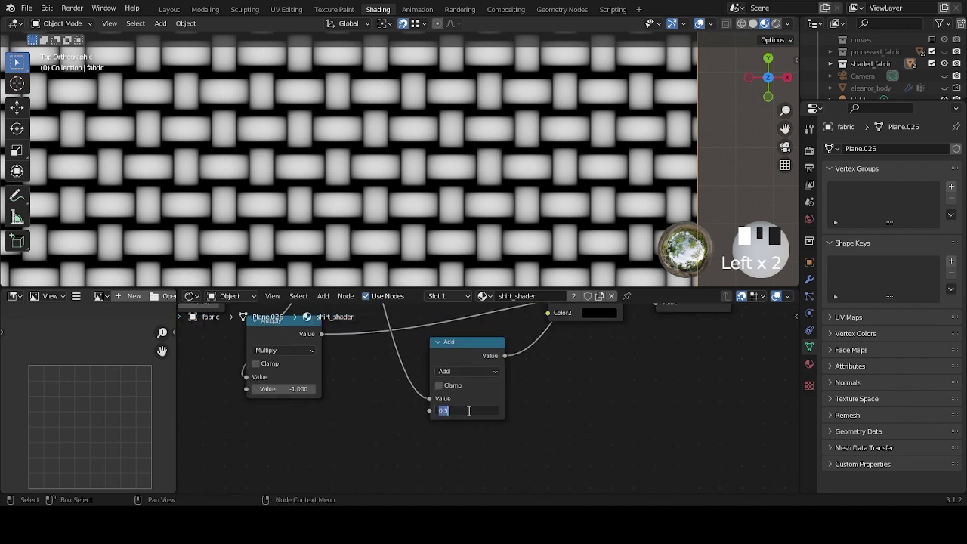
click(468, 410)
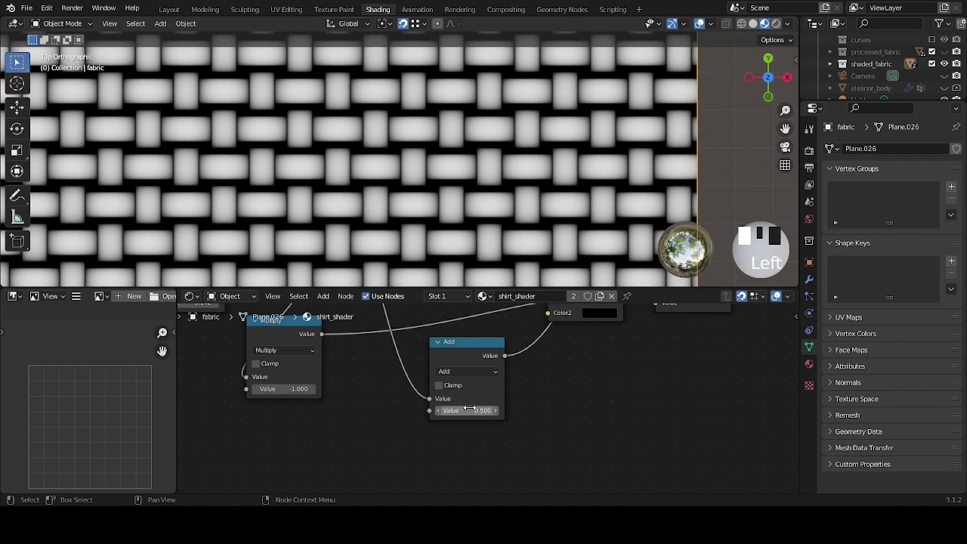
Move the Add node between the upper Absolute and Color Burn nodes, and place a duplicate of it beneath the lower row.
scroll(494, 395, down, 5)
shift+scroll(560, 379, up, 3)
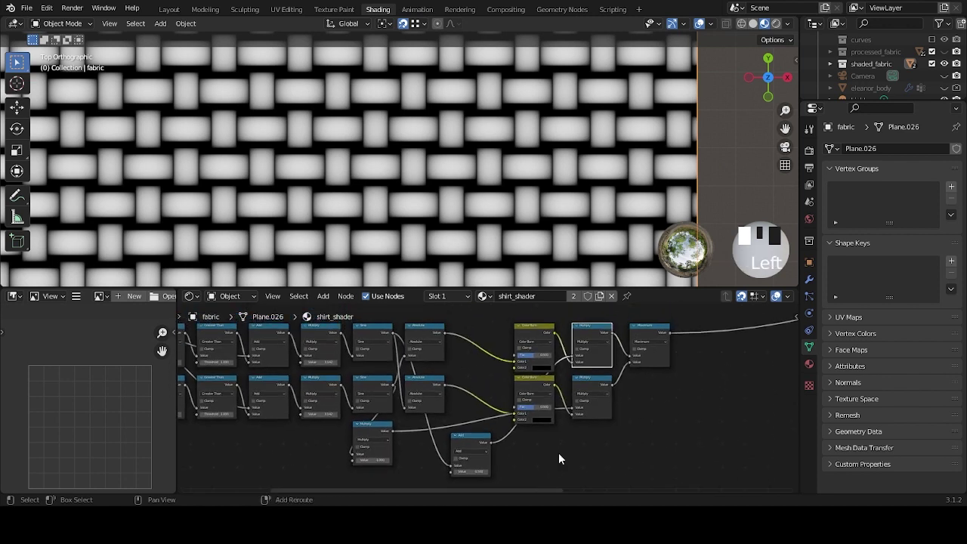
click(476, 440)
drag(476, 439, 483, 335)
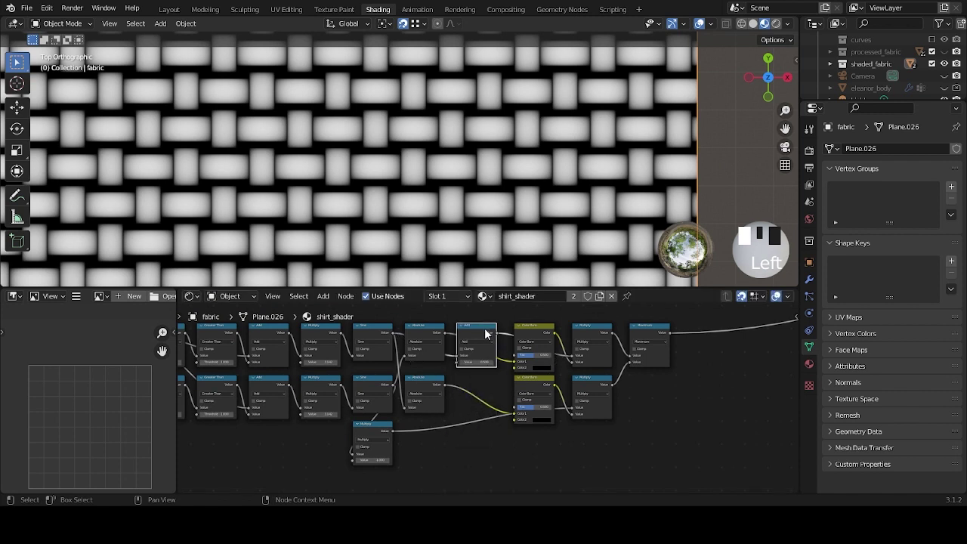
key(shift+d)
click(486, 443)
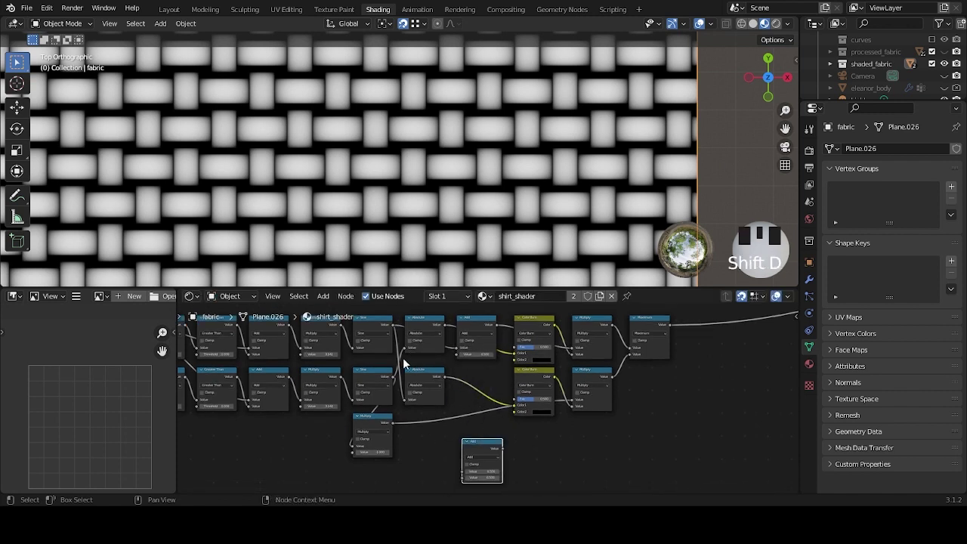
Connect the output of the Multiply node with value -1.000 to the duplicated Add node's first value input.
shift+scroll(404, 369, down, 2)
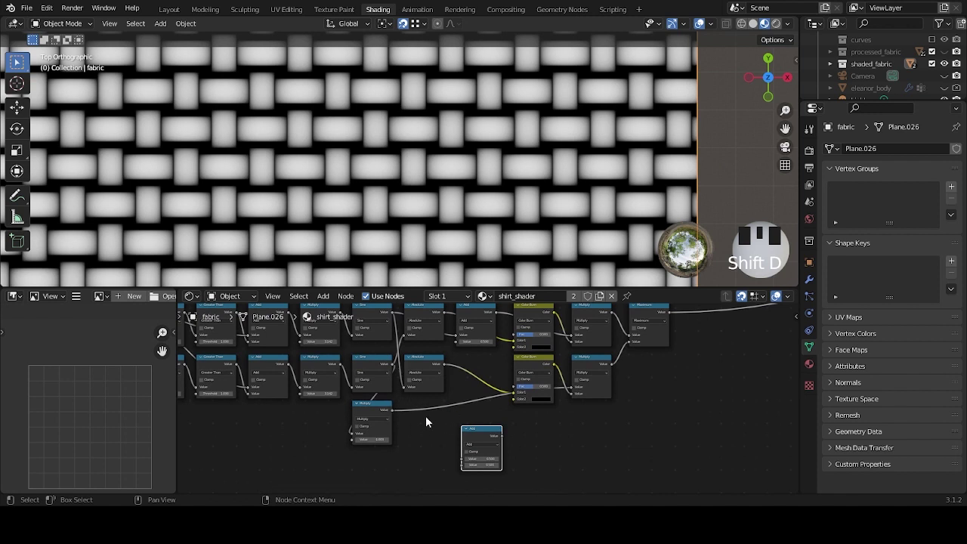
middle_drag(429, 395, 444, 367)
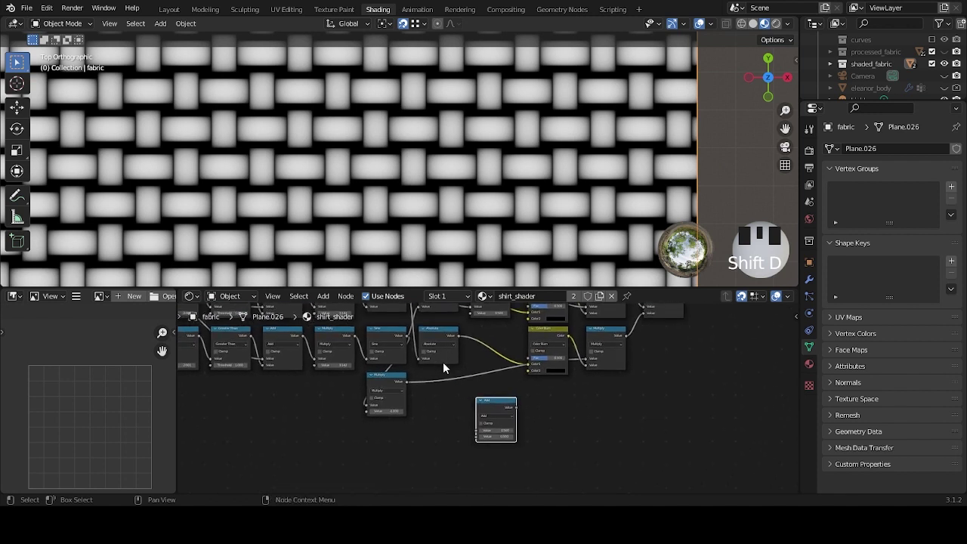
scroll(443, 370, up, 2)
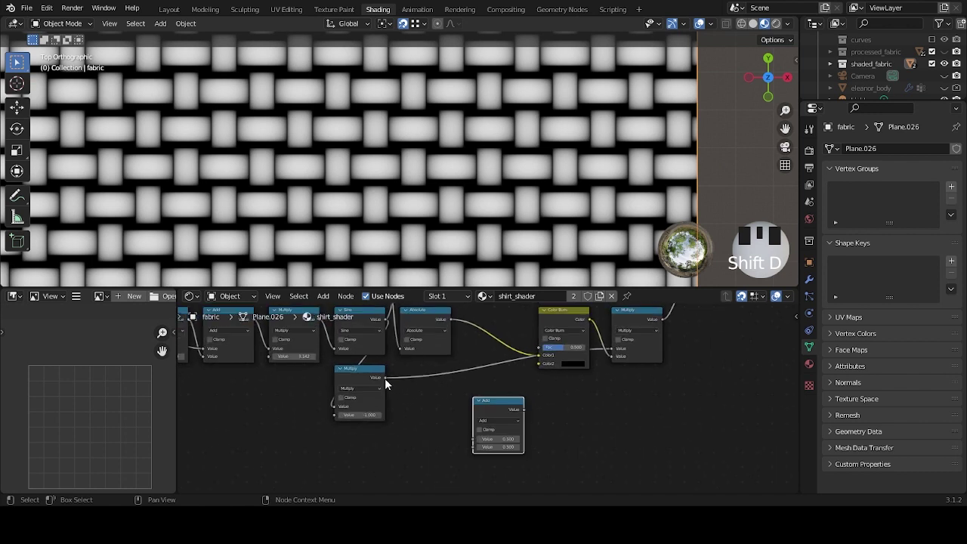
click(384, 378)
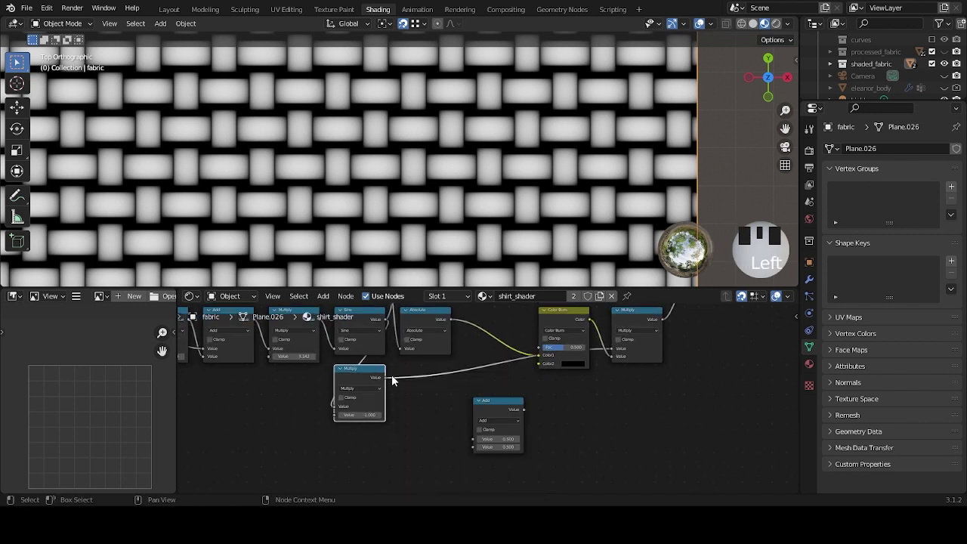
drag(384, 318, 457, 426)
drag(382, 377, 470, 439)
scroll(543, 412, down, 1)
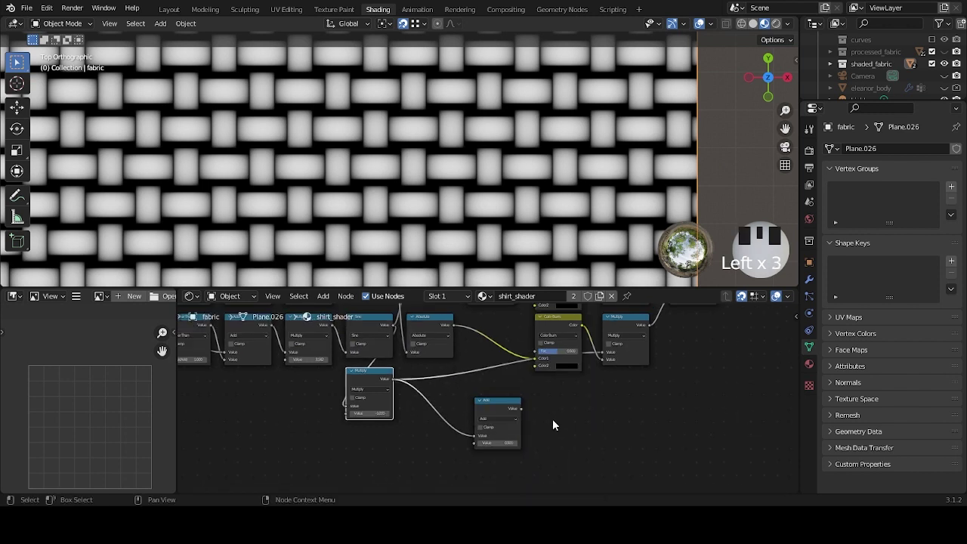
Connect the duplicated Add node's output to the lower Multiply's first value input and move the Add between the lower Absolute and Color Burn nodes.
middle_drag(548, 424, 498, 438)
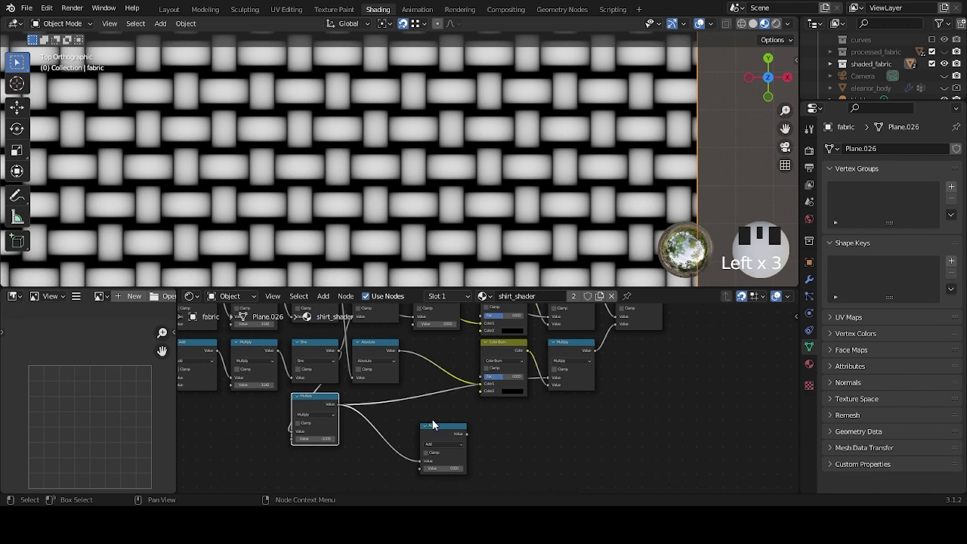
click(449, 433)
drag(467, 433, 548, 383)
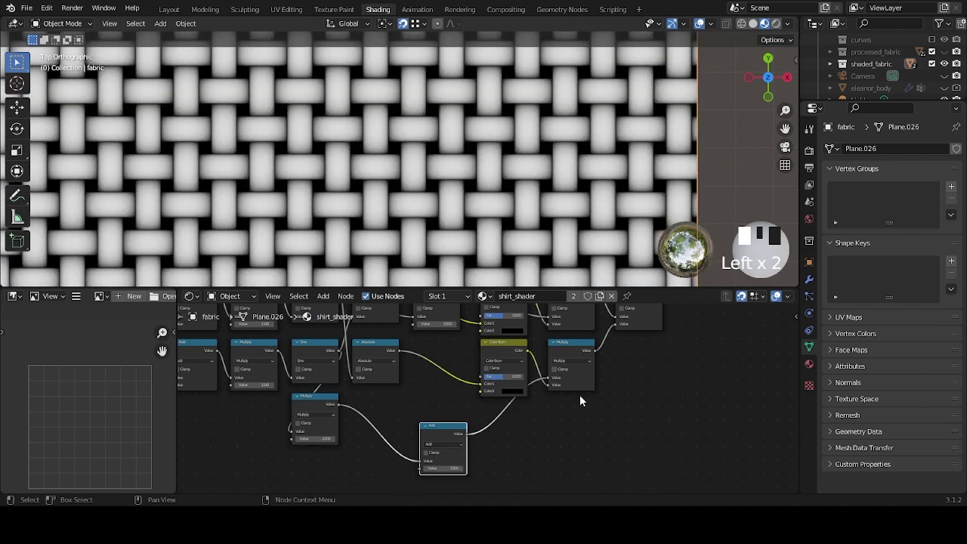
scroll(468, 205, down, 3)
drag(447, 432, 442, 351)
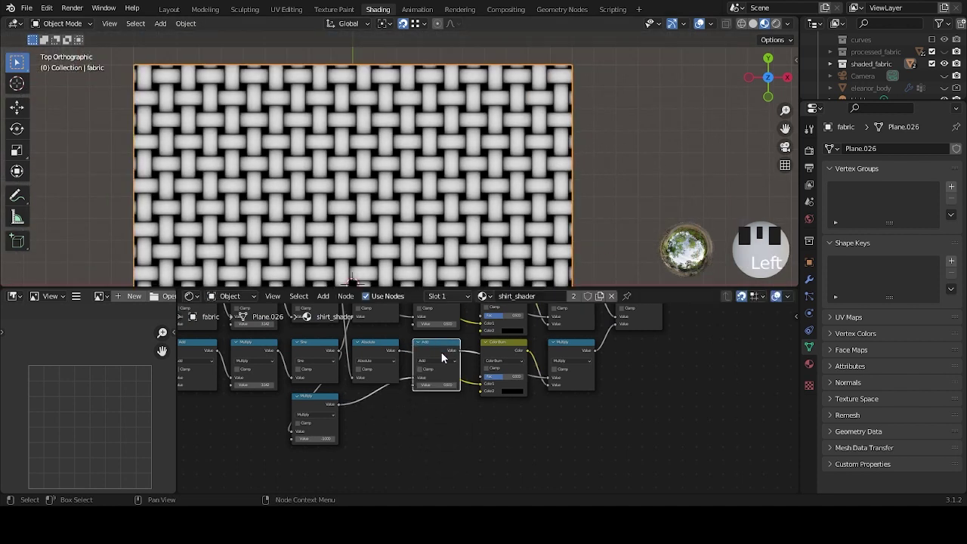
key(Home)
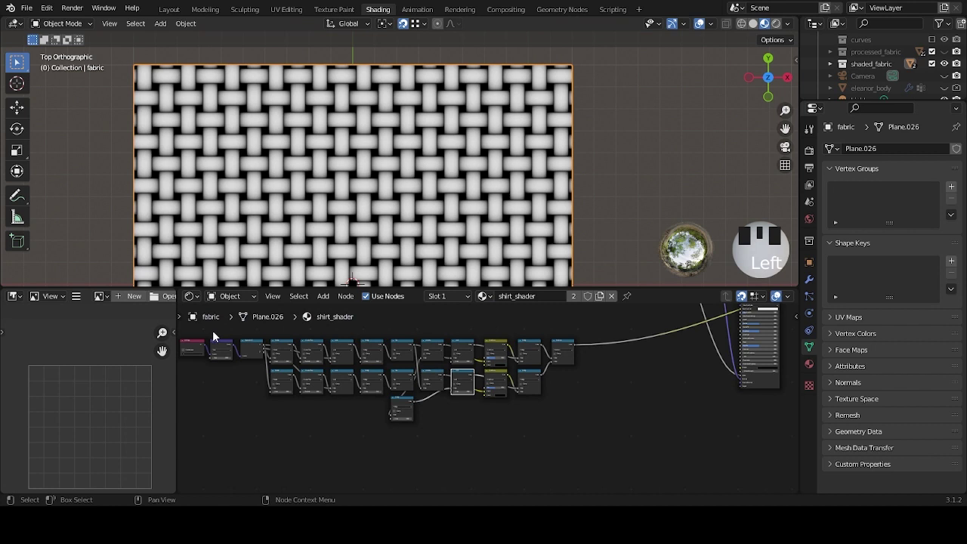
Examine the woven thread pattern on the fabric plane and the node chain from the UV Map to Maximum.
scroll(447, 247, up, 3)
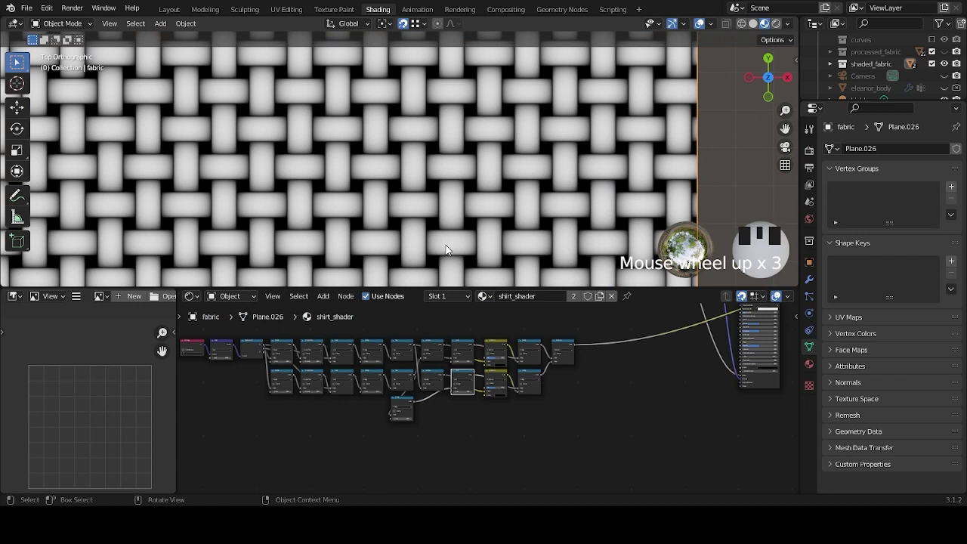
scroll(454, 230, up, 4)
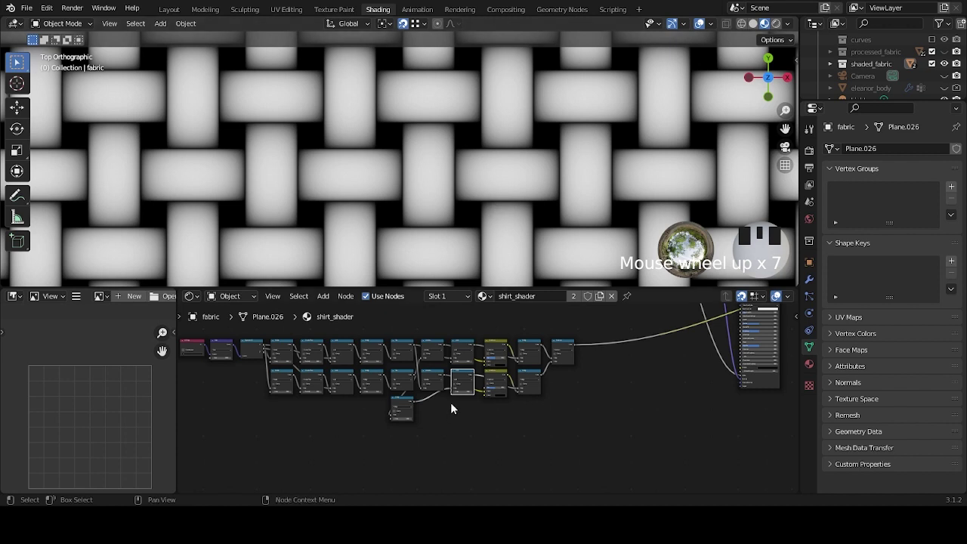
scroll(451, 411, up, 3)
scroll(454, 434, down, 5)
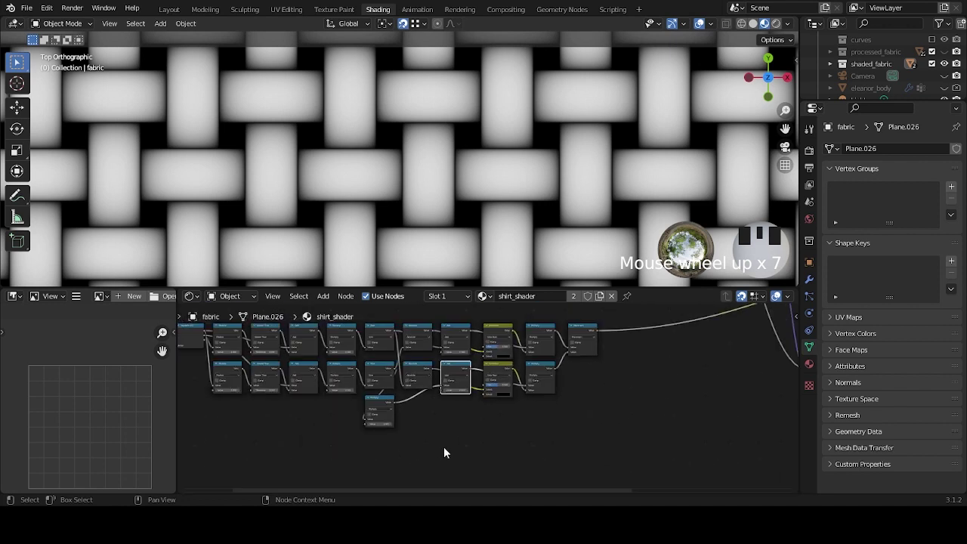
scroll(473, 186, down, 6)
shift+middle_drag(474, 187, 518, 194)
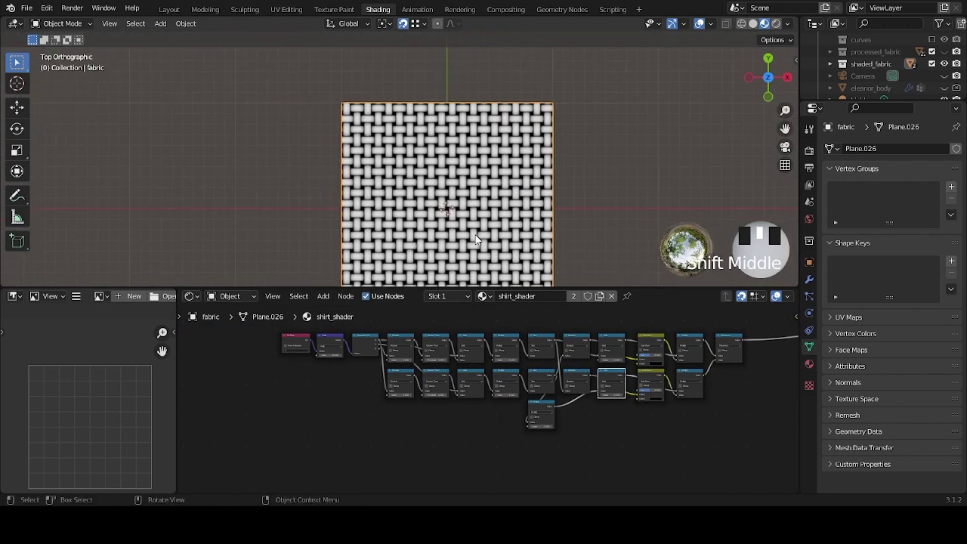
shift+middle_drag(340, 430, 327, 381)
scroll(327, 381, up, 5)
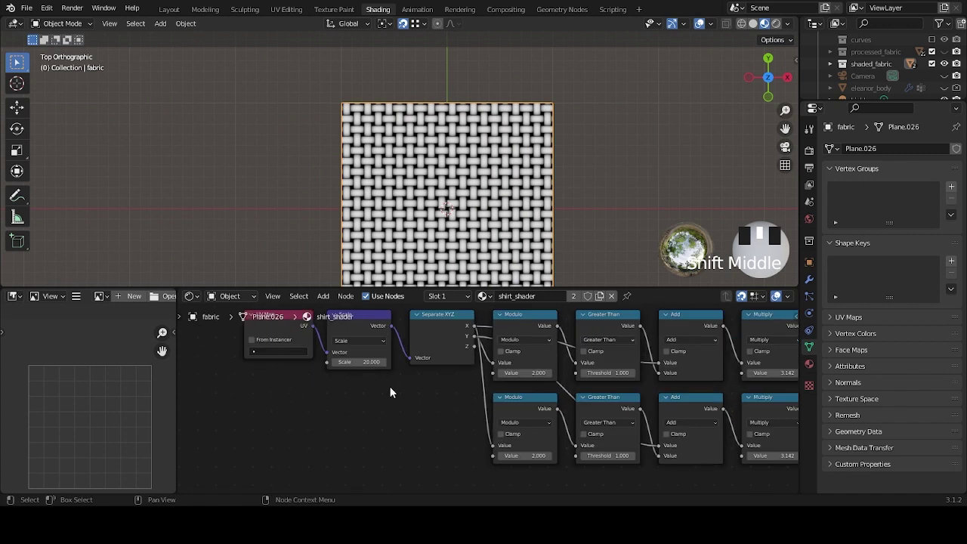
Try a different scale amount on the vector Scale node after the UV Map and undo the change.
mouse_move(446, 392)
mouse_down()
mouse_move(385, 392)
mouse_move(453, 392)
mouse_move(438, 392)
mouse_up()
key(ctrl+z)
scroll(439, 453, down, 3)
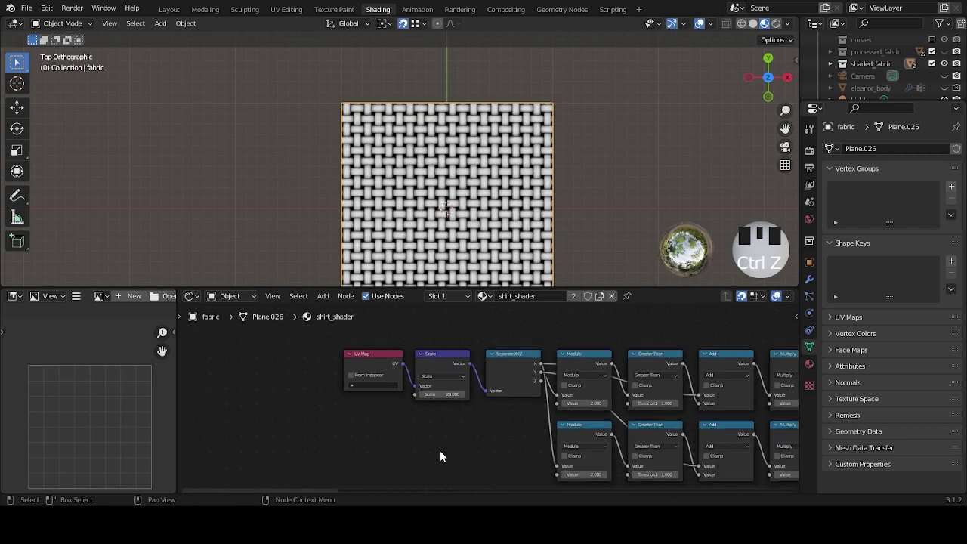
Try a Fac of about 0.558 on the upper Color Burn node and undo the change.
middle_drag(529, 453, 453, 463)
scroll(452, 463, up, 3)
mouse_move(514, 397)
mouse_down()
mouse_move(560, 398)
mouse_move(520, 397)
mouse_up()
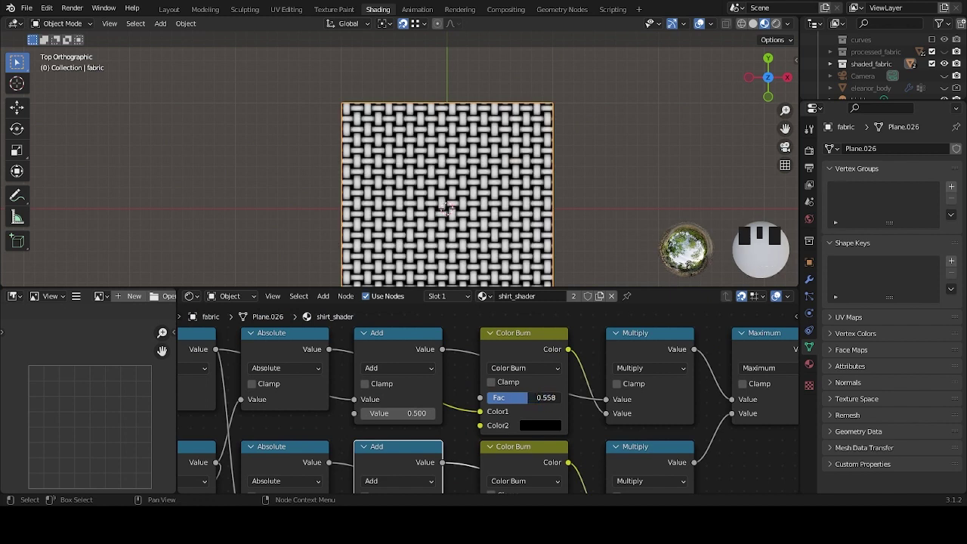
key(ctrl+z)
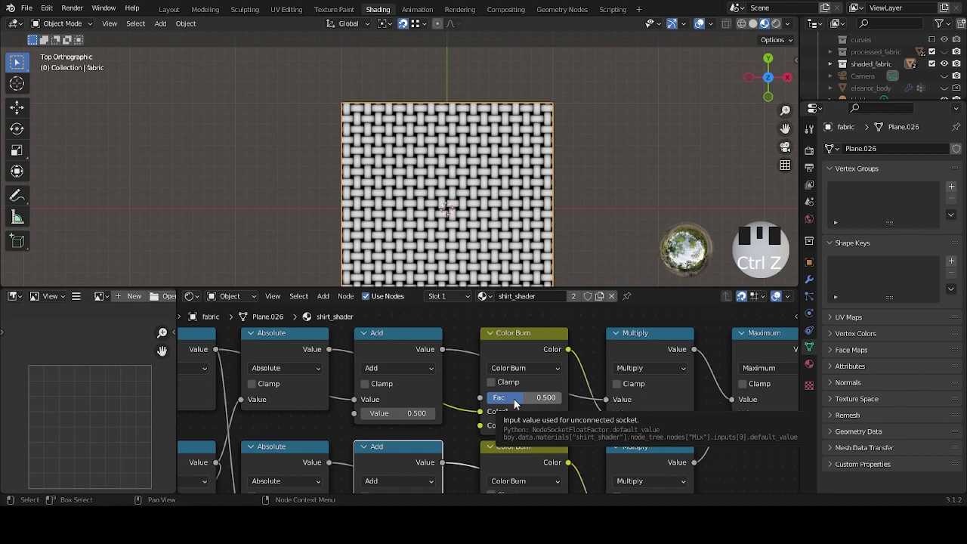
Examine the woven thread pattern up close and inspect the upper Add node's second value.
scroll(492, 227, up, 6)
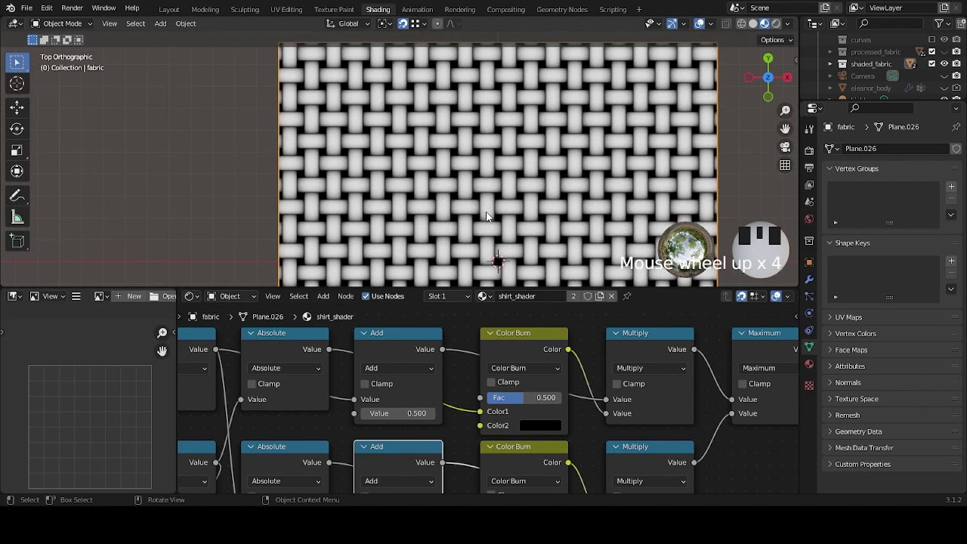
scroll(492, 228, down, 1)
shift+middle_drag(491, 231, 475, 230)
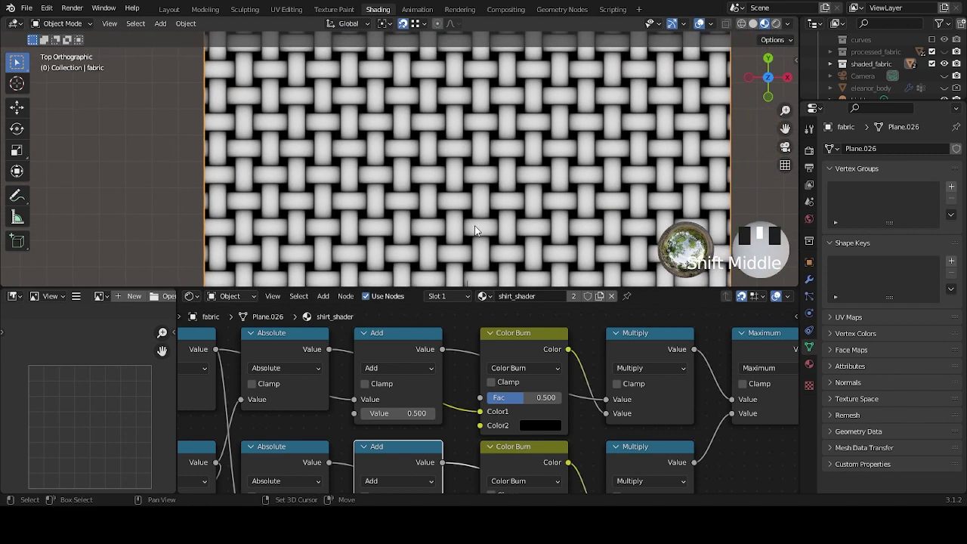
click(409, 334)
click(398, 415)
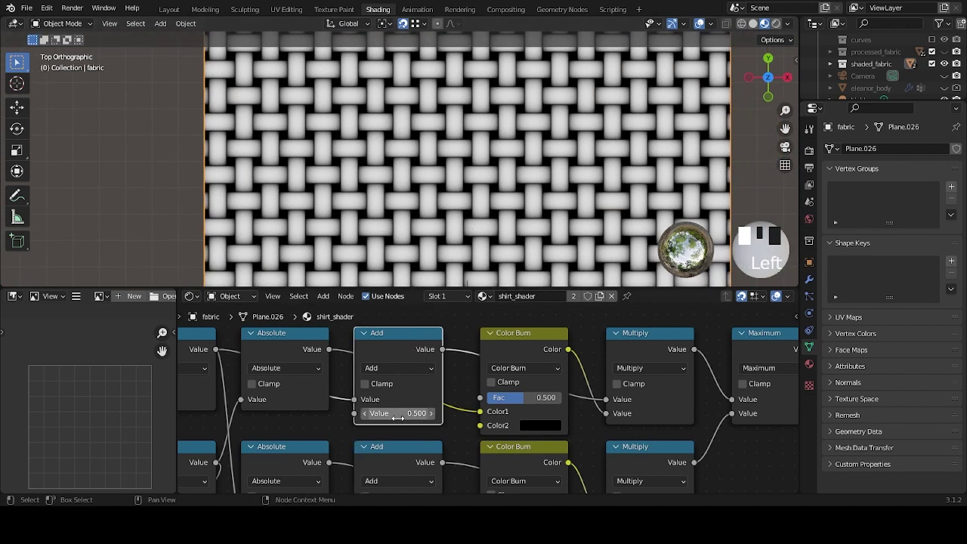
click(398, 415)
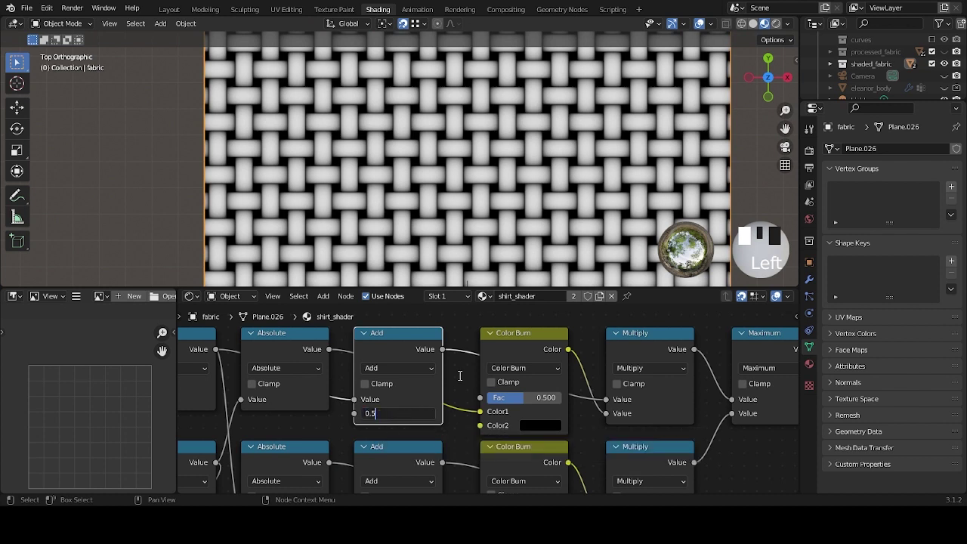
click(460, 375)
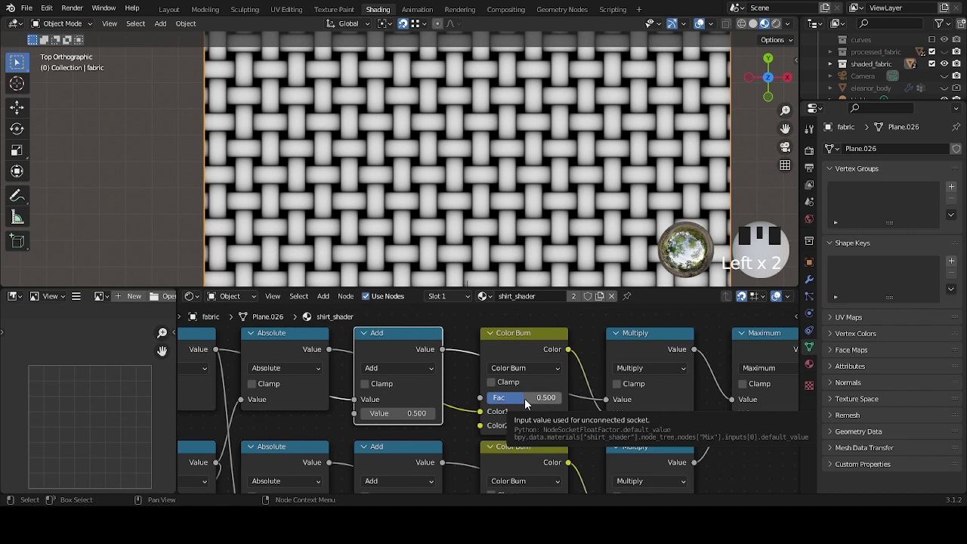
Try a Fac of 0.950 and one of about 0.958 on the upper Color Burn node.
drag(524, 397, 558, 397)
click(553, 404)
text(.9)
key(Return)
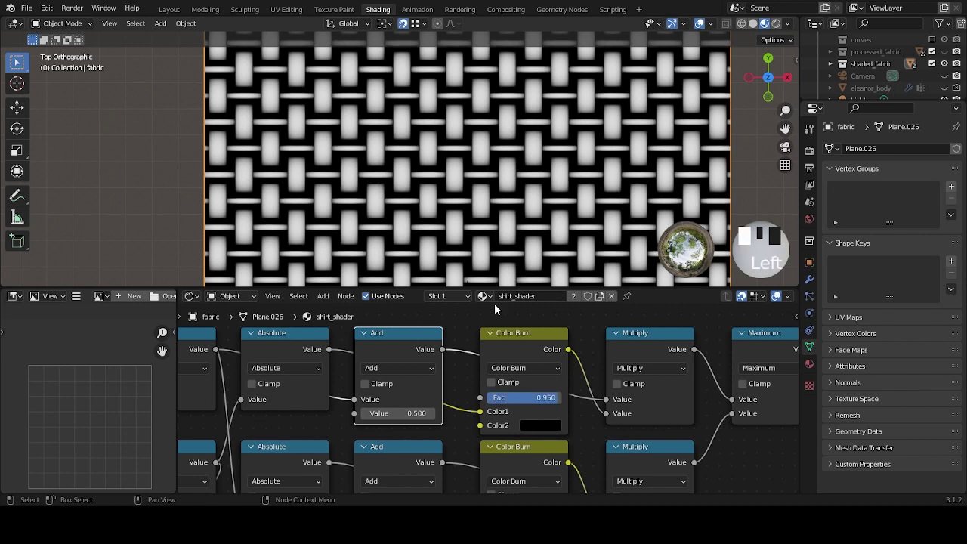
scroll(475, 211, up, 3)
shift+middle_drag(525, 211, 441, 193)
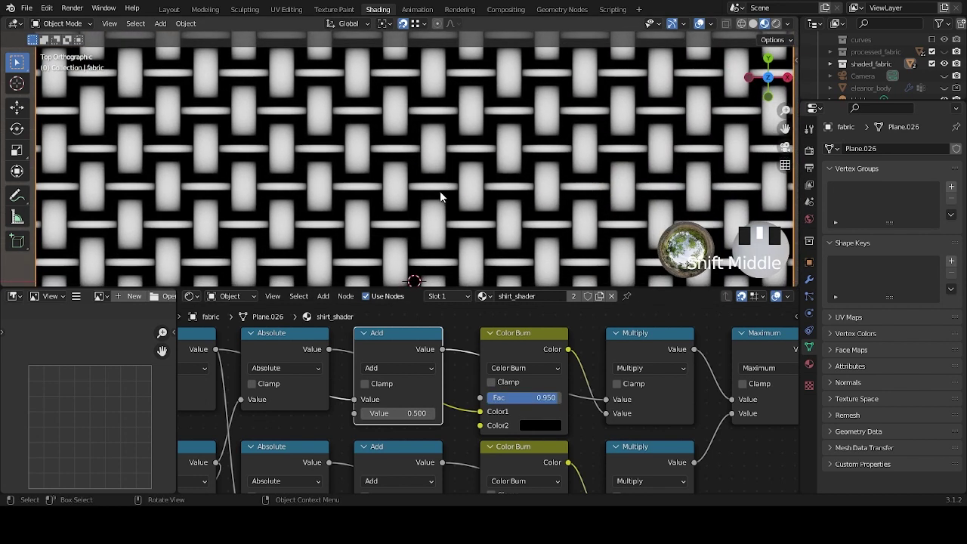
drag(552, 397, 551, 397)
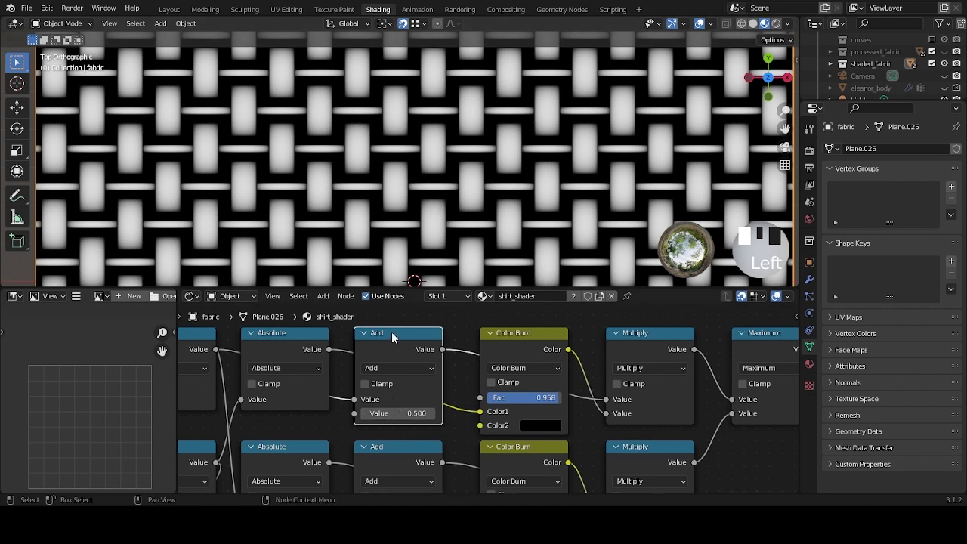
Try a value of 0.9 on the upper Add node and undo the change.
drag(390, 416, 435, 416)
click(393, 415)
key(BackSpace)
text(.5)
key(Return)
double_click(401, 416)
key(BackSpace)
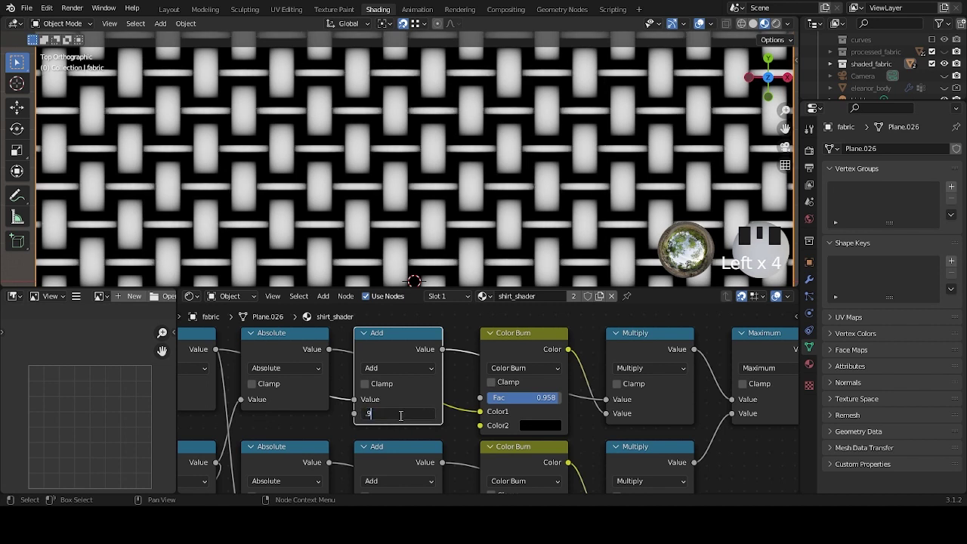
text(.9)
click(401, 415)
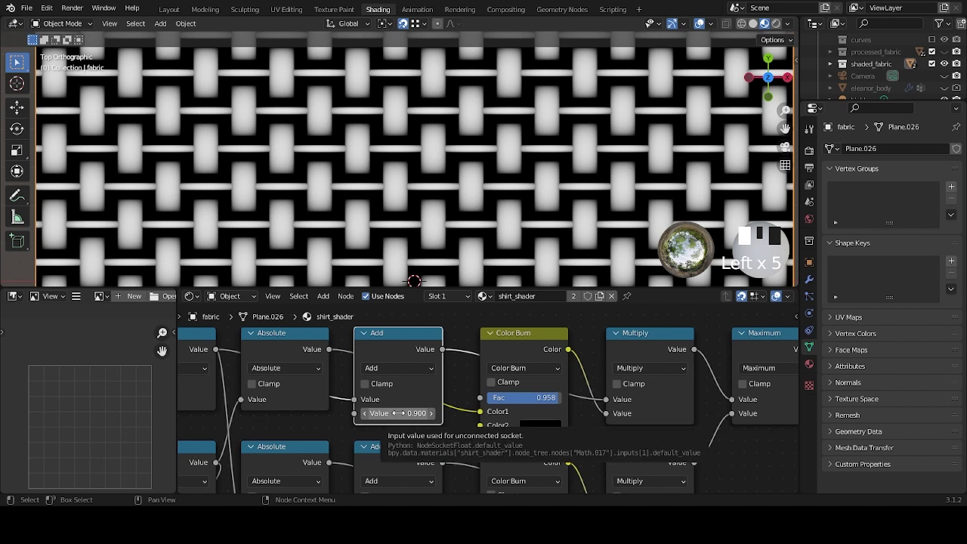
key(ctrl+z)
Try a value of 0.9 on the lower Add node and undo the change.
middle_drag(463, 444, 459, 370)
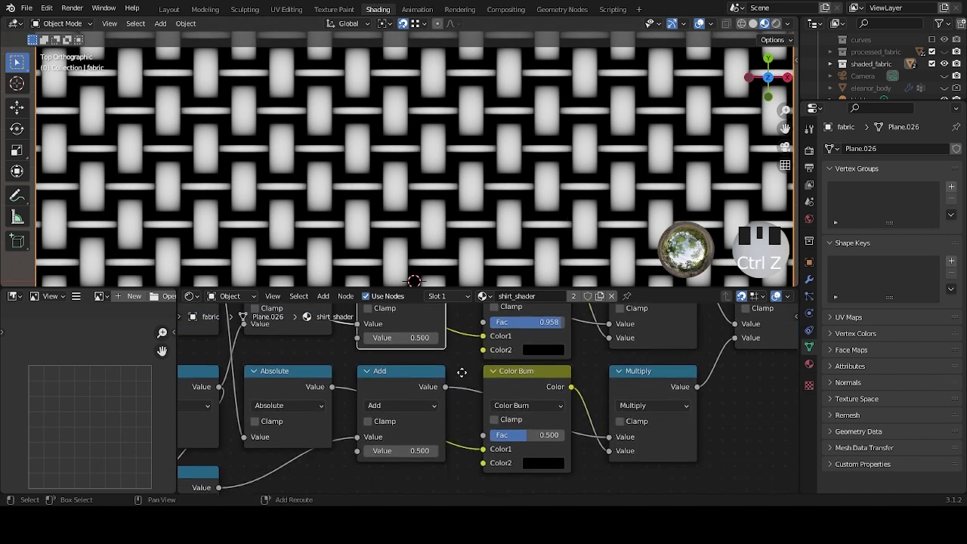
scroll(459, 371, down, 2)
click(416, 431)
text(.9)
click(431, 452)
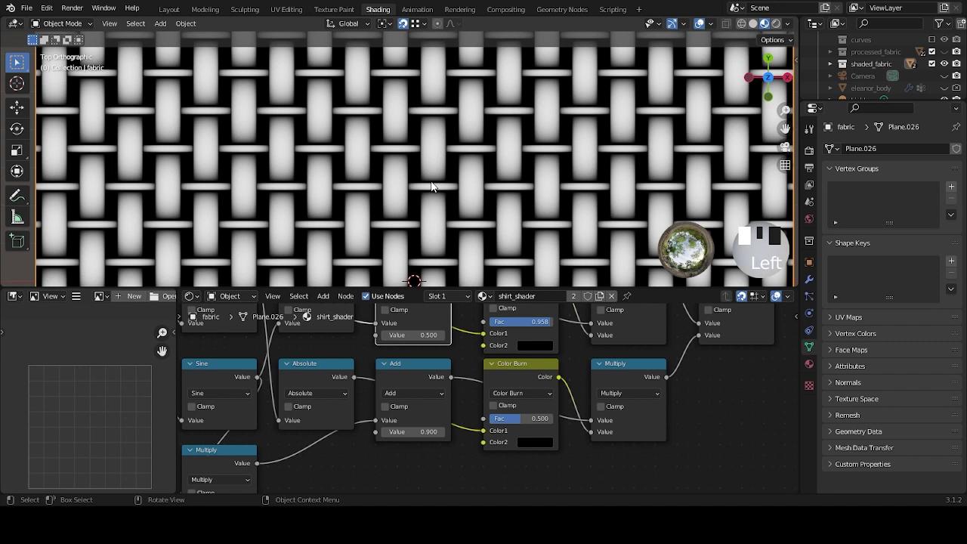
middle_drag(468, 361, 476, 385)
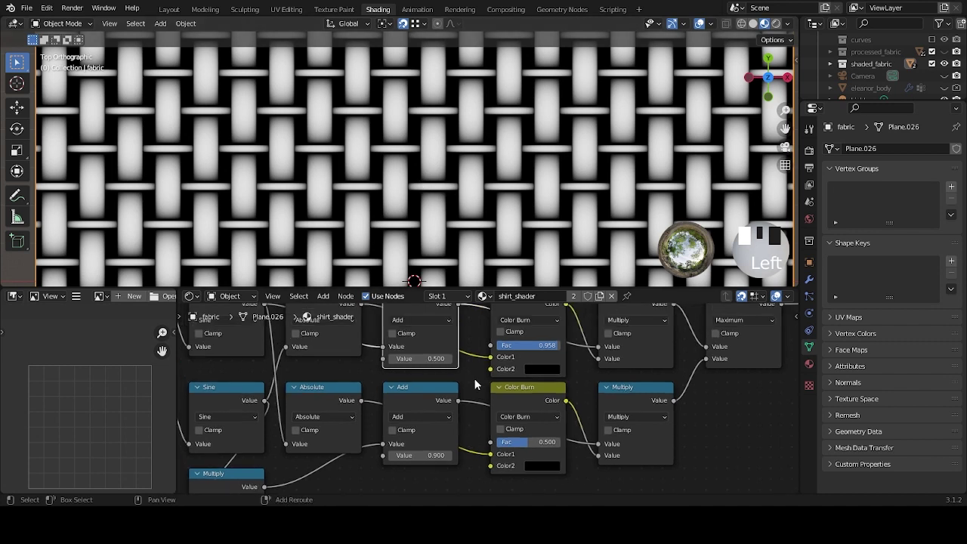
key(ctrl+z)
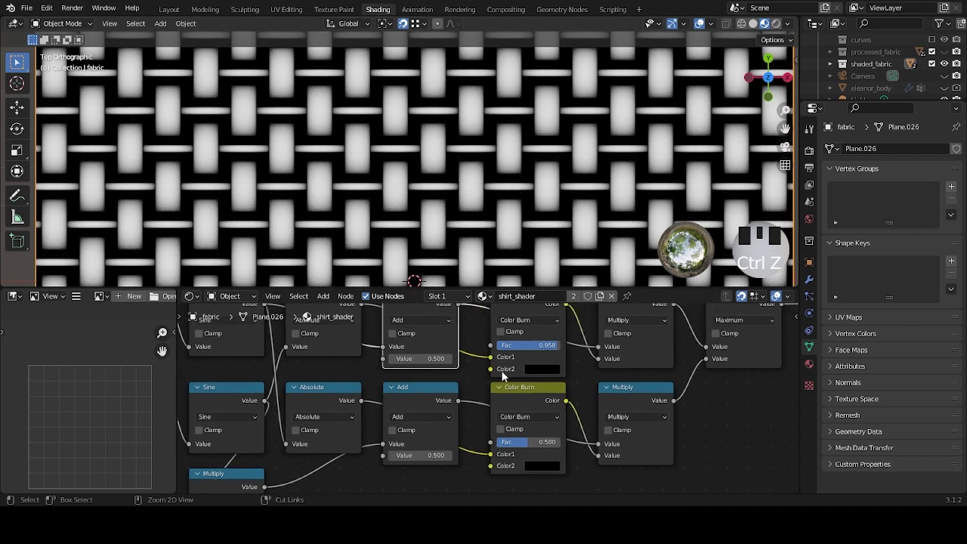
Restore the upper Color Burn node's Fac to 0.5.
click(525, 346)
key(BackSpace)
text(.5)
click(522, 348)
scroll(468, 399, down, 1)
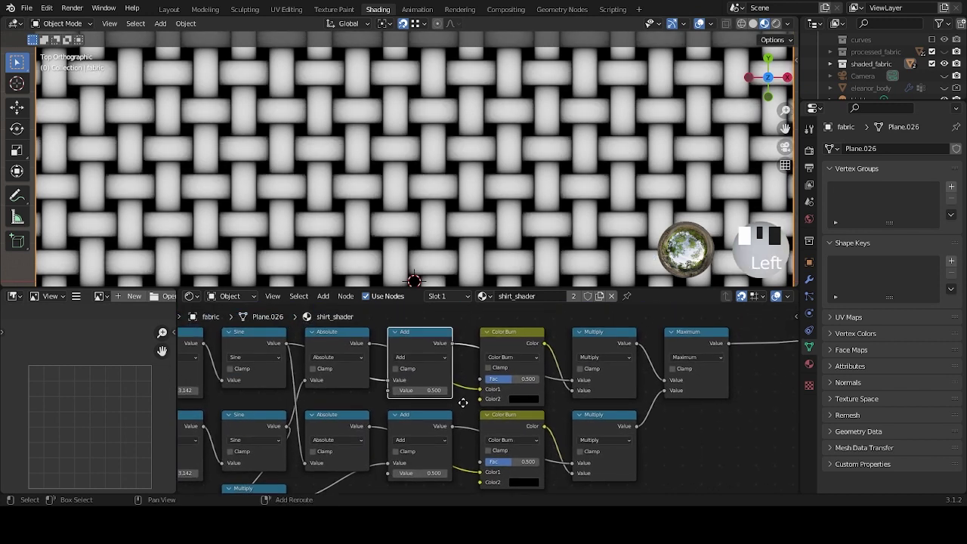
click(503, 334)
click(444, 344)
click(494, 330)
click(429, 334)
click(435, 336)
click(450, 336)
click(499, 335)
click(435, 421)
click(497, 335)
click(431, 414)
click(500, 334)
click(422, 337)
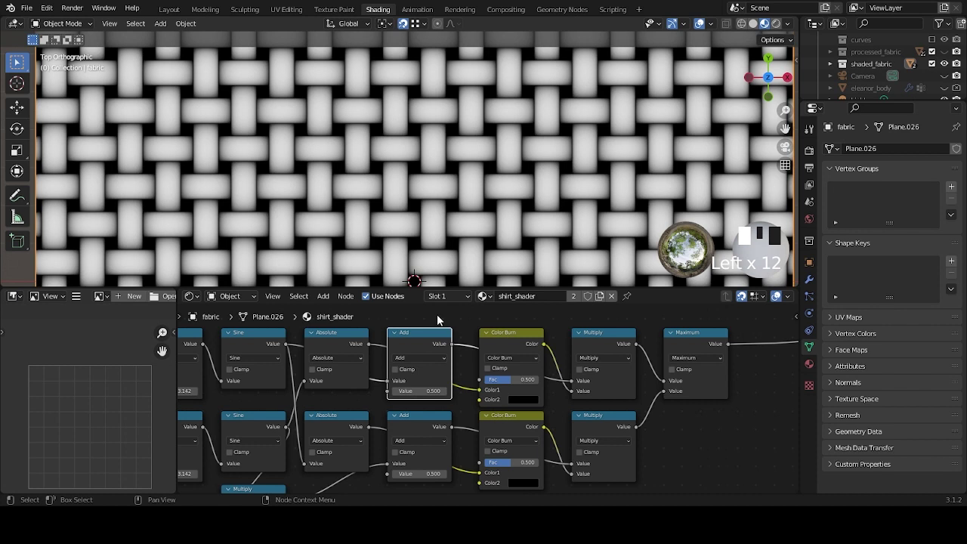
Try a Fac of 0.9 on the lower Color Burn node.
scroll(508, 439, up, 2)
mouse_move(479, 442)
mouse_down()
mouse_move(519, 441)
mouse_move(483, 447)
mouse_up()
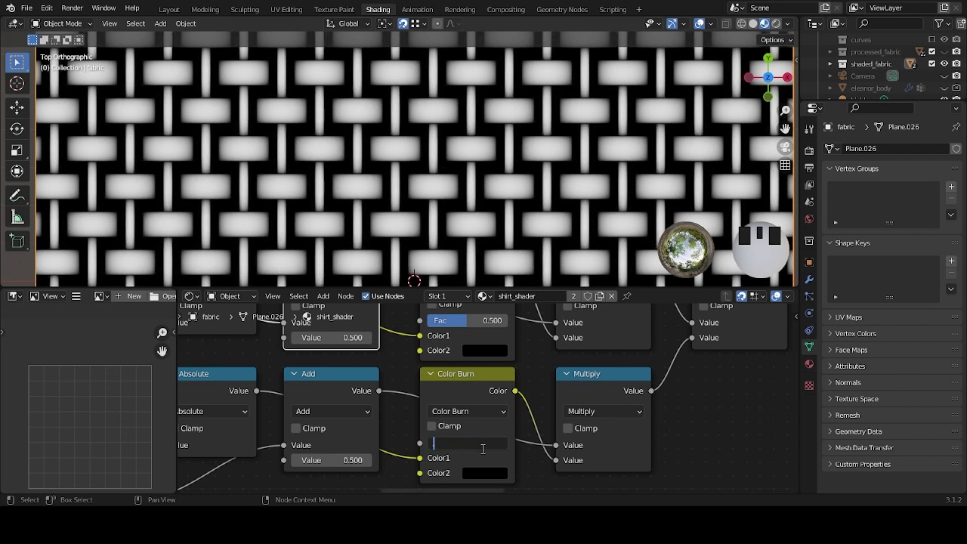
middle_drag(526, 359, 567, 398)
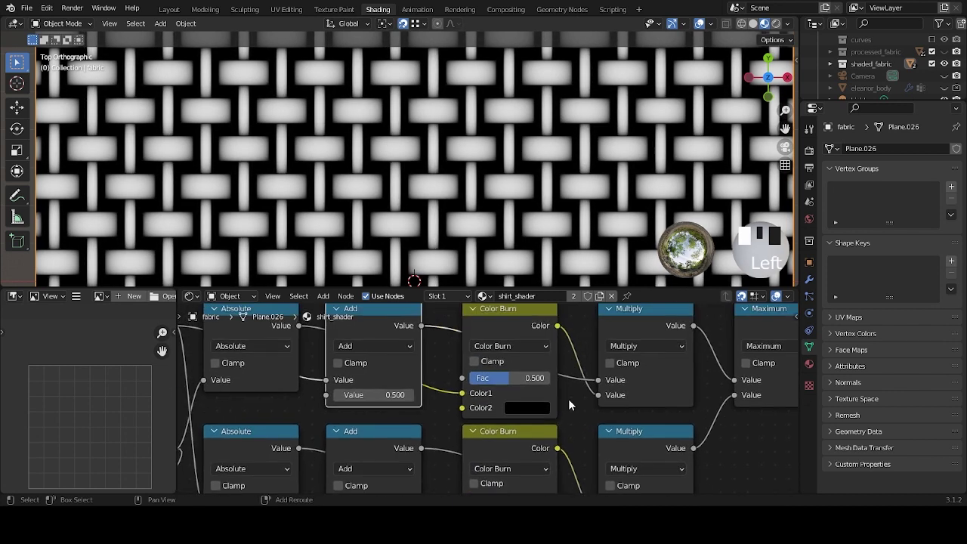
Set the upper Add node's value to 0.9 and check the weave across the whole fabric plane.
drag(365, 393, 411, 392)
click(366, 395)
text(.98)
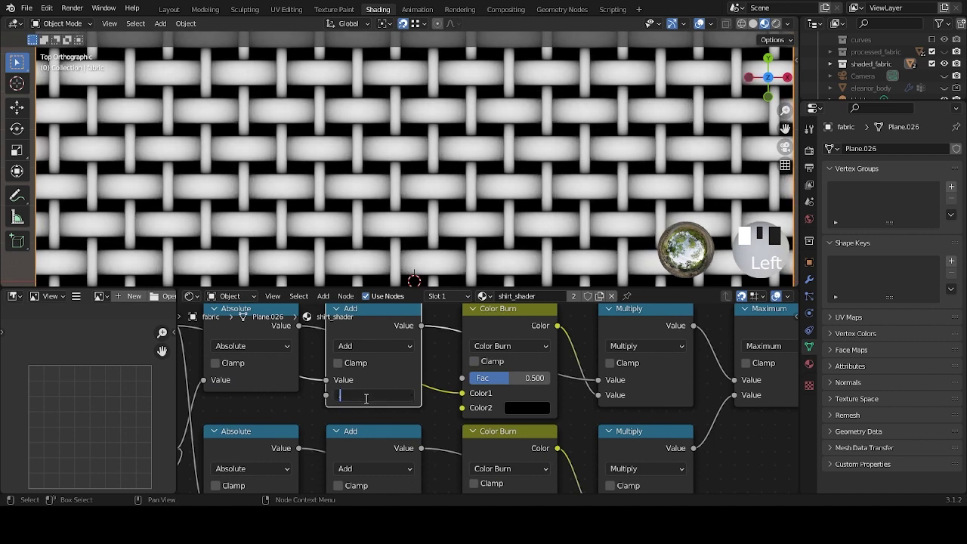
key(Return)
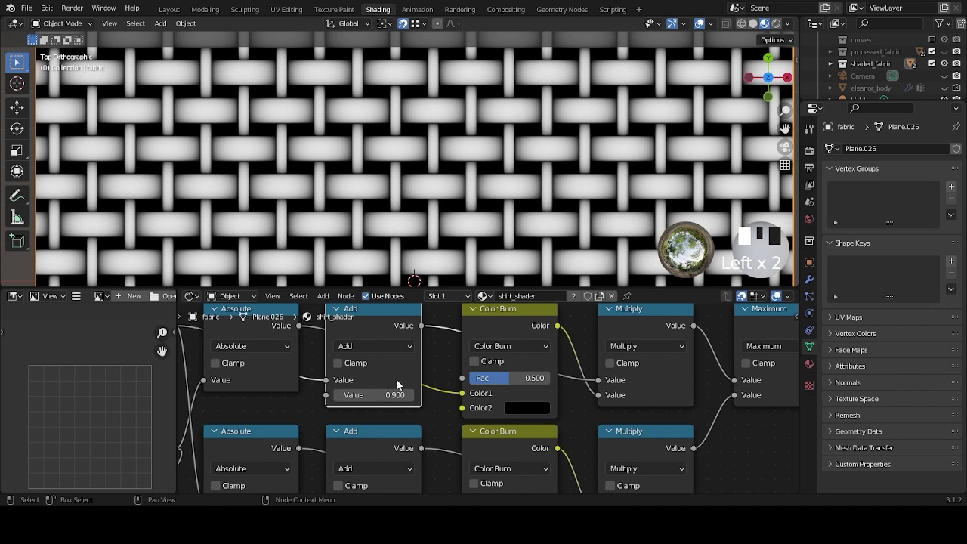
scroll(469, 213, down, 4)
scroll(468, 213, down, 2)
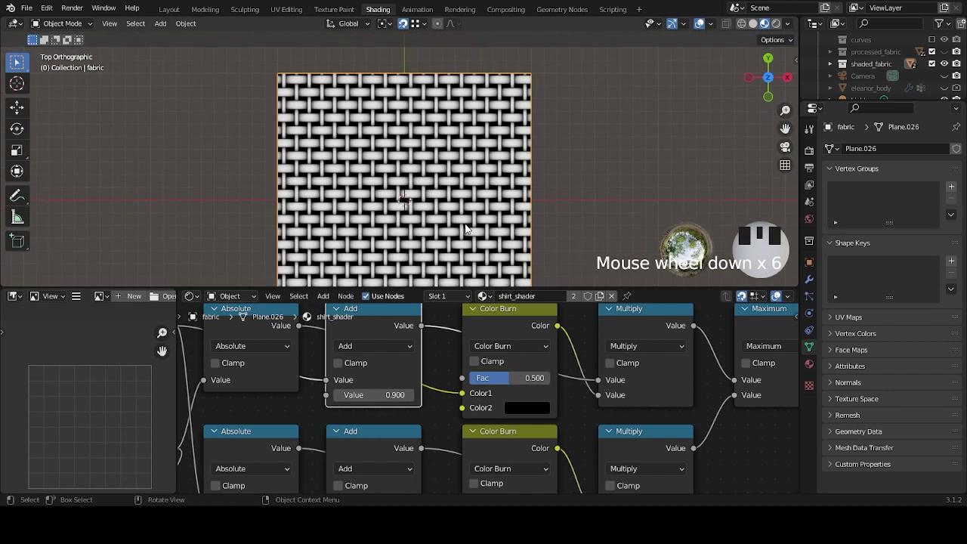
scroll(470, 204, up, 8)
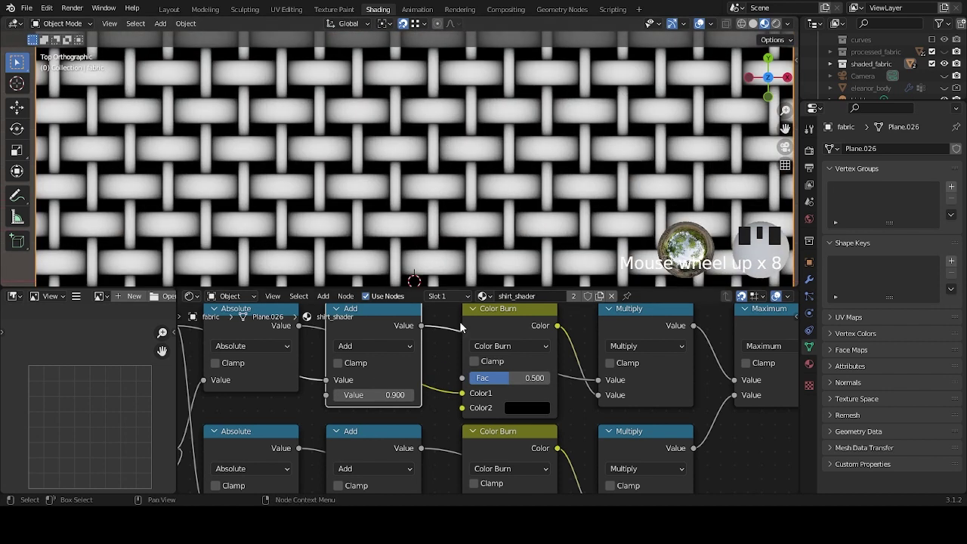
Restore the upper Add node's value and the lower Color Burn node's Fac to 0.5.
scroll(435, 414, down, 1)
click(409, 396)
key(BackSpace)
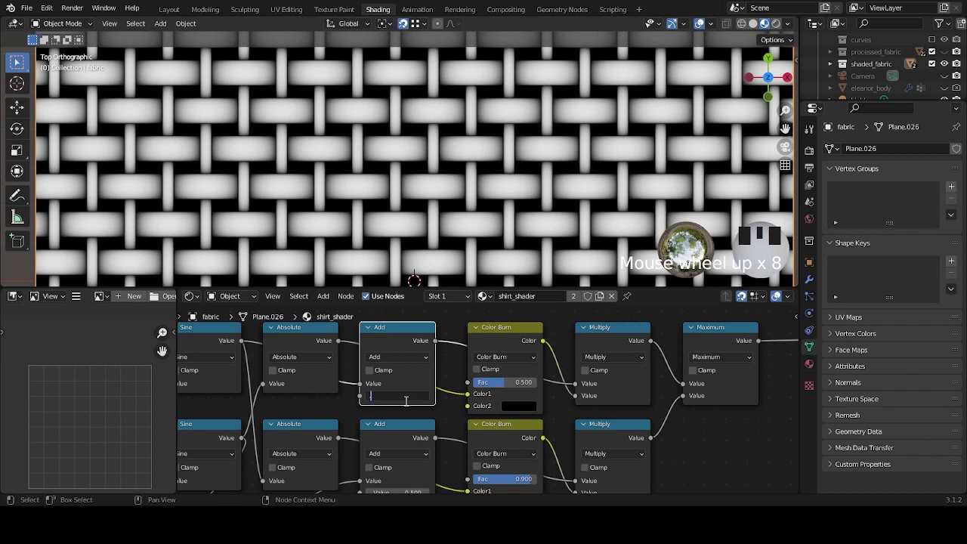
text(.5)
click(446, 410)
scroll(468, 434, down, 1)
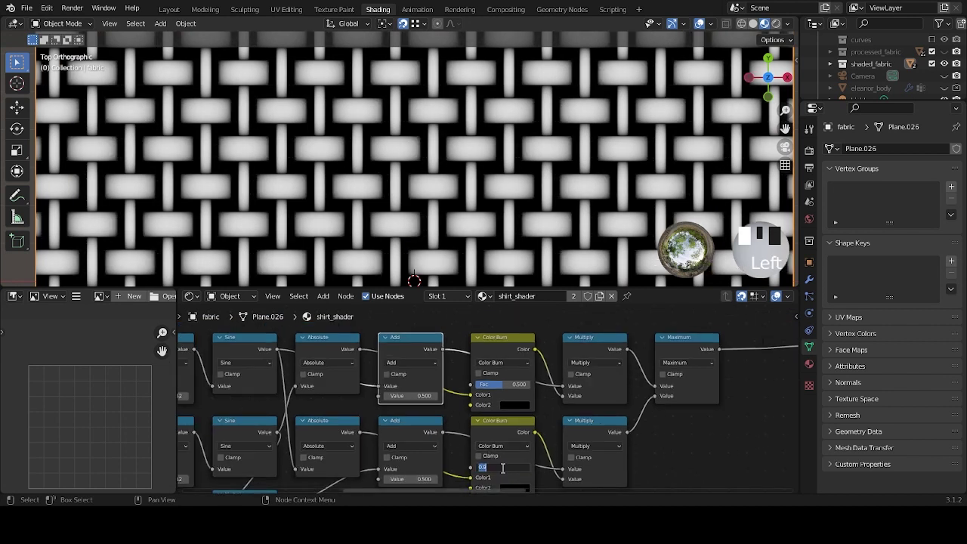
text(.5)
key(Return)
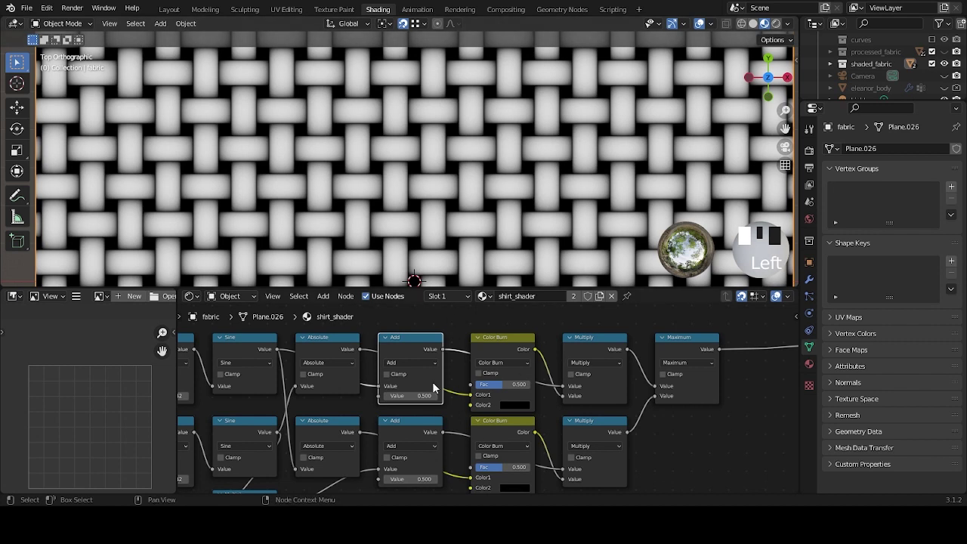
Add a Value node and place it directly beneath the UV Map node.
scroll(435, 387, down, 2)
scroll(434, 387, down, 1)
scroll(443, 421, down, 1)
middle_drag(333, 408, 494, 401)
scroll(453, 403, up, 2)
key(shift+a)
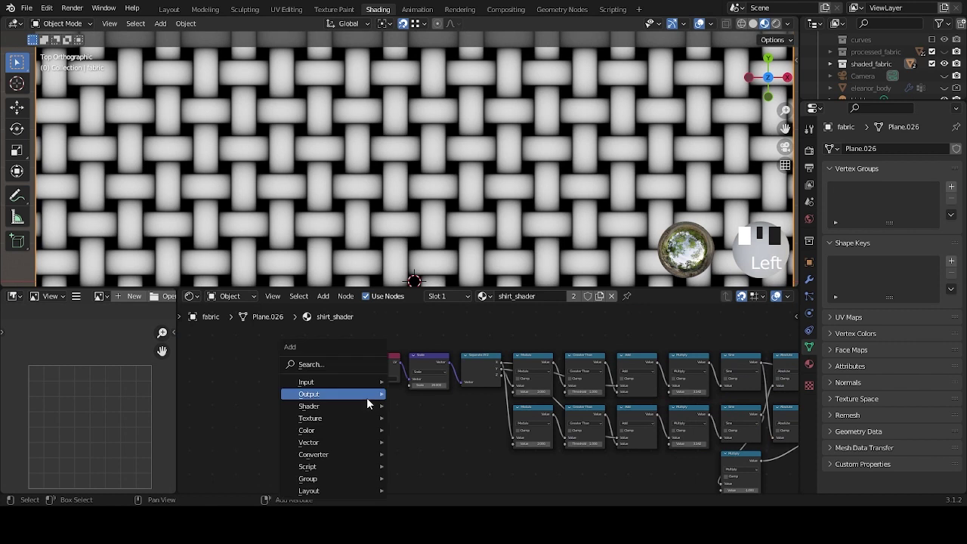
click(310, 364)
text(val)
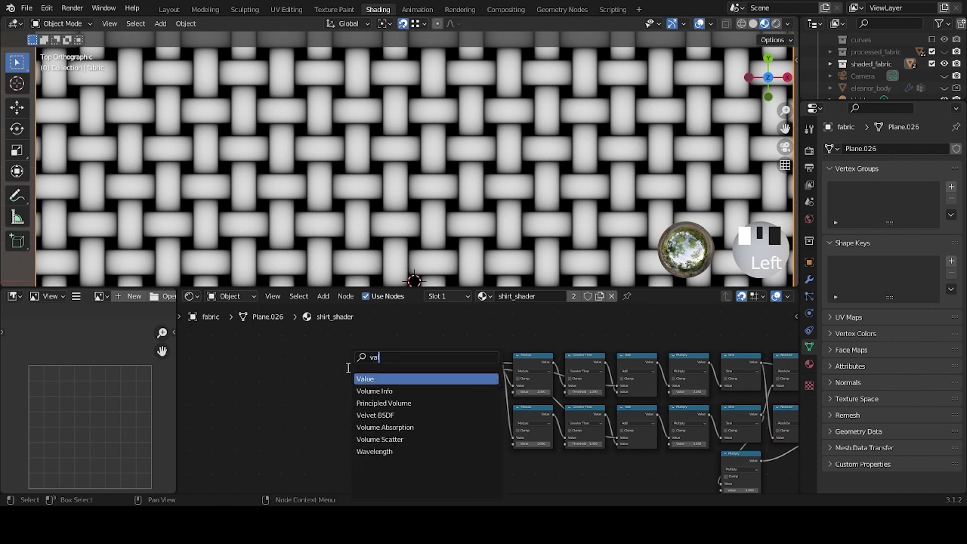
click(405, 378)
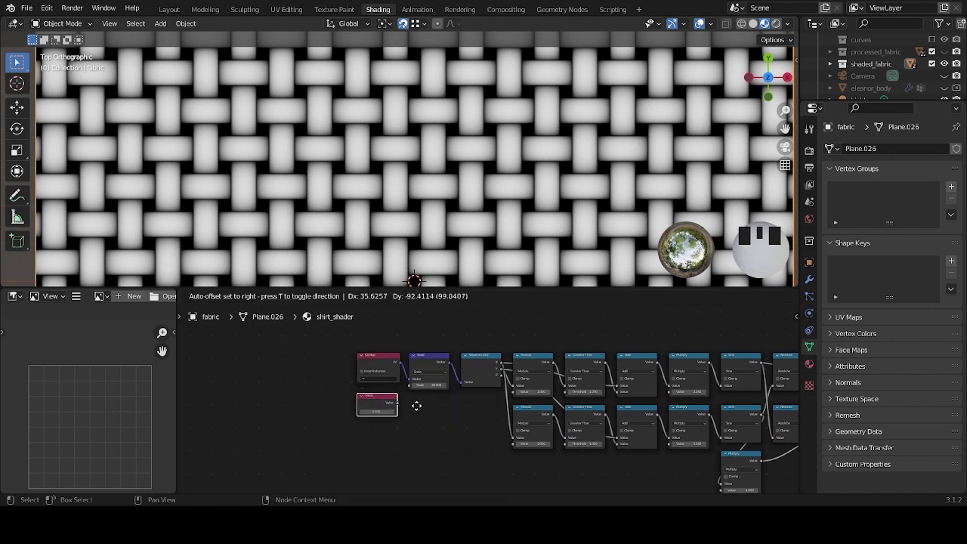
click(412, 410)
Connect the Value node's output to the vector Scale node's Scale input and set the value to 20.
middle_drag(412, 410, 488, 410)
scroll(488, 409, up, 1)
drag(435, 416, 460, 380)
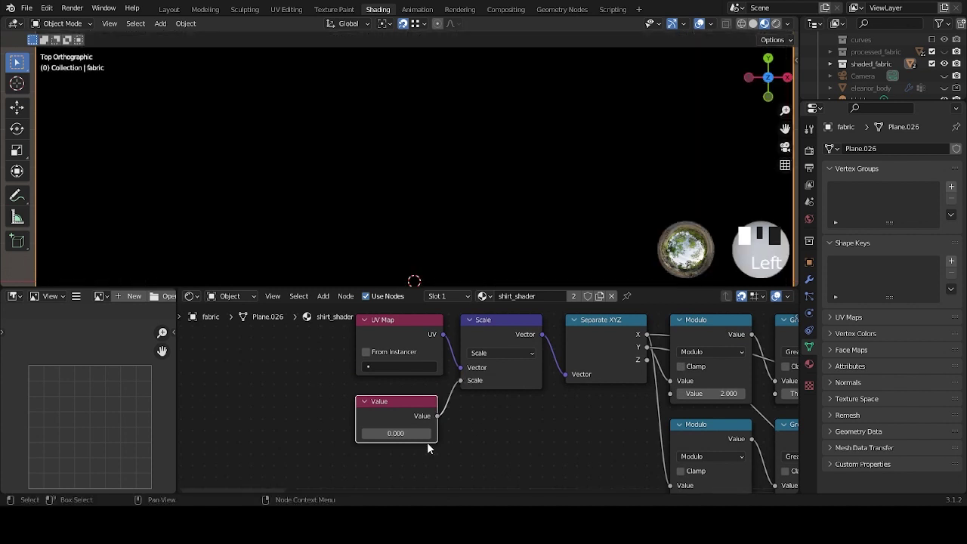
click(417, 436)
text(20)
click(415, 437)
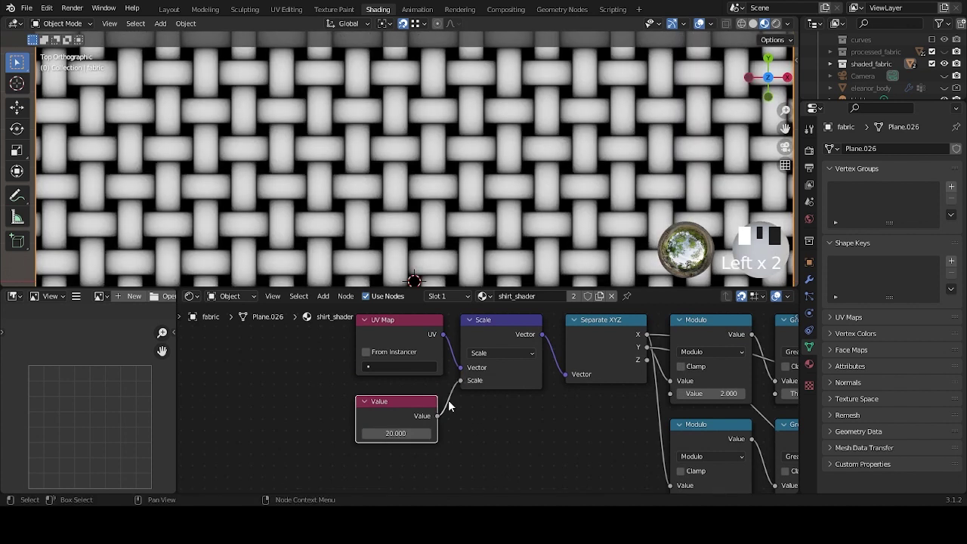
click(392, 404)
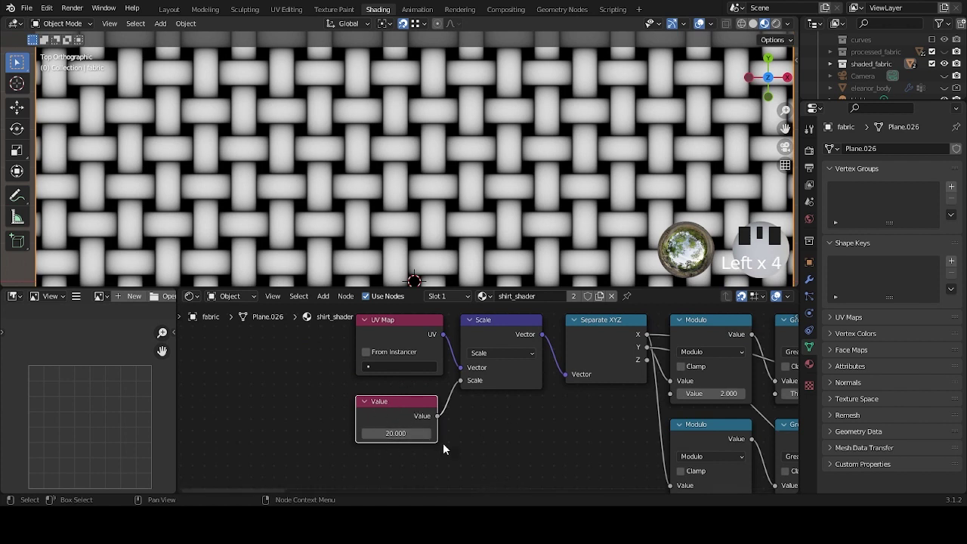
Add an Invert node and place it above the upper Add node.
scroll(521, 423, down, 2)
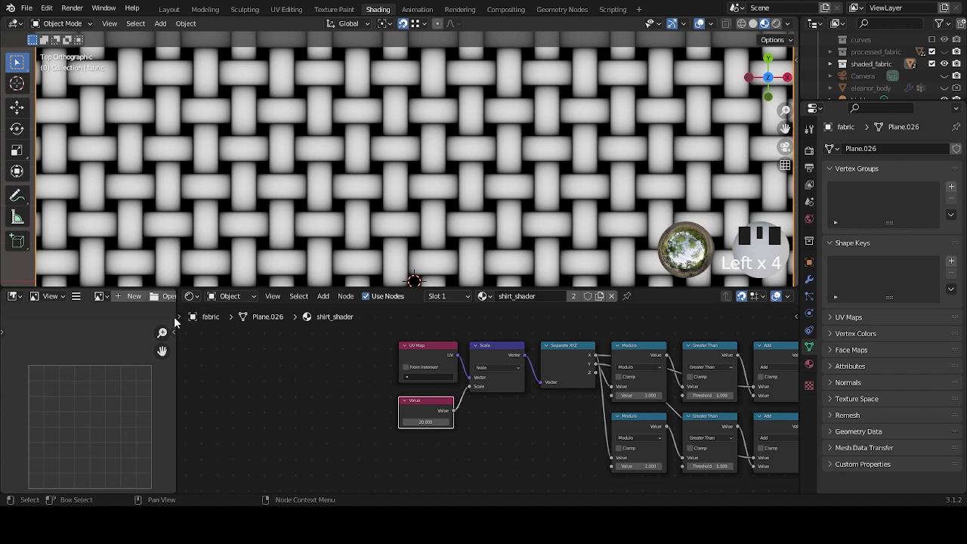
scroll(543, 431, down, 2)
ctrl+scroll(559, 438, down, 5)
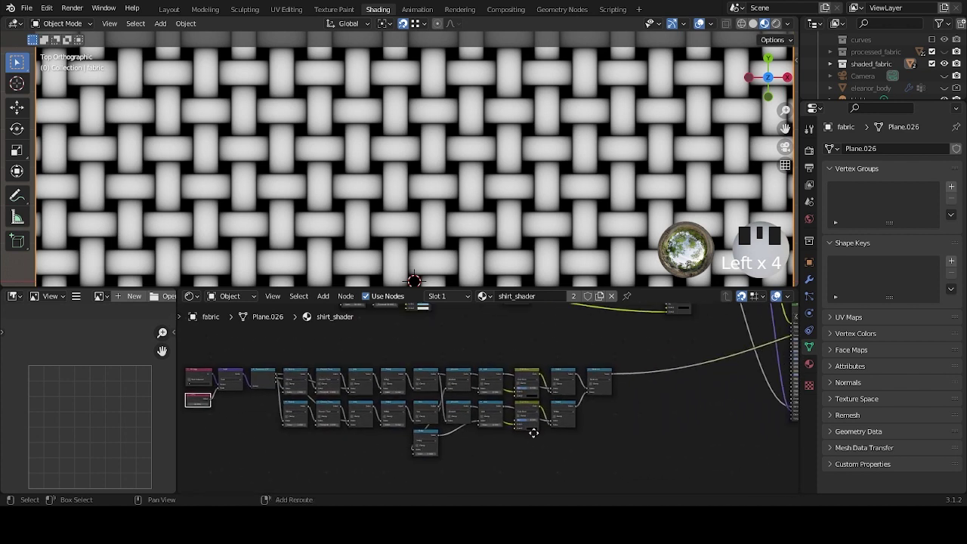
scroll(449, 359, up, 4)
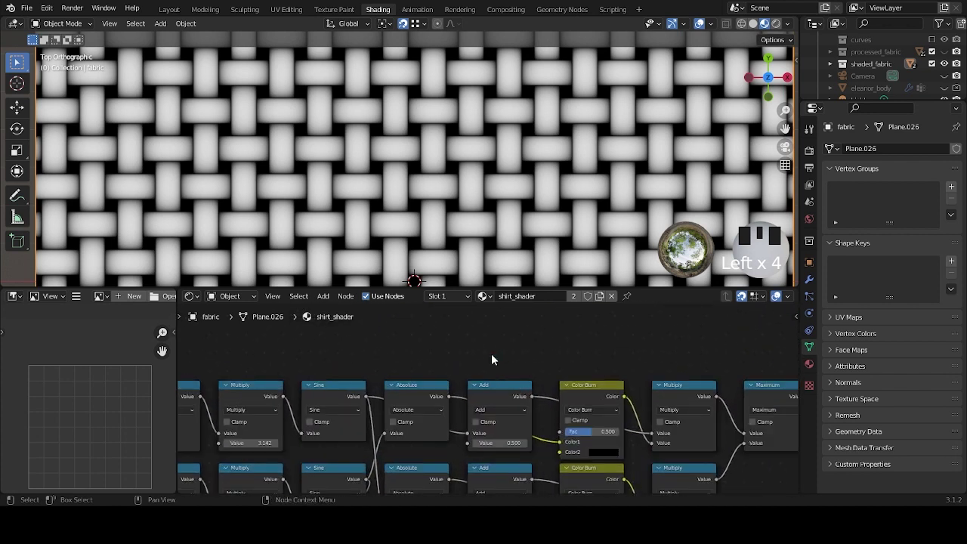
key(shift+a)
click(499, 326)
text(invert)
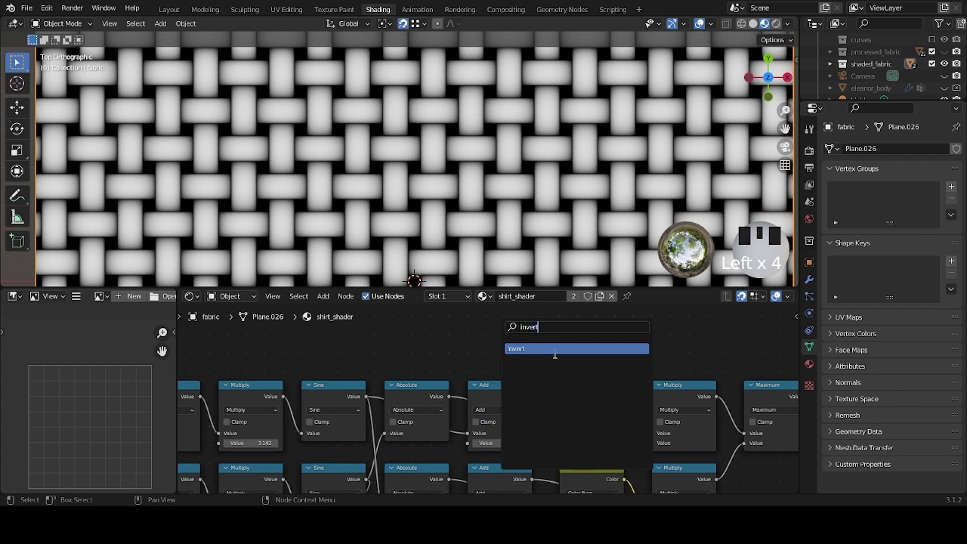
click(554, 349)
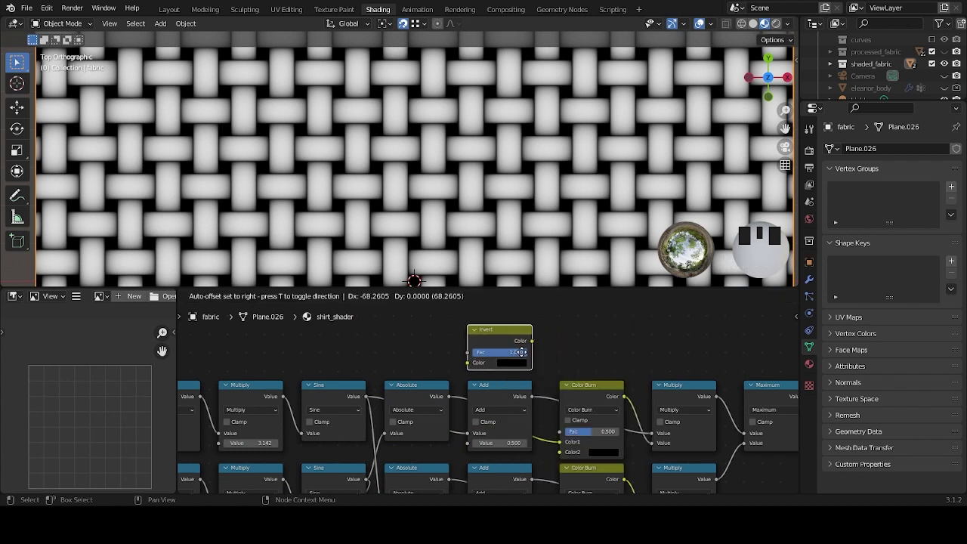
click(522, 352)
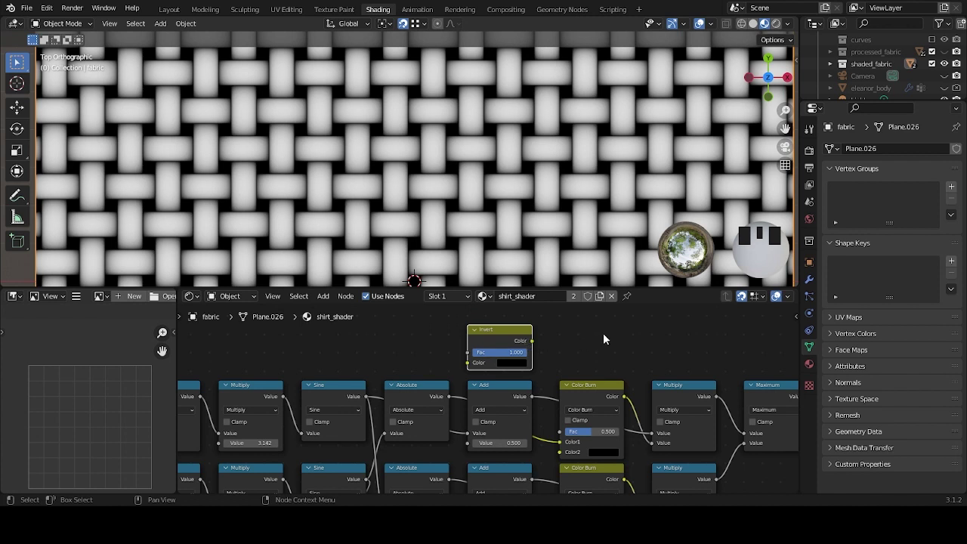
Connect the Invert node's Color output to the Fac inputs of both Color Burn nodes and to the Add nodes' value inputs.
scroll(605, 333, up, 3)
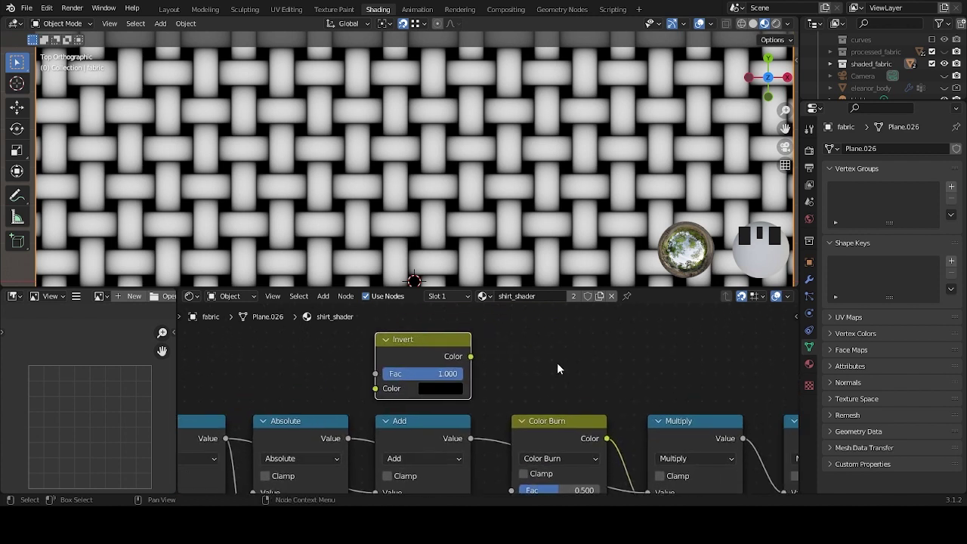
middle_drag(532, 372, 472, 323)
mouse_move(464, 321)
mouse_down()
mouse_move(480, 349)
mouse_move(475, 377)
mouse_move(487, 405)
mouse_up()
scroll(483, 362, down, 1)
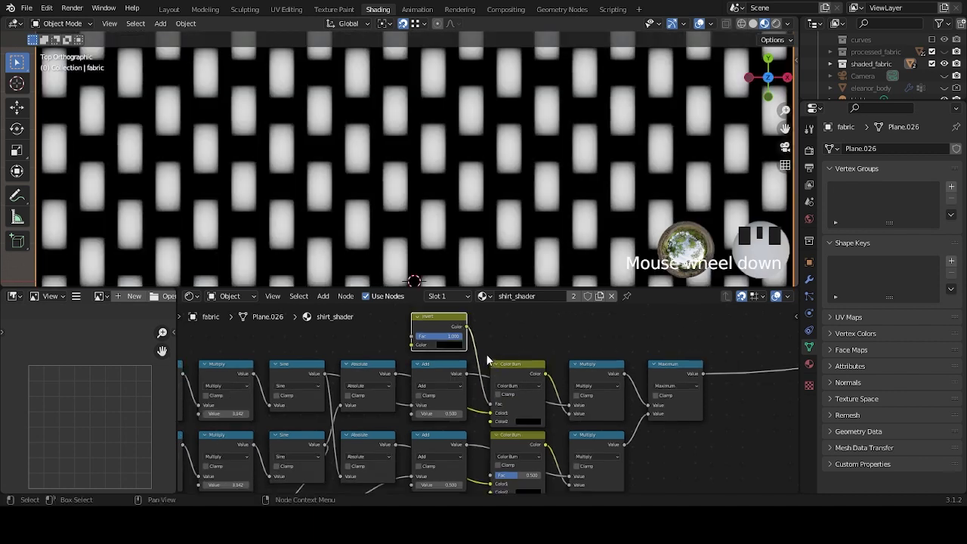
shift+middle_drag(480, 340, 478, 326)
drag(467, 317, 489, 460)
drag(466, 312, 410, 459)
middle_drag(488, 348, 492, 368)
scroll(491, 368, up, 2)
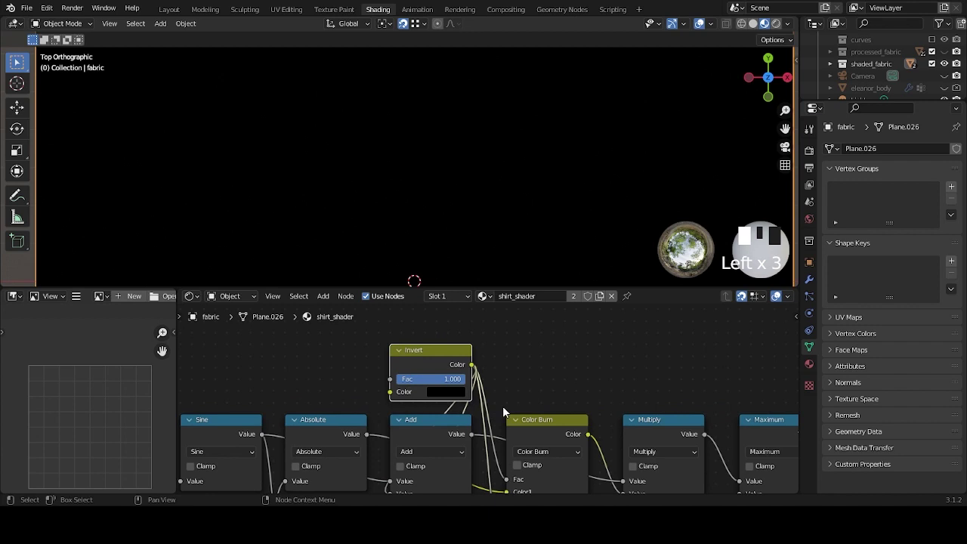
Try different factors on the Invert node and set its Fac to 0.5 for the weave.
drag(452, 379, 410, 378)
scroll(505, 197, down, 5)
scroll(505, 197, up, 8)
drag(412, 373, 427, 384)
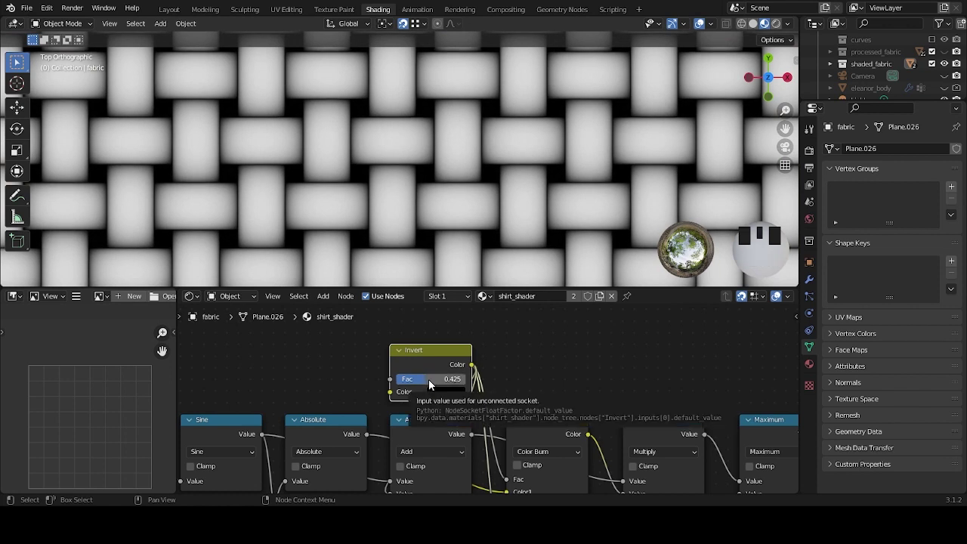
click(439, 379)
key(BackSpace)
text(0.5)
click(453, 328)
scroll(526, 203, down, 3)
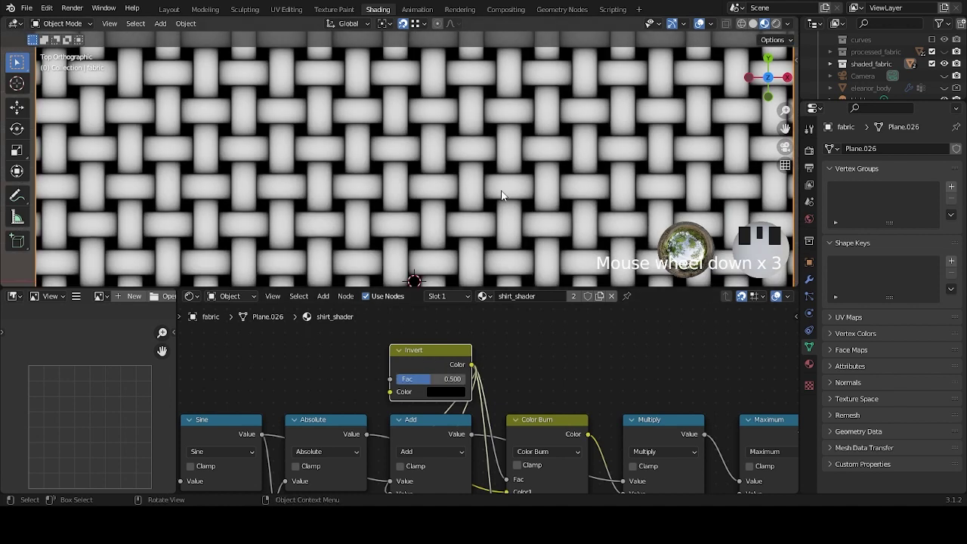
Try a higher Fac of about 0.667 on the Invert node, and restore it to 0.5.
scroll(512, 381, up, 2)
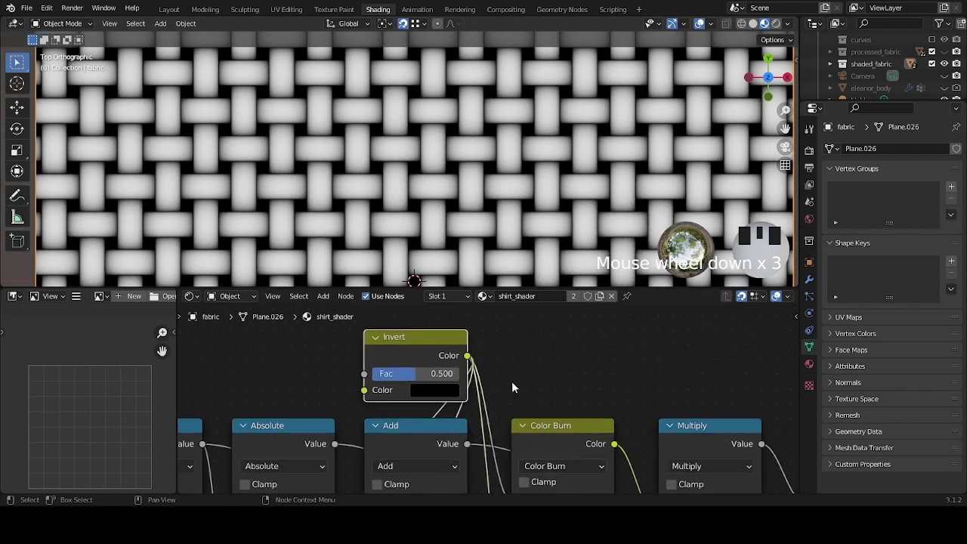
mouse_move(407, 379)
mouse_down()
mouse_move(424, 379)
mouse_move(386, 378)
mouse_move(424, 379)
mouse_up()
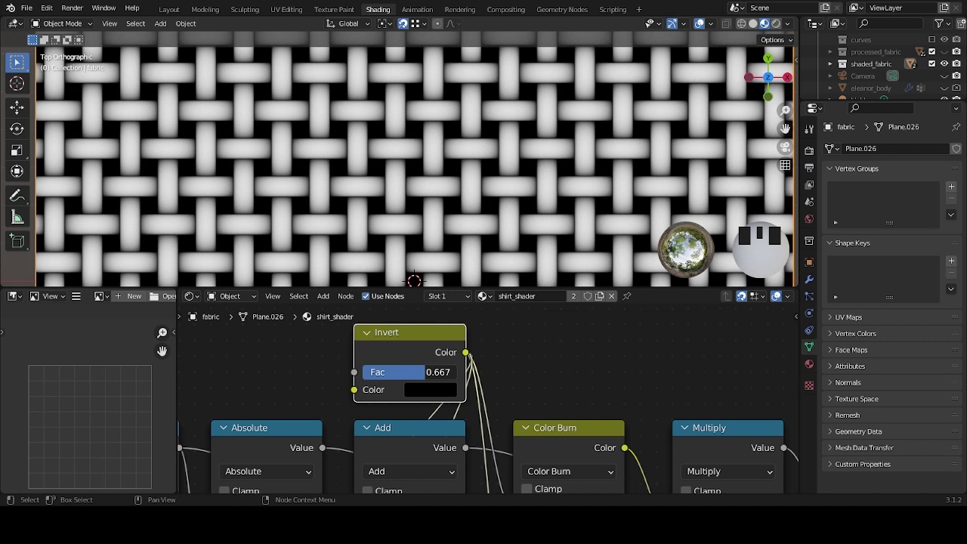
drag(424, 378, 419, 379)
click(403, 376)
key(BackSpace)
text(.5)
key(Return)
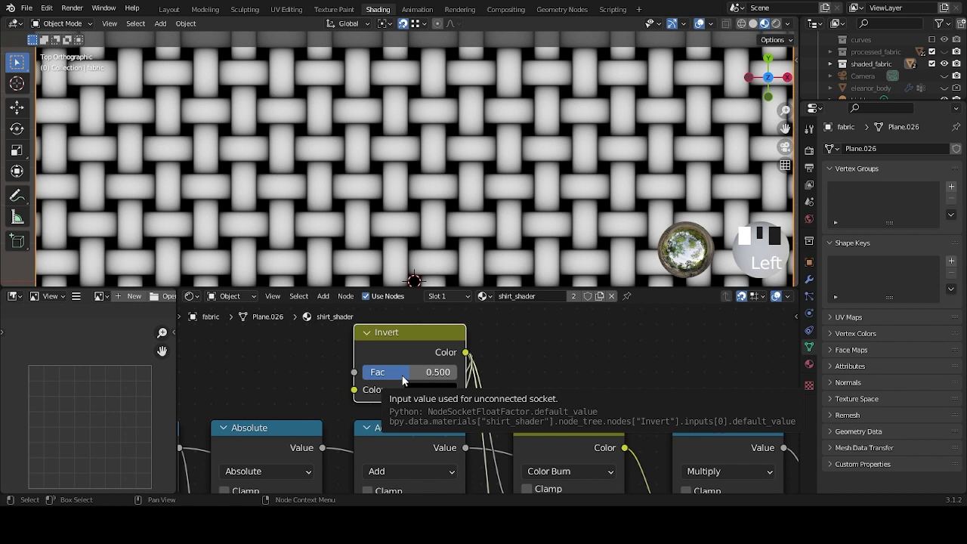
Select the three stripe-colour nodes at the start and the two nodes at the end of the upper graph's top row.
scroll(575, 369, down, 6)
middle_drag(528, 373, 524, 405)
drag(368, 318, 534, 339)
shift+drag(605, 316, 665, 334)
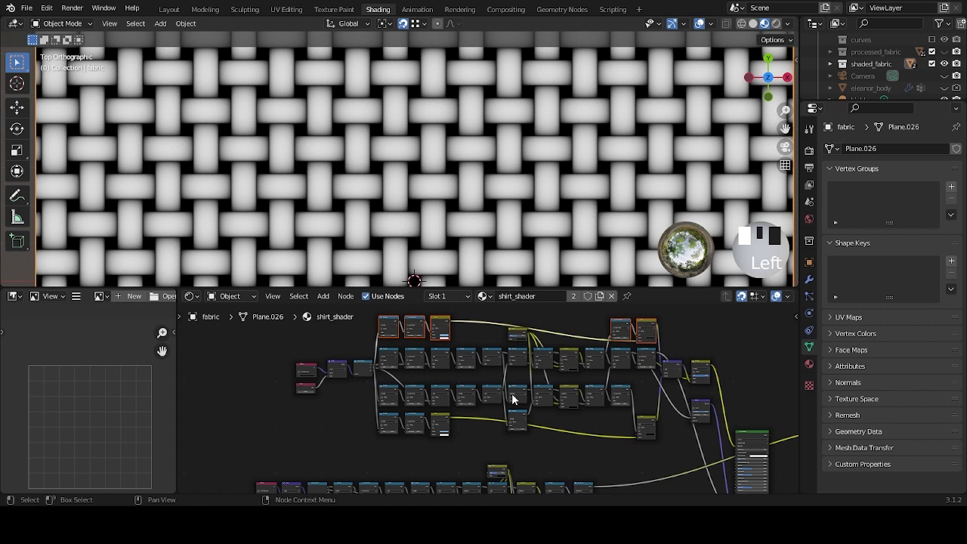
Preview the upper graph's final colour output, followed by its upper and lower stripe Mix nodes, on the fabric plane.
scroll(513, 398, up, 2)
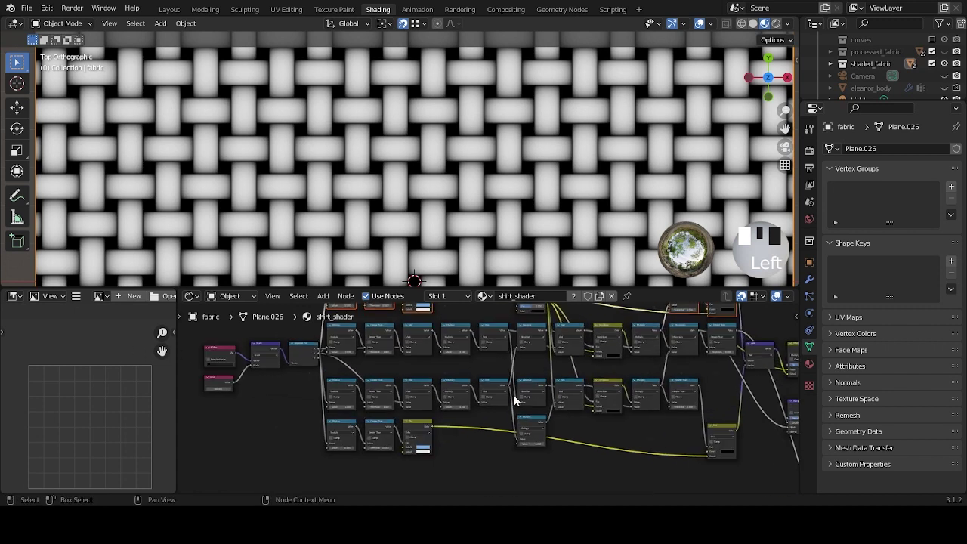
middle_drag(566, 346, 361, 391)
ctrl+shift+click(589, 412)
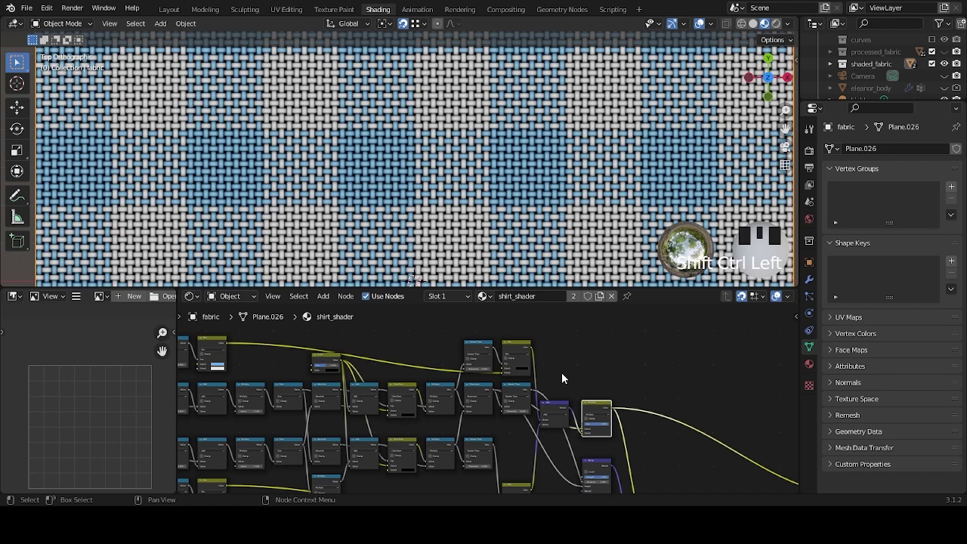
ctrl+shift+click(518, 346)
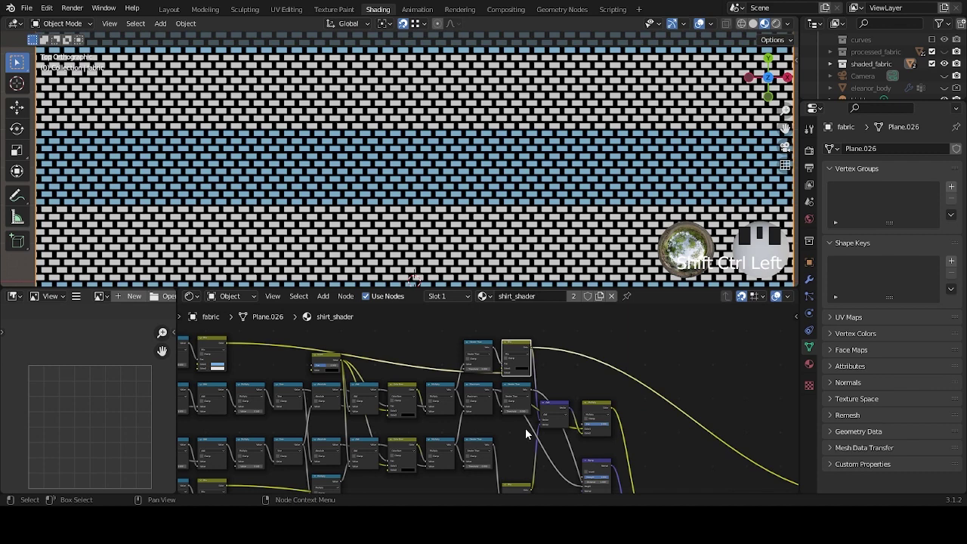
shift+scroll(525, 425, down, 3)
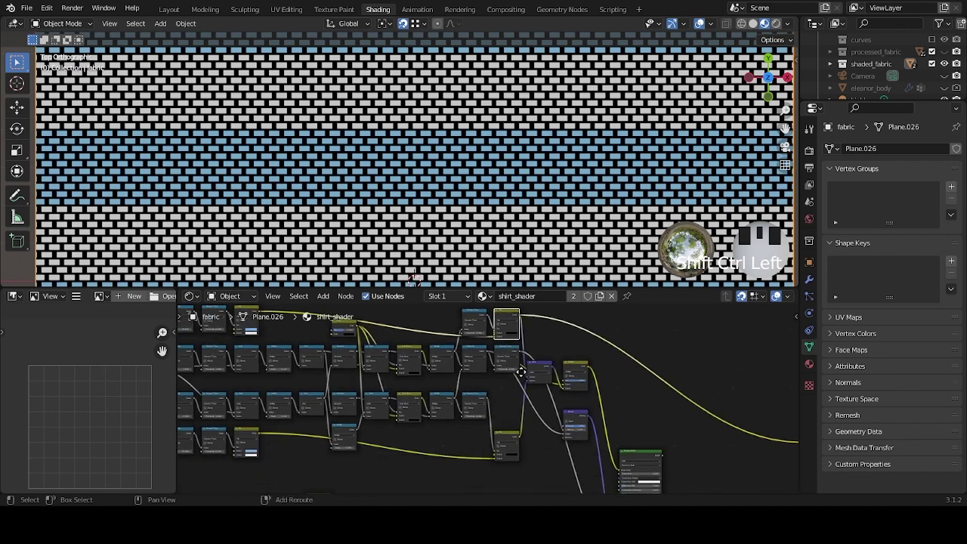
ctrl+shift+click(498, 427)
scroll(441, 189, down, 8)
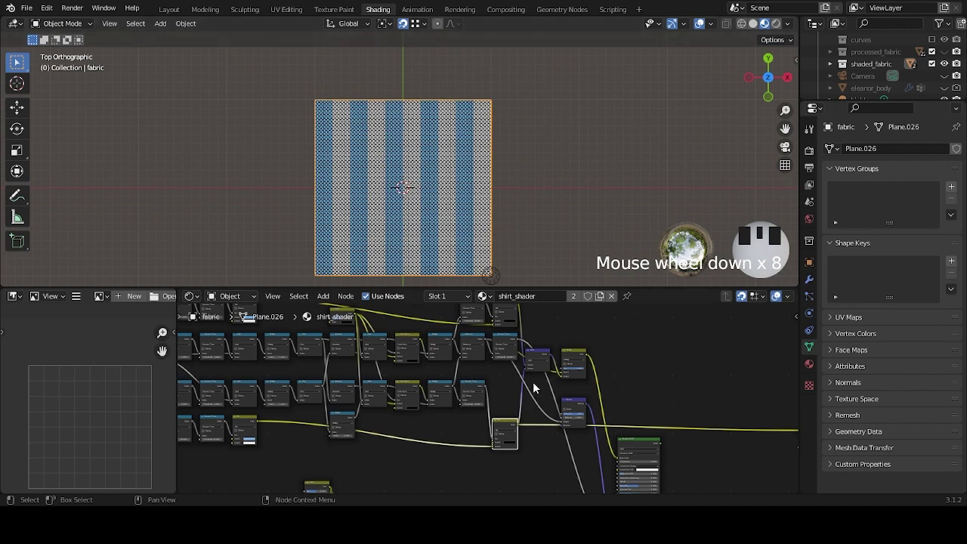
Duplicate the lower graph's first-row Modulo and Greater Than nodes with their input links kept, and place the copies above that row.
scroll(564, 393, down, 1)
scroll(564, 393, down, 2)
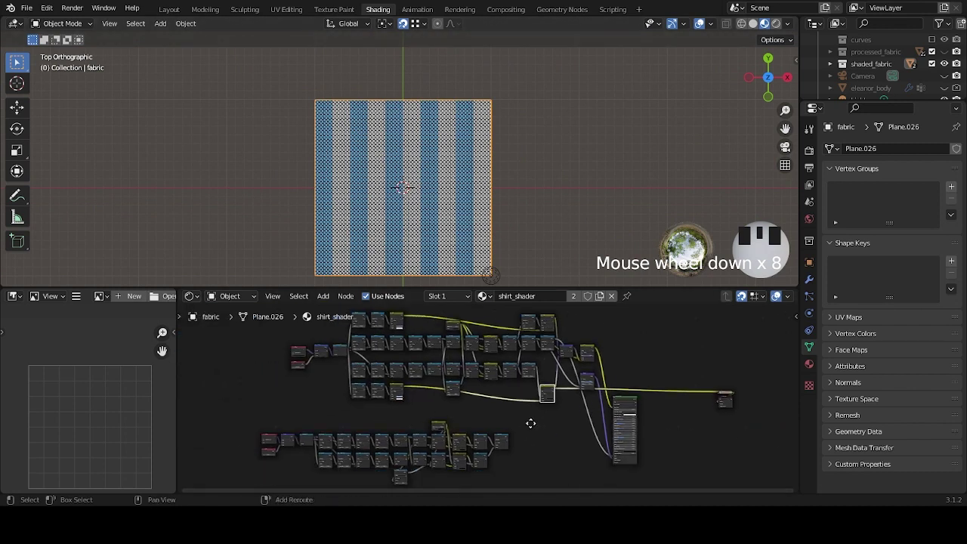
scroll(488, 424, down, 1)
scroll(487, 420, up, 2)
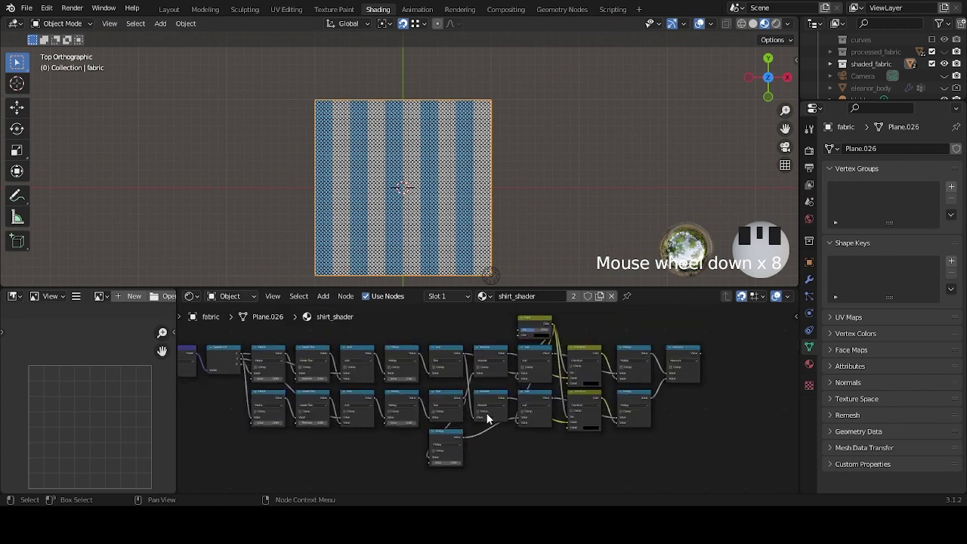
scroll(594, 421, up, 2)
middle_drag(436, 349, 442, 393)
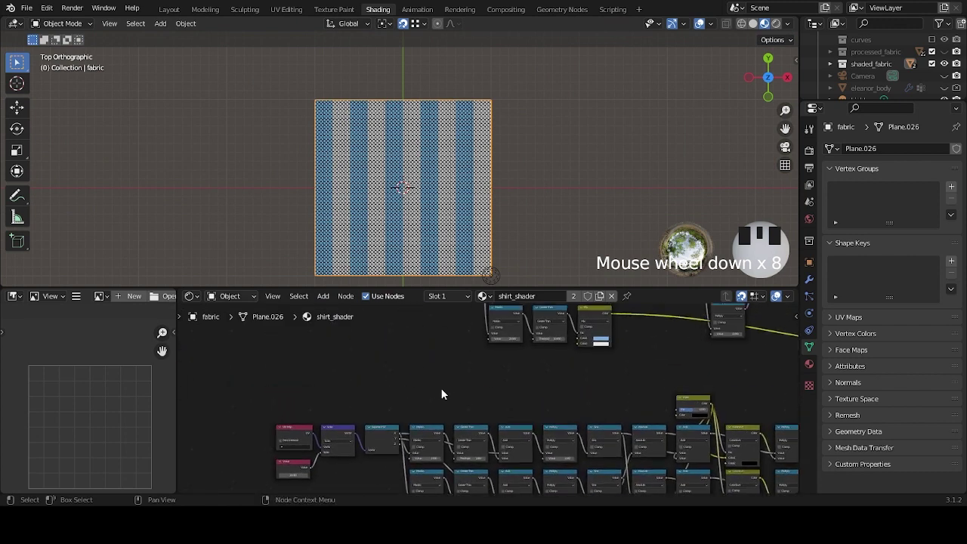
scroll(491, 395, up, 4)
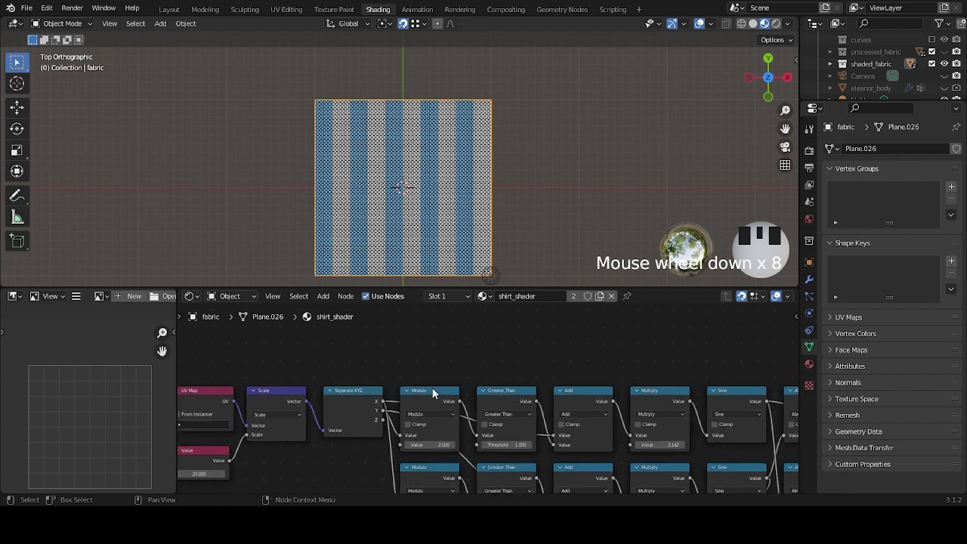
click(432, 387)
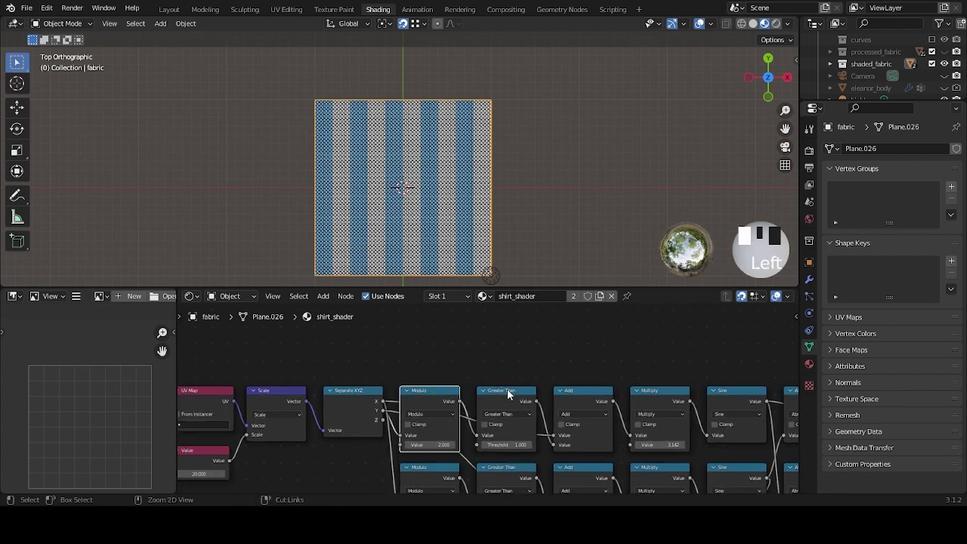
shift+click(507, 388)
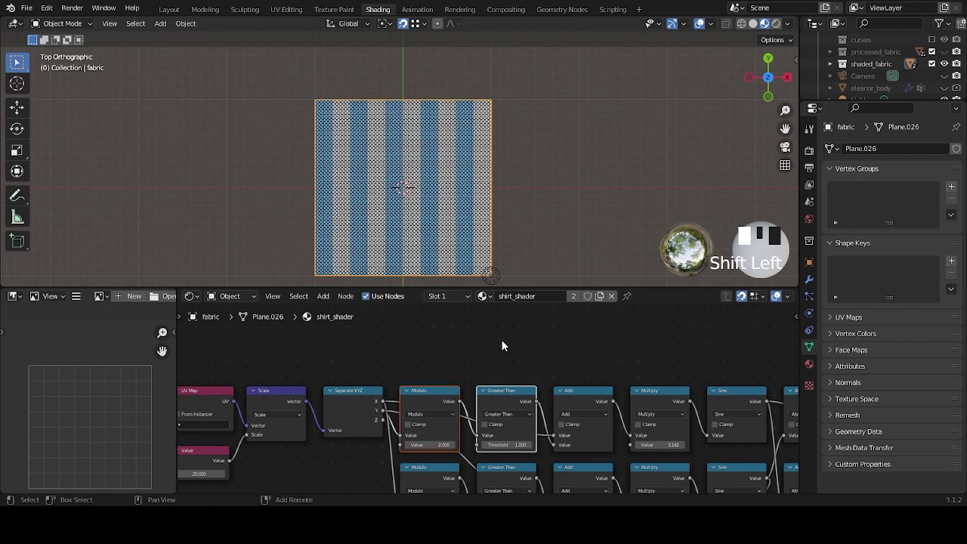
middle_drag(501, 339, 493, 351)
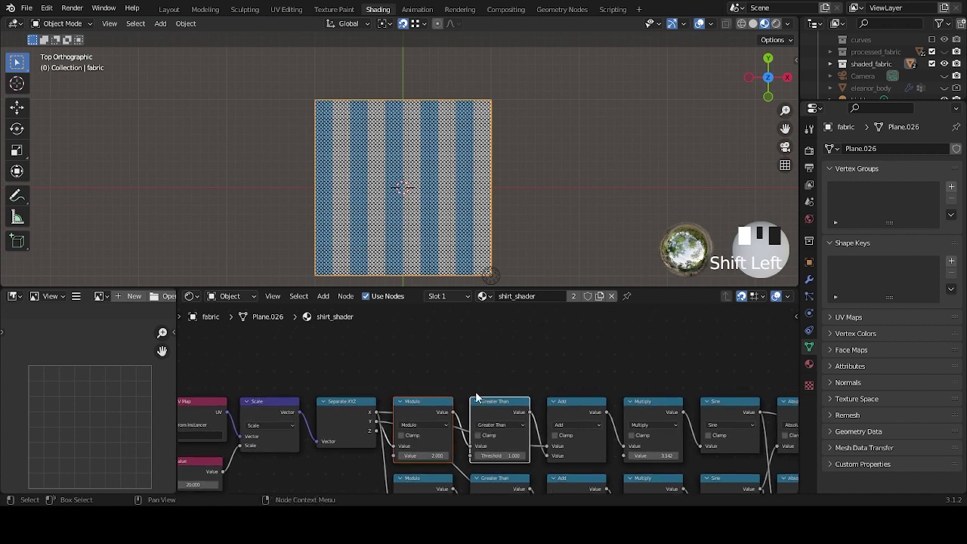
key(shift)
key(ctrl)
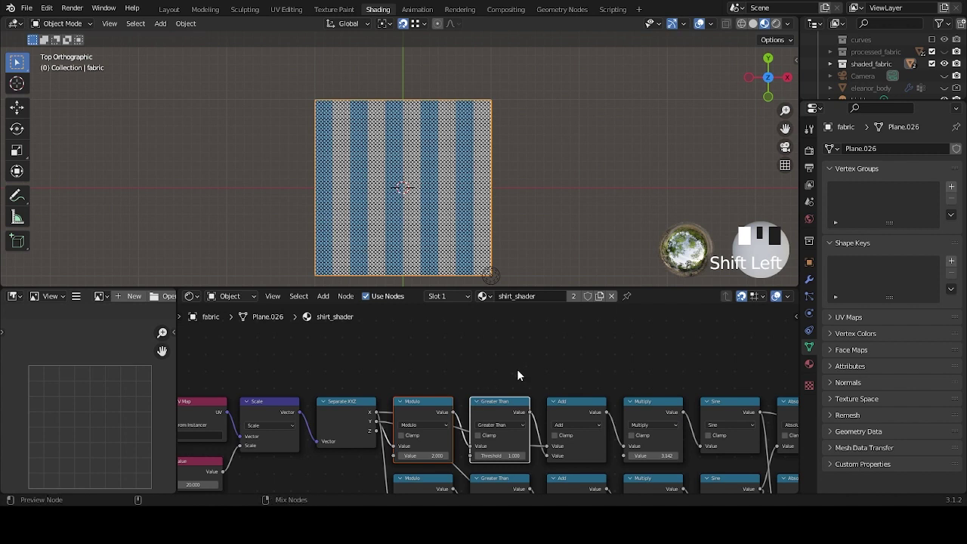
key(ctrl+shift+d)
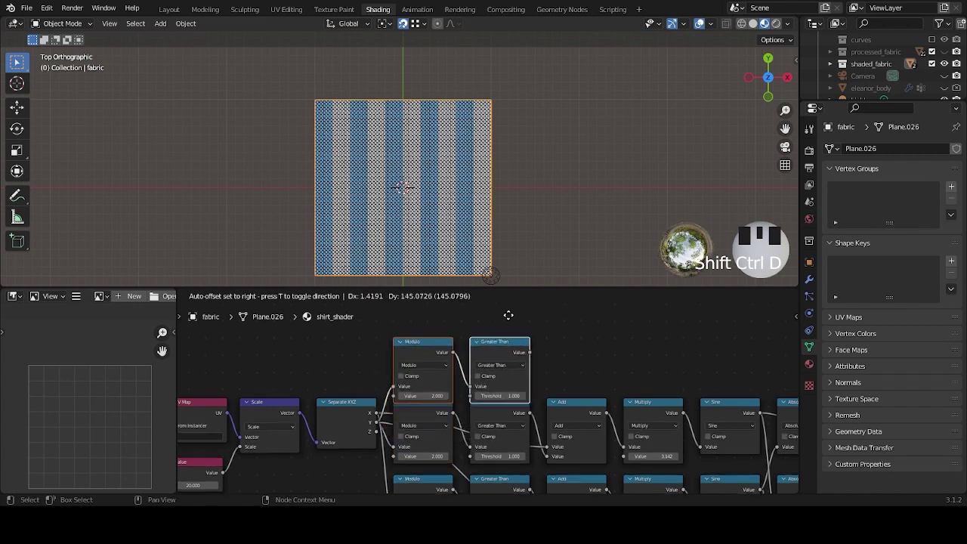
click(509, 358)
Add a MixRGB node after the duplicated Greater Than node and connect that node's Value output to the Mix Fac input.
scroll(445, 421, up, 2)
scroll(446, 421, up, 1)
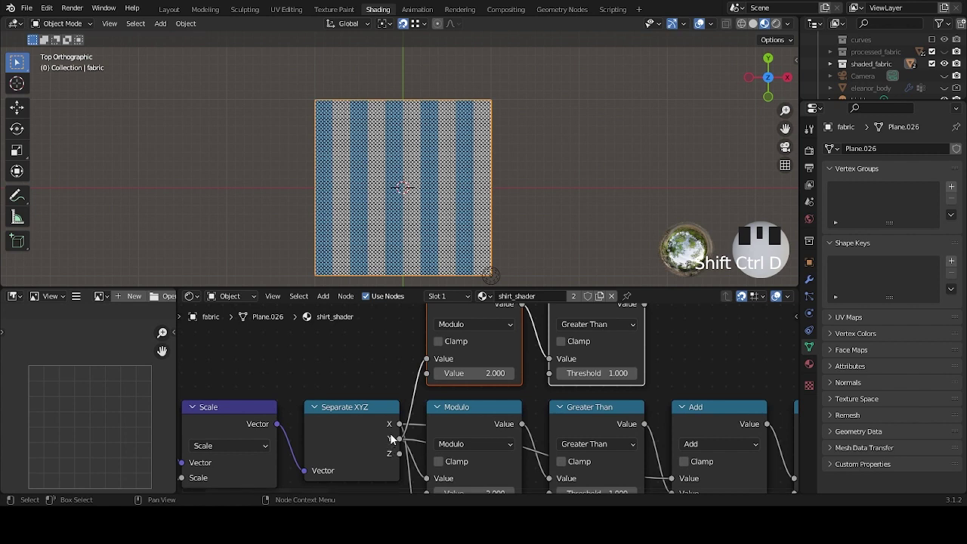
scroll(408, 423, down, 2)
click(517, 361)
key(shift+a)
click(517, 355)
text(mix)
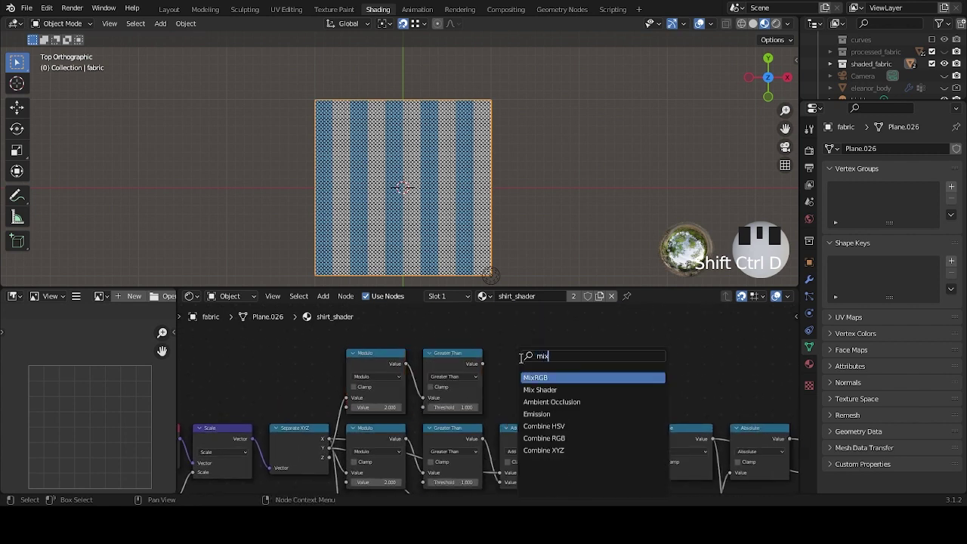
key(Return)
click(524, 367)
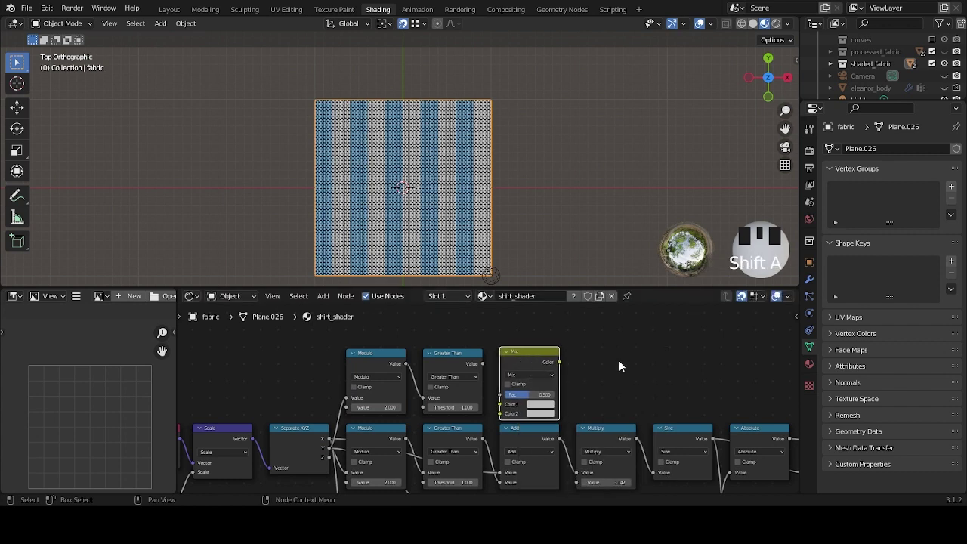
scroll(607, 364, up, 3)
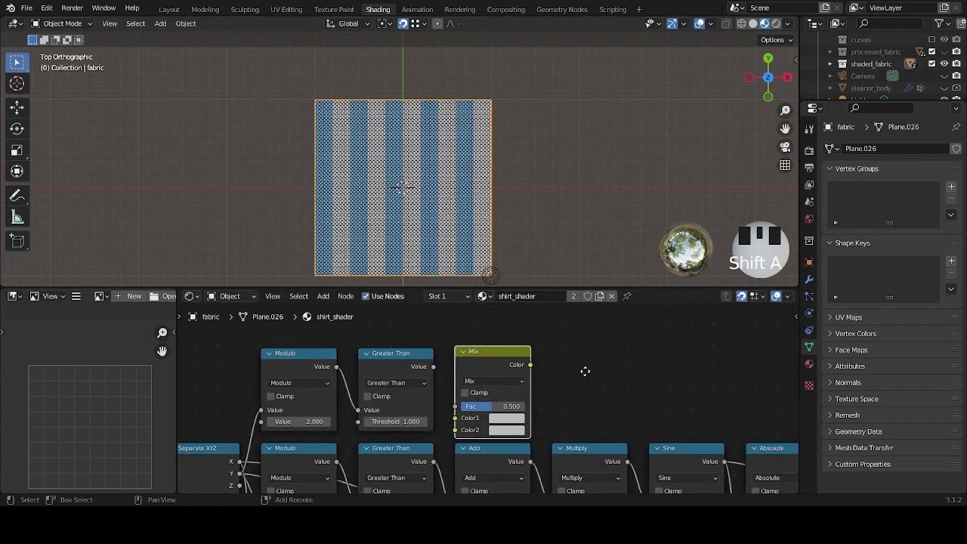
scroll(585, 371, up, 1)
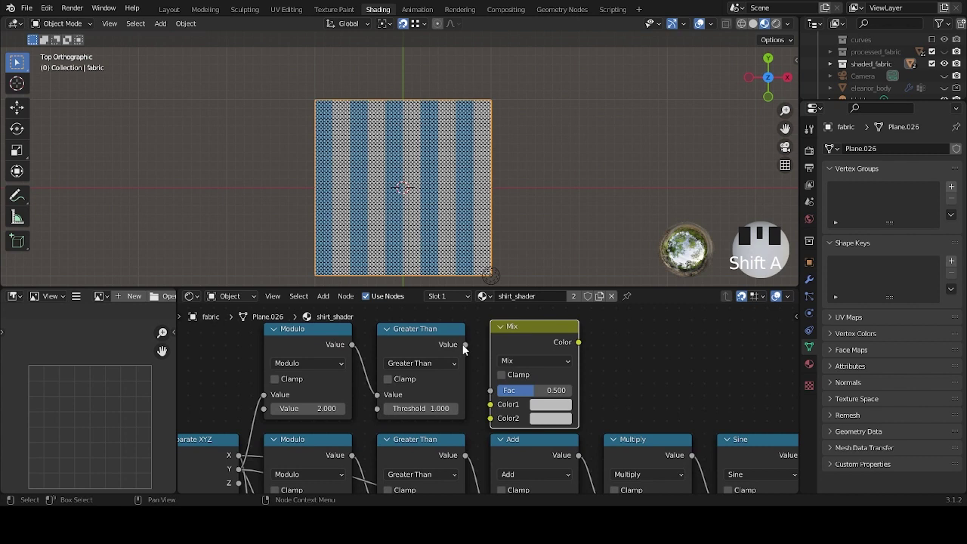
mouse_move(463, 348)
mouse_down()
mouse_move(473, 349)
mouse_move(476, 394)
mouse_move(492, 391)
mouse_up()
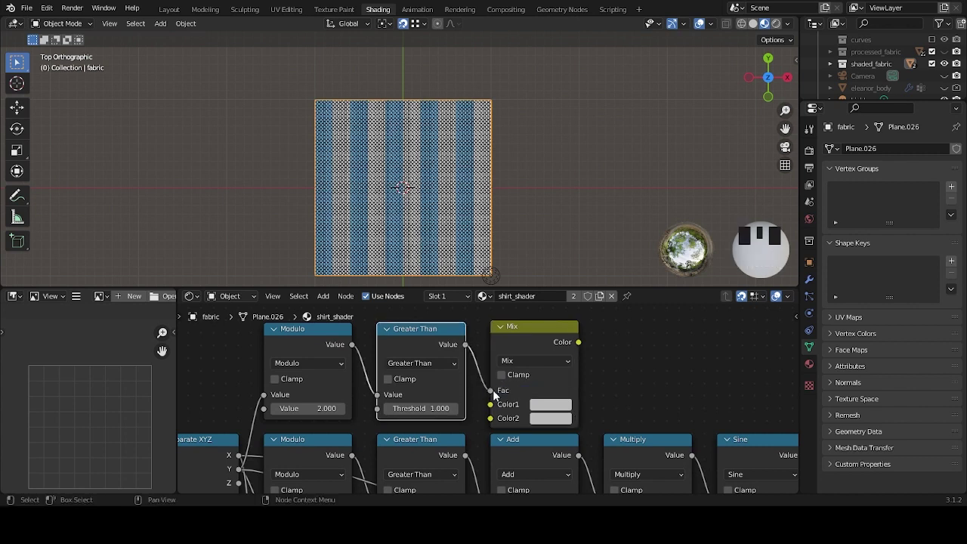
Try a different brightness value for the new Mix node's Color1.
click(564, 406)
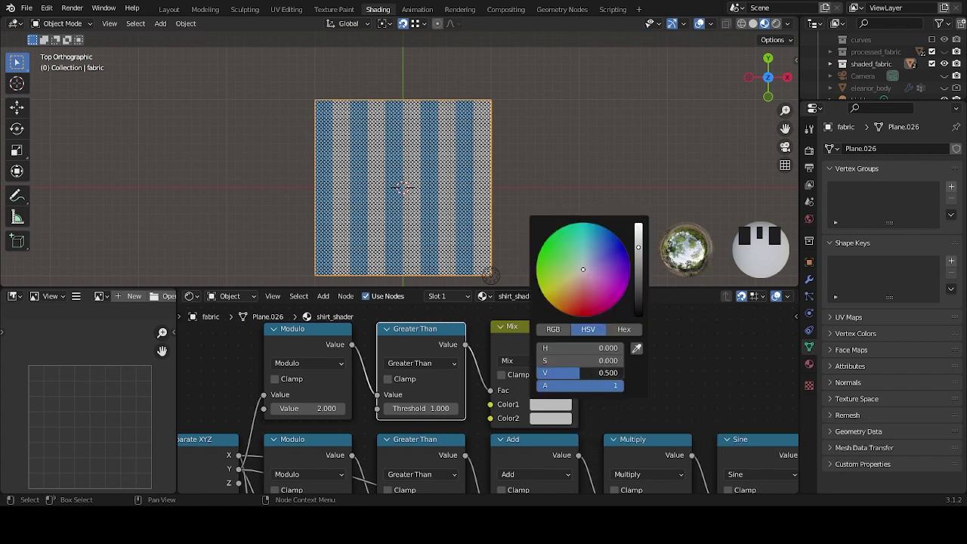
drag(615, 373, 621, 373)
click(607, 373)
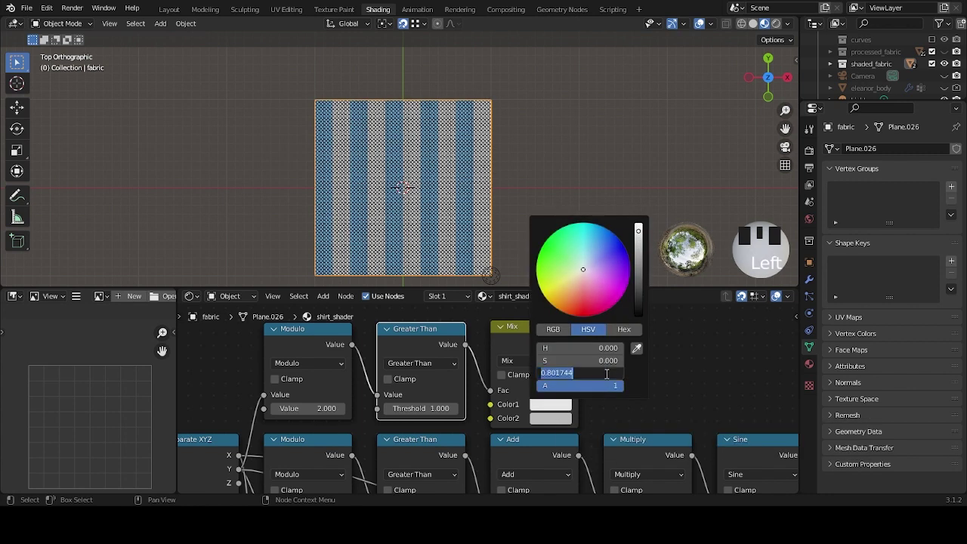
key(BackSpace)
text(1)
key(Return)
Preview the new Mix node on the fabric and set its Color1 to saturation 0.8 and value 0.8.
ctrl+shift+click(570, 345)
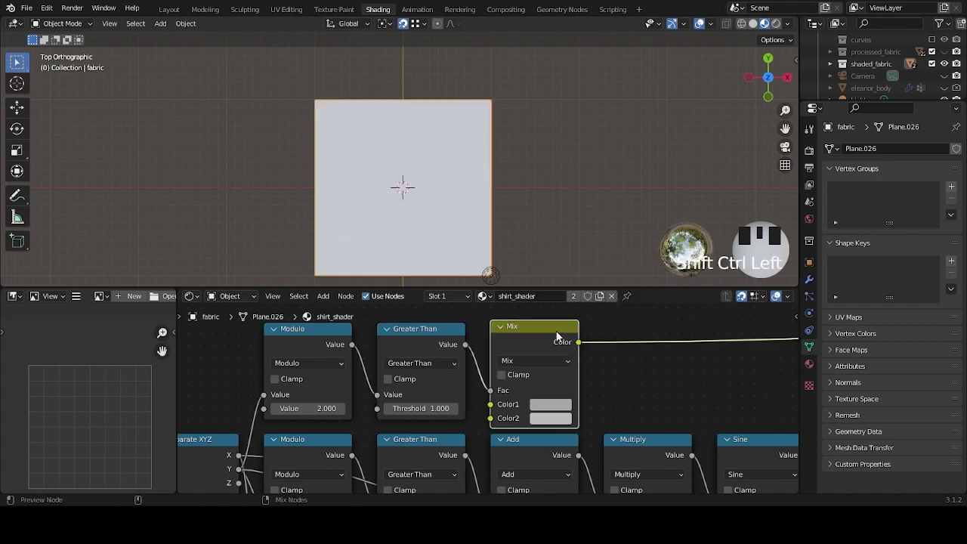
scroll(617, 399, up, 4)
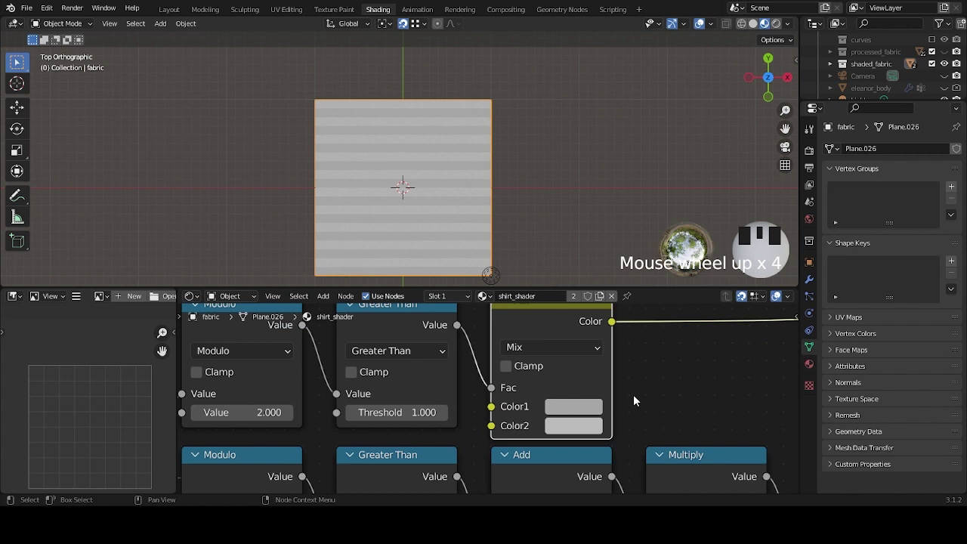
click(575, 425)
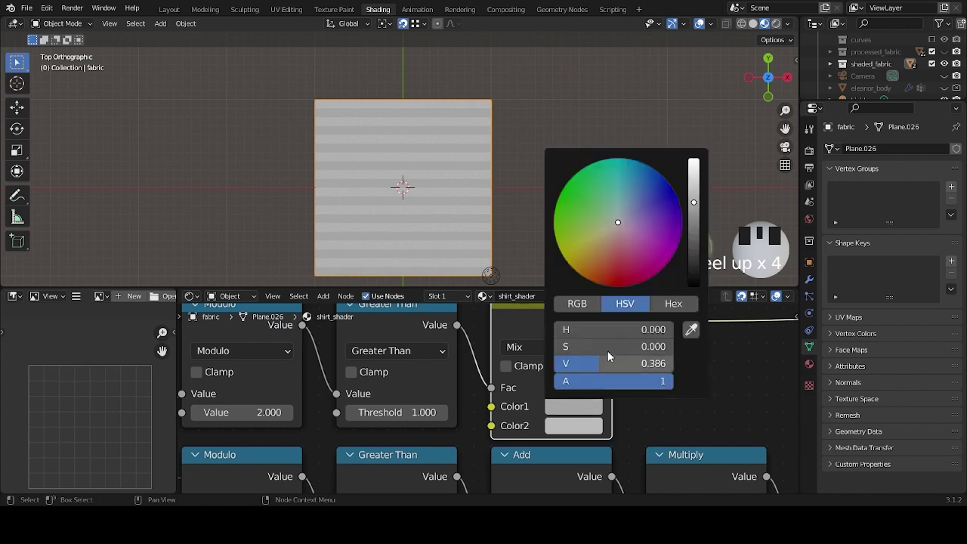
click(609, 363)
text(0.8)
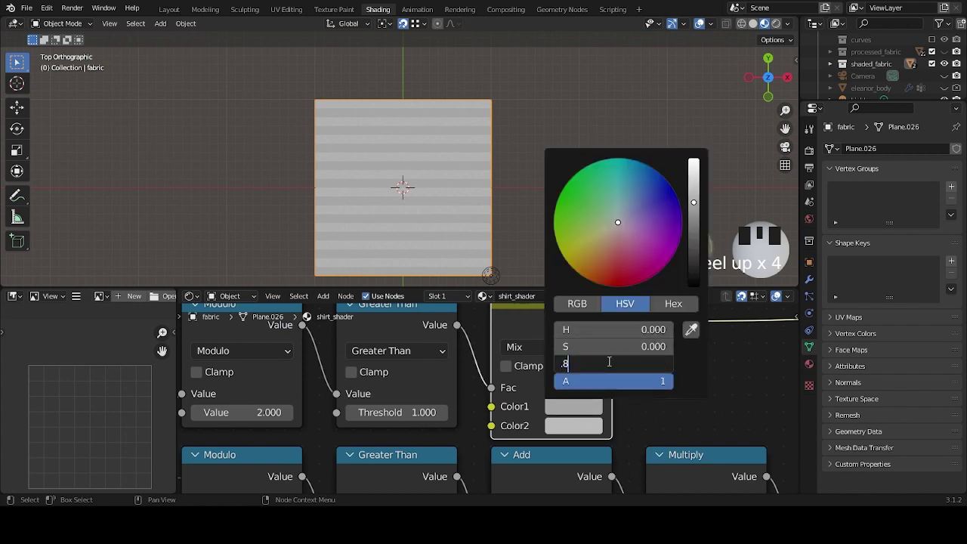
key(Return)
drag(609, 346, 652, 351)
click(653, 352)
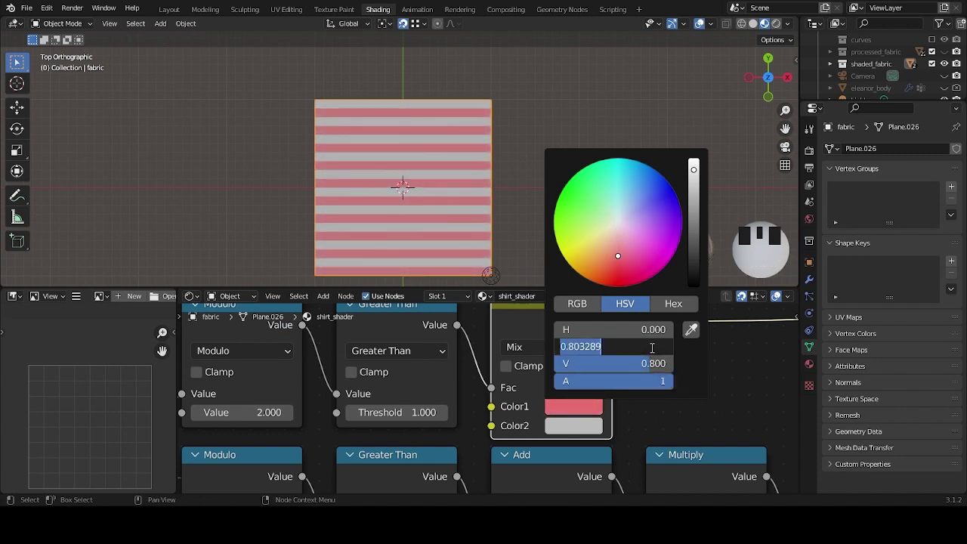
text(.8)
key(Return)
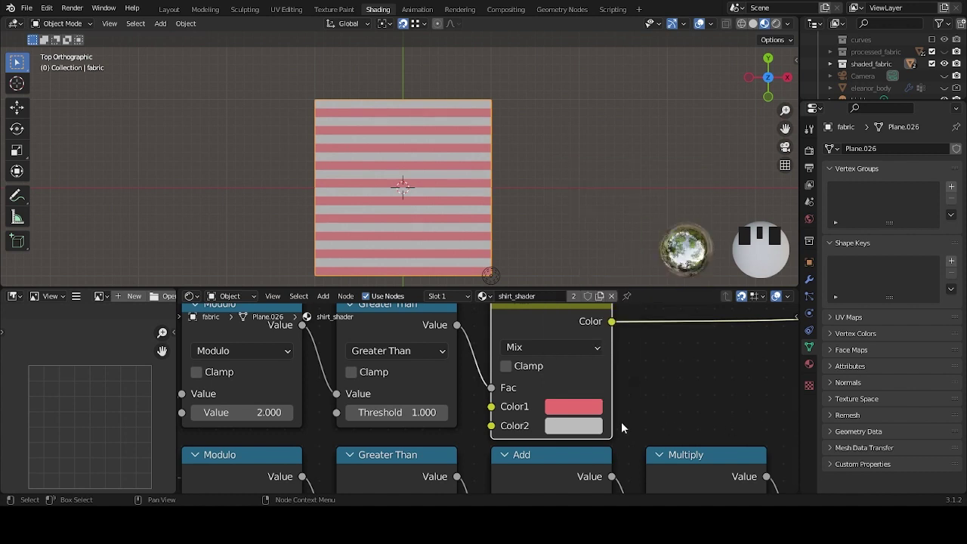
Brighten the new Mix node's Color2 to near white and zoom in on the resulting stripes.
click(574, 426)
drag(608, 383, 651, 382)
click(655, 383)
key(BackSpace)
text(1)
key(Return)
scroll(406, 224, up, 9)
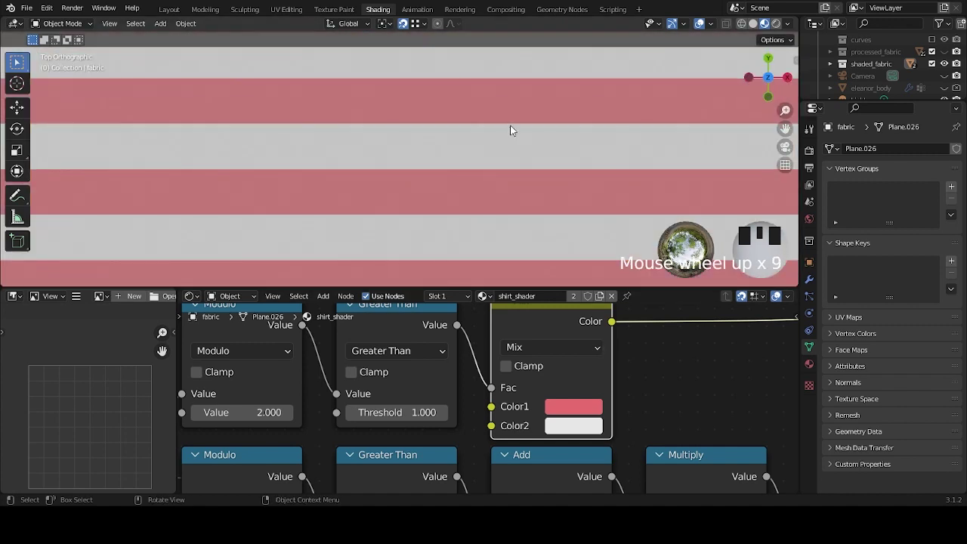
Compare the new Mix node's horizontal stripes with the preceding Greater Than node's mask, examining the pattern across the whole fabric.
scroll(544, 363, down, 1)
ctrl+shift+click(501, 316)
ctrl+shift+click(526, 316)
ctrl+shift+click(538, 317)
ctrl+shift+click(540, 314)
ctrl+shift+click(412, 318)
ctrl+shift+click(535, 317)
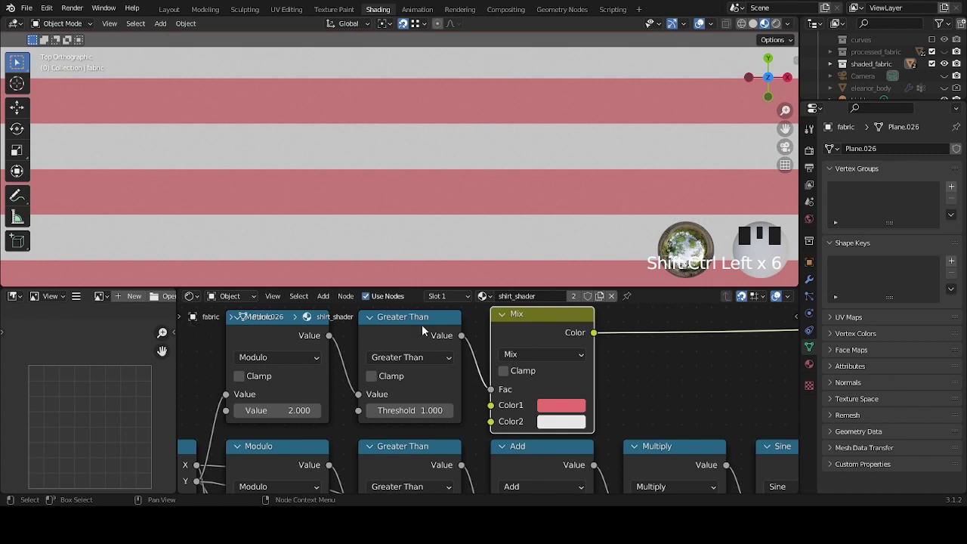
scroll(596, 376, down, 8)
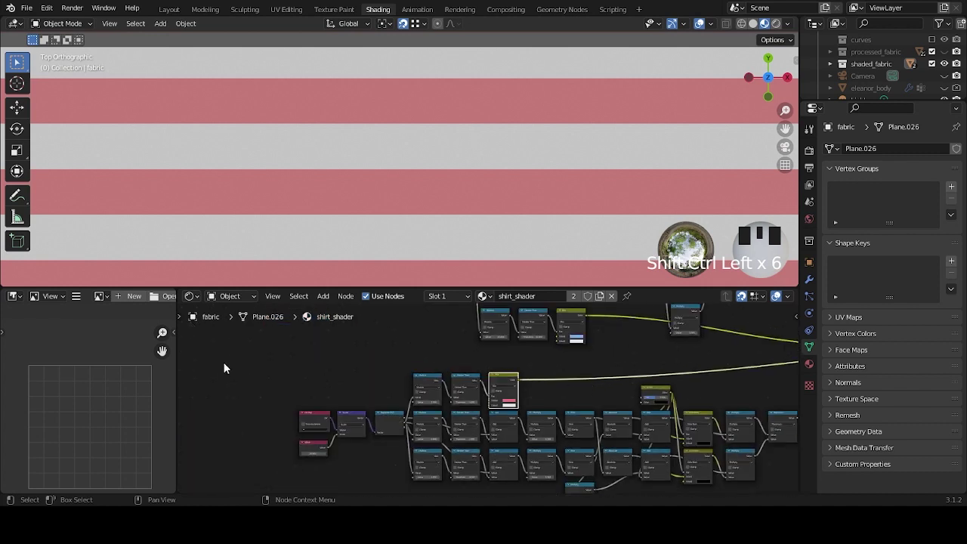
scroll(466, 181, down, 13)
scroll(465, 210, up, 2)
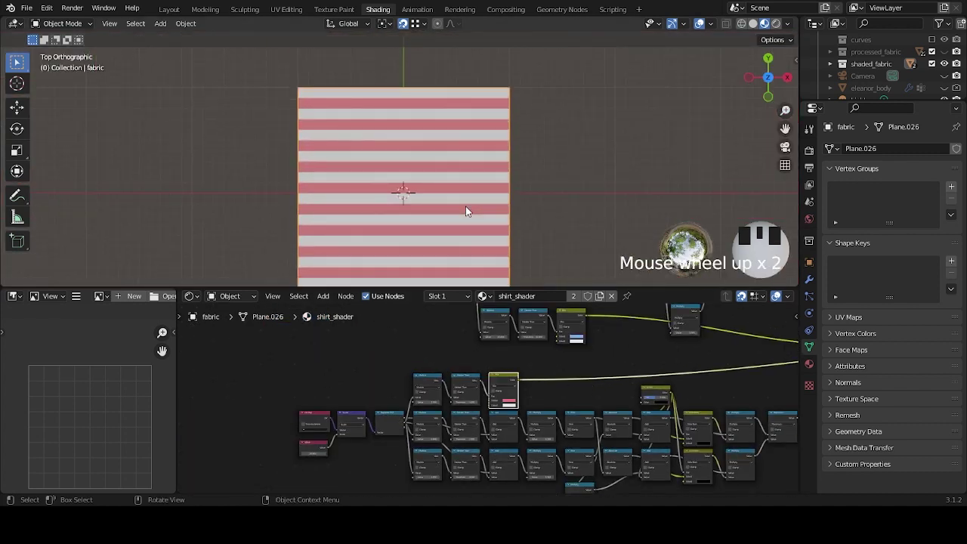
Duplicate the second weave graph's lower-row Modulo and Greater Than nodes with their input link and place the copies below that row.
scroll(569, 386, up, 3)
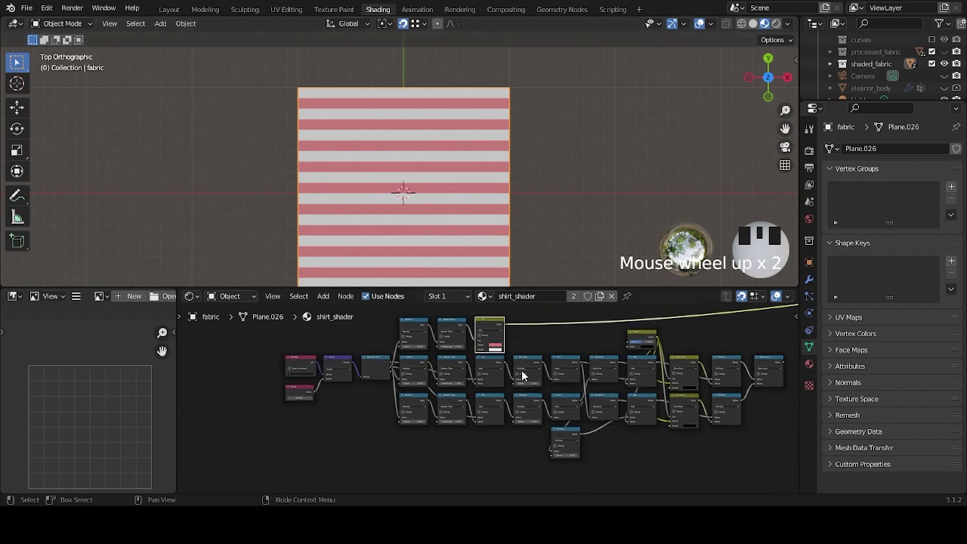
click(408, 403)
shift+click(420, 394)
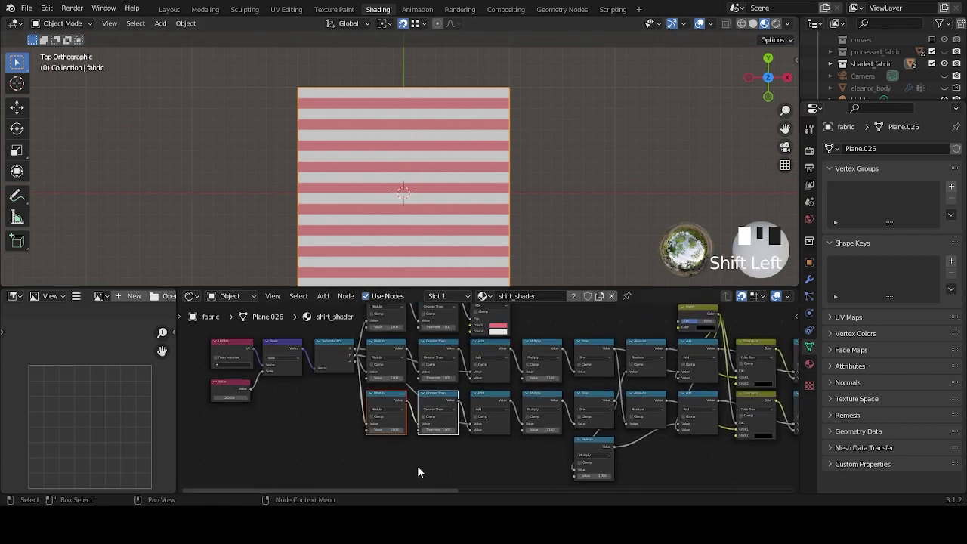
middle_drag(417, 465, 423, 448)
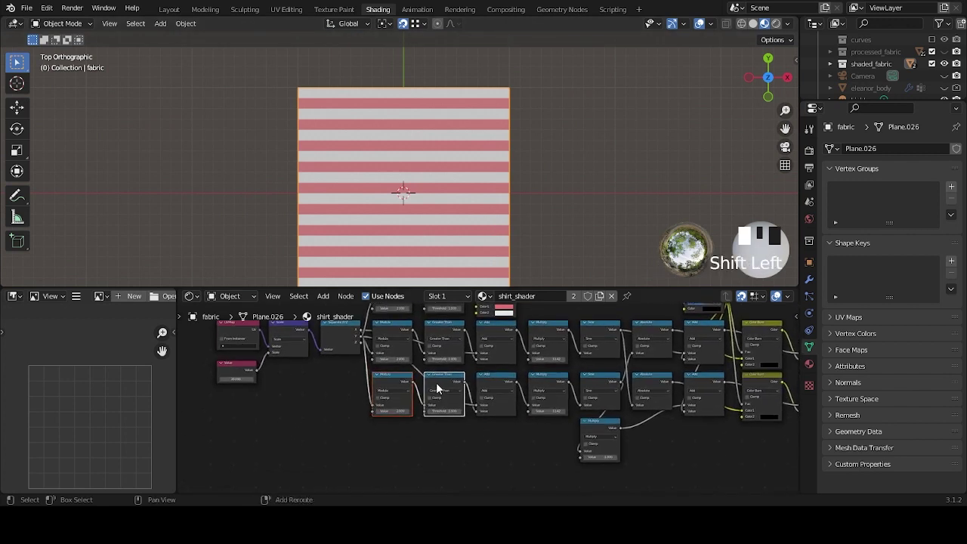
key(ctrl+shift+d)
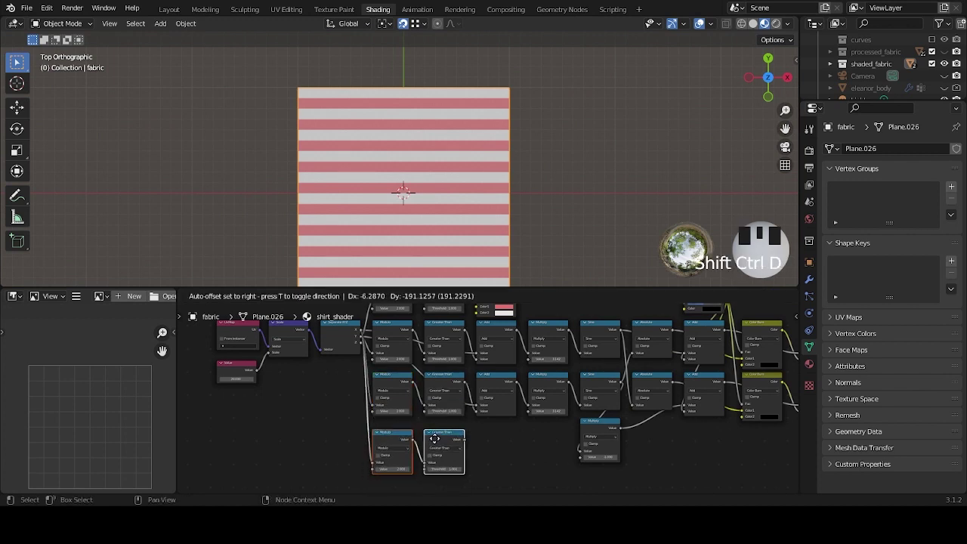
click(435, 438)
Duplicate the pink-and-white Mix node beside the new Greater Than node and connect that node's Value output to the copy's Fac.
scroll(505, 428, down, 2)
click(500, 314)
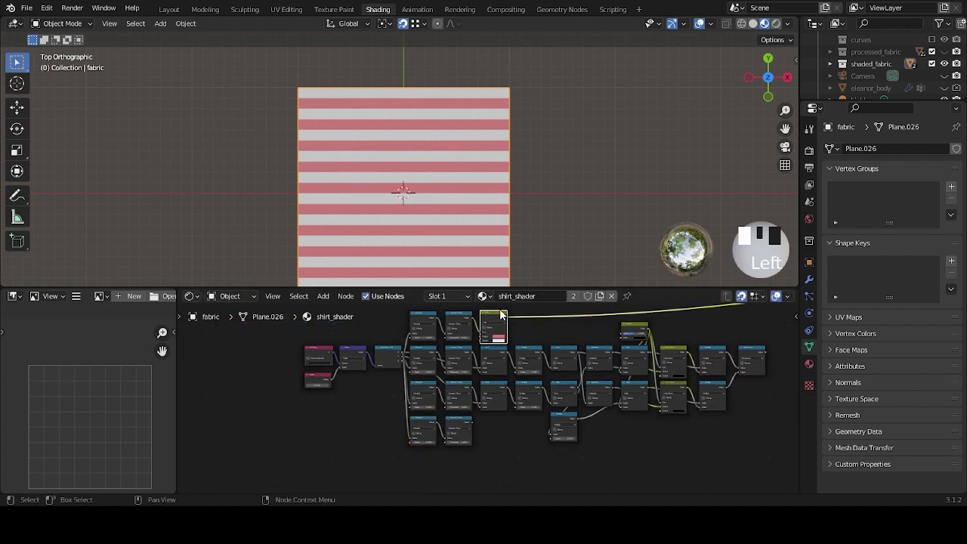
key(shift+d)
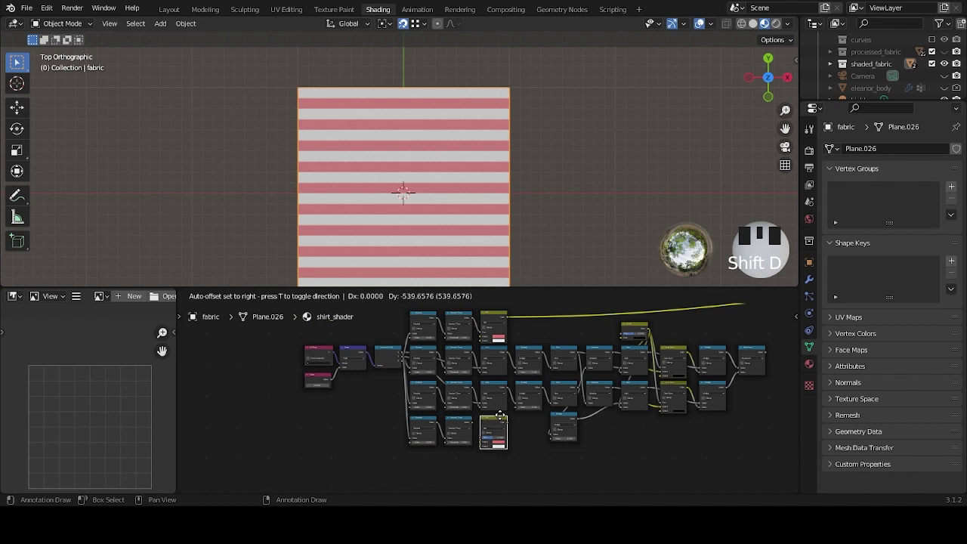
click(500, 414)
scroll(526, 437, up, 5)
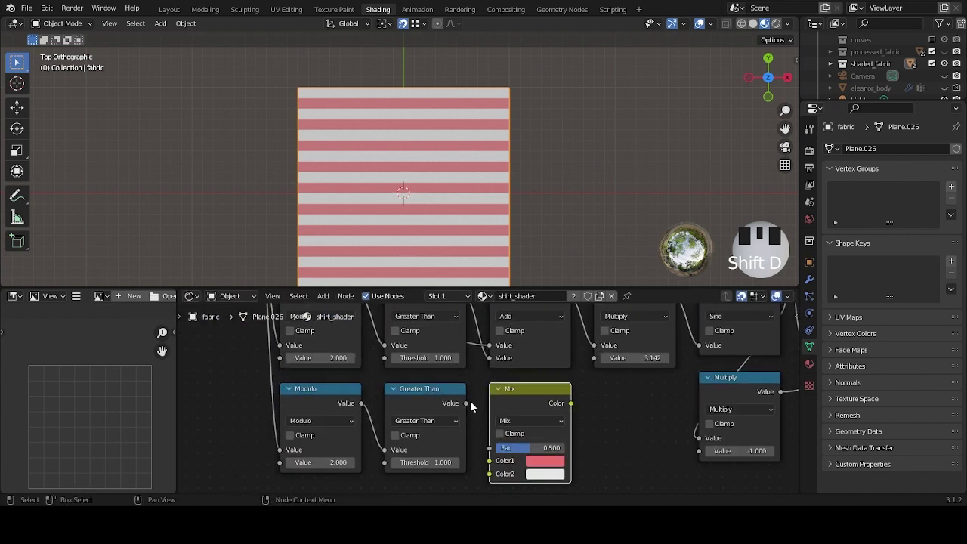
drag(466, 404, 489, 448)
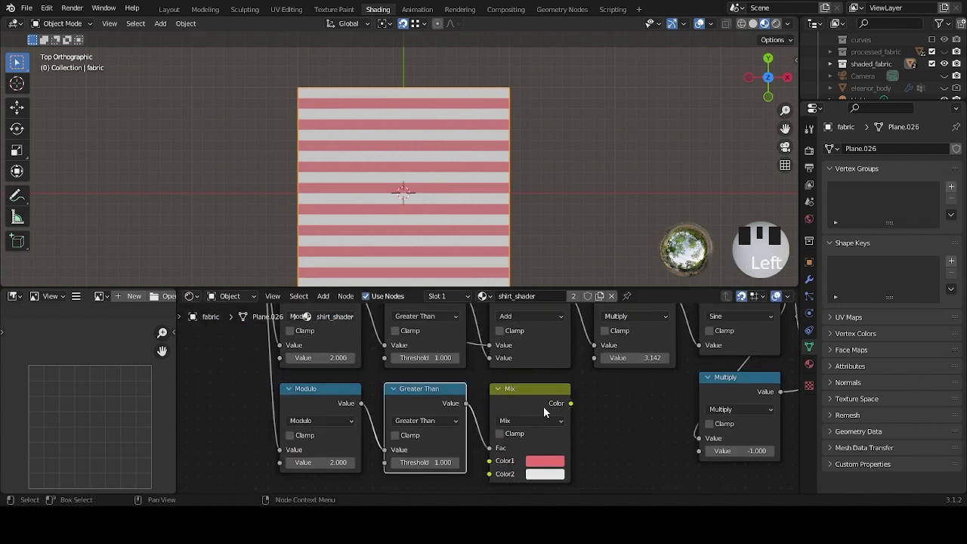
Preview the duplicated lower Mix node on the fabric, followed by the upper Mix node, to compare their stripe directions.
ctrl+shift+click(536, 387)
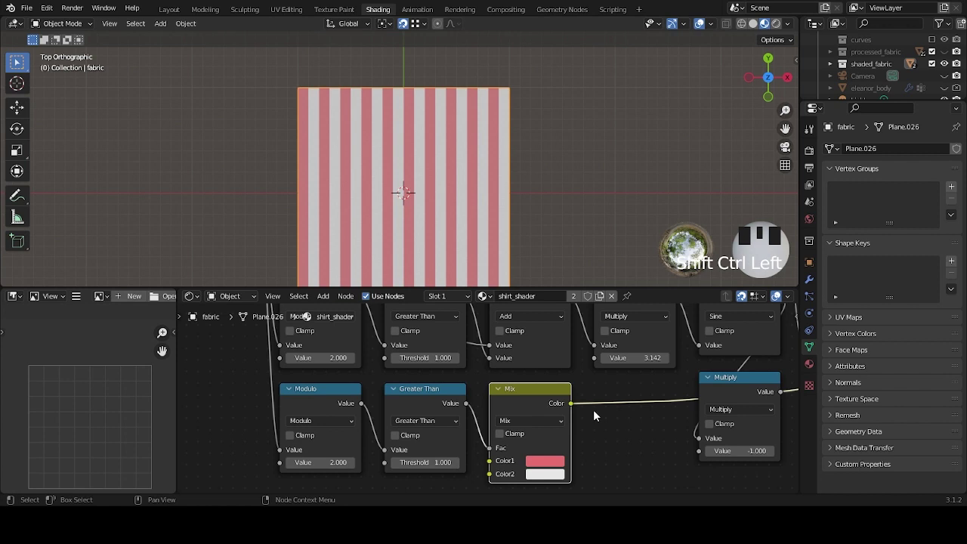
key(Home)
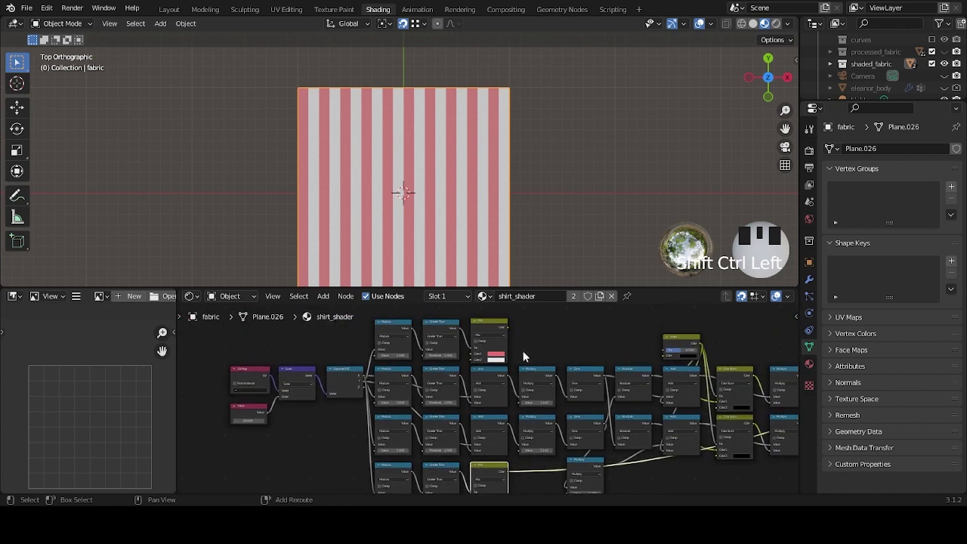
ctrl+shift+click(499, 327)
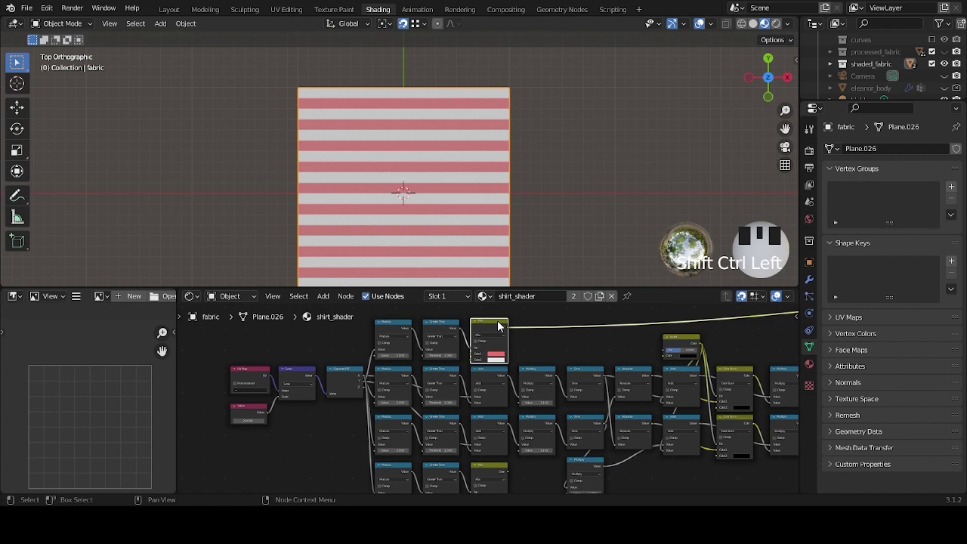
Preview the second weave graph's Maximum node and its upper Multiply node, and examine the horizontal thread mask up close.
ctrl+scroll(453, 345, right, 6)
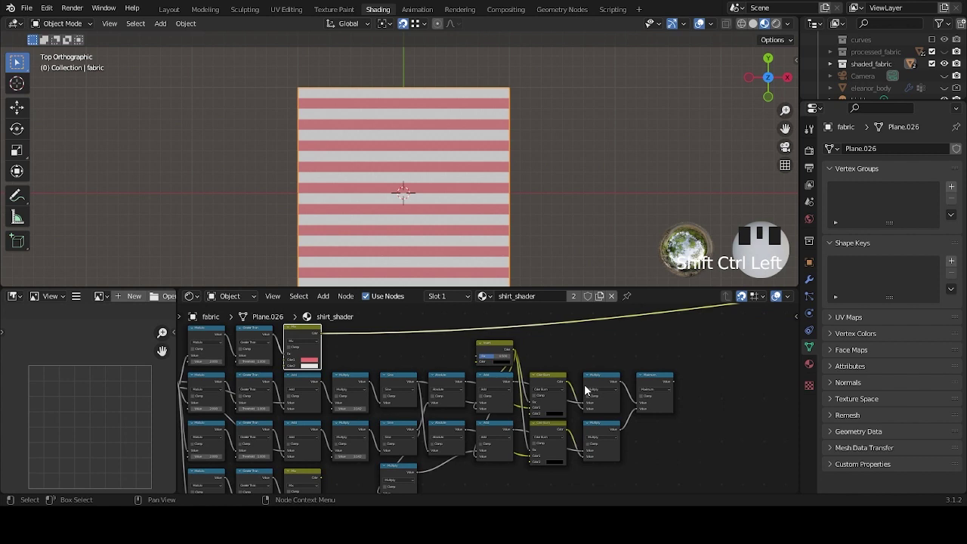
scroll(642, 367, up, 4)
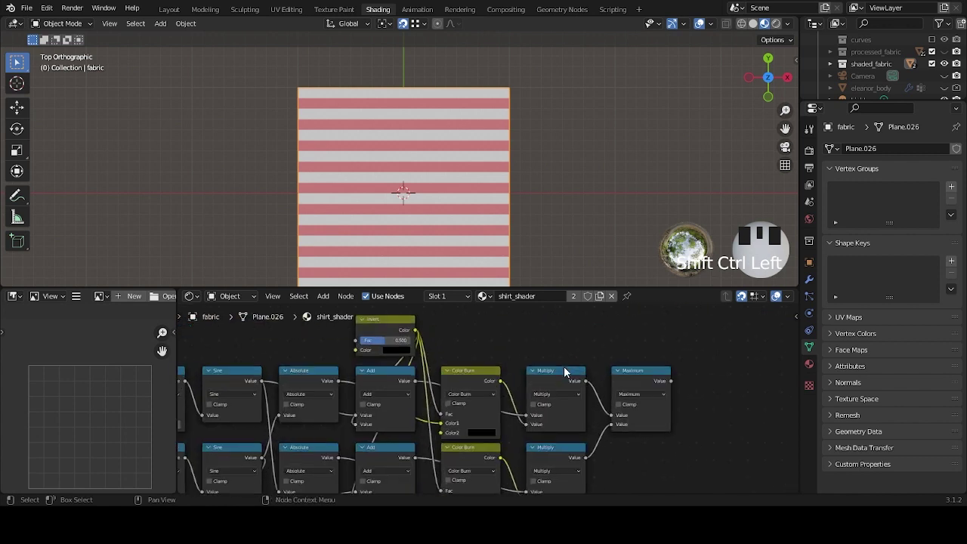
ctrl+shift+click(662, 367)
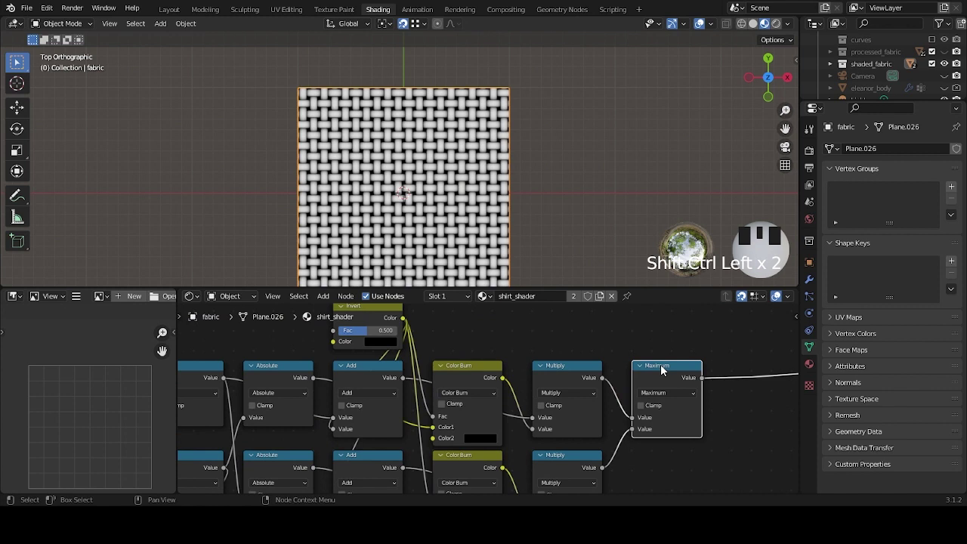
middle_drag(647, 389, 479, 427)
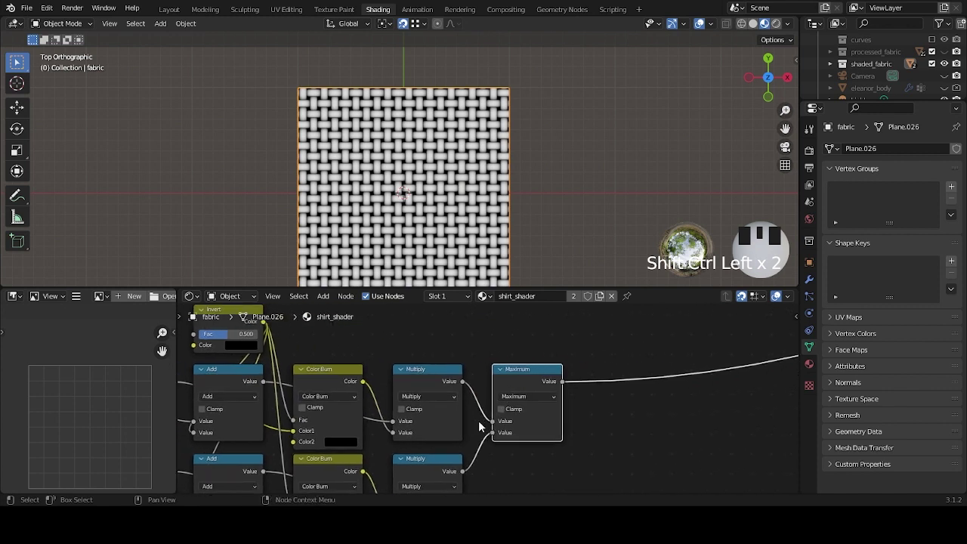
ctrl+shift+click(450, 370)
scroll(470, 221, up, 3)
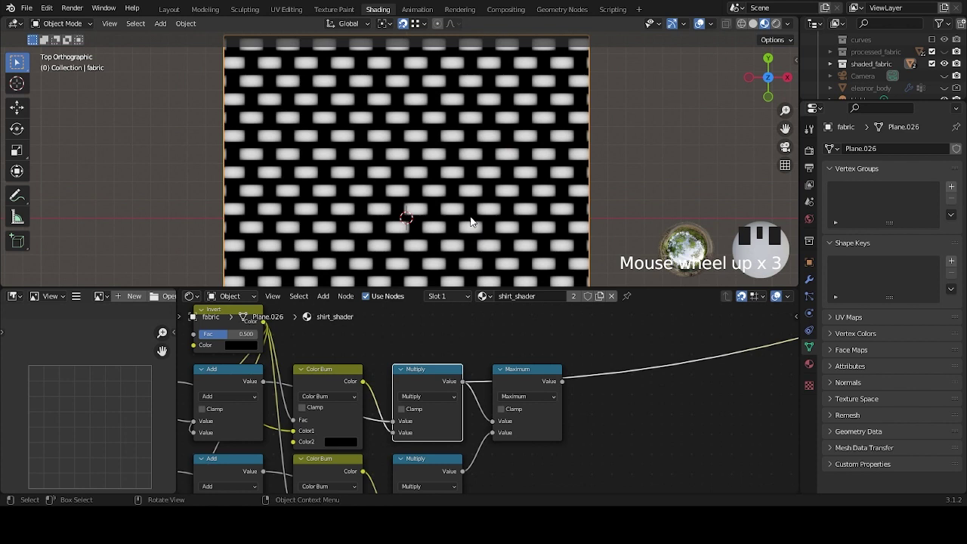
scroll(469, 221, up, 3)
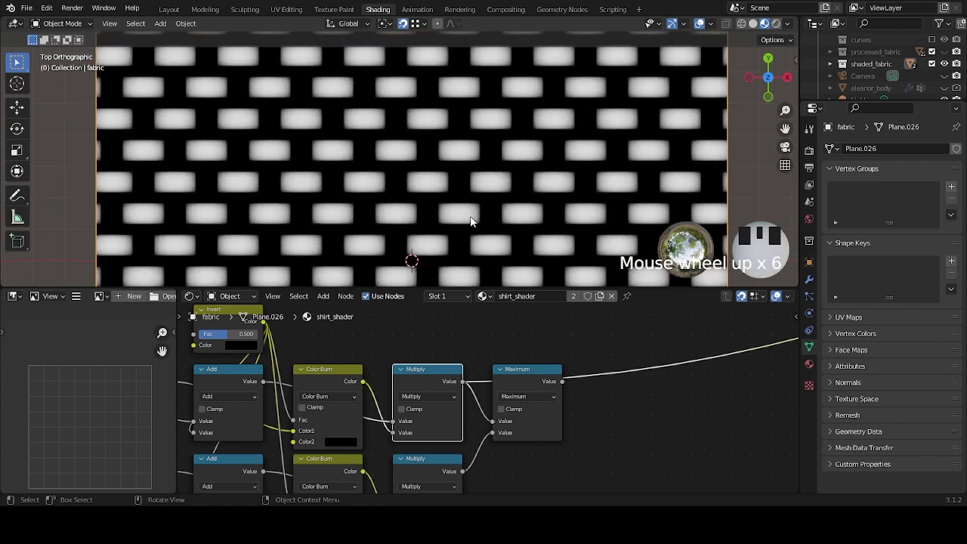
scroll(431, 223, up, 2)
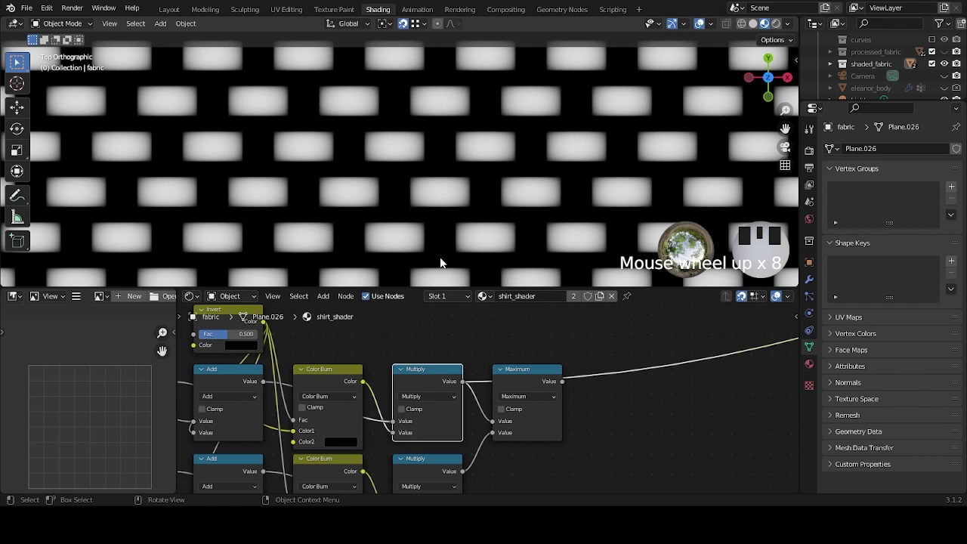
Preview the first weave graph's top Greater Than node and its connected Mix node to examine how horizontal threads get their colour.
scroll(537, 367, down, 6)
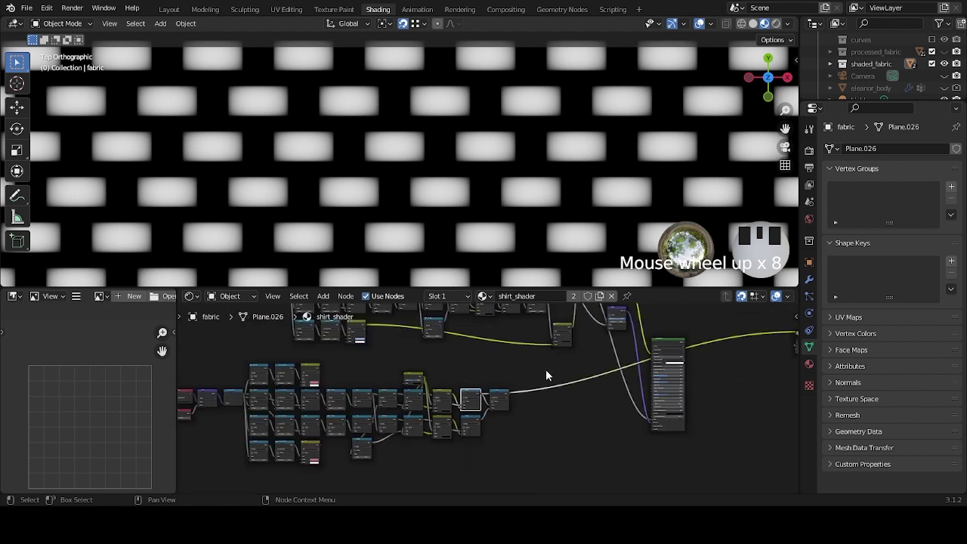
scroll(506, 434, up, 7)
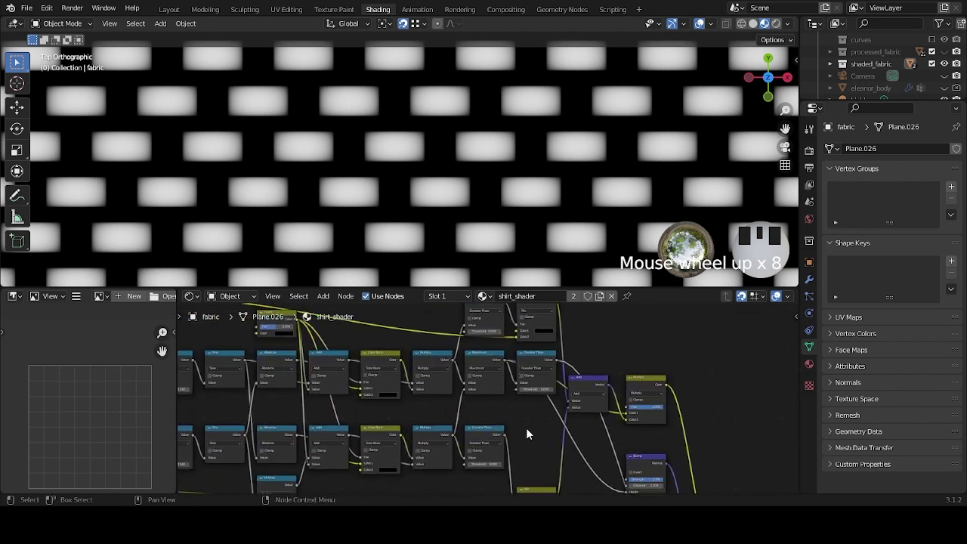
shift+middle_drag(522, 420, 529, 460)
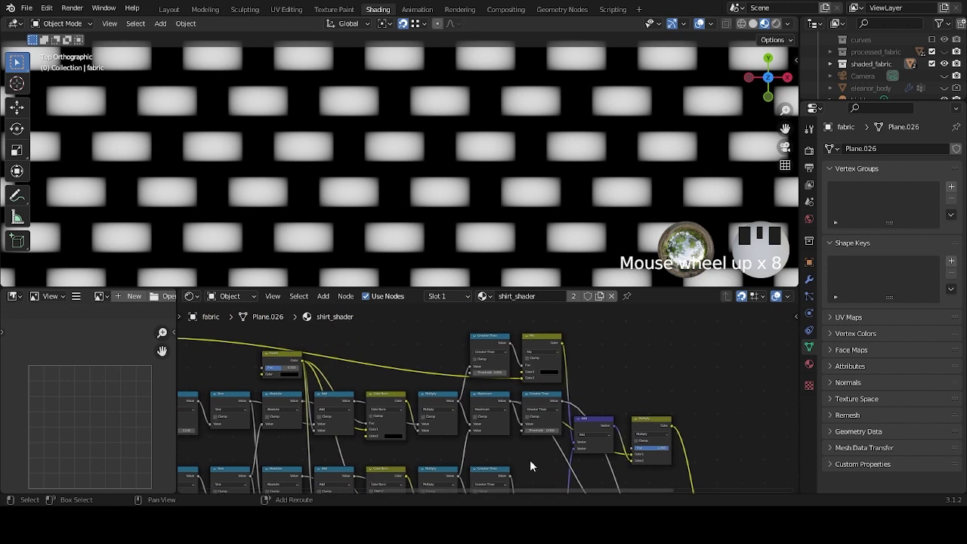
scroll(531, 457, up, 2)
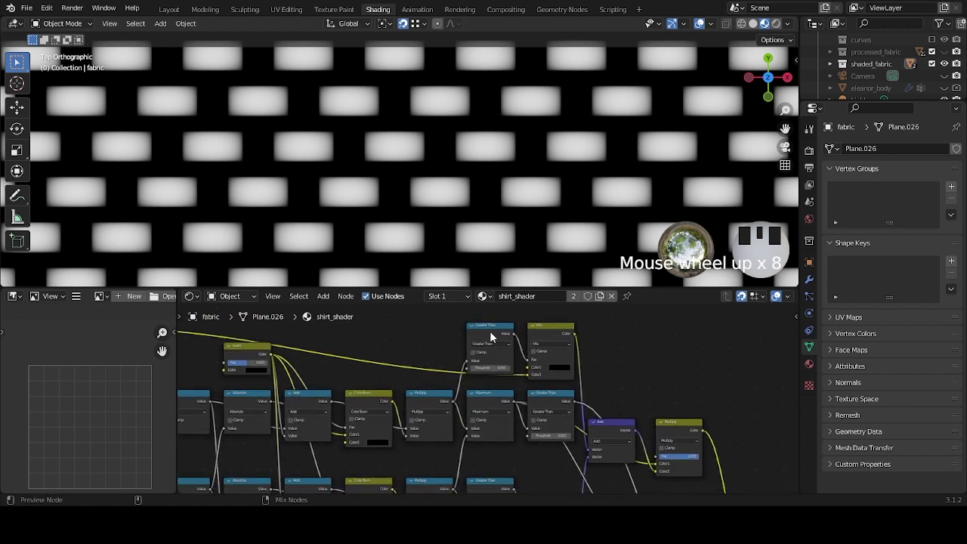
ctrl+shift+click(491, 335)
scroll(460, 231, up, 6)
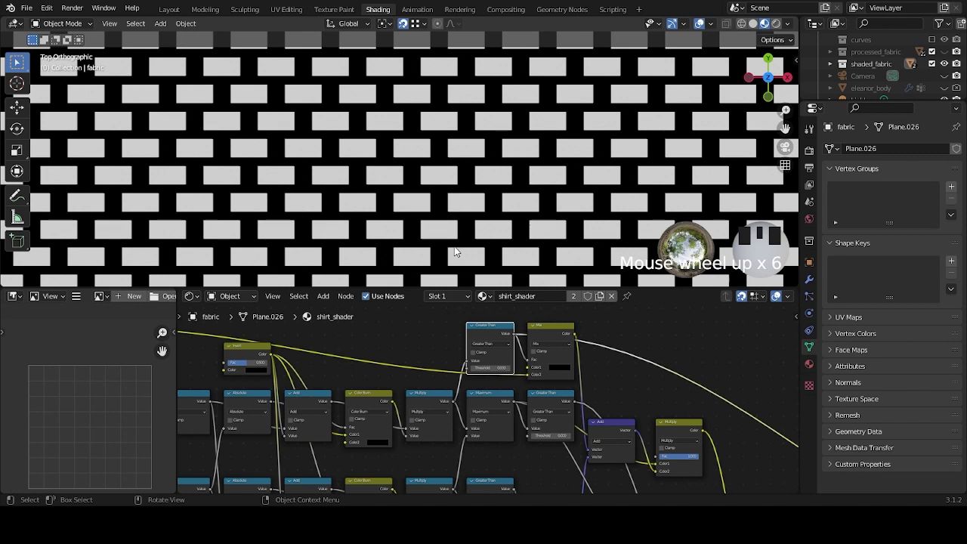
ctrl+shift+click(549, 331)
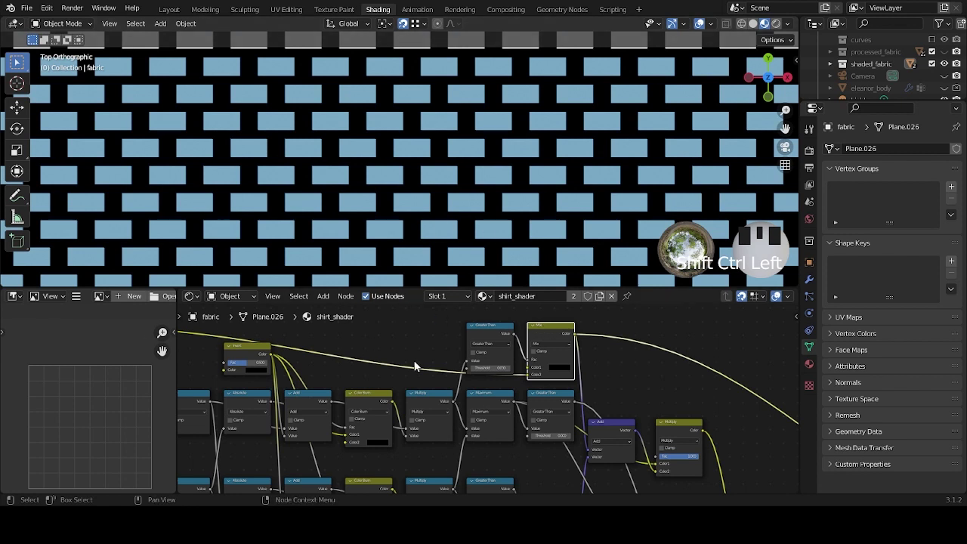
ctrl+shift+click(551, 330)
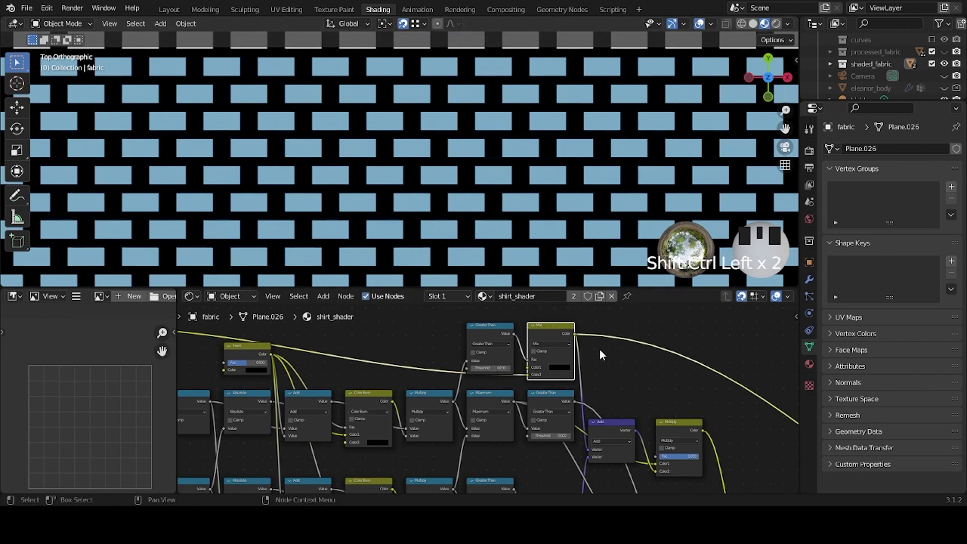
Preview the first graph's lower Mix node and the vector Add node to examine how vertical and horizontal thread colours combine.
scroll(600, 361, down, 2)
middle_drag(596, 411, 596, 352)
drag(533, 306, 525, 421)
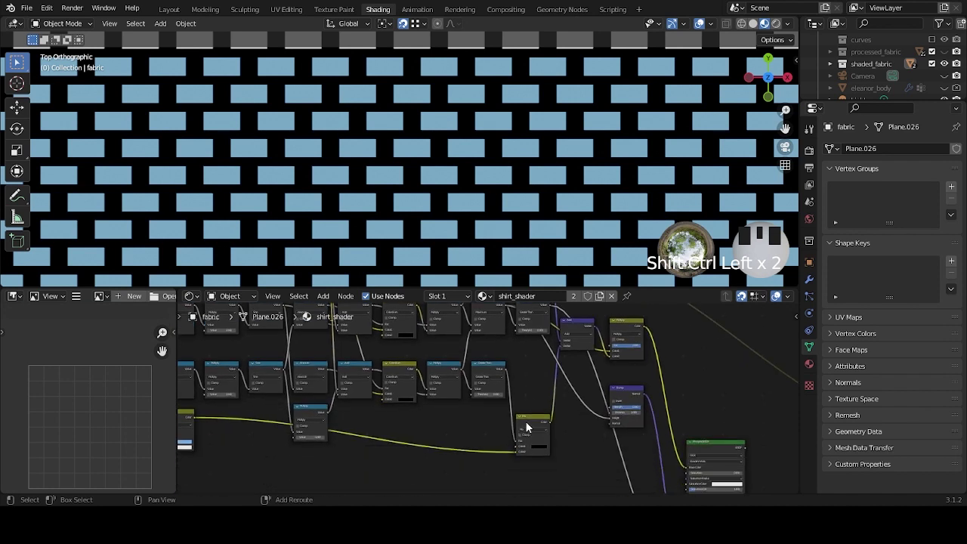
ctrl+shift+click(529, 421)
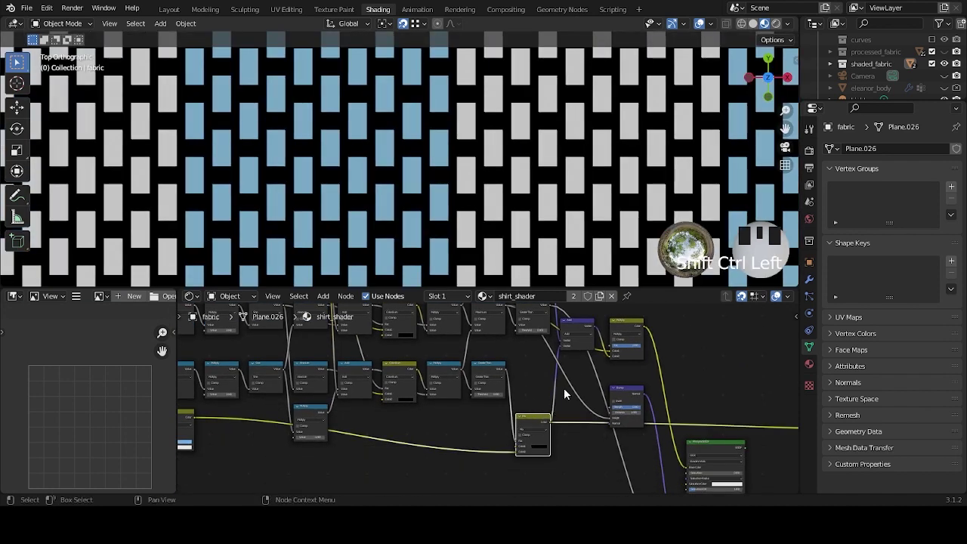
scroll(562, 385, up, 1)
ctrl+shift+click(572, 335)
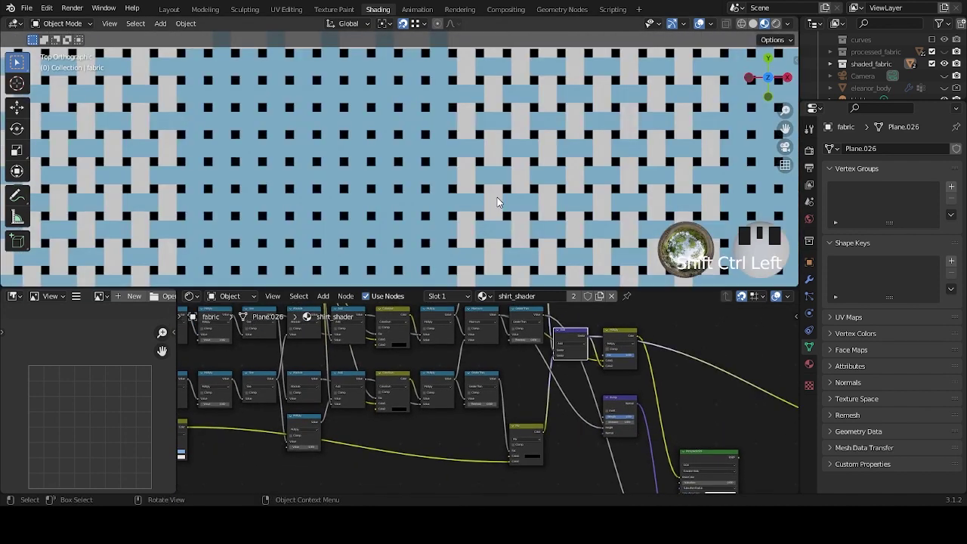
scroll(497, 200, down, 4)
middle_click(497, 208)
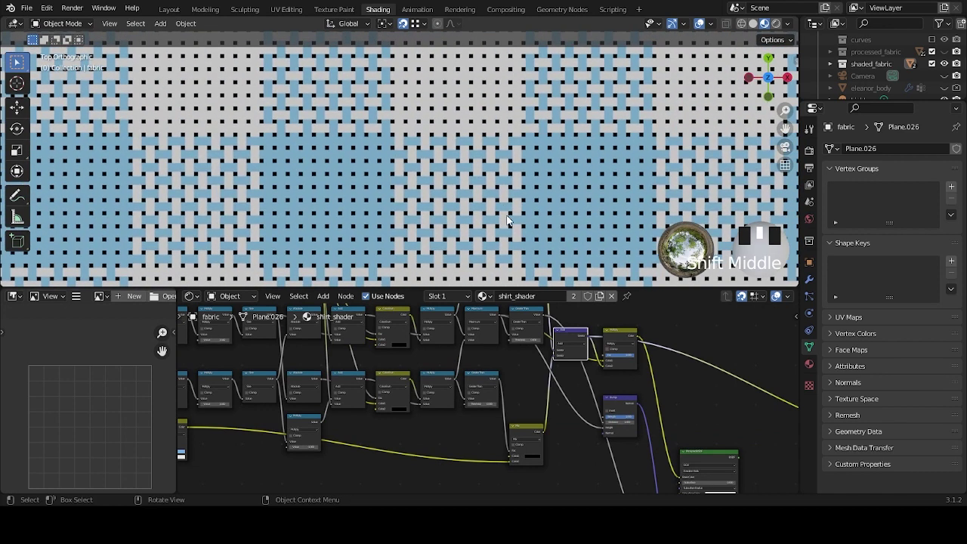
Preview the first graph's Maximum node and final Multiply node to compare the weave shading with the coloured result.
scroll(512, 227, up, 1)
scroll(529, 423, up, 3)
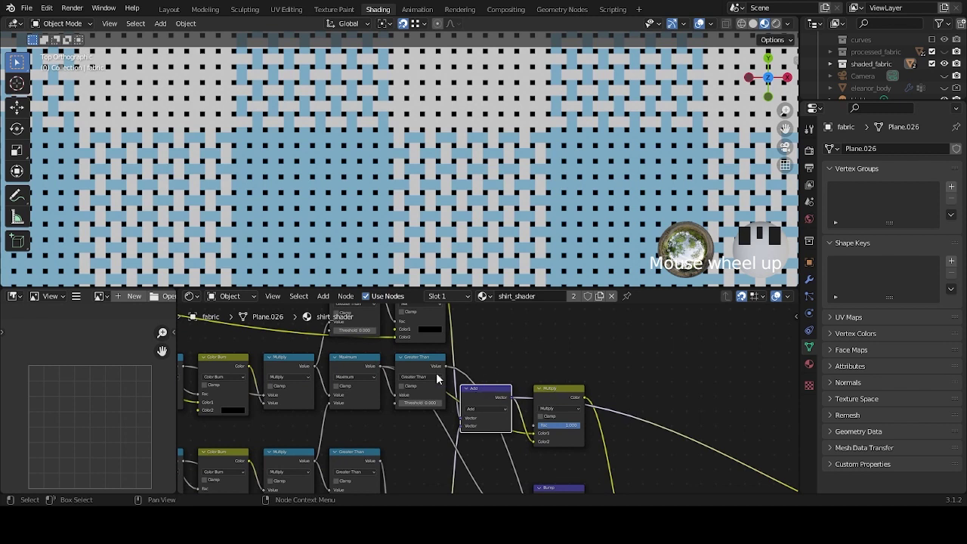
scroll(370, 364, up, 1)
ctrl+shift+click(389, 362)
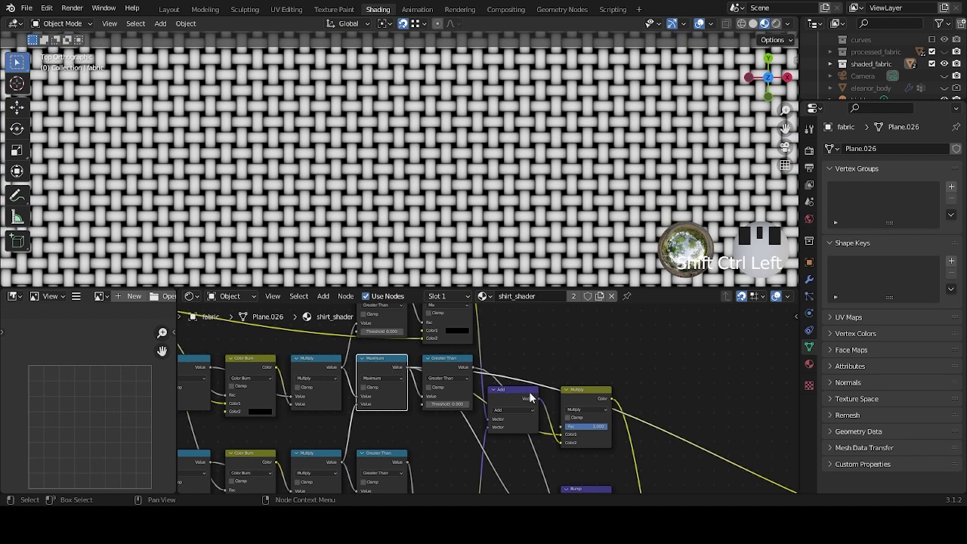
ctrl+shift+click(584, 388)
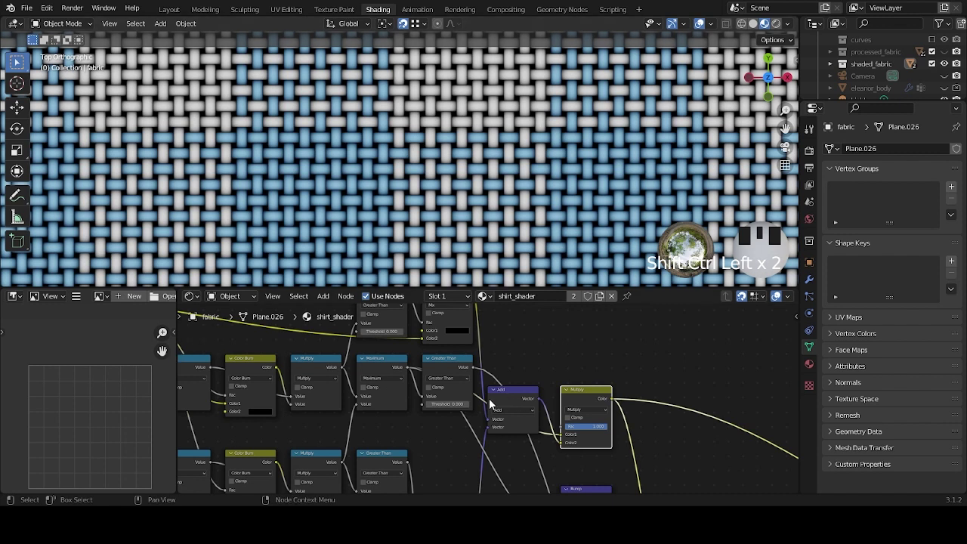
Preview the second weave graph's Maximum node and its upper Multiply node to isolate the horizontal thread mask.
scroll(489, 398, down, 3)
middle_drag(488, 398, 483, 382)
scroll(482, 382, up, 2)
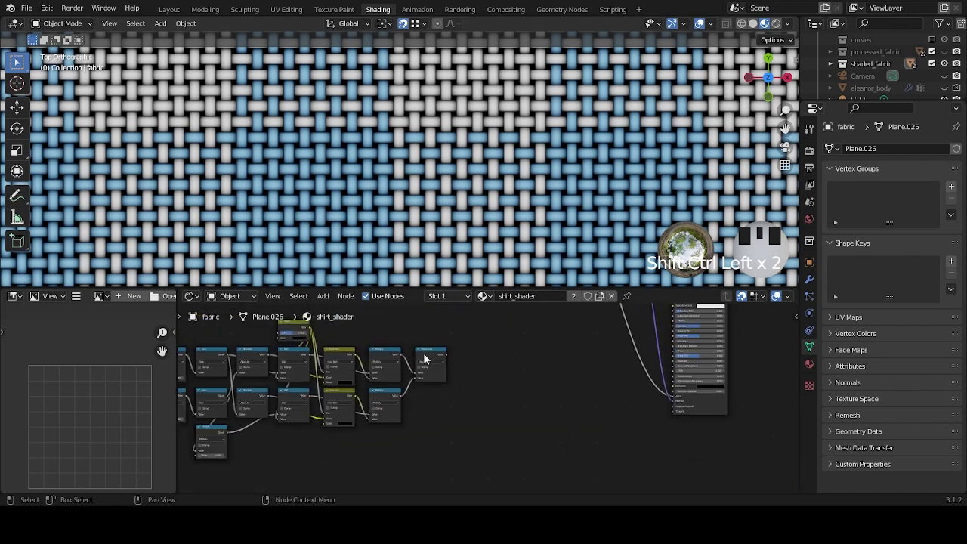
ctrl+shift+click(425, 359)
scroll(521, 377, up, 2)
middle_drag(521, 378, 440, 373)
shift+click(512, 419)
ctrl+shift+click(512, 419)
scroll(512, 419, up, 1)
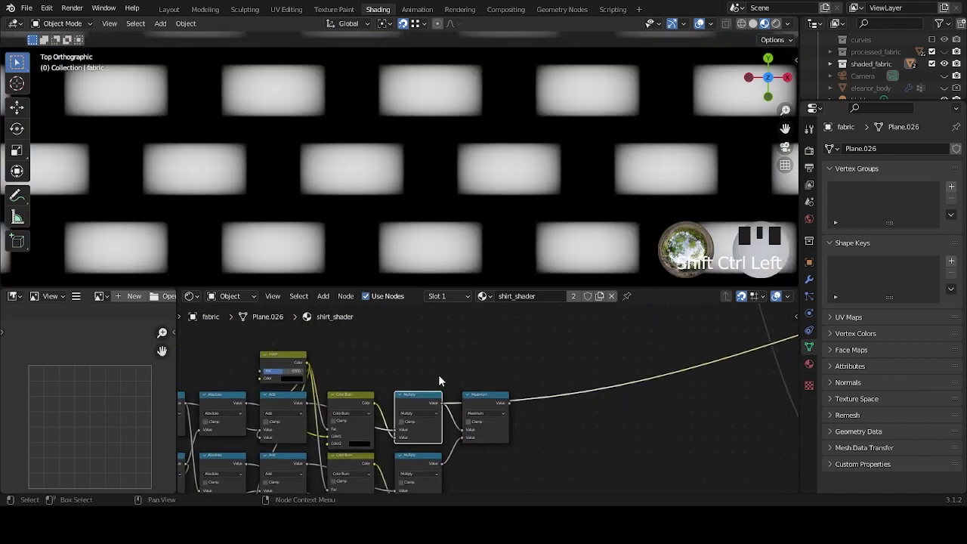
Duplicate the second graph's upper Multiply node, place the copy above it and change its operation to Greater Than.
click(425, 398)
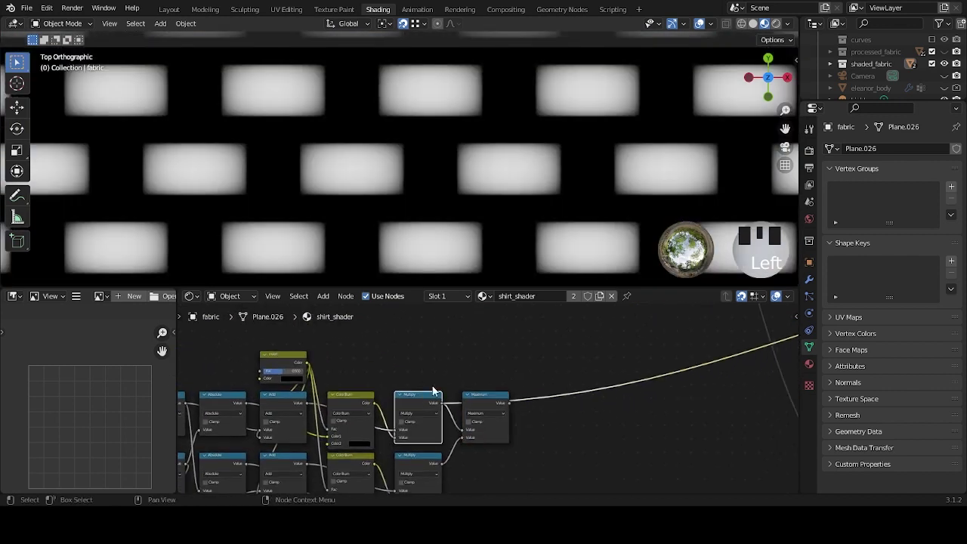
middle_drag(425, 398, 439, 417)
key(shift+d)
click(439, 363)
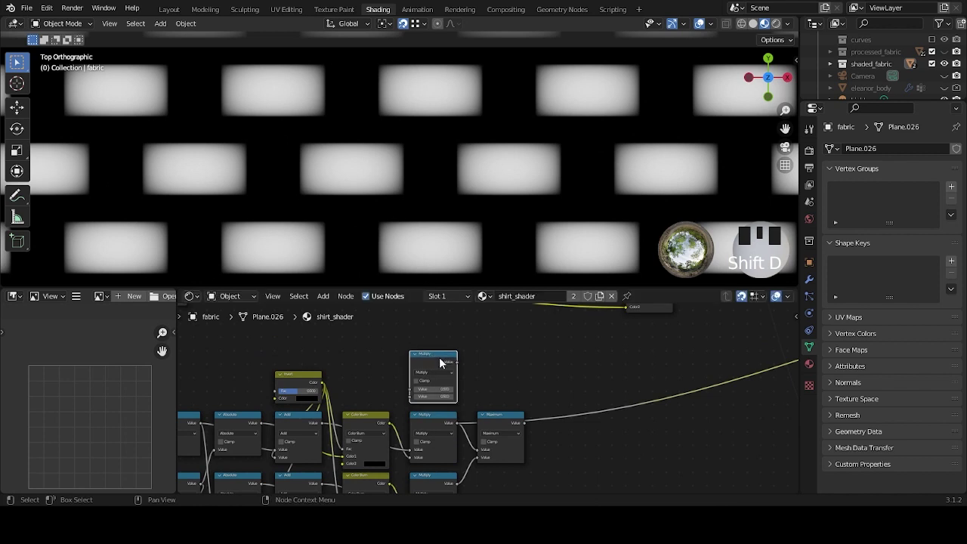
scroll(475, 377, up, 2)
middle_drag(463, 385, 492, 373)
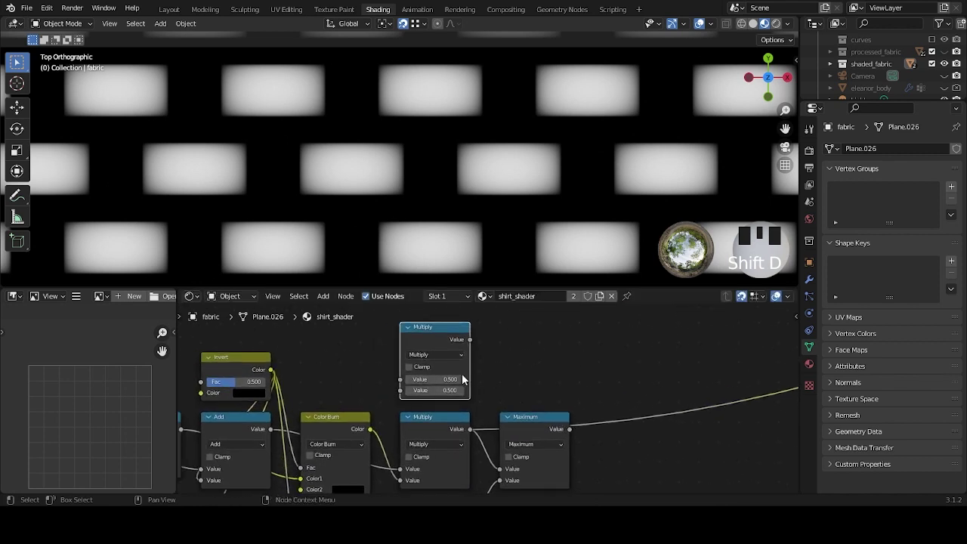
click(435, 355)
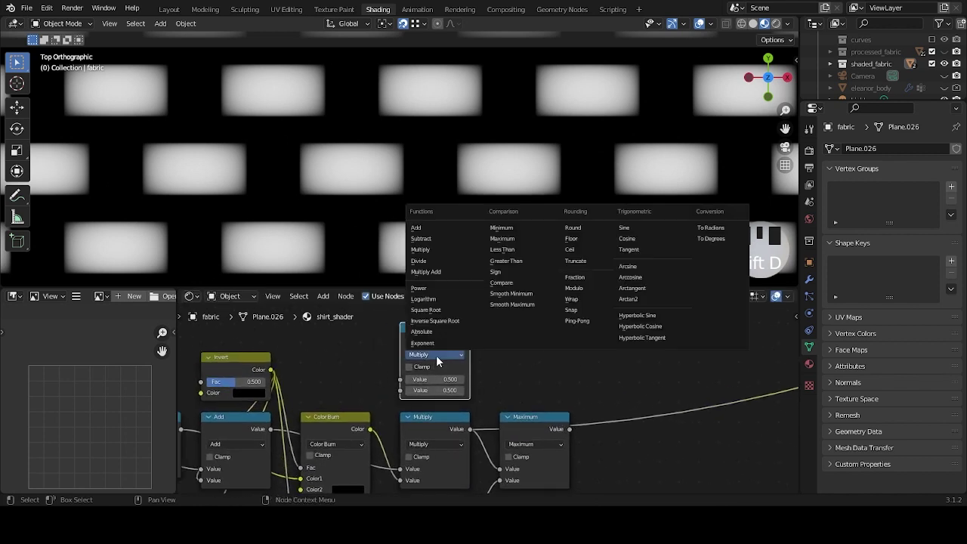
click(536, 260)
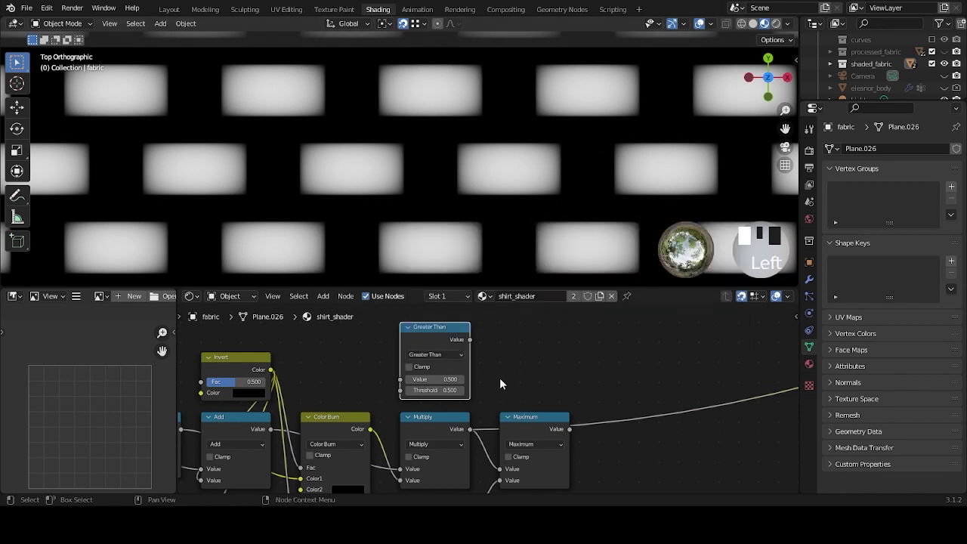
Connect the upper Multiply's output to the new Greater Than node's Value and set its Threshold to 0.
drag(470, 429, 399, 379)
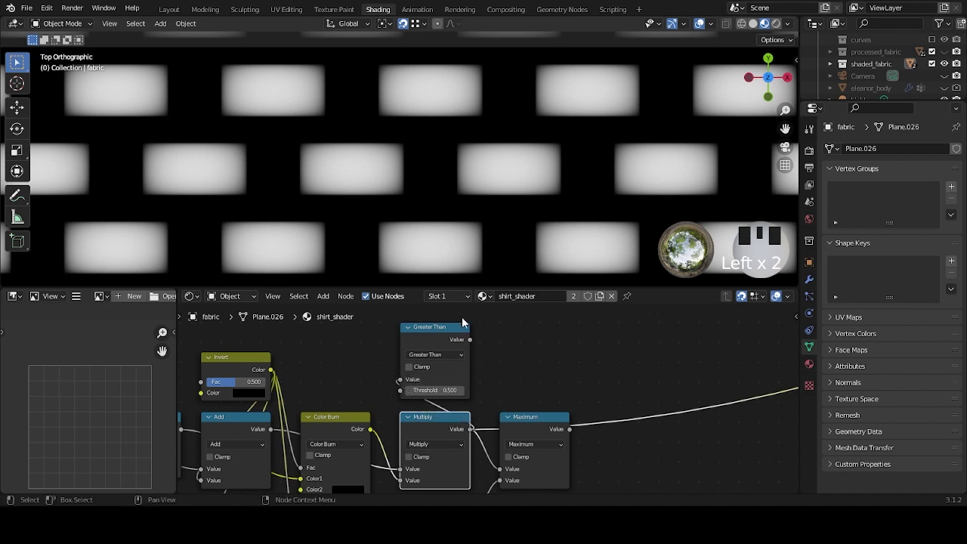
click(431, 390)
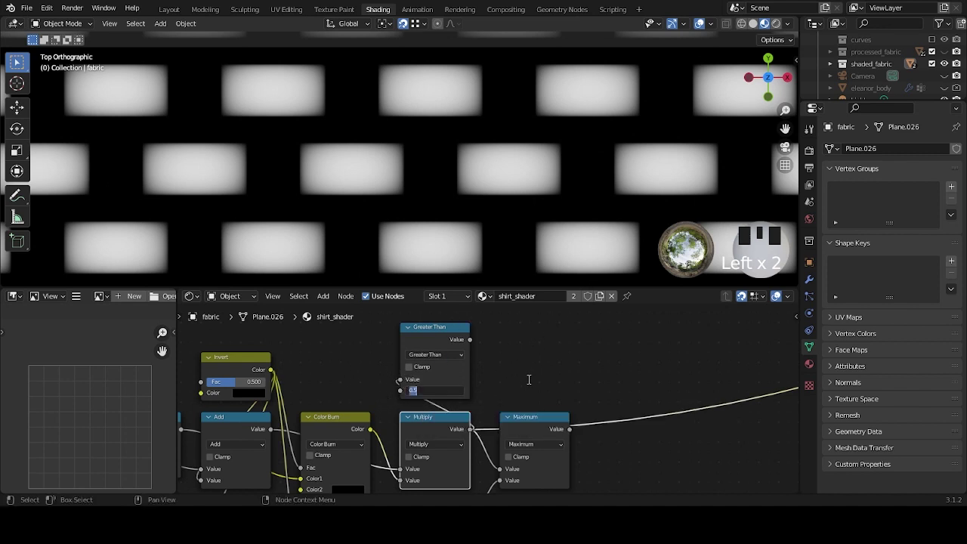
text(1)
key(BackSpace)
key(Return)
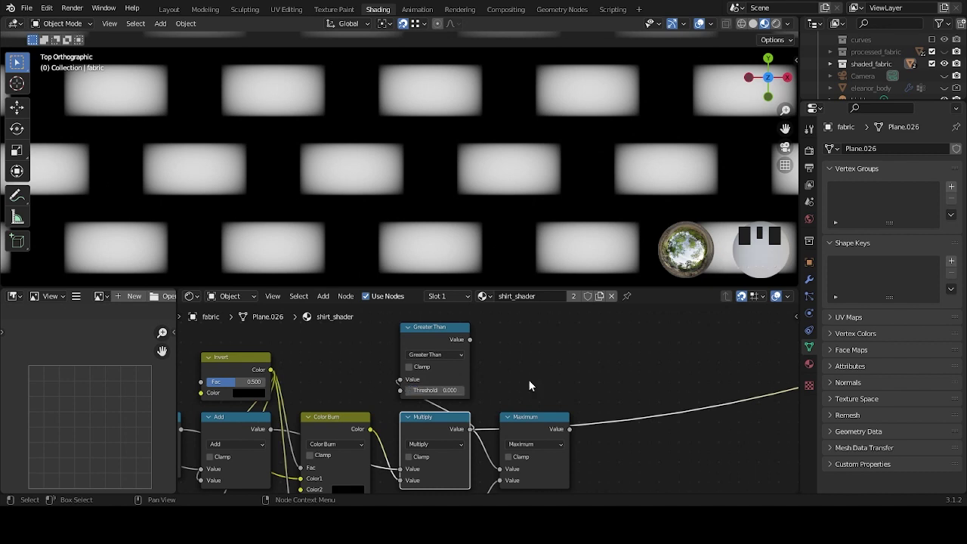
Add a Mix colour node beside the new Greater Than node and drive its Fac with the Greater Than output.
scroll(520, 387, down, 8)
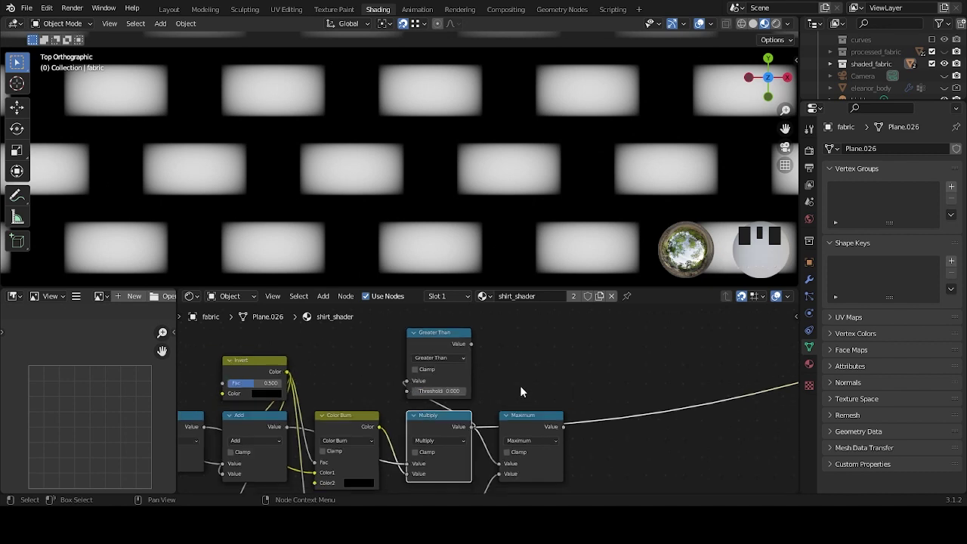
middle_drag(408, 385, 382, 401)
scroll(471, 387, up, 5)
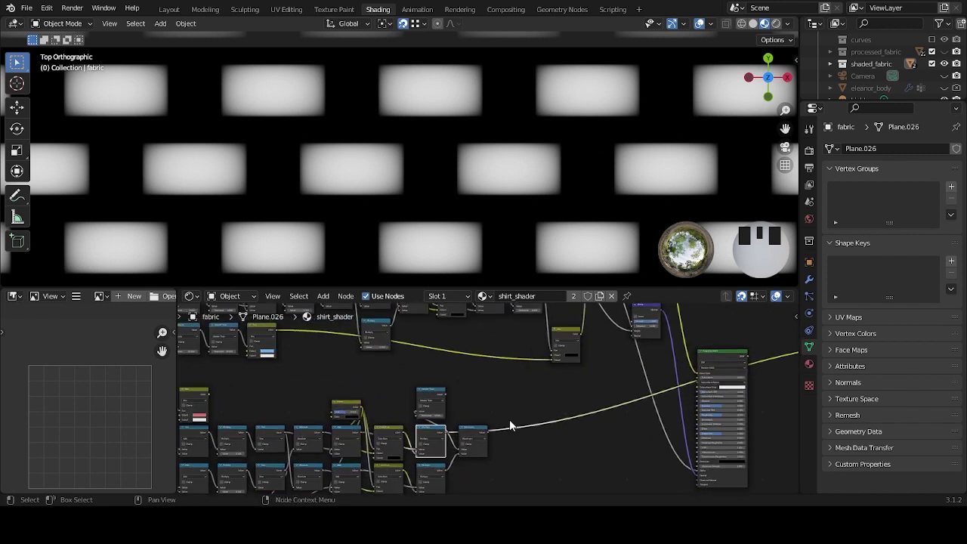
key(shift+a)
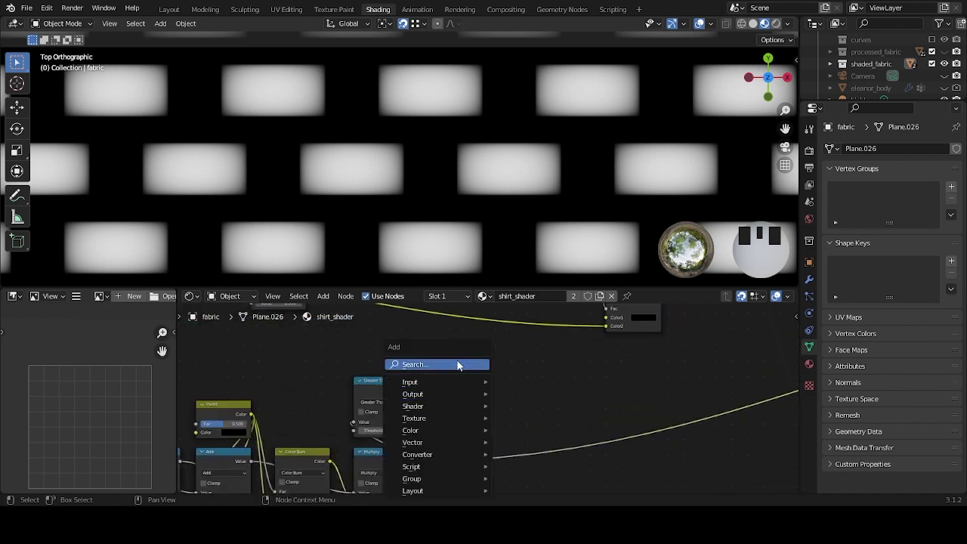
text(mix)
click(469, 376)
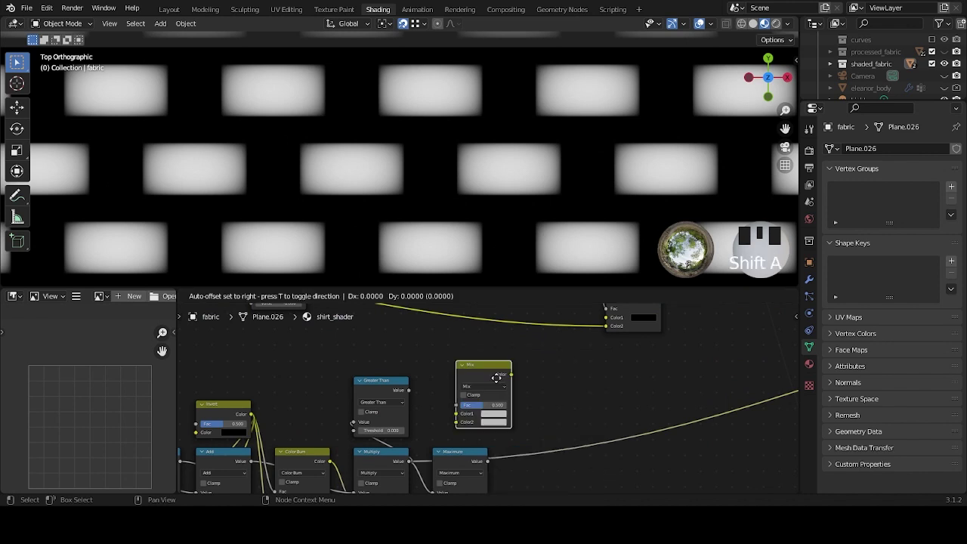
click(445, 392)
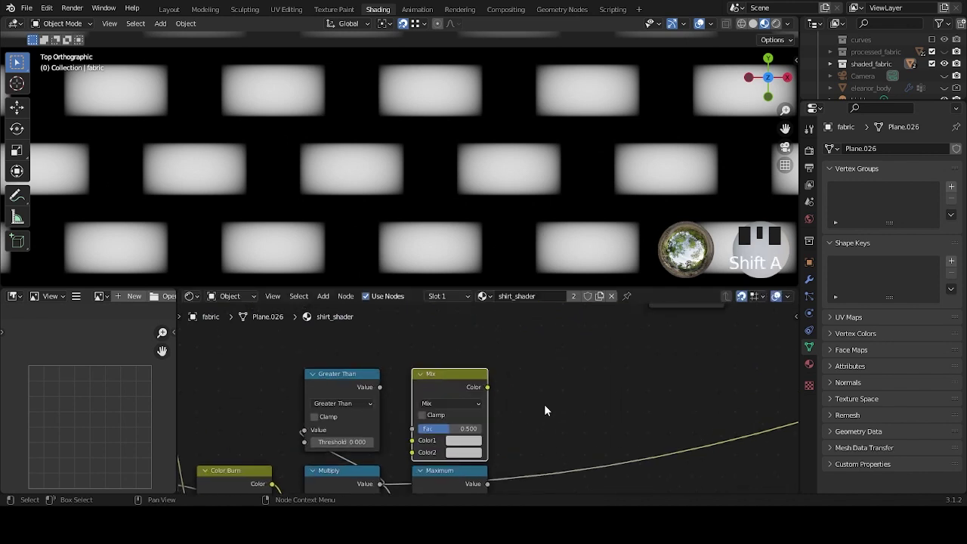
middle_drag(524, 411, 646, 377)
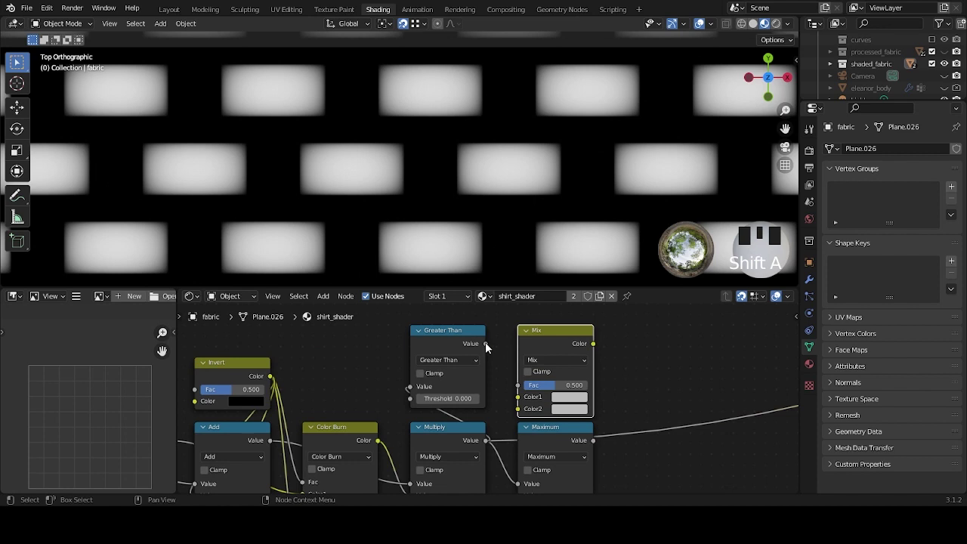
drag(485, 343, 518, 386)
click(670, 380)
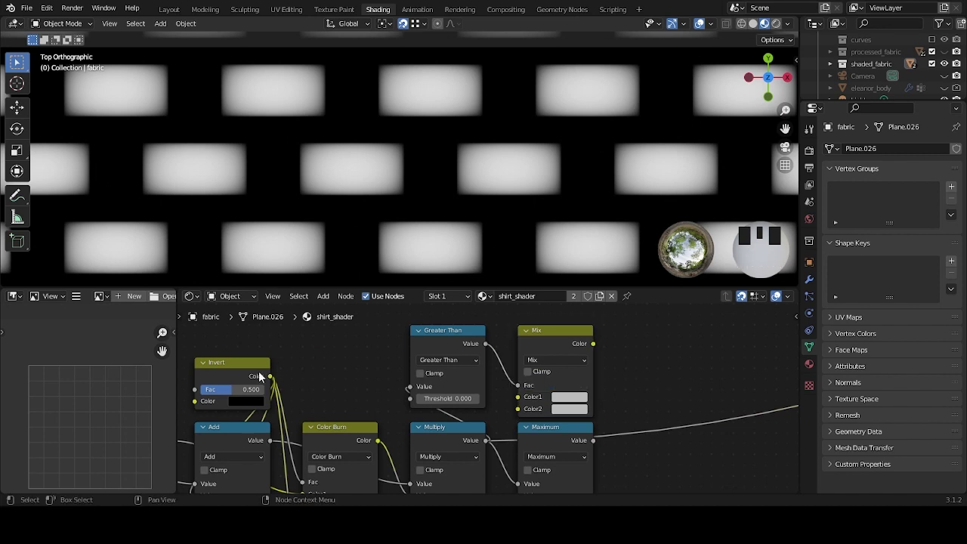
Set the new Mix node's Color1 to black.
middle_drag(634, 409, 594, 412)
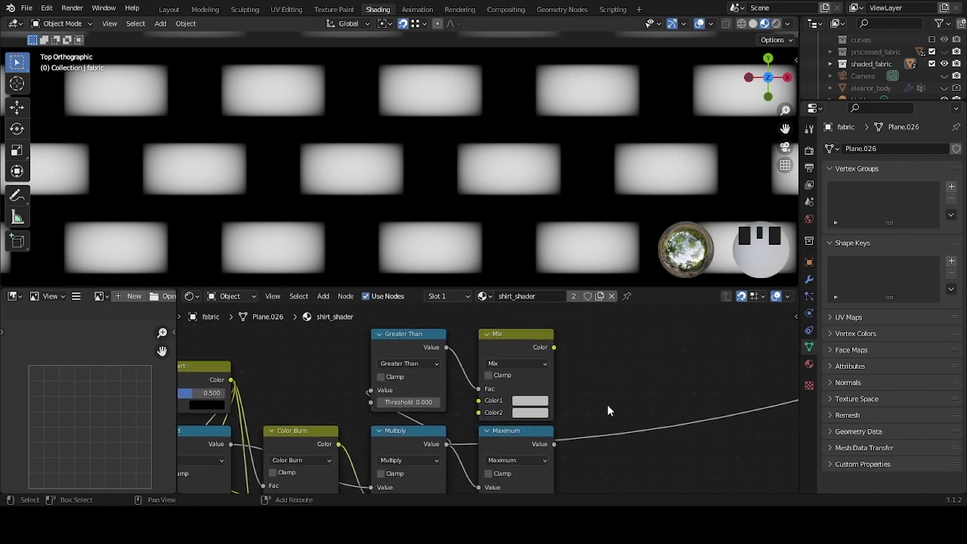
click(529, 412)
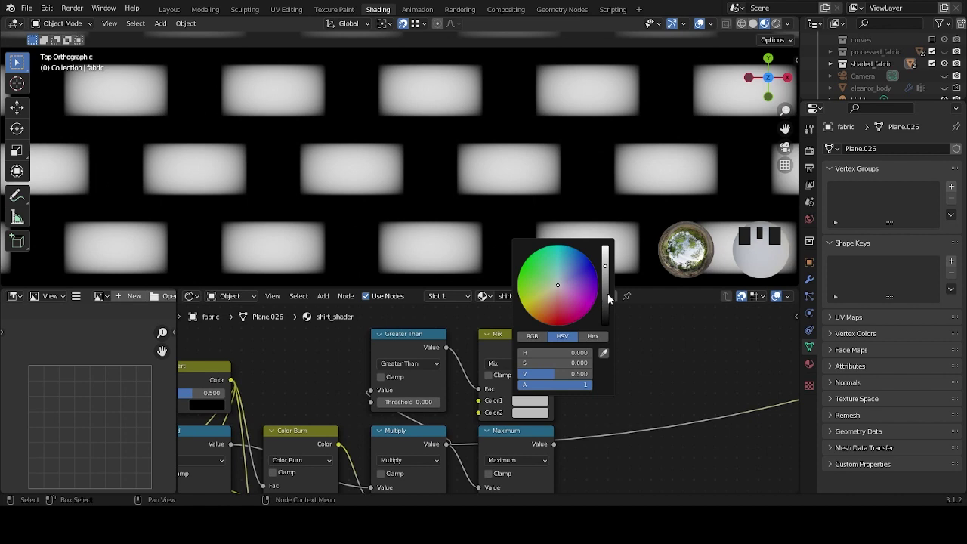
drag(605, 269, 606, 325)
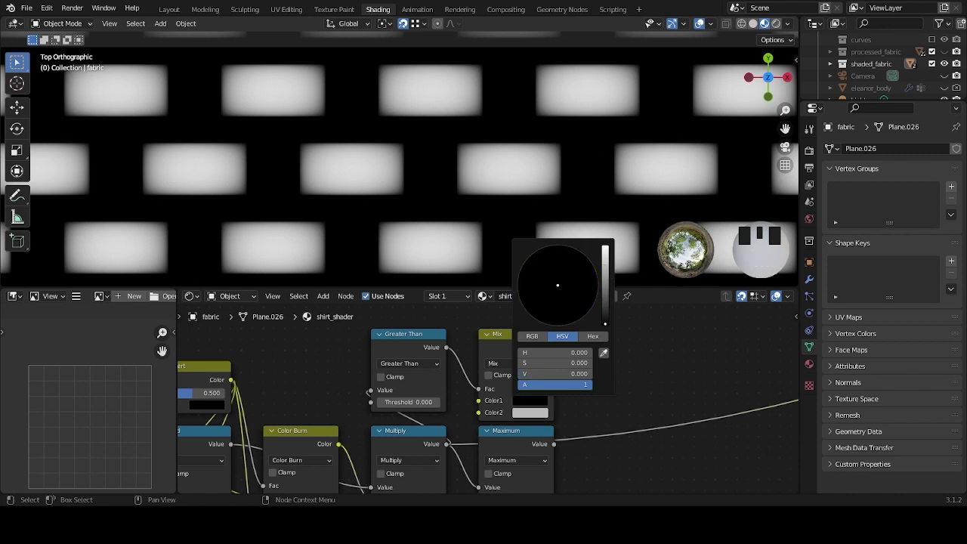
Connect the second graph's upper pink-and-white stripe Mix output to Color2 of the new Mix node.
scroll(579, 417, down, 4)
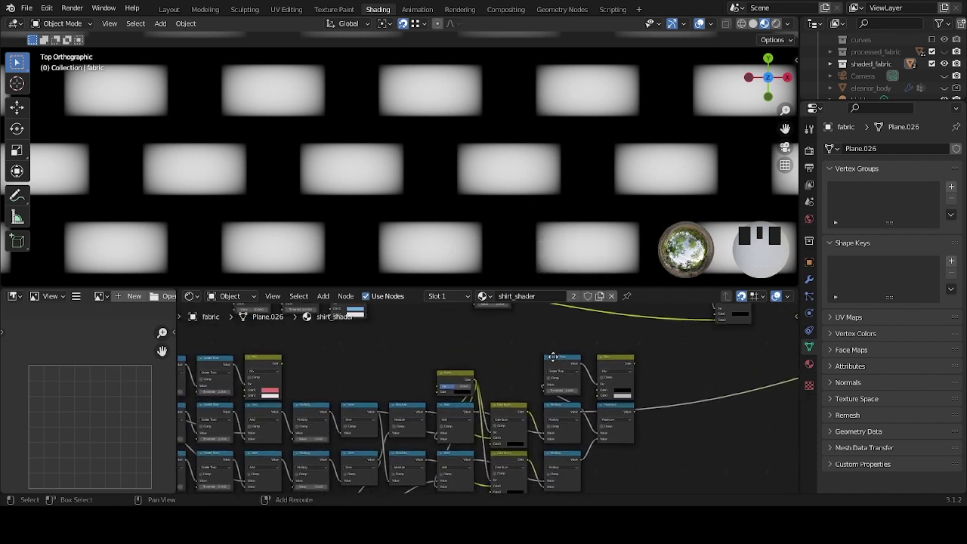
ctrl+scroll(472, 357, up, 2)
ctrl+scroll(465, 361, up, 3)
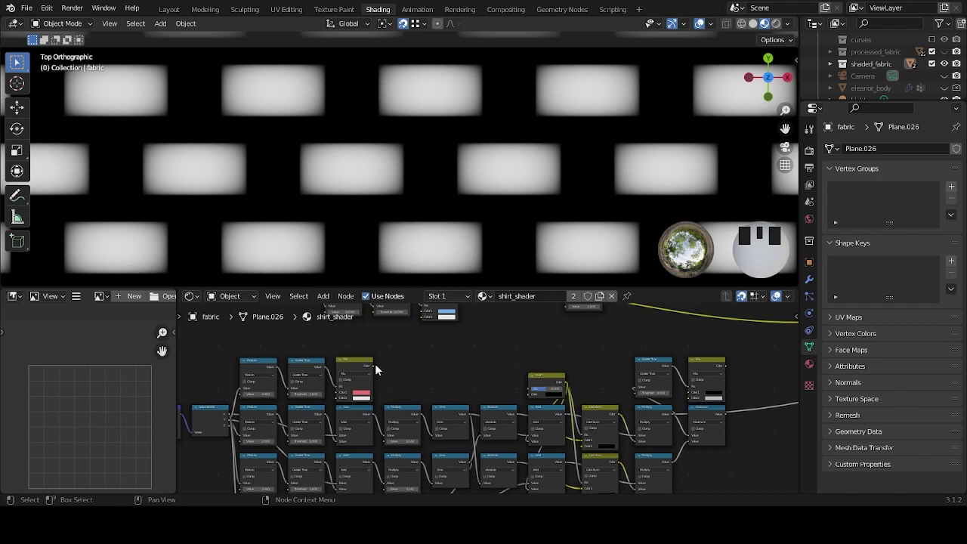
drag(374, 366, 689, 424)
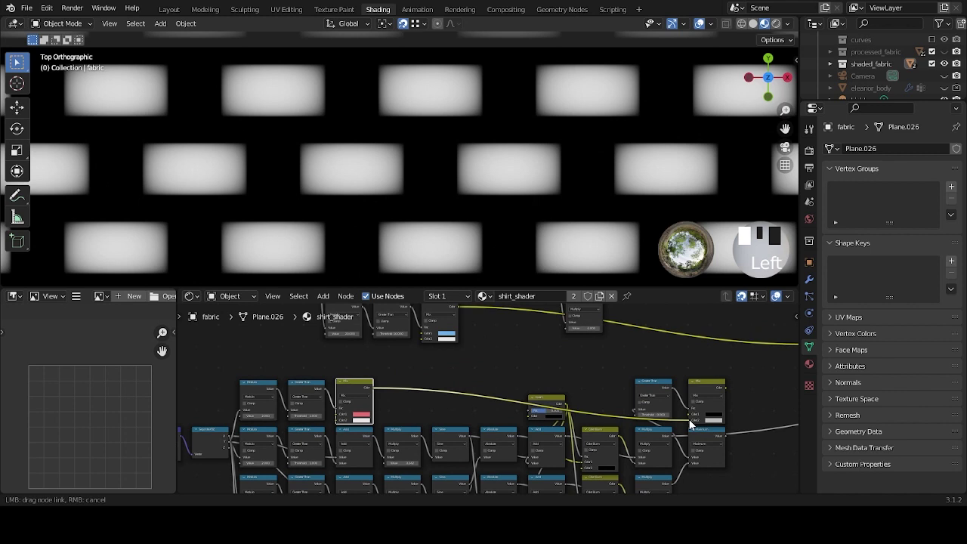
drag(689, 424, 690, 423)
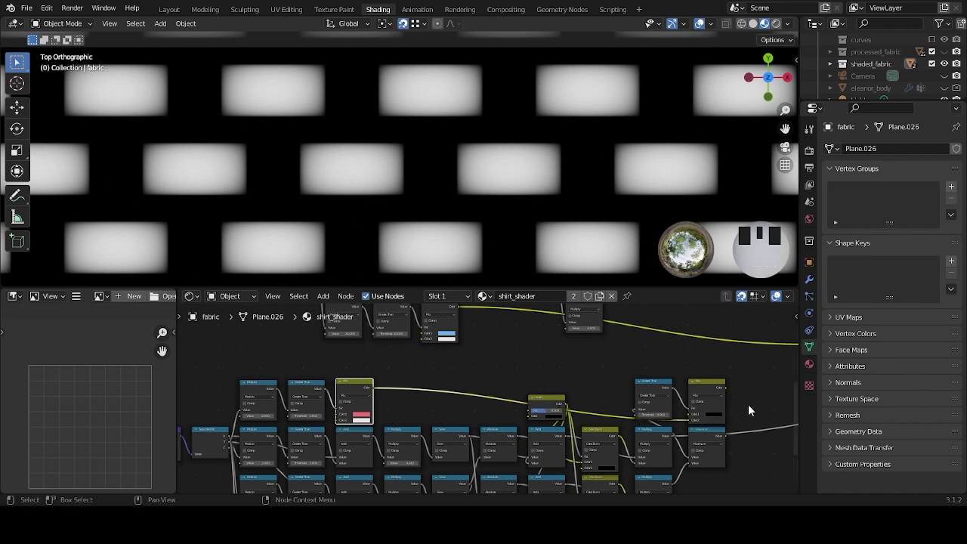
Preview the new Mix node and examine the horizontal thread colours across the whole fabric plane.
middle_drag(753, 411, 468, 398)
scroll(468, 398, up, 3)
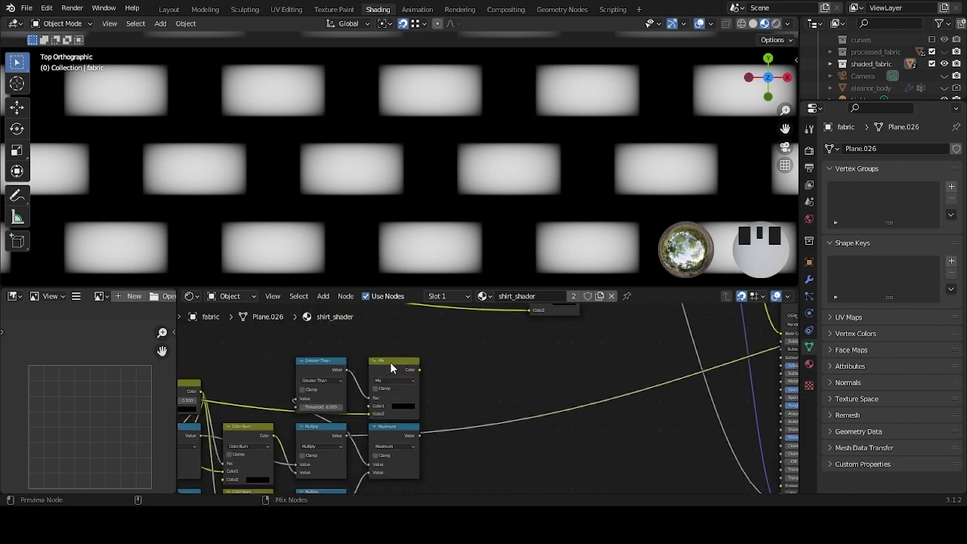
ctrl+shift+click(389, 363)
scroll(537, 226, down, 11)
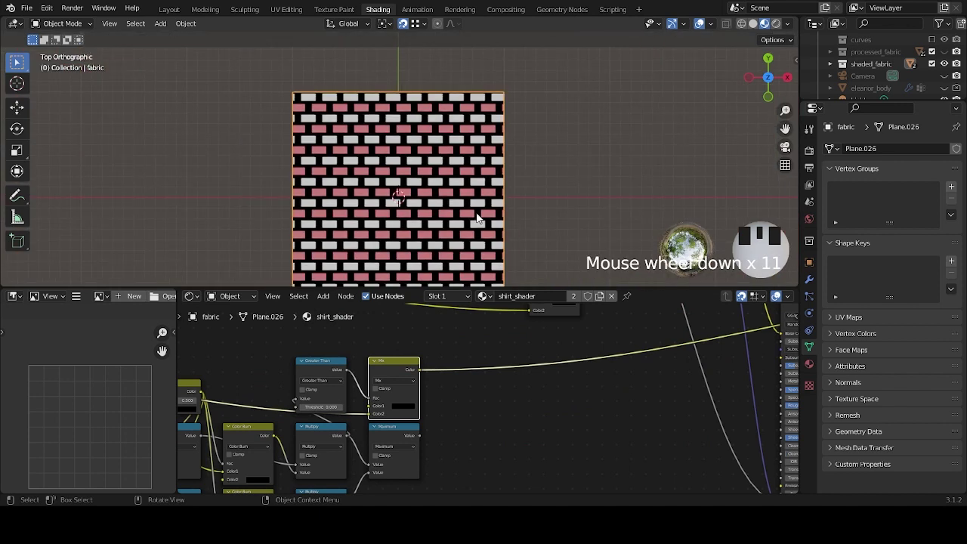
scroll(475, 219, up, 6)
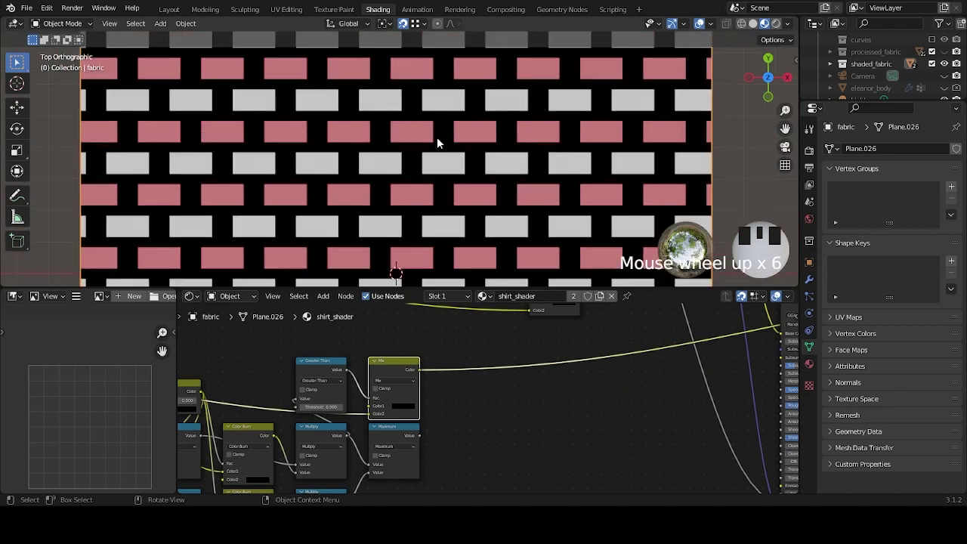
scroll(590, 418, down, 3)
Duplicate the new Greater Than and Mix nodes together and place the copies below the second graph's lower Multiply node.
middle_drag(465, 422, 574, 378)
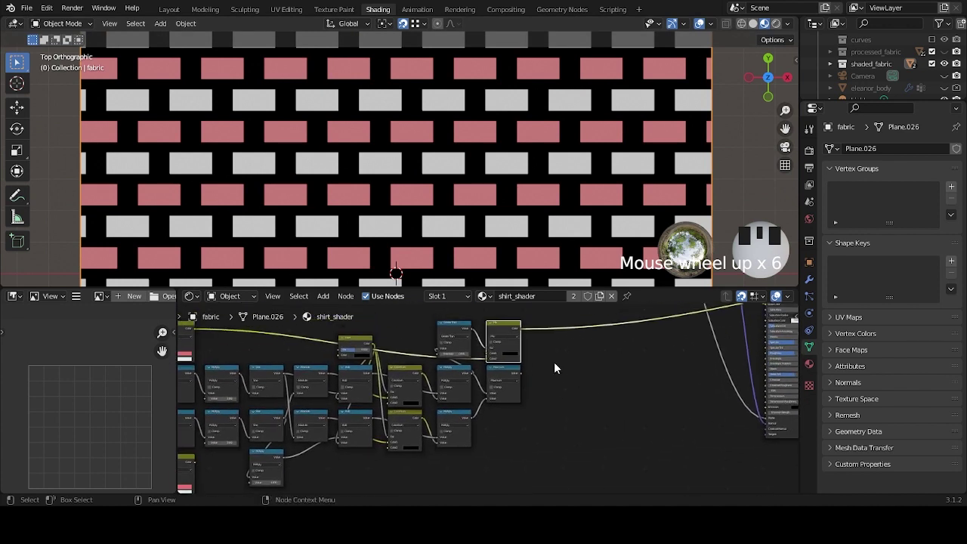
click(457, 414)
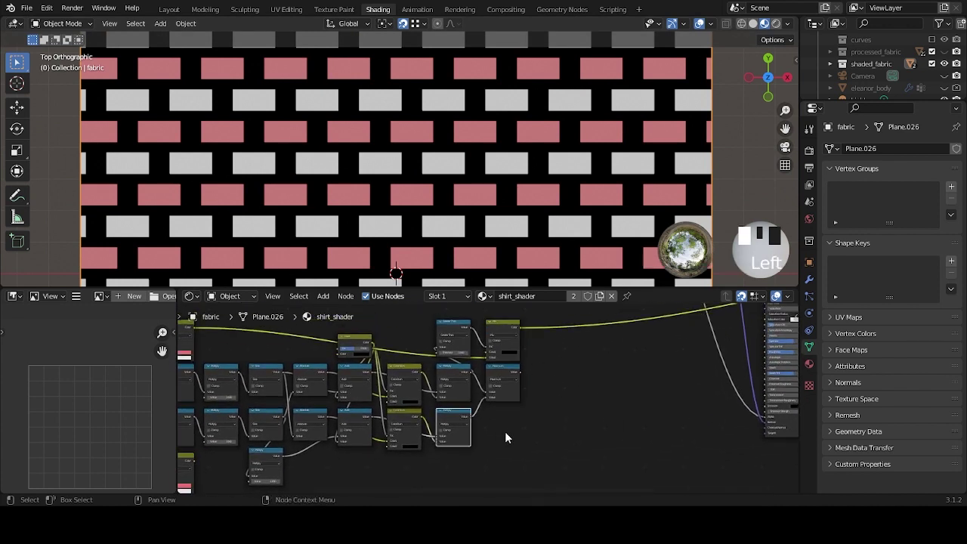
click(461, 330)
shift+click(503, 336)
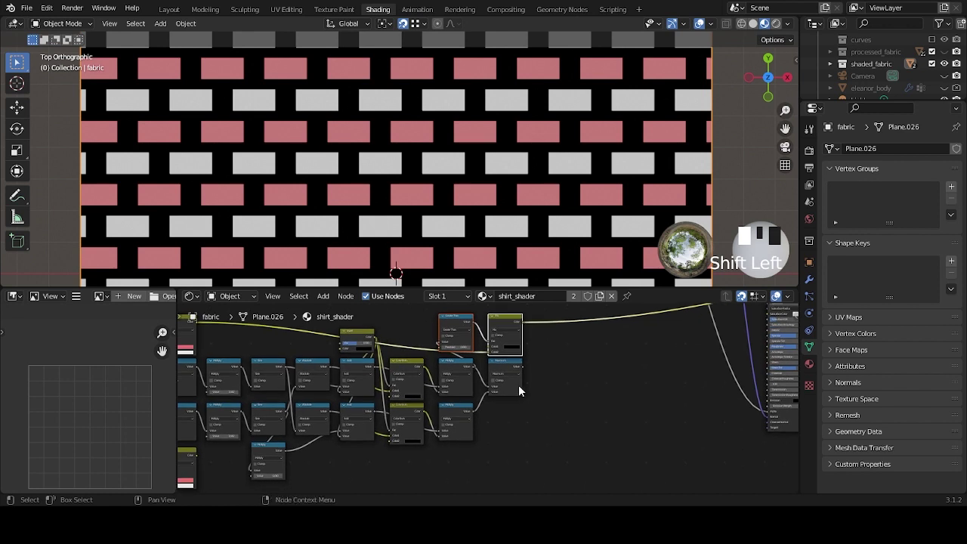
key(shift+d)
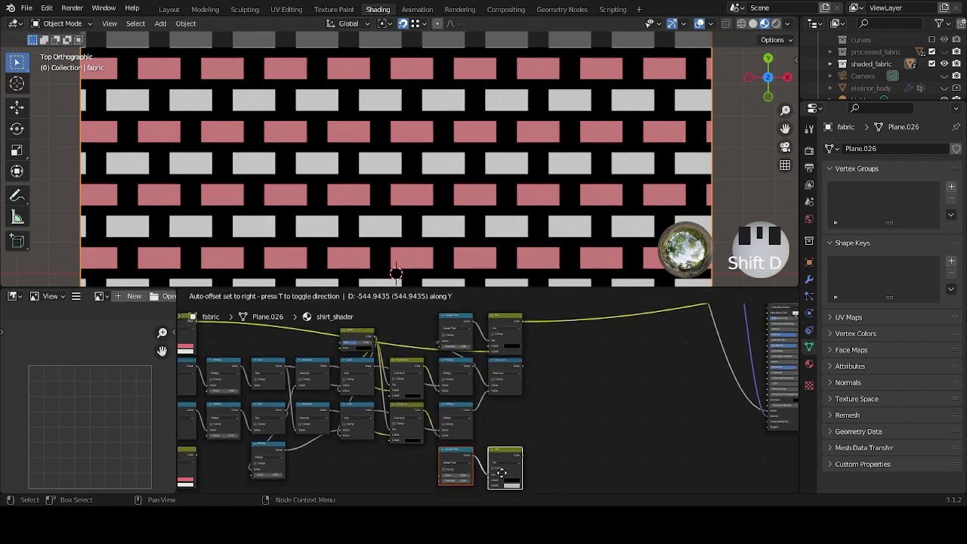
click(506, 471)
drag(506, 472, 508, 456)
click(508, 456)
scroll(517, 385, up, 2)
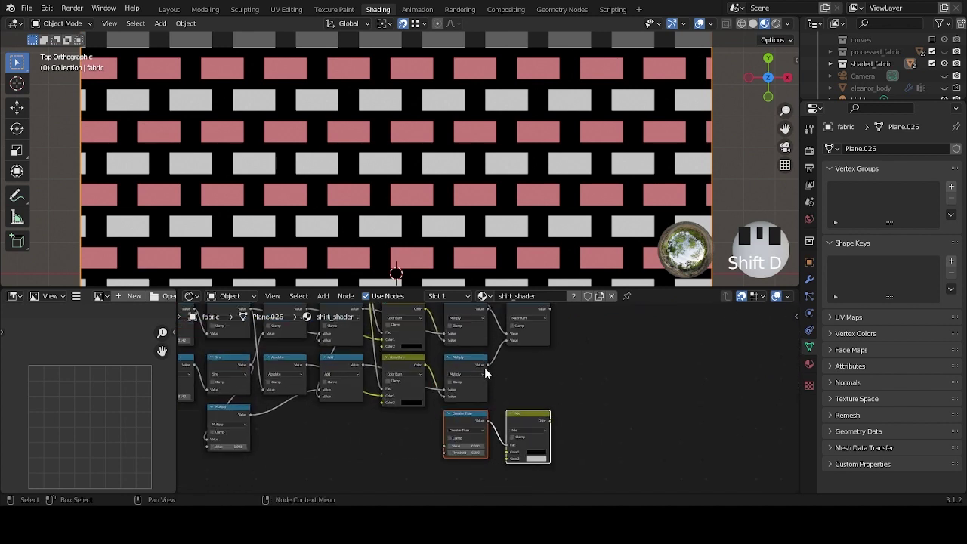
Connect the lower Multiply to the duplicated Greater Than's Value, and the lower pink-and-white stripe Mix to the duplicated Mix's Color2.
click(486, 368)
drag(489, 367, 444, 446)
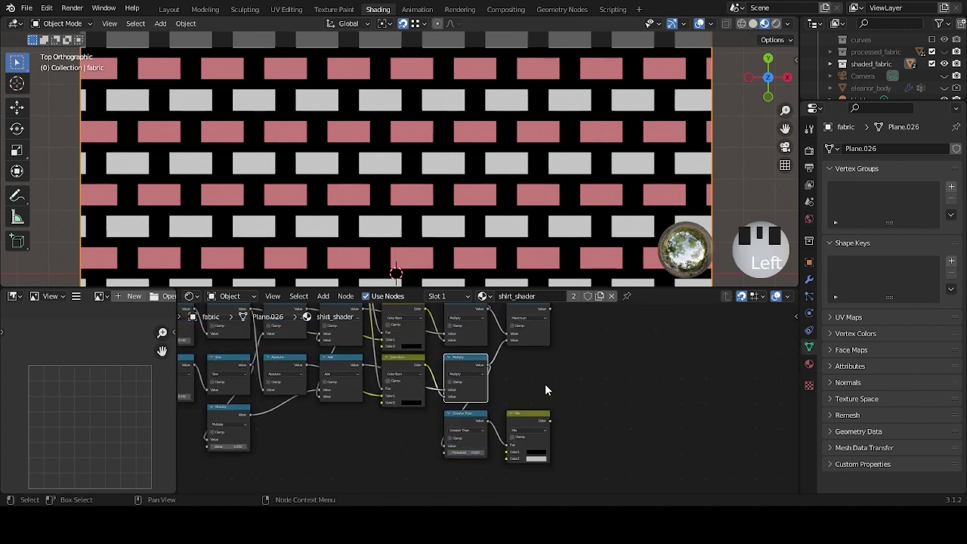
scroll(542, 384, up, 2)
scroll(549, 379, down, 4)
middle_drag(528, 389, 687, 349)
drag(389, 374, 659, 400)
middle_drag(722, 371, 554, 412)
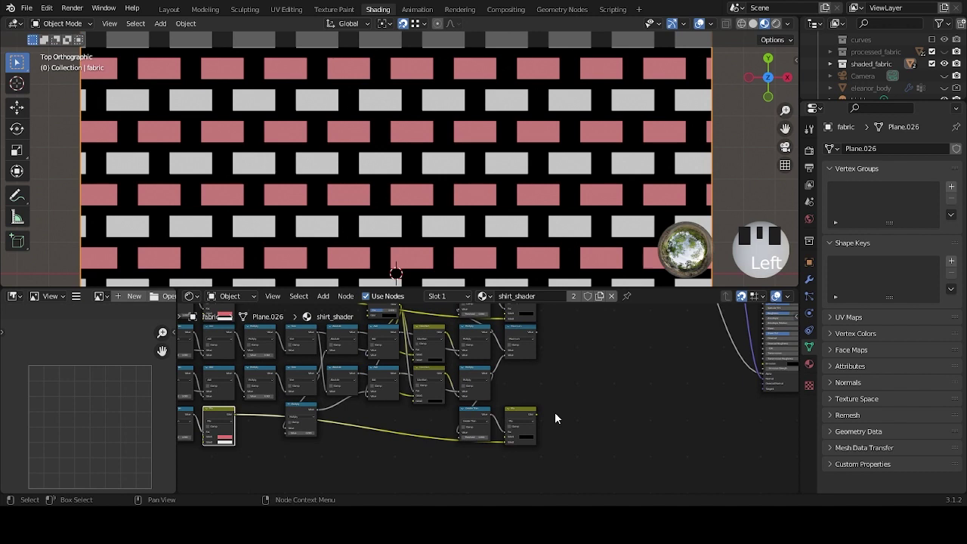
middle_drag(556, 413, 508, 385)
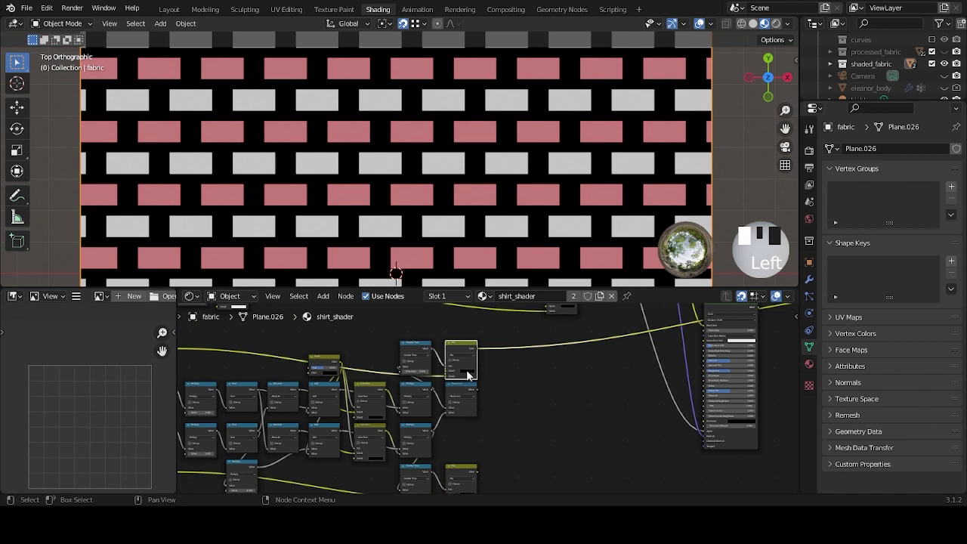
Preview the second graph's upper and lower thread-colour Mix nodes in turn to compare the horizontal and vertical threads.
ctrl+shift+click(466, 349)
ctrl+shift+click(466, 349)
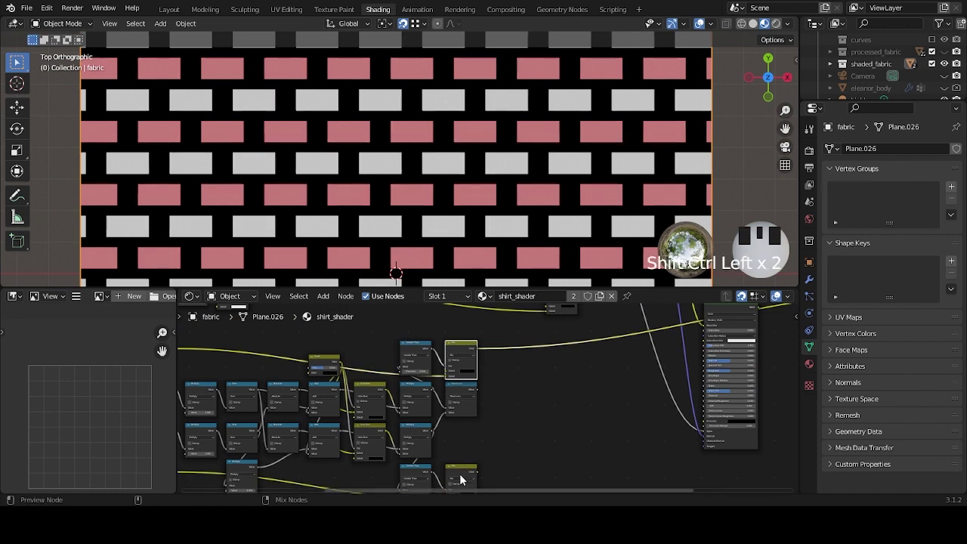
ctrl+shift+click(461, 475)
ctrl+shift+click(469, 348)
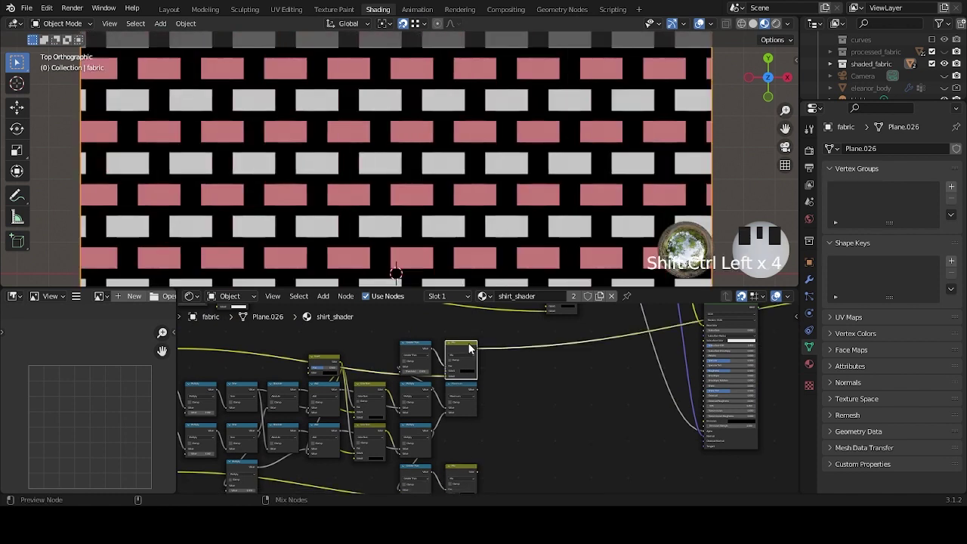
Duplicate the upper Mix node beside the Maximum node and connect the upper and lower thread-colour Mix outputs to its Color1 and Color2.
middle_drag(516, 381, 482, 389)
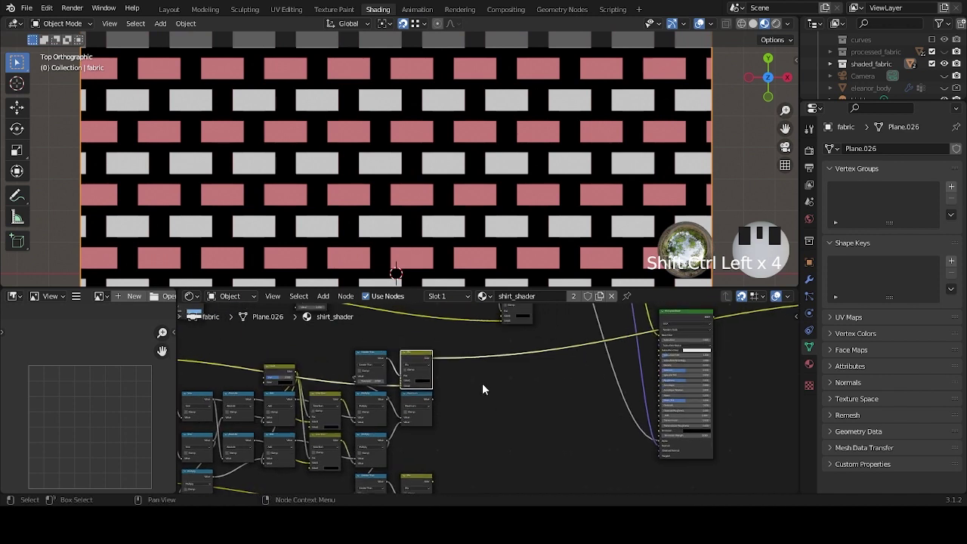
key(shift+d)
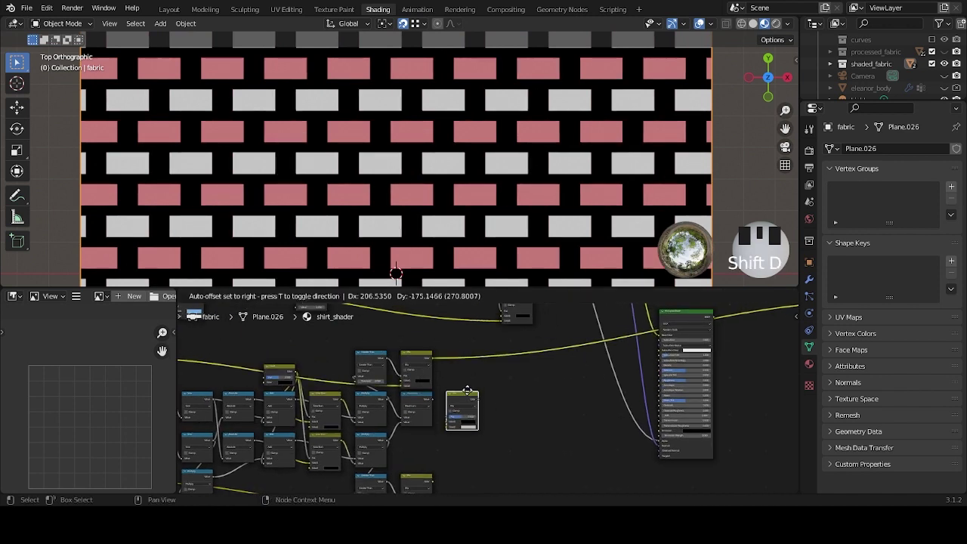
click(476, 395)
drag(432, 359, 455, 361)
Set the combining Mix node's blending mode to Add with a Fac of 1.000 and preview its output.
scroll(477, 433, up, 3)
scroll(483, 381, up, 2)
scroll(482, 383, up, 2)
click(448, 373)
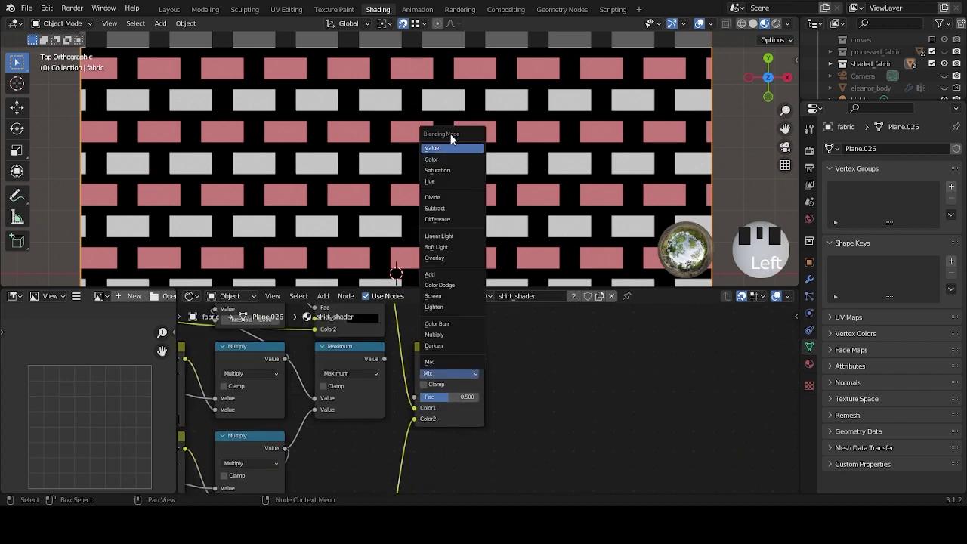
click(459, 275)
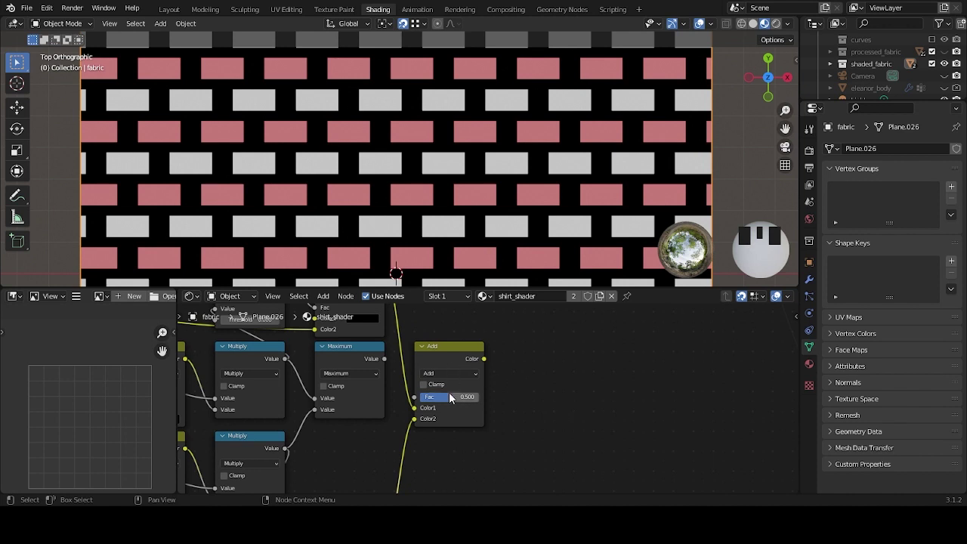
drag(451, 397, 477, 396)
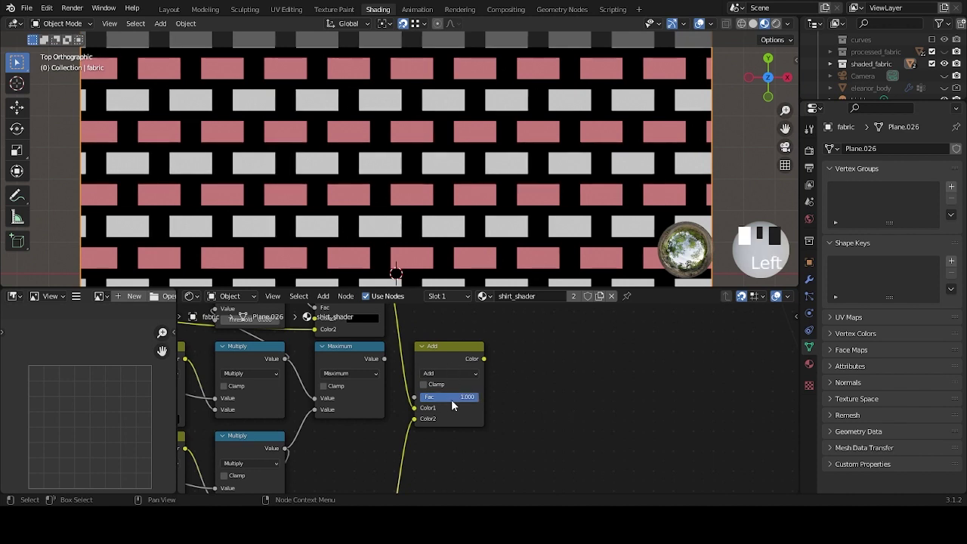
ctrl+shift+click(465, 348)
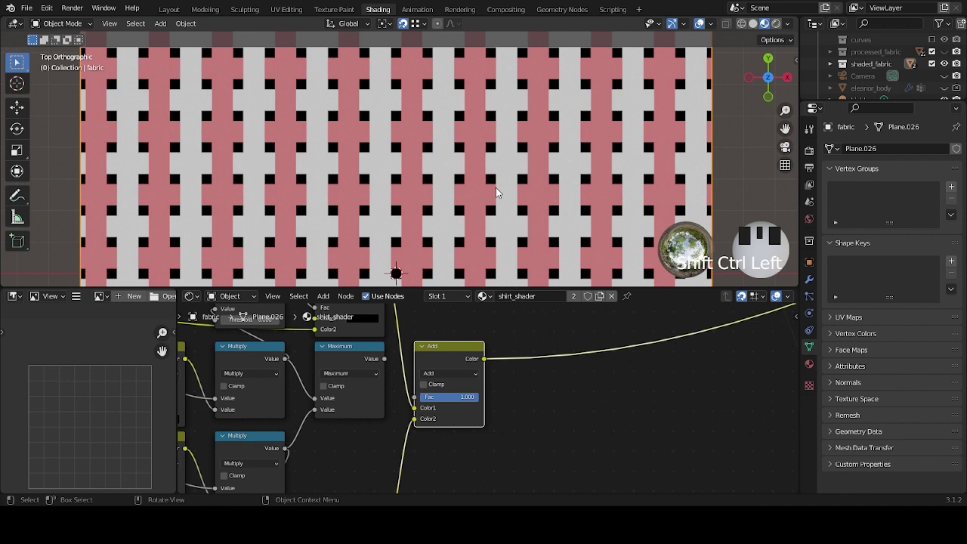
Examine the combined weave across the whole fabric plane, and preview the upper thread-colour Mix to inspect the horizontal threads alone.
scroll(496, 192, down, 7)
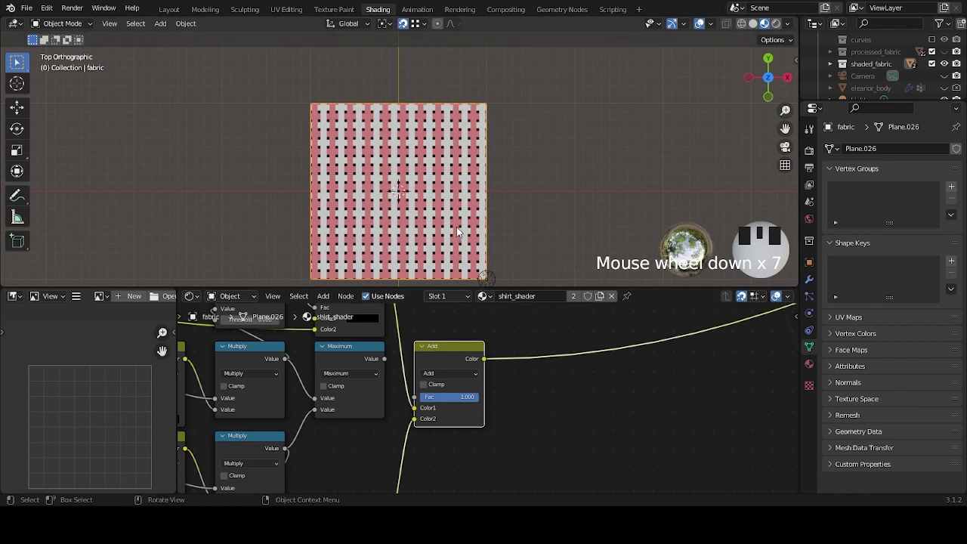
scroll(457, 231, up, 2)
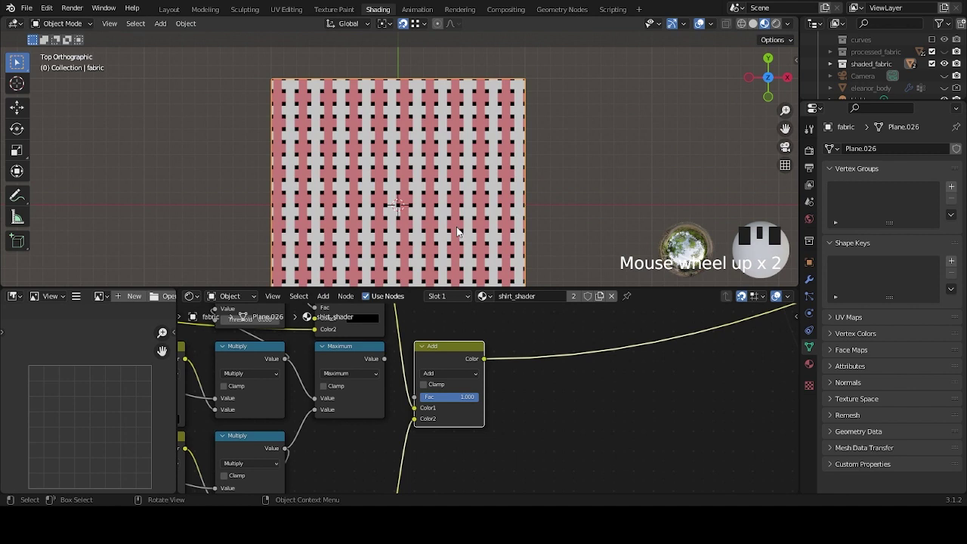
scroll(527, 414, down, 5)
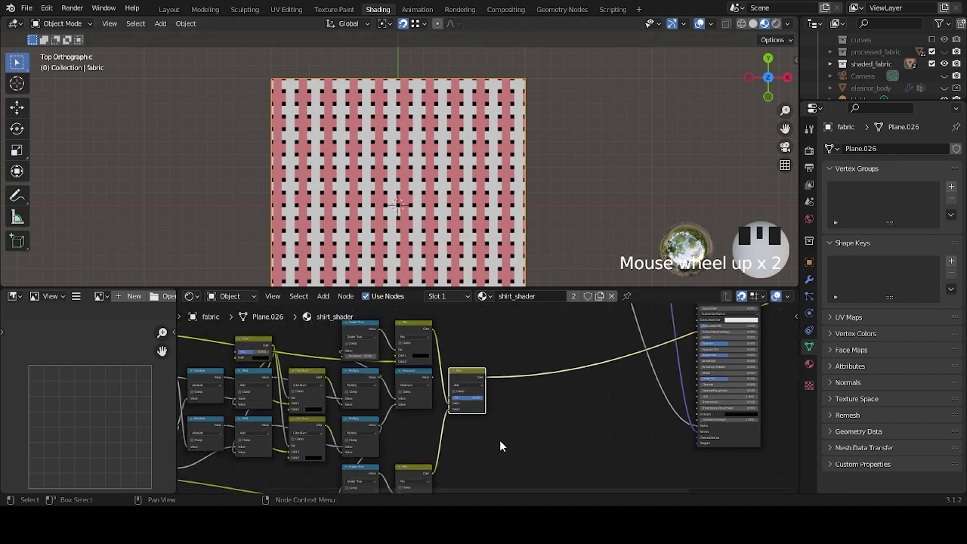
middle_drag(471, 400, 531, 372)
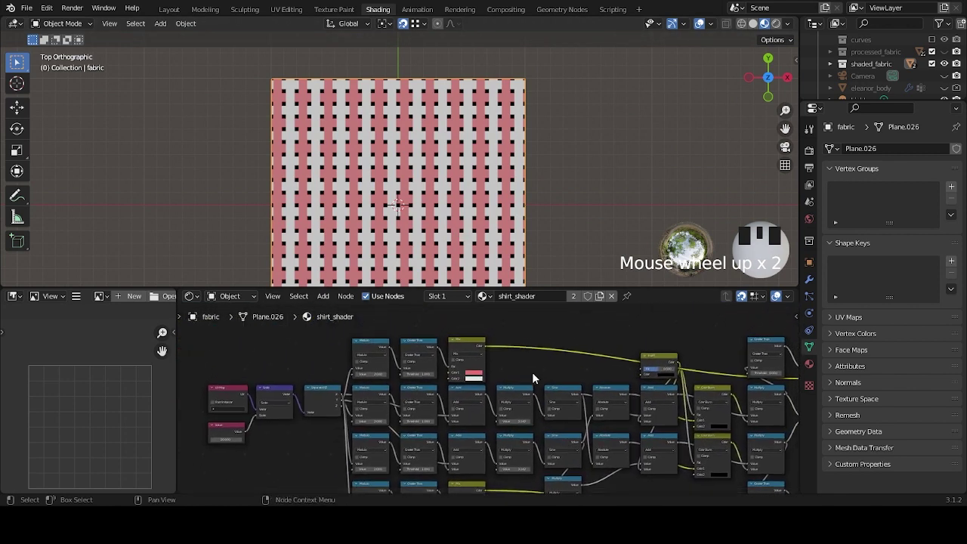
scroll(520, 351, up, 1)
middle_drag(519, 346, 503, 333)
scroll(571, 346, down, 1)
ctrl+shift+click(504, 338)
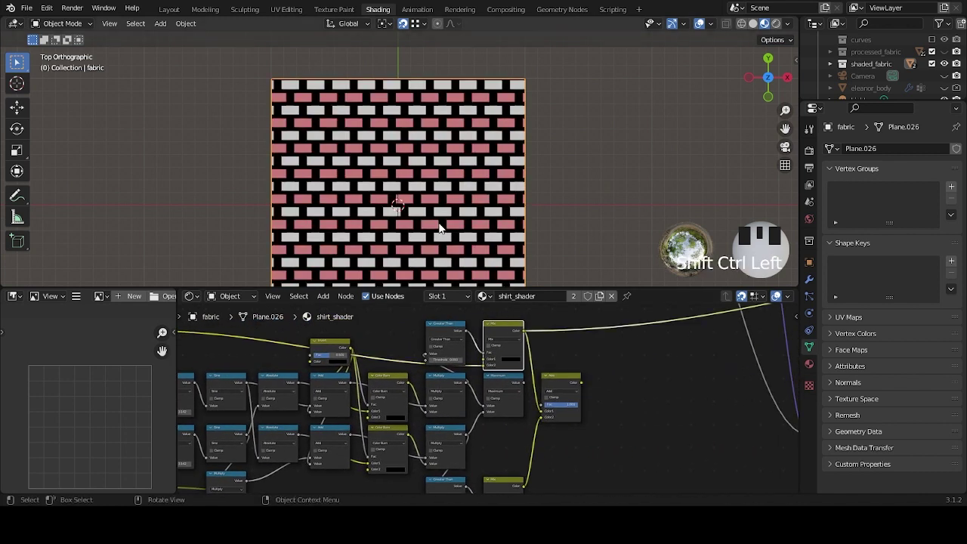
scroll(440, 227, up, 5)
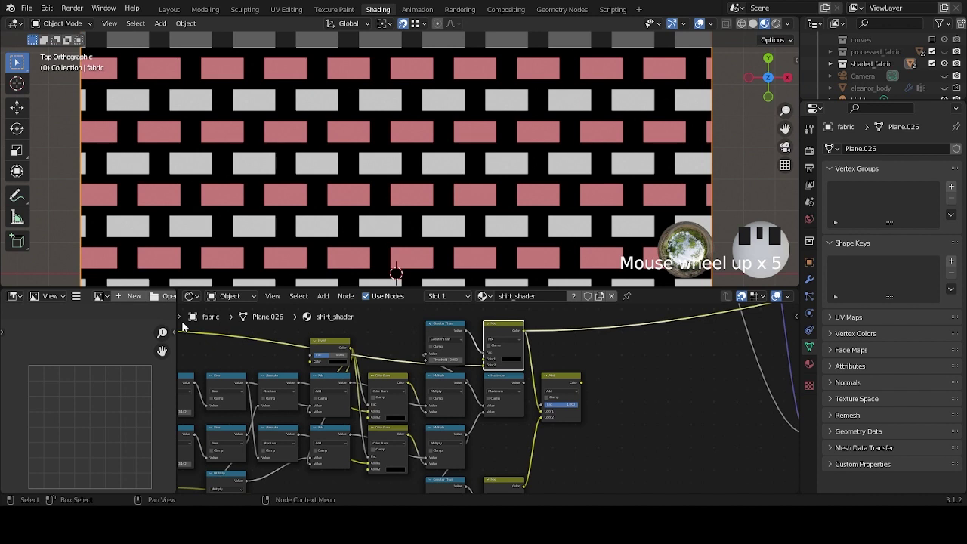
Set the Value node that drives the second graph's UV scale to 100.
scroll(363, 427, down, 5)
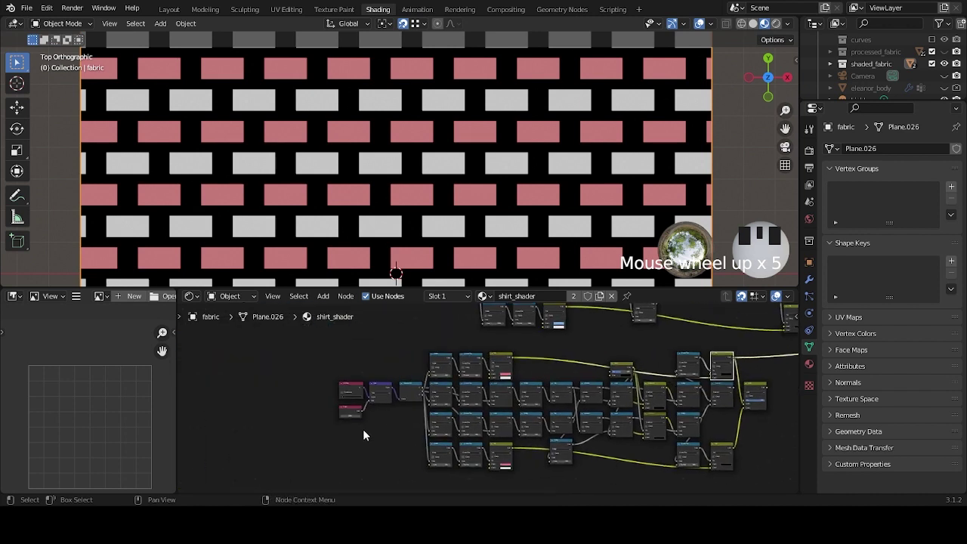
scroll(335, 446, up, 3)
middle_drag(334, 447, 494, 443)
scroll(494, 442, up, 3)
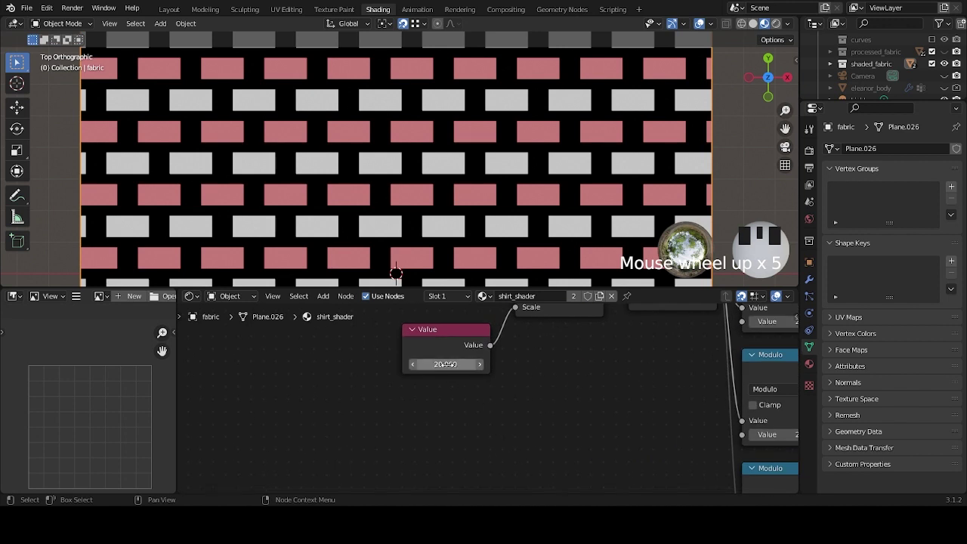
click(445, 364)
text(100)
key(Return)
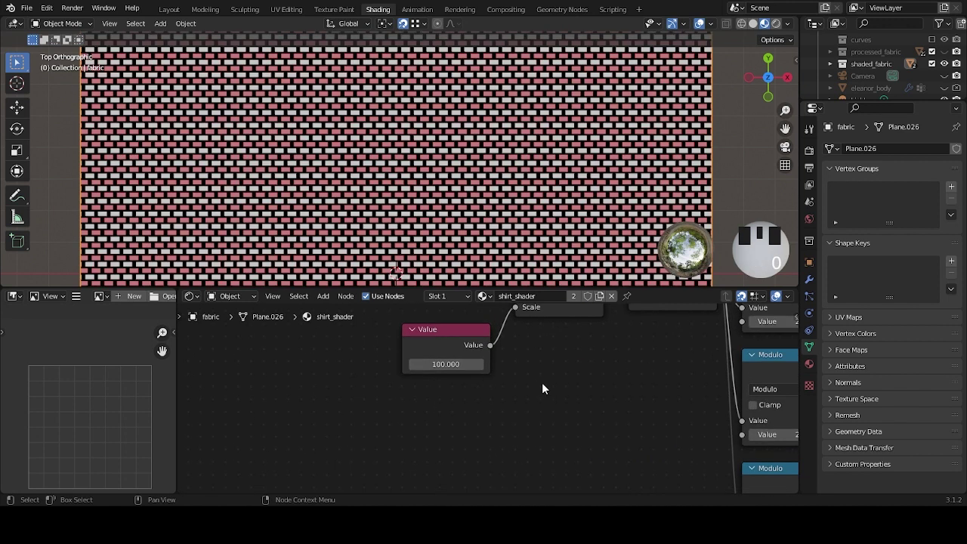
Widen the horizontal thread stripes by setting the second graph's uppermost Modulo value to 20 and its Greater Than threshold to 10.
scroll(517, 378, down, 4)
middle_drag(548, 396, 507, 428)
scroll(507, 428, up, 2)
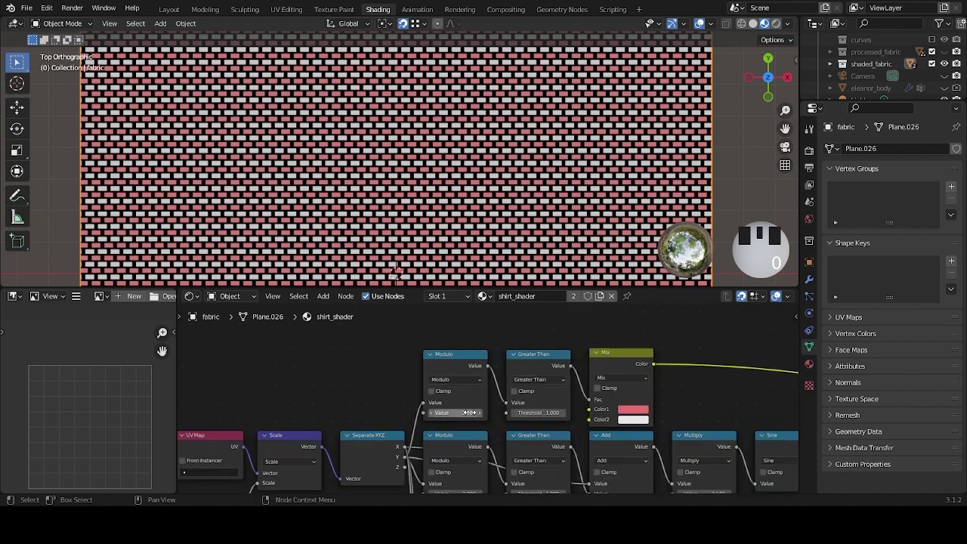
drag(465, 413, 469, 412)
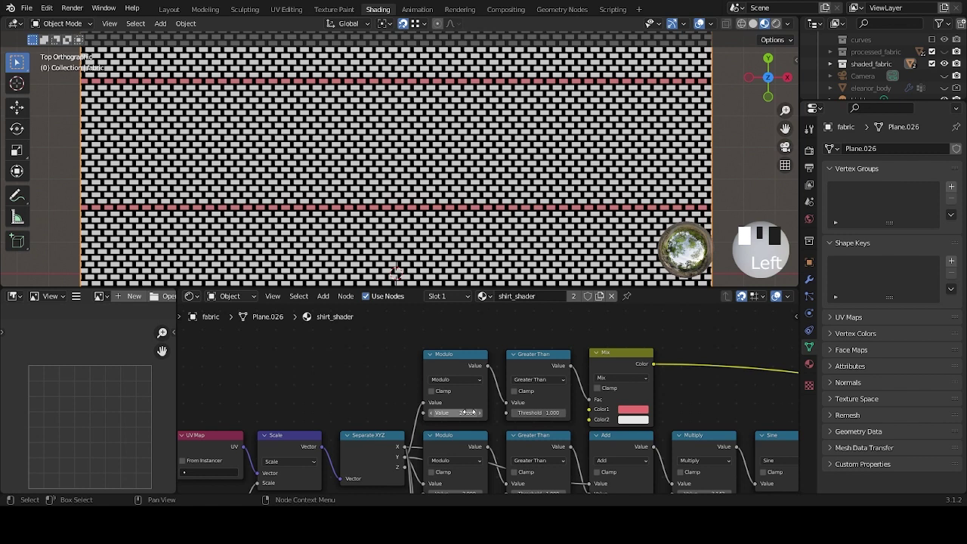
scroll(483, 434, up, 1)
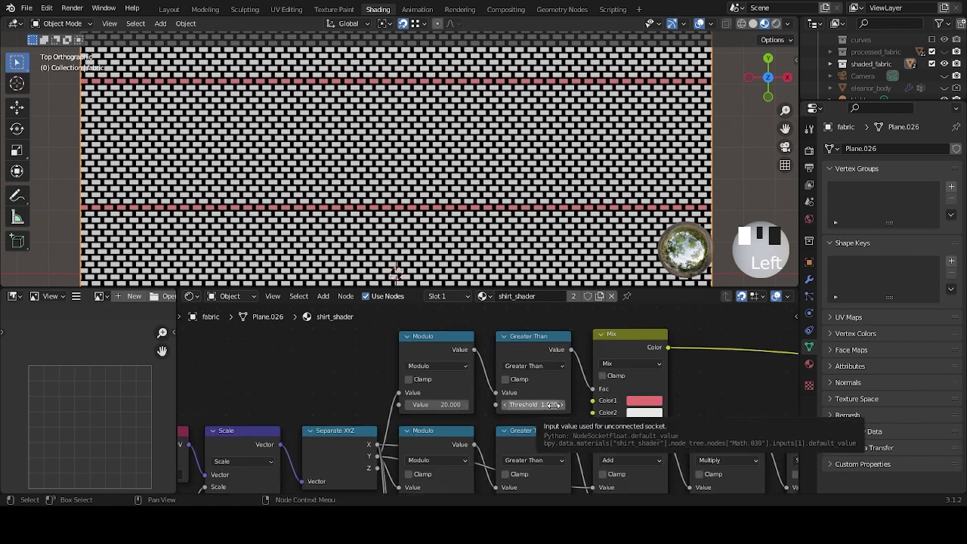
click(553, 405)
text(10)
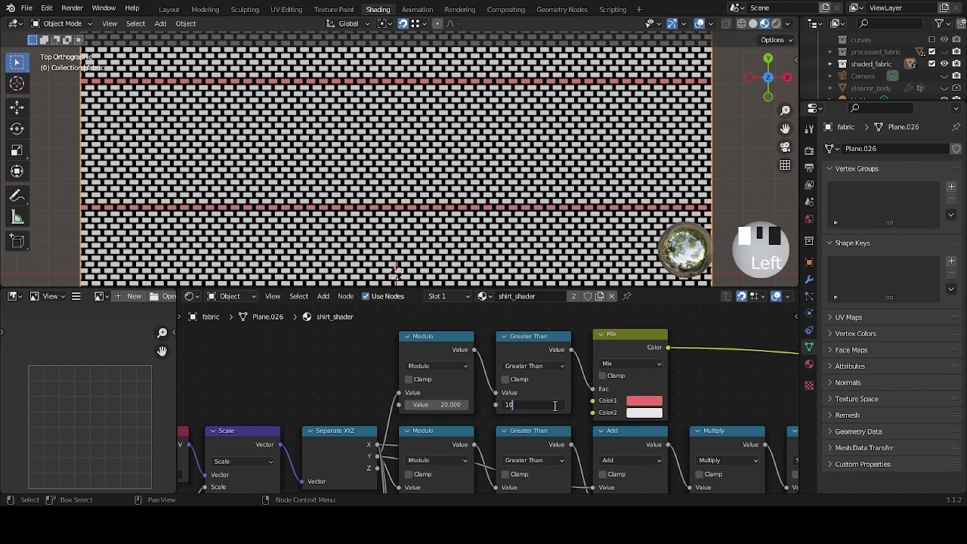
key(Return)
Set the second graph's lowest Modulo value to 20 and its Greater Than threshold to 10 for the vertical thread stripes.
scroll(534, 461, down, 2)
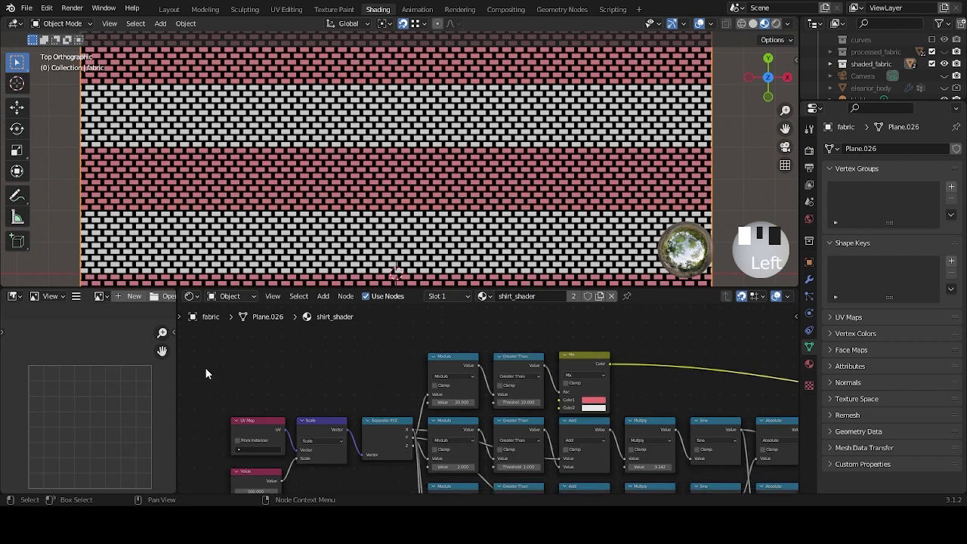
middle_drag(479, 451, 467, 311)
scroll(466, 456, up, 2)
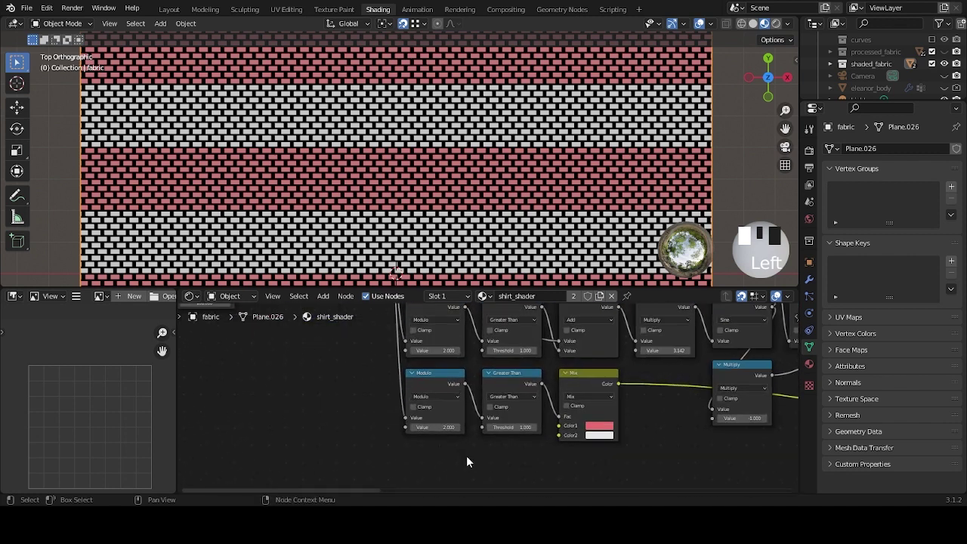
click(445, 429)
text(2)
text(0)
key(Return)
click(508, 428)
text(10)
click(537, 456)
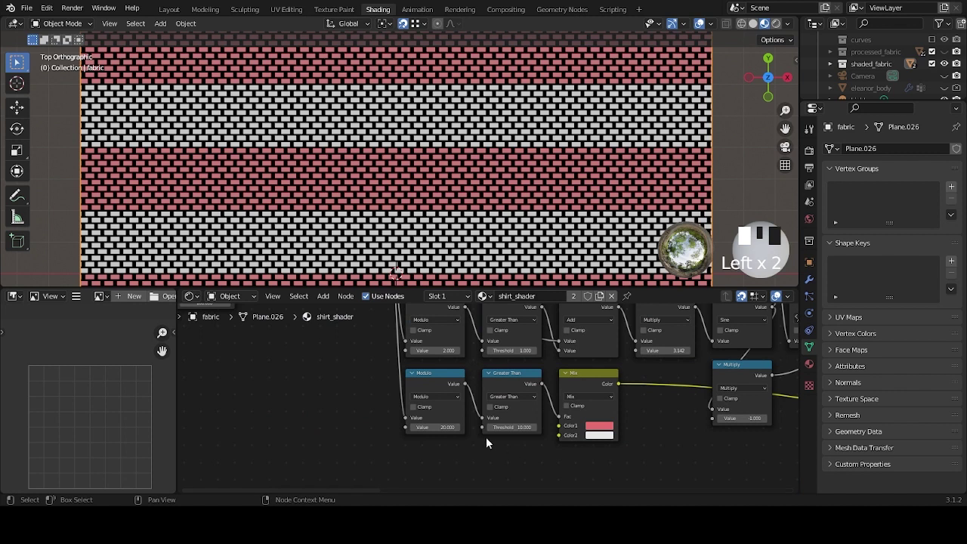
Preview the second graph's Add node to check the combined horizontal and vertical stripes.
scroll(505, 374, down, 2)
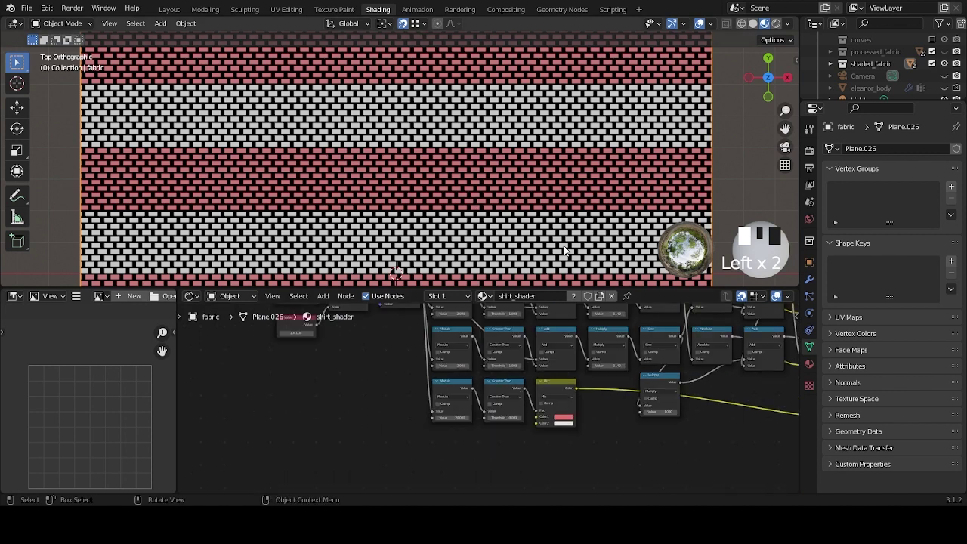
scroll(616, 370, down, 4)
scroll(604, 389, up, 4)
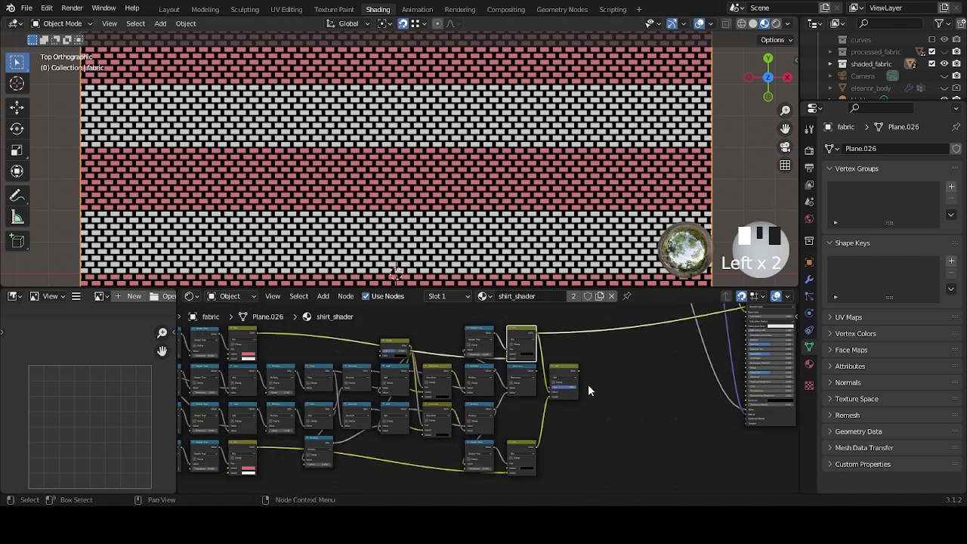
ctrl+shift+click(570, 369)
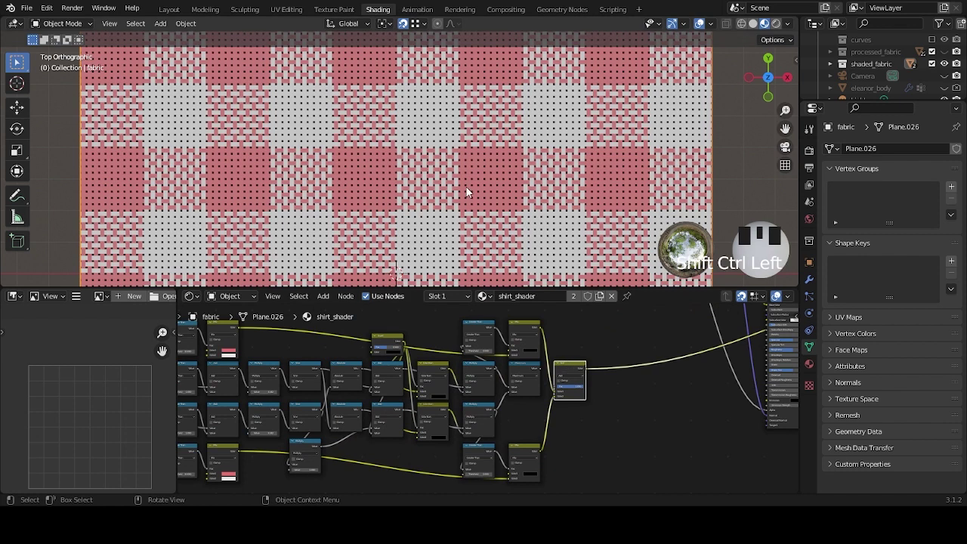
Preview the upper and lower thread-colour Mix nodes separately, and return the preview to the Add node to compare the stripes.
scroll(589, 374, up, 5)
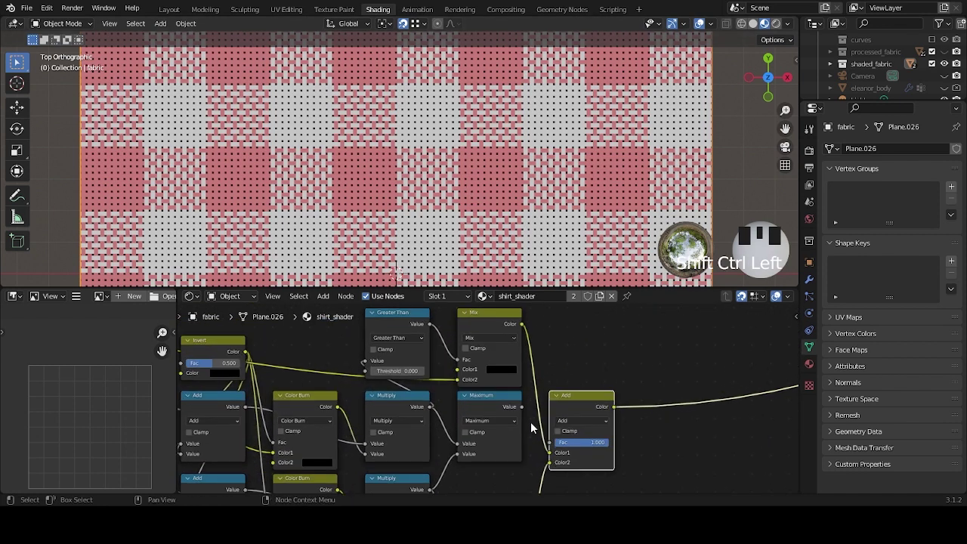
ctrl+shift+click(504, 319)
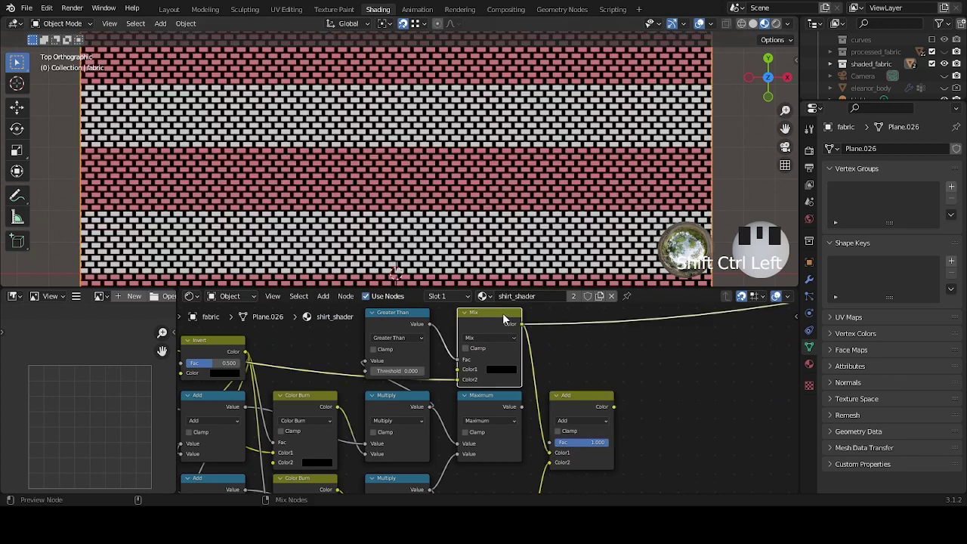
scroll(423, 189, down, 3)
shift+scroll(497, 457, down, 3)
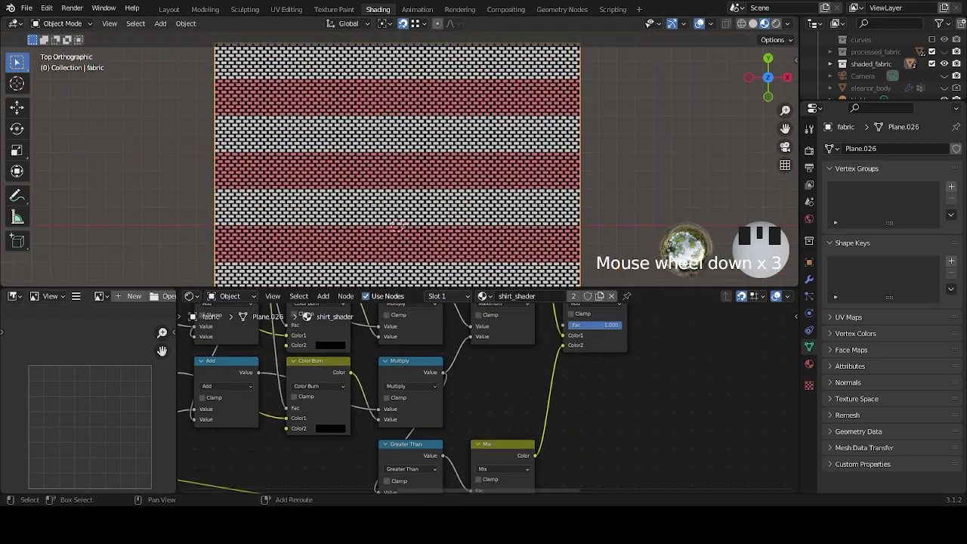
ctrl+shift+click(497, 457)
scroll(640, 408, down, 4)
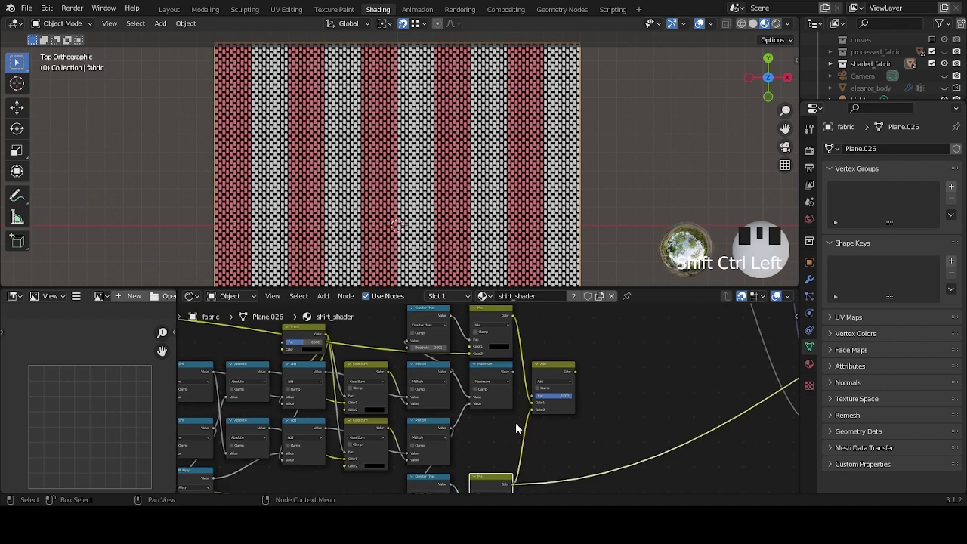
ctrl+shift+click(555, 366)
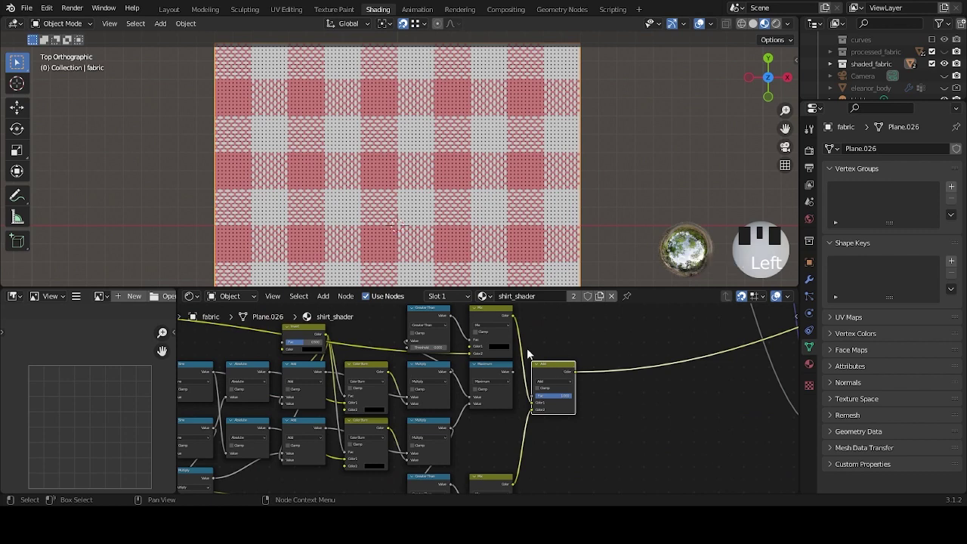
Try a different Fac on the Add node and return it to 1.000.
scroll(582, 408, up, 4)
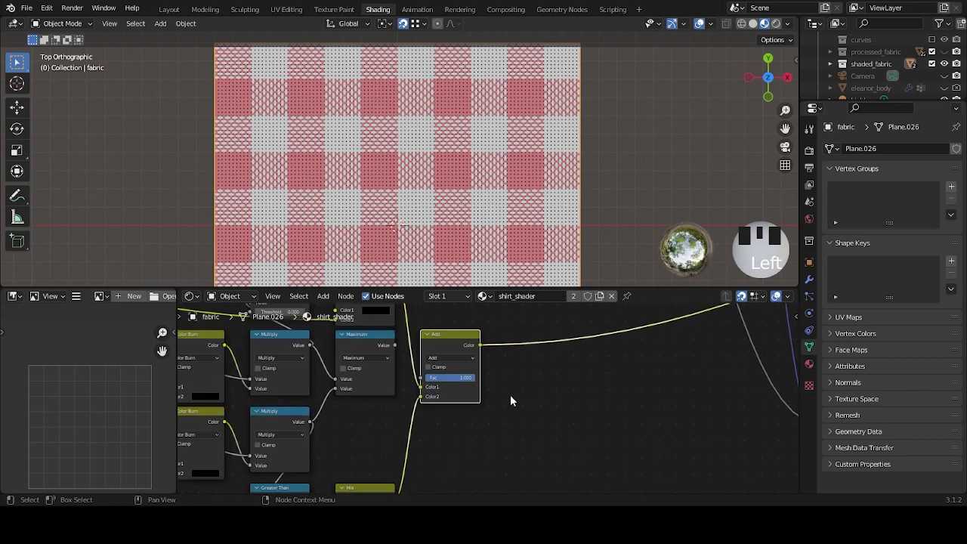
mouse_move(503, 390)
mouse_down()
mouse_move(418, 389)
mouse_move(506, 390)
mouse_up()
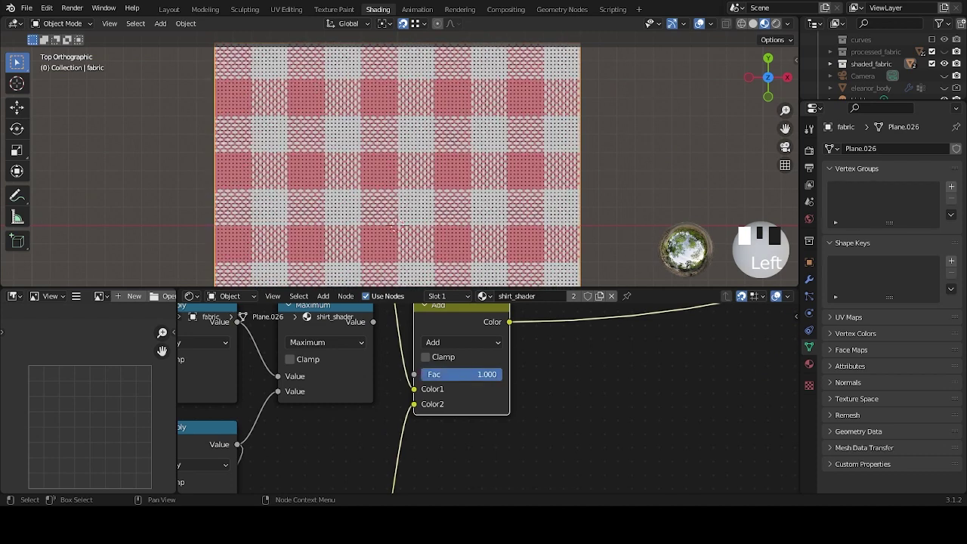
drag(498, 373, 519, 381)
scroll(520, 380, down, 3)
scroll(506, 377, down, 1)
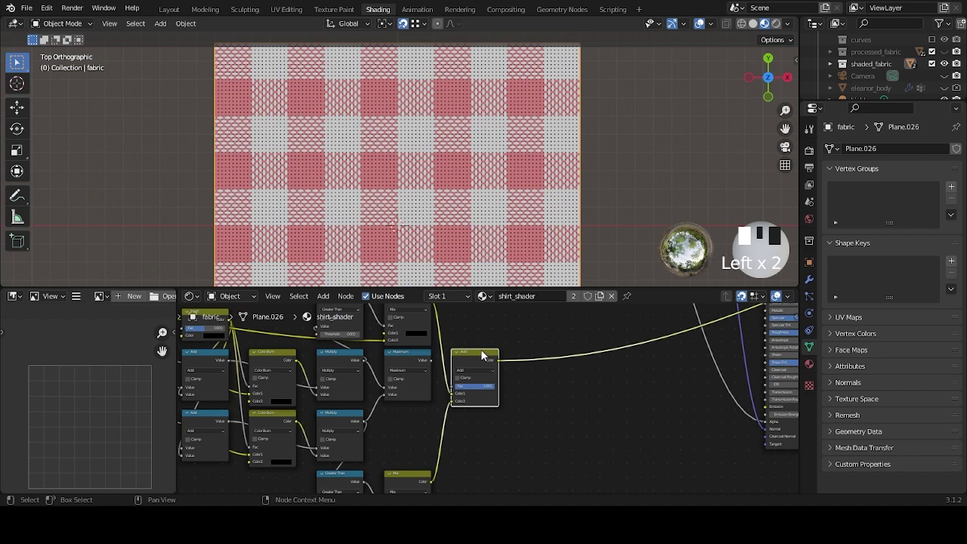
Replace the second graph's colour Add node with a Vector Math node set to Add, placed beside the Maximum node.
click(483, 355)
key(x)
key(shift+a)
click(481, 349)
text(vector)
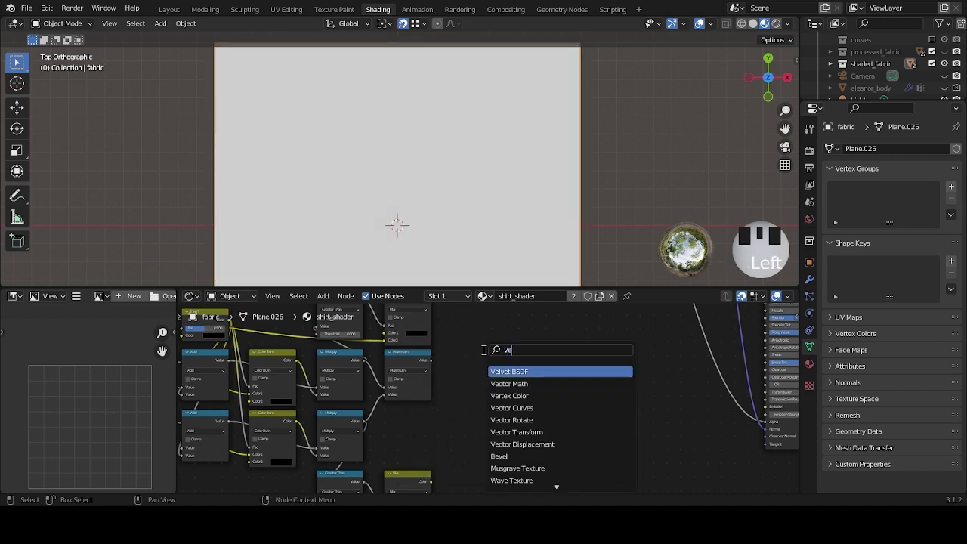
key(Return)
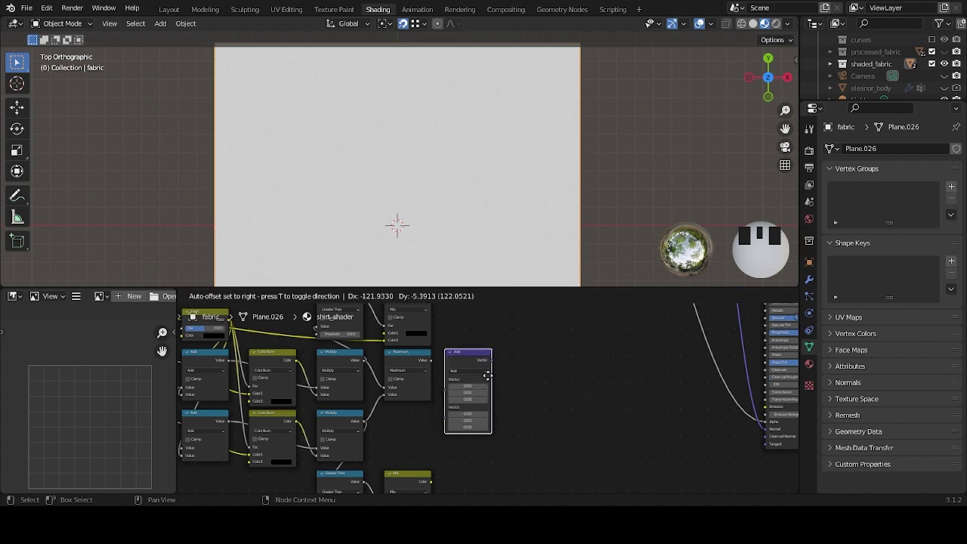
click(488, 375)
scroll(517, 381, up, 2)
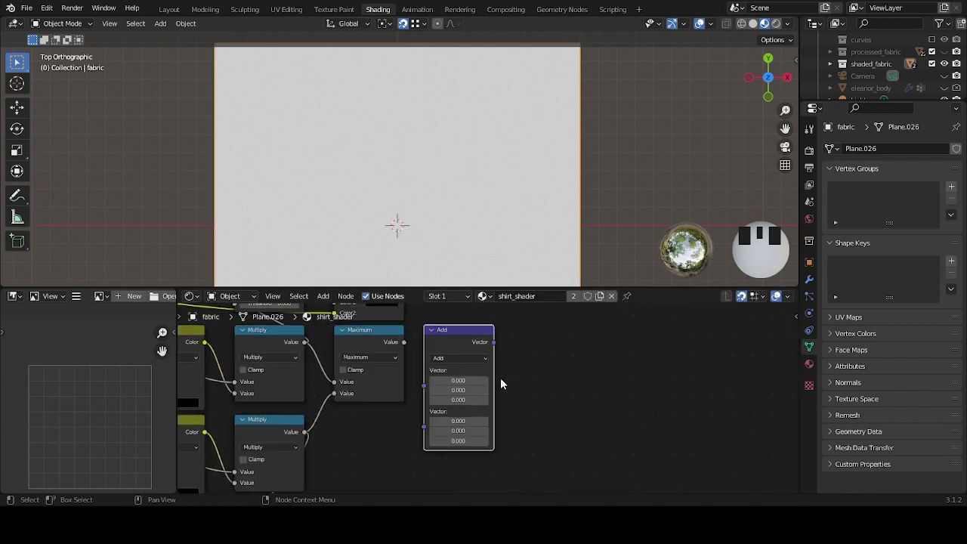
click(461, 358)
key(Escape)
scroll(541, 384, down, 3)
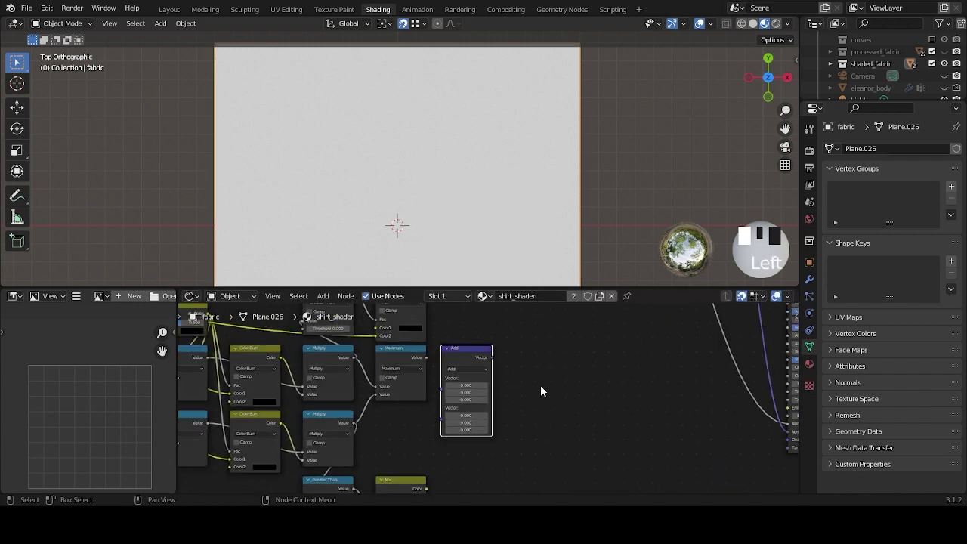
Connect the upper and lower thread-colour Mix nodes to the vector Add node's two inputs and preview the result.
drag(443, 319, 457, 395)
drag(443, 462, 459, 389)
scroll(521, 422, up, 3)
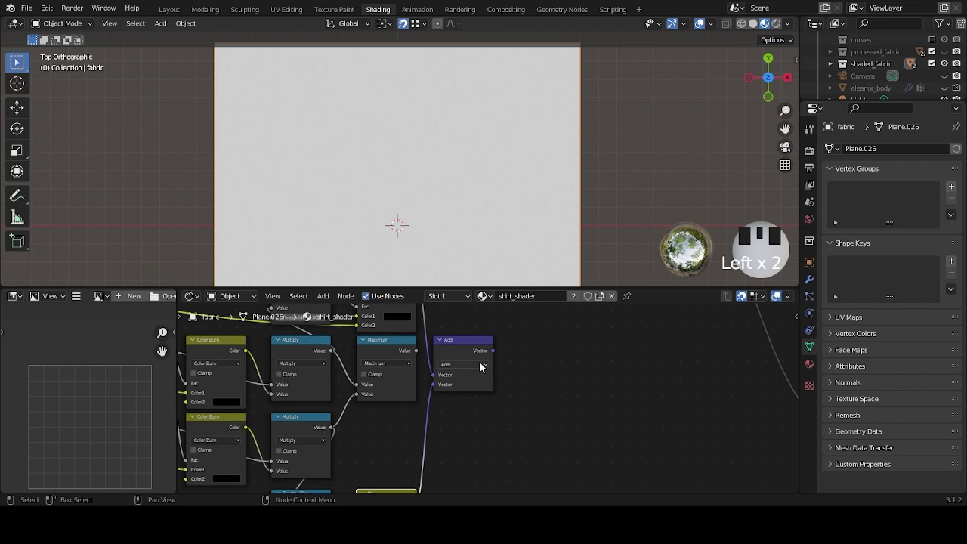
ctrl+shift+click(473, 341)
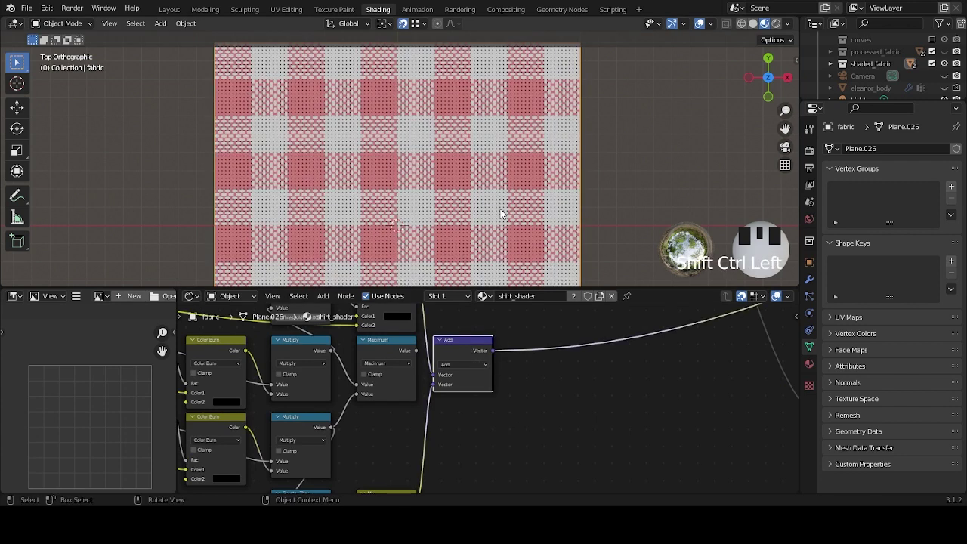
Preview the second graph's Maximum node to check the weave's thread shading up close.
scroll(500, 210, up, 7)
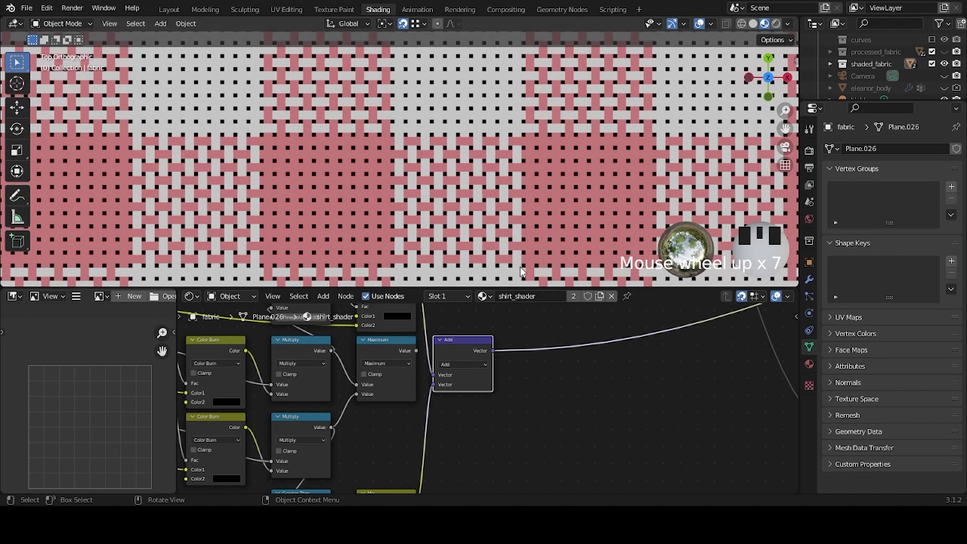
ctrl+scroll(474, 422, left, 4)
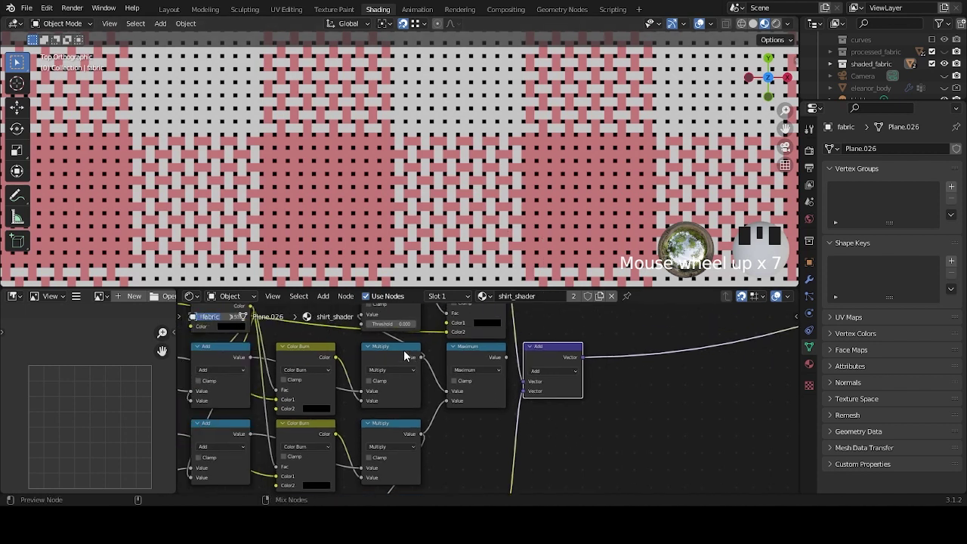
ctrl+shift+click(470, 349)
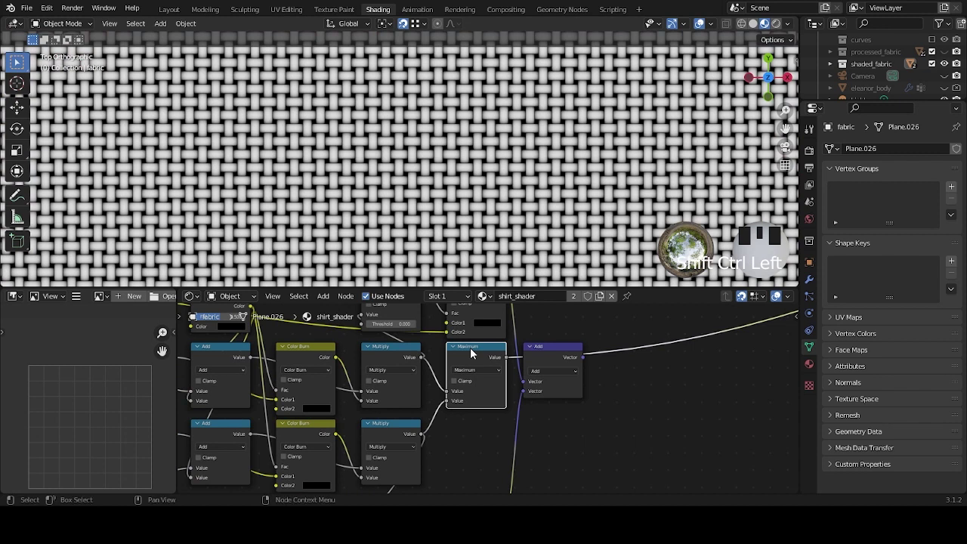
Duplicate the upper thread-colour Mix node and insert it into the Maximum node's preview link, after the vector Add node.
click(547, 345)
middle_drag(573, 361, 454, 363)
scroll(453, 362, down, 1)
click(374, 324)
key(shift+d)
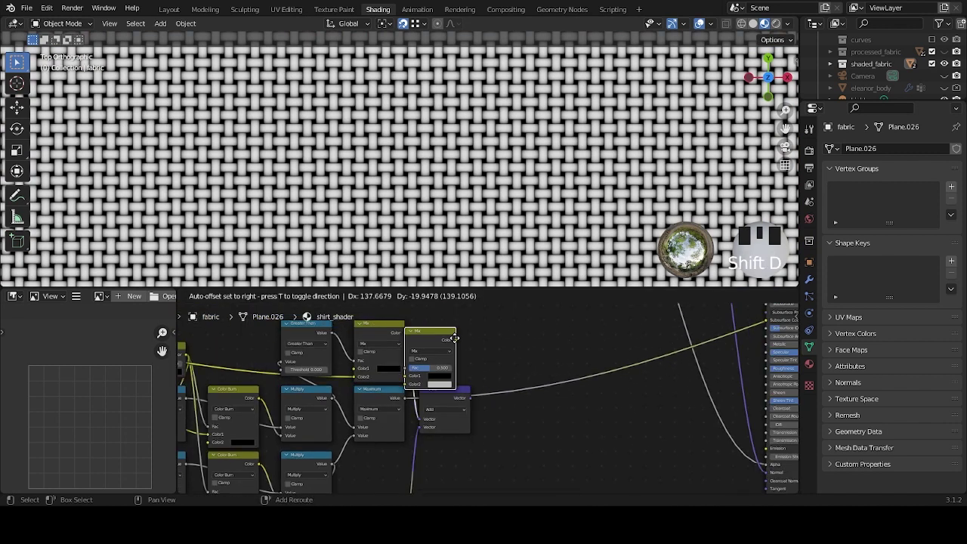
click(512, 390)
key(g)
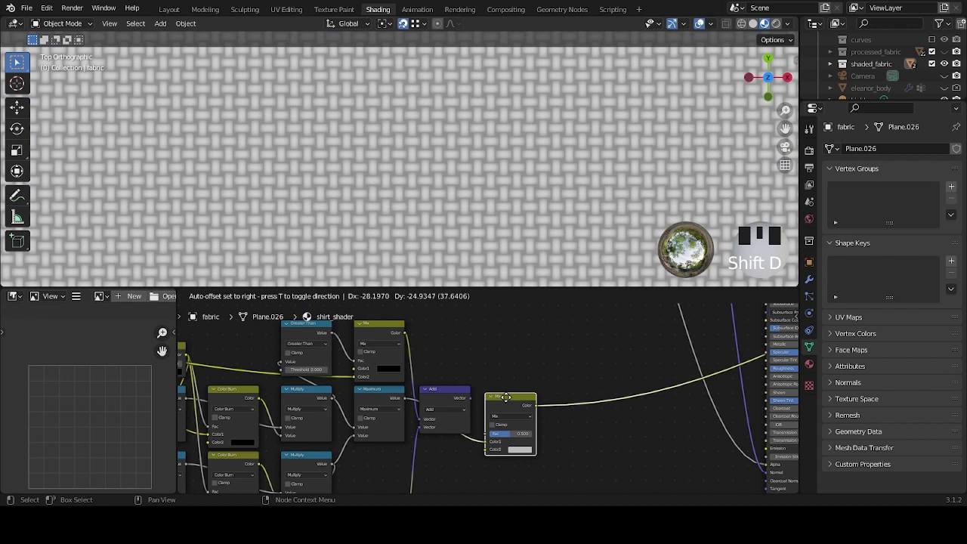
click(506, 391)
Set the new Mix node's blending mode to Multiply.
scroll(519, 383, up, 3)
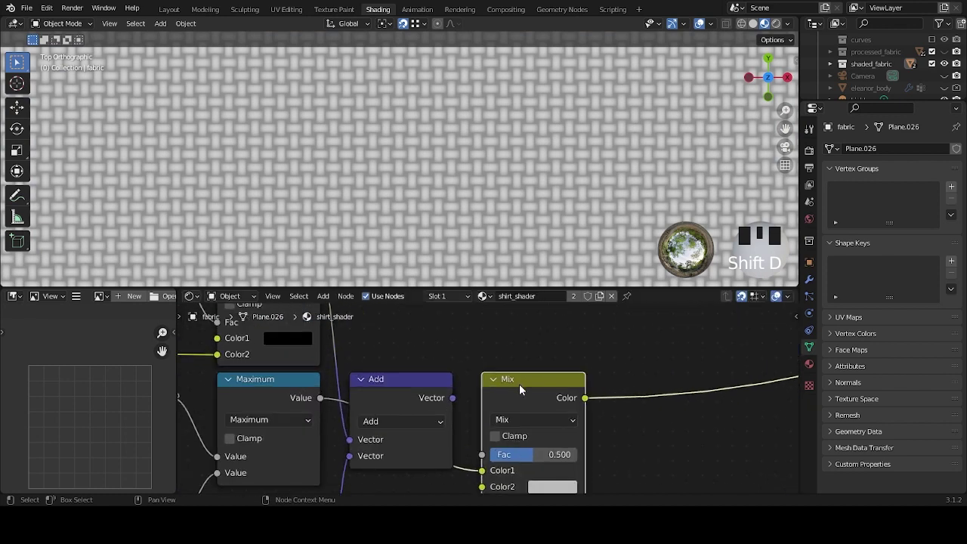
shift+middle_drag(532, 336, 568, 310)
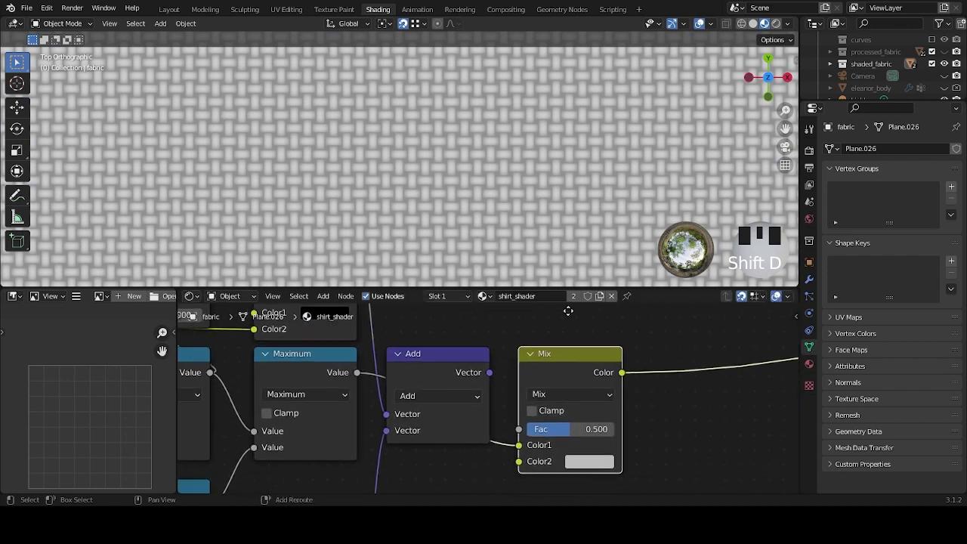
middle_drag(673, 384, 638, 352)
click(591, 360)
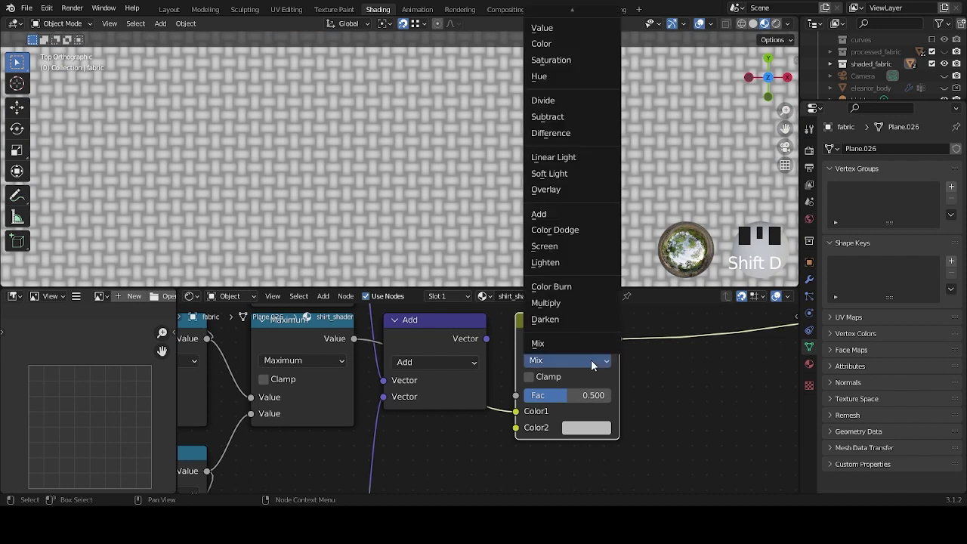
click(578, 304)
Connect the vector Add output to the new Multiply node's Color2 and set its Fac to 1.000.
scroll(665, 405, down, 2)
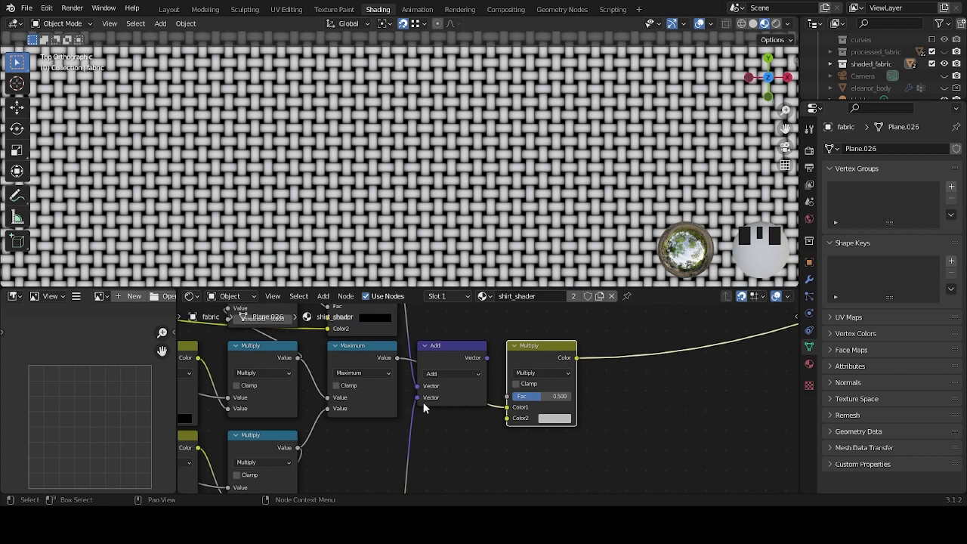
middle_drag(365, 377, 408, 370)
drag(439, 350, 528, 355)
ctrl+right_click(529, 356)
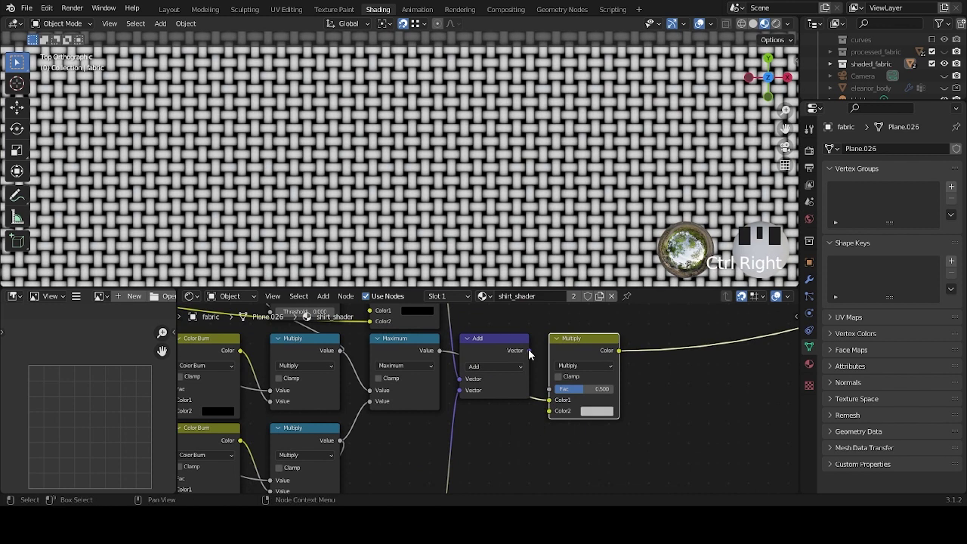
drag(529, 351, 552, 411)
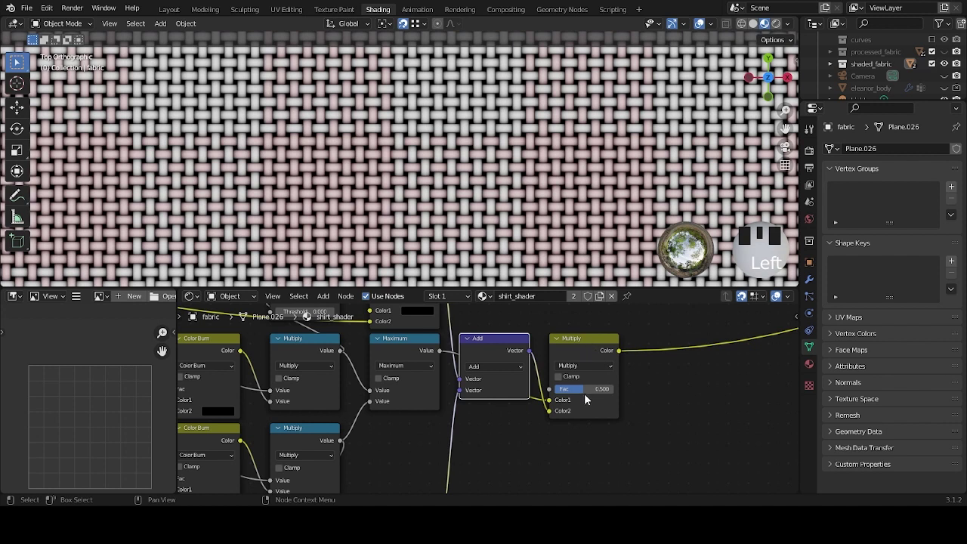
drag(574, 388, 621, 400)
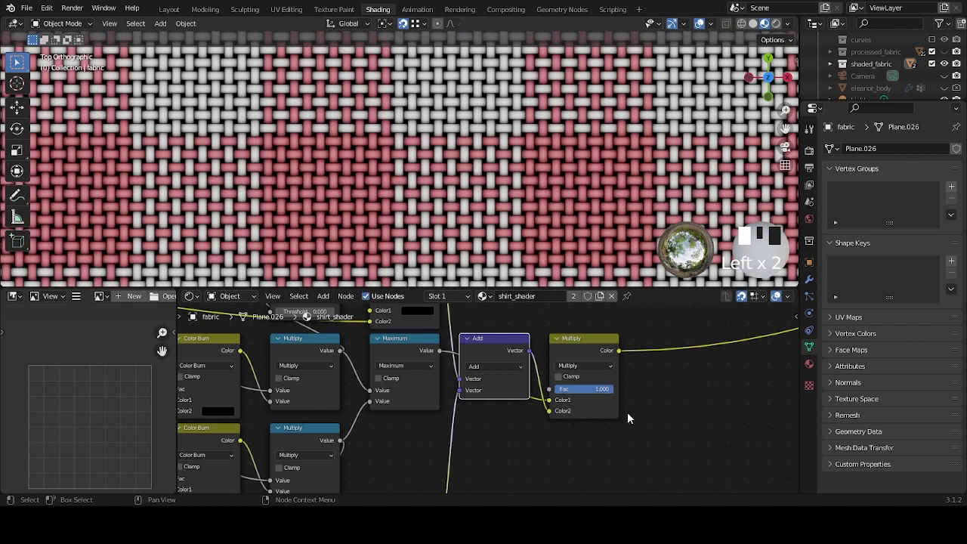
Examine the combined checked weave across the whole fabric plane and the colour Multiply node that produces it.
scroll(636, 422, right, 2)
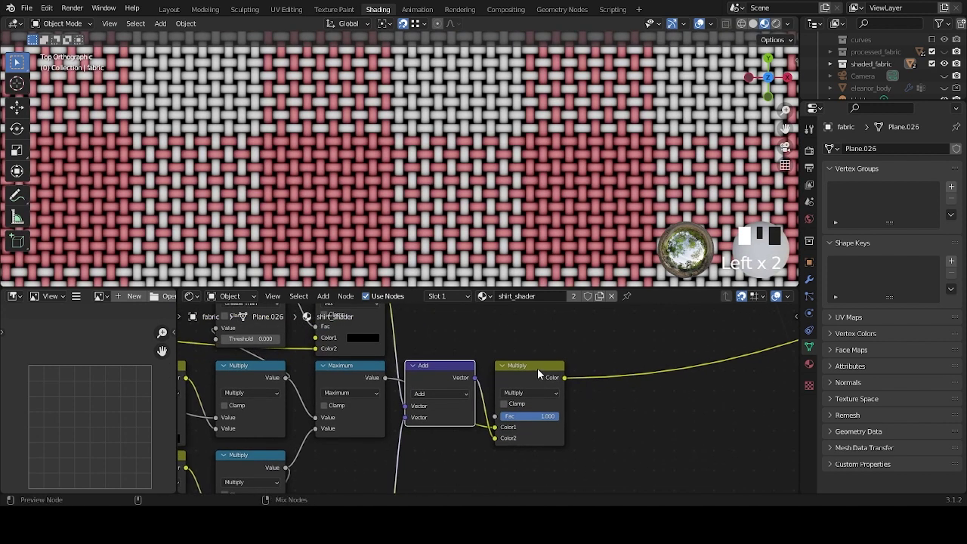
scroll(515, 192, down, 9)
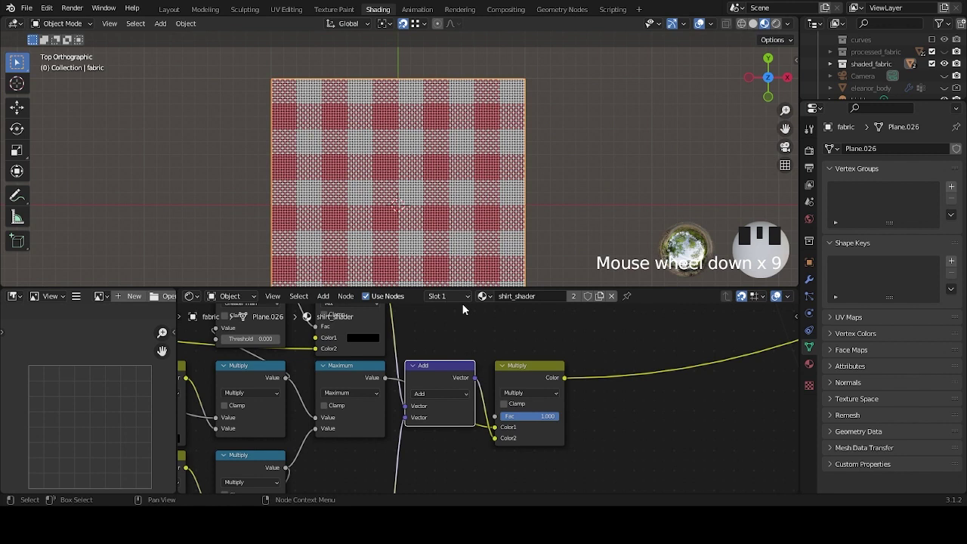
scroll(456, 203, down, 1)
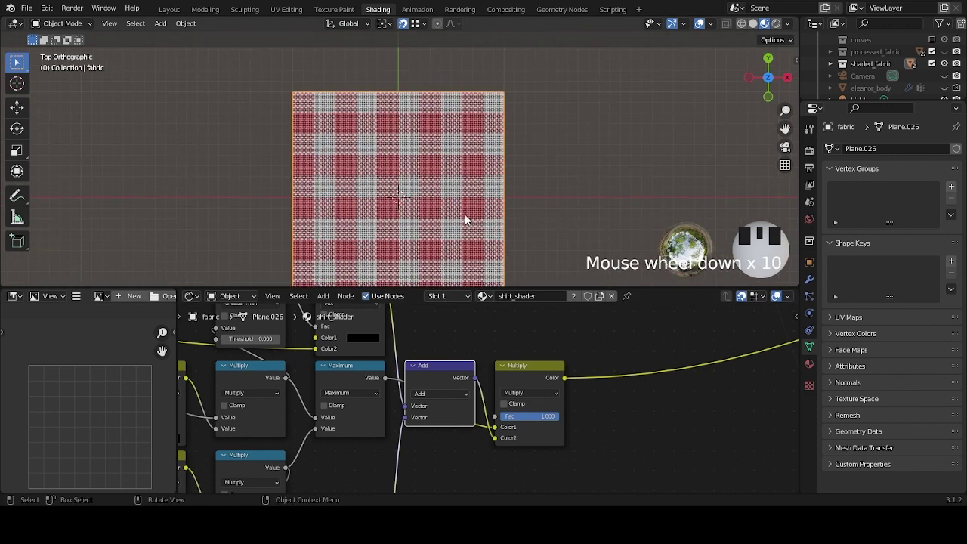
scroll(555, 370, down, 1)
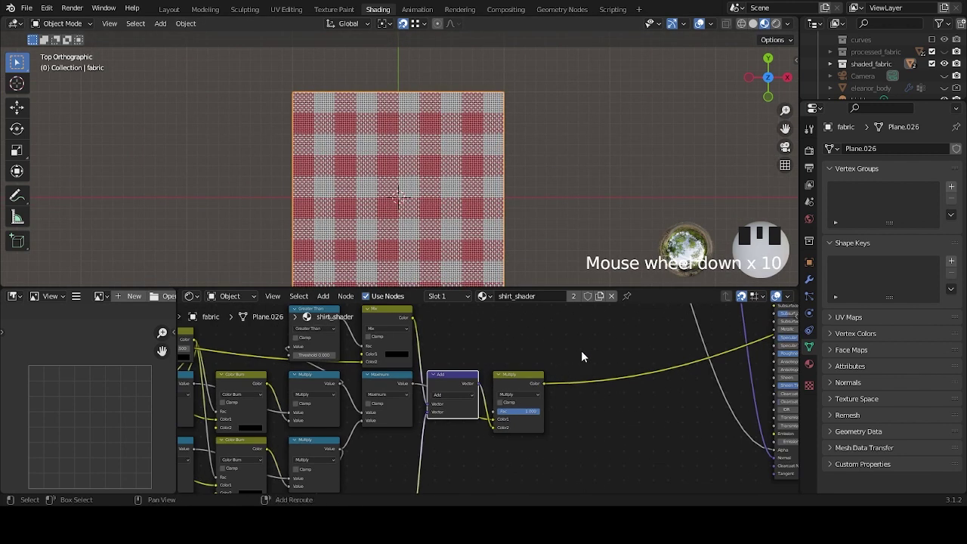
middle_drag(581, 350, 534, 364)
click(484, 392)
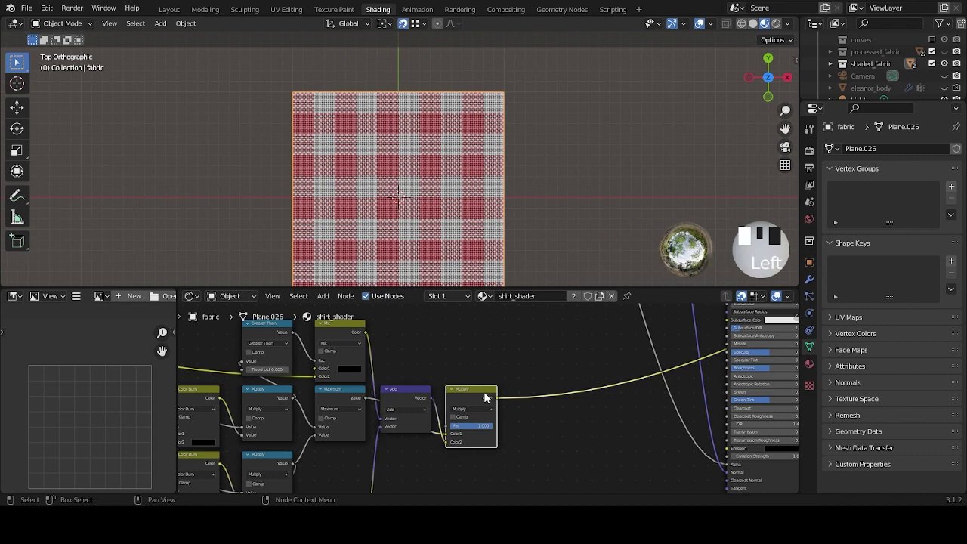
scroll(540, 368, up, 2)
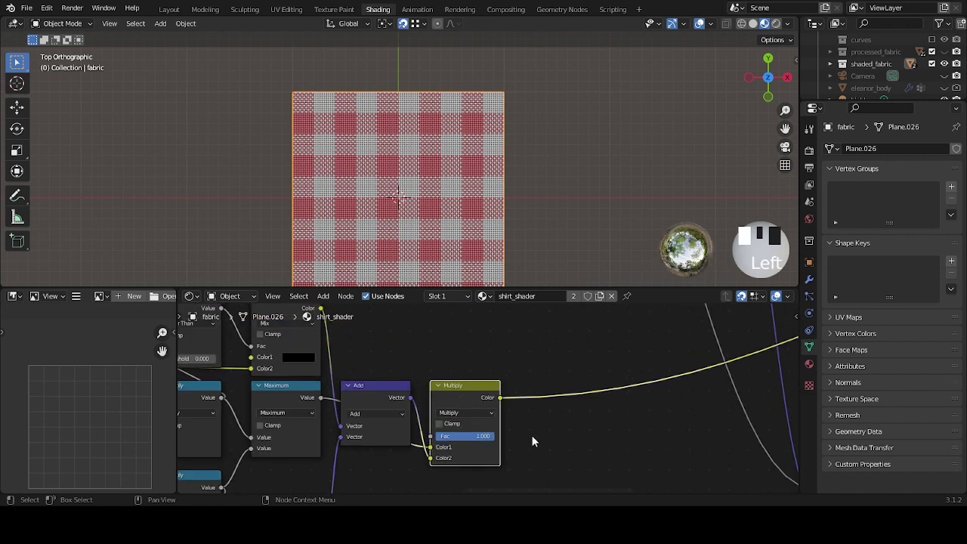
scroll(554, 410, up, 3)
mouse_move(534, 389)
mouse_down()
mouse_move(446, 389)
mouse_move(535, 389)
mouse_up()
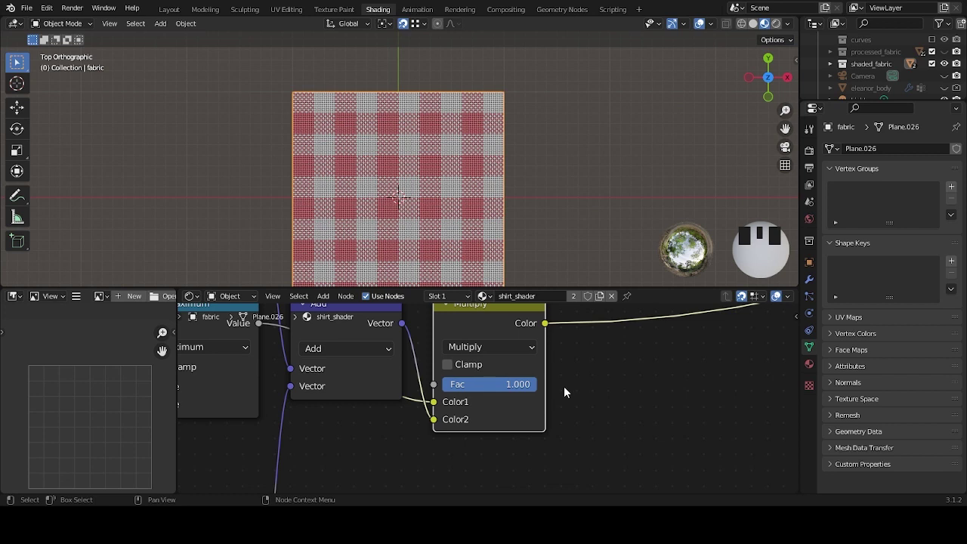
scroll(525, 388, down, 3)
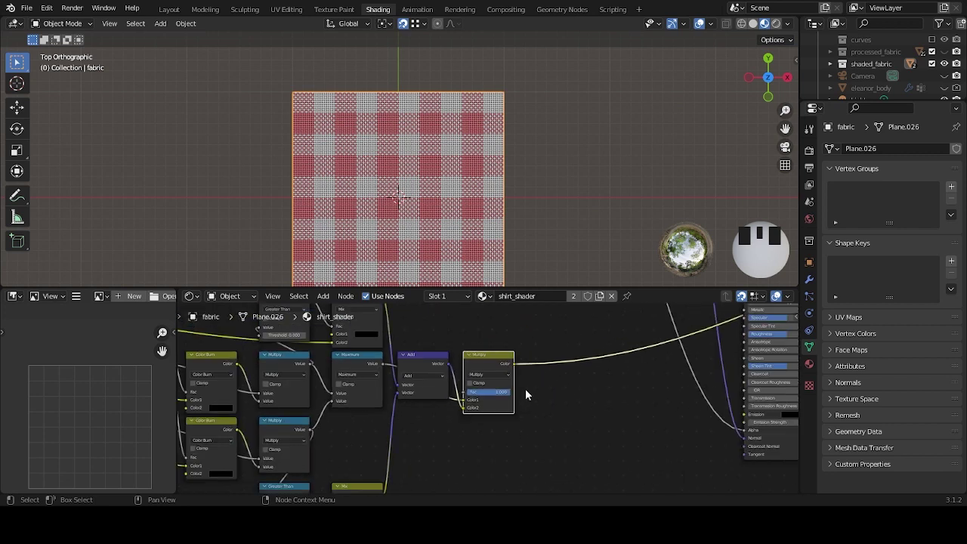
shift+scroll(525, 389, up, 2)
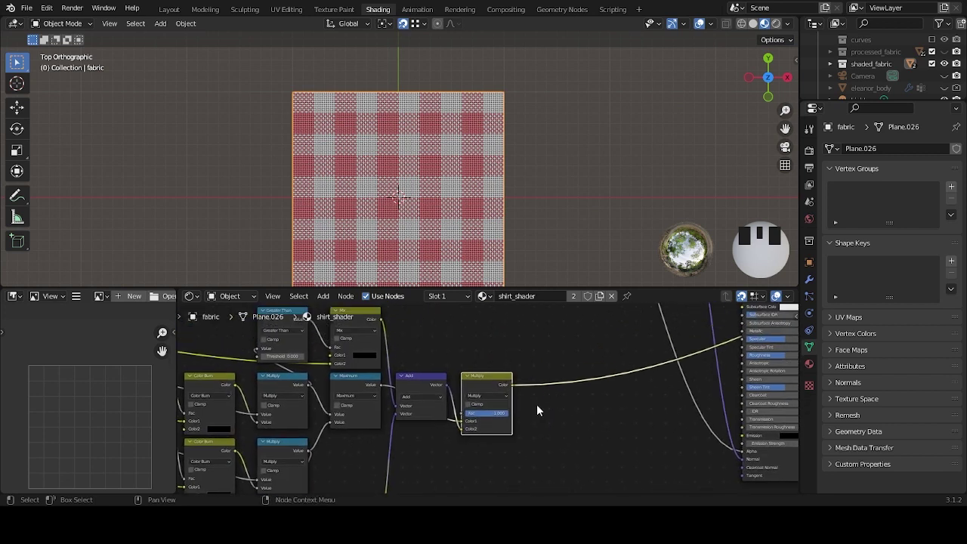
scroll(513, 344, up, 2)
shift+scroll(514, 363, up, 3)
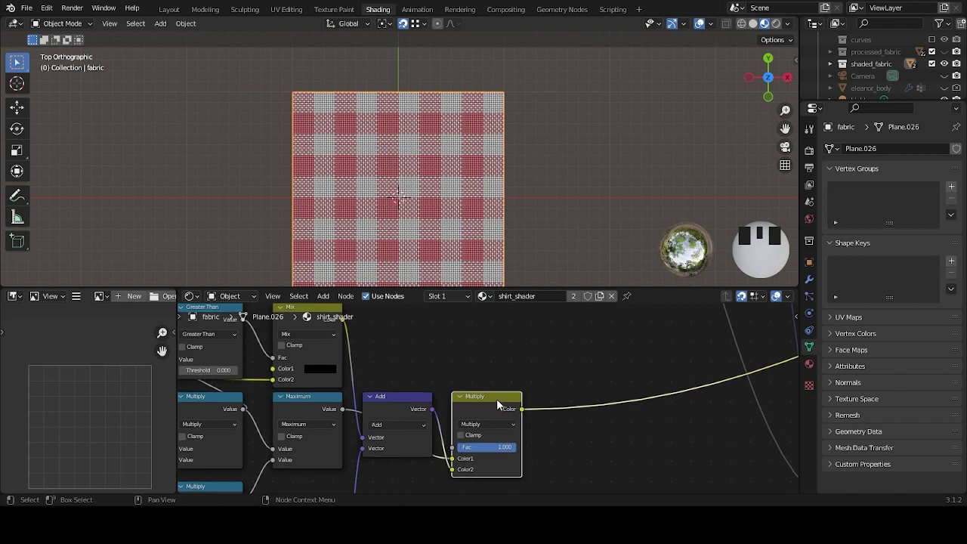
Duplicate the vector Add node above the colour Multiply node and set the copy's operation to Multiply.
double_click(394, 394)
key(shift+d)
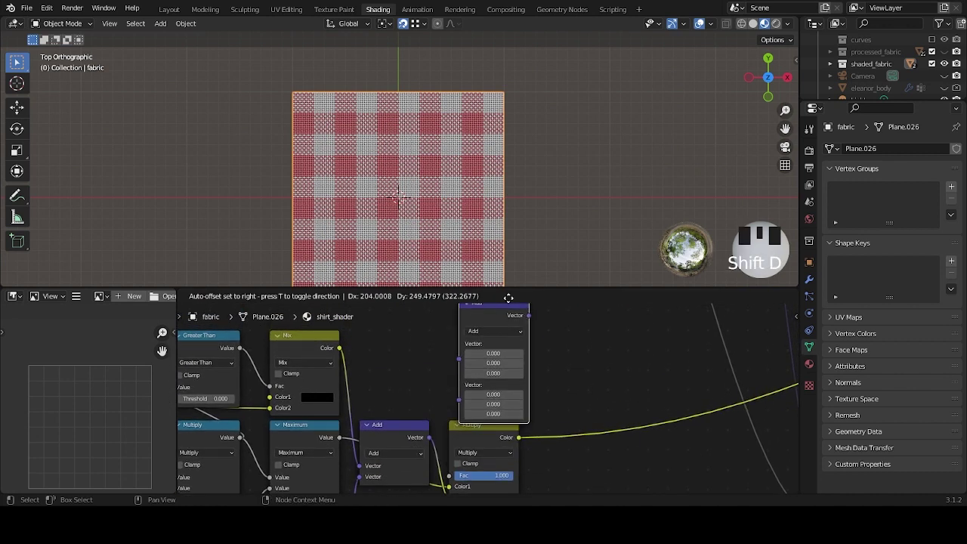
click(493, 340)
click(511, 350)
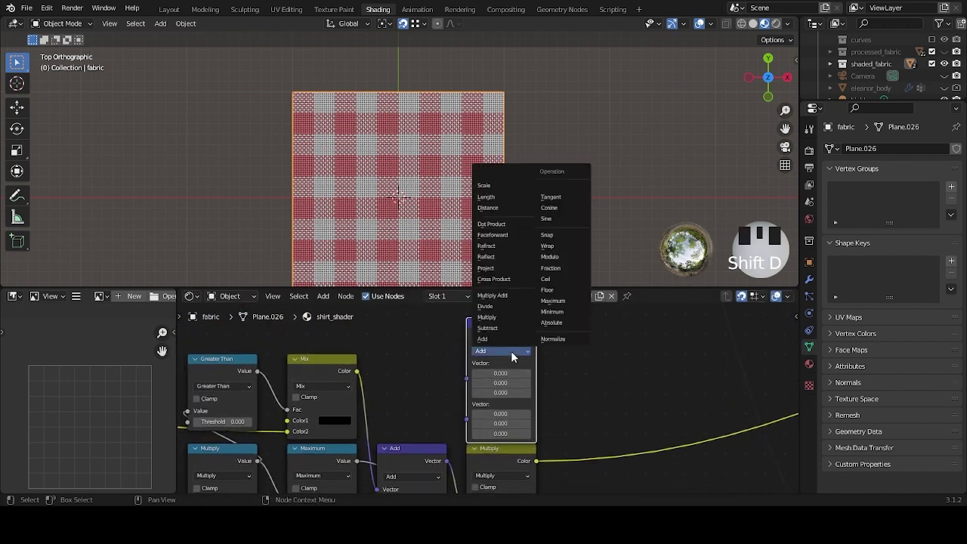
click(510, 317)
Connect the vector Add and Maximum outputs to the vector Multiply node's two inputs.
shift+scroll(453, 378, down, 2)
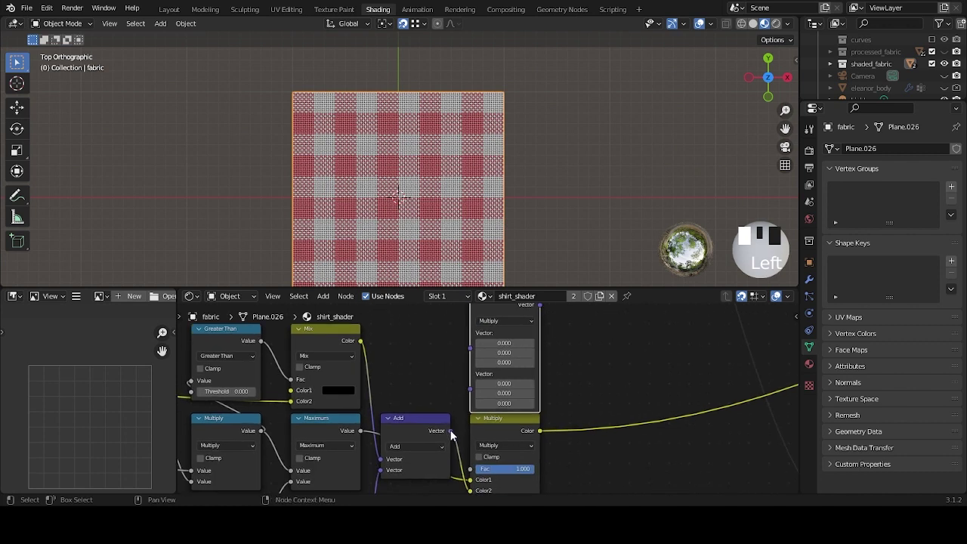
drag(450, 432, 469, 350)
scroll(421, 392, down, 3)
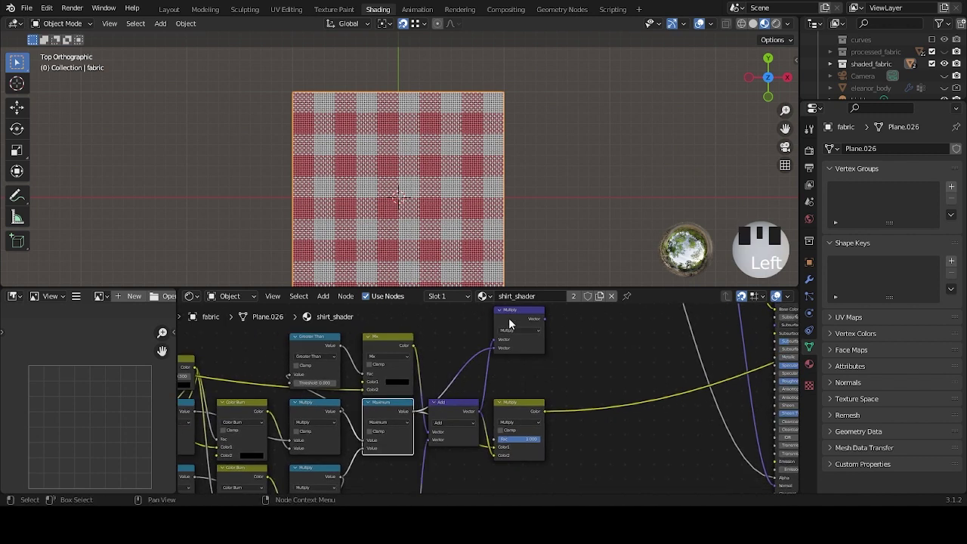
Preview the vector Multiply and colour Multiply nodes in turn to compare them, ending on the vector Multiply node.
ctrl+shift+click(514, 315)
ctrl+shift+click(518, 409)
ctrl+shift+click(519, 310)
ctrl+shift+click(518, 412)
ctrl+shift+click(516, 309)
Move the vector Multiply node down to sit just above the colour Multiply node.
middle_drag(572, 347, 541, 370)
click(499, 335)
drag(499, 334, 499, 369)
middle_drag(552, 390, 516, 368)
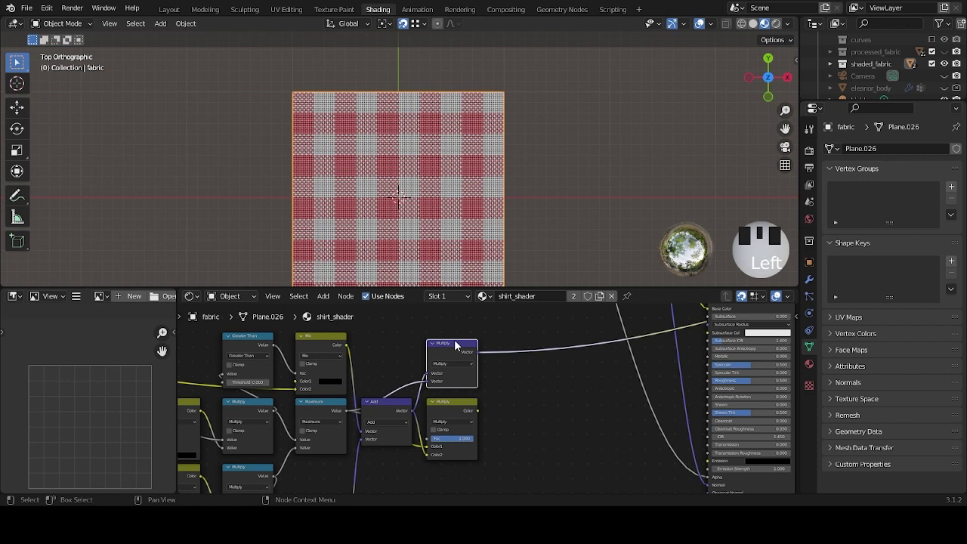
middle_drag(455, 344, 292, 391)
scroll(483, 347, up, 4)
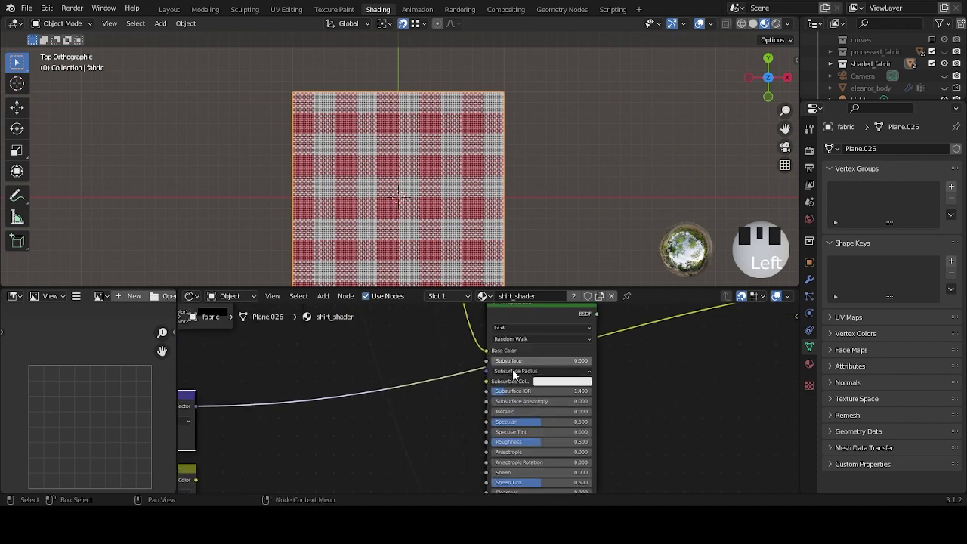
scroll(458, 451, down, 2)
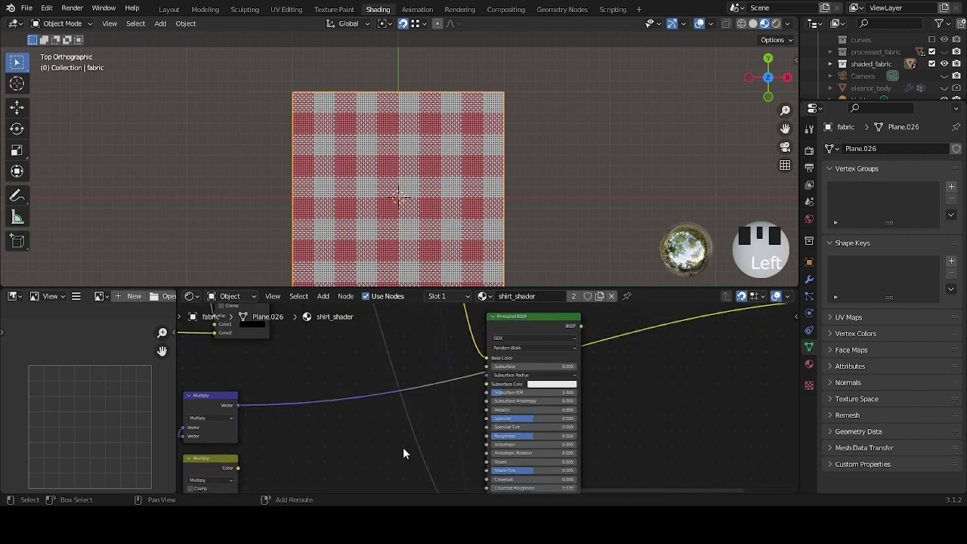
Examine the vector Multiply and colour Multiply output sockets and compare their types with the Principled BSDF inputs.
middle_drag(403, 453, 542, 383)
scroll(487, 389, up, 3)
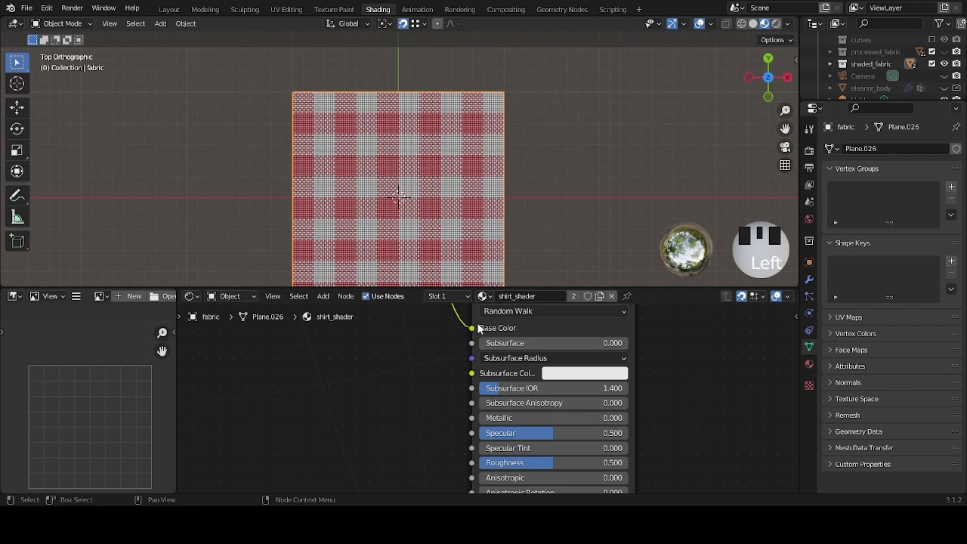
scroll(472, 333, down, 3)
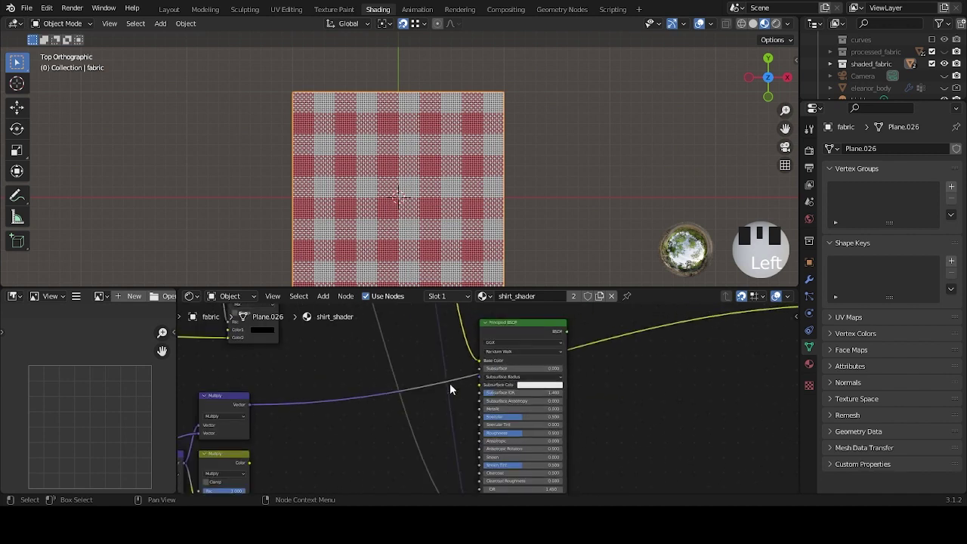
middle_drag(431, 410, 586, 378)
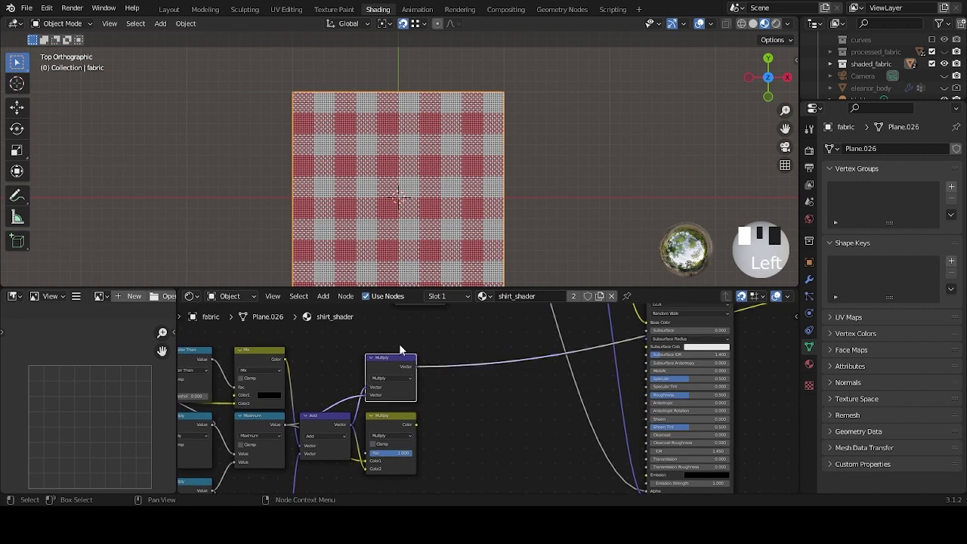
scroll(409, 360, up, 2)
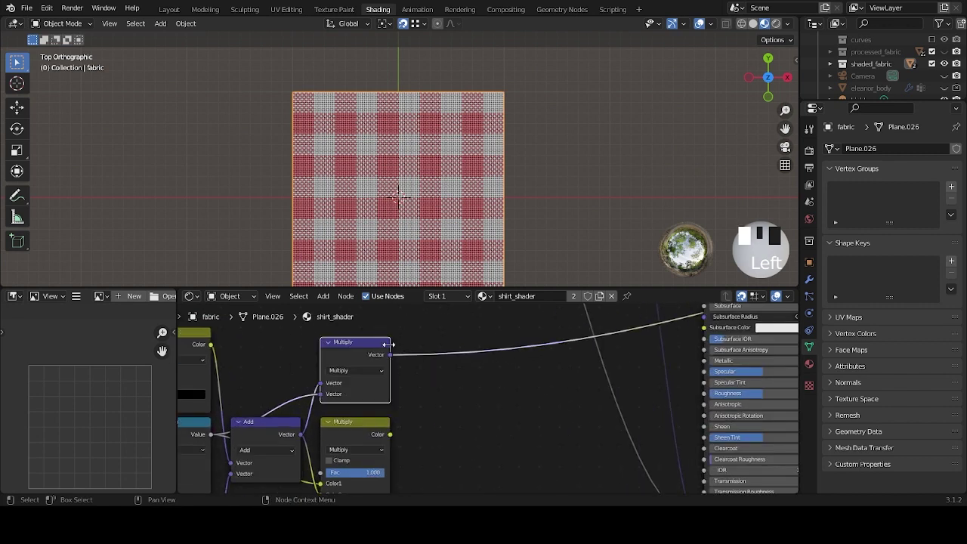
middle_drag(427, 339, 413, 378)
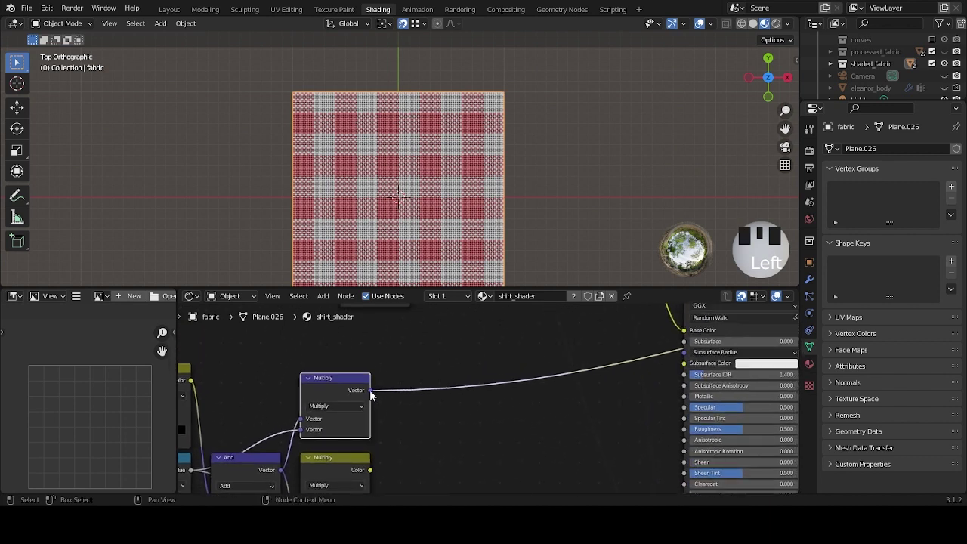
middle_drag(432, 417, 462, 344)
click(382, 391)
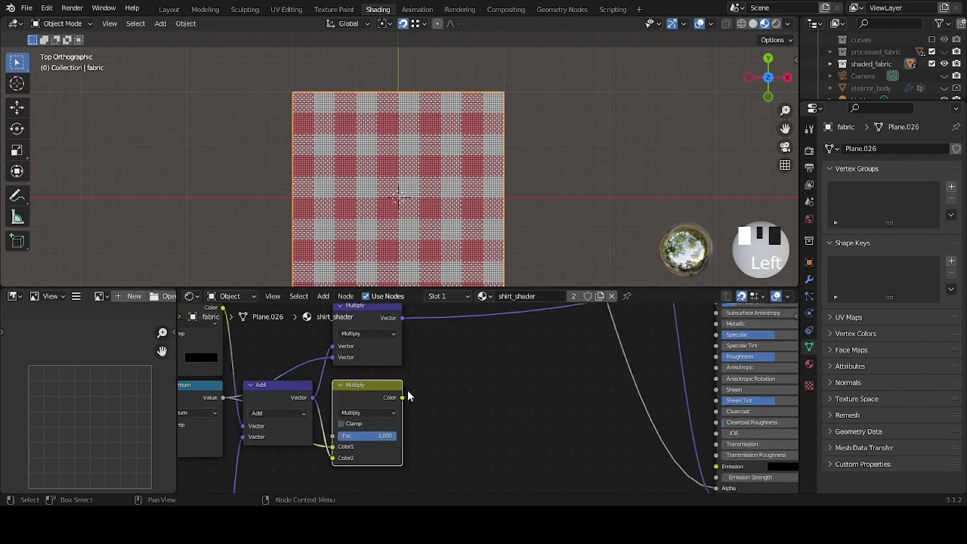
middle_drag(496, 391, 464, 408)
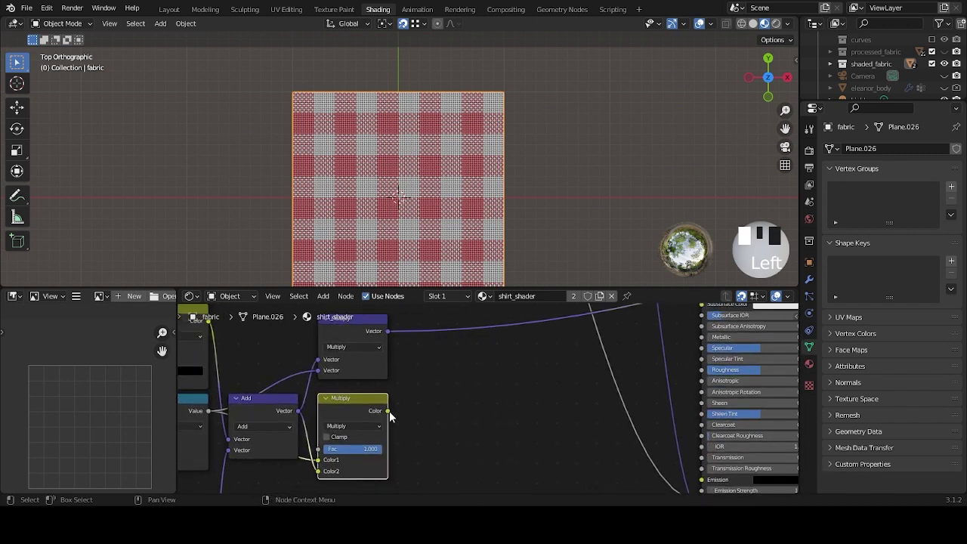
middle_drag(394, 410, 377, 424)
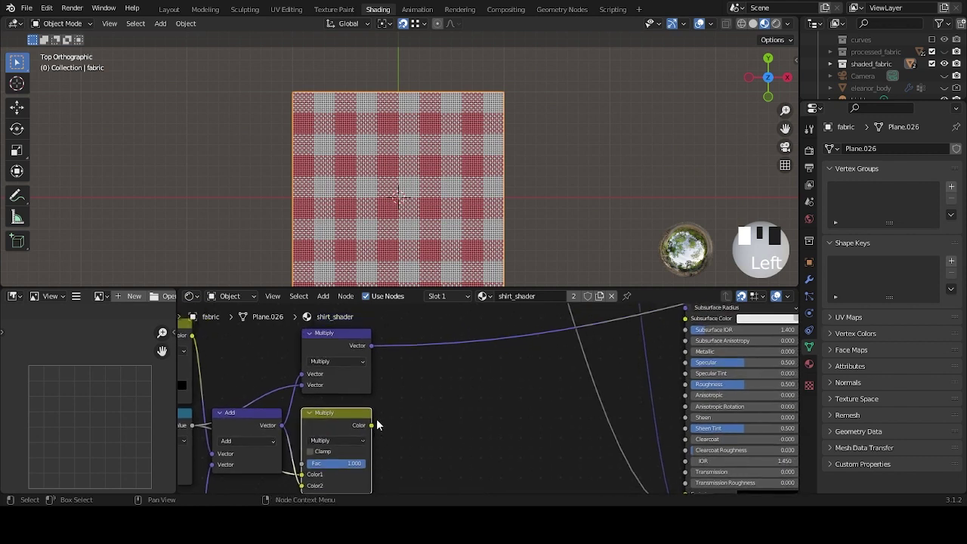
middle_drag(385, 435, 457, 440)
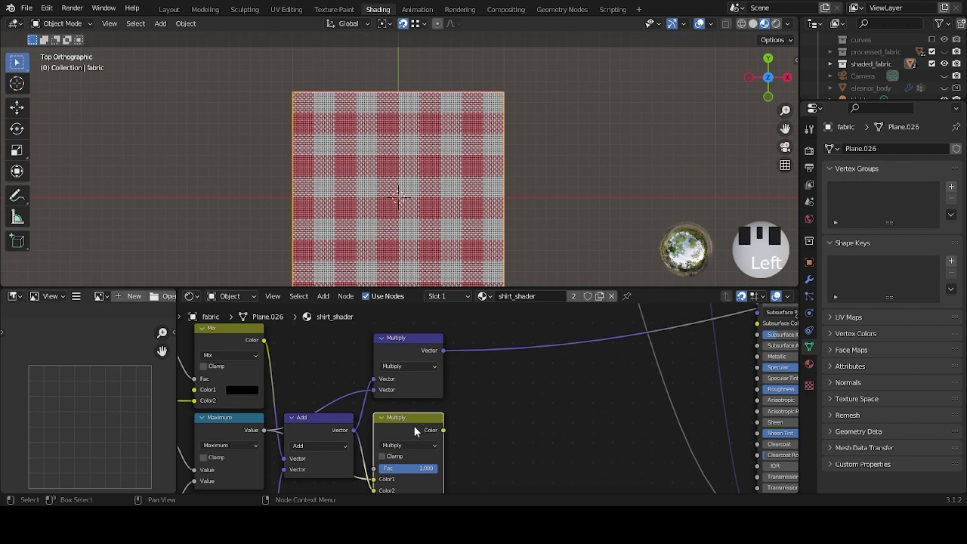
middle_drag(469, 406, 503, 392)
Delete the vector Multiply node and preview the colour Multiply node on the fabric.
click(456, 328)
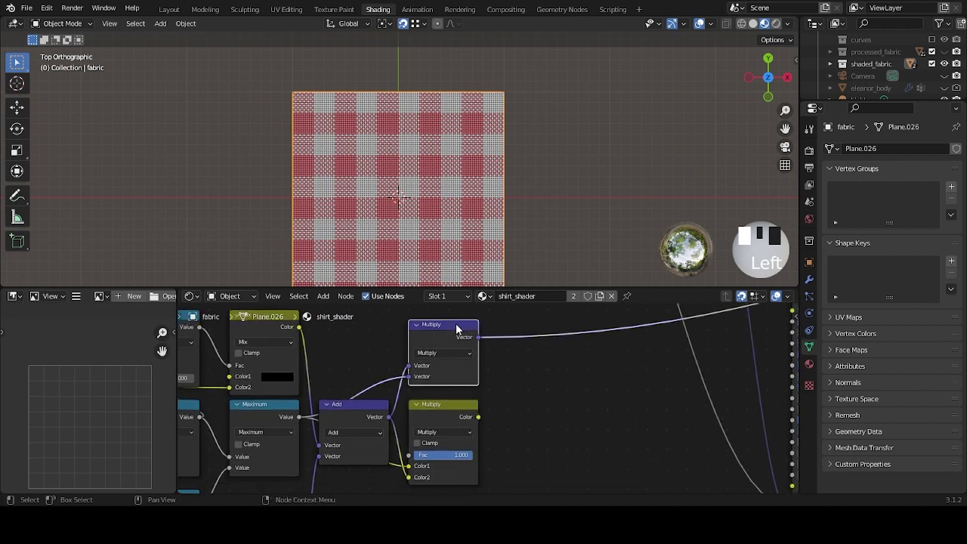
key(x)
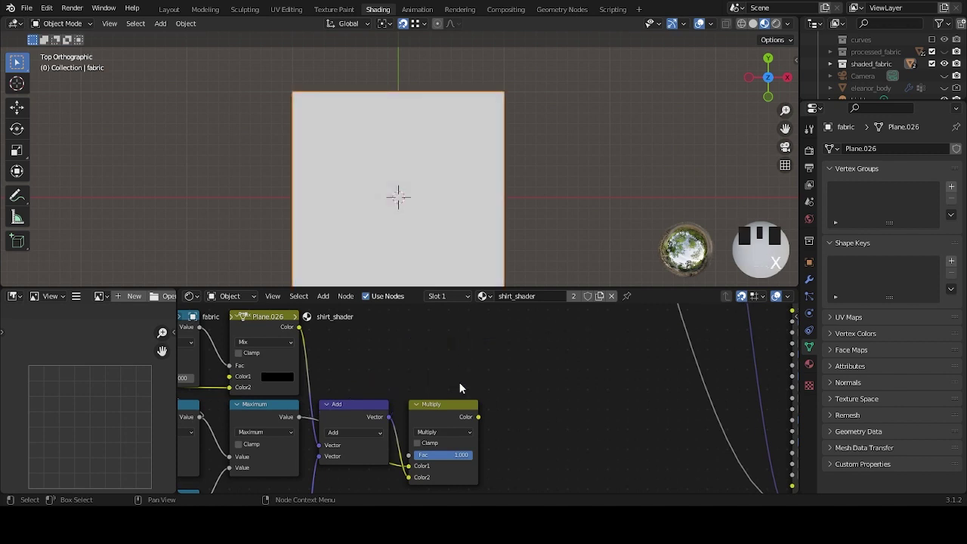
ctrl+shift+click(454, 404)
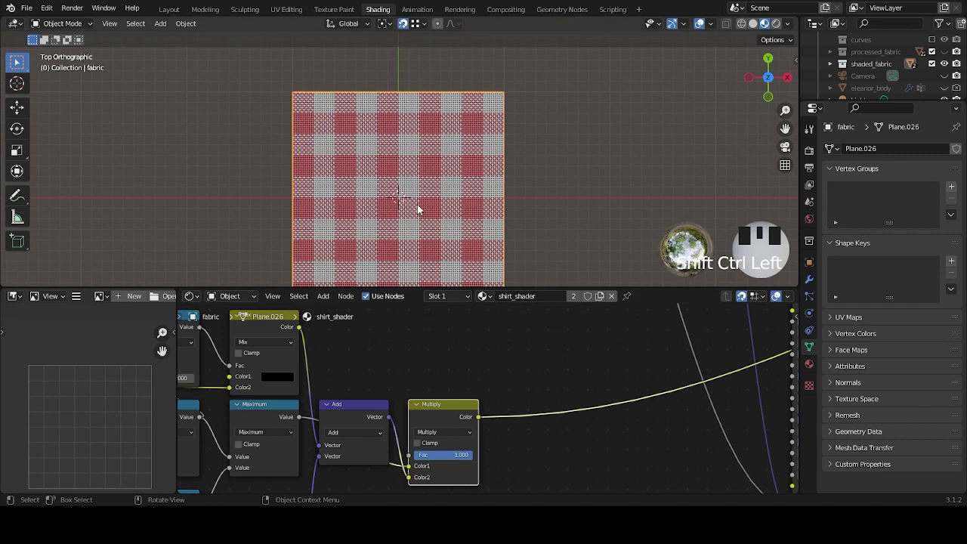
Examine the check pattern on the fabric together with the Modulo, Greater Than and Mix nodes that define its stripes.
scroll(434, 378, down, 5)
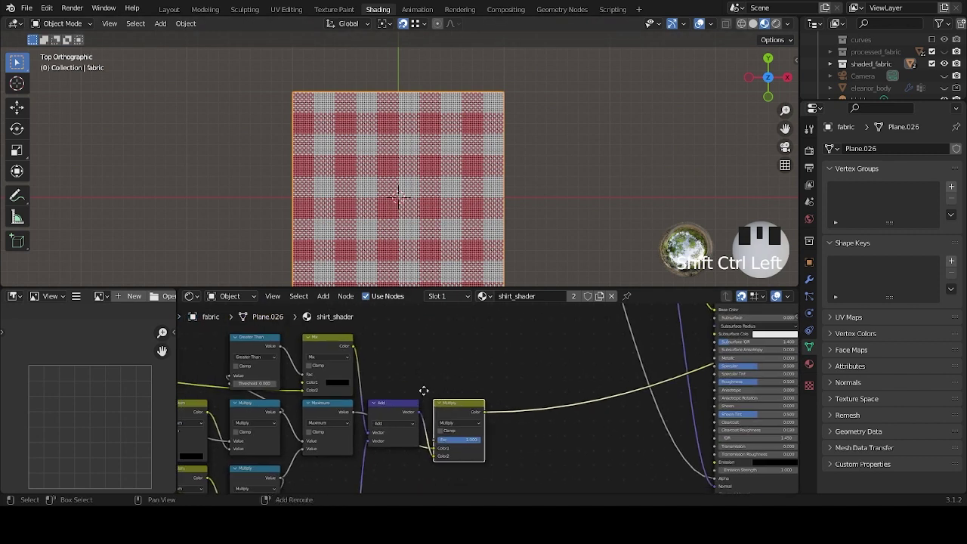
ctrl+scroll(469, 378, left, 4)
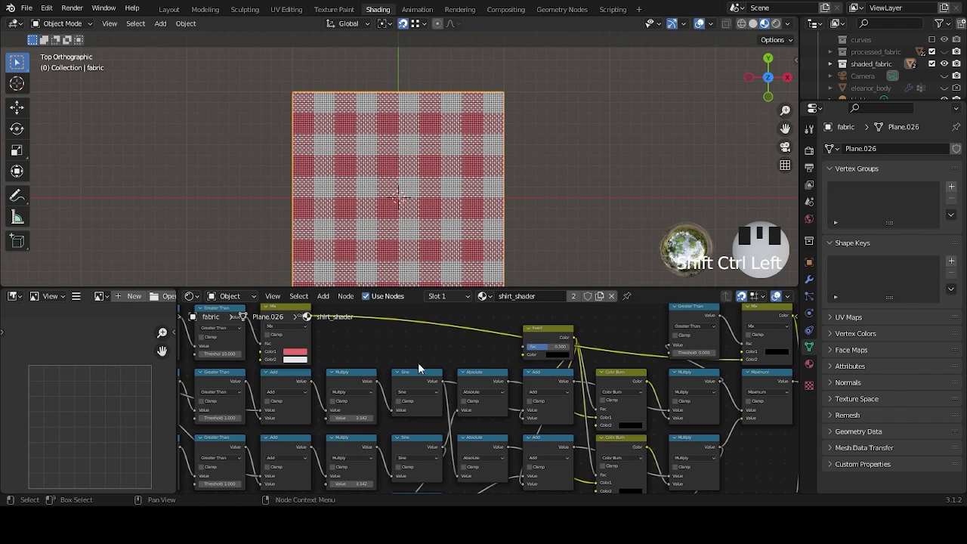
ctrl+scroll(397, 342, left, 4)
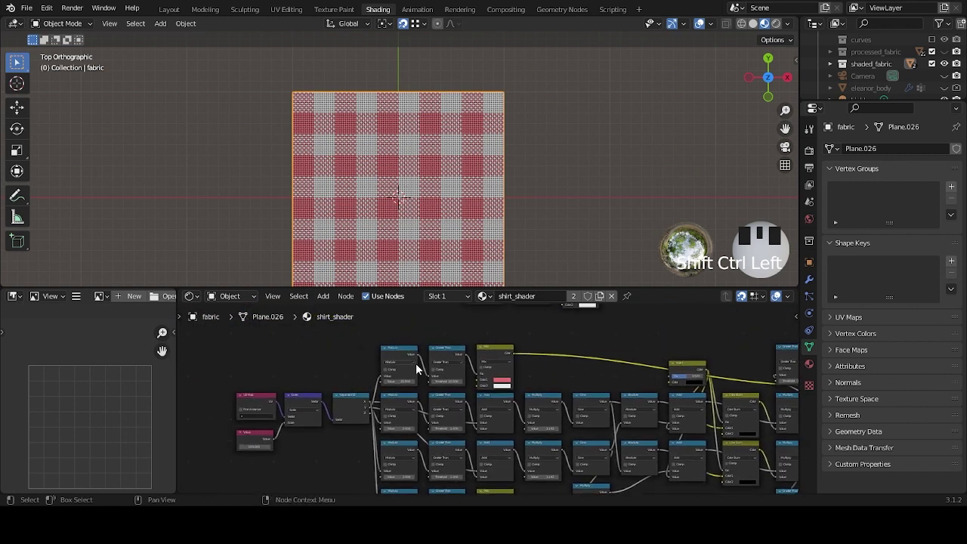
scroll(411, 362, up, 2)
scroll(444, 374, up, 1)
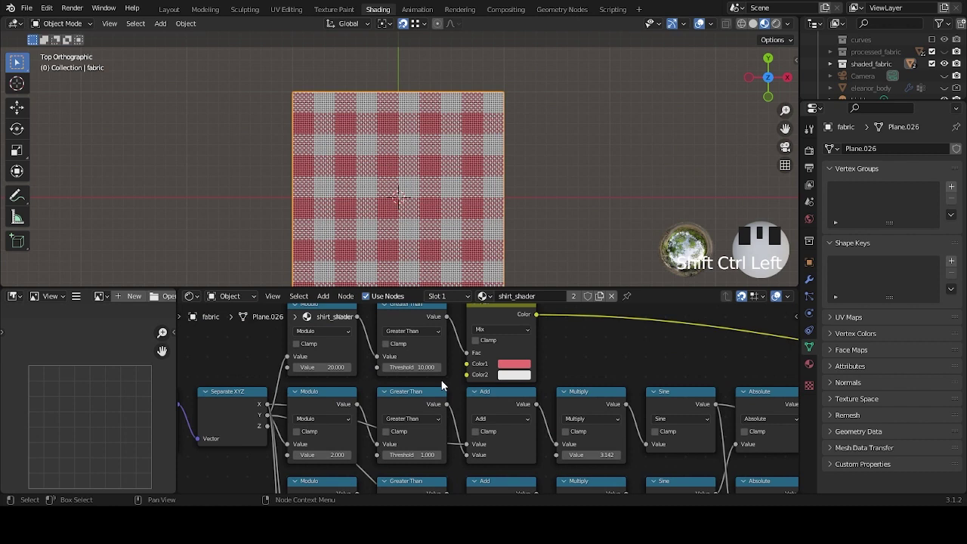
middle_drag(451, 380, 542, 407)
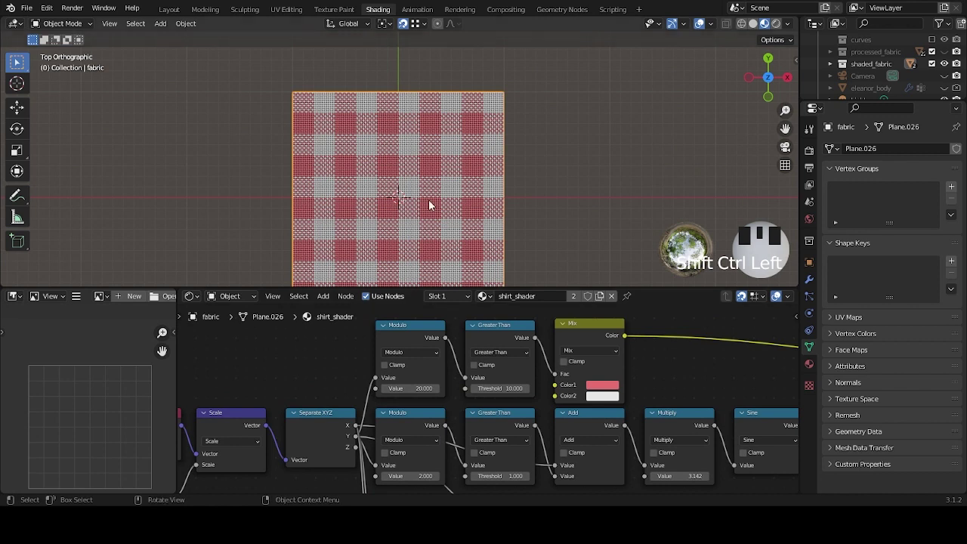
scroll(400, 197, up, 3)
shift+middle_drag(400, 197, 491, 187)
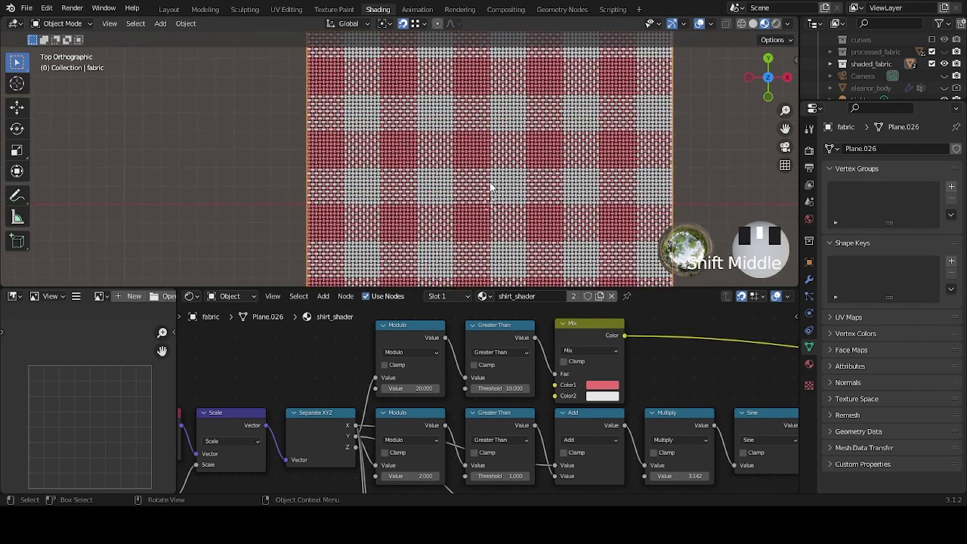
scroll(584, 358, down, 2)
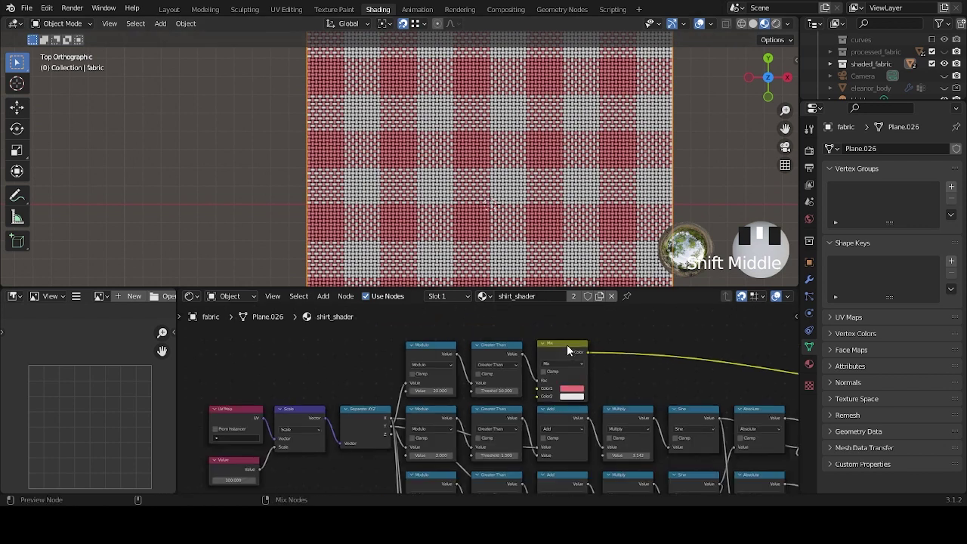
Preview the red-and-white stripe Mix node, followed by the black-masked Mix node above the Maximum node.
ctrl+shift+click(566, 344)
middle_drag(656, 361, 431, 352)
middle_drag(786, 343, 565, 337)
ctrl+shift+click(568, 344)
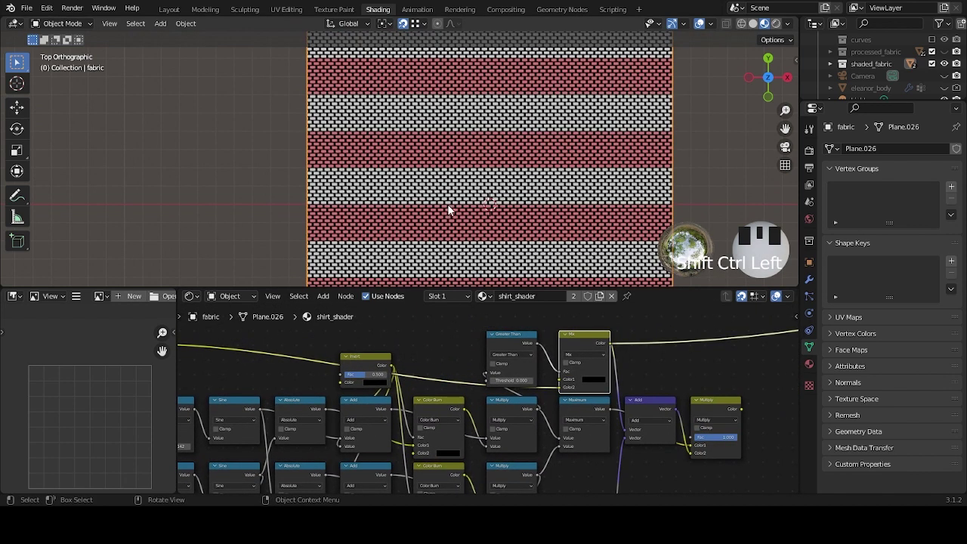
Count the thread rows across one white and one red stripe in a close-up of the weave.
scroll(448, 203, up, 3)
middle_drag(412, 359, 594, 372)
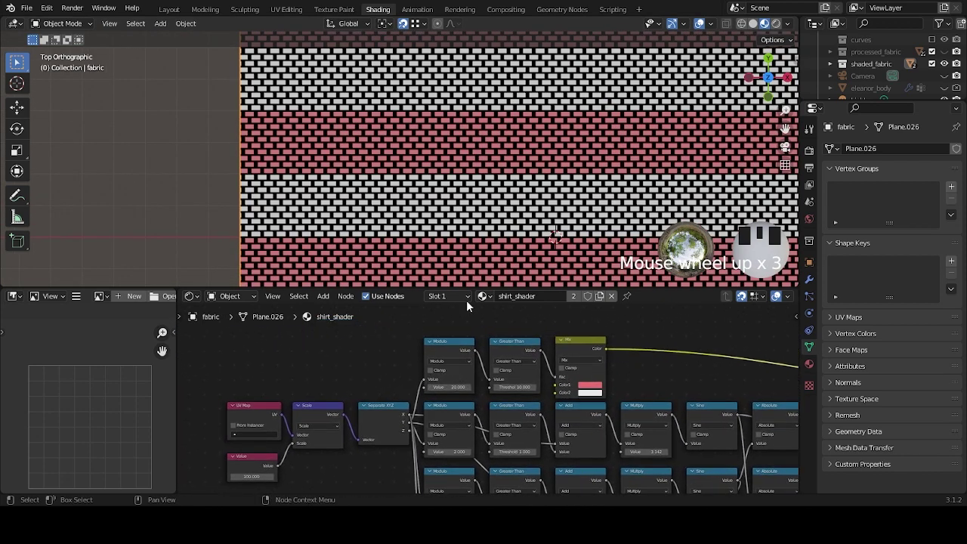
scroll(487, 167, up, 2)
shift+middle_drag(488, 168, 453, 256)
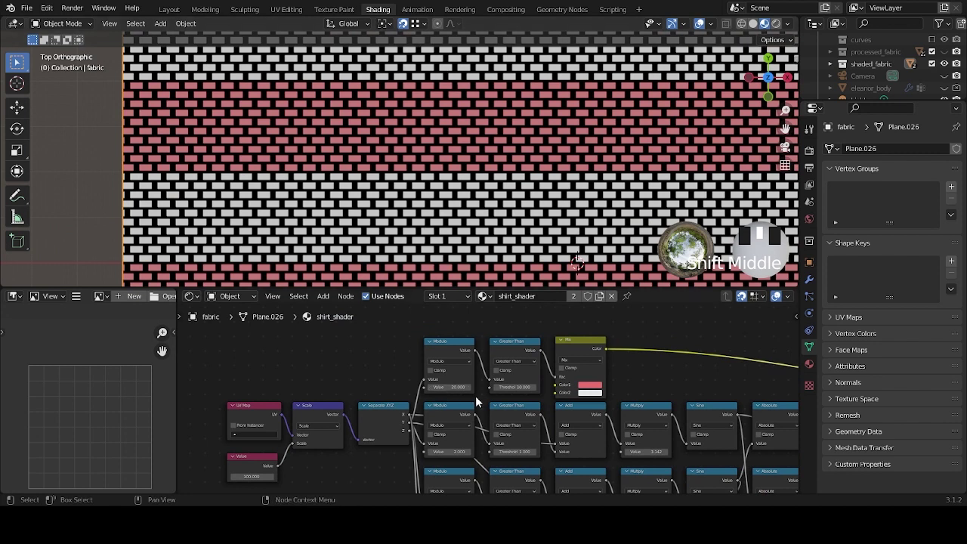
scroll(474, 396, up, 2)
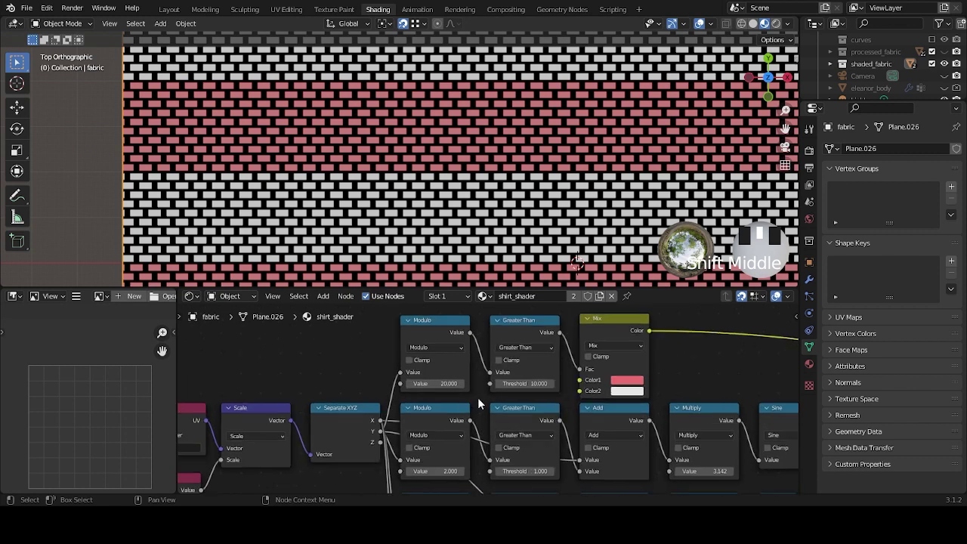
click(456, 260)
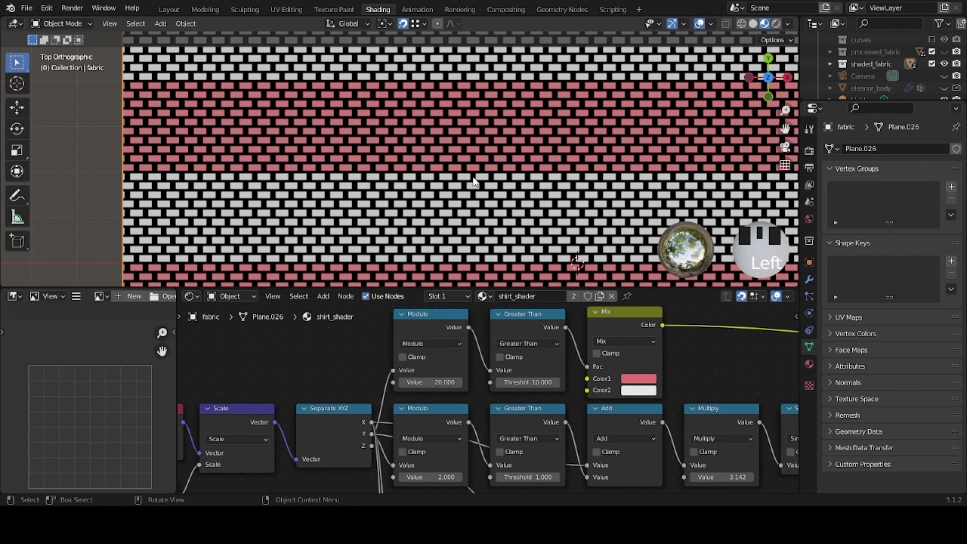
double_click(458, 261)
click(462, 251)
double_click(460, 234)
click(459, 219)
click(460, 208)
double_click(459, 195)
click(458, 180)
double_click(460, 164)
click(459, 154)
click(460, 143)
click(461, 133)
double_click(458, 110)
click(456, 102)
click(457, 94)
click(459, 91)
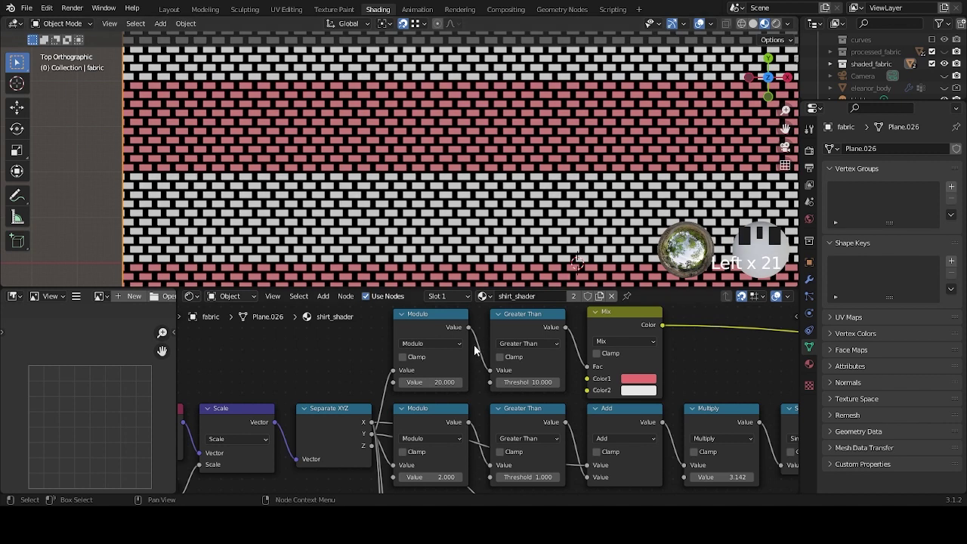
Set the upper stripe Modulo value to 50 and its Greater Than threshold to 25 to try wider stripes.
click(432, 381)
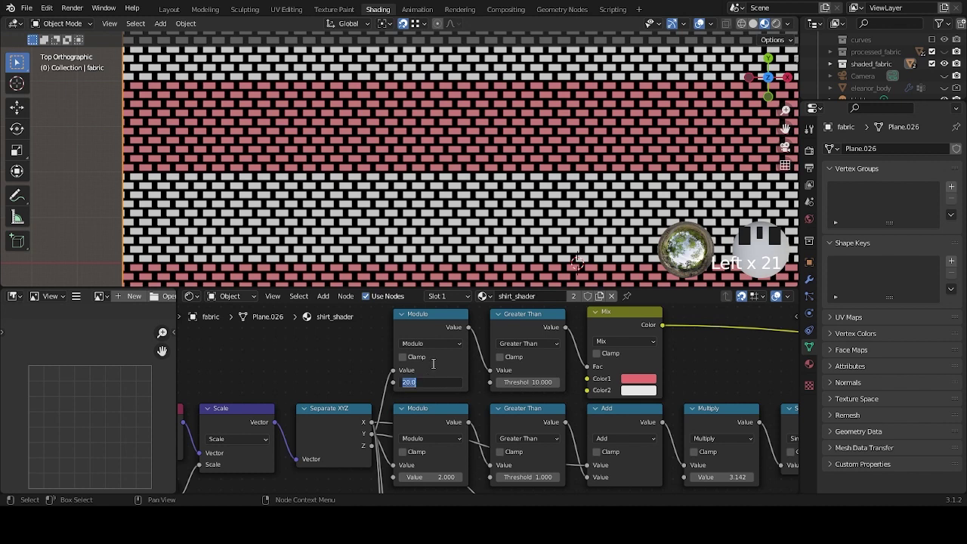
text(50)
key(Return)
scroll(473, 211, down, 7)
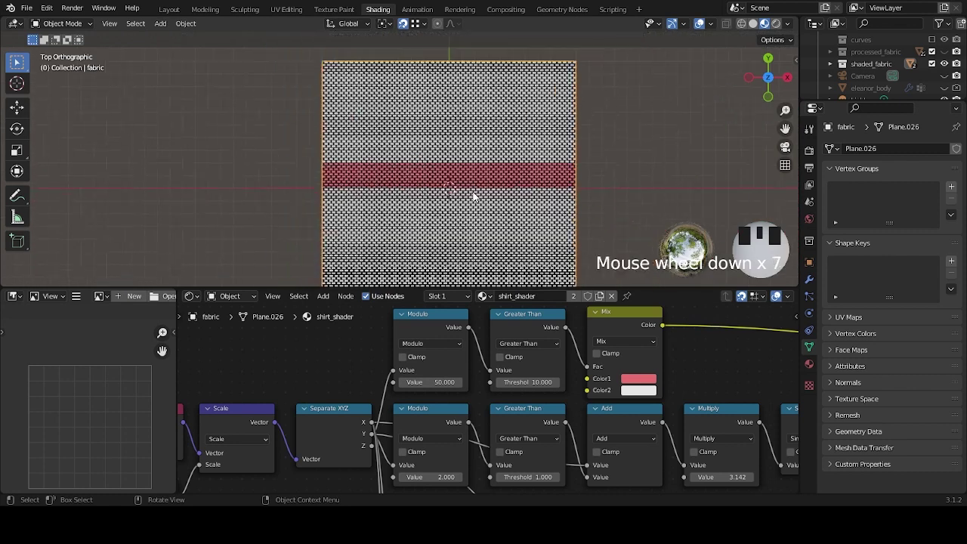
click(527, 381)
text(25)
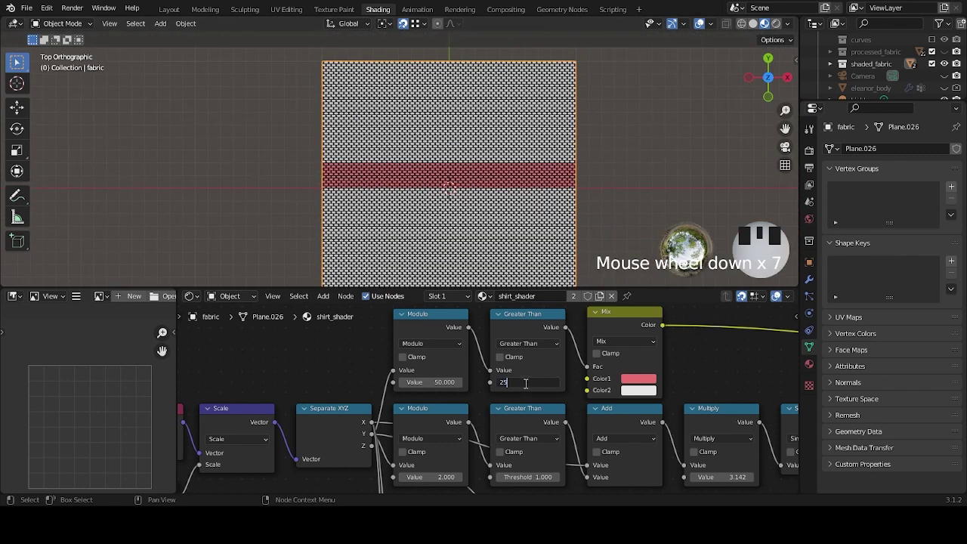
click(460, 223)
scroll(462, 188, up, 4)
scroll(463, 179, down, 3)
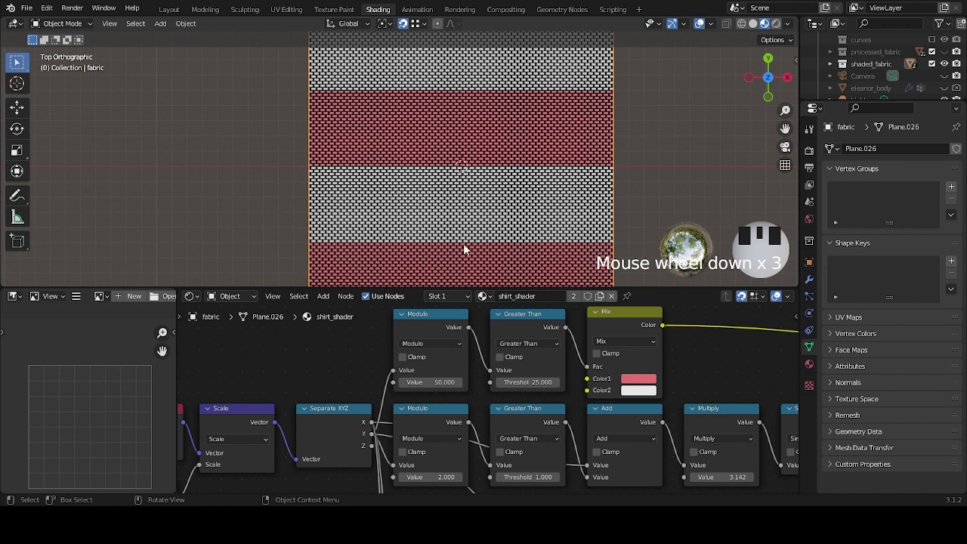
scroll(465, 247, up, 1)
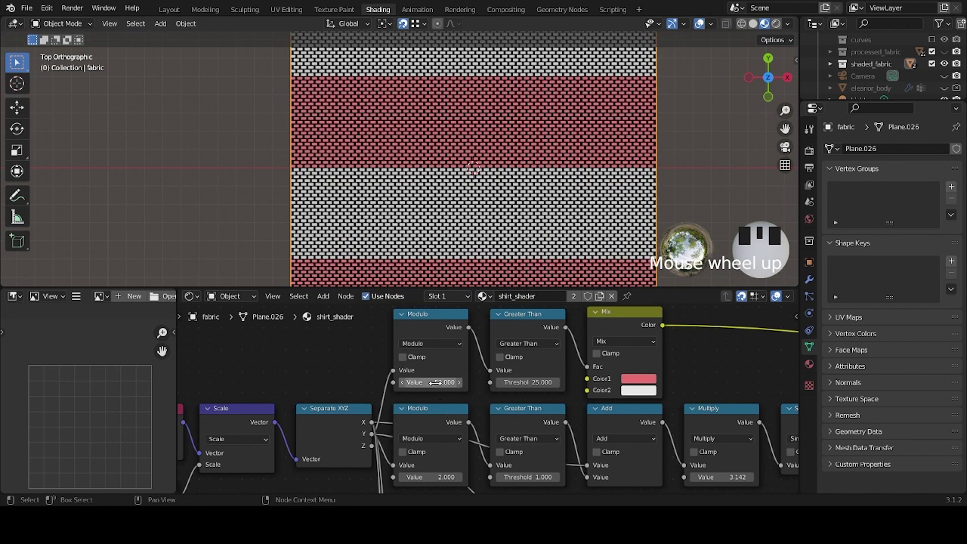
Return the upper stripe Modulo value to 20 and its Greater Than threshold to 10, and select that Greater Than node.
click(435, 382)
text(20)
click(439, 376)
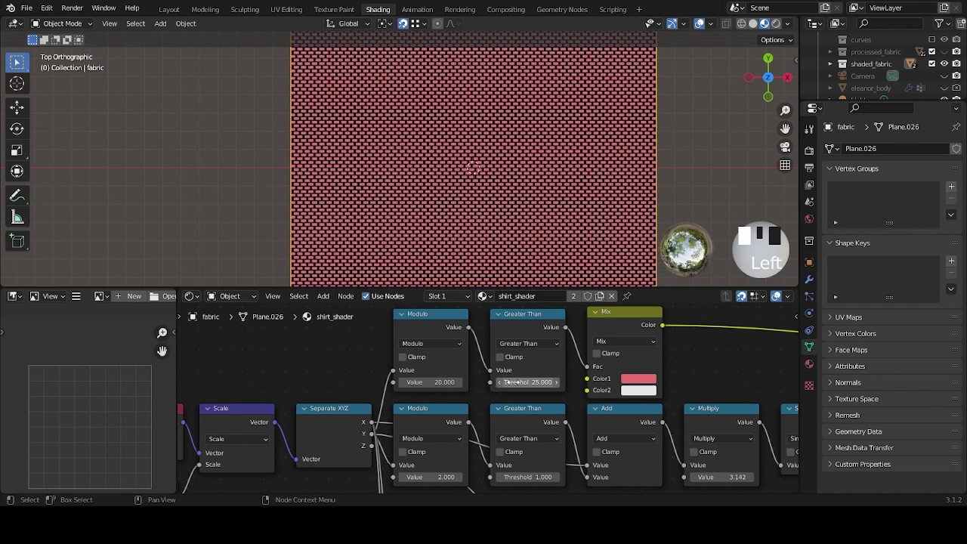
drag(516, 383, 516, 382)
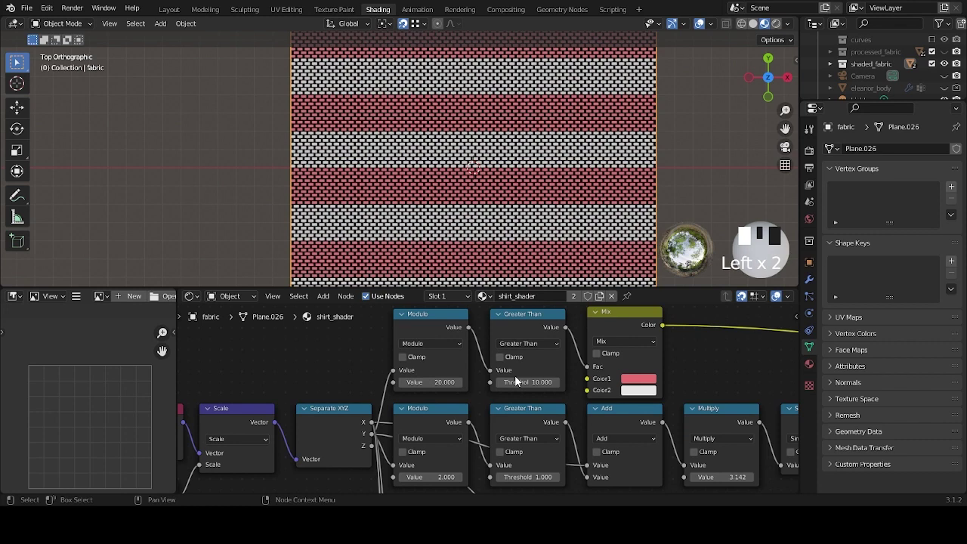
scroll(442, 215, up, 3)
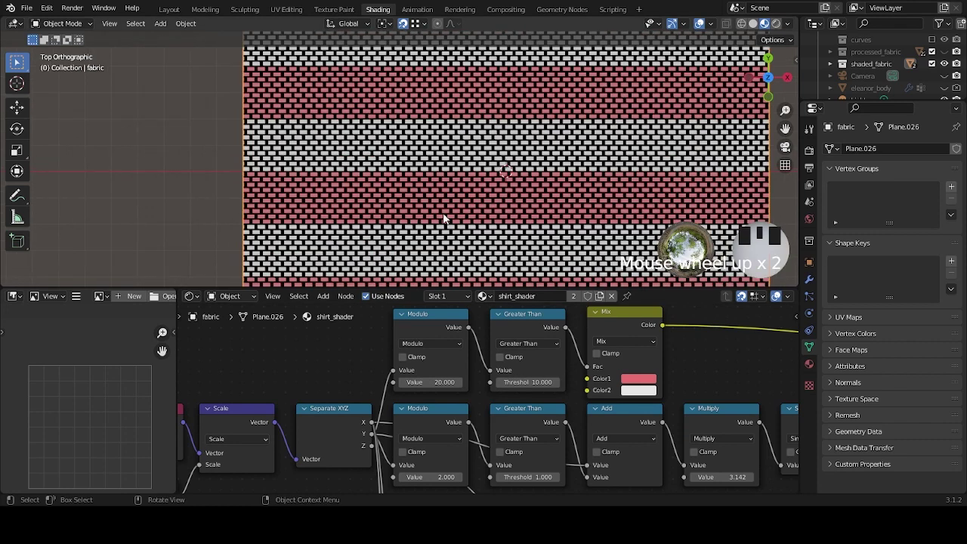
shift+middle_drag(442, 215, 449, 266)
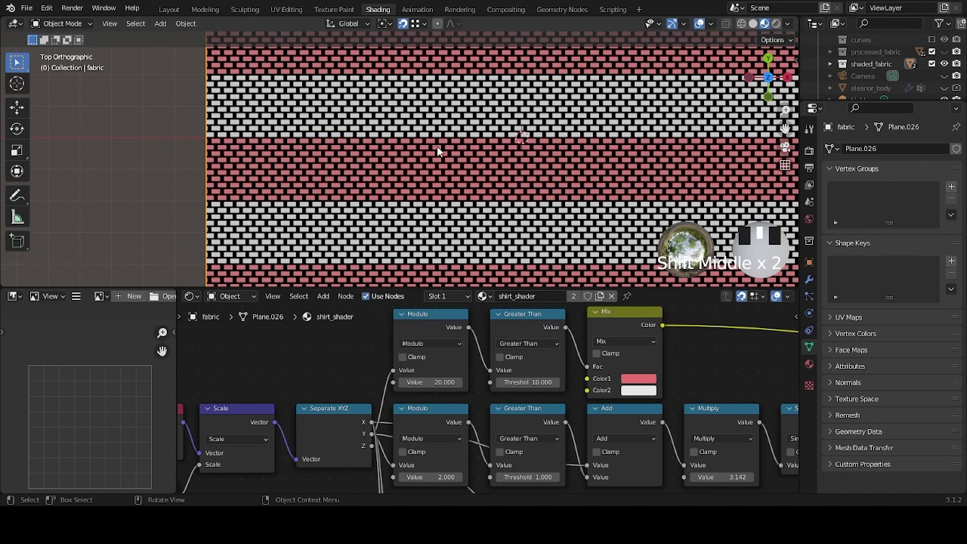
click(513, 318)
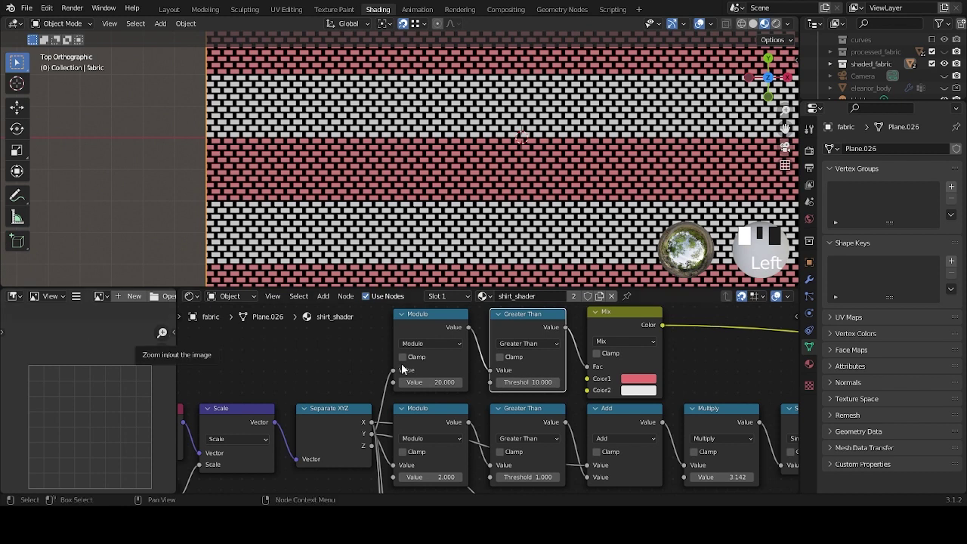
Set the upper stripe Greater Than threshold to 11 and bring the weave into close-up.
click(516, 381)
text(11)
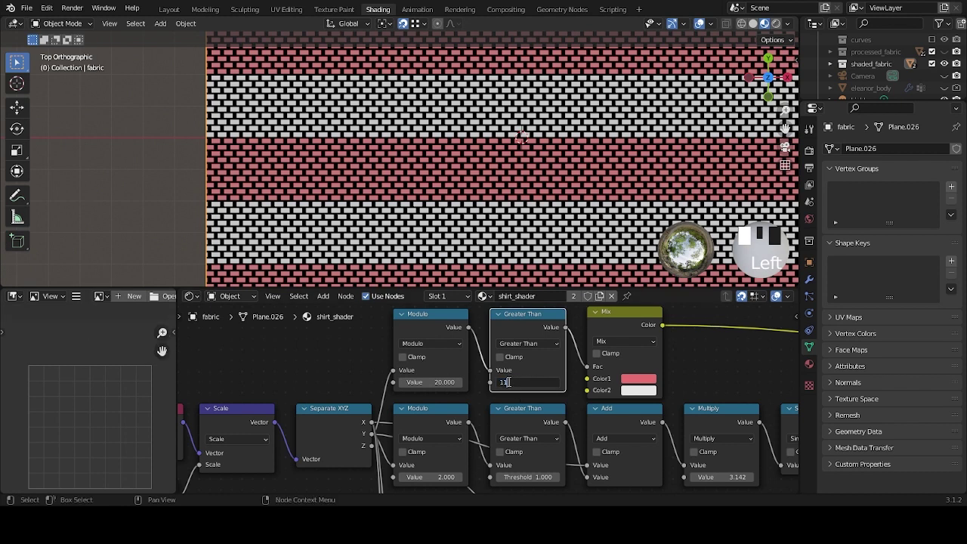
click(514, 381)
scroll(487, 197, up, 1)
shift+middle_drag(492, 225, 451, 240)
scroll(453, 204, up, 3)
scroll(448, 225, down, 1)
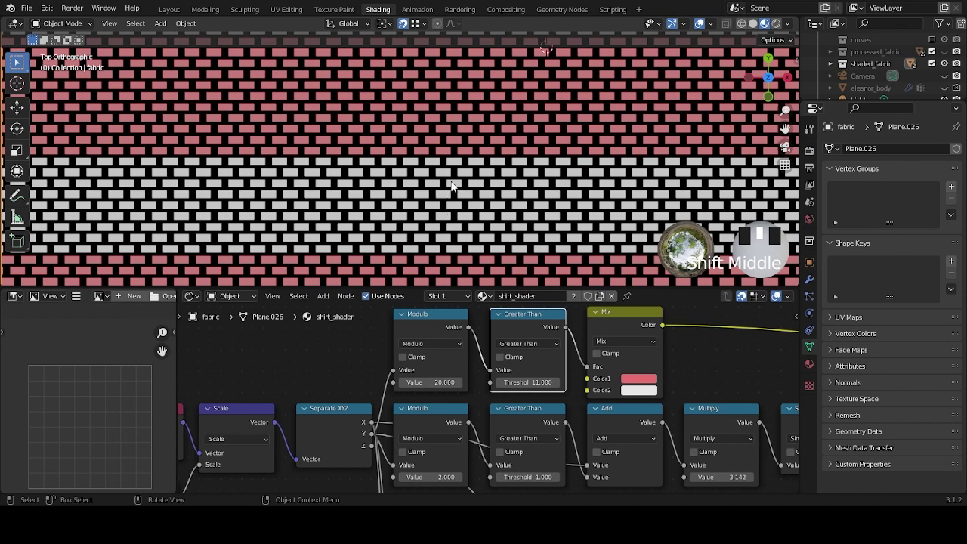
Count the thread rows across one white stripe and the neighbouring red stripe.
double_click(444, 243)
click(436, 231)
click(443, 220)
click(440, 213)
click(434, 195)
click(435, 183)
click(443, 174)
click(452, 168)
shift+middle_drag(453, 166, 449, 241)
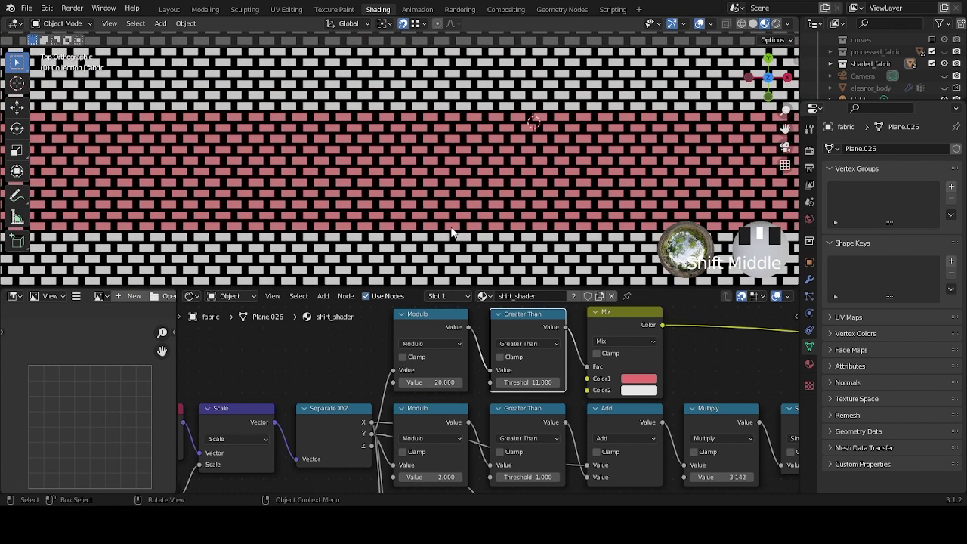
click(451, 234)
click(452, 233)
click(451, 210)
click(451, 195)
click(452, 187)
click(447, 168)
click(442, 151)
click(449, 141)
click(444, 131)
click(437, 122)
click(430, 115)
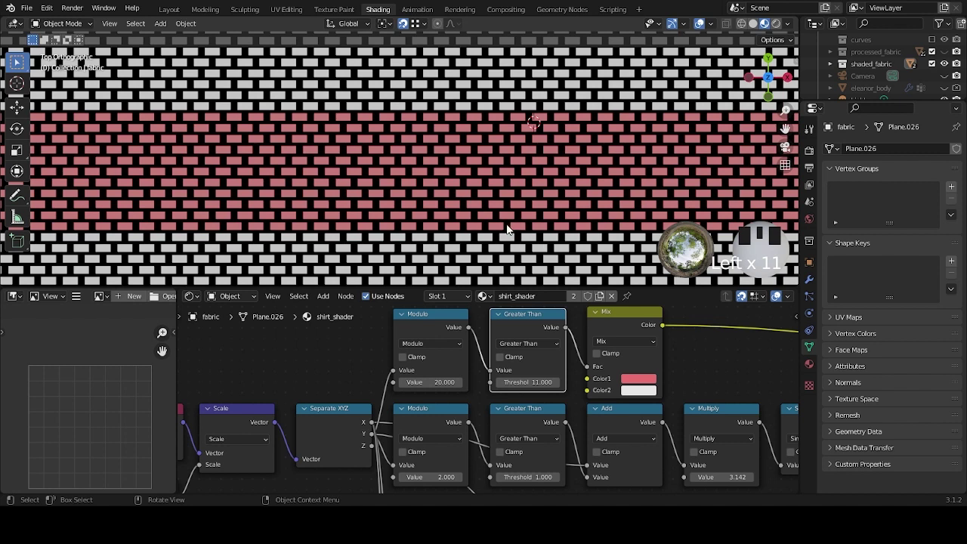
Set the upper stripe Greater Than threshold to 5 to try narrow red stripes.
click(441, 315)
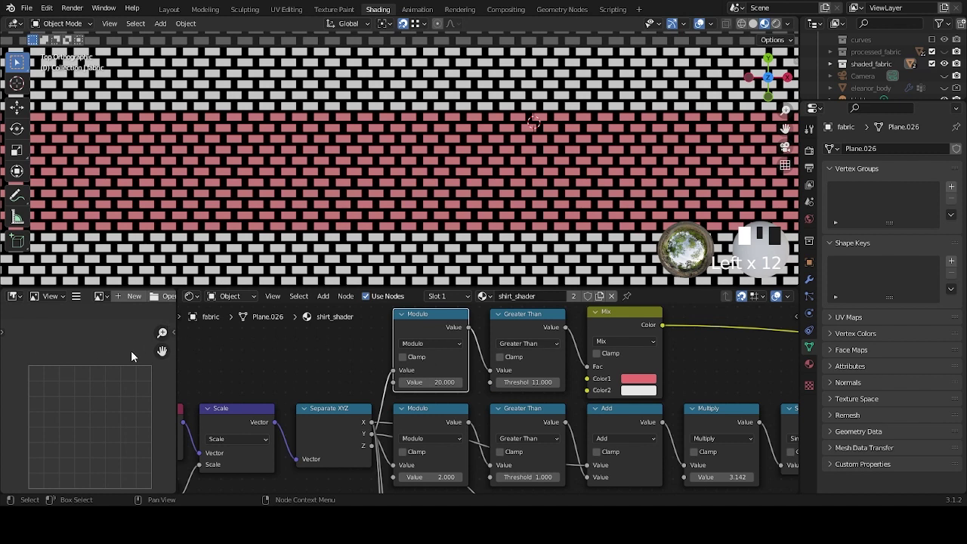
scroll(436, 195, down, 6)
scroll(485, 200, down, 2)
scroll(492, 224, up, 3)
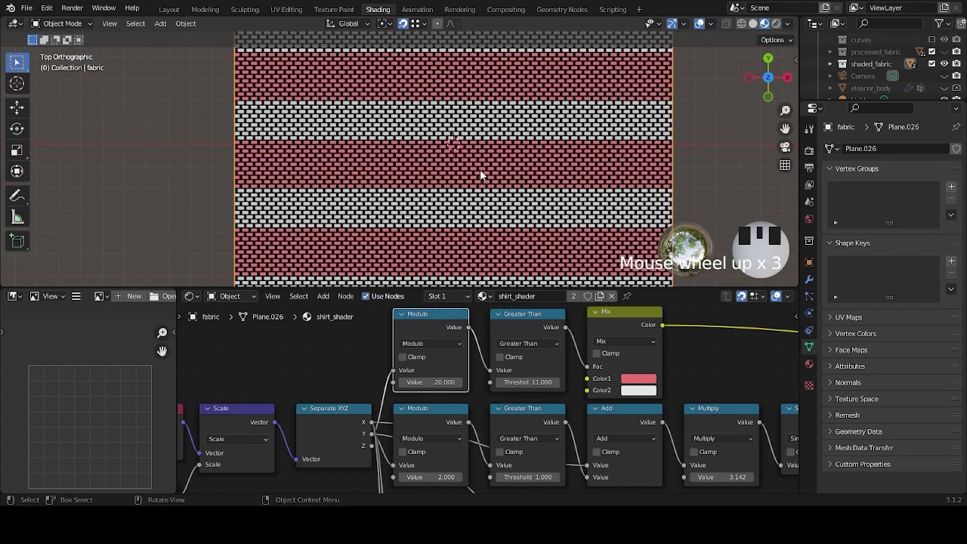
scroll(497, 184, down, 1)
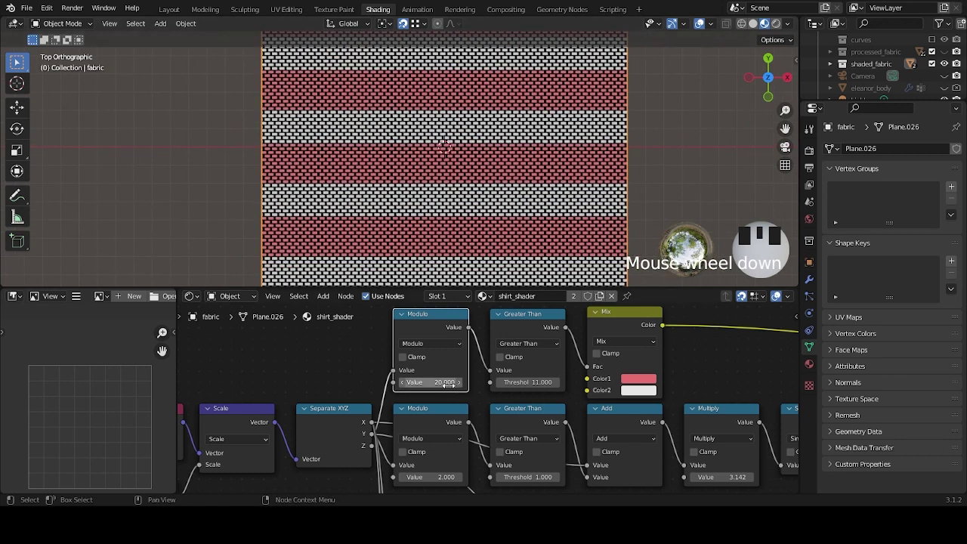
click(528, 381)
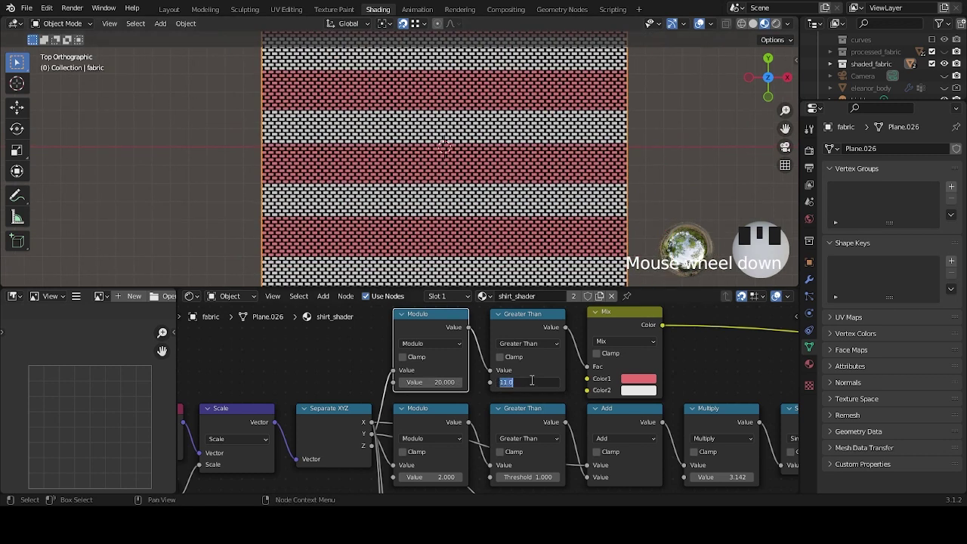
text(5)
key(Return)
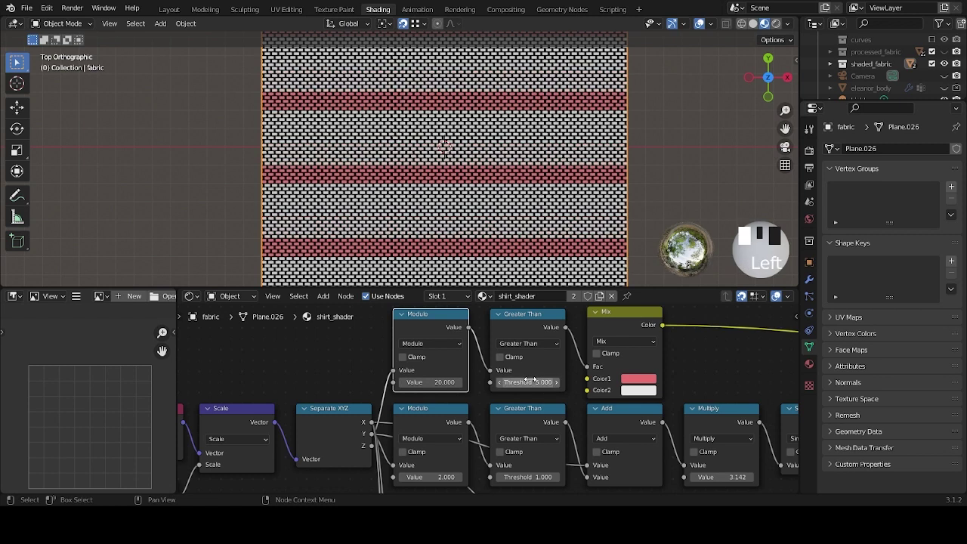
scroll(512, 190, down, 4)
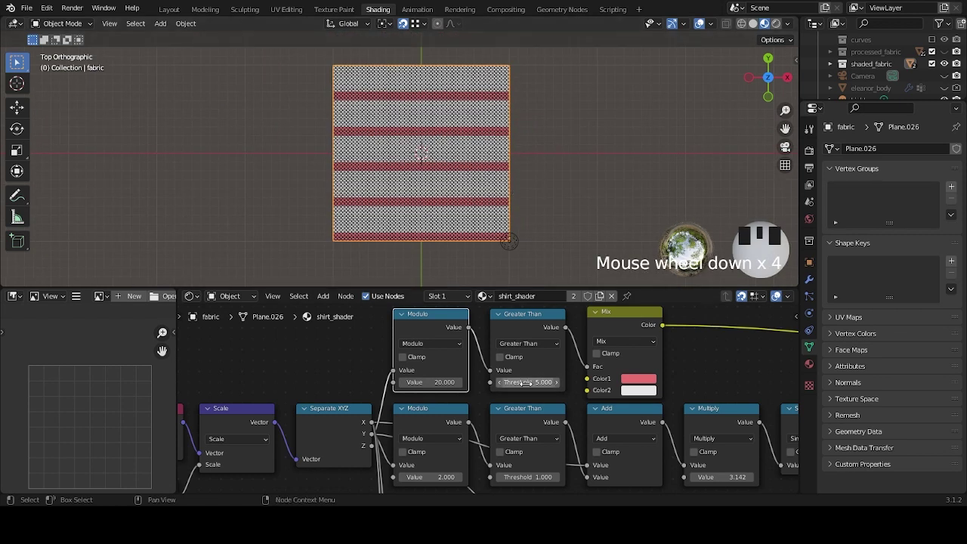
Try a higher threshold on the upper stripe Greater Than node and restore it to 5.
drag(529, 381, 582, 382)
text(5)
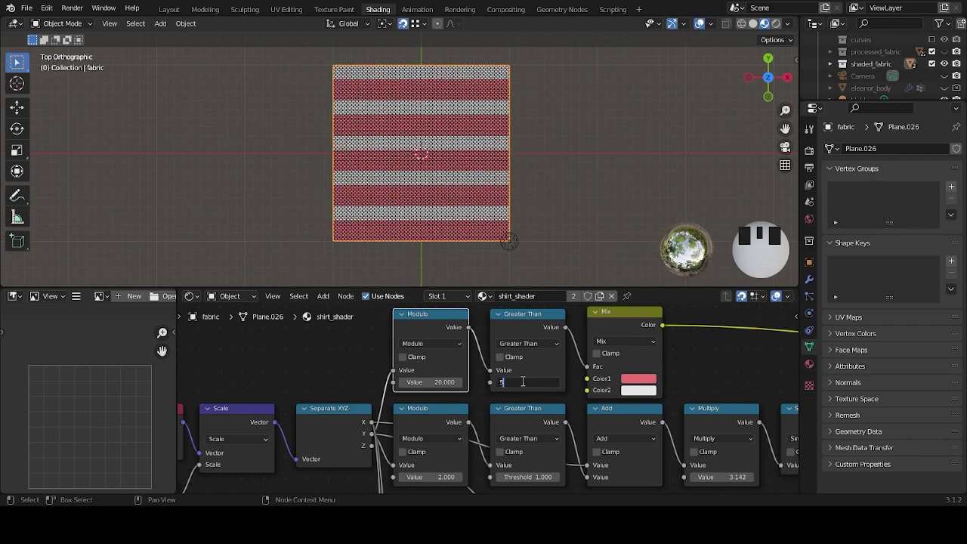
click(471, 209)
scroll(570, 193, up, 3)
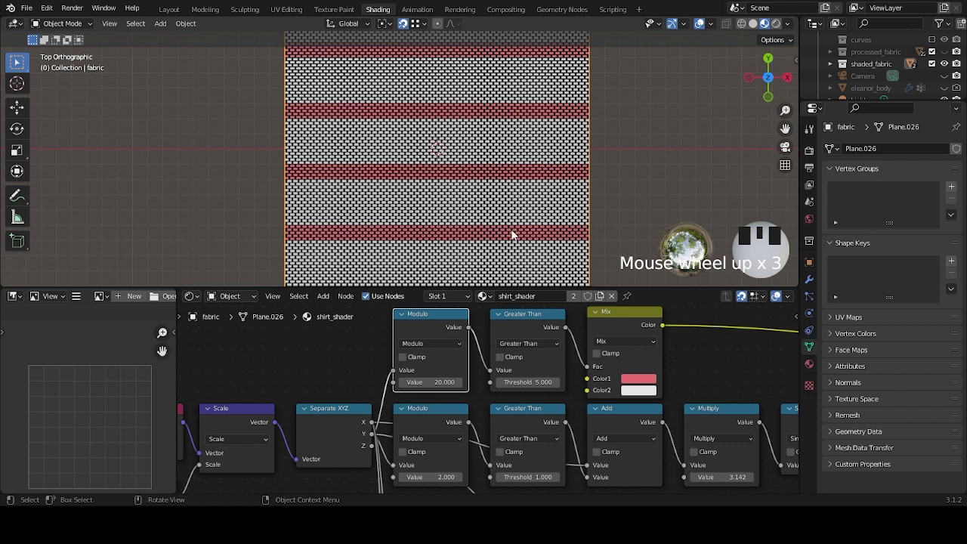
Set the upper stripe Greater Than threshold to 15 to try narrow white stripes.
drag(518, 383, 649, 382)
click(516, 381)
text(15)
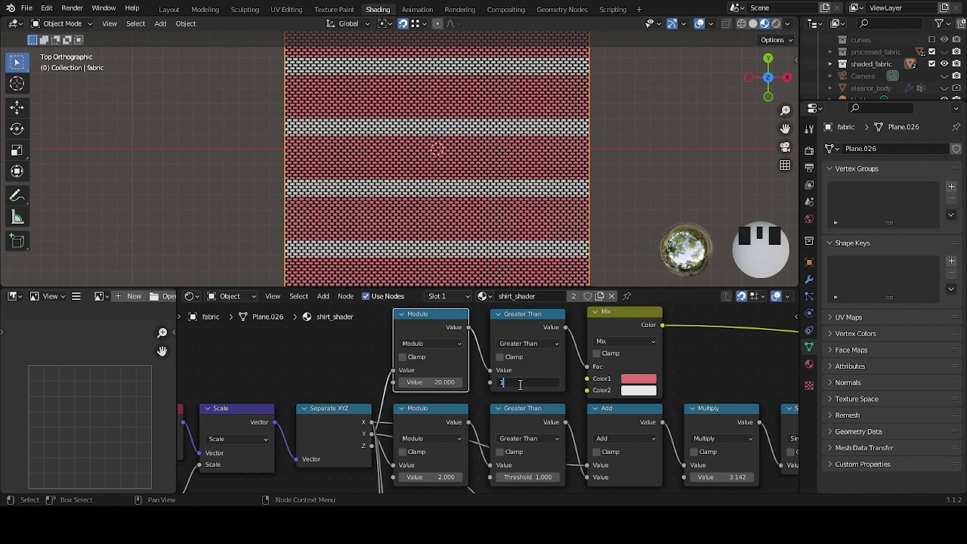
click(524, 184)
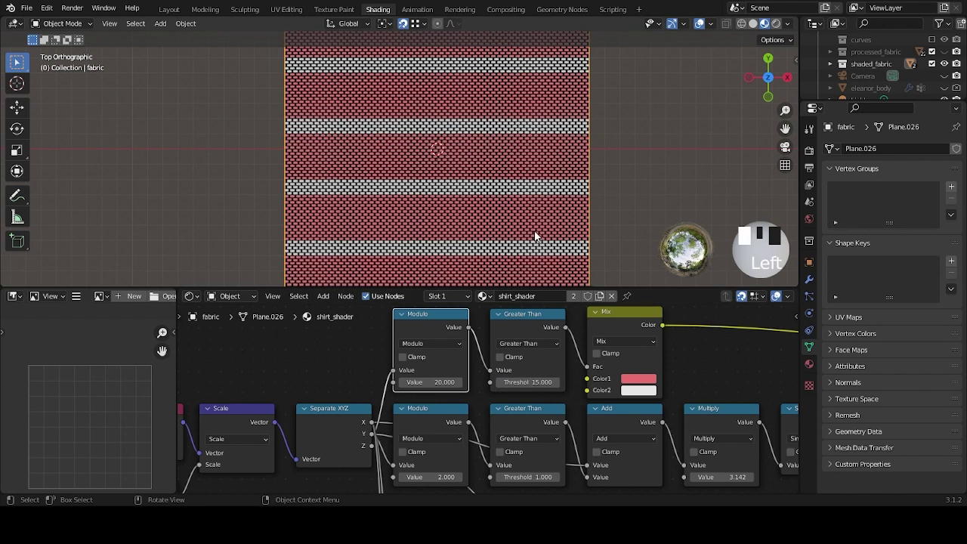
Preview the final colour Multiply node at the end of the red-and-white weave network.
scroll(652, 383, down, 4)
middle_drag(653, 383, 453, 387)
ctrl+shift+click(718, 397)
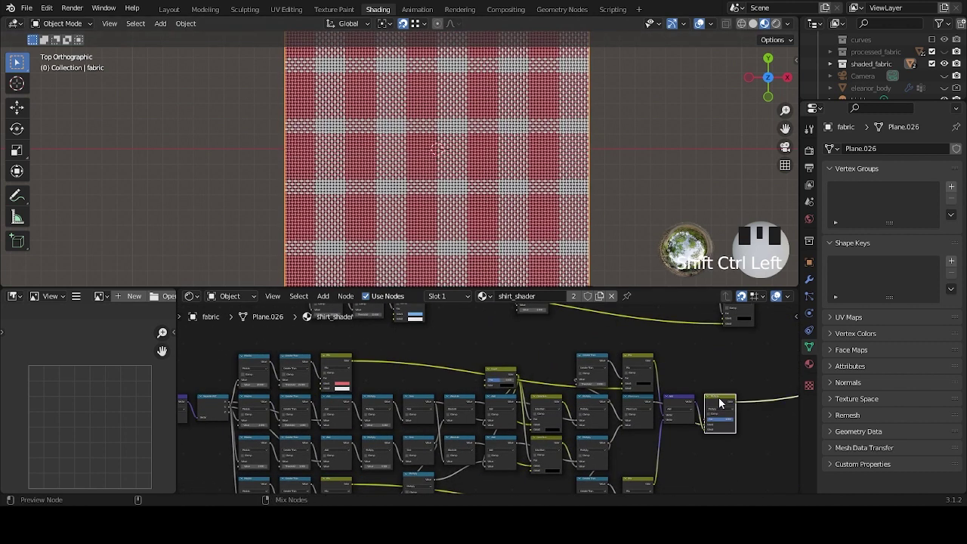
Set the lower stripe Modulo value to 10 and its Greater Than threshold to 5 to try thinner vertical stripes.
scroll(464, 204, up, 4)
scroll(484, 205, down, 6)
scroll(433, 361, up, 5)
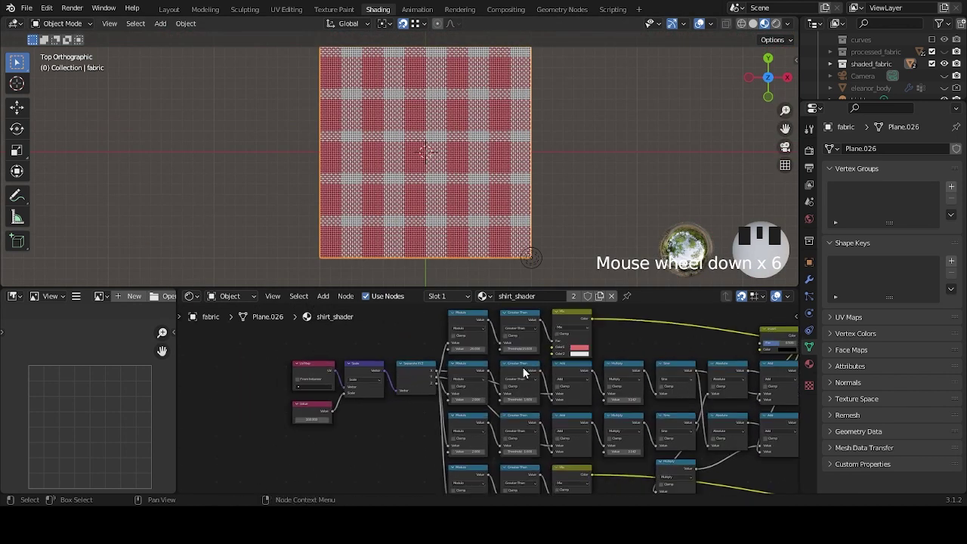
scroll(511, 462, up, 2)
scroll(508, 408, down, 2)
scroll(507, 415, up, 2)
scroll(509, 402, up, 2)
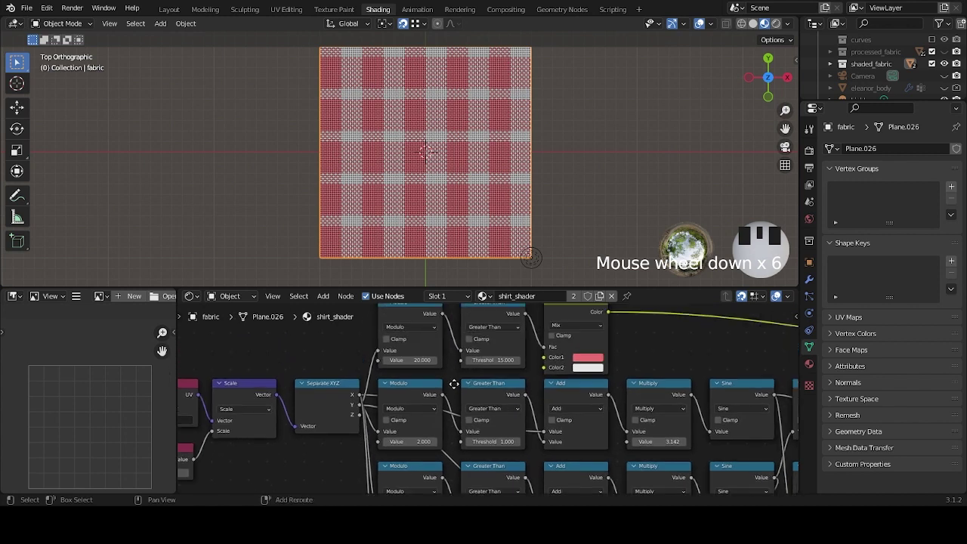
scroll(434, 332, down, 4)
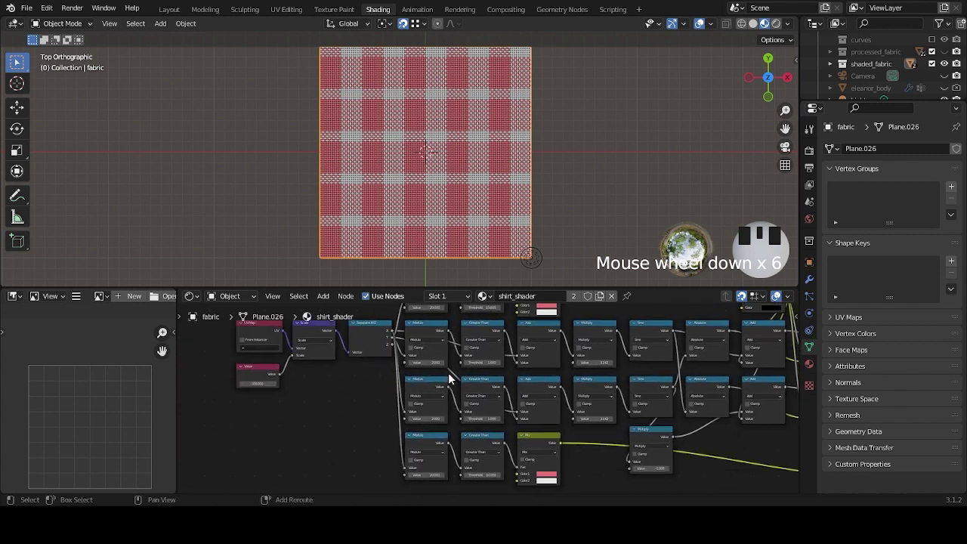
scroll(454, 360, down, 2)
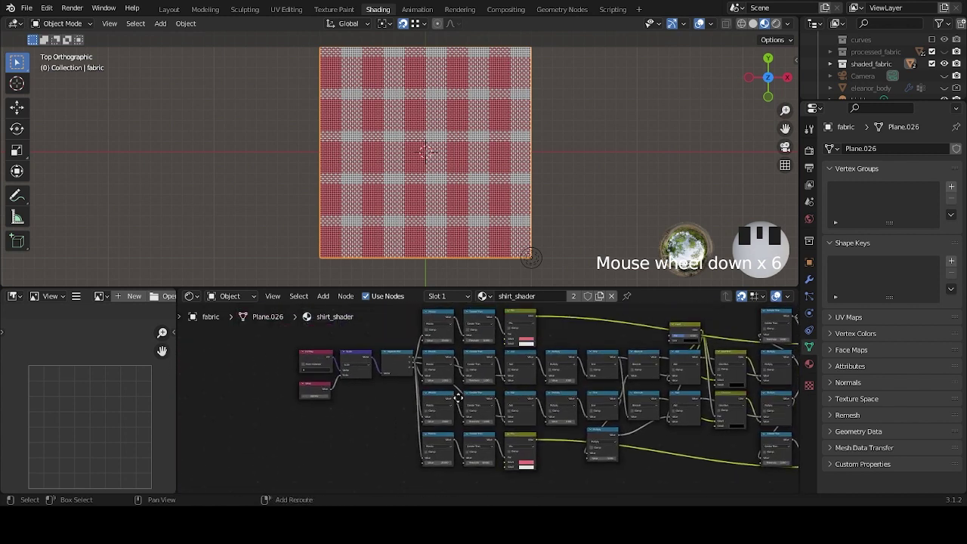
scroll(452, 362, up, 5)
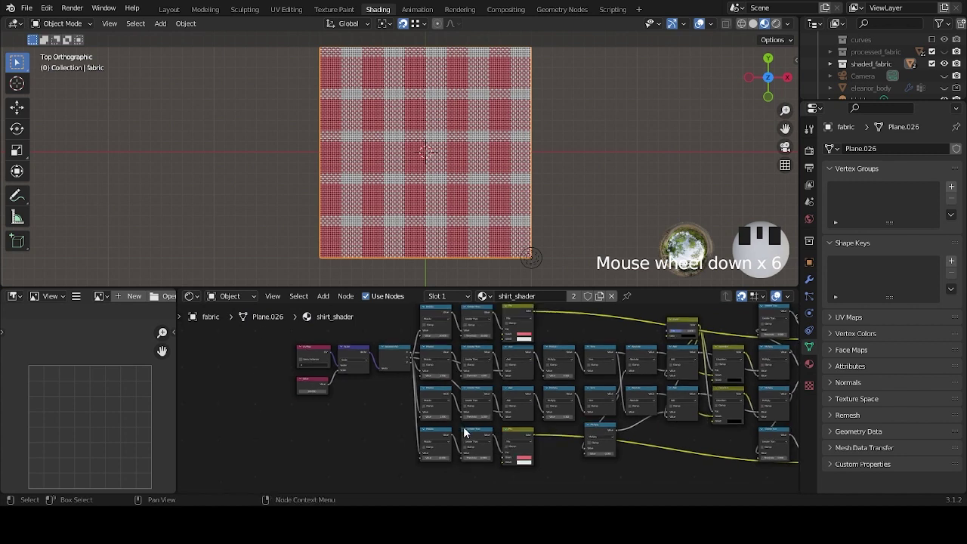
middle_drag(420, 416, 440, 416)
click(376, 381)
text(10)
click(474, 379)
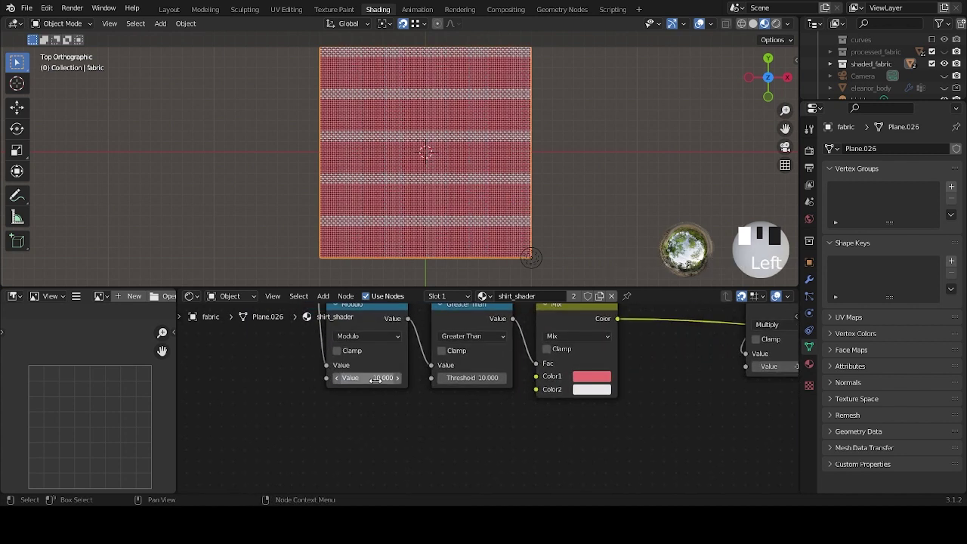
click(474, 379)
text(5)
click(473, 393)
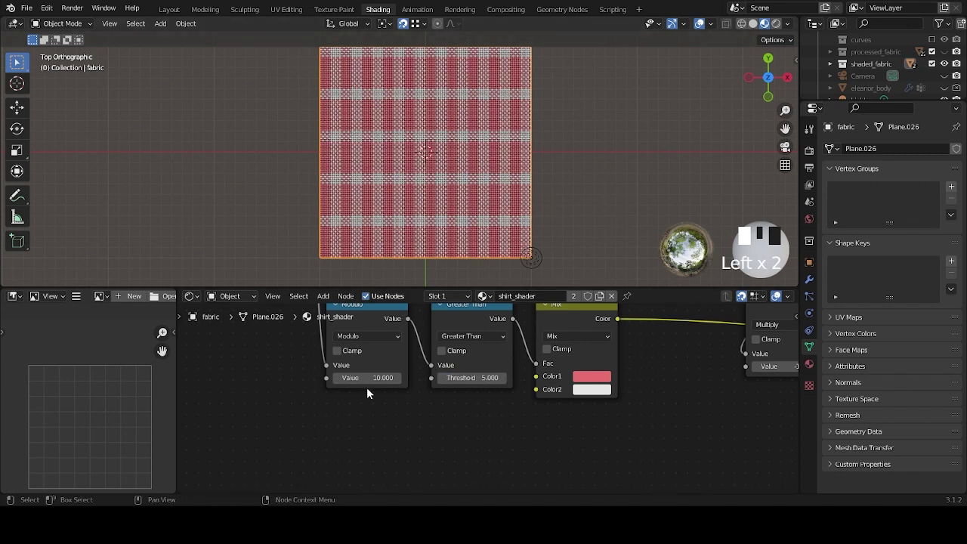
scroll(479, 248, up, 6)
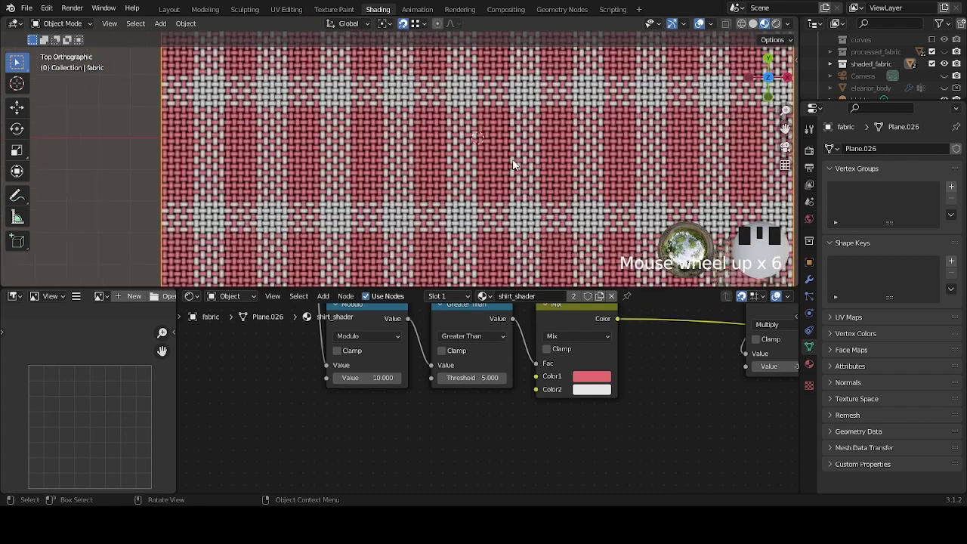
scroll(458, 212, down, 8)
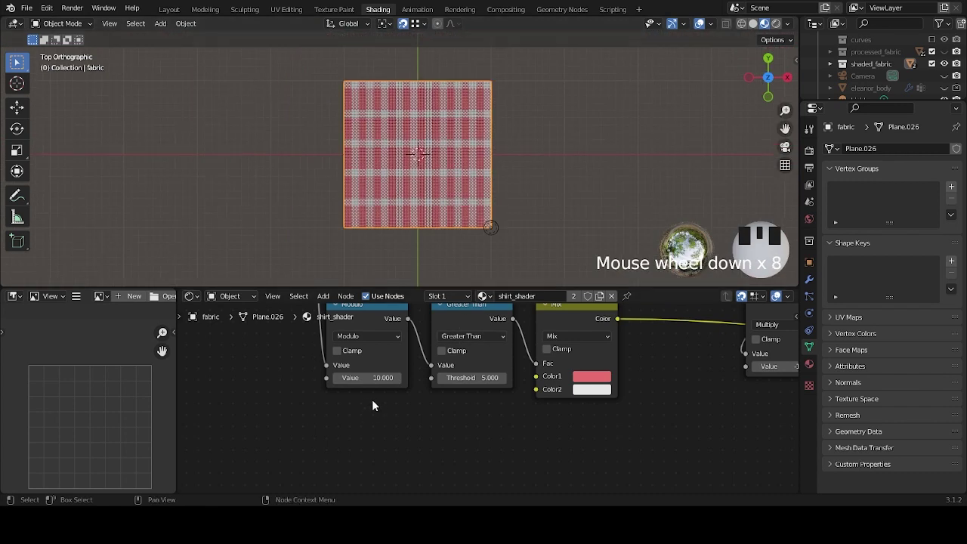
Set the lower stripe Modulo value to 30 and its Greater Than threshold to 10 to try wider vertical white stripes.
drag(367, 384, 400, 384)
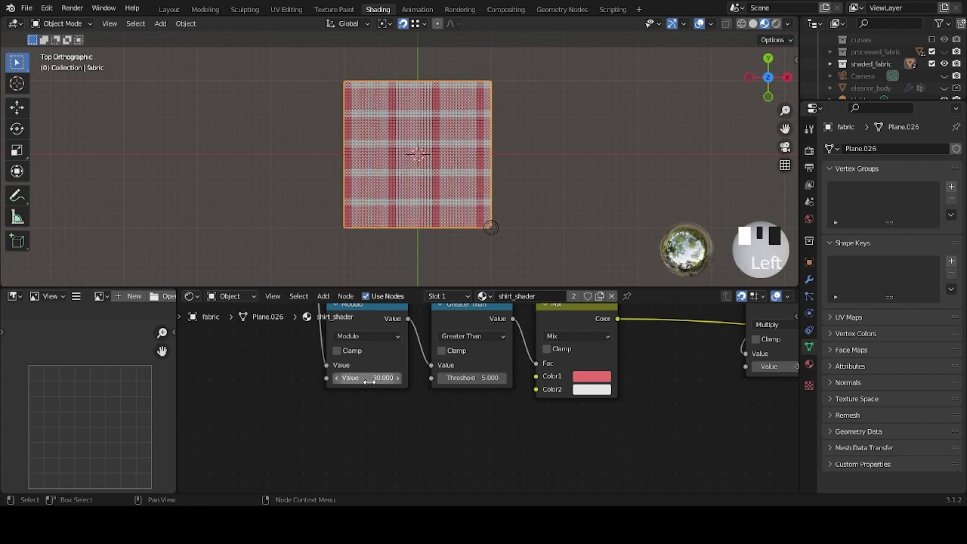
scroll(505, 198, up, 5)
click(476, 378)
text(10)
click(535, 157)
scroll(528, 174, down, 5)
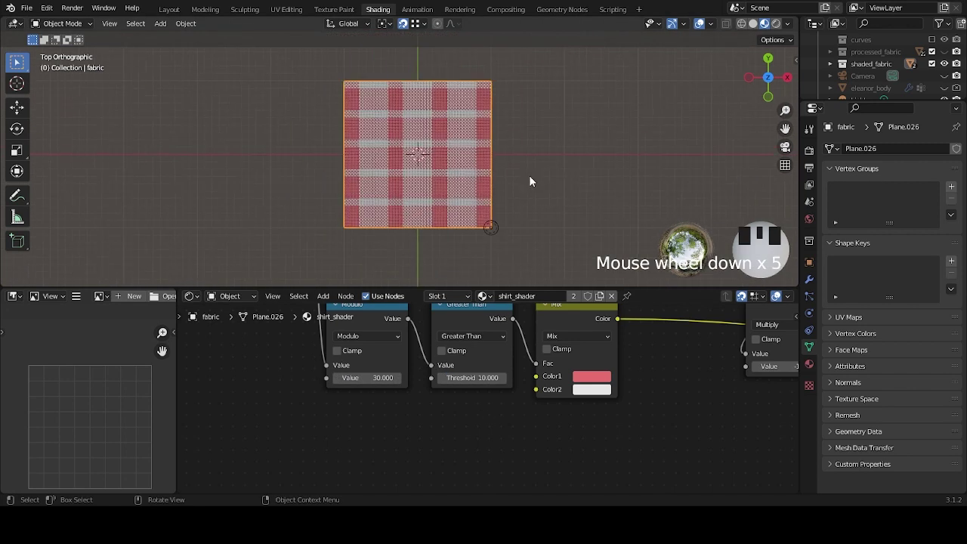
scroll(529, 182, up, 4)
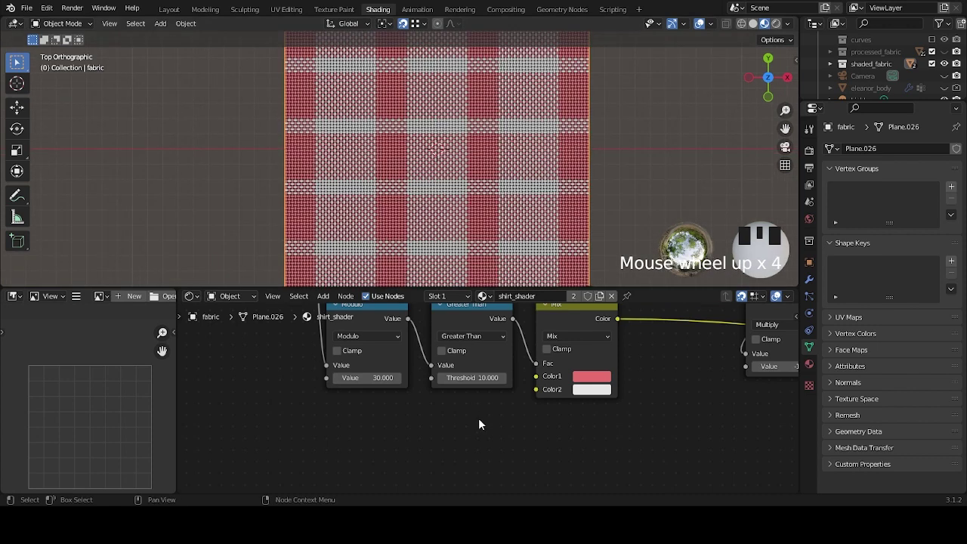
Return the upper stripe Modulo value to 20 and its Greater Than threshold to 10.
scroll(457, 387, down, 5)
middle_drag(471, 379, 464, 433)
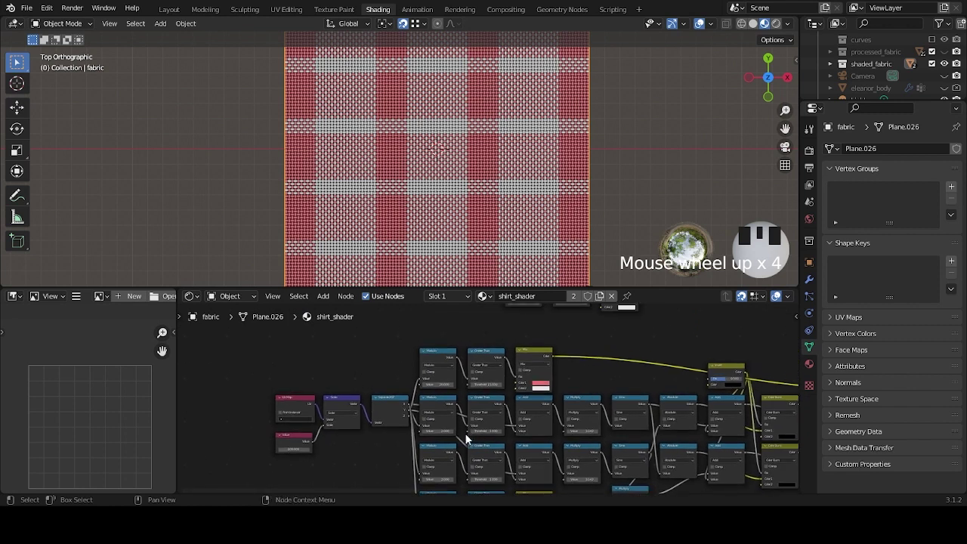
scroll(462, 426, up, 2)
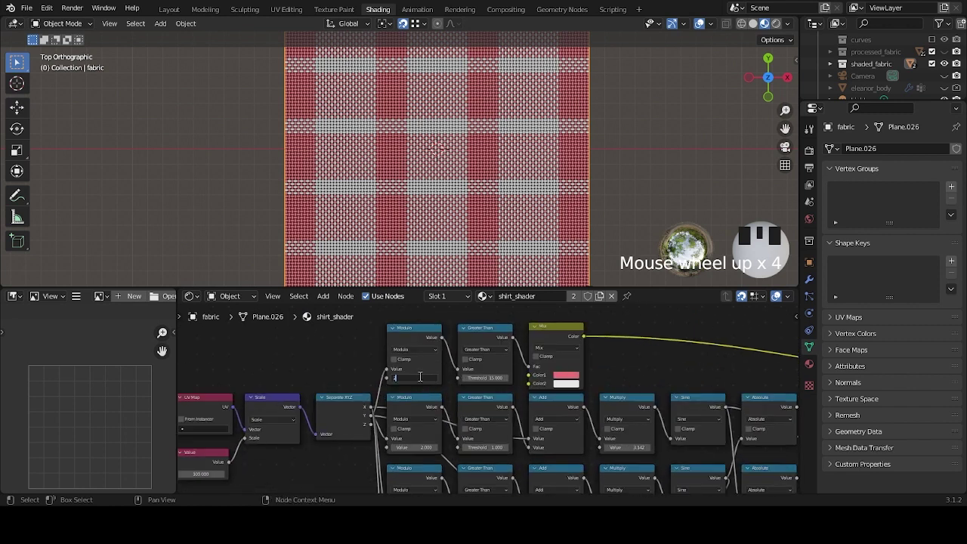
triple_click(496, 377)
text(10)
key(Return)
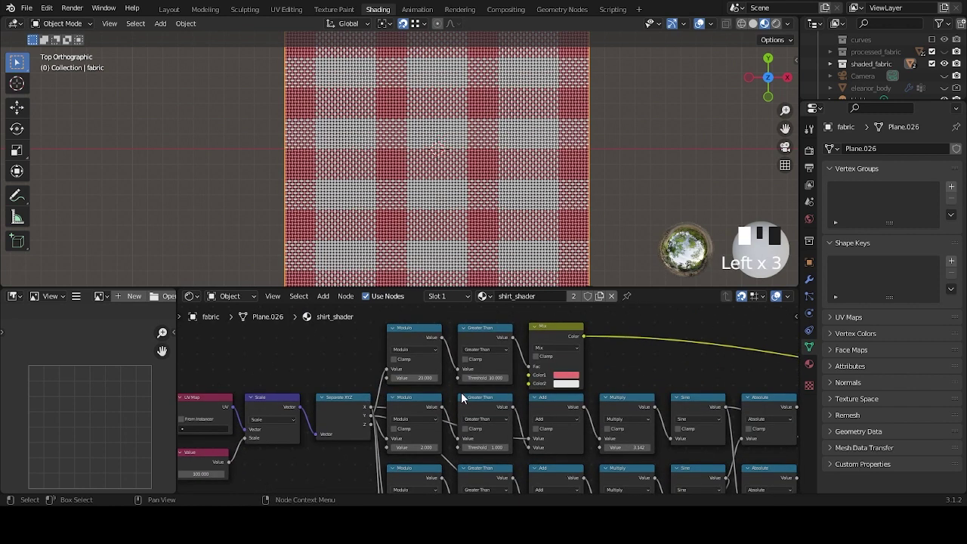
Return the lower stripe Modulo value to 20, keeping its Greater Than threshold at 10 for an even check.
scroll(450, 400, down, 2)
middle_drag(439, 412, 461, 358)
scroll(453, 423, up, 2)
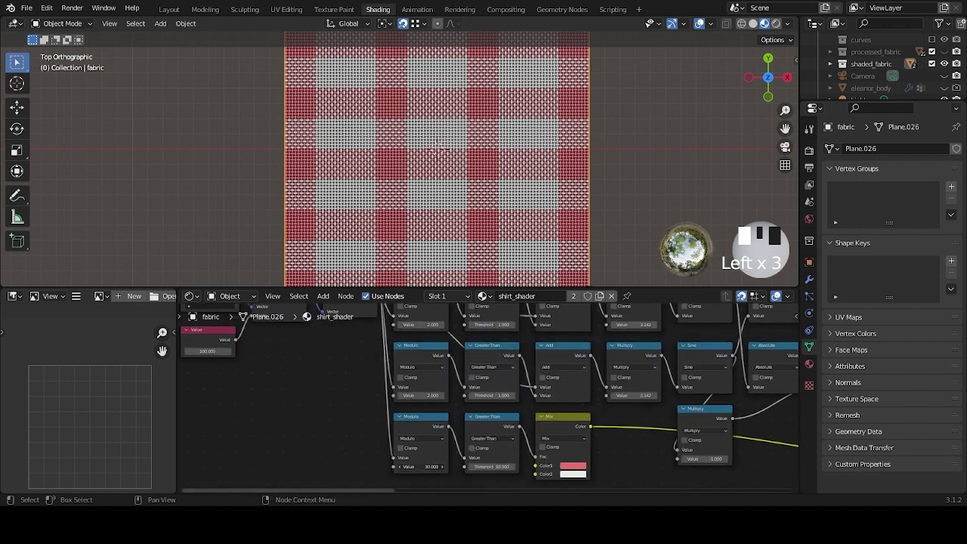
click(402, 467)
click(511, 466)
click(512, 466)
scroll(541, 191, down, 1)
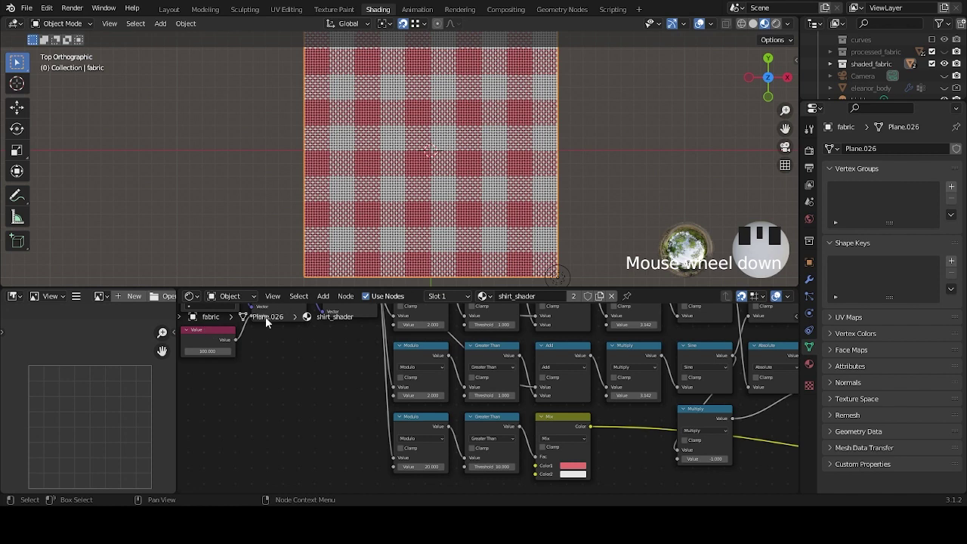
Select the entire red-and-white weave node network and clear the selection.
scroll(353, 319, down, 5)
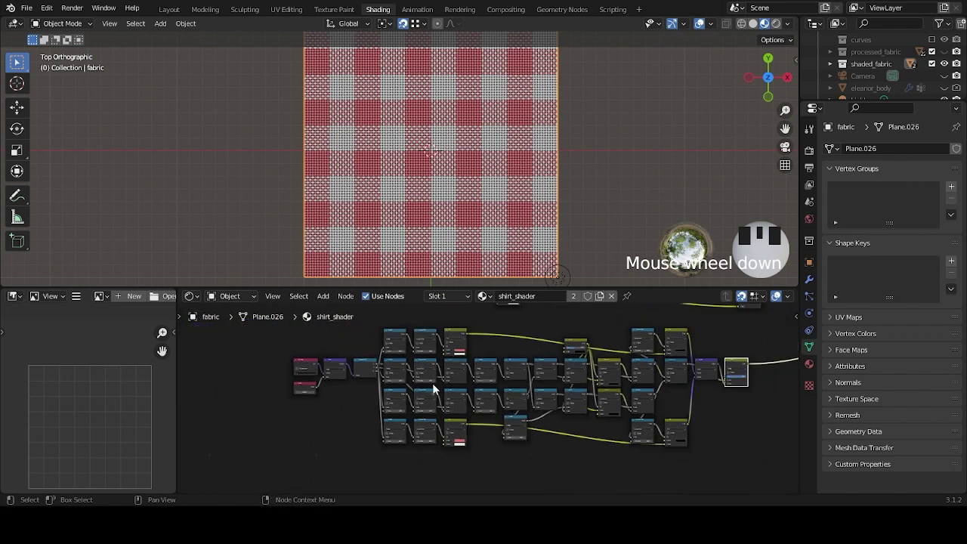
scroll(466, 400, down, 2)
drag(315, 336, 701, 445)
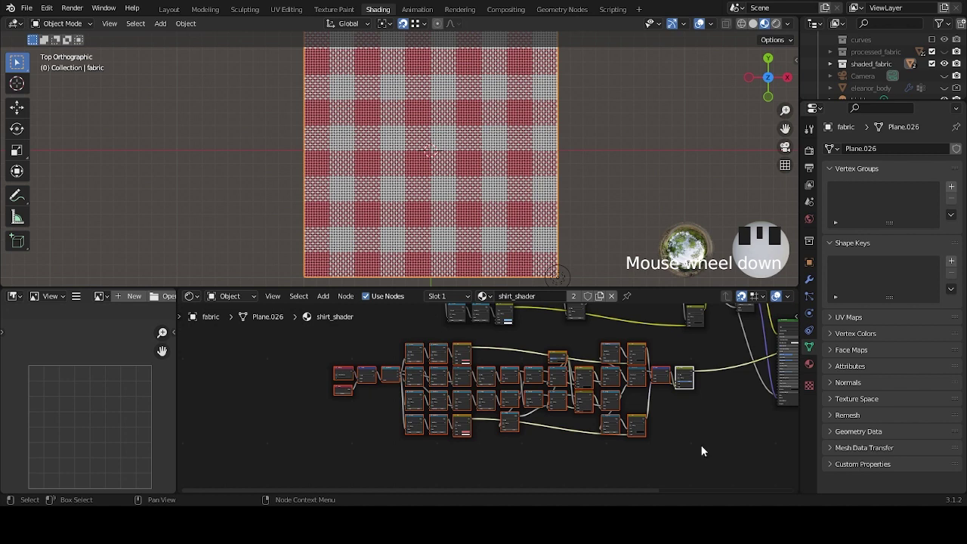
click(700, 444)
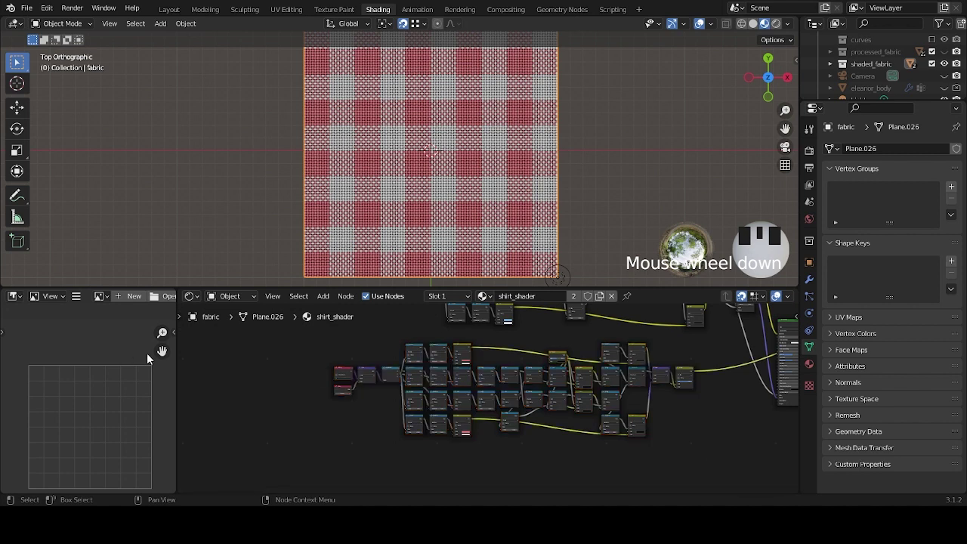
Set the saturation of Color1 in the upper stripe Mix node to 0, leaving only the vertical stripes coloured.
scroll(500, 394, up, 6)
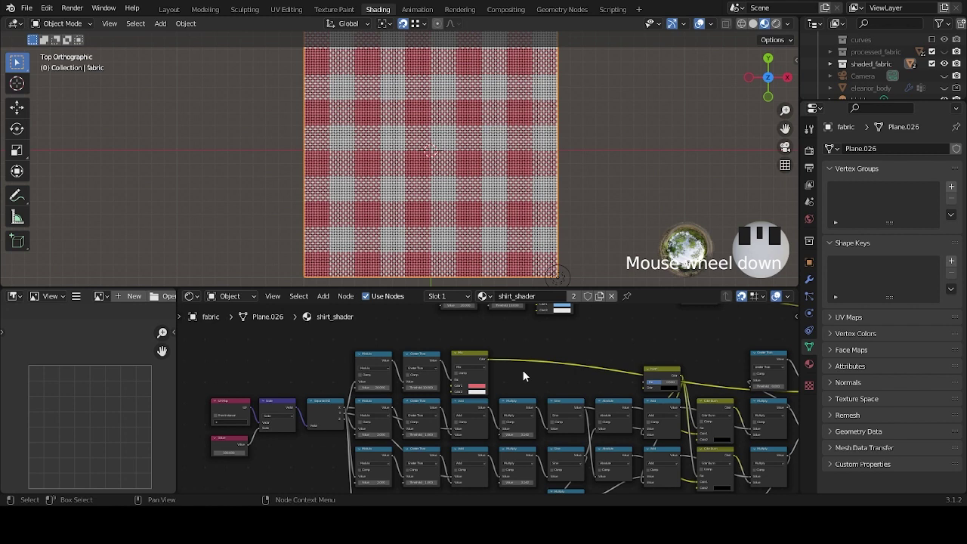
scroll(426, 81, down, 2)
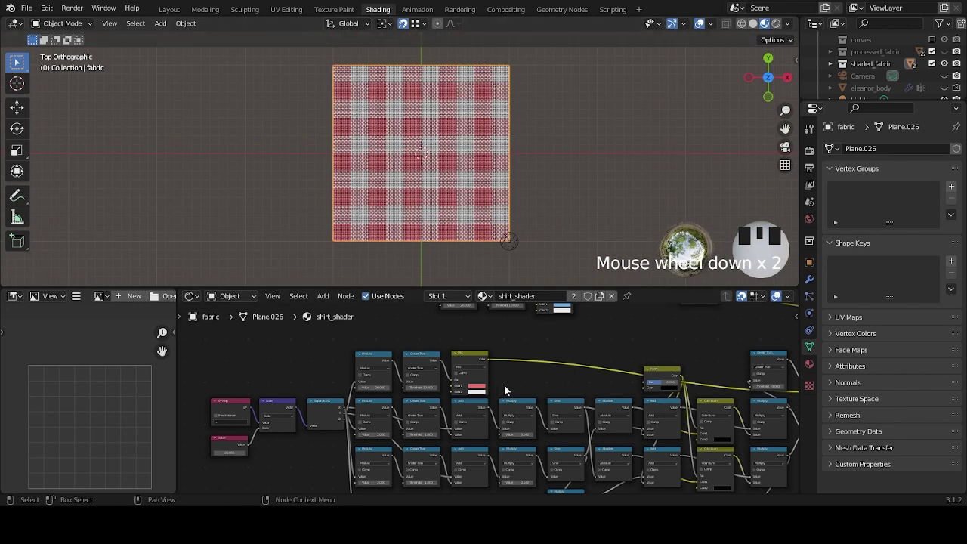
scroll(503, 385, up, 3)
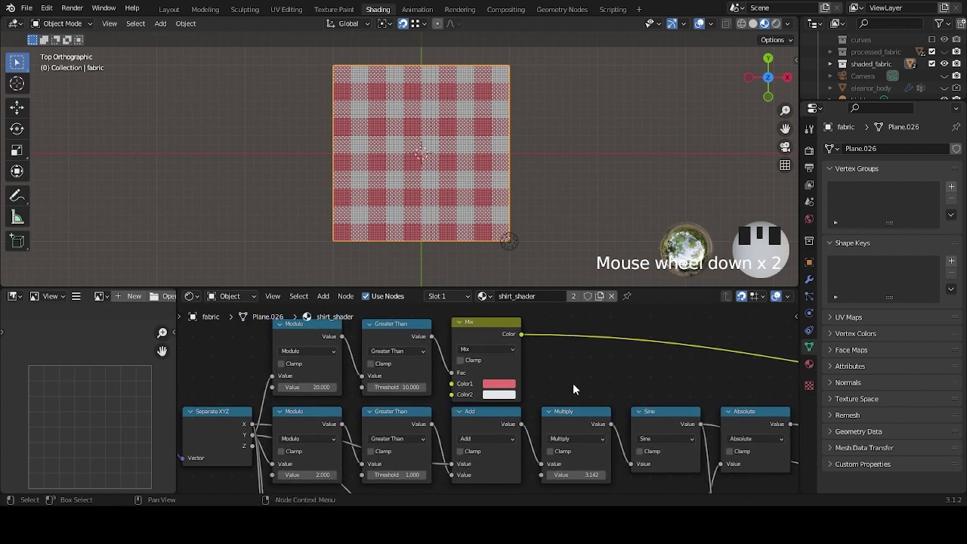
scroll(573, 382, up, 1)
scroll(513, 375, down, 2)
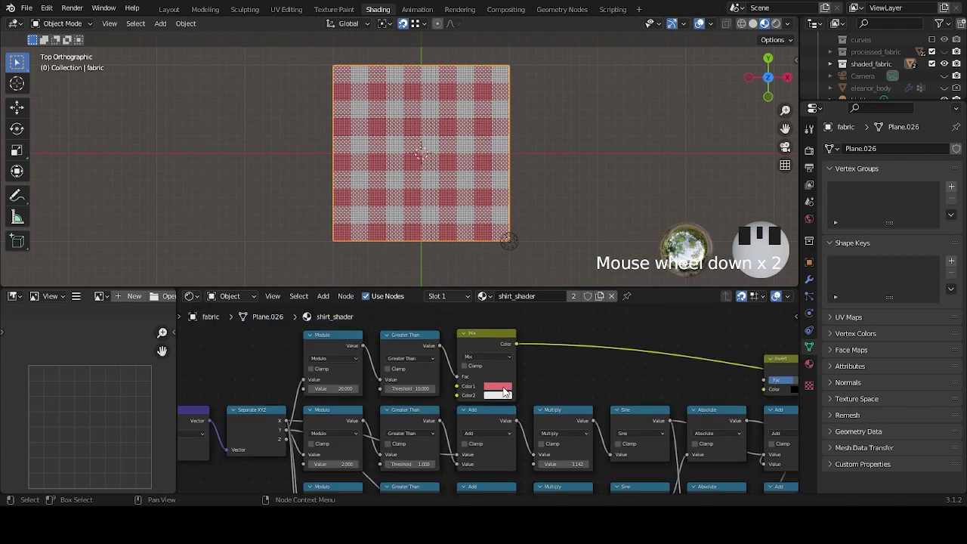
scroll(545, 393, up, 2)
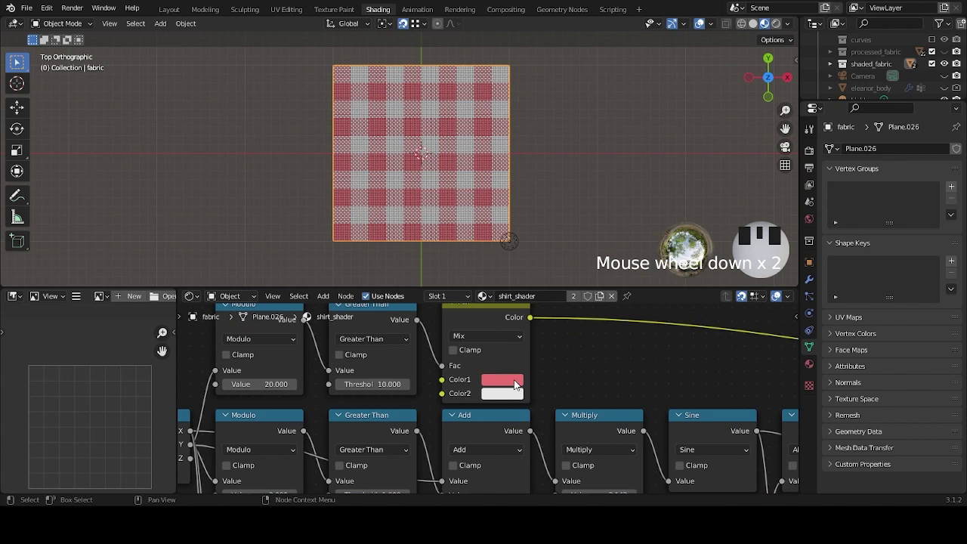
click(515, 385)
drag(559, 335, 499, 335)
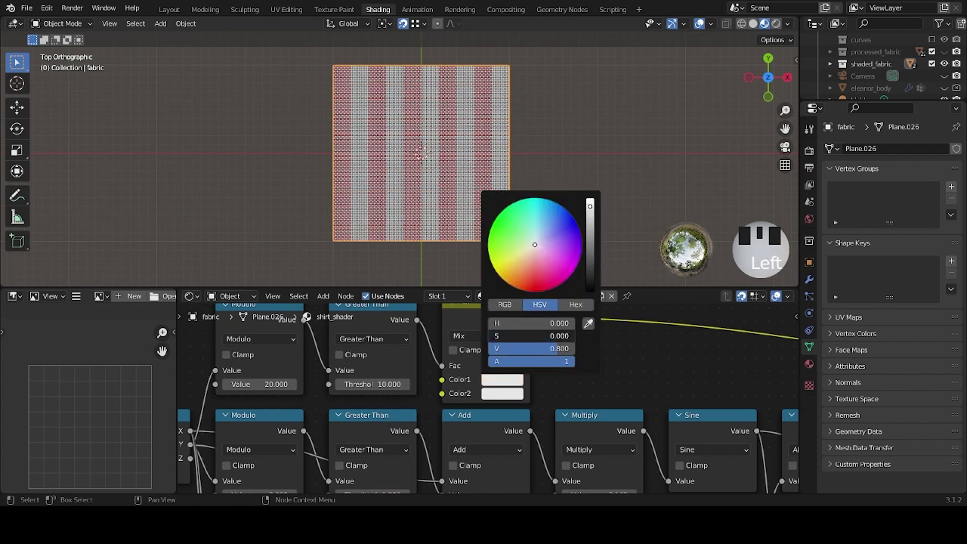
Inspect the weave with vertical stripes only, and return the upper stripe Mix node's Color1 saturation to 0.8.
scroll(438, 148, up, 3)
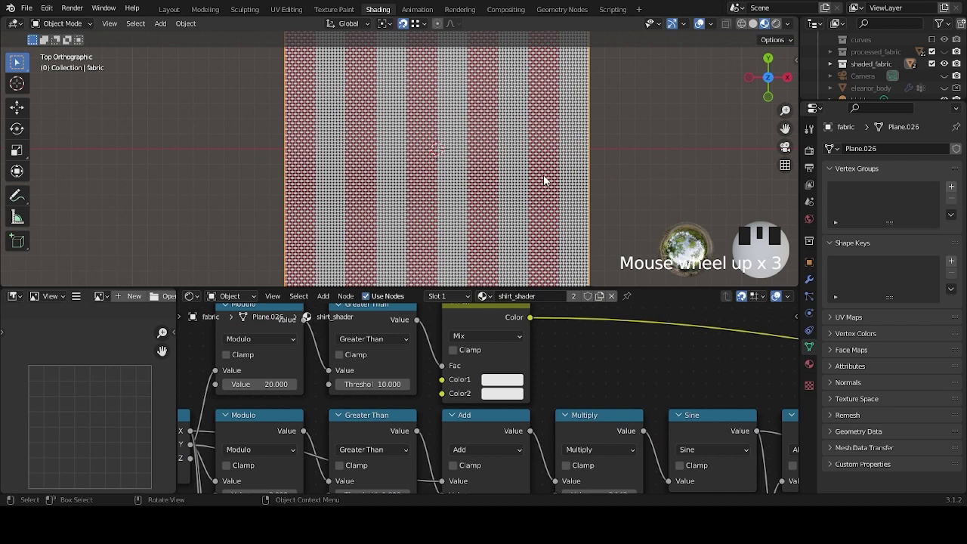
scroll(543, 181, down, 2)
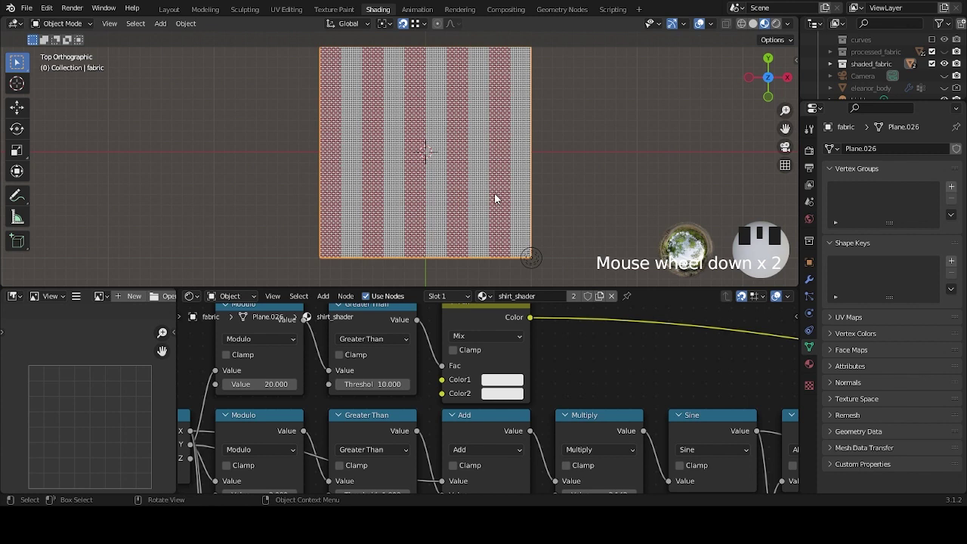
scroll(495, 198, up, 11)
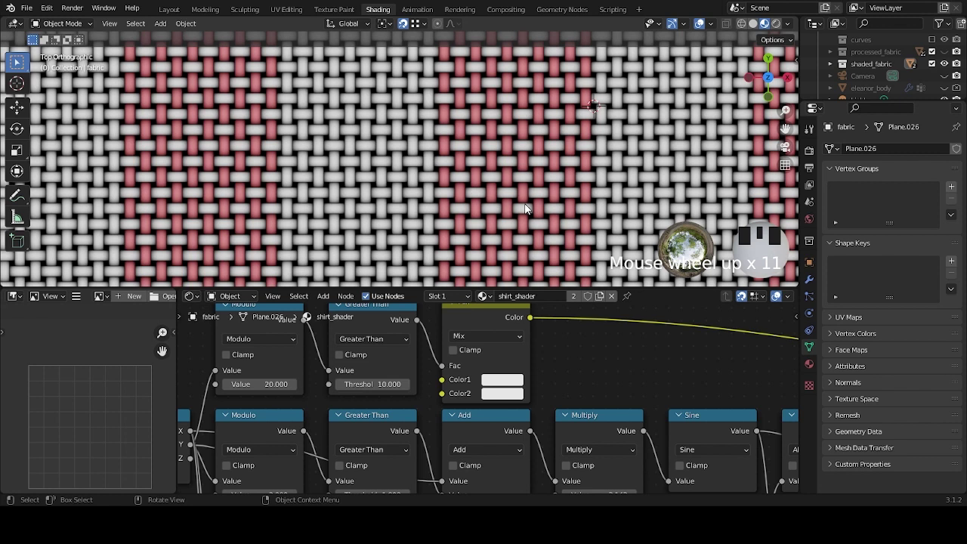
scroll(529, 209, down, 3)
shift+middle_drag(622, 191, 540, 195)
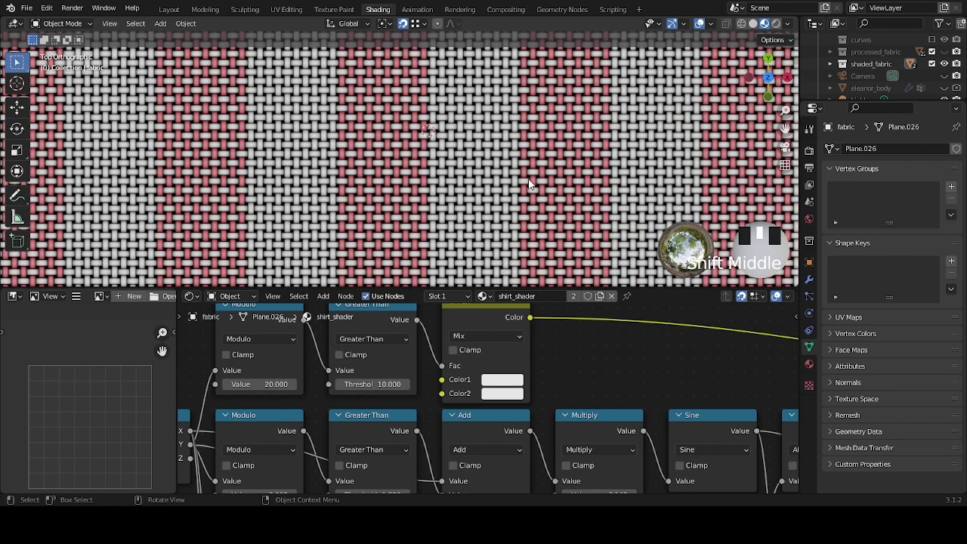
scroll(526, 193, down, 2)
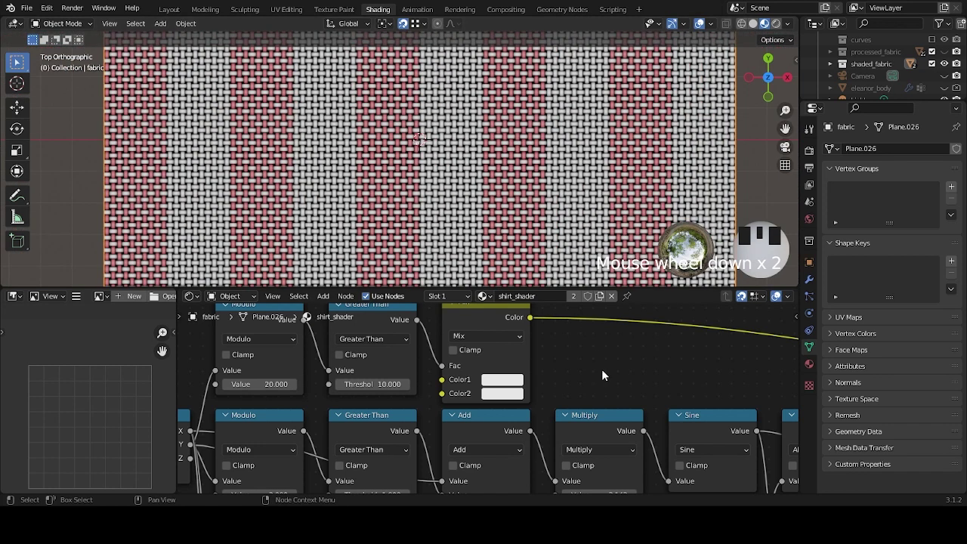
click(511, 382)
click(512, 335)
text(.8)
key(Return)
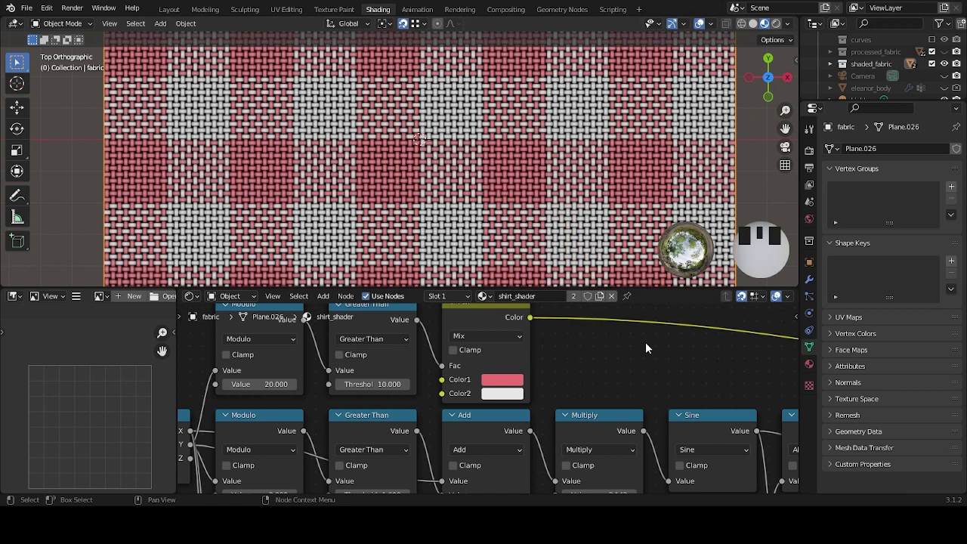
Link the lower stripe Mix colour to Color2 of the upper weave Mix node and cut the link entering its Color1.
scroll(645, 348, down, 5)
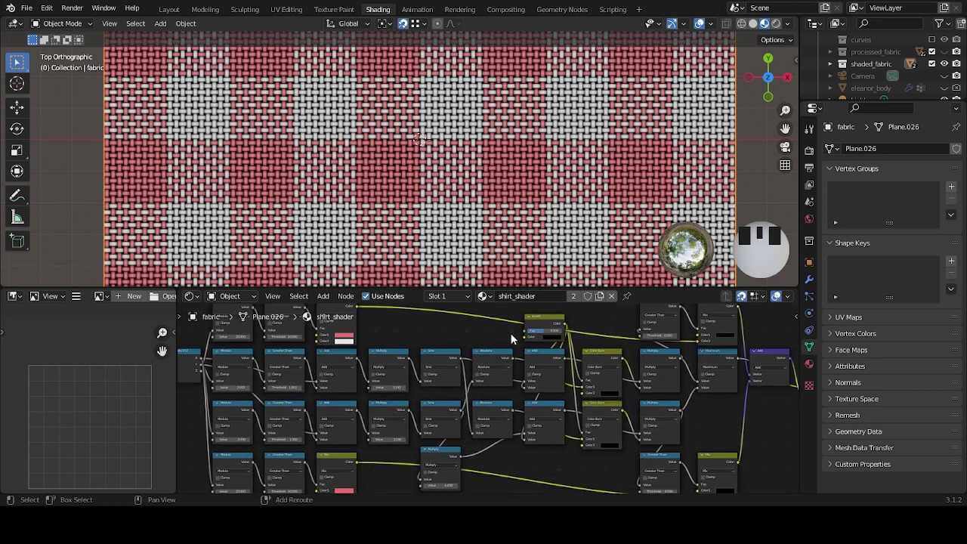
scroll(512, 339, down, 2)
shift+scroll(392, 447, down, 1)
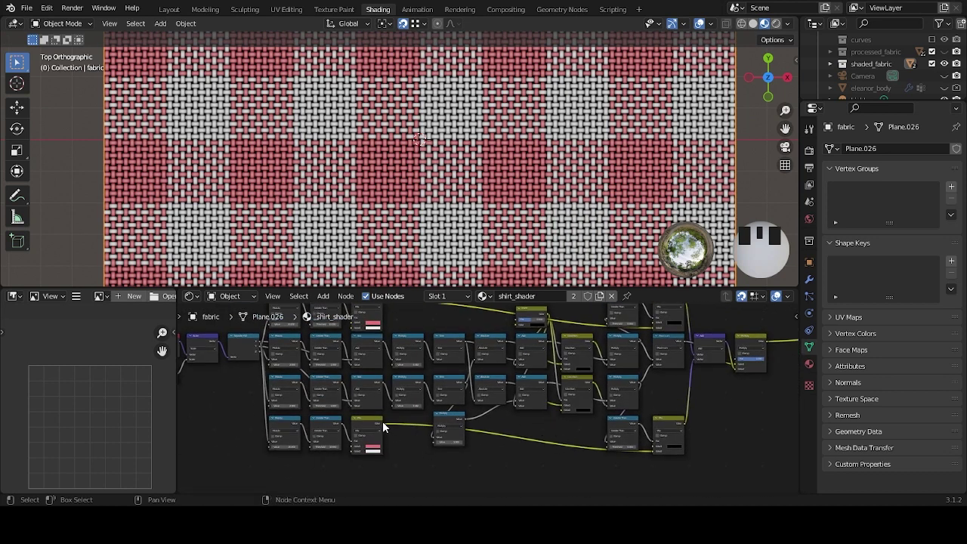
middle_drag(382, 424, 377, 448)
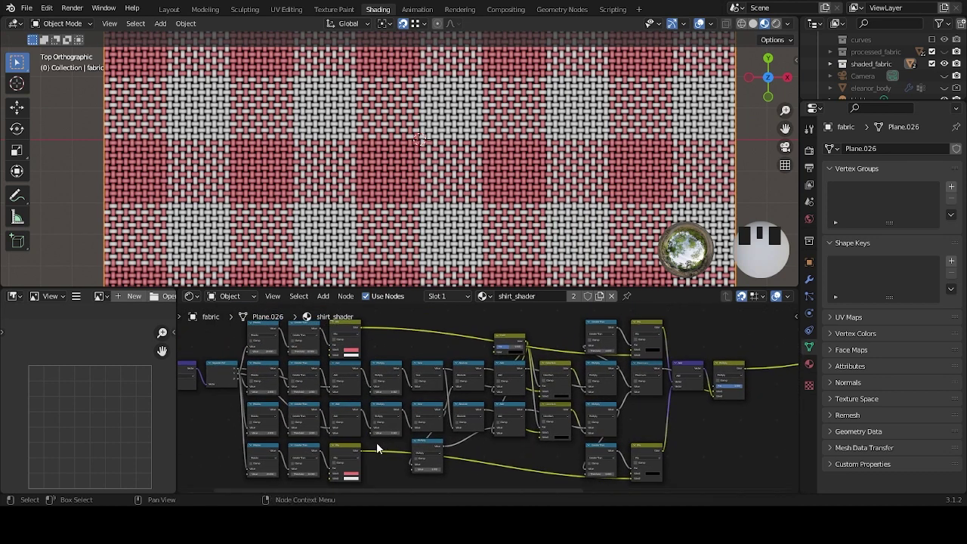
drag(361, 449, 631, 353)
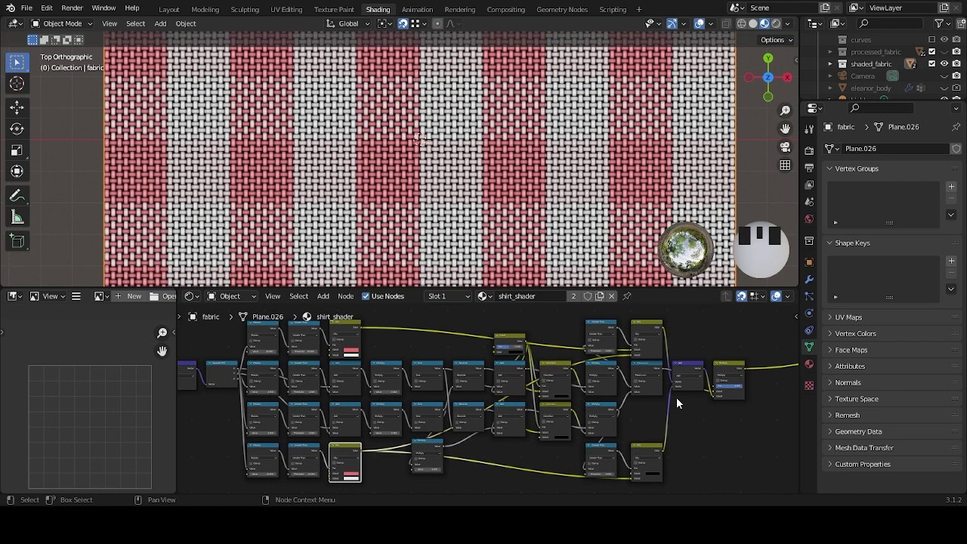
scroll(665, 378, up, 3)
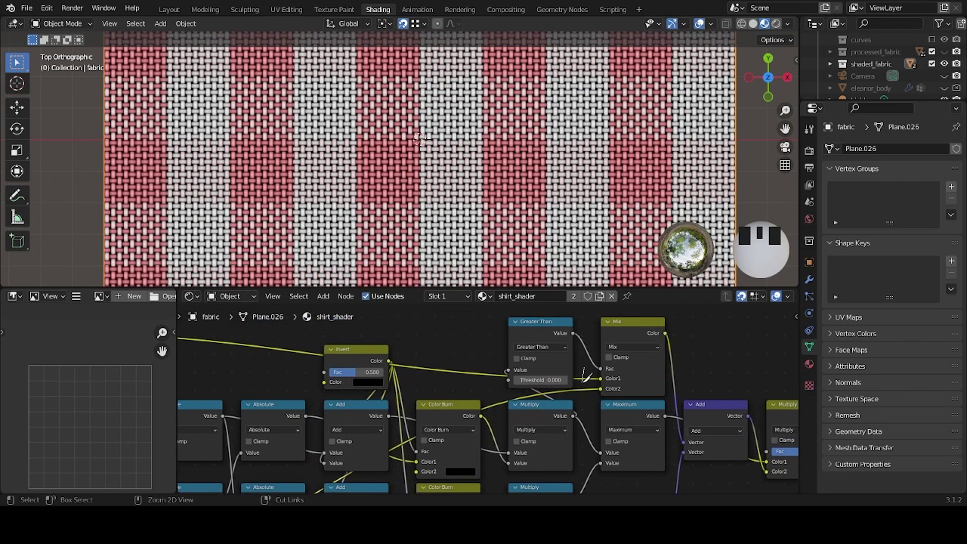
ctrl+right_drag(586, 368, 588, 387)
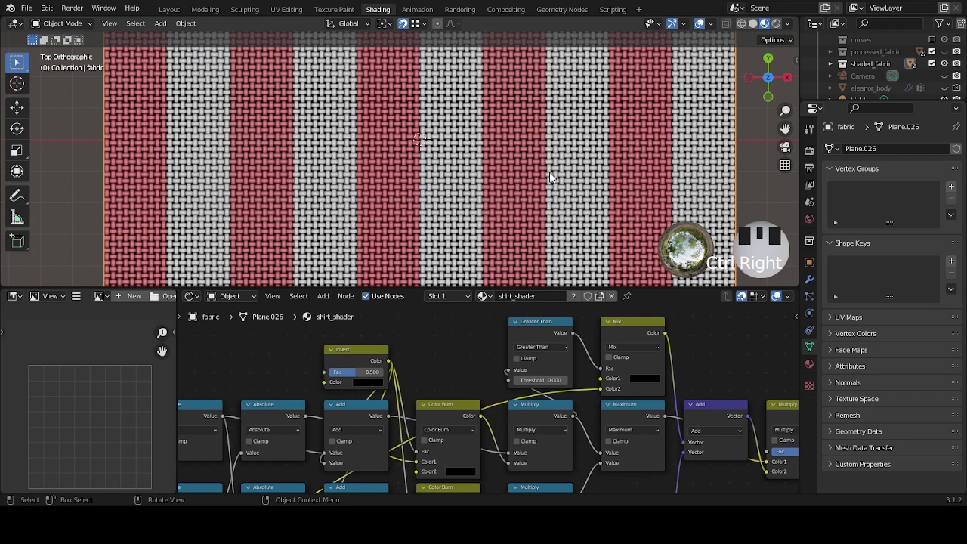
Examine the solid red and white vertical stripes on the fabric plane, both as individual threads and as a whole.
scroll(548, 190, down, 3)
scroll(460, 230, up, 10)
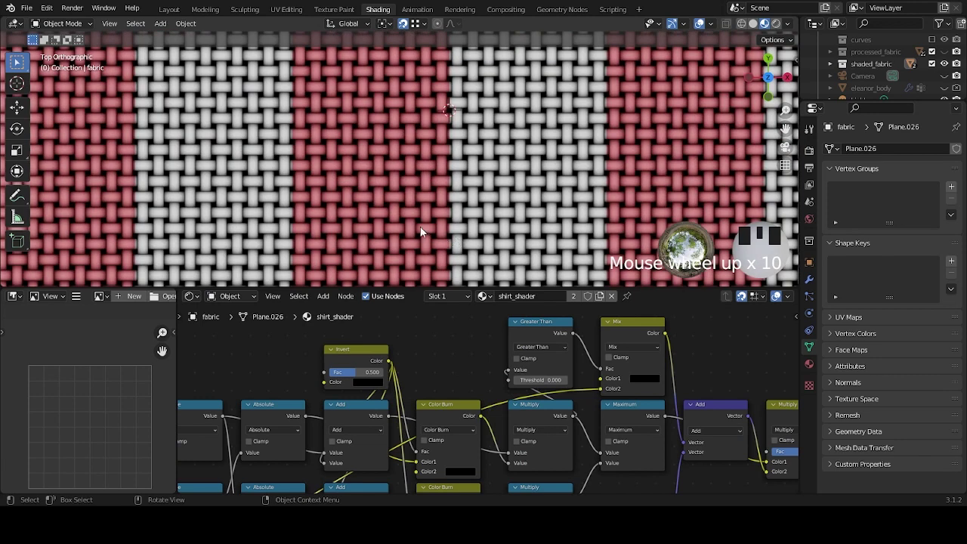
shift+middle_drag(412, 161, 464, 193)
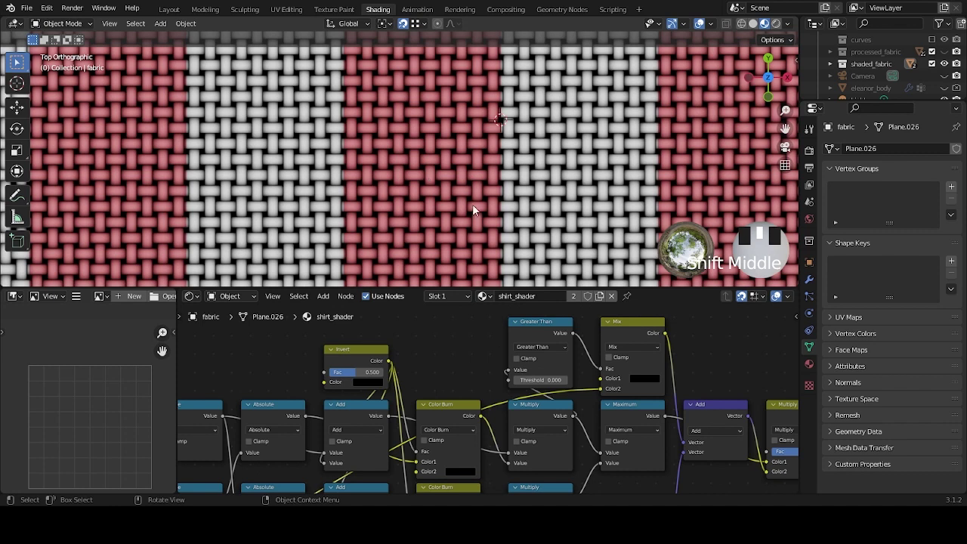
scroll(476, 207, down, 9)
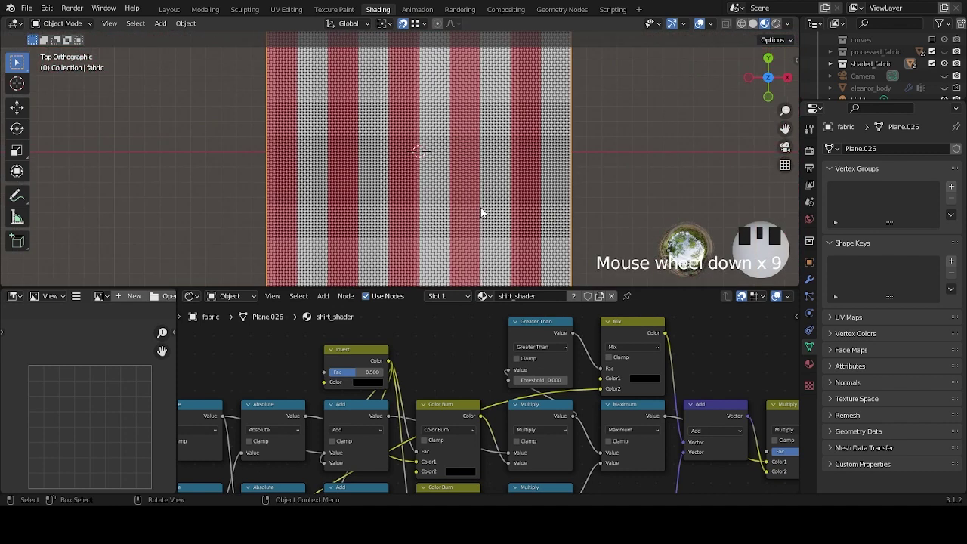
scroll(481, 212, up, 4)
scroll(481, 212, up, 6)
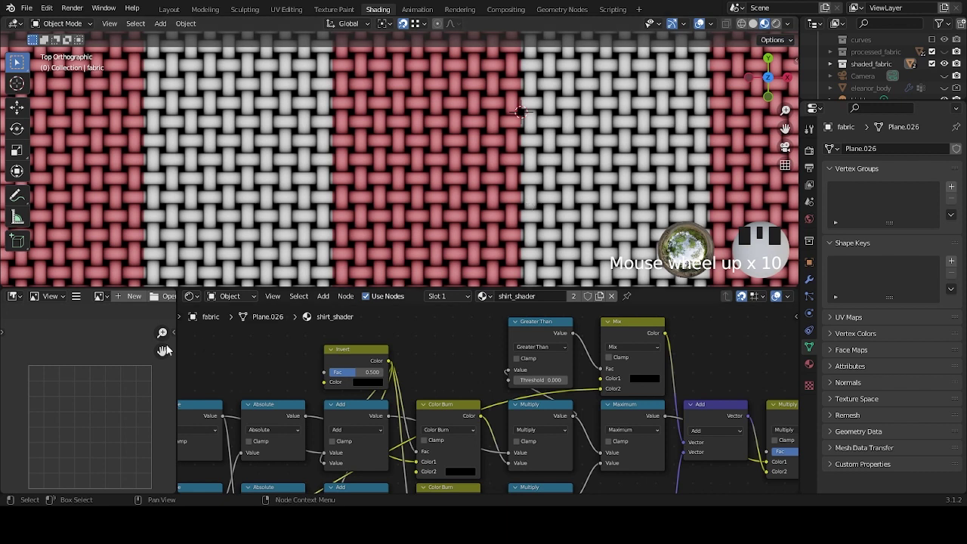
scroll(484, 196, down, 11)
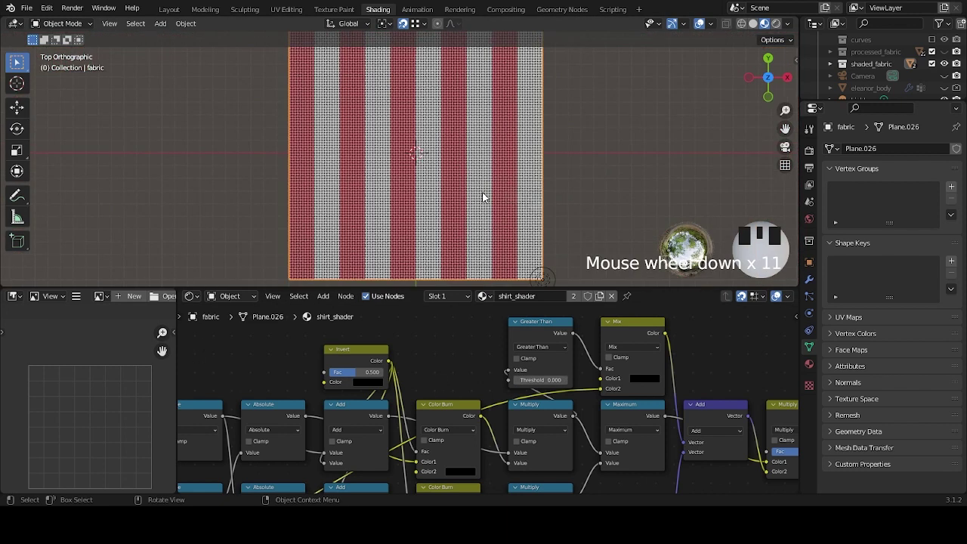
Set the Value node driving the UV scale to 1000 and check the much finer weave on the fabric.
scroll(456, 374, down, 4)
scroll(435, 447, up, 5)
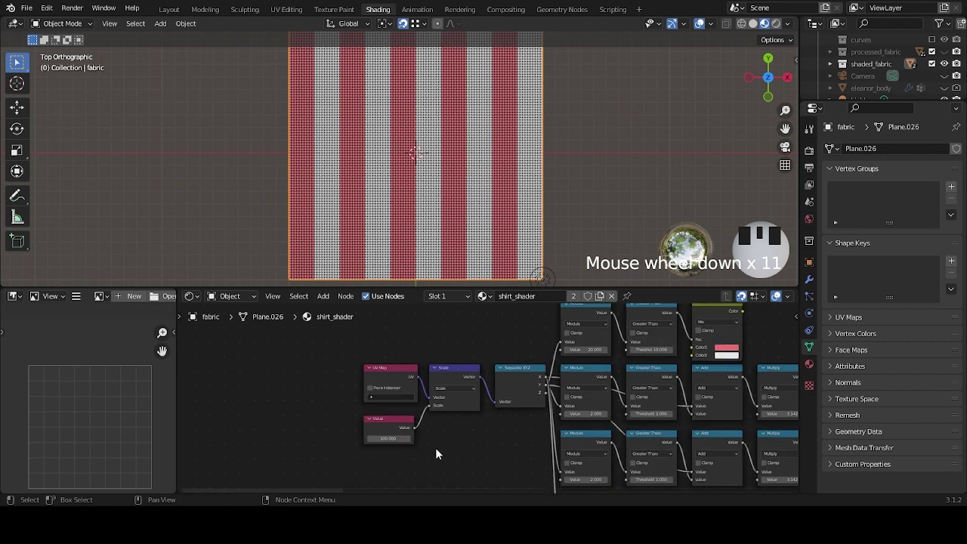
click(362, 448)
text(1000)
key(Return)
scroll(547, 213, up, 5)
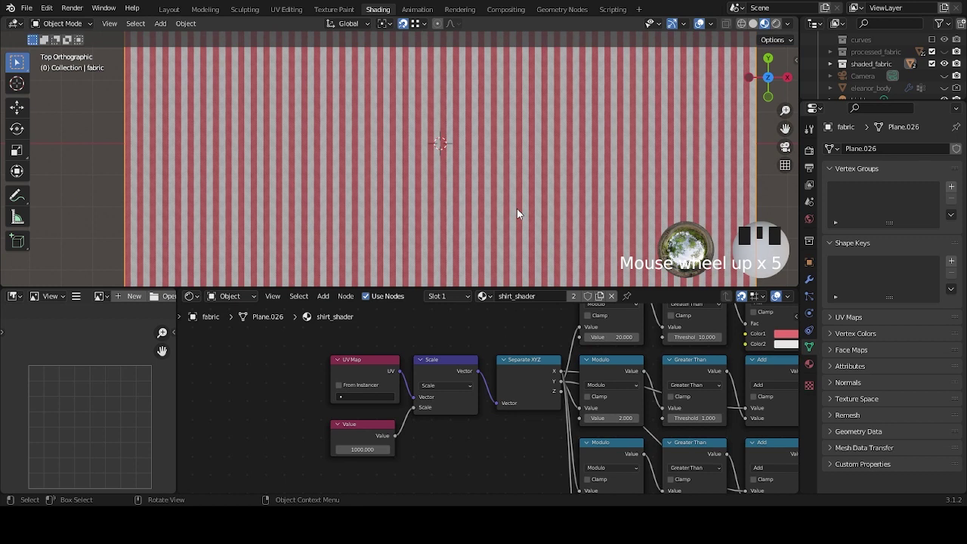
Return the Value node driving the UV scale to 100.
click(365, 449)
text(100)
key(Return)
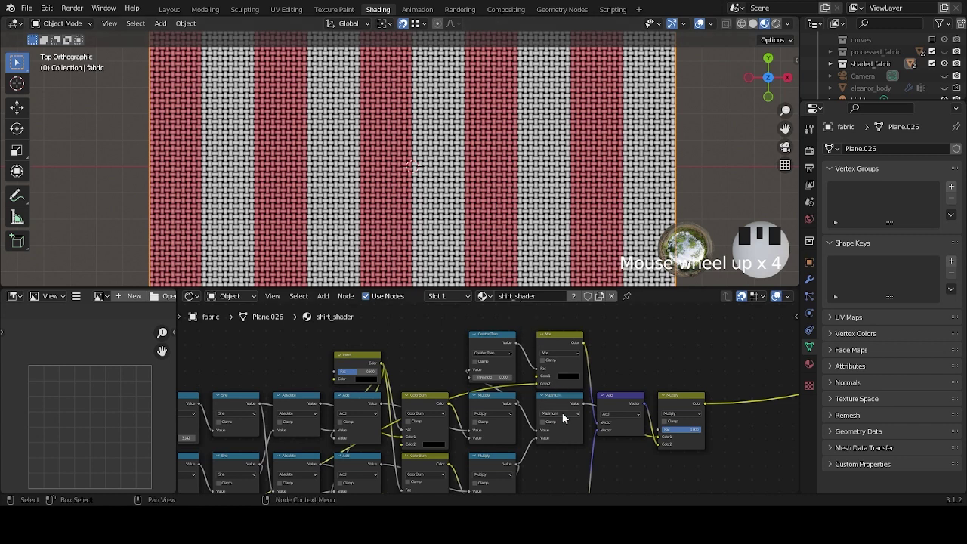
Cut the lower stripe link from the upper weave Mix node and connect the upper stripe Mix colour to its Color2.
middle_drag(572, 415, 591, 366)
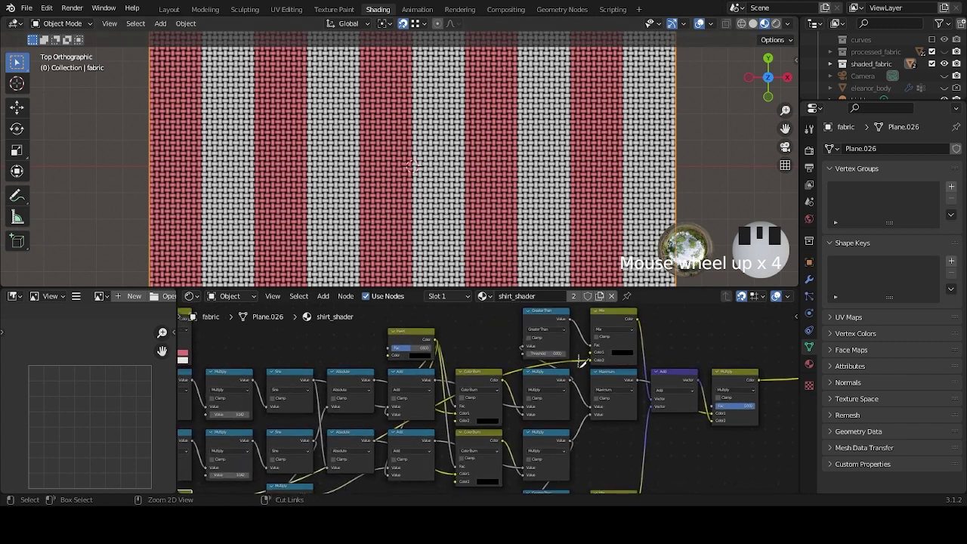
ctrl+right_drag(583, 361, 579, 369)
shift+middle_drag(579, 368, 457, 352)
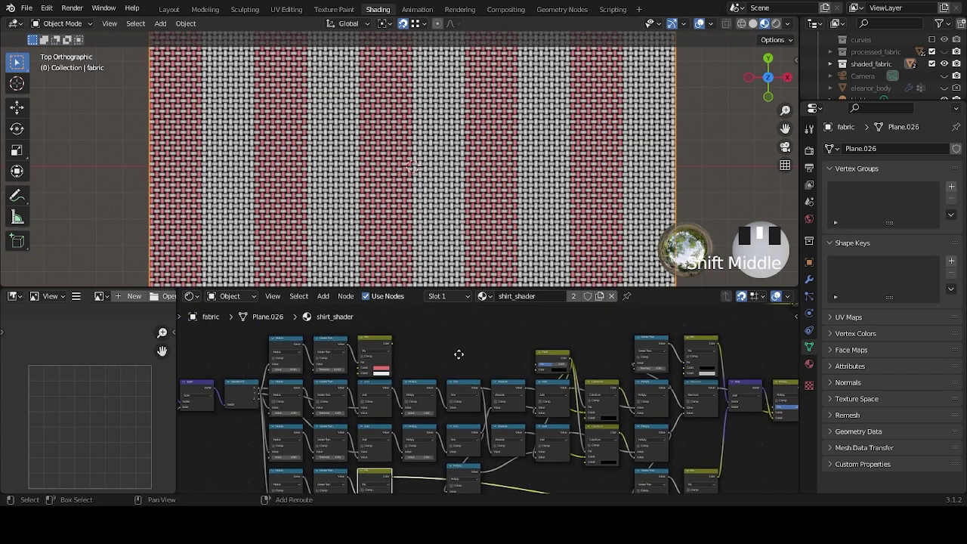
click(392, 347)
drag(393, 348, 696, 373)
Preview the upper weave Mix node's output on the fabric and examine the horizontal threads up close.
middle_drag(702, 341, 489, 363)
ctrl+shift+click(478, 330)
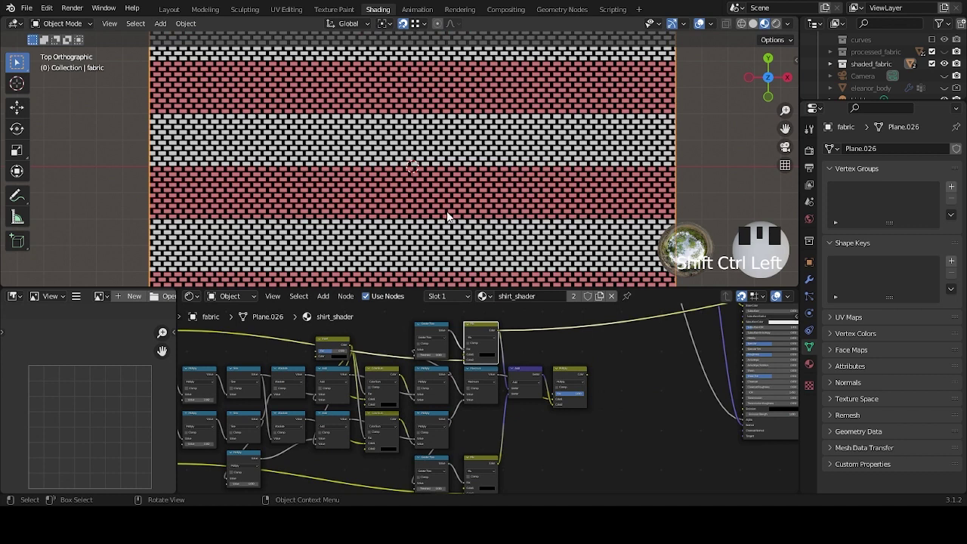
scroll(465, 217, up, 2)
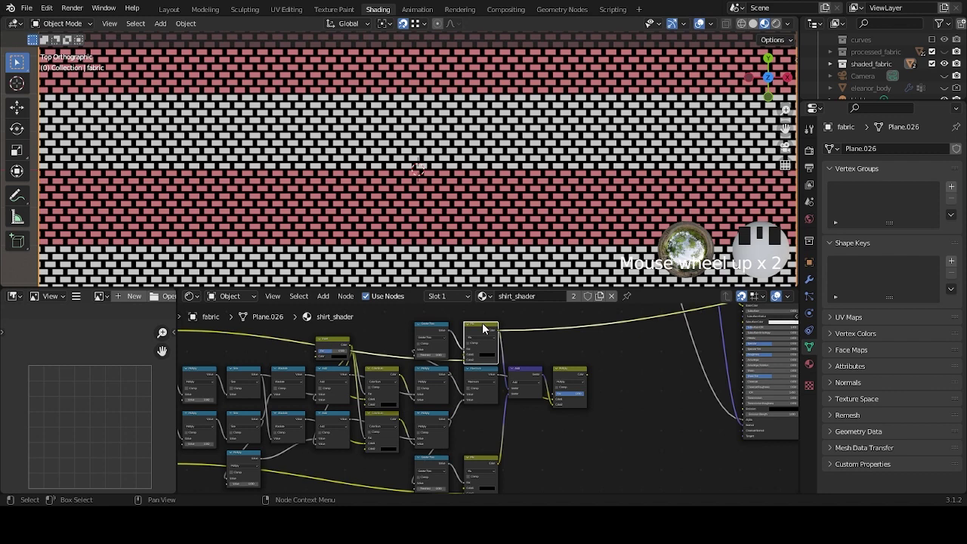
scroll(428, 231, up, 2)
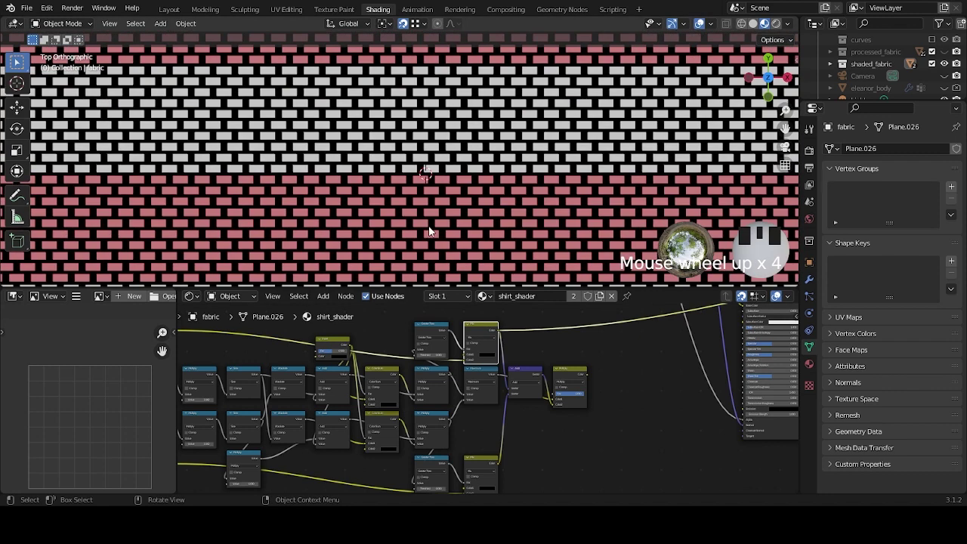
shift+middle_drag(440, 231, 377, 163)
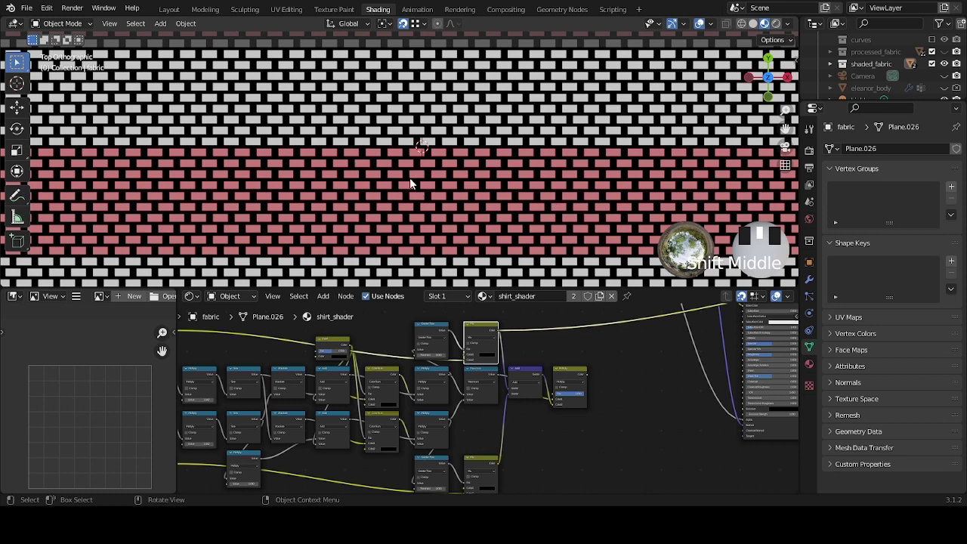
scroll(410, 184, down, 1)
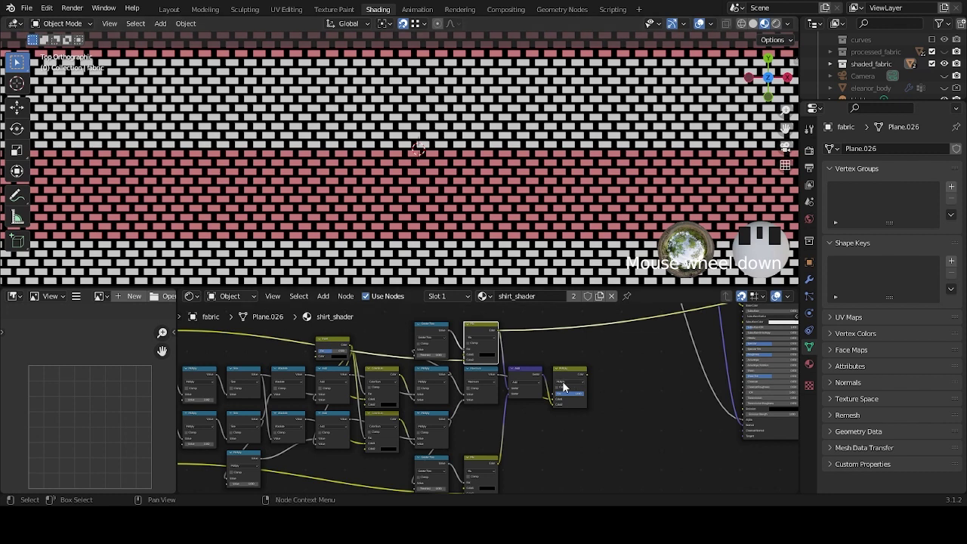
Preview the lower weave Mix node's output on the fabric to view the vertical threads alone.
shift+scroll(561, 443, down, 2)
ctrl+shift+click(476, 413)
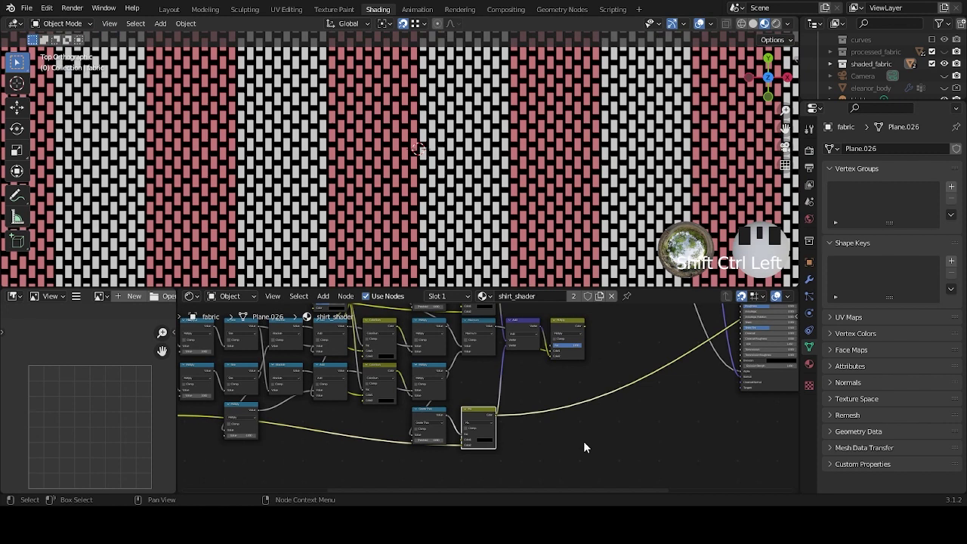
middle_drag(544, 364, 637, 406)
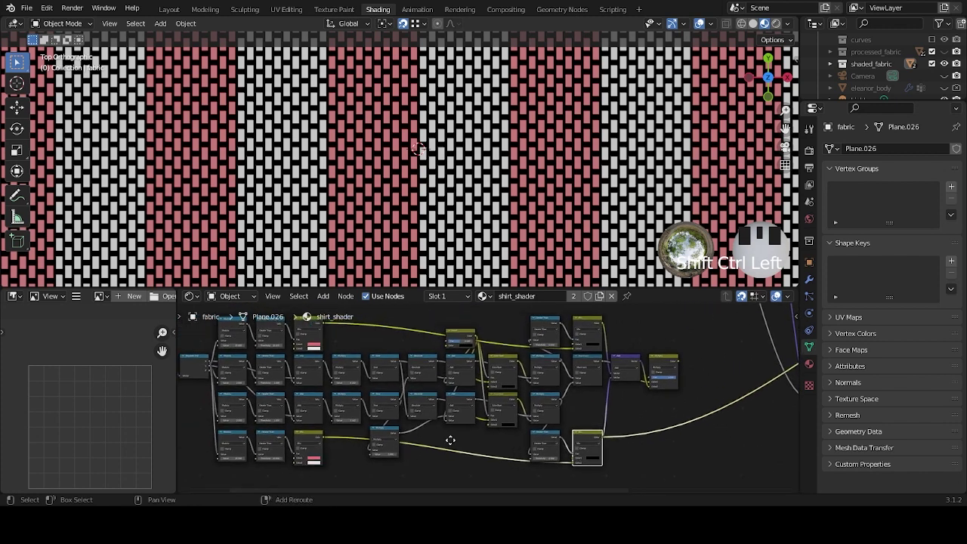
Feed the upper weave Mix node's Color2 from the lower stripe Mix instead of the upper one, and preview the weave Mix output up close.
middle_drag(450, 443, 444, 453)
drag(320, 441, 573, 364)
ctrl+right_drag(574, 356, 558, 341)
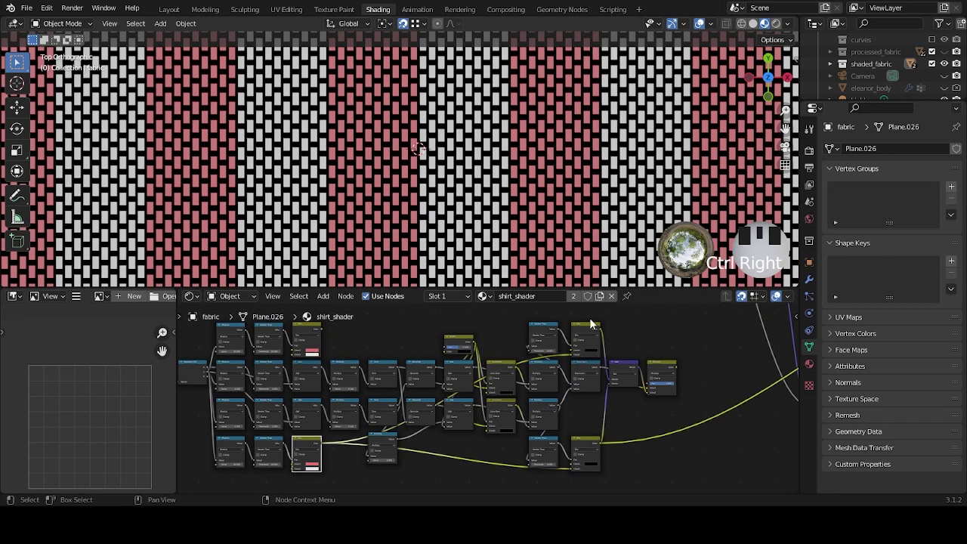
ctrl+shift+click(591, 328)
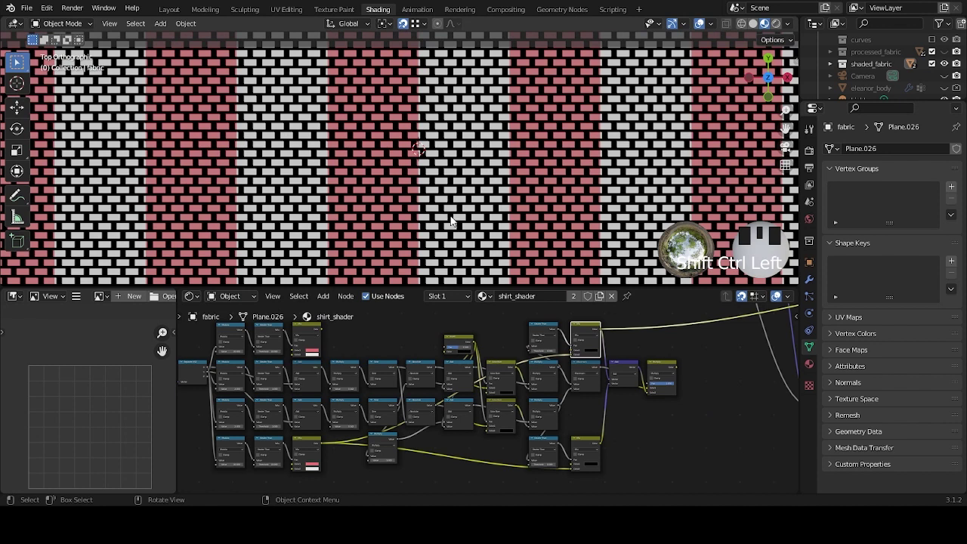
shift+middle_drag(450, 220, 484, 224)
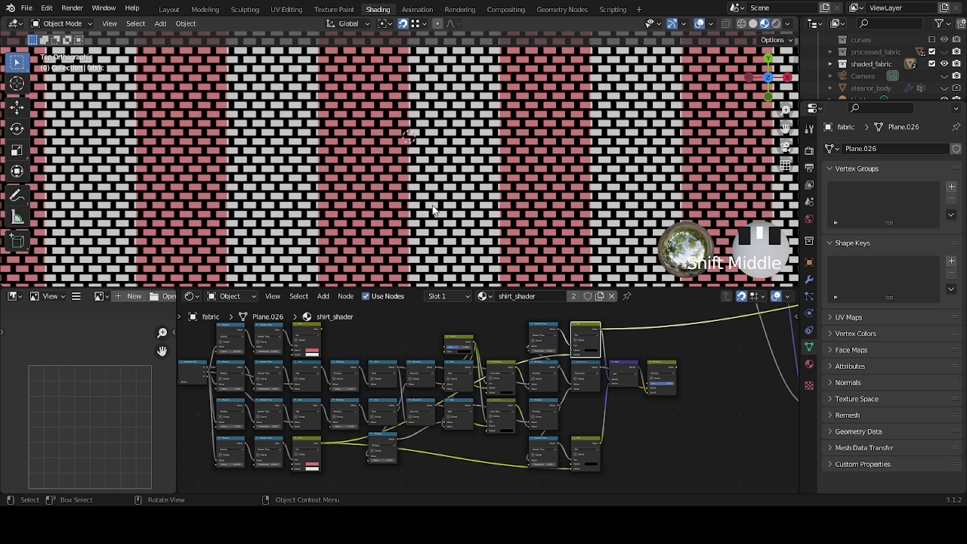
scroll(421, 208, up, 2)
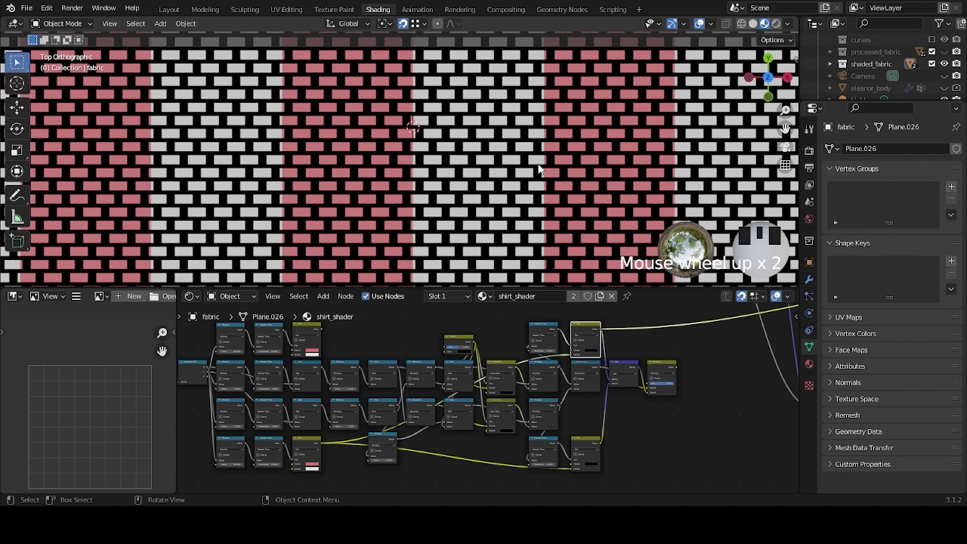
In the Layout workspace, hide the fabric plane, then show and select the fabric_print plane.
click(172, 9)
mouse_move(624, 226)
middle_down()
mouse_move(539, 265)
mouse_move(544, 255)
middle_up()
middle_drag(484, 300, 506, 259)
scroll(485, 242, up, 4)
click(843, 110)
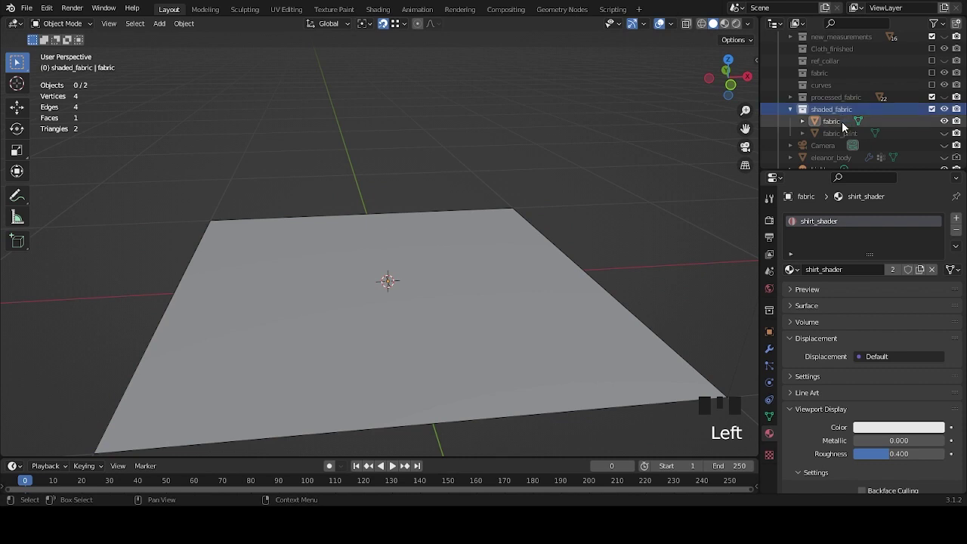
click(943, 122)
click(943, 133)
click(839, 133)
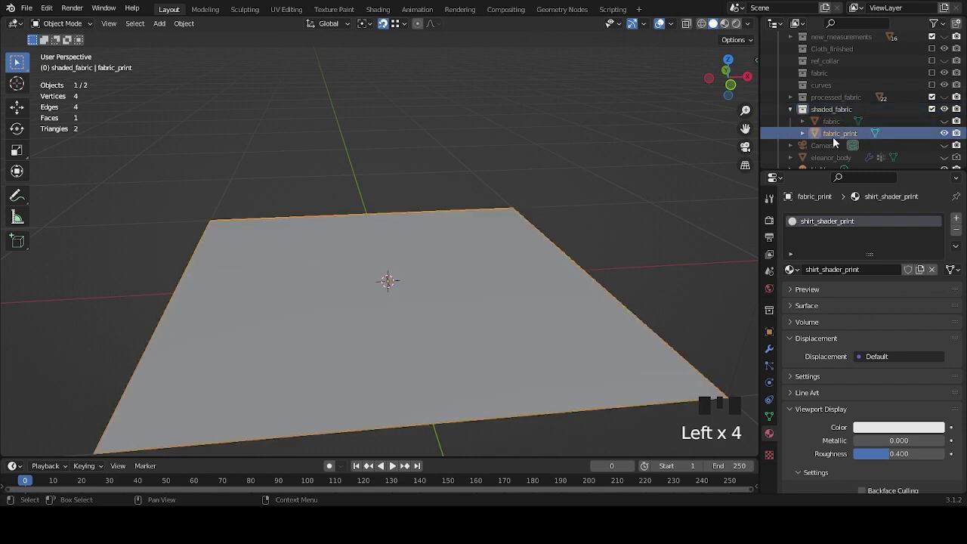
scroll(484, 258, down, 6)
middle_drag(484, 258, 461, 305)
scroll(204, 363, up, 4)
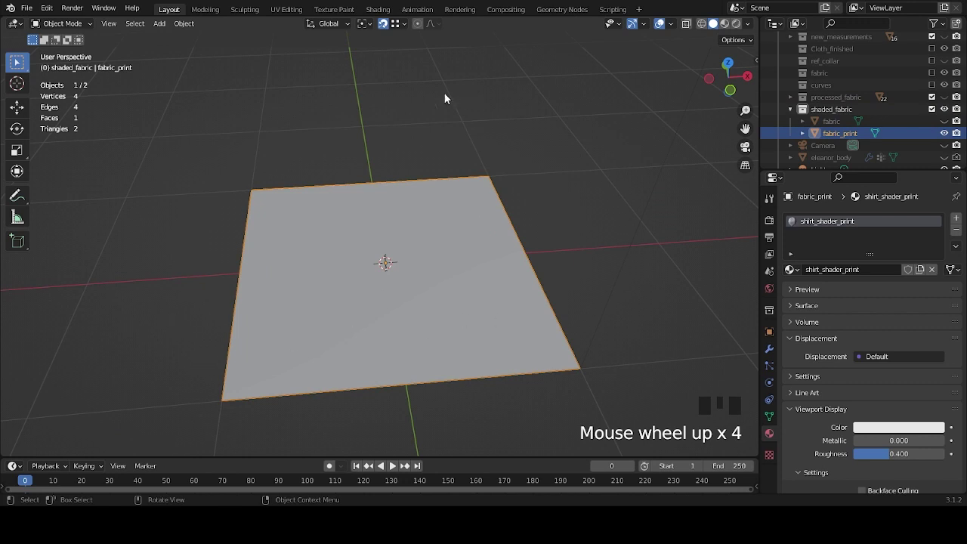
Examine the shirt_shader_print node tree in the Shading workspace, selecting the extra nodes beneath the weave branches.
click(381, 11)
scroll(475, 177, down, 5)
scroll(538, 402, down, 4)
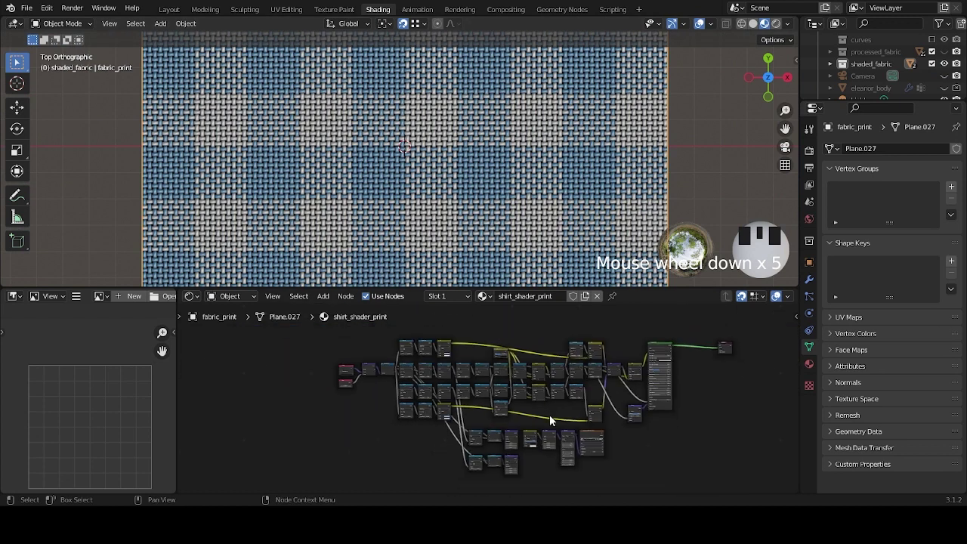
middle_drag(539, 401, 513, 370)
scroll(495, 394, down, 2)
scroll(460, 407, up, 3)
scroll(460, 413, up, 1)
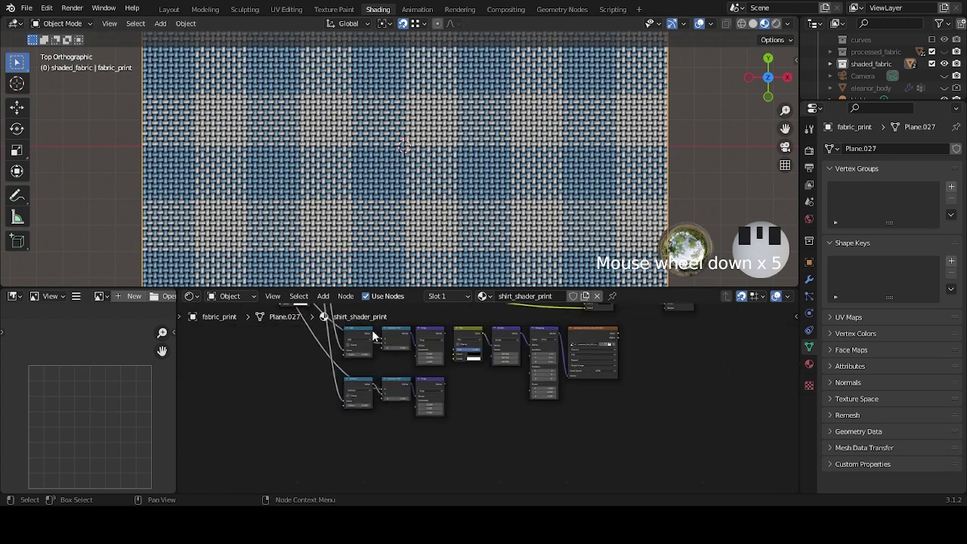
scroll(379, 345, up, 1)
scroll(379, 349, up, 1)
drag(338, 337, 629, 460)
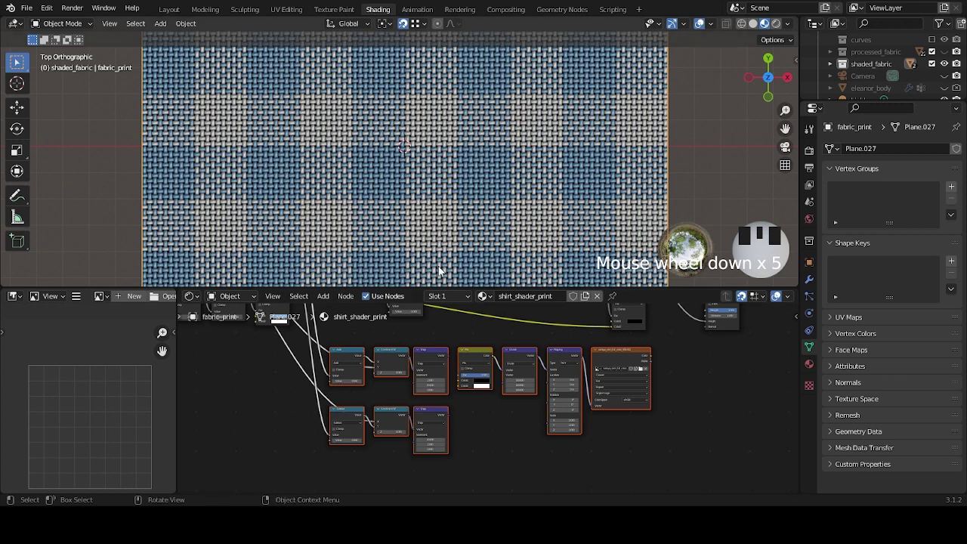
click(205, 9)
middle_drag(425, 283, 483, 318)
scroll(483, 317, up, 2)
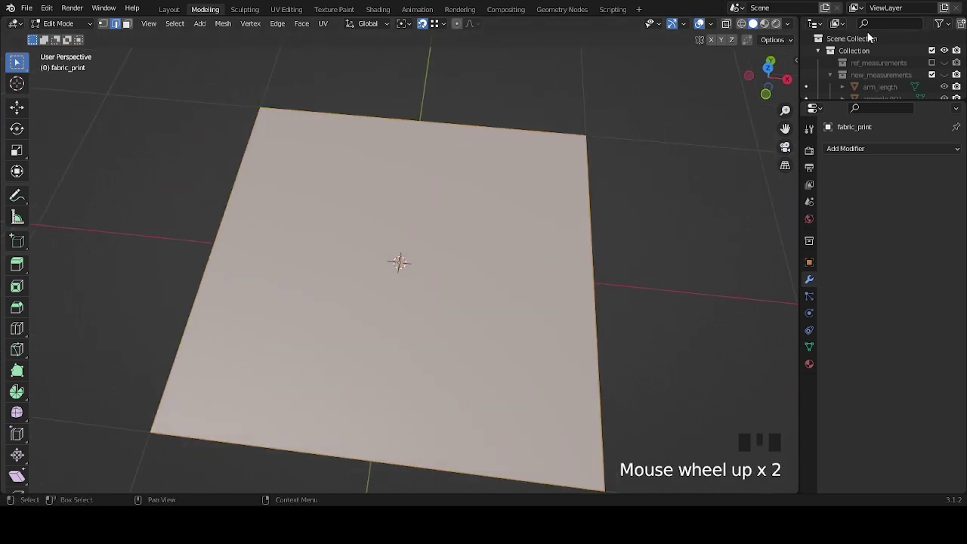
scroll(885, 71, down, 3)
In the Layout workspace, hide the fabric_print plane, then show the fabric plane again and select it.
click(169, 9)
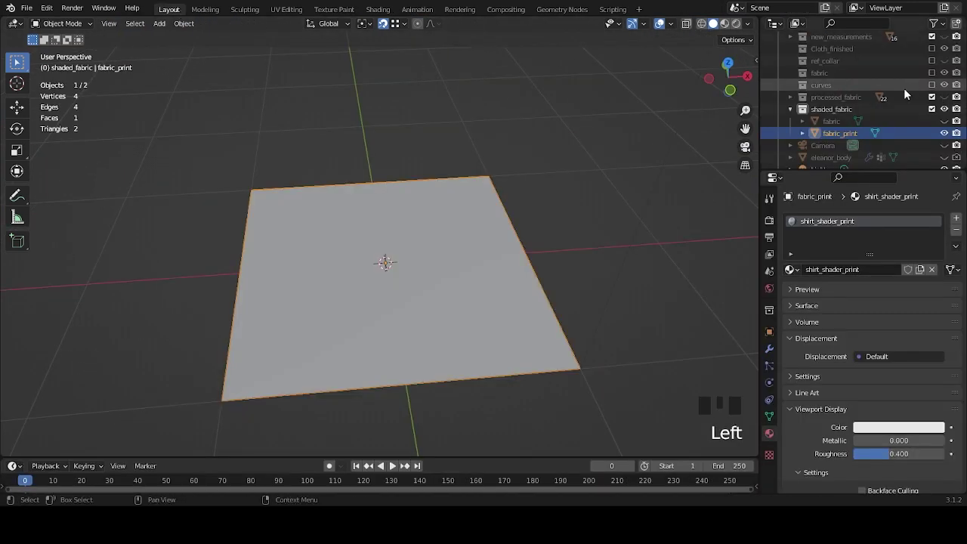
click(870, 124)
click(943, 133)
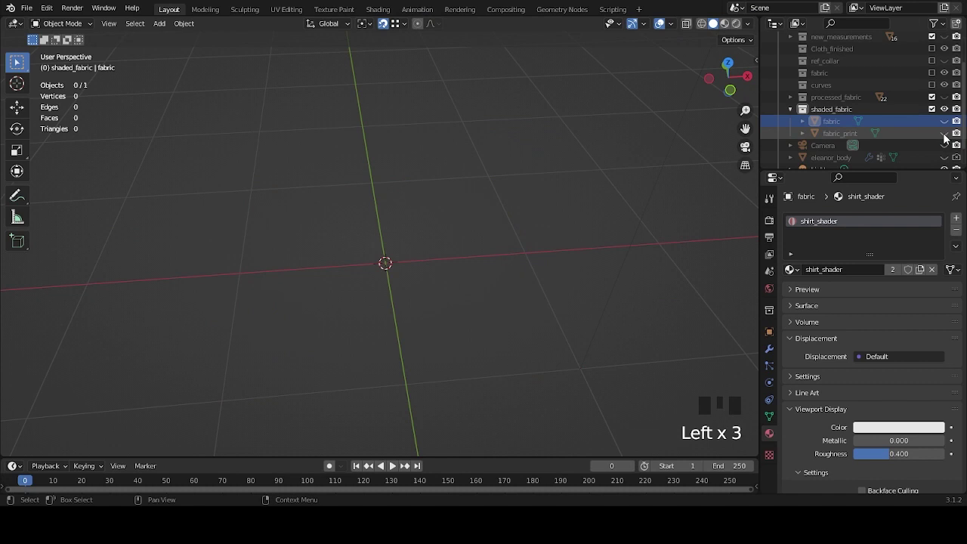
click(943, 121)
click(851, 121)
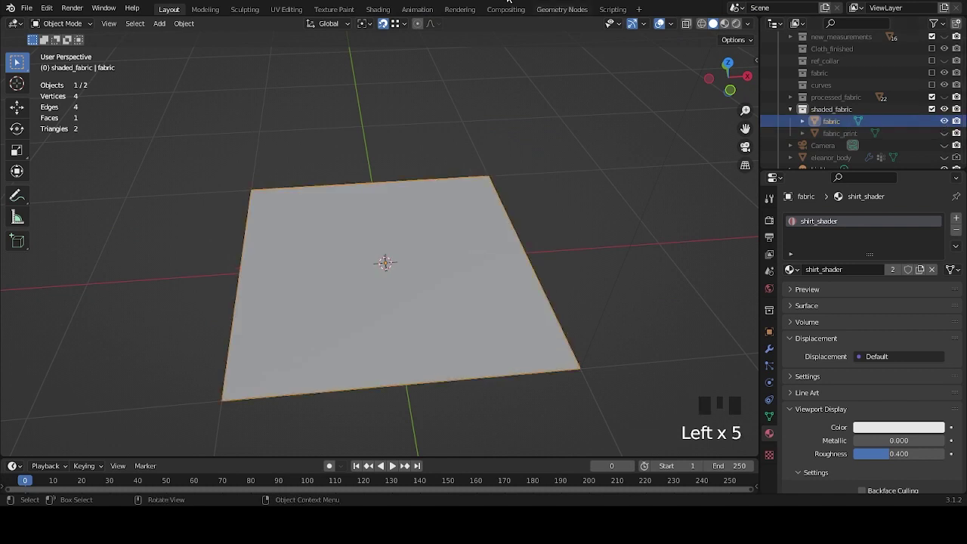
In the Shading workspace, add a Combine XYZ node to shirt_shader in the empty area below the weave branches.
click(378, 9)
scroll(508, 181, down, 7)
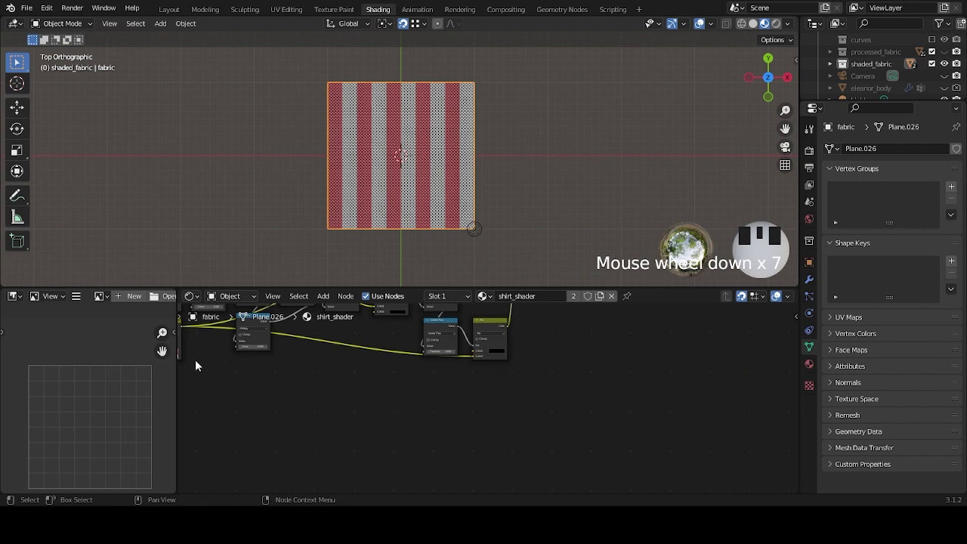
scroll(586, 436, up, 5)
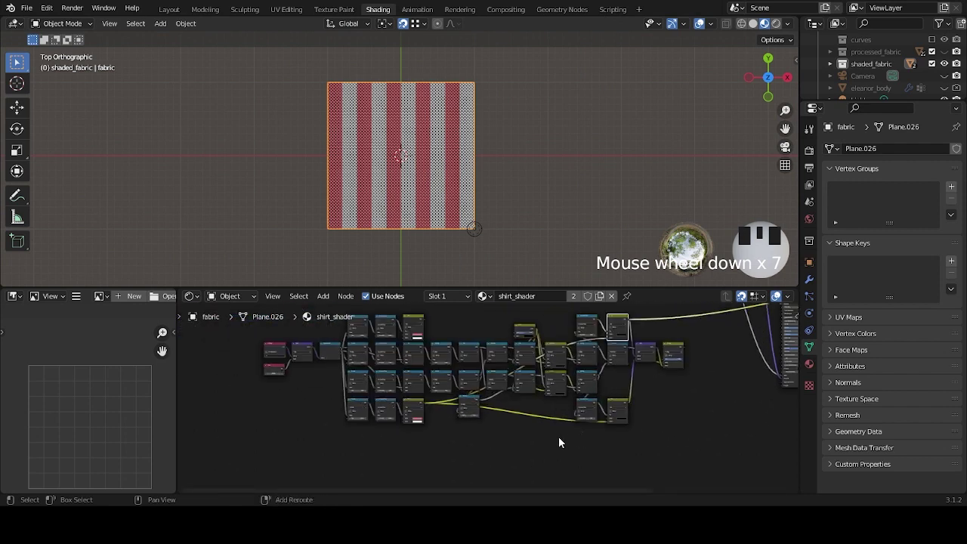
scroll(453, 387, up, 1)
key(shift+a)
click(433, 364)
text(combine)
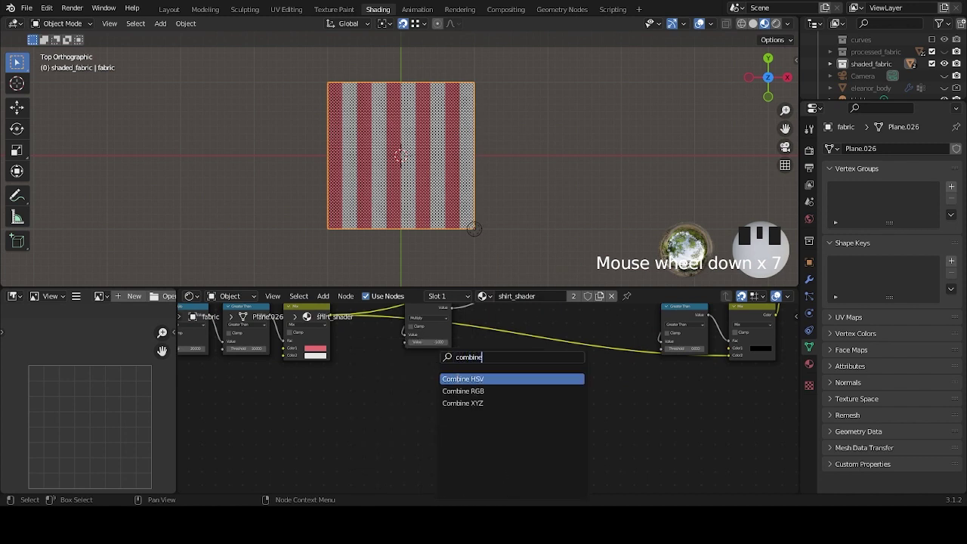
click(457, 403)
click(457, 410)
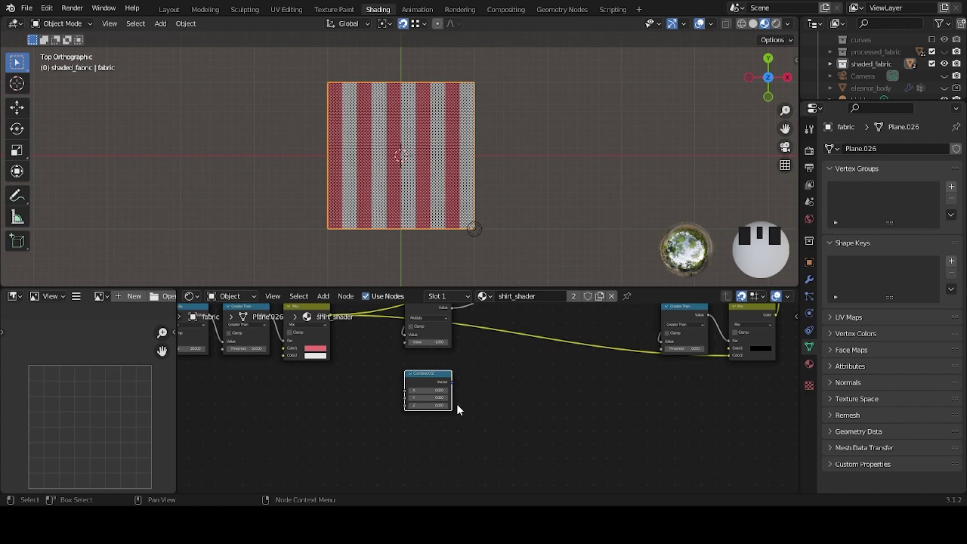
Add a Vector Math node directly after the Combine XYZ node.
key(shift+a)
click(497, 367)
text(vecto)
click(538, 378)
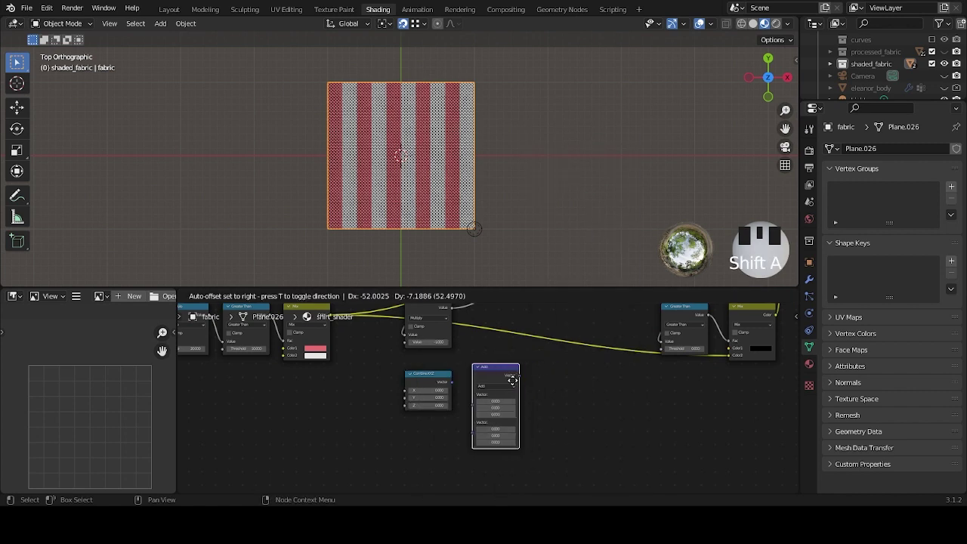
click(505, 385)
Add a White Noise Texture node directly after the Vector Math node.
middle_drag(555, 399, 512, 358)
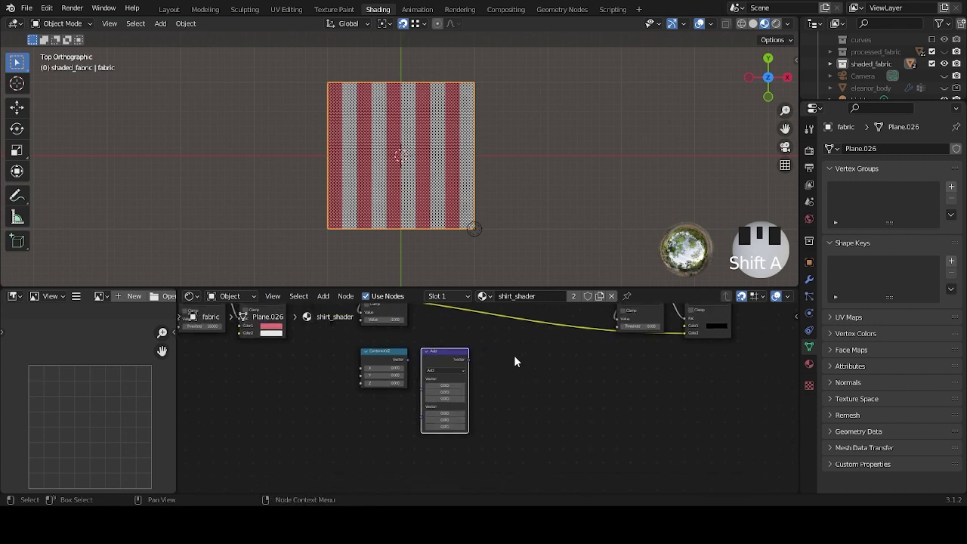
key(shift+a)
click(514, 353)
text(white)
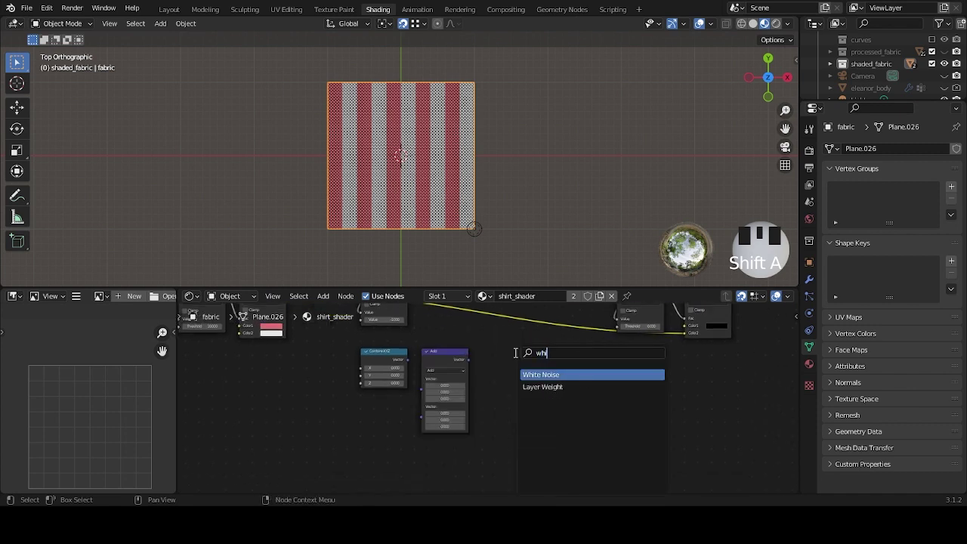
key(Return)
click(528, 367)
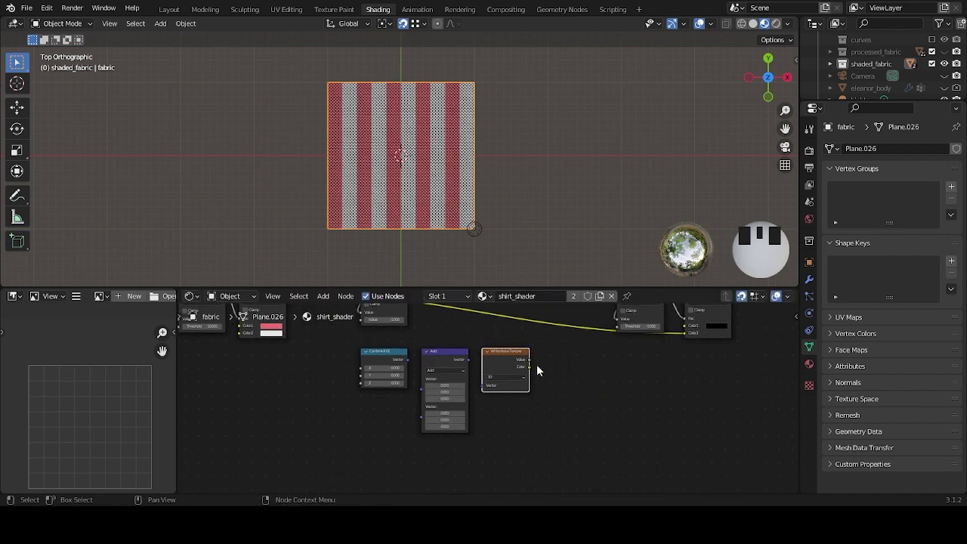
Add a MixRGB node directly after the White Noise Texture node.
key(shift+a)
click(565, 363)
text(mix)
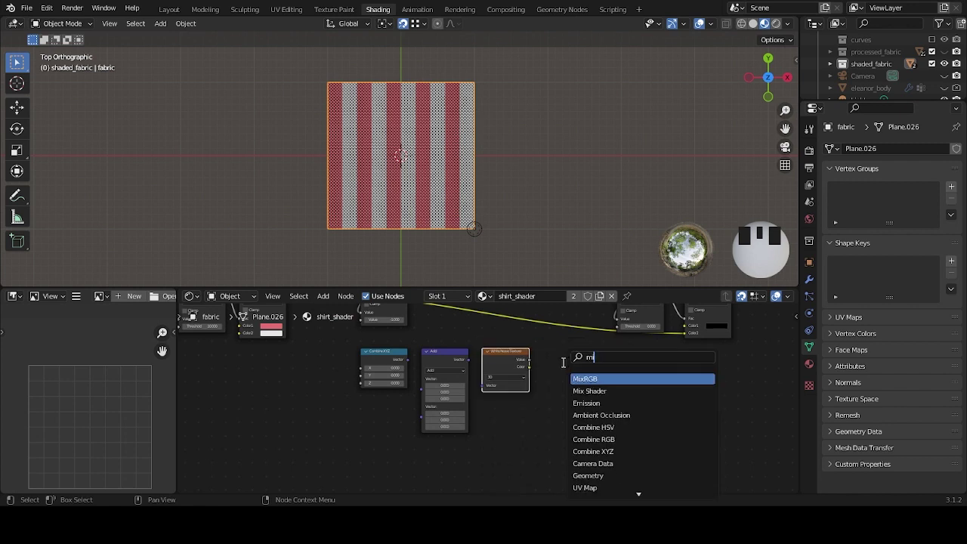
key(Return)
click(570, 367)
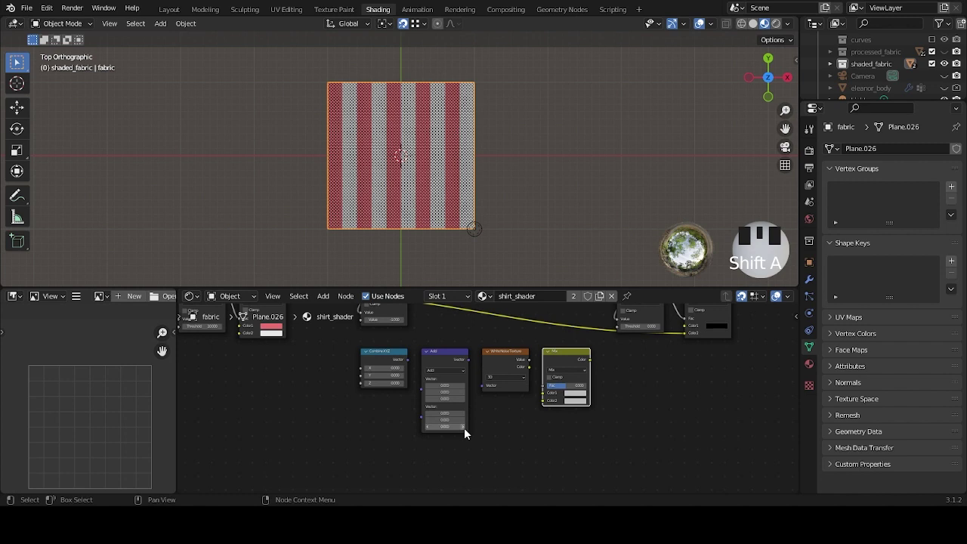
Change the Vector Math node's operation to Snap and set its X and Y increments to 1.
scroll(464, 427, up, 2)
click(440, 340)
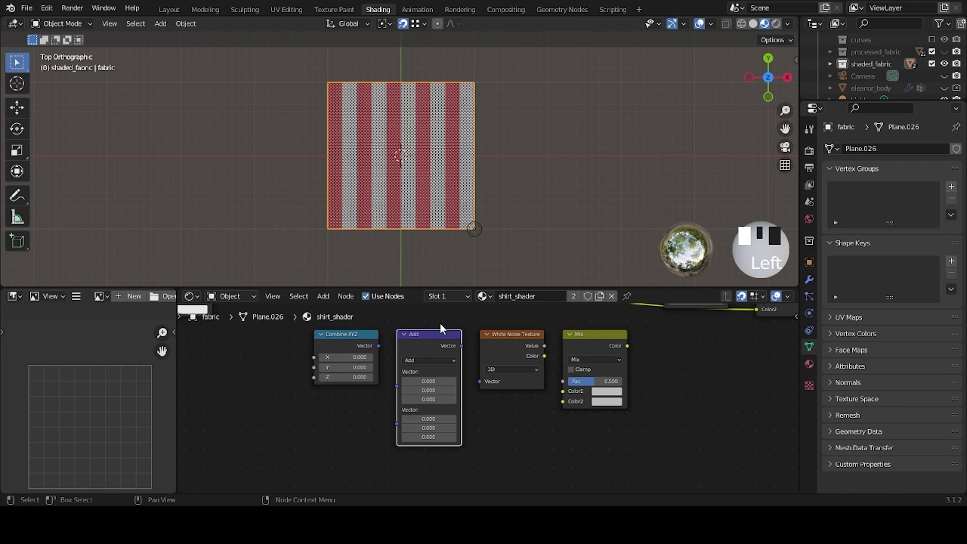
click(441, 360)
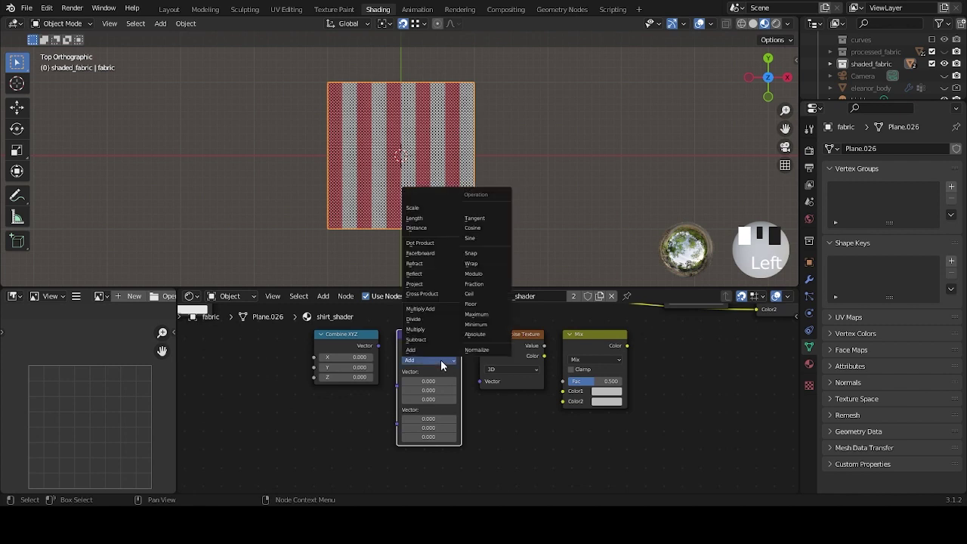
click(487, 253)
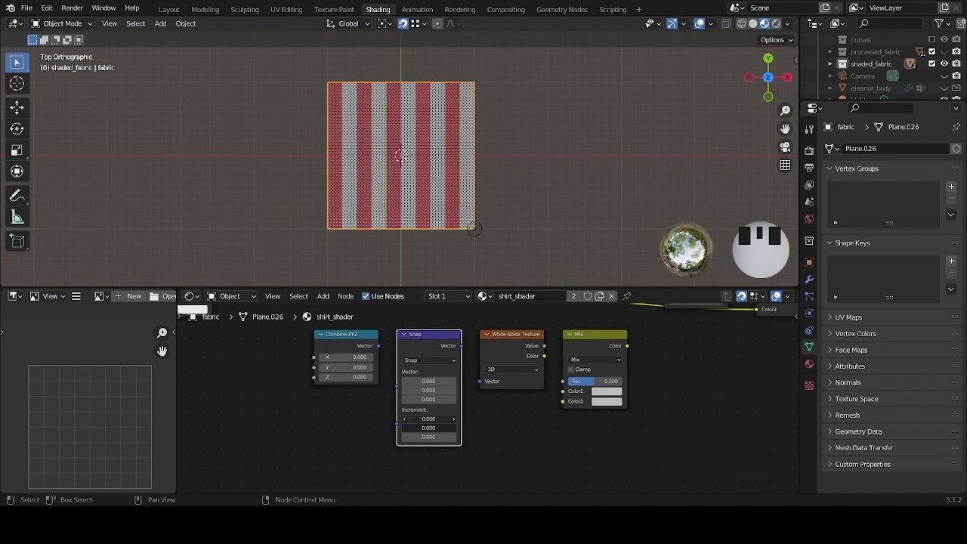
drag(428, 418, 429, 427)
text(1)
key(Return)
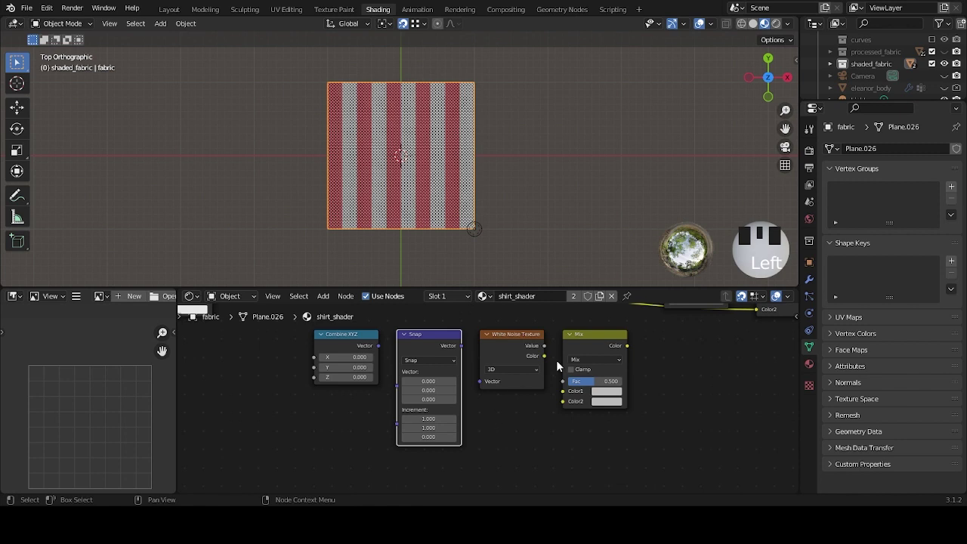
Change the new MixRGB node's blending mode to Multiply and set its Fac to 1.
click(598, 341)
click(609, 359)
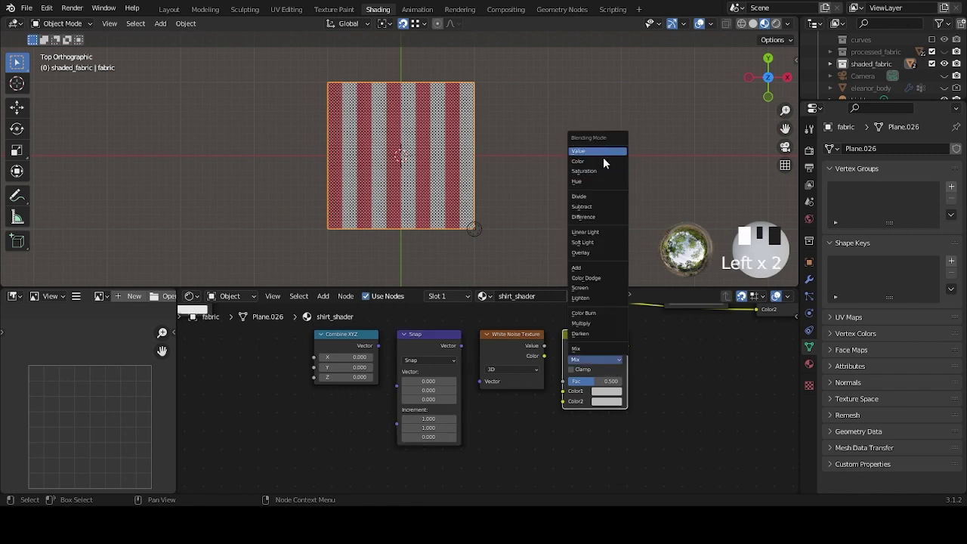
click(603, 321)
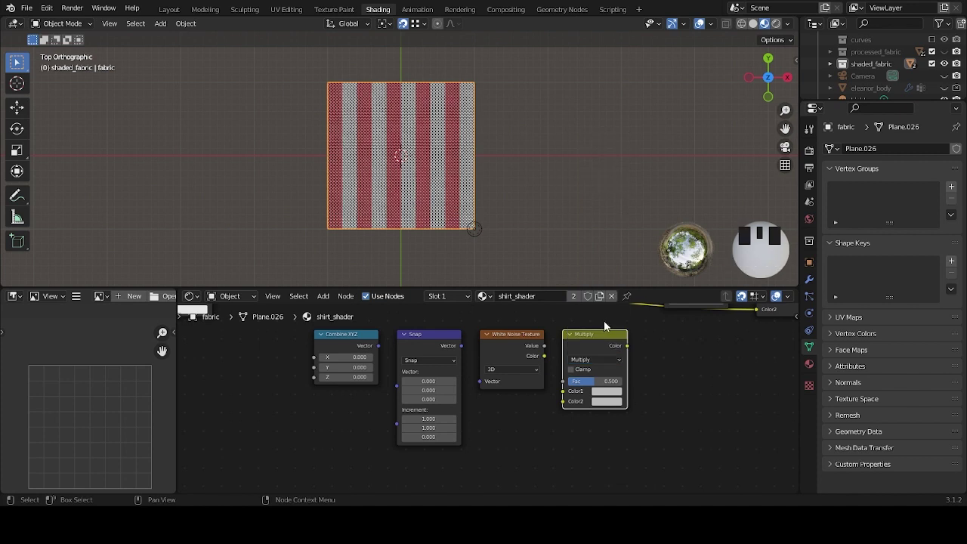
click(609, 382)
text(1)
click(606, 376)
Connect the Combine XYZ output to the Snap node's Vector input, and the Snap output to the White Noise Texture's Vector.
scroll(513, 439, down, 1)
ctrl+scroll(453, 370, left, 2)
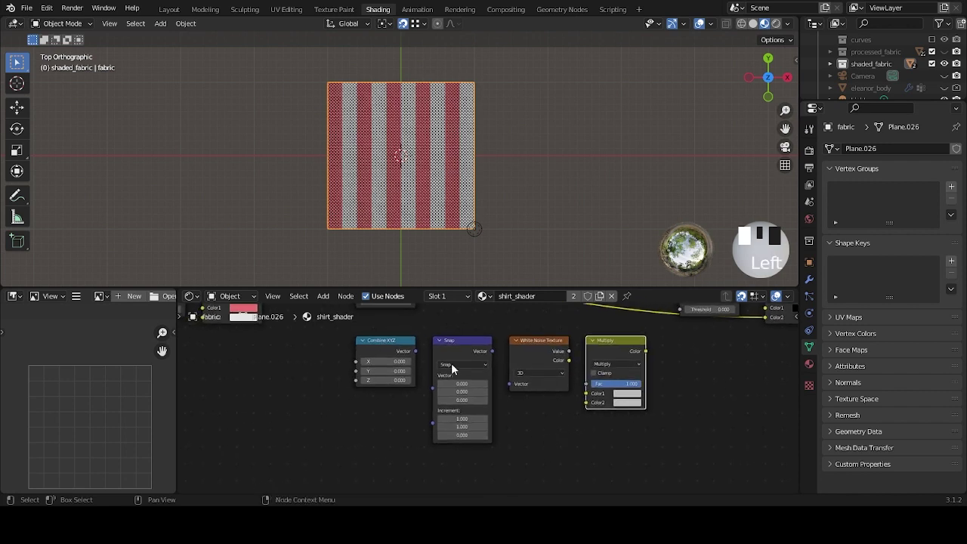
click(414, 350)
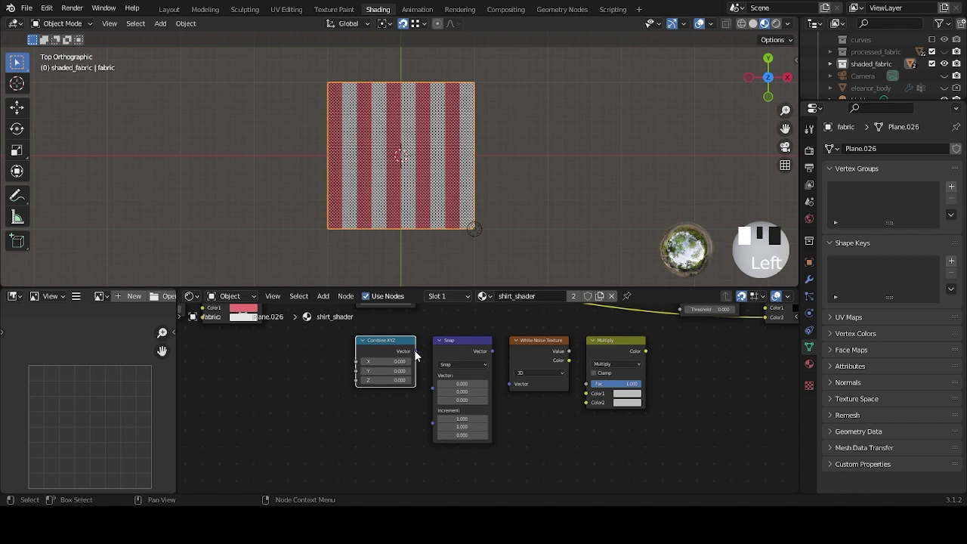
drag(415, 350, 432, 384)
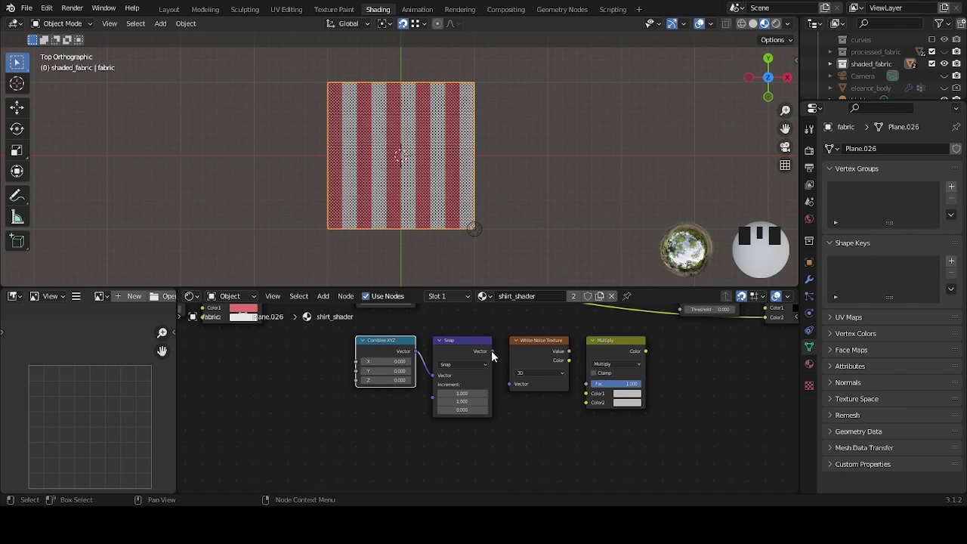
drag(491, 351, 500, 354)
drag(499, 387, 508, 395)
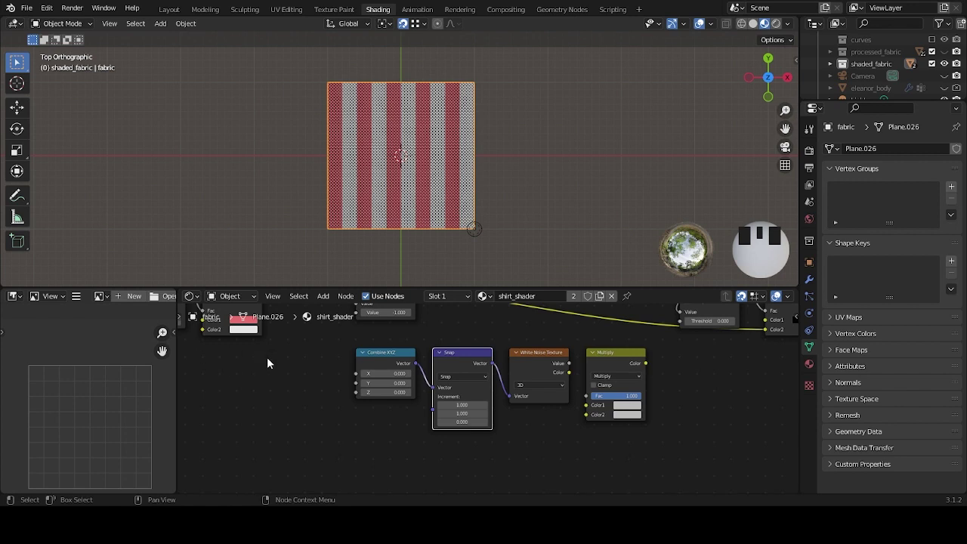
middle_drag(533, 419, 445, 404)
scroll(460, 370, up, 2)
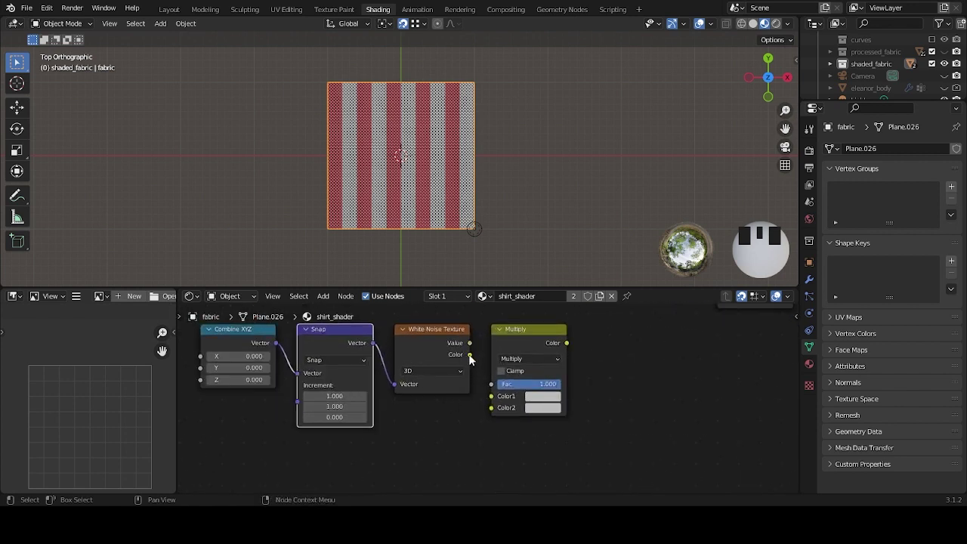
Connect the White Noise Texture's Color to the new Multiply node's Color1, and the weave mask output from the node rows above to Color2.
click(470, 359)
drag(470, 354, 499, 402)
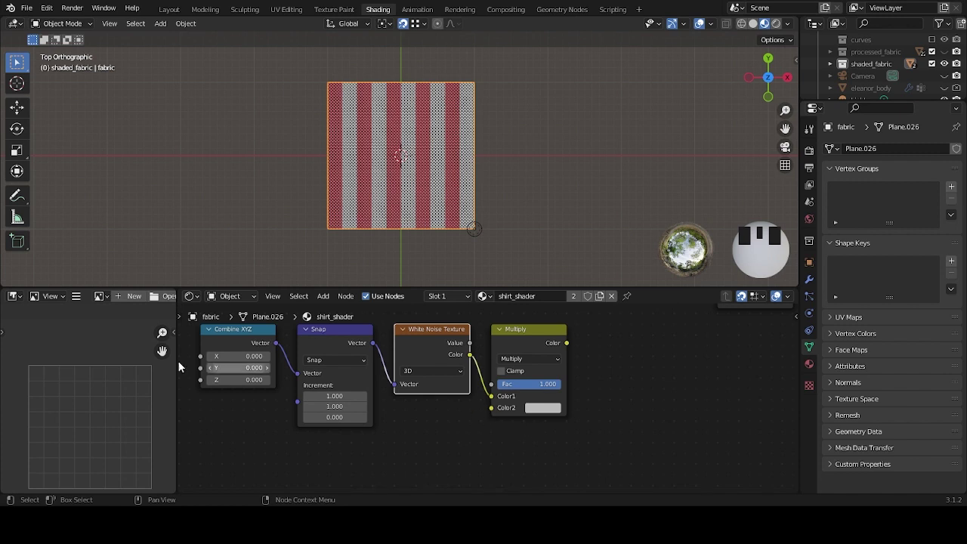
scroll(561, 358, down, 2)
middle_drag(575, 366, 565, 397)
scroll(564, 398, down, 4)
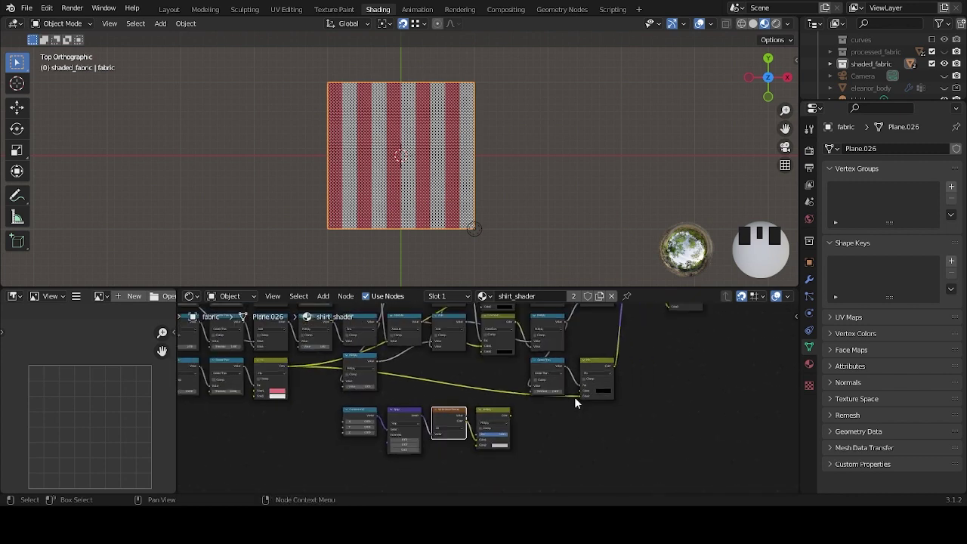
scroll(556, 407, up, 3)
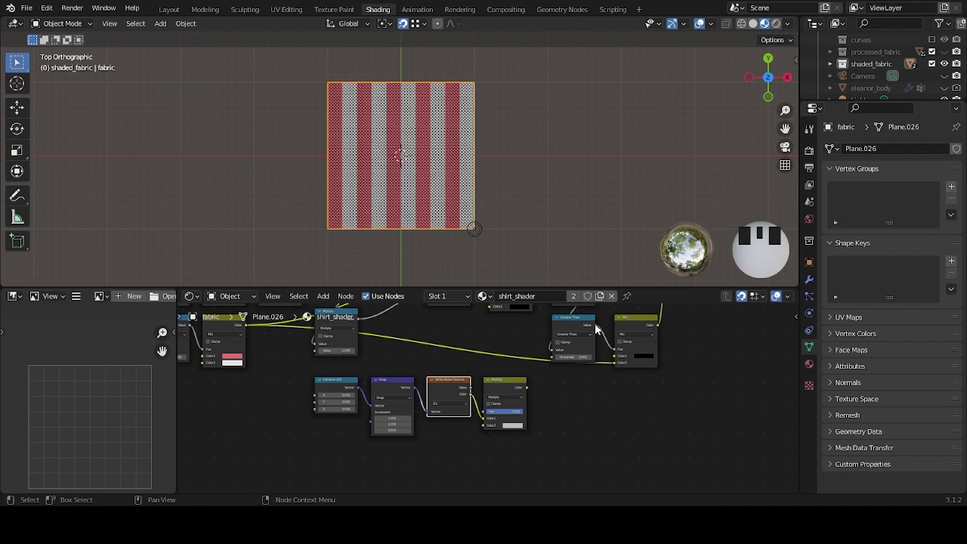
scroll(583, 413, down, 5)
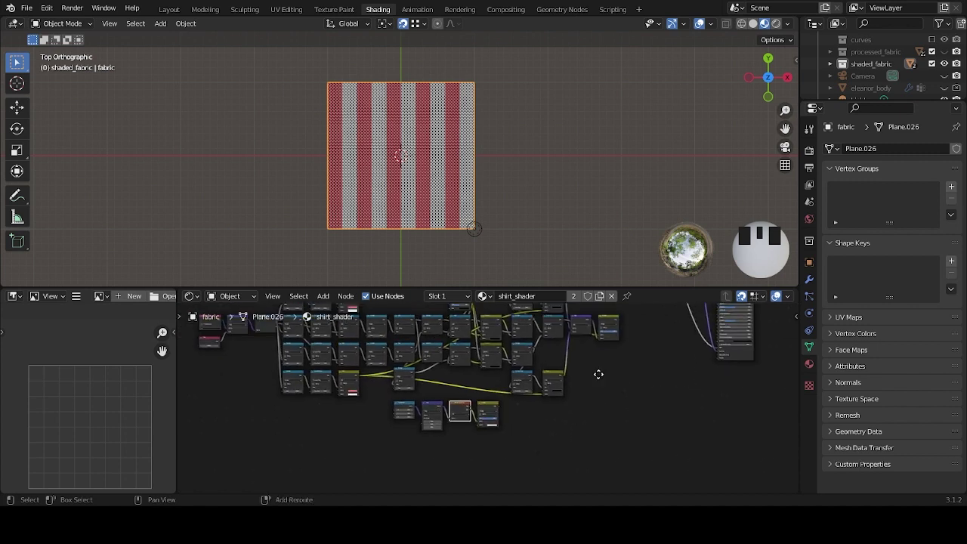
scroll(581, 391, up, 1)
scroll(357, 421, up, 1)
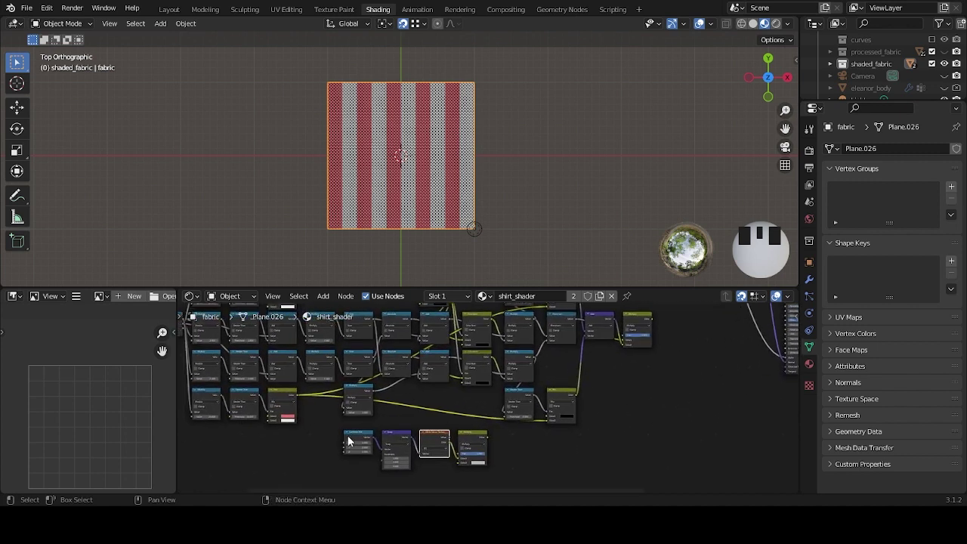
drag(356, 421, 491, 473)
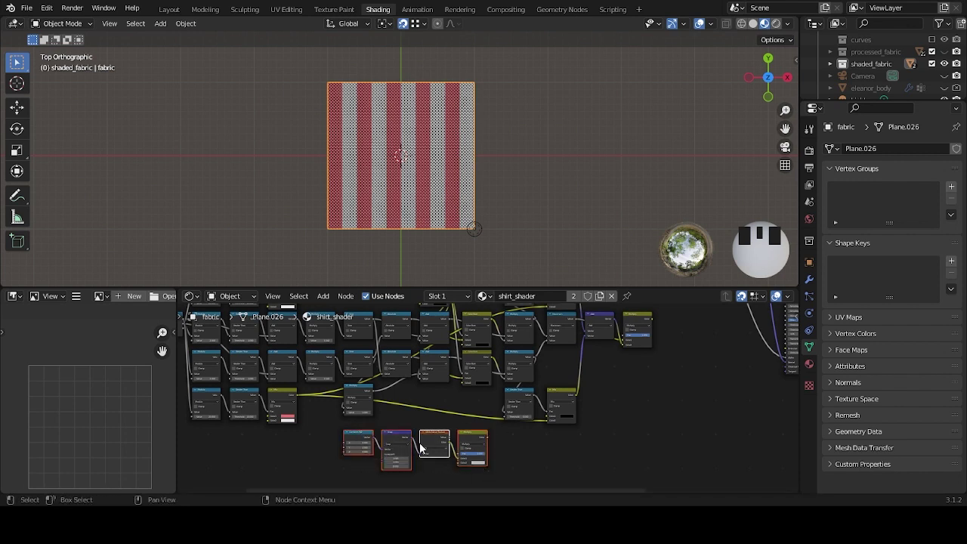
click(541, 338)
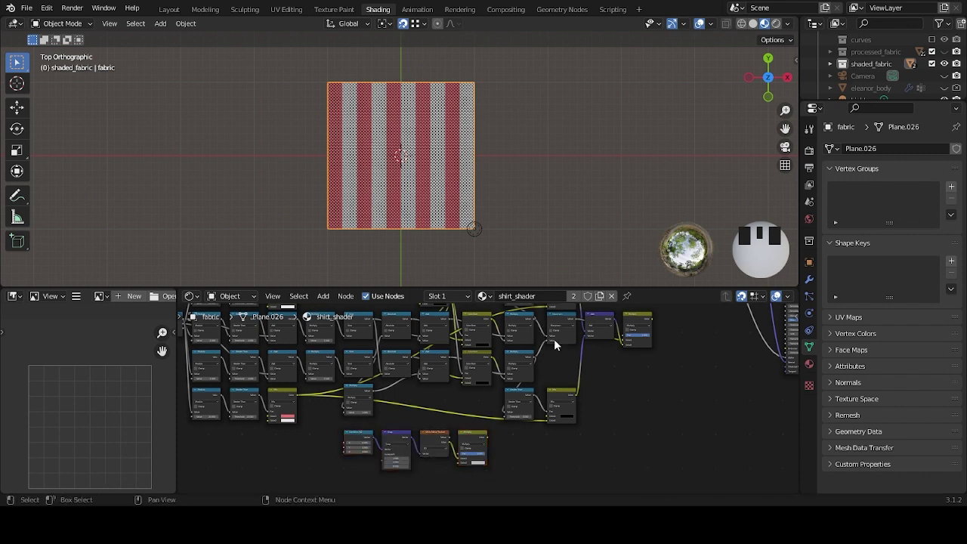
scroll(511, 383, up, 2)
scroll(510, 381, down, 2)
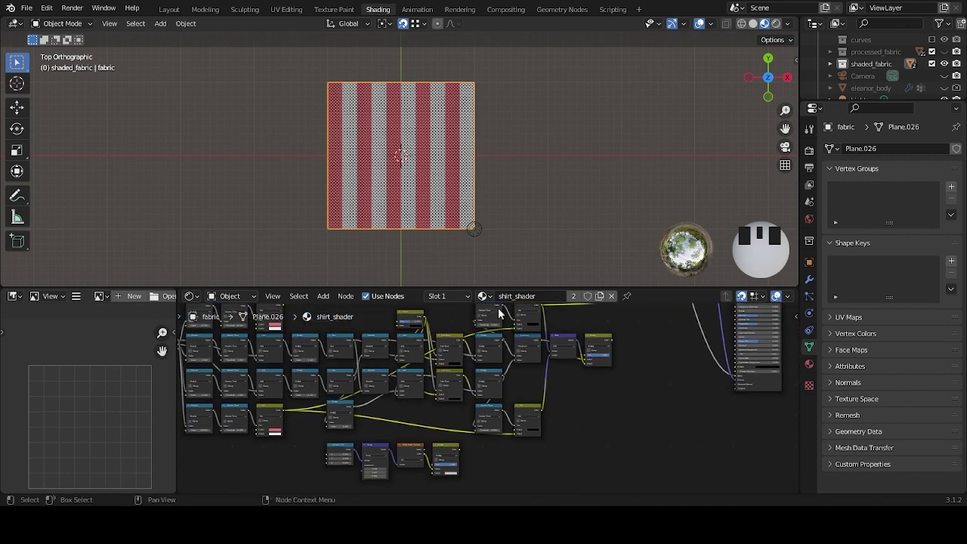
drag(502, 304, 431, 443)
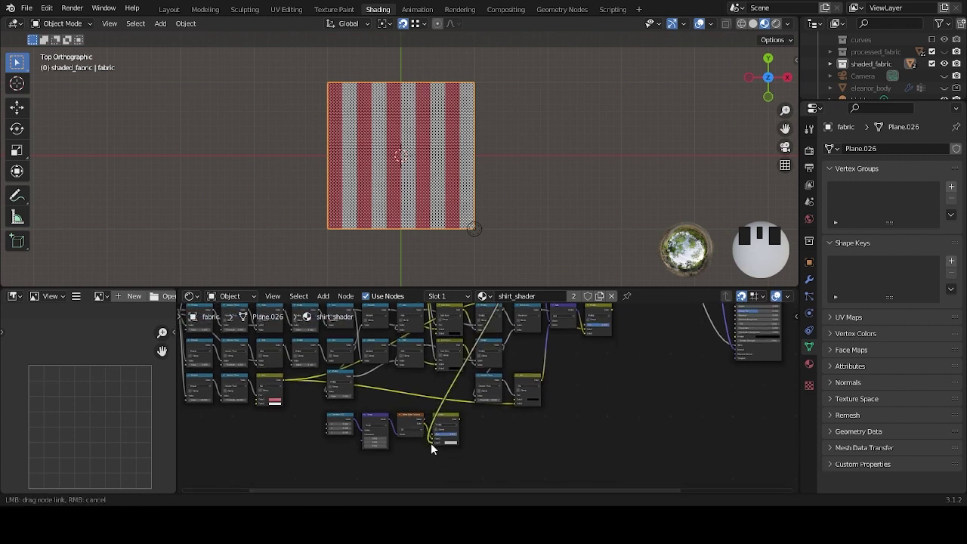
drag(431, 443, 430, 442)
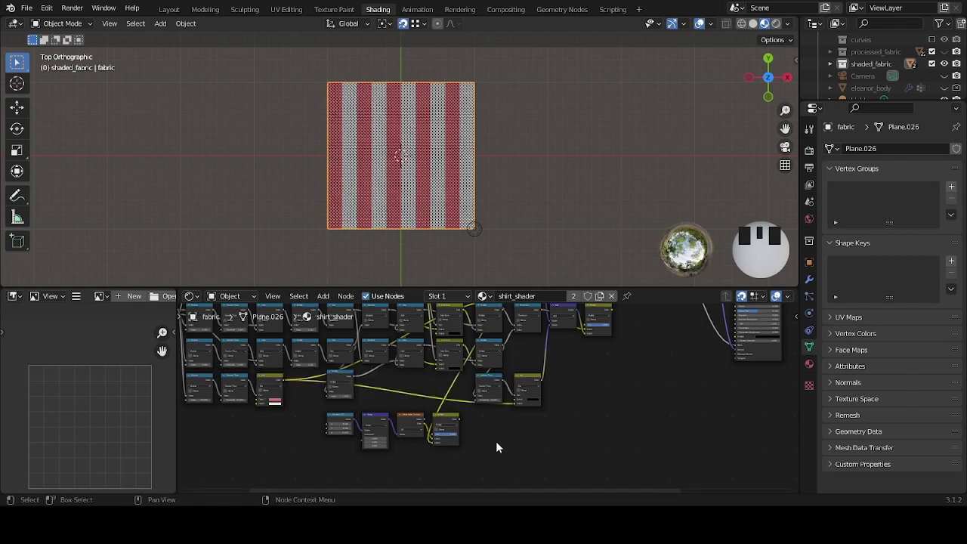
Preview the new Multiply node's output on the fabric plane and inspect the thread pattern up close.
scroll(487, 451, up, 4)
ctrl+shift+click(466, 386)
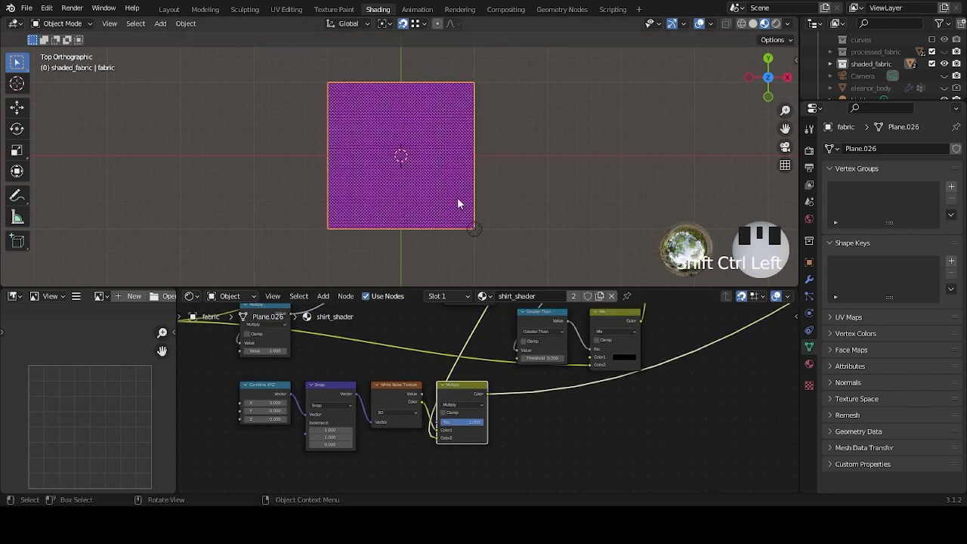
scroll(464, 209, up, 5)
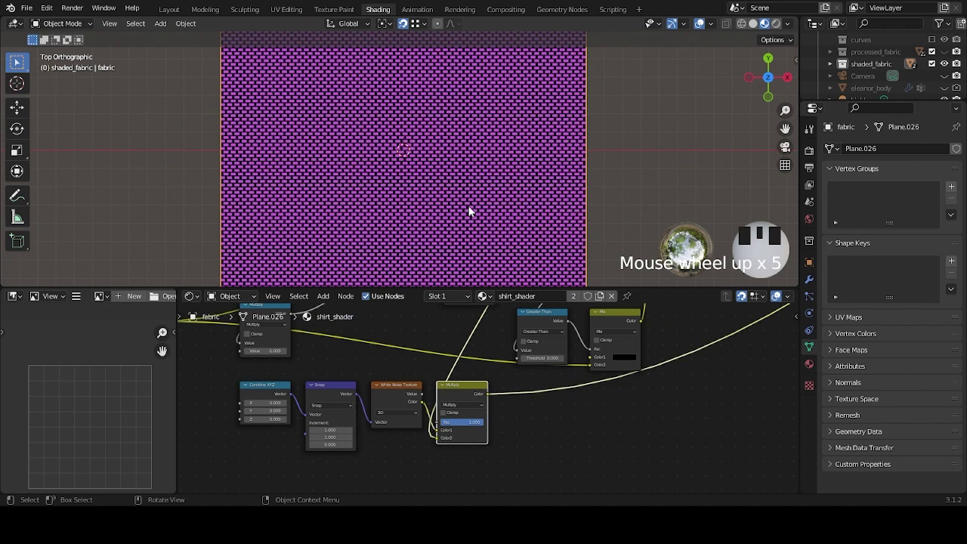
scroll(468, 212, up, 4)
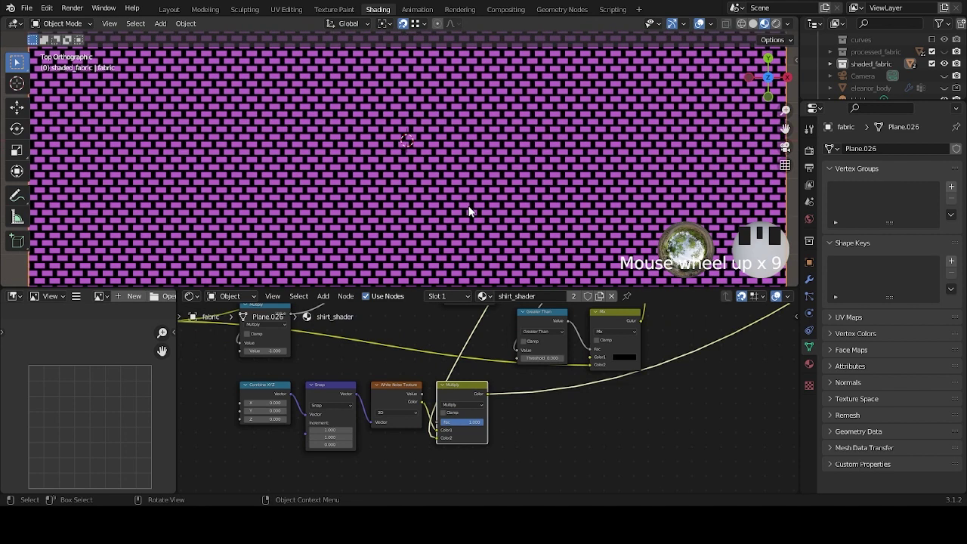
scroll(470, 210, down, 3)
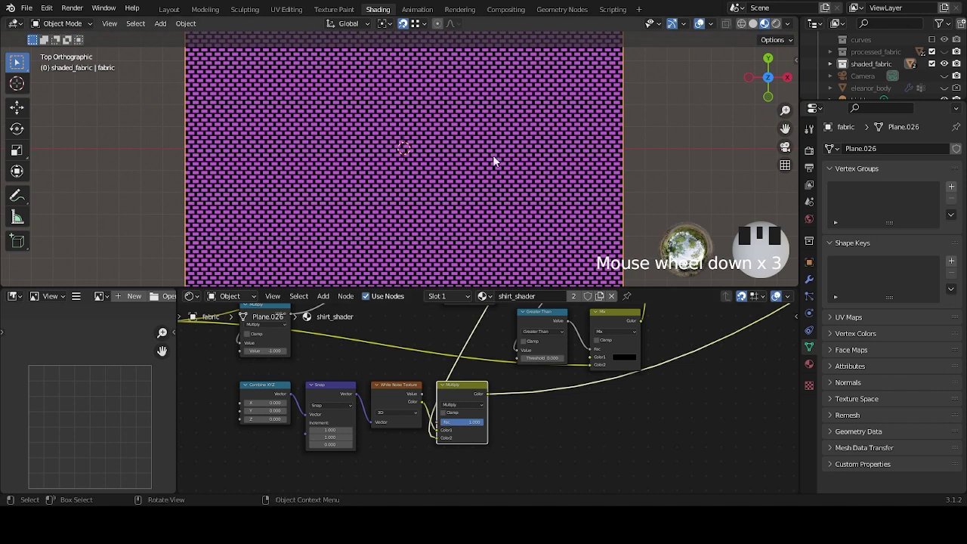
Connect the Separate XYZ node's X and Y outputs to the matching X and Y inputs of the Combine XYZ node.
scroll(422, 371, down, 3)
ctrl+scroll(550, 394, up, 3)
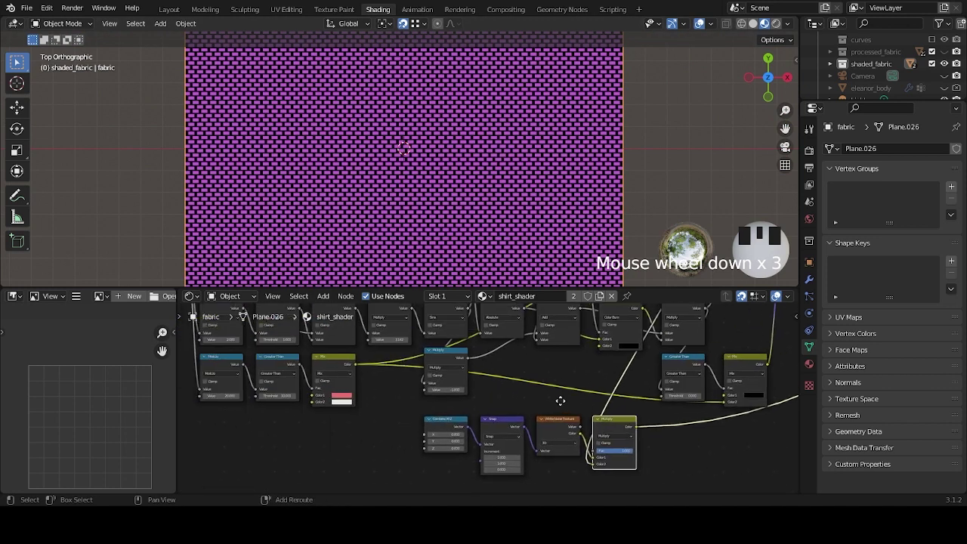
middle_drag(496, 376, 532, 425)
scroll(410, 365, down, 1)
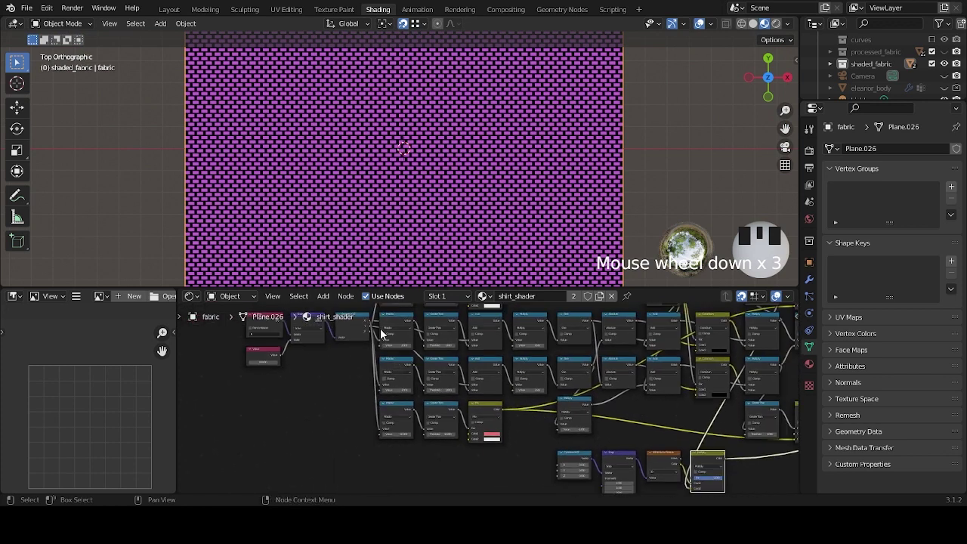
scroll(361, 343, up, 5)
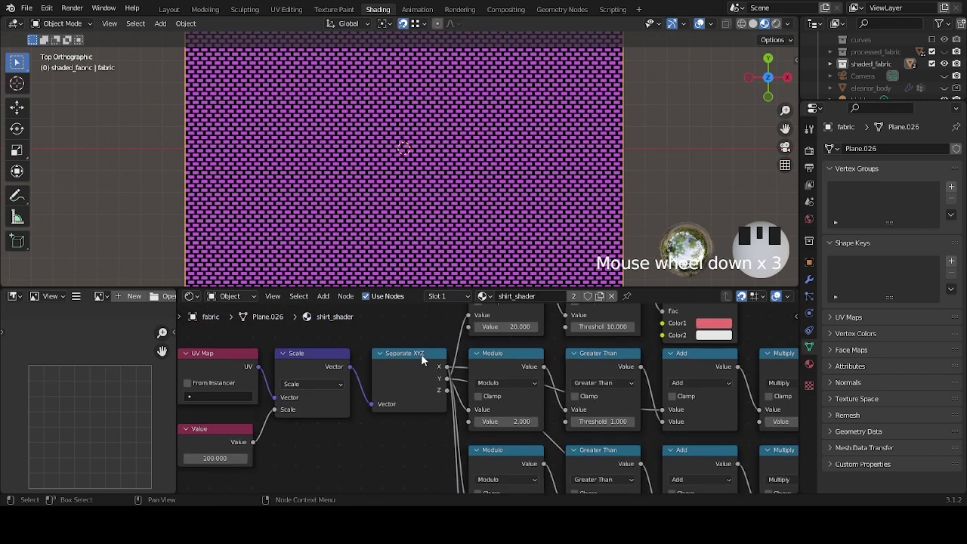
click(421, 354)
scroll(423, 377, down, 4)
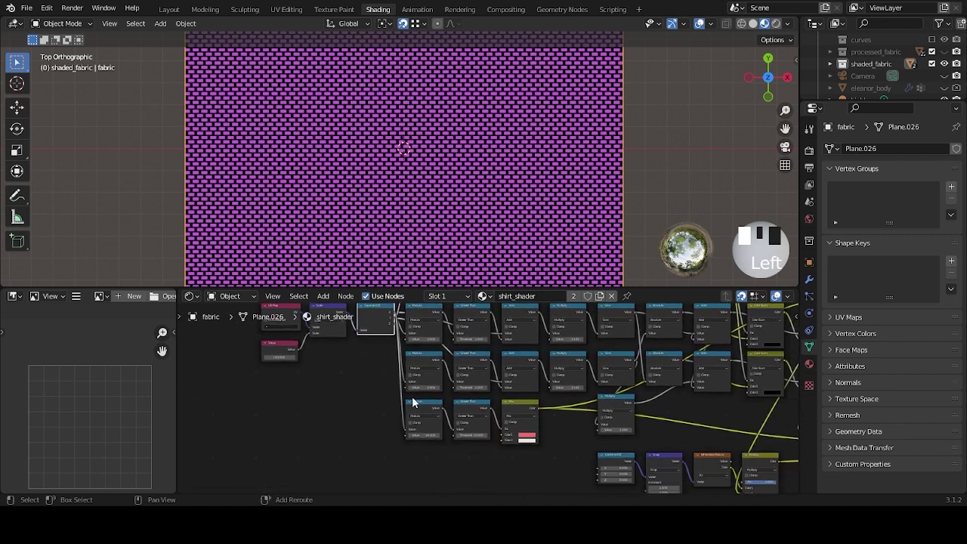
ctrl+scroll(393, 377, right, 2)
shift+scroll(347, 399, down, 1)
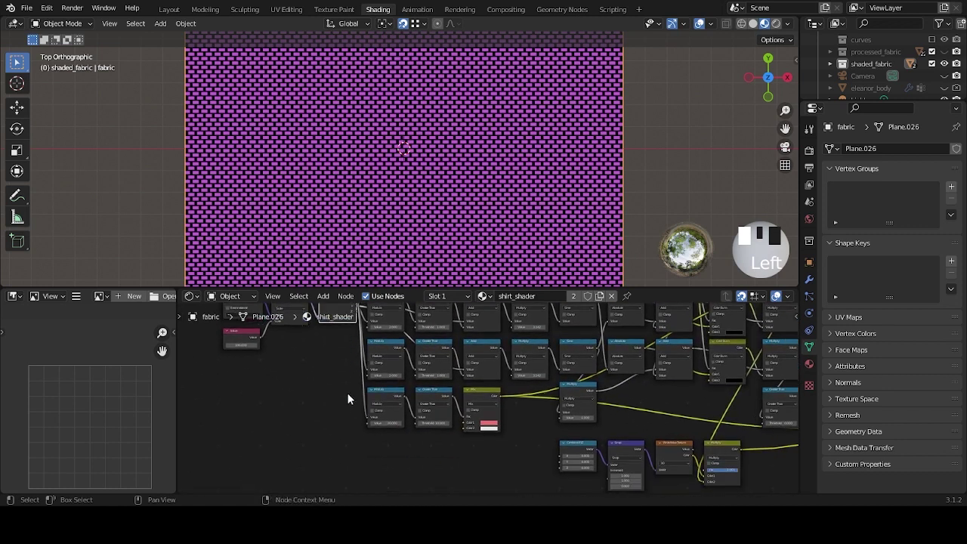
scroll(348, 399, down, 1)
drag(375, 320, 552, 452)
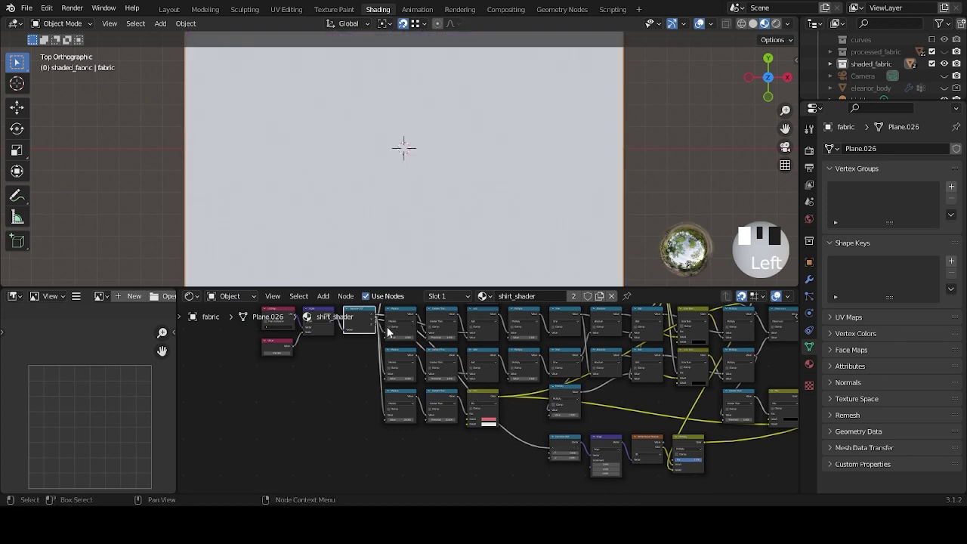
drag(376, 319, 550, 450)
Check the random thread colours up close and set the Snap node's X increment to 2.
shift+middle_drag(544, 459, 426, 422)
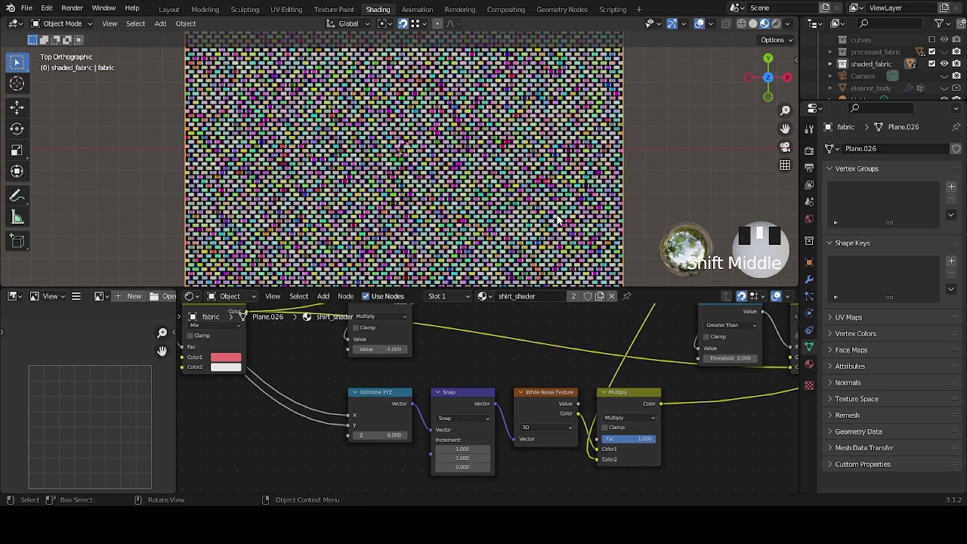
scroll(558, 221, up, 13)
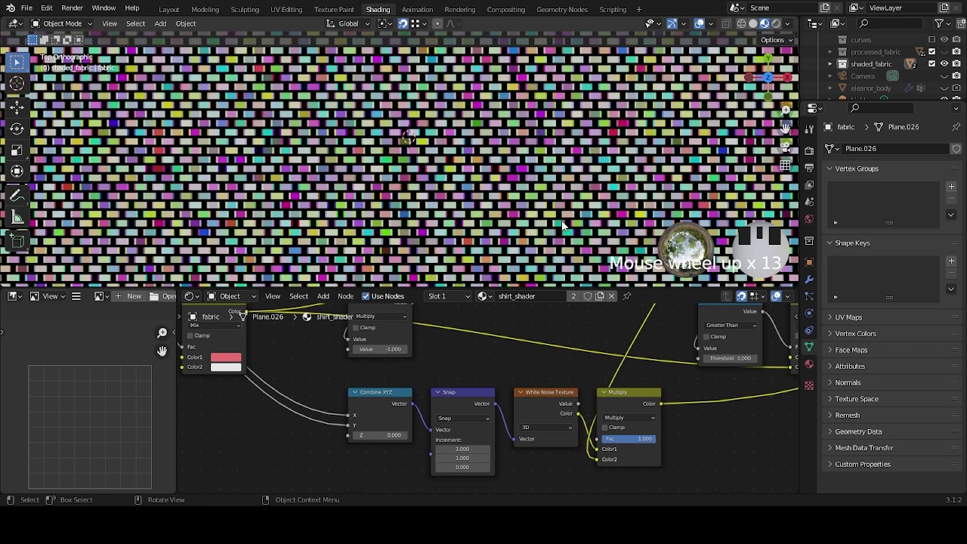
shift+middle_drag(523, 227, 518, 223)
scroll(518, 223, up, 8)
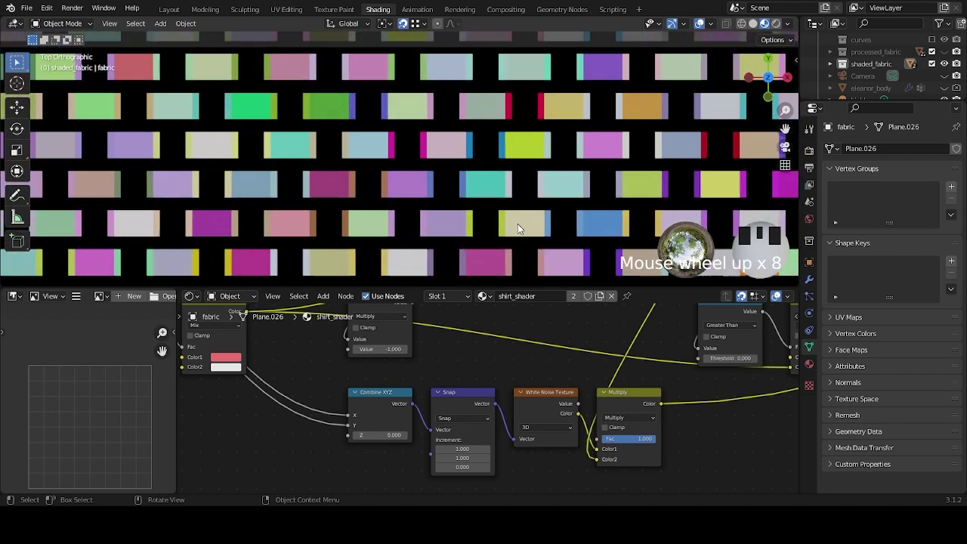
scroll(518, 223, up, 1)
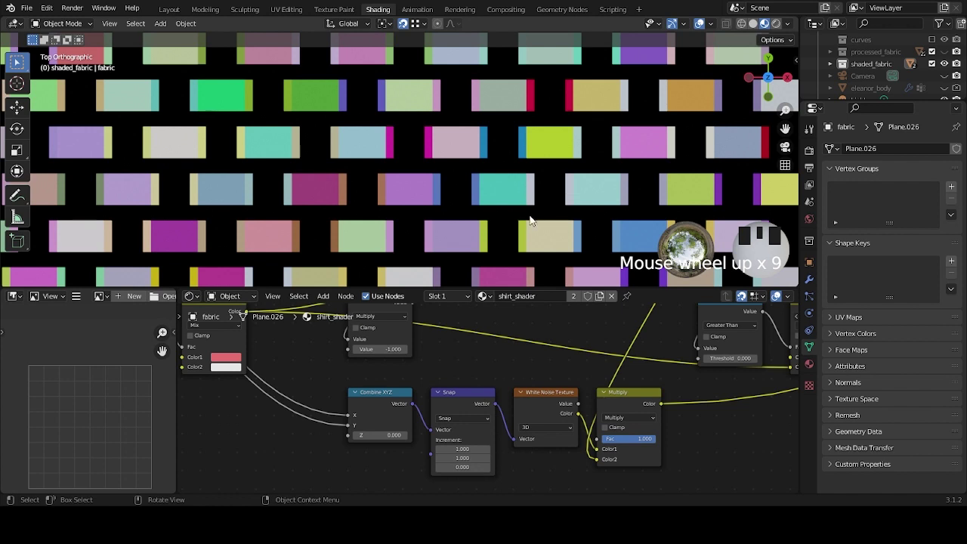
middle_drag(604, 463, 518, 408)
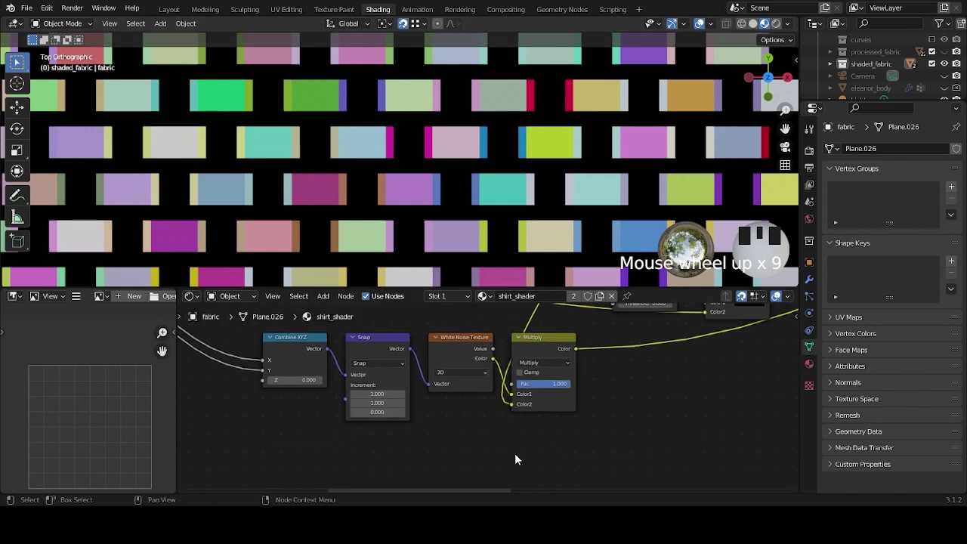
middle_drag(437, 432, 487, 437)
scroll(396, 400, up, 3)
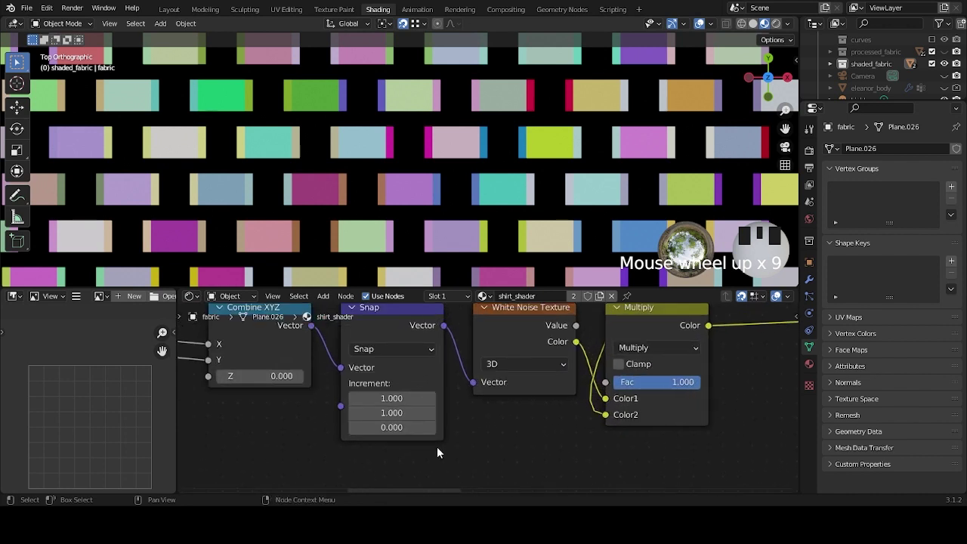
click(389, 399)
text(2)
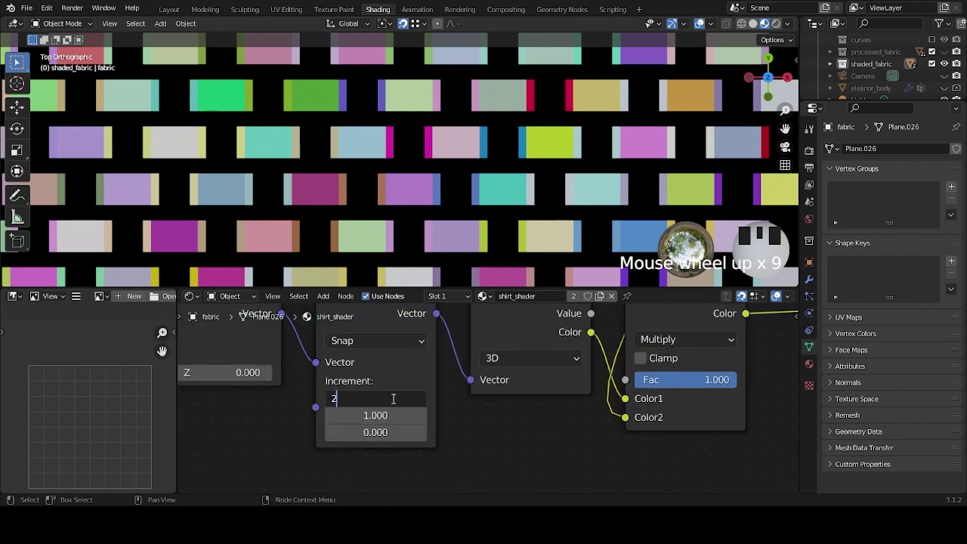
click(391, 400)
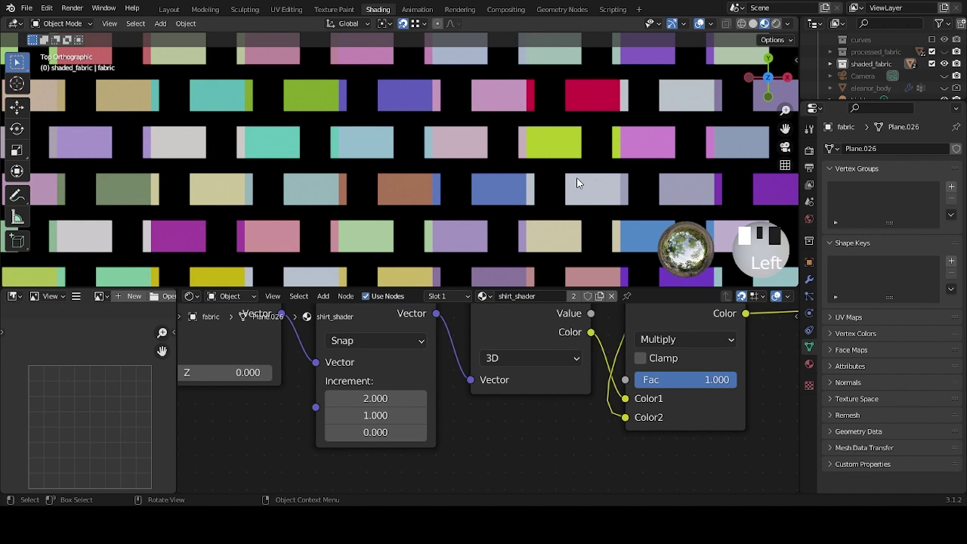
scroll(576, 182, down, 3)
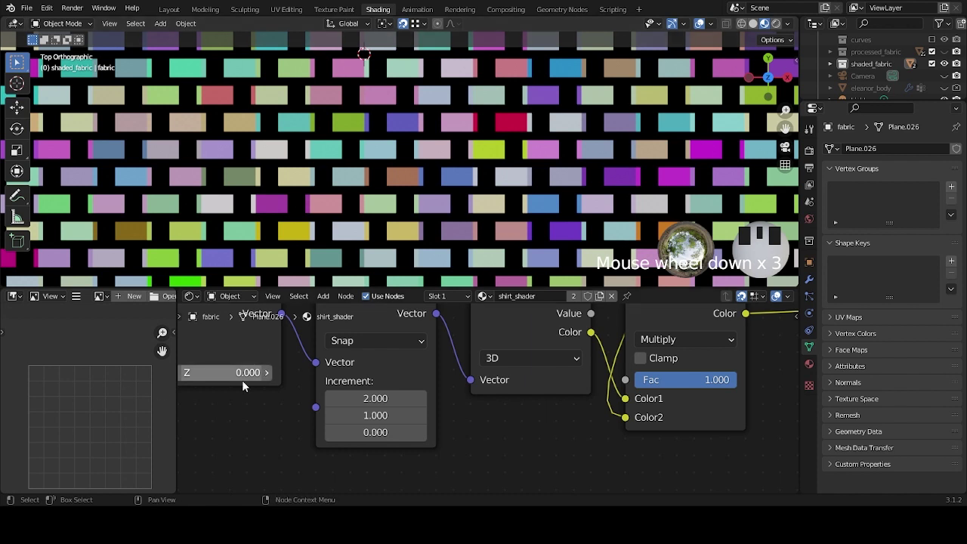
scroll(242, 380, down, 3)
scroll(402, 267, down, 3)
scroll(316, 374, down, 2)
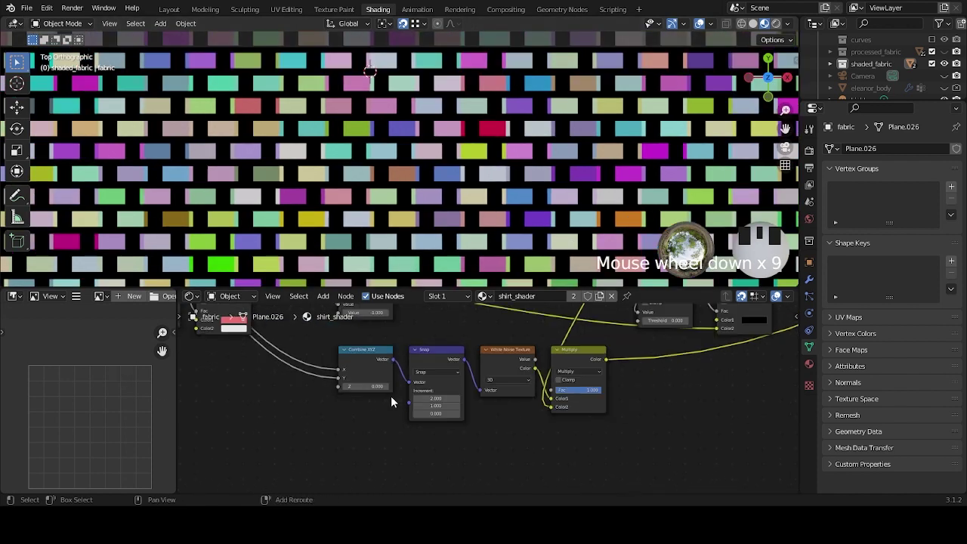
ctrl+scroll(391, 395, up, 4)
scroll(401, 392, up, 2)
key(shift+a)
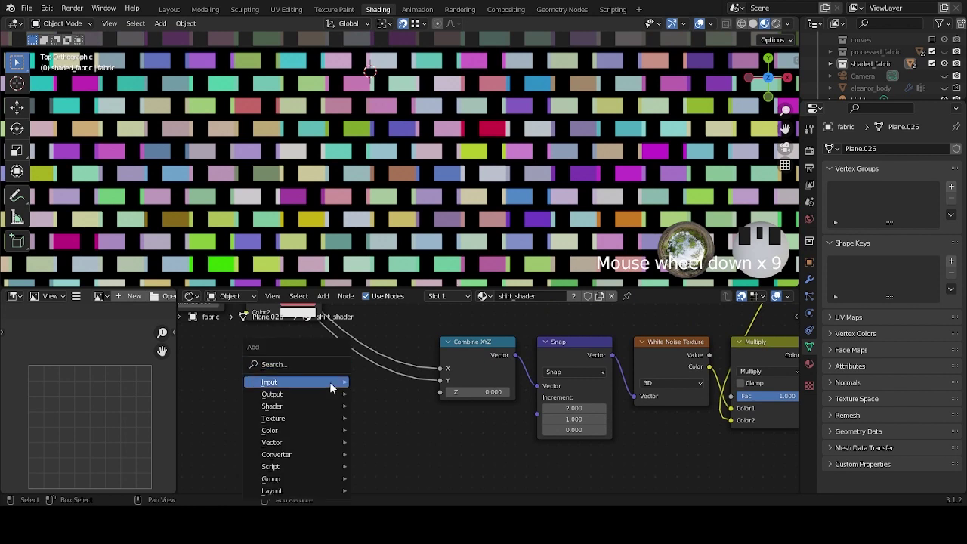
scroll(444, 415, down, 4)
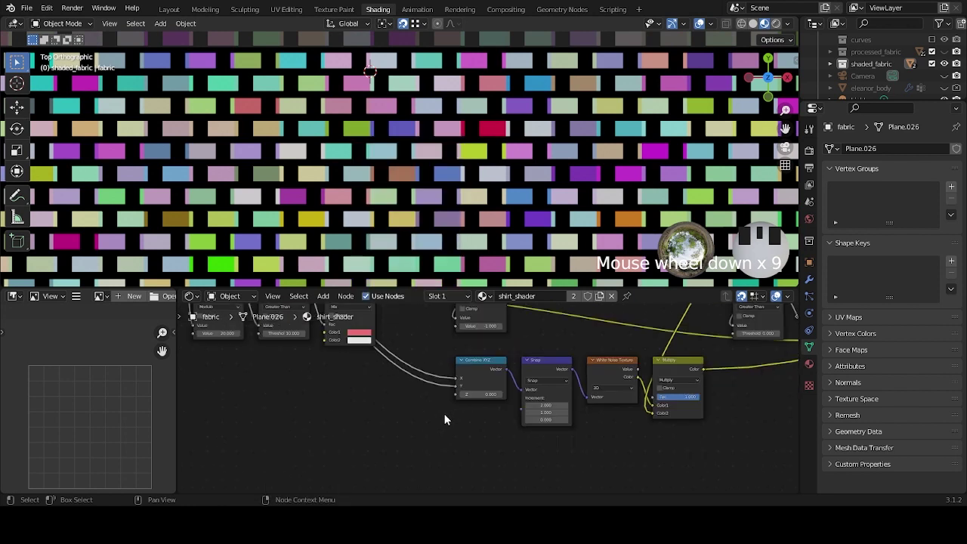
Duplicate the Multiply math node, place the copy beside Combine XYZ, and change its operation to Add.
click(486, 316)
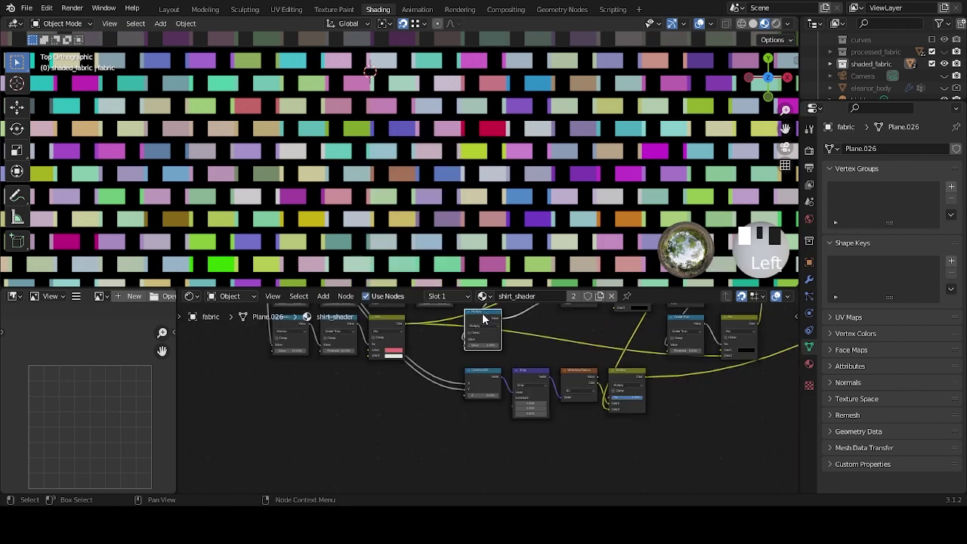
key(shift+d)
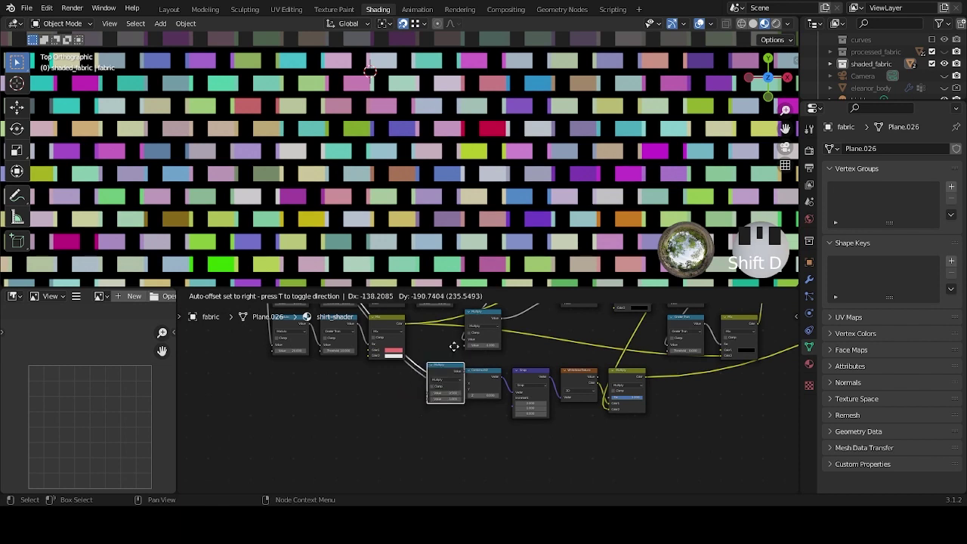
click(429, 406)
scroll(462, 415, up, 3)
middle_drag(436, 441, 472, 427)
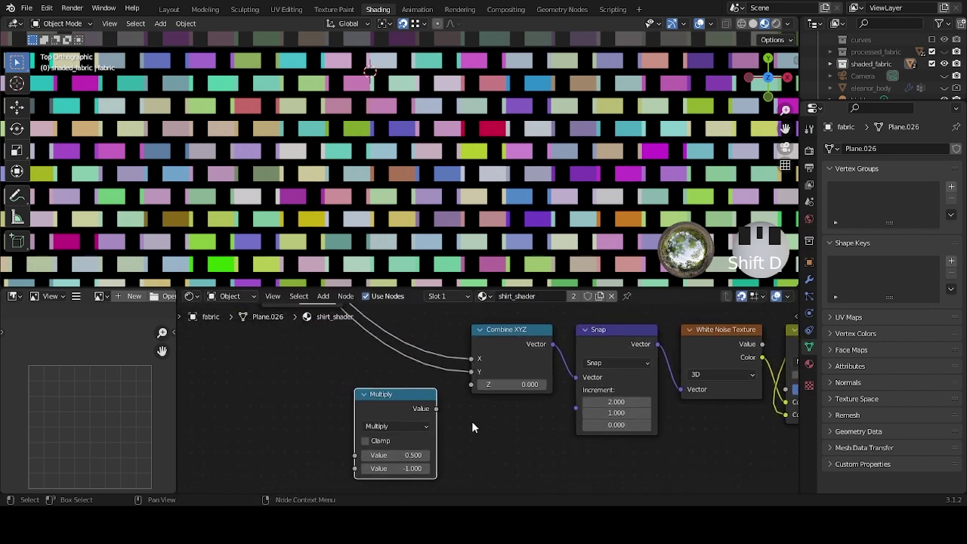
click(408, 426)
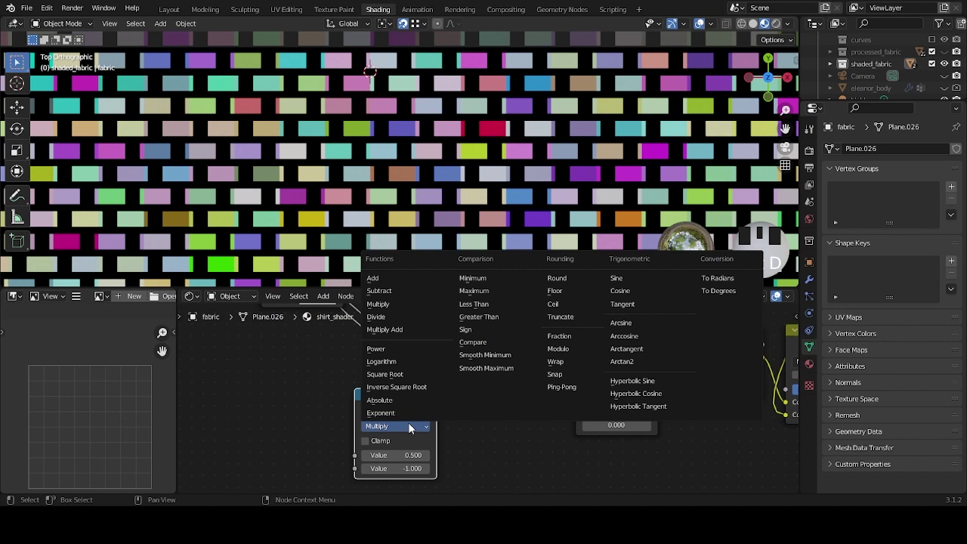
click(386, 279)
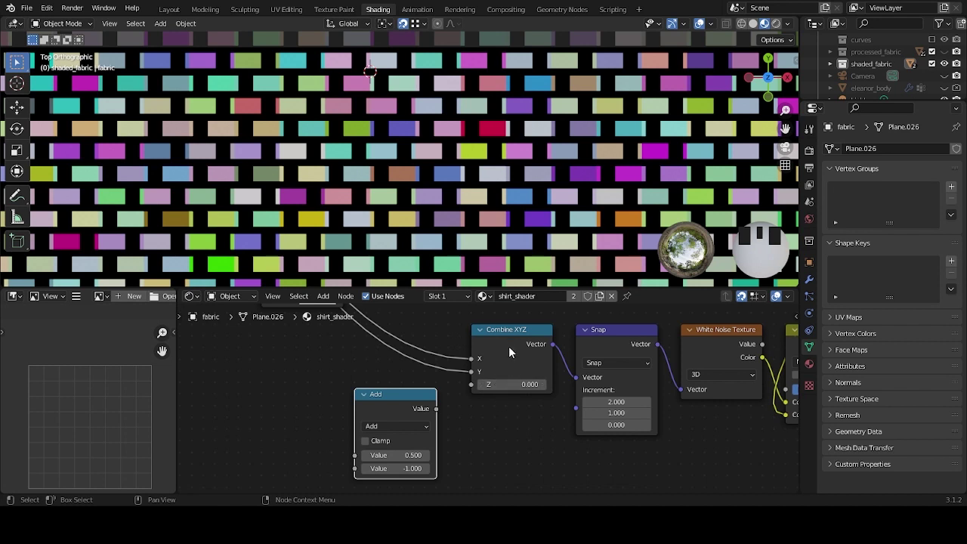
drag(401, 400, 408, 384)
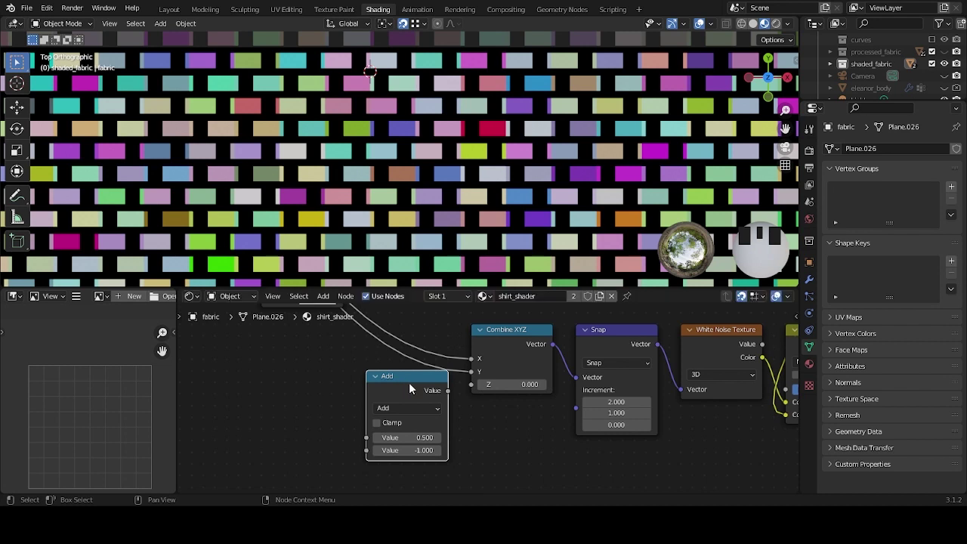
Route the Combine XYZ node's X input through the new Add node with its second value set to 0.5.
click(471, 359)
drag(472, 359, 367, 435)
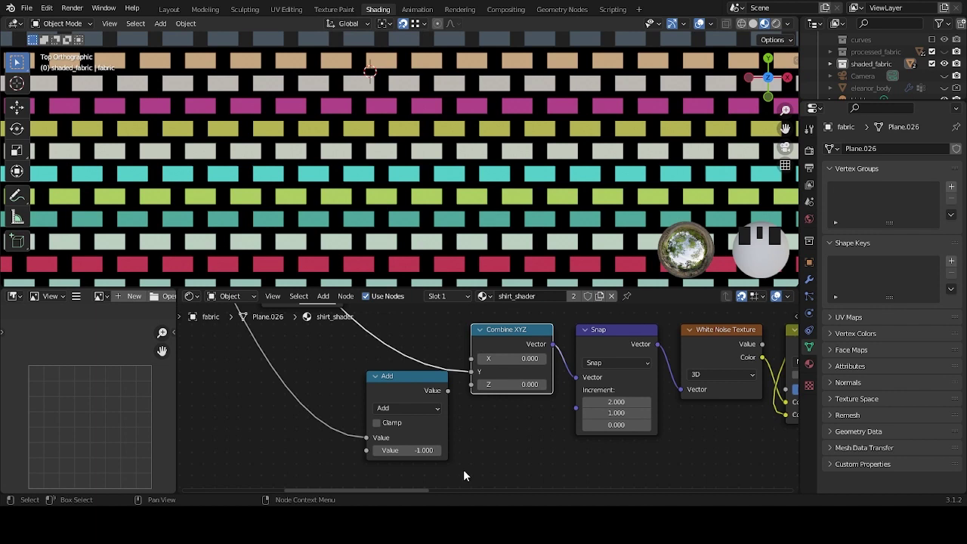
click(408, 451)
key(BackSpace)
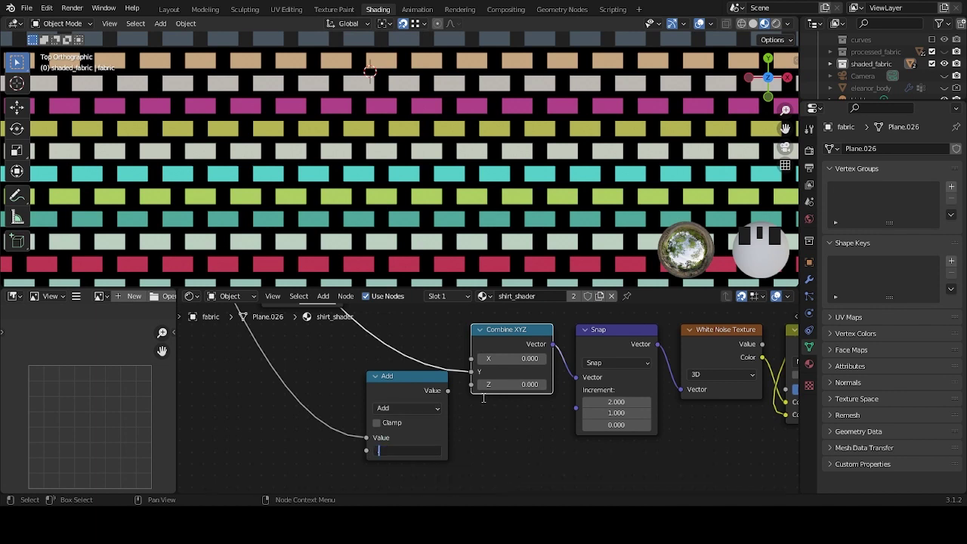
text(.5)
key(Return)
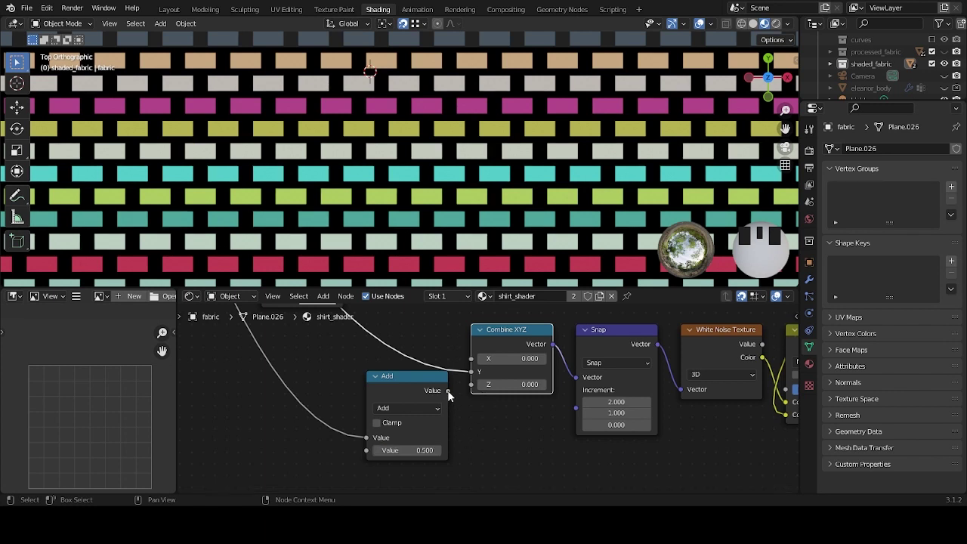
drag(447, 390, 470, 360)
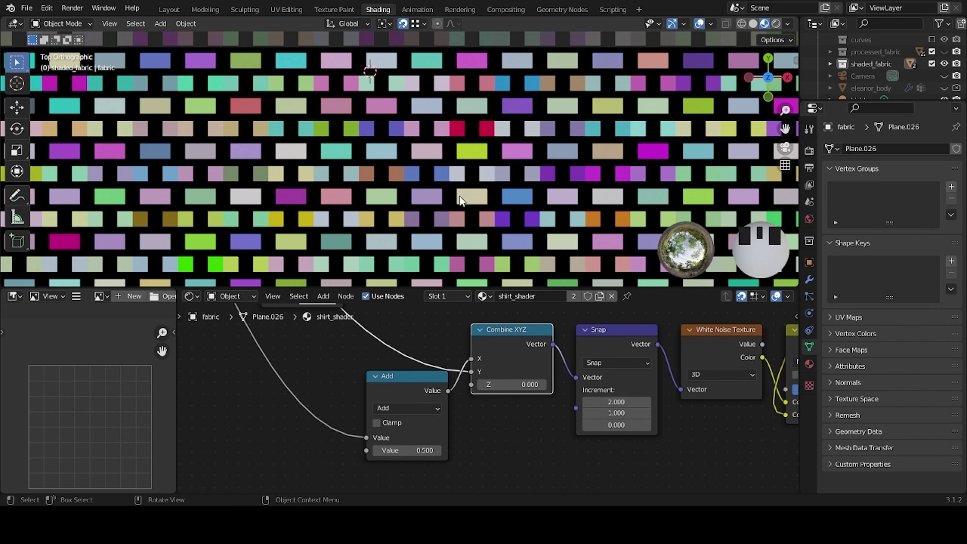
Link the upper row's Add output into the new Add node's first value and cut that node's previous input link.
scroll(484, 202, up, 3)
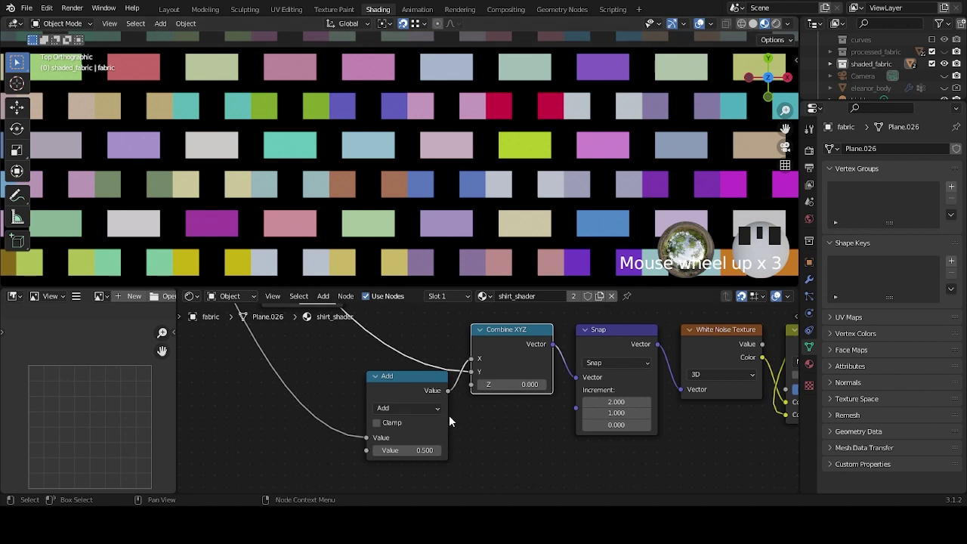
scroll(483, 422, down, 2)
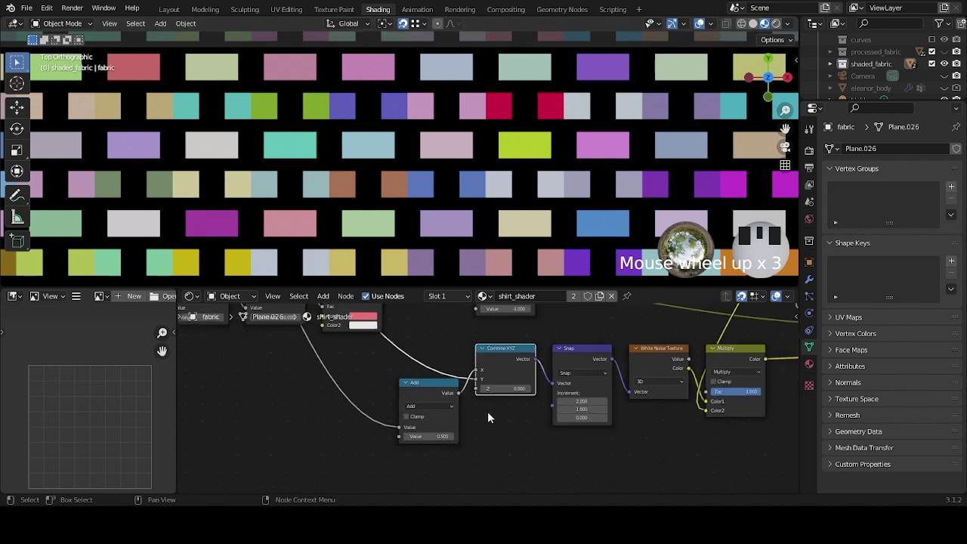
middle_drag(378, 420, 416, 403)
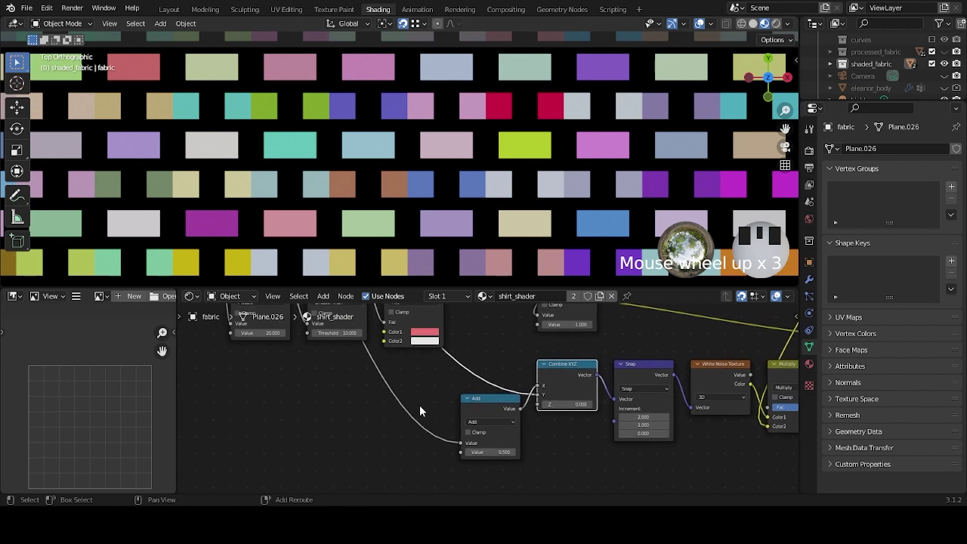
click(487, 398)
scroll(385, 382, down, 4)
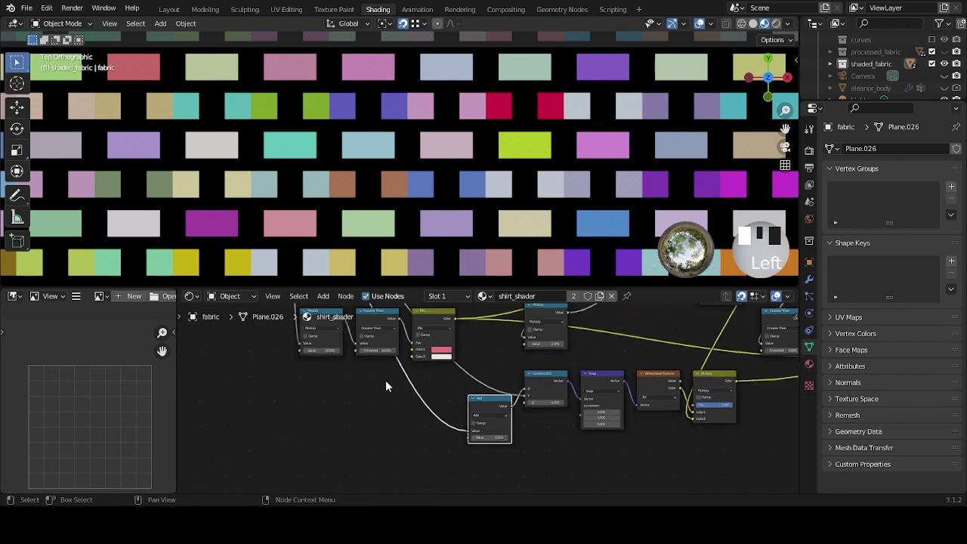
middle_drag(397, 378, 422, 395)
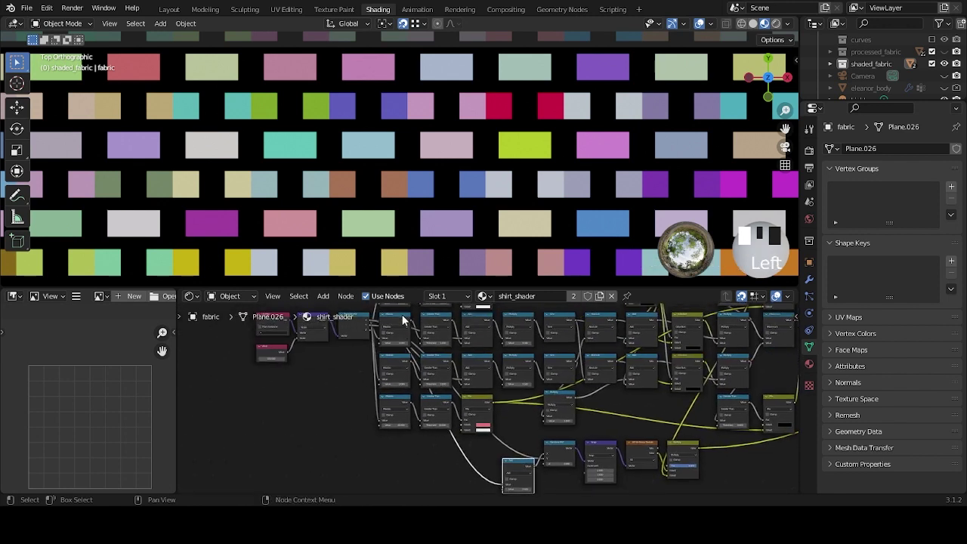
shift+middle_drag(436, 326, 471, 399)
click(437, 317)
scroll(438, 321, up, 5)
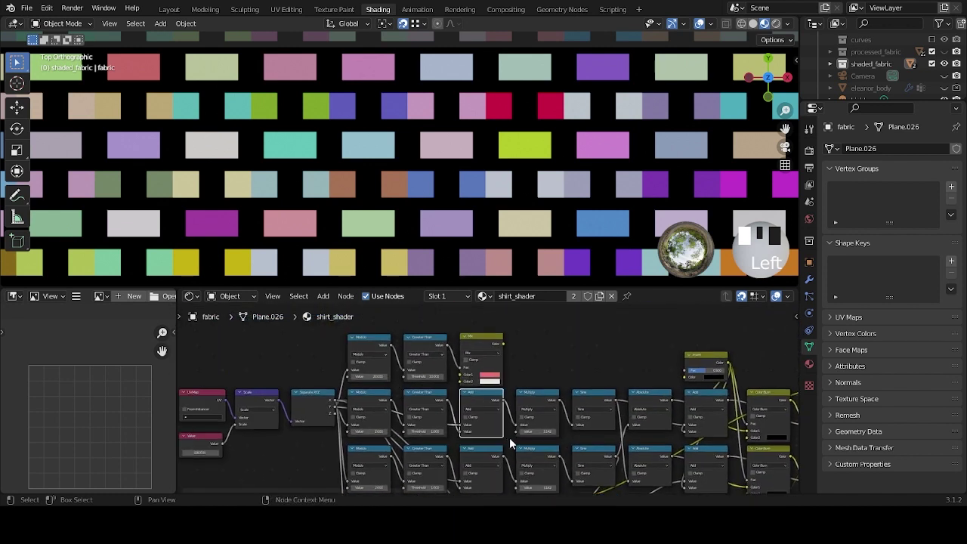
scroll(471, 408, down, 6)
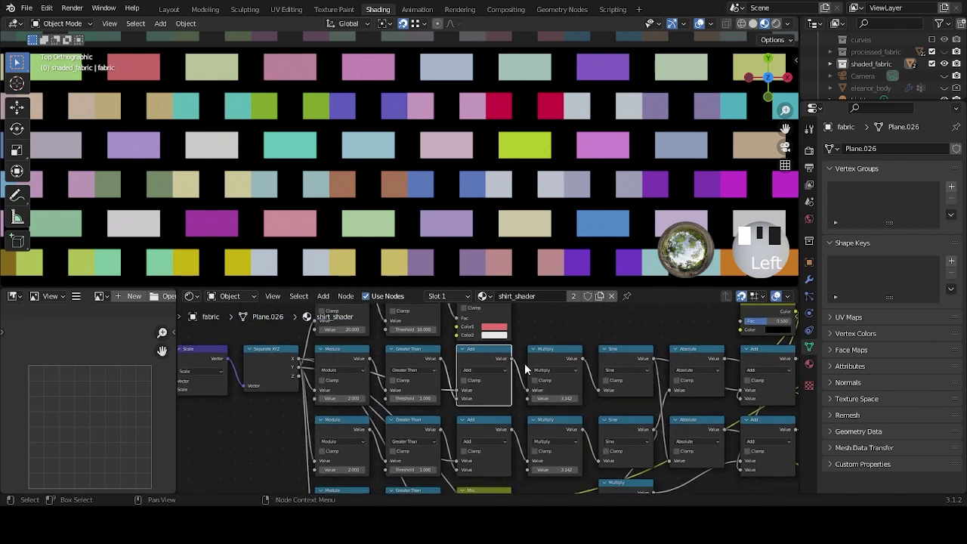
scroll(487, 366, down, 3)
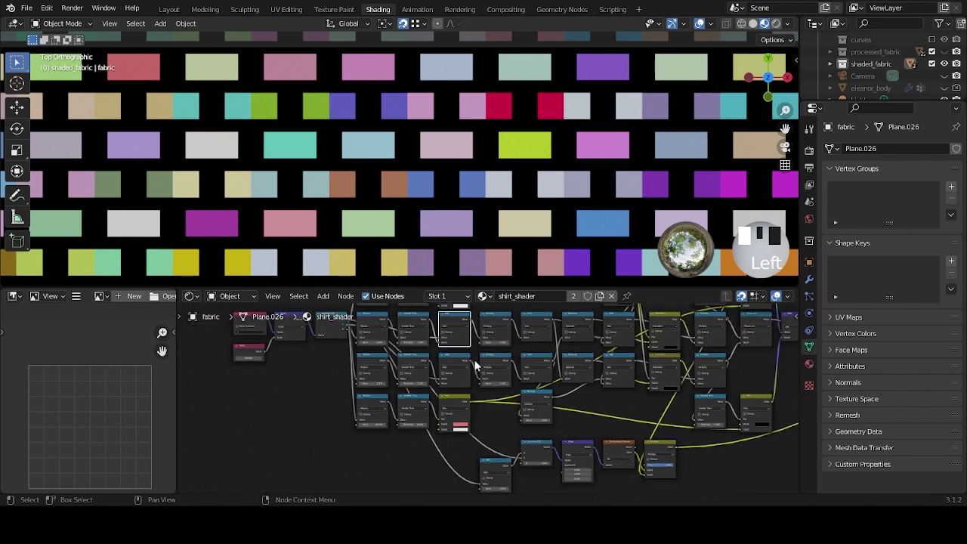
drag(470, 323, 480, 451)
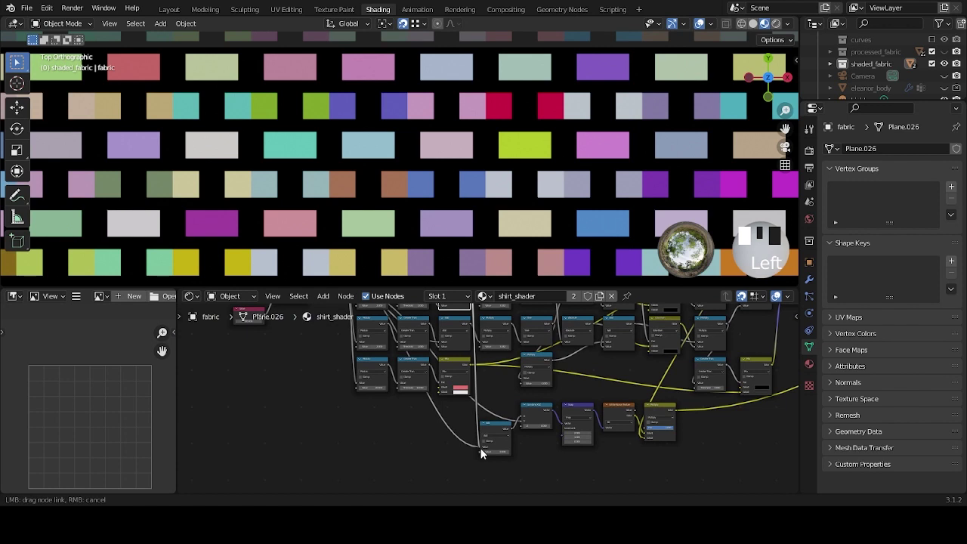
drag(480, 451, 482, 452)
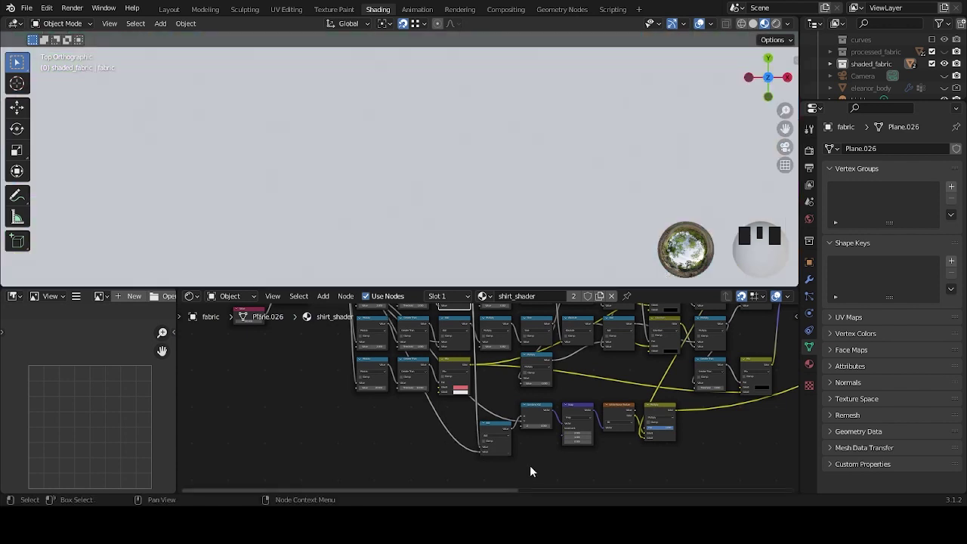
shift+middle_drag(530, 465, 452, 435)
ctrl+right_drag(445, 395, 382, 450)
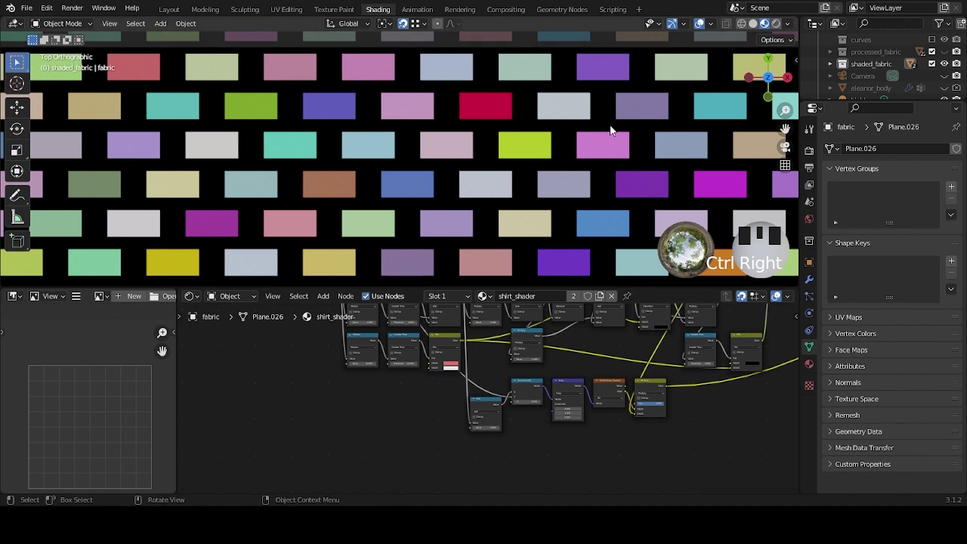
Check the random thread colours at different scales and align the new Add node with the Combine XYZ row.
scroll(574, 176, down, 5)
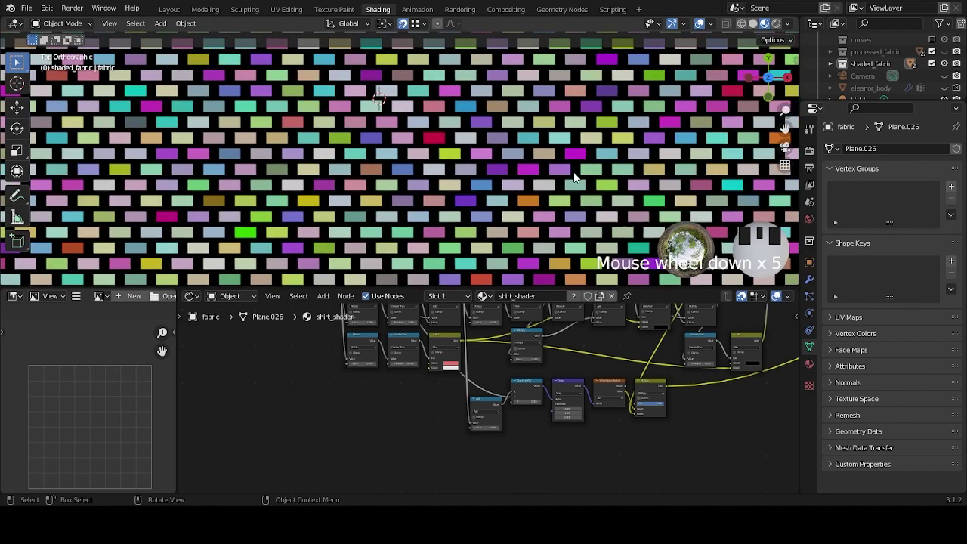
scroll(573, 177, down, 7)
scroll(479, 219, up, 5)
scroll(477, 221, up, 5)
scroll(475, 224, down, 2)
middle_drag(510, 375, 381, 413)
drag(365, 407, 365, 371)
Duplicate the Add, Combine XYZ, Snap, White Noise Texture and Multiply node chain and place the copy directly below.
click(496, 375)
click(648, 375)
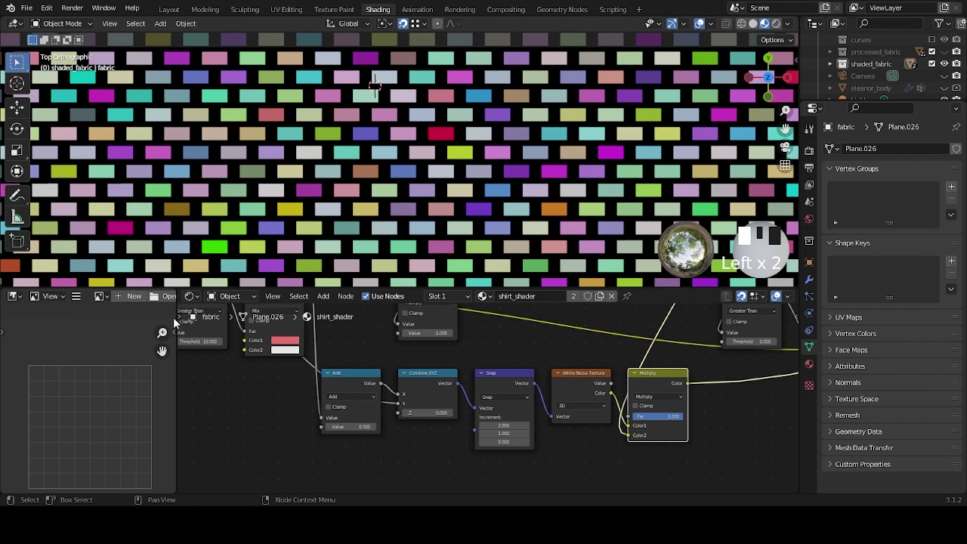
drag(348, 353, 656, 377)
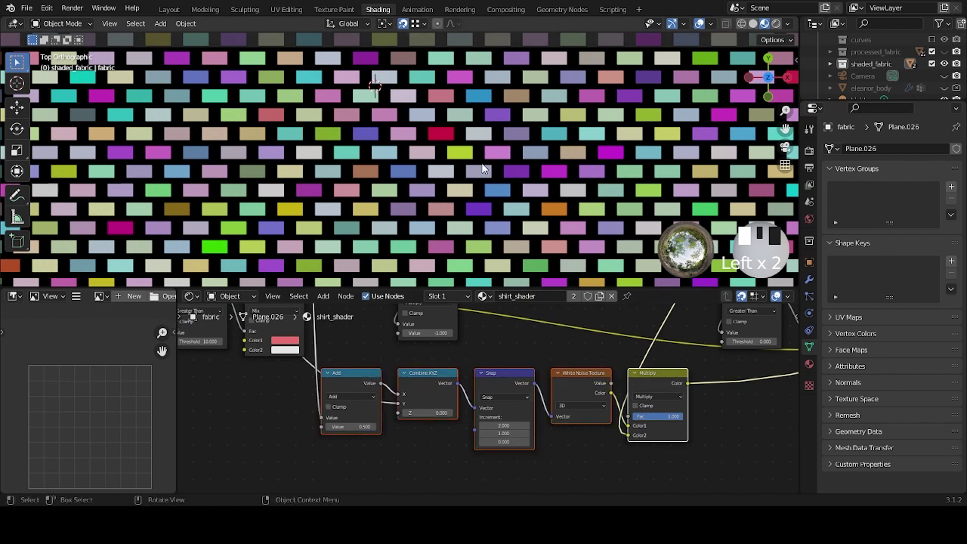
scroll(481, 164, down, 13)
scroll(491, 241, up, 10)
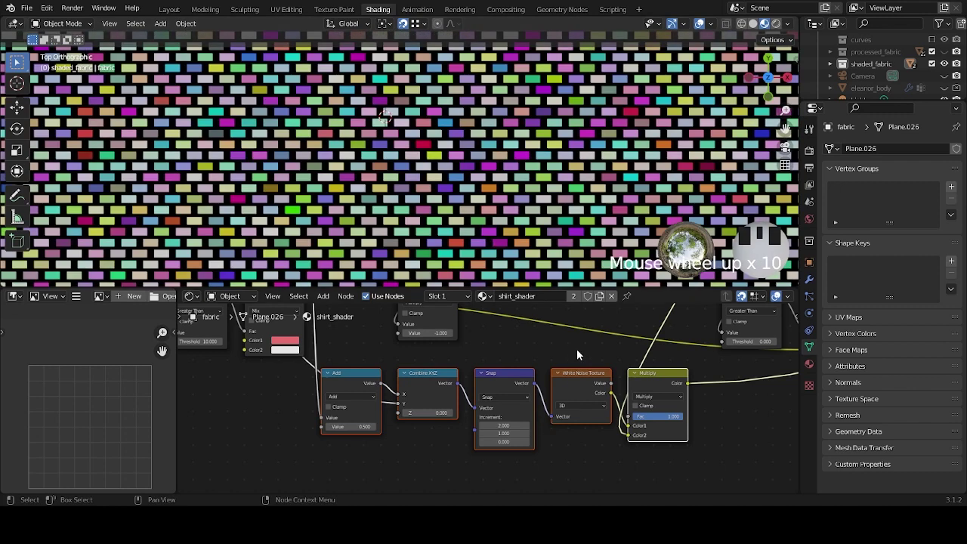
scroll(549, 349, down, 2)
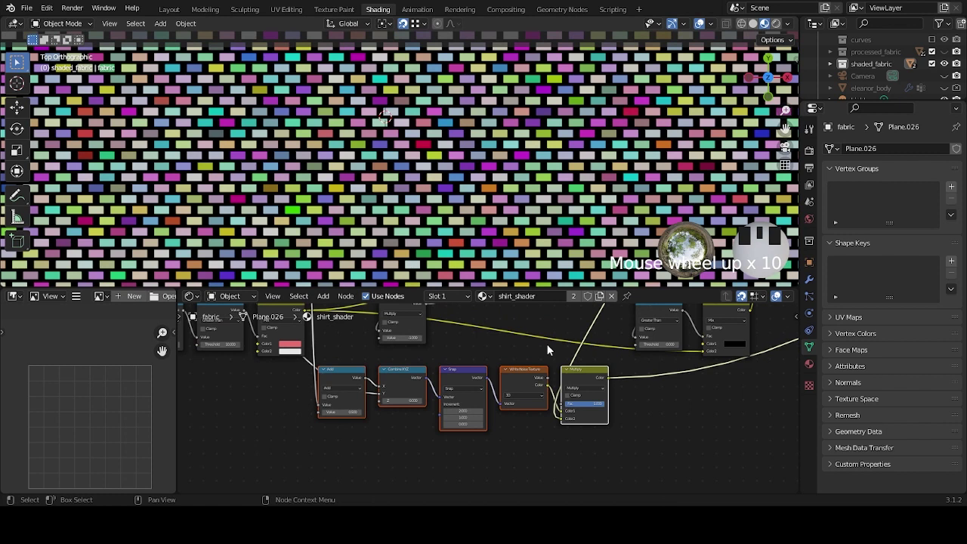
middle_drag(549, 350, 564, 333)
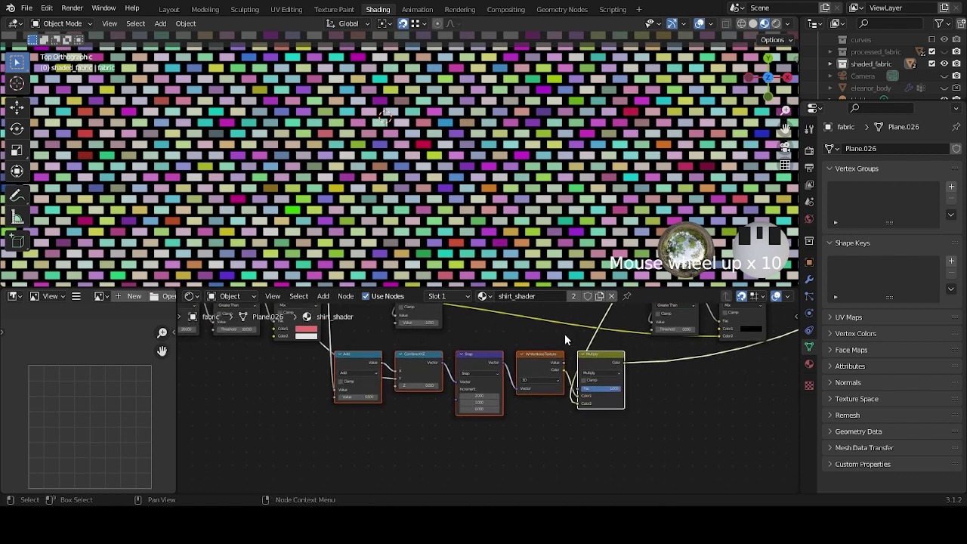
key(shift+d)
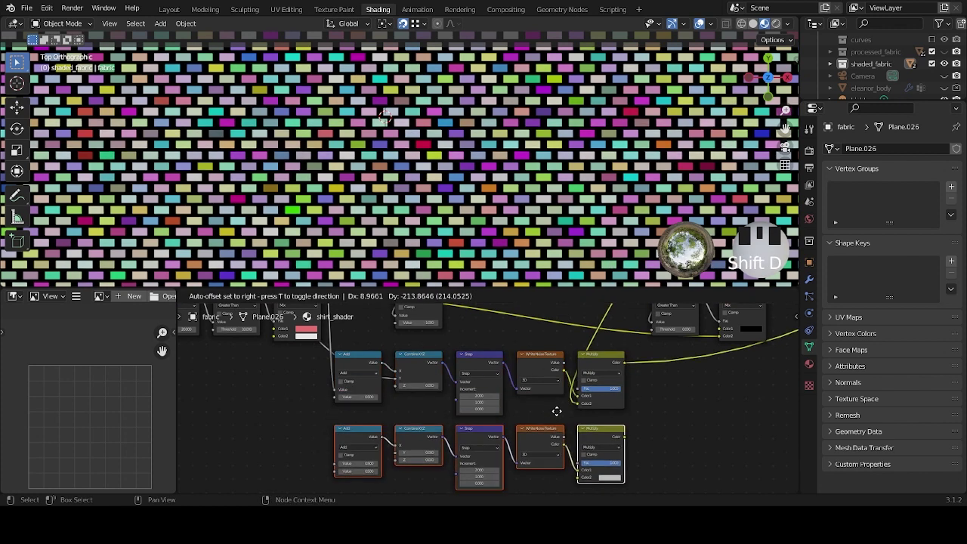
click(552, 412)
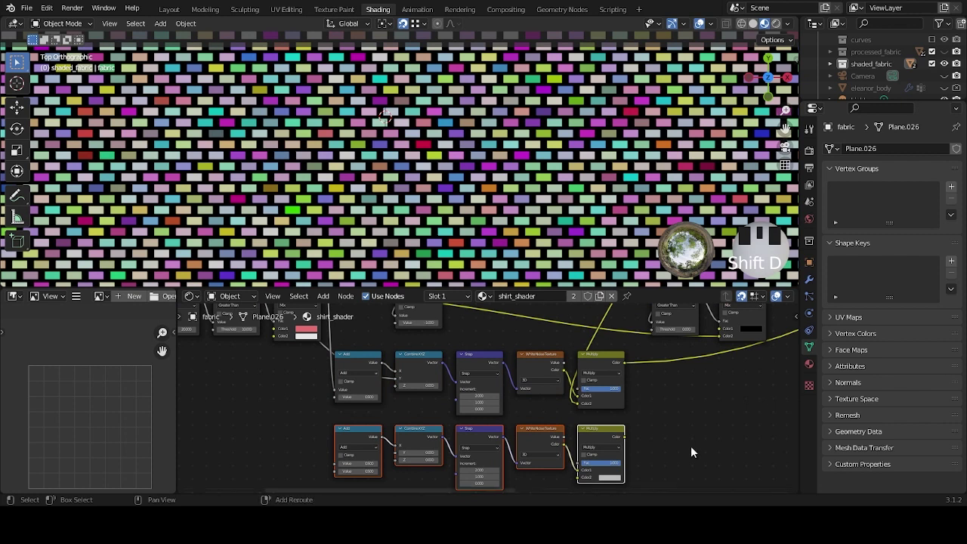
Set the duplicated Snap node's increment to 1 in X and 2 in Y.
scroll(684, 423, up, 4)
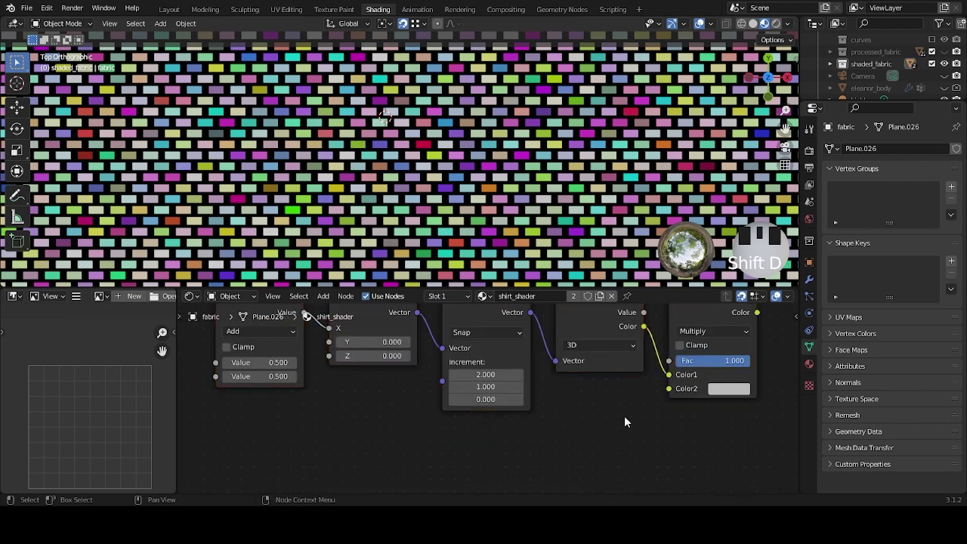
scroll(624, 417, up, 2)
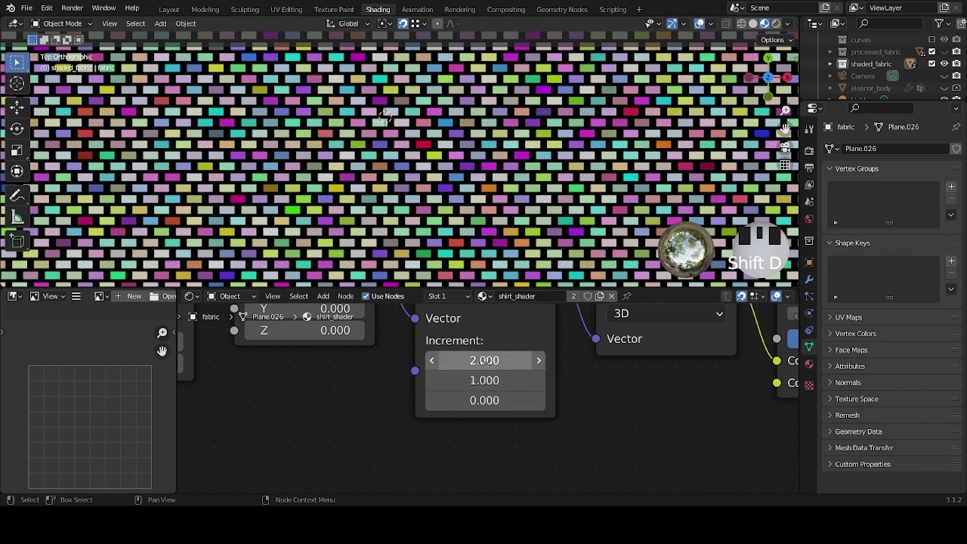
double_click(483, 360)
text(1)
click(488, 380)
text(2)
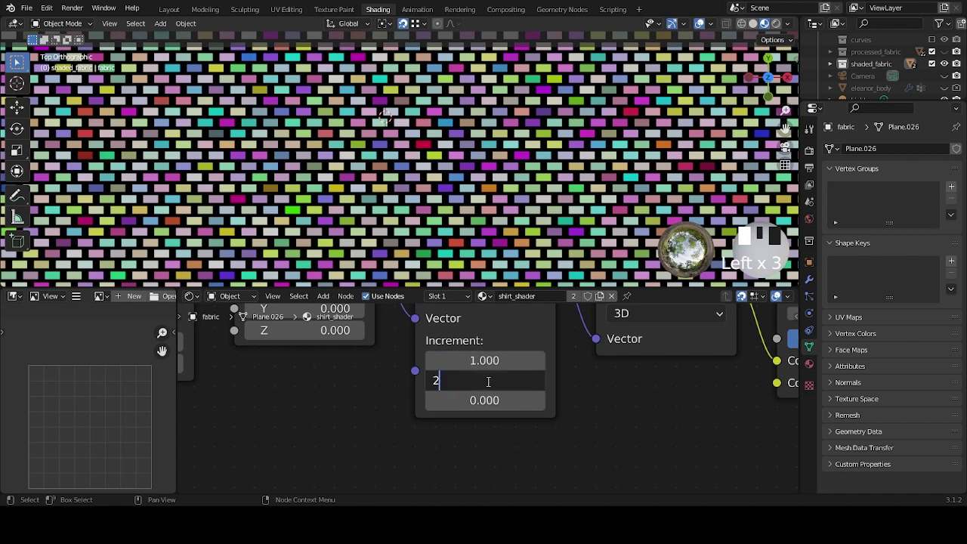
key(Return)
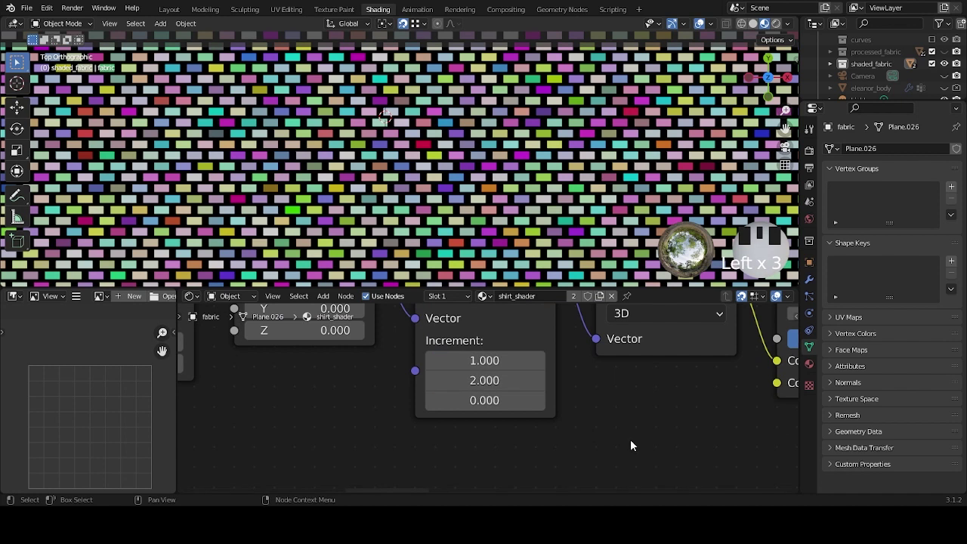
Preview the duplicated Multiply node's output on the fabric.
scroll(620, 444, down, 4)
ctrl+shift+click(606, 414)
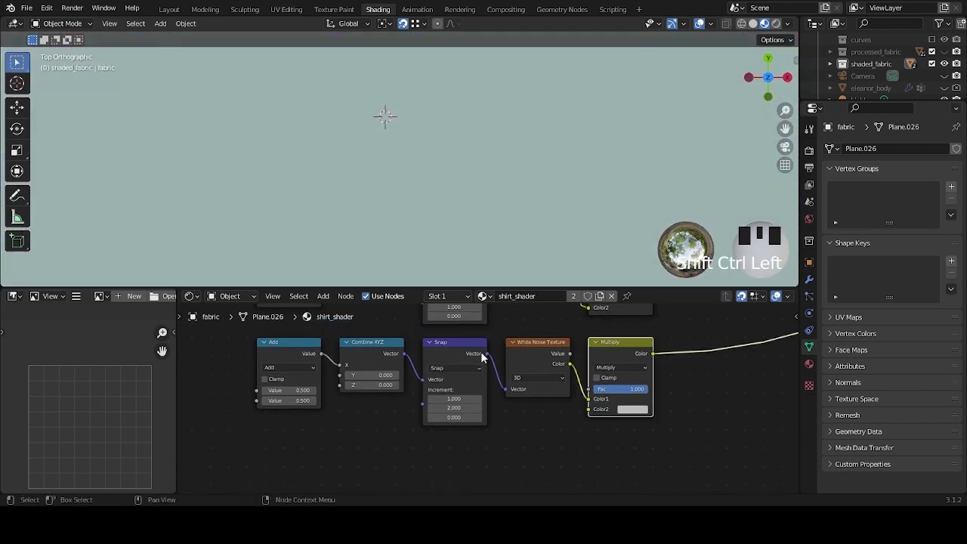
scroll(517, 391, down, 3)
scroll(371, 388, up, 3)
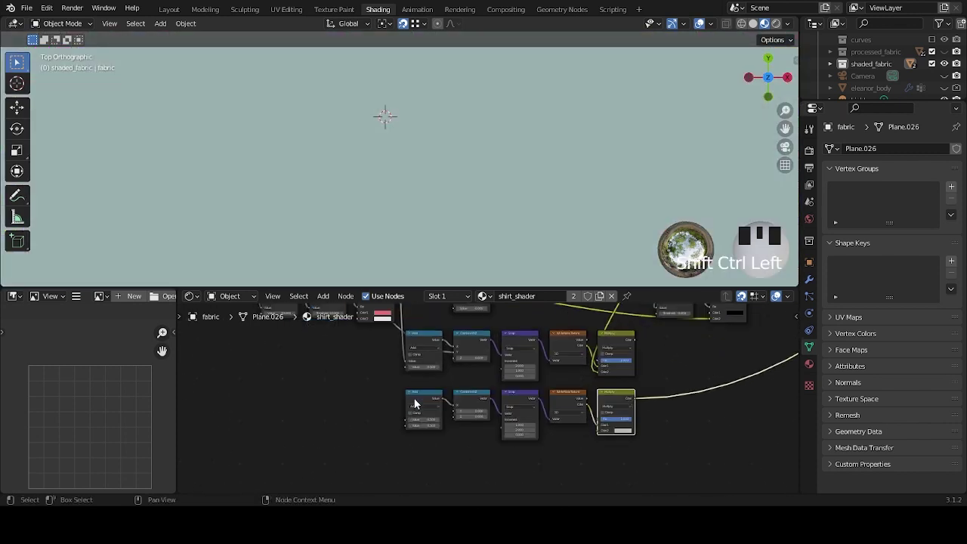
Try feeding the Separate XYZ output into the duplicated node row, and cut the new links again.
scroll(371, 388, up, 1)
middle_drag(358, 382, 518, 378)
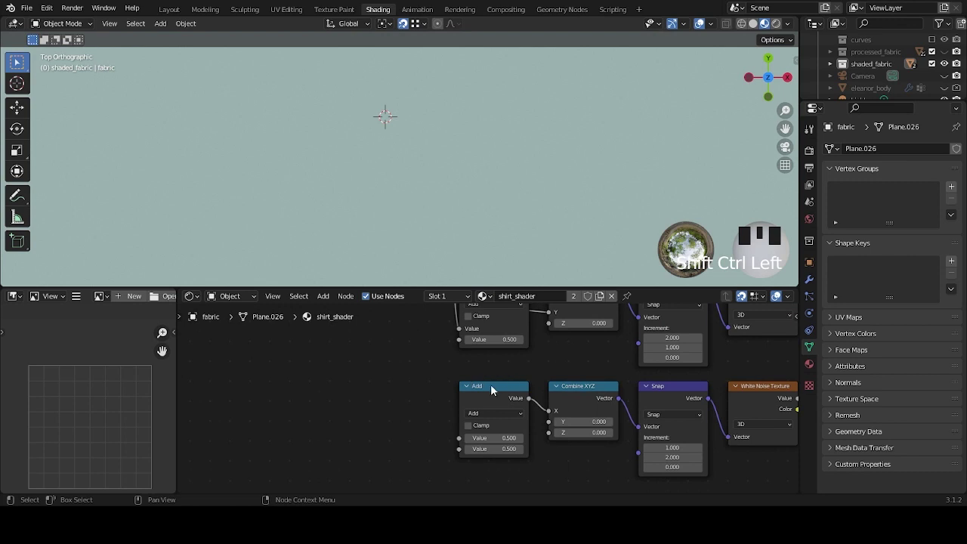
scroll(451, 385, down, 3)
scroll(451, 382, down, 2)
middle_drag(452, 379, 454, 363)
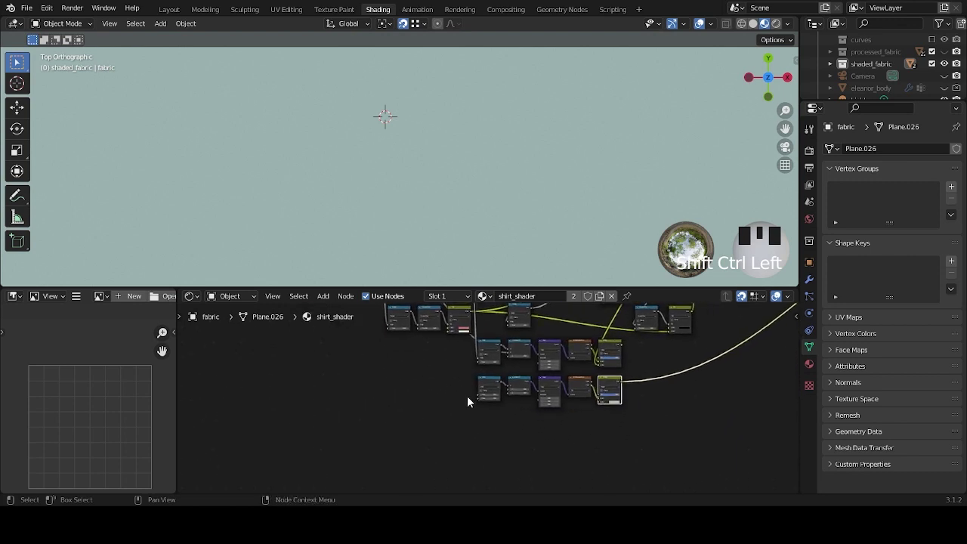
scroll(464, 415, up, 3)
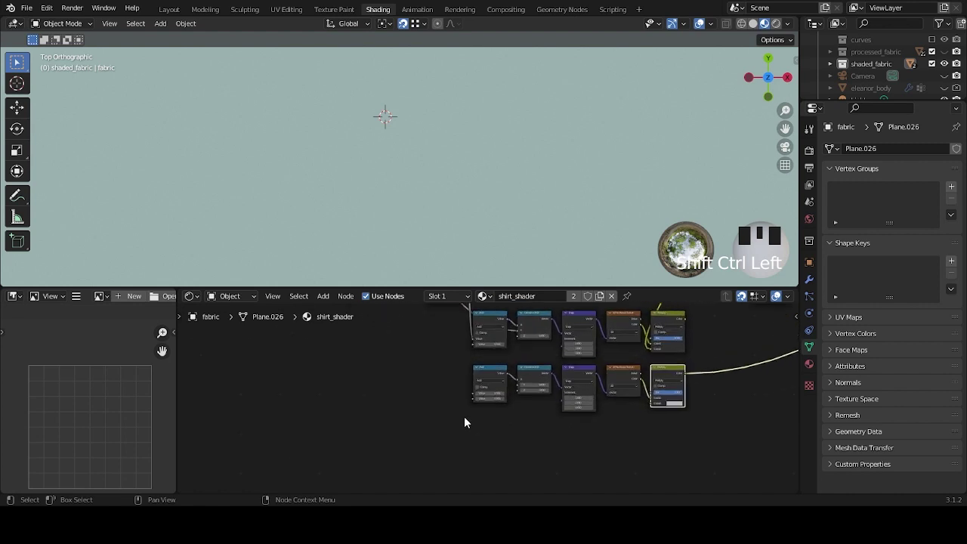
ctrl+scroll(425, 407, down, 5)
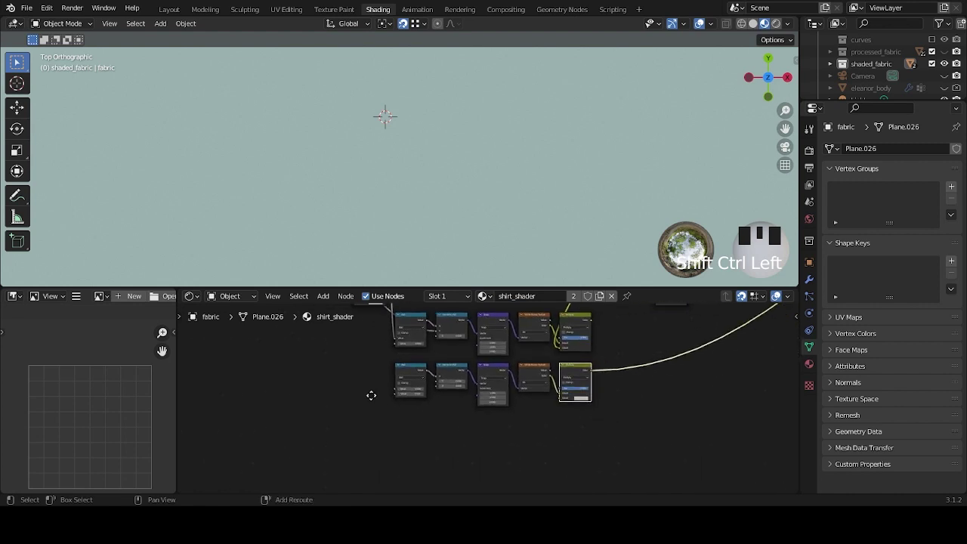
ctrl+scroll(419, 424, up, 5)
shift+scroll(410, 397, up, 5)
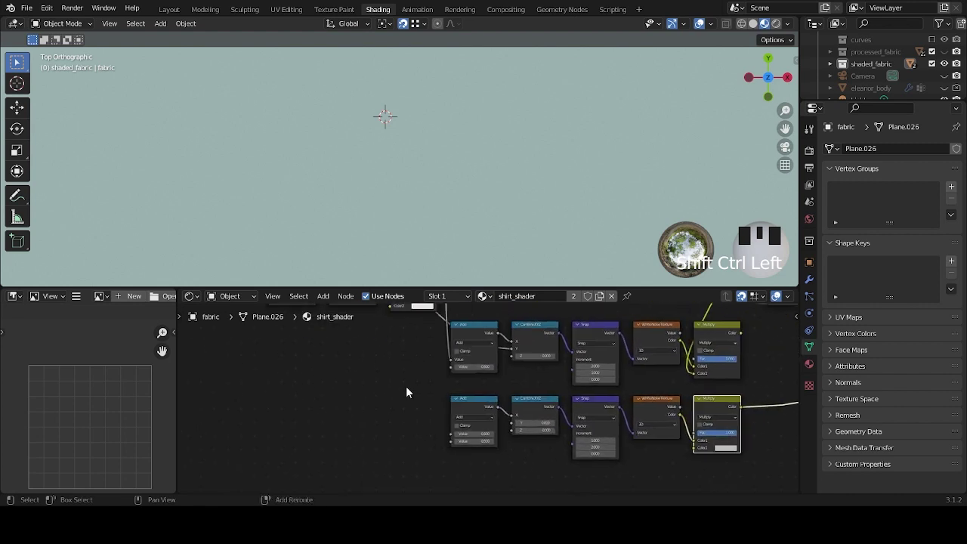
scroll(391, 411, down, 2)
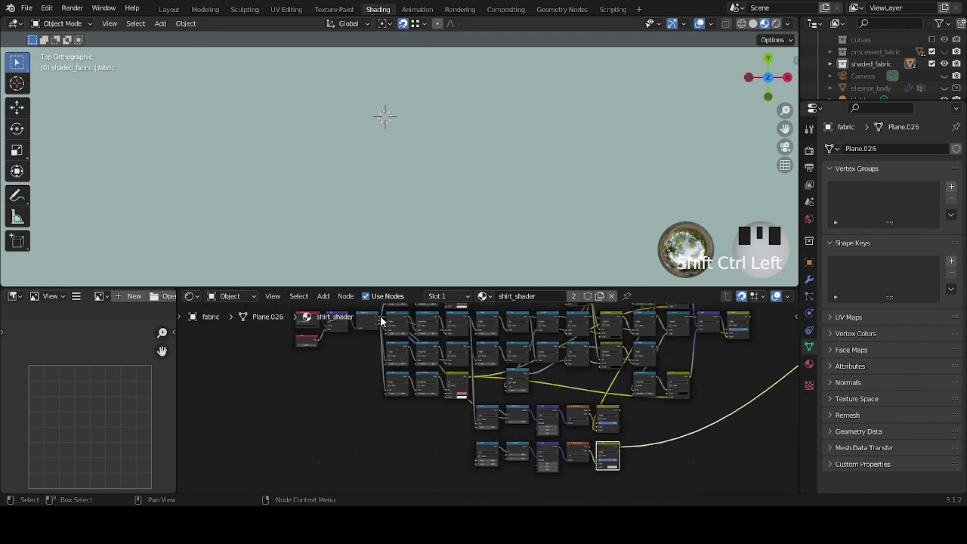
drag(379, 318, 474, 458)
drag(381, 325, 475, 468)
drag(474, 468, 432, 447)
right_click(434, 435)
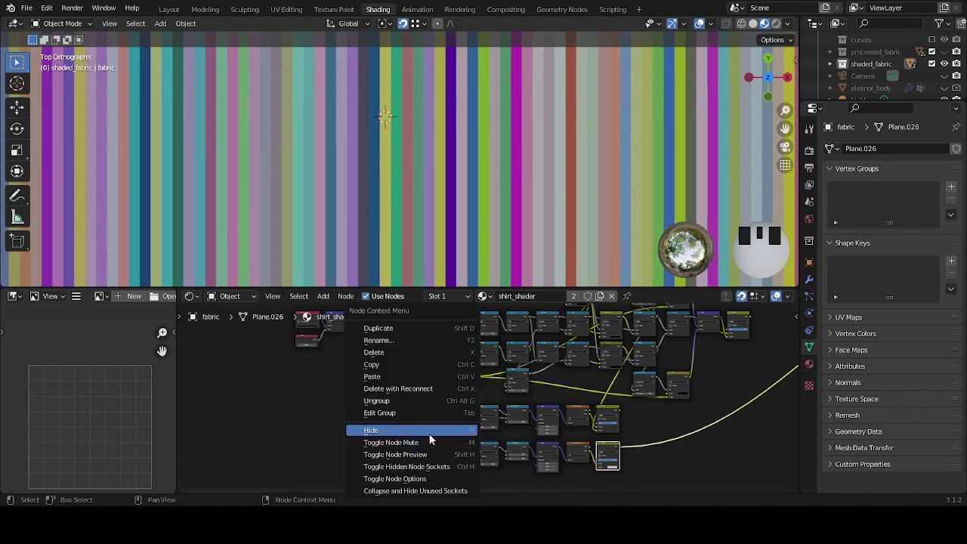
ctrl+right_drag(336, 460, 415, 397)
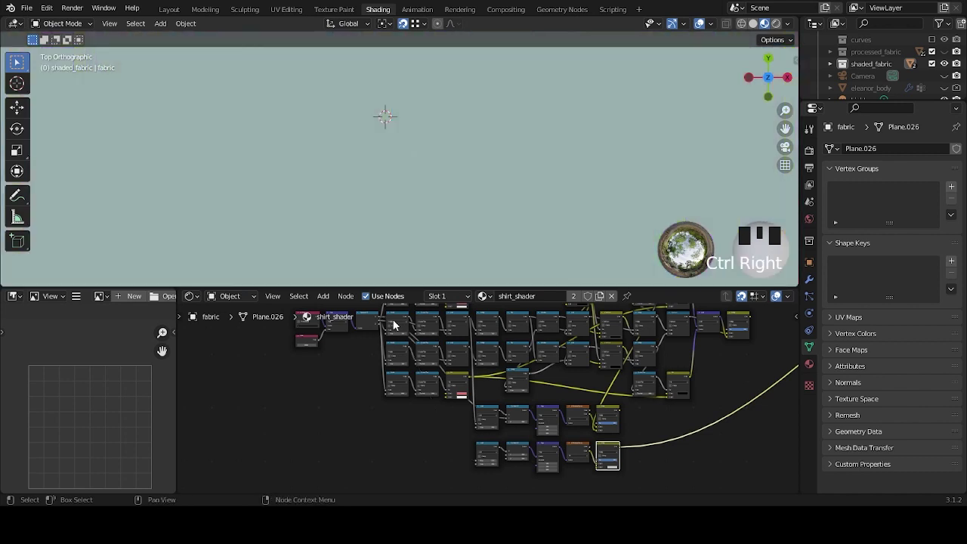
Connect Separate XYZ's X and Y outputs to the duplicated Combine XYZ node and preview the duplicated White Noise Texture and Multiply outputs.
drag(441, 384, 506, 456)
drag(378, 321, 504, 453)
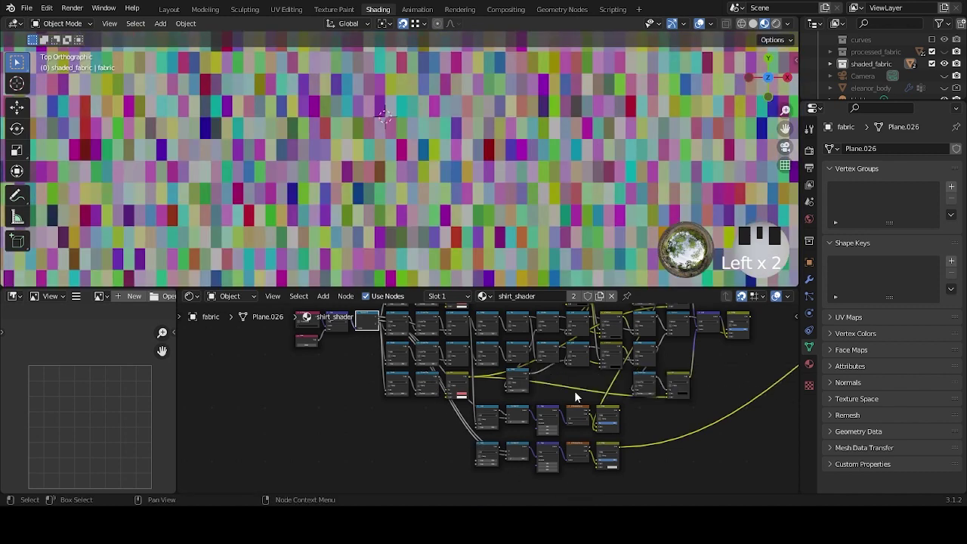
ctrl+shift+click(608, 446)
ctrl+shift+click(580, 447)
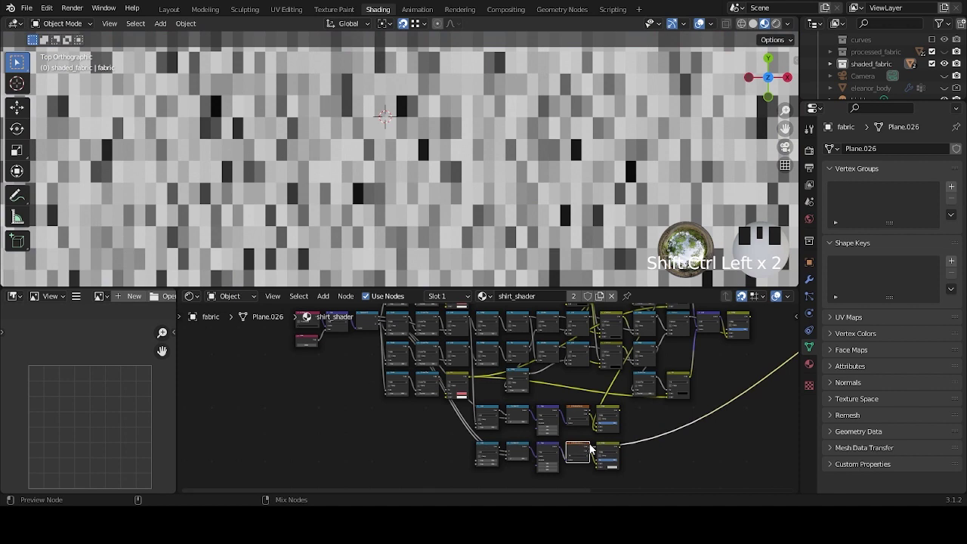
ctrl+shift+click(618, 448)
Preview the original row's Multiply output for comparison and return the preview to the duplicated Multiply node.
ctrl+shift+click(608, 416)
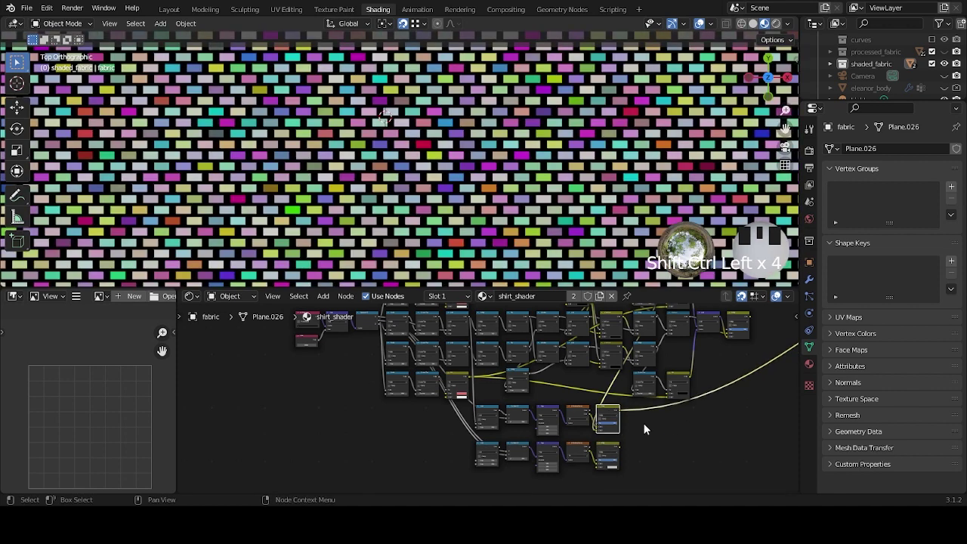
scroll(511, 381, up, 3)
ctrl+shift+click(474, 416)
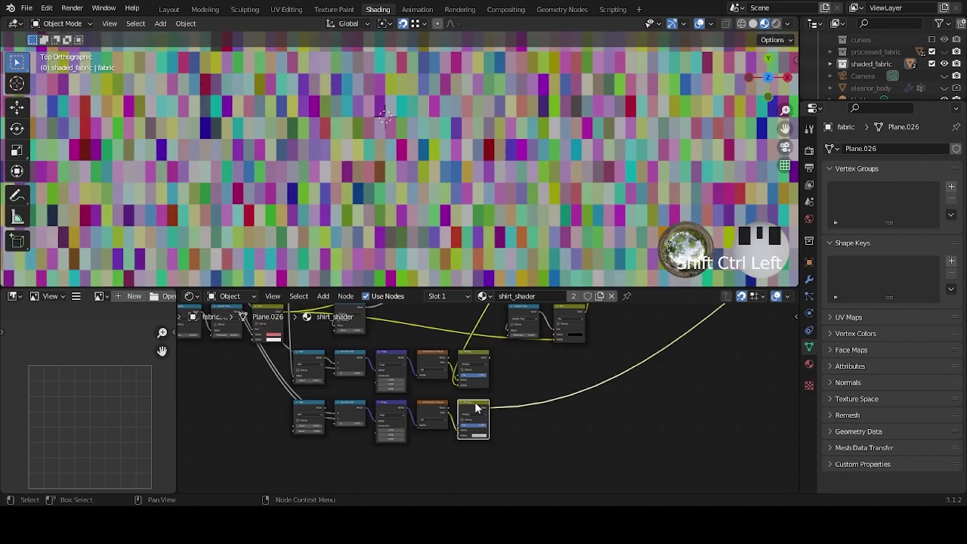
Connect the Value output of the Greater Than node above to Color2 of the duplicated Multiply node as the vertical thread mask.
scroll(506, 392, up, 2)
scroll(506, 392, down, 4)
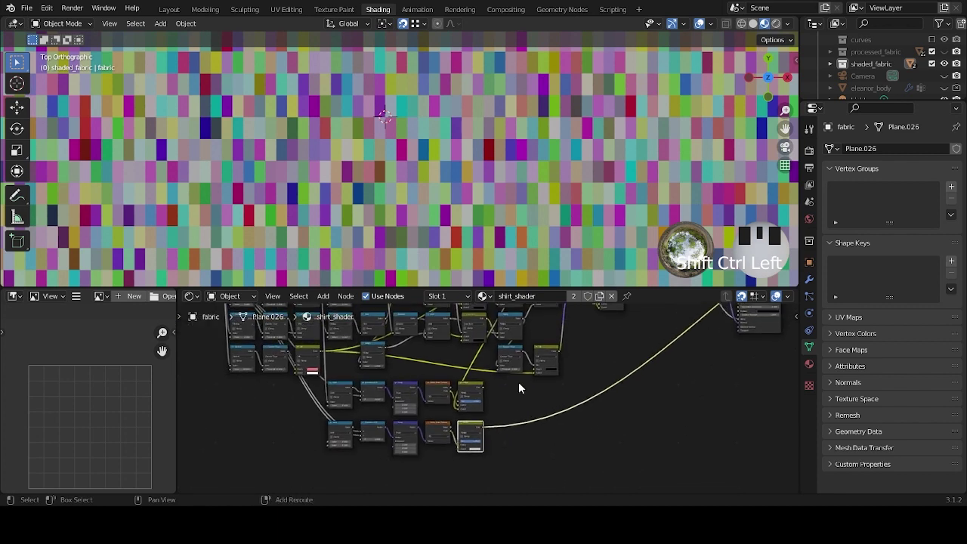
scroll(530, 321, up, 1)
shift+scroll(545, 333, up, 2)
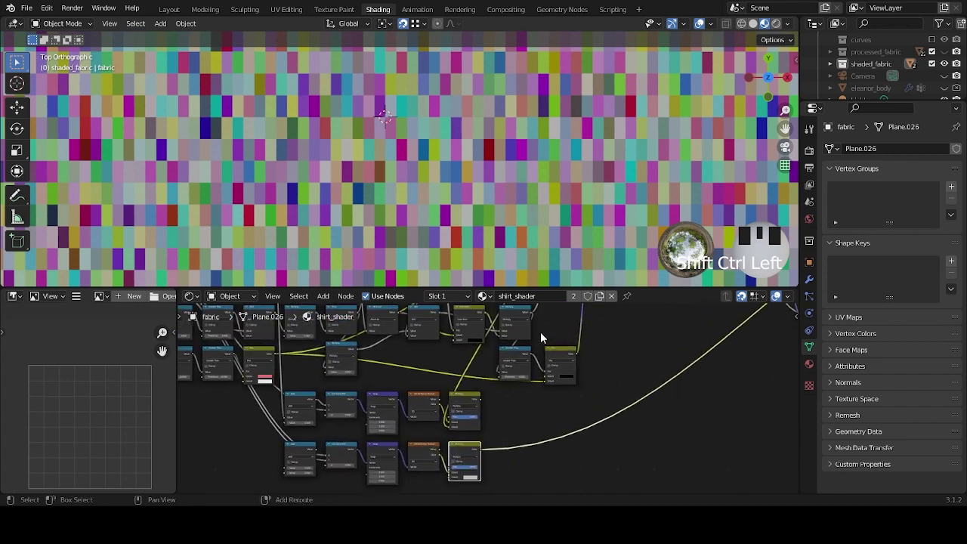
middle_drag(539, 318, 525, 445)
scroll(534, 441, up, 2)
shift+scroll(567, 357, up, 2)
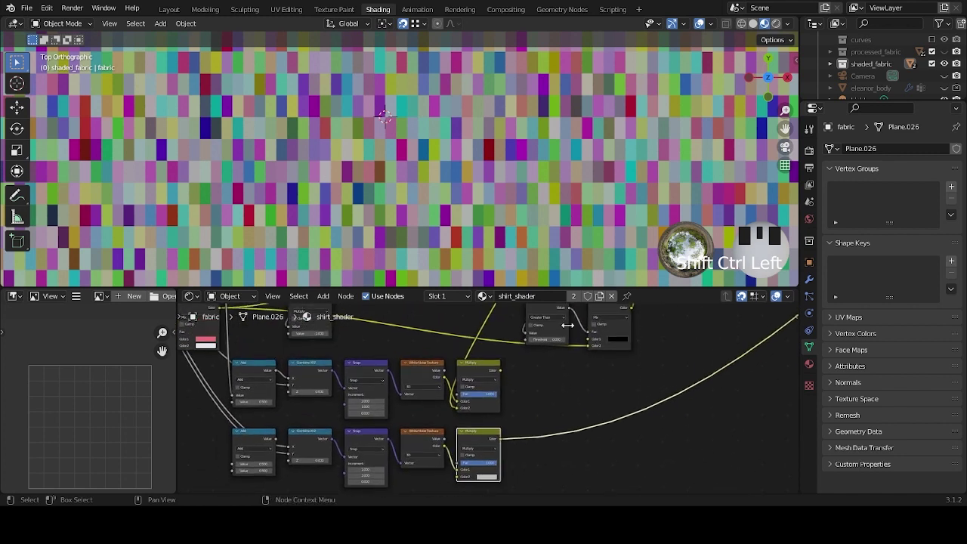
drag(568, 312, 450, 477)
shift+scroll(453, 460, down, 3)
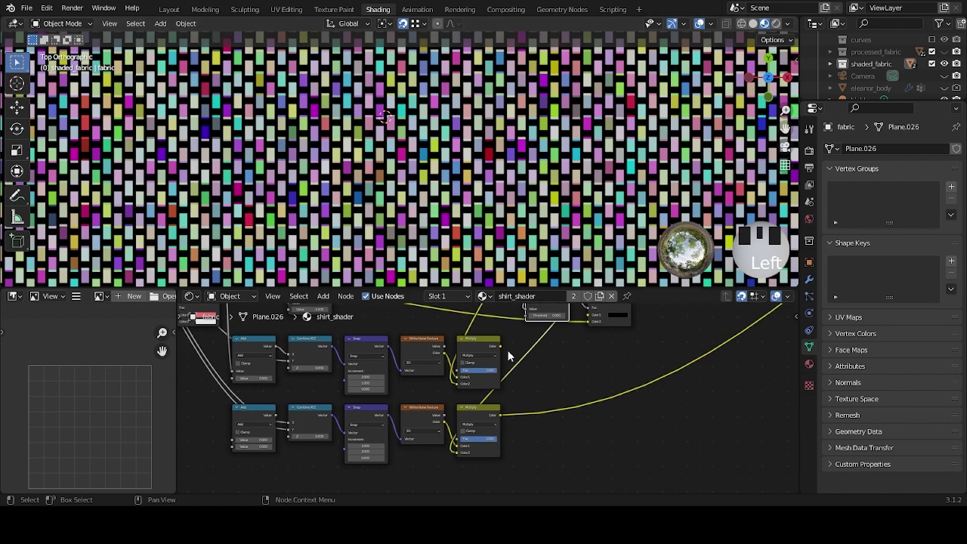
Route the Y coordinate through the duplicated Add node with value 0.5 into the Y input of the duplicated Combine XYZ.
scroll(494, 432, down, 2)
middle_drag(494, 432, 619, 415)
scroll(459, 438, up, 4)
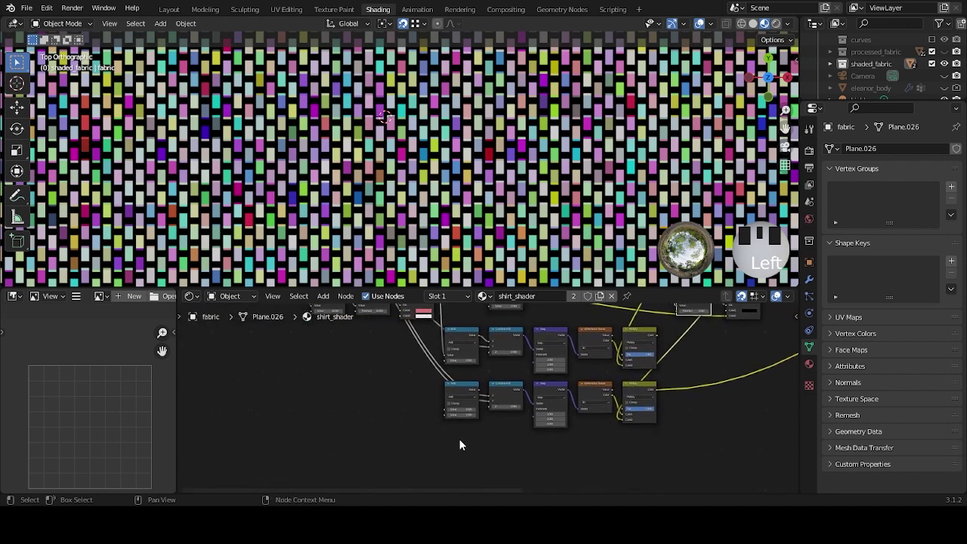
scroll(454, 218, up, 5)
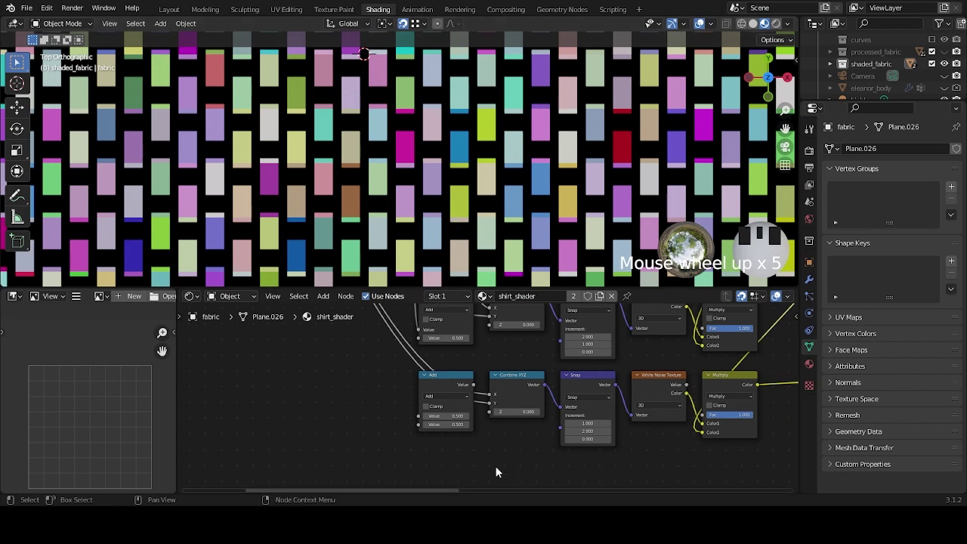
scroll(492, 462, up, 1)
drag(489, 408, 404, 418)
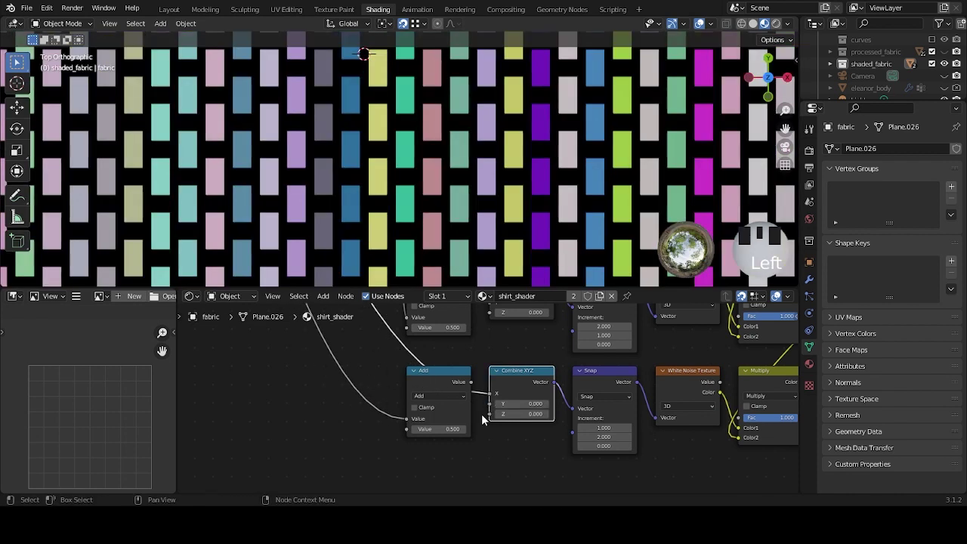
drag(471, 381, 489, 404)
click(446, 386)
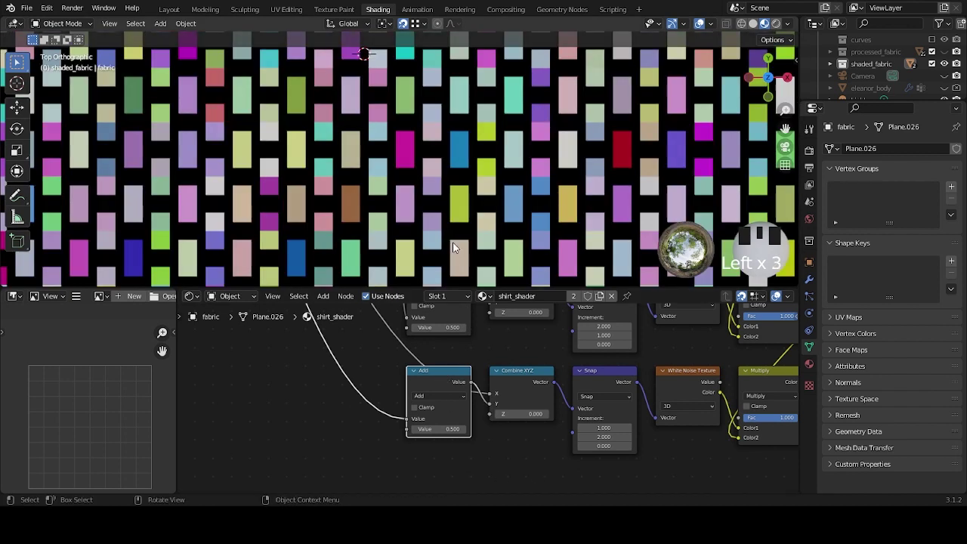
Trace the links from the Separate XYZ node to the Add and Combine XYZ nodes of both colour rows.
click(442, 373)
click(508, 370)
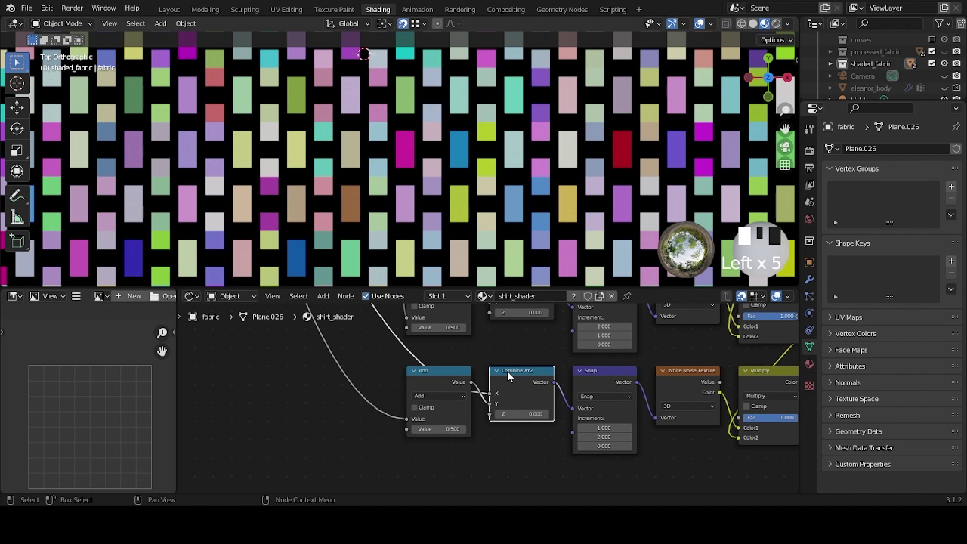
scroll(446, 389, down, 3)
middle_drag(386, 383, 429, 395)
scroll(431, 408, up, 3)
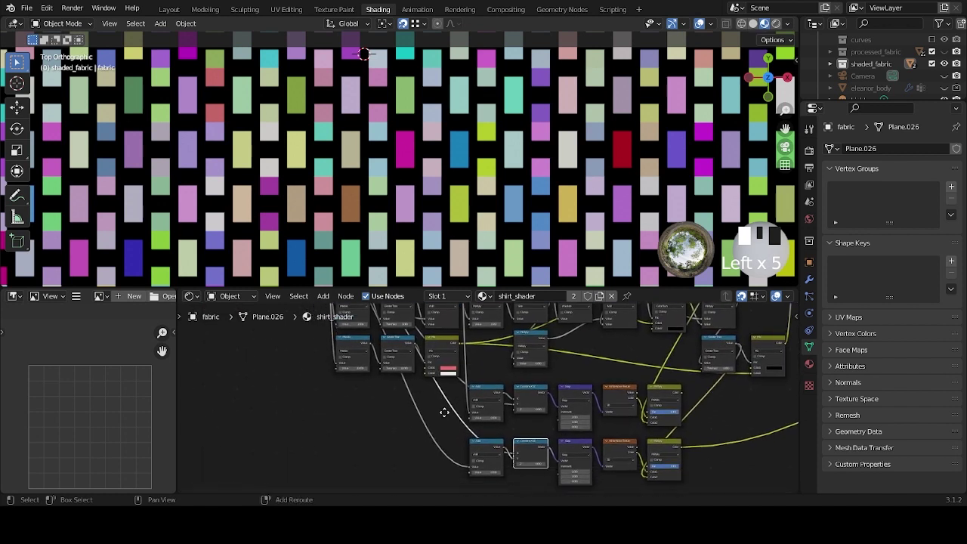
middle_drag(431, 430, 436, 405)
scroll(461, 421, down, 3)
scroll(435, 404, up, 2)
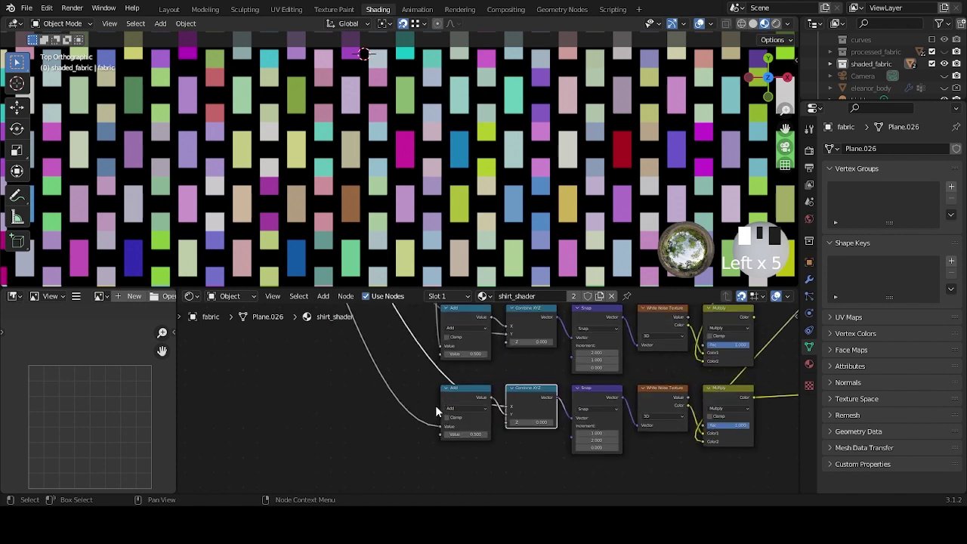
click(457, 391)
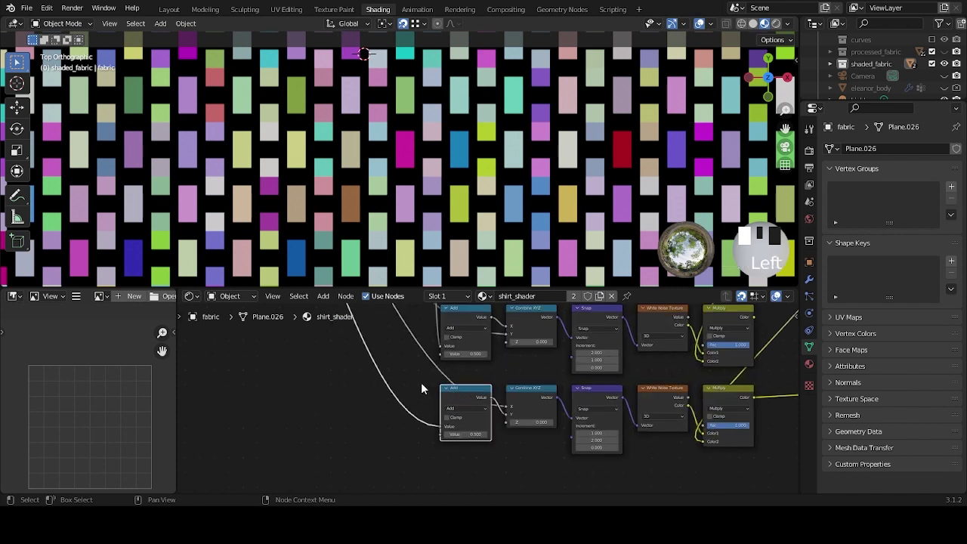
scroll(406, 374, down, 2)
middle_drag(406, 373, 367, 367)
click(362, 362)
scroll(362, 363, up, 2)
shift+scroll(363, 362, down, 1)
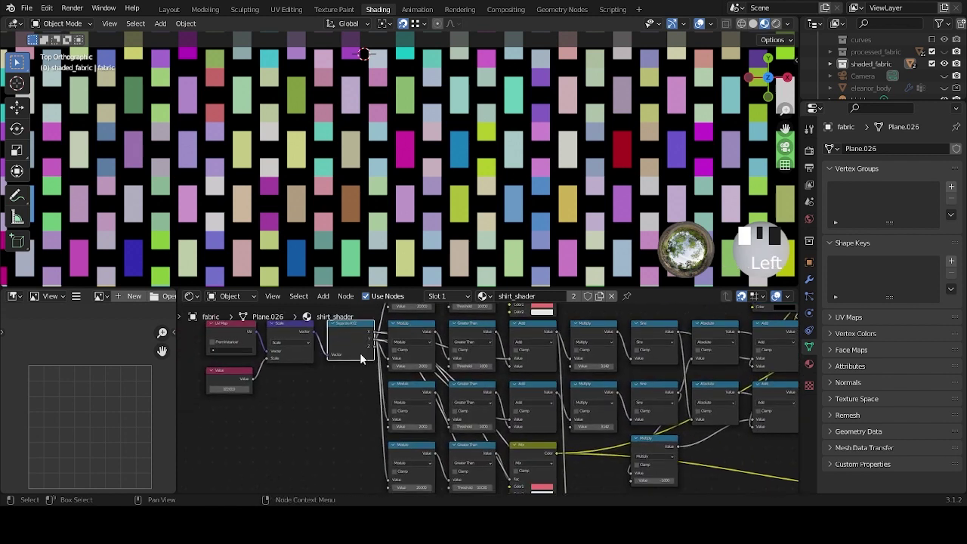
shift+scroll(516, 385, down, 2)
scroll(516, 384, down, 3)
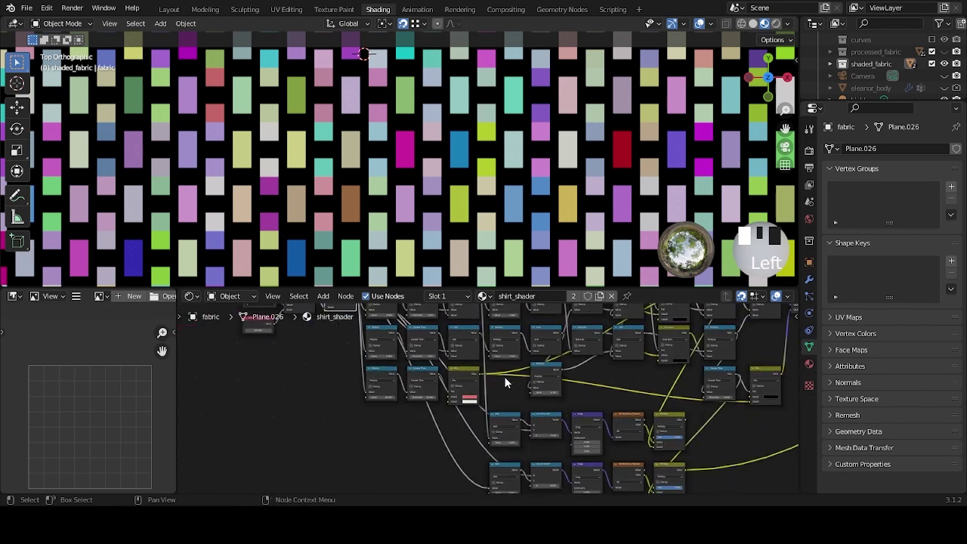
Feed the duplicated Add node from the second-row Add node beside Greater Than, and cut its direct link from Separate XYZ.
click(459, 317)
scroll(459, 317, up, 2)
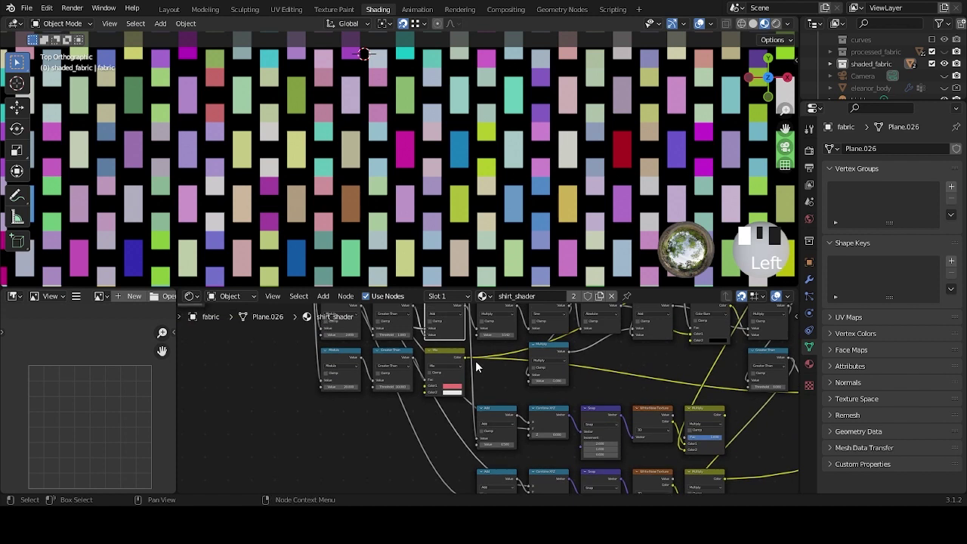
scroll(493, 369, down, 3)
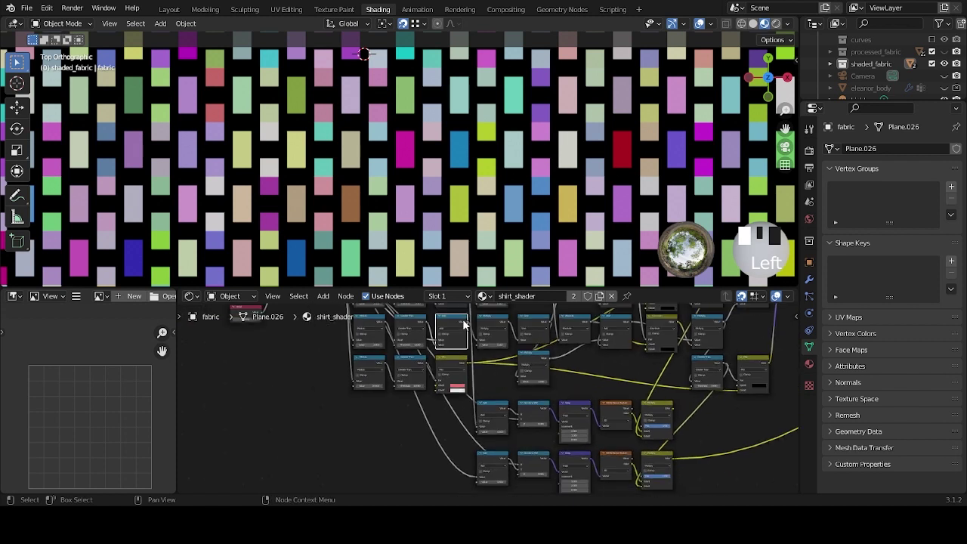
drag(465, 323, 473, 473)
middle_drag(473, 473, 475, 456)
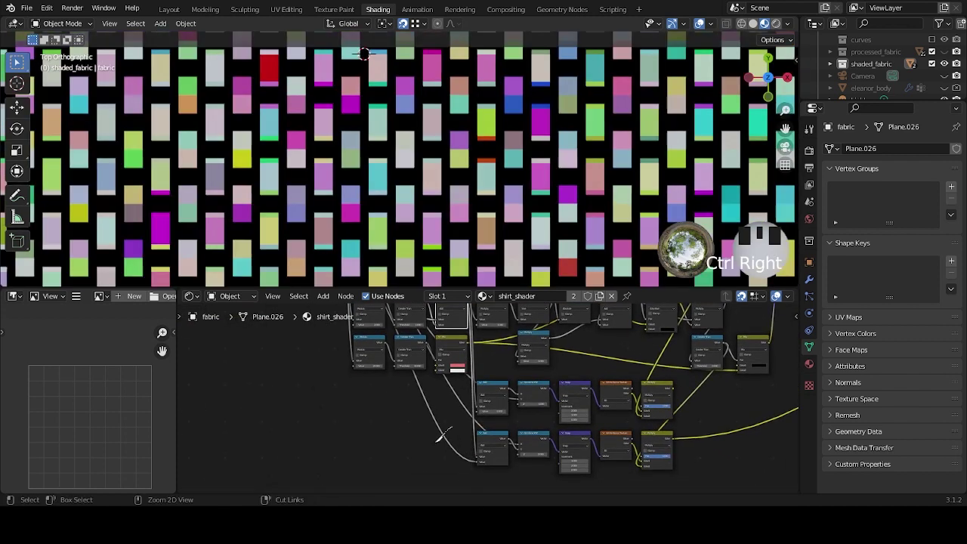
ctrl+right_drag(442, 436, 432, 460)
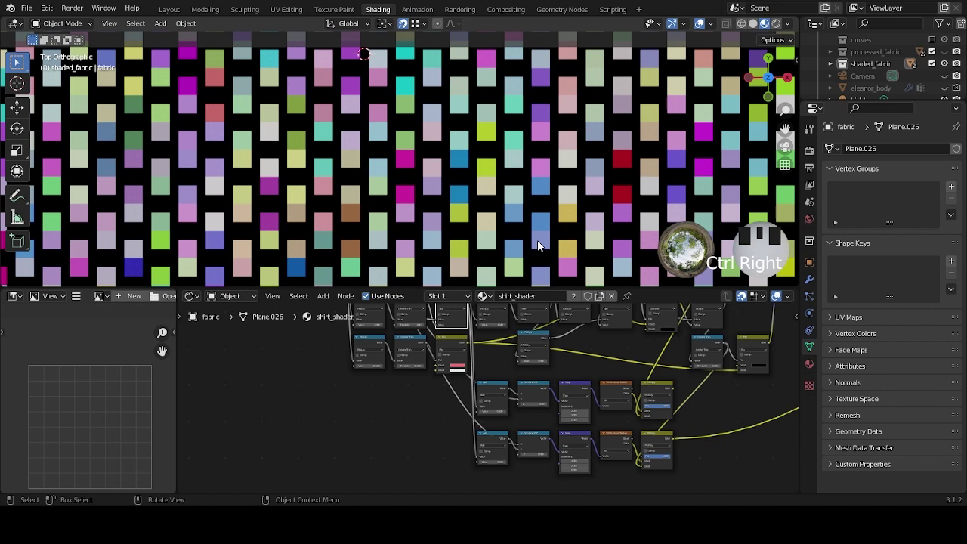
Change the duplicated Add node's operation to Subtract.
scroll(408, 419, up, 3)
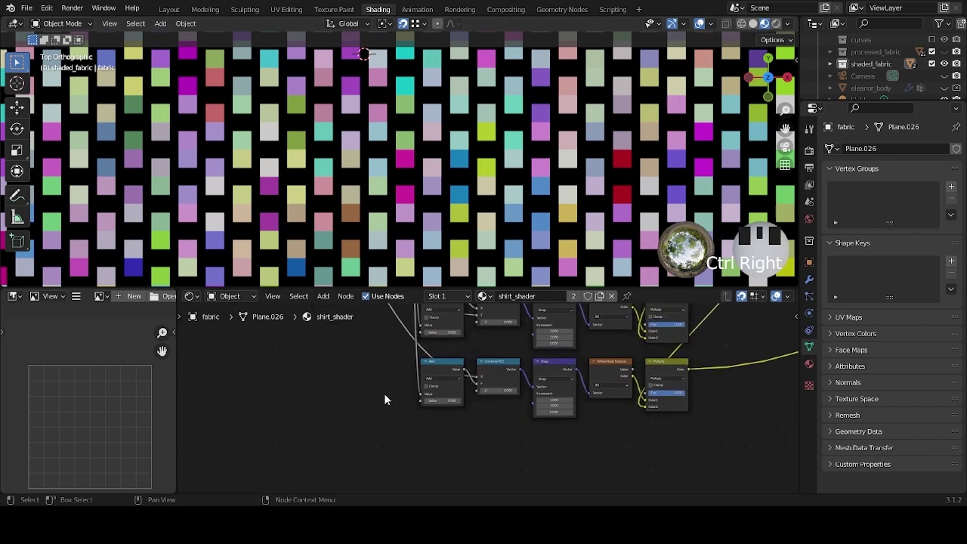
scroll(382, 387, up, 2)
scroll(404, 442, up, 2)
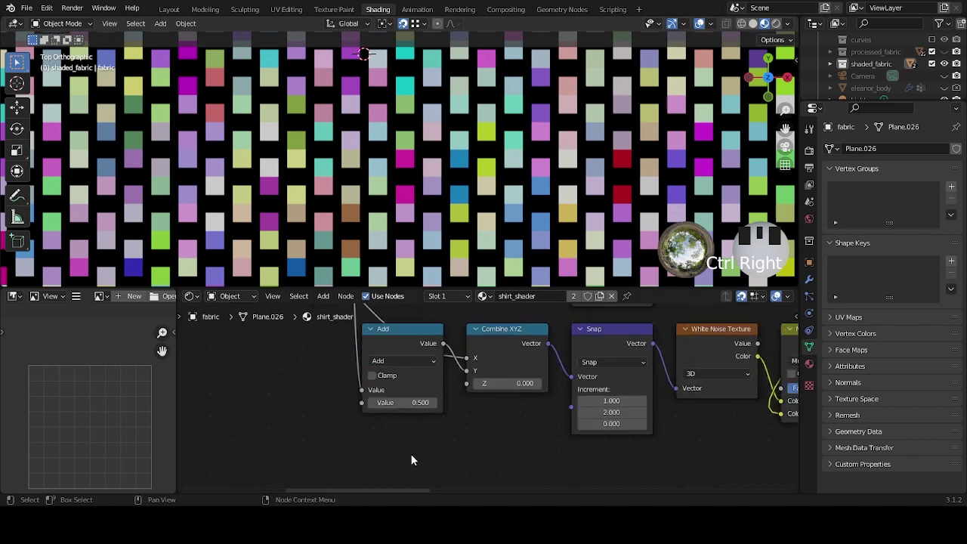
ctrl+scroll(446, 438, left, 2)
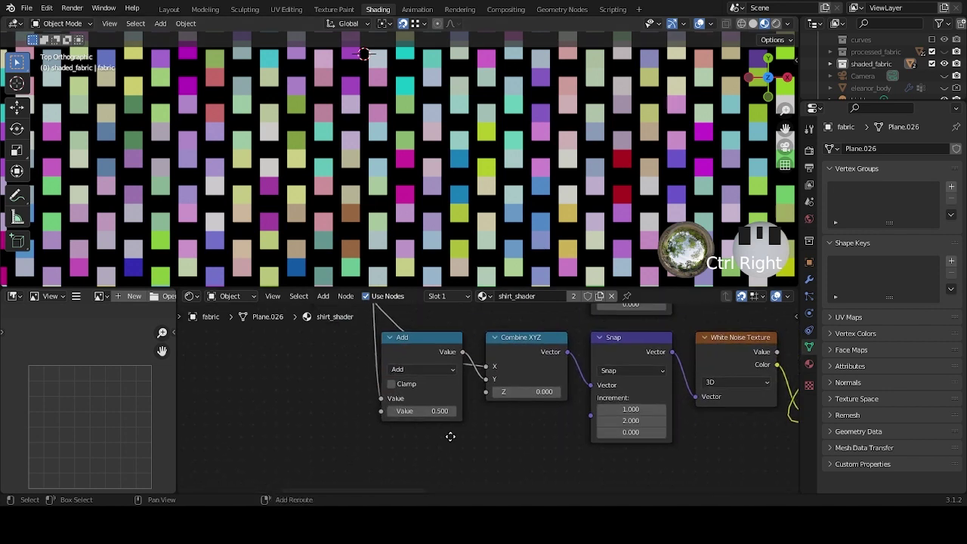
click(444, 374)
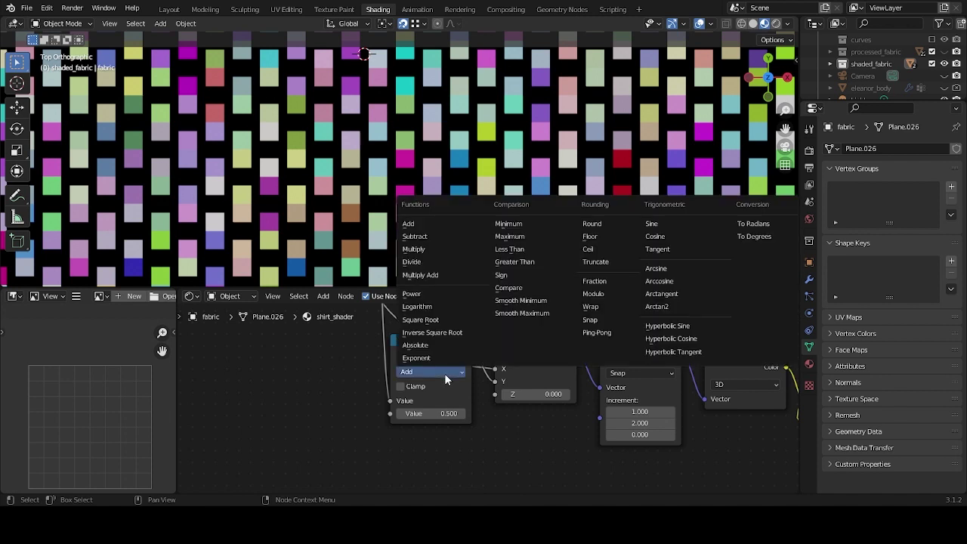
click(450, 240)
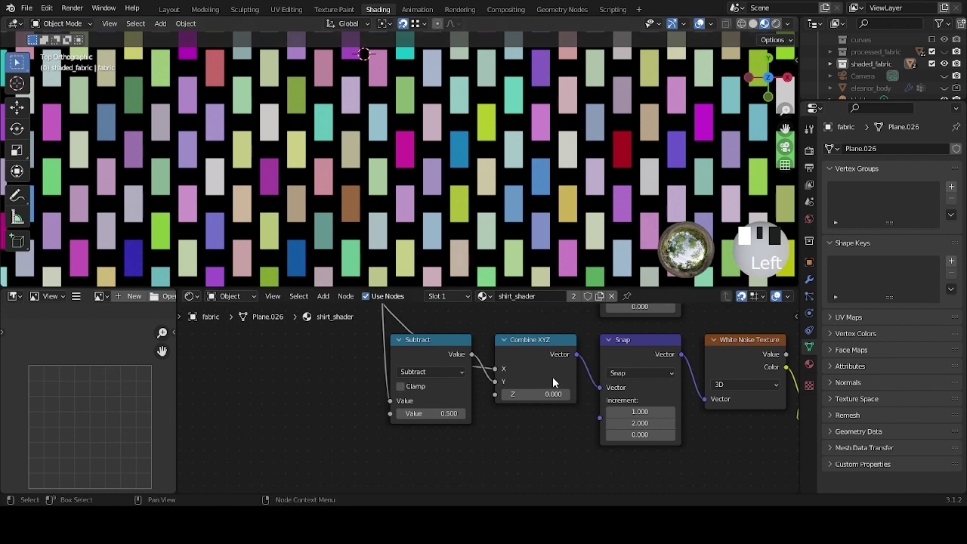
Examine the Add and Subtract colour rows through to their Multiply nodes, comparing them with the thread pattern in the viewport.
scroll(583, 427, down, 3)
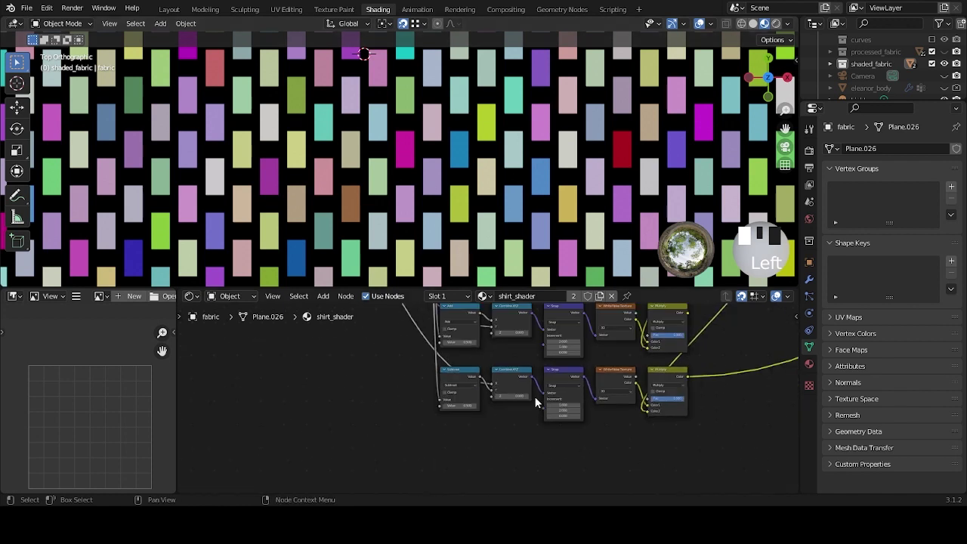
scroll(555, 434, up, 4)
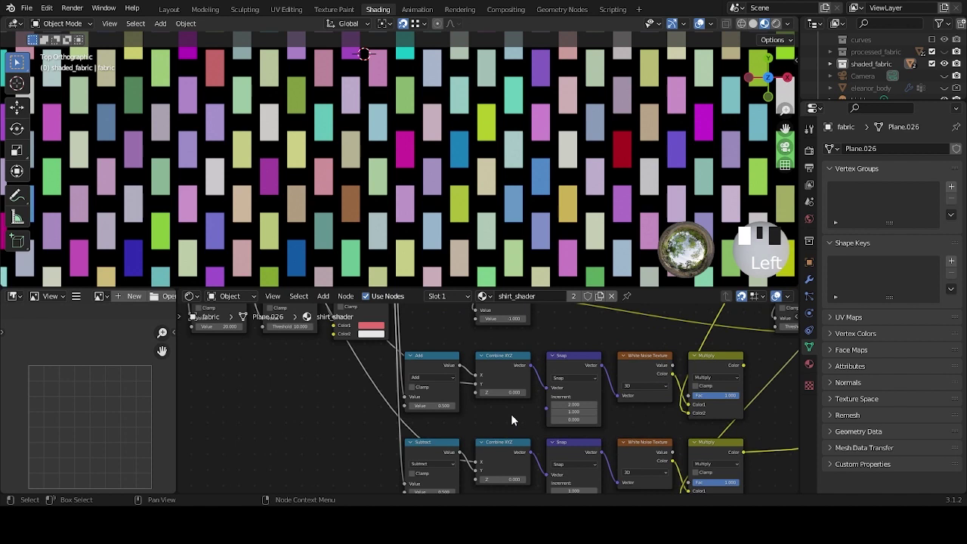
scroll(511, 413, down, 3)
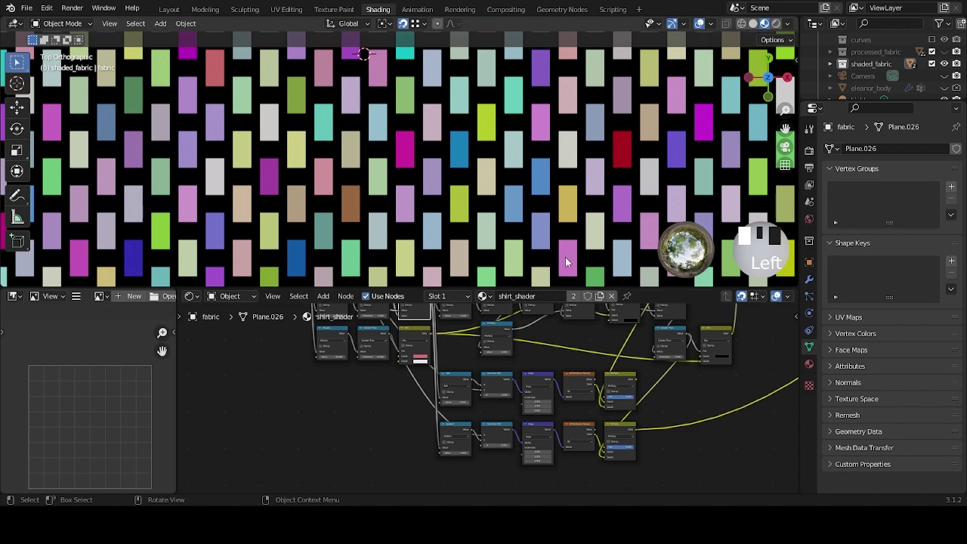
scroll(528, 234, up, 2)
shift+middle_drag(527, 252, 478, 199)
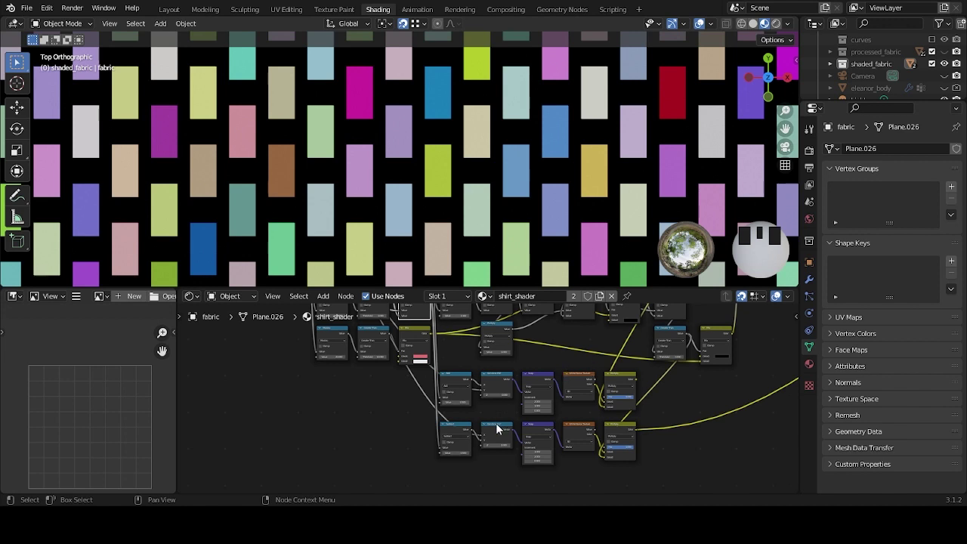
scroll(489, 423, up, 3)
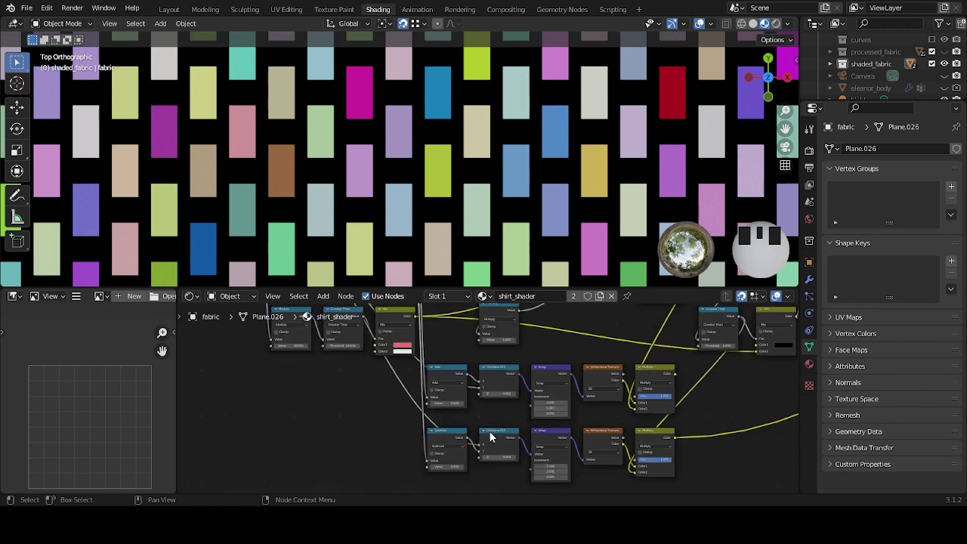
middle_drag(459, 336, 525, 340)
scroll(544, 405, down, 2)
scroll(533, 383, up, 2)
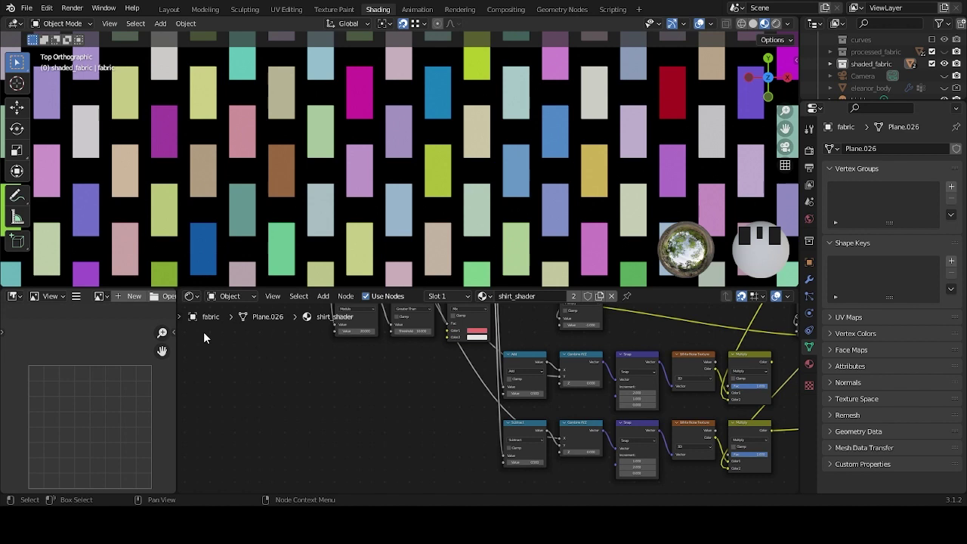
scroll(532, 408, down, 2)
middle_drag(625, 440, 489, 437)
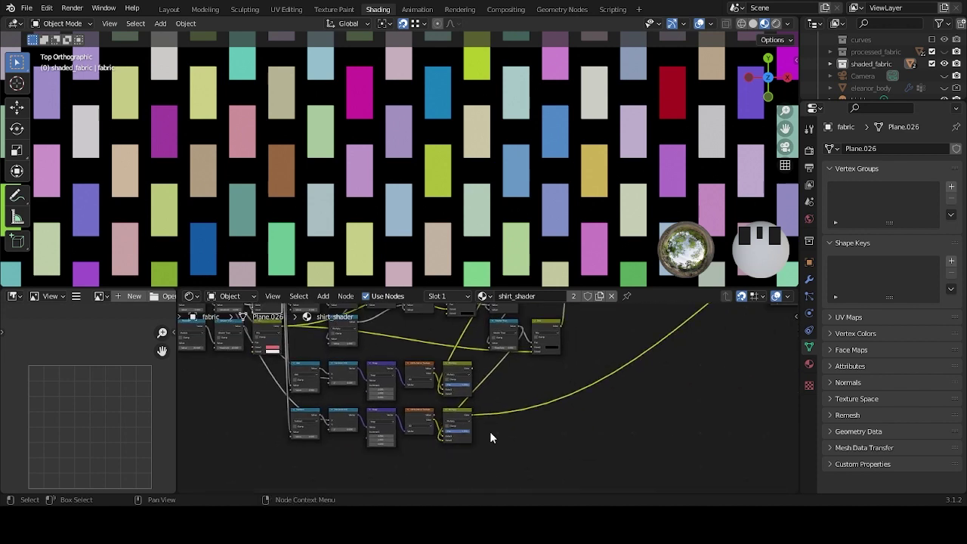
scroll(521, 387, up, 2)
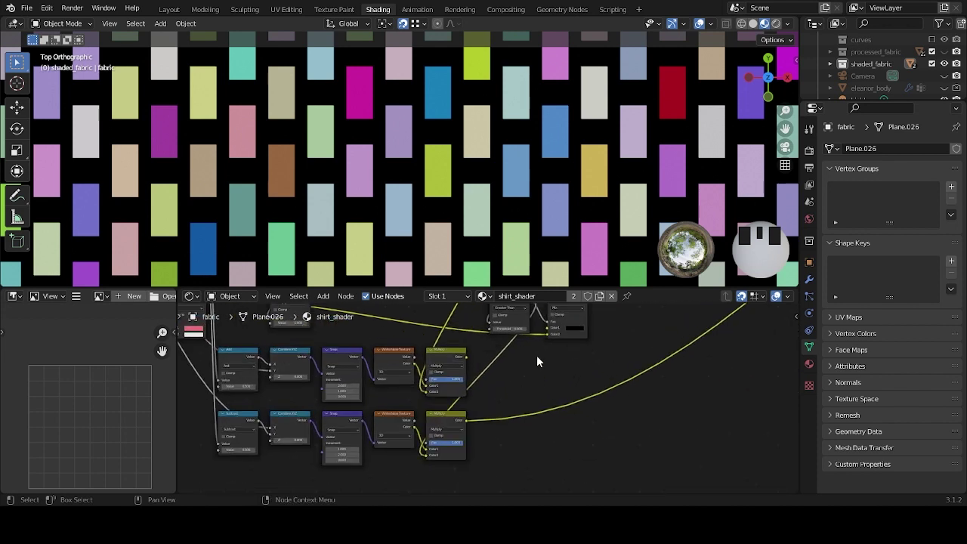
Duplicate the Snap node of the Add row and place the copy beyond the two Multiply nodes.
middle_drag(537, 355, 587, 353)
click(398, 352)
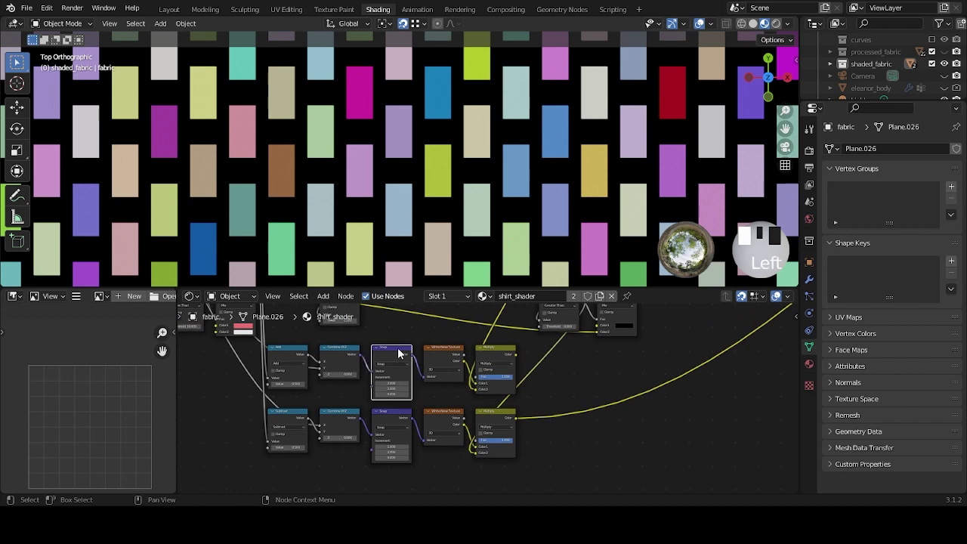
key(shift+d)
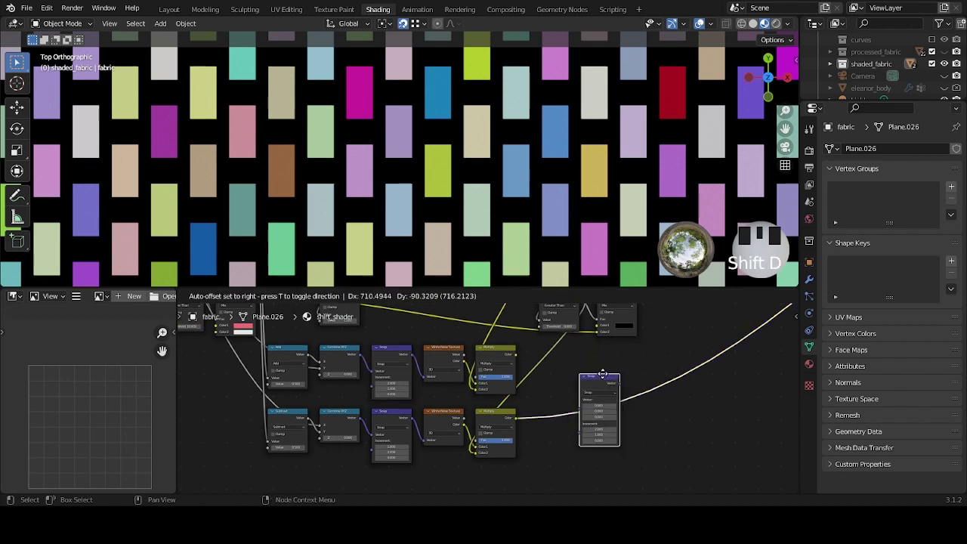
click(708, 424)
Preview the Multiply node of the Add row on the fabric in the viewport.
scroll(627, 398, down, 3)
scroll(628, 398, up, 2)
middle_drag(598, 338, 495, 389)
ctrl+shift+click(595, 396)
ctrl+shift+click(491, 385)
scroll(494, 386, up, 2)
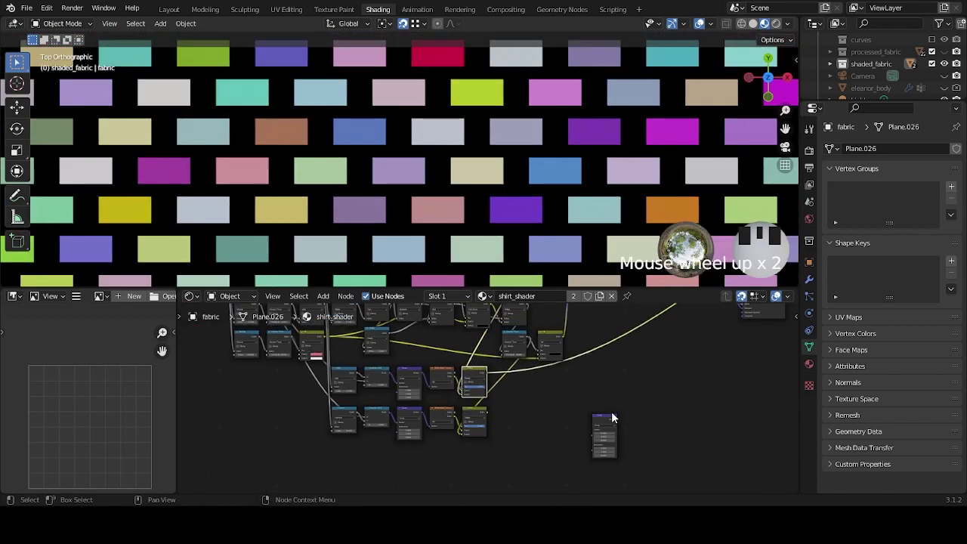
ctrl+shift+click(473, 417)
ctrl+shift+click(471, 410)
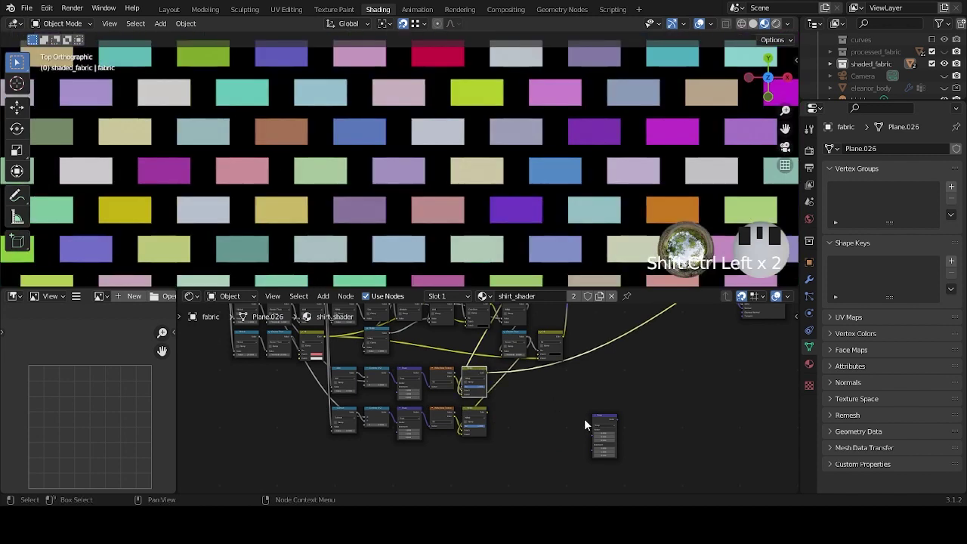
Move the duplicated Snap node closer to the Multiply nodes and change its operation to Divide.
click(601, 421)
drag(600, 421, 538, 391)
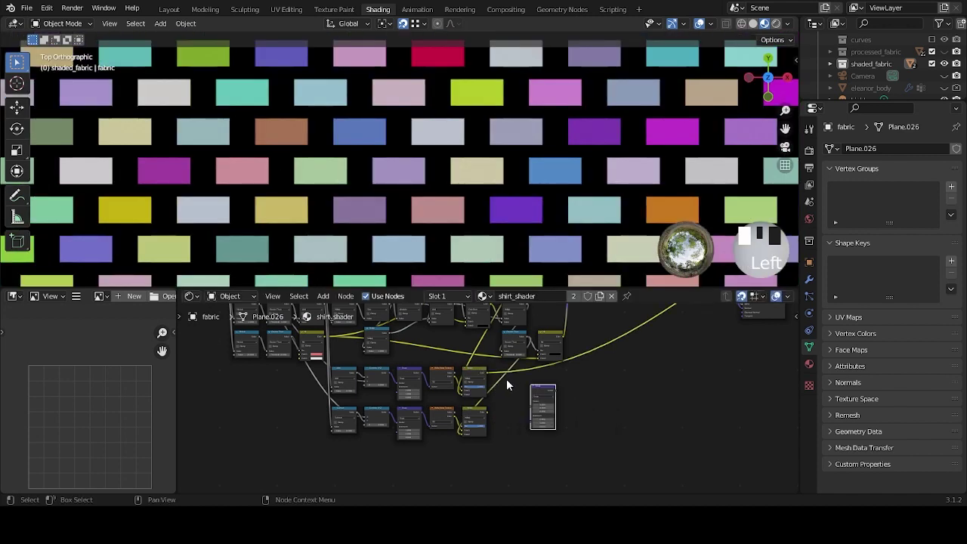
scroll(507, 381, up, 2)
scroll(623, 429, up, 3)
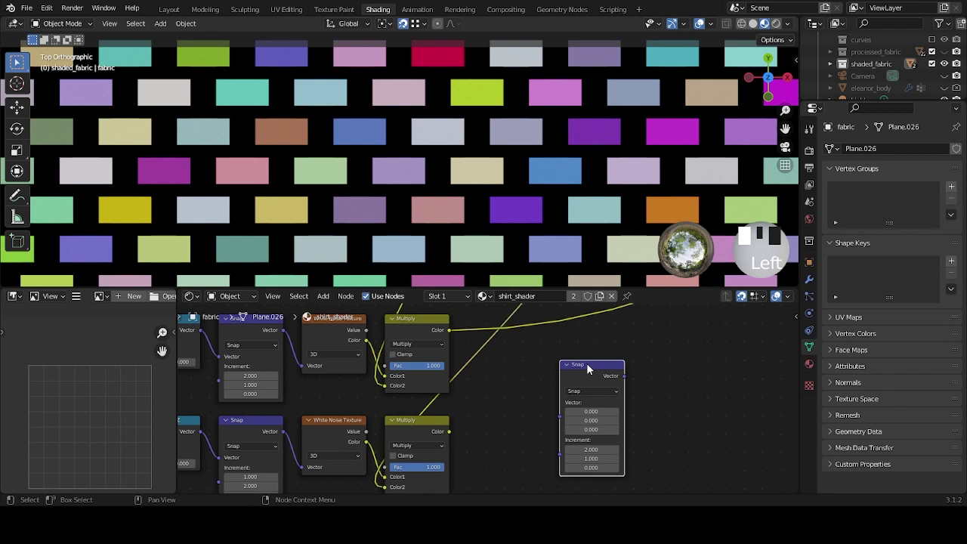
middle_drag(641, 392, 555, 388)
scroll(556, 389, up, 1)
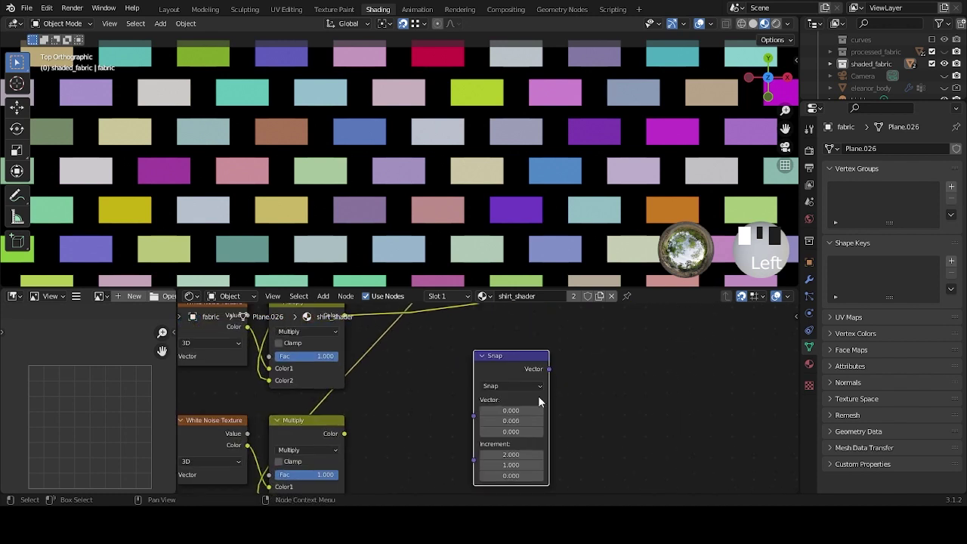
click(525, 388)
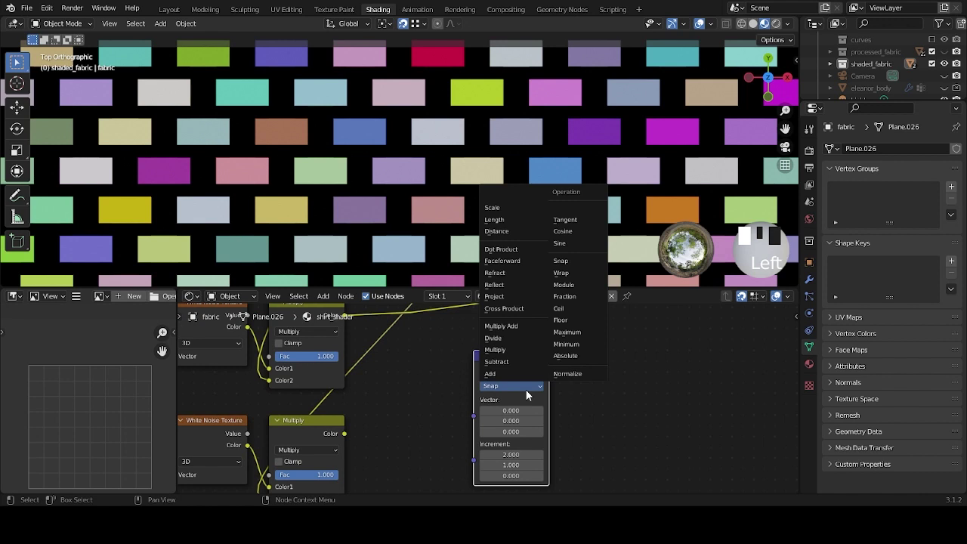
click(493, 337)
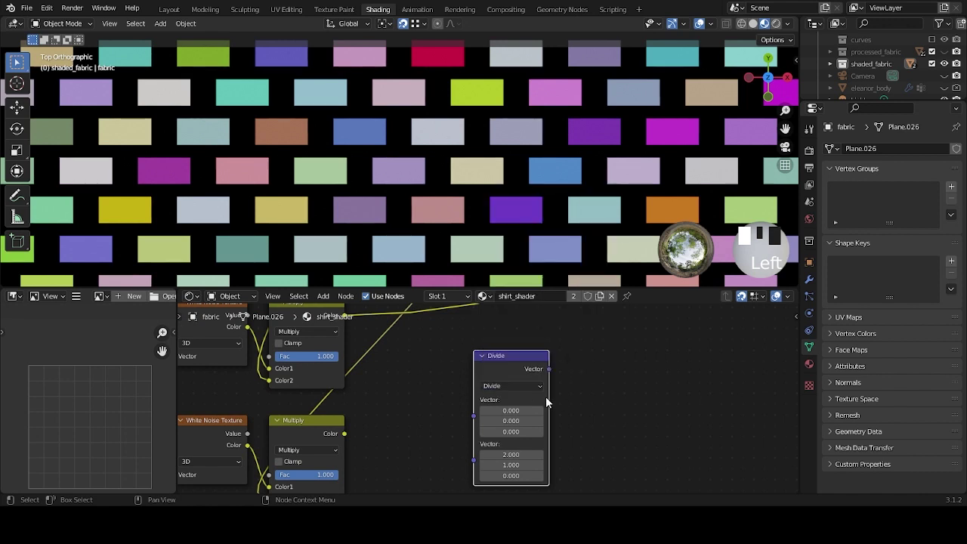
click(627, 369)
Add a Mapping node directly after the Divide node.
scroll(586, 380, down, 3)
key(shift+a)
click(501, 365)
text(m)
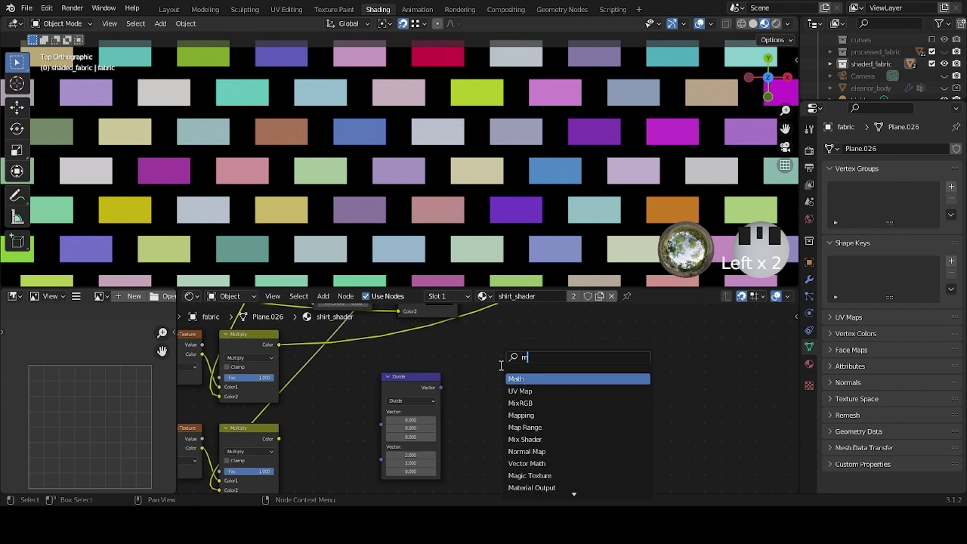
text(app)
key(Return)
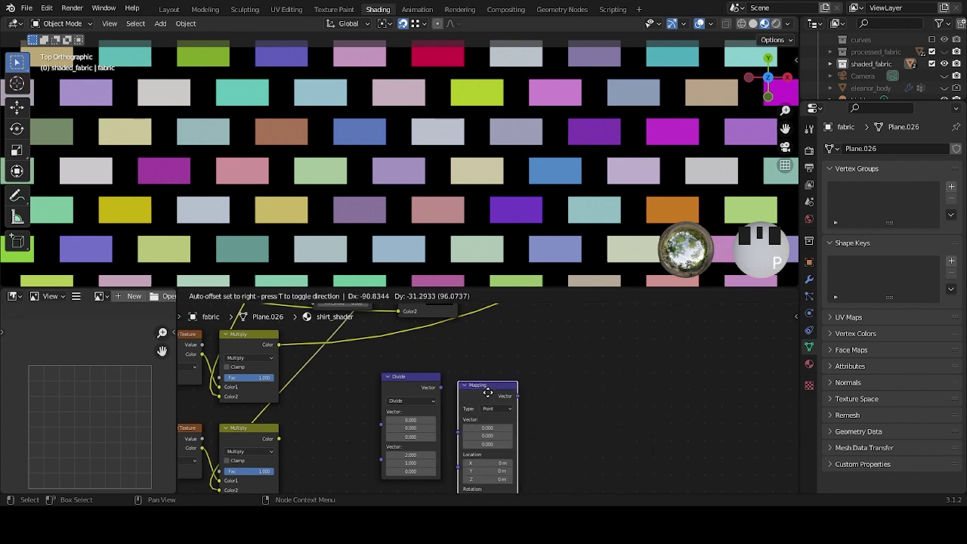
click(488, 387)
Add an Image Texture node directly after the Mapping node.
click(563, 370)
text(image)
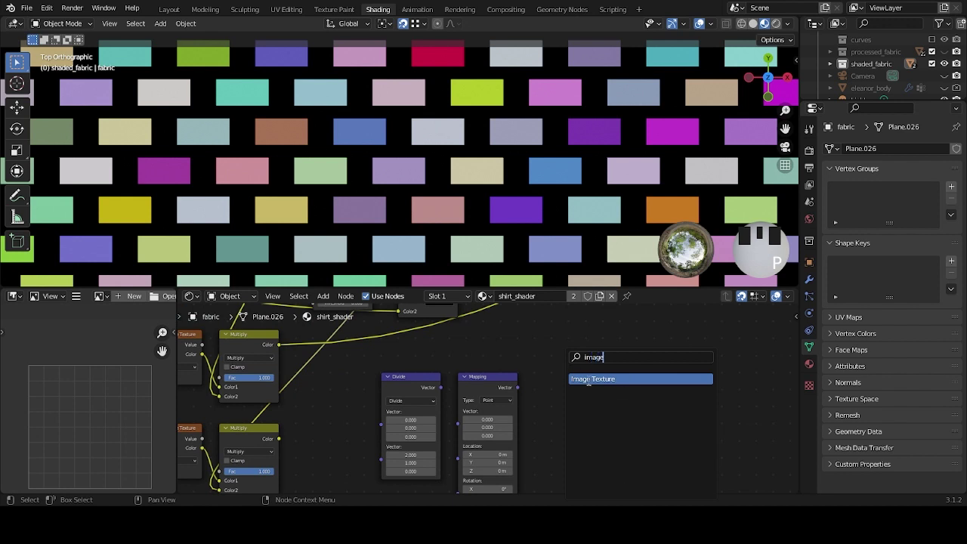
click(588, 379)
click(580, 382)
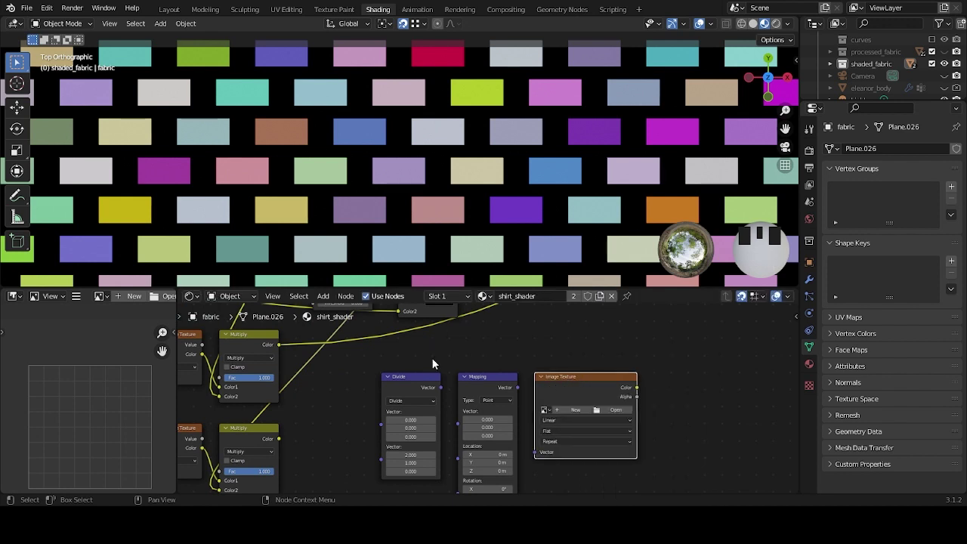
Link the Divide output to the Mapping node's Vector input, and the Mapping output to the Image Texture's Vector input.
scroll(436, 350, up, 2)
middle_drag(450, 353, 462, 349)
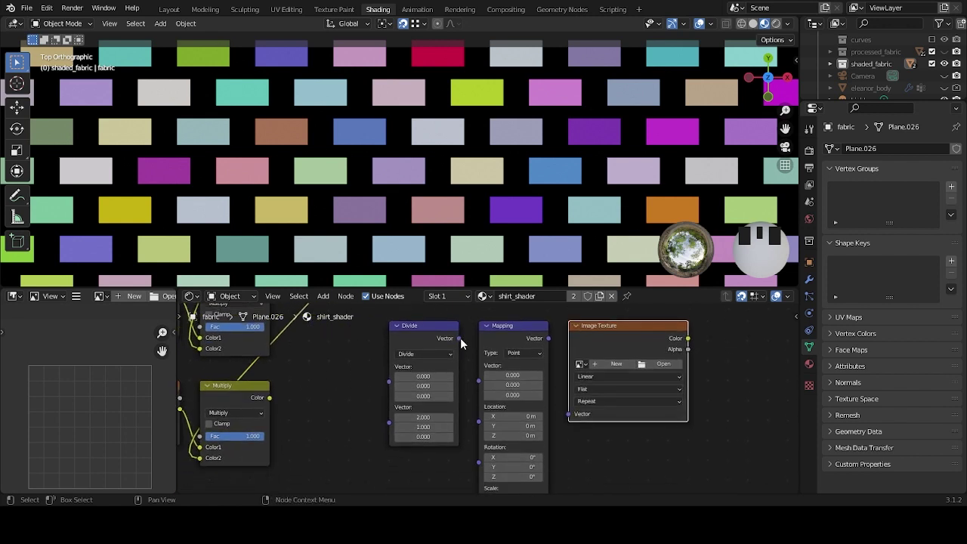
drag(458, 339, 478, 381)
scroll(585, 460, down, 2)
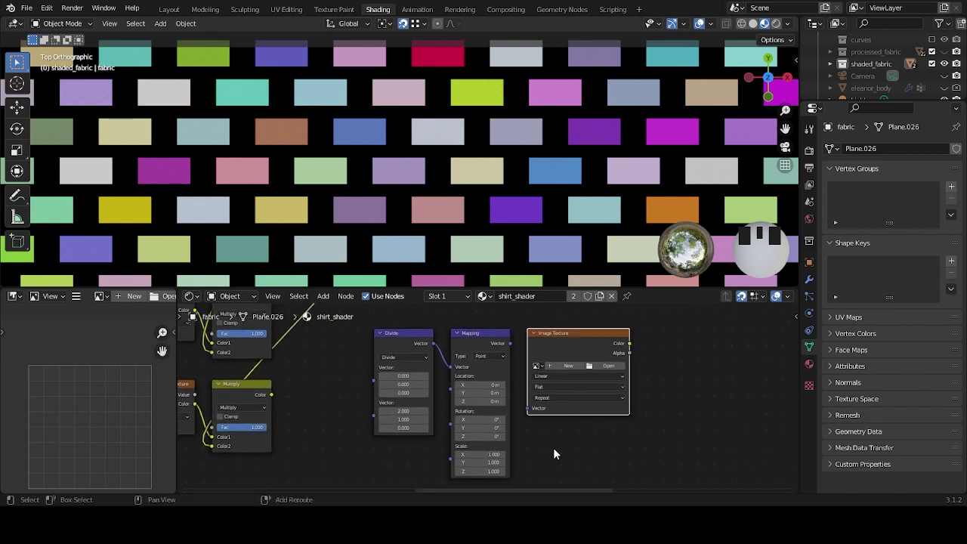
scroll(498, 401, up, 1)
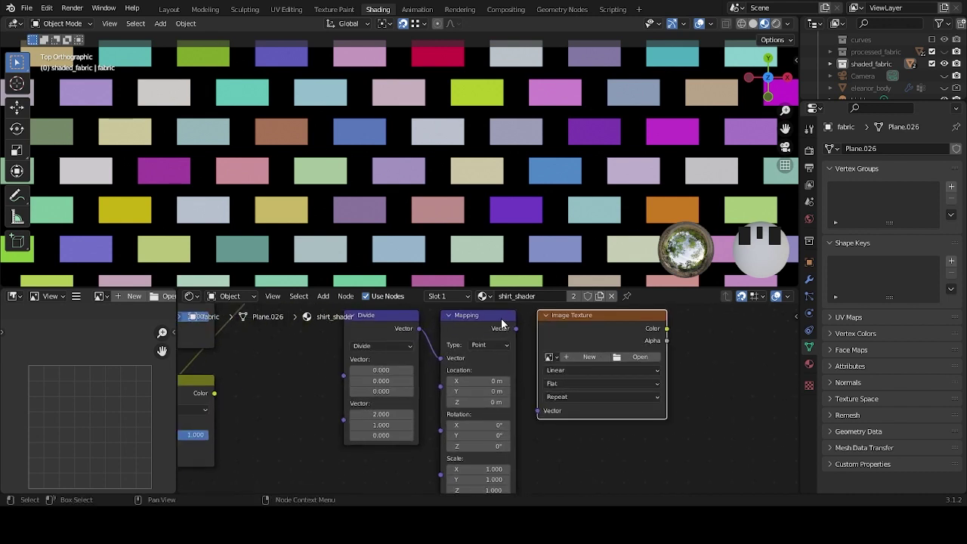
click(514, 331)
drag(516, 330, 536, 412)
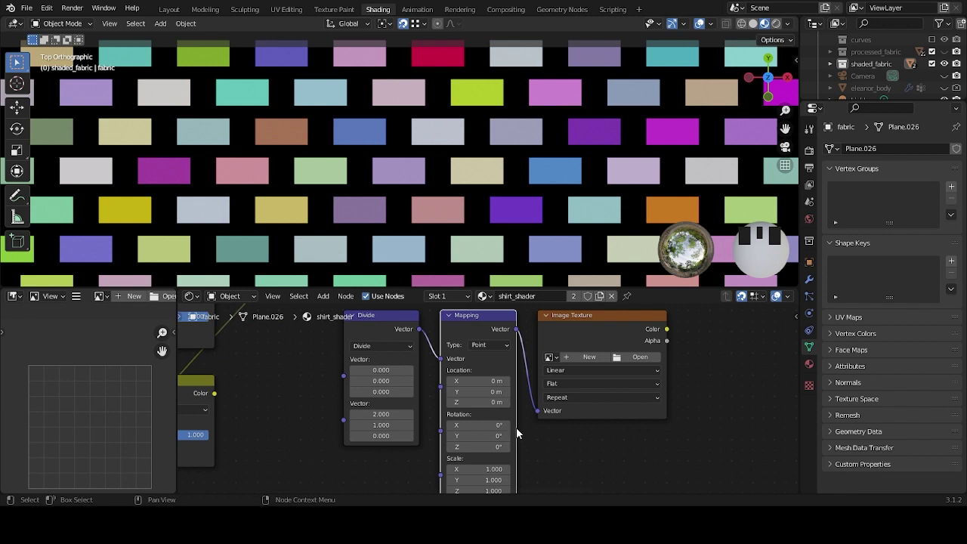
Delete both White Noise Texture nodes and the Multiply node of the Subtract row.
scroll(355, 398, down, 2)
scroll(357, 396, down, 1)
middle_drag(356, 396, 520, 400)
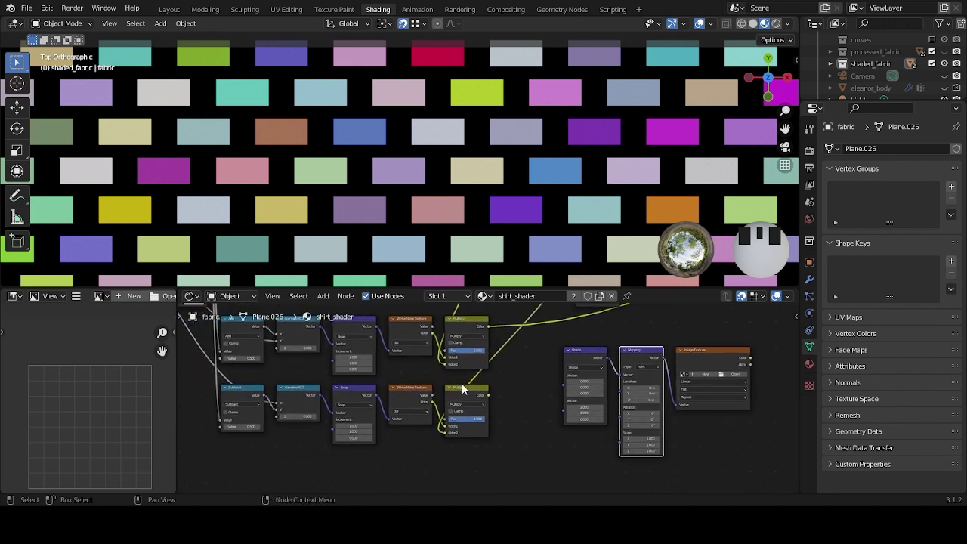
drag(420, 310, 410, 426)
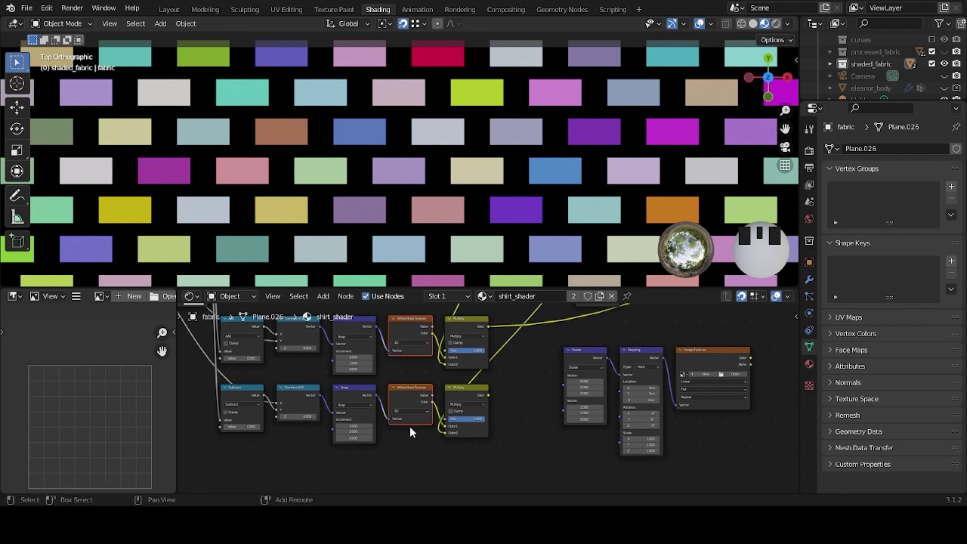
shift+scroll(423, 412, up, 2)
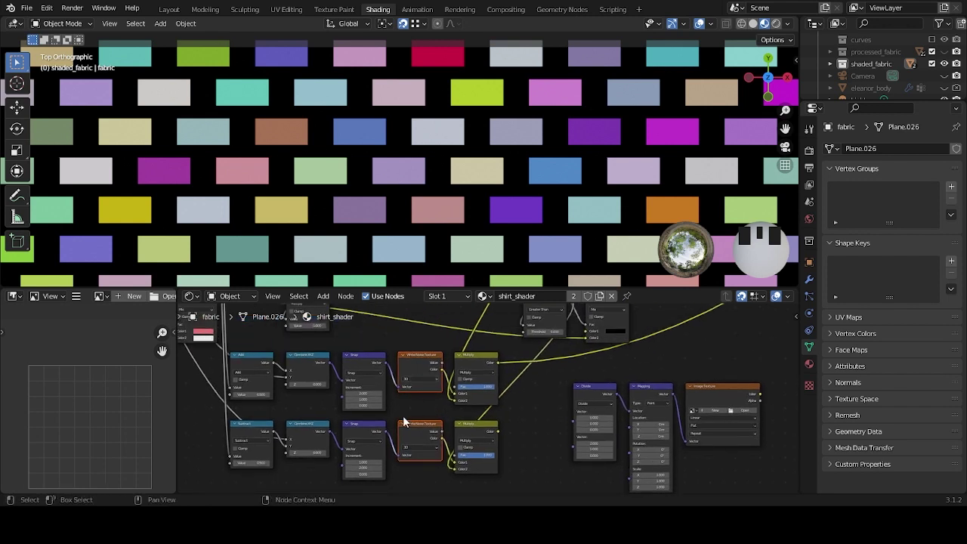
key(x)
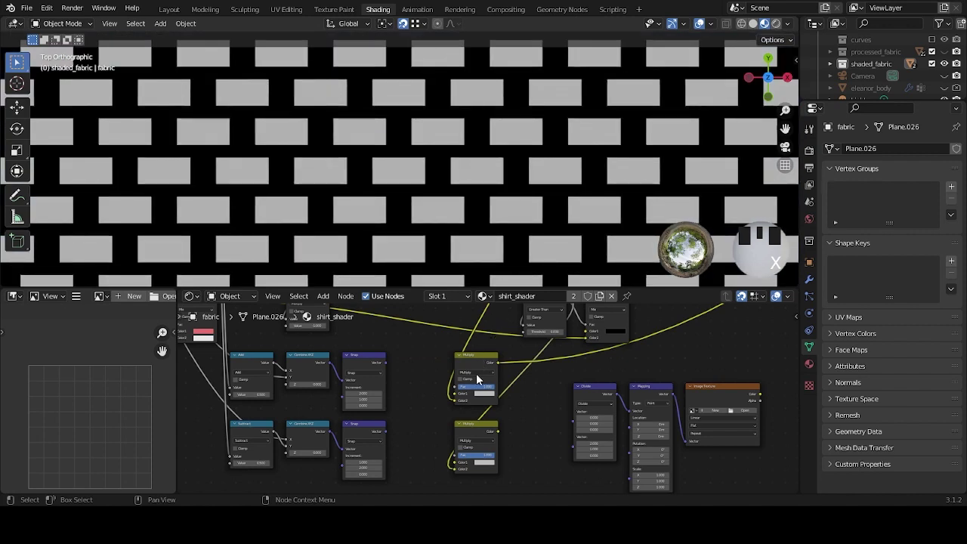
click(475, 438)
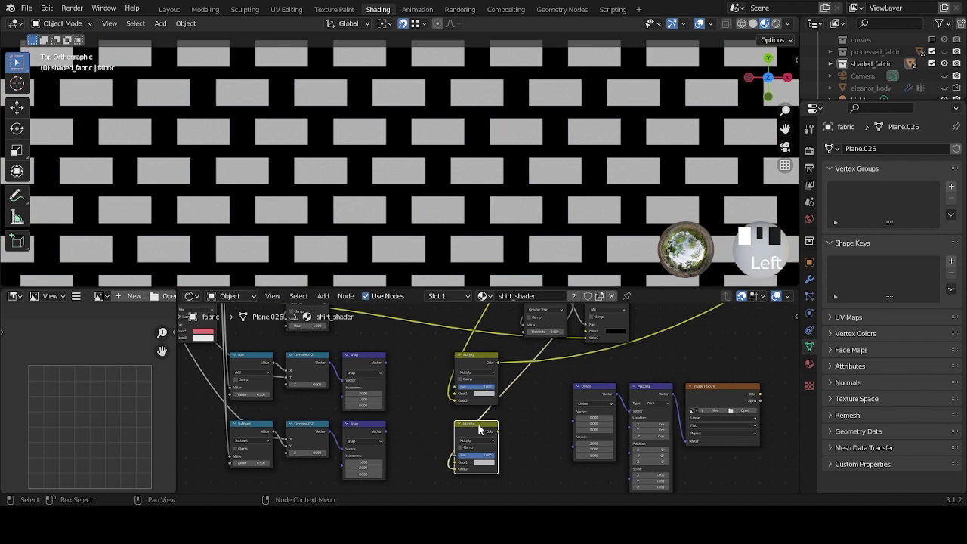
key(x)
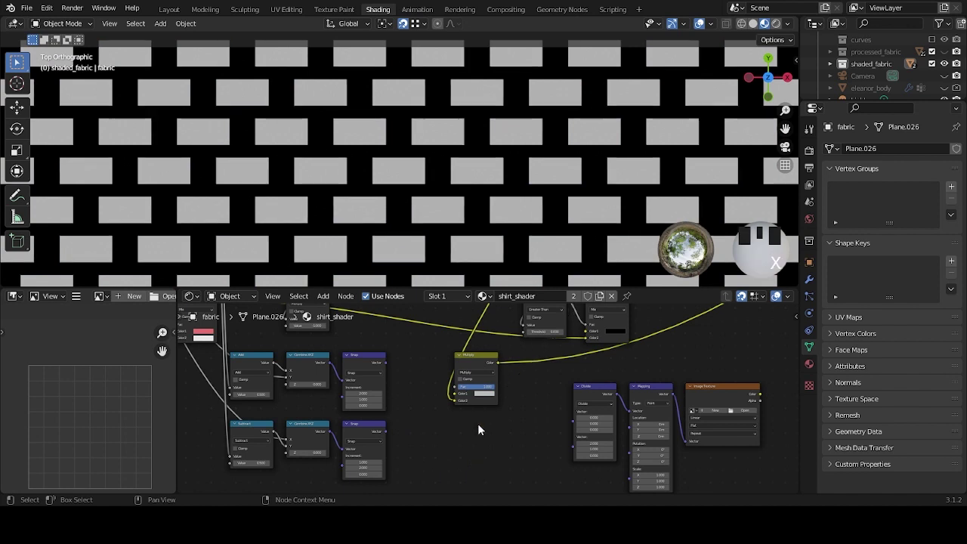
Move the remaining Multiply node down to a height between the Add and Subtract rows.
click(482, 362)
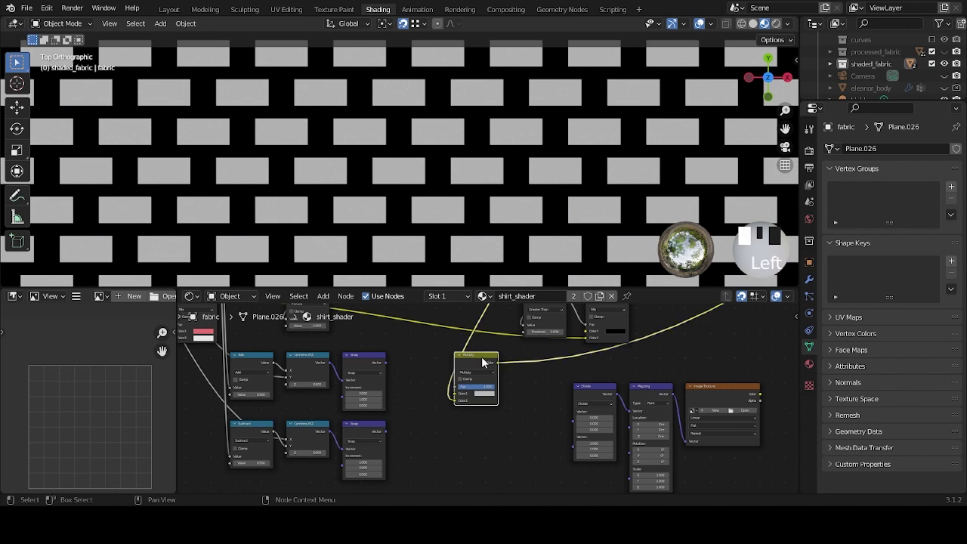
drag(482, 363, 484, 366)
scroll(520, 417, up, 2)
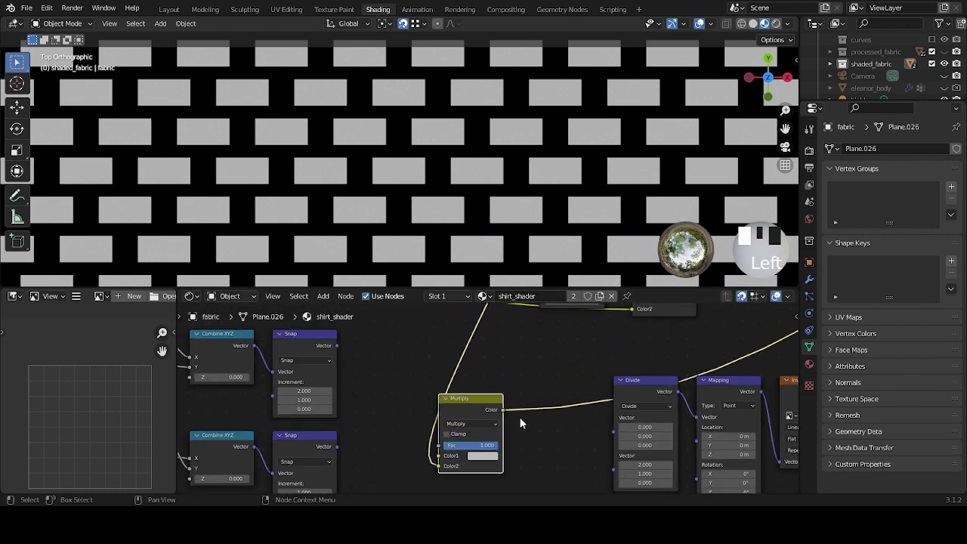
scroll(531, 386, up, 1)
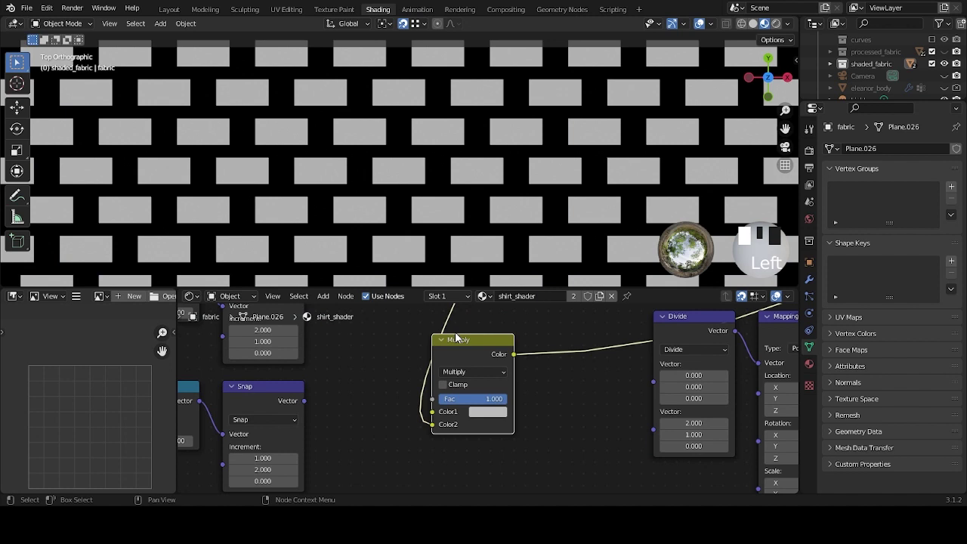
scroll(484, 332, down, 4)
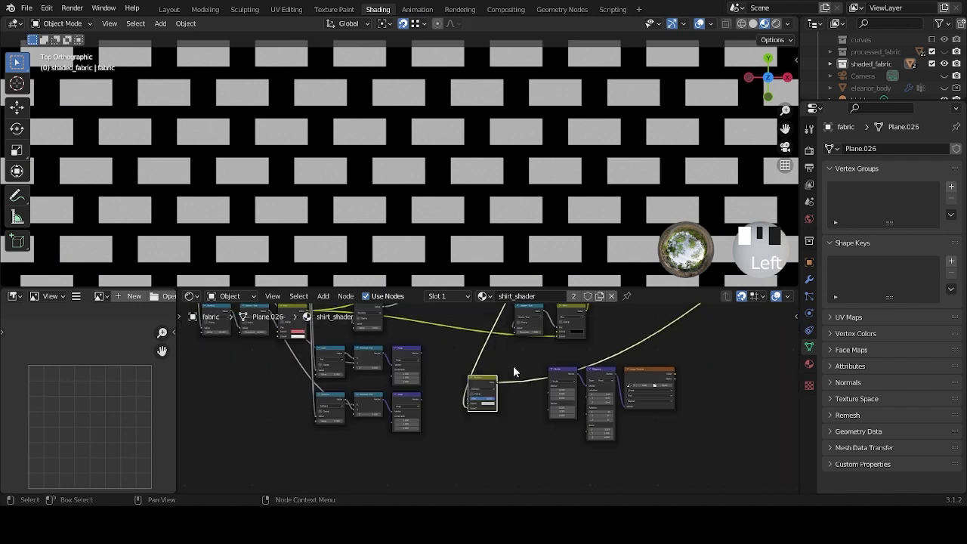
Change the blending mode of the Multiply node below the main node rows to Mix.
scroll(513, 366, up, 1)
scroll(513, 366, up, 2)
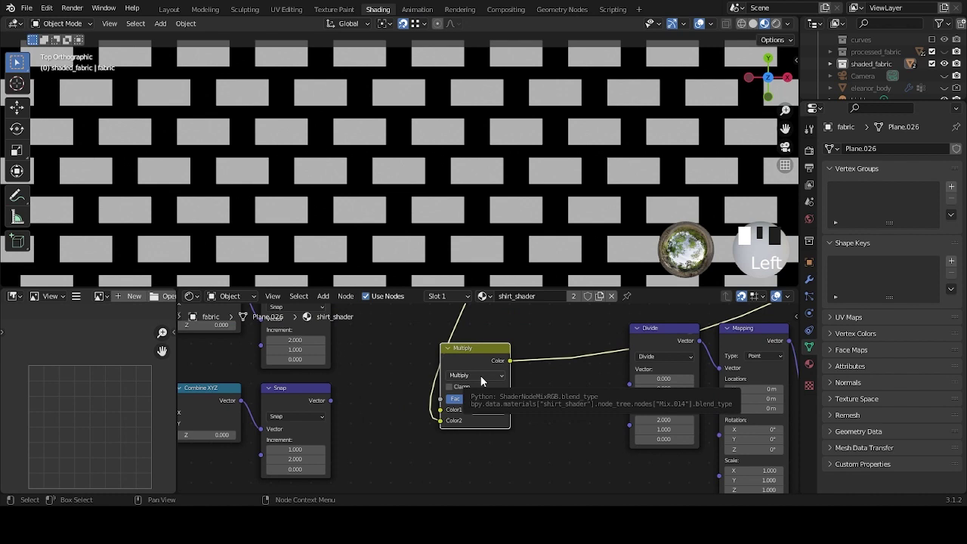
click(481, 375)
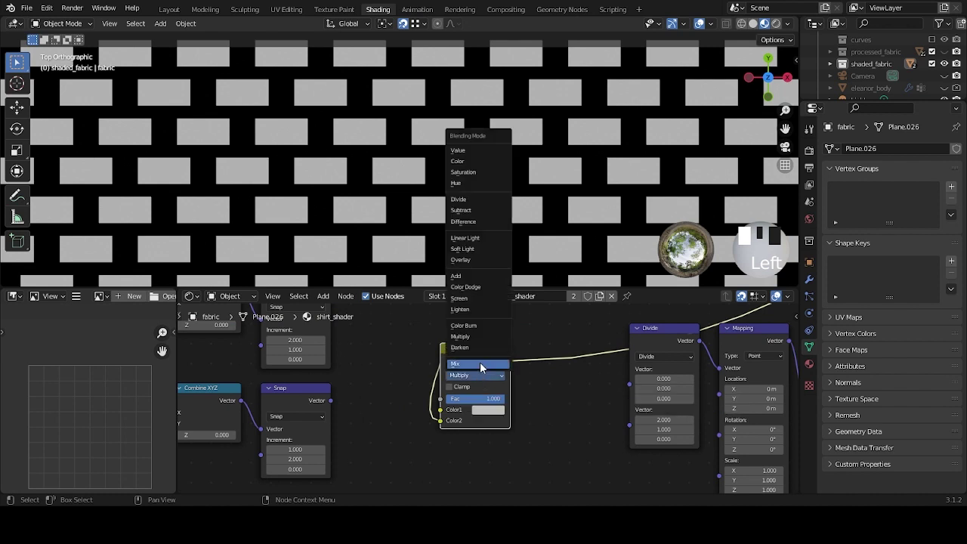
click(479, 362)
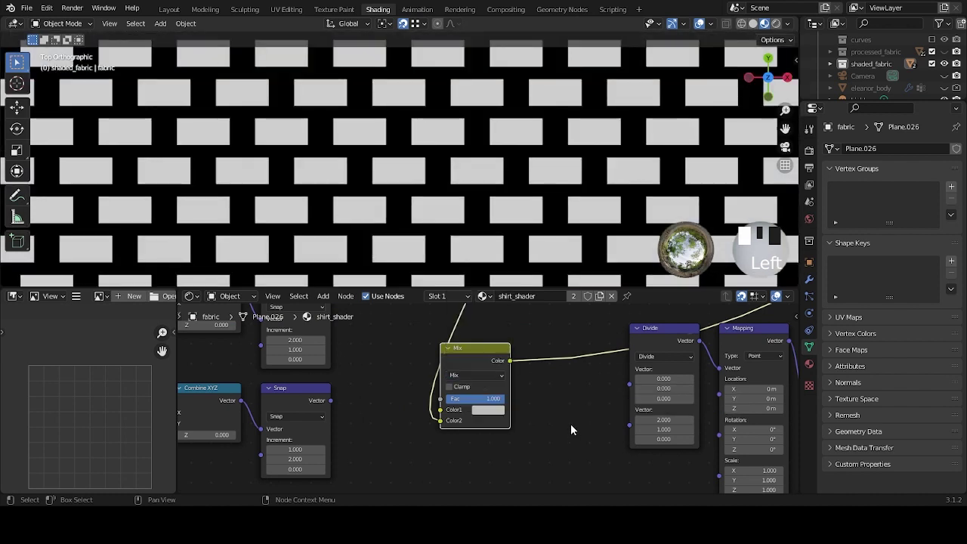
scroll(541, 396, down, 3)
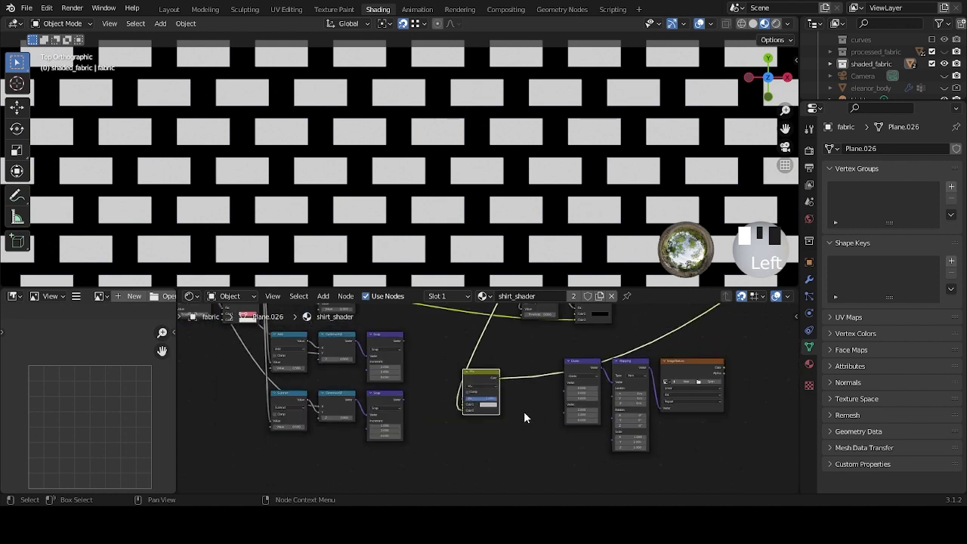
Link the lowest Greater Than node's Value output to the Mix node's Color2 input, replacing the existing link.
middle_drag(520, 390, 477, 413)
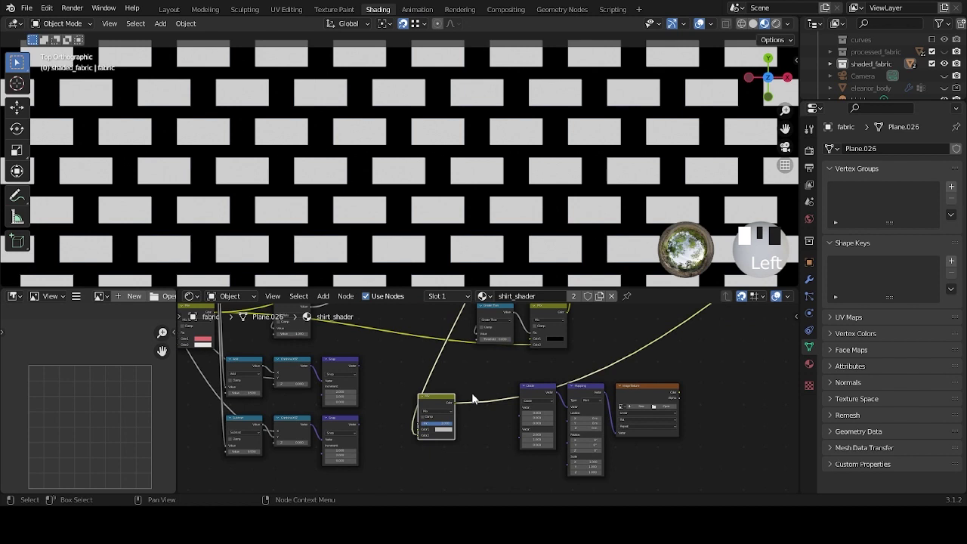
middle_drag(475, 373, 428, 441)
scroll(428, 437, down, 4)
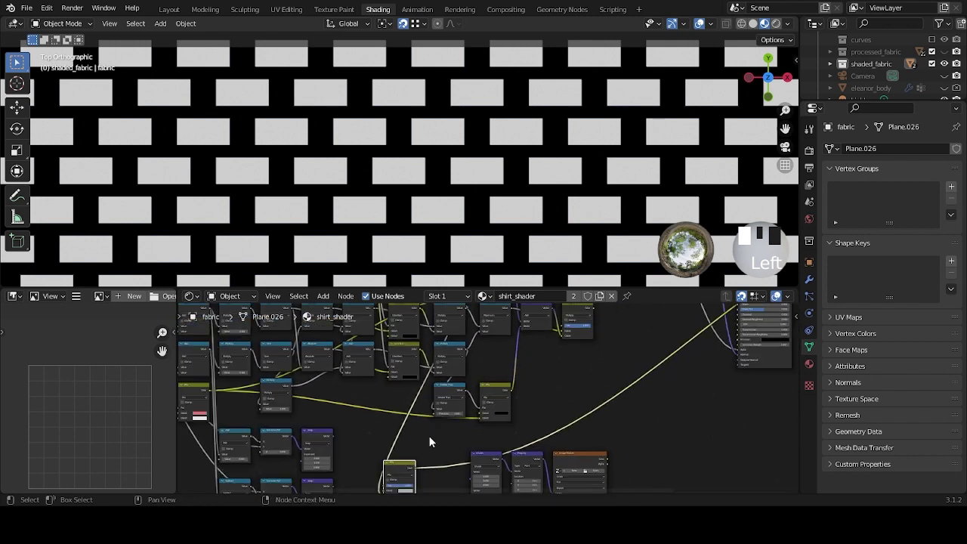
click(451, 331)
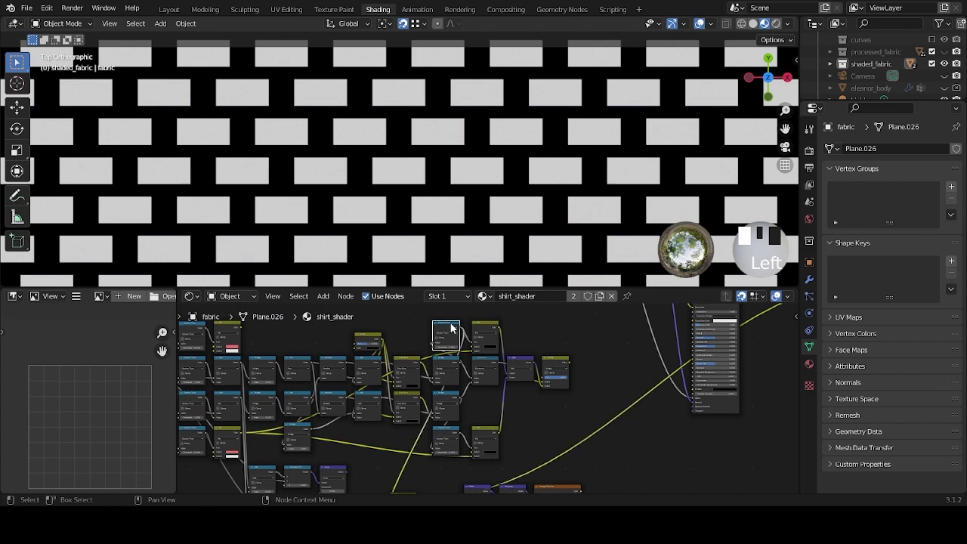
scroll(490, 412, up, 4)
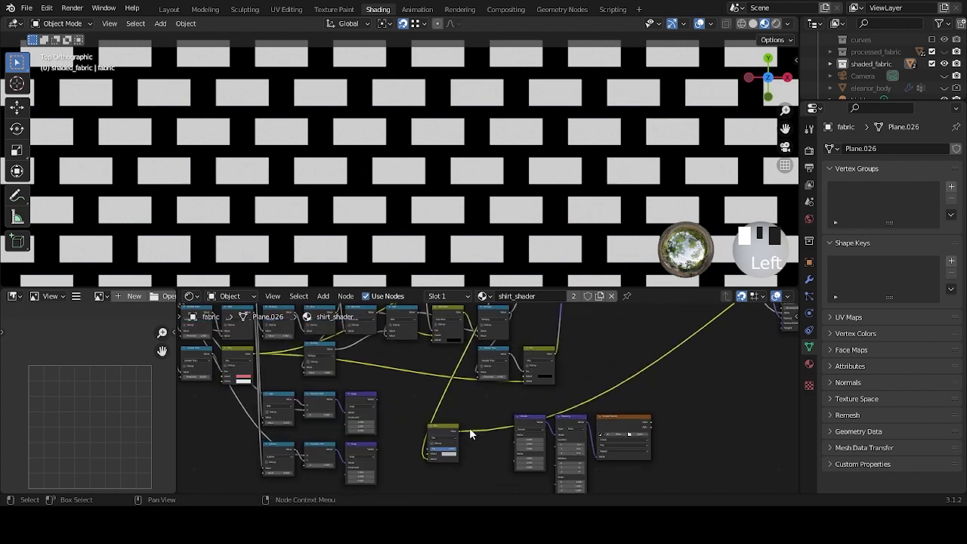
click(478, 414)
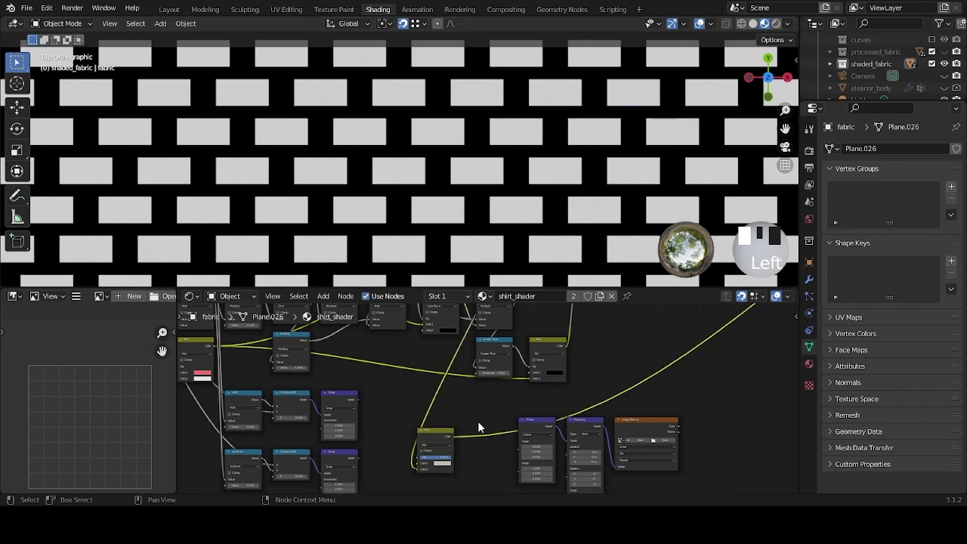
scroll(462, 403, down, 3)
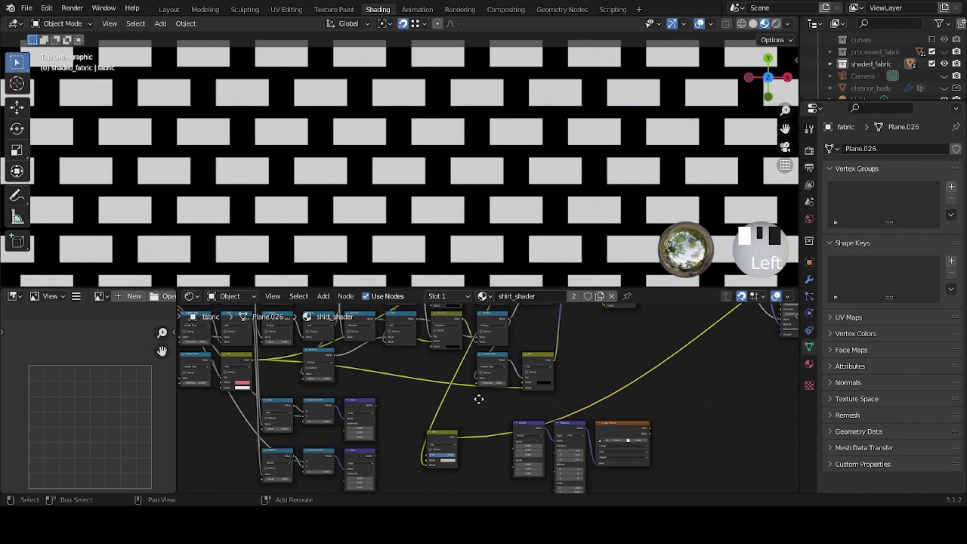
scroll(509, 358, up, 2)
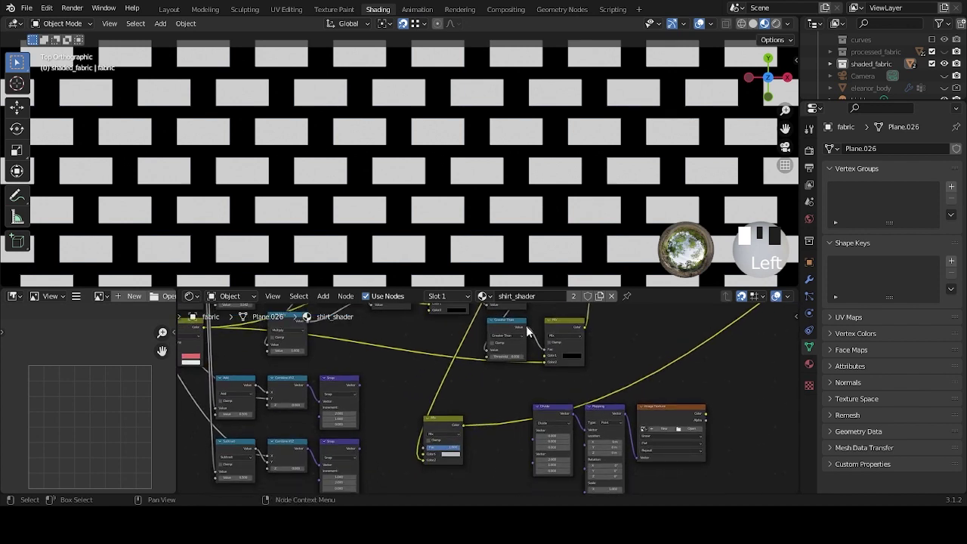
mouse_move(526, 326)
mouse_down()
mouse_move(491, 397)
mouse_move(391, 388)
mouse_move(393, 423)
mouse_move(423, 462)
mouse_up()
mouse_move(428, 397)
ctrl+right_down()
mouse_move(445, 384)
mouse_move(413, 396)
ctrl+right_up()
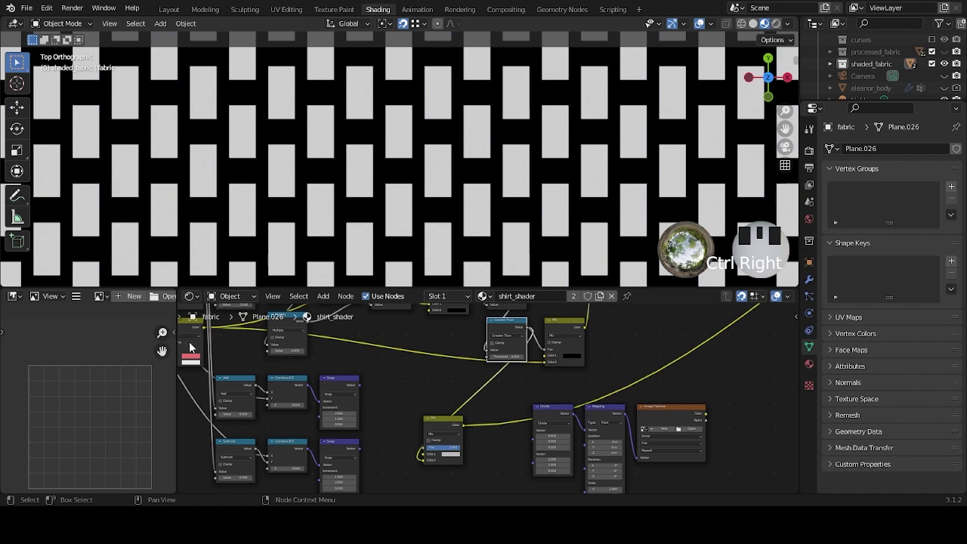
Move the Greater Than link on the Mix node from Color2 to the Fac input.
middle_drag(449, 456, 458, 423)
scroll(476, 445, up, 3)
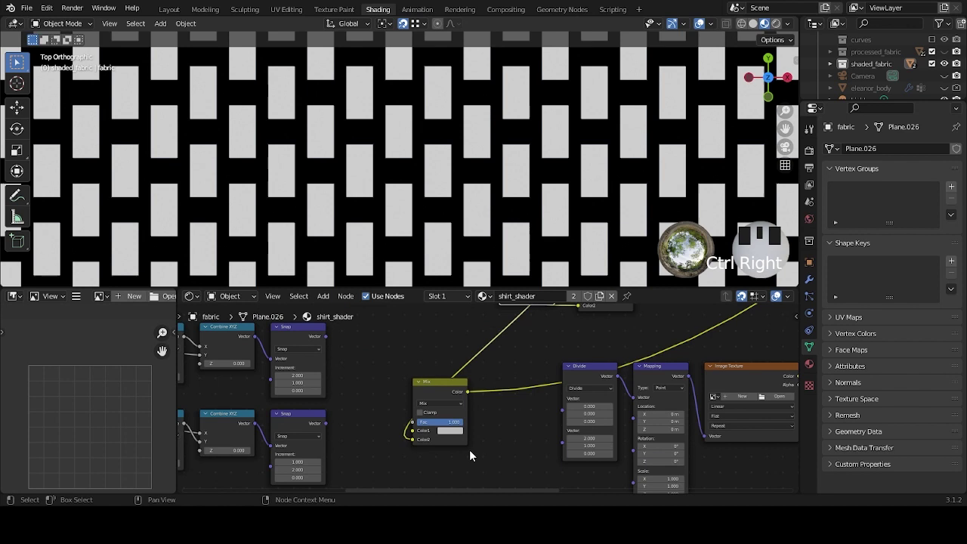
scroll(509, 435, up, 1)
drag(442, 420, 443, 399)
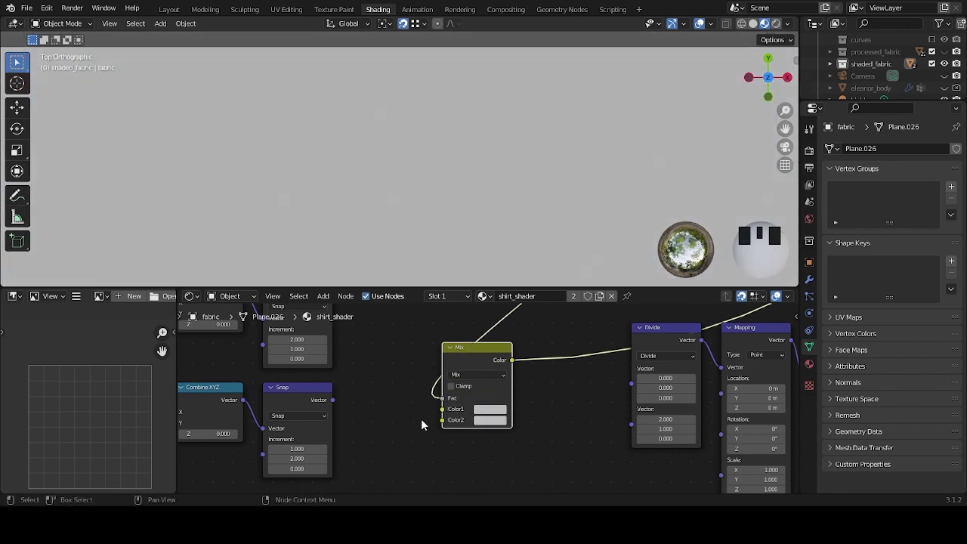
Link the Add row's Snap output to the Mix node's Color1 and the Subtract row's Snap output to Color2.
scroll(421, 420, down, 1)
middle_drag(431, 394, 446, 423)
click(377, 340)
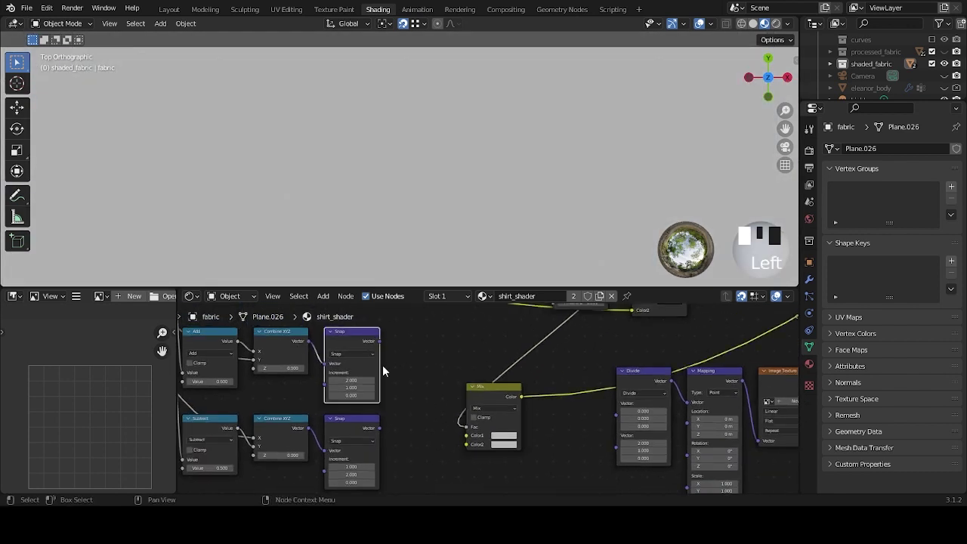
shift+click(368, 426)
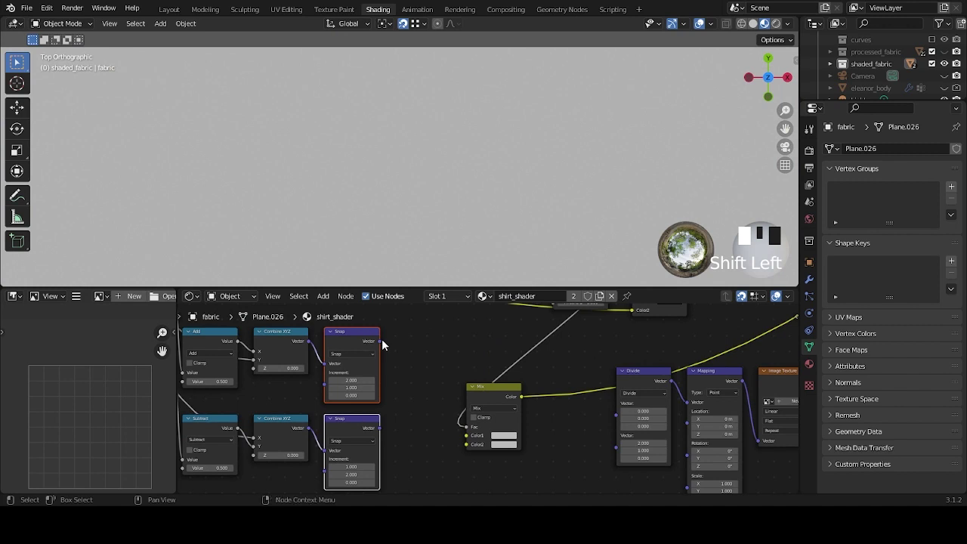
drag(379, 341, 466, 439)
drag(380, 429, 466, 444)
click(504, 388)
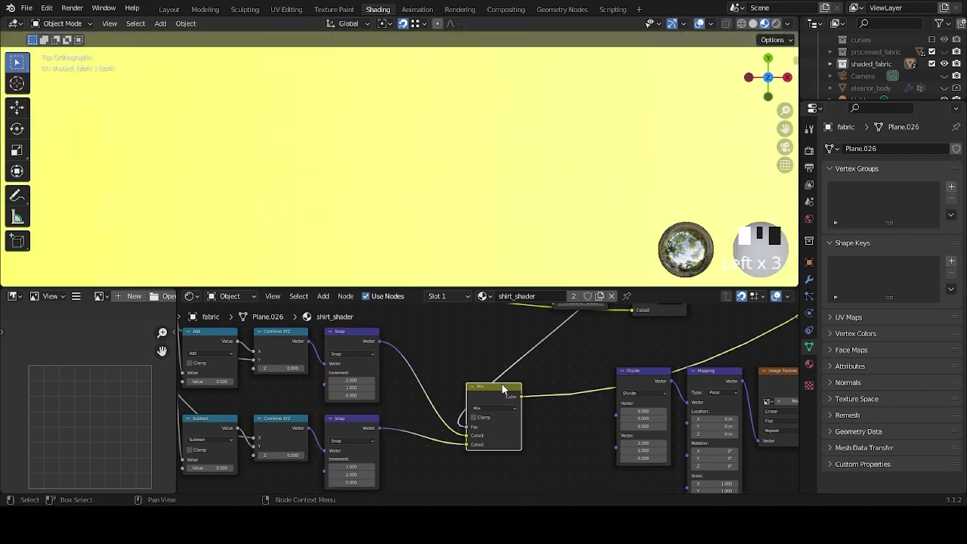
Link the Mix node's Color output to the Divide node's first Vector input.
middle_drag(560, 405, 460, 415)
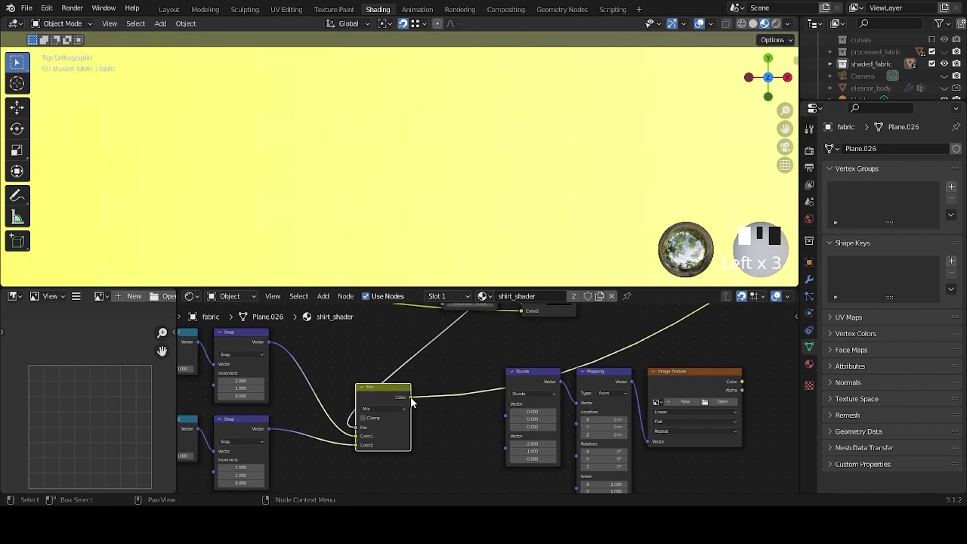
drag(412, 402, 508, 421)
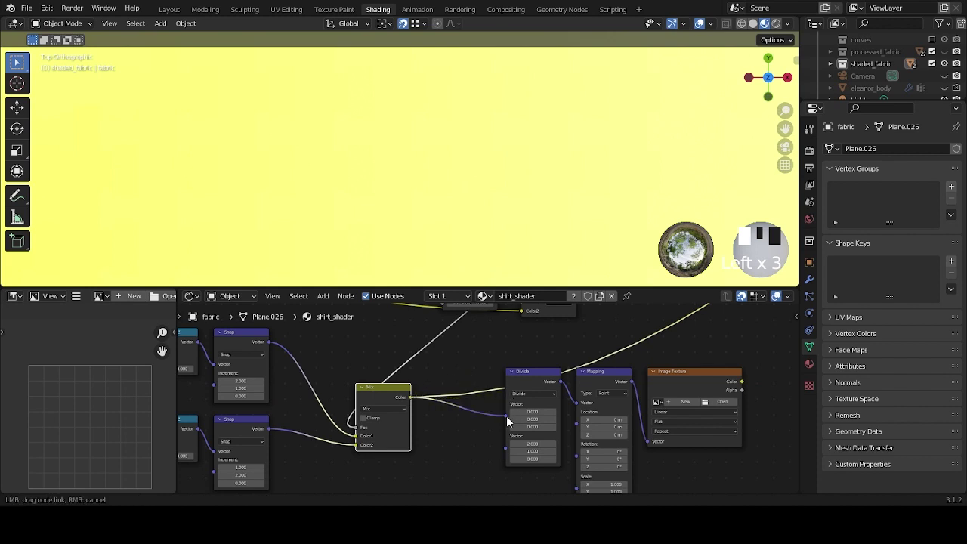
drag(507, 417, 507, 418)
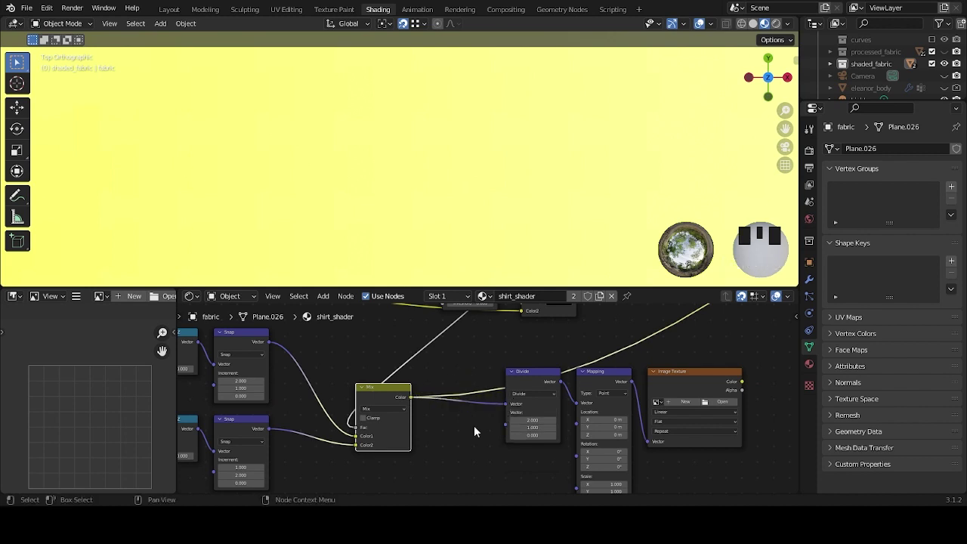
Link the Value node below the UV Map node to the Divide node's second Vector input.
scroll(473, 425, down, 5)
middle_drag(463, 368, 487, 371)
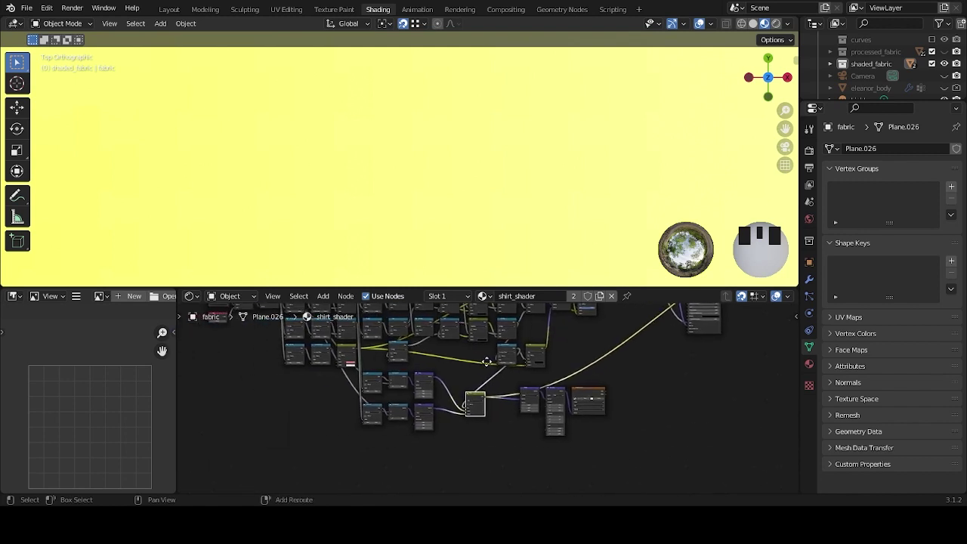
scroll(394, 357, up, 5)
scroll(394, 356, up, 3)
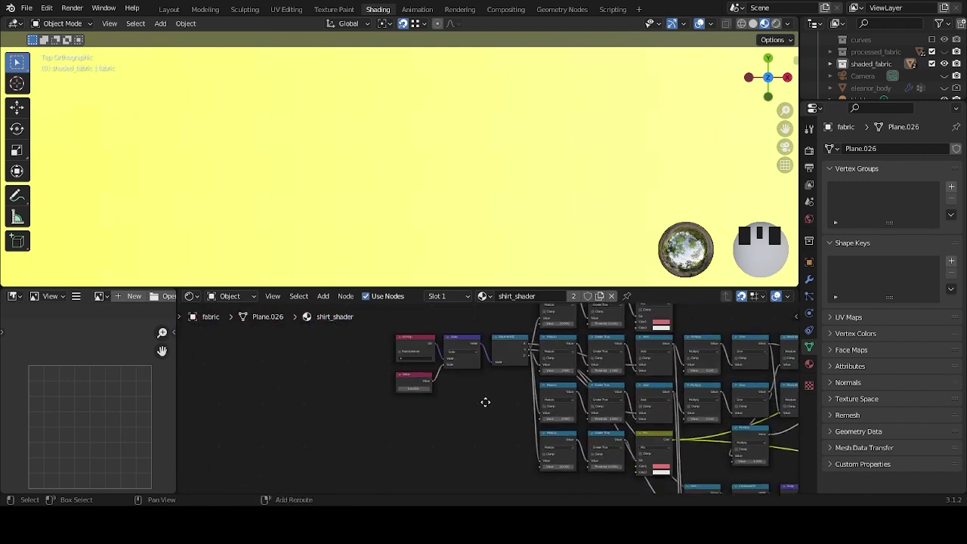
click(416, 373)
scroll(453, 395, down, 2)
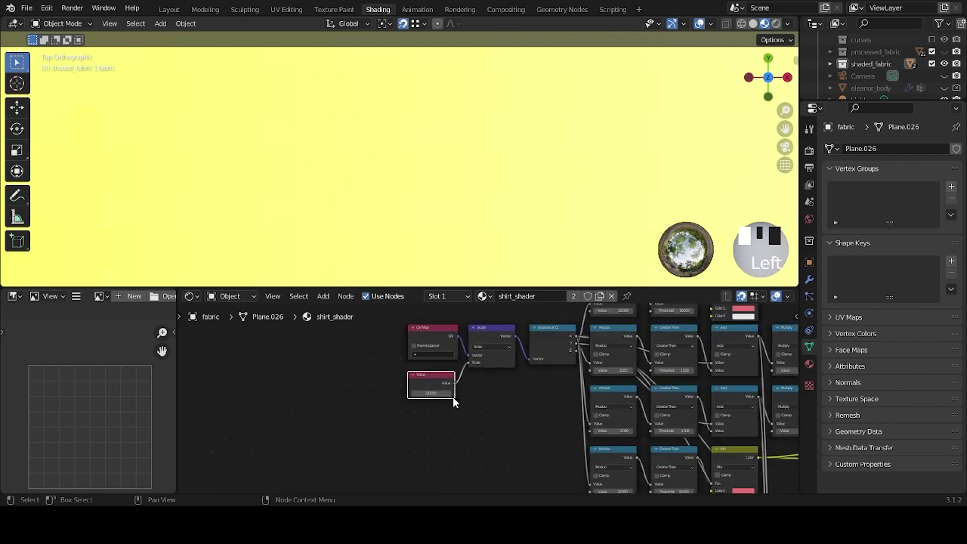
middle_drag(453, 398, 313, 368)
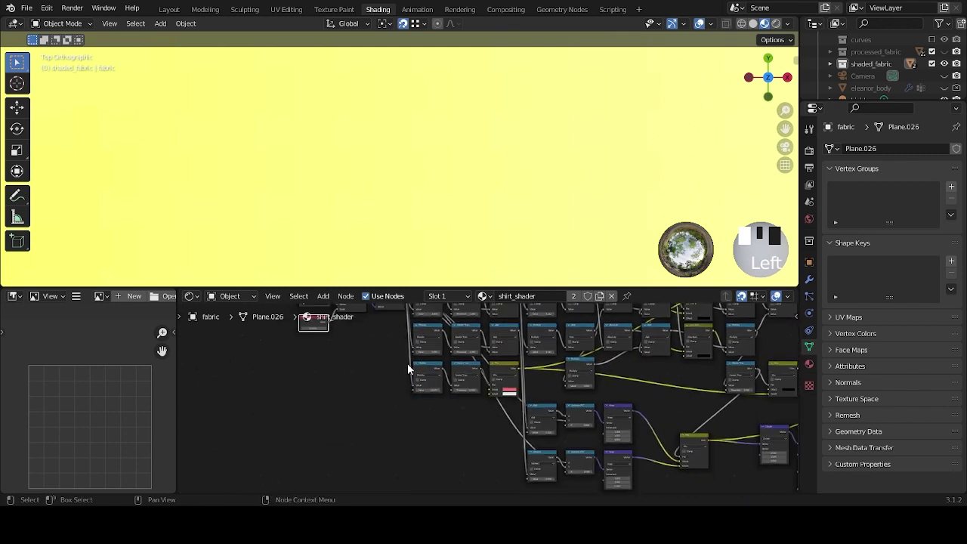
scroll(350, 345, down, 1)
drag(314, 338, 746, 471)
scroll(731, 473, up, 5)
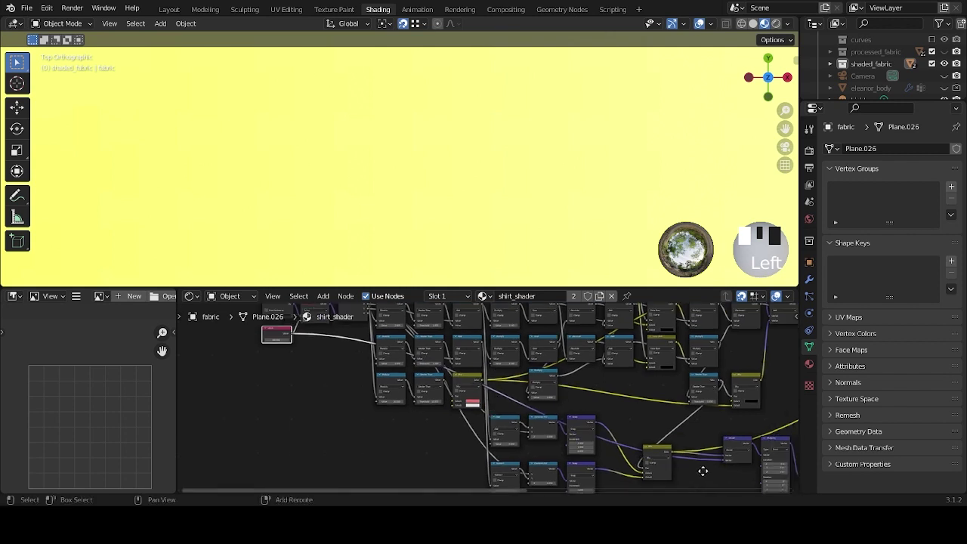
middle_drag(605, 446, 504, 431)
scroll(504, 430, up, 2)
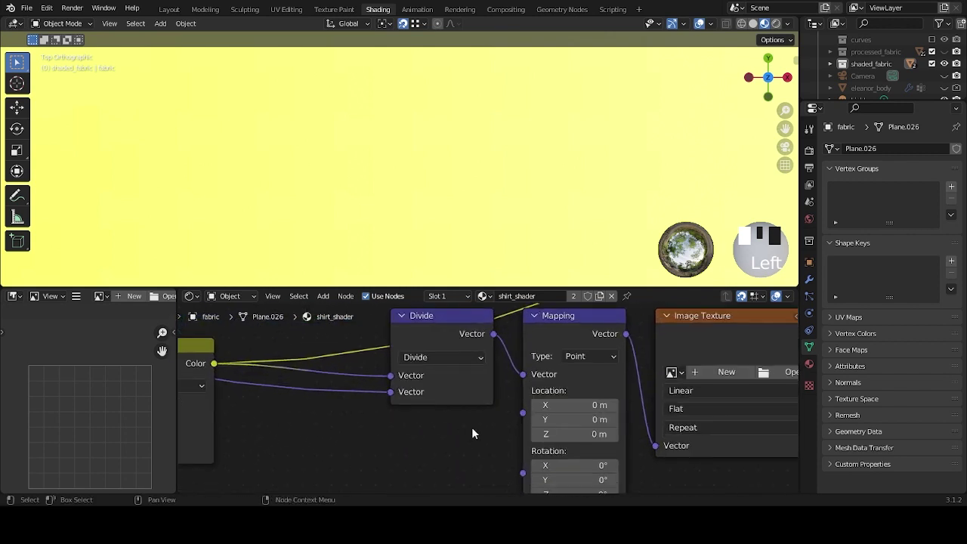
Try swapping the two links that feed the Divide node's Vector inputs, and restore their original order.
middle_drag(382, 406, 492, 414)
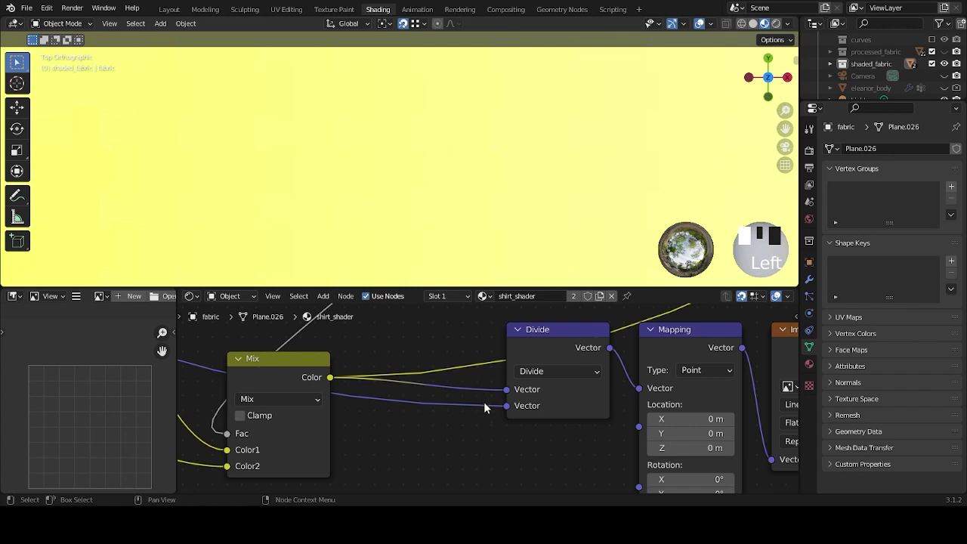
mouse_move(506, 405)
mouse_down()
mouse_move(507, 395)
mouse_move(507, 405)
mouse_up()
click(506, 405)
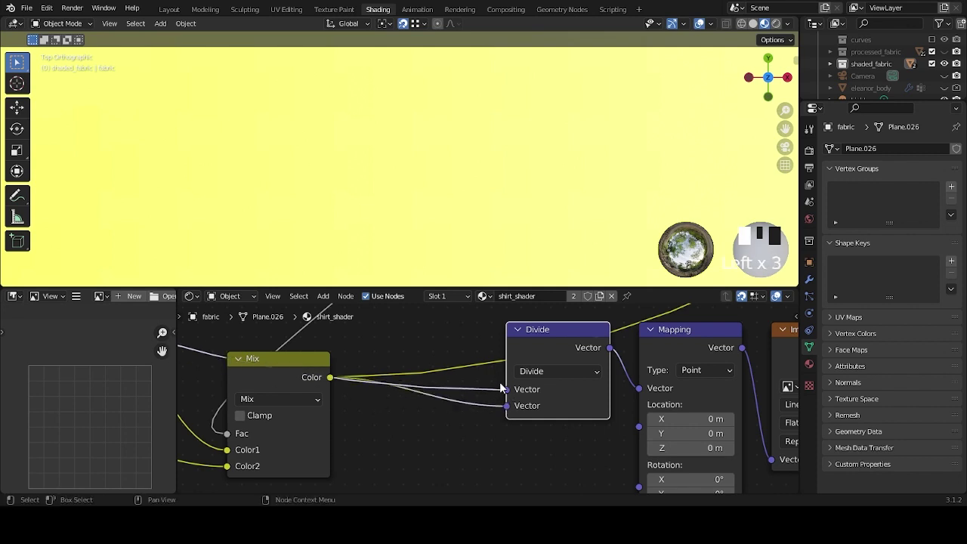
drag(509, 410, 508, 409)
scroll(495, 408, down, 2)
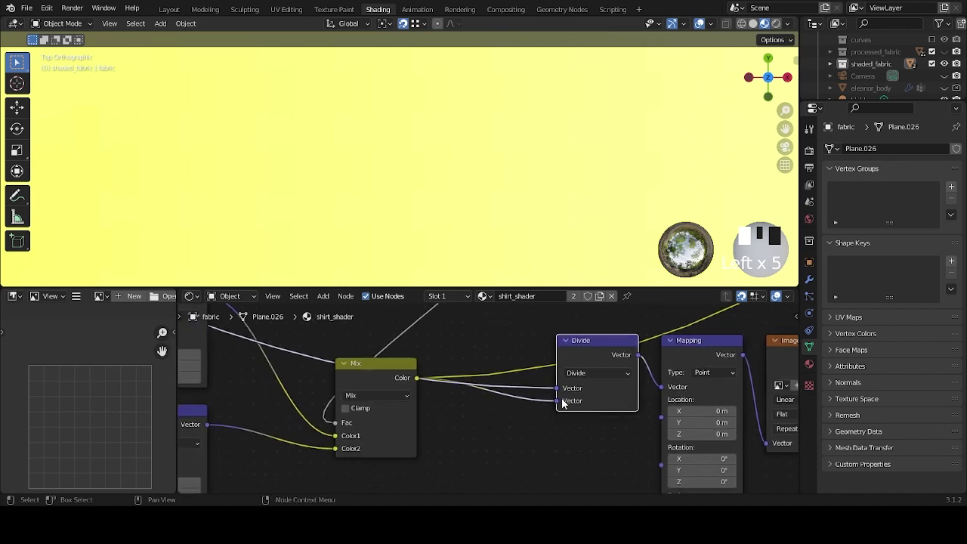
click(556, 398)
Trace the links that run from the Mix node and the Value node into the Divide node.
click(370, 365)
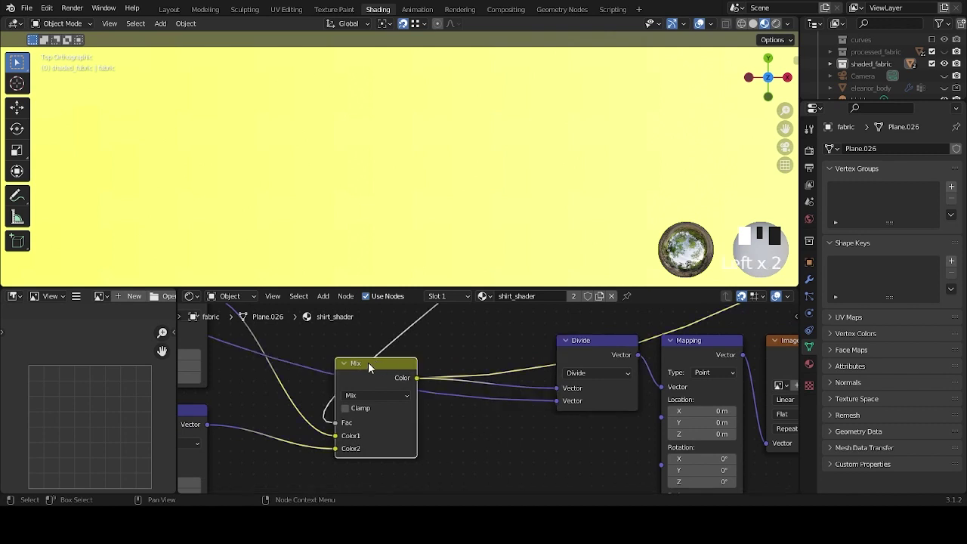
scroll(391, 402, down, 4)
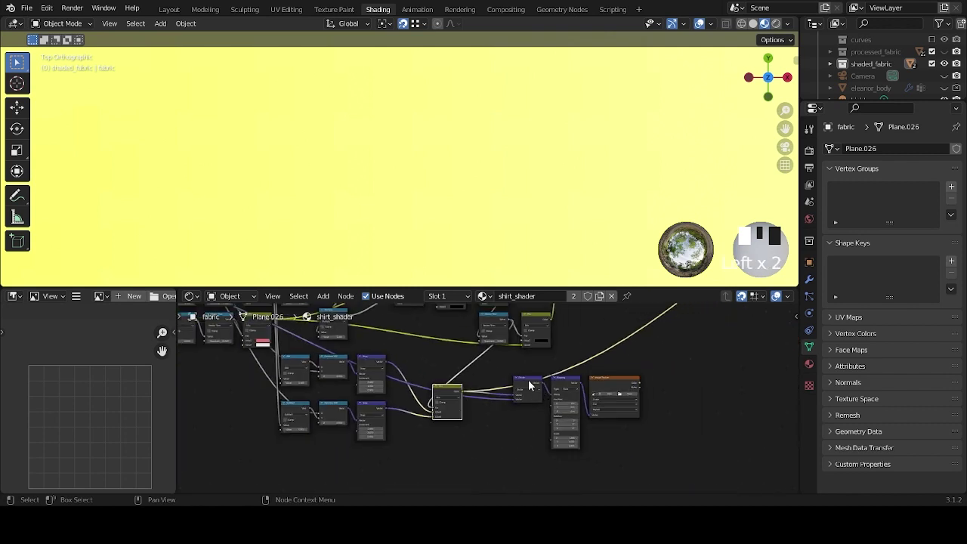
scroll(491, 387, down, 1)
middle_drag(442, 389, 622, 410)
click(682, 433)
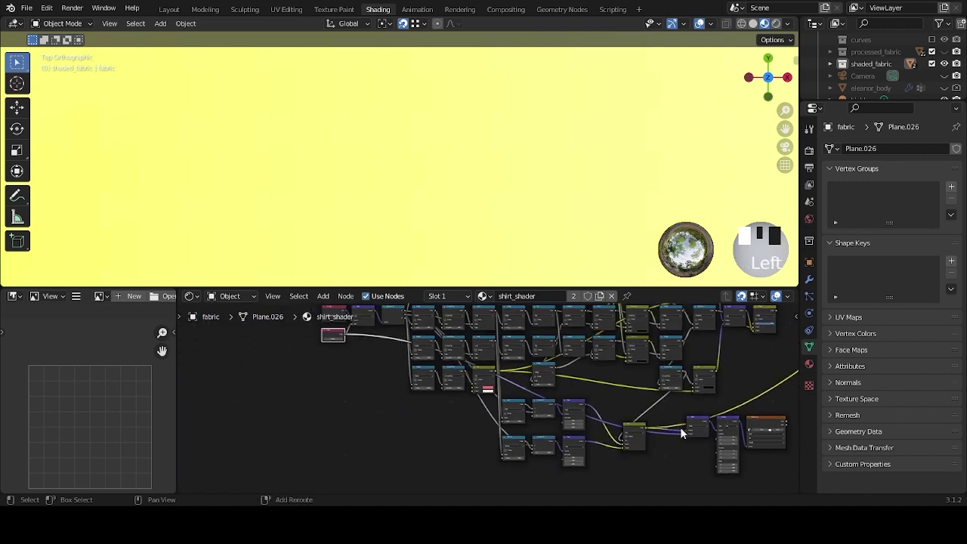
middle_drag(682, 433, 456, 410)
scroll(456, 410, up, 6)
click(479, 420)
key(ctrl+z)
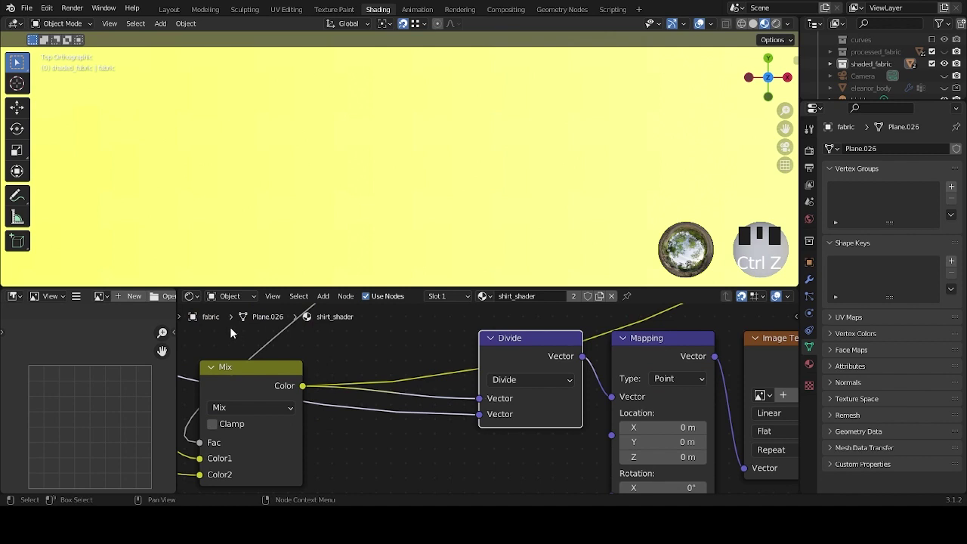
scroll(236, 327, down, 2)
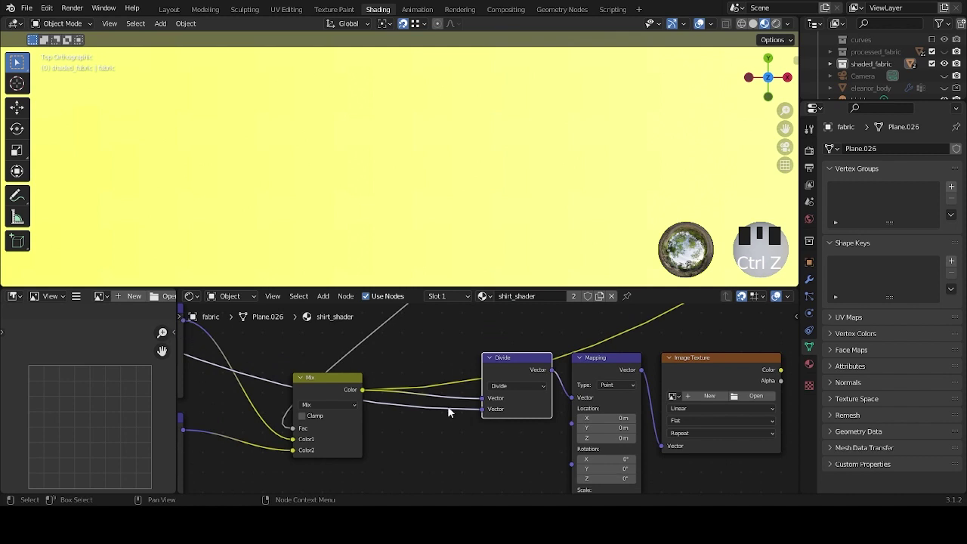
scroll(432, 441, down, 2)
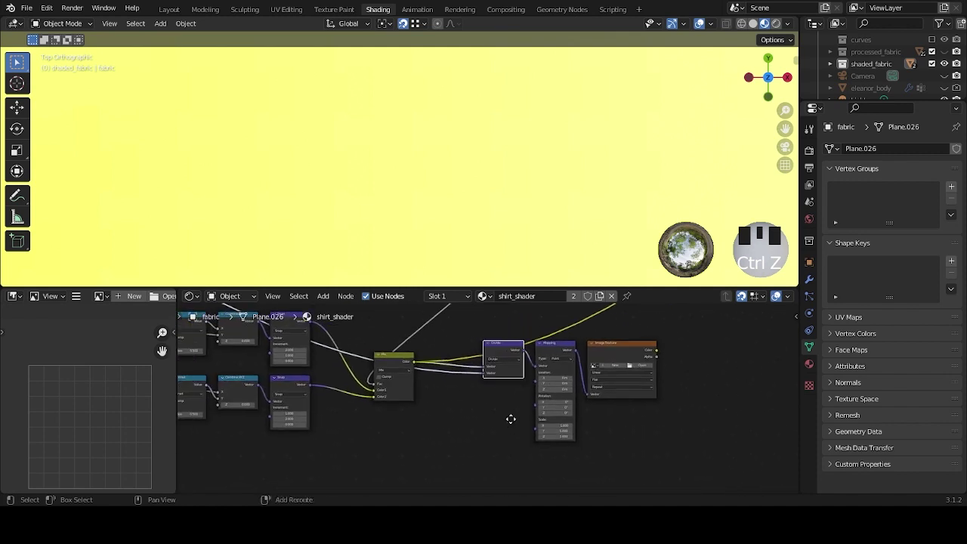
Move the Mix node beside the two Snap nodes and place the Divide node directly after it.
ctrl+scroll(434, 400, up, 2)
click(436, 355)
middle_drag(436, 348, 440, 383)
key(g)
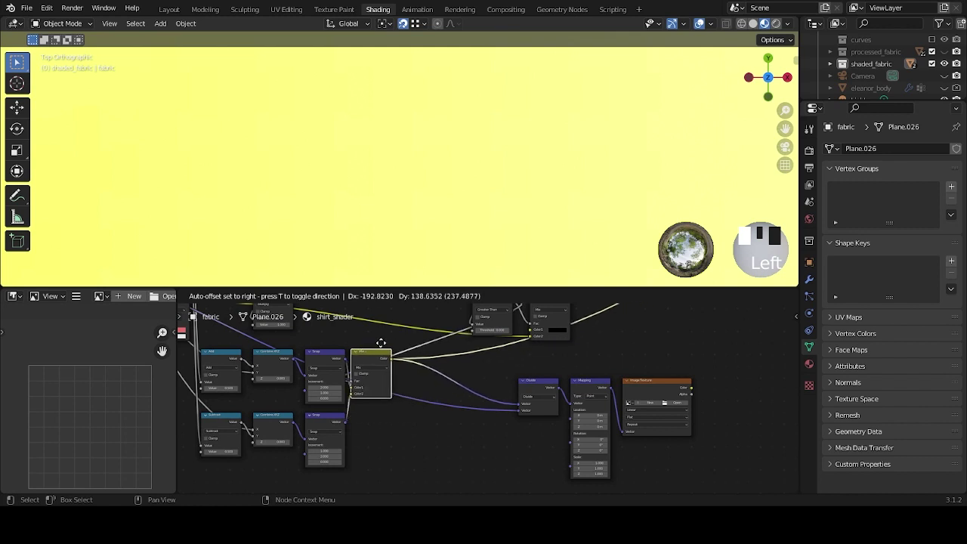
click(383, 343)
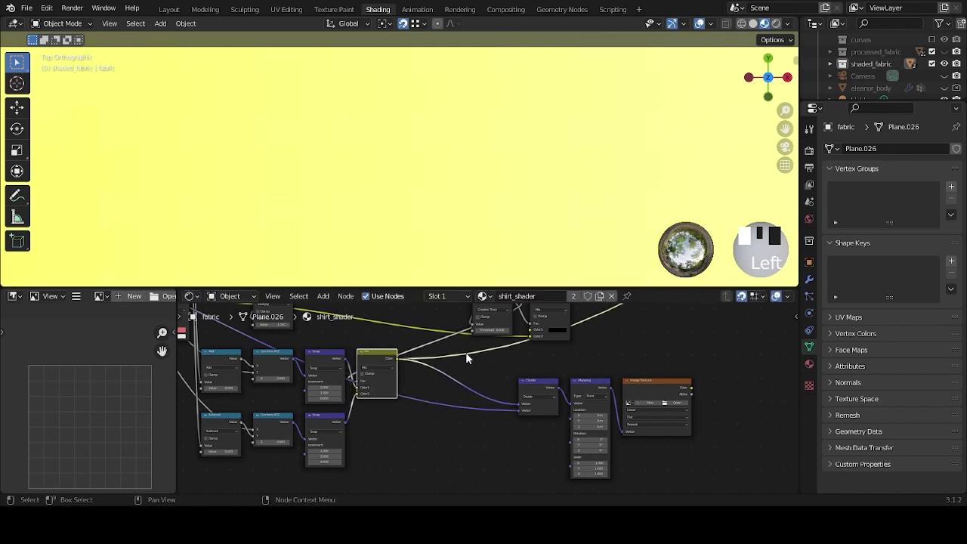
click(528, 391)
key(g)
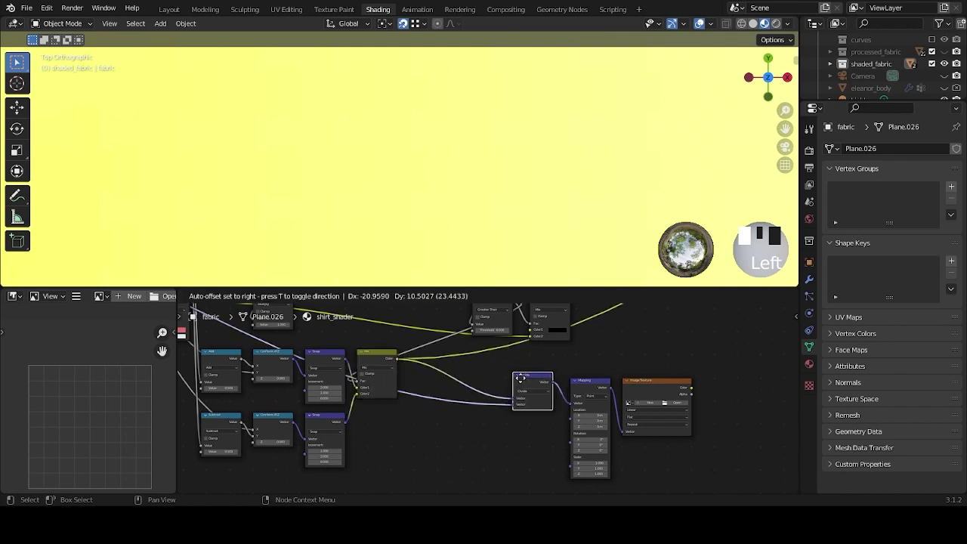
click(421, 358)
Move the Mapping and Image Texture nodes together so they sit directly after the Divide node.
click(580, 384)
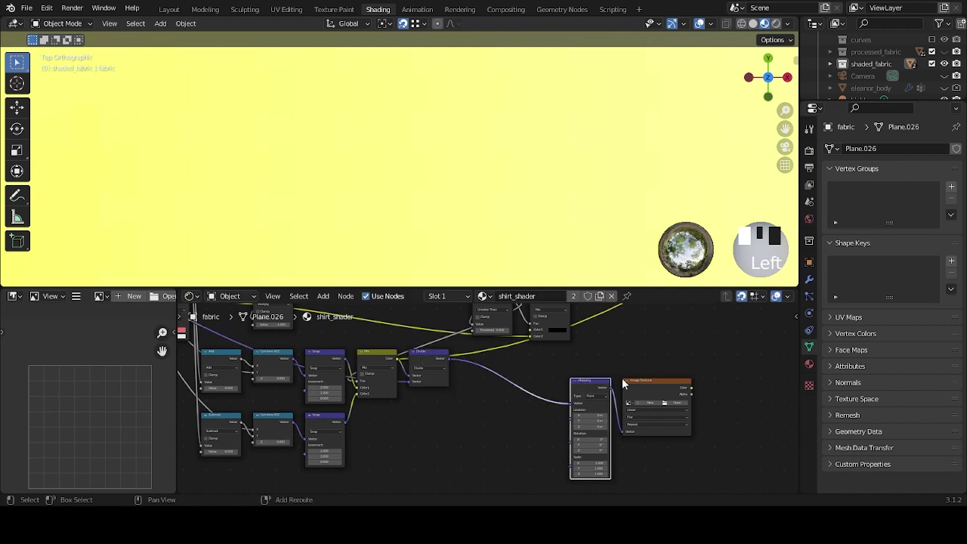
shift+click(645, 384)
key(g)
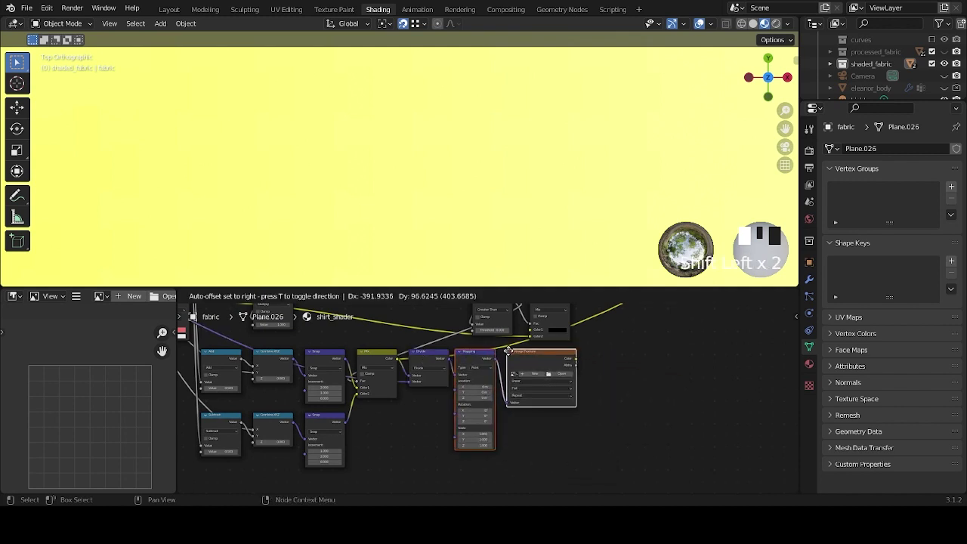
click(491, 374)
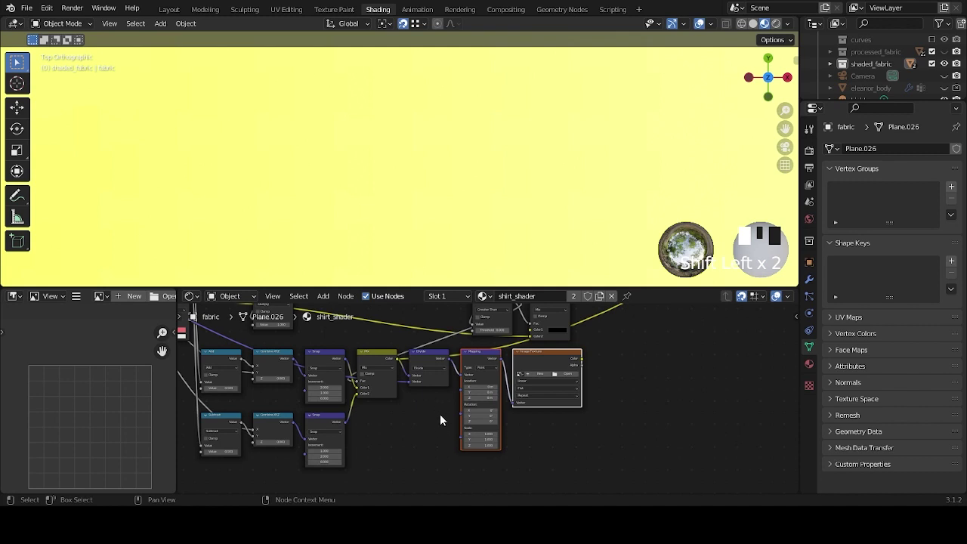
Preview the Greater Than node above the image texture chain, followed by the Mix node it feeds.
middle_drag(438, 414, 500, 388)
ctrl+shift+click(500, 388)
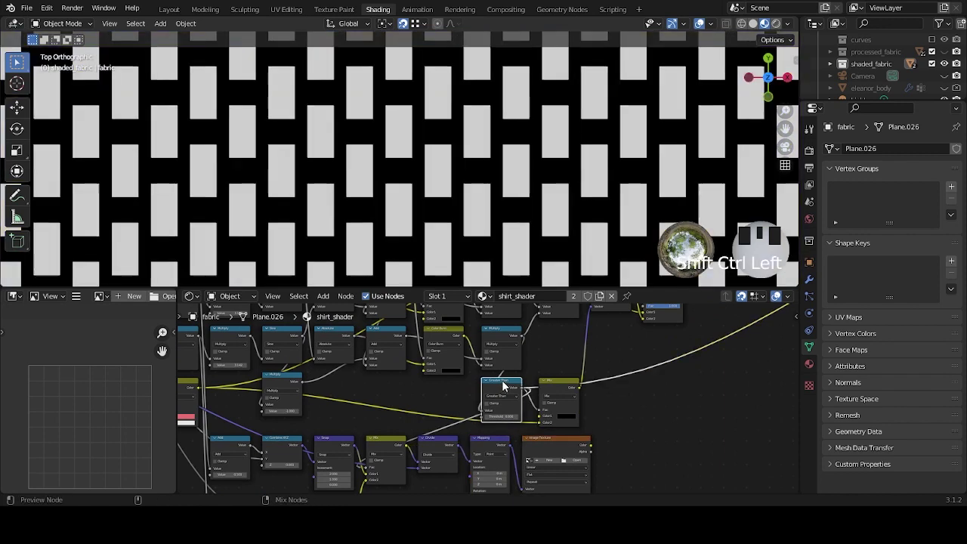
ctrl+shift+click(552, 383)
scroll(488, 182, down, 7)
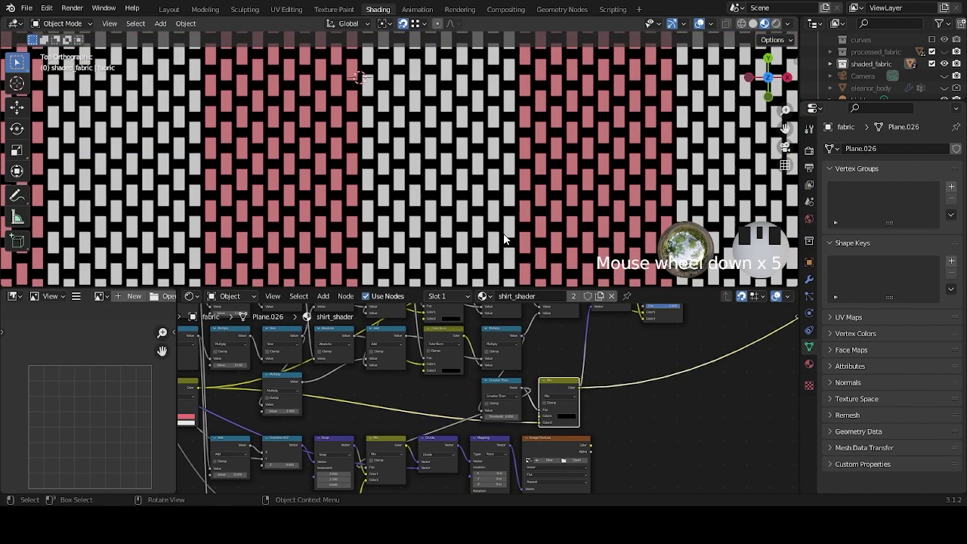
Preview the Mix node that holds the red and white stripe colours across the whole fabric plane.
middle_drag(434, 391, 633, 398)
ctrl+shift+click(377, 400)
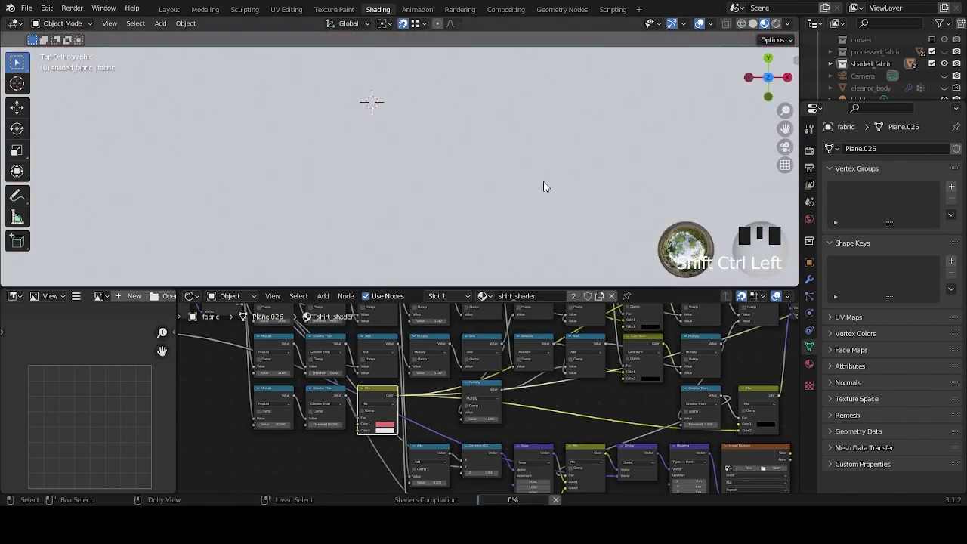
scroll(545, 186, down, 11)
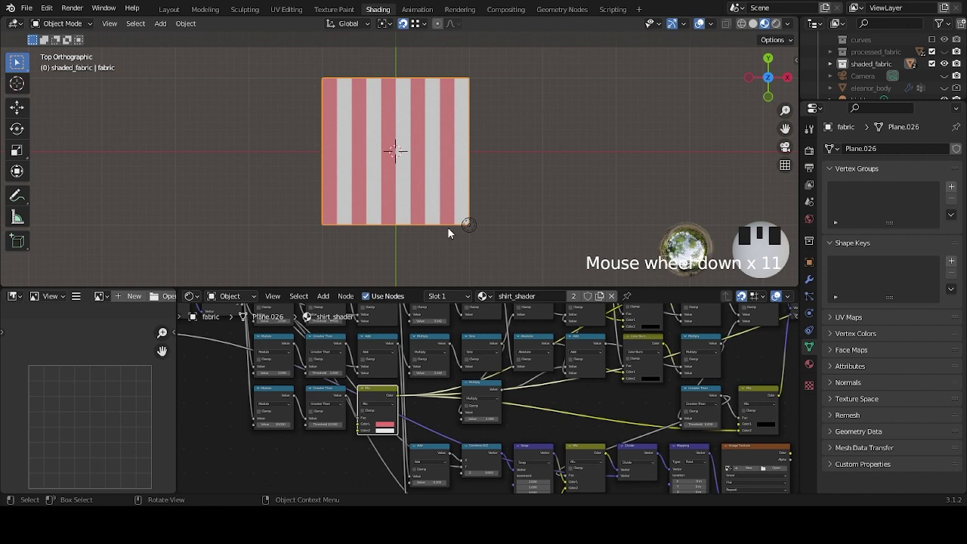
scroll(463, 219, up, 5)
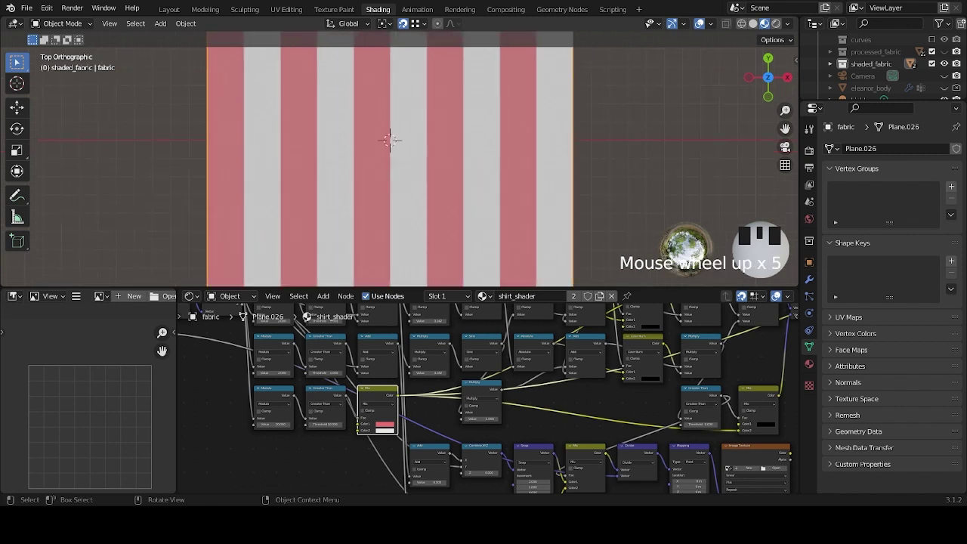
scroll(89, 415, down, 3)
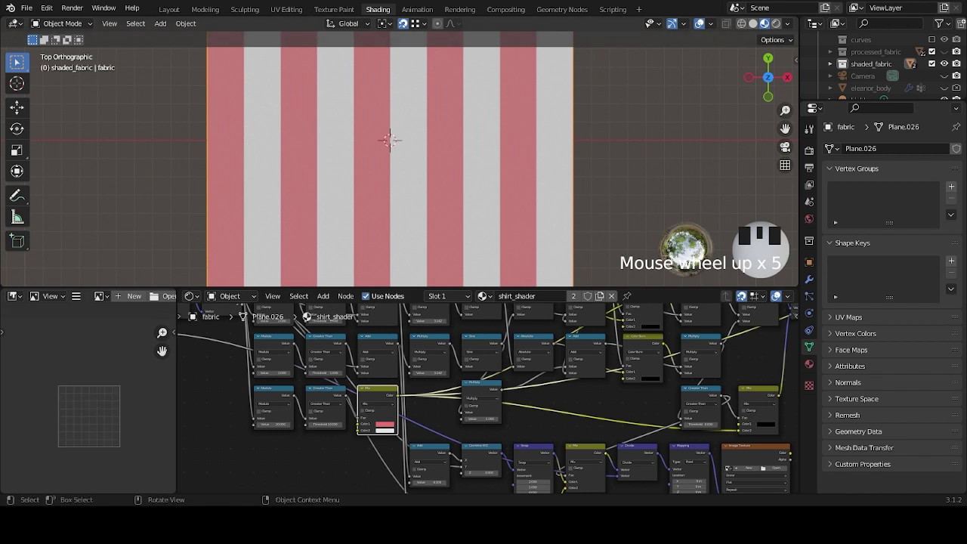
Create a new blank 1024 × 1024 px image named red_striped_pattern in the Image Texture node.
scroll(434, 375, up, 5)
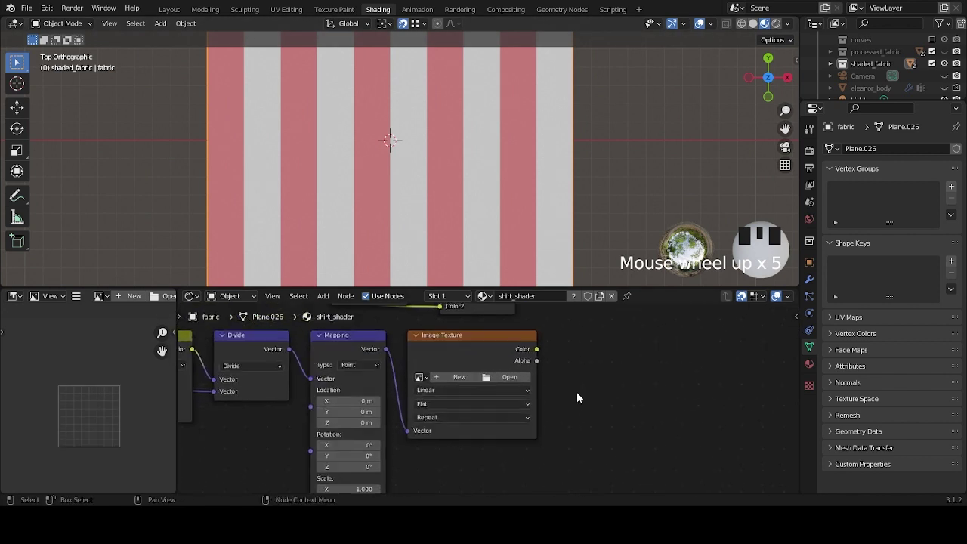
click(494, 322)
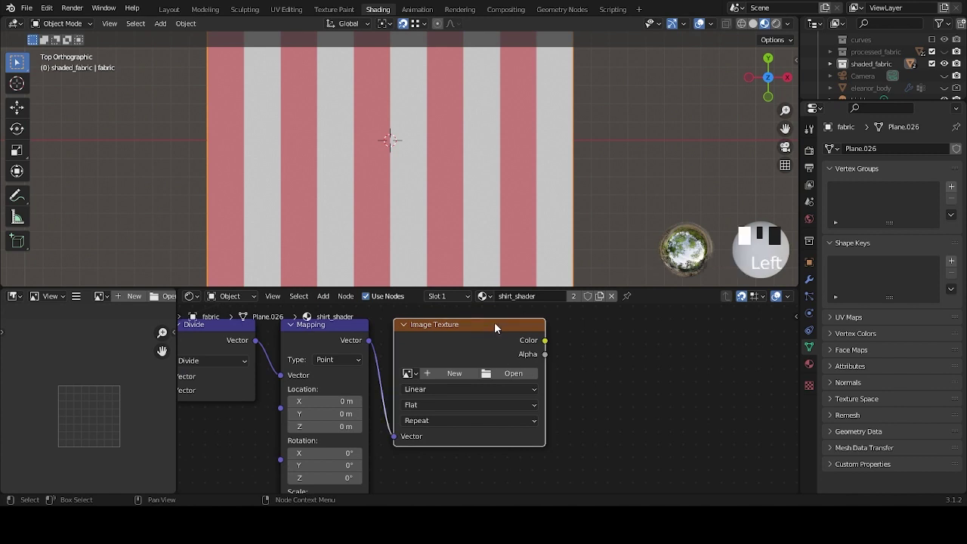
click(454, 372)
click(468, 380)
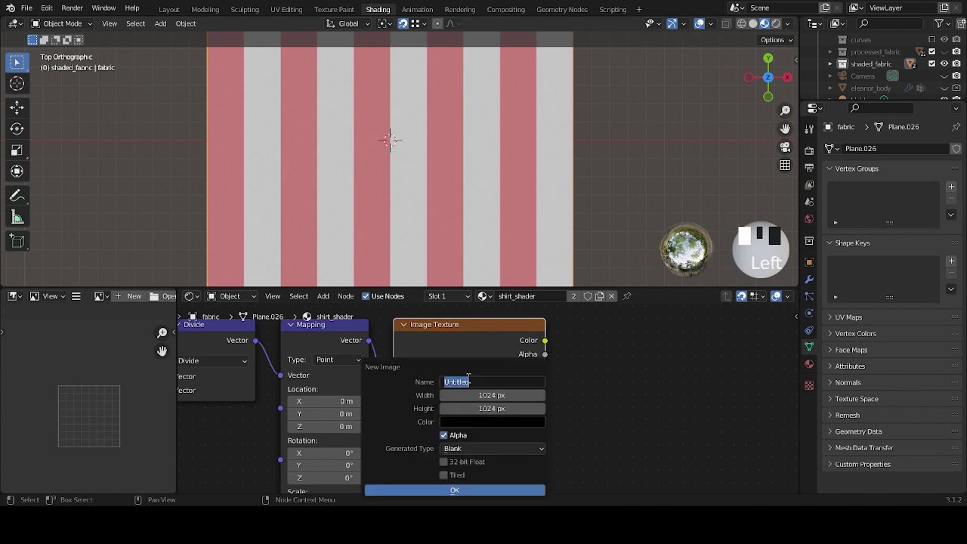
key(Return)
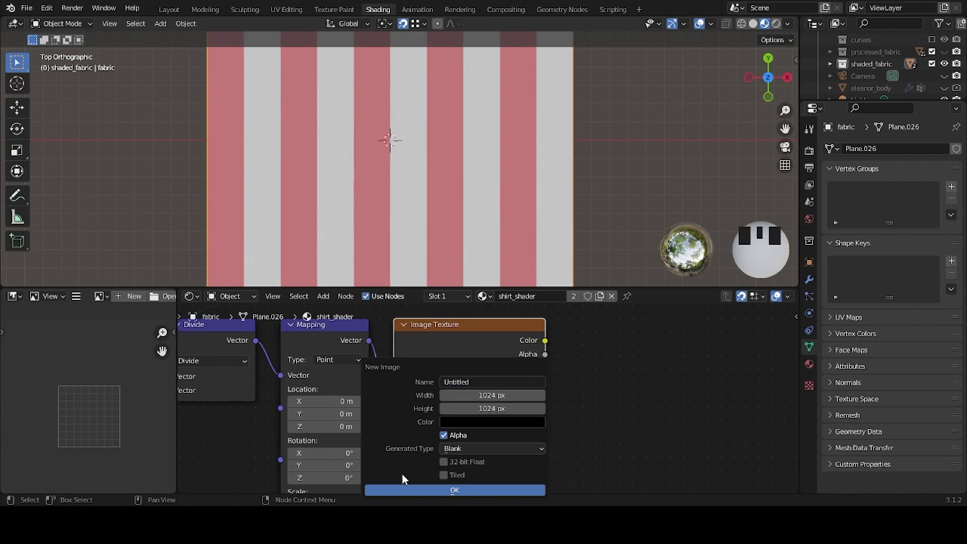
click(486, 379)
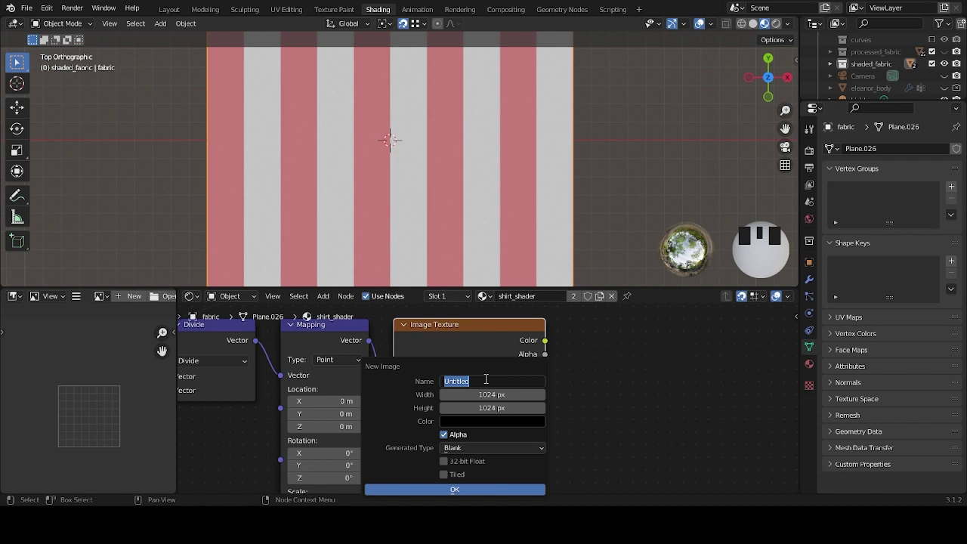
text(red_)
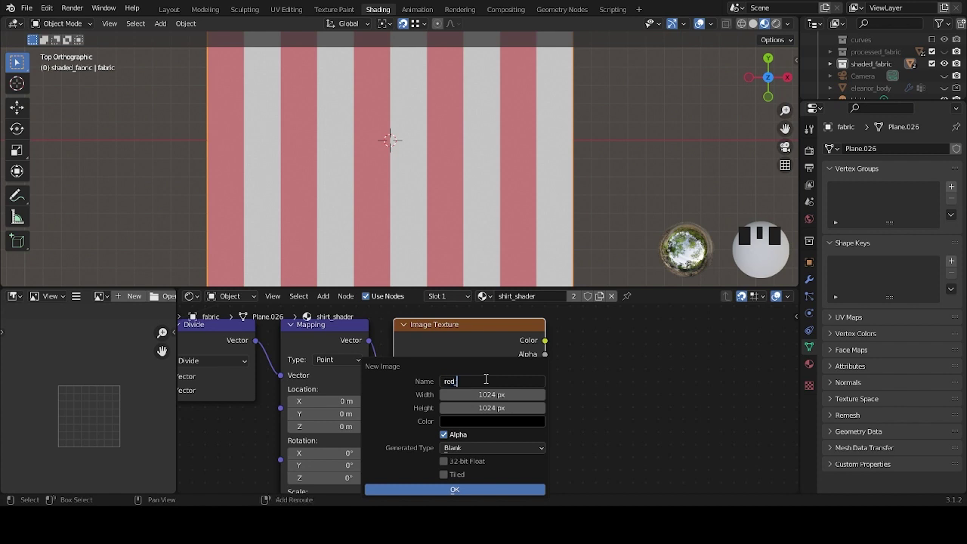
text(striped_pattern)
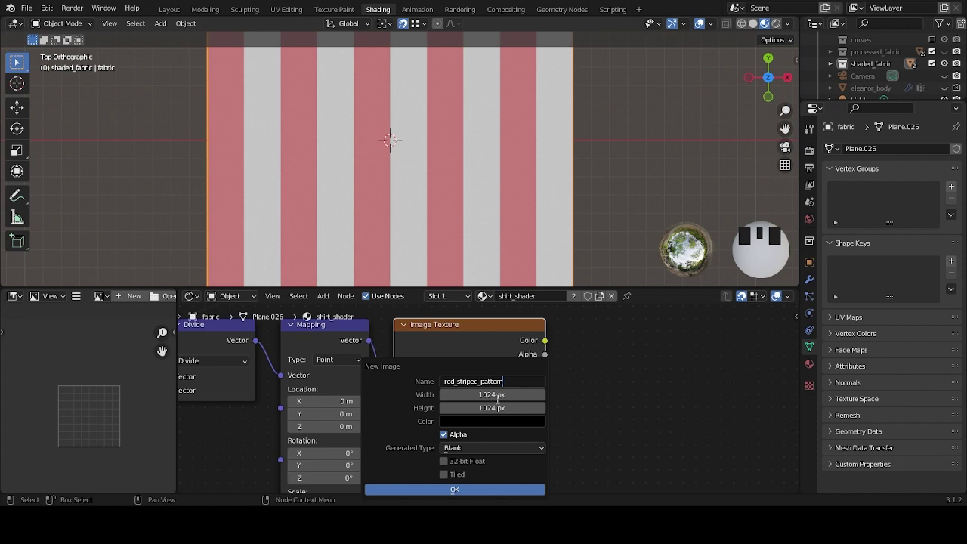
click(503, 488)
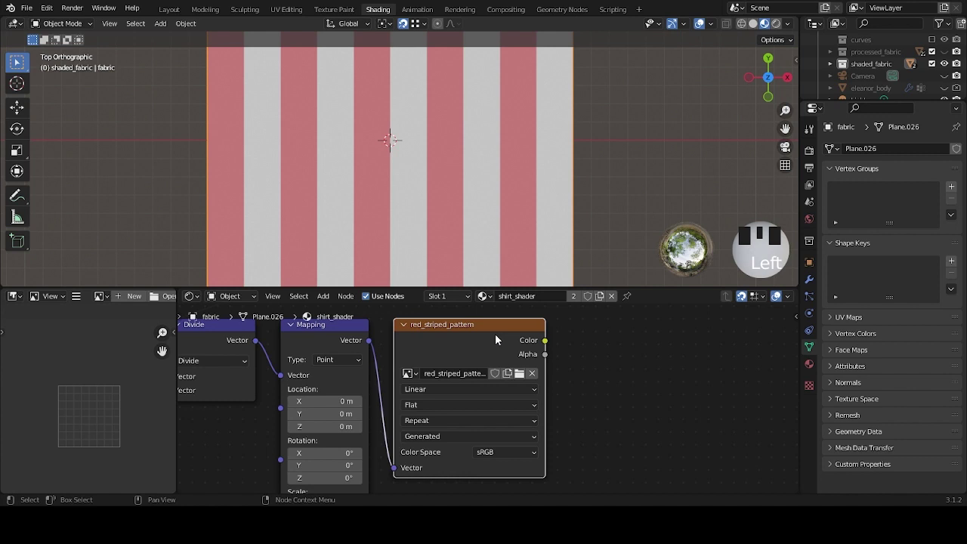
Preview the red and white stripe Mix node again and make the red_striped_pattern image node active for baking.
scroll(561, 397, down, 5)
middle_drag(552, 398, 640, 420)
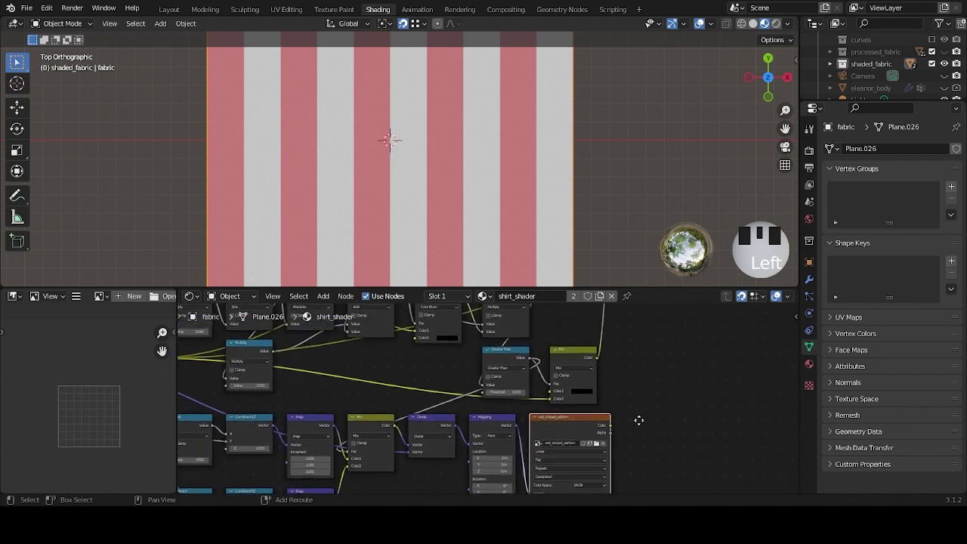
ctrl+scroll(505, 414, left, 12)
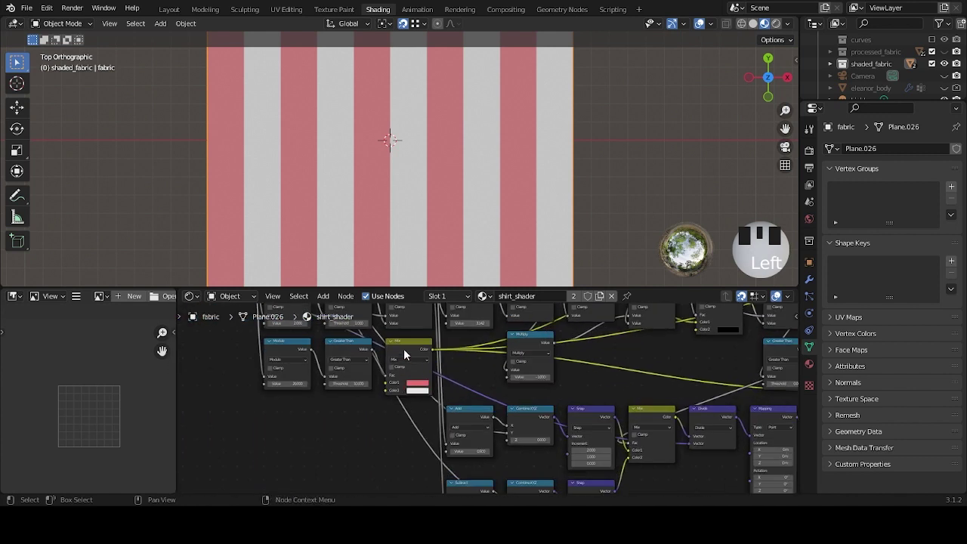
ctrl+shift+click(408, 343)
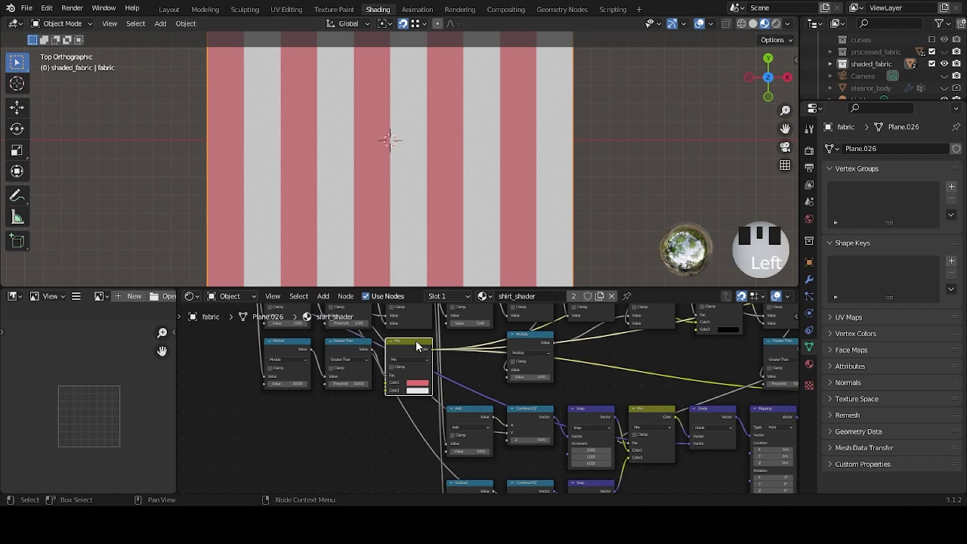
middle_drag(685, 413, 388, 380)
scroll(655, 391, up, 3)
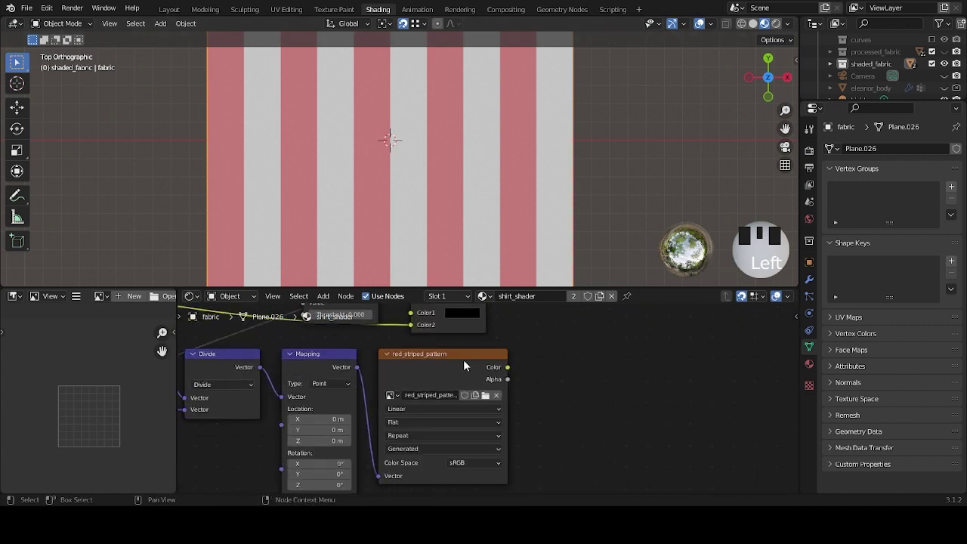
click(464, 358)
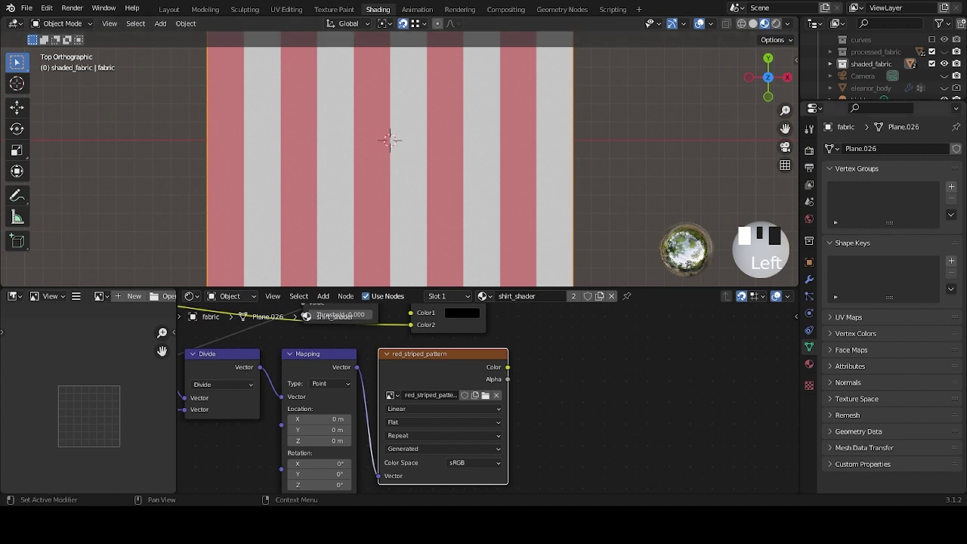
Choose Cycles as the render engine and GPU Compute as its device.
click(809, 151)
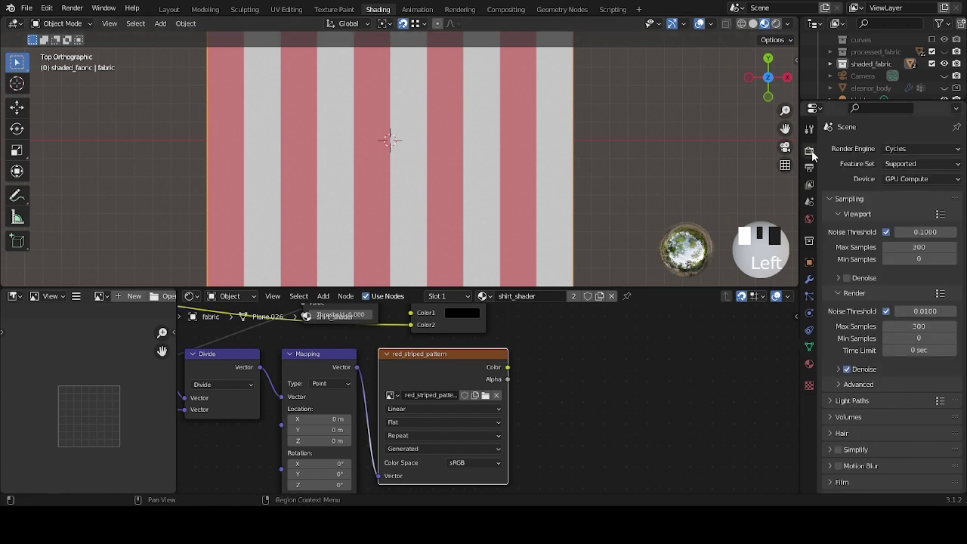
click(904, 146)
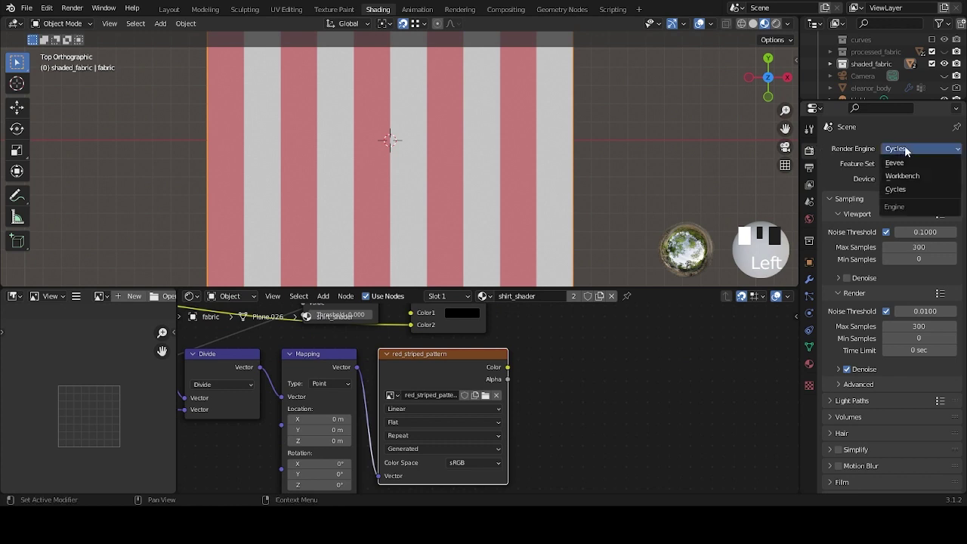
click(908, 190)
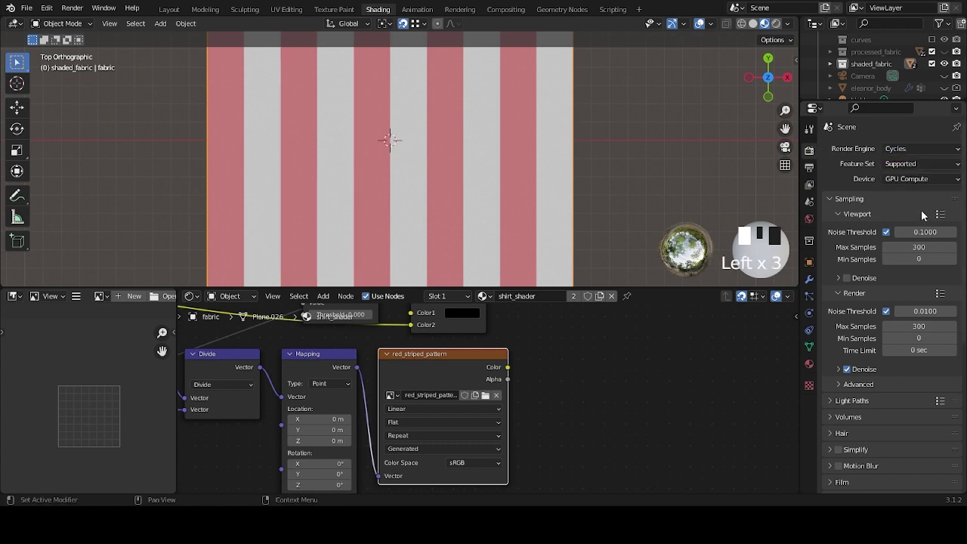
click(916, 178)
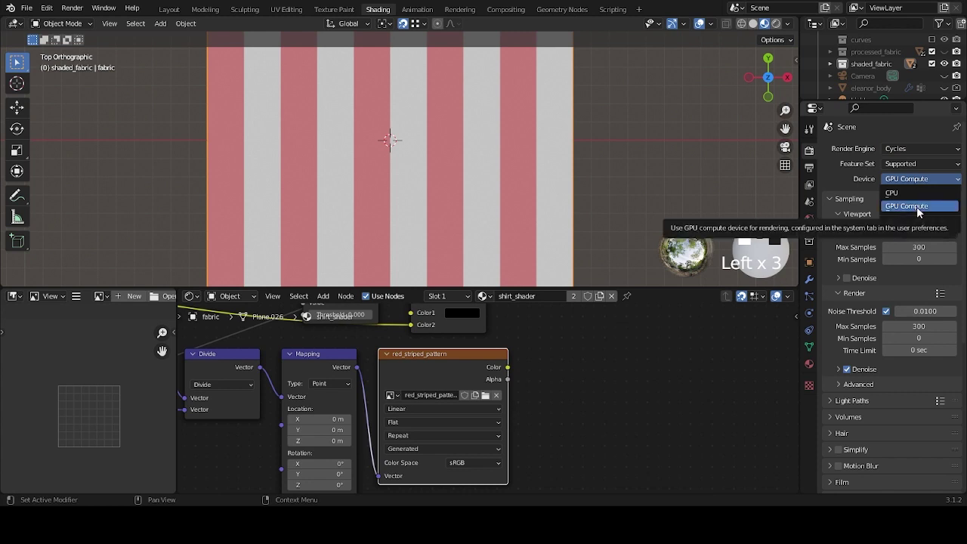
click(917, 206)
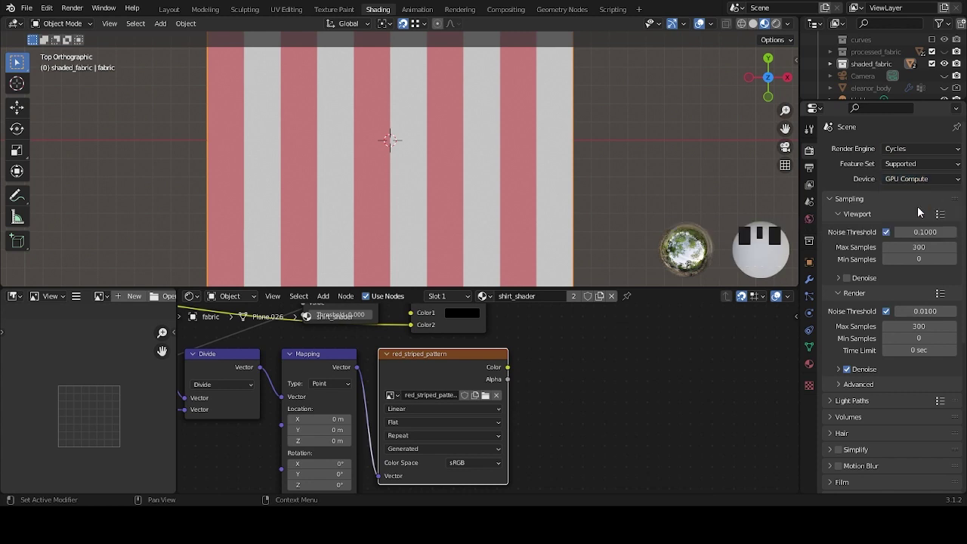
click(919, 180)
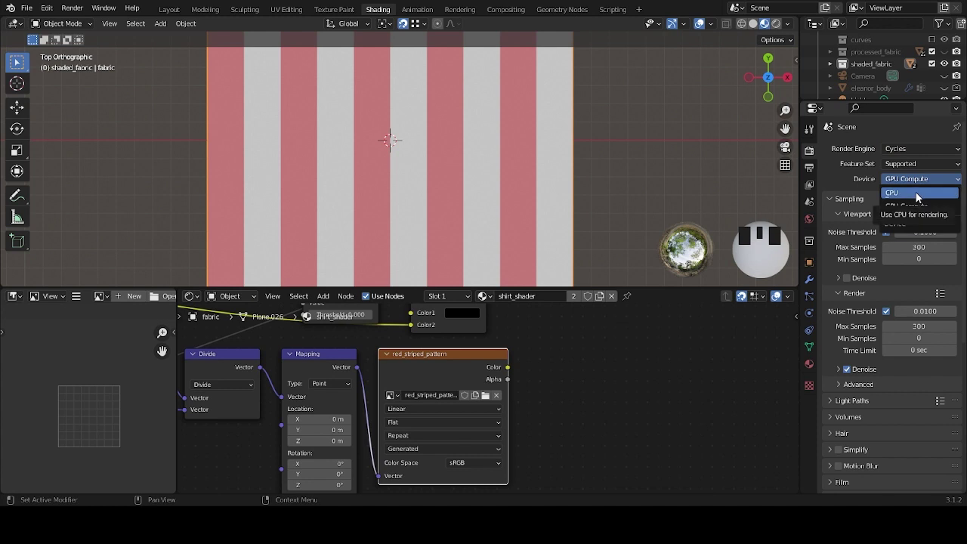
click(929, 179)
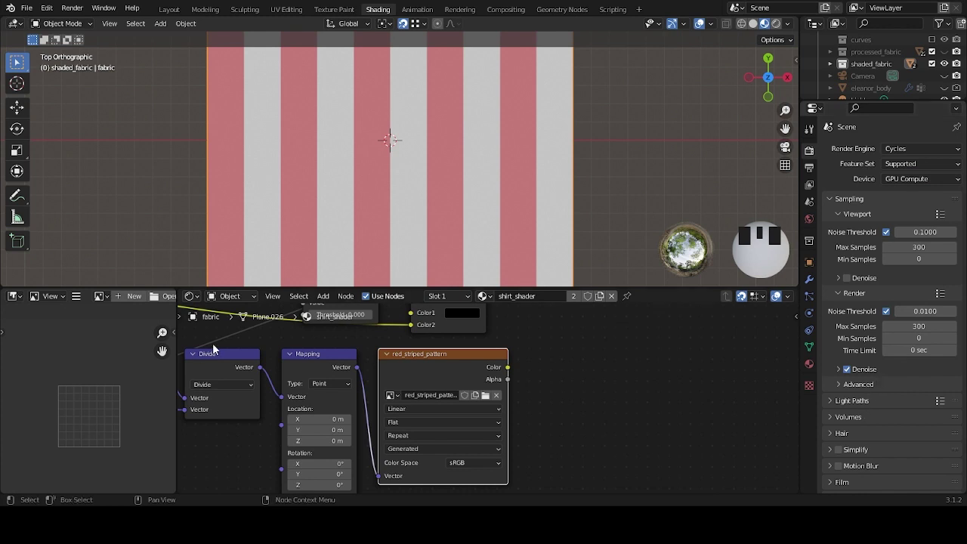
Set the bake type to Emit and bake the stripe colours into the red_striped_pattern image.
scroll(897, 358, down, 4)
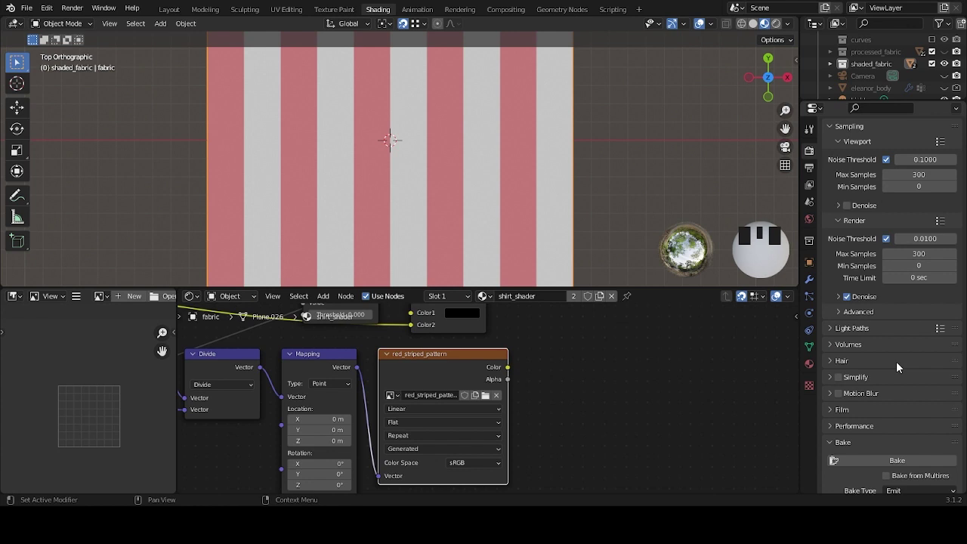
scroll(897, 367, down, 2)
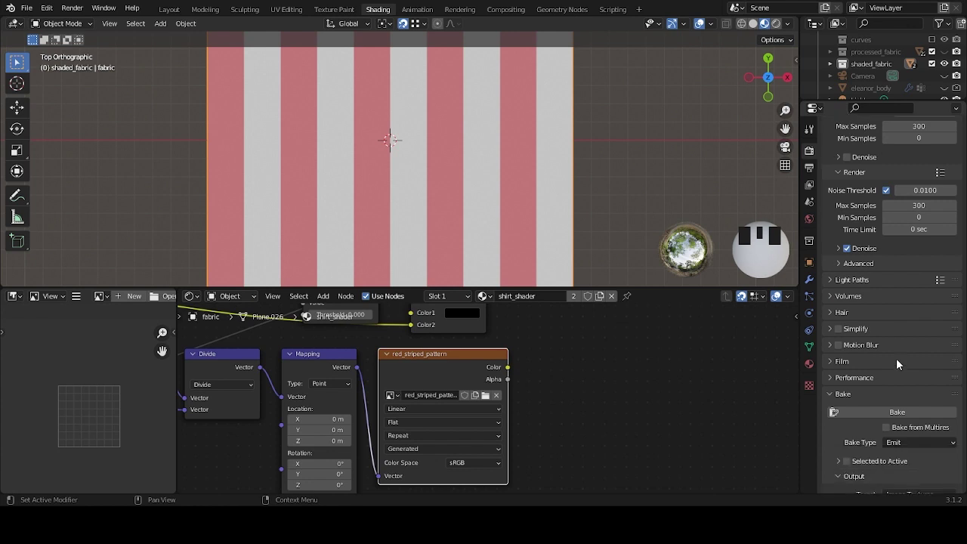
scroll(891, 367, down, 1)
click(859, 368)
scroll(858, 401, up, 3)
click(857, 434)
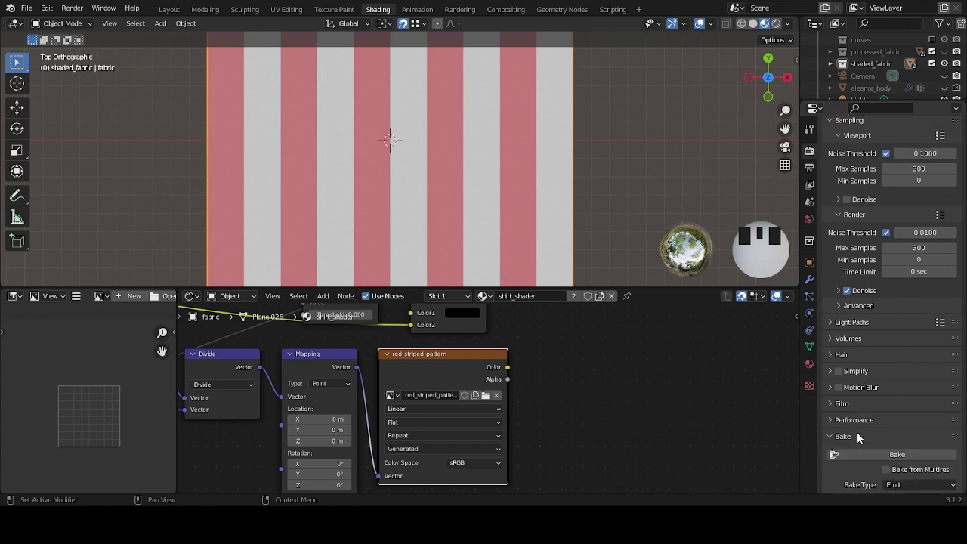
scroll(882, 332, down, 4)
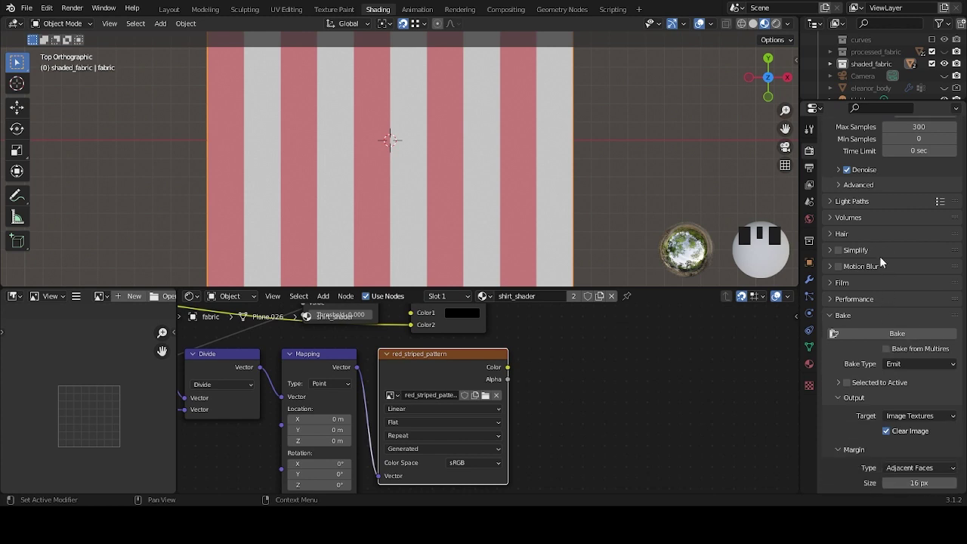
click(917, 363)
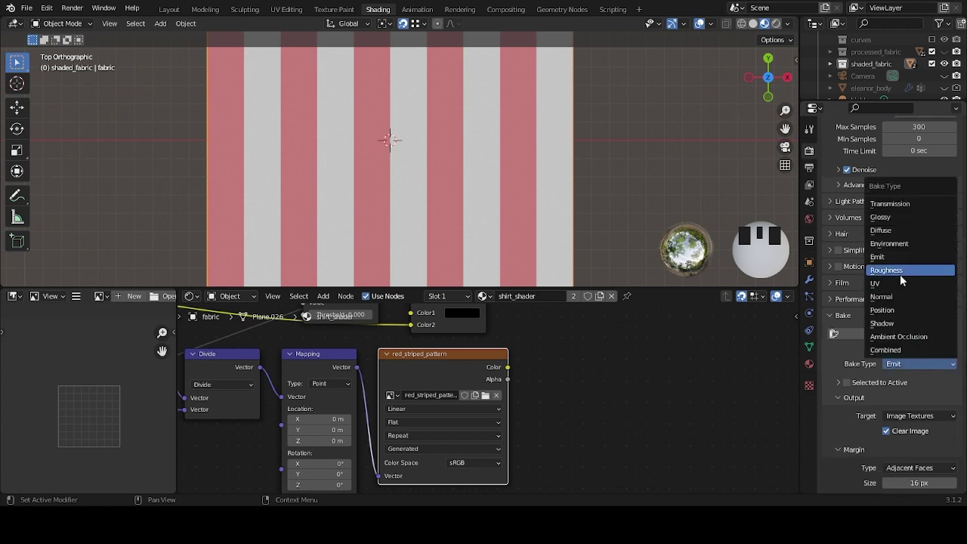
click(892, 257)
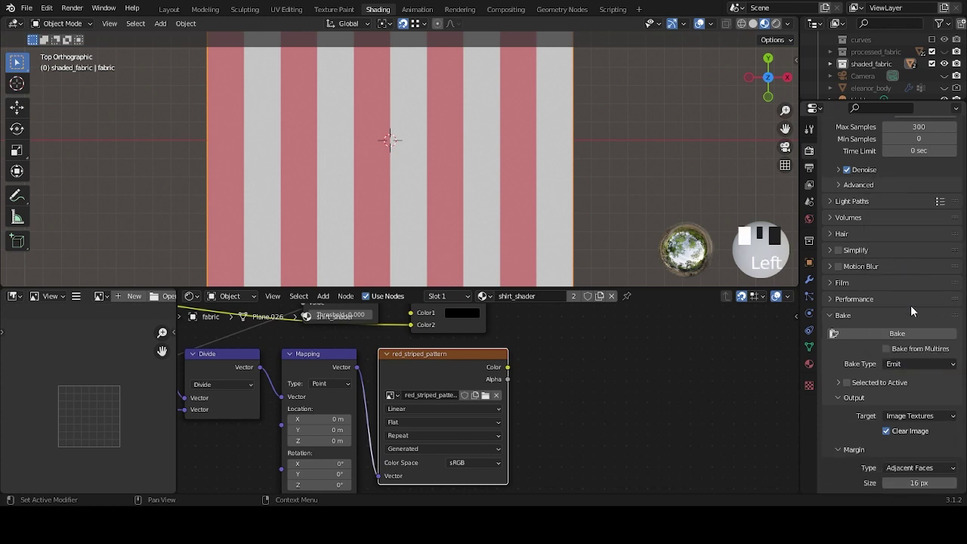
click(724, 335)
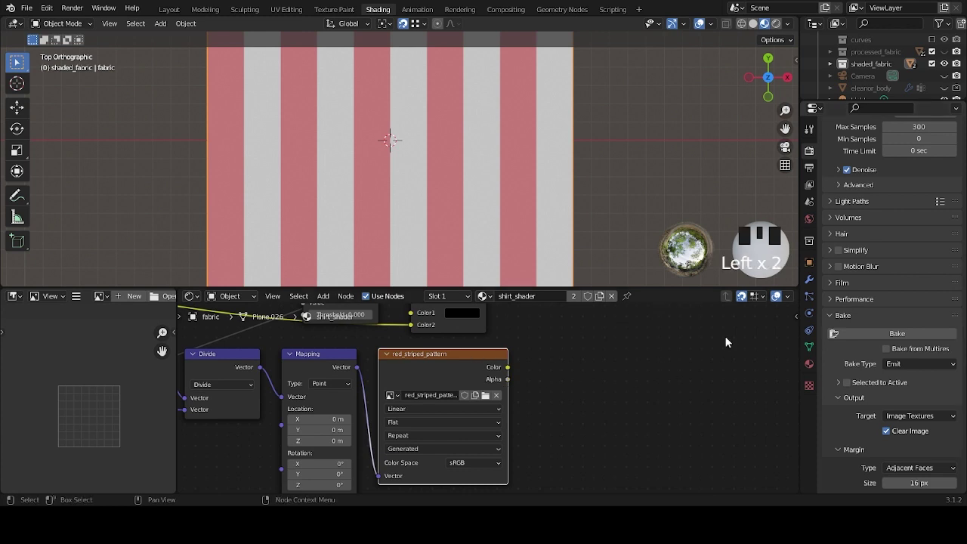
click(921, 342)
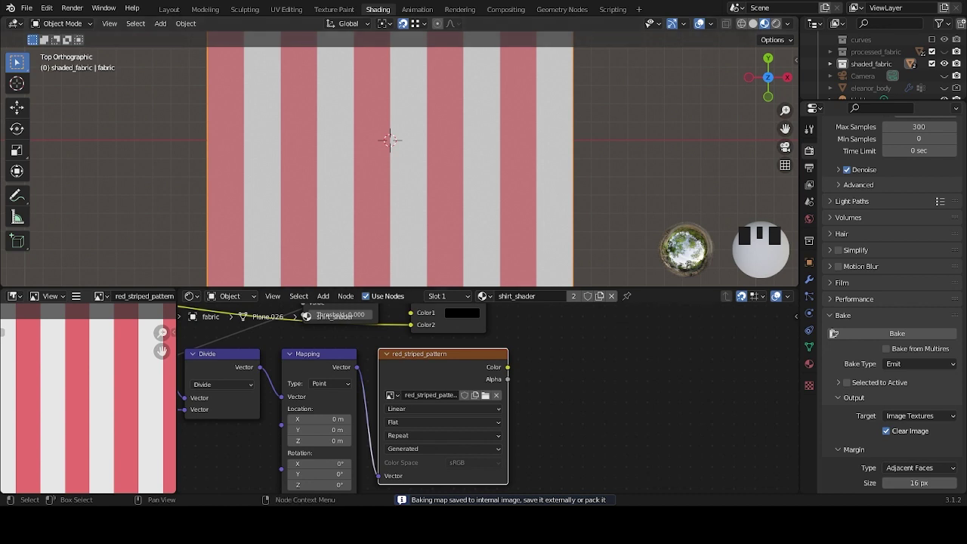
Check the baked stripes in the image view and save the red_striped_pattern image as an external file.
scroll(88, 408, down, 5)
scroll(88, 407, up, 5)
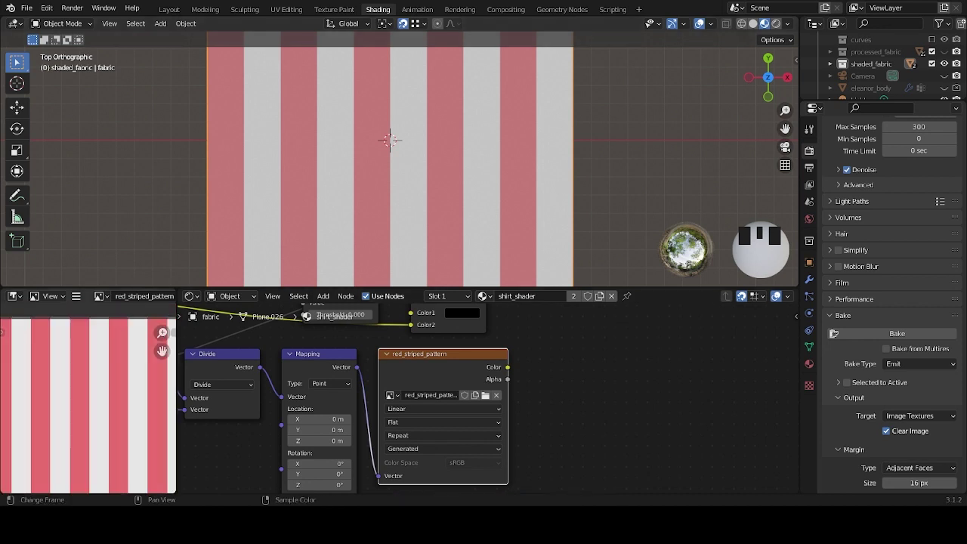
middle_drag(15, 378, 10, 388)
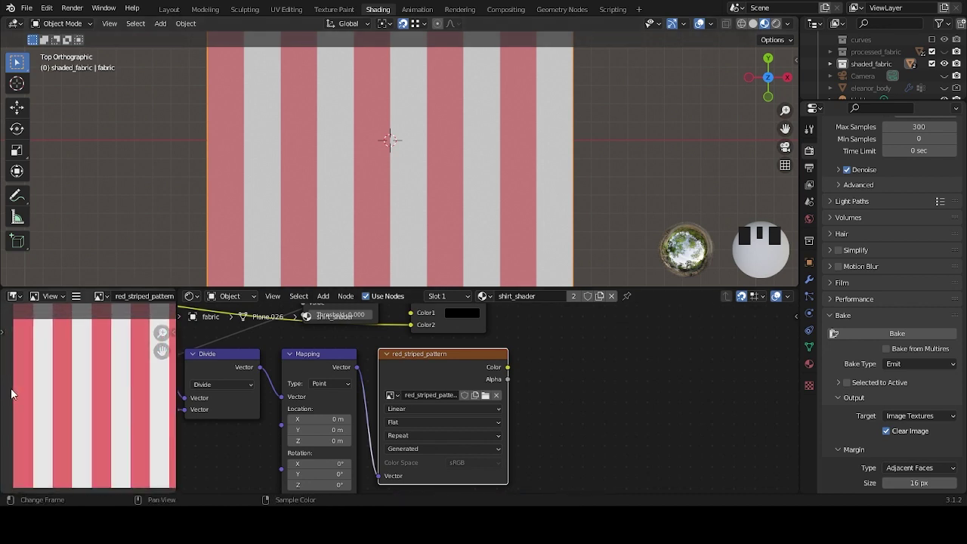
scroll(94, 392, down, 3)
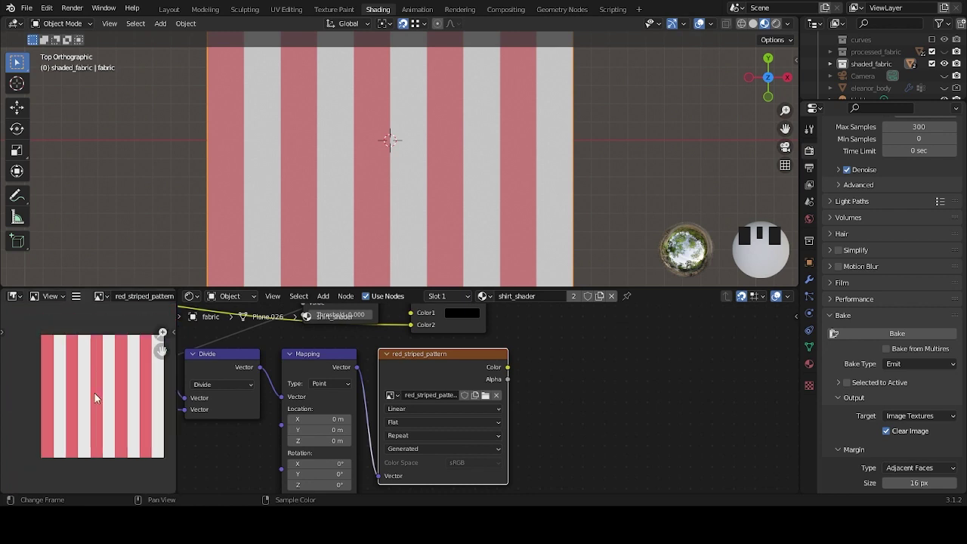
click(76, 297)
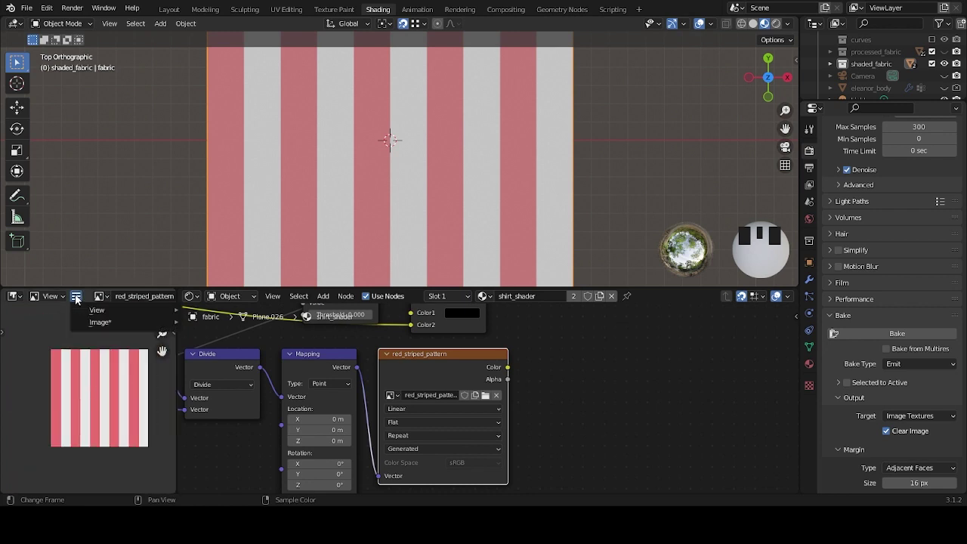
mouse_move(101, 321)
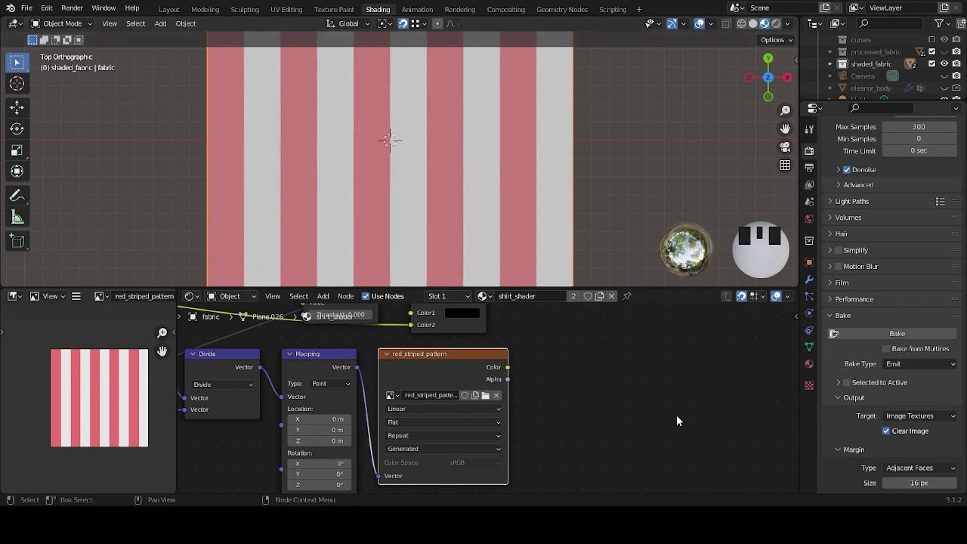
key(ctrl+z)
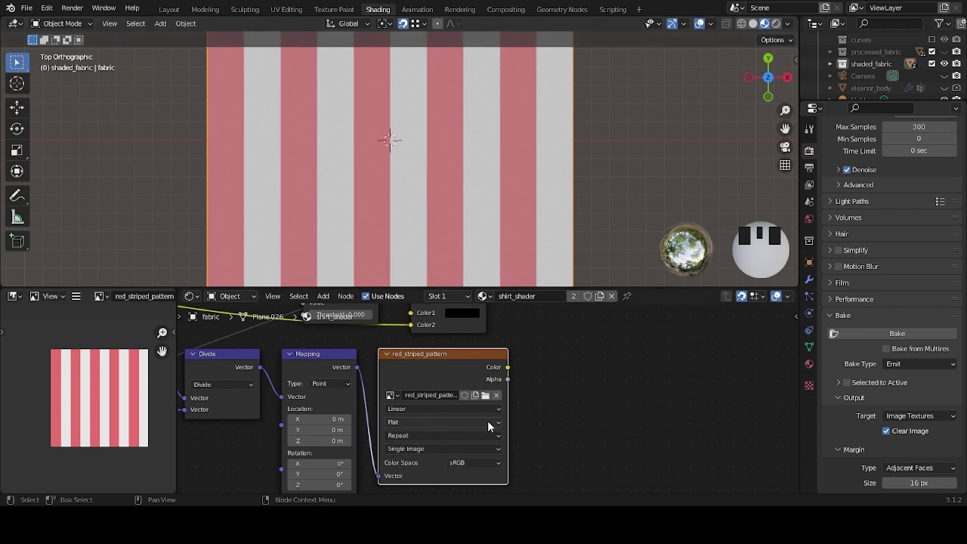
Preview the red_striped_pattern image node on the fabric plane and inspect the thread segments along the stripe edges.
scroll(559, 419, down, 5)
middle_drag(550, 428, 510, 406)
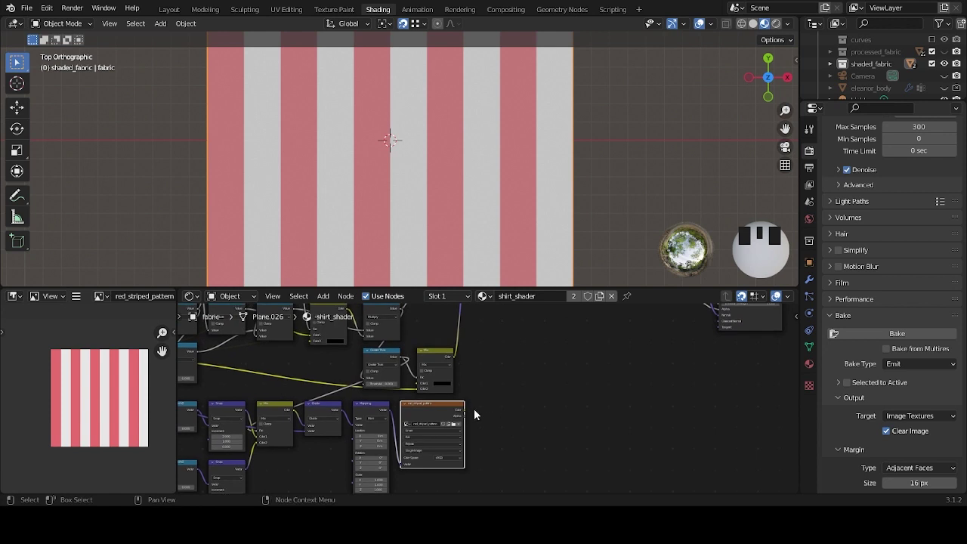
scroll(473, 409, up, 2)
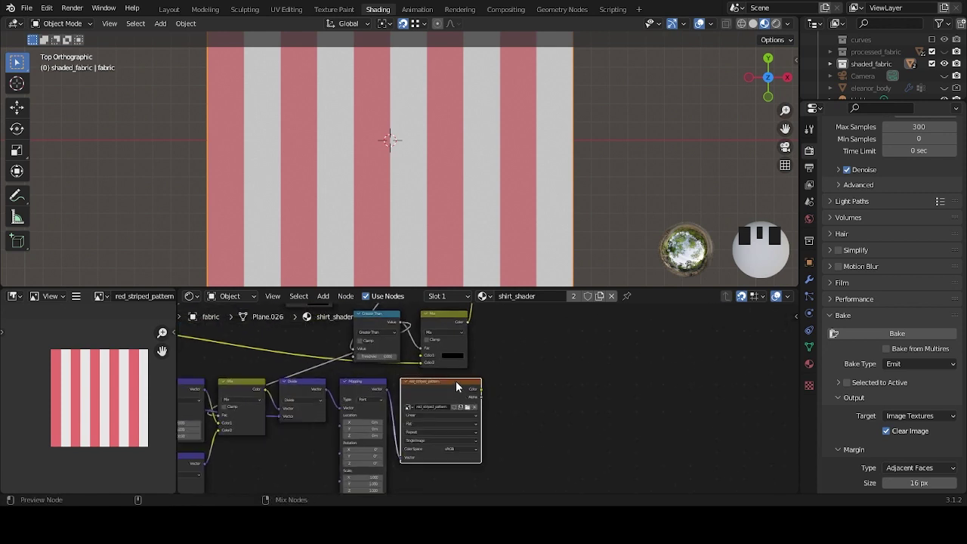
ctrl+shift+click(456, 380)
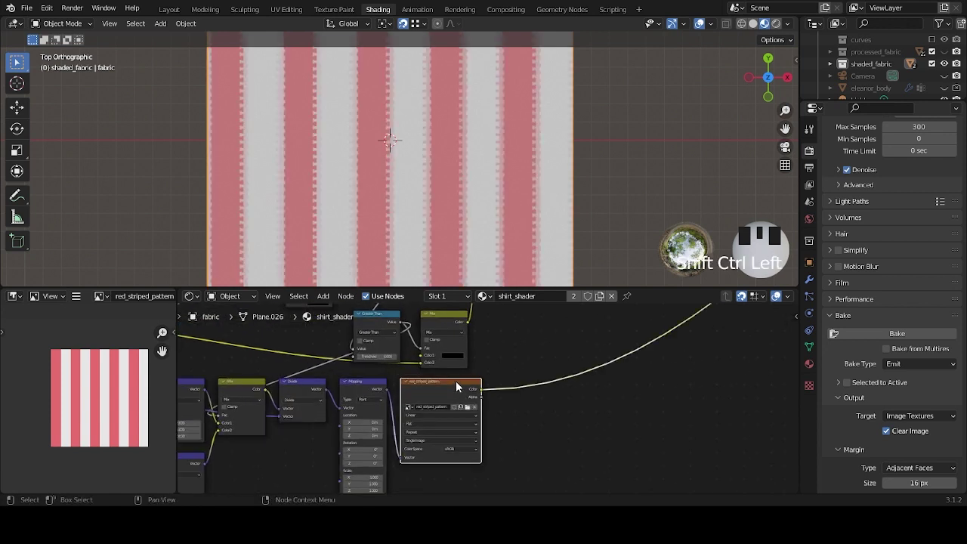
scroll(410, 215, up, 6)
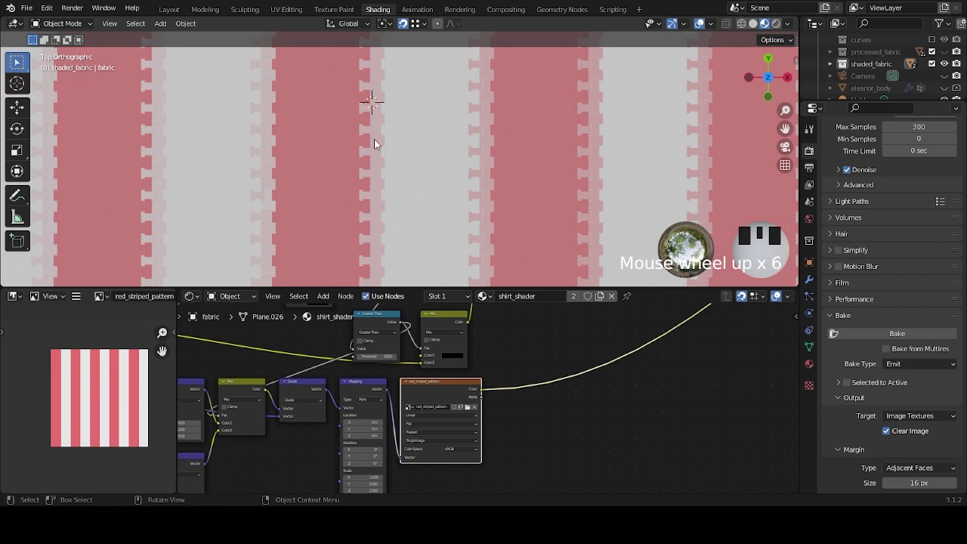
scroll(380, 144, up, 2)
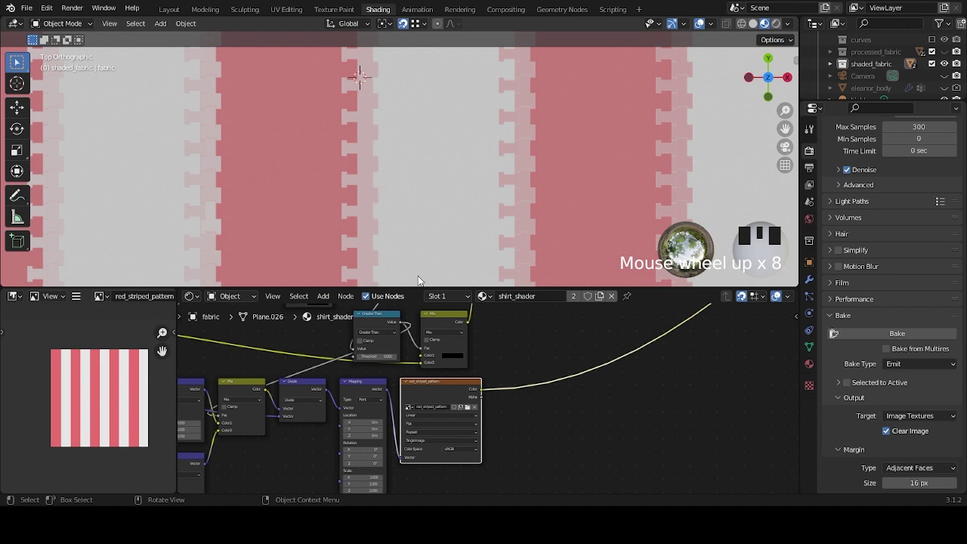
Connect the red_striped_pattern image's Color output to Color2 of the final Multiply node and preview that node on the fabric.
scroll(543, 387, down, 3)
middle_drag(526, 359, 432, 457)
drag(430, 457, 465, 409)
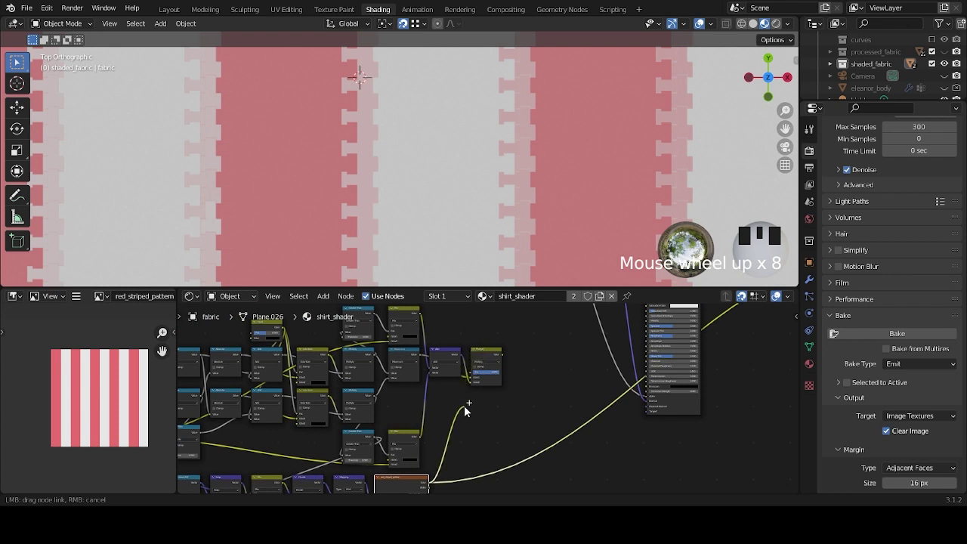
drag(466, 406, 471, 386)
drag(471, 385, 471, 382)
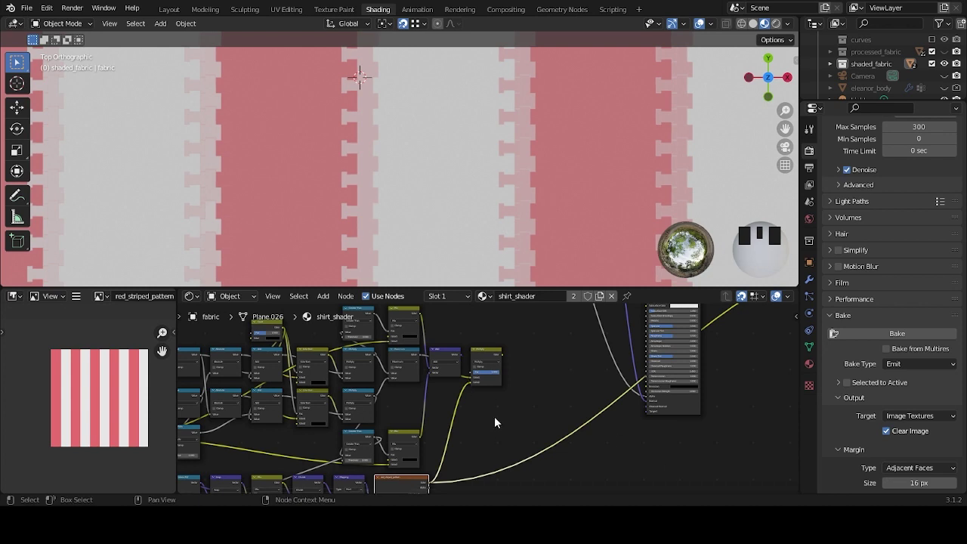
key(ctrl+shift)
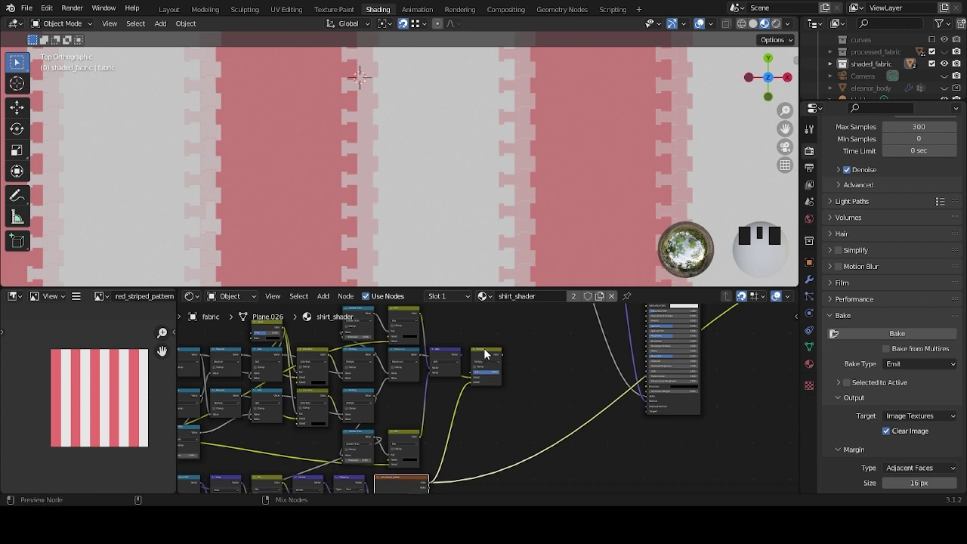
ctrl+shift+click(485, 352)
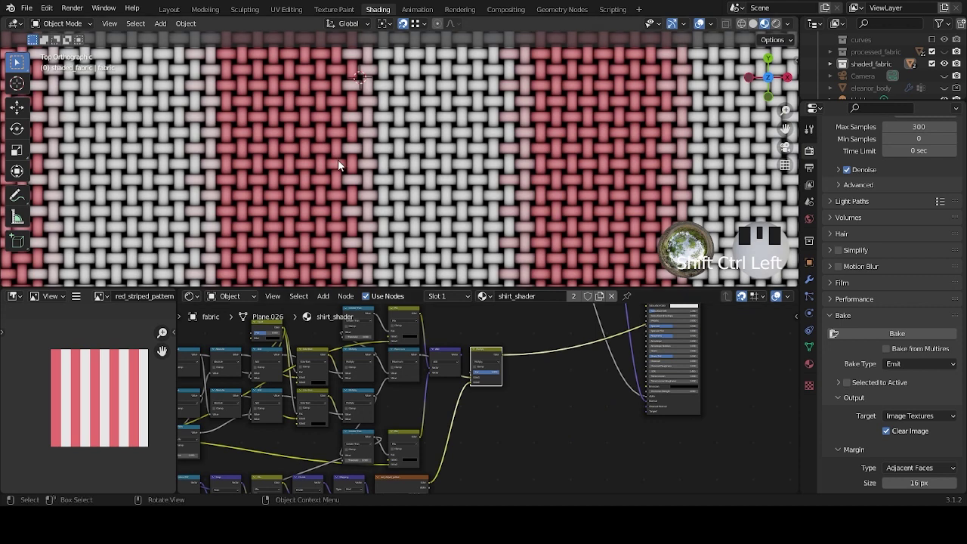
Examine the woven red and white threads at the stripe boundaries, both up close and across the whole fabric plane.
scroll(343, 161, down, 9)
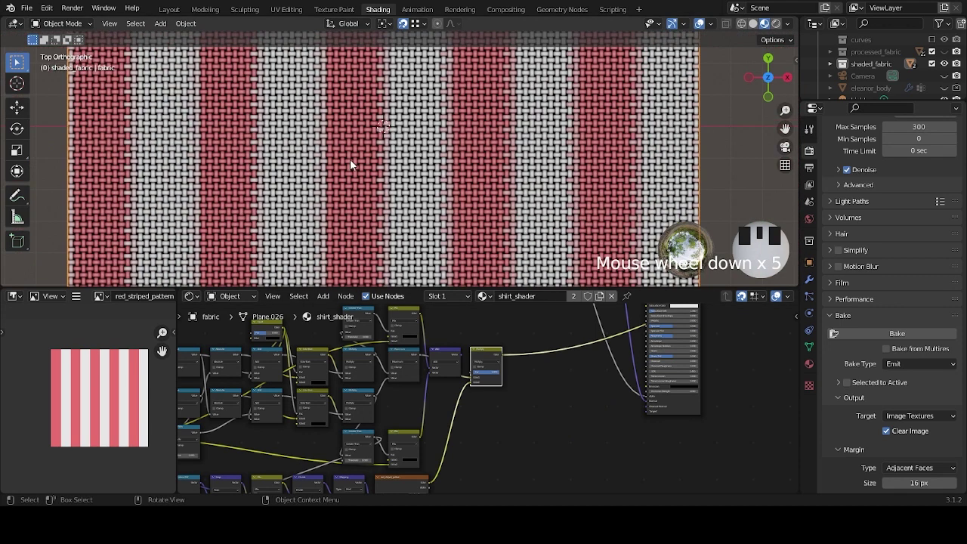
scroll(384, 221, up, 8)
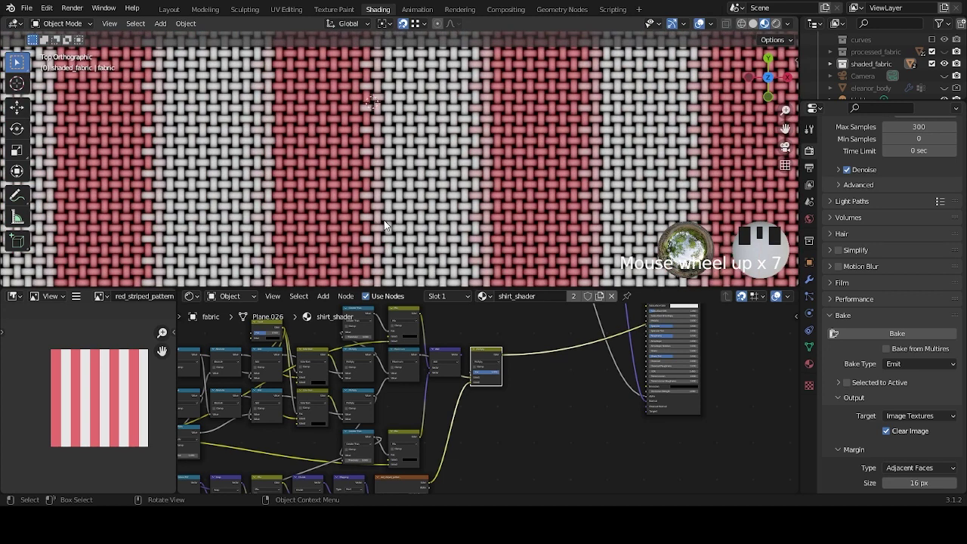
scroll(384, 221, up, 2)
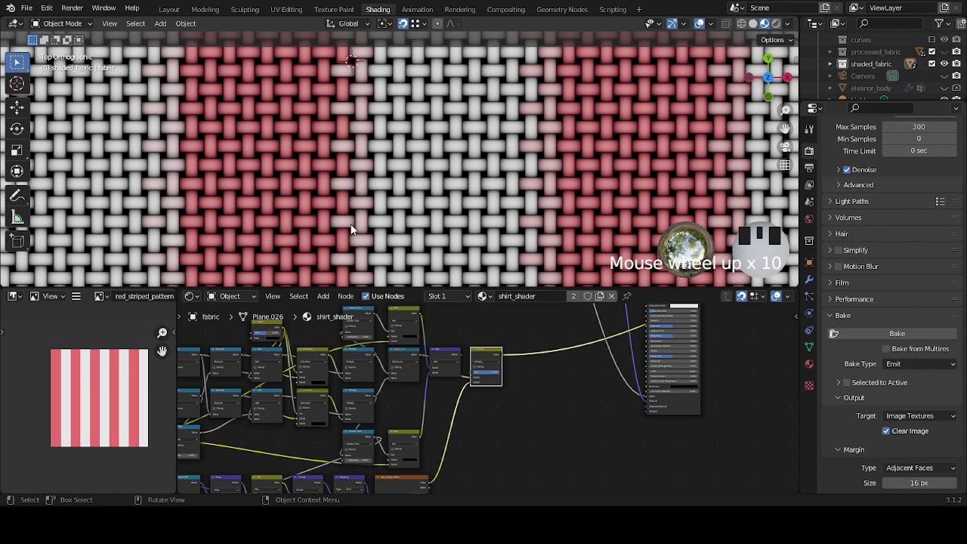
scroll(350, 224, down, 4)
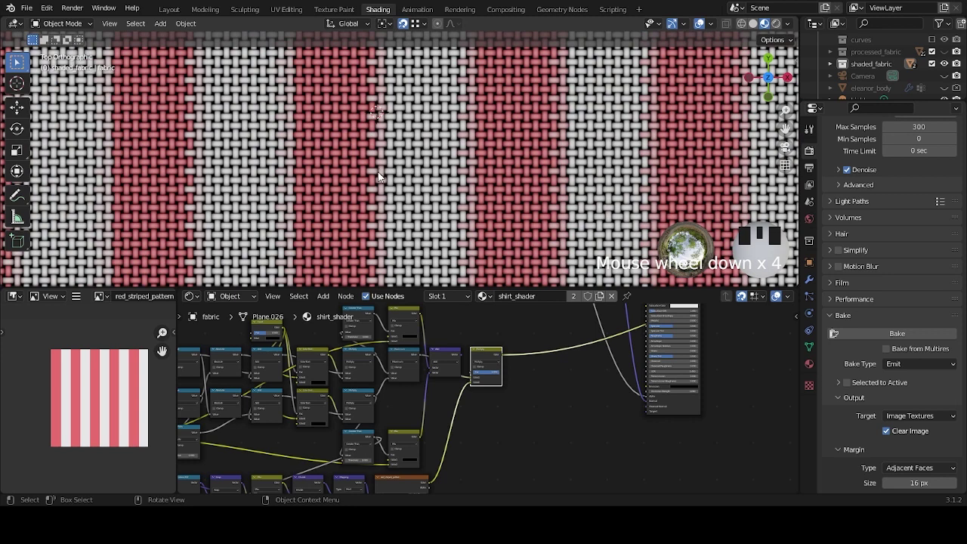
scroll(379, 174, down, 1)
scroll(380, 172, down, 5)
shift+middle_drag(431, 233, 382, 156)
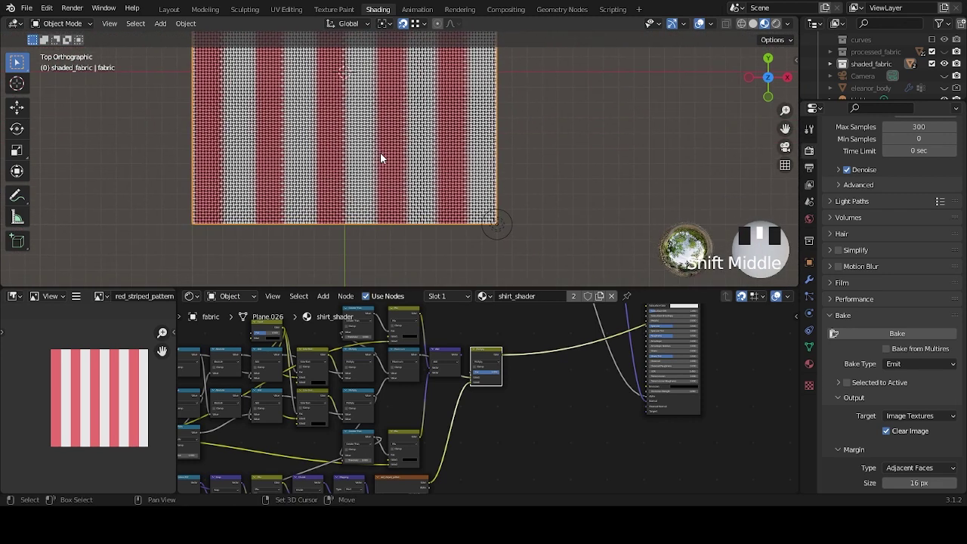
scroll(385, 197, up, 4)
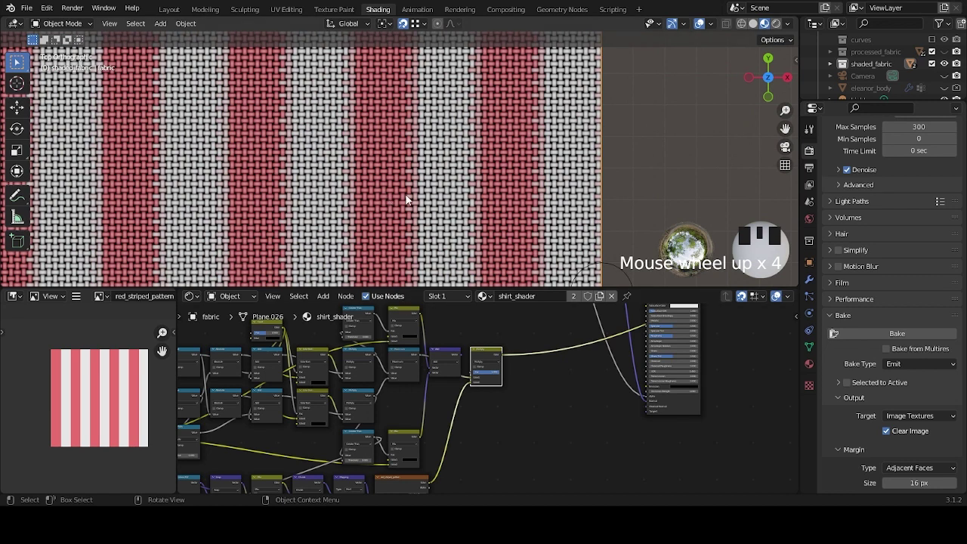
scroll(414, 211, up, 1)
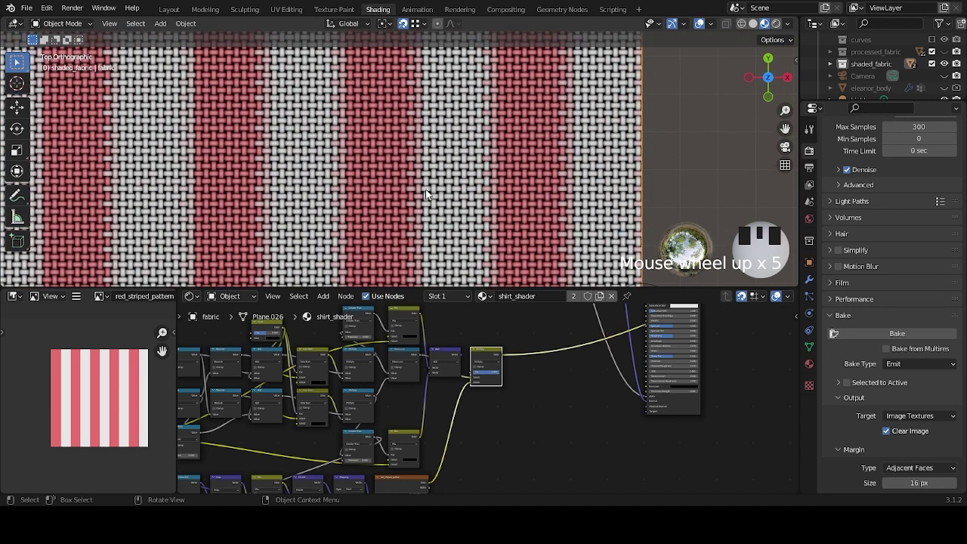
scroll(418, 224, down, 2)
scroll(418, 224, down, 3)
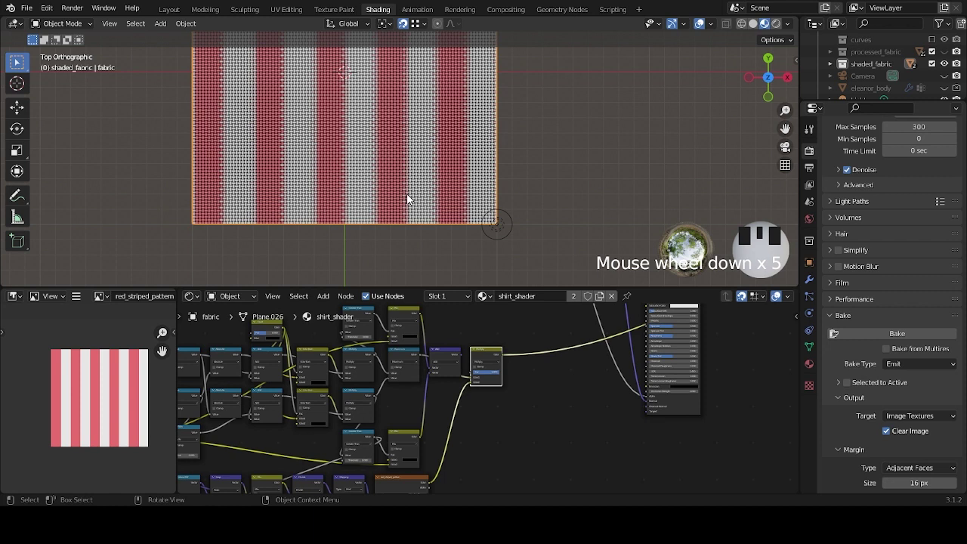
scroll(404, 234, up, 3)
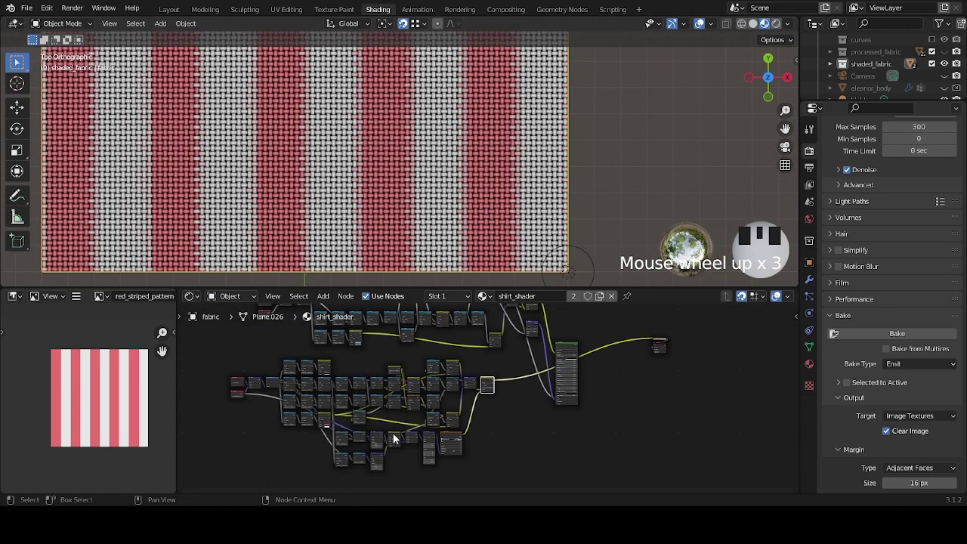
Set the Value node that drives the weave's UV scale to 1000.
scroll(469, 404, up, 6)
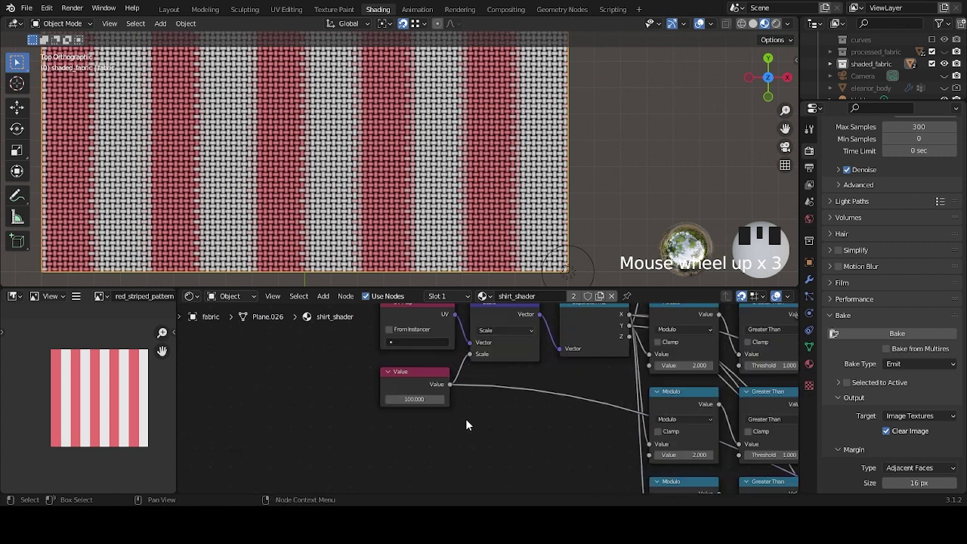
click(423, 398)
text(1000)
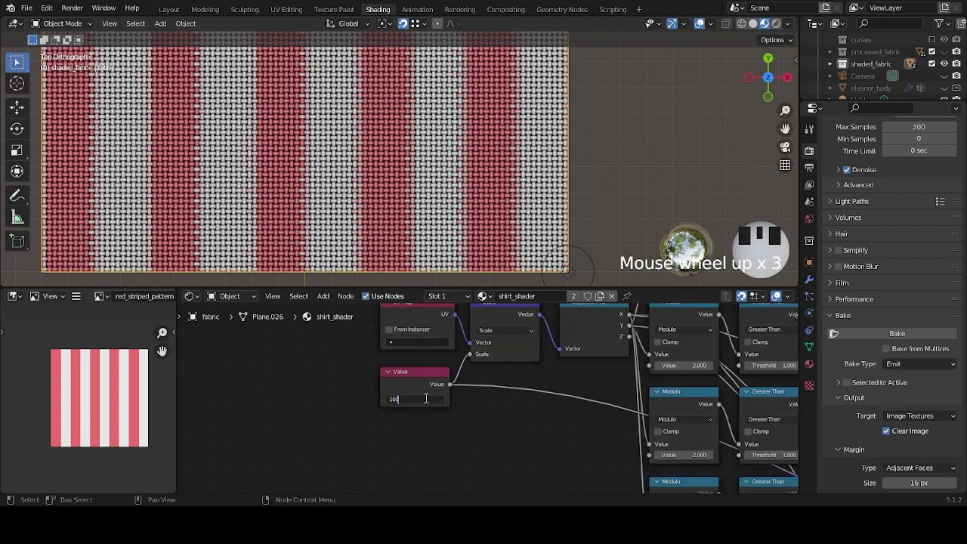
key(Return)
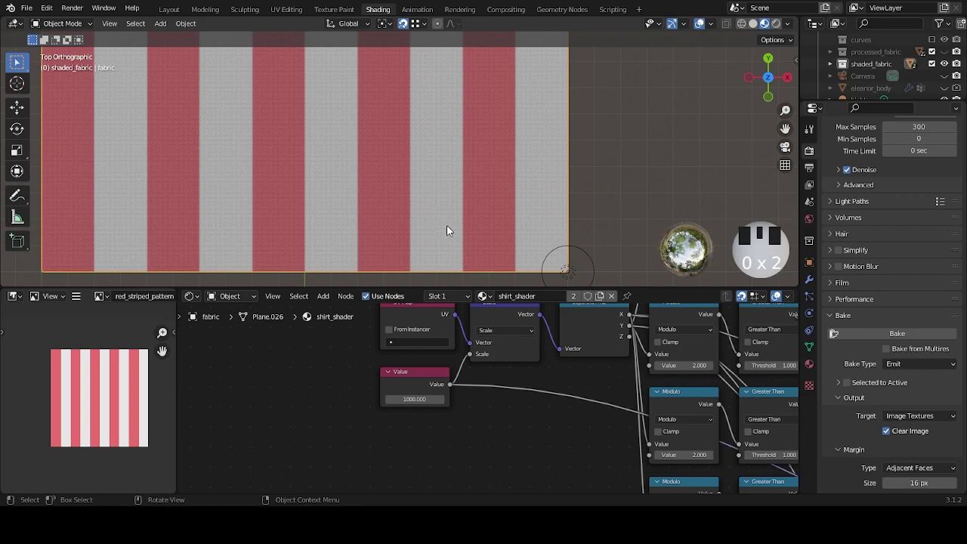
Examine the fine weave at the red and white stripe boundaries, both up close and from farther out.
scroll(446, 225, up, 7)
shift+middle_drag(446, 224, 443, 224)
scroll(372, 213, up, 5)
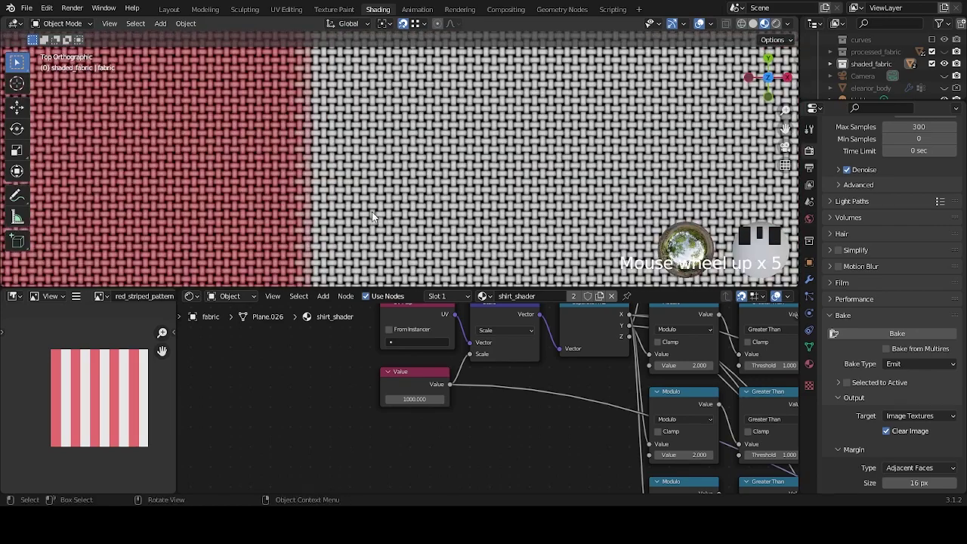
scroll(373, 228, up, 3)
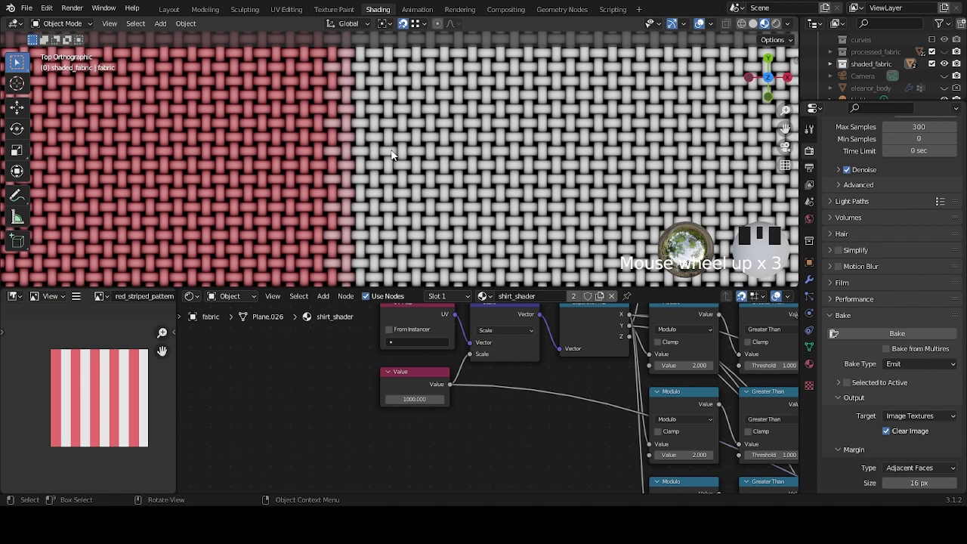
scroll(393, 189, down, 15)
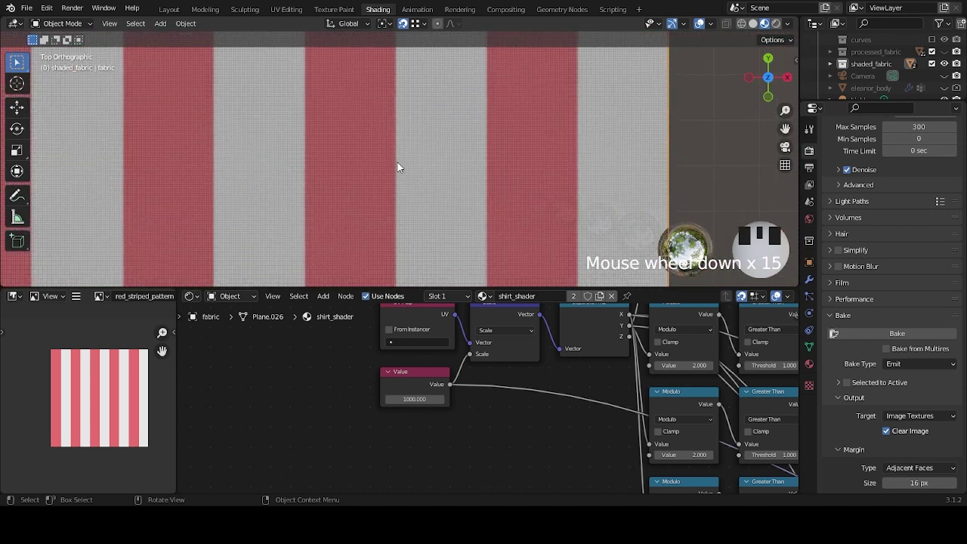
scroll(399, 167, up, 16)
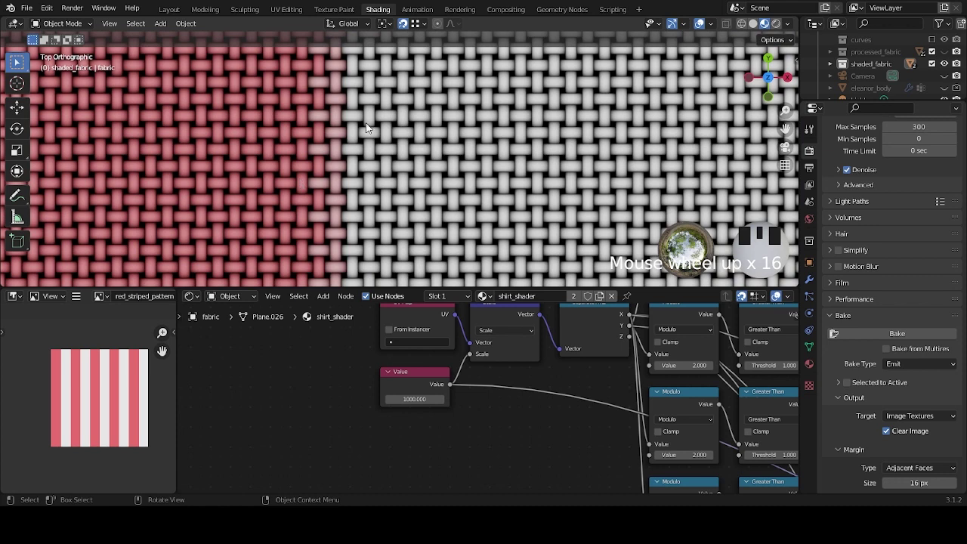
scroll(379, 216, down, 10)
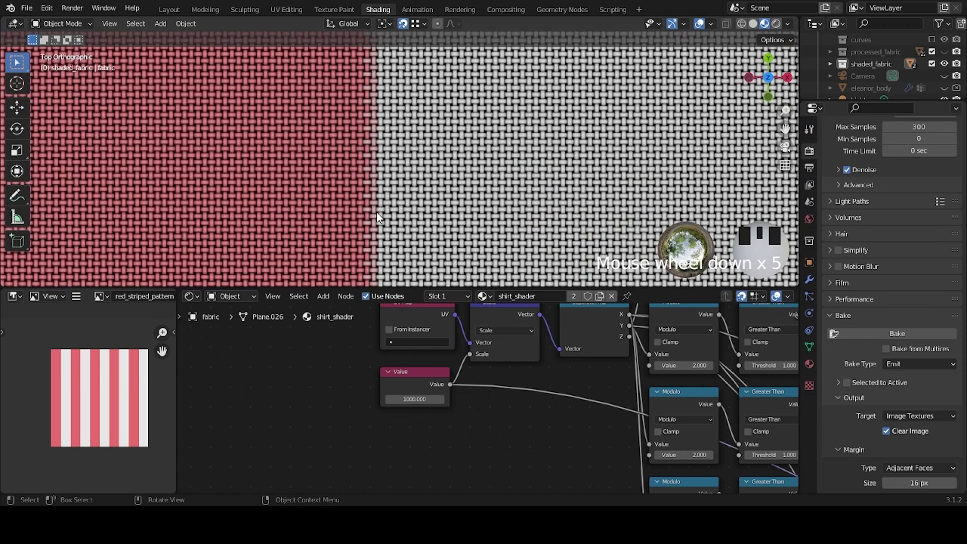
scroll(391, 244, up, 11)
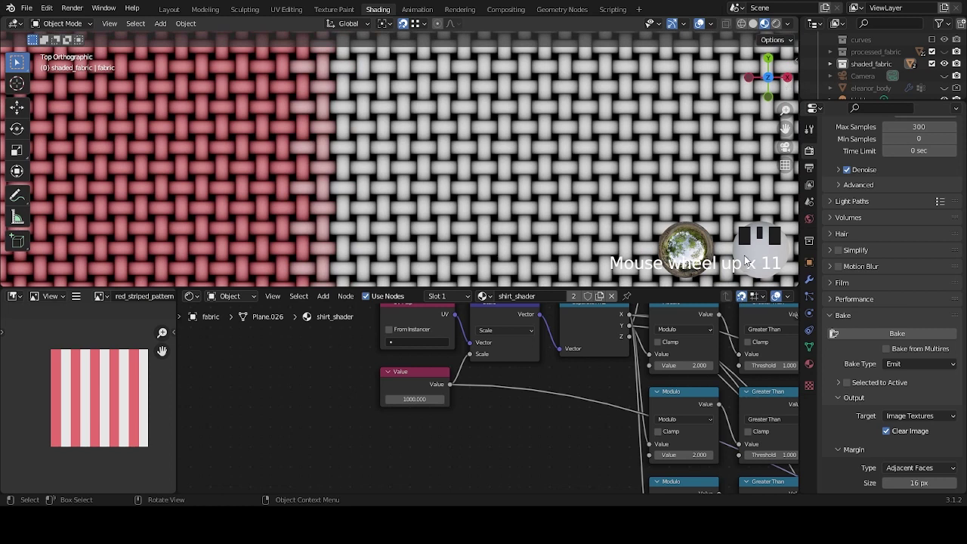
scroll(395, 168, down, 10)
Set the Value node that drives the weave's UV scale to 100 and check the coarser weave across the fabric plane.
scroll(294, 385, down, 2)
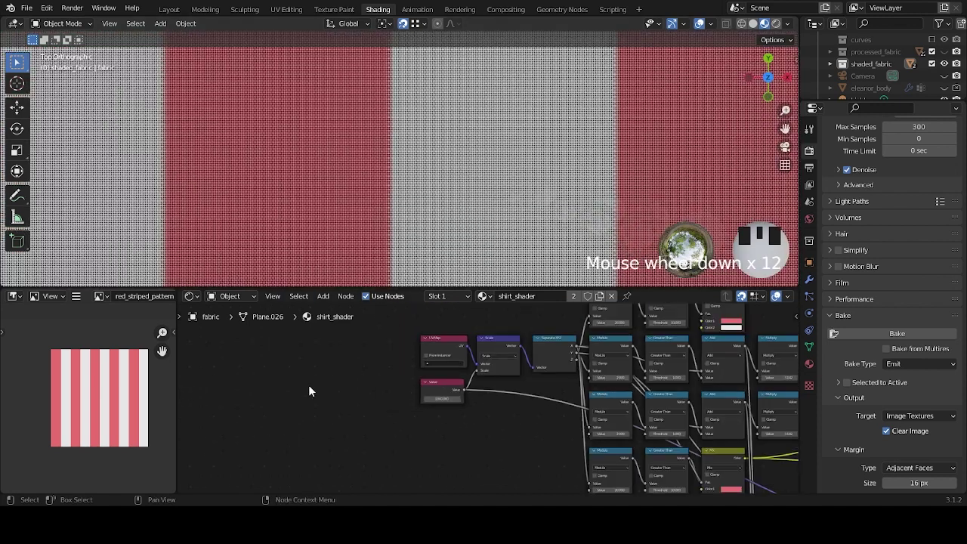
scroll(416, 406, up, 4)
click(414, 406)
text(100)
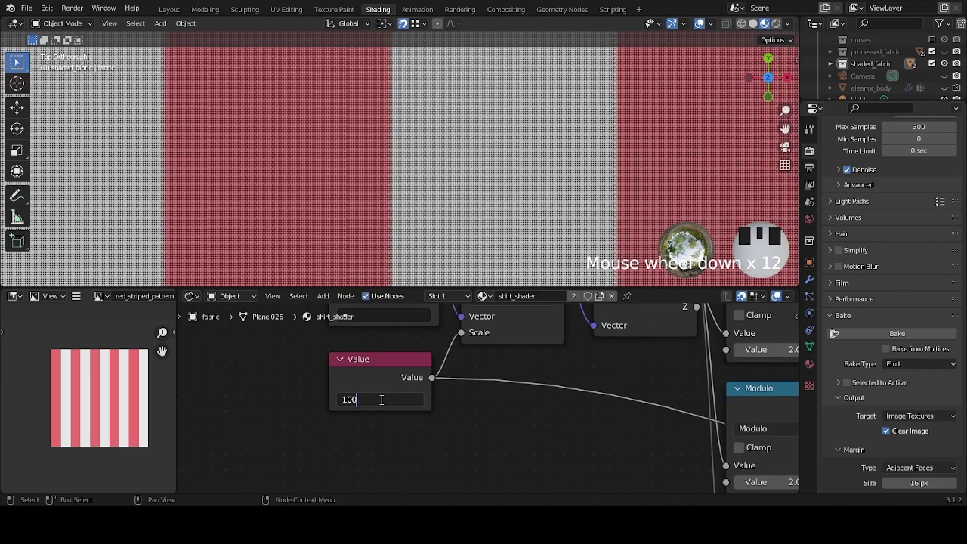
key(Return)
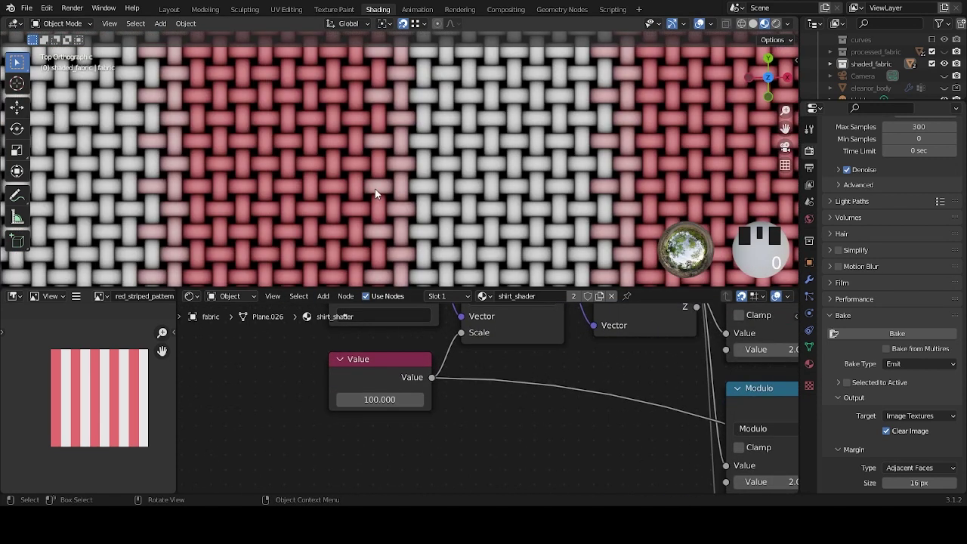
scroll(380, 188, down, 8)
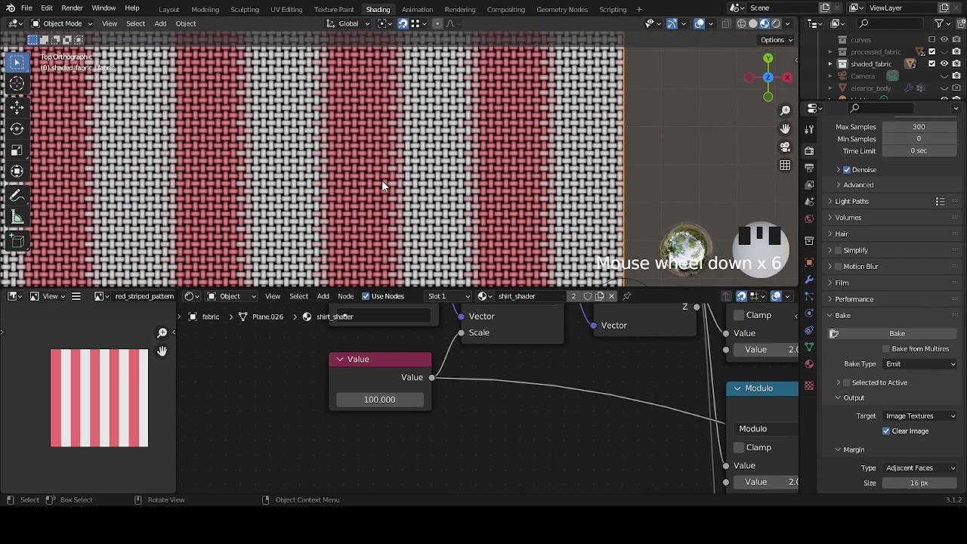
scroll(382, 181, down, 3)
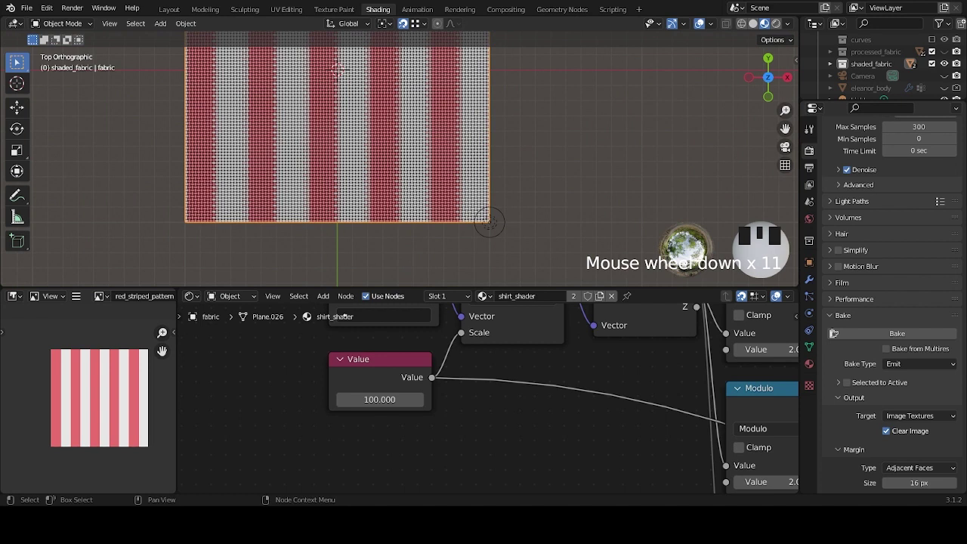
Replace the image in the red_striped_pattern texture node with 4057953.jpg from the floral_pattern folder.
scroll(620, 379, down, 3)
middle_drag(755, 438, 543, 371)
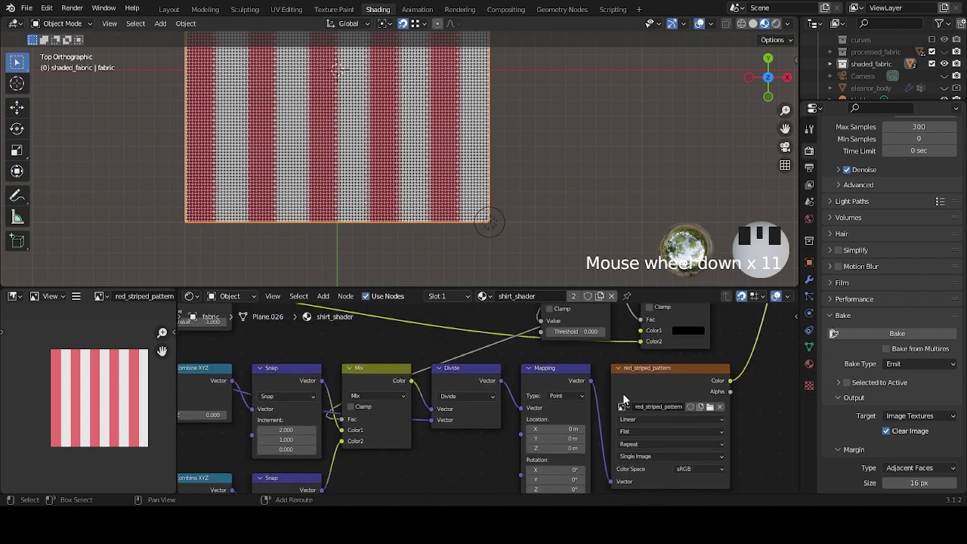
scroll(540, 396, up, 5)
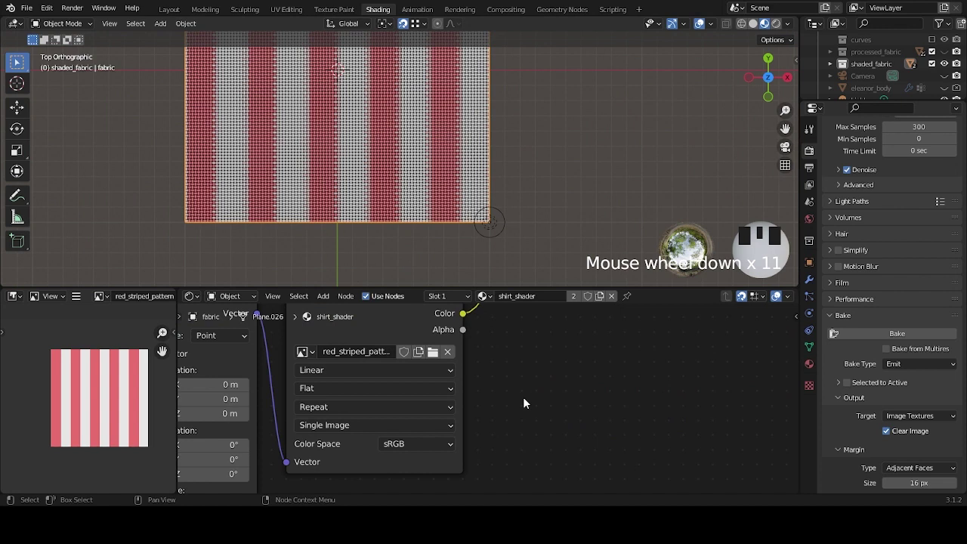
middle_drag(527, 383, 559, 393)
click(443, 337)
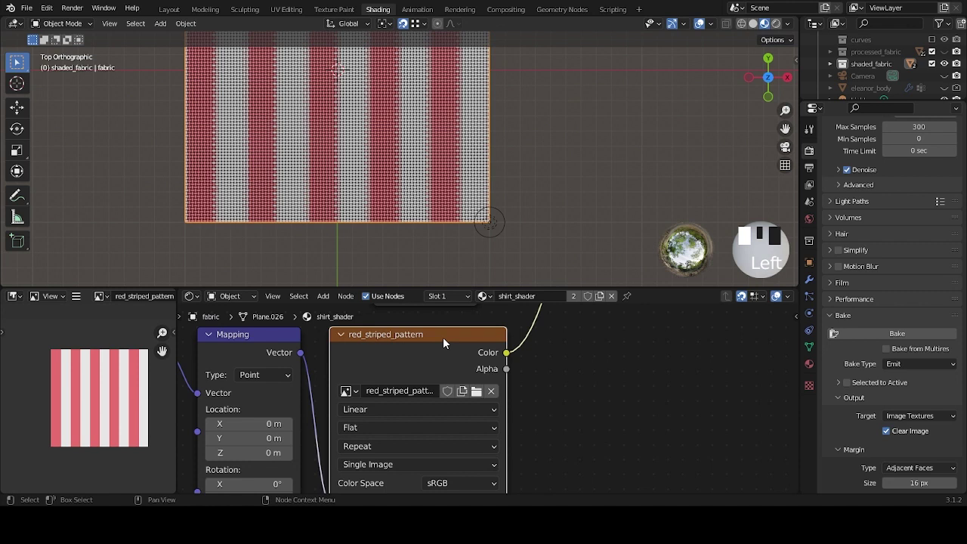
scroll(485, 248, up, 4)
scroll(486, 248, up, 3)
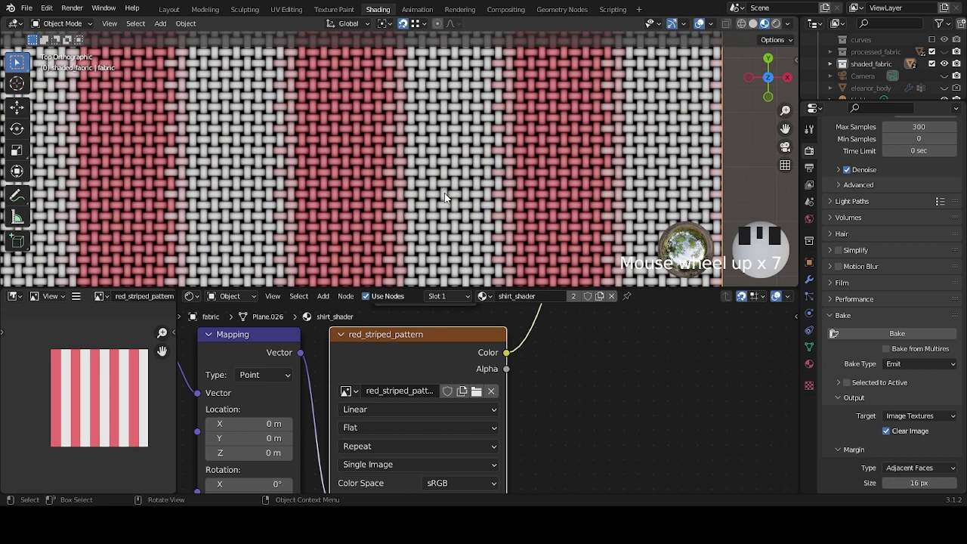
scroll(539, 357, down, 2)
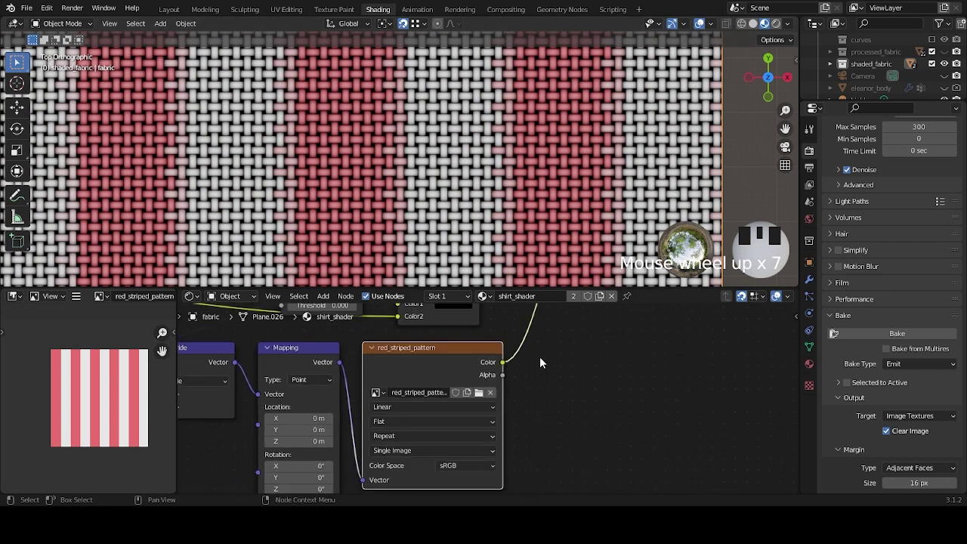
scroll(547, 390, up, 2)
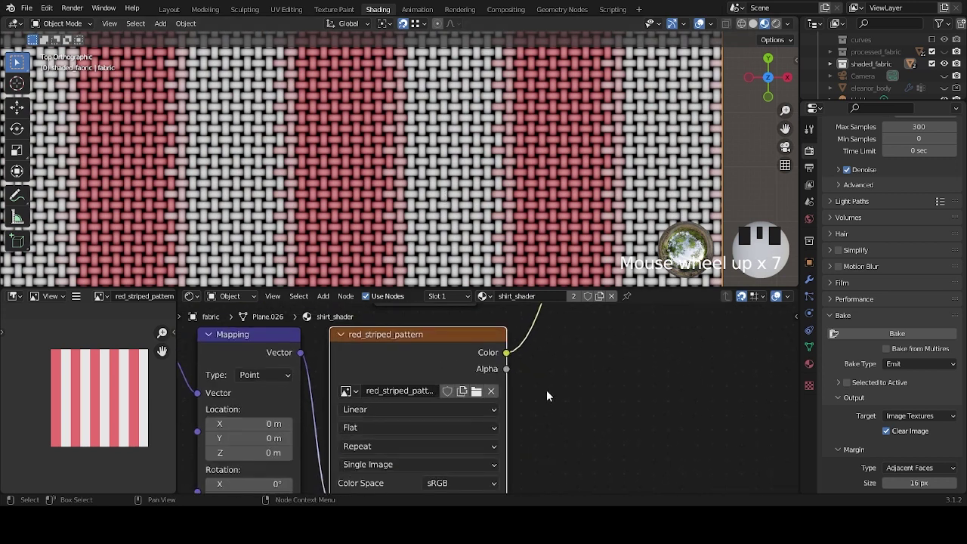
click(479, 397)
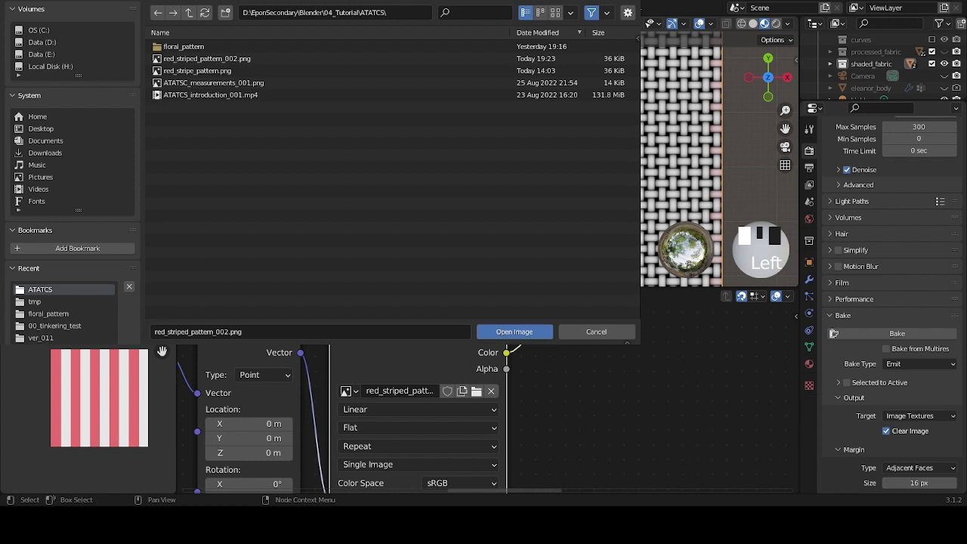
double_click(245, 47)
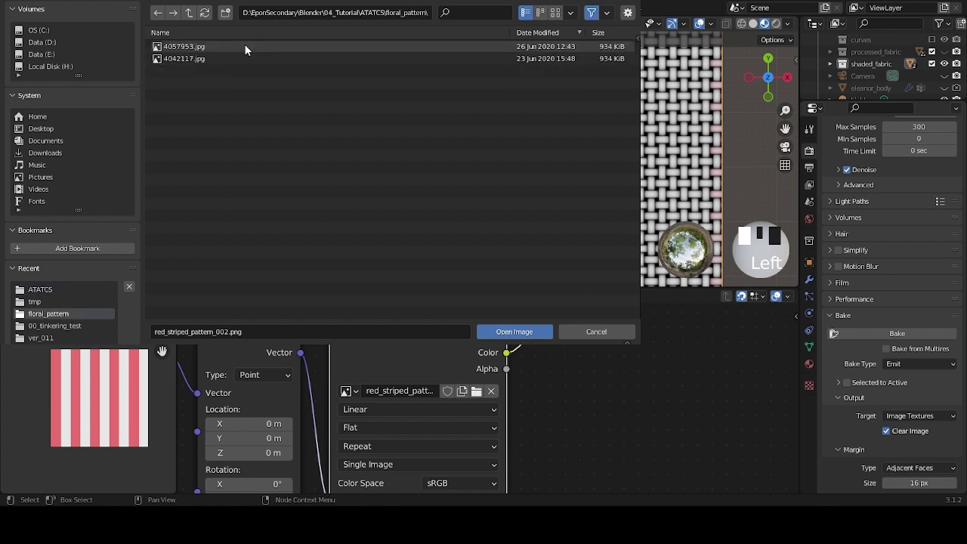
click(240, 47)
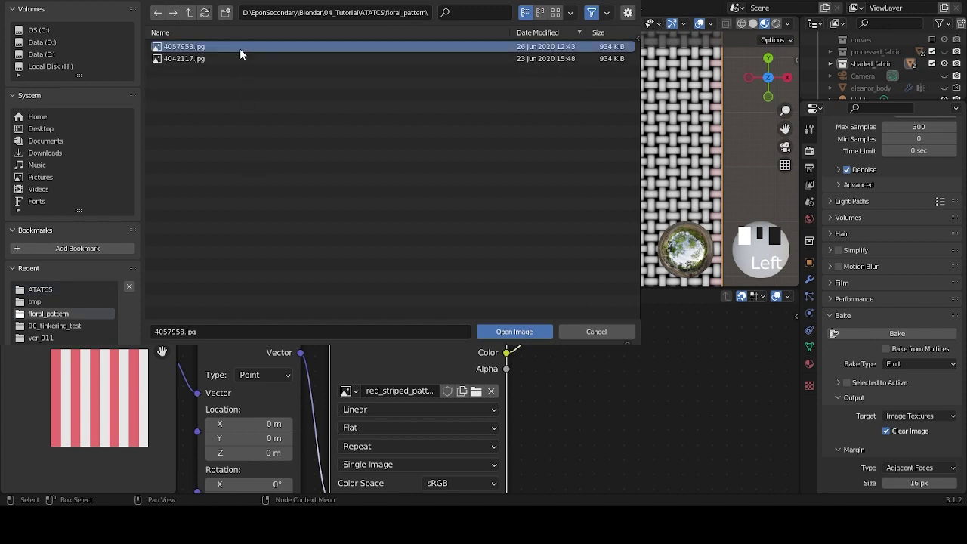
click(512, 333)
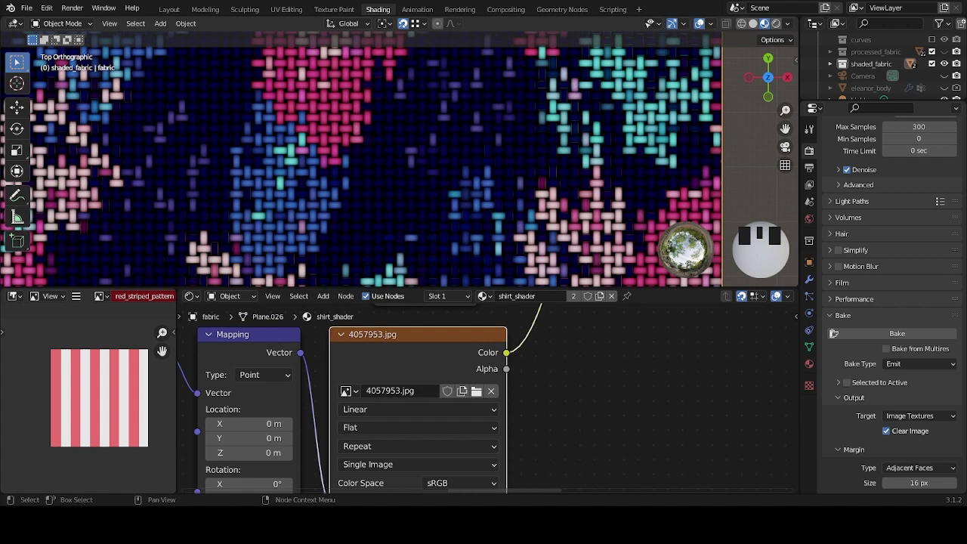
Examine the woven floral pattern across the whole fabric plane and inspect the colours of individual thread segments up close.
scroll(525, 218, down, 5)
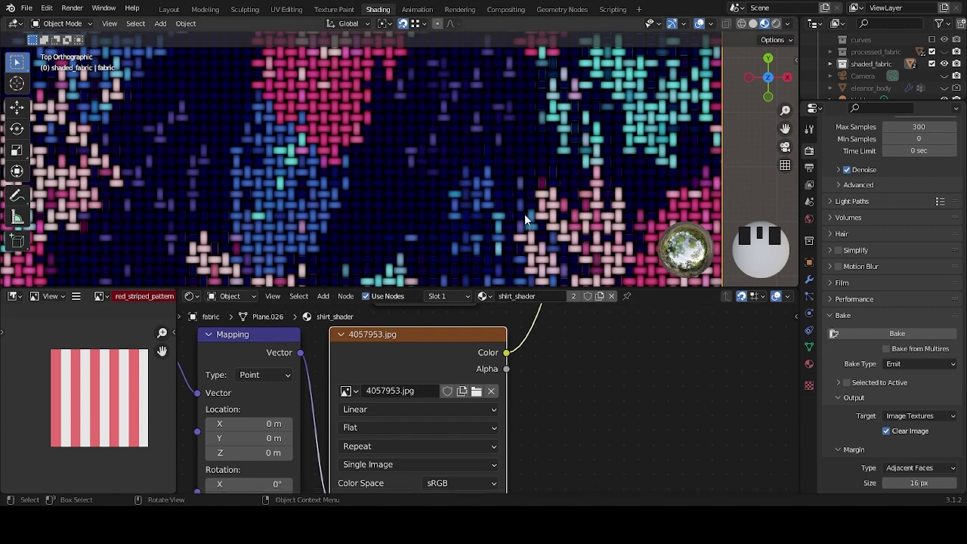
scroll(522, 202, down, 1)
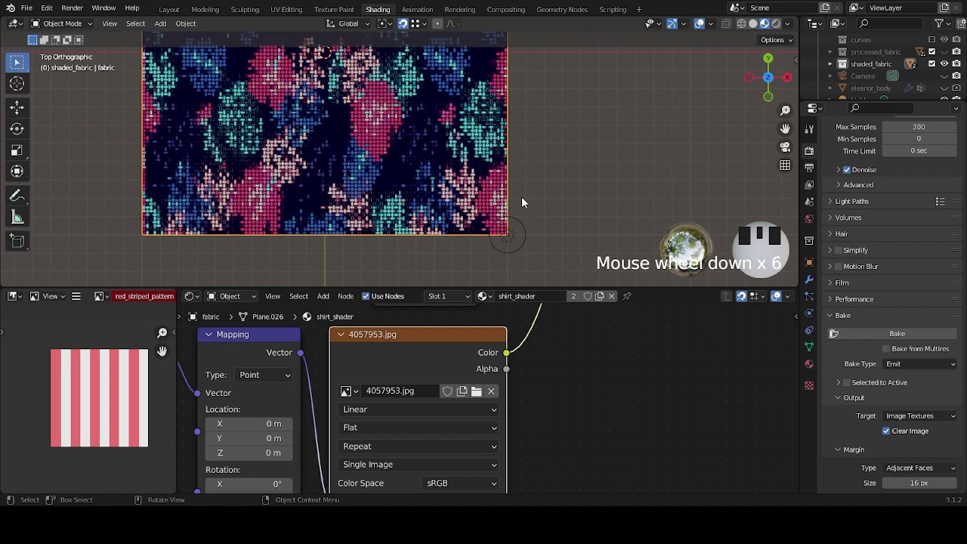
scroll(522, 202, down, 3)
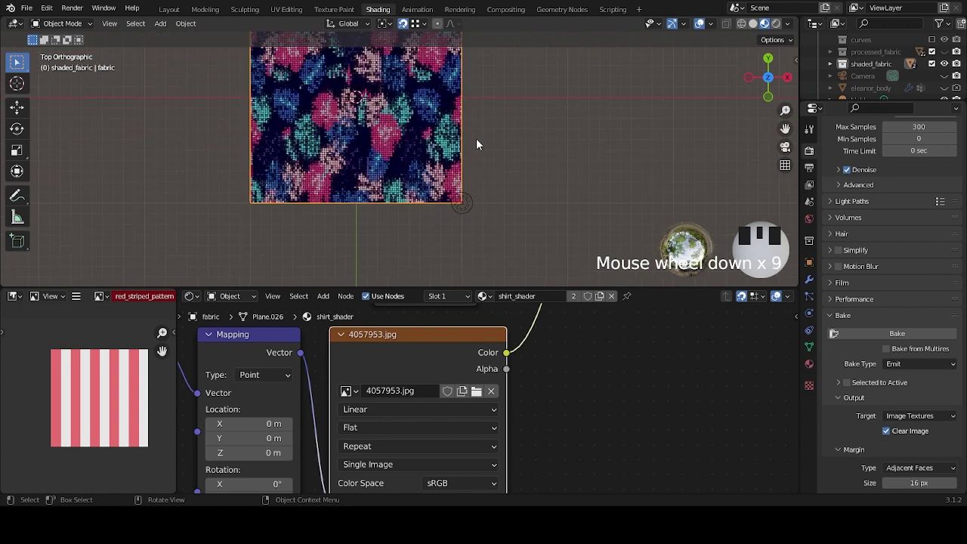
shift+middle_drag(510, 174, 519, 215)
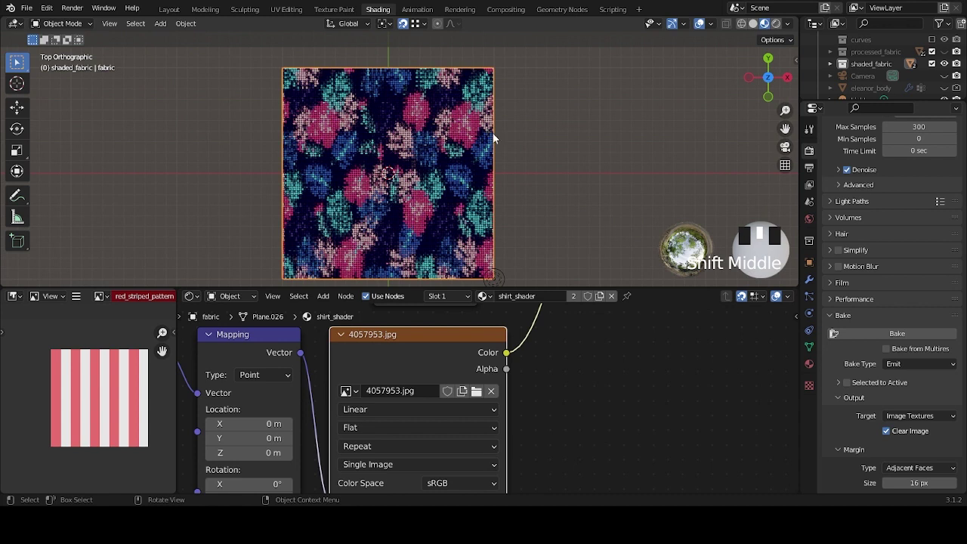
scroll(529, 202, up, 11)
shift+middle_drag(548, 238, 483, 177)
scroll(460, 175, up, 3)
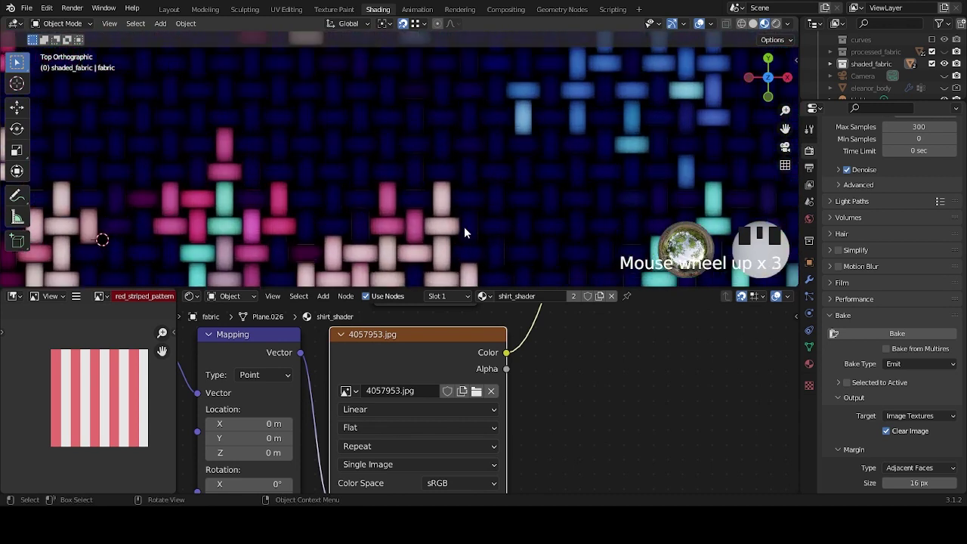
scroll(460, 223, down, 2)
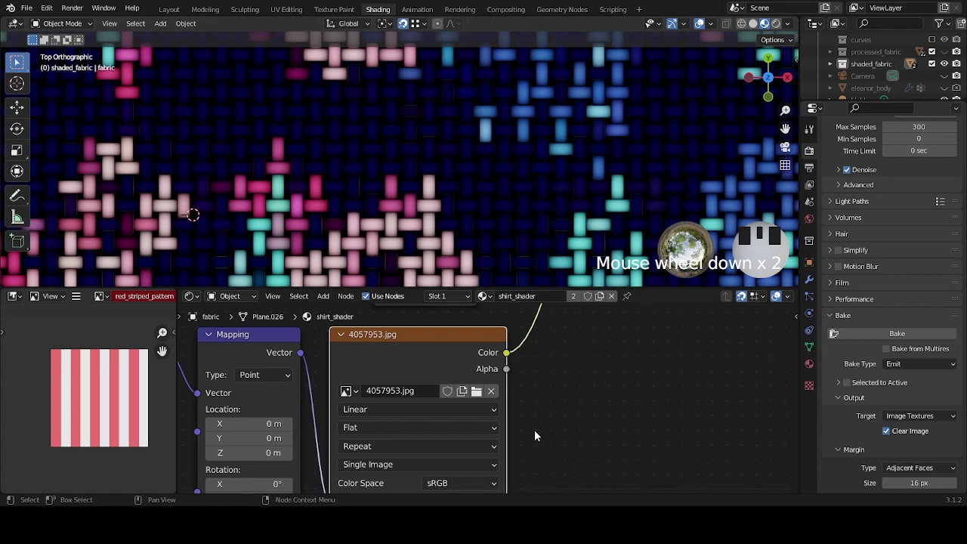
Set the interpolation of the 4057953.jpg image node to Cubic and inspect the thread colours on the fabric.
scroll(534, 431, down, 2)
middle_drag(534, 430, 559, 394)
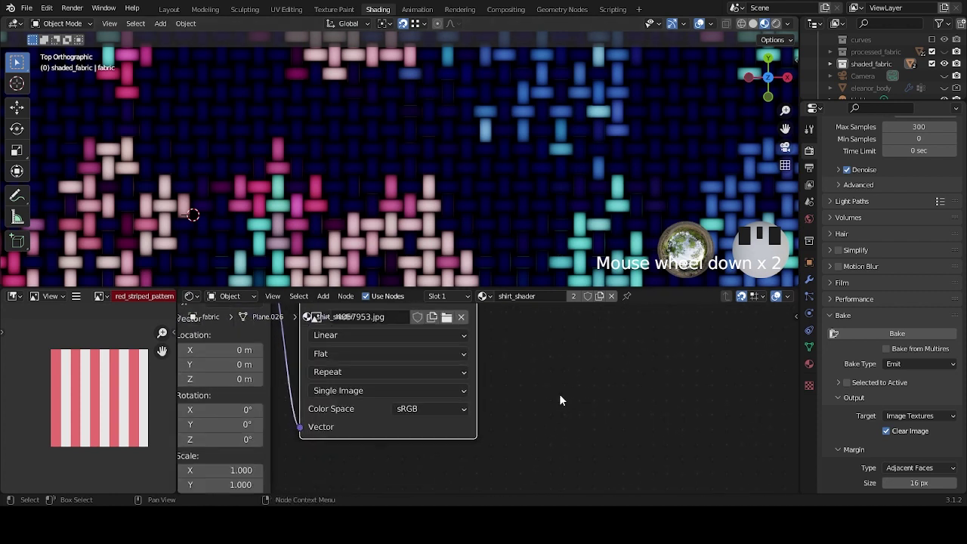
scroll(559, 393, up, 1)
click(453, 391)
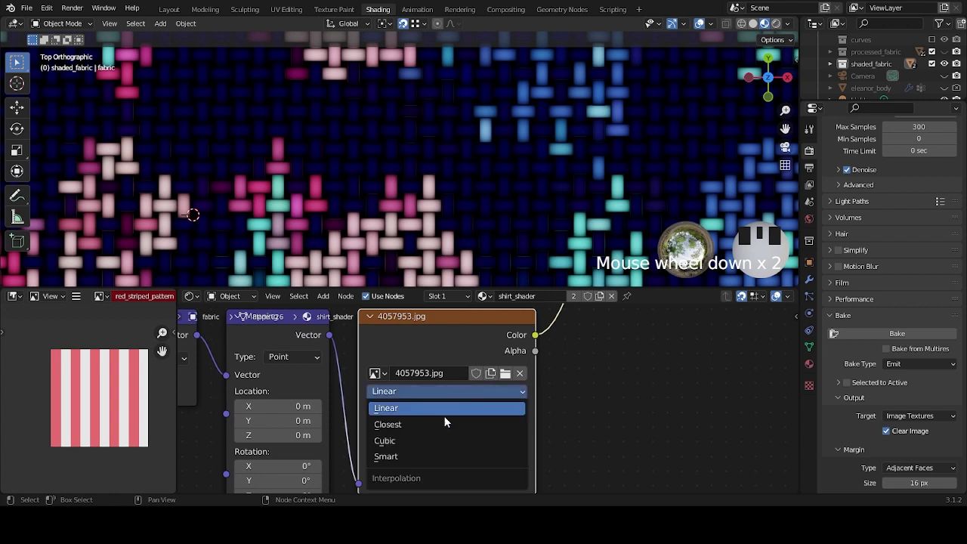
click(443, 440)
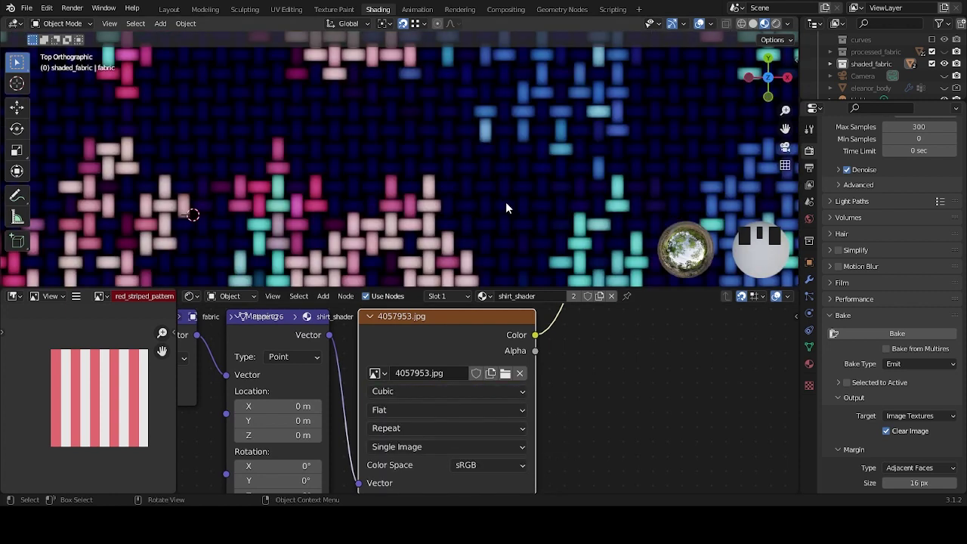
scroll(496, 203, down, 6)
scroll(495, 202, up, 13)
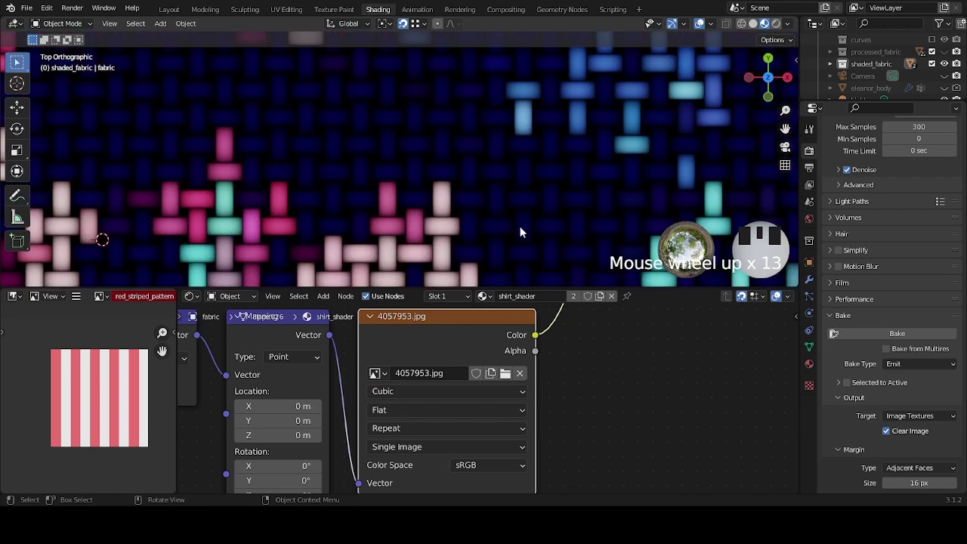
Switch the 4057953.jpg node's interpolation to Linear, compare the thread segments up close, and set it back to Cubic.
click(443, 392)
click(441, 405)
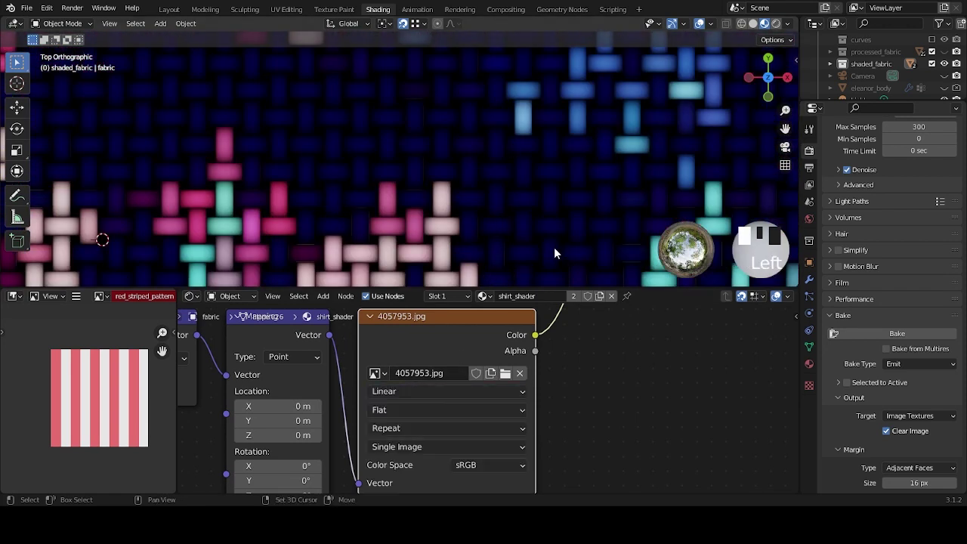
shift+middle_drag(553, 247, 554, 215)
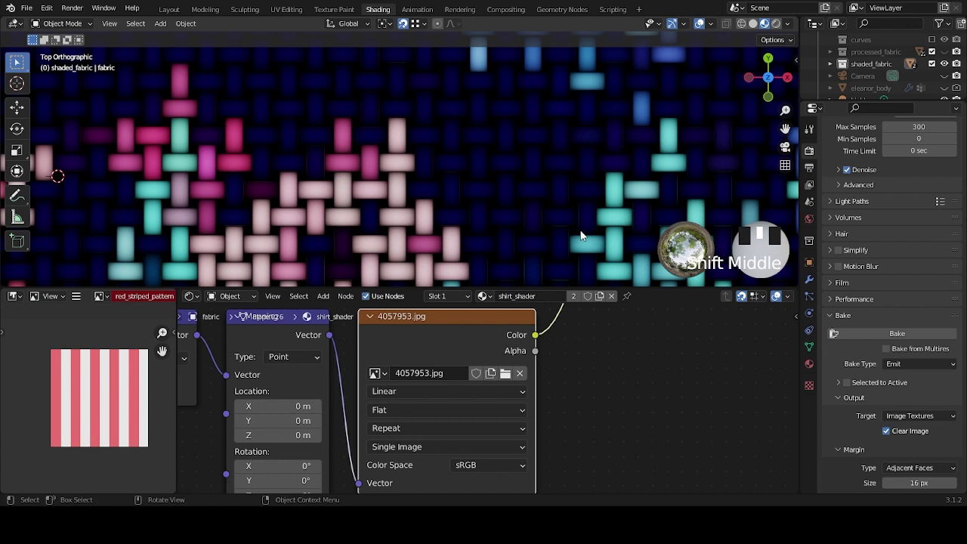
shift+middle_drag(587, 230, 528, 216)
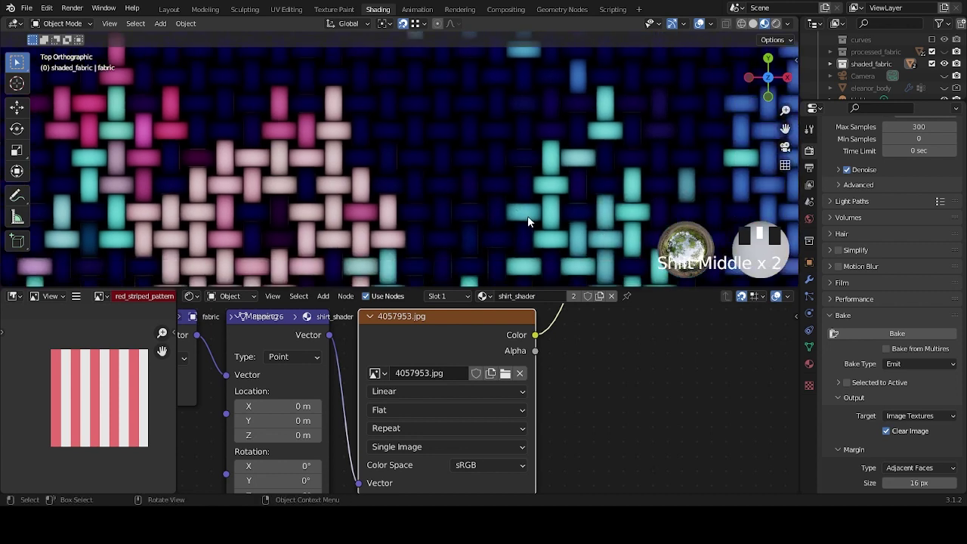
click(447, 393)
click(437, 441)
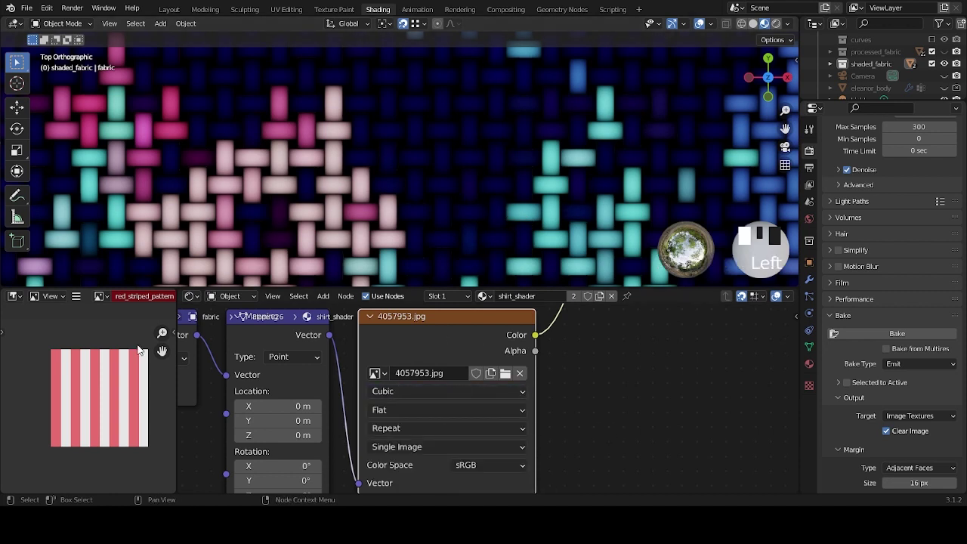
Set the Value node that feeds the UV Scale node to 1000.
scroll(503, 171, down, 14)
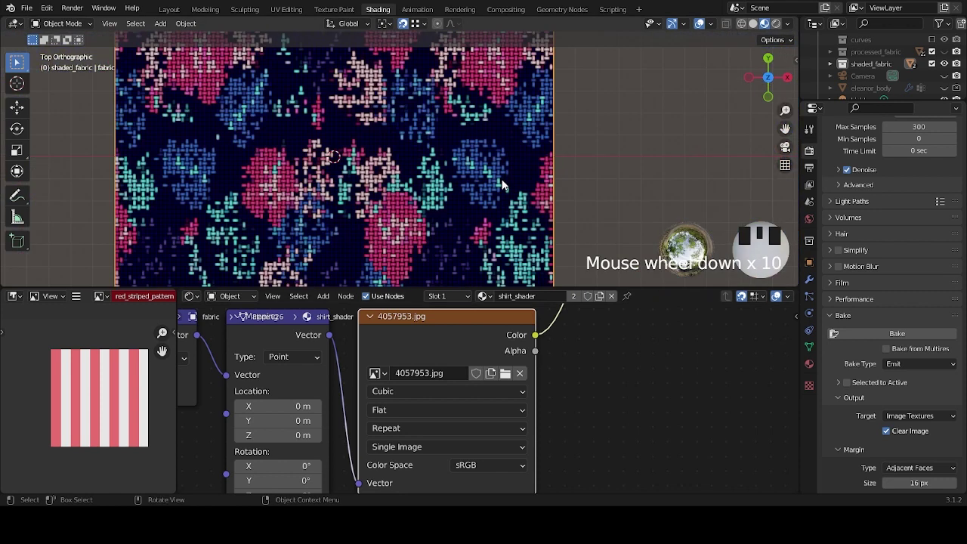
shift+middle_drag(459, 202, 533, 208)
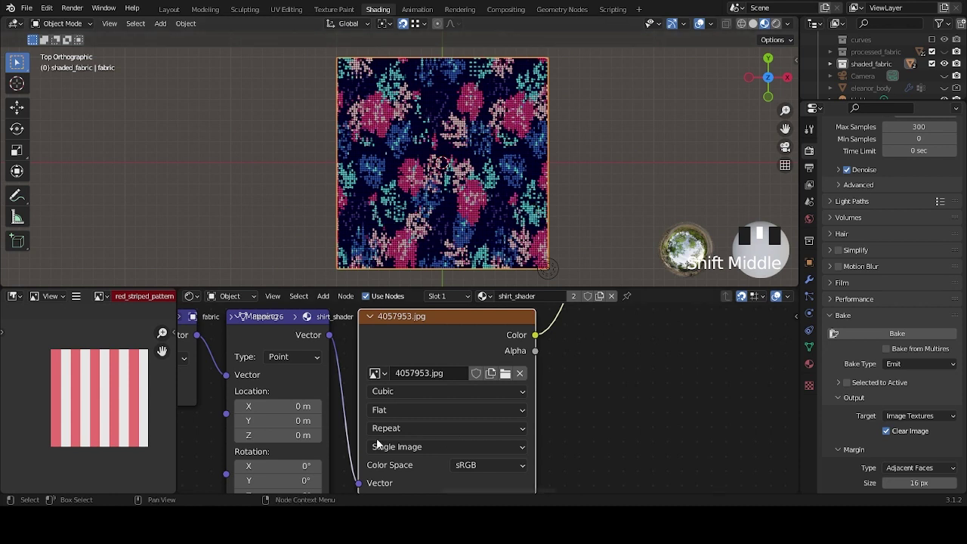
scroll(423, 445, down, 6)
shift+middle_drag(299, 465, 427, 432)
scroll(372, 413, up, 3)
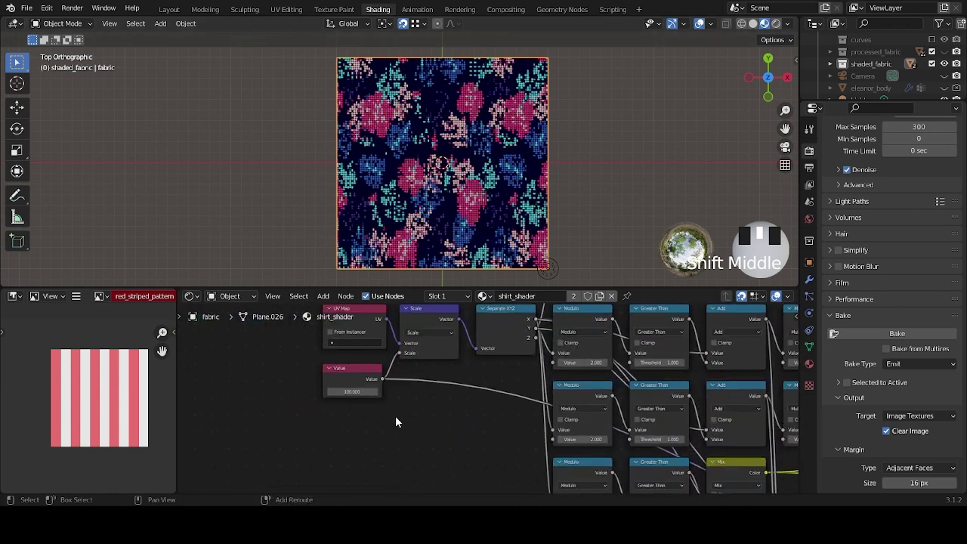
scroll(457, 438, up, 2)
scroll(455, 438, up, 1)
double_click(381, 420)
text(1)
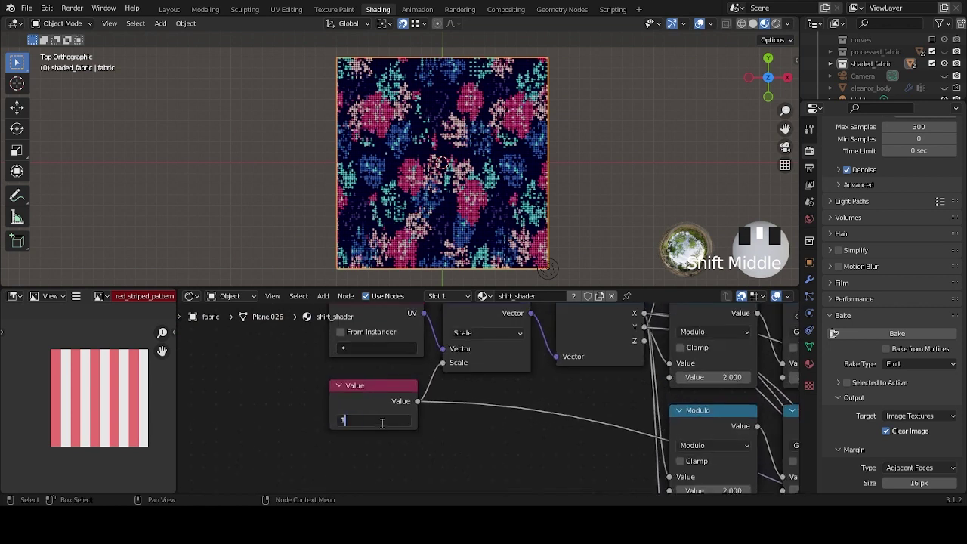
text(000)
key(Return)
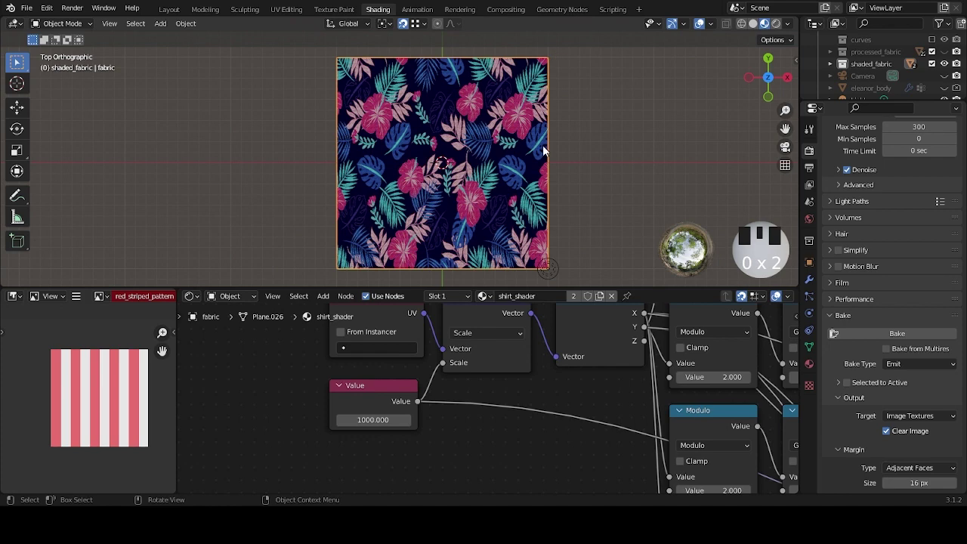
Inspect the finer floral weave up close and across the whole plane, previewing the final Multiply node.
scroll(528, 217, up, 12)
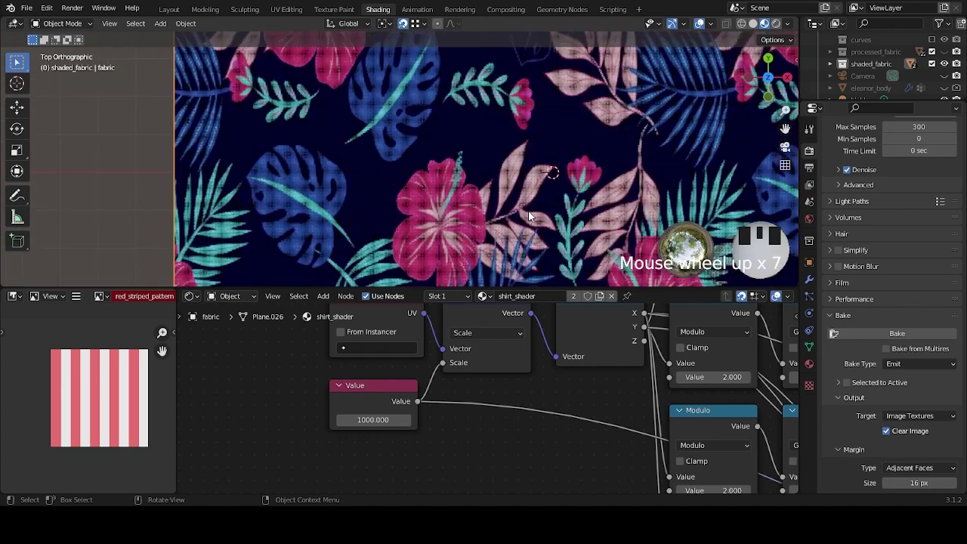
scroll(533, 221, up, 2)
shift+middle_drag(536, 227, 453, 194)
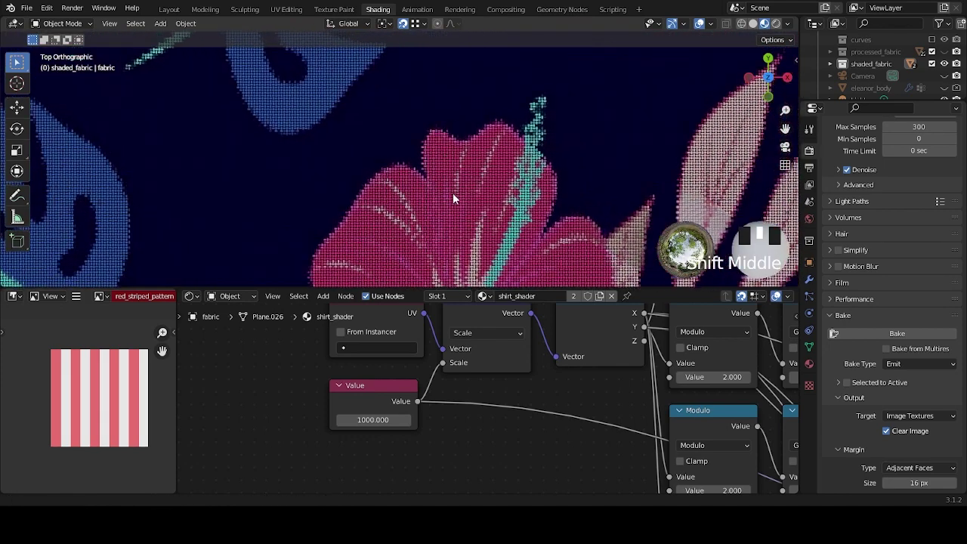
scroll(447, 209, up, 3)
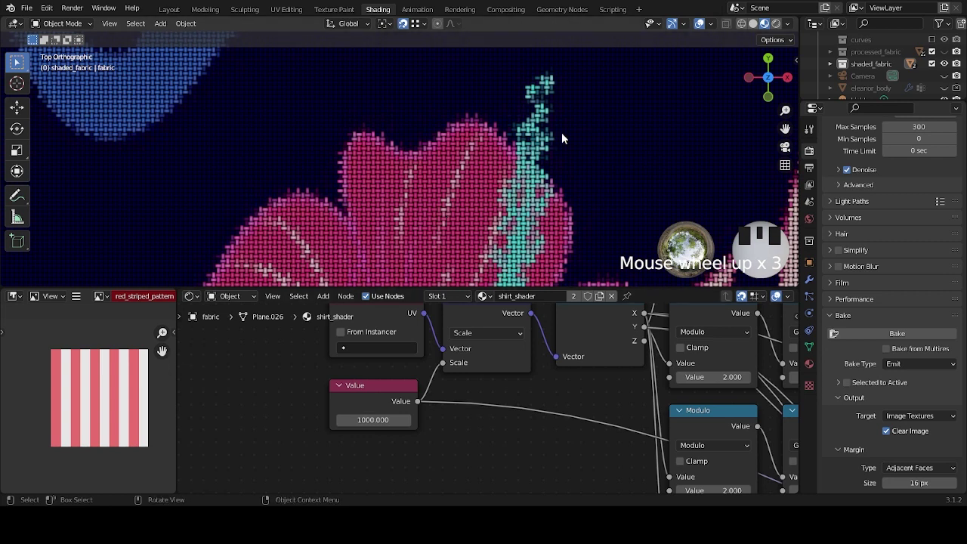
scroll(561, 138, down, 17)
scroll(679, 440, down, 6)
middle_drag(678, 440, 375, 435)
ctrl+shift+click(475, 372)
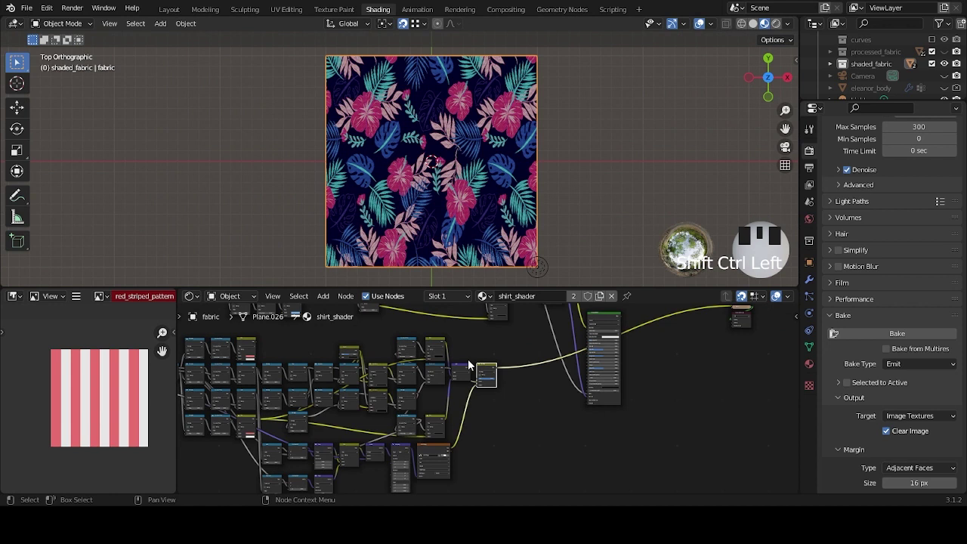
Cut the old links into the Principled BSDF's Base Color, Alpha and Normal inputs.
middle_drag(559, 361, 507, 408)
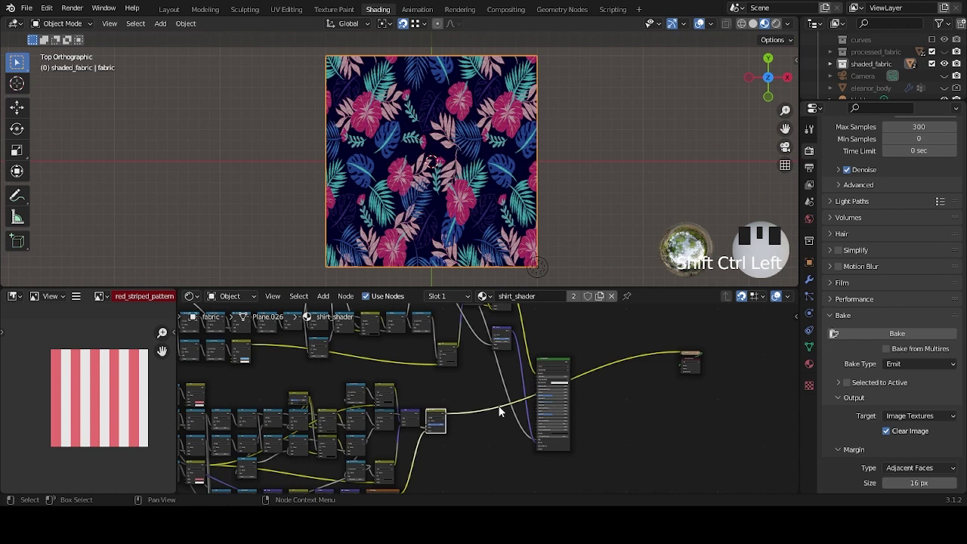
scroll(498, 412, up, 6)
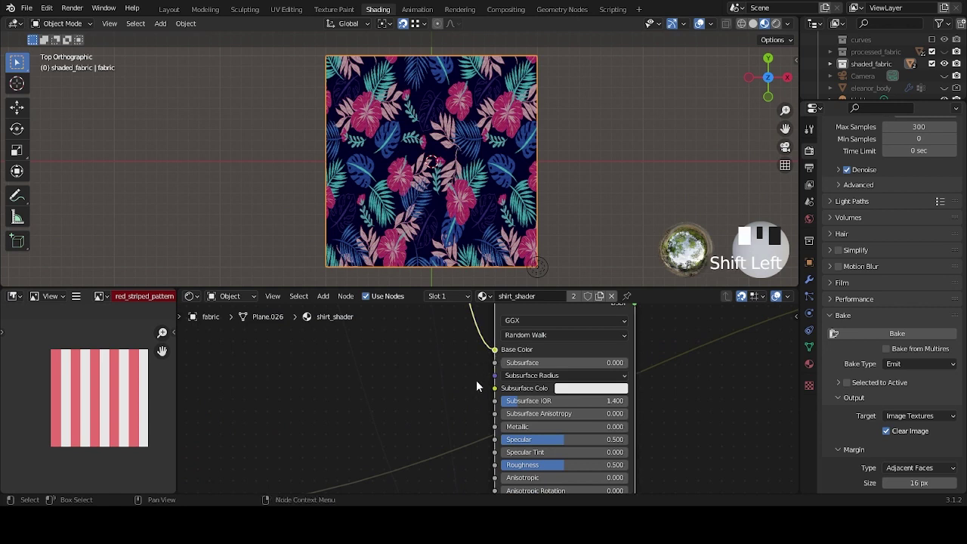
shift+scroll(468, 381, down, 5)
shift+scroll(505, 432, down, 5)
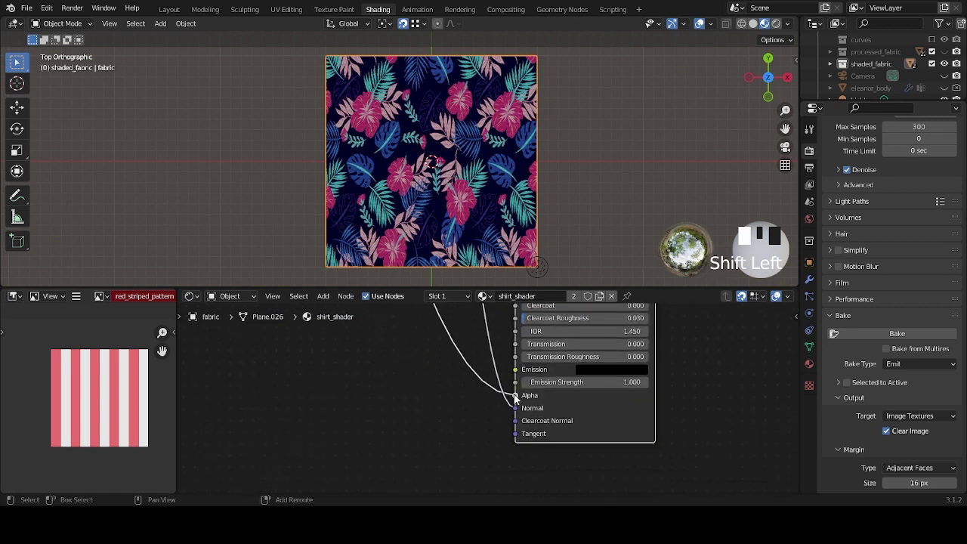
drag(516, 412, 515, 408)
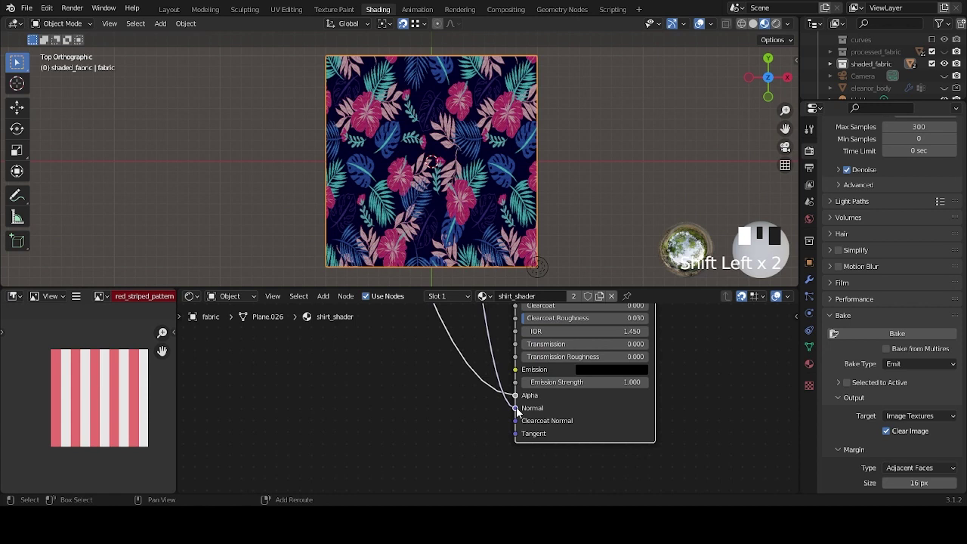
click(451, 413)
scroll(461, 409, down, 6)
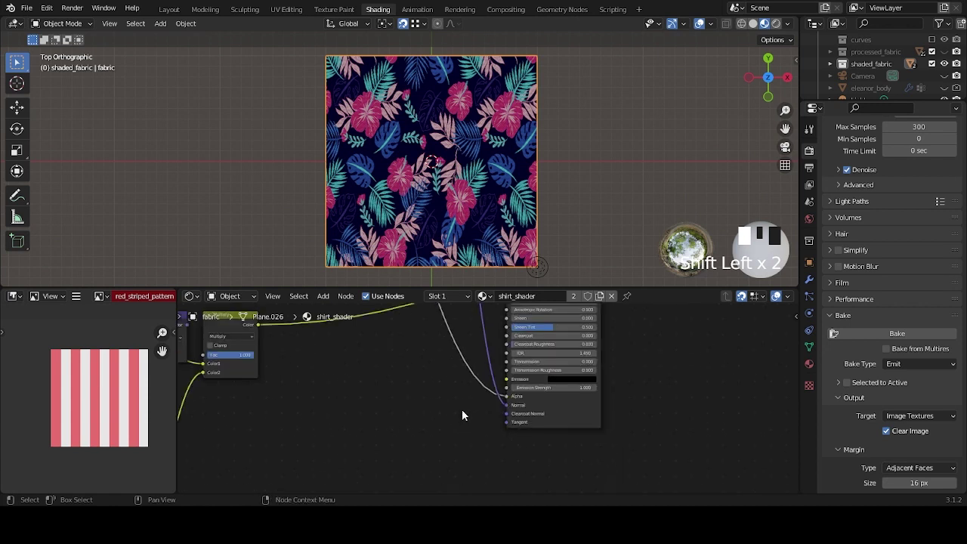
mouse_move(487, 351)
ctrl+right_down()
mouse_move(461, 370)
mouse_move(477, 389)
ctrl+right_up()
ctrl+right_drag(483, 434, 409, 428)
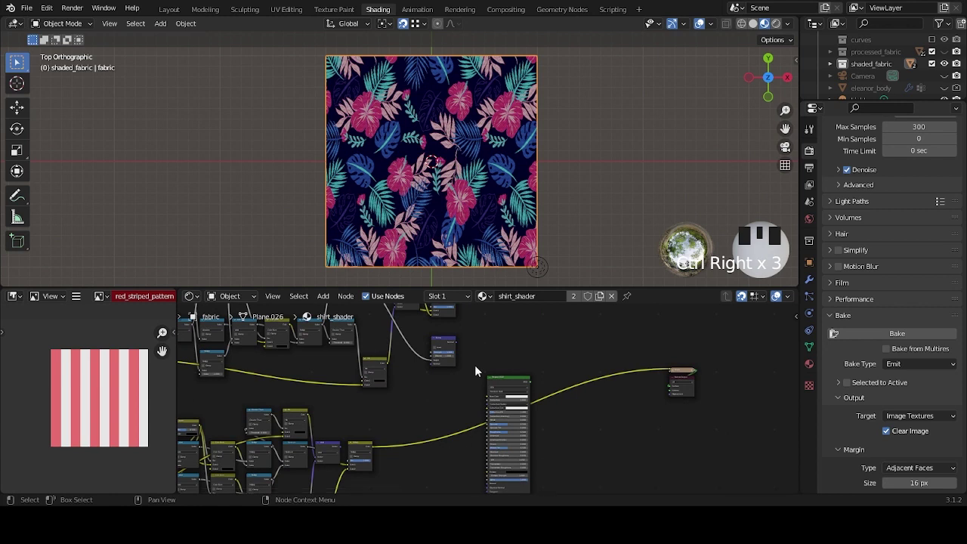
Review the lower weave node network and preview the 4057953.jpg texture against the final Multiply node.
scroll(473, 371, down, 3)
middle_drag(445, 370, 497, 372)
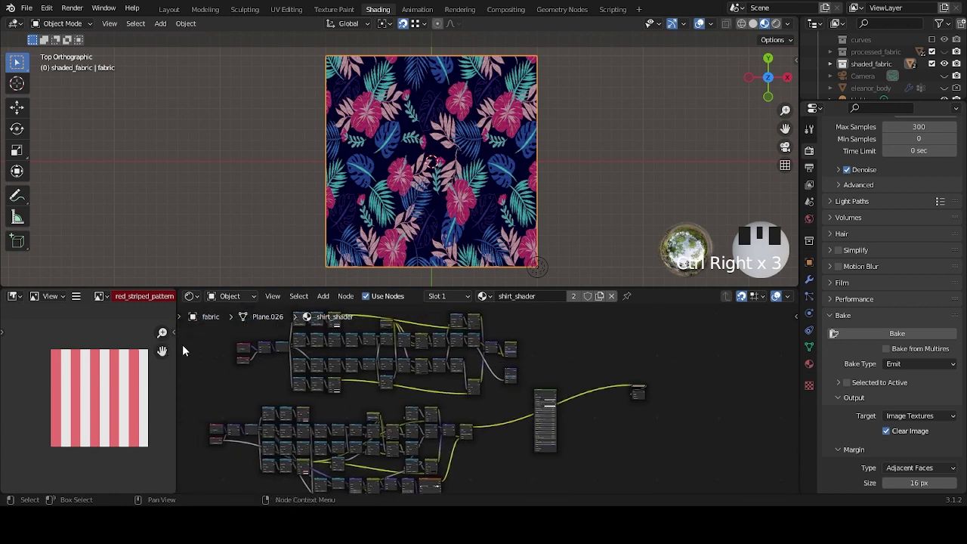
scroll(534, 372, up, 4)
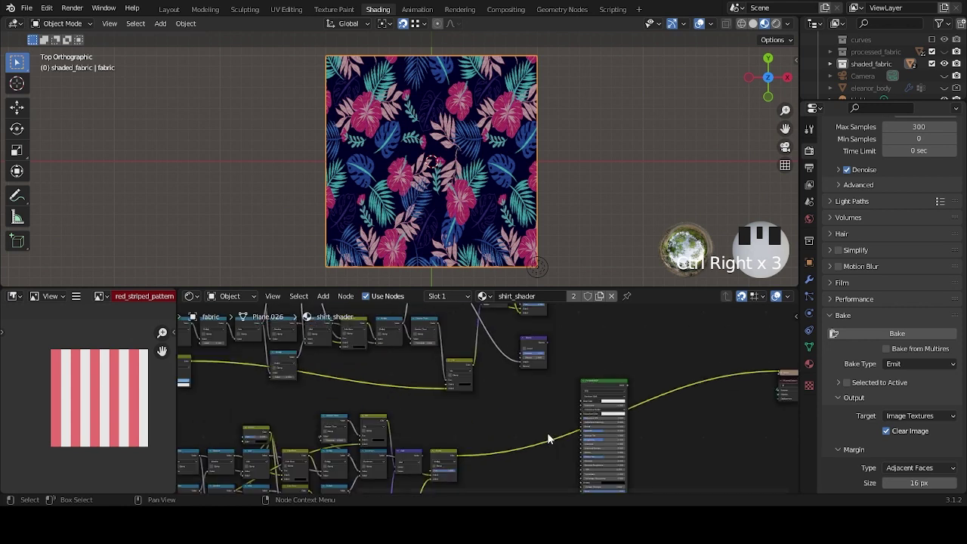
scroll(535, 372, up, 3)
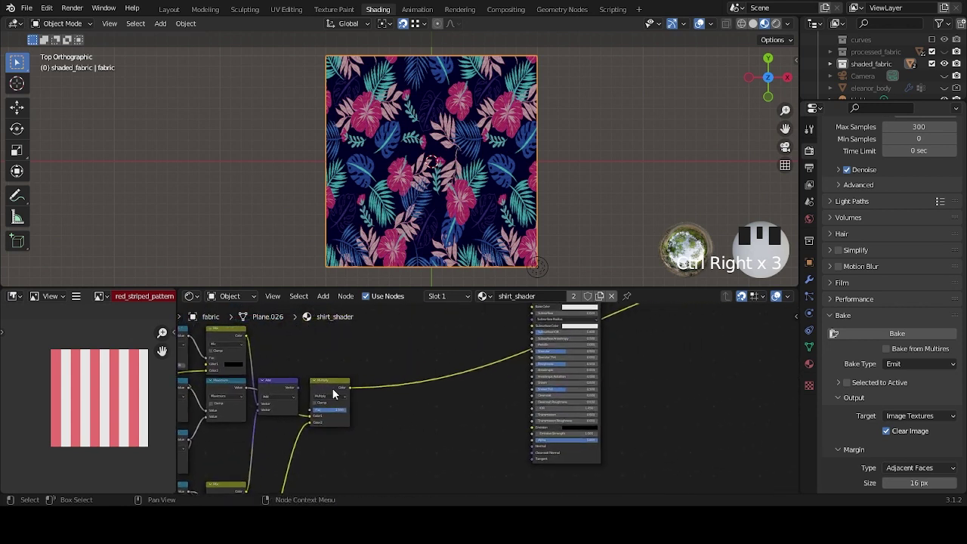
click(337, 388)
scroll(546, 348, down, 3)
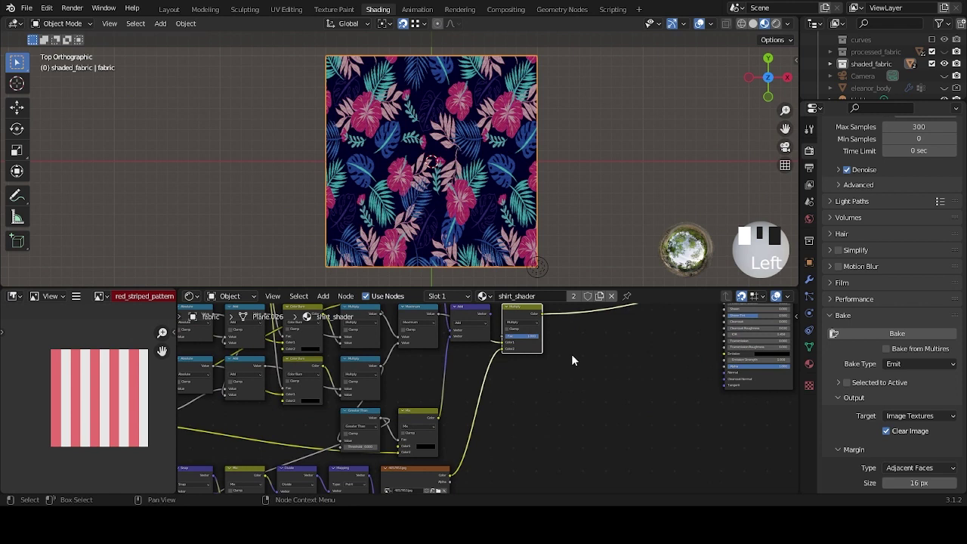
middle_drag(514, 448, 499, 420)
scroll(499, 420, down, 3)
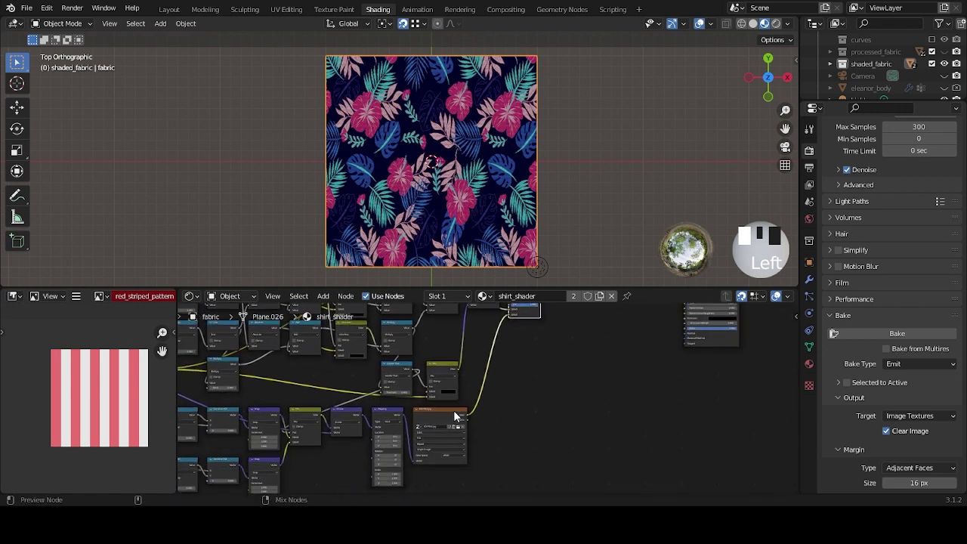
ctrl+shift+click(456, 414)
scroll(456, 415, up, 2)
ctrl+shift+click(514, 345)
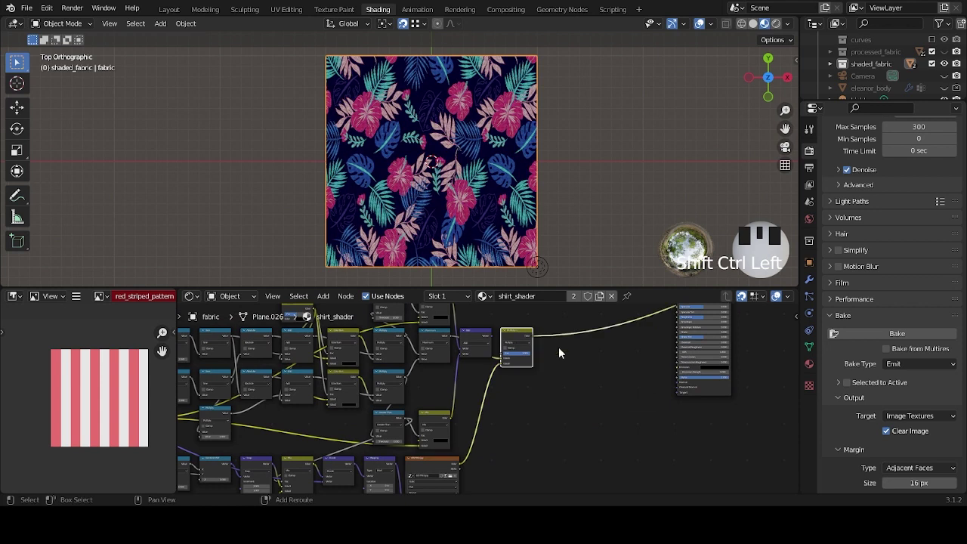
Connect the Add node's Vector output to the final Multiply node's Color2 in place of the floral image, and inspect the weave.
scroll(559, 350, up, 2)
drag(454, 416, 463, 445)
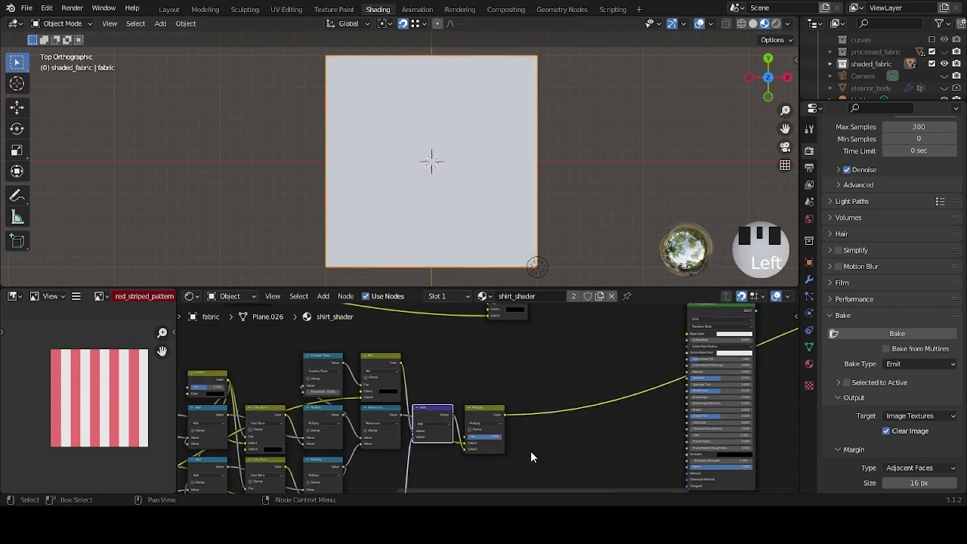
scroll(474, 223, up, 18)
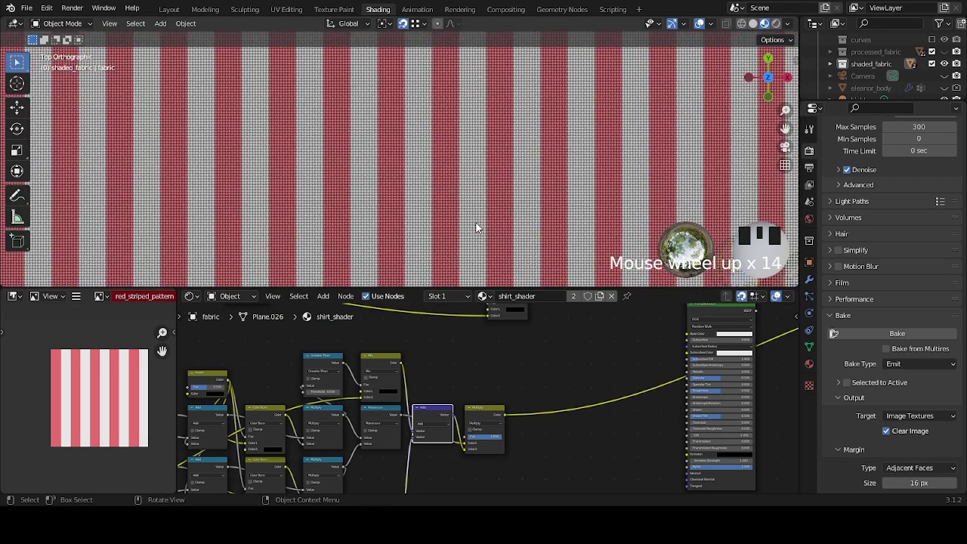
scroll(476, 224, up, 3)
Link the upper stripe Mix node's Color to Color2 of the upper Mix node that feeds the Add node, giving a checkered weave.
key(Home)
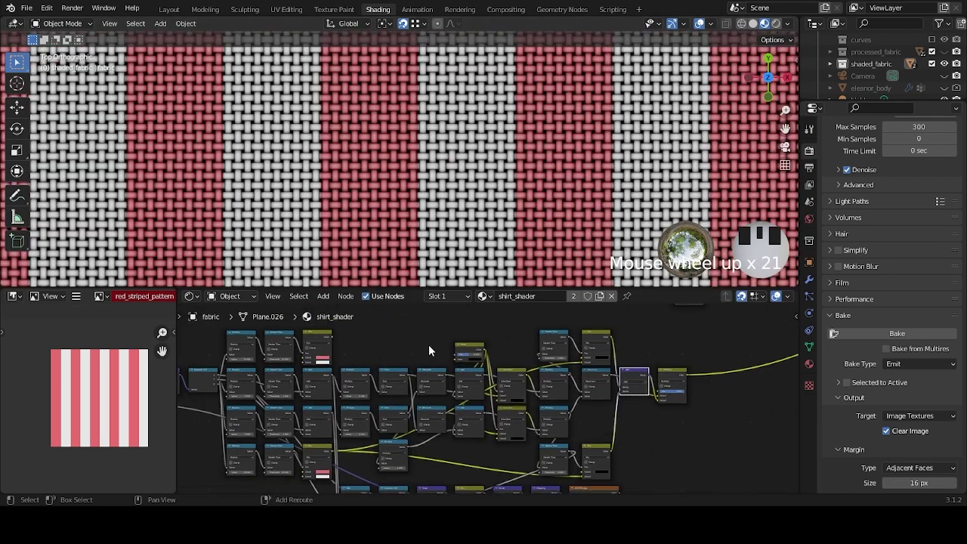
drag(333, 342, 583, 358)
scroll(479, 217, down, 15)
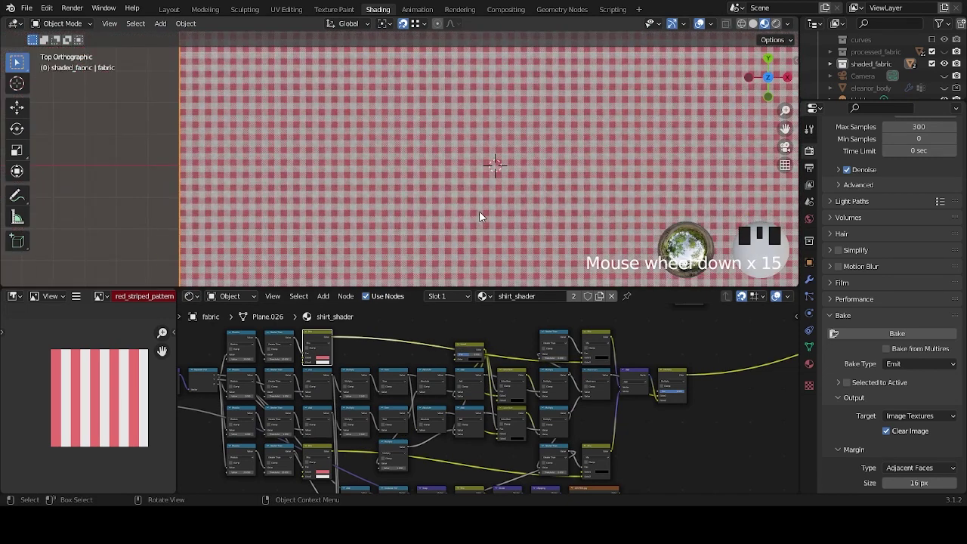
Connect the final Multiply node's Color output to the Principled BSDF's Base Color.
scroll(609, 392, down, 3)
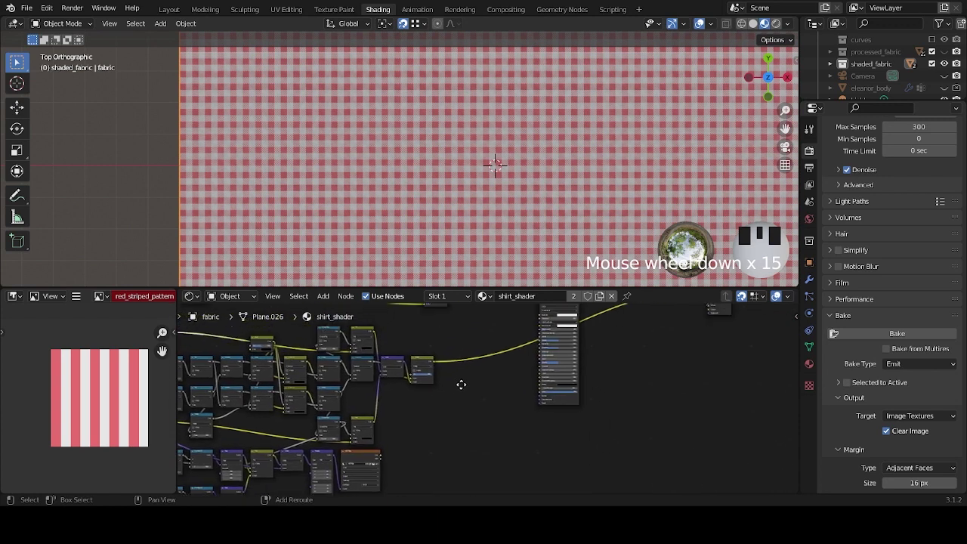
scroll(459, 396, up, 4)
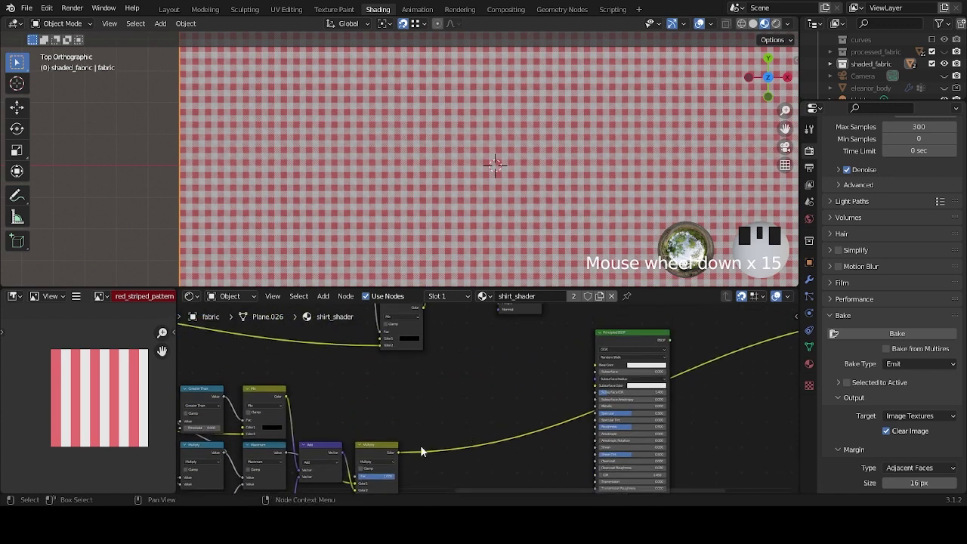
drag(398, 452, 598, 366)
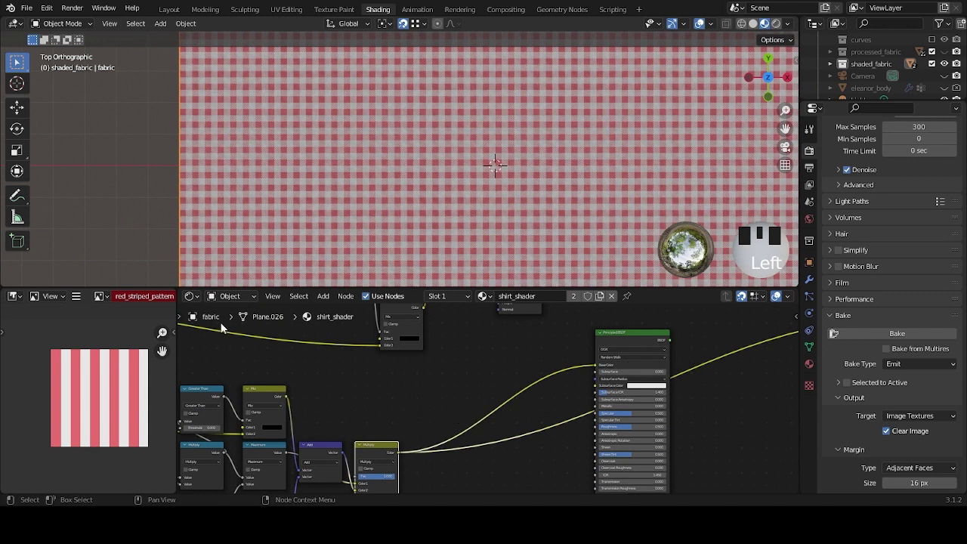
Duplicate a Greater Than node and place the copy just below the Maximum node.
middle_drag(571, 461, 642, 377)
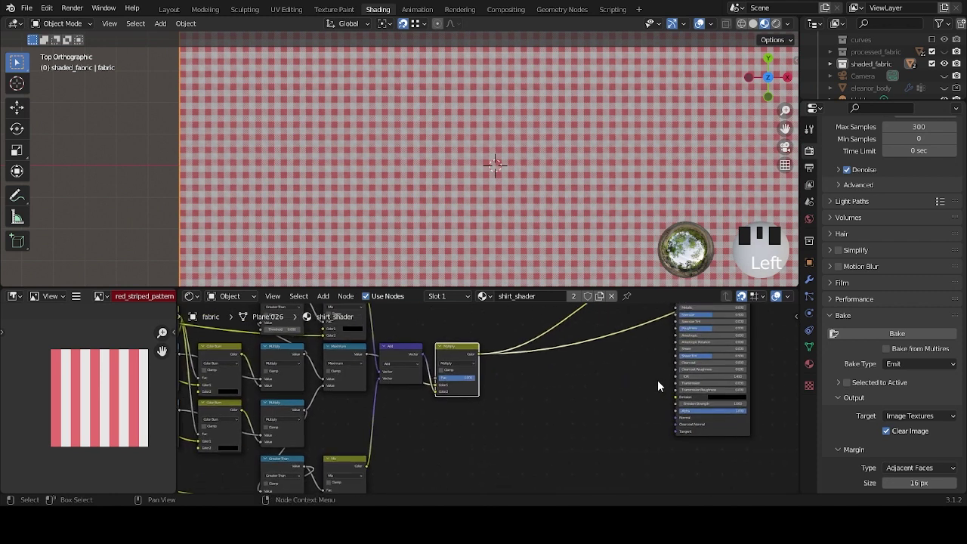
middle_drag(352, 386, 522, 441)
key(shift+d)
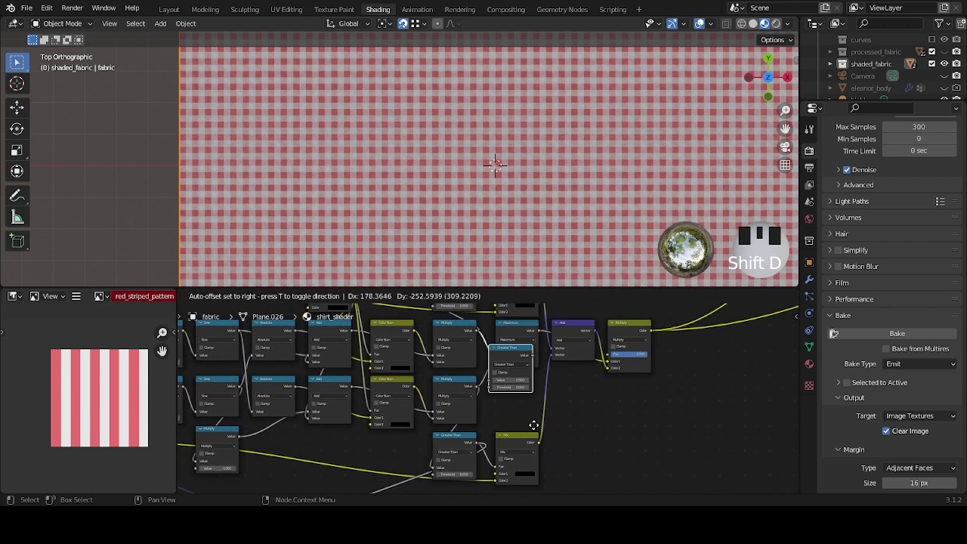
click(540, 457)
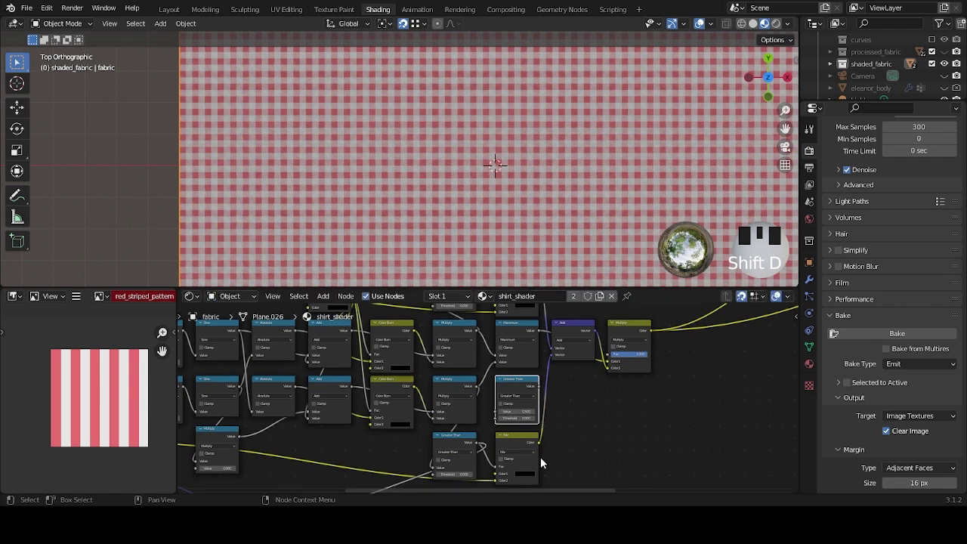
Feed the Maximum node's Value into the duplicated Greater Than node and preview the resulting thread mask up close.
key(KP_Decimal)
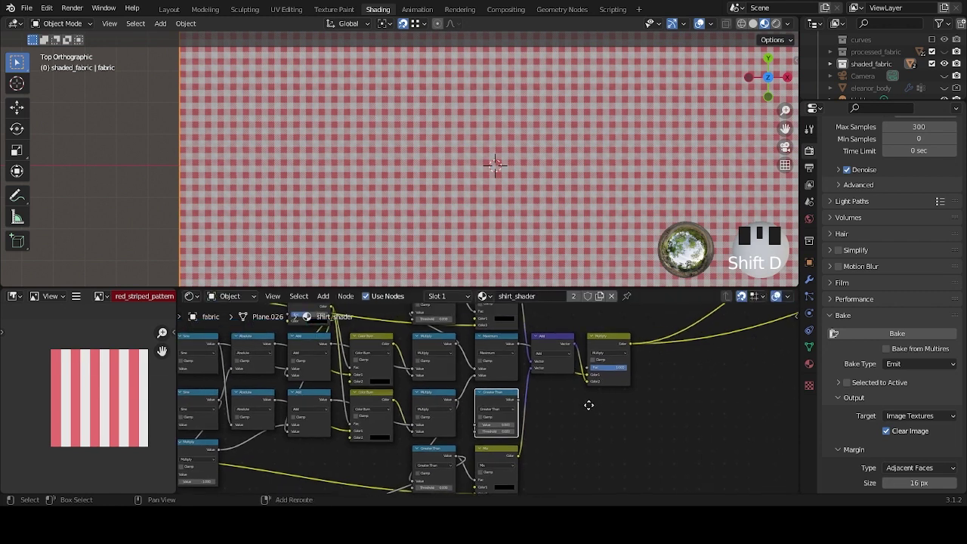
scroll(586, 405, up, 2)
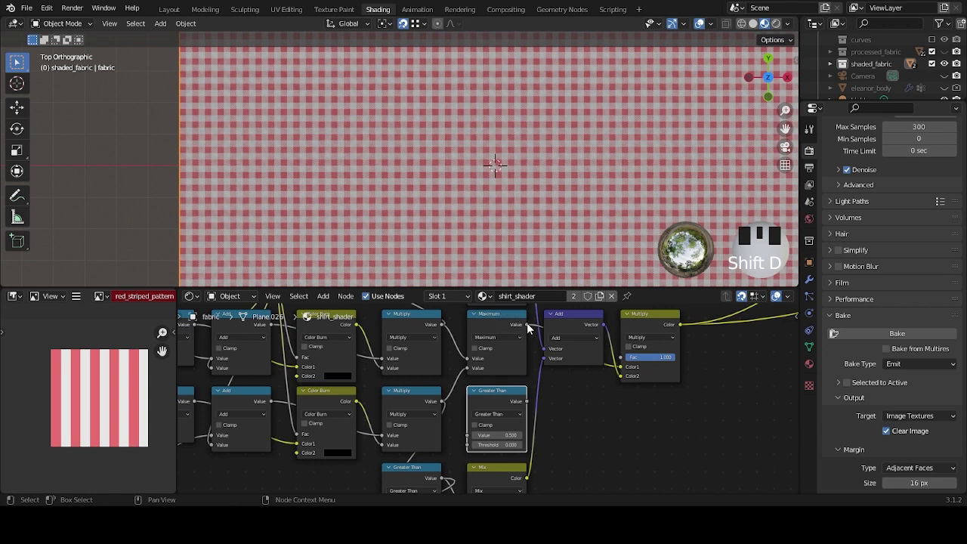
drag(526, 327, 469, 436)
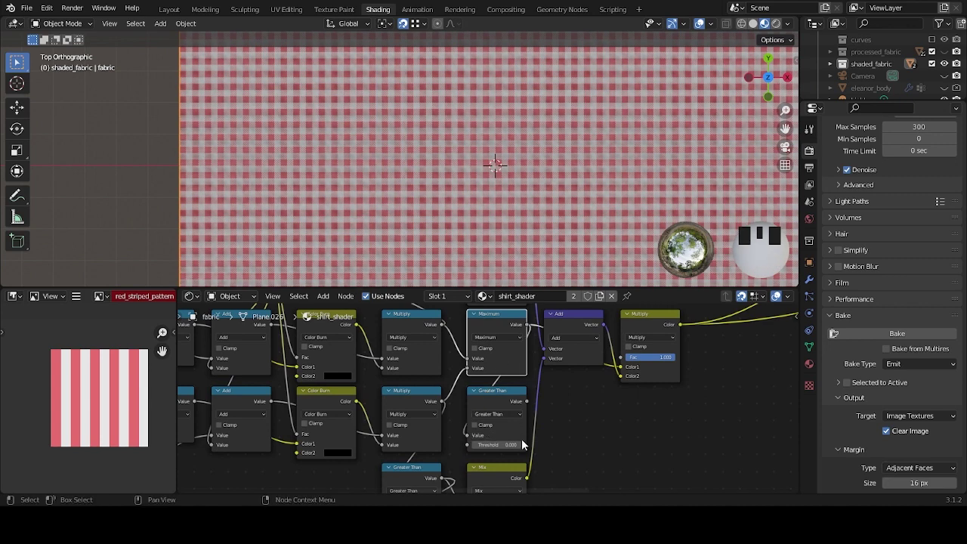
ctrl+shift+click(501, 393)
scroll(492, 228, up, 20)
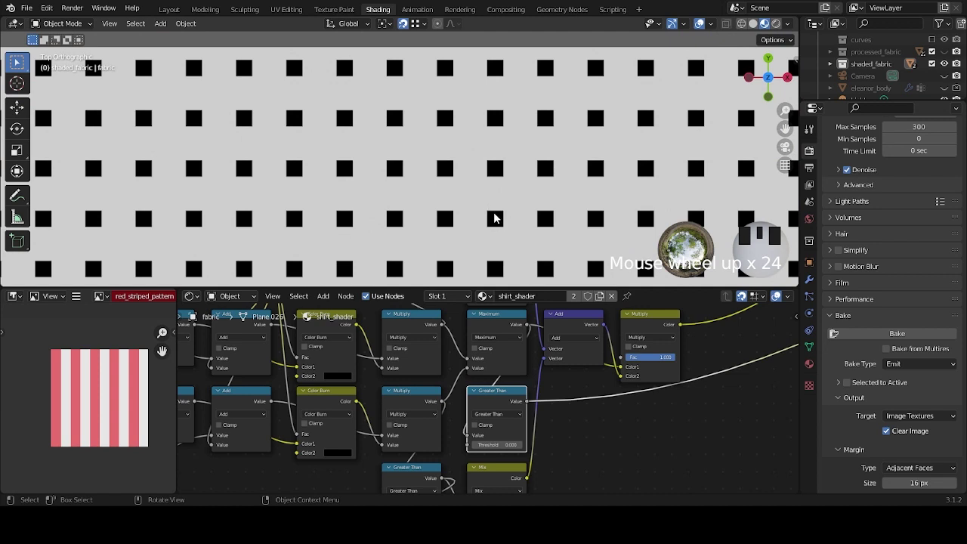
Compare the Maximum and Greater Than previews, and connect the Greater Than node's Value to the Principled BSDF's Alpha.
ctrl+shift+click(502, 312)
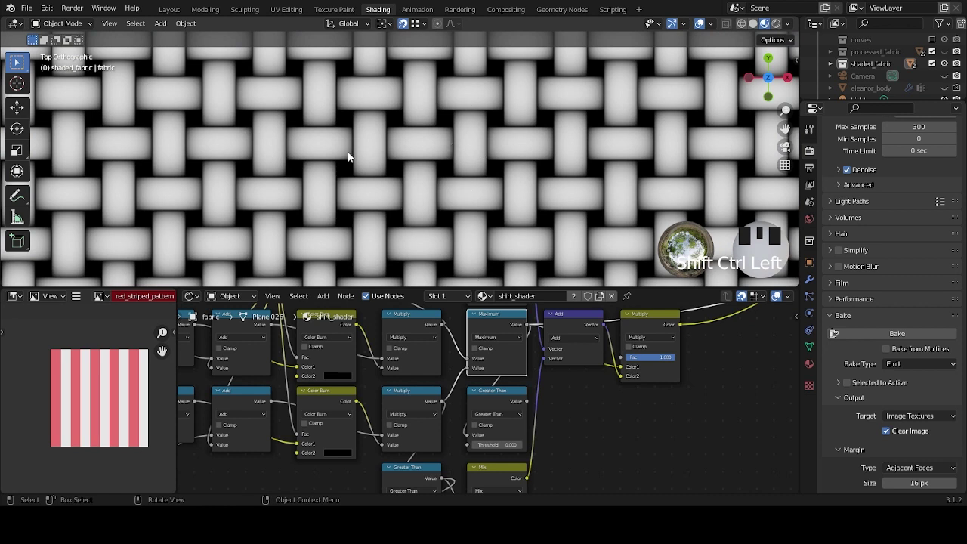
ctrl+shift+click(499, 390)
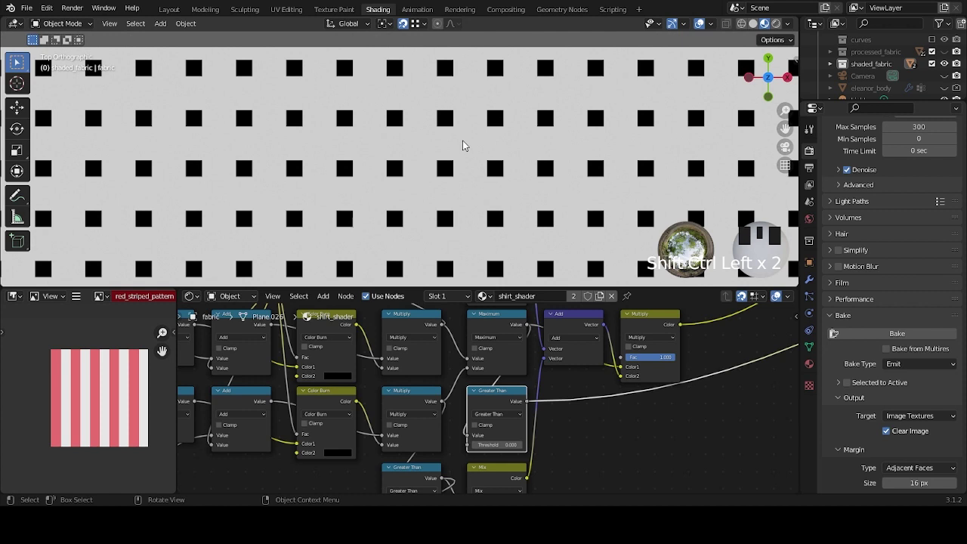
scroll(525, 410, down, 5)
scroll(503, 433, up, 3)
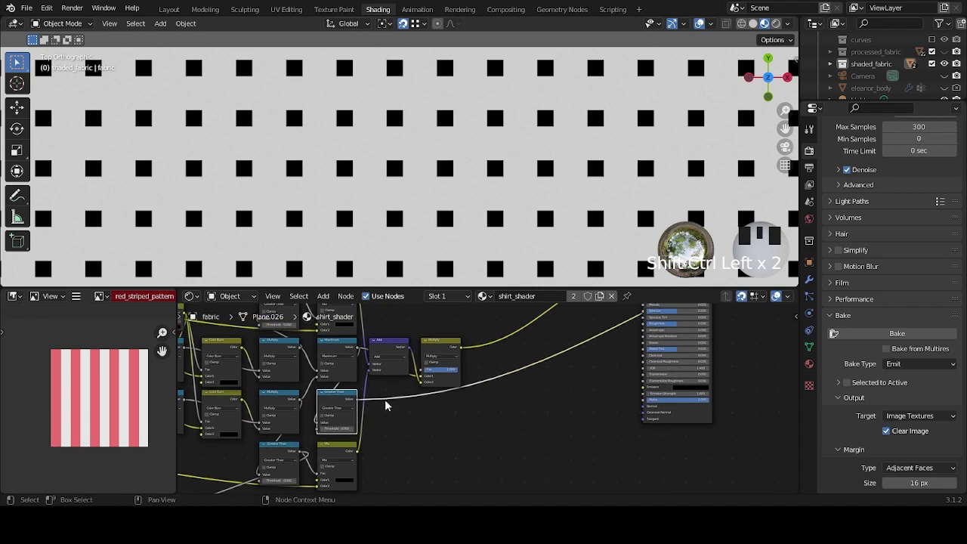
drag(357, 400, 643, 400)
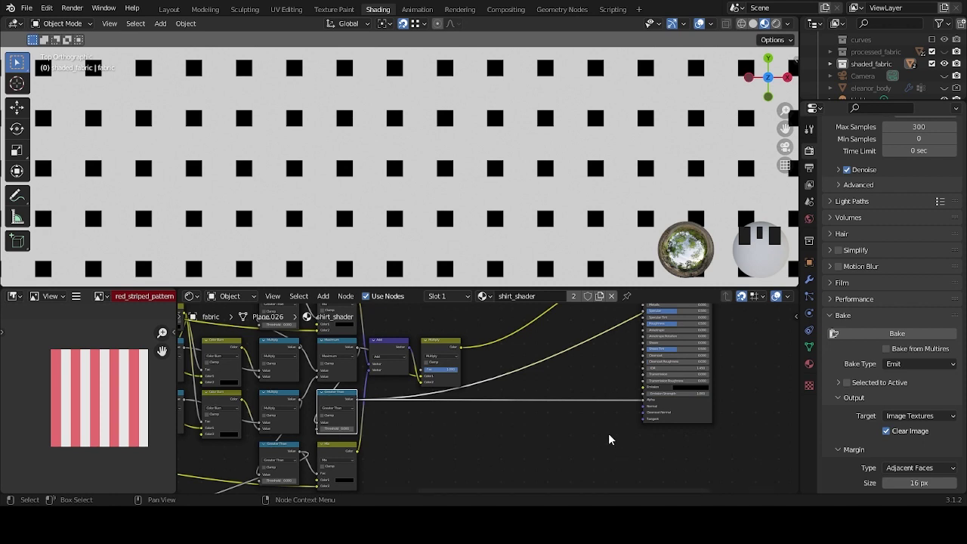
Add a Bump node in the empty space below the final Multiply node.
key(shift+a)
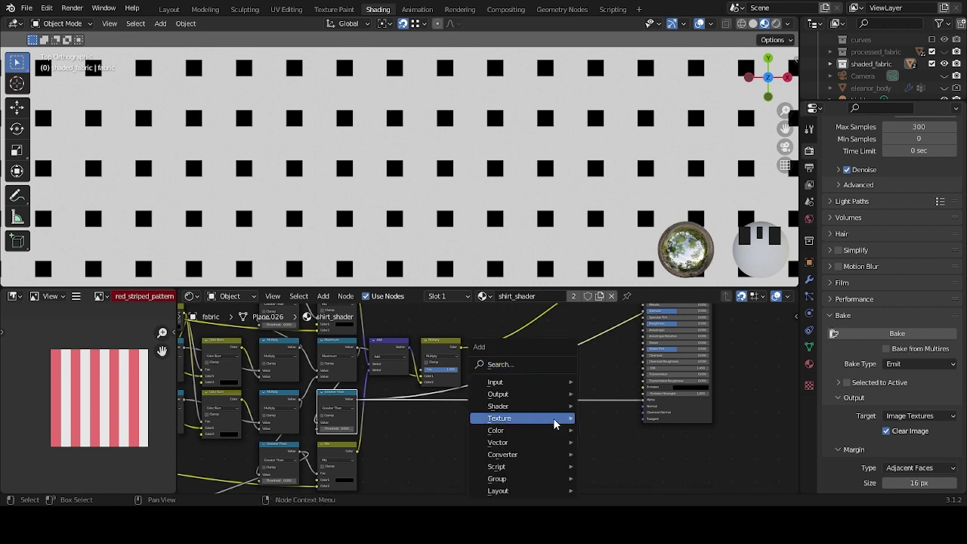
mouse_move(557, 382)
click(527, 368)
text(bump)
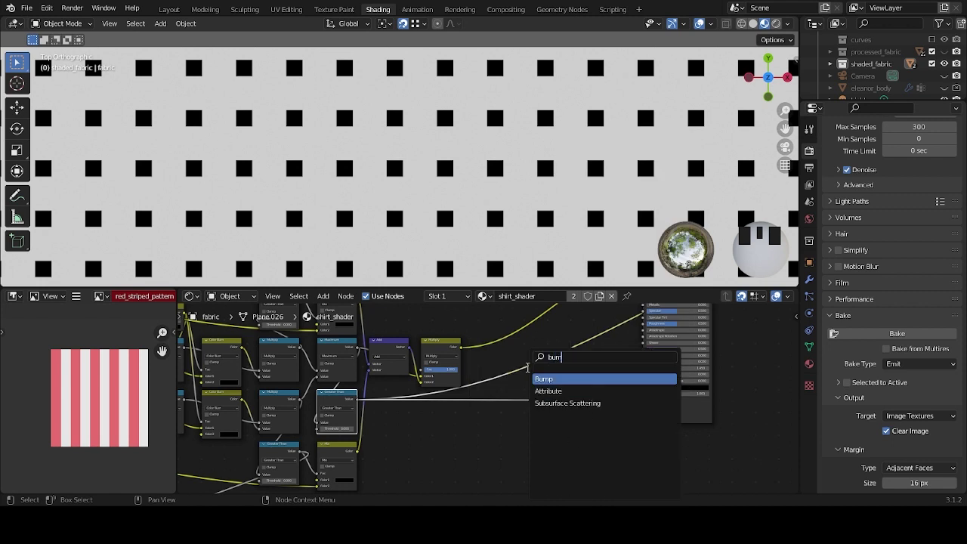
key(Return)
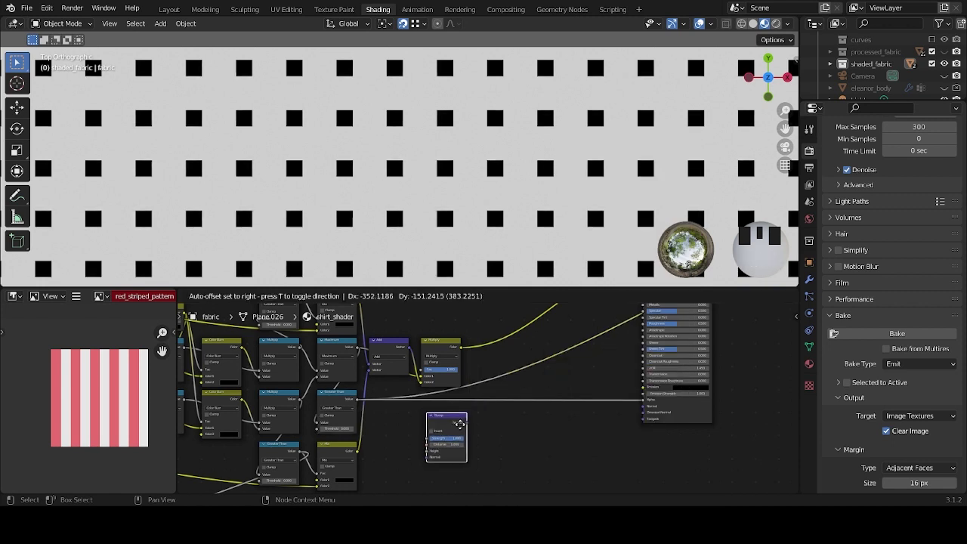
click(453, 425)
Connect the Maximum node's Value to the Bump node's Height, and the Bump's Normal to the Principled BSDF's Normal.
middle_drag(378, 424, 441, 431)
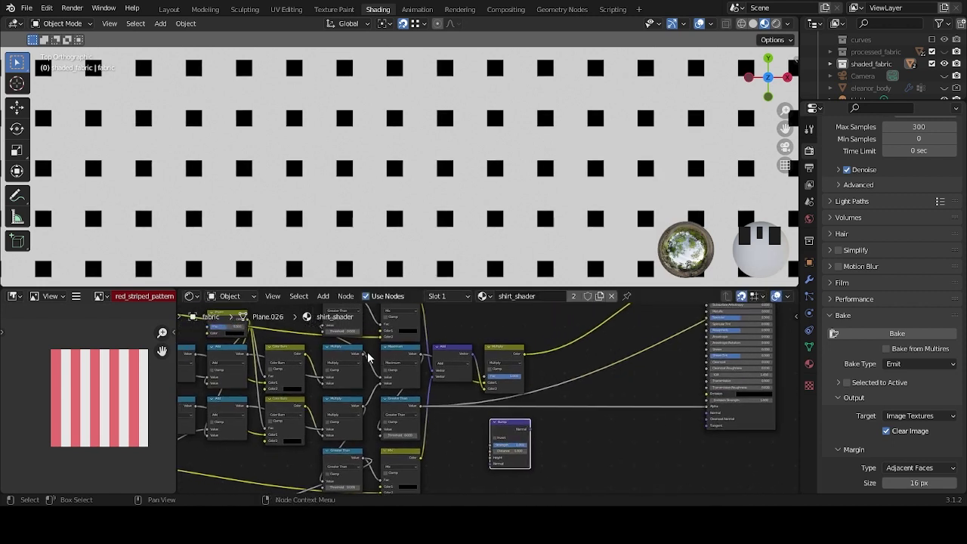
ctrl+shift+click(402, 351)
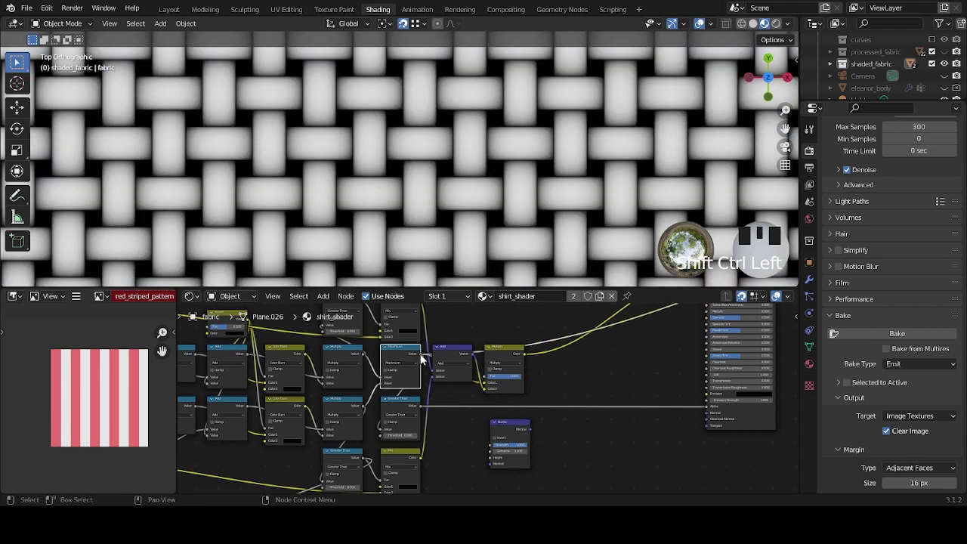
ctrl+scroll(480, 444, right, 3)
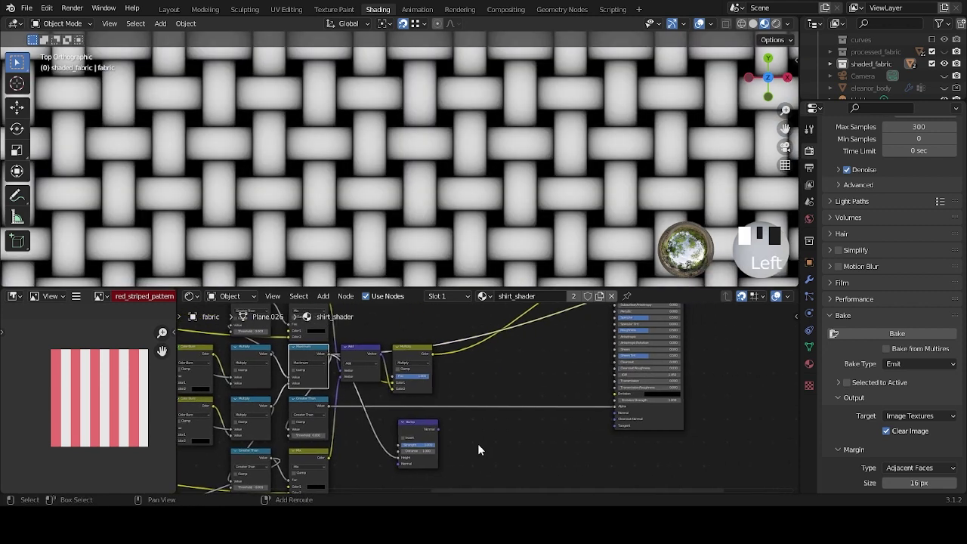
drag(438, 428, 614, 410)
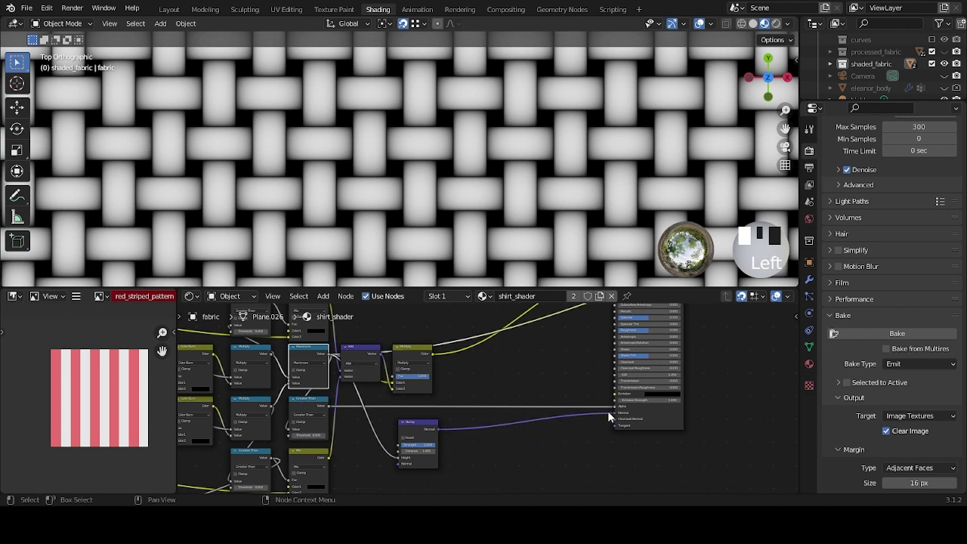
Route the Principled BSDF to the Material Output and check the bumped weave up close on the fabric.
scroll(578, 350, down, 2)
scroll(552, 374, down, 2)
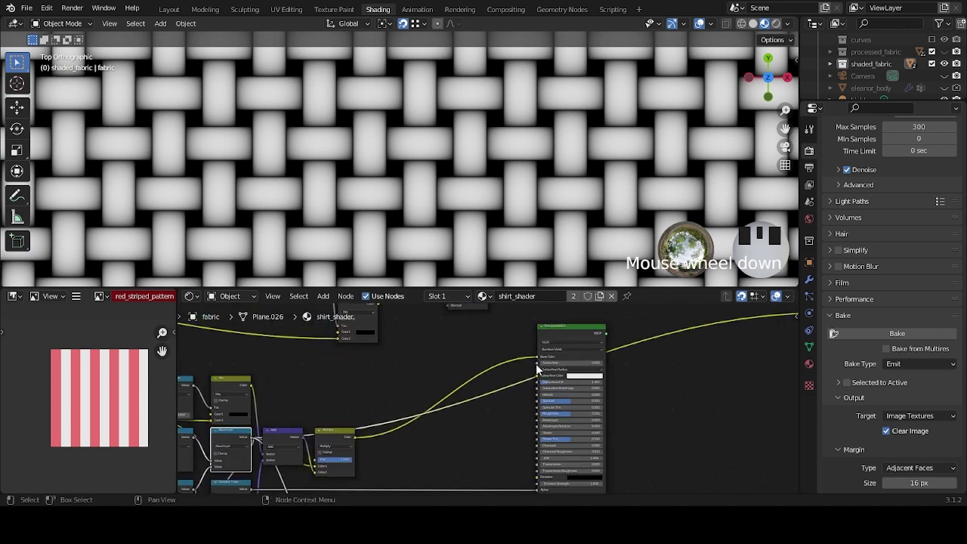
scroll(556, 340, down, 4)
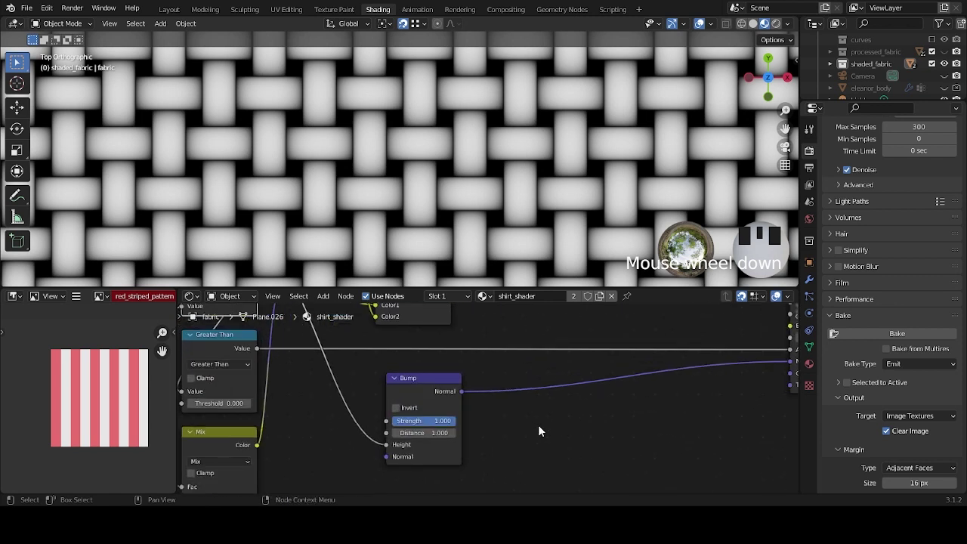
scroll(538, 425, down, 3)
scroll(532, 427, up, 5)
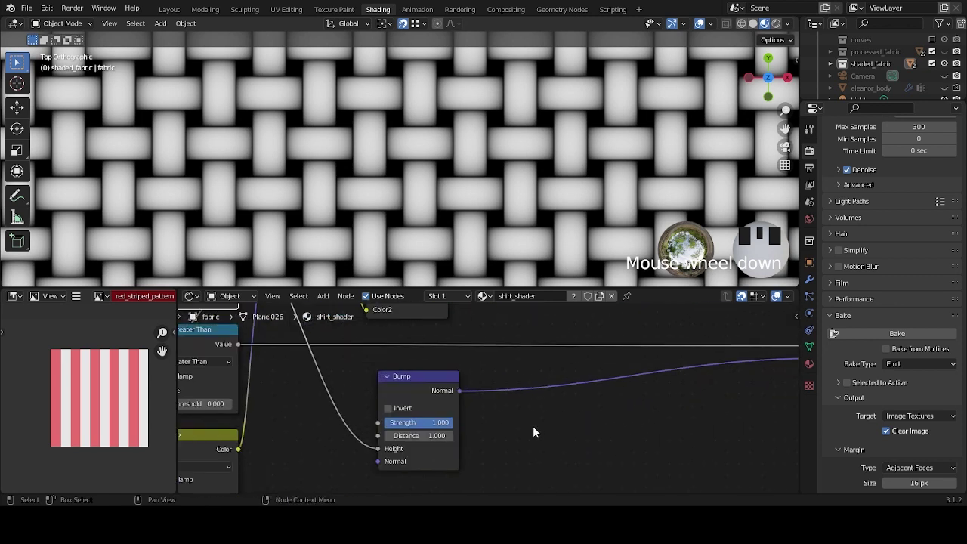
scroll(533, 431, down, 3)
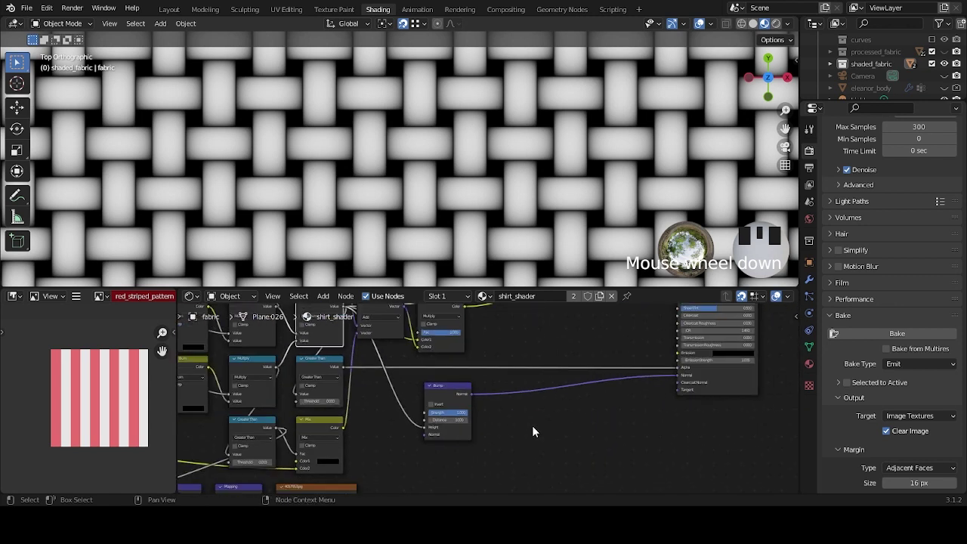
scroll(538, 412, down, 2)
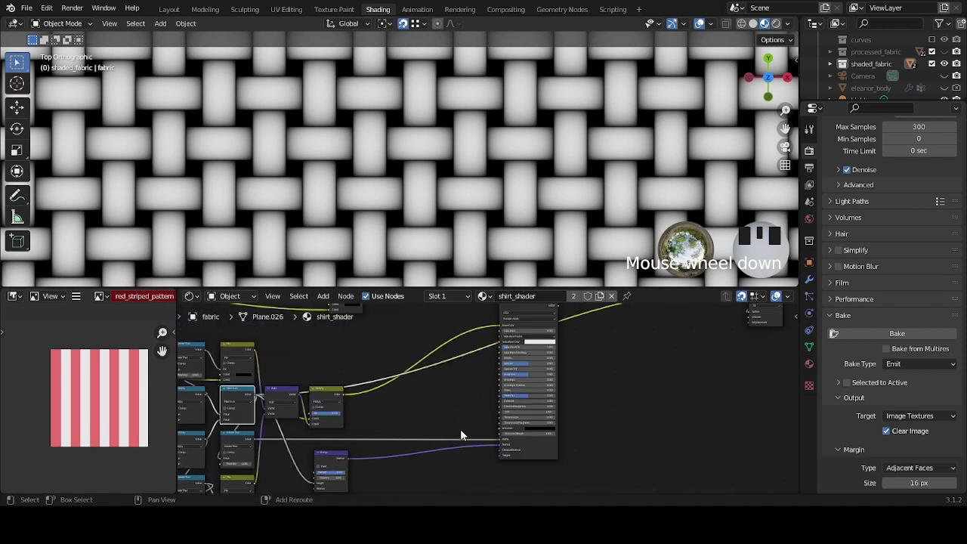
middle_drag(457, 383, 443, 440)
ctrl+shift+click(453, 368)
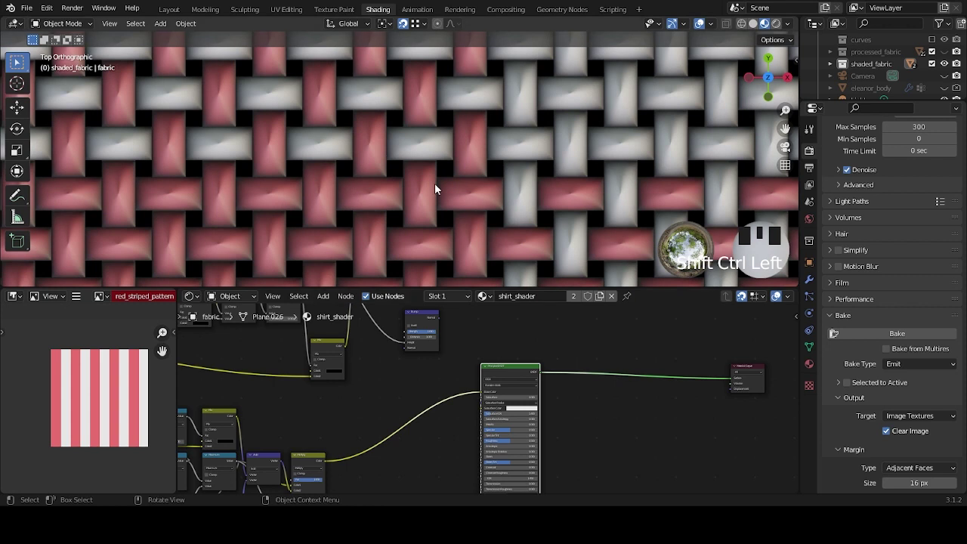
scroll(514, 169, down, 6)
scroll(499, 189, up, 8)
scroll(441, 462, down, 3)
scroll(453, 456, up, 8)
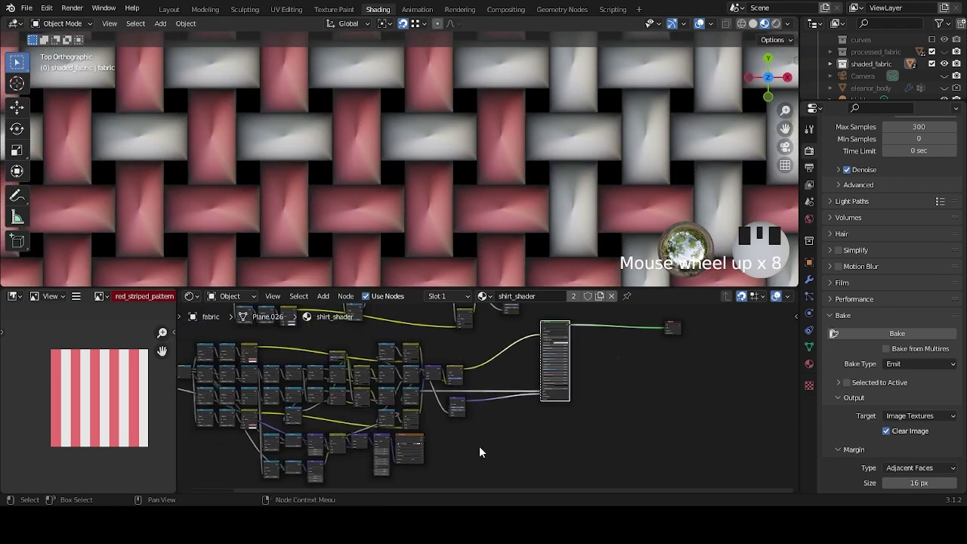
Set the Bump node's Strength to 0.5.
scroll(491, 399, up, 3)
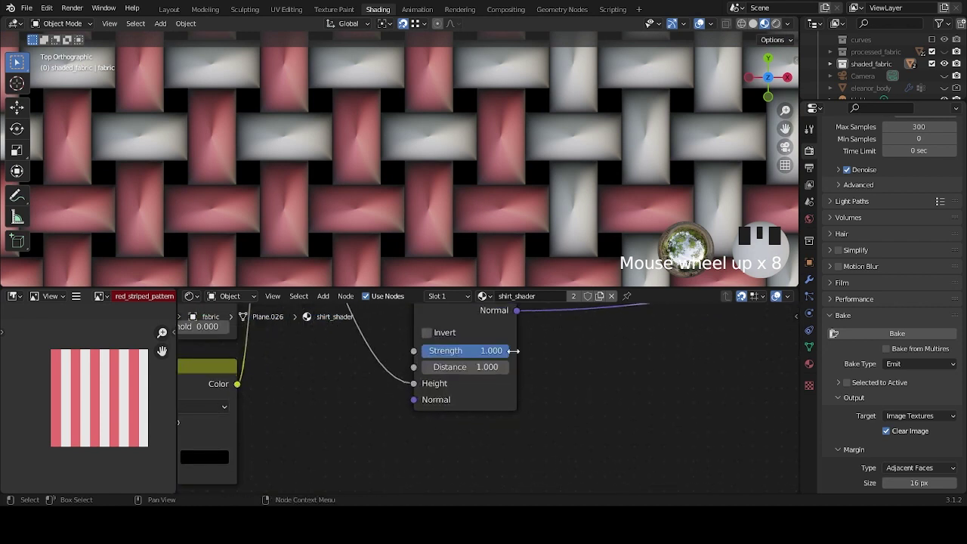
mouse_move(491, 350)
mouse_down()
mouse_move(444, 351)
mouse_move(463, 350)
mouse_up()
click(474, 349)
key(BackSpace)
text(.5)
click(639, 95)
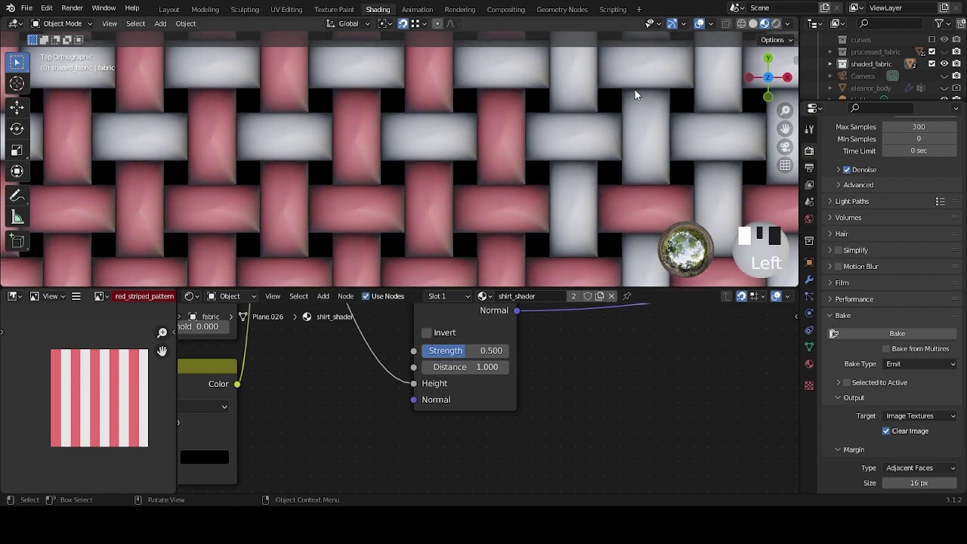
Examine the checkered weave from the whole fabric plane down to the individual threads.
scroll(551, 203, down, 9)
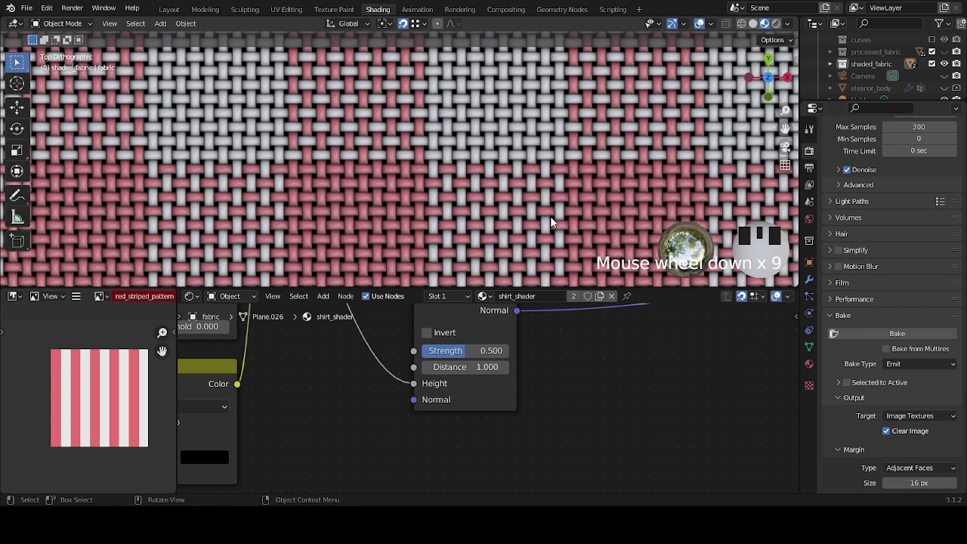
scroll(552, 204, down, 6)
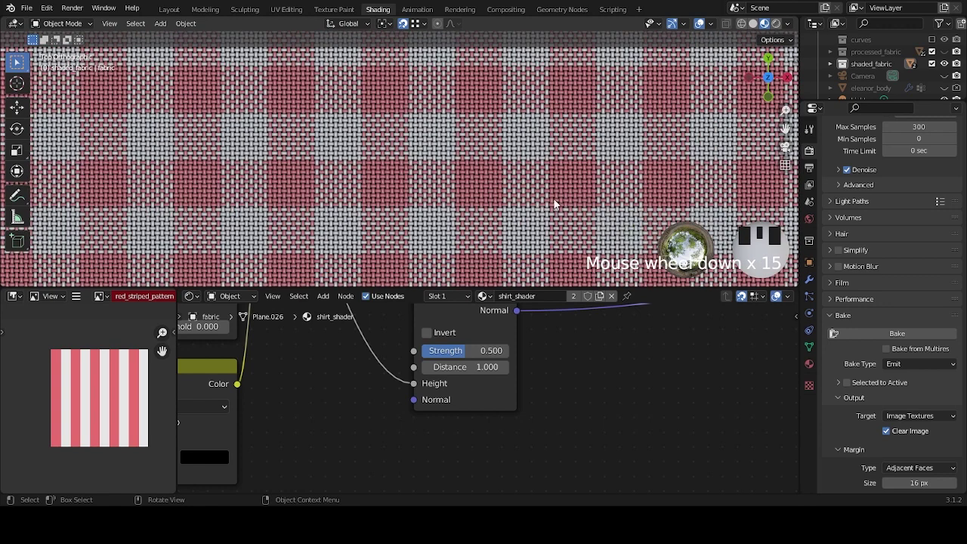
scroll(487, 205, down, 15)
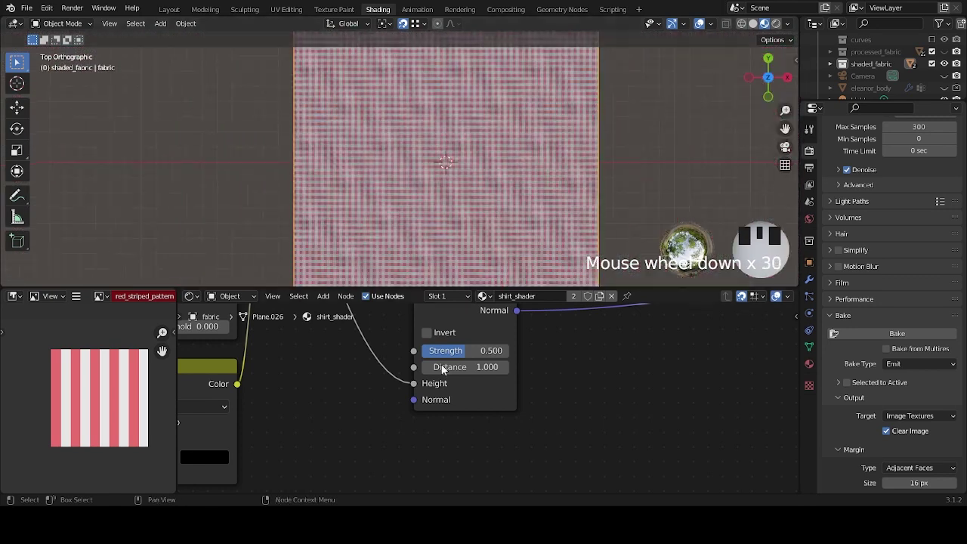
scroll(448, 210, down, 2)
scroll(446, 226, up, 4)
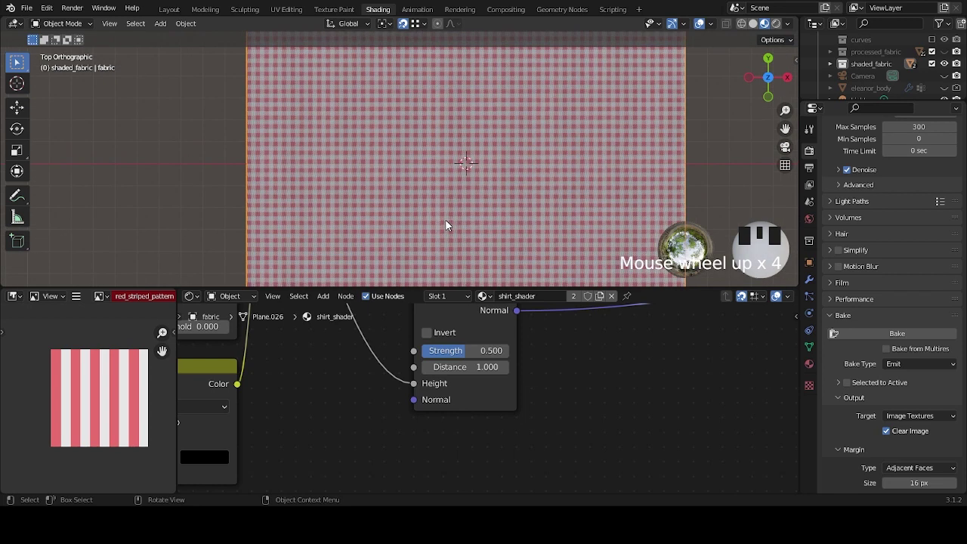
scroll(446, 225, up, 4)
scroll(446, 227, up, 20)
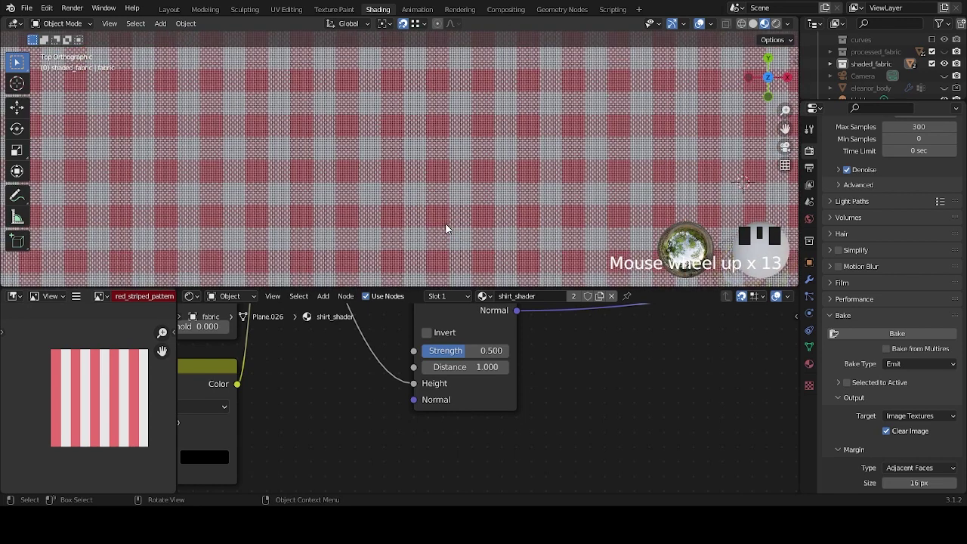
scroll(594, 174, up, 2)
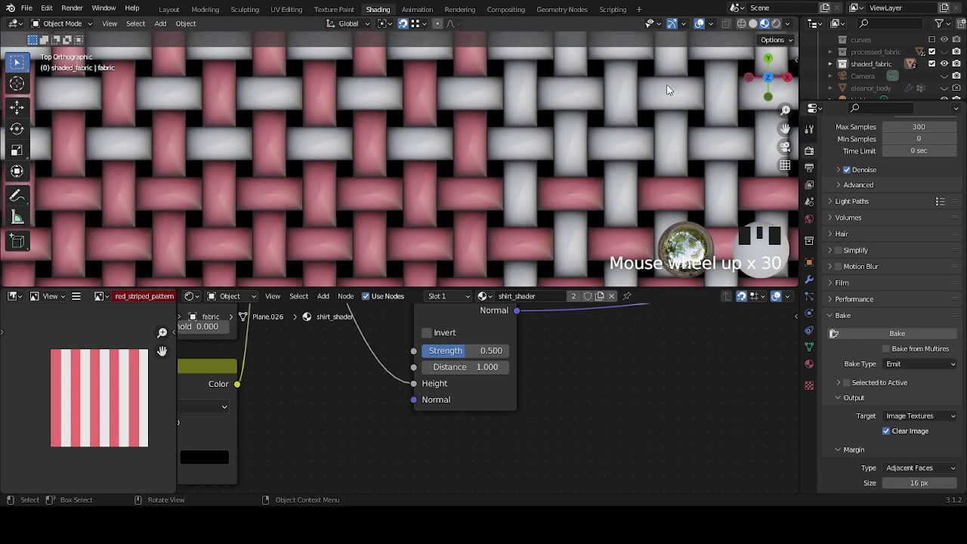
Switch the viewport to rendered shading and inspect the lit threads and the gaps between them.
click(775, 24)
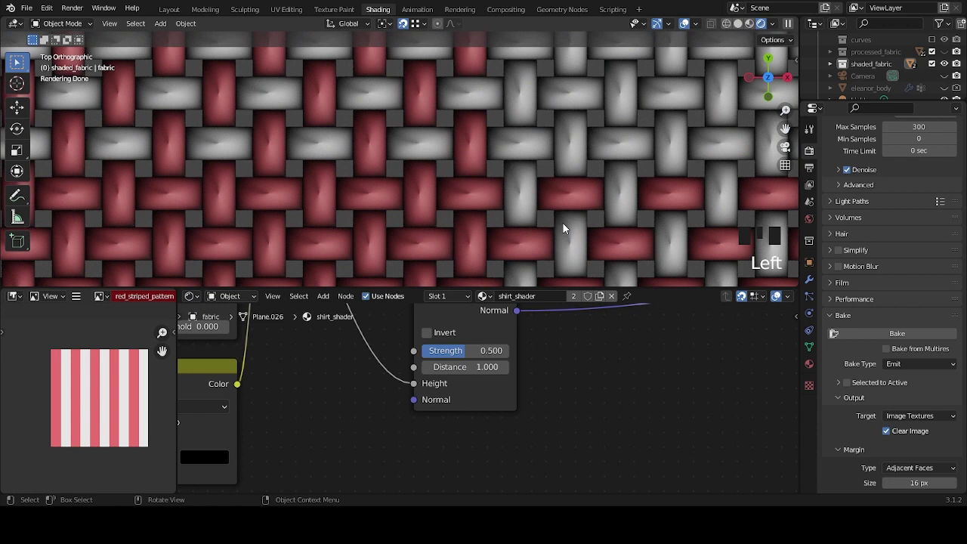
shift+middle_drag(551, 173, 467, 155)
scroll(467, 155, up, 2)
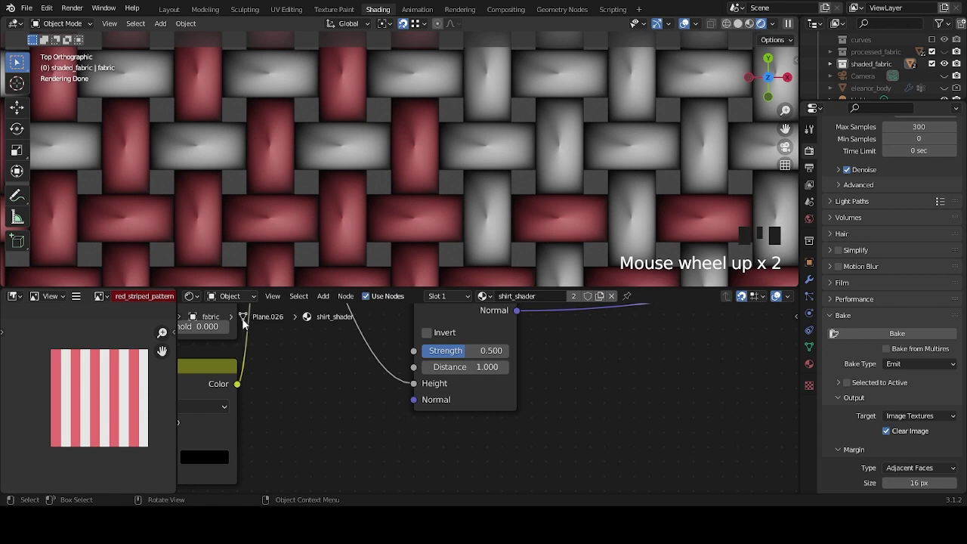
scroll(554, 174, down, 5)
Go to the Layout workspace, hide the shaded_fabric collection and collapse its contents.
click(170, 9)
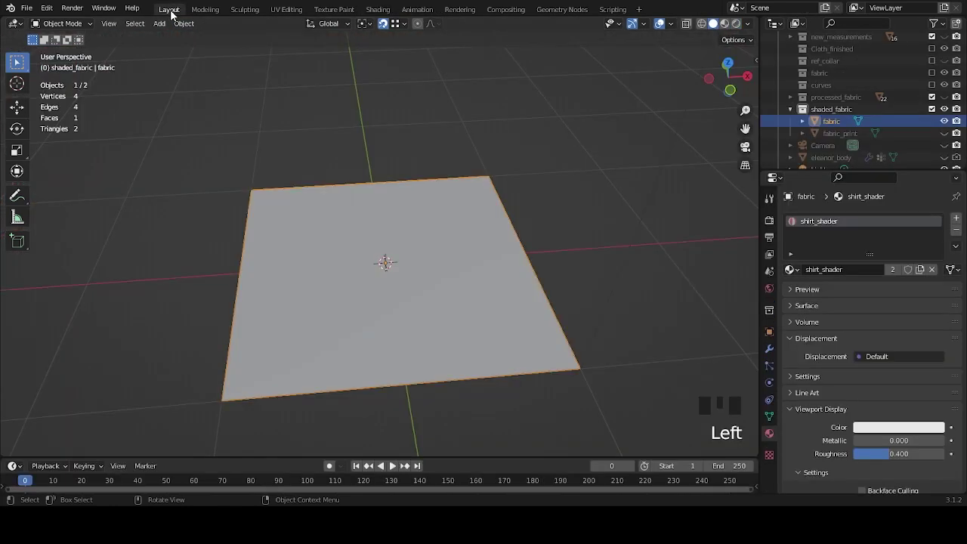
scroll(505, 241, down, 5)
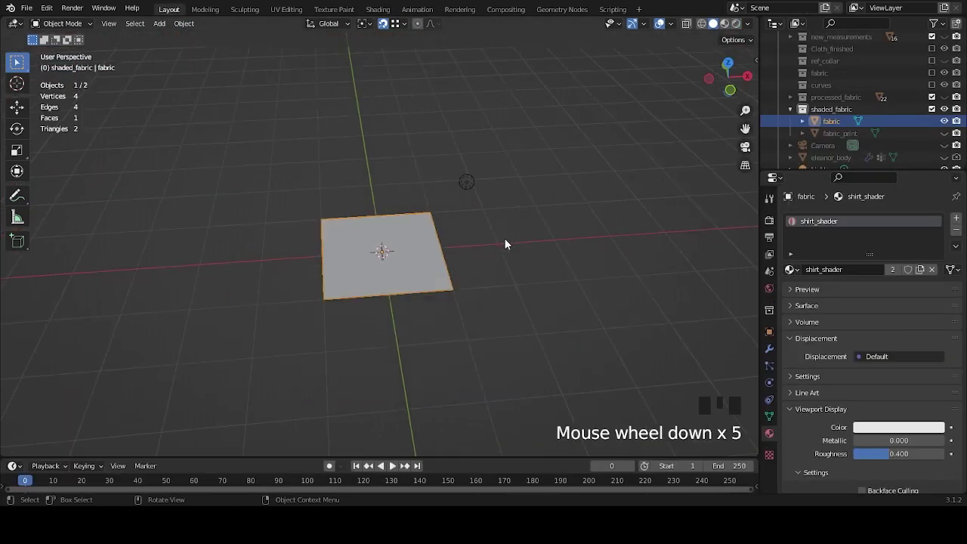
click(944, 109)
middle_drag(551, 246, 486, 252)
scroll(487, 251, up, 3)
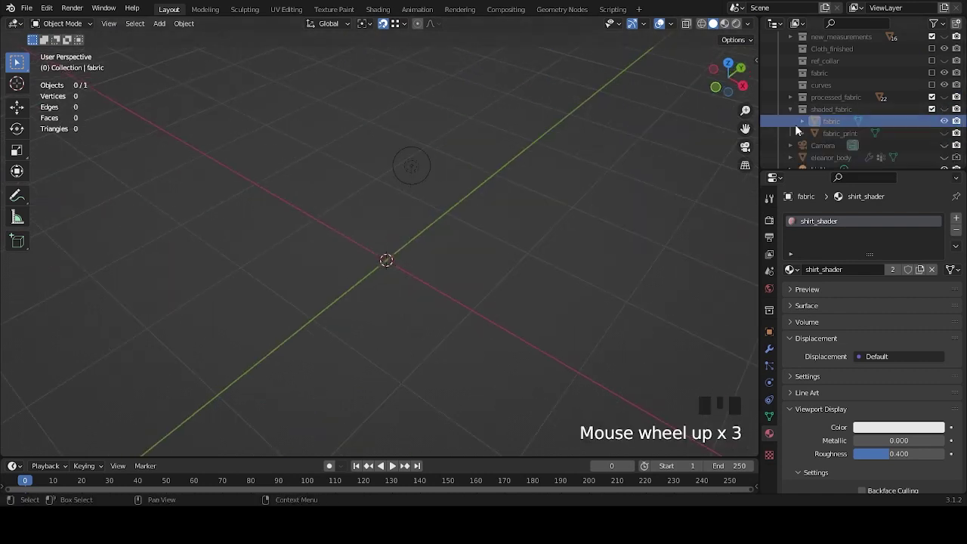
click(790, 96)
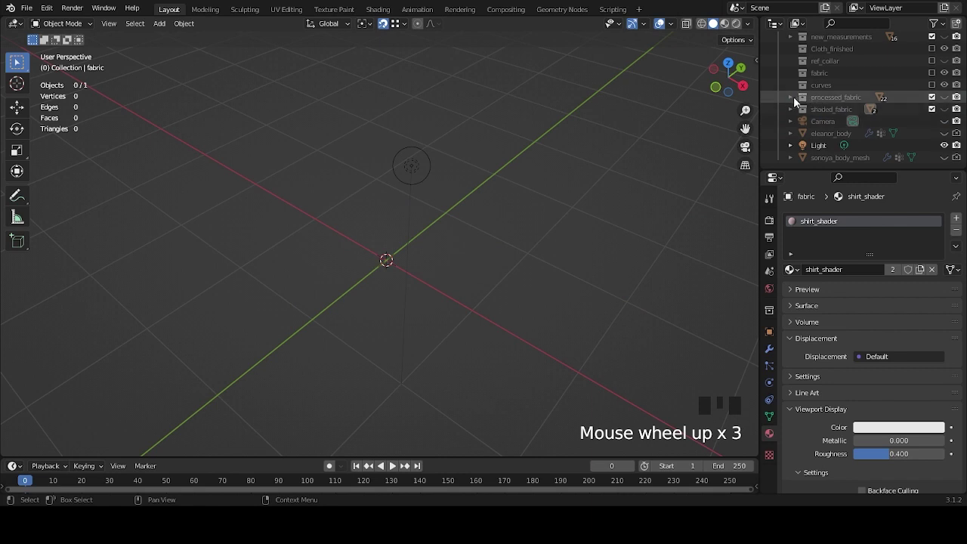
Make the processed_fabric collection visible and select the shirt_body object.
click(943, 97)
scroll(383, 218, up, 5)
shift+middle_drag(382, 218, 771, 417)
scroll(444, 250, up, 3)
click(444, 250)
scroll(444, 250, down, 3)
scroll(476, 250, up, 2)
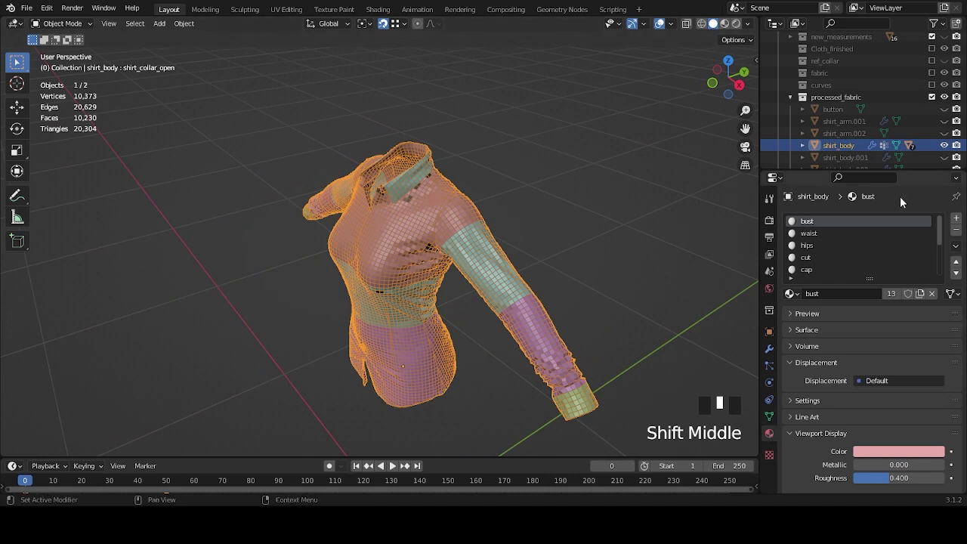
Add a new material slot to shirt_body and fill it with the existing shirt_shader material.
scroll(896, 245, down, 8)
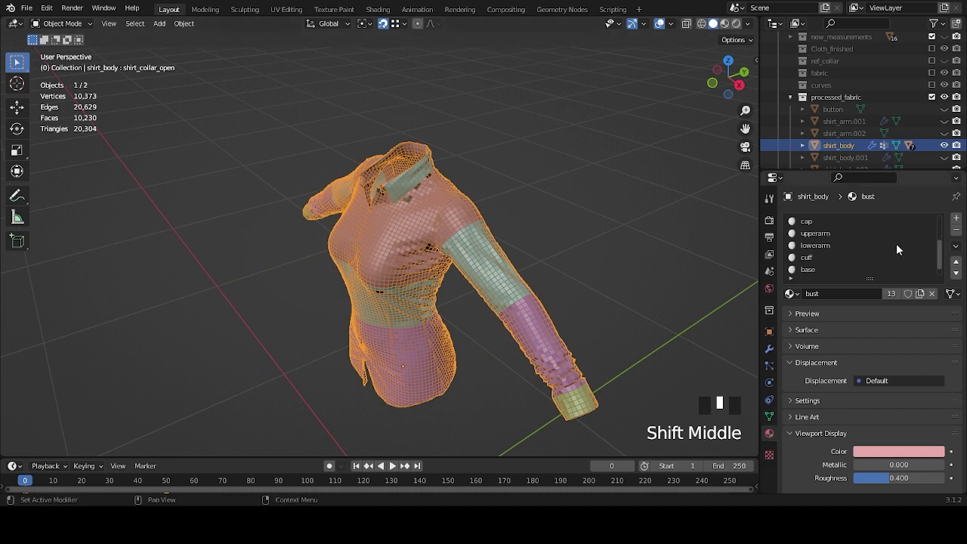
click(956, 219)
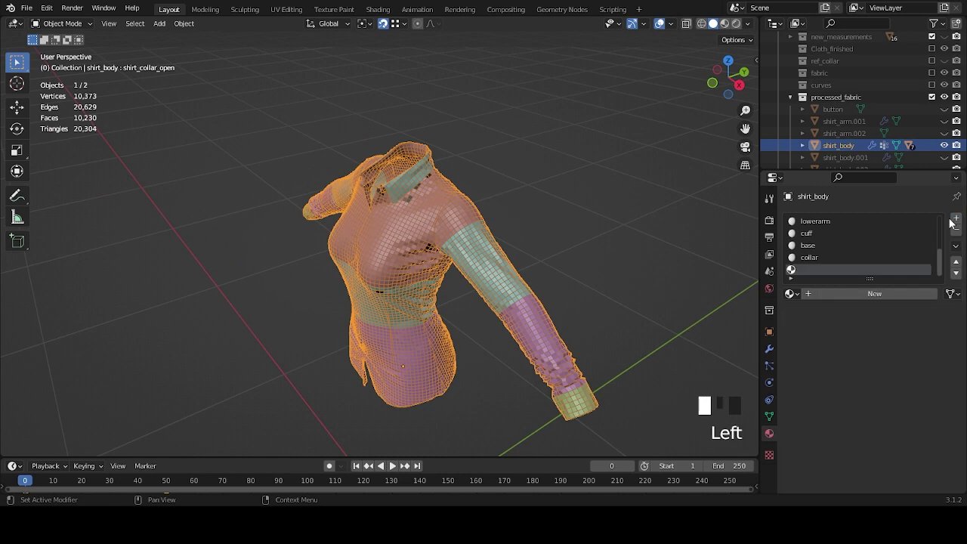
click(798, 293)
scroll(851, 414, down, 10)
scroll(843, 392, down, 2)
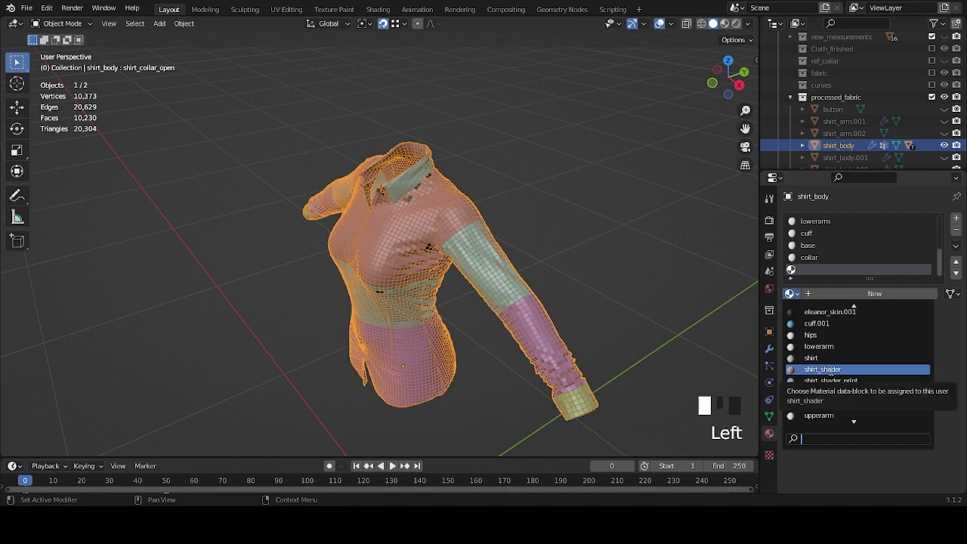
click(829, 369)
Assign the shirt_shader material to all faces of the shirt_body mesh and return to Object Mode.
scroll(509, 291, down, 5)
scroll(508, 296, up, 6)
middle_drag(447, 299, 511, 284)
scroll(529, 269, down, 5)
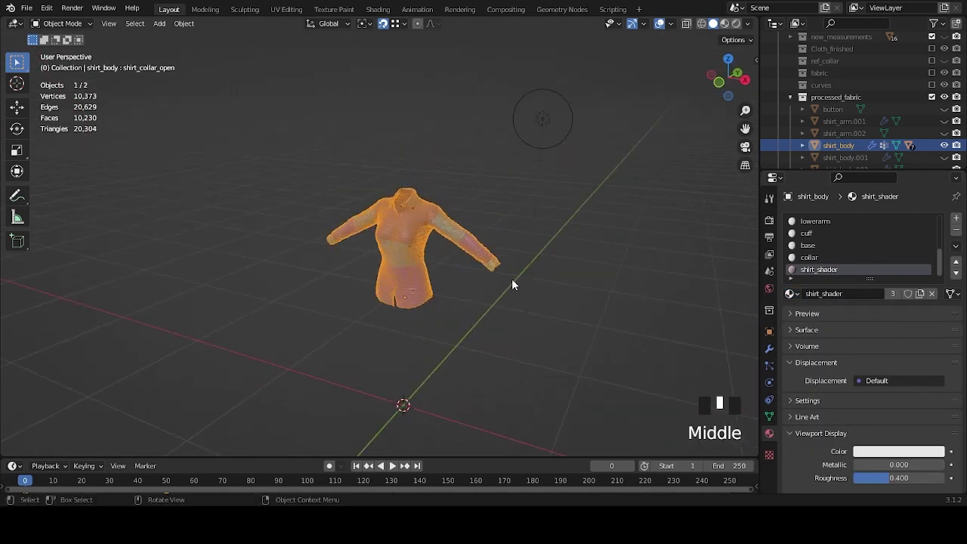
key(Tab)
click(127, 23)
key(a)
scroll(497, 207, up, 7)
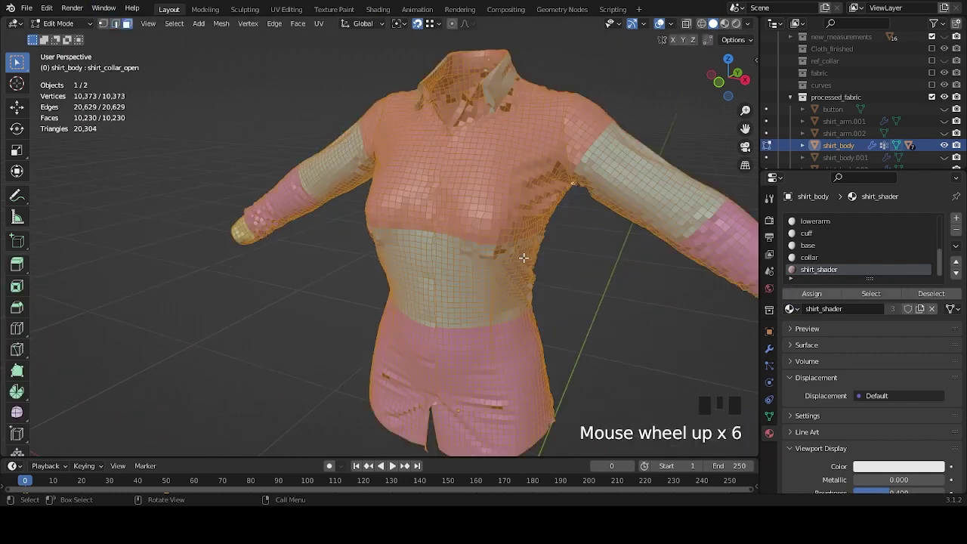
click(823, 290)
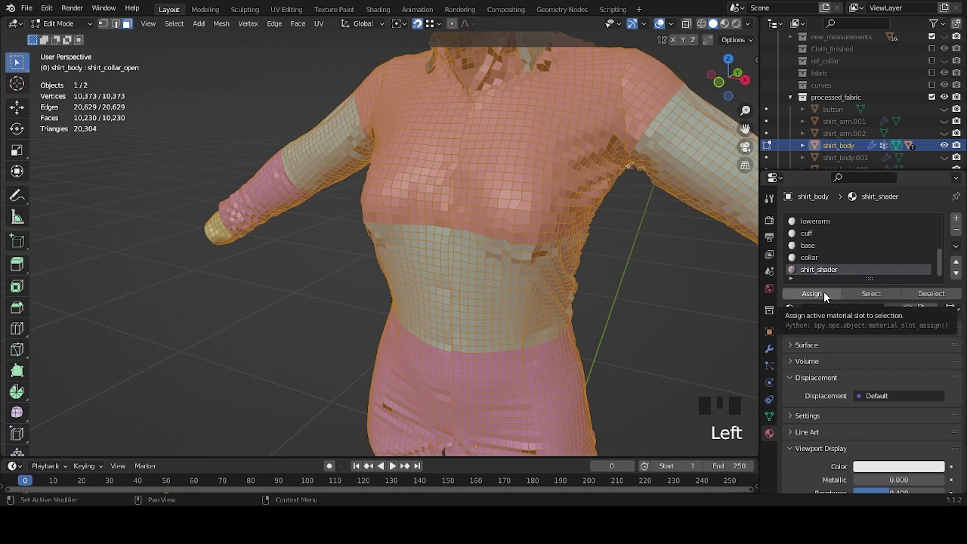
click(837, 269)
click(837, 269)
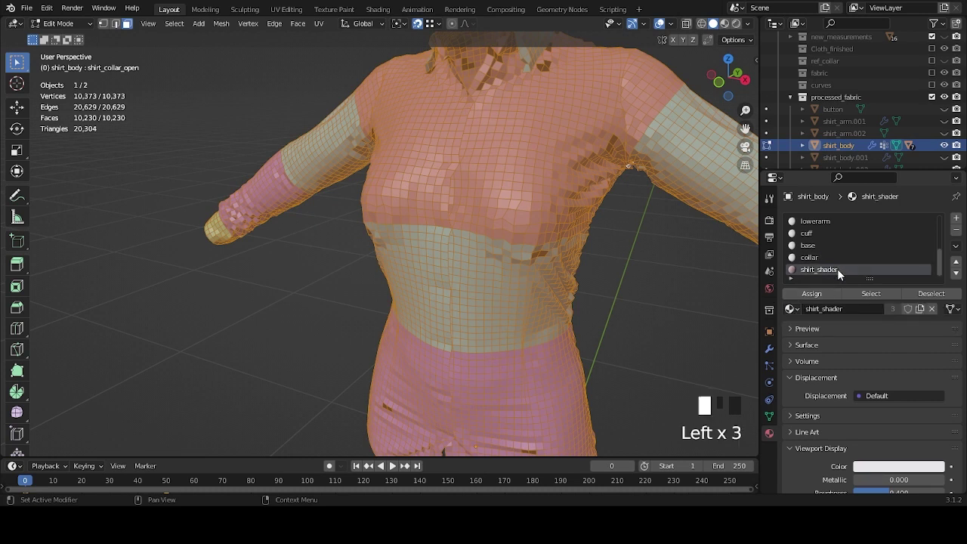
click(823, 298)
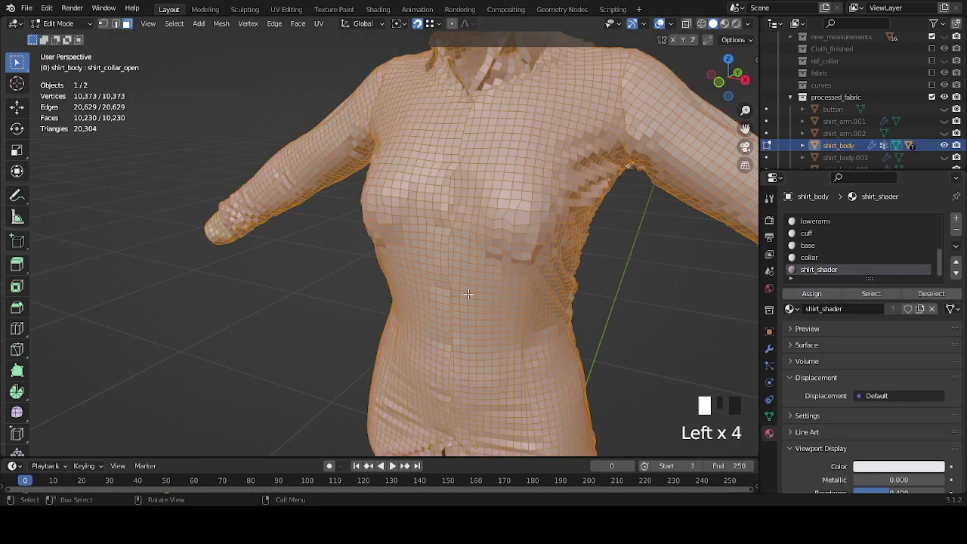
key(Tab)
Switch the viewport to material preview with the shirt deselected and turn off the wireframe overlay.
middle_drag(467, 294, 455, 174)
scroll(617, 326, down, 3)
scroll(605, 302, up, 2)
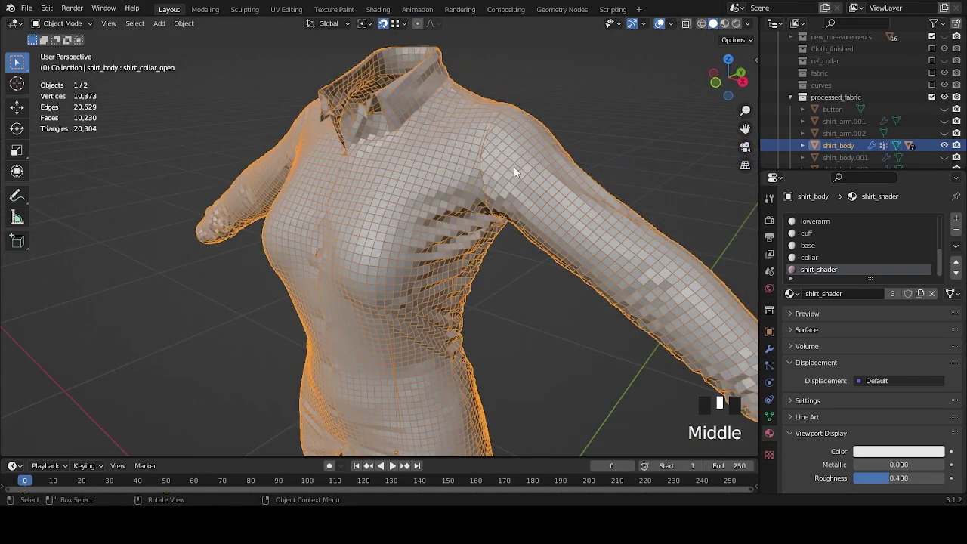
scroll(514, 171, down, 3)
middle_drag(505, 218, 574, 173)
click(607, 138)
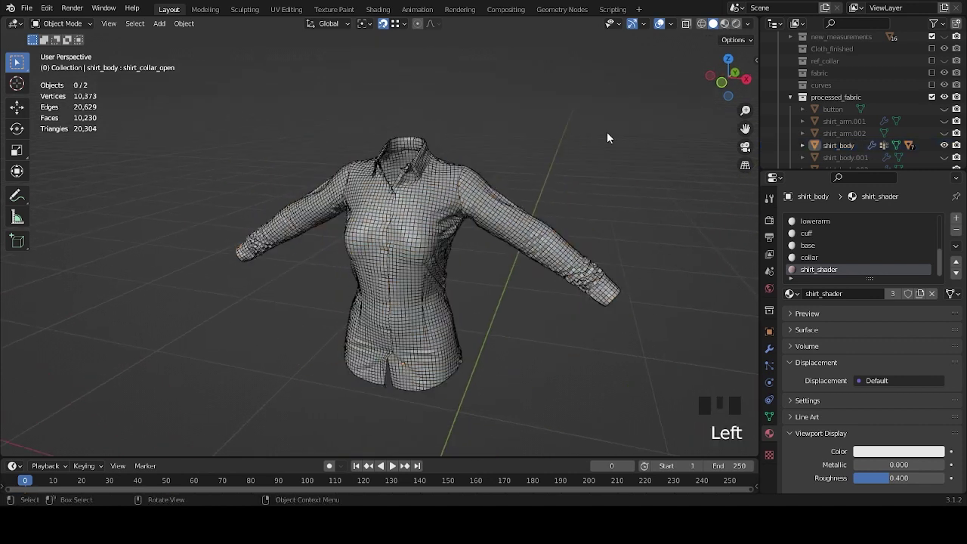
click(725, 23)
middle_drag(565, 168, 605, 160)
scroll(605, 165, up, 2)
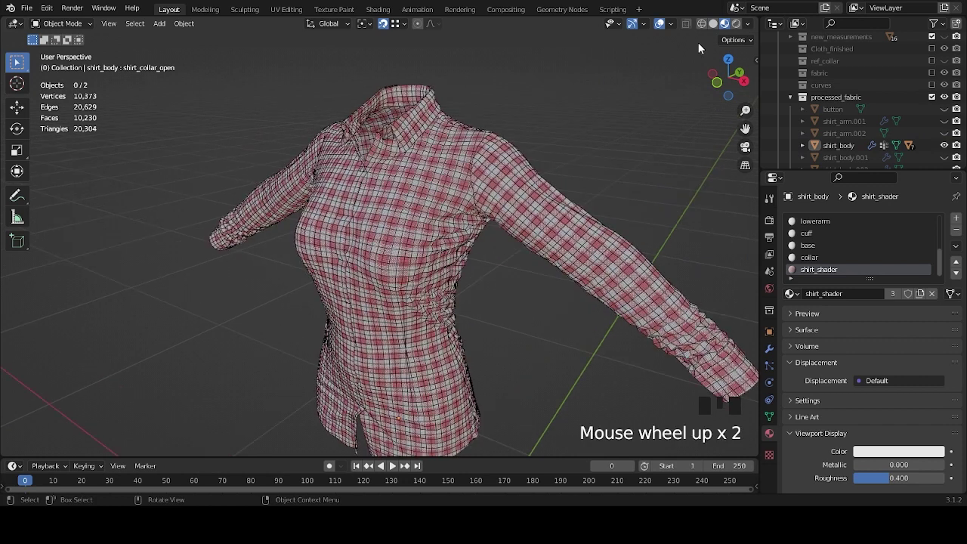
click(670, 24)
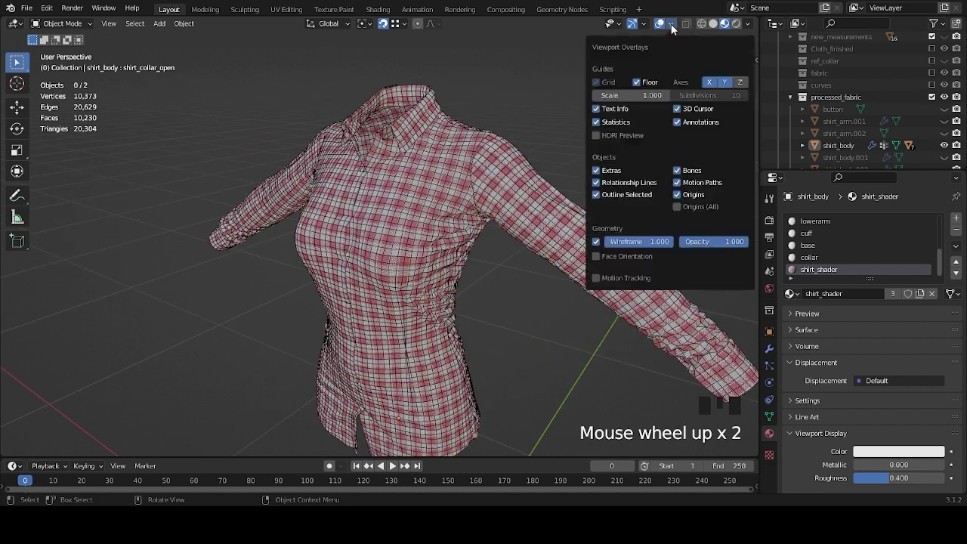
click(596, 242)
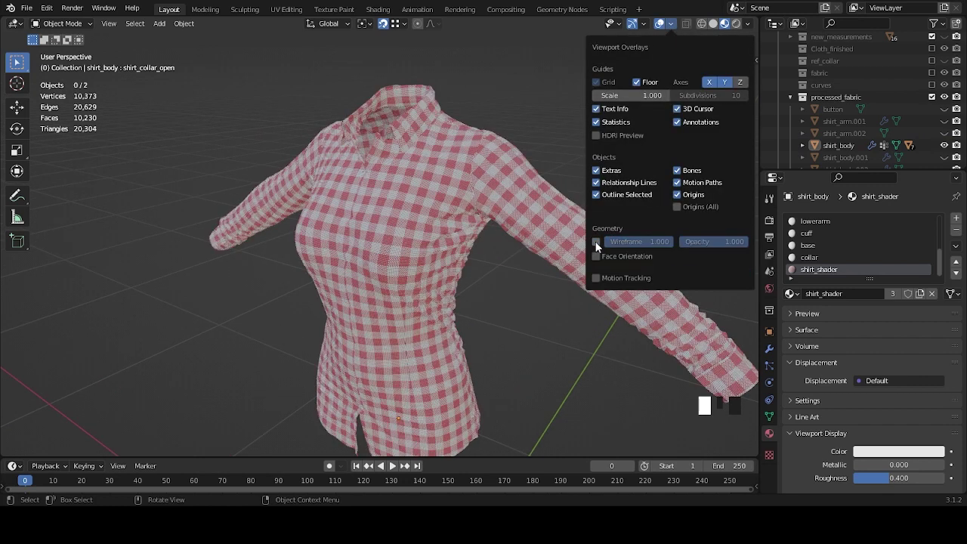
Switch the viewport to rendered shading and inspect the checkered fabric on the shirt from all around and close up.
click(736, 25)
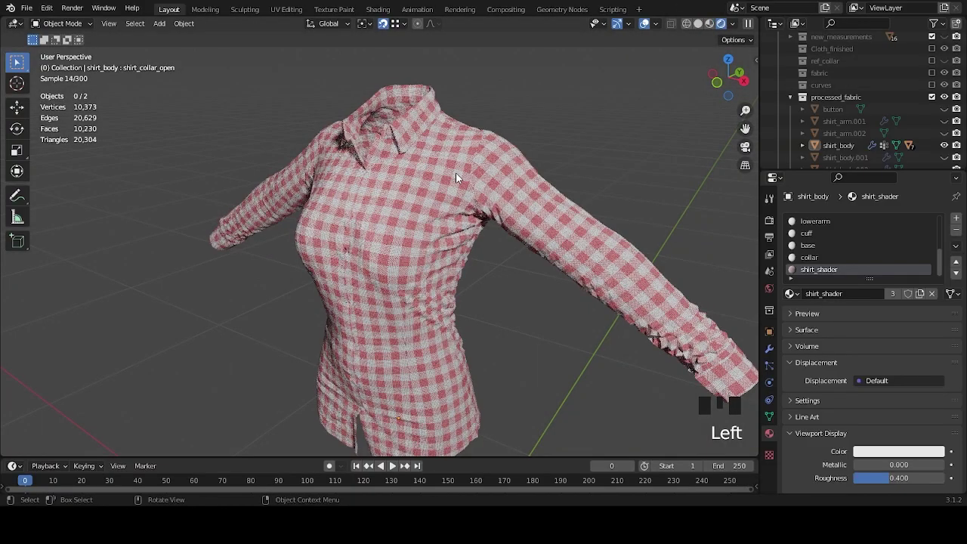
scroll(455, 173, up, 2)
mouse_move(456, 172)
middle_down()
mouse_move(544, 156)
mouse_move(568, 205)
mouse_move(559, 241)
mouse_move(486, 267)
middle_up()
scroll(466, 177, down, 4)
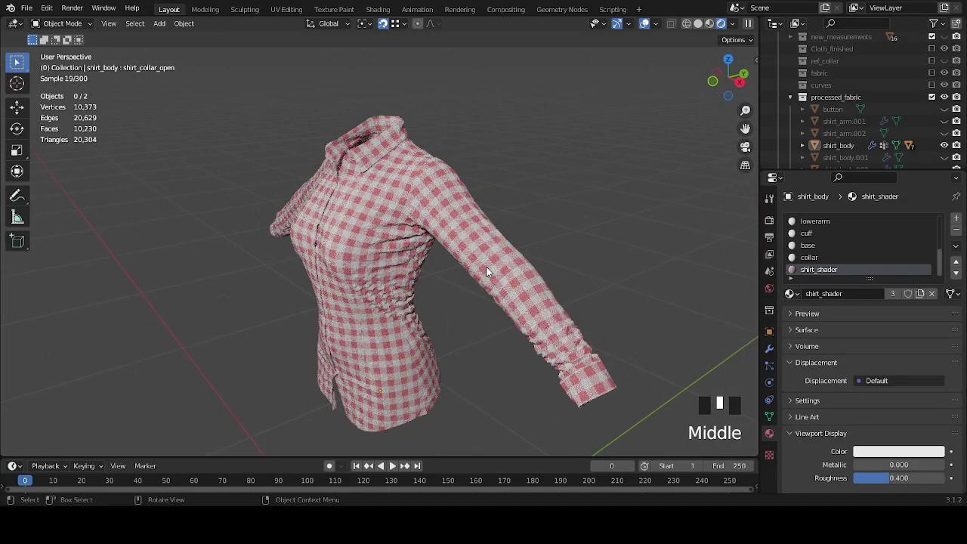
middle_drag(482, 268, 543, 264)
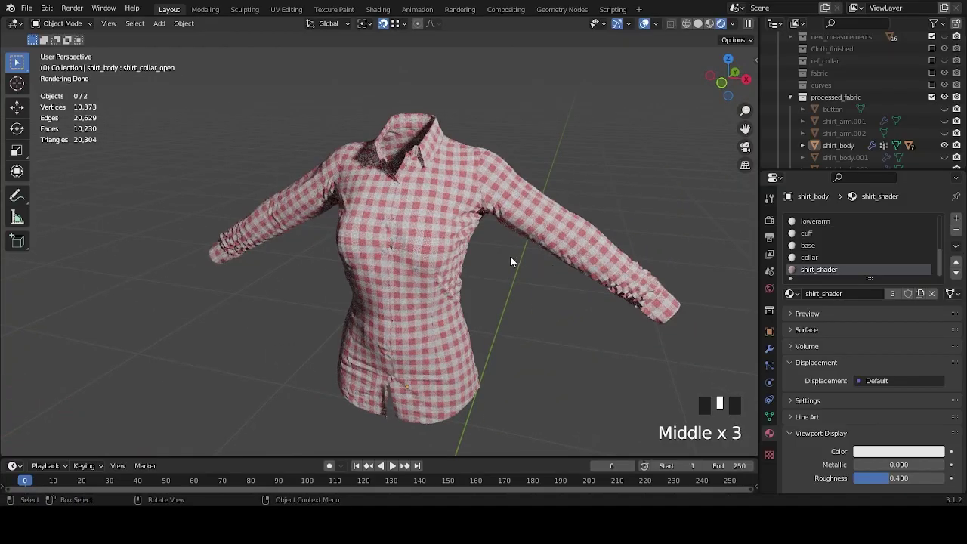
scroll(510, 257, up, 3)
middle_drag(496, 259, 504, 258)
scroll(505, 259, up, 3)
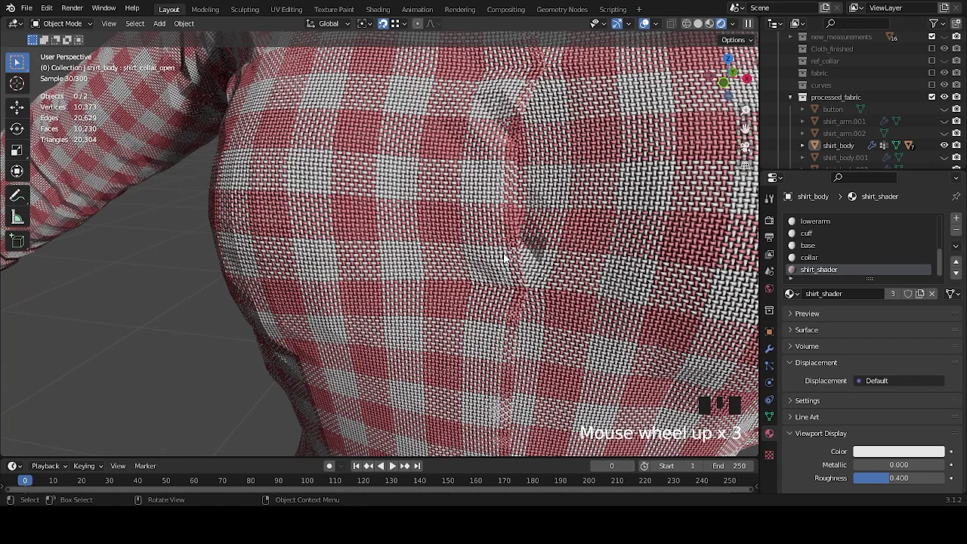
Go to the Shading workspace, select the shirt body and frame it in the viewport.
click(376, 9)
scroll(502, 225, down, 17)
middle_drag(499, 227, 447, 121)
scroll(550, 155, down, 12)
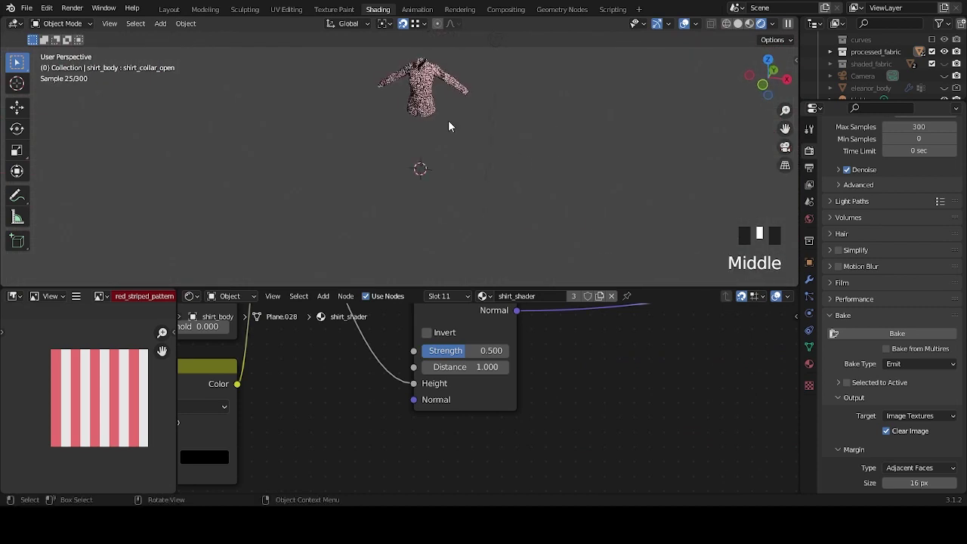
click(442, 109)
click(109, 23)
click(132, 105)
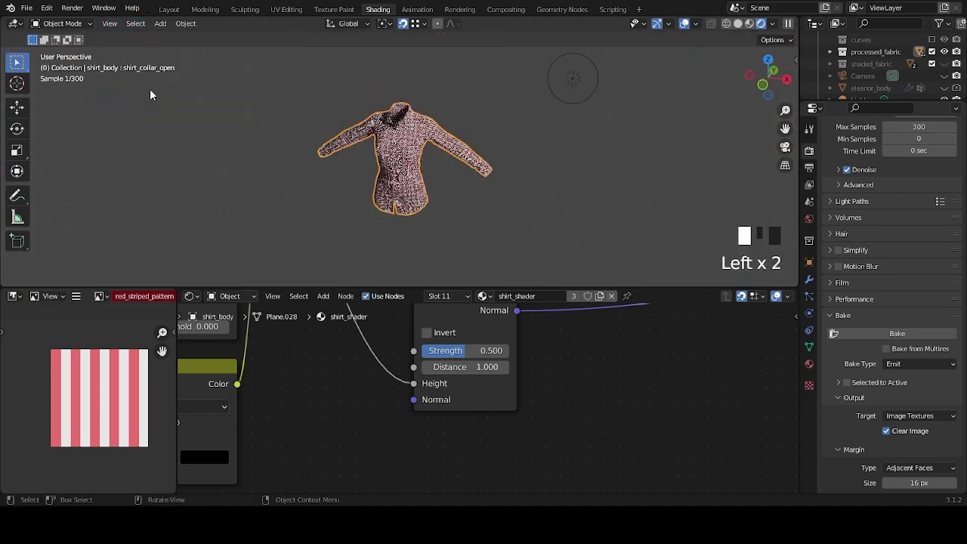
Set the Value node that drives the UV scale of shirt_shader to 100.
scroll(456, 179, up, 6)
scroll(455, 179, up, 3)
scroll(445, 446, down, 12)
shift+middle_drag(443, 432, 793, 401)
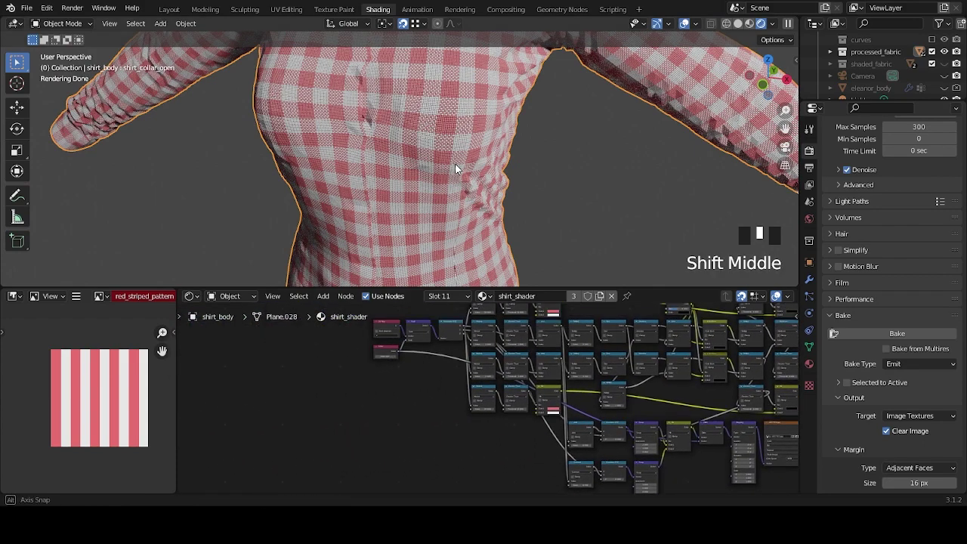
middle_drag(458, 166, 469, 153)
scroll(471, 153, up, 2)
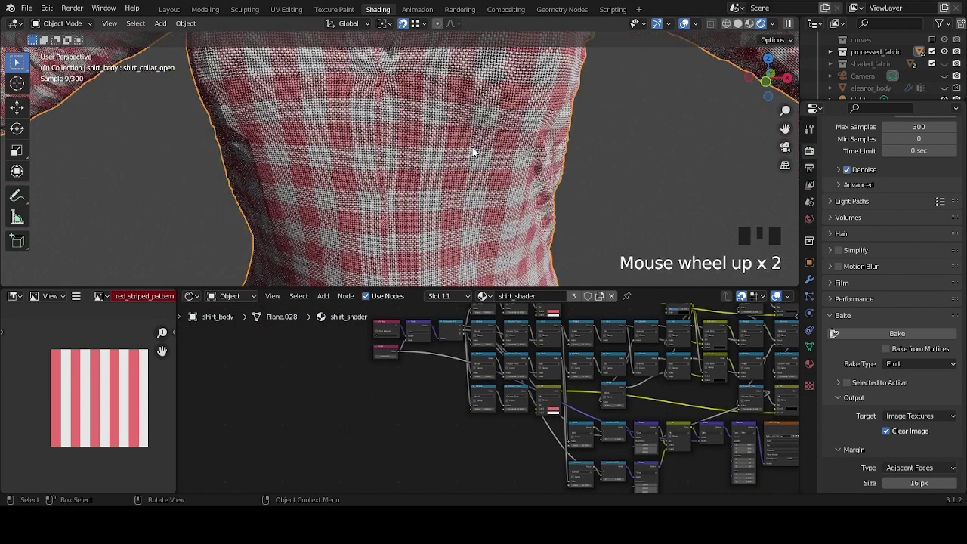
shift+middle_drag(472, 152, 446, 189)
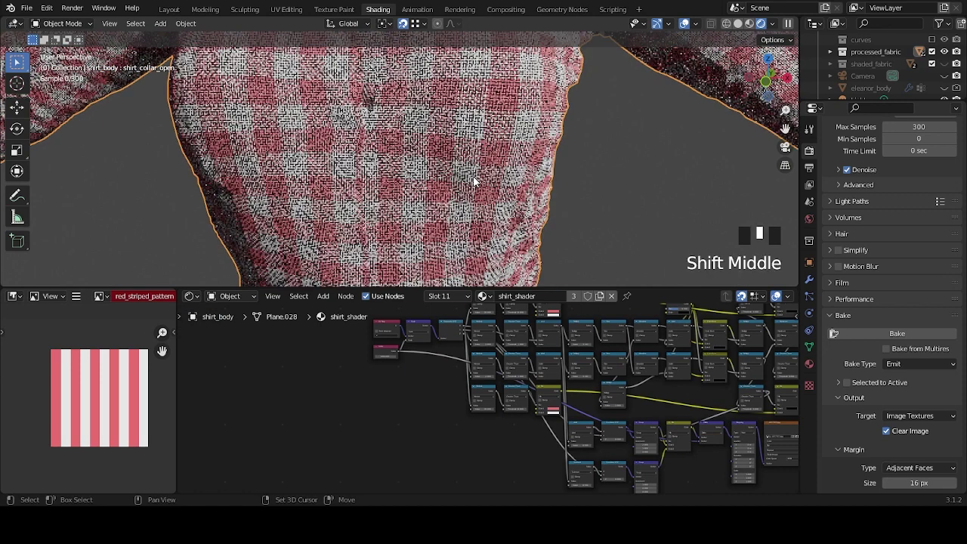
shift+middle_drag(421, 364, 444, 395)
scroll(434, 385, up, 11)
scroll(384, 379, up, 4)
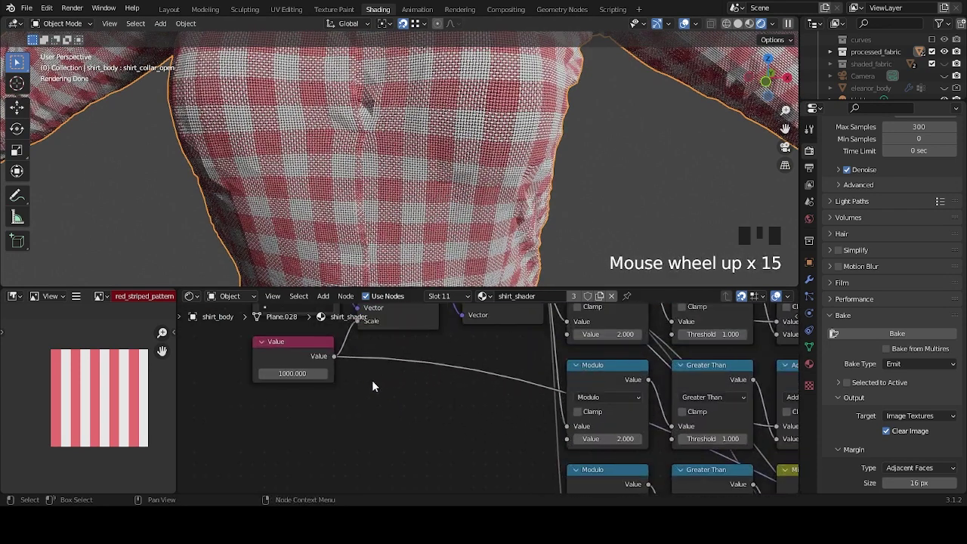
middle_drag(383, 380, 493, 411)
click(436, 404)
text(1)
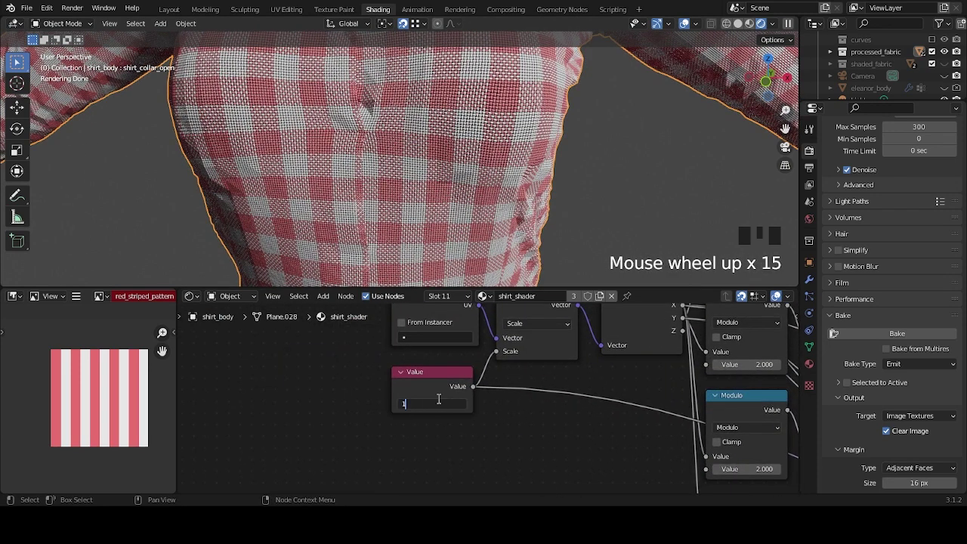
text(00)
key(Return)
Examine the enlarged weave across the shirt's torso and sleeves, along with the shader's node network.
scroll(494, 173, down, 5)
middle_drag(488, 181, 413, 193)
scroll(413, 192, up, 5)
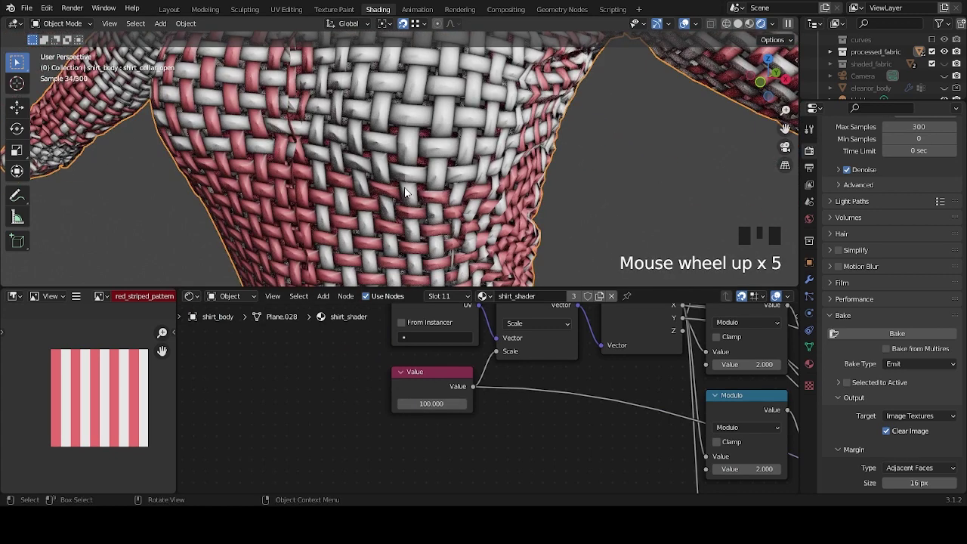
middle_drag(442, 161, 382, 108)
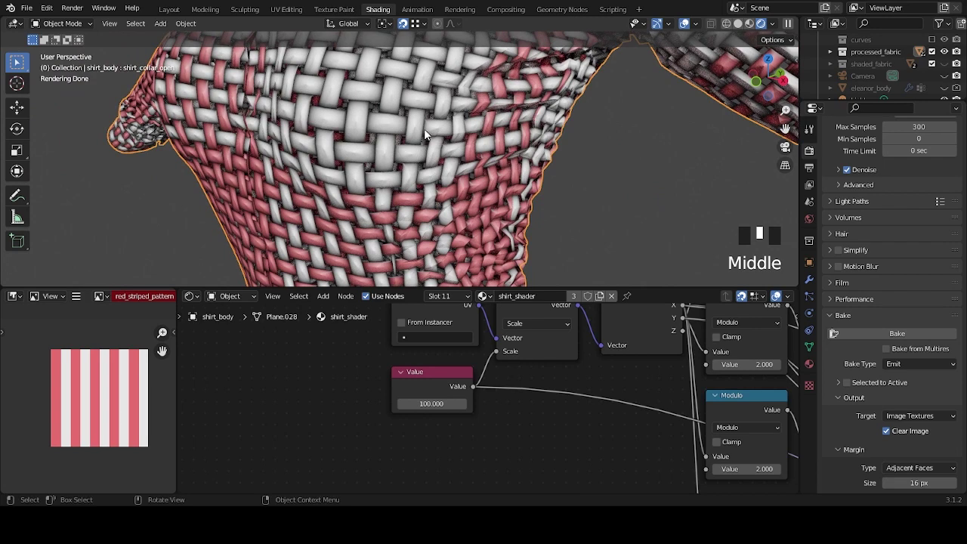
scroll(434, 178, down, 4)
middle_drag(436, 181, 576, 363)
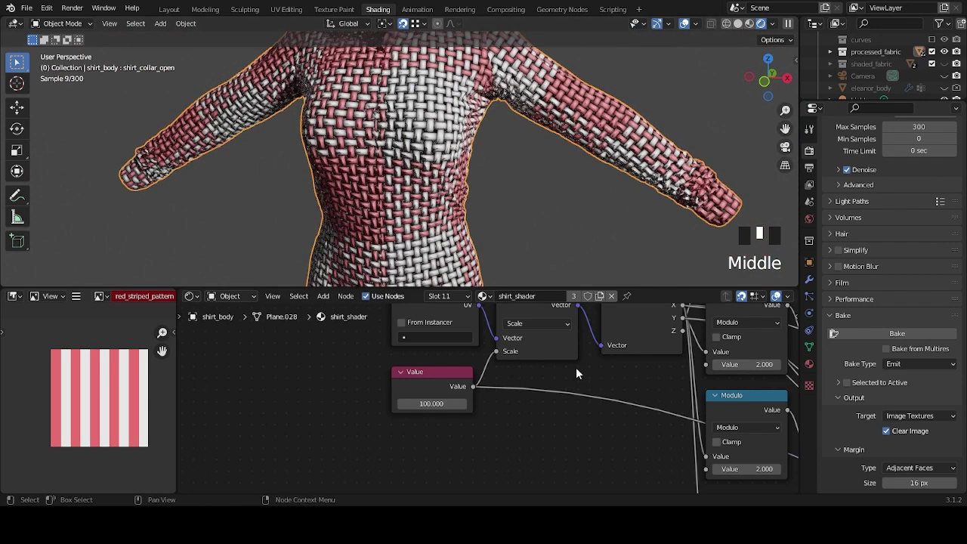
scroll(568, 386, down, 11)
scroll(600, 438, up, 1)
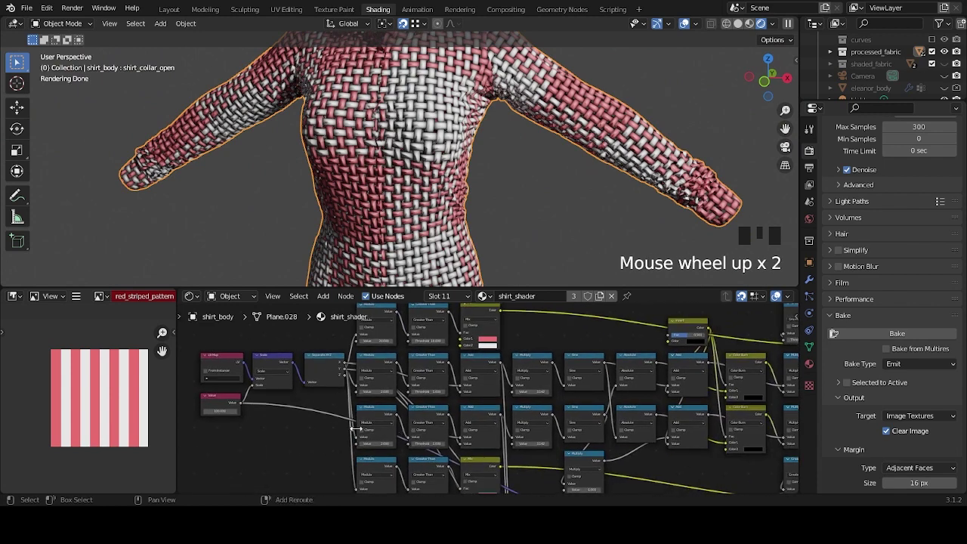
Set the Value node that drives the weave scale back to 1000.
middle_drag(353, 428, 486, 404)
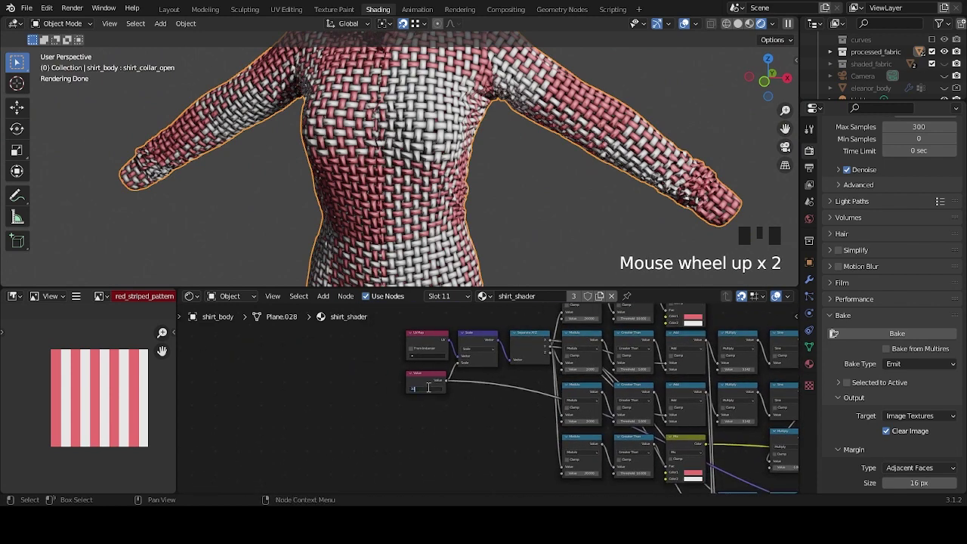
key(Return)
scroll(473, 143, up, 3)
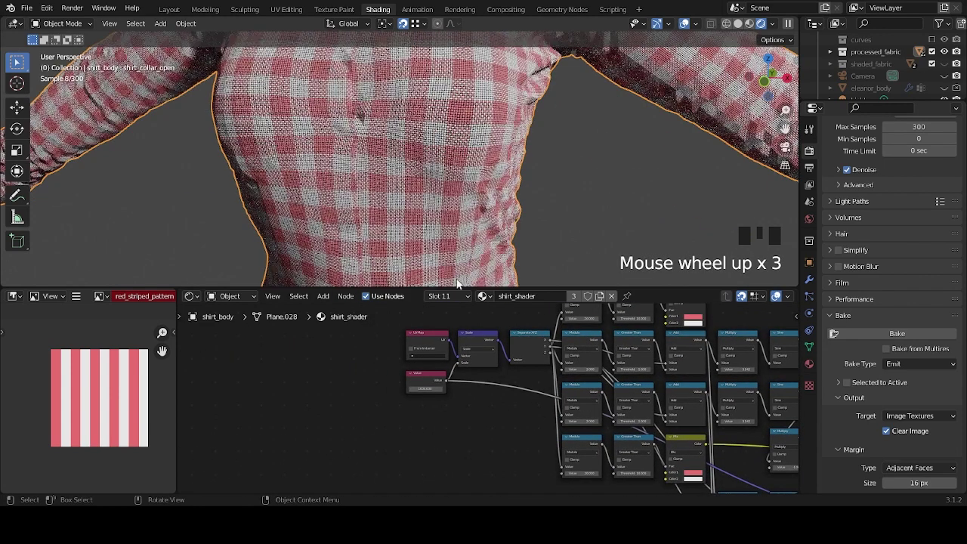
scroll(428, 409, up, 6)
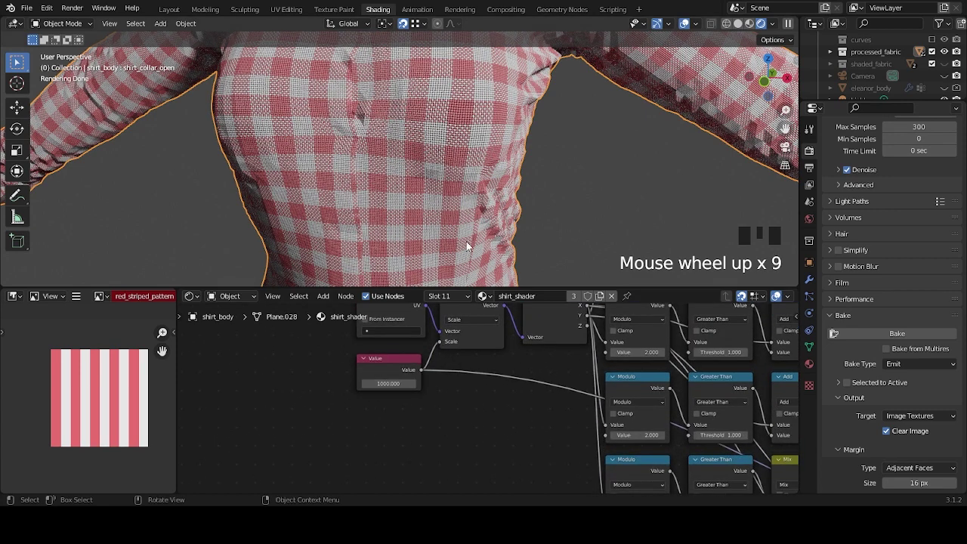
Make the sonoya_body_mesh object visible so the shirt is shown on the body.
middle_drag(461, 241, 484, 219)
scroll(927, 64, down, 5)
scroll(926, 64, down, 3)
click(944, 88)
scroll(943, 88, down, 5)
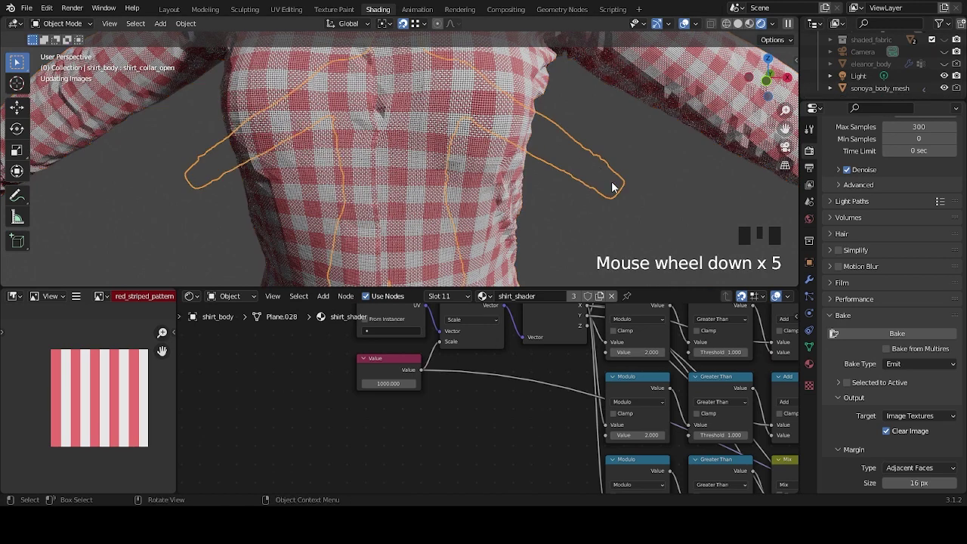
click(665, 201)
Select the shirt body in front view and enable the viewport display of its Subdivision modifier.
shift+middle_drag(529, 166, 507, 183)
scroll(499, 179, up, 8)
scroll(507, 183, up, 3)
middle_drag(499, 227, 483, 216)
click(518, 201)
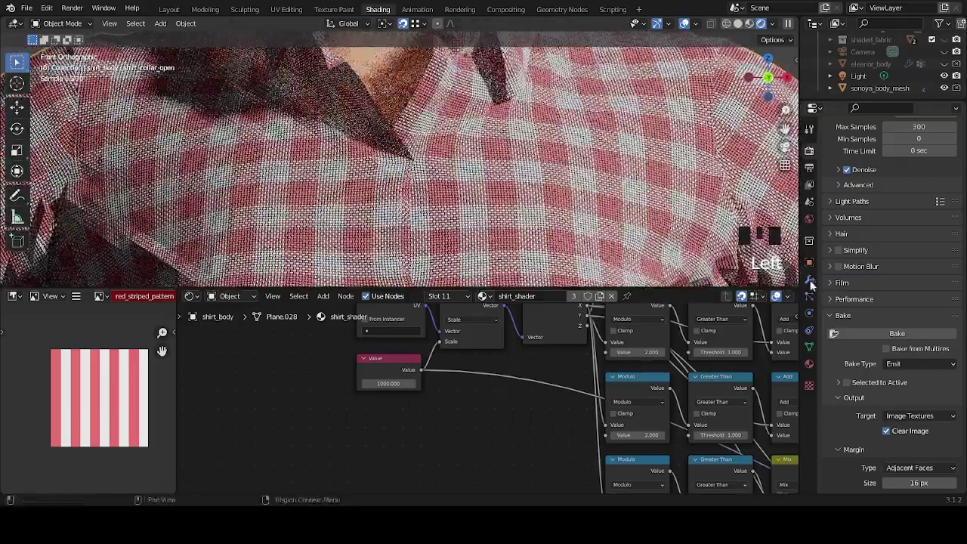
click(808, 279)
click(901, 208)
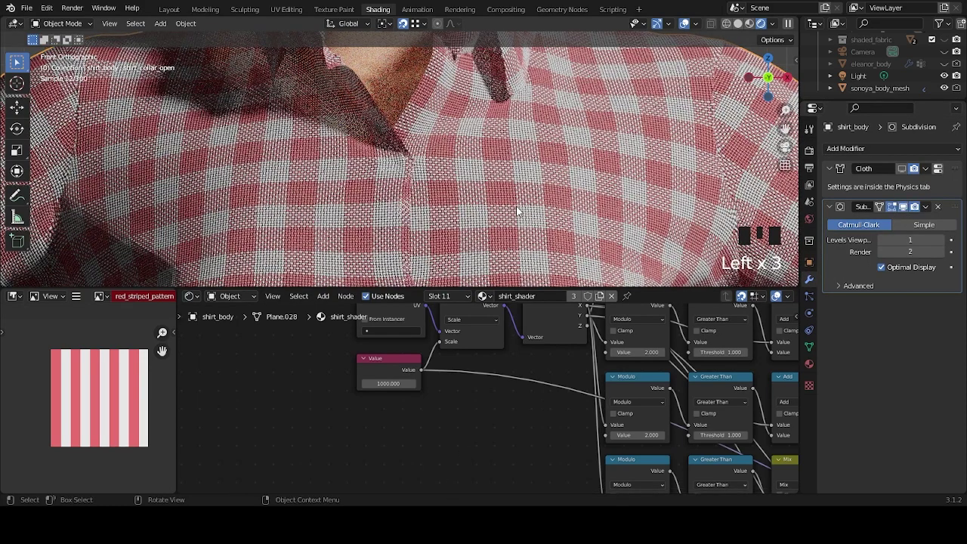
Examine the rendered fabric around the shirt's neckline, collar and shoulders.
scroll(412, 158, up, 2)
shift+middle_drag(412, 158, 453, 190)
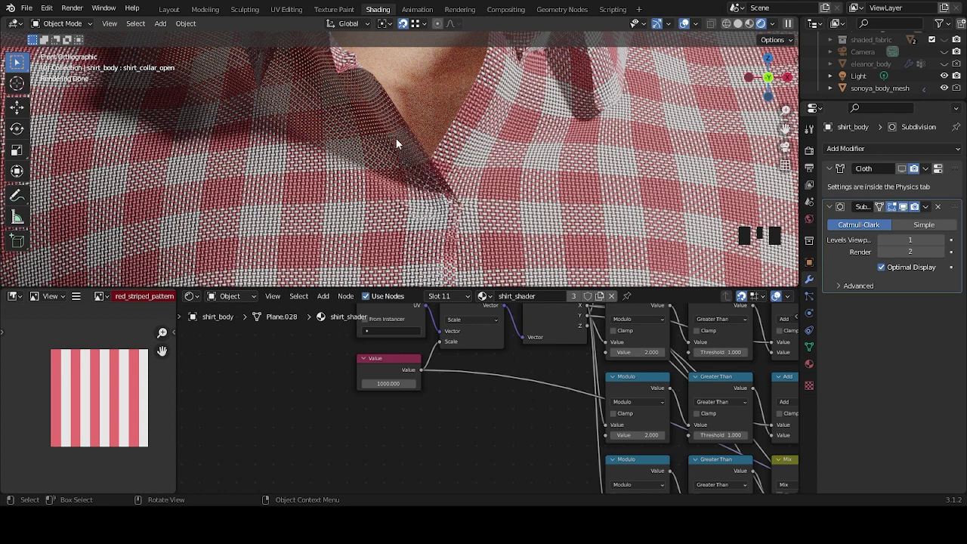
shift+middle_drag(414, 123, 449, 208)
scroll(427, 162, down, 2)
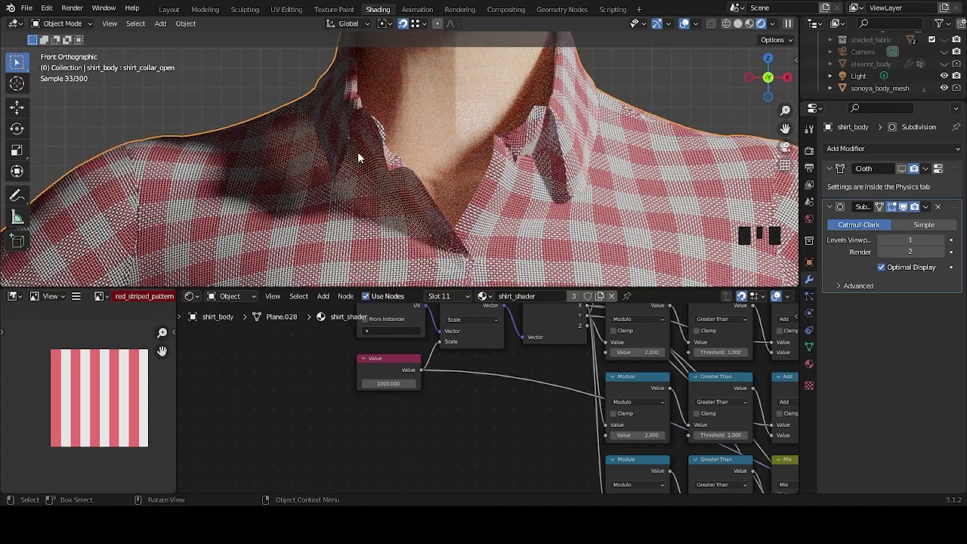
Examine the plaid shirt's woven fabric around the collar up close and from a distance.
scroll(528, 412, down, 12)
scroll(478, 205, down, 11)
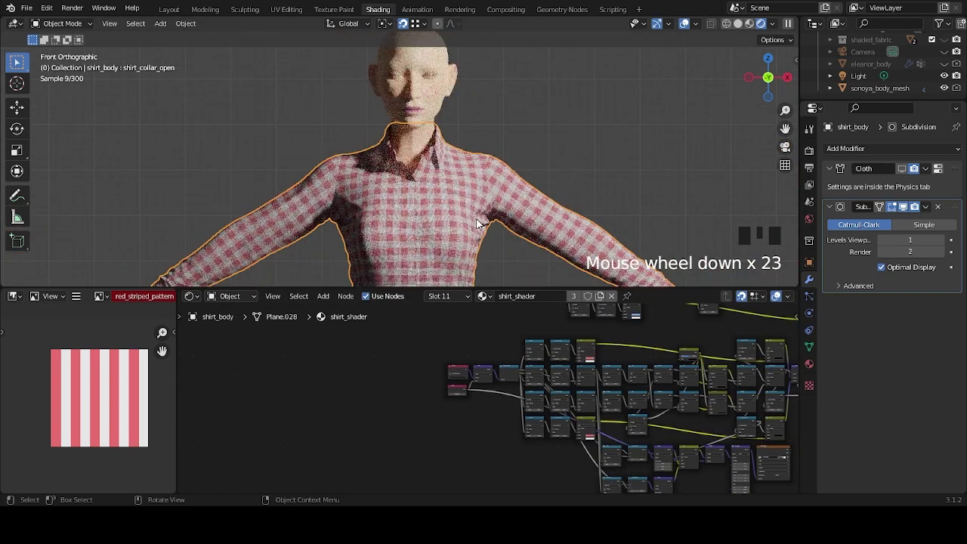
scroll(474, 215, up, 10)
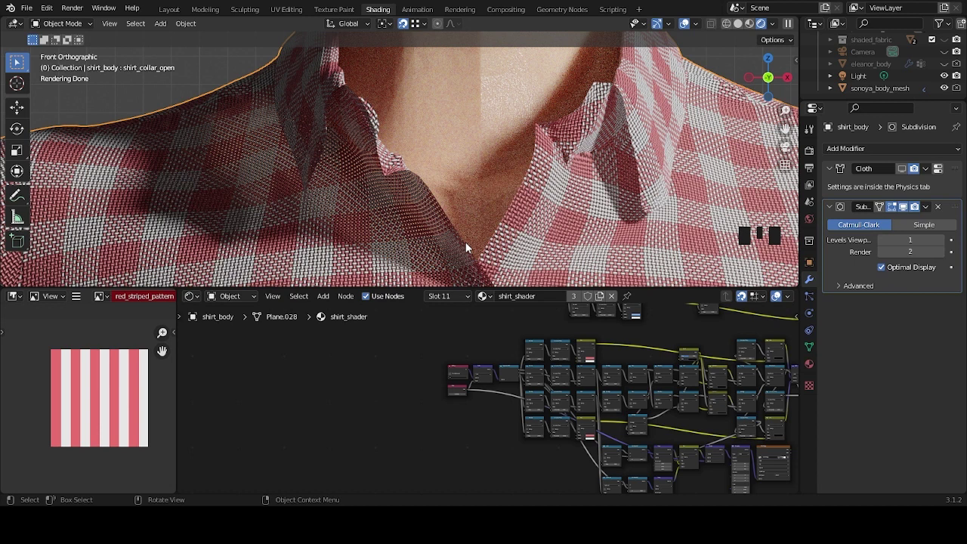
scroll(495, 190, down, 5)
scroll(497, 195, up, 3)
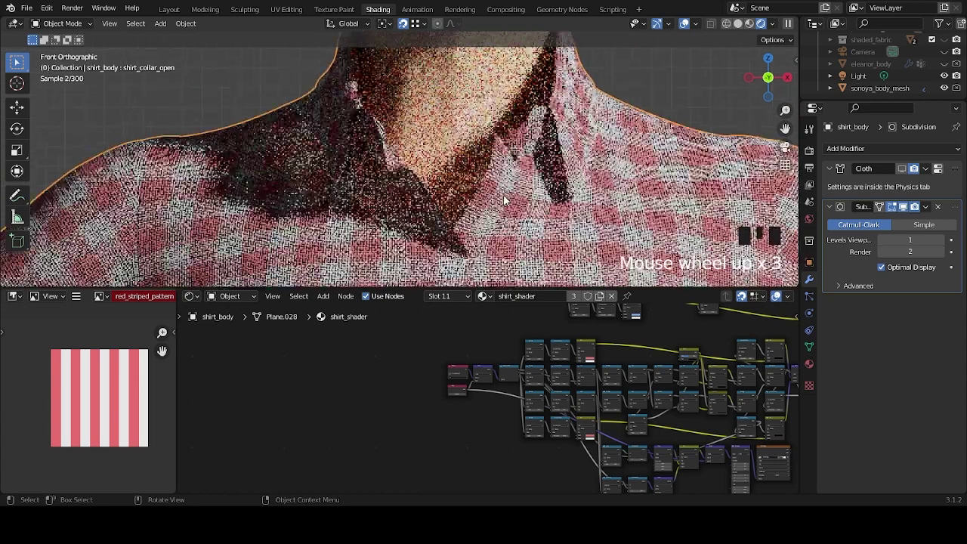
scroll(492, 416, down, 2)
Lower the Invert node's Fac to 0 and check the shading of the shirt's shadowed areas.
shift+middle_drag(491, 416, 533, 415)
scroll(534, 414, up, 10)
shift+middle_drag(529, 449, 595, 351)
scroll(595, 357, up, 8)
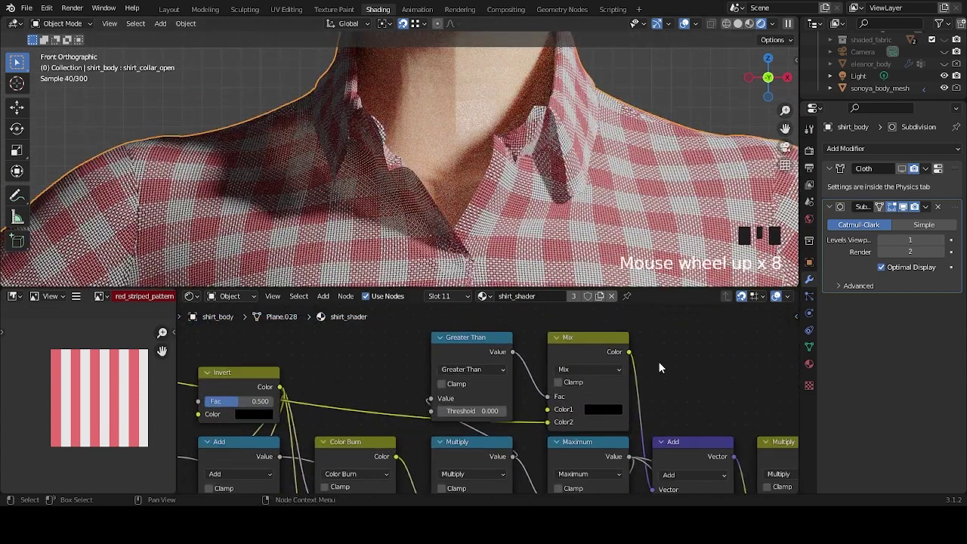
ctrl+middle_drag(392, 393, 451, 408)
drag(454, 396, 407, 396)
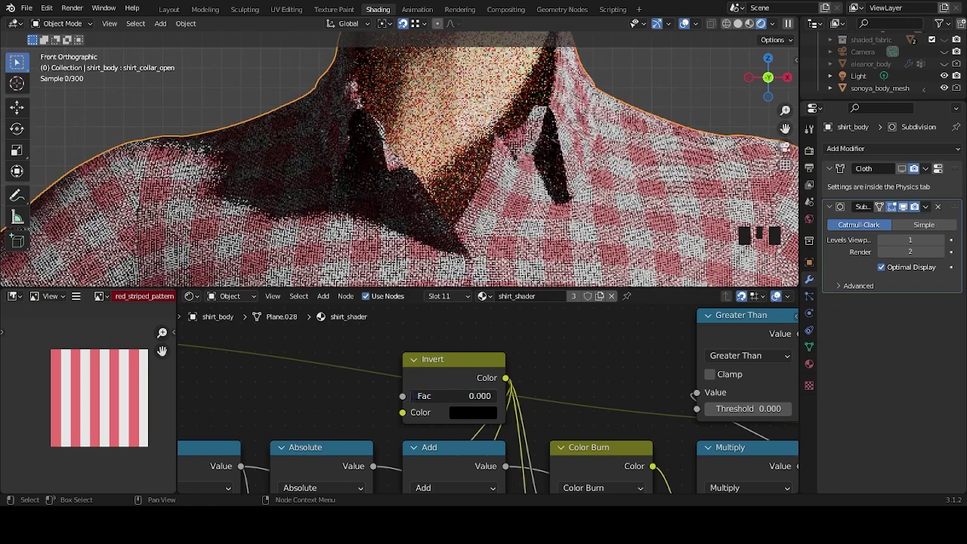
click(413, 399)
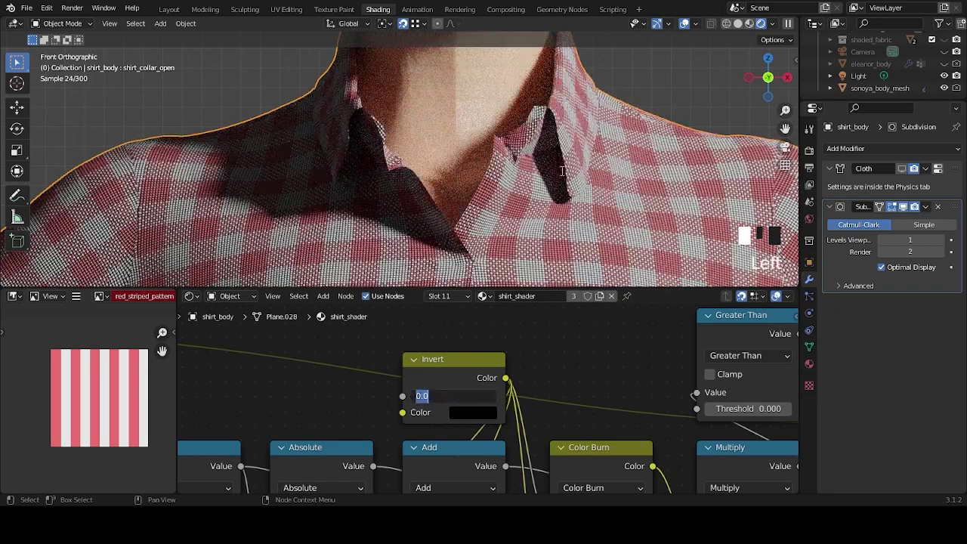
scroll(498, 197, down, 5)
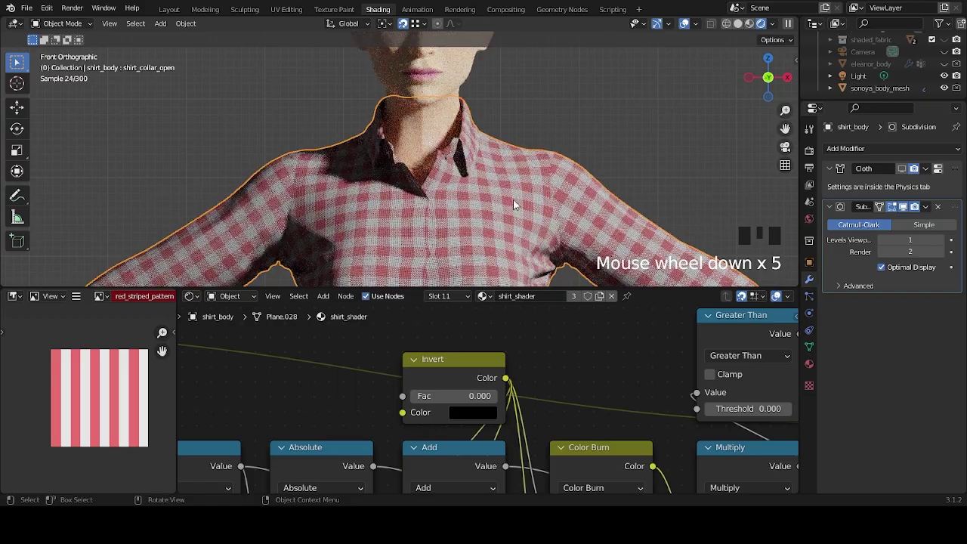
middle_drag(513, 204, 457, 213)
scroll(453, 215, up, 5)
scroll(445, 220, up, 3)
scroll(449, 219, up, 1)
scroll(448, 219, down, 4)
Raise the Invert node's Fac to about 0.9 and inspect the whole shirt at an angle.
drag(449, 396, 559, 396)
scroll(521, 189, down, 10)
middle_drag(521, 189, 503, 229)
scroll(564, 204, down, 4)
scroll(539, 230, up, 4)
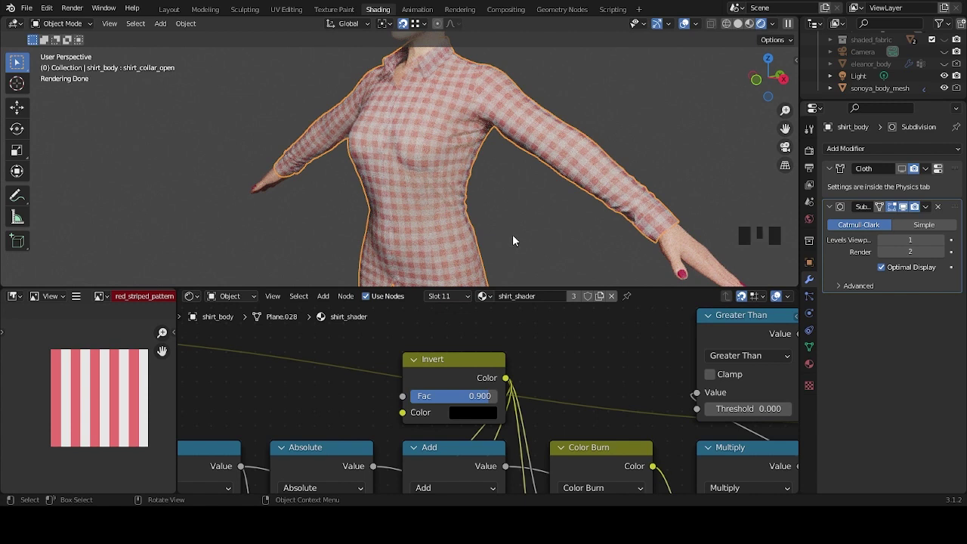
scroll(514, 240, up, 3)
Fine-tune the Invert node's Fac to about 0.93 and compare the fabric from several angles.
mouse_move(453, 396)
mouse_down()
mouse_move(442, 396)
mouse_move(453, 396)
mouse_up()
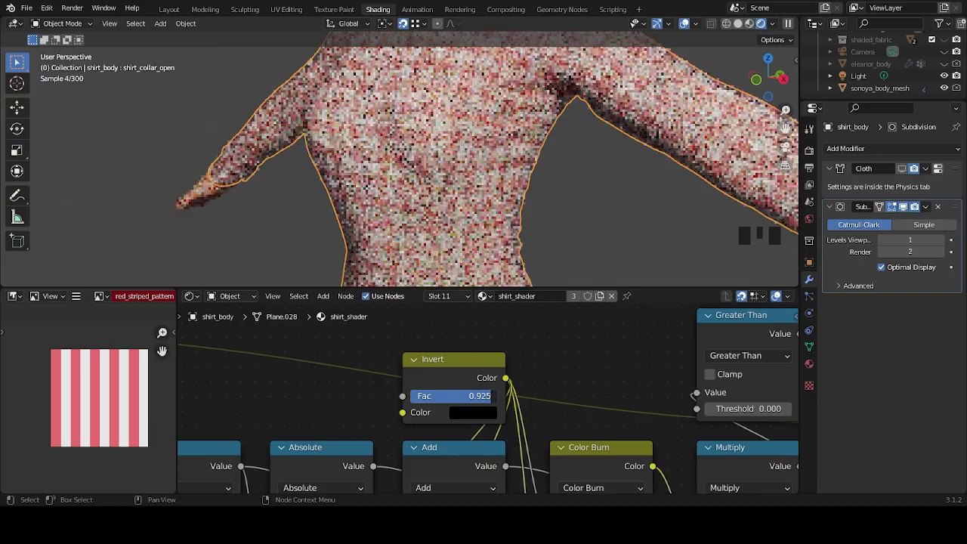
middle_drag(563, 162, 479, 216)
scroll(567, 189, down, 2)
scroll(494, 225, up, 4)
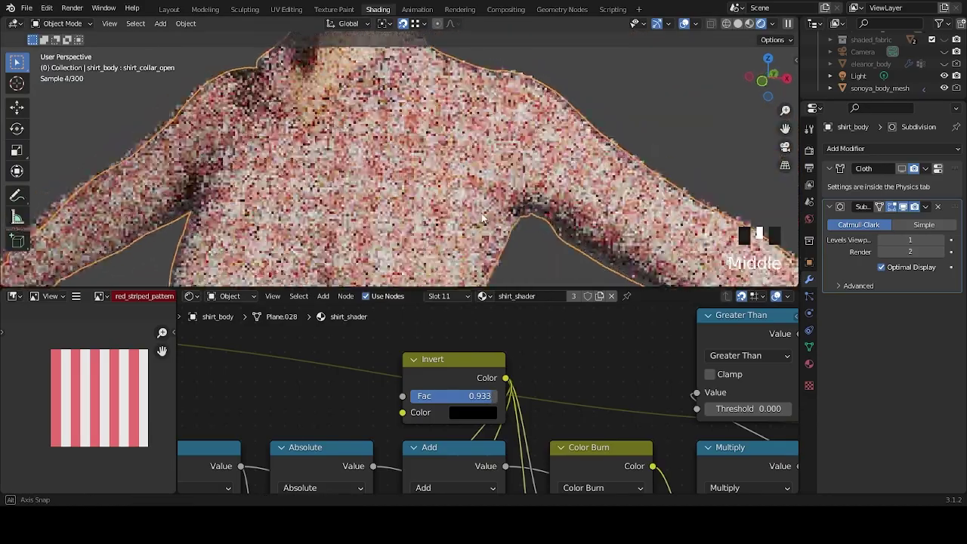
middle_drag(637, 230, 518, 227)
scroll(499, 234, up, 4)
scroll(476, 240, down, 3)
Set the Invert node's Fac to 0.5 and view the shirt from the front and at an angle.
click(479, 399)
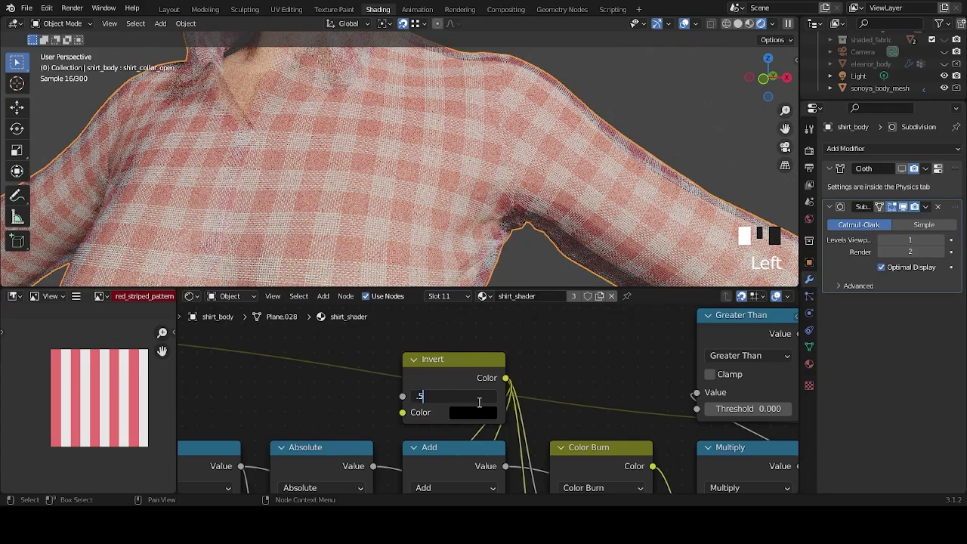
text(.5)
key(Return)
shift+middle_drag(453, 170, 479, 199)
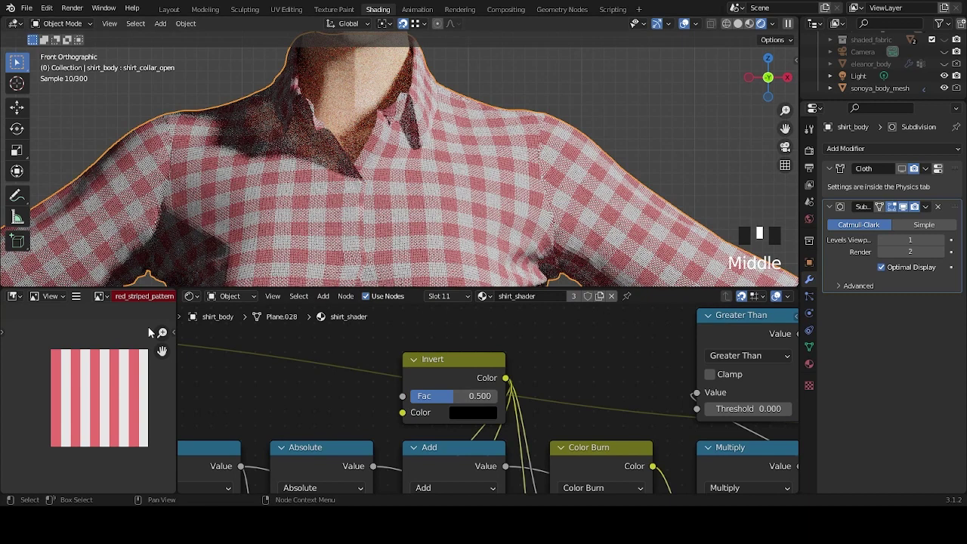
scroll(498, 219, down, 9)
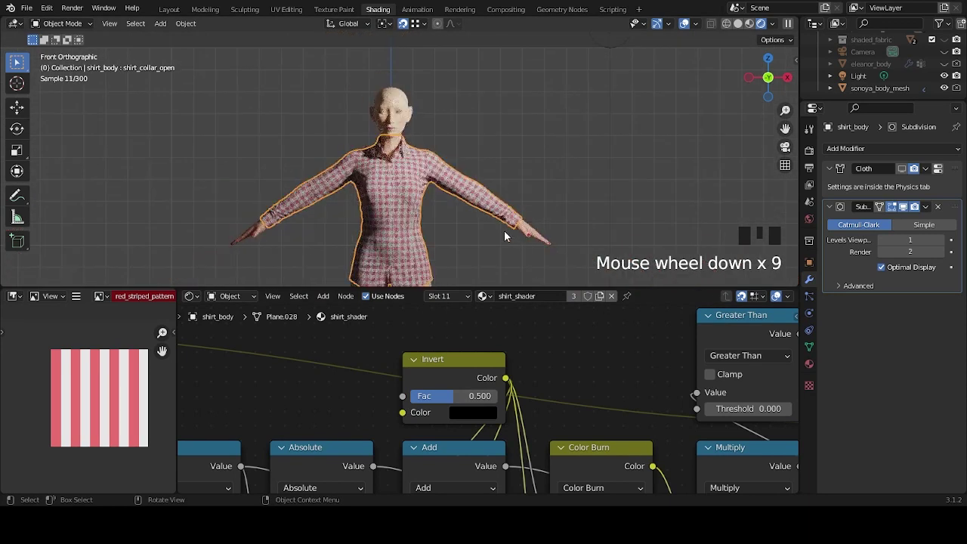
shift+middle_drag(507, 225, 531, 206)
click(533, 205)
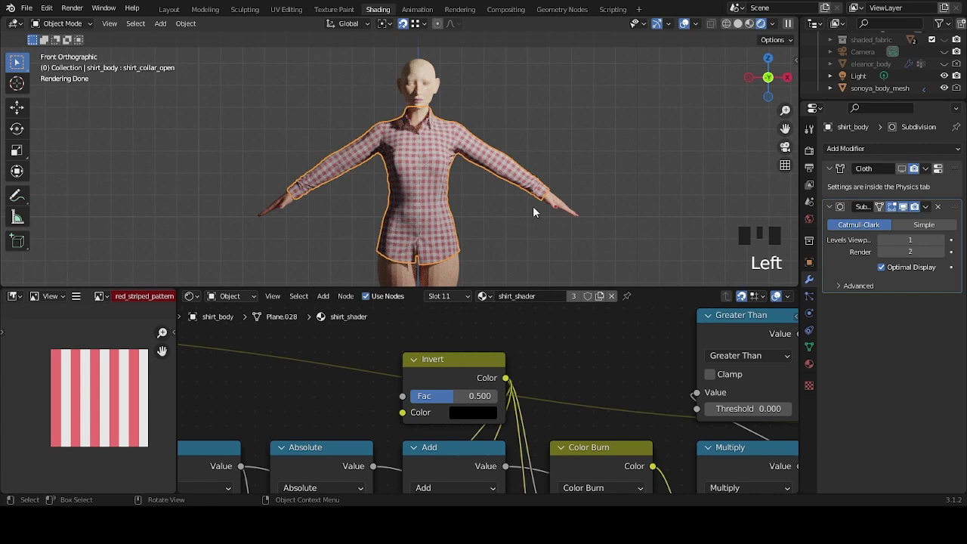
middle_drag(516, 203, 452, 210)
scroll(452, 212, up, 3)
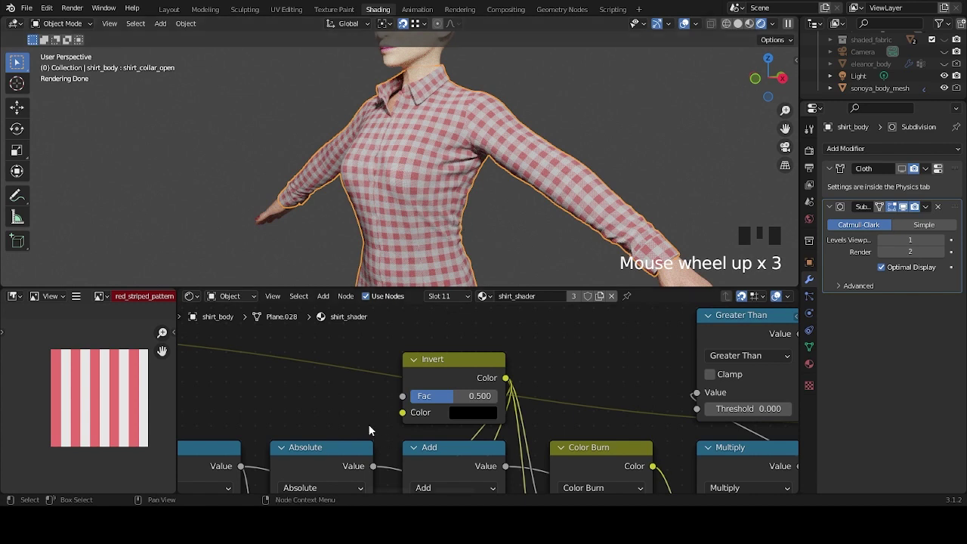
Set the value of the Modulo node driving the upper red-and-white Mix node to 30.
scroll(360, 408, down, 2)
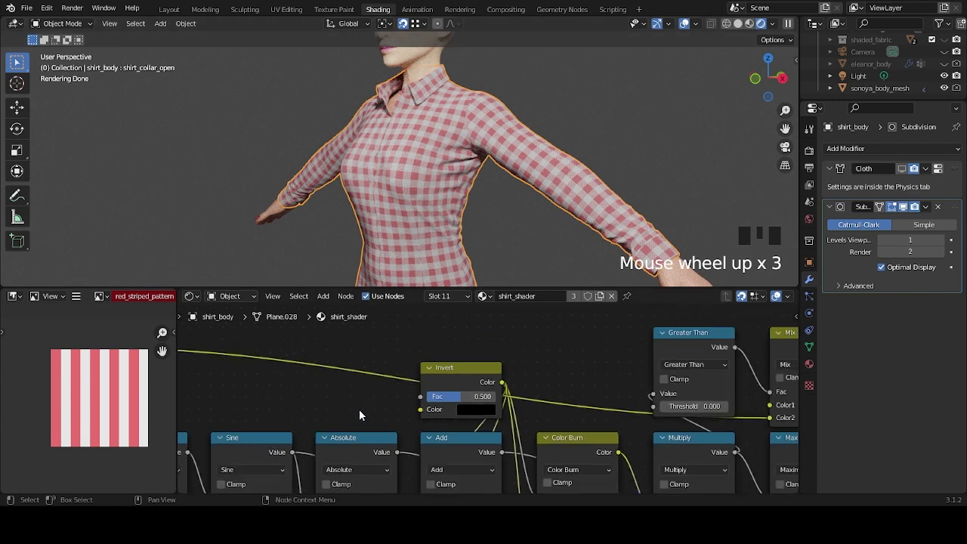
scroll(359, 408, down, 2)
middle_drag(358, 409, 439, 348)
scroll(439, 355, up, 3)
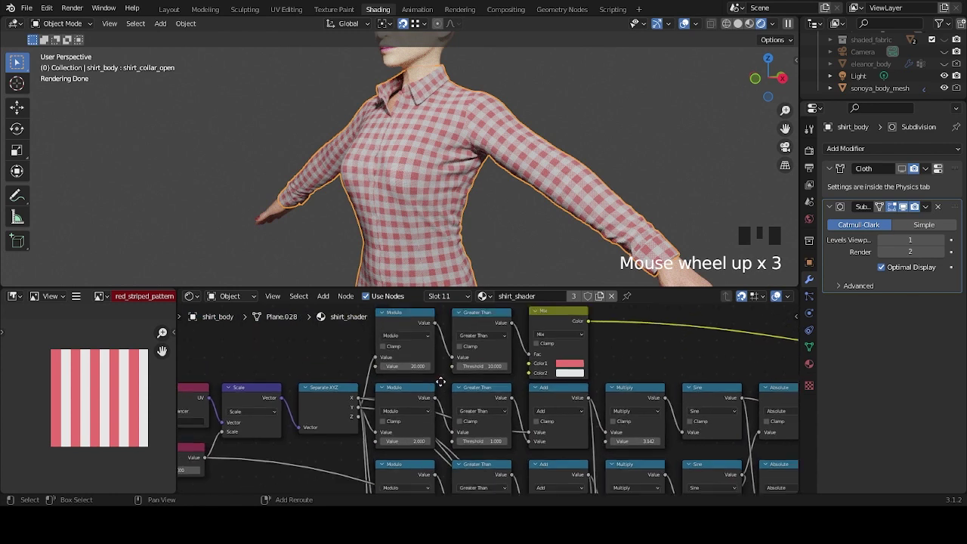
click(384, 368)
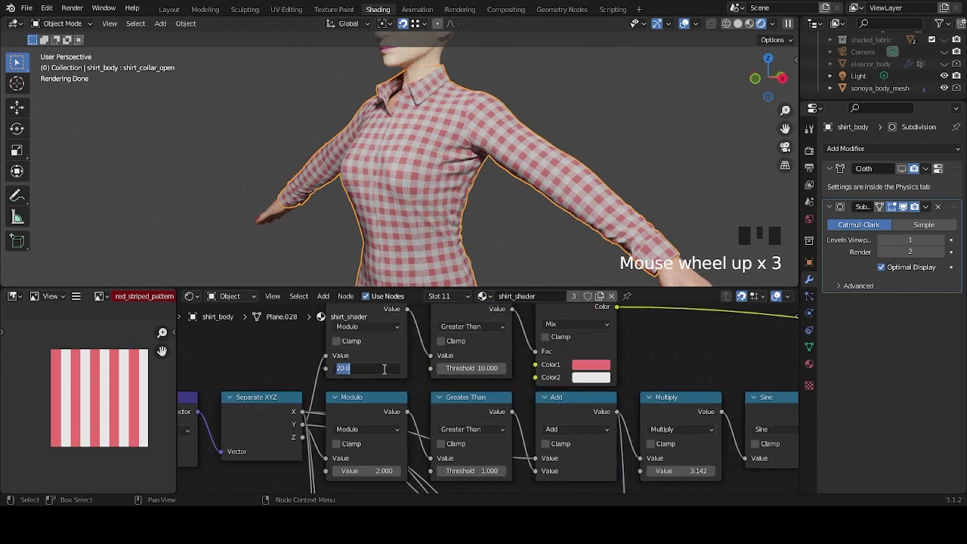
text(30)
click(383, 369)
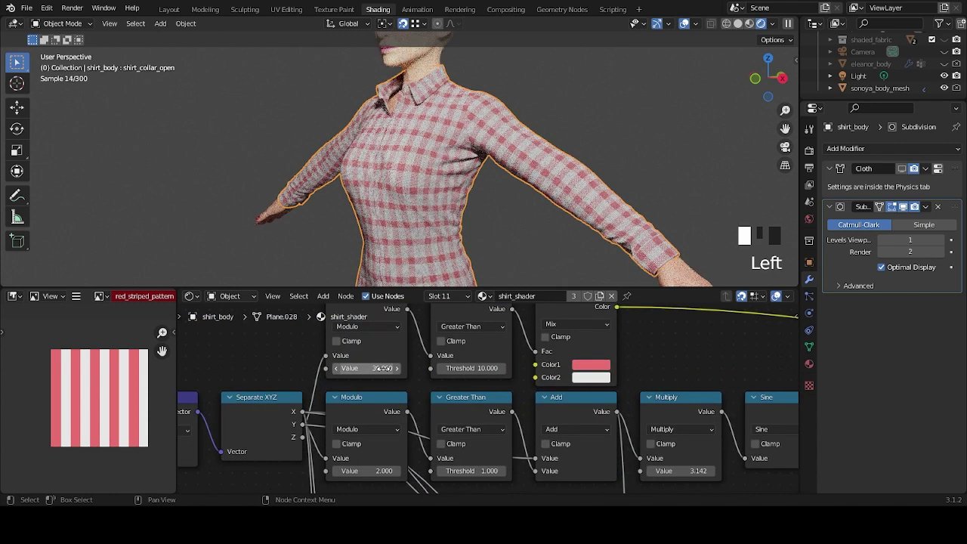
Set the Modulo values driving both the upper and lower red-and-white Mix nodes to 40.
middle_drag(423, 257, 468, 278)
click(368, 369)
text(40)
key(Return)
alt+middle_drag(448, 162, 415, 475)
scroll(444, 408, down, 4)
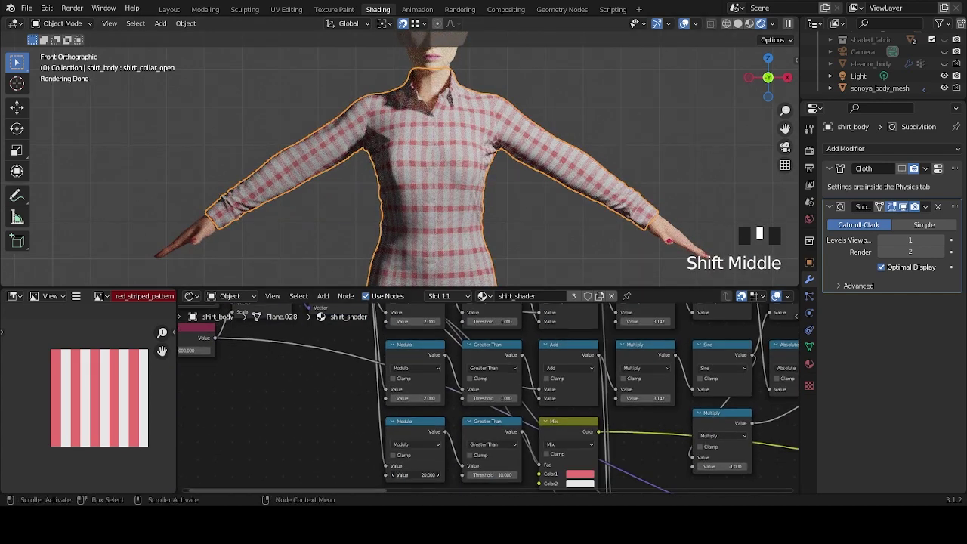
click(517, 243)
middle_drag(517, 240, 566, 202)
scroll(511, 216, up, 2)
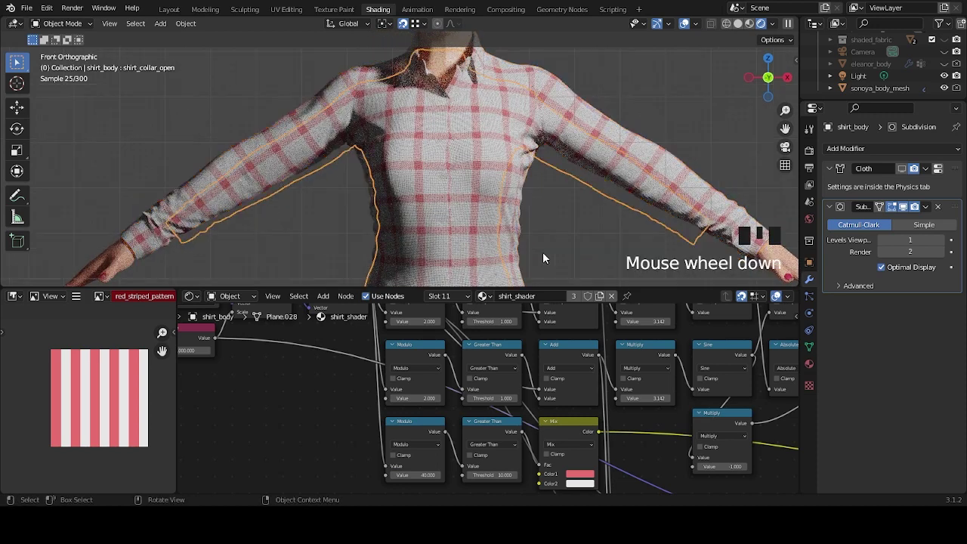
scroll(542, 251, down, 5)
shift+middle_drag(541, 254, 552, 234)
Change the threshold of the Greater Than node feeding the upper red-and-white Mix node.
shift+middle_drag(455, 347, 429, 425)
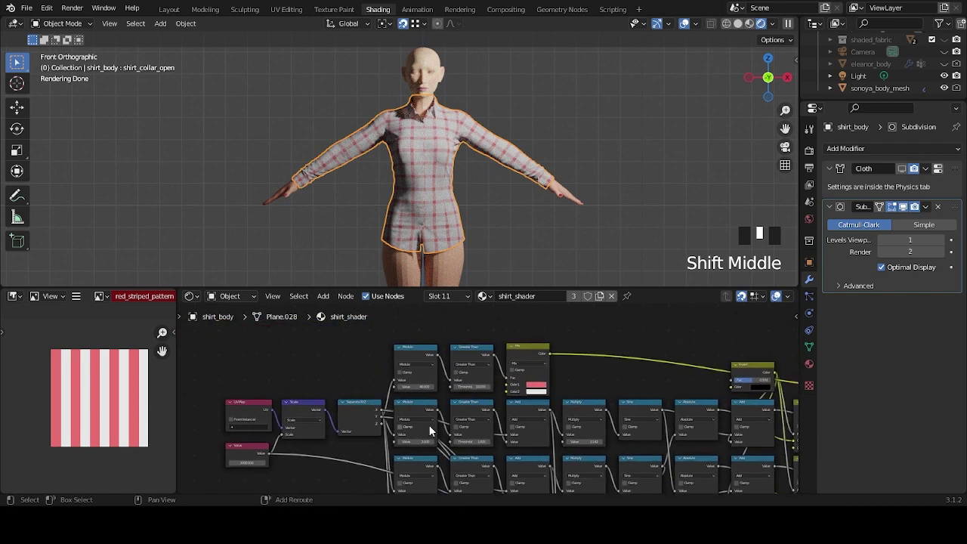
scroll(446, 401, up, 2)
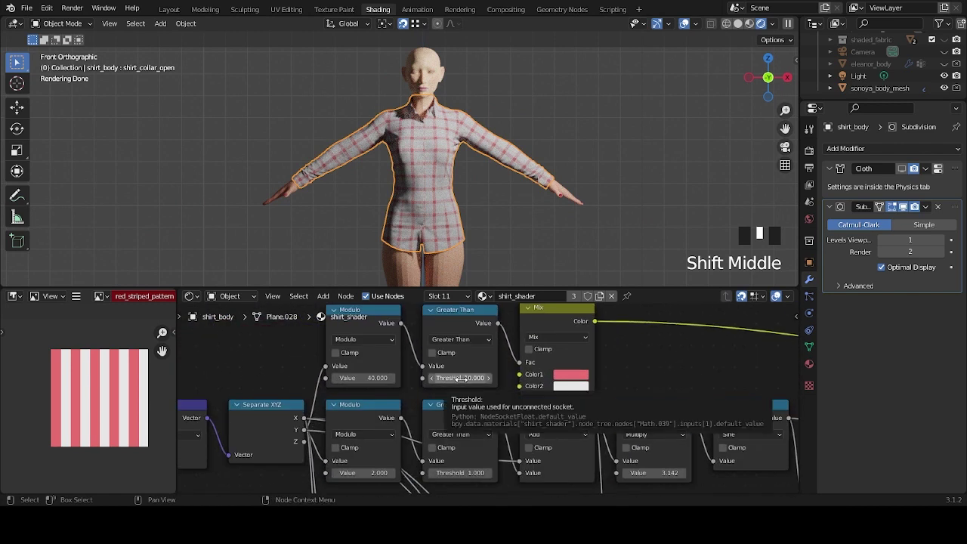
click(465, 379)
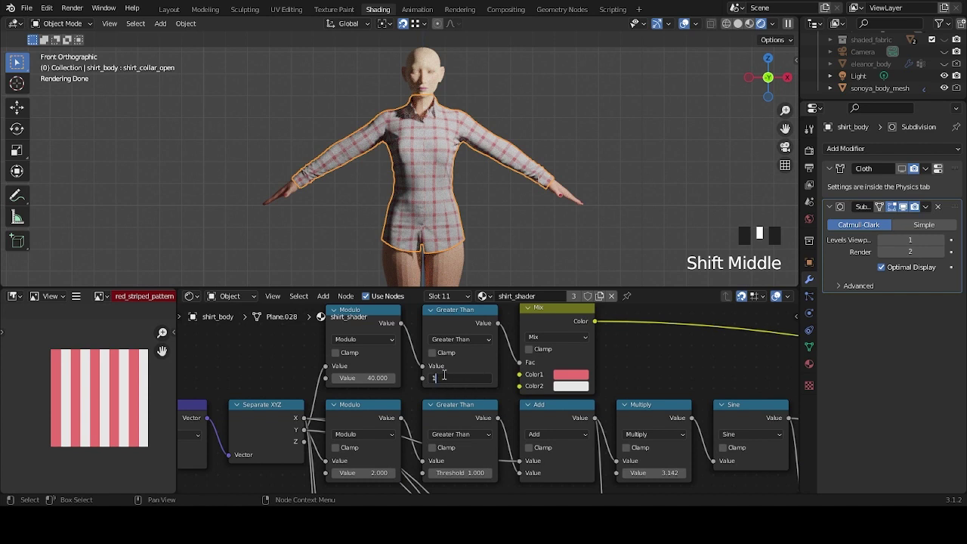
key(Return)
Set the value of the Modulo node driving the lower red-and-white Mix node to 20.
scroll(409, 404, down, 5)
shift+middle_drag(422, 423, 437, 458)
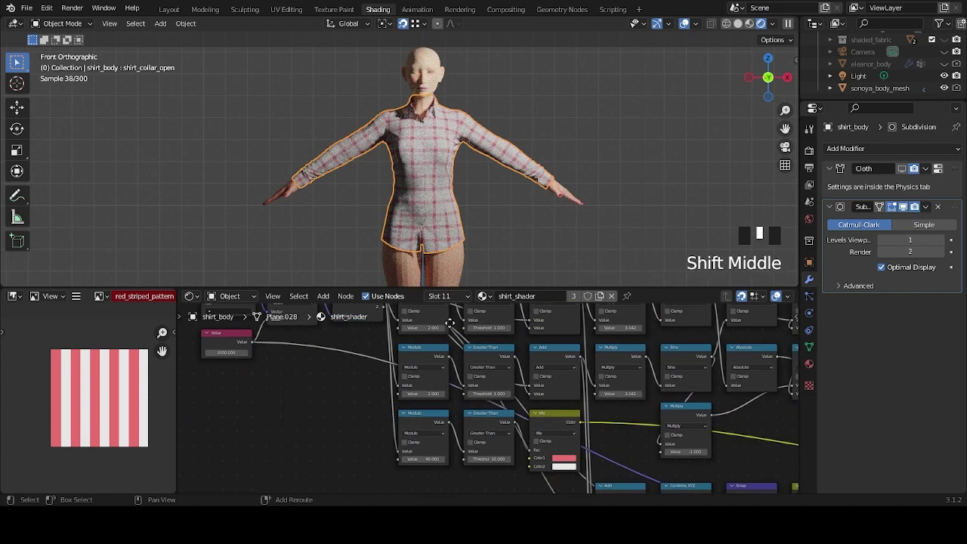
click(429, 457)
text(2)
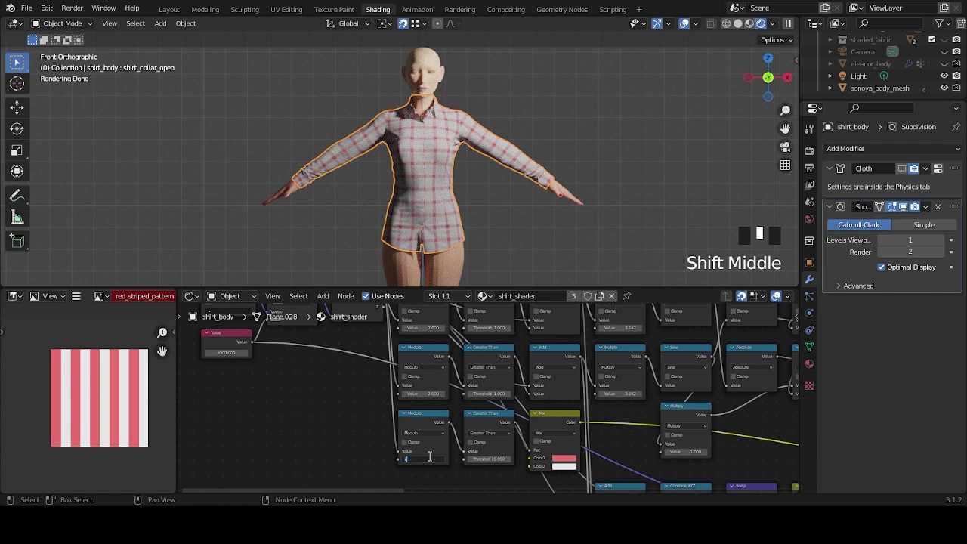
text(0)
click(428, 454)
scroll(540, 254, up, 3)
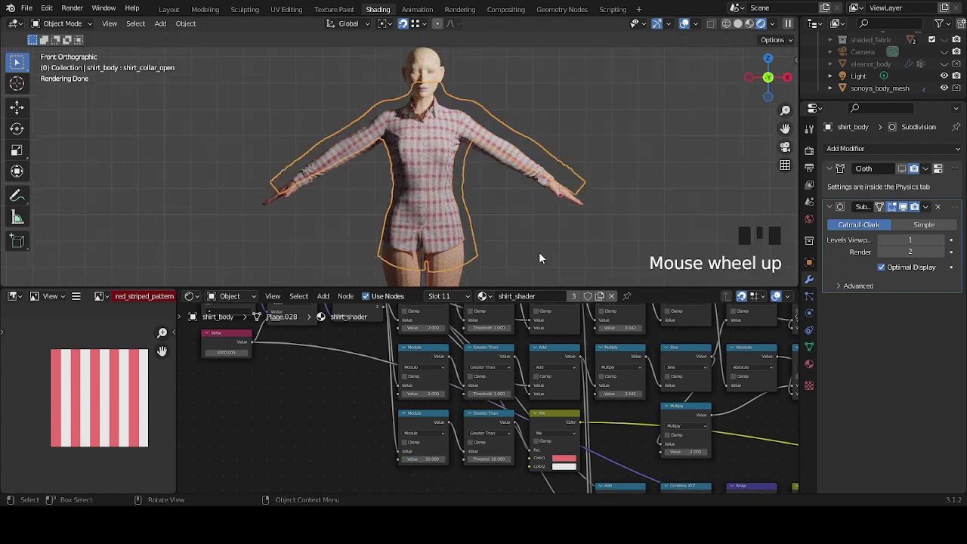
Set the value of the Modulo node driving the lower red-and-white Mix node to 40.
click(426, 458)
text(40)
key(Return)
middle_drag(423, 189, 499, 185)
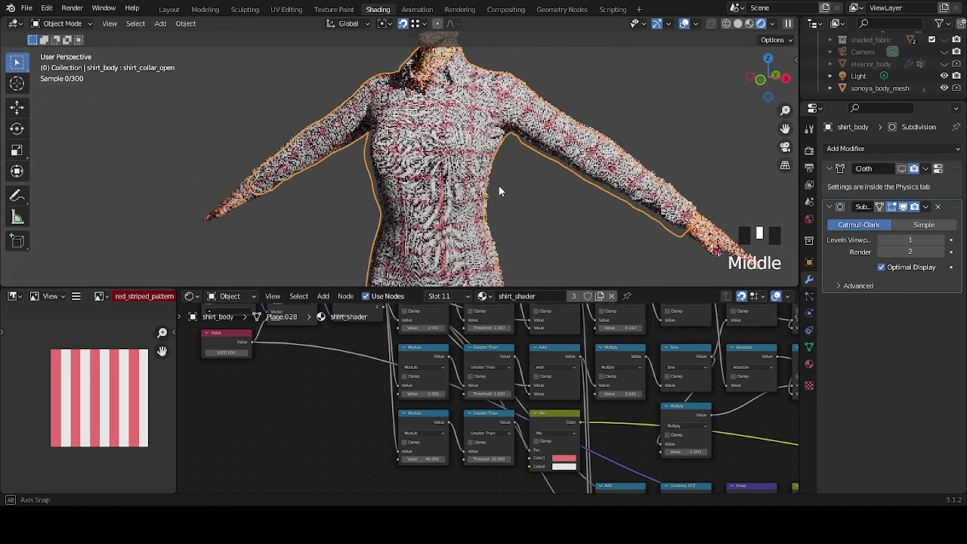
Adjust the threshold of the Greater Than node feeding the lower red-and-white Mix node.
click(491, 458)
text(1)
key(Return)
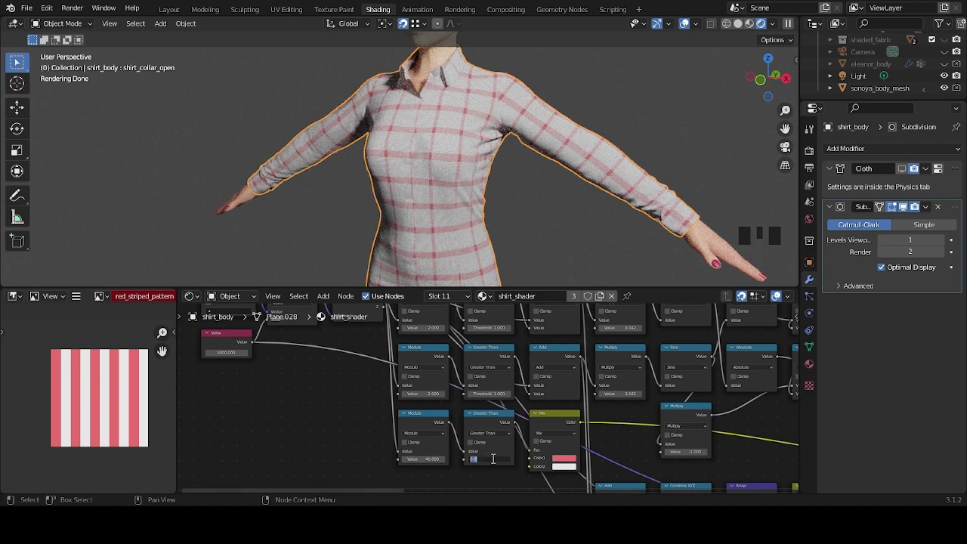
click(492, 448)
Set the upper stripe pattern's Greater Than threshold to 20 and inspect the plaid from several angles.
scroll(477, 419, down, 3)
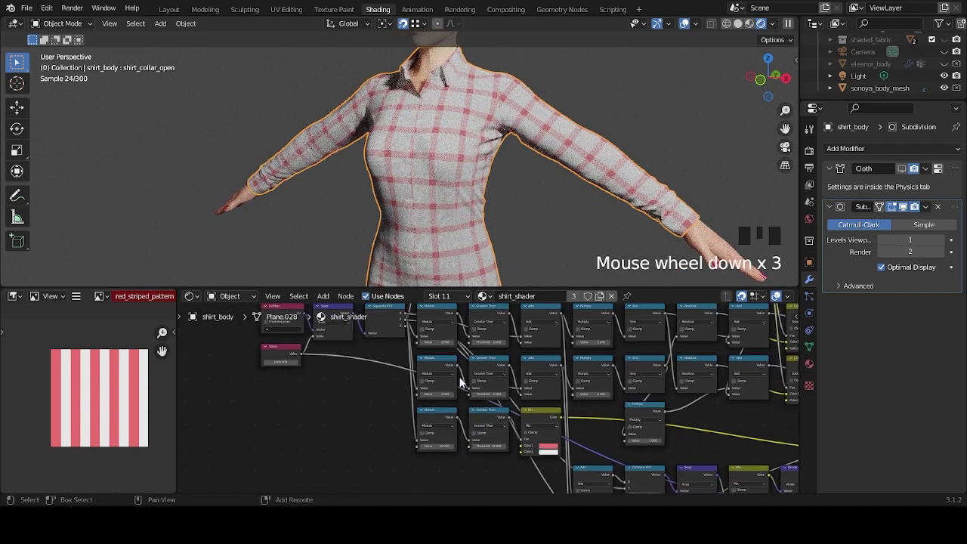
shift+middle_drag(475, 392, 466, 415)
click(485, 375)
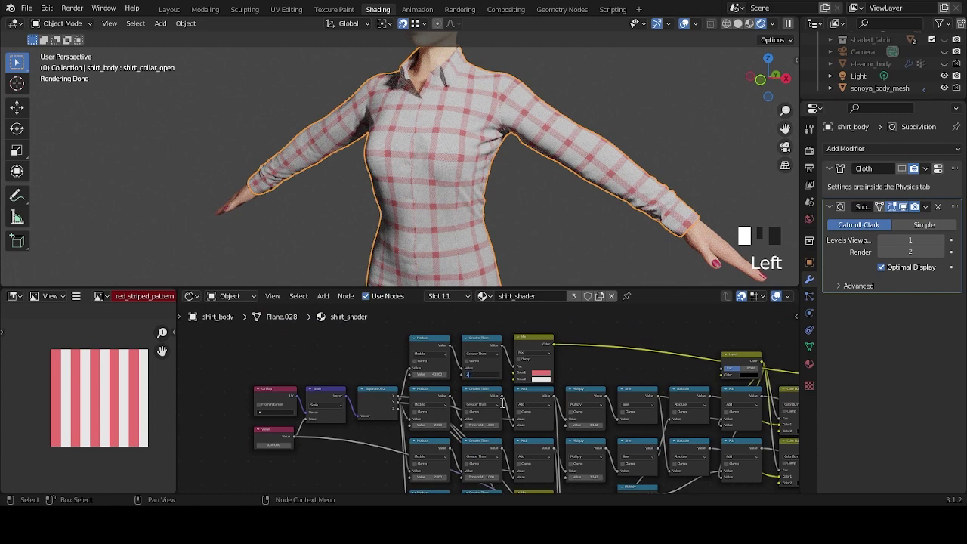
text(2)
key(Return)
middle_drag(507, 207, 563, 221)
scroll(541, 224, up, 4)
scroll(516, 221, down, 5)
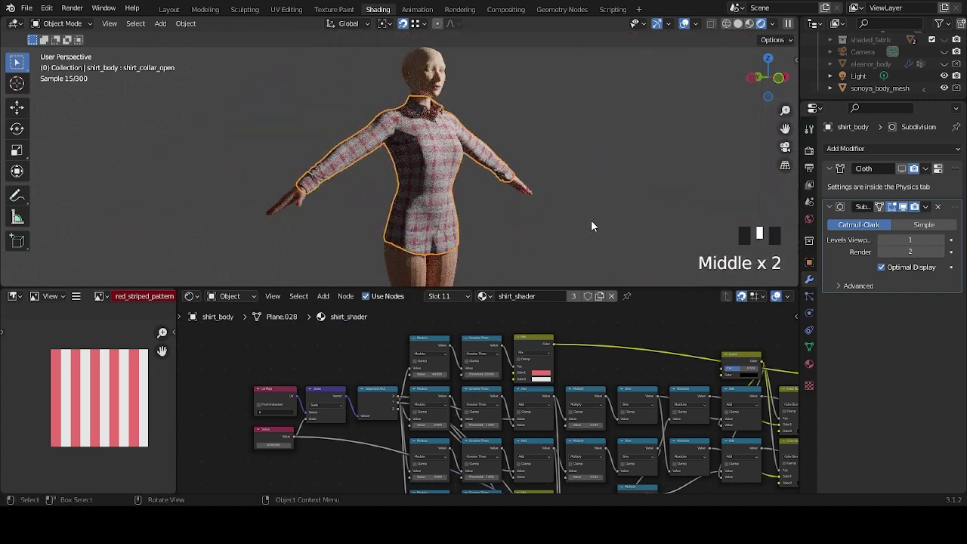
scroll(580, 215, up, 4)
middle_drag(534, 195, 589, 194)
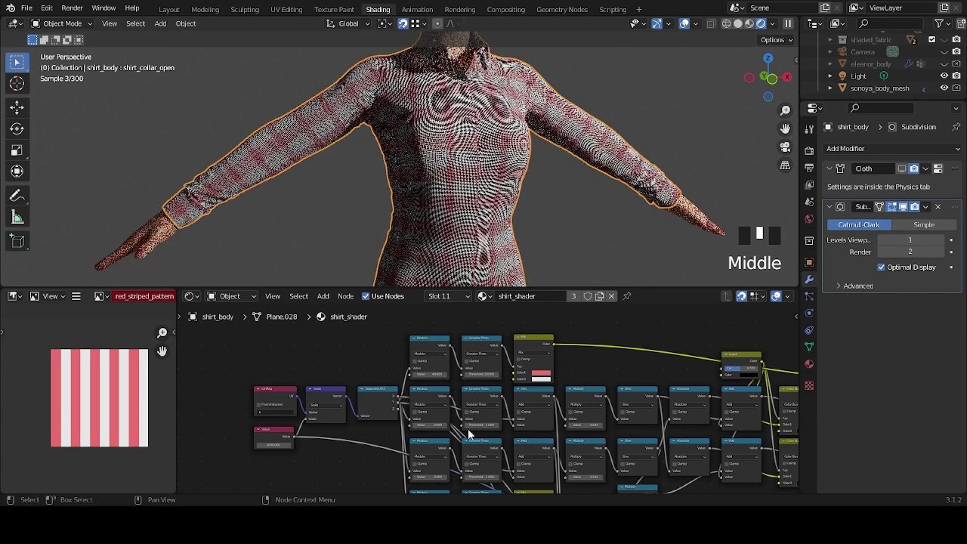
Set the upper stripe pattern's Modulo value to 20 and its Greater Than threshold to 10.
scroll(395, 355, up, 8)
click(395, 355)
text(20)
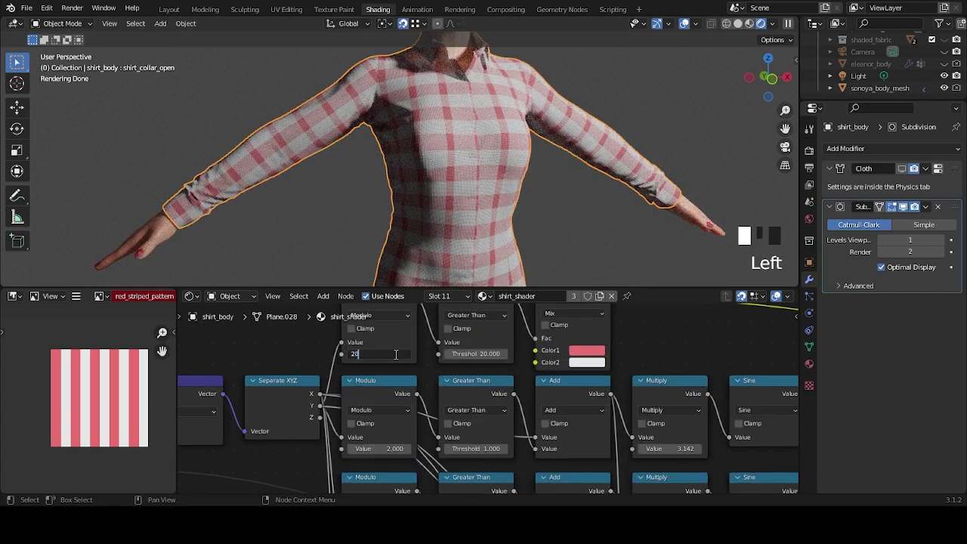
double_click(475, 353)
text(1)
key(Return)
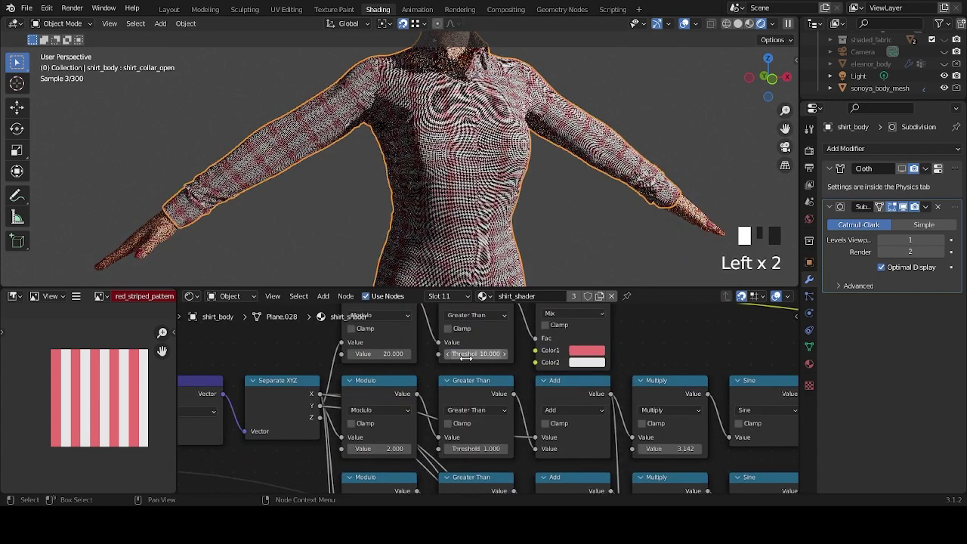
Set the threshold of the lower stripe pattern's Greater Than node to 20.
scroll(475, 353, down, 8)
shift+middle_drag(475, 354, 475, 325)
scroll(465, 448, up, 5)
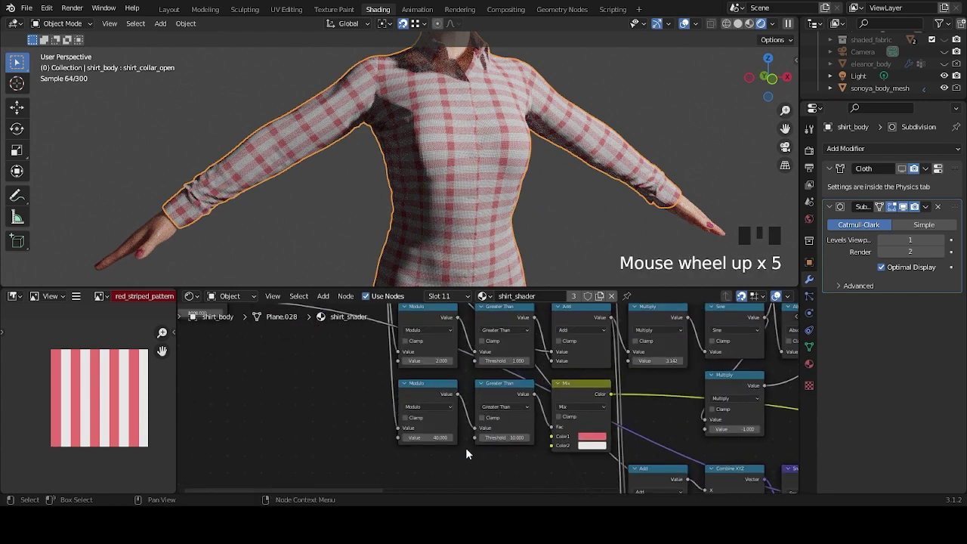
click(517, 441)
text(20)
click(508, 431)
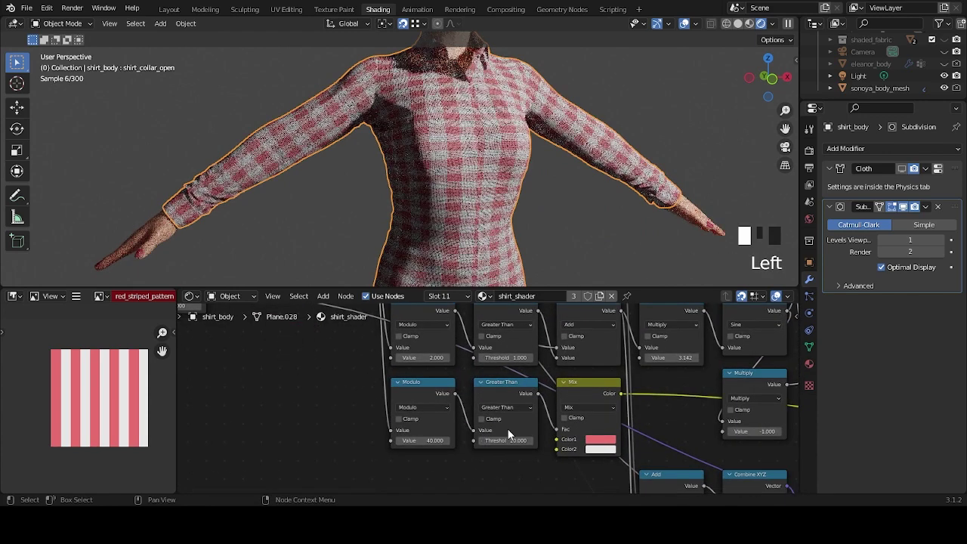
middle_drag(525, 207, 474, 216)
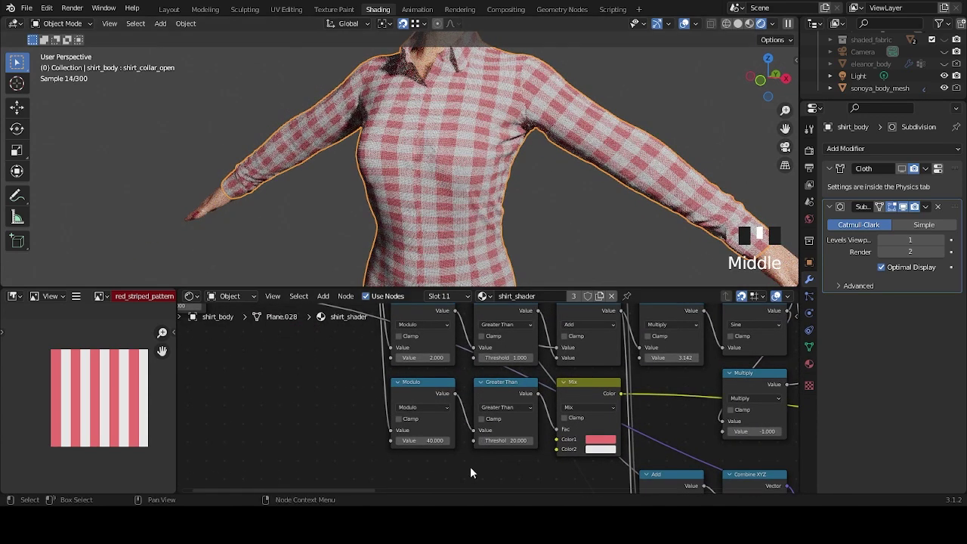
Set the value of the upper stripe pattern's Modulo node to 40.
scroll(451, 408, down, 4)
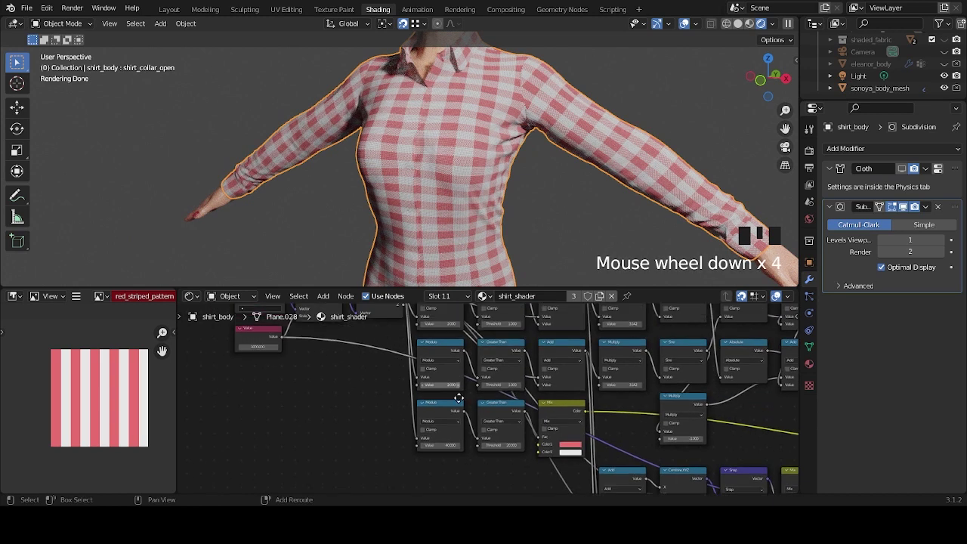
click(435, 339)
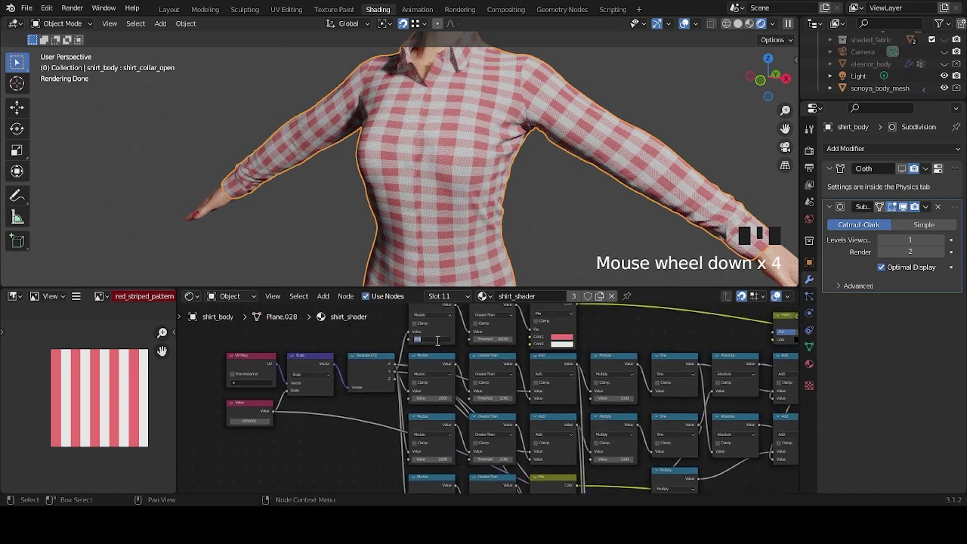
text(40)
key(Return)
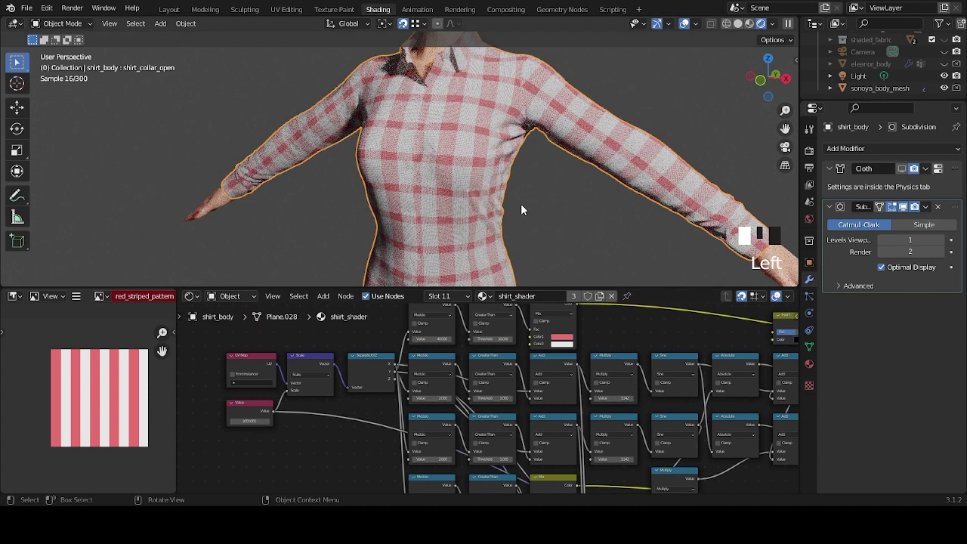
Examine the plaid on the whole shirt and up close around the torso and underarm.
middle_drag(521, 203, 490, 202)
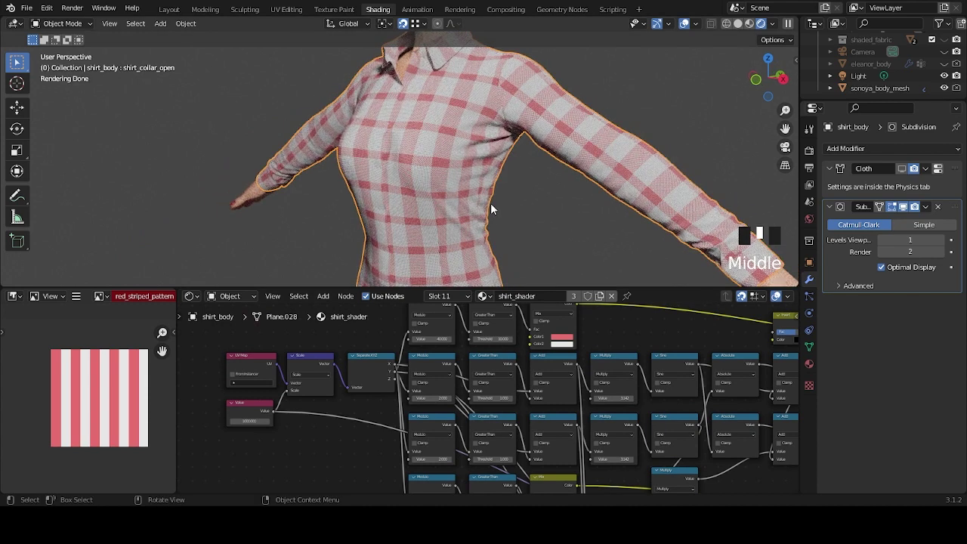
scroll(454, 406, up, 3)
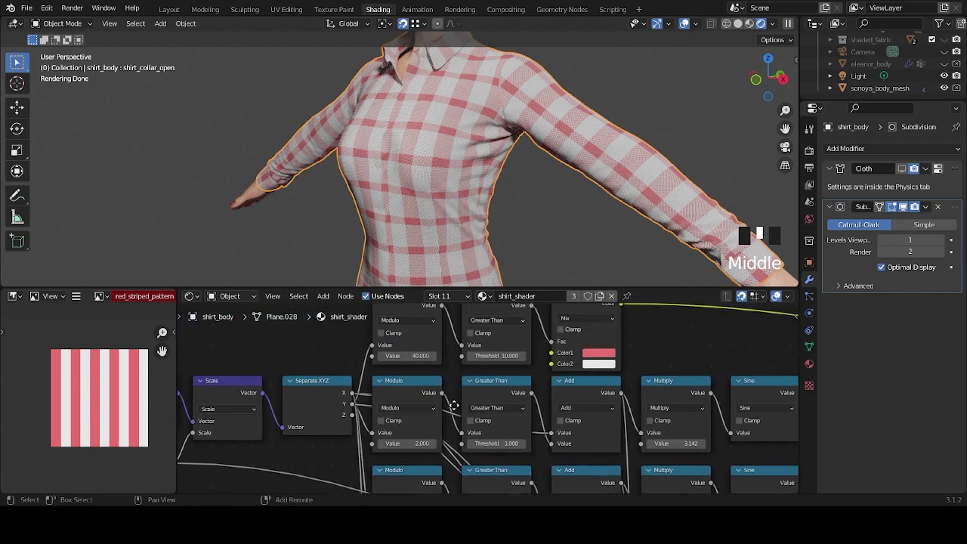
scroll(453, 406, down, 2)
scroll(412, 321, down, 1)
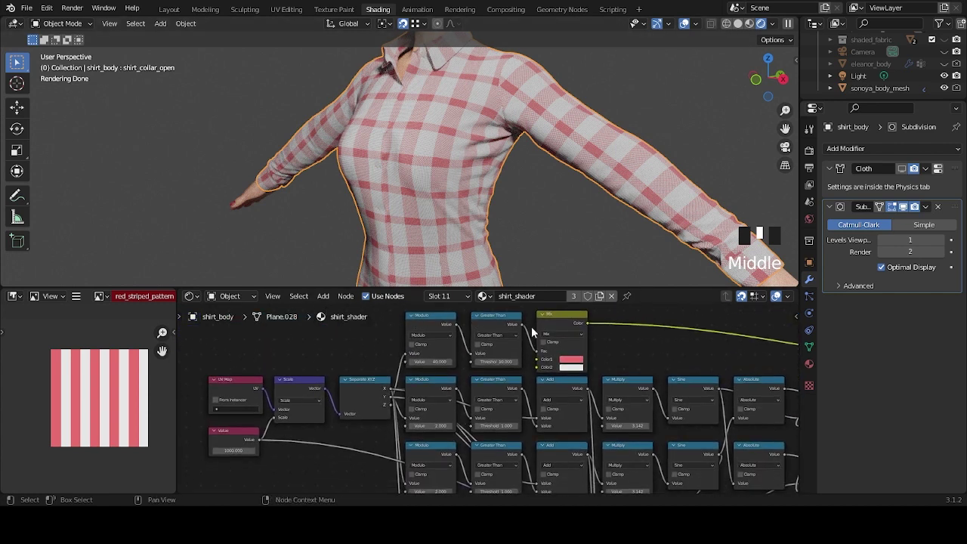
middle_drag(505, 232, 498, 251)
scroll(465, 225, down, 5)
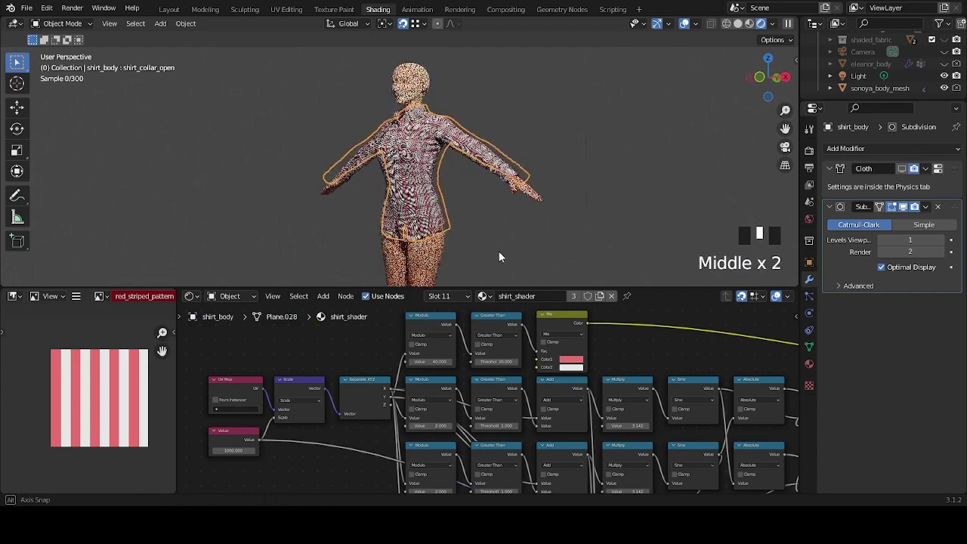
scroll(564, 248, up, 4)
middle_drag(561, 249, 548, 242)
scroll(562, 247, up, 3)
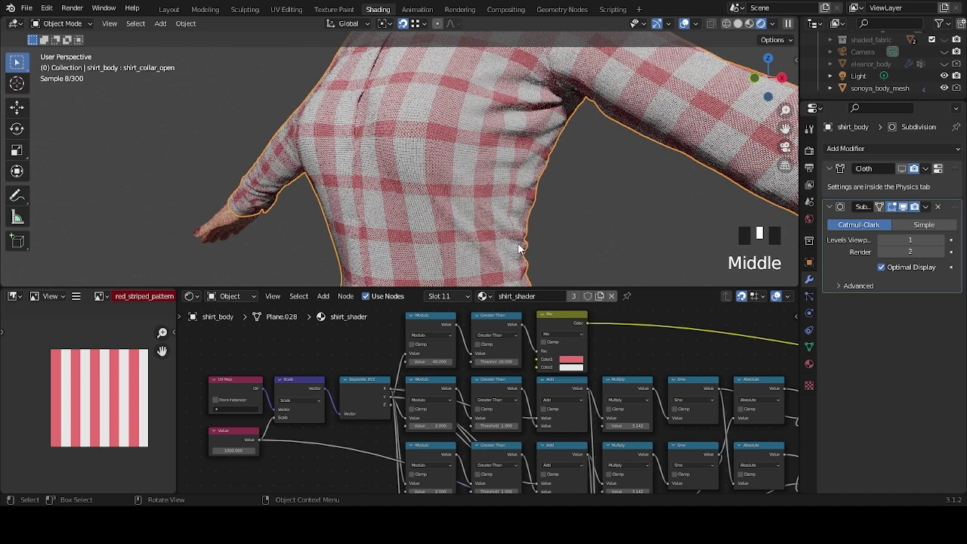
Set the value of the upper stripe pattern's Modulo node to 20.
mouse_move(462, 442)
shift+middle_down()
mouse_move(456, 359)
mouse_move(465, 441)
shift+middle_up()
click(437, 342)
text(20)
click(436, 356)
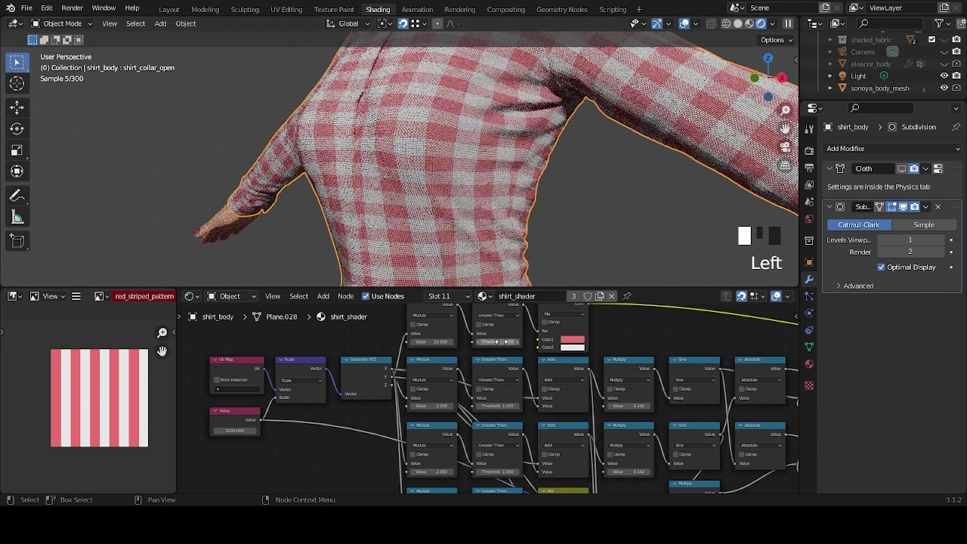
Set the lower stripe pattern's Modulo value to 20 and its Greater Than threshold to 10.
shift+middle_drag(466, 453, 462, 355)
click(473, 453)
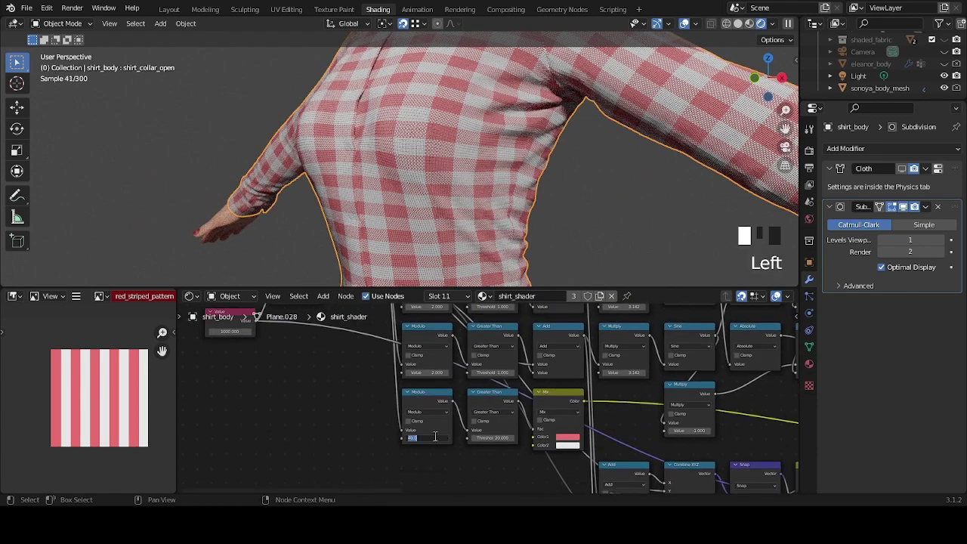
click(493, 438)
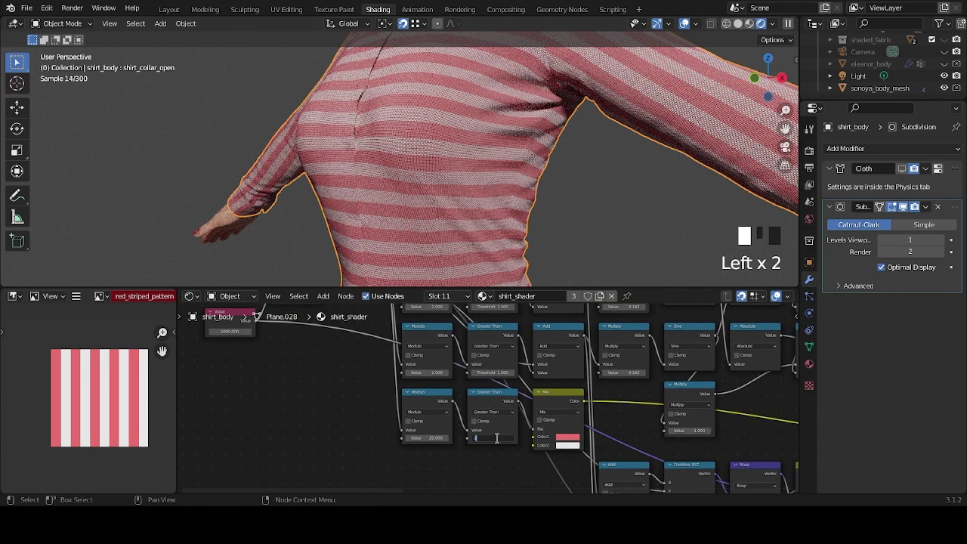
key(Return)
Examine the checked pattern from the front and close up on the chest, collar and shoulder.
scroll(488, 198, down, 3)
middle_drag(487, 199, 523, 210)
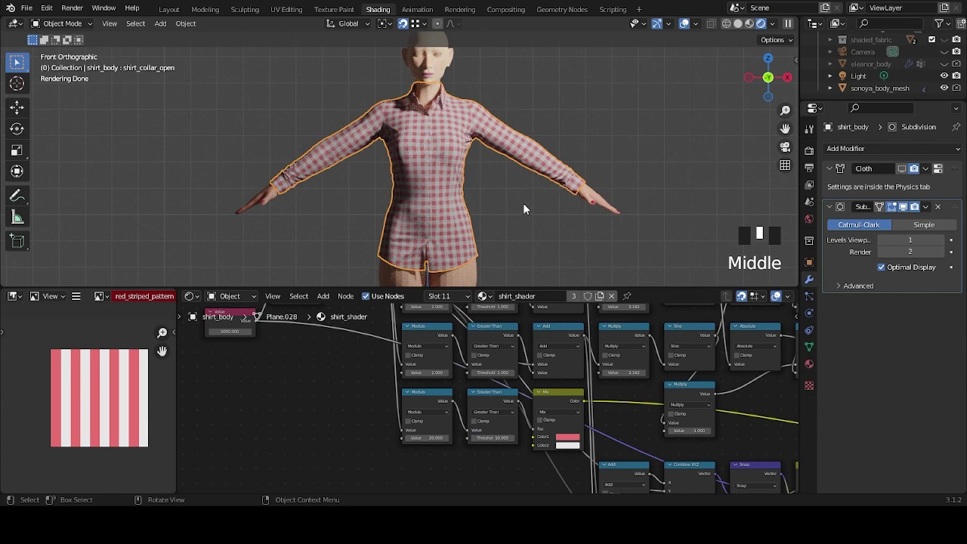
scroll(517, 198, up, 5)
middle_drag(519, 191, 542, 118)
scroll(501, 217, down, 1)
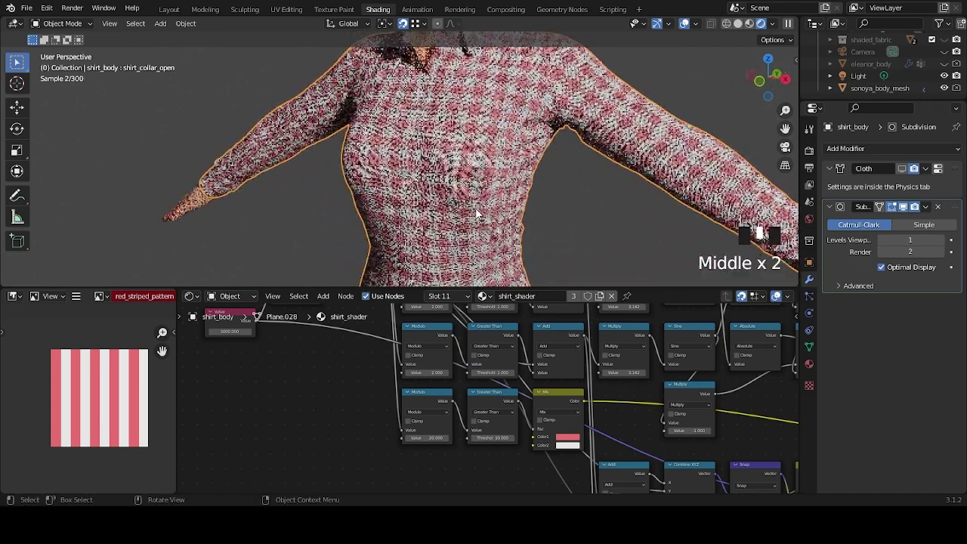
scroll(544, 115, up, 3)
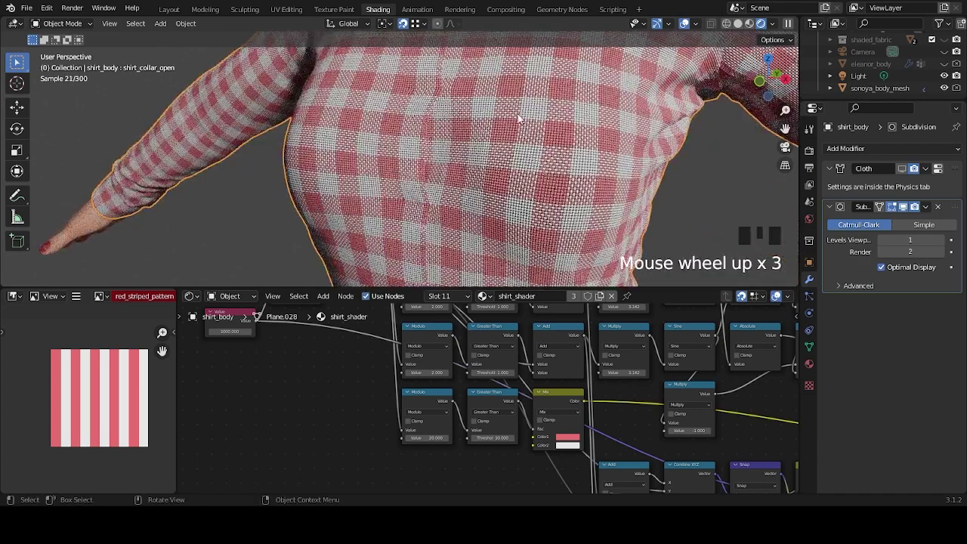
middle_drag(561, 146, 476, 210)
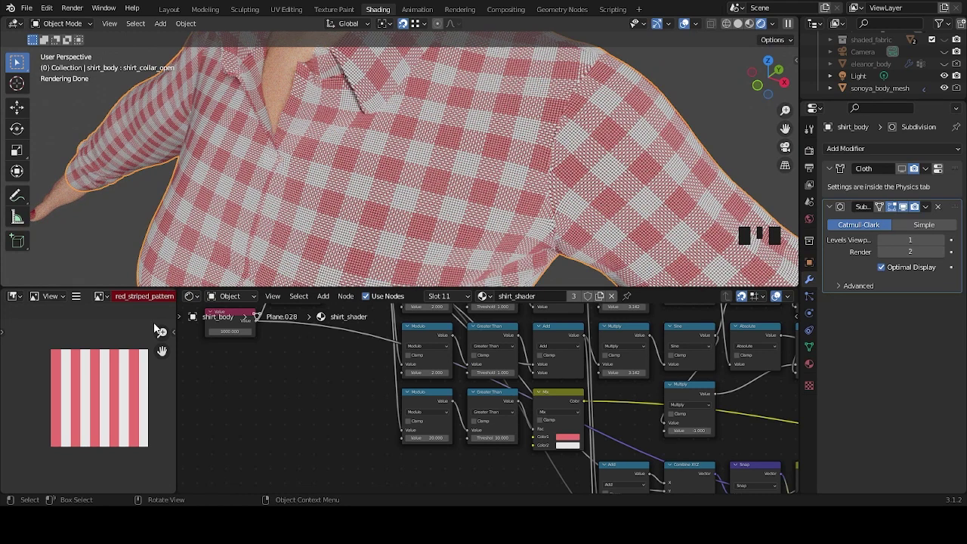
scroll(483, 181, down, 5)
middle_drag(458, 196, 482, 172)
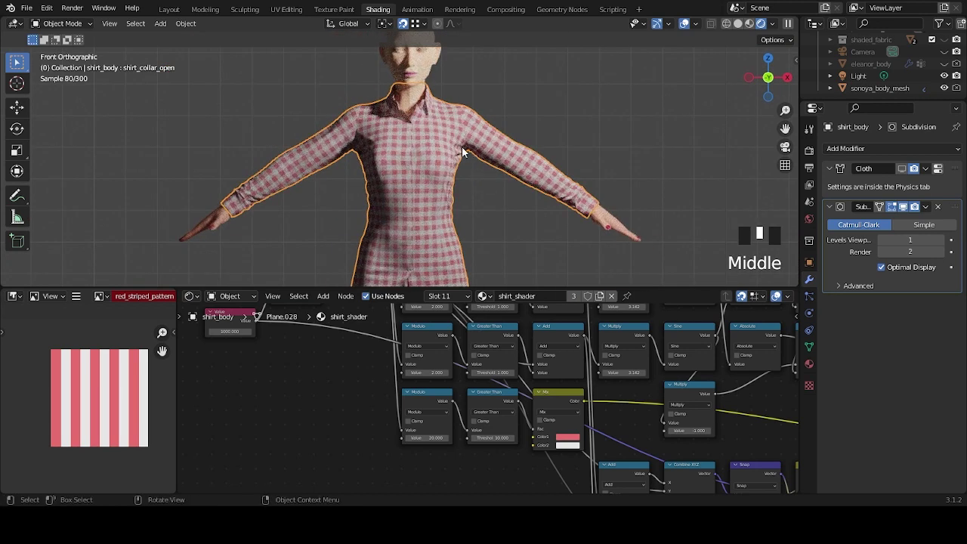
Replace the image 4057953.jpg in the Image Texture node after the Mapping node with red_striped_pattern.
scroll(725, 445, down, 3)
scroll(498, 419, up, 6)
middle_drag(464, 433, 592, 409)
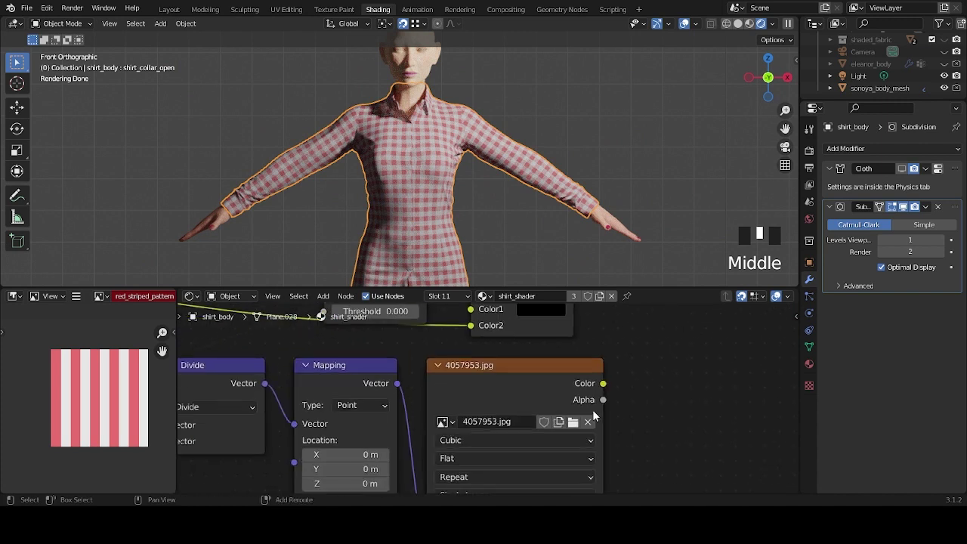
click(443, 422)
text(red)
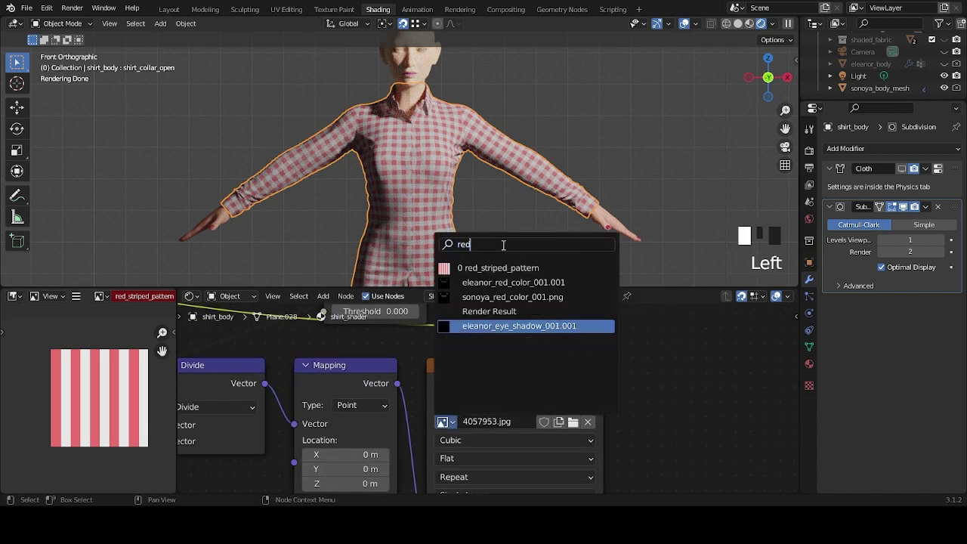
key(Return)
scroll(680, 435, down, 2)
scroll(634, 393, down, 2)
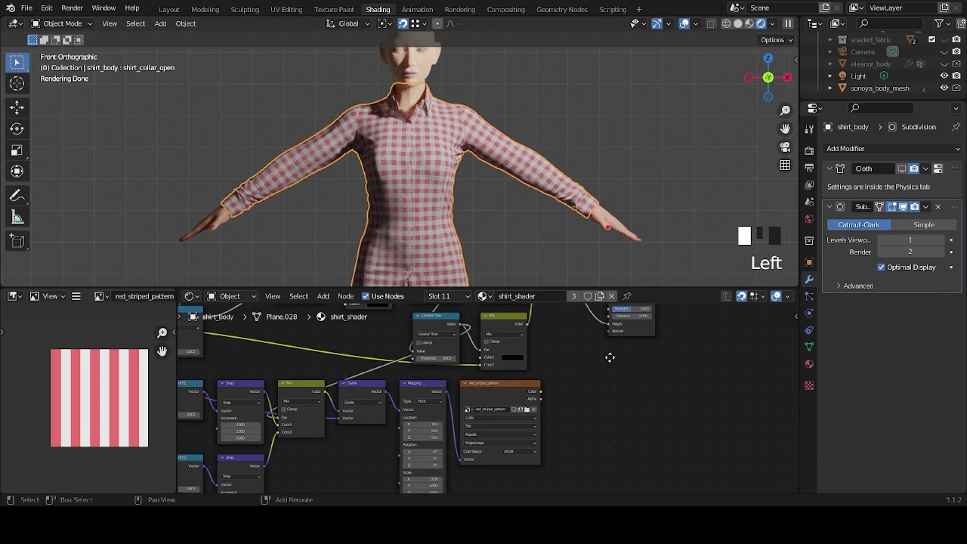
Connect the red_striped_pattern texture's Color output to Color2 of the Multiply node feeding Base Color, and check the shirt from several angles.
scroll(559, 407, down, 2)
scroll(518, 400, down, 1)
scroll(505, 374, down, 1)
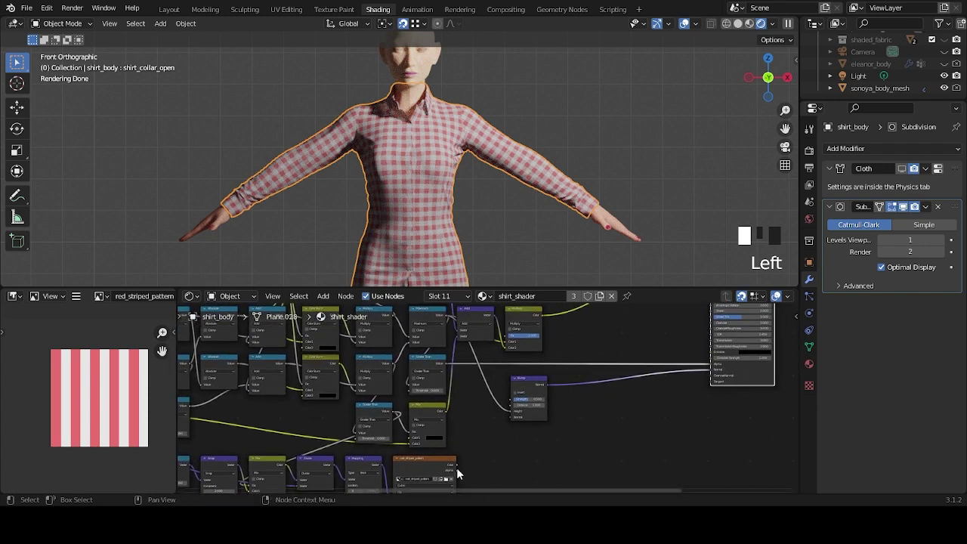
drag(456, 466, 505, 347)
shift+middle_drag(597, 331, 497, 406)
middle_drag(454, 242, 373, 206)
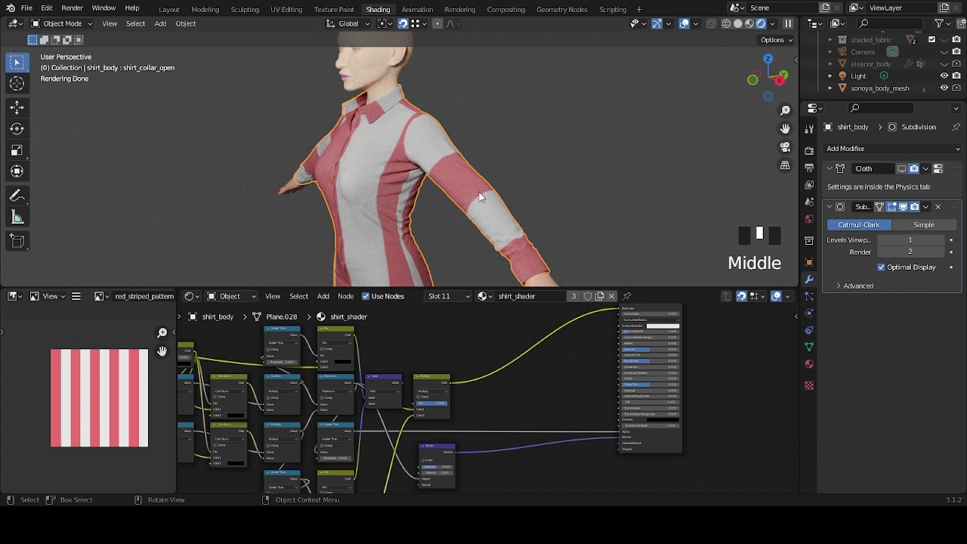
middle_drag(423, 212, 442, 185)
scroll(470, 377, down, 4)
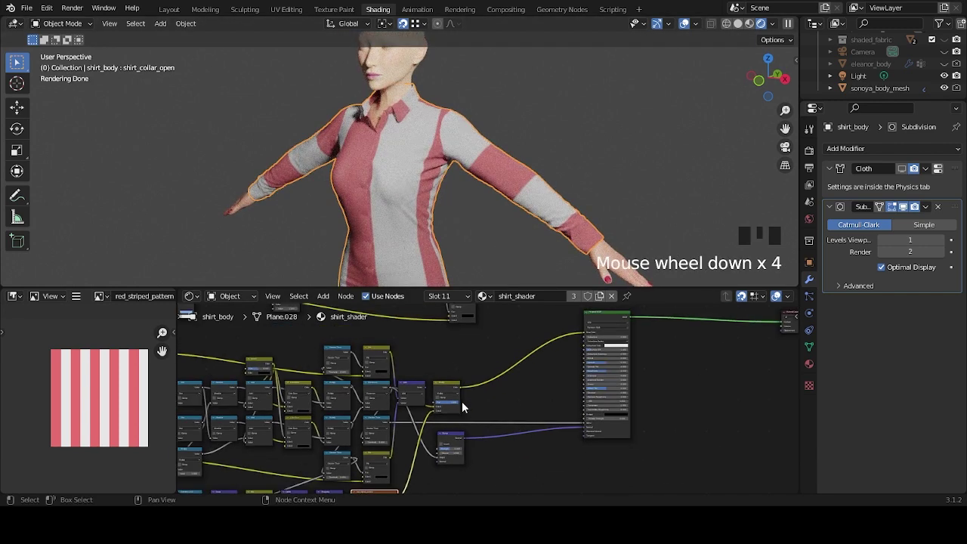
middle_drag(438, 218, 471, 203)
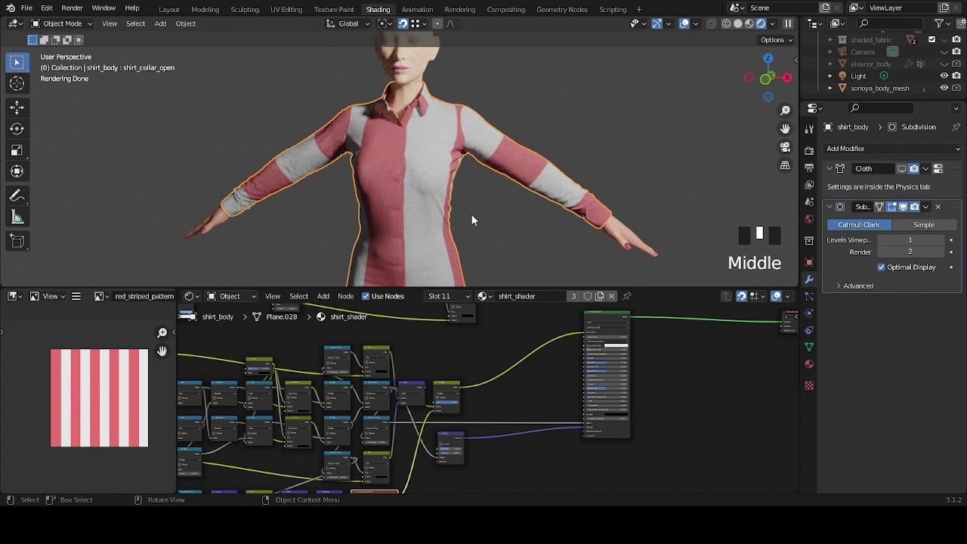
Set the X and Y scale of the Mapping node feeding the red_striped_pattern texture to 10.
scroll(517, 434, up, 3)
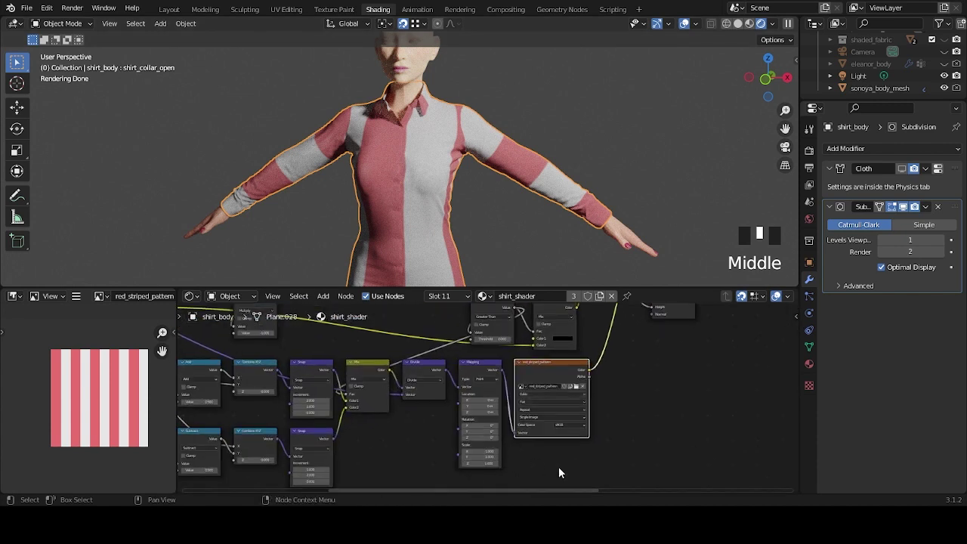
scroll(555, 461, up, 3)
scroll(541, 445, up, 4)
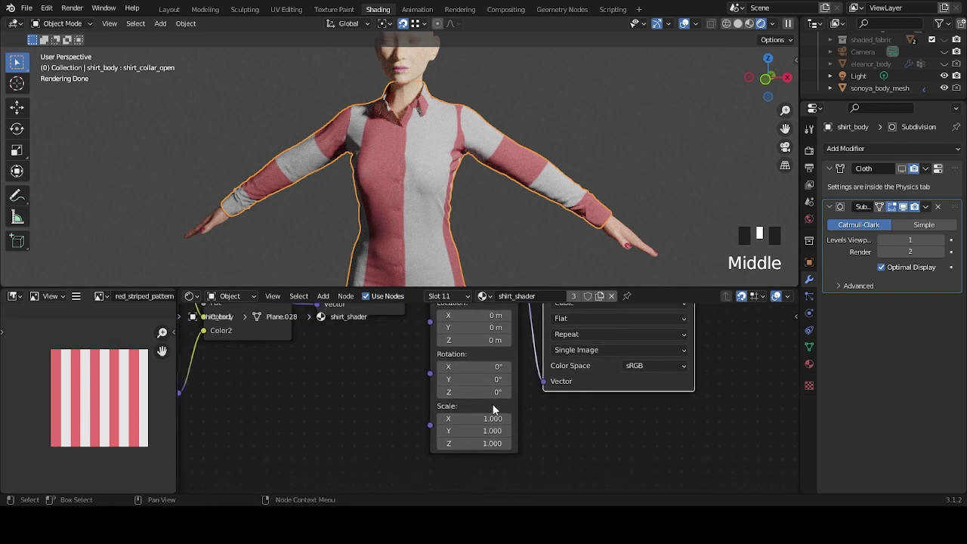
drag(490, 417, 487, 431)
text(10)
key(Return)
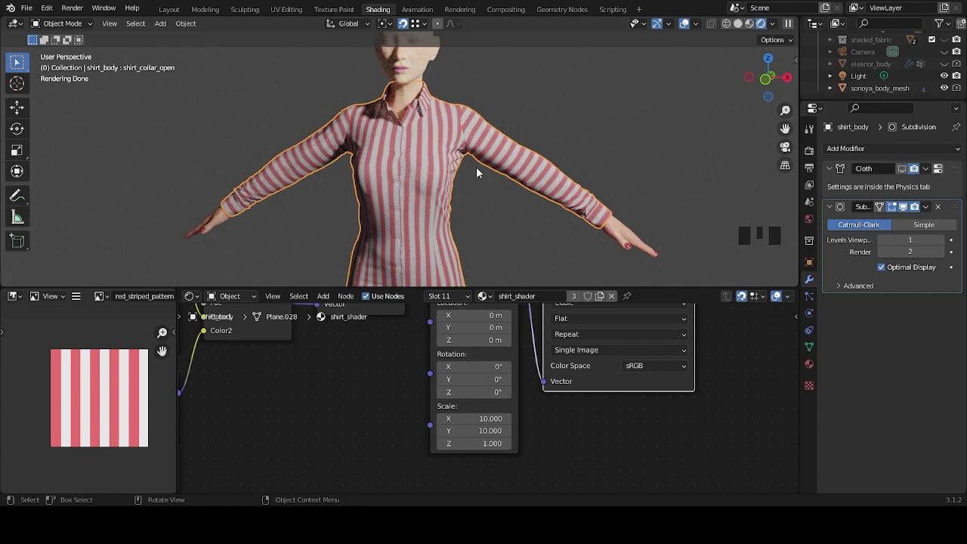
Examine the striped fabric on the shirt's front and sleeves and up close at the collar and shoulder.
scroll(474, 197, up, 2)
middle_drag(474, 197, 495, 210)
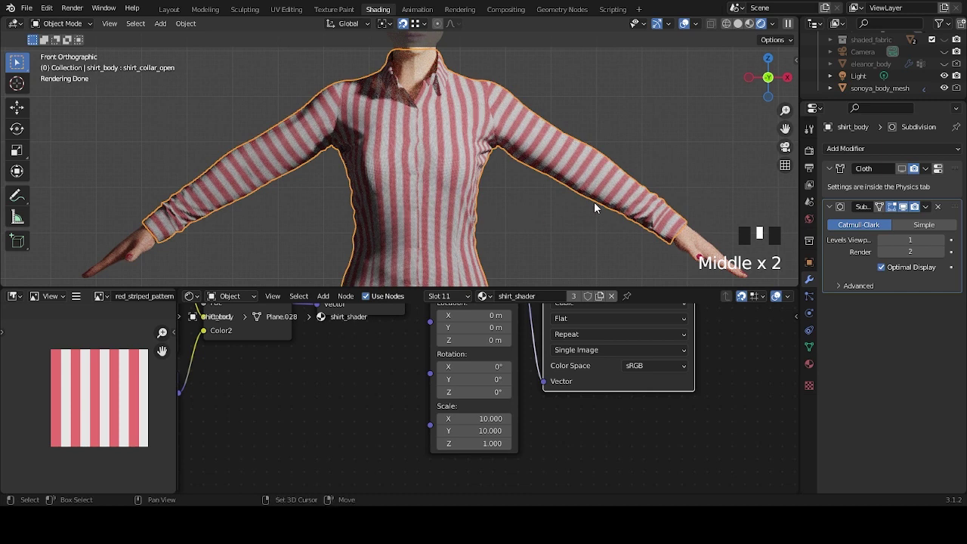
shift+middle_drag(594, 204, 519, 223)
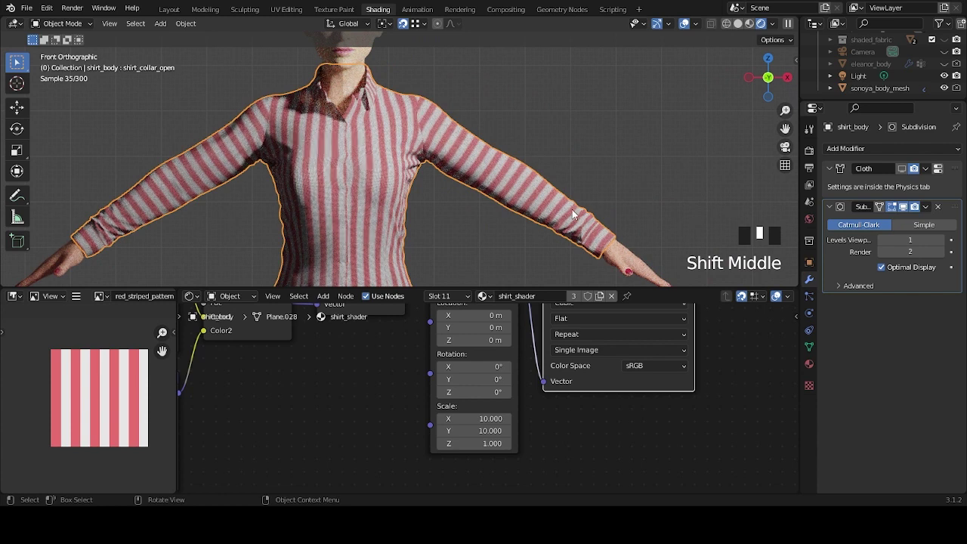
middle_drag(562, 213, 502, 247)
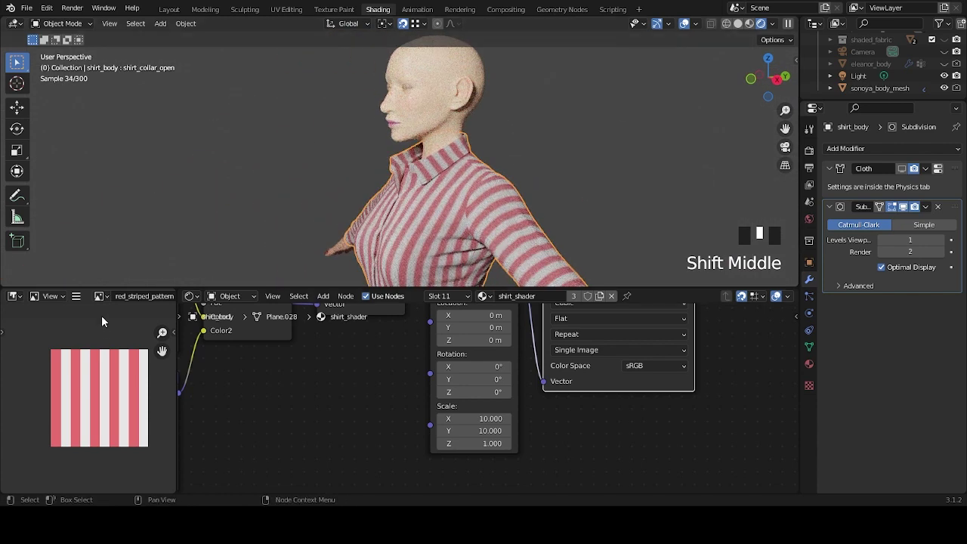
middle_drag(436, 204, 499, 229)
scroll(496, 220, up, 3)
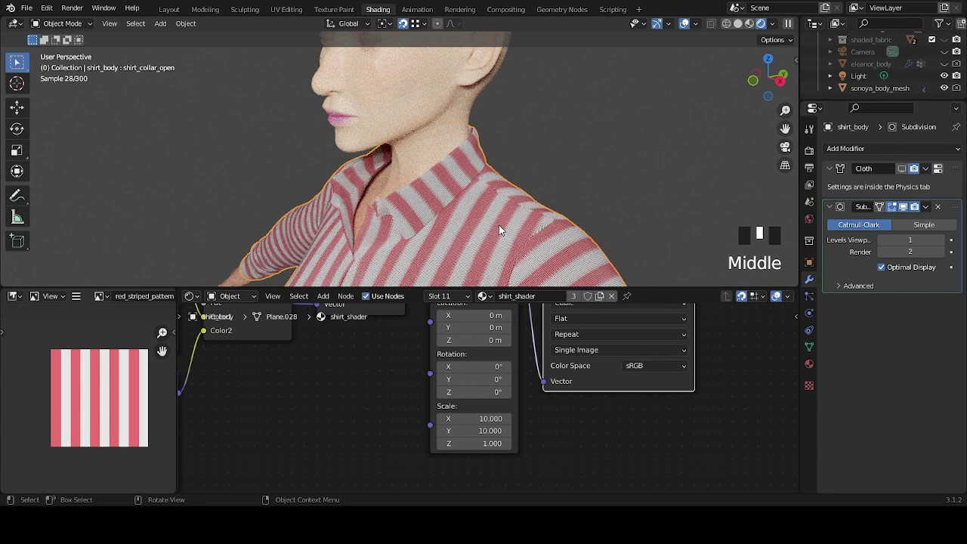
middle_drag(500, 230, 492, 226)
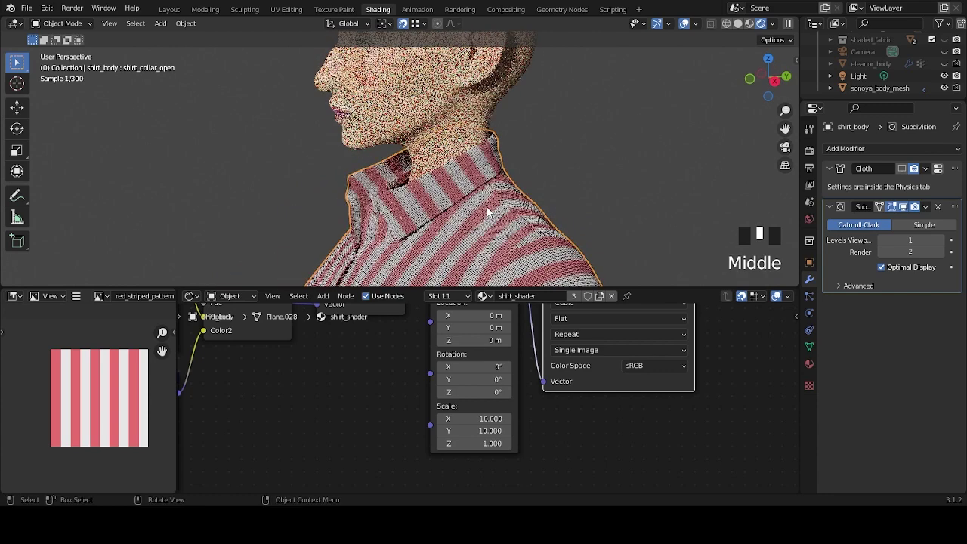
scroll(489, 225, up, 4)
scroll(489, 224, down, 11)
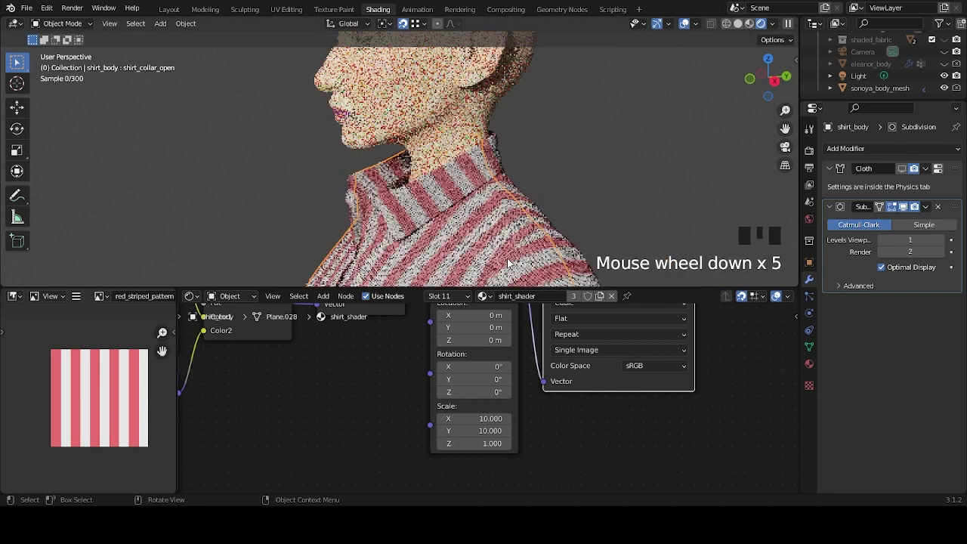
Show the shirt mesh in Material Preview in the UV Editing workspace, with nothing selected.
click(286, 9)
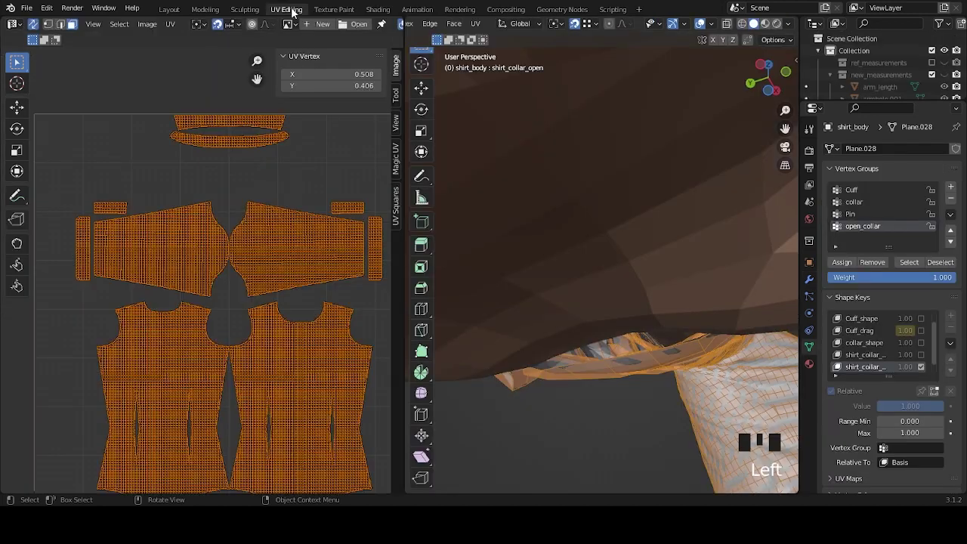
scroll(562, 278, down, 11)
middle_drag(567, 285, 589, 337)
scroll(589, 337, up, 2)
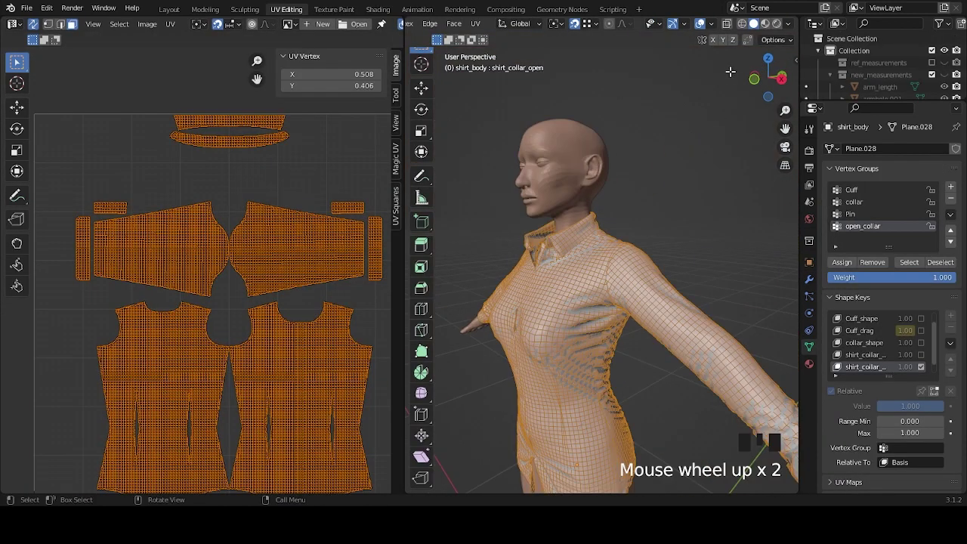
click(764, 23)
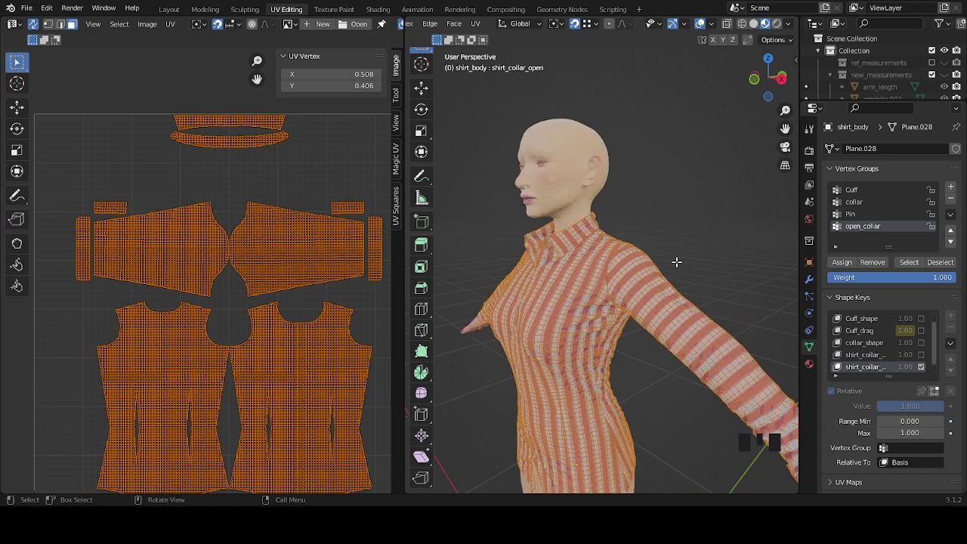
scroll(672, 263, up, 3)
click(700, 206)
scroll(685, 231, down, 3)
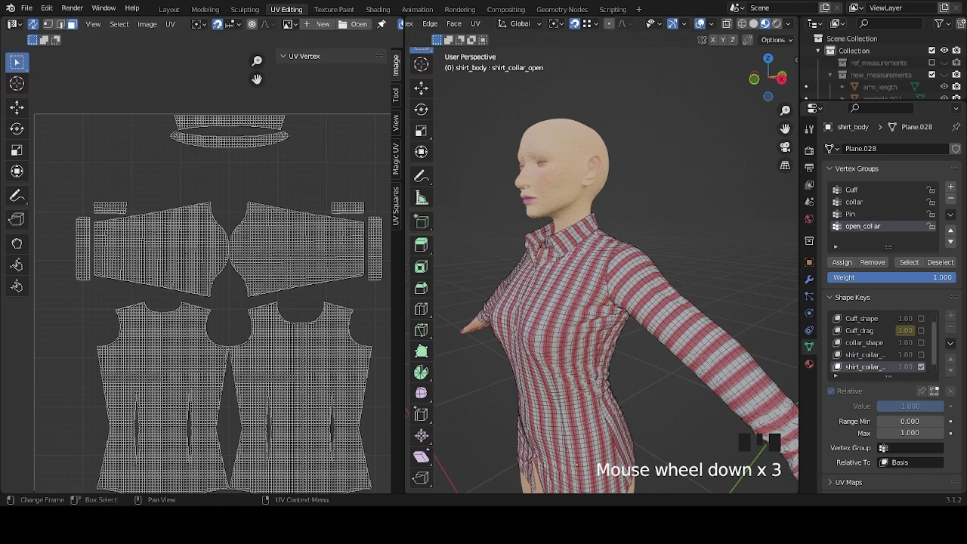
Display the red_striped_pattern image behind the shirt's UV islands.
middle_drag(342, 143, 312, 143)
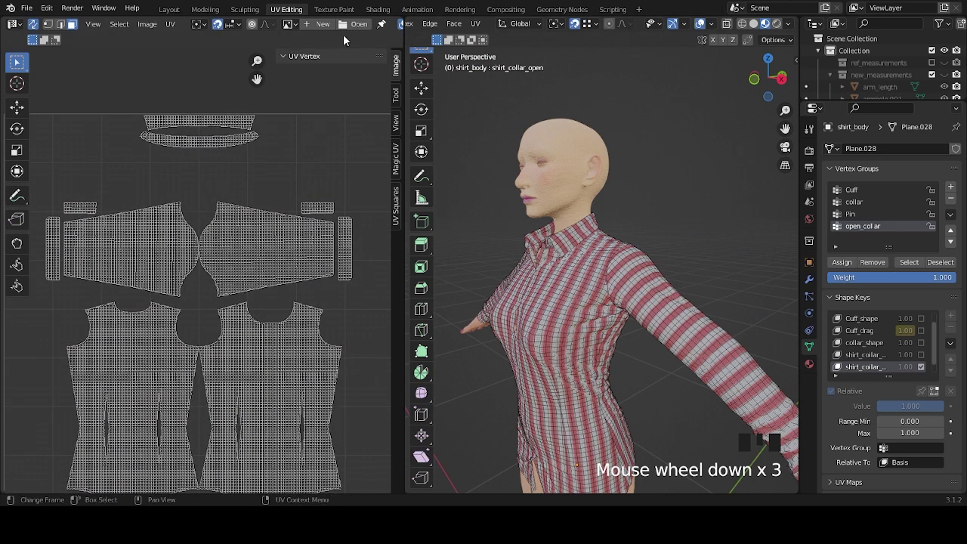
click(299, 26)
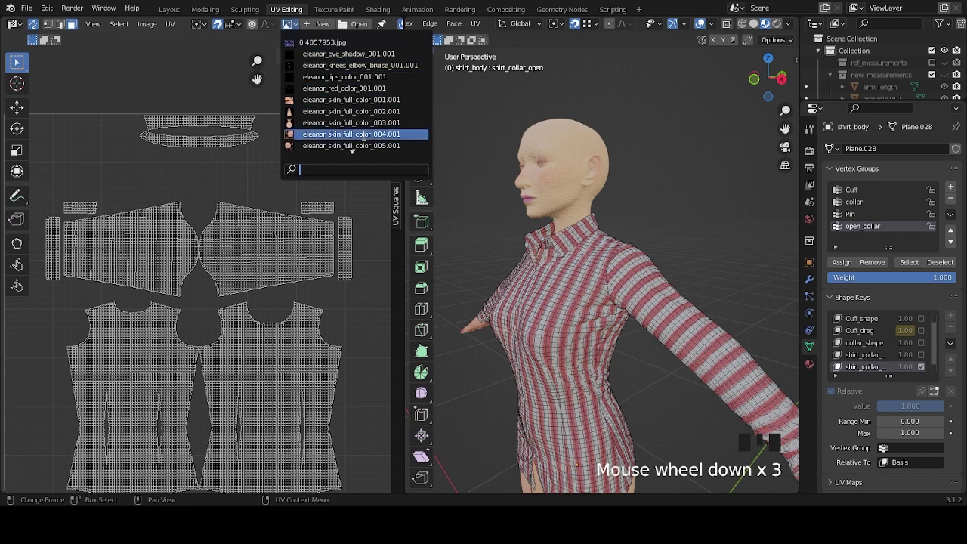
text(red)
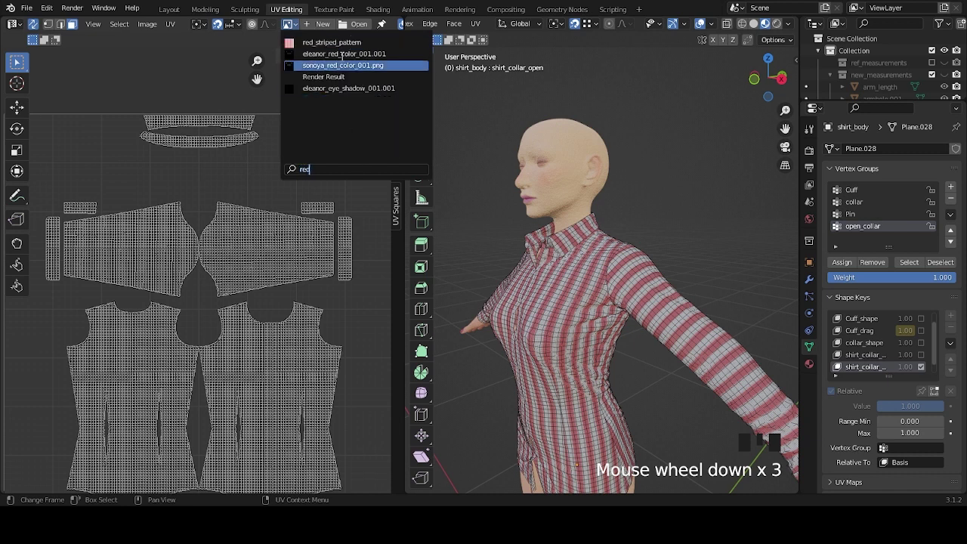
click(343, 40)
scroll(211, 127, down, 3)
scroll(211, 127, down, 2)
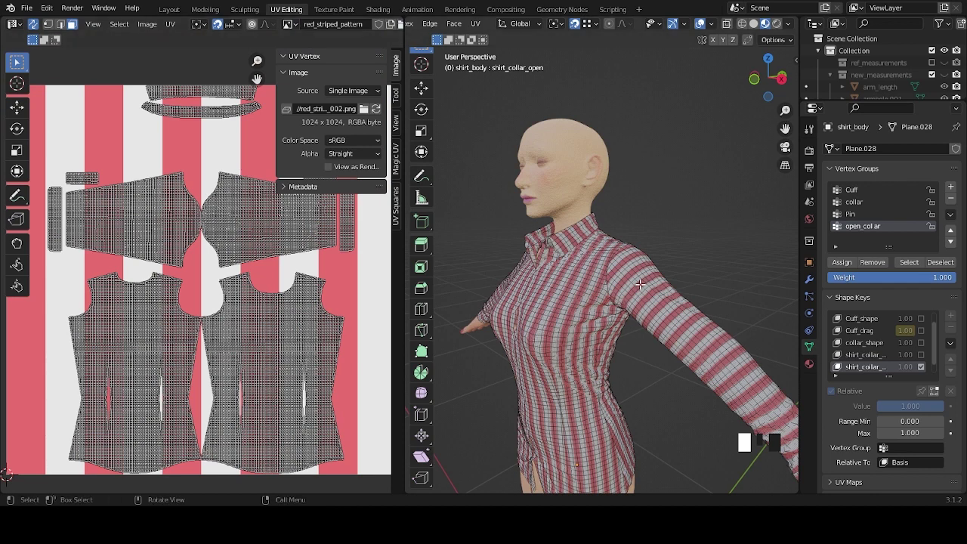
Compare the stripe direction on the shirt's front, collar and sleeve with the layout of the UV islands.
shift+middle_drag(638, 280, 689, 260)
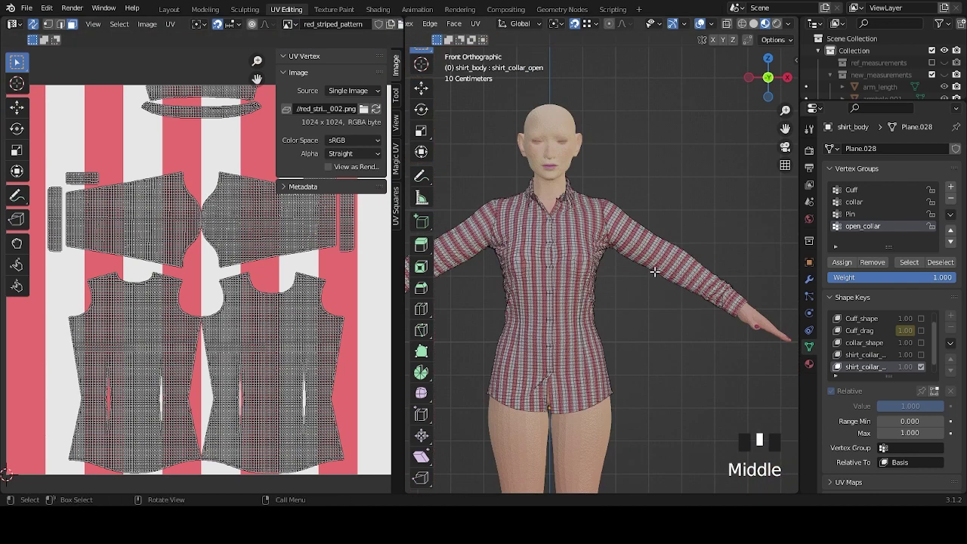
middle_drag(632, 212, 691, 268)
scroll(516, 231, up, 3)
scroll(290, 268, up, 7)
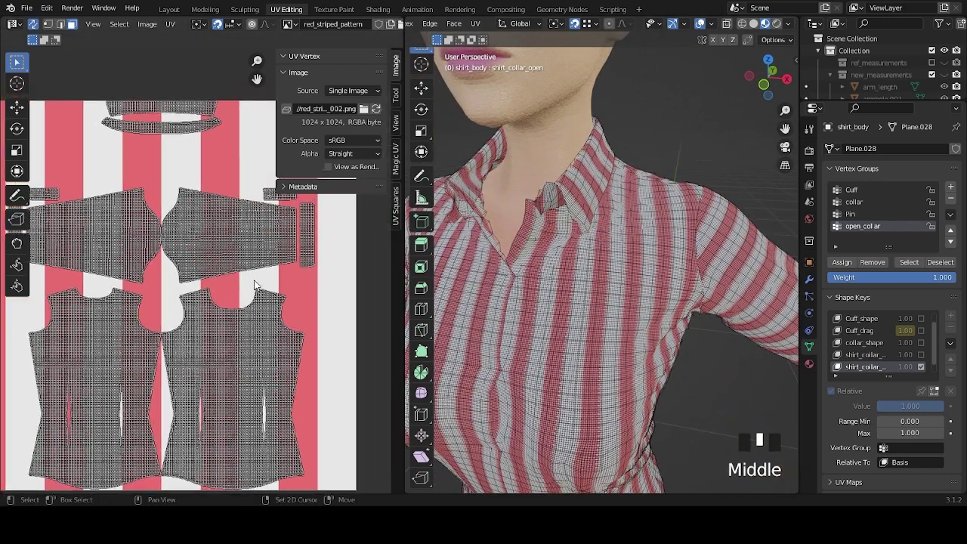
scroll(238, 325, up, 1)
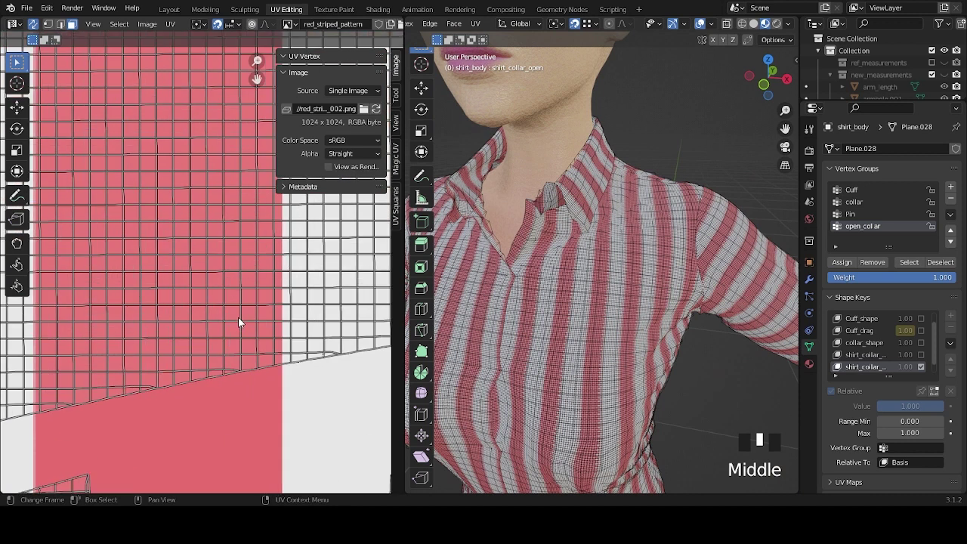
scroll(239, 323, down, 6)
middle_drag(152, 201, 150, 218)
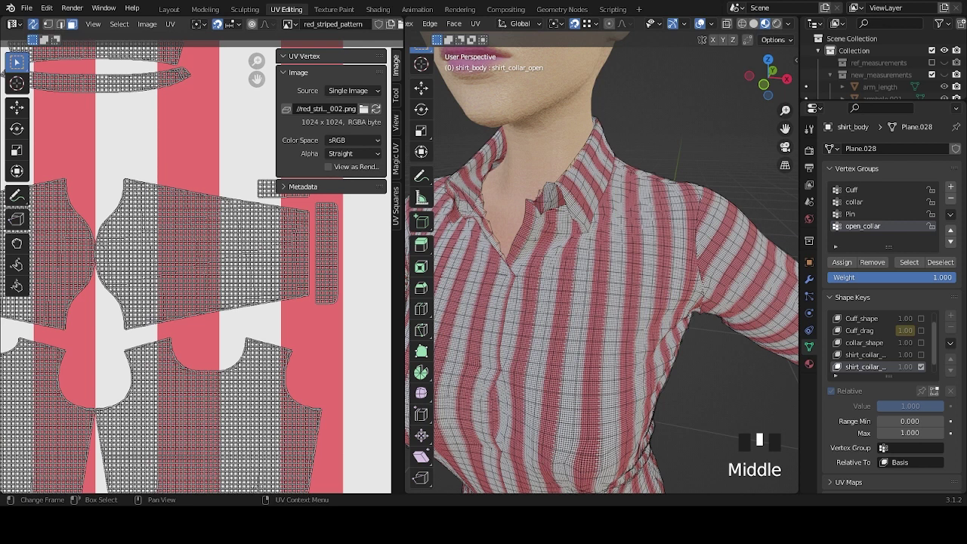
click(361, 328)
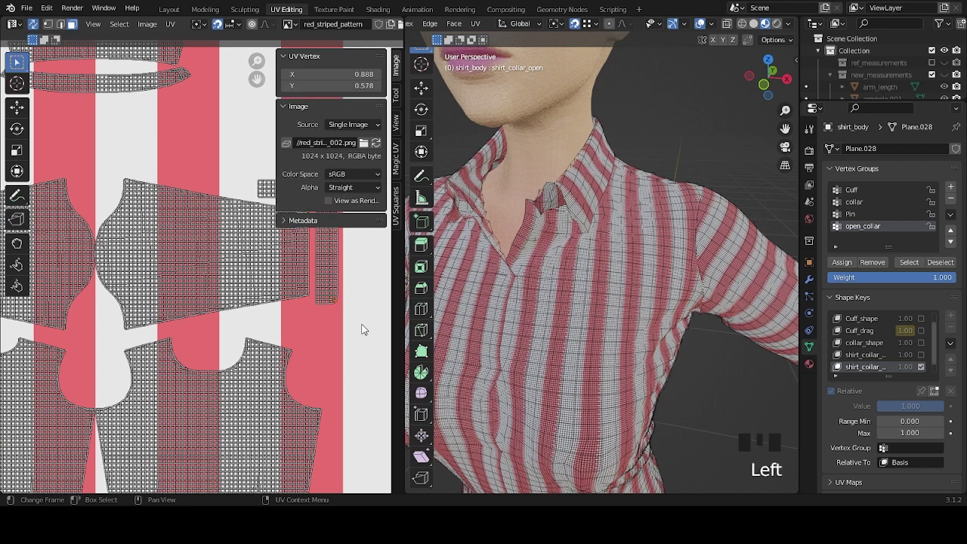
scroll(361, 328, down, 3)
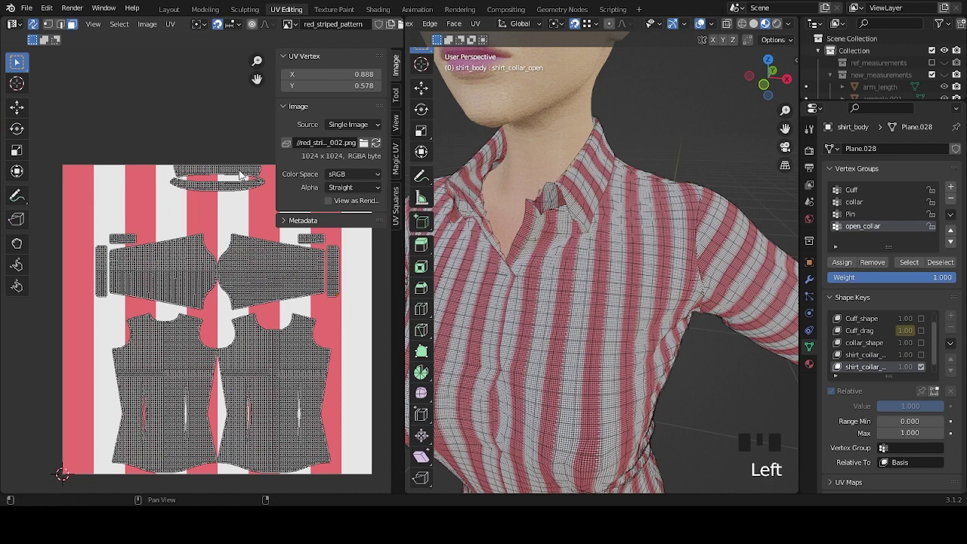
scroll(355, 325, up, 4)
scroll(159, 310, down, 3)
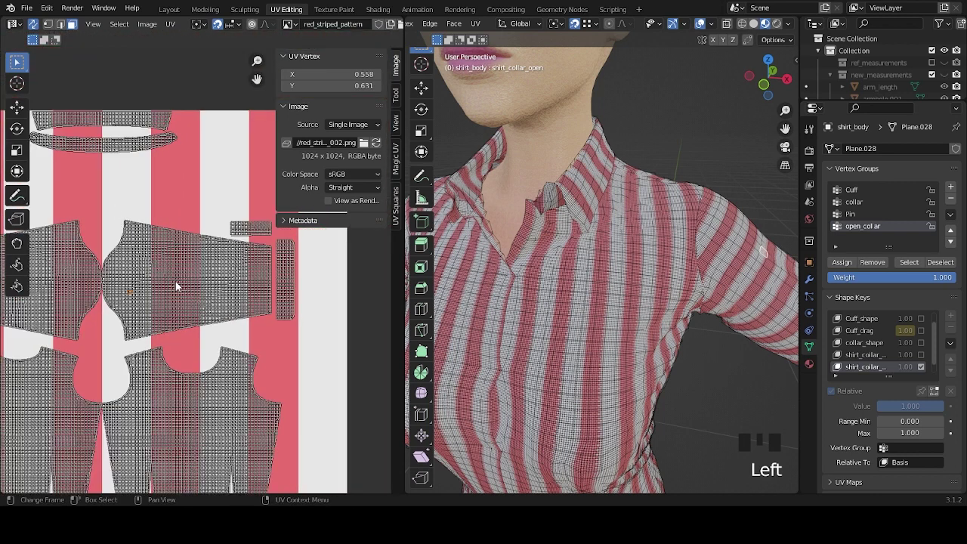
Select the UV islands of the sleeve on the wearer's left, including its cuff and the small placket strips.
key(l)
key(l)
key(l)
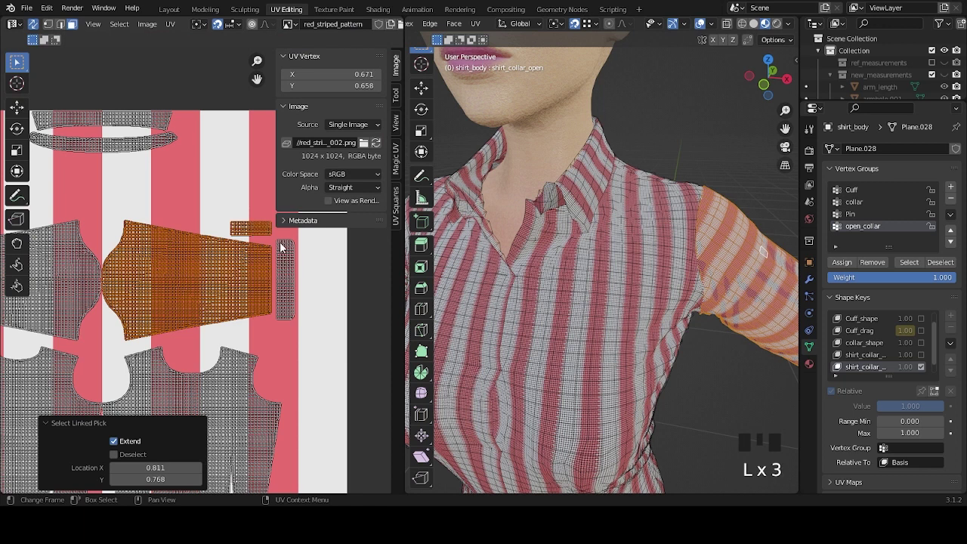
key(l)
scroll(273, 319, down, 4)
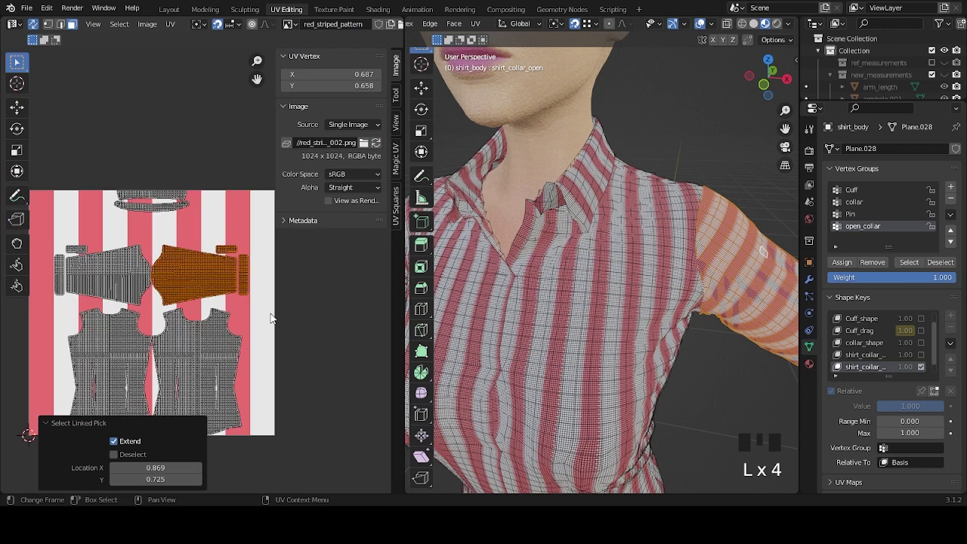
scroll(274, 319, down, 1)
scroll(669, 305, down, 2)
middle_drag(669, 305, 757, 80)
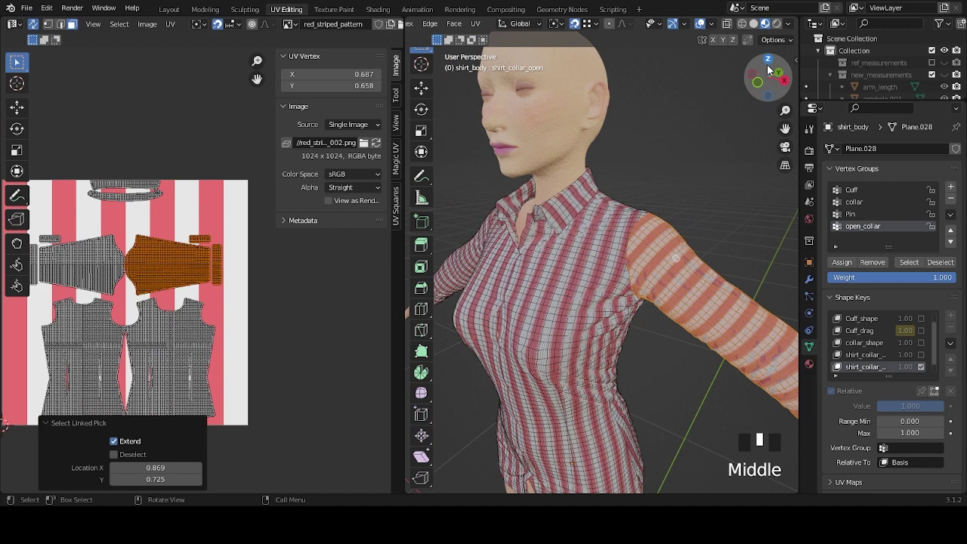
Turn off the viewport display of the shirt's Subdivision modifier and view the shirt from the front.
click(809, 279)
click(904, 210)
click(904, 210)
mouse_move(603, 271)
middle_down()
mouse_move(615, 268)
mouse_move(597, 273)
middle_up()
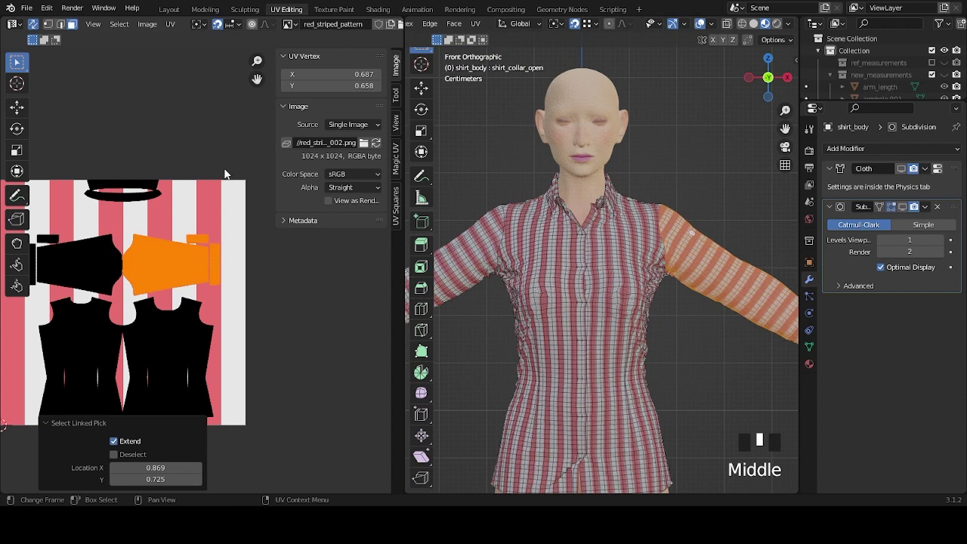
Rotate the selected sleeve, cuff and placket UV islands by 90°.
scroll(224, 173, up, 5)
scroll(226, 174, down, 5)
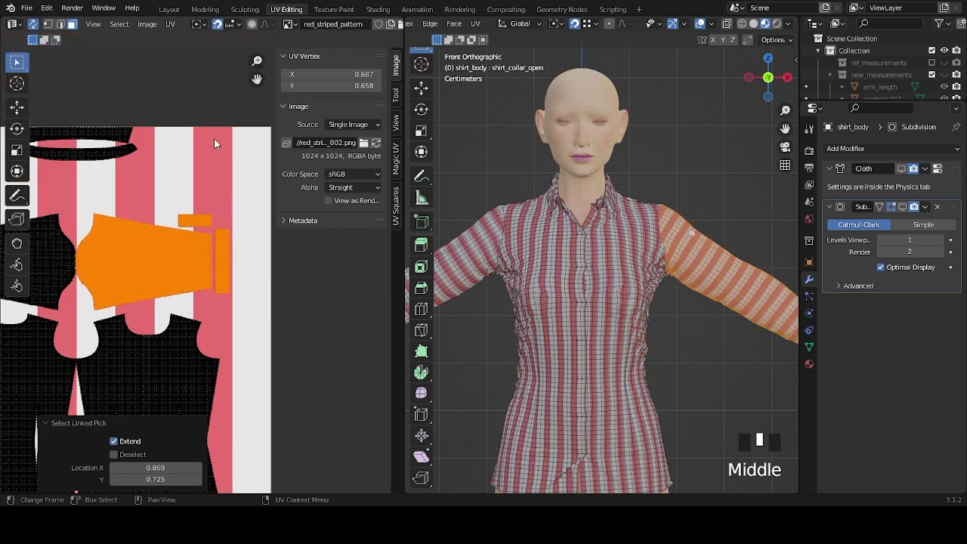
key(r)
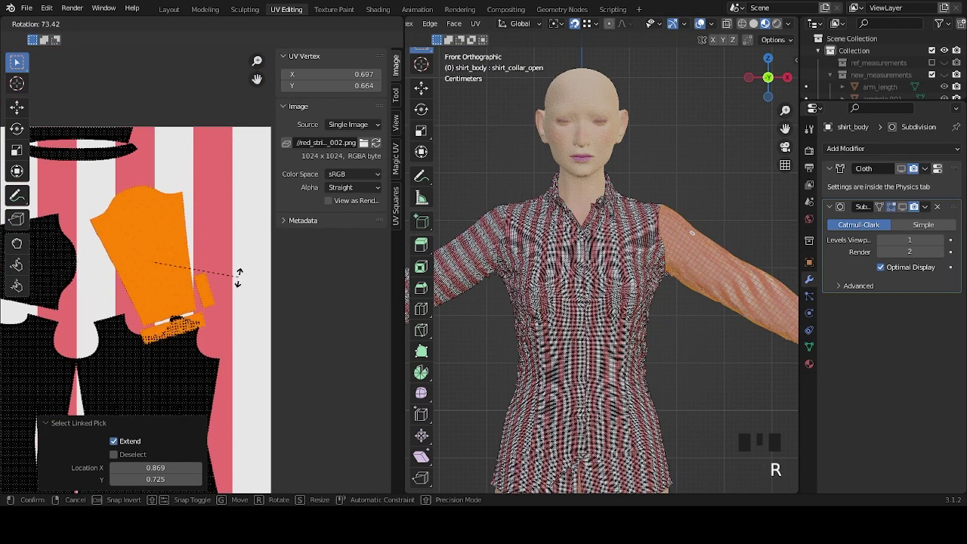
text(90)
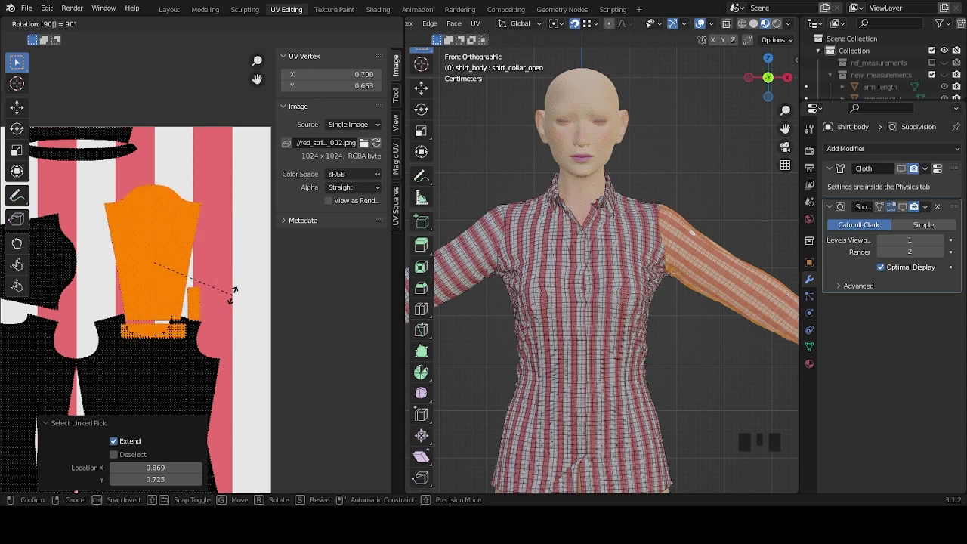
key(Return)
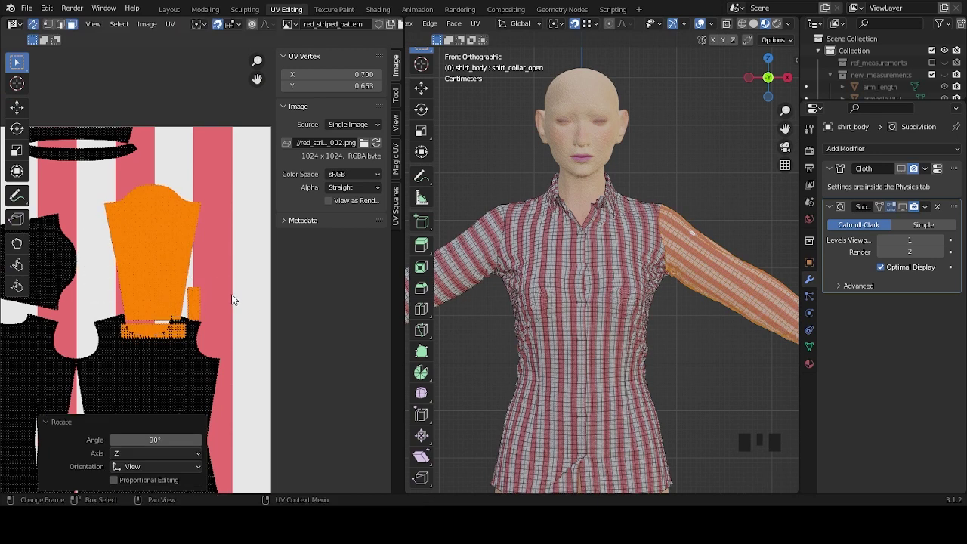
Select the opposite sleeve's UV islands with its cuff and placket pieces and rotate them by -90°.
middle_drag(54, 252, 159, 266)
click(159, 266)
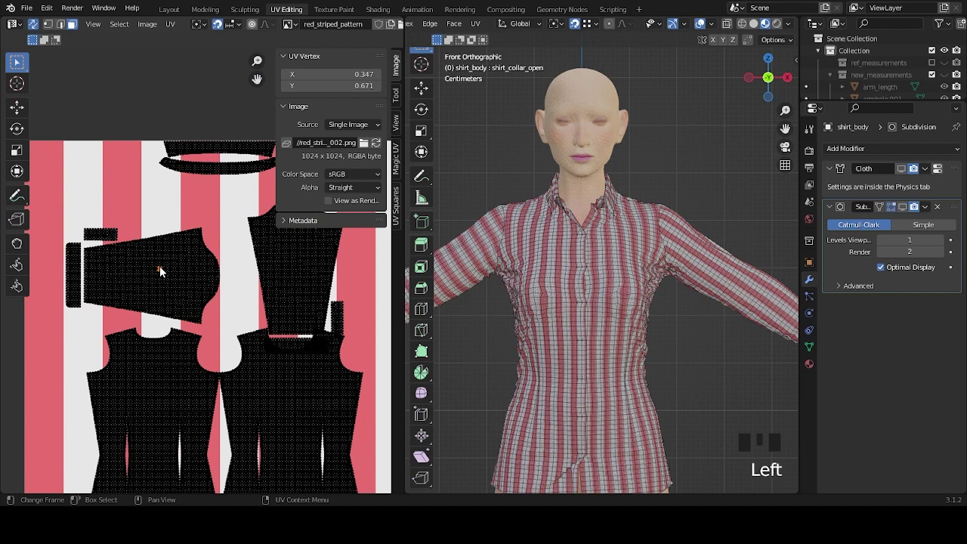
key(l)
key(l)
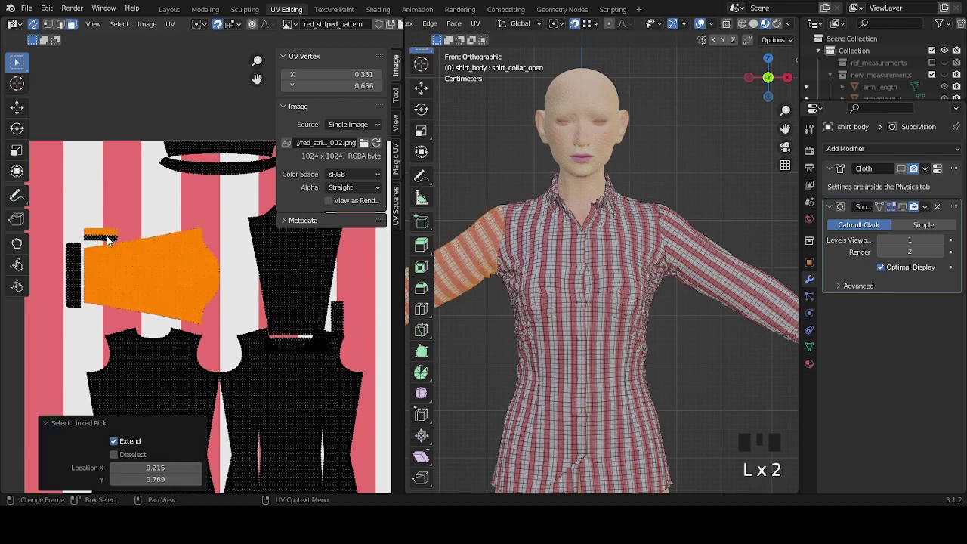
key(l)
key(r)
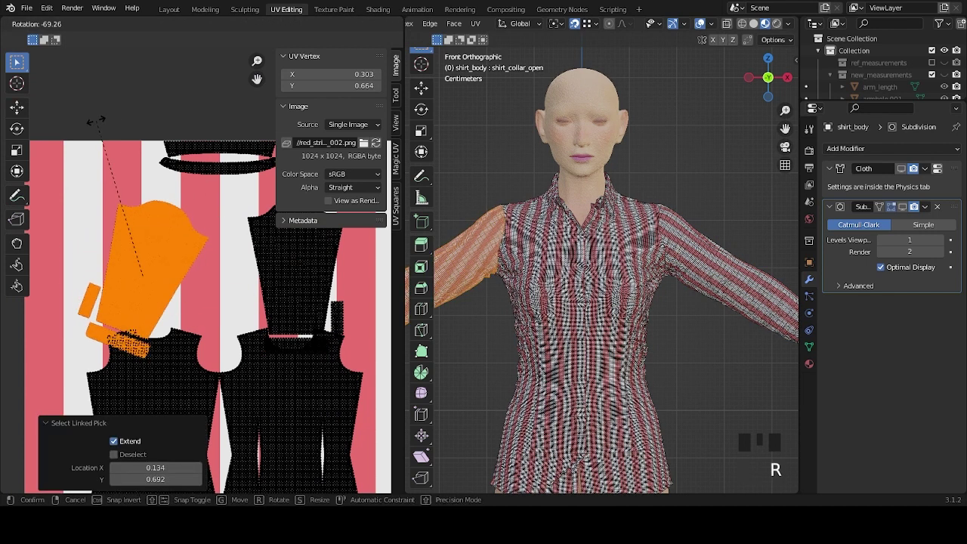
text(-90)
key(Return)
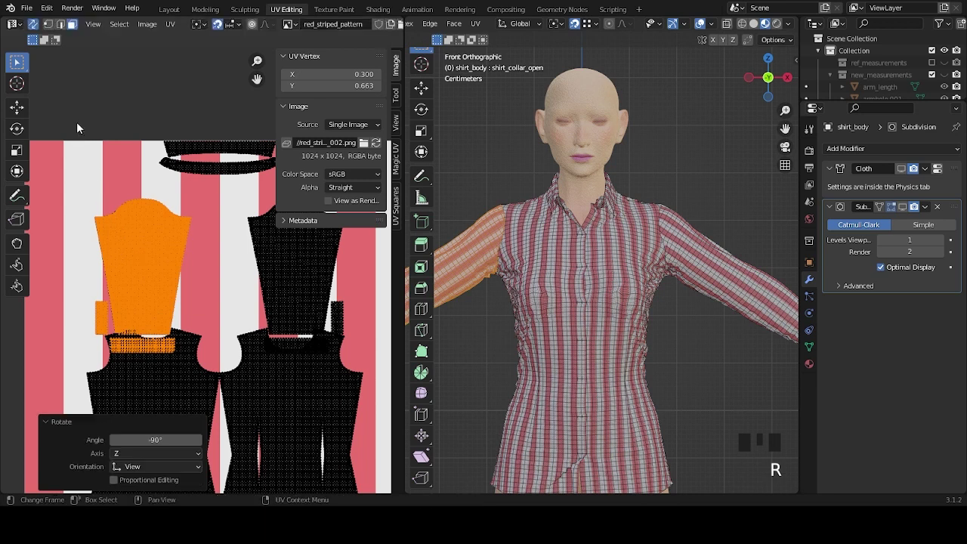
Add the other rotated sleeve with its cuff and placket islands to the current UV selection.
scroll(219, 330, right, 5)
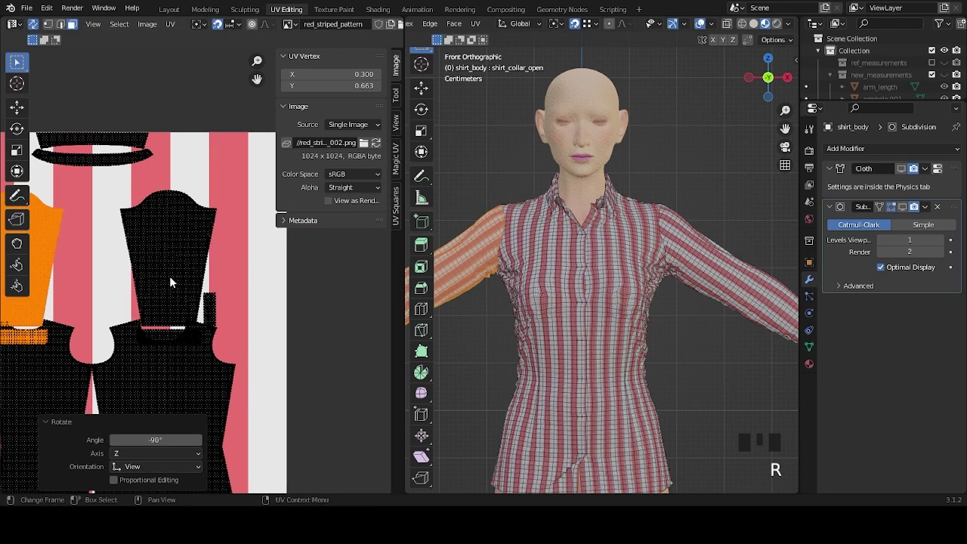
key(l)
key(l)
key(l)
key(l)
scroll(216, 302, up, 3)
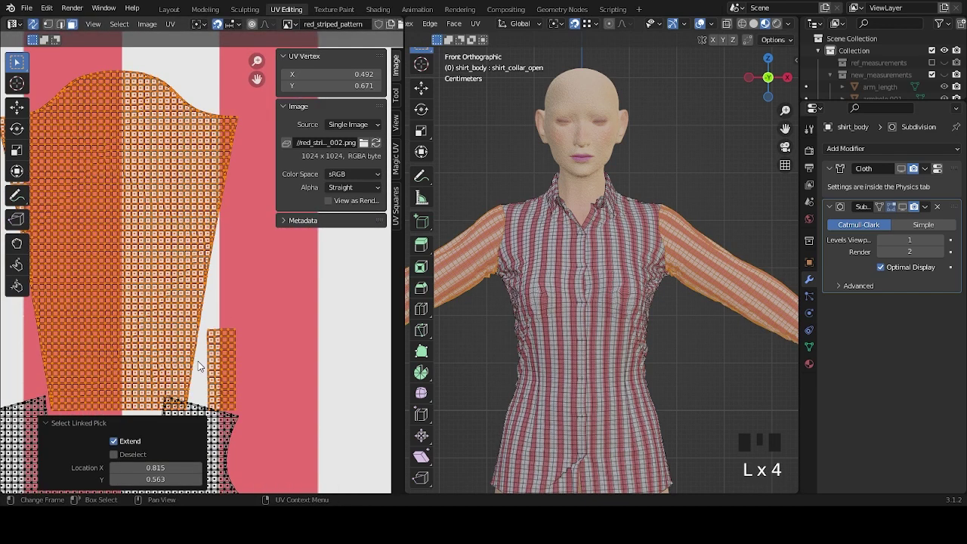
scroll(204, 340, down, 3)
key(l)
scroll(189, 302, down, 5)
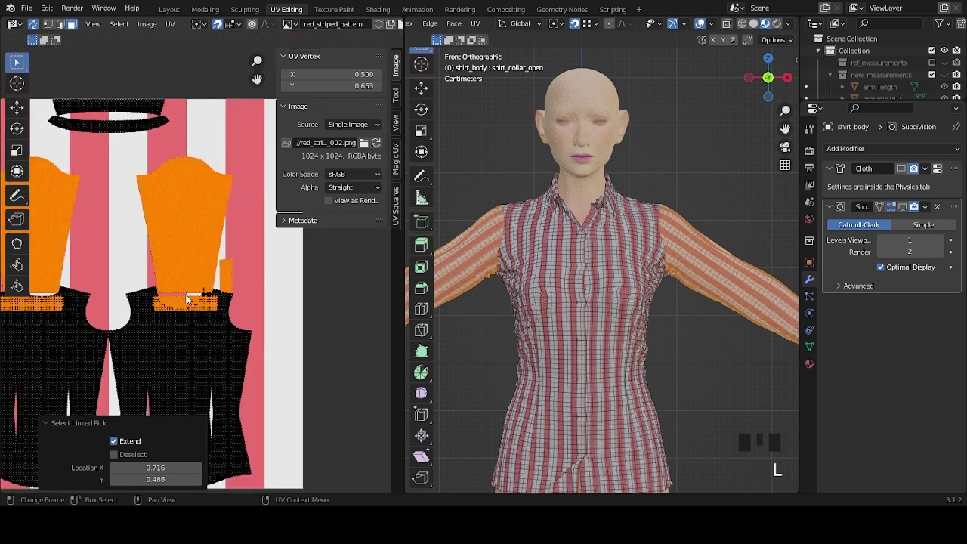
Turn off UV snapping and move both sleeves' islands up along Y by about 0.0775, clear of the body pieces.
key(g)
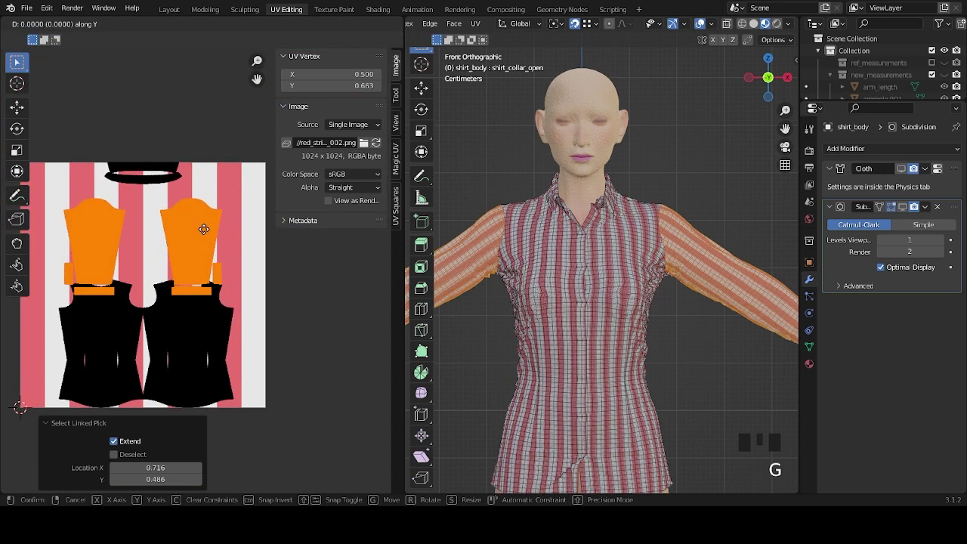
click(217, 24)
scroll(199, 173, up, 3)
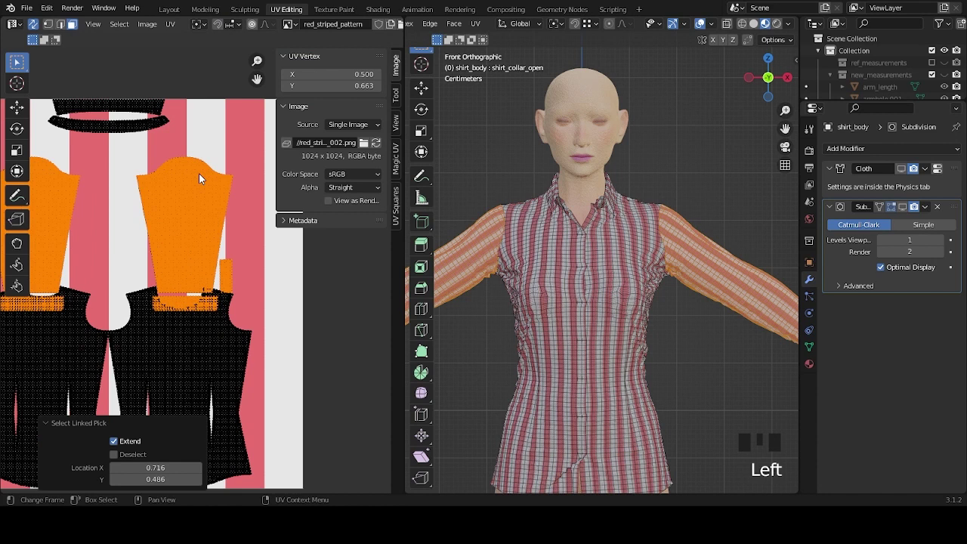
key(g)
key(y)
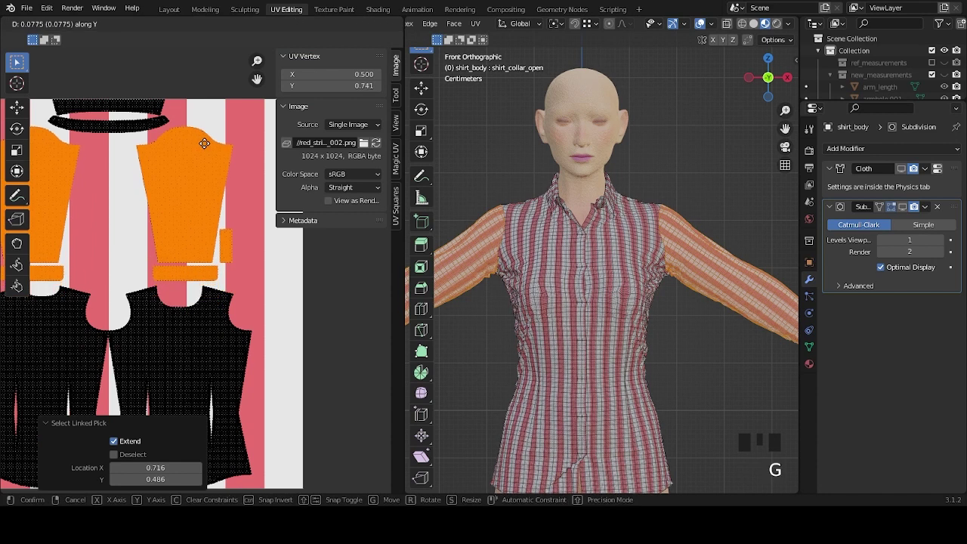
click(204, 142)
Set the Y position of the selected sleeve islands to 0.75.
click(337, 84)
key(BackSpace)
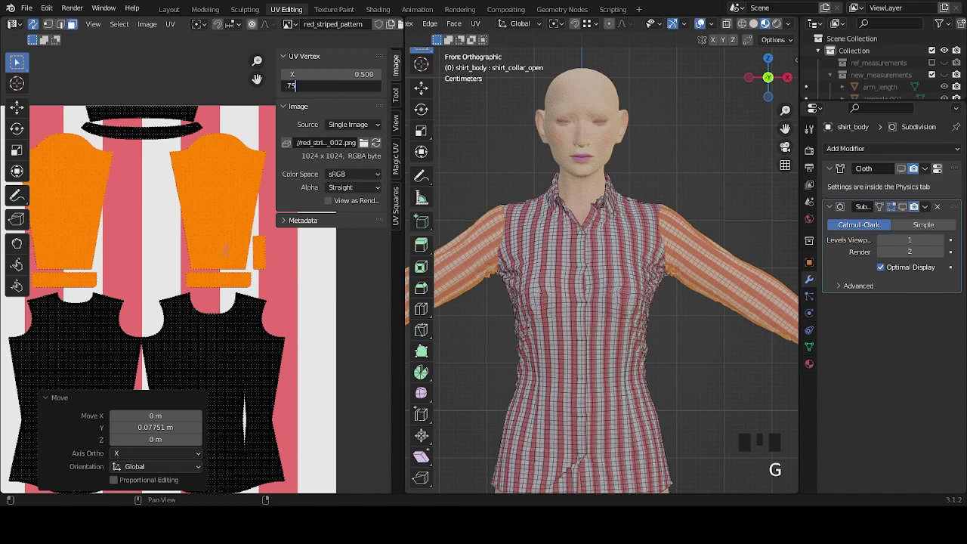
text(.75)
click(183, 256)
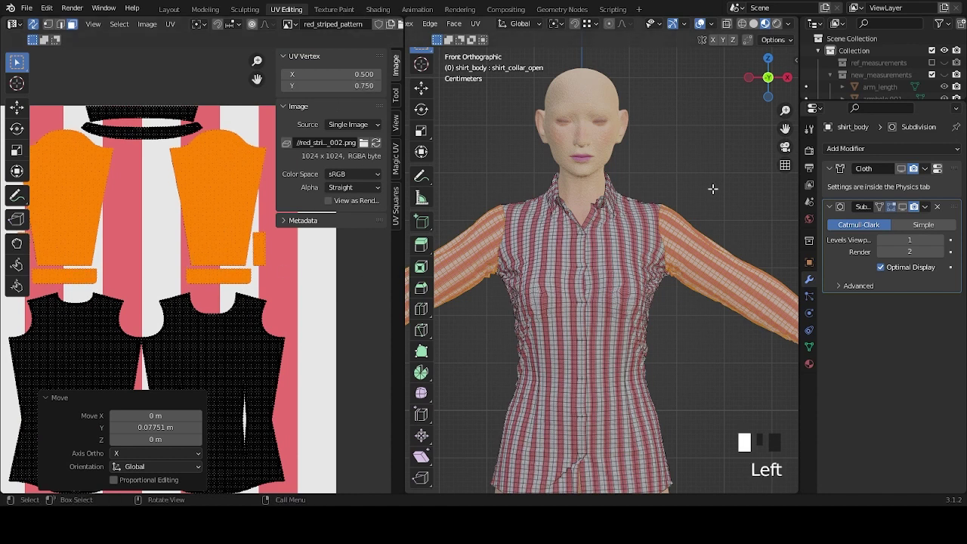
Select both collar UV islands and rotate them by 90° so the stripes run along the collar.
click(719, 155)
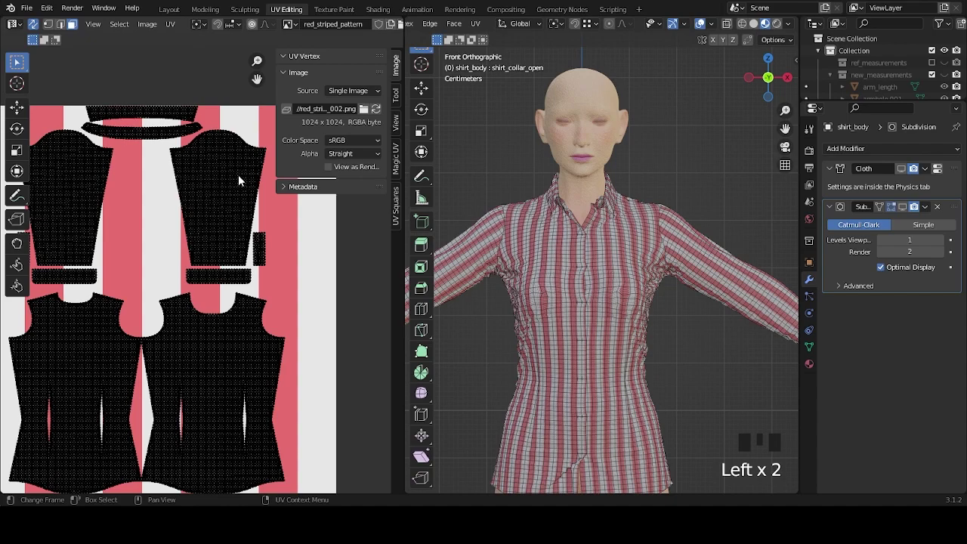
middle_drag(574, 287, 544, 325)
scroll(529, 272, up, 4)
scroll(165, 269, up, 5)
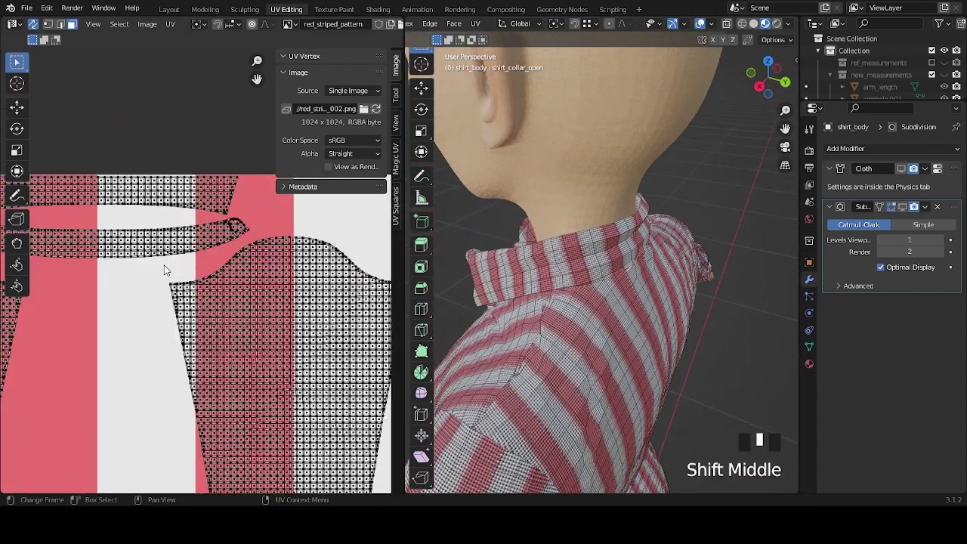
click(172, 194)
key(l)
key(l)
scroll(186, 192, down, 5)
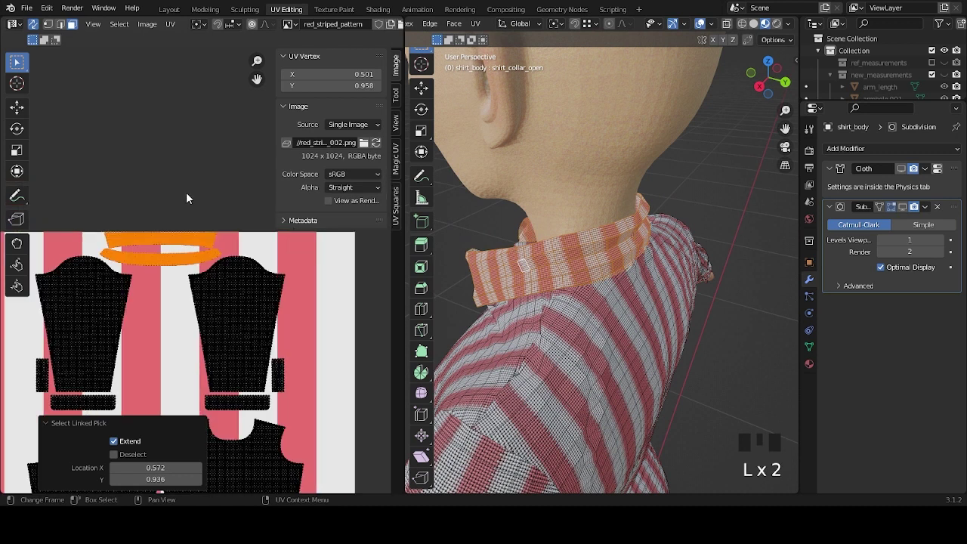
key(r)
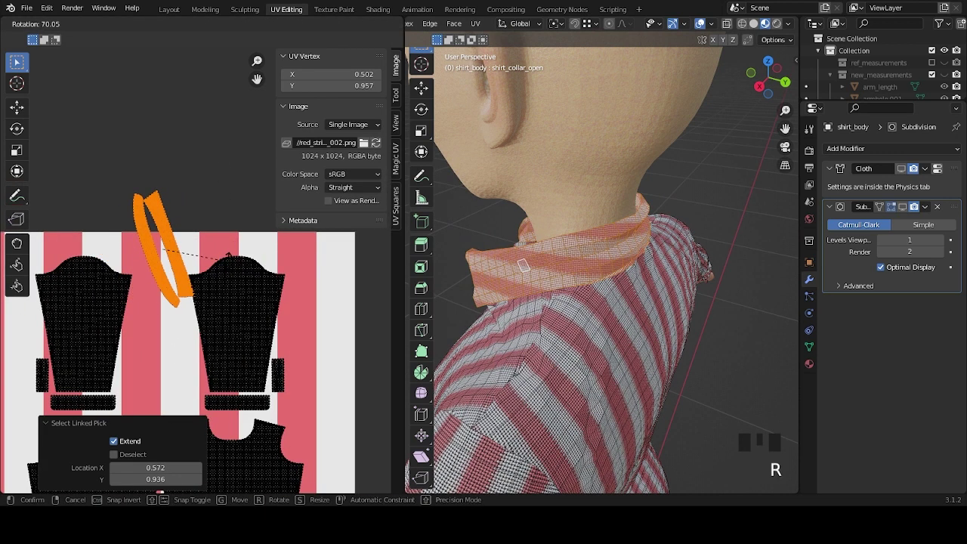
text(90)
key(Return)
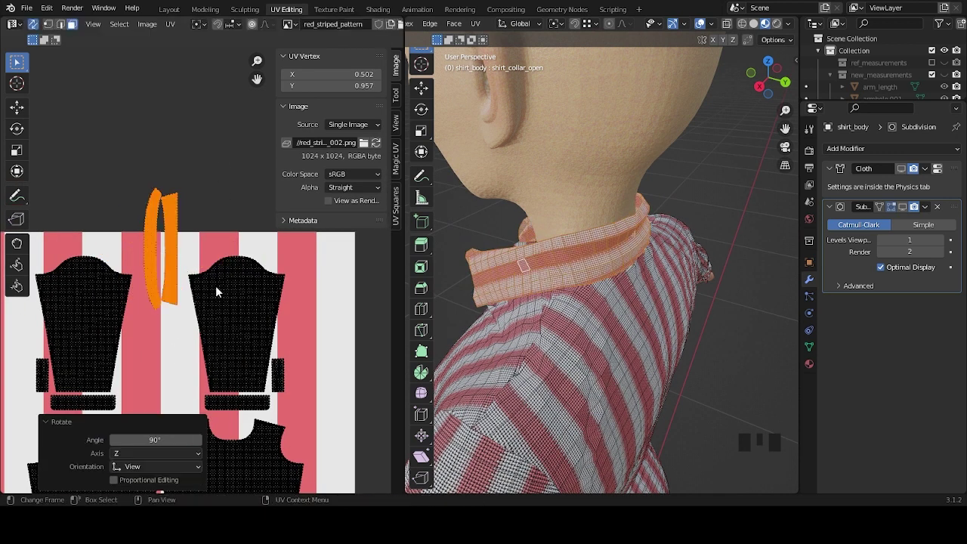
Move the collar islands down along Y by about 0.118, placing them between the two sleeves, and deselect them.
key(g)
key(y)
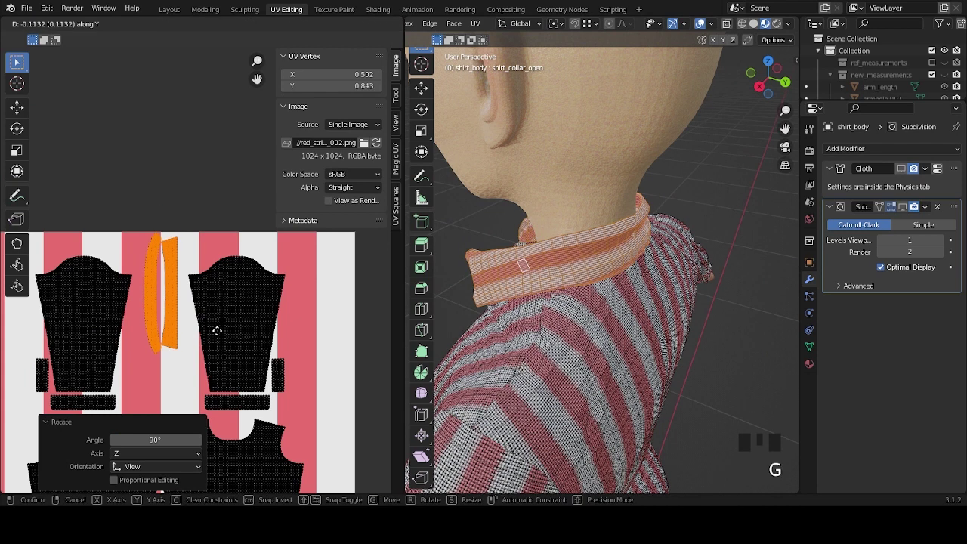
click(216, 330)
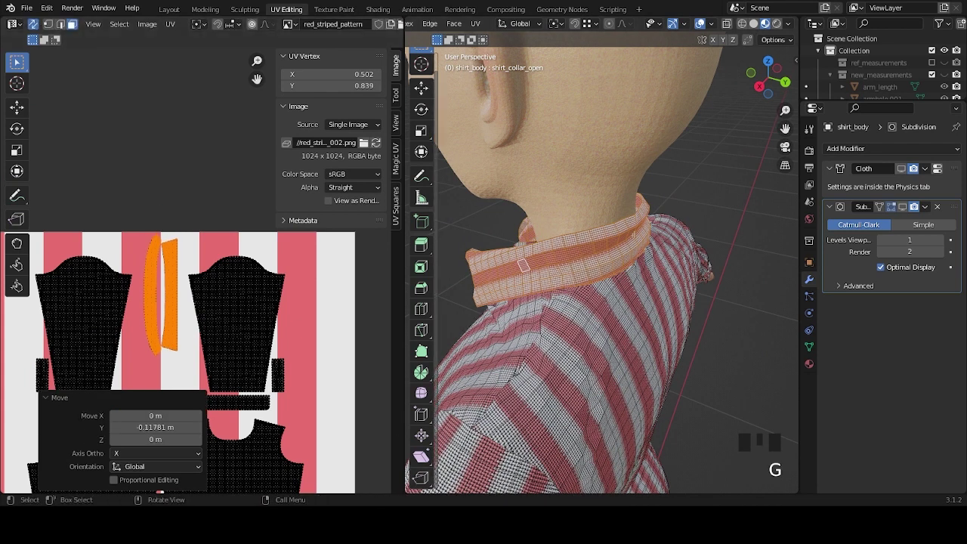
scroll(294, 339, down, 3)
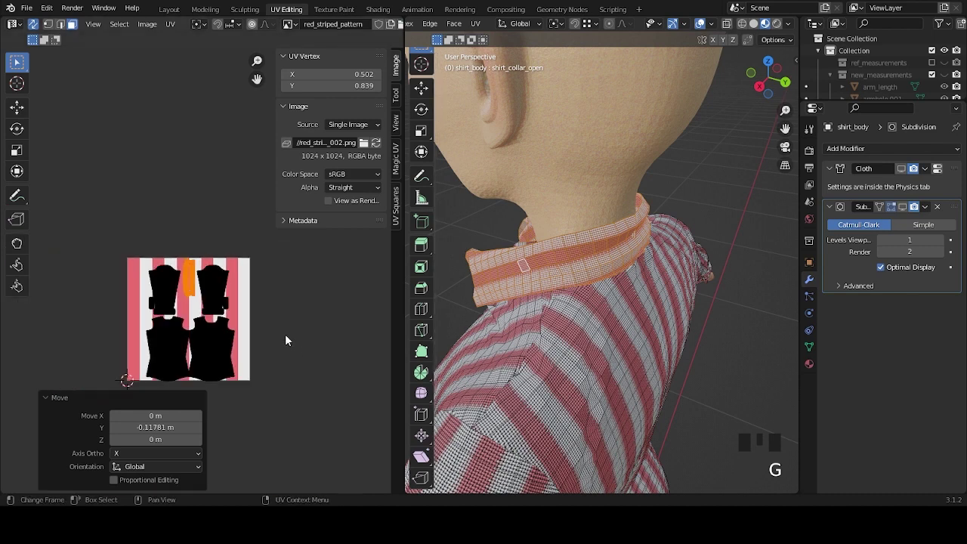
click(285, 334)
Examine the stripe direction on the shirt's body, sleeves and collar in the rendered Layout workspace.
scroll(604, 317, down, 2)
shift+middle_drag(564, 318, 703, 279)
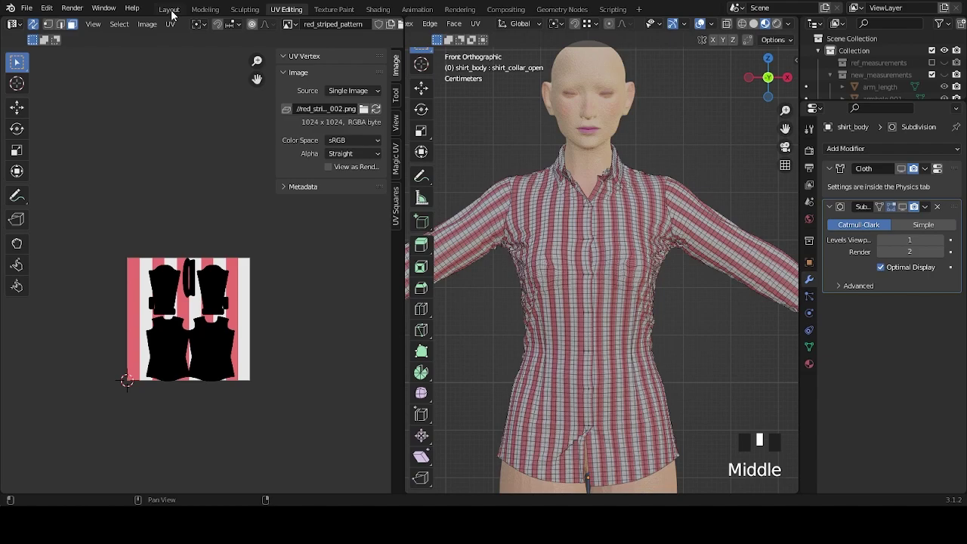
click(170, 10)
scroll(502, 222, down, 8)
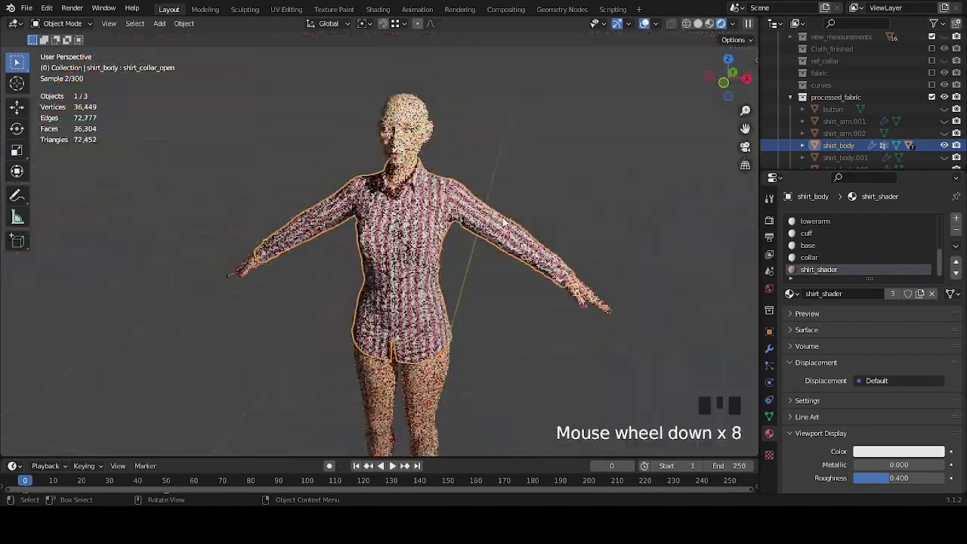
middle_drag(504, 221, 487, 344)
scroll(456, 215, up, 3)
scroll(425, 365, up, 5)
scroll(425, 366, down, 3)
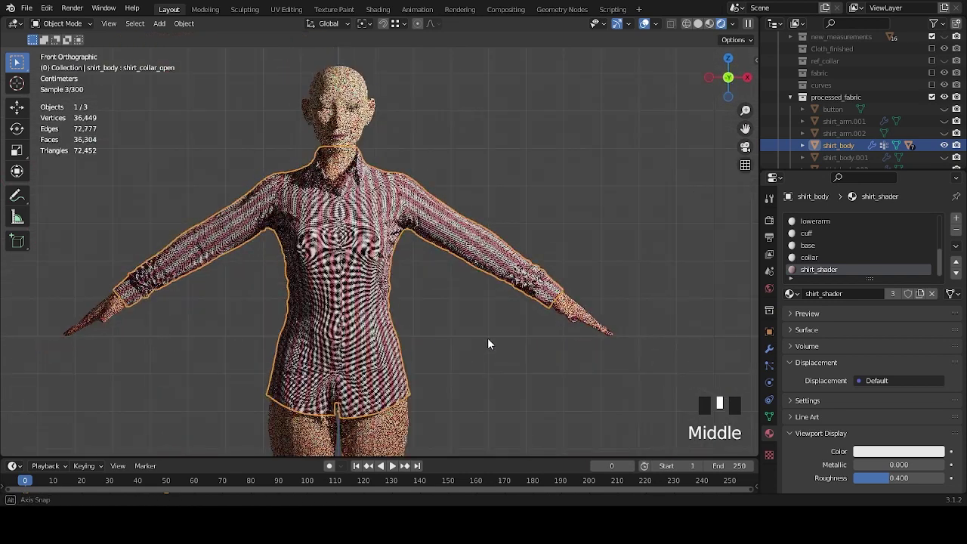
Select all of the shirt's UV islands in the UV Editing workspace and pin them.
click(378, 9)
click(286, 9)
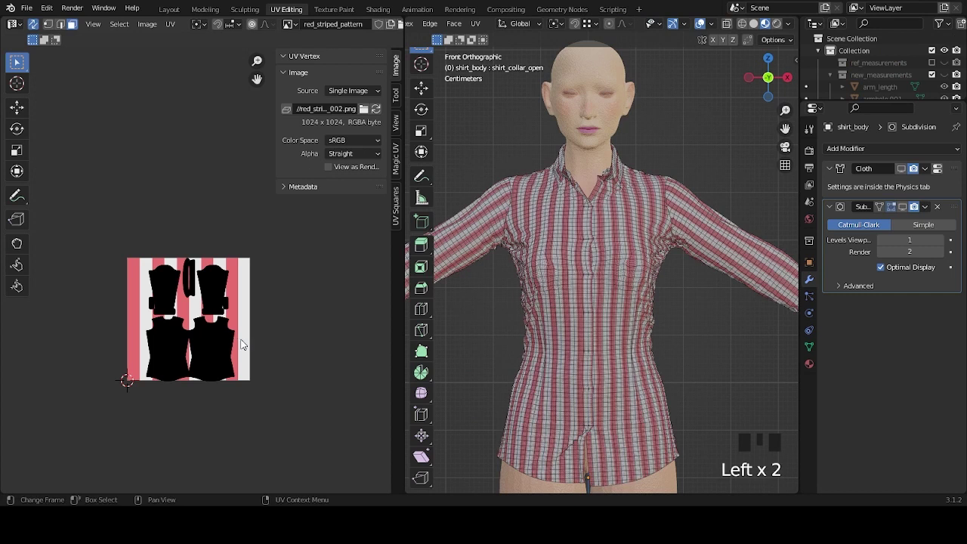
scroll(238, 341, up, 3)
scroll(253, 347, down, 3)
scroll(275, 351, up, 1)
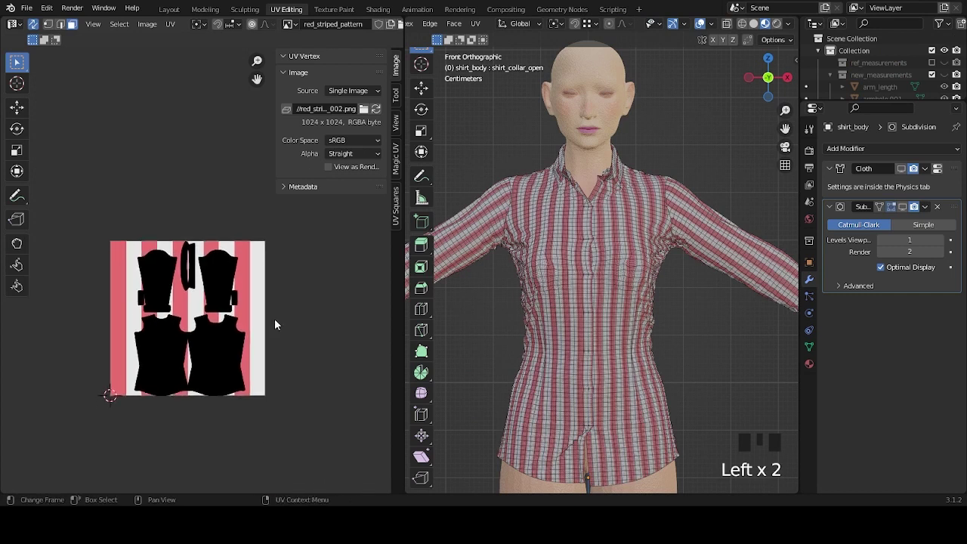
drag(100, 170, 264, 406)
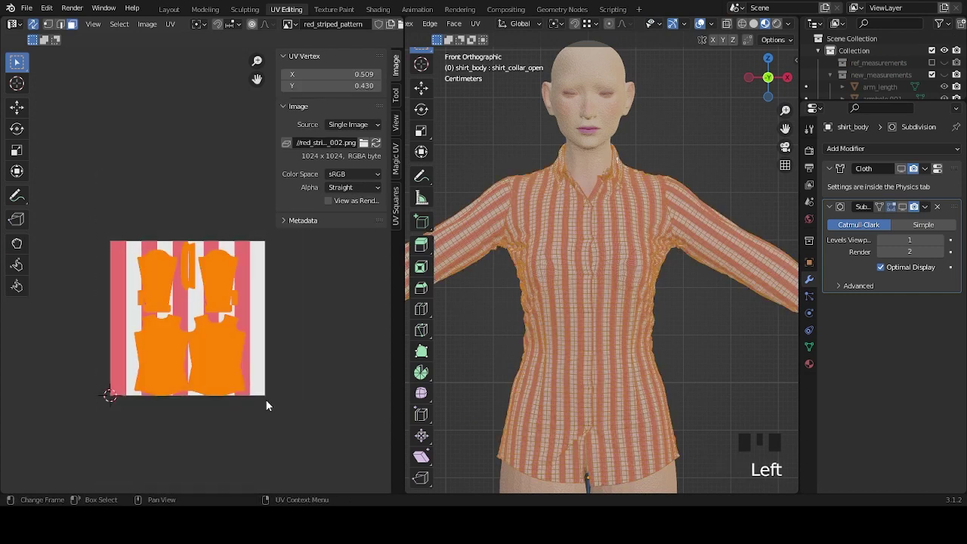
scroll(286, 358, up, 4)
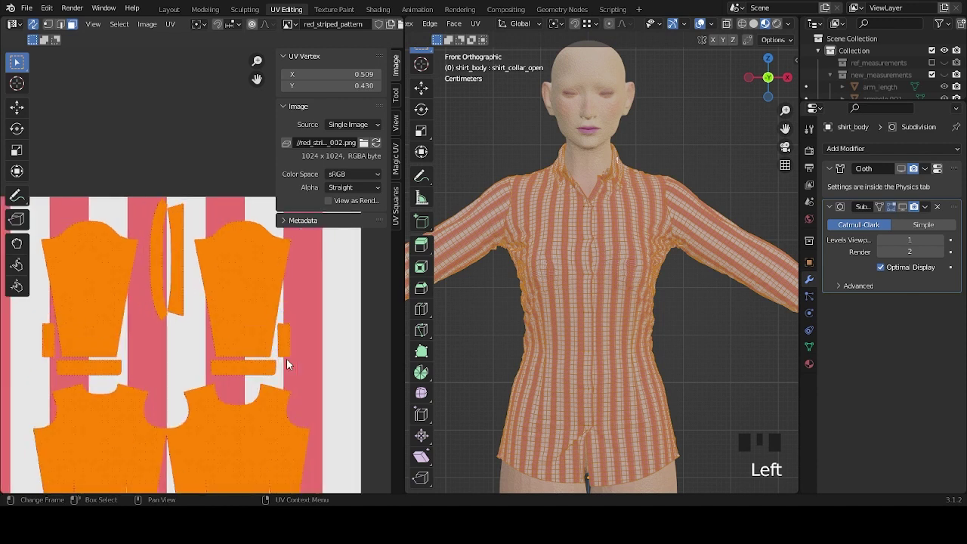
click(286, 358)
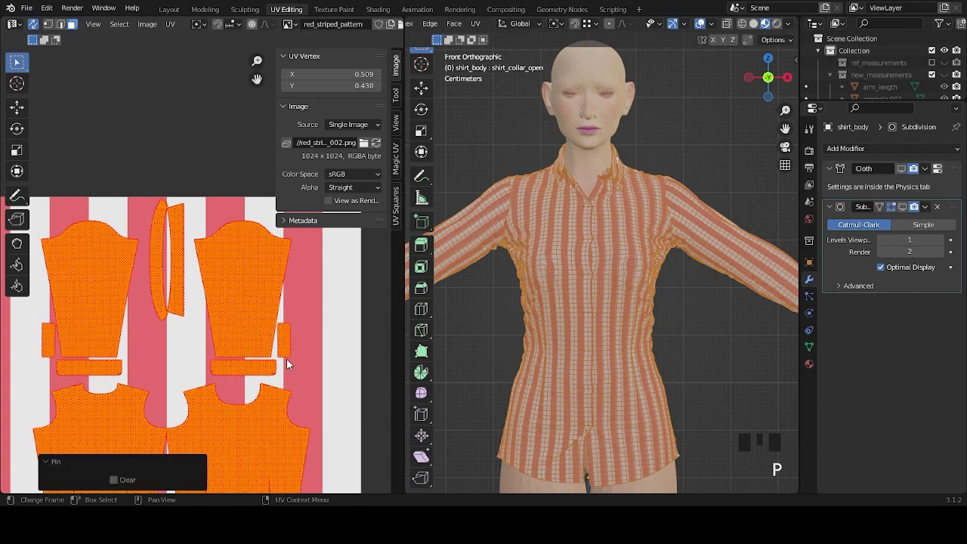
scroll(320, 355, up, 3)
scroll(320, 373, down, 5)
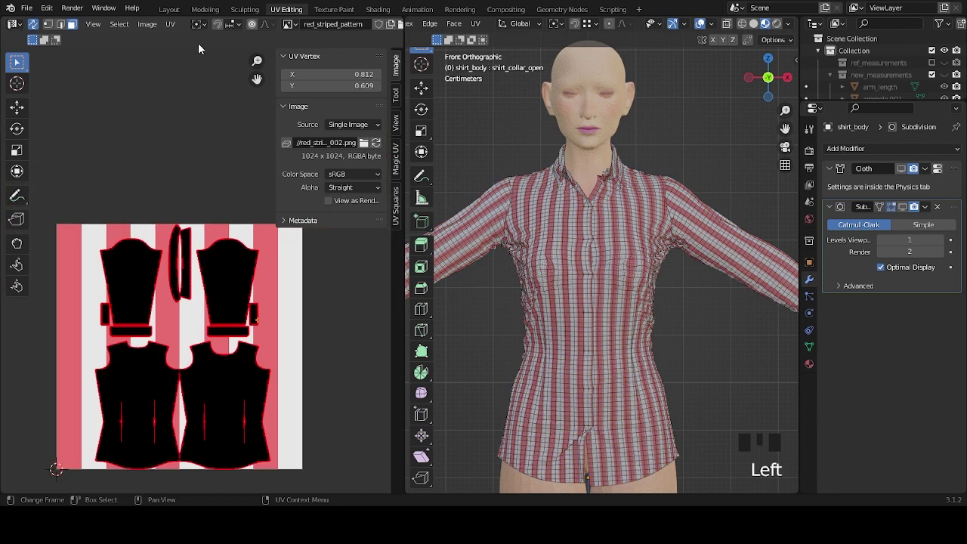
Inspect the rendered striped shirt from the front, side and back, checking the sleeves, shoulders and collar.
click(169, 9)
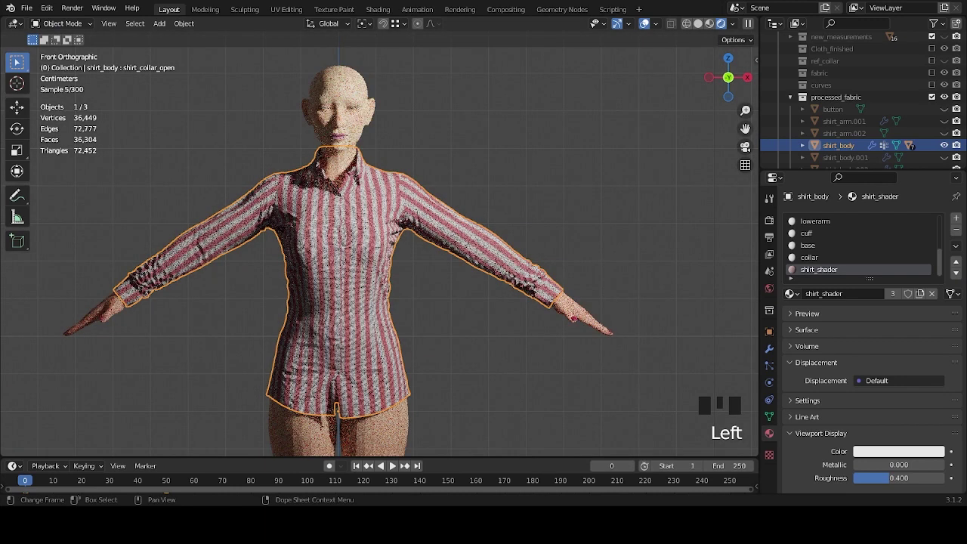
middle_drag(452, 301, 402, 318)
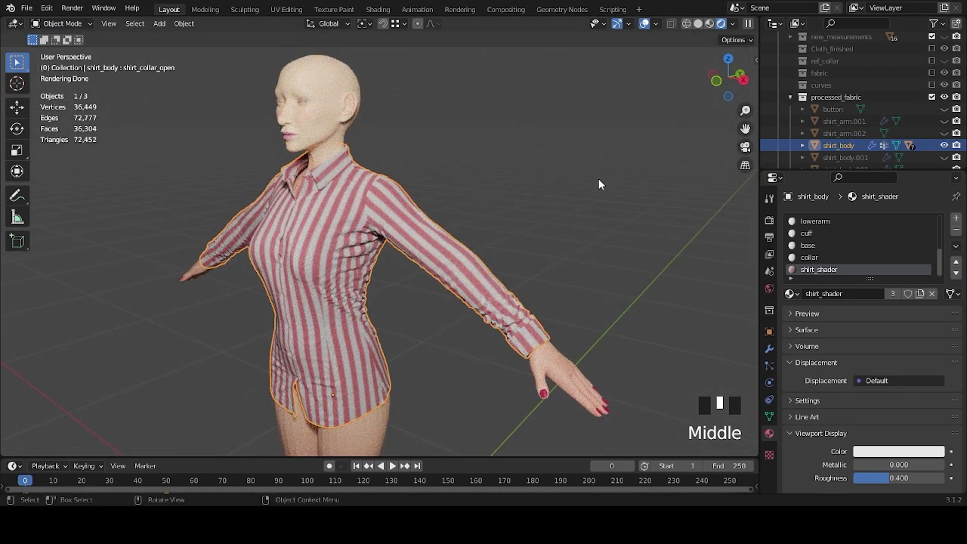
scroll(577, 280, down, 2)
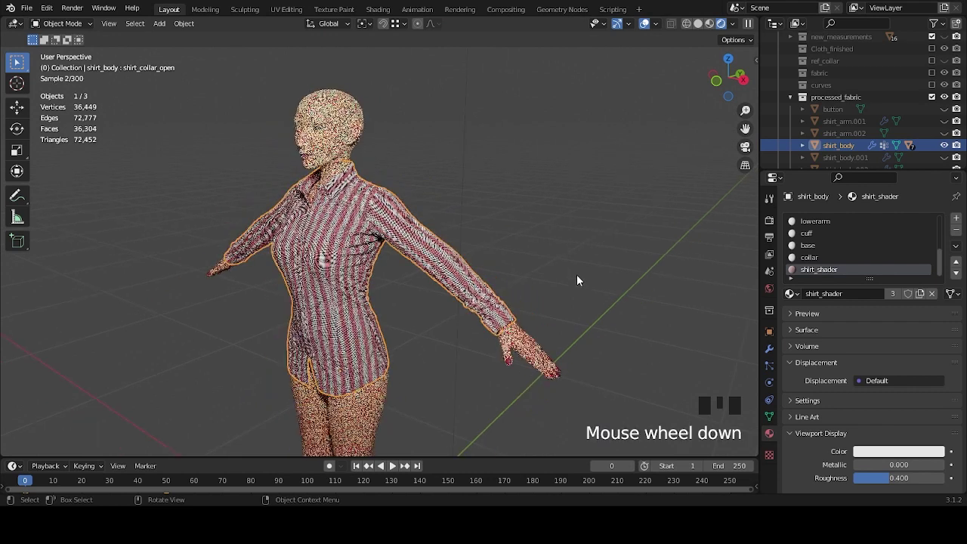
scroll(570, 277, up, 2)
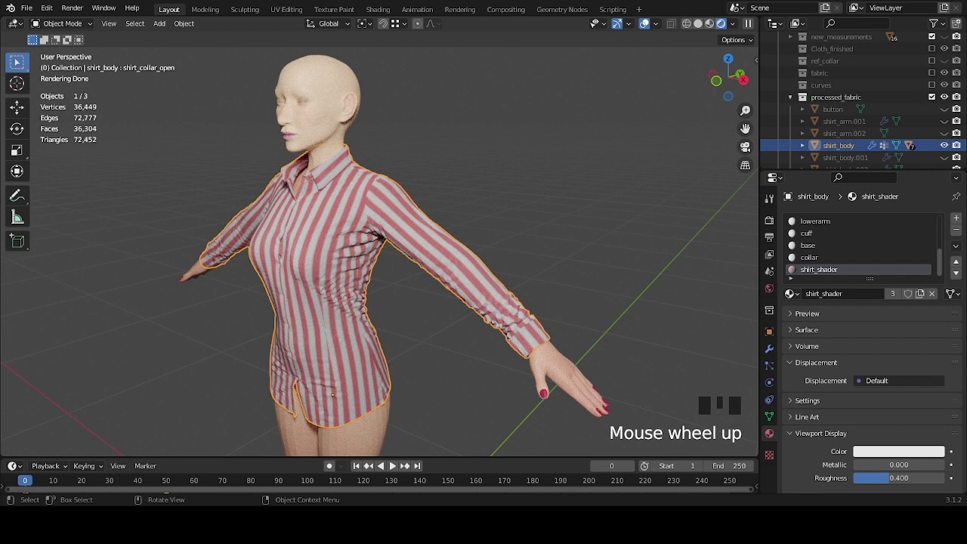
click(377, 9)
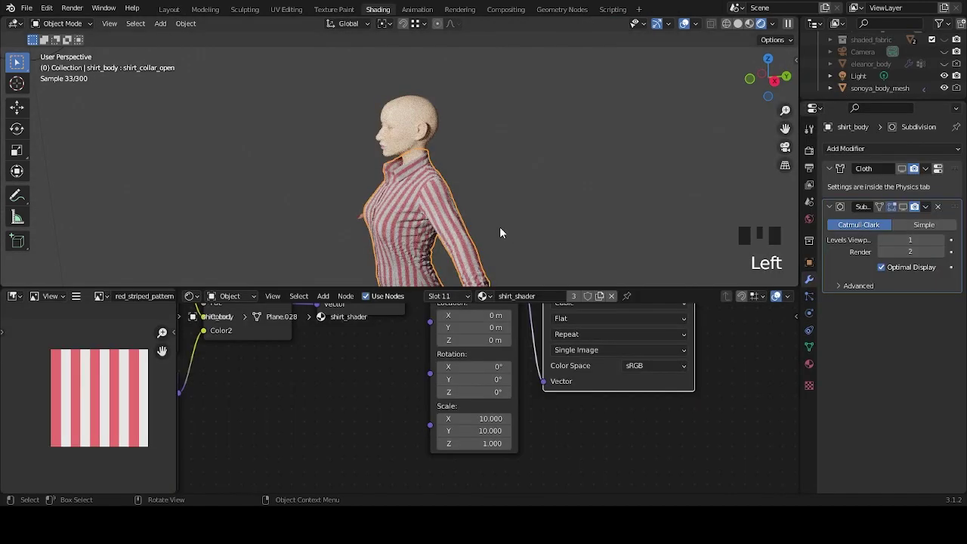
middle_drag(499, 227, 604, 209)
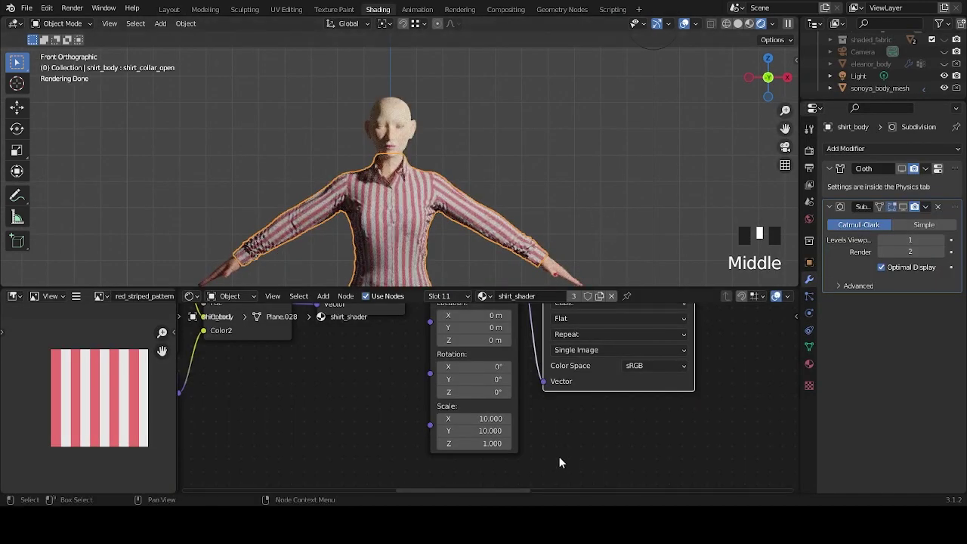
scroll(494, 173, up, 4)
shift+middle_drag(510, 202, 444, 181)
scroll(444, 180, up, 3)
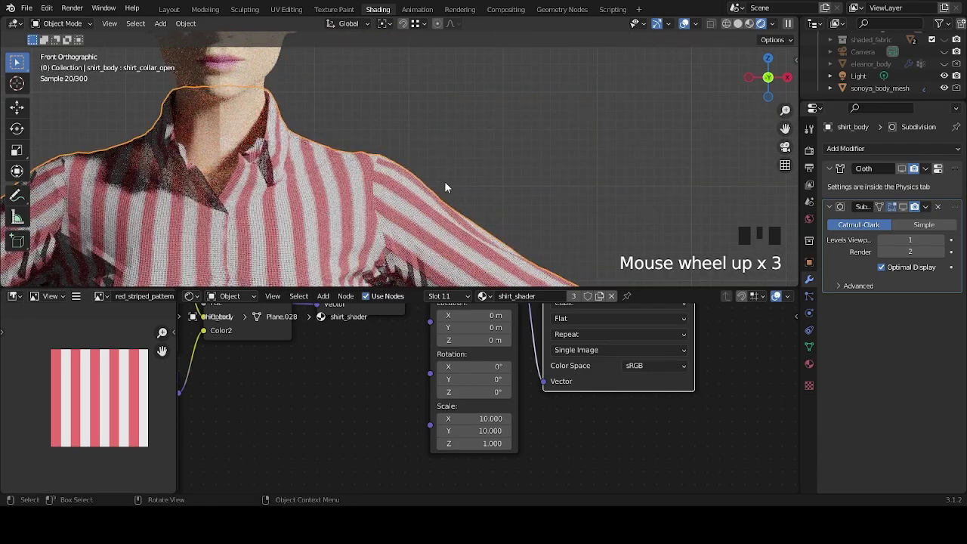
shift+middle_drag(448, 206, 449, 184)
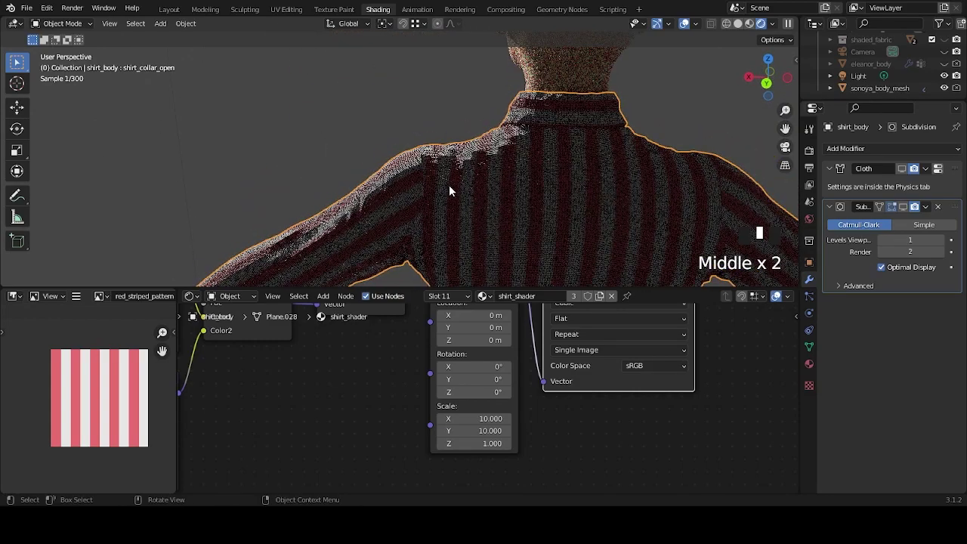
middle_drag(295, 192, 411, 171)
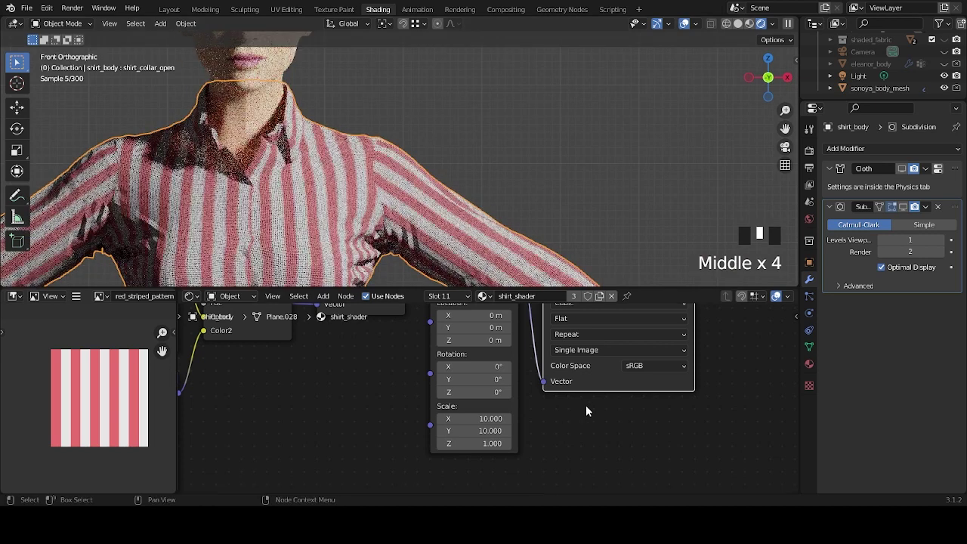
Set the X and Y scale of the stripe texture's Mapping node to 1.
scroll(585, 423, down, 10)
scroll(528, 411, up, 6)
shift+middle_drag(526, 415, 679, 352)
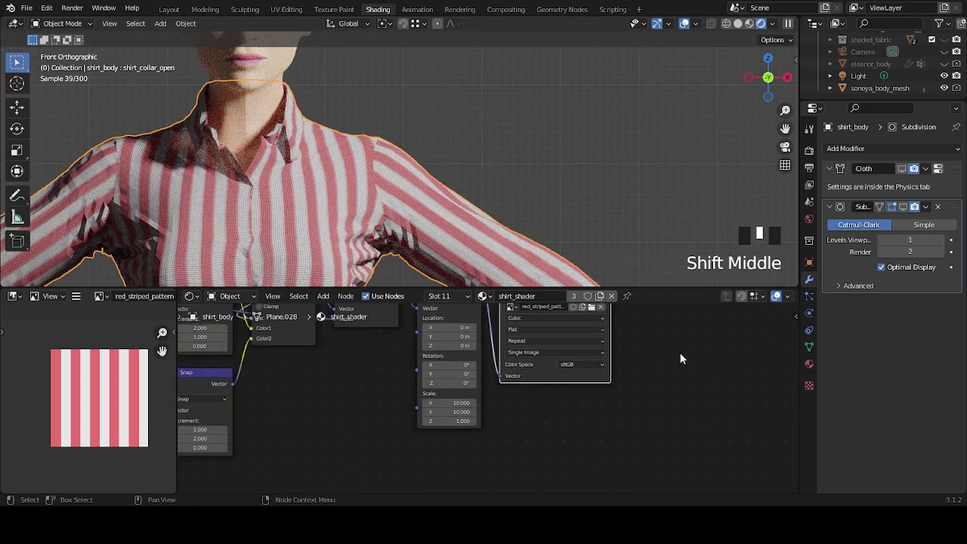
scroll(546, 441, up, 6)
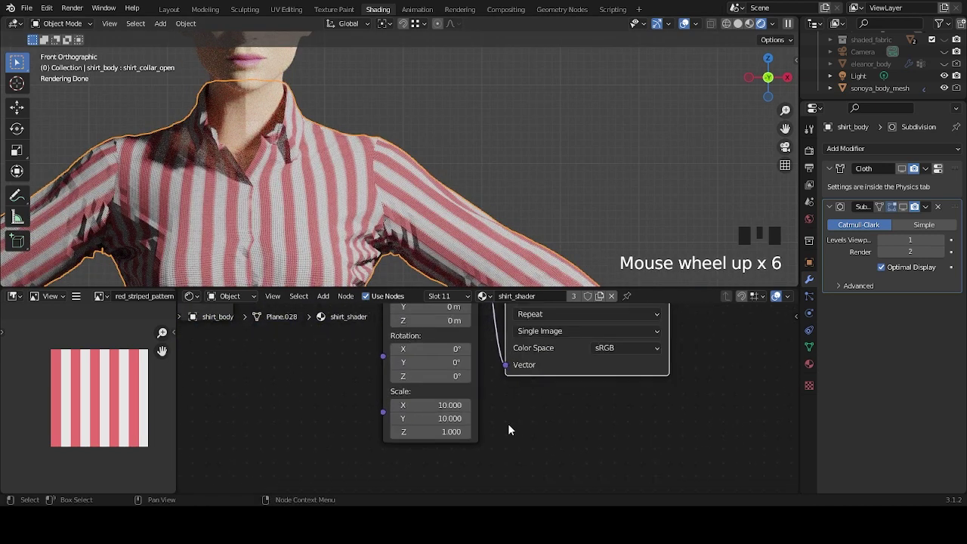
drag(434, 412, 451, 411)
text(1)
click(530, 395)
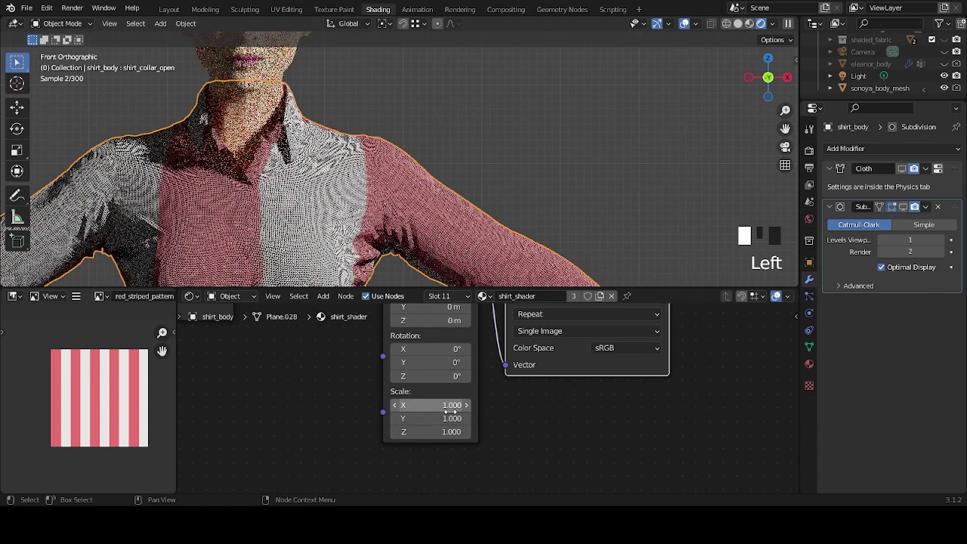
Replace the red stripe image in the shirt's image texture node with 4057953.jpg and check the shirt from front and side.
scroll(558, 396, down, 9)
scroll(612, 364, up, 5)
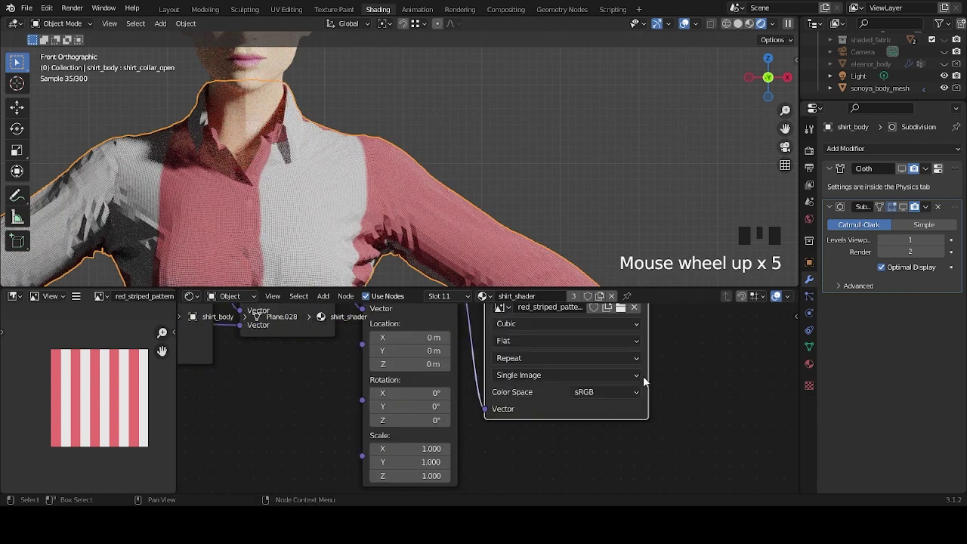
shift+middle_drag(642, 376, 532, 423)
click(436, 388)
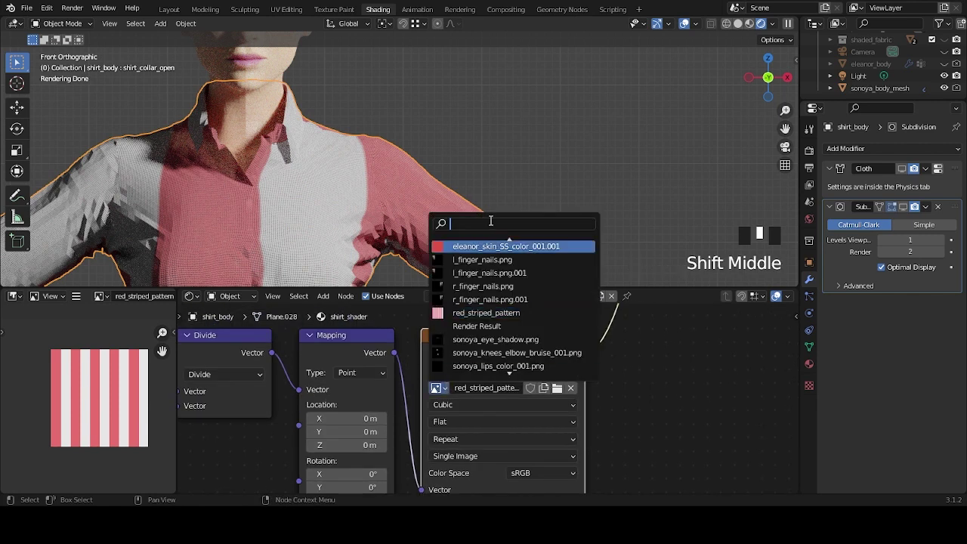
text(4)
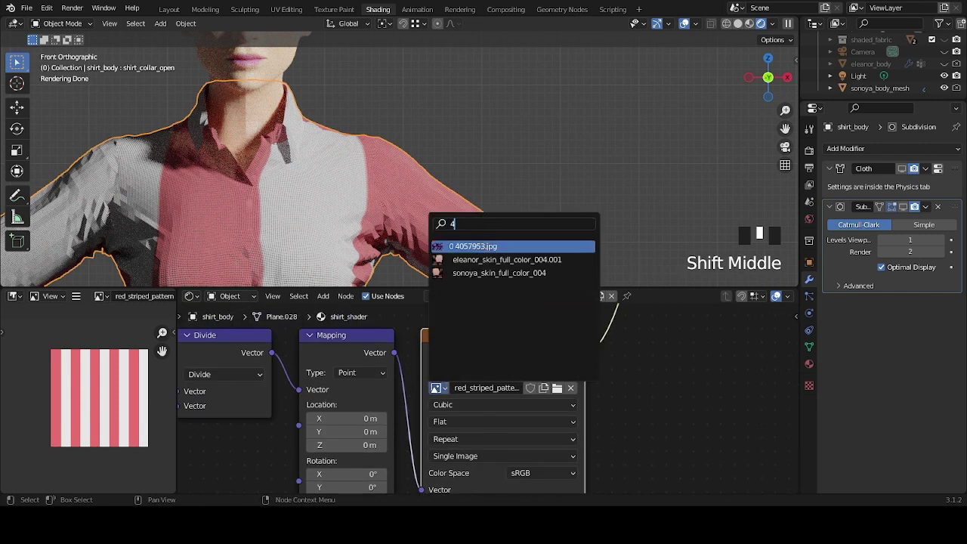
key(Return)
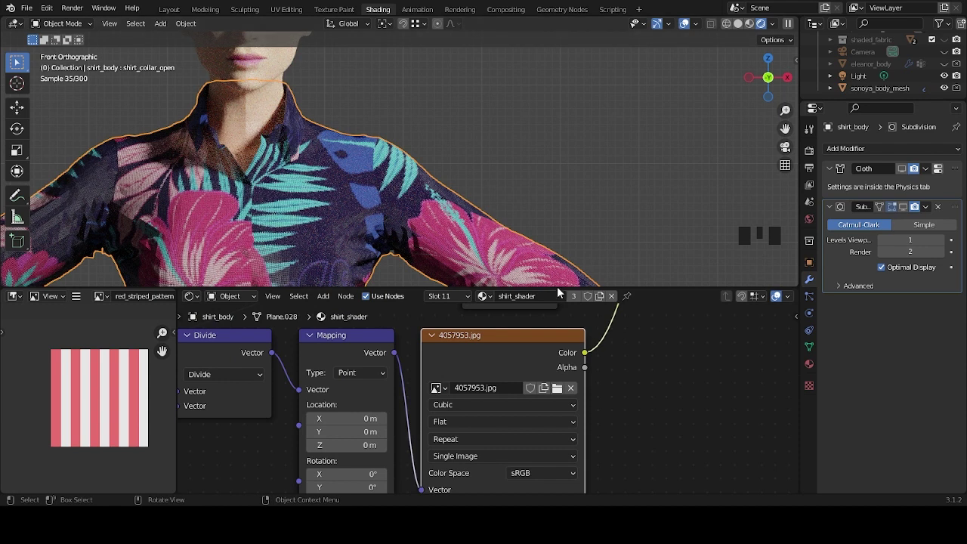
scroll(565, 201, down, 7)
shift+middle_drag(572, 203, 584, 199)
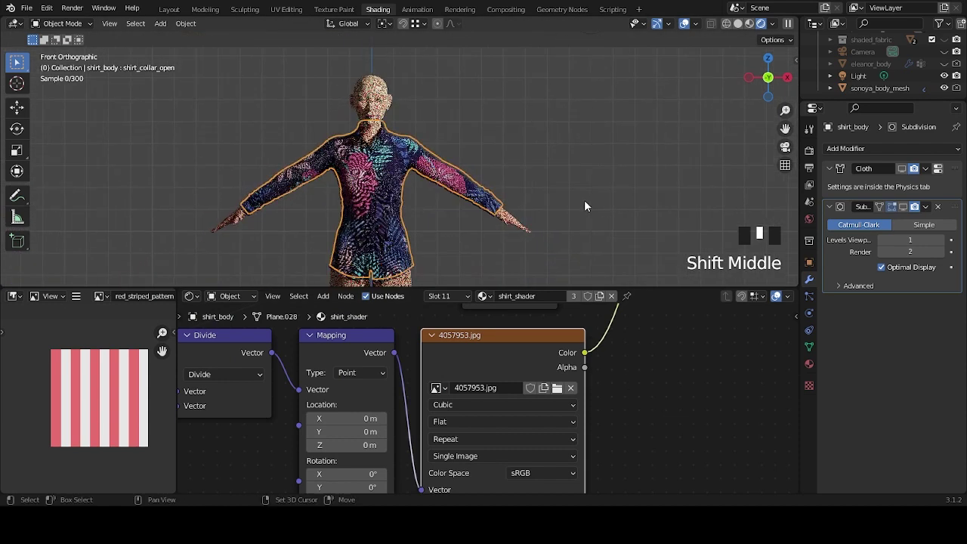
middle_drag(519, 217, 574, 215)
scroll(574, 215, up, 4)
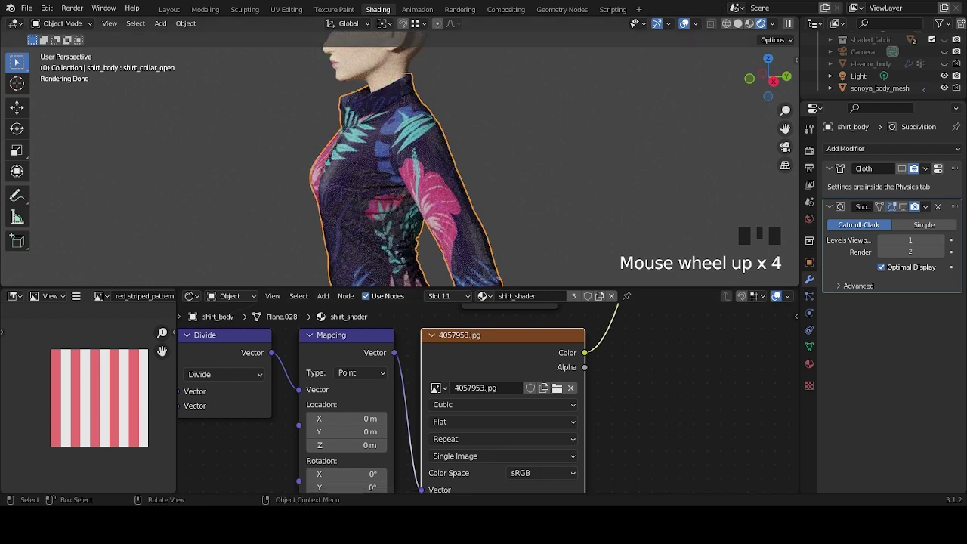
Set the X and Y scale of the floral texture's Mapping node to 2 and view the shirt from the front.
shift+middle_drag(450, 189, 526, 207)
scroll(506, 200, up, 5)
scroll(444, 213, down, 9)
middle_drag(478, 164, 447, 195)
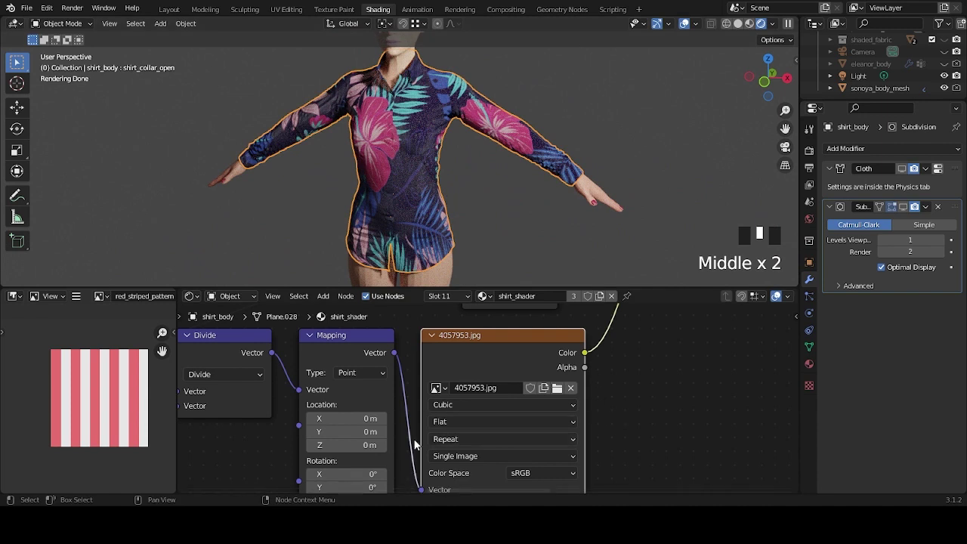
scroll(586, 361, down, 2)
shift+scroll(453, 377, down, 4)
drag(393, 385, 473, 403)
middle_drag(464, 209, 477, 197)
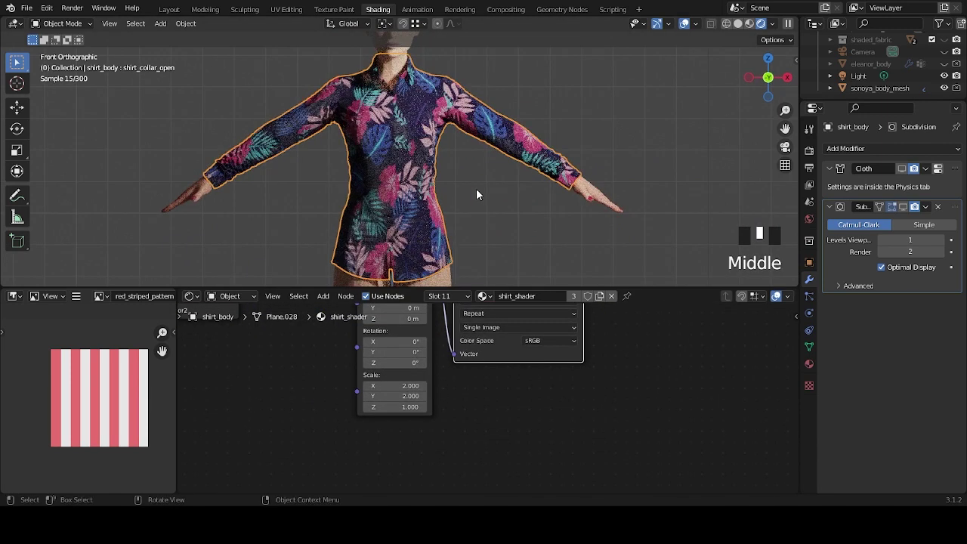
Set the Mapping node's X and Y scale to 3 and check the smaller floral pattern up close.
drag(400, 386, 508, 414)
scroll(468, 204, up, 4)
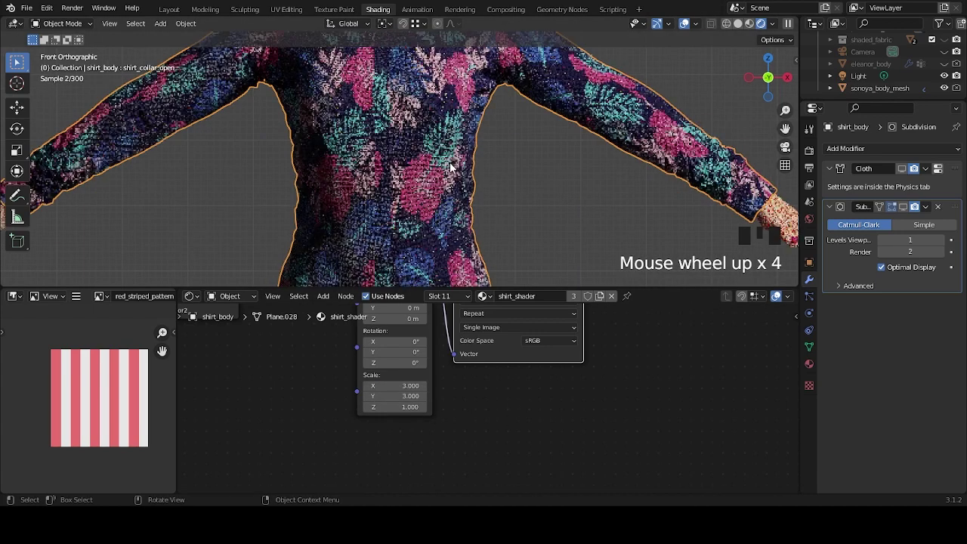
middle_drag(468, 204, 432, 175)
scroll(463, 202, up, 4)
scroll(516, 243, down, 5)
scroll(514, 243, down, 1)
Switch the Mapping node's X and Y scale to 2 and back to 3, comparing the pattern on the shirt's front.
click(406, 386)
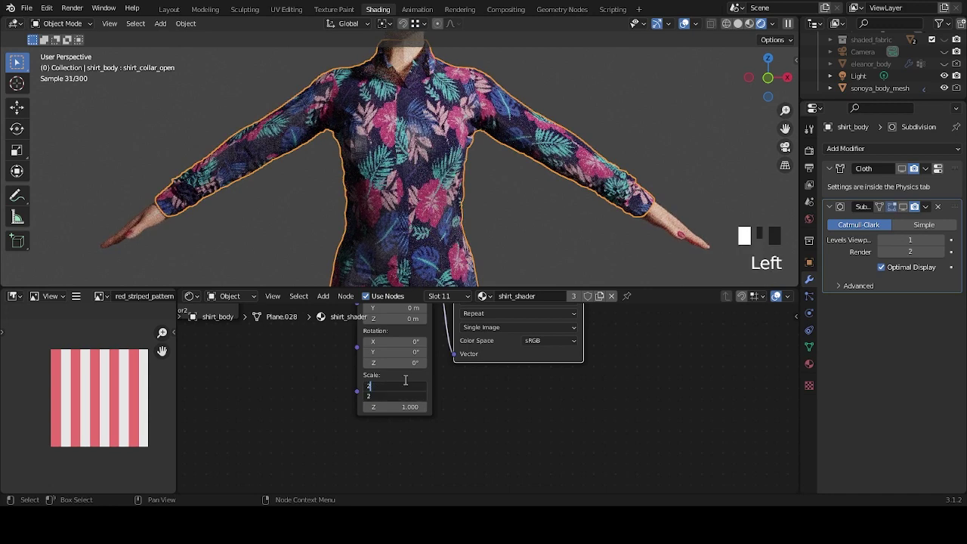
text(2)
key(Return)
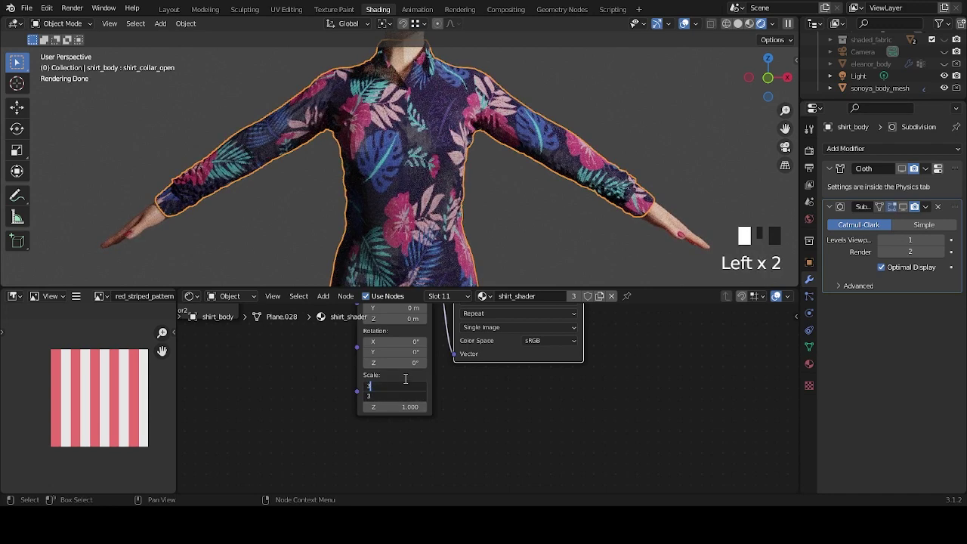
key(Return)
click(478, 399)
scroll(428, 167, up, 5)
shift+middle_drag(428, 168, 416, 187)
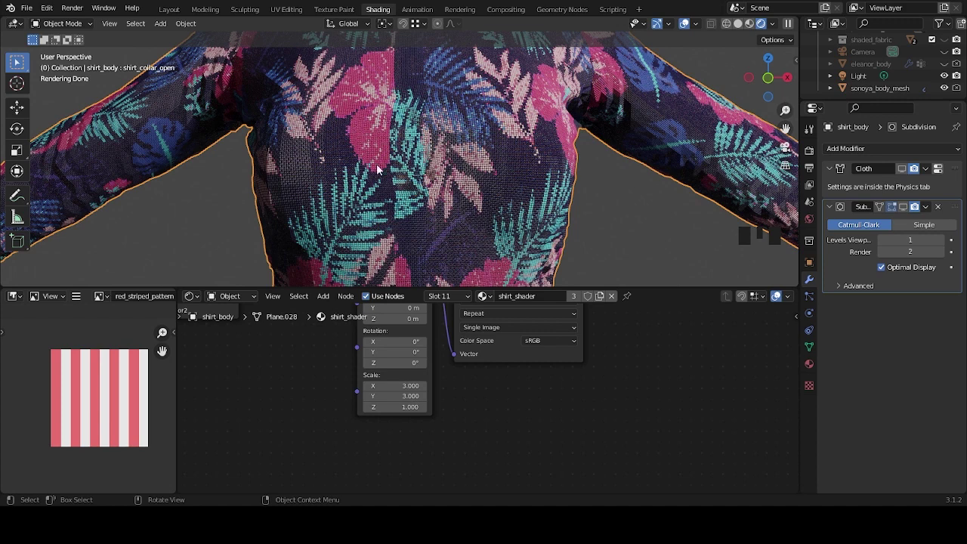
middle_drag(395, 97, 401, 155)
Set the Light's Y location to 1 m and view the shirt's back.
scroll(406, 166, down, 8)
scroll(407, 167, down, 6)
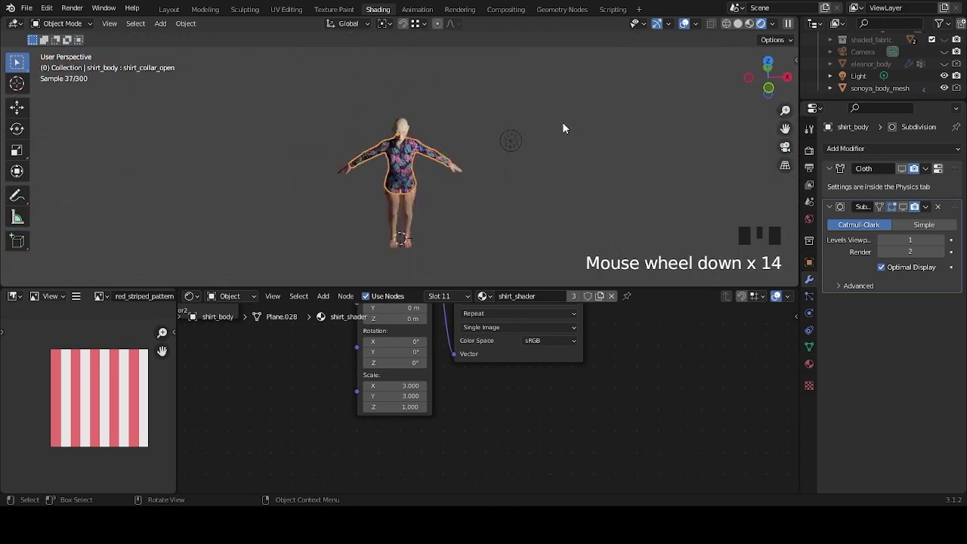
click(511, 142)
click(898, 194)
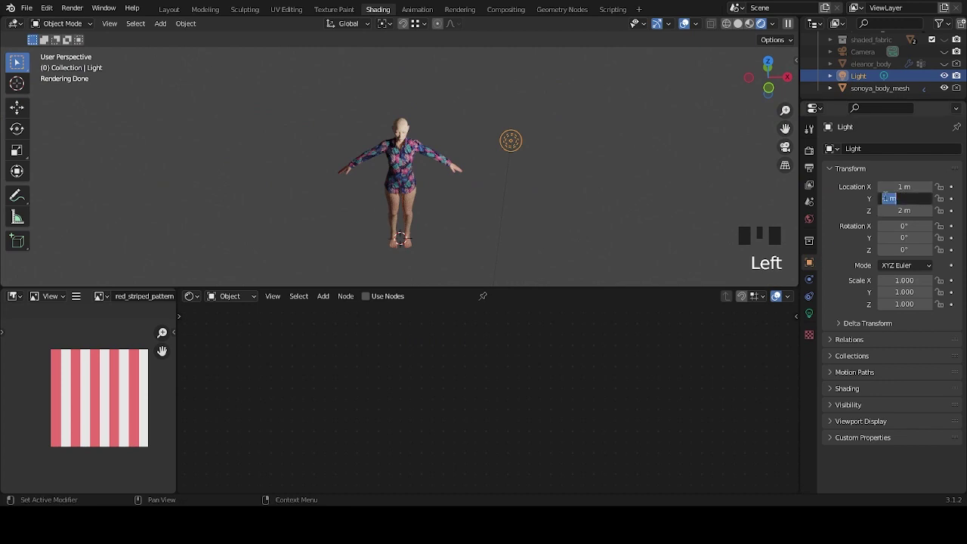
click(572, 152)
middle_drag(571, 152, 375, 103)
scroll(431, 139, up, 7)
scroll(462, 161, up, 3)
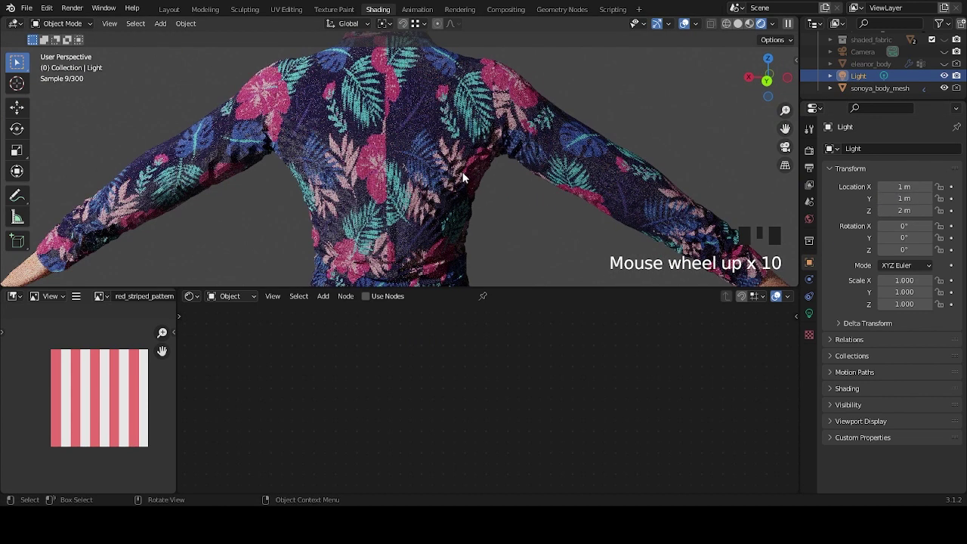
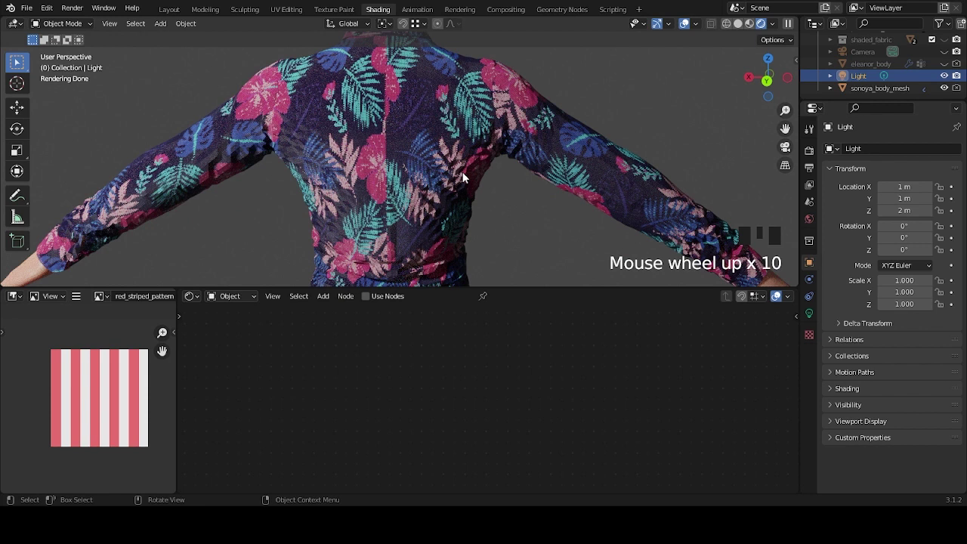
Select the shirt, set the Mapping node's X and Y scale to 4 and check the pattern on the back.
click(404, 215)
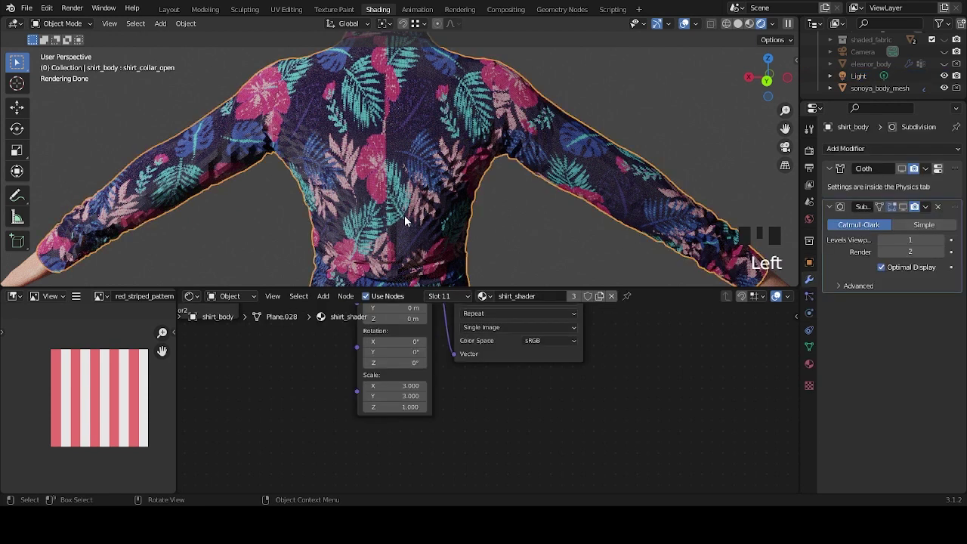
middle_drag(452, 401, 554, 454)
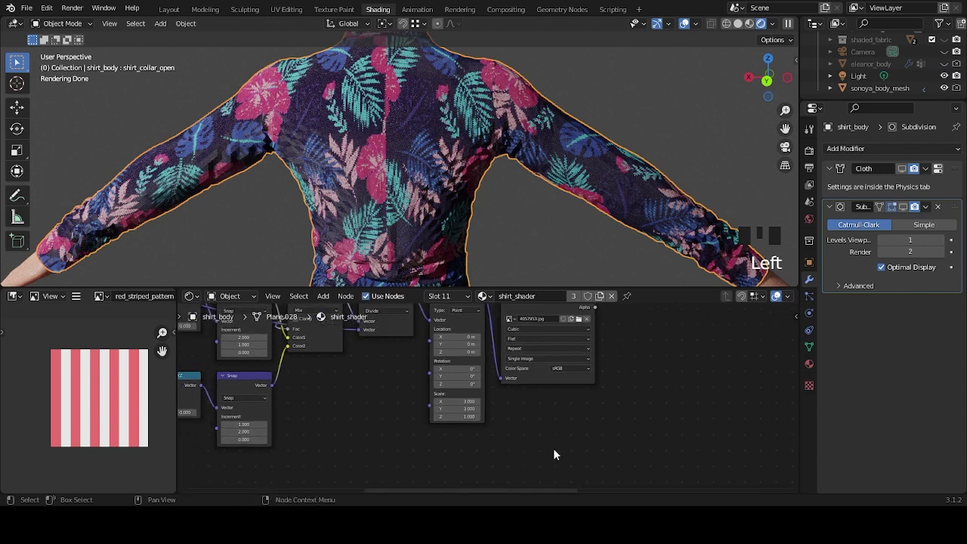
scroll(552, 454, up, 2)
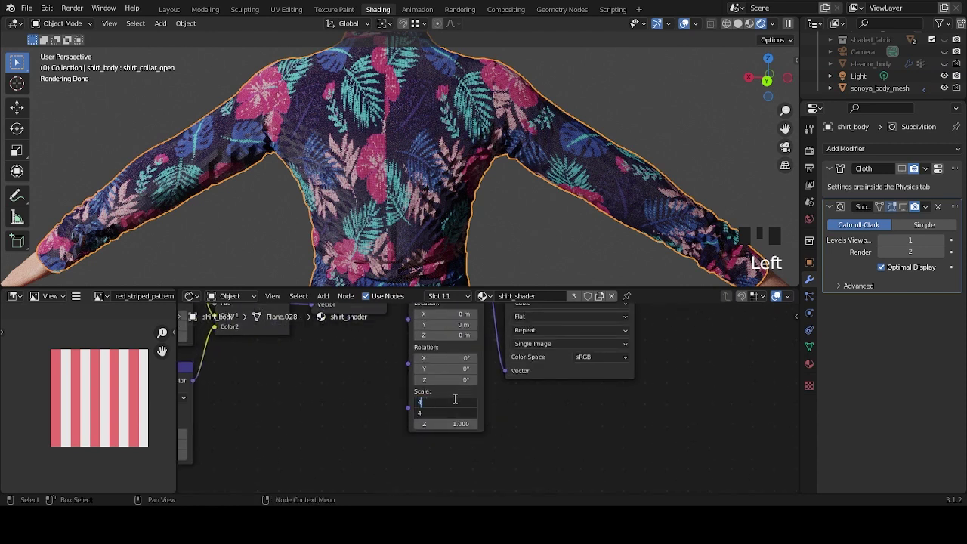
key(Return)
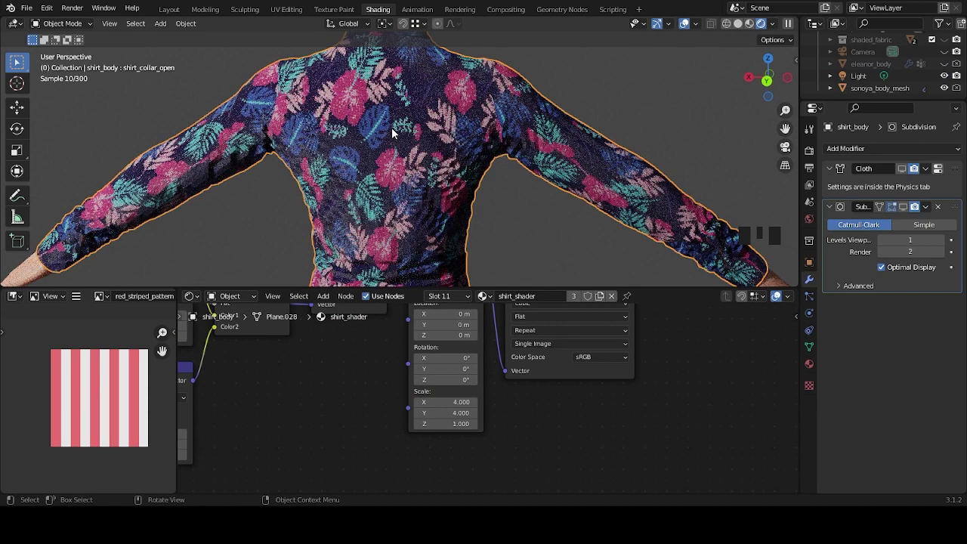
scroll(408, 211, up, 3)
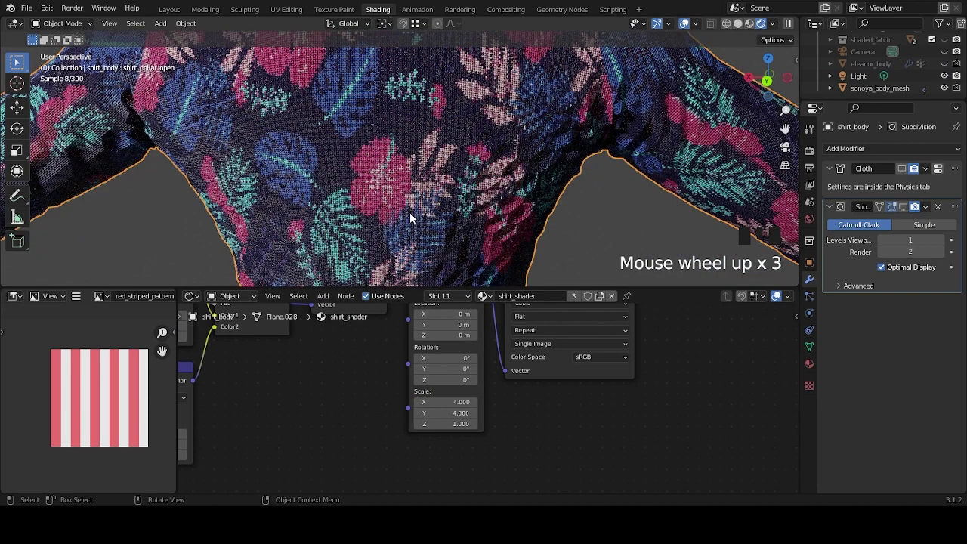
scroll(420, 208, down, 11)
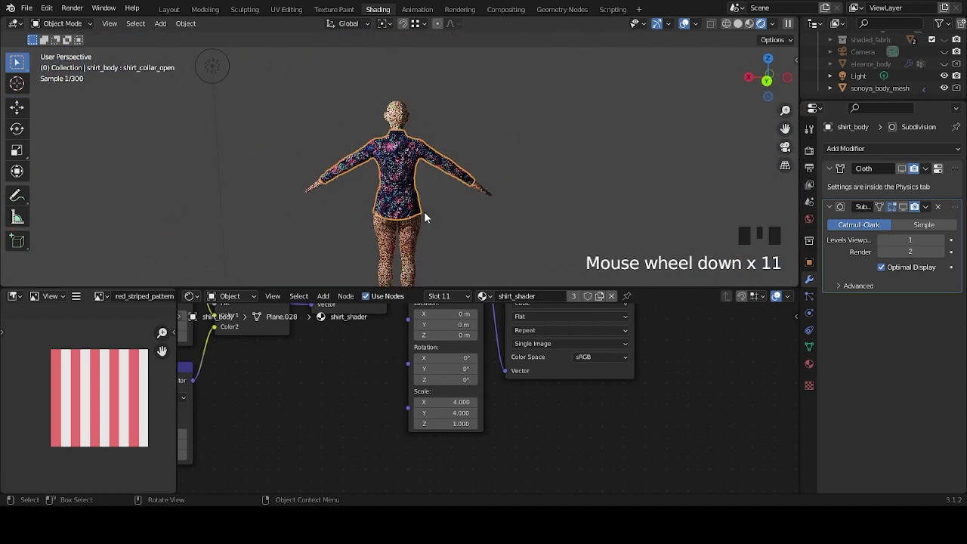
Set the Light's Y location to -1 m and return to the front of the shirt.
click(212, 66)
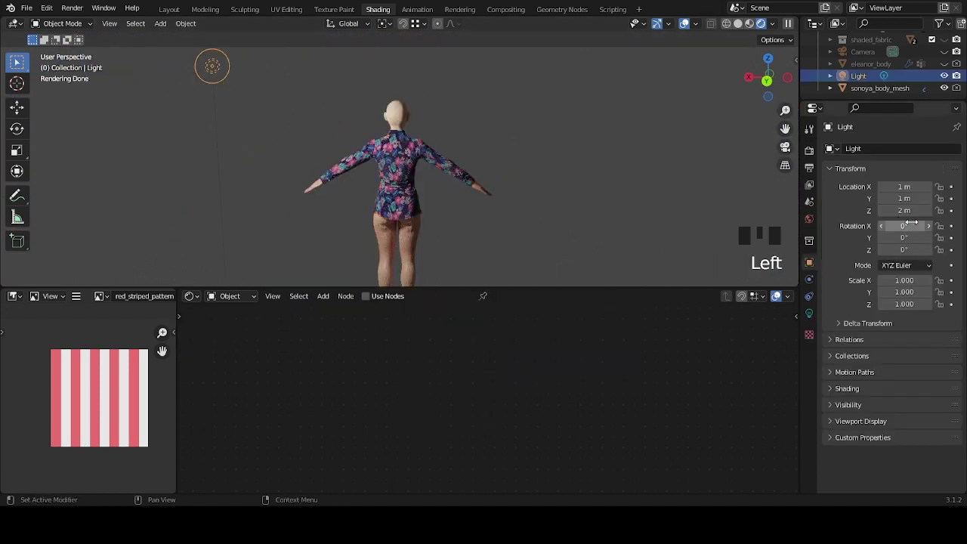
click(904, 198)
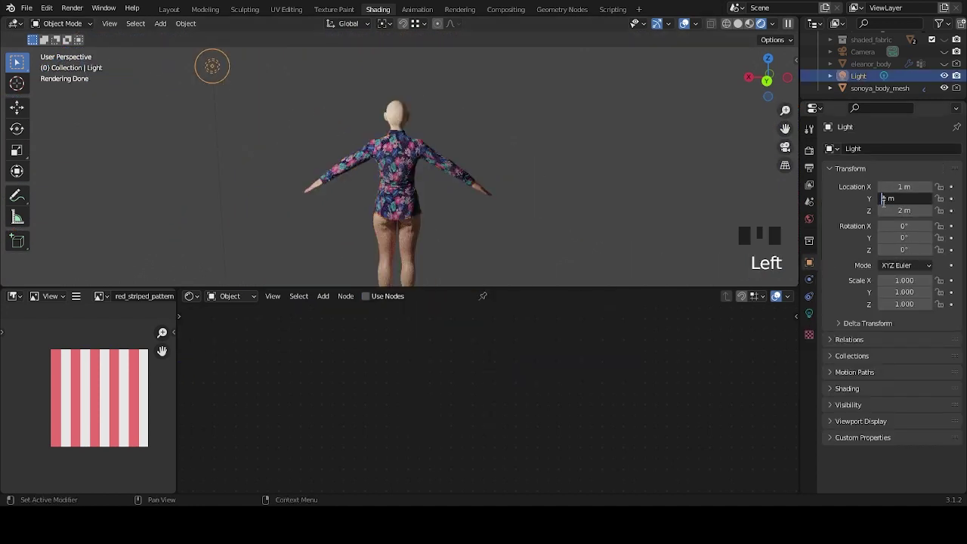
click(681, 190)
middle_drag(680, 191, 574, 185)
scroll(548, 189, up, 9)
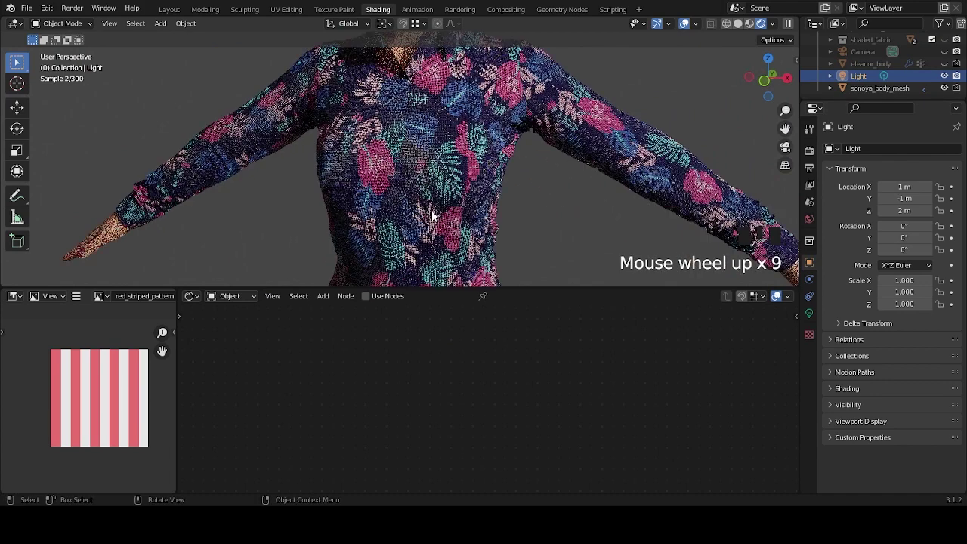
Select the shirt and try an X and Y scale of 3 in the Mapping node again, checking the front.
click(434, 216)
click(446, 402)
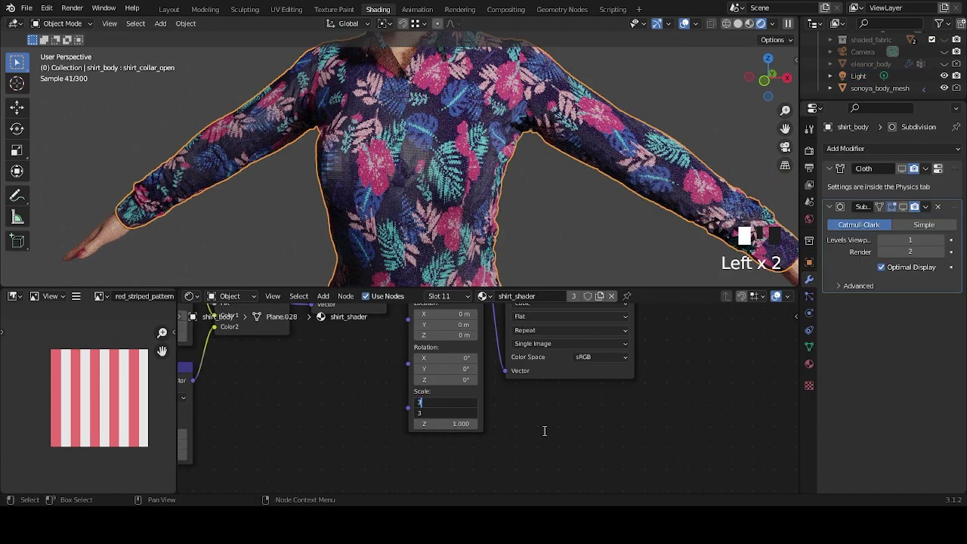
key(Return)
scroll(378, 188, up, 2)
middle_drag(378, 189, 393, 147)
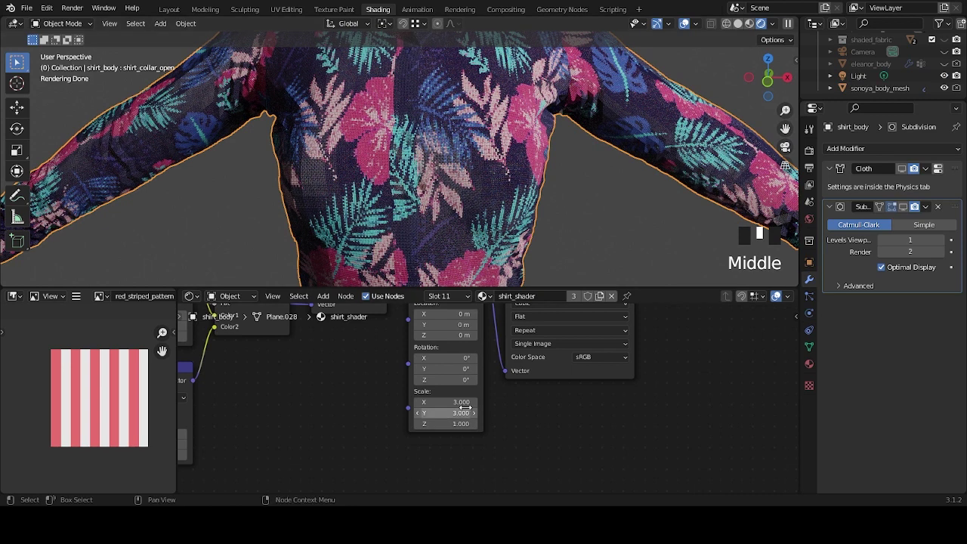
Set the floral texture's Mapping node back to an X and Y scale of 4 and inspect the chest and sleeves.
drag(456, 413, 456, 402)
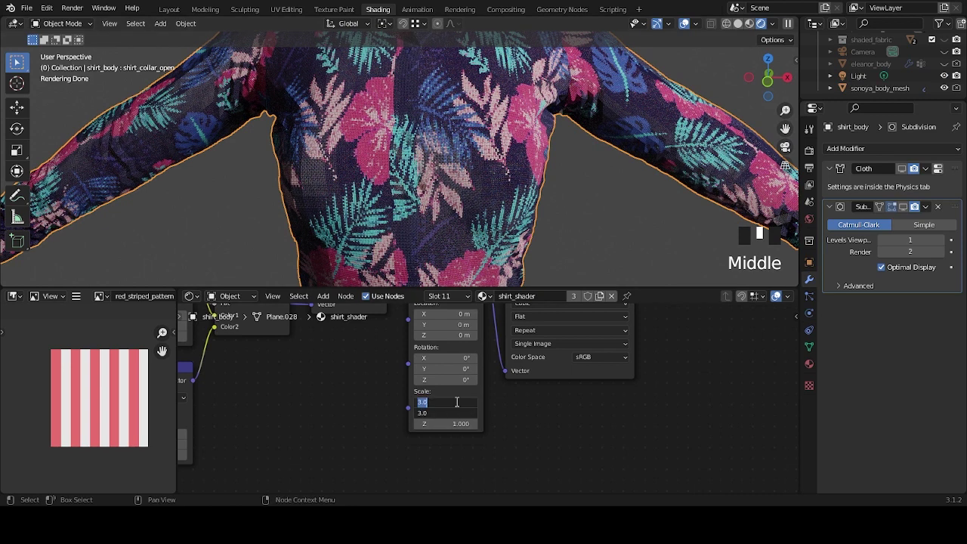
click(546, 414)
scroll(502, 219, down, 5)
middle_drag(499, 219, 461, 209)
scroll(476, 205, up, 5)
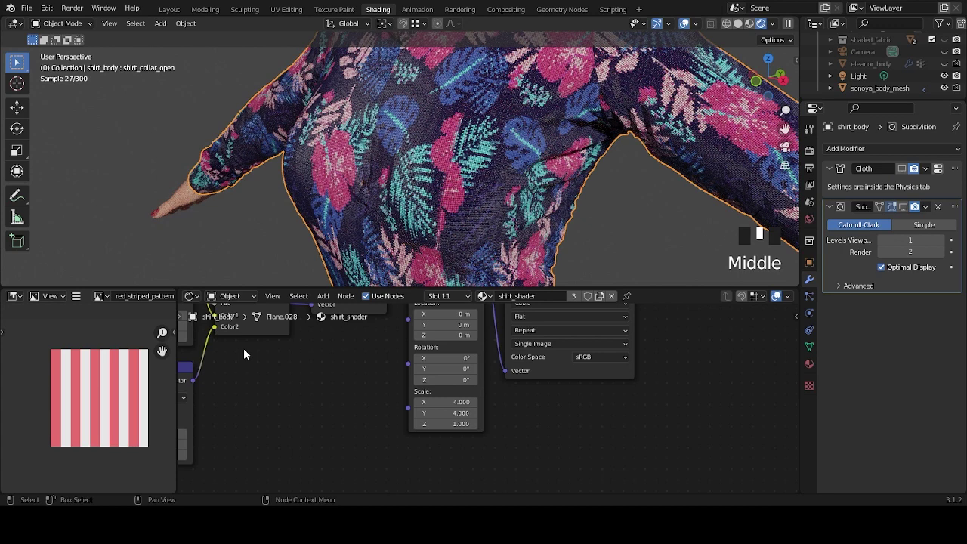
Turn on viewport display for the shirt's Subdivision modifier and check the smoothed shirt from both sides.
middle_drag(453, 219, 508, 252)
scroll(483, 211, down, 4)
scroll(534, 233, down, 4)
scroll(535, 235, down, 2)
click(517, 225)
scroll(508, 247, up, 10)
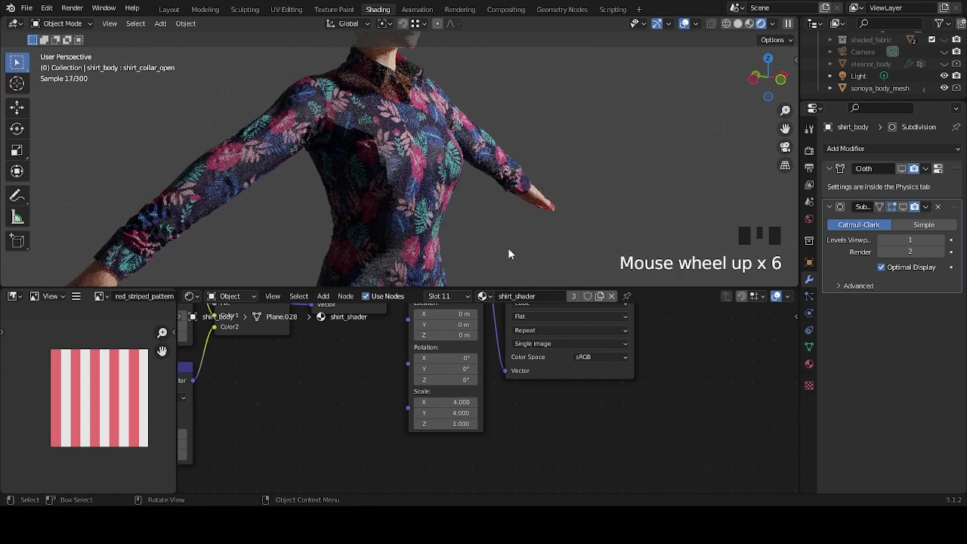
click(480, 205)
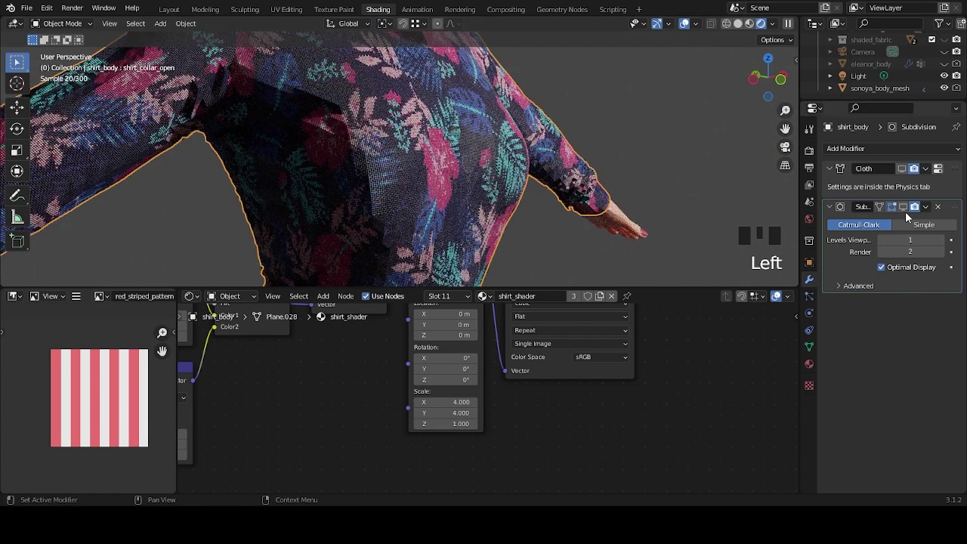
click(541, 230)
click(554, 245)
scroll(549, 244, down, 5)
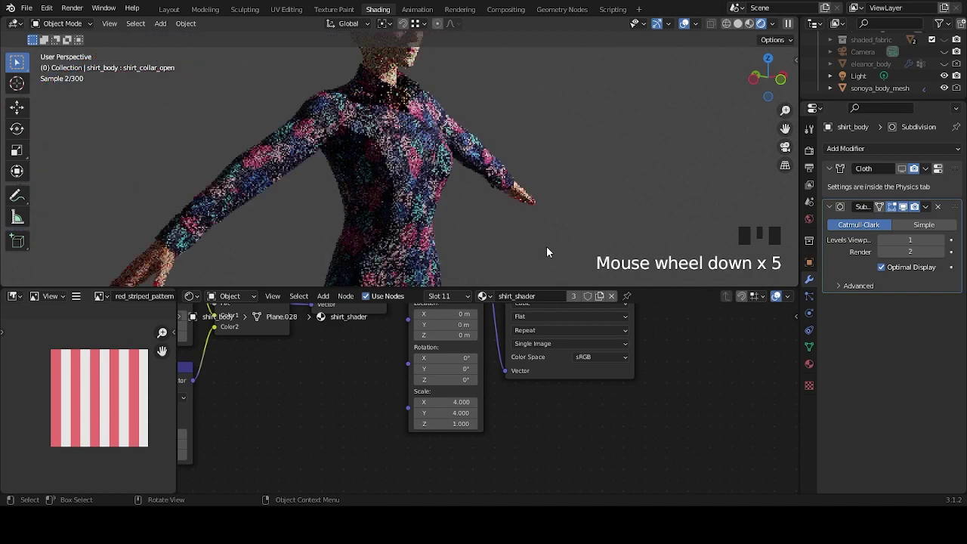
middle_drag(546, 246, 469, 234)
middle_drag(535, 200, 460, 216)
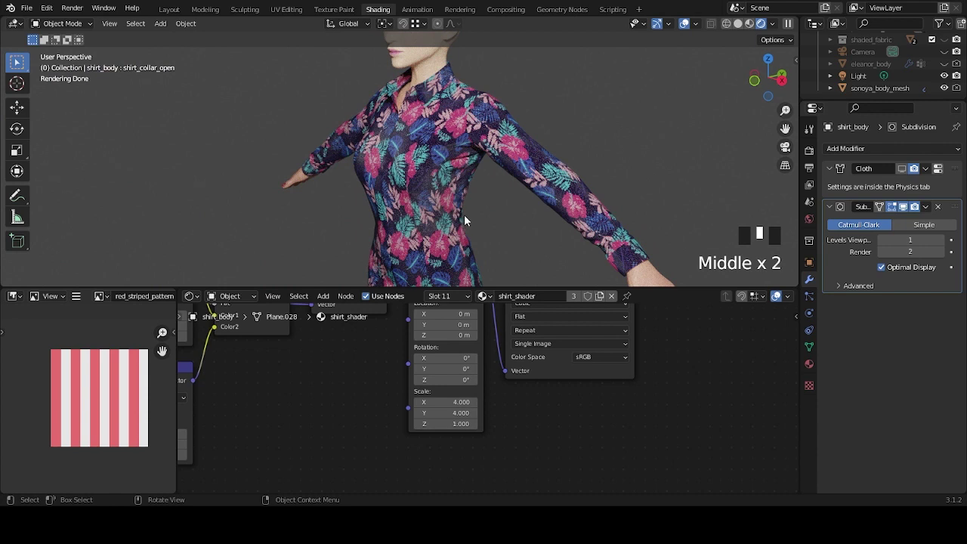
Make the hidden shirt buttons button_002 through button_008 visible and view the buttoned shirt from the front.
scroll(916, 78, up, 5)
scroll(917, 79, down, 8)
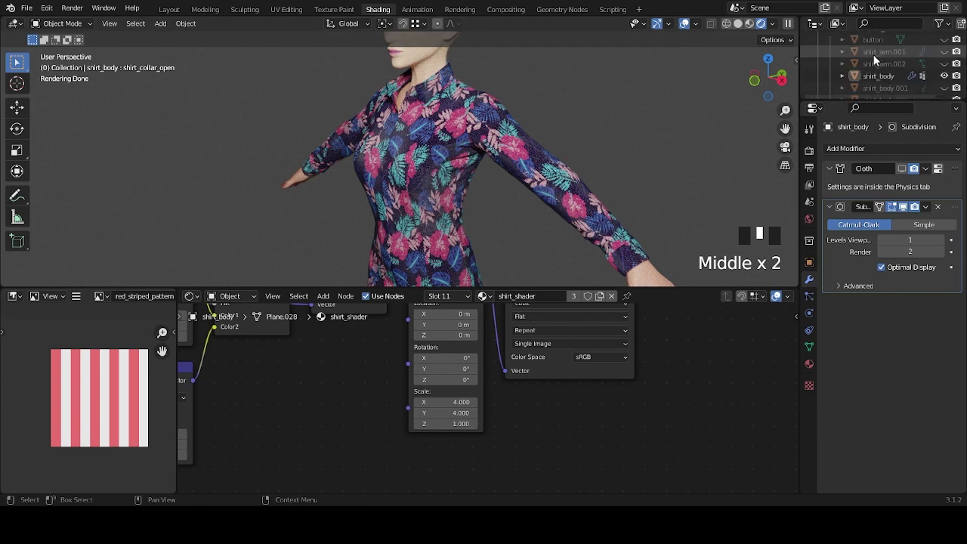
scroll(873, 54, up, 3)
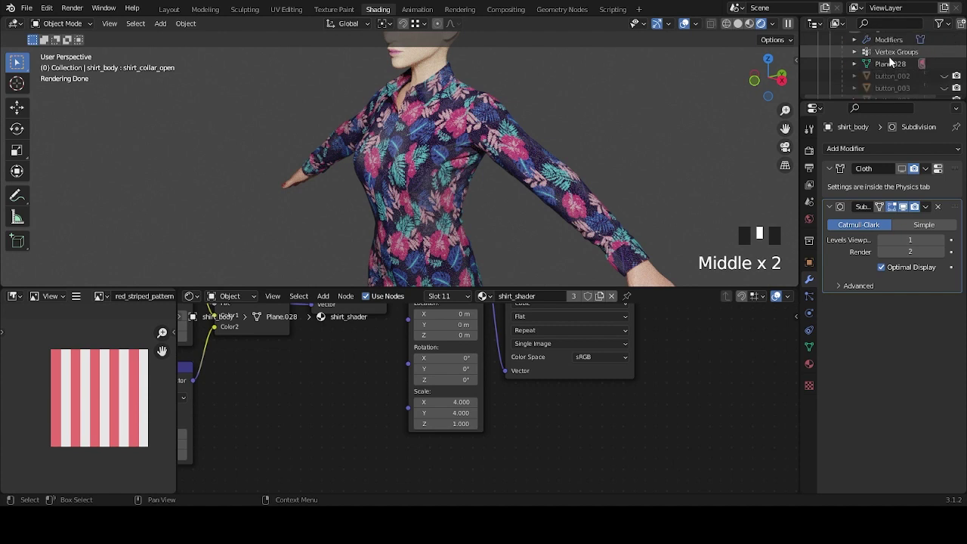
click(943, 51)
click(943, 63)
click(944, 76)
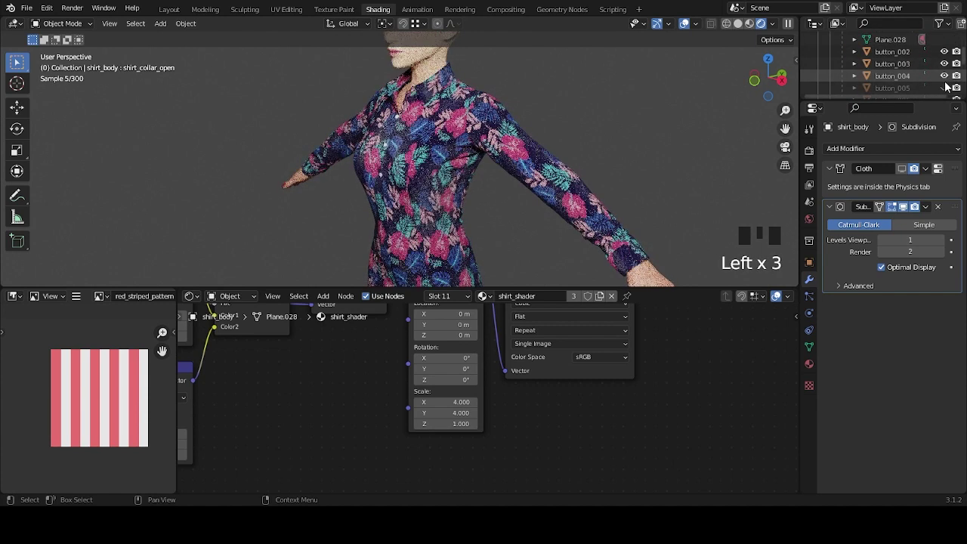
click(944, 88)
scroll(937, 80, down, 2)
click(943, 51)
click(944, 63)
click(943, 76)
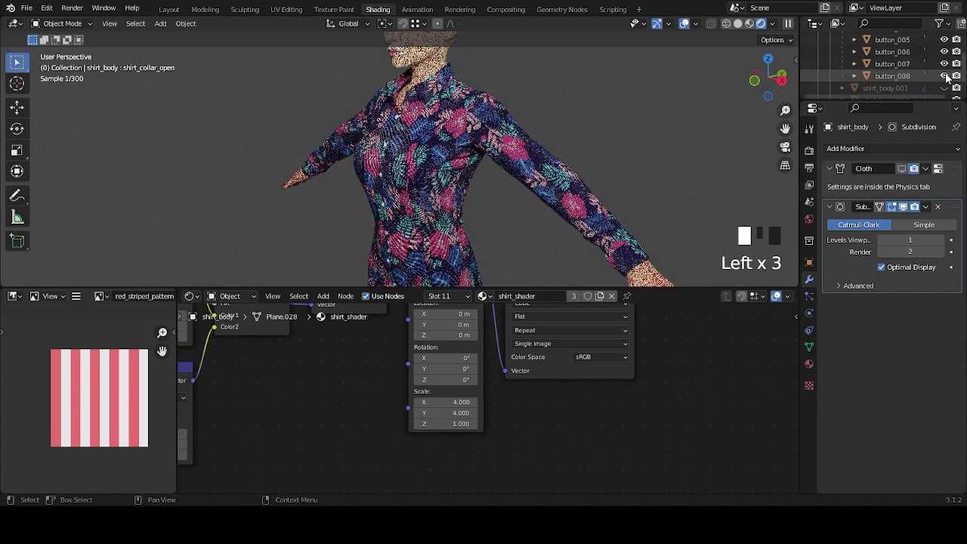
middle_drag(529, 145, 589, 147)
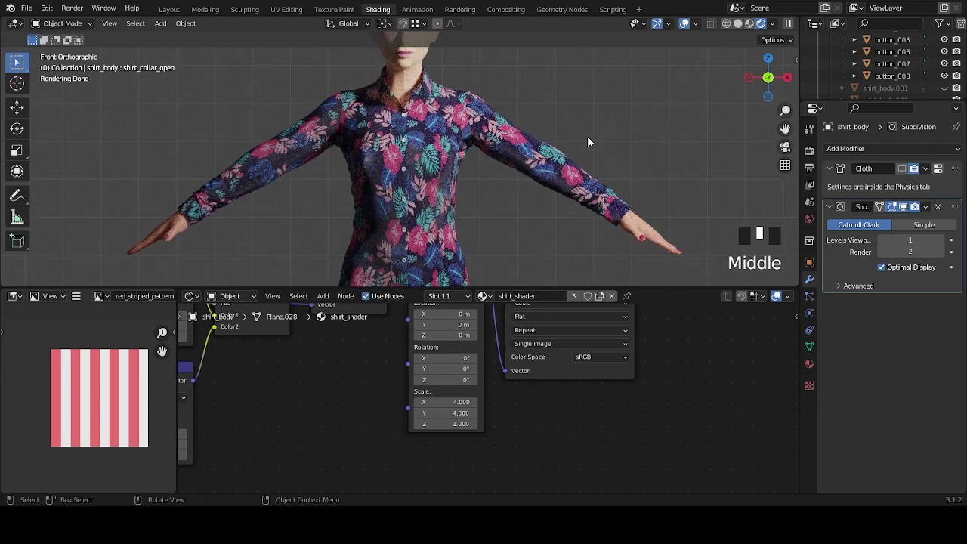
middle_drag(560, 168, 620, 159)
Give the top shirt button, button_002, a new material and name it buttons.
scroll(889, 83, up, 4)
scroll(891, 82, down, 1)
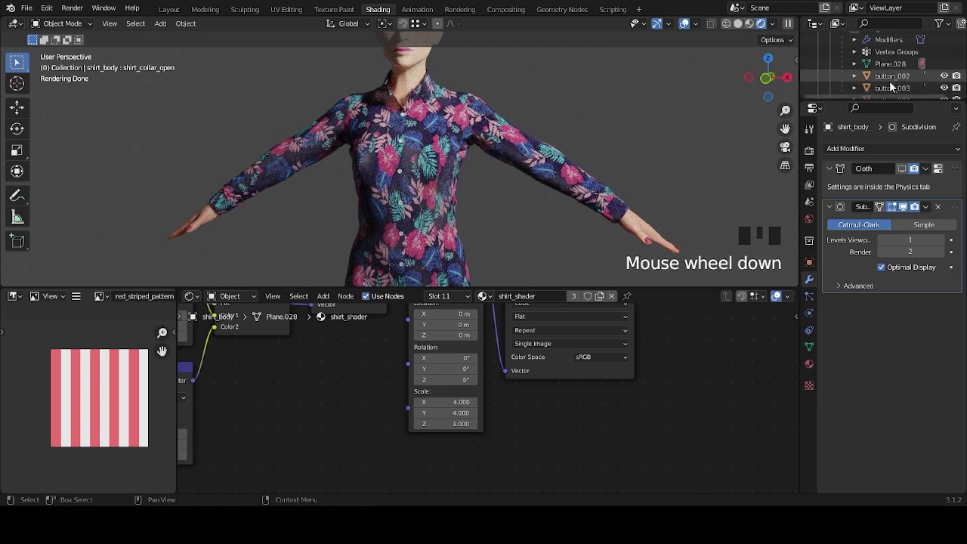
click(893, 75)
click(809, 363)
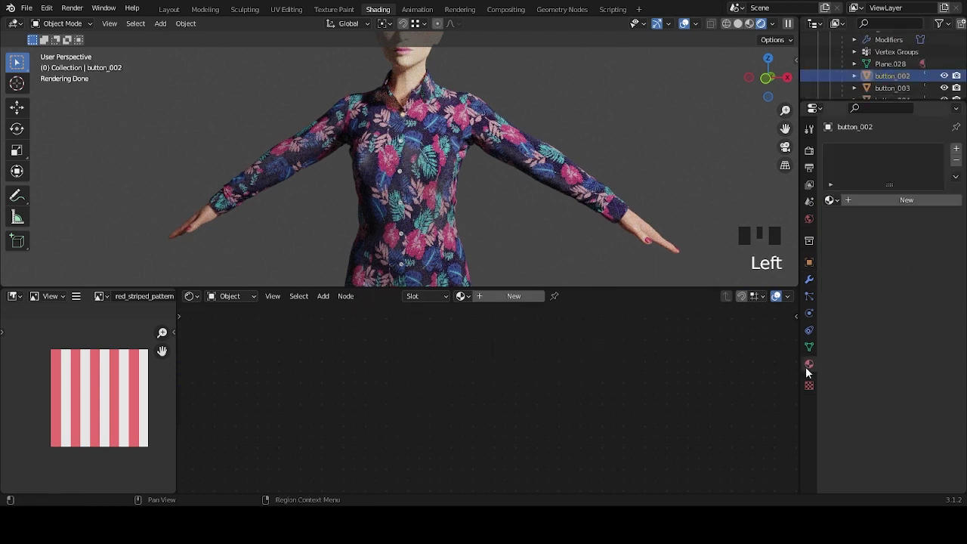
scroll(527, 233, up, 4)
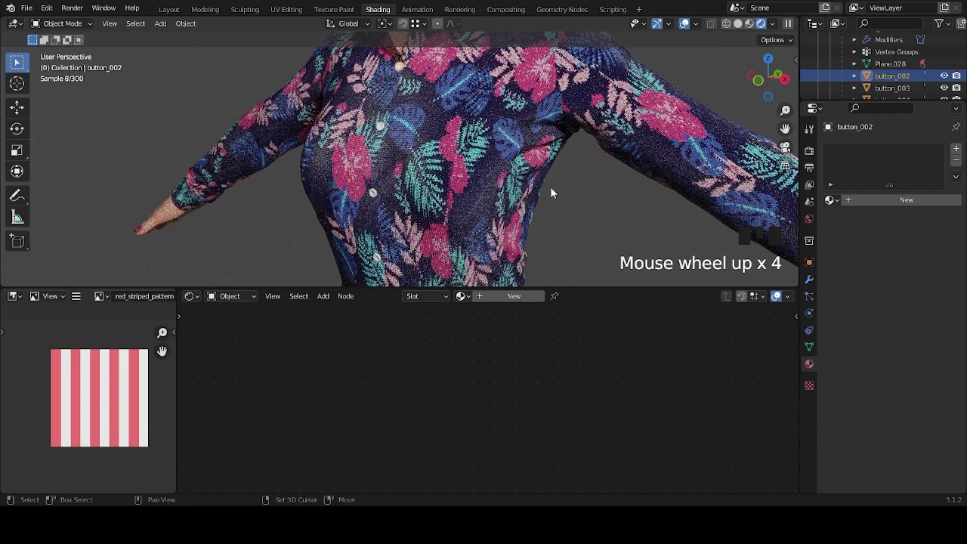
shift+middle_drag(543, 199, 658, 207)
click(869, 198)
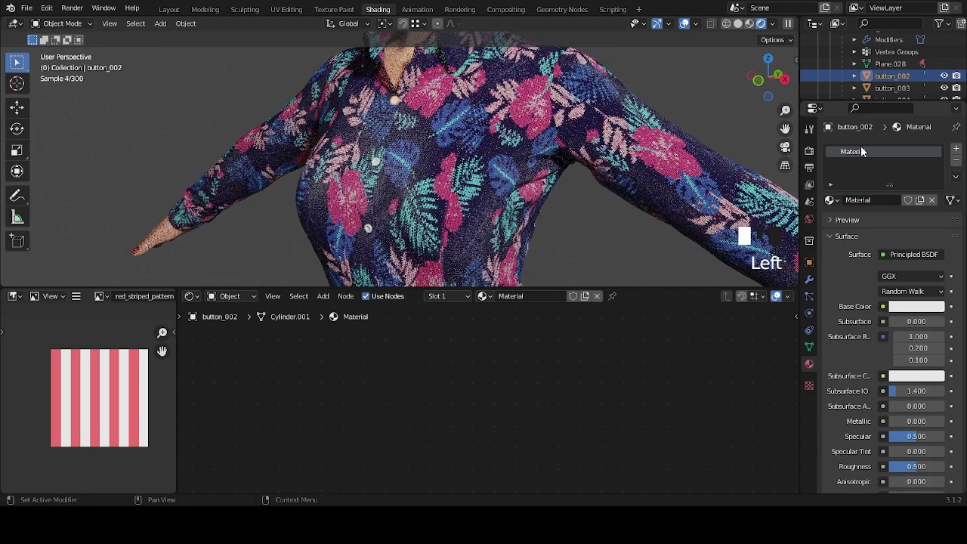
click(872, 201)
text(bu)
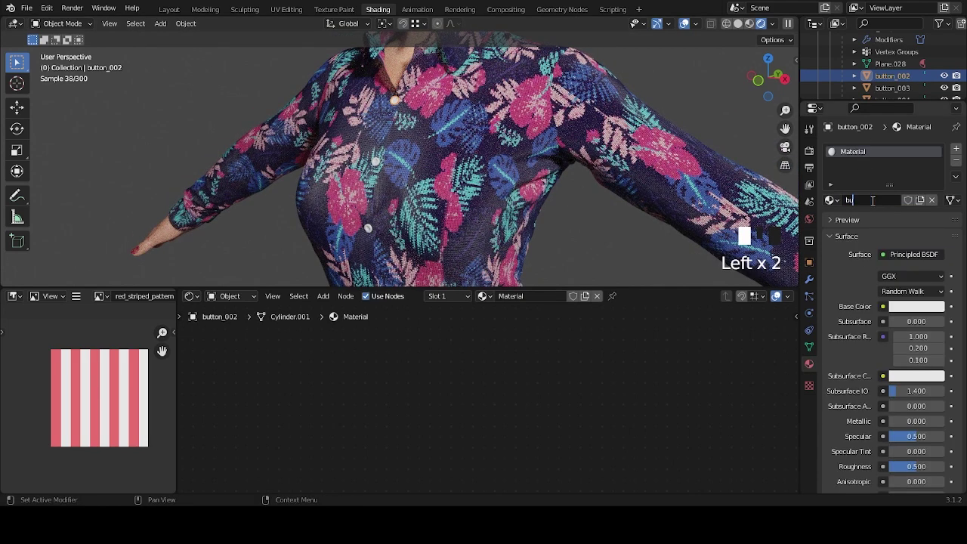
text(ttons)
key(Return)
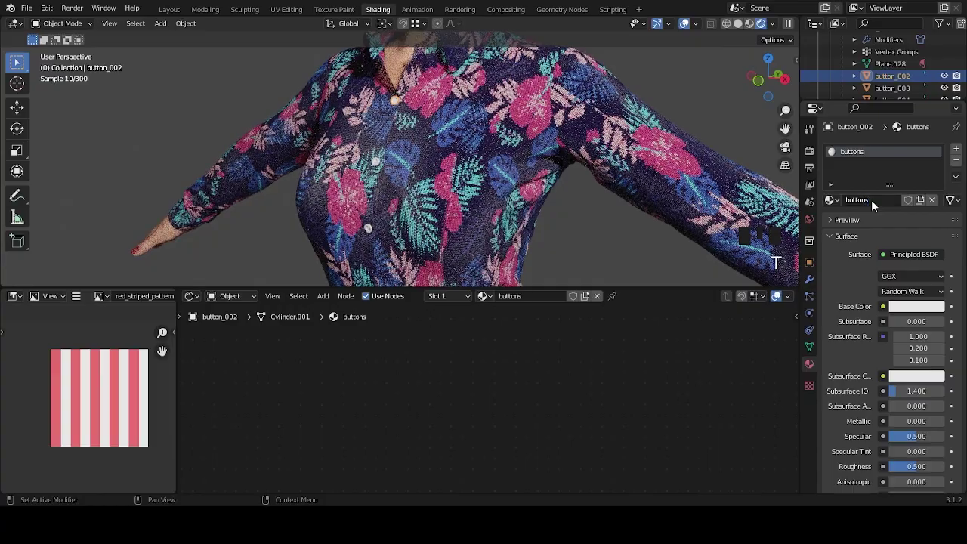
Try a fully saturated blue, hue about 0.64, as the buttons material's Base Color and check it from the front.
middle_drag(464, 113, 547, 181)
scroll(491, 144, up, 7)
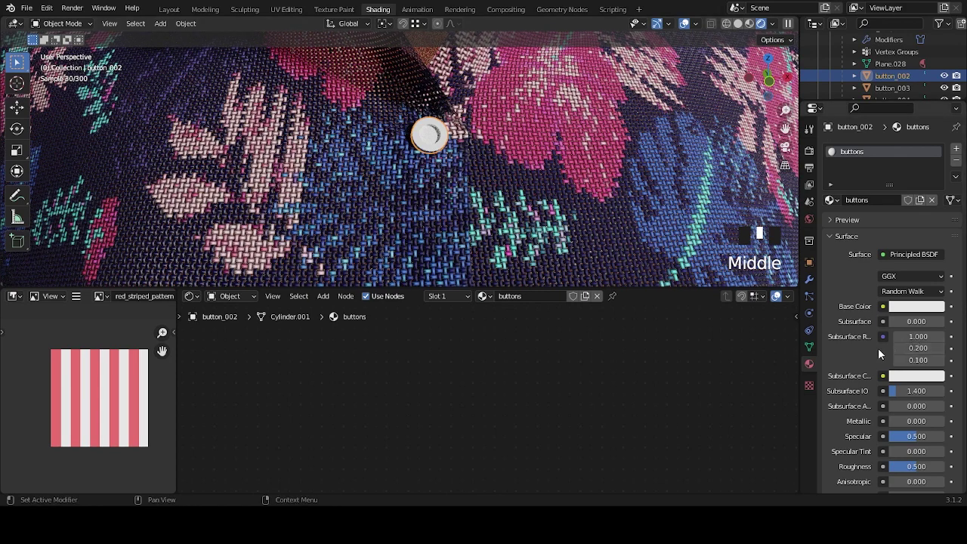
click(910, 307)
click(861, 213)
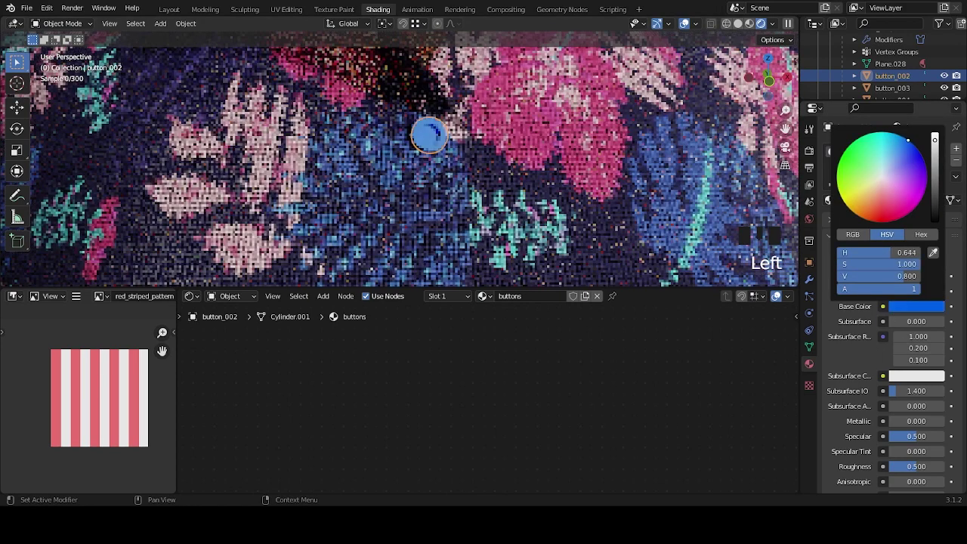
scroll(490, 182, down, 5)
middle_drag(490, 181, 498, 181)
scroll(499, 181, down, 3)
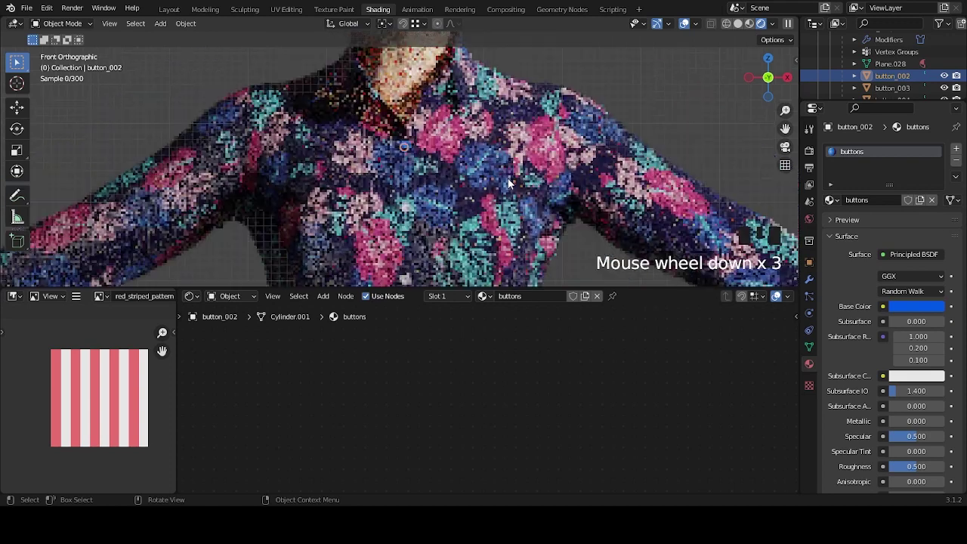
click(768, 79)
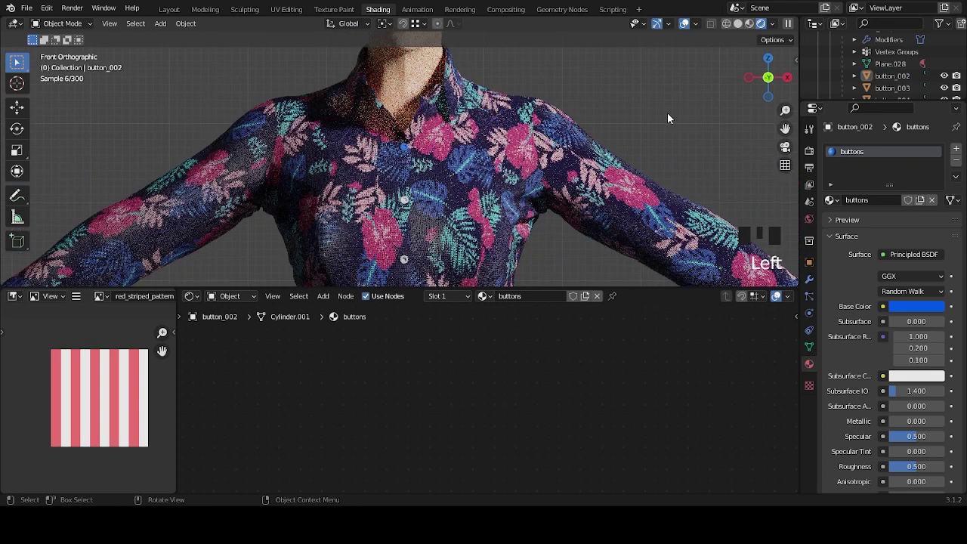
Set the buttons material's Base Color saturation to 0.8 and shift its hue to a yellow of about 0.164.
click(914, 314)
click(908, 263)
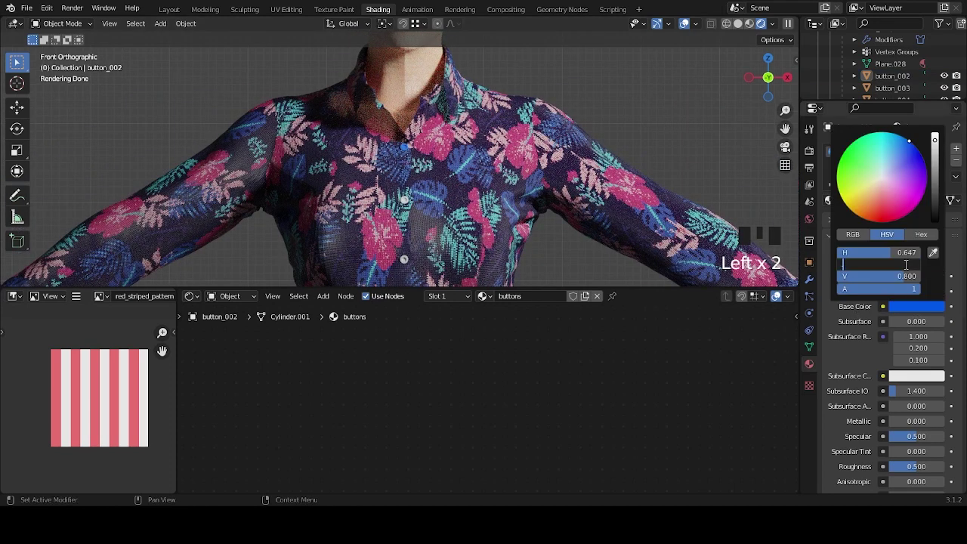
text(.8)
key(Return)
mouse_move(876, 253)
mouse_down()
mouse_move(848, 258)
mouse_move(860, 251)
mouse_up()
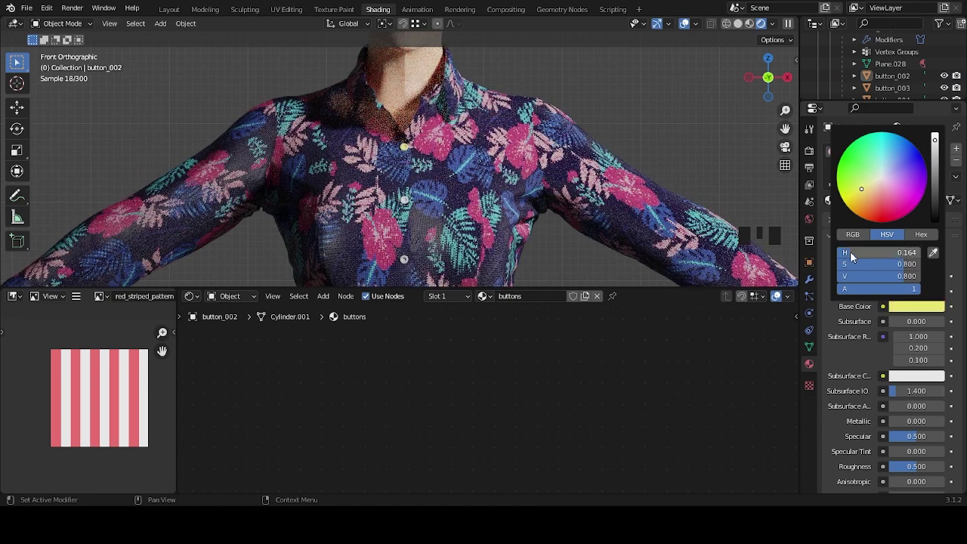
View more of the shirt from the front and set the button's Base Color hue to 0.2.
scroll(594, 157, down, 3)
click(914, 308)
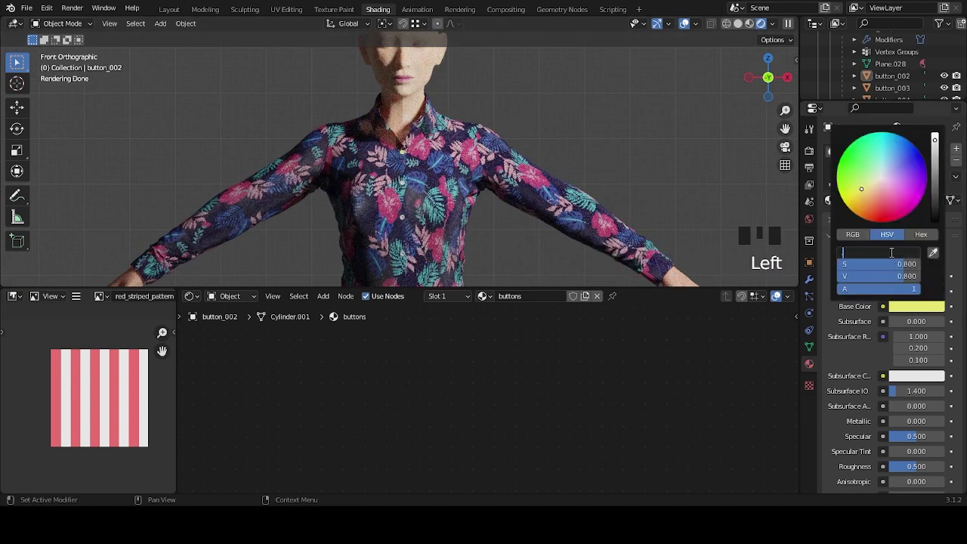
click(891, 252)
text(2)
key(Return)
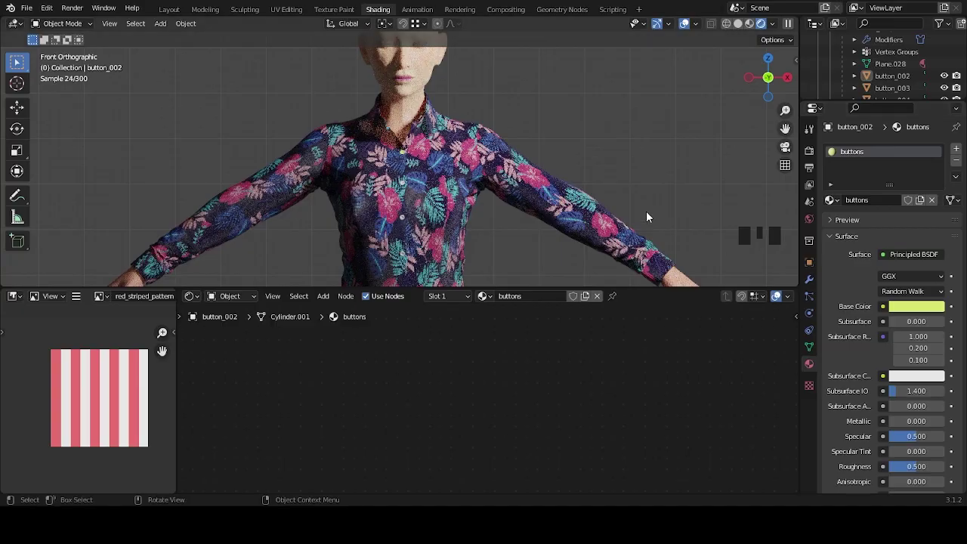
Inspect the top button up close, then hide sonoya_body_mesh and view the shirt without the body.
scroll(646, 217, up, 7)
middle_drag(645, 217, 580, 217)
scroll(658, 217, up, 5)
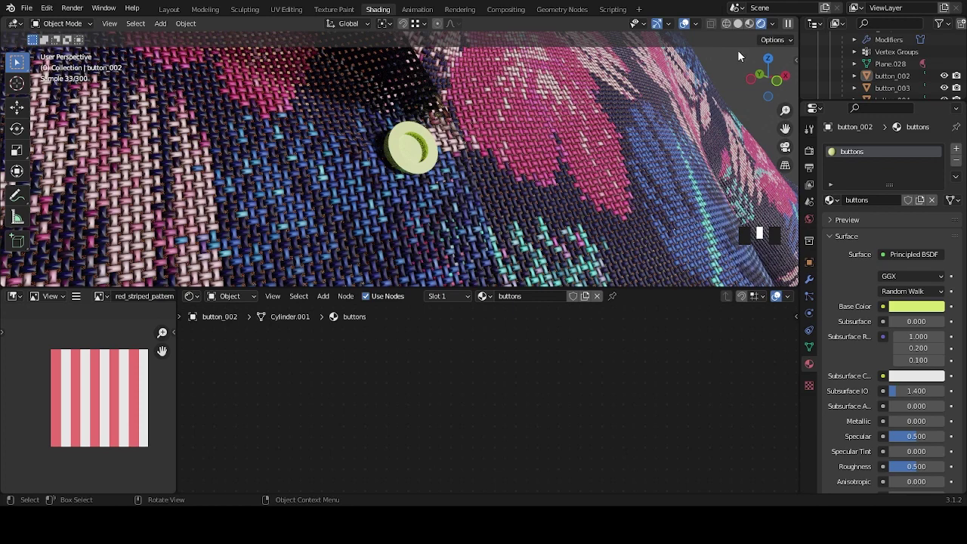
scroll(944, 83, down, 2)
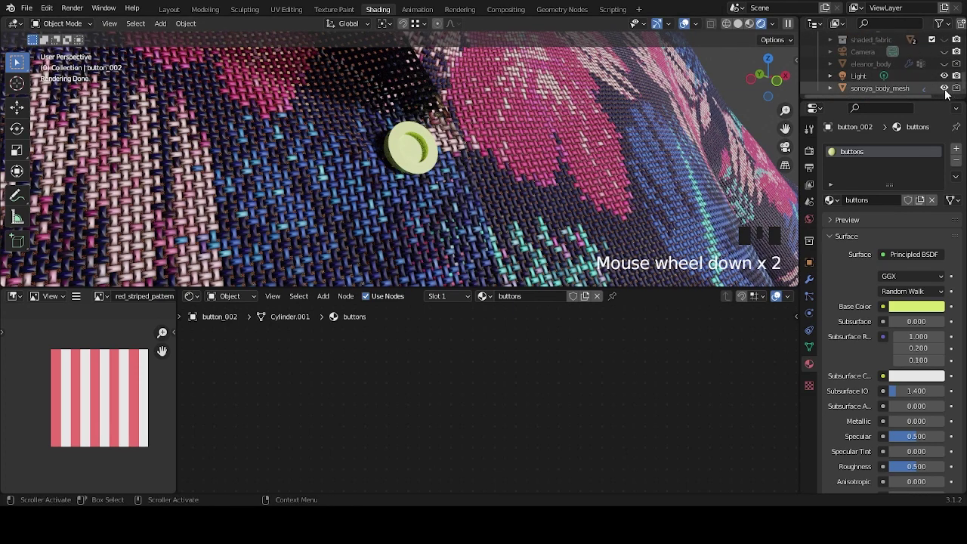
click(410, 146)
scroll(533, 164, down, 5)
middle_drag(544, 160, 540, 167)
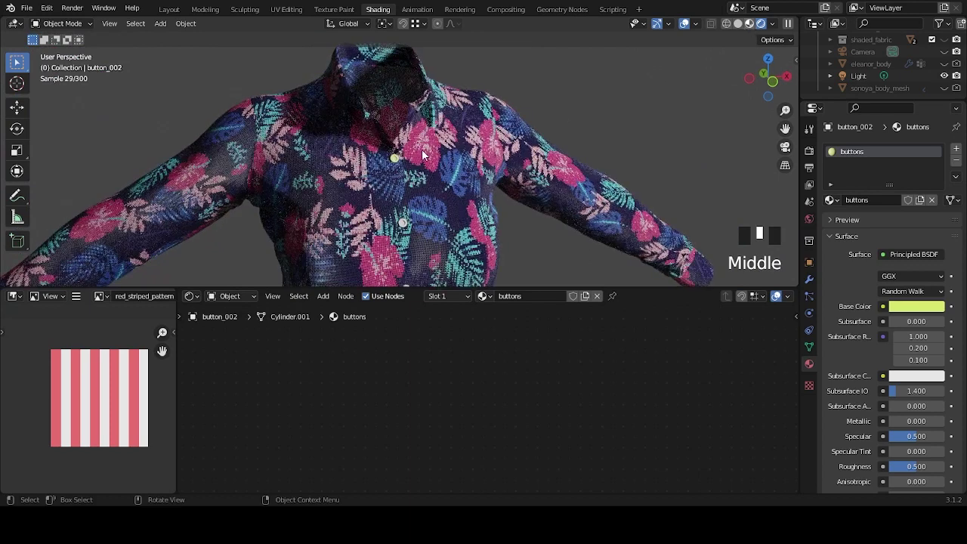
Switch the viewport to Material Preview and examine button_002 up close from the side.
key(z)
click(491, 167)
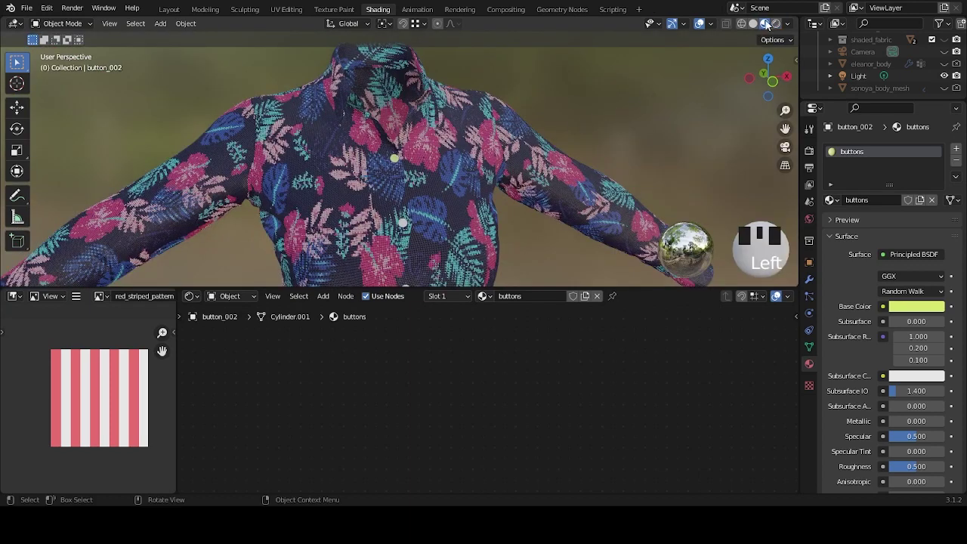
scroll(575, 141, down, 2)
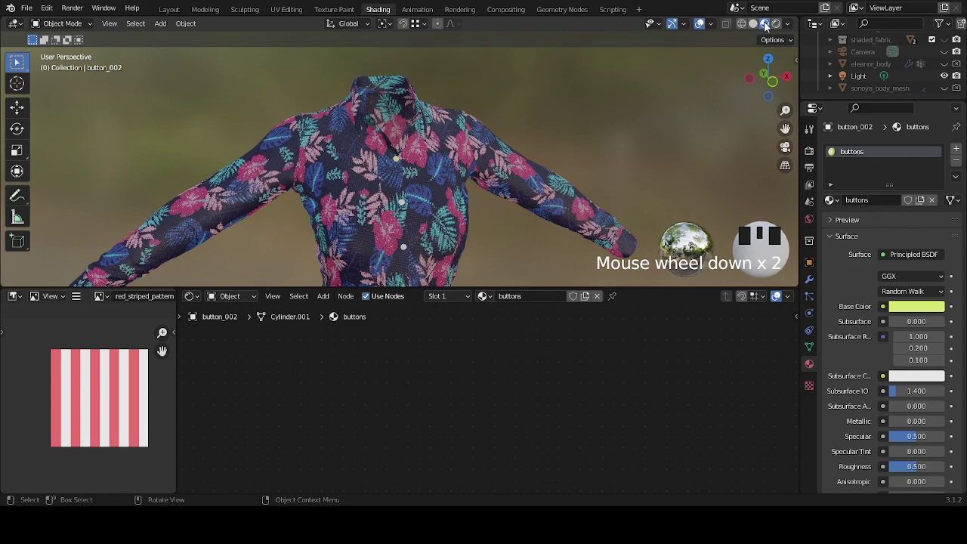
scroll(508, 137, up, 5)
middle_drag(508, 136, 431, 154)
scroll(544, 140, up, 3)
scroll(519, 146, up, 5)
click(432, 155)
middle_drag(514, 166, 612, 128)
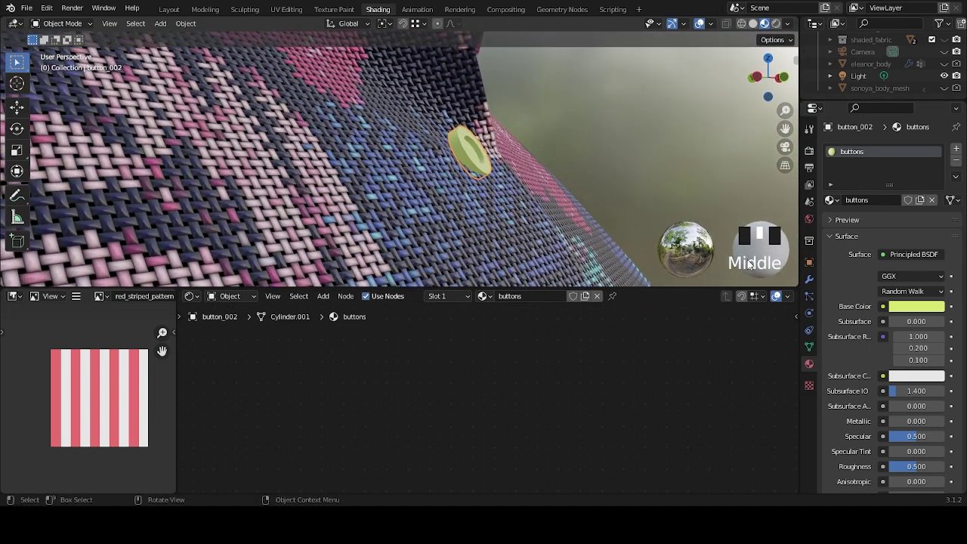
Lower the buttons material's Roughness to 0 and check the surface of the top button.
scroll(849, 376, down, 3)
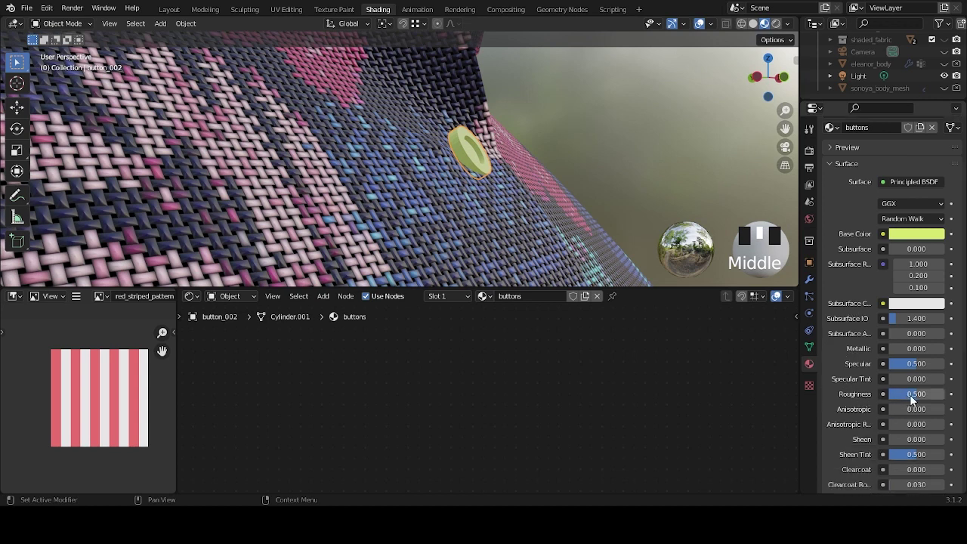
drag(916, 394, 903, 393)
mouse_move(468, 181)
middle_down()
mouse_move(577, 195)
mouse_move(555, 187)
mouse_move(608, 157)
mouse_move(534, 188)
mouse_move(563, 193)
mouse_move(554, 195)
mouse_move(469, 193)
mouse_move(469, 168)
middle_up()
scroll(479, 188, up, 4)
scroll(469, 191, down, 6)
Switch to Rendered shading and compare the glossy button with the shirt in front view.
click(775, 23)
scroll(471, 167, down, 4)
click(701, 100)
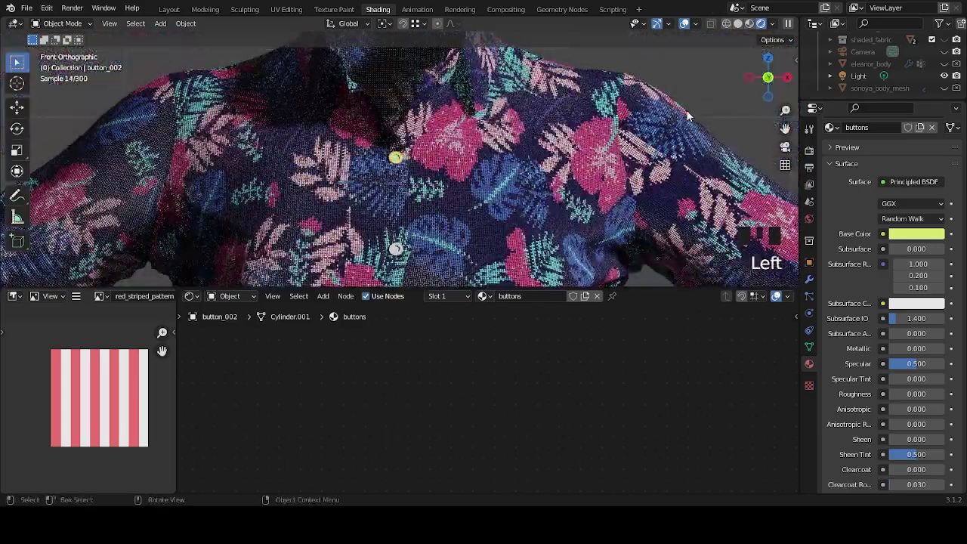
scroll(583, 179, down, 8)
scroll(453, 190, down, 1)
scroll(453, 190, up, 10)
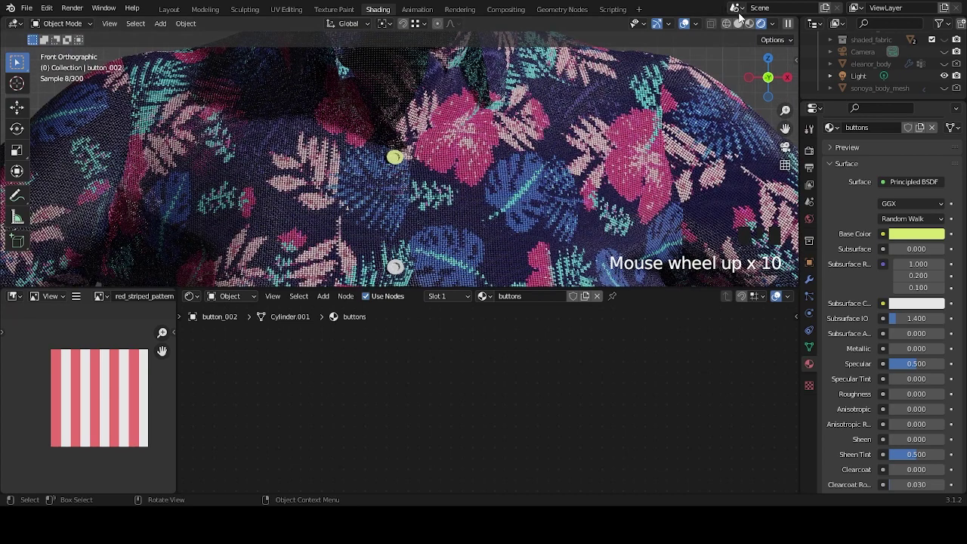
Return to Material Preview, select button_002 and shift its Base Color hue to a mint green.
click(739, 24)
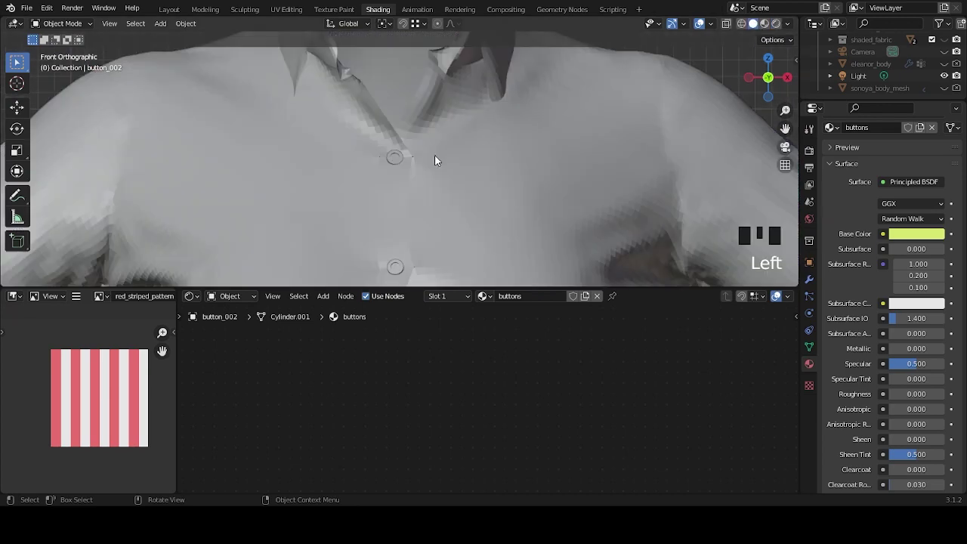
click(764, 24)
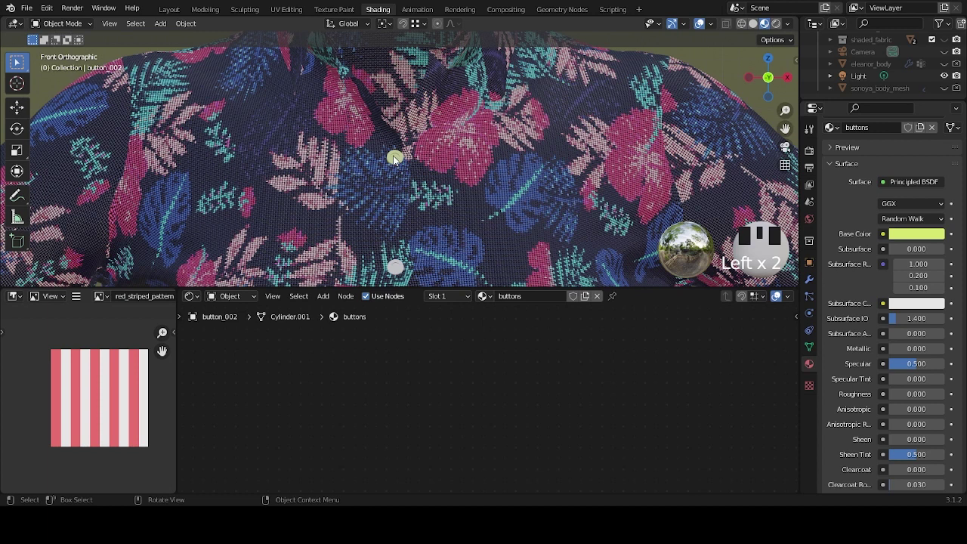
click(899, 235)
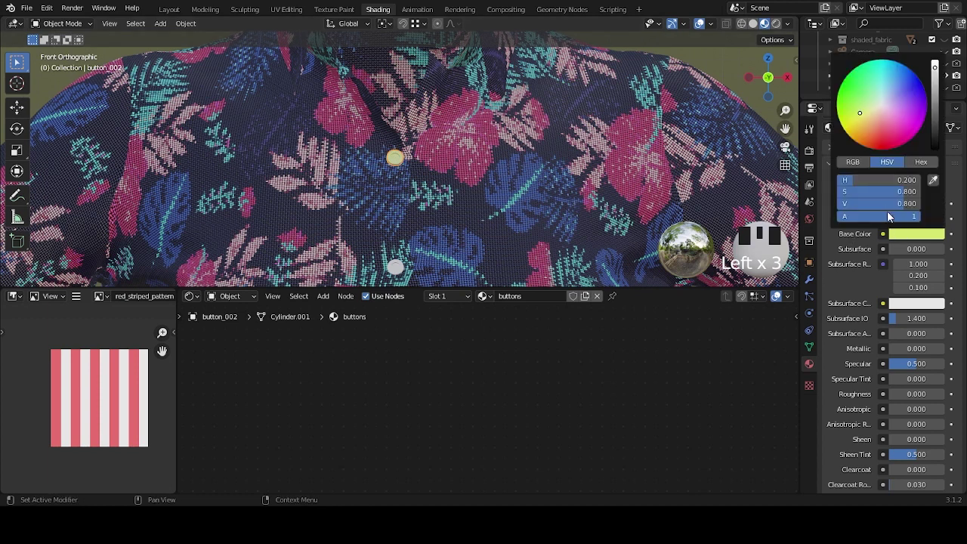
drag(861, 181, 876, 180)
click(874, 180)
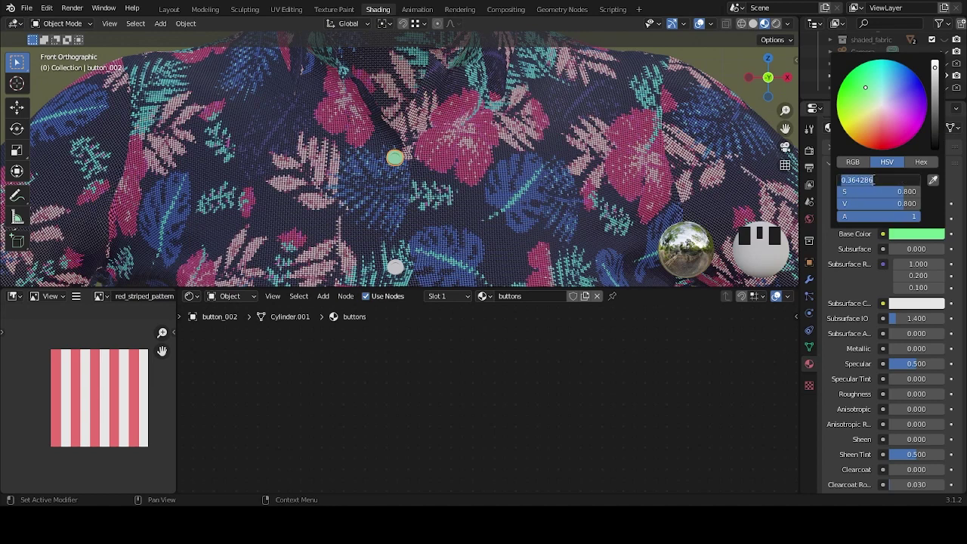
key(Return)
scroll(427, 165, down, 3)
click(596, 101)
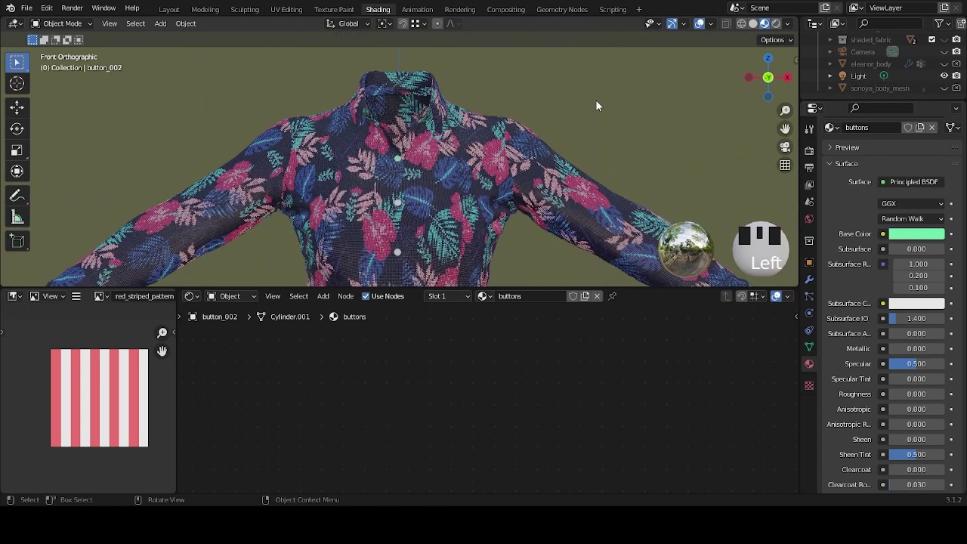
Switch to Rendered shading, check the mint green button from the front and reselect button_002 to review its material.
mouse_move(594, 104)
middle_down()
mouse_move(502, 136)
mouse_move(600, 126)
mouse_move(578, 136)
middle_up()
click(774, 28)
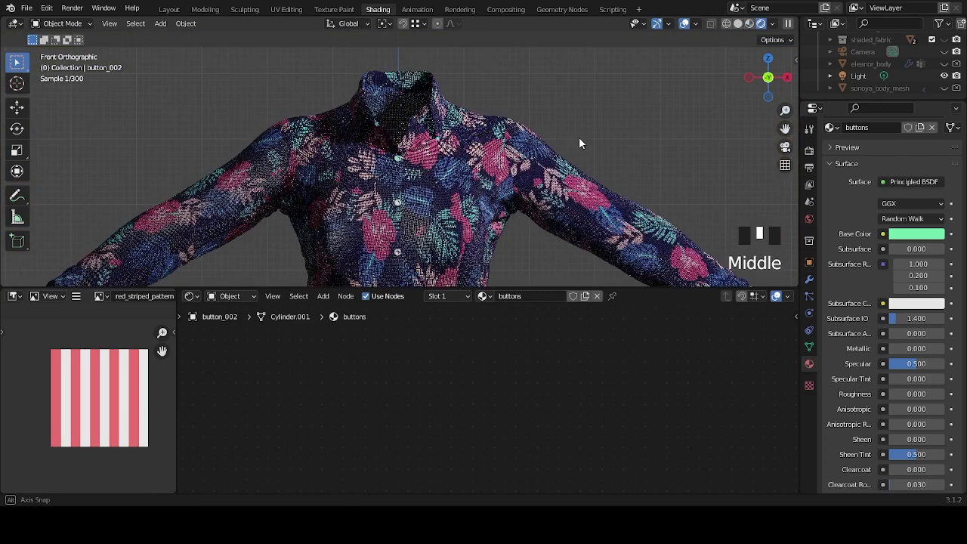
scroll(579, 160, down, 3)
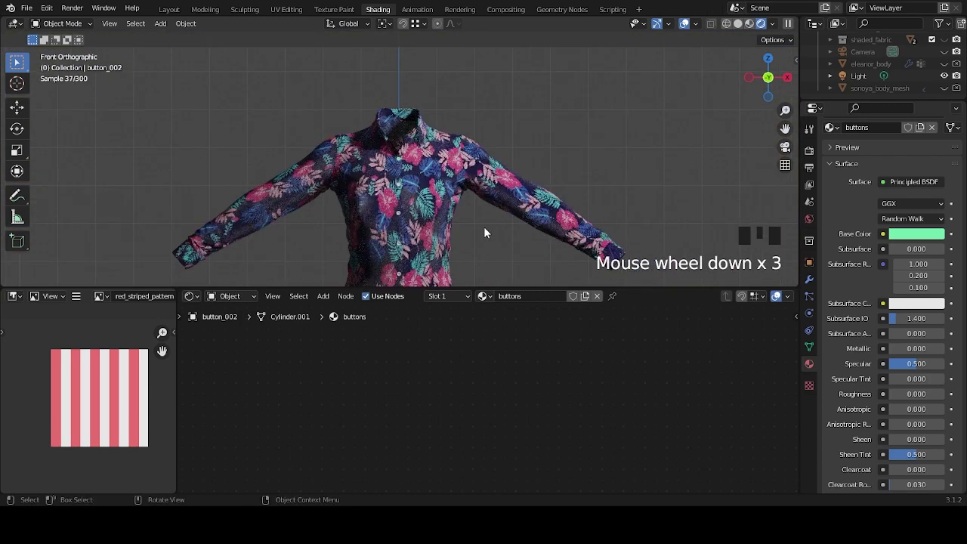
scroll(453, 223, up, 4)
click(401, 163)
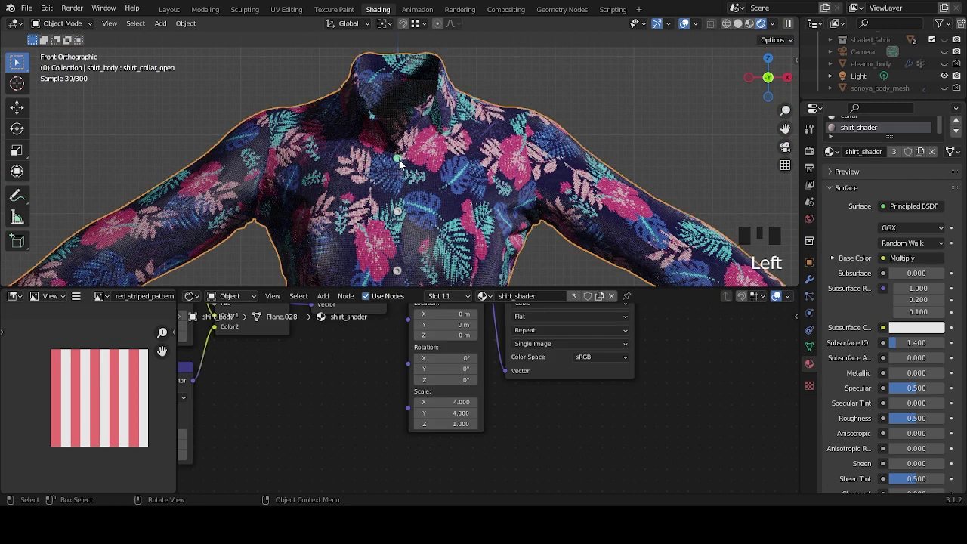
click(399, 162)
scroll(914, 204, up, 7)
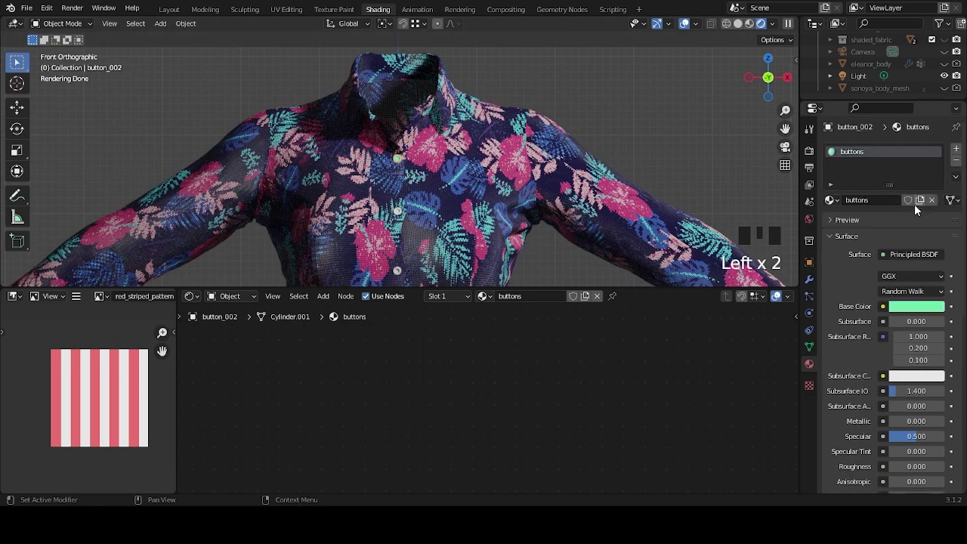
Assign the existing buttons material to button_003, the second button from the collar.
click(399, 212)
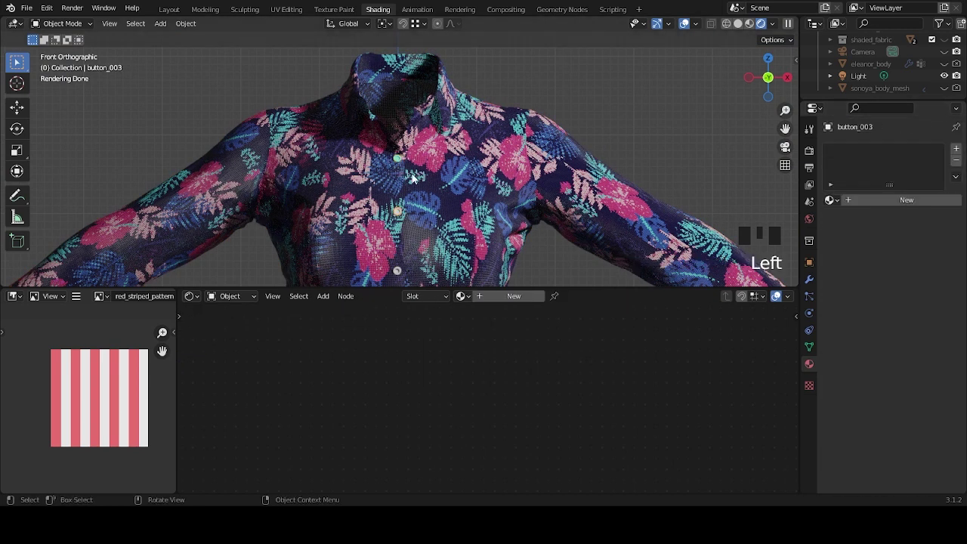
click(834, 201)
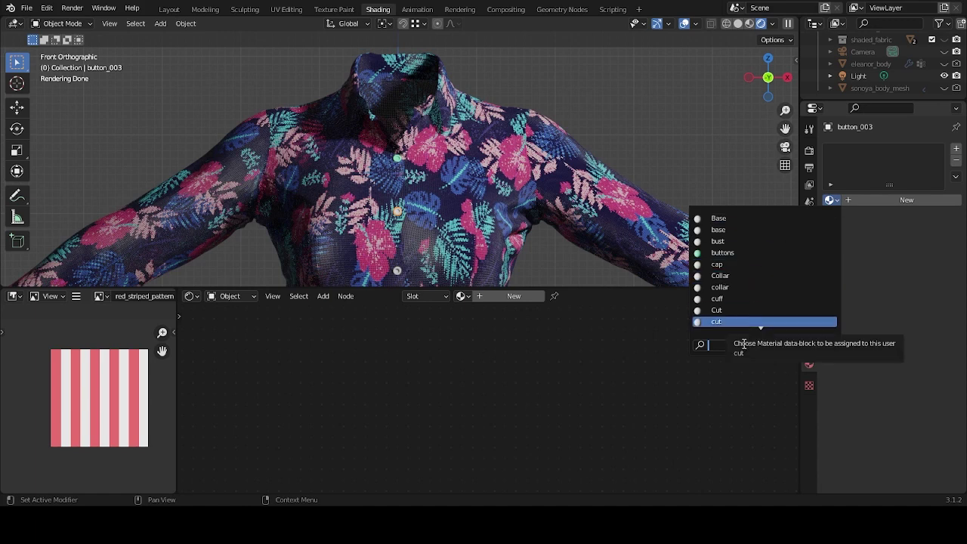
text(bu)
key(Down)
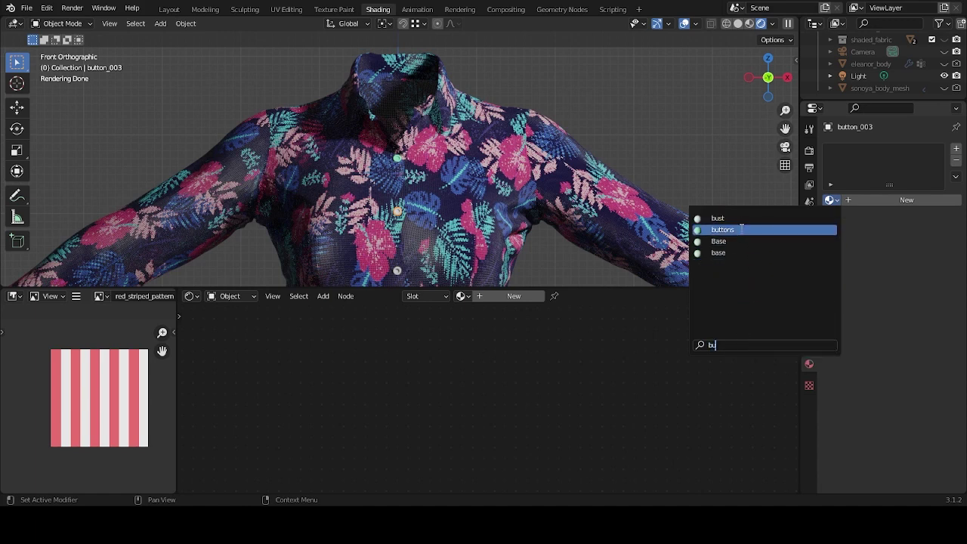
key(Return)
Assign the existing buttons material to button_004 on the shirt's chest.
shift+middle_drag(554, 199, 541, 181)
scroll(541, 182, up, 3)
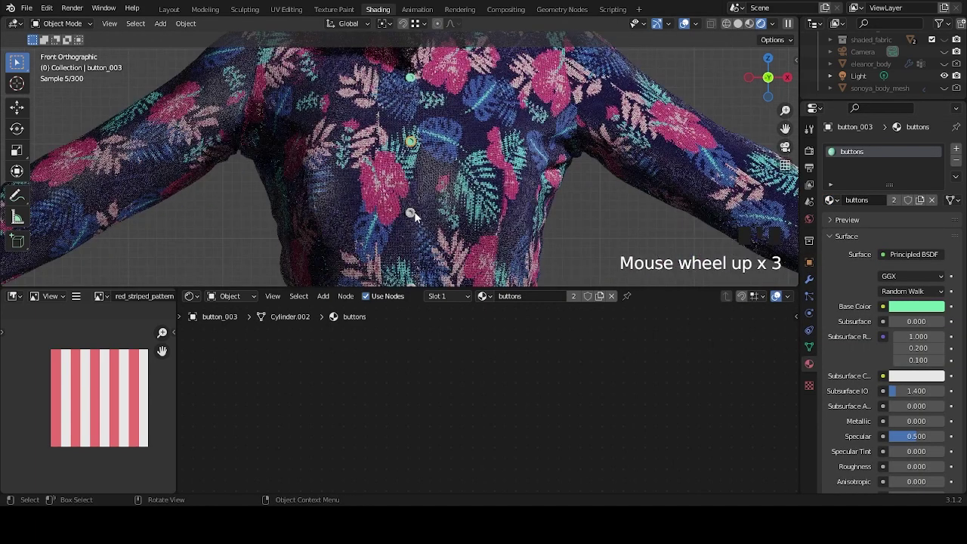
click(665, 212)
click(831, 201)
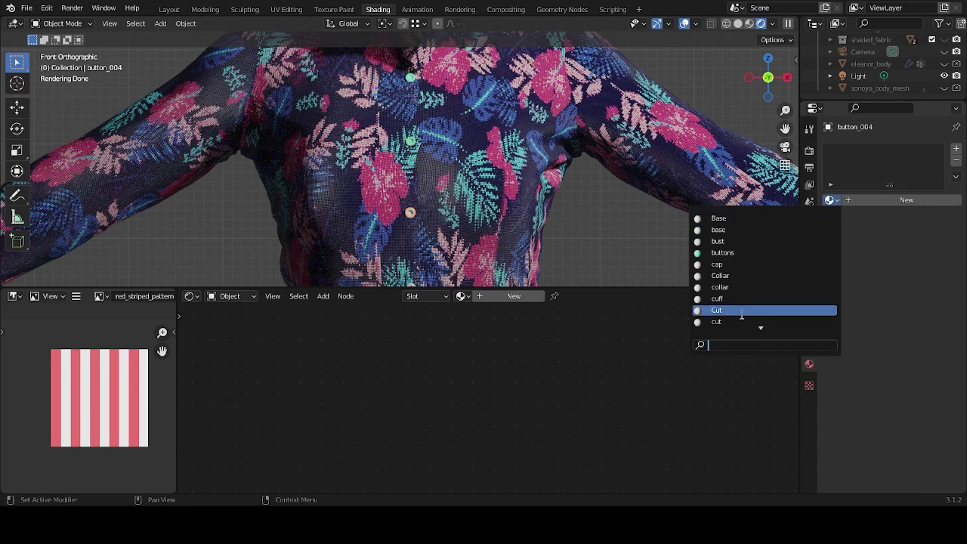
text(but)
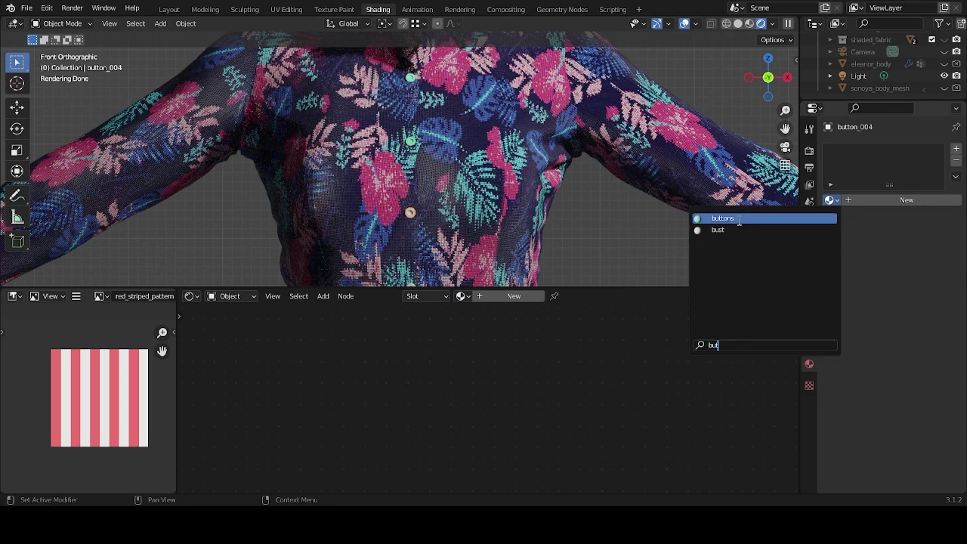
click(739, 218)
Assign the existing buttons material to button_005, directly below button_004.
shift+middle_drag(738, 220, 529, 189)
click(417, 205)
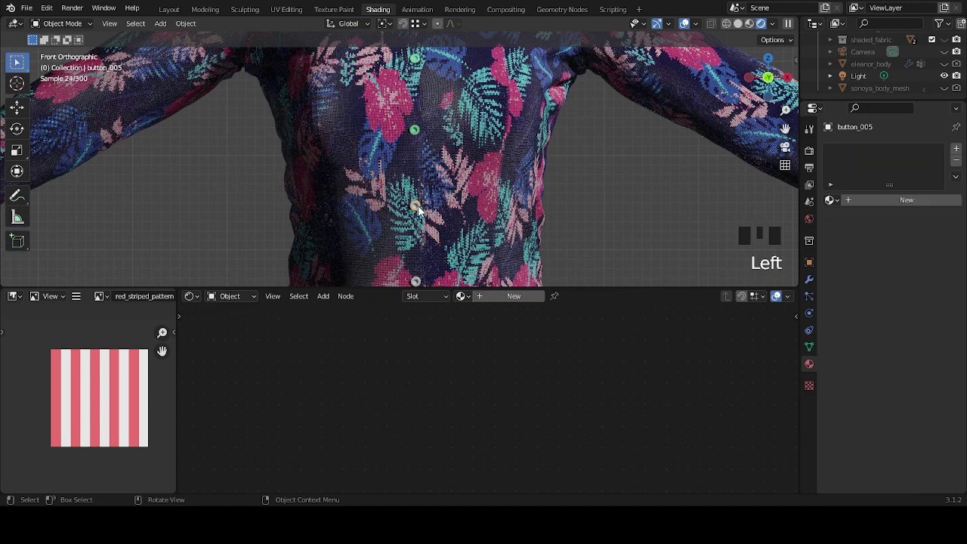
click(832, 201)
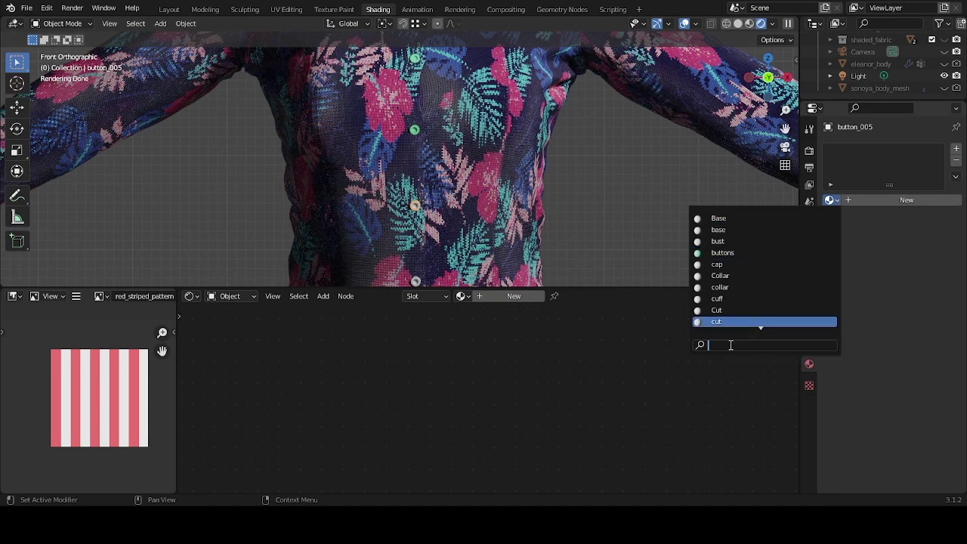
text(but)
click(726, 219)
Assign the existing buttons material to button_006 at the shirt's waist.
shift+middle_drag(539, 219, 551, 125)
click(428, 189)
click(830, 200)
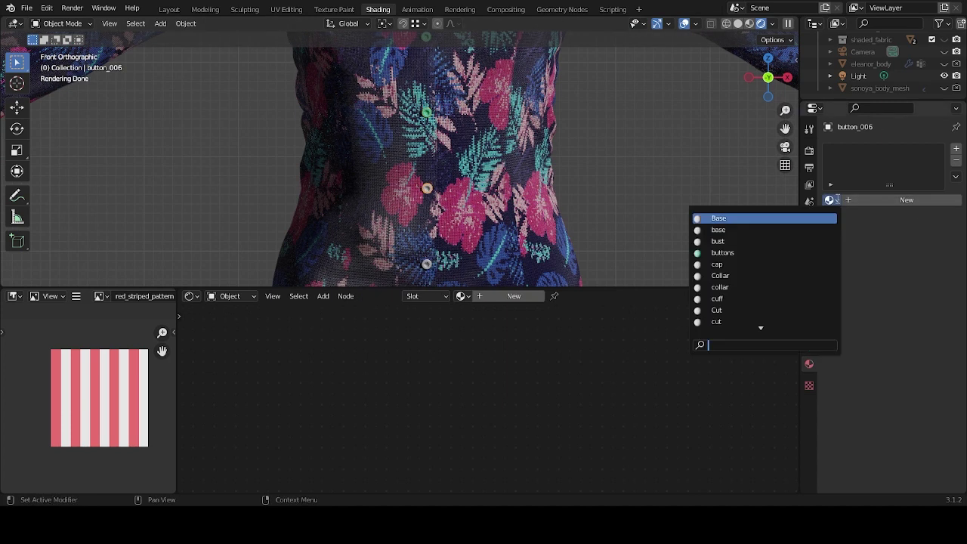
text(but)
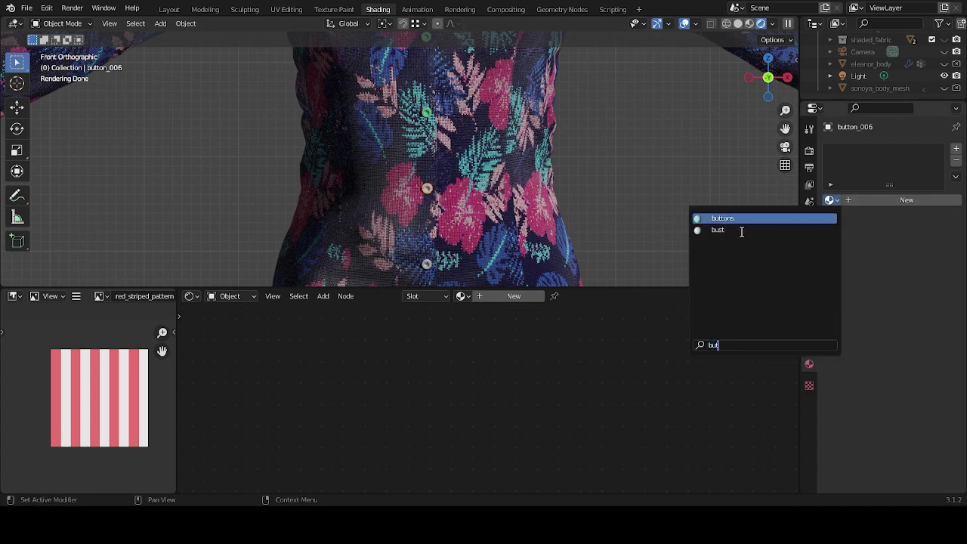
click(722, 218)
Assign the existing buttons material to button_007, directly below button_006.
click(428, 190)
mouse_move(428, 189)
shift+middle_down()
mouse_move(605, 196)
mouse_move(431, 198)
shift+middle_up()
click(435, 200)
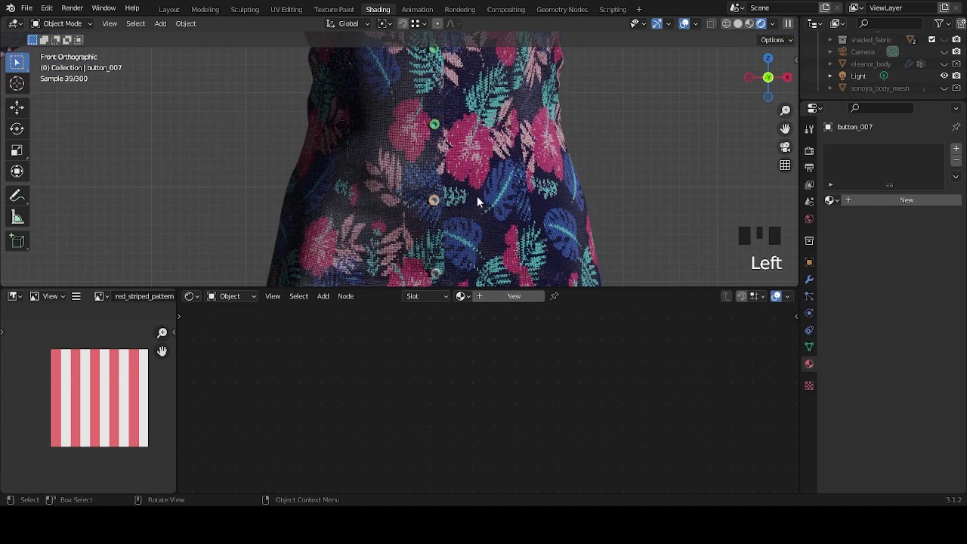
click(830, 200)
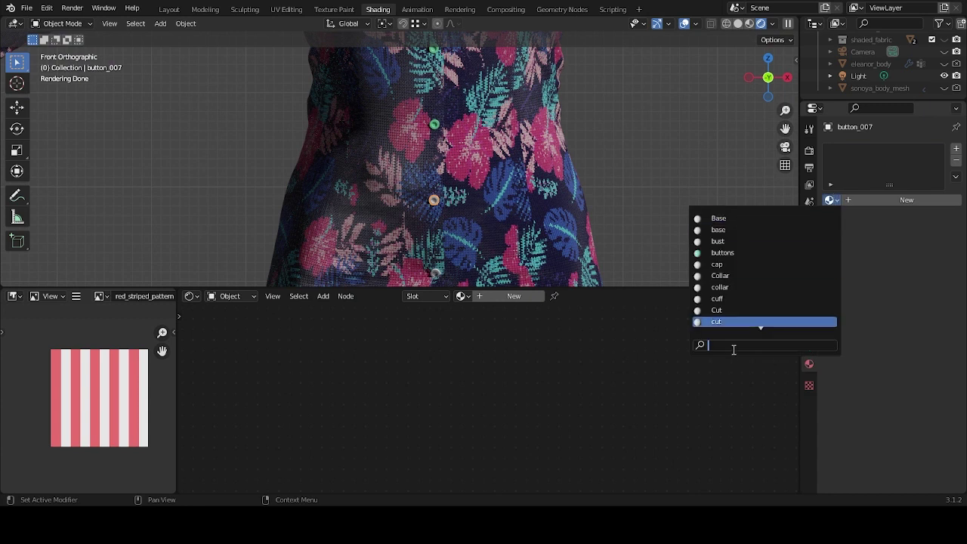
text(bu)
click(742, 230)
Assign the existing buttons material to button_008, the lowest button near the shirt hem.
shift+middle_drag(597, 218, 576, 154)
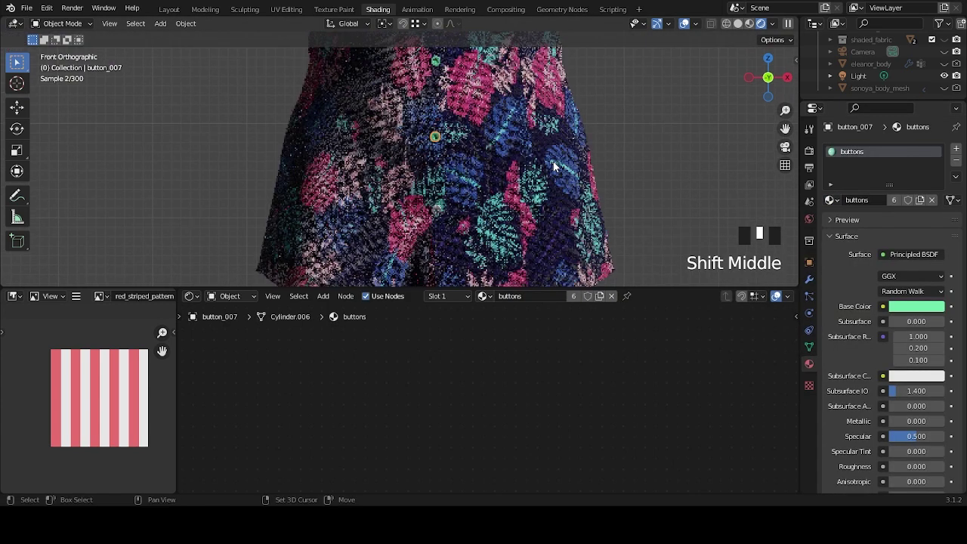
click(435, 211)
click(830, 200)
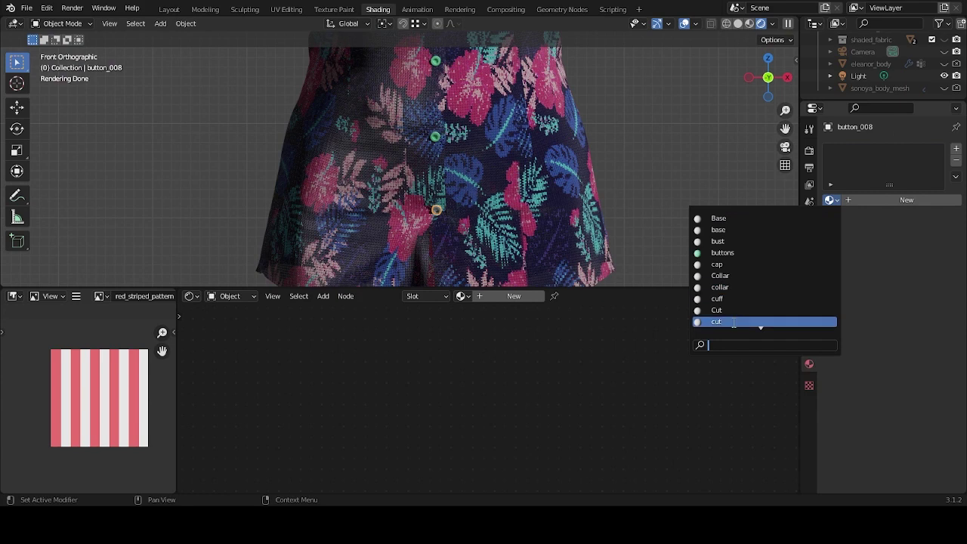
text(bu)
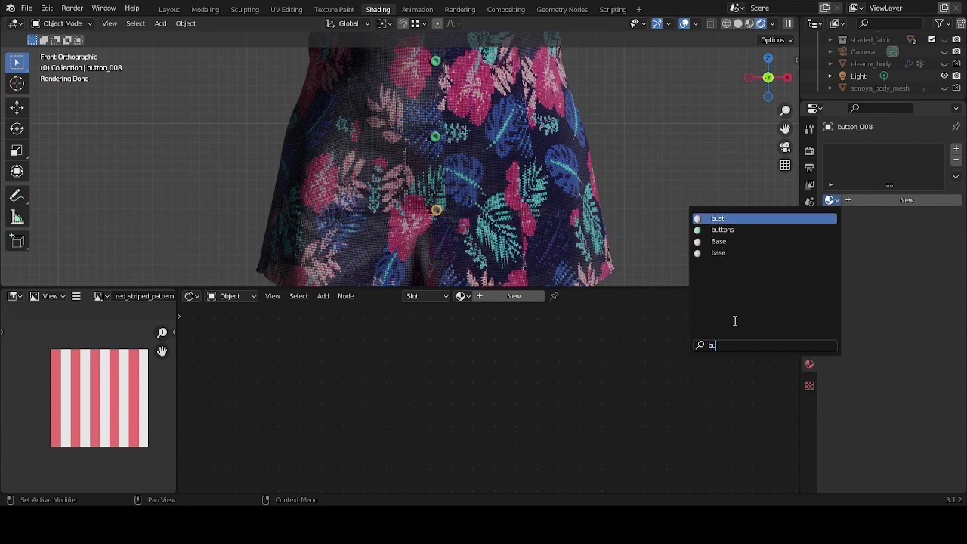
click(734, 230)
Select button_002, set the buttons material's Base Color hue to 0.5 and check the cyan buttons from the front.
scroll(642, 139, down, 5)
middle_drag(632, 158, 434, 133)
scroll(532, 197, up, 3)
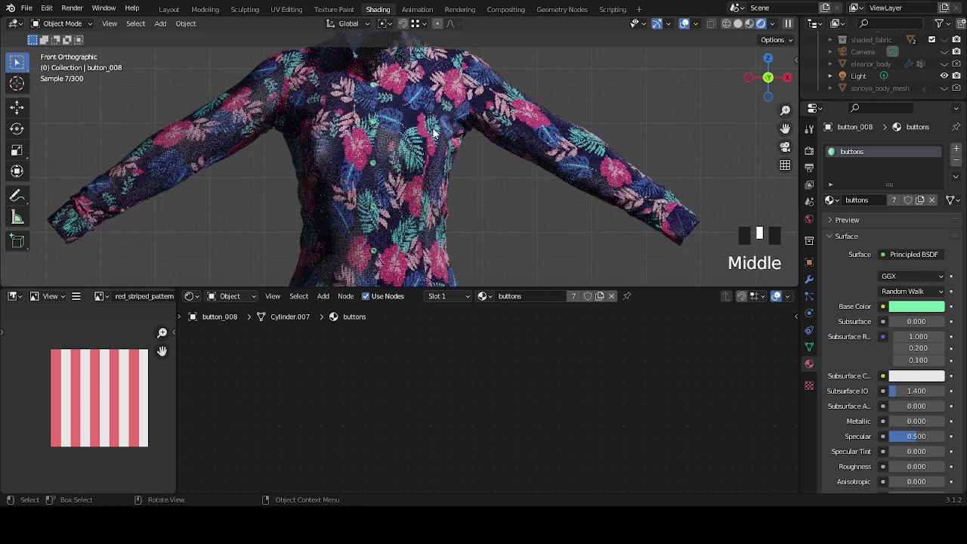
click(380, 94)
click(377, 90)
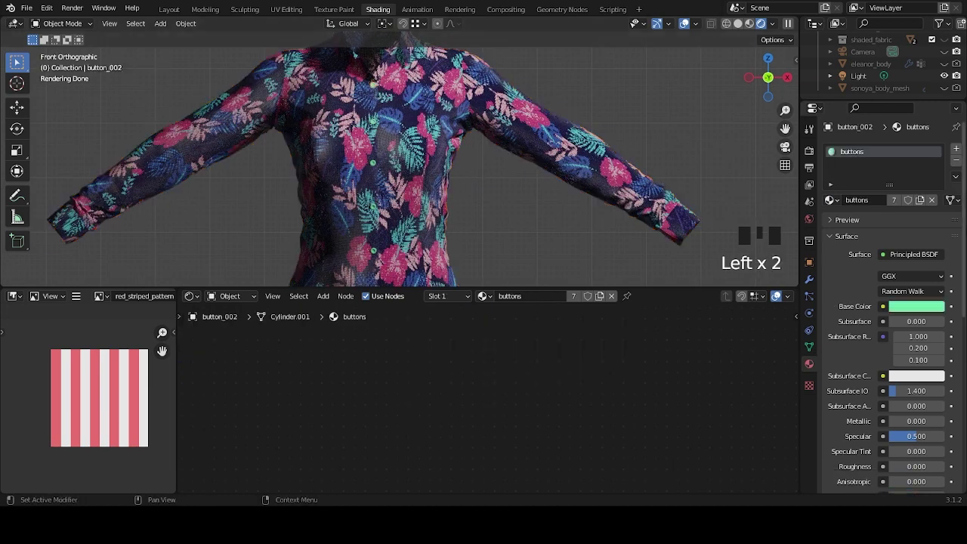
click(920, 310)
click(877, 153)
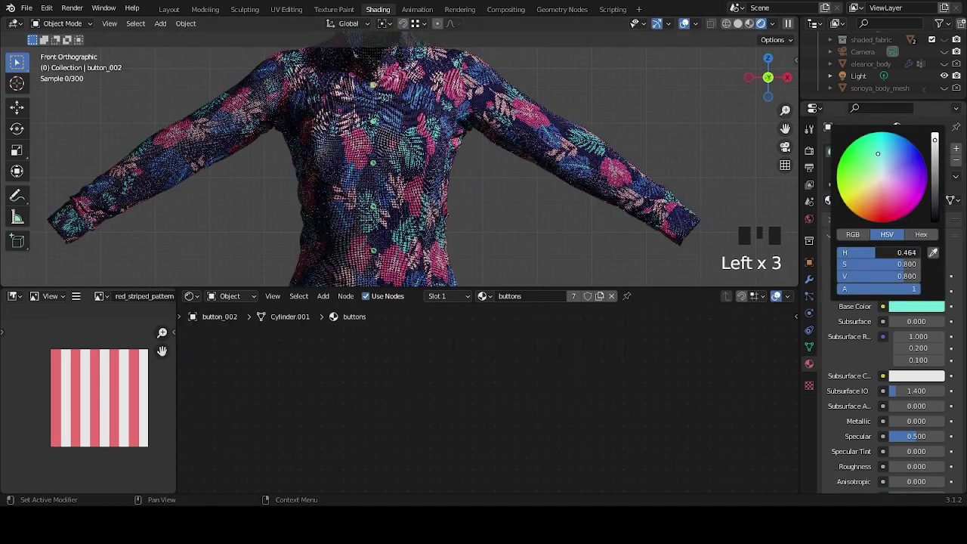
click(883, 252)
text(0.5)
key(Return)
click(532, 220)
shift+middle_drag(532, 219, 552, 222)
scroll(554, 223, down, 2)
scroll(552, 223, up, 2)
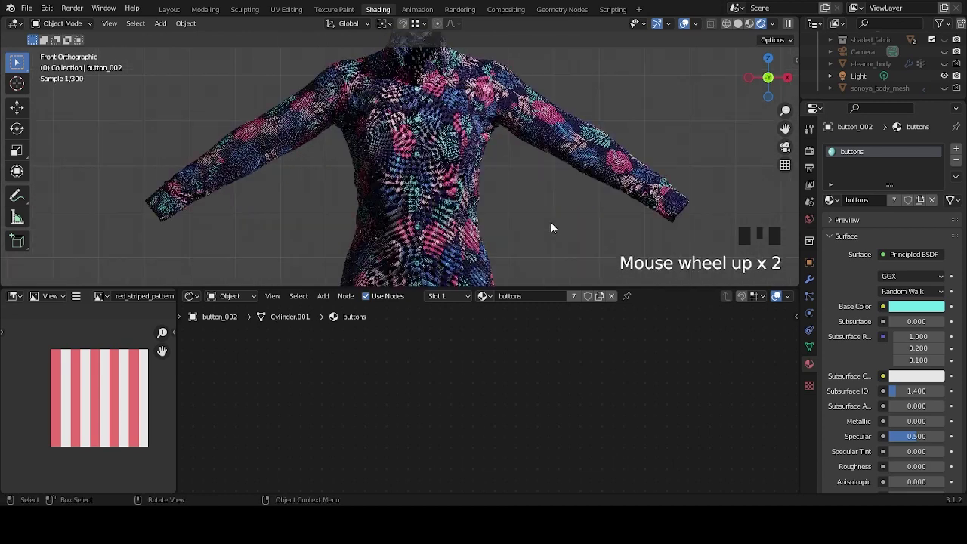
Try blue and violet Base Colors for the buttons material, then set its hue to 0.8.
click(899, 325)
click(907, 306)
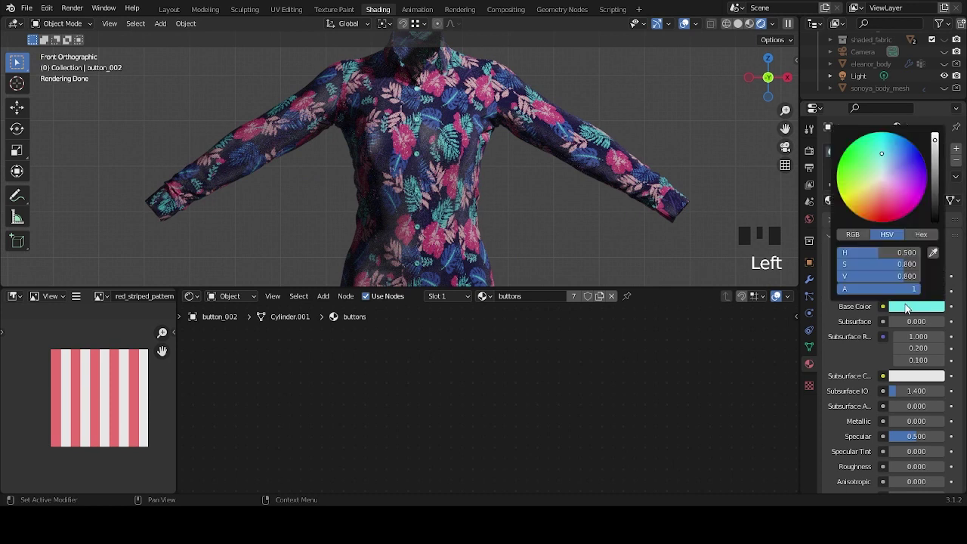
click(889, 154)
click(894, 156)
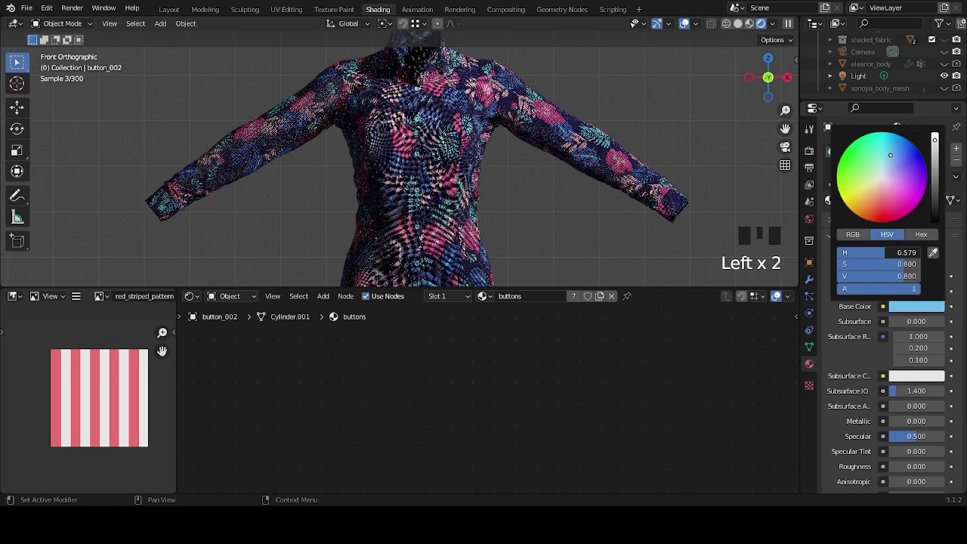
drag(893, 156, 904, 174)
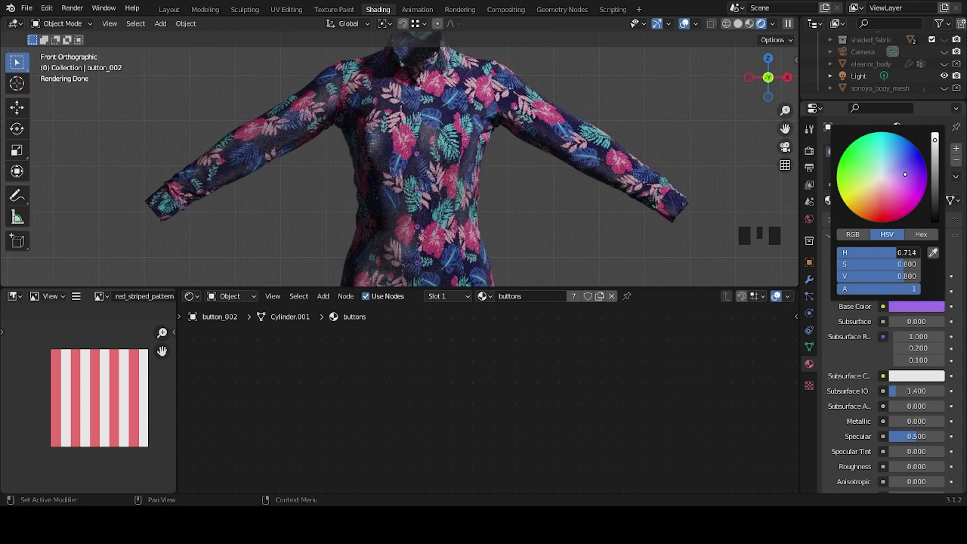
click(903, 253)
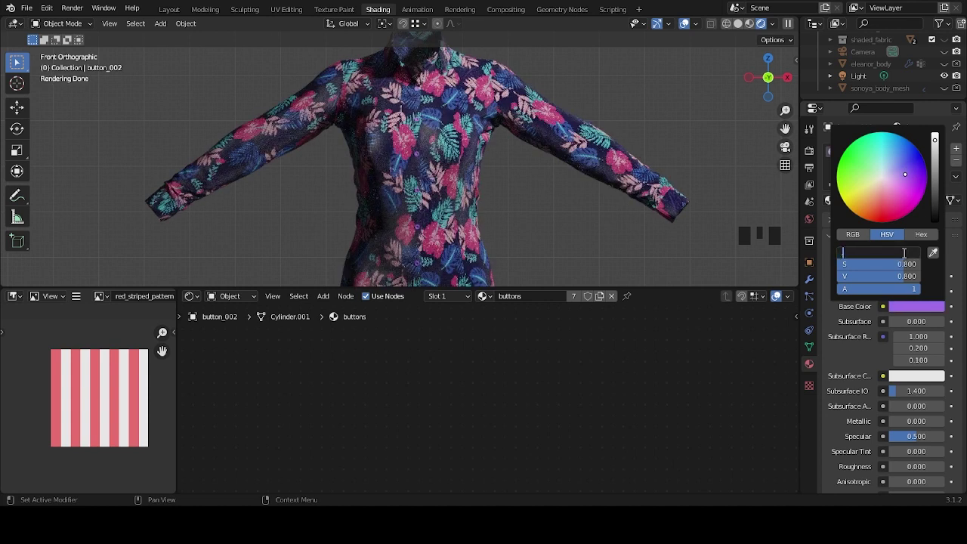
text(0.85)
key(Return)
middle_drag(529, 246, 555, 213)
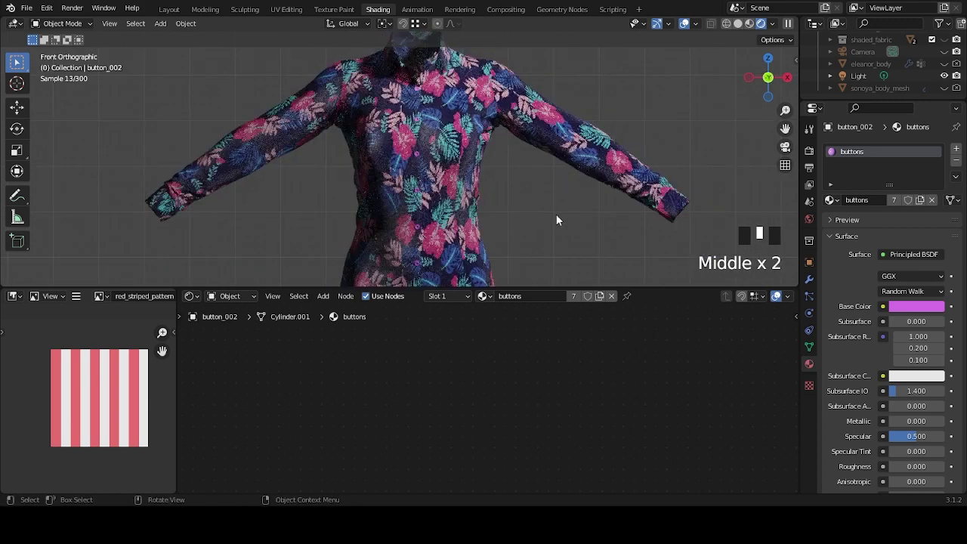
Reduce the buttons material's Base Color saturation to 0 and check the white buttons against the floral shirt.
click(926, 310)
drag(909, 266, 839, 265)
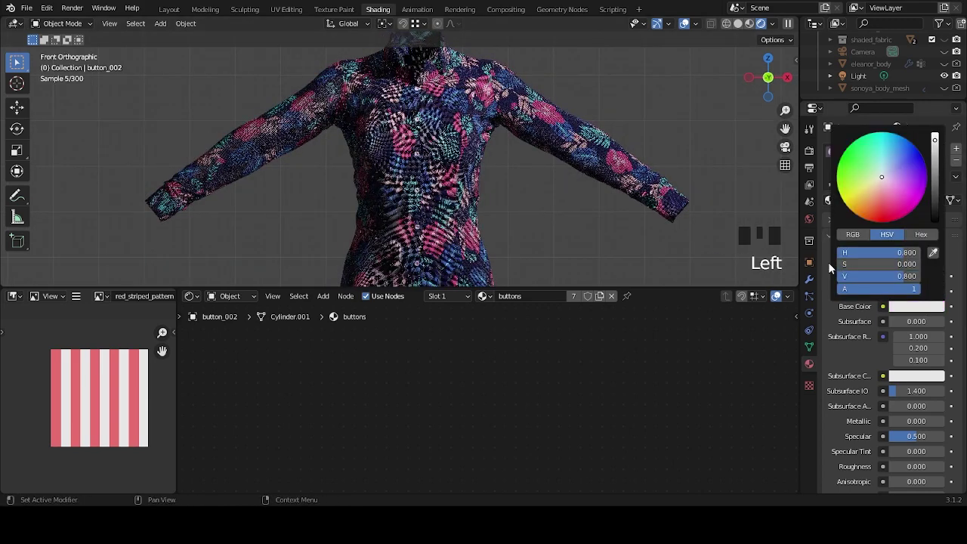
scroll(571, 215, down, 5)
middle_drag(530, 195, 506, 192)
scroll(453, 203, up, 4)
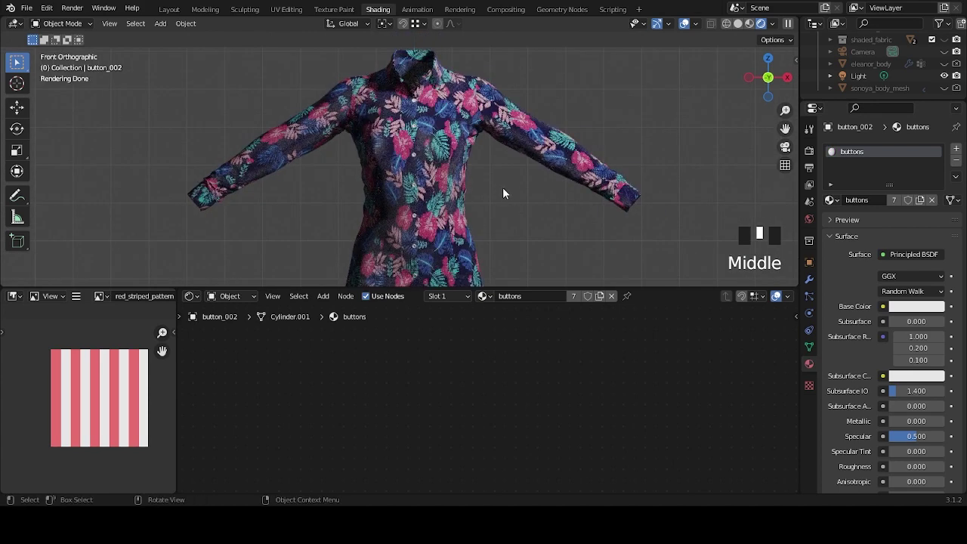
Select the shirt body and, in shirt_shader, connect the Add node's Vector output to the Multiply node's Color2 input.
click(474, 205)
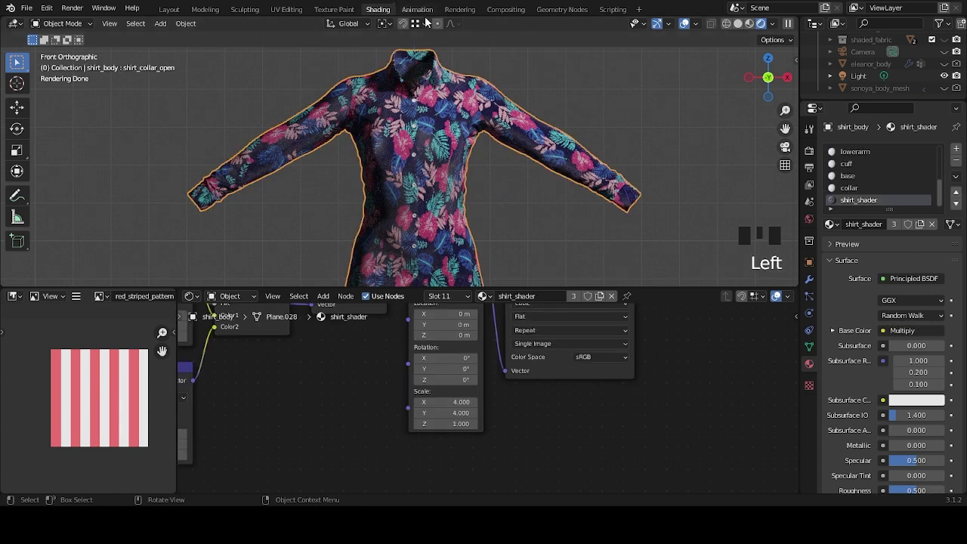
scroll(552, 382, down, 4)
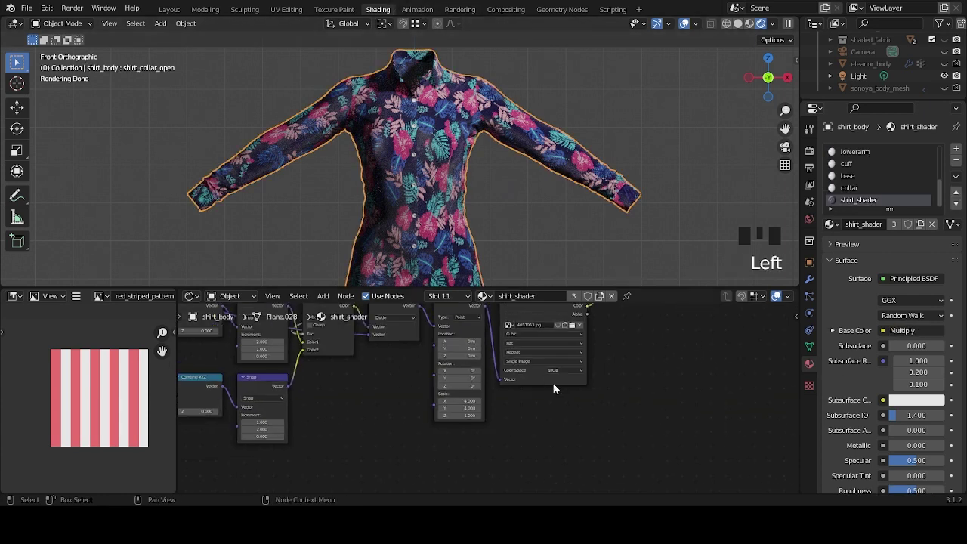
scroll(535, 408, up, 4)
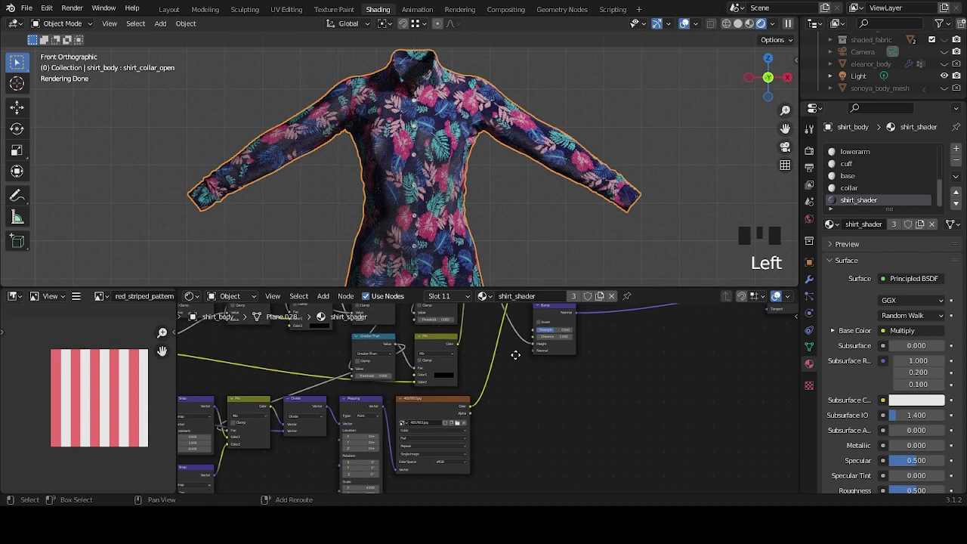
scroll(495, 342, up, 2)
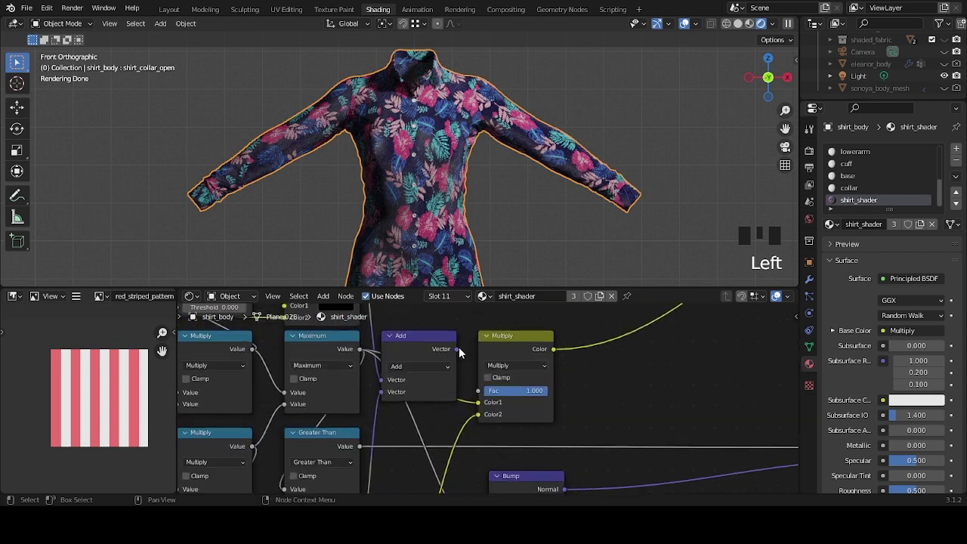
drag(457, 348, 476, 414)
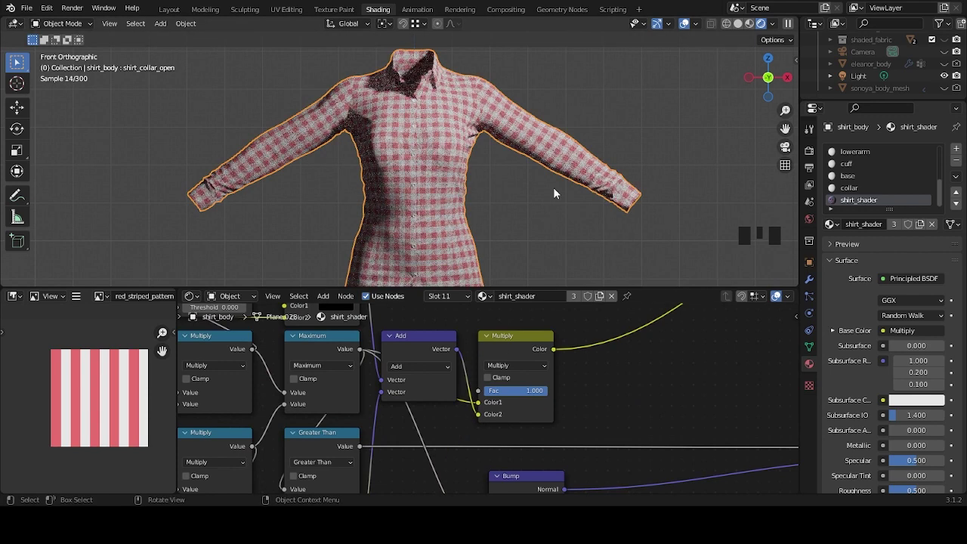
Select button_004 and set the buttons material's Base Color saturation to 0.9 for red buttons matching the checked fabric.
scroll(552, 194, up, 7)
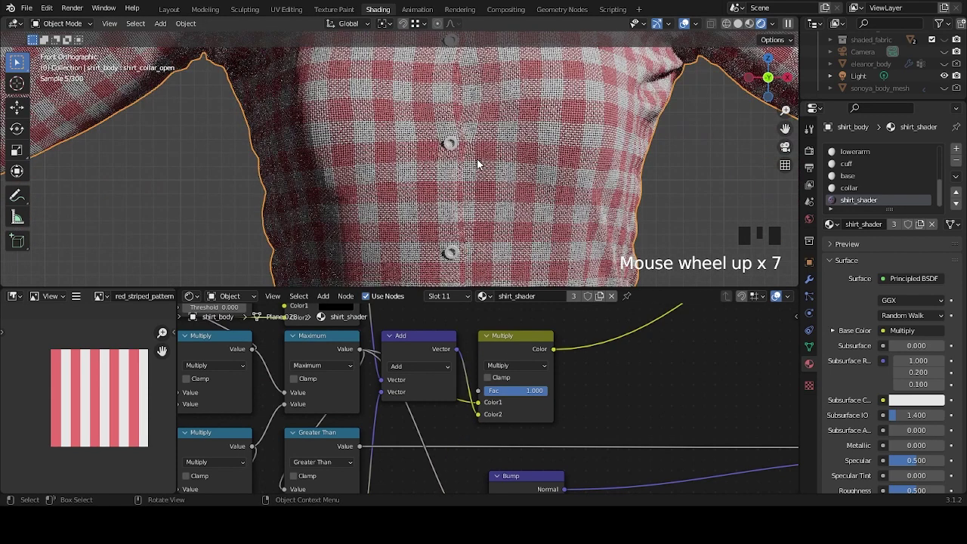
click(451, 144)
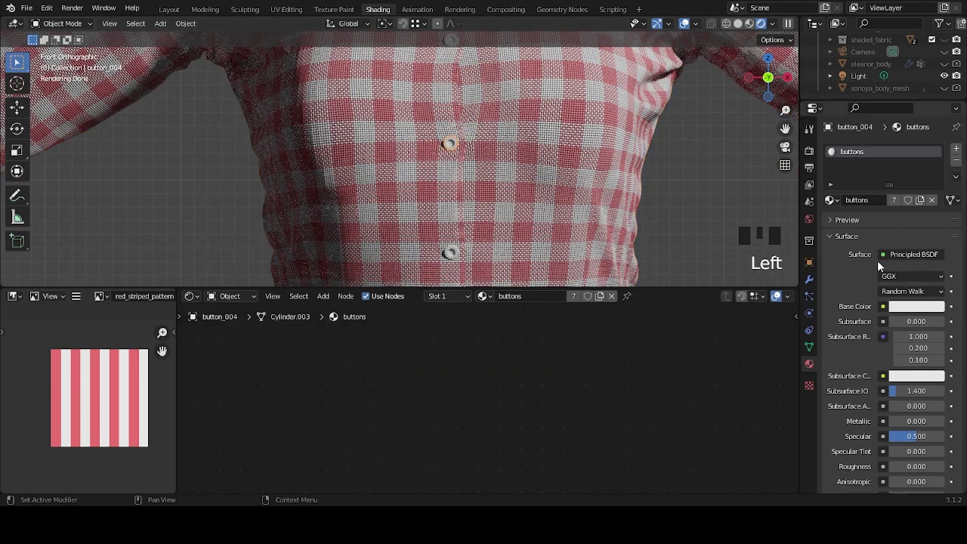
click(916, 306)
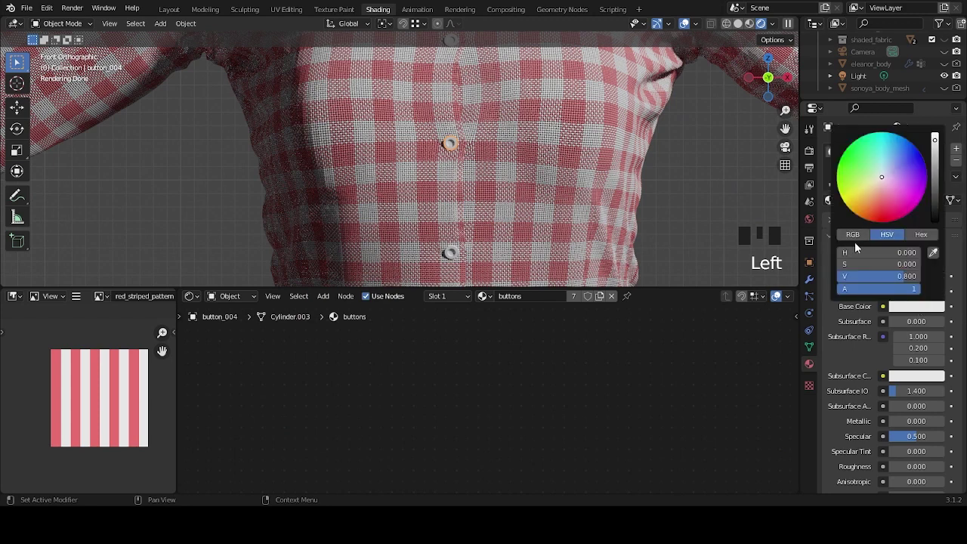
drag(849, 260, 888, 264)
click(887, 264)
key(BackSpace)
text(0.9)
key(Return)
scroll(572, 166, down, 4)
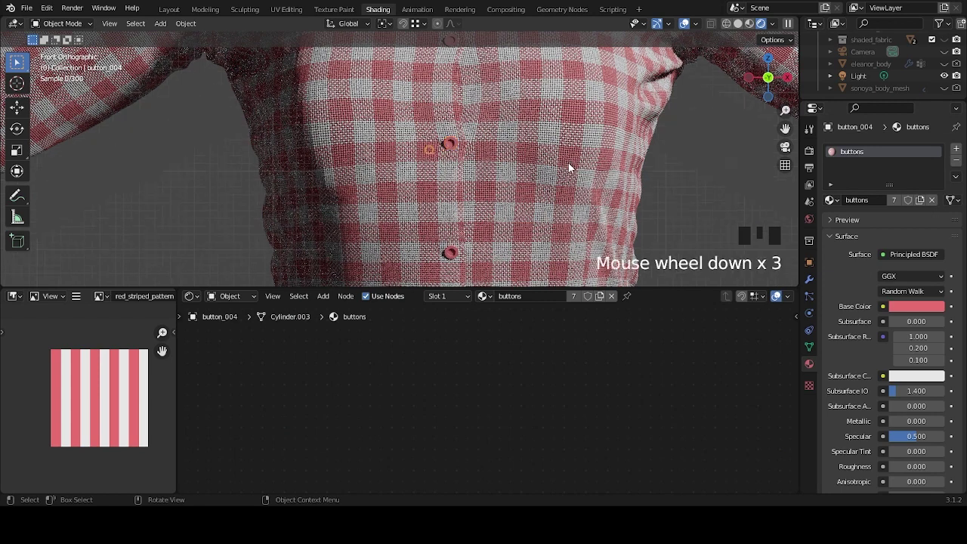
Try a green Base Color on the buttons material, setting its hue to 0.3 and then to 0.2.
click(600, 210)
scroll(574, 202, down, 2)
shift+middle_drag(554, 194, 685, 242)
click(906, 307)
click(858, 173)
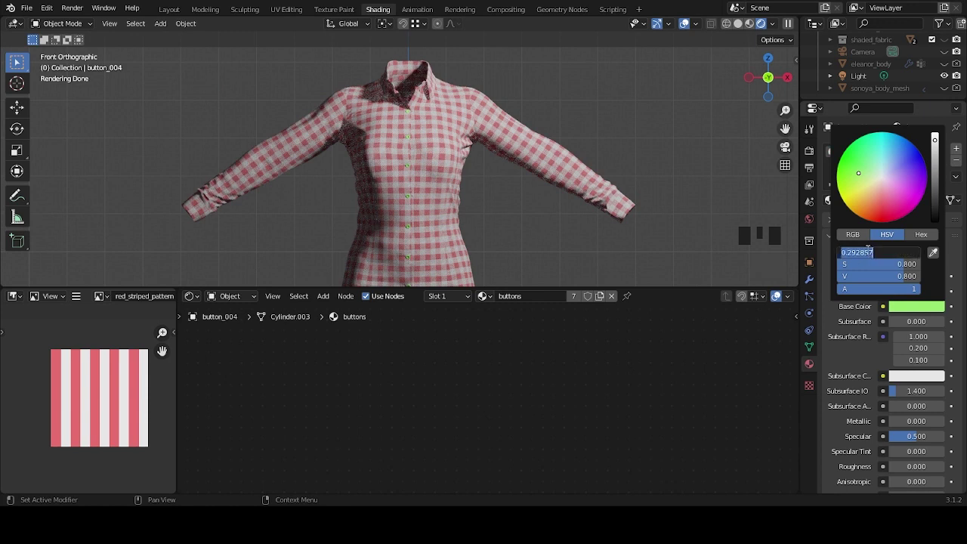
key(Return)
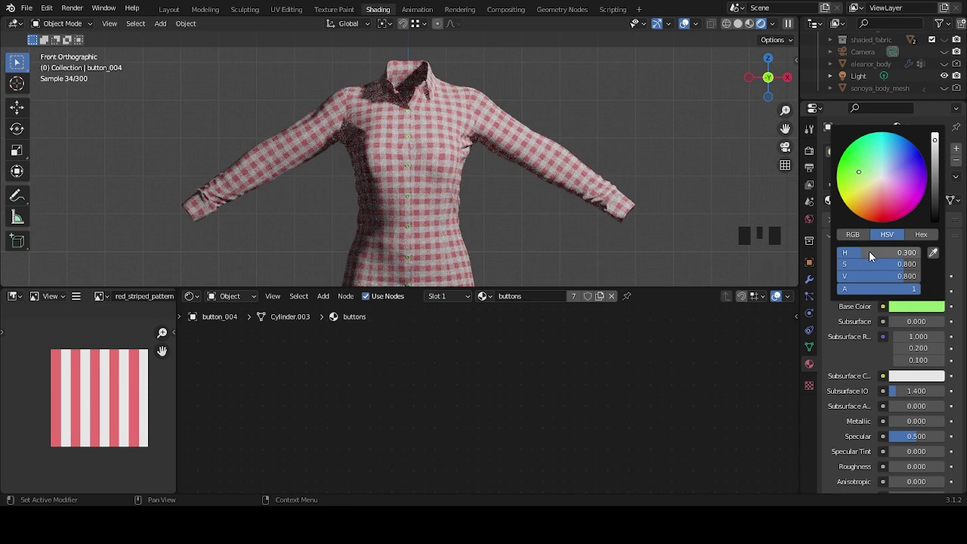
click(881, 253)
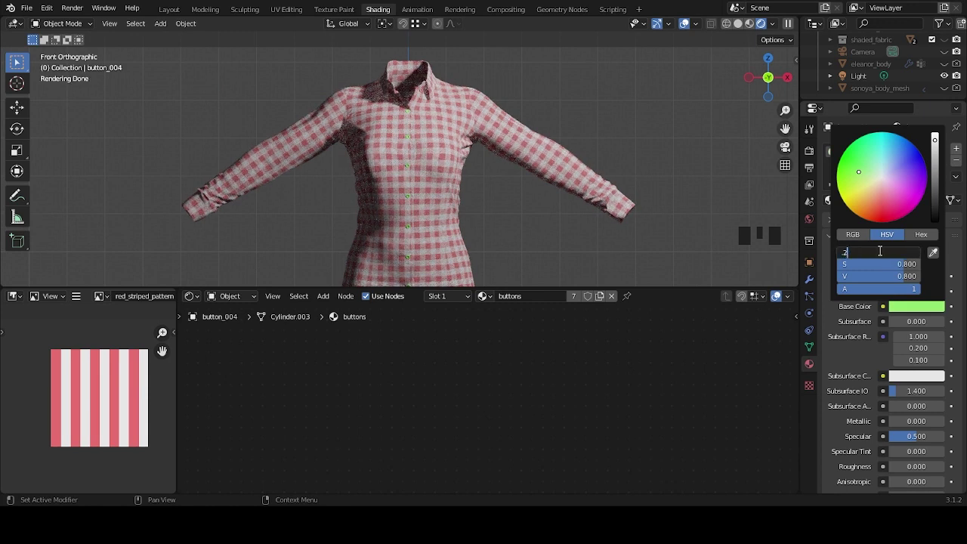
key(Return)
Select the shirt body and connect the floral image texture's Color output to the Multiply node's Color2 input to judge the yellow-green buttons.
middle_drag(495, 168, 475, 217)
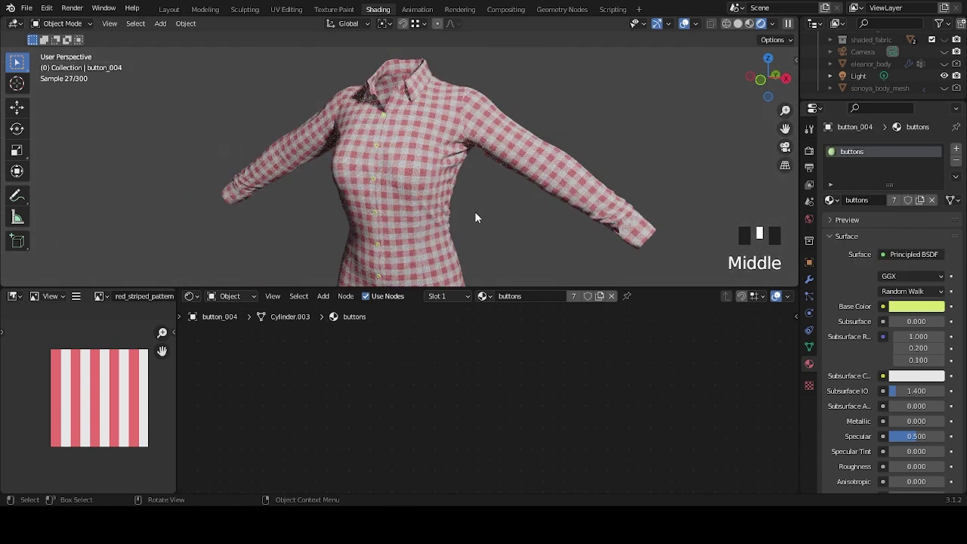
click(455, 247)
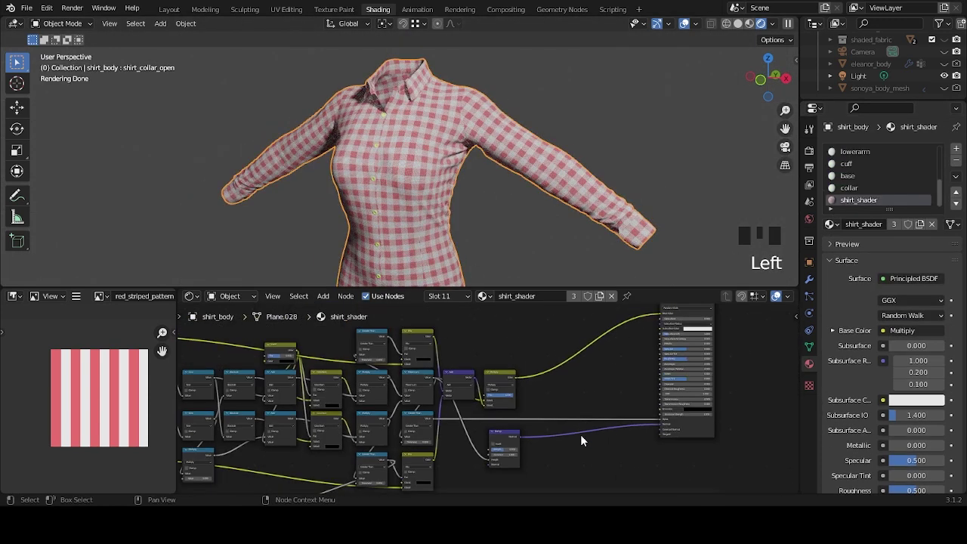
drag(437, 437, 482, 333)
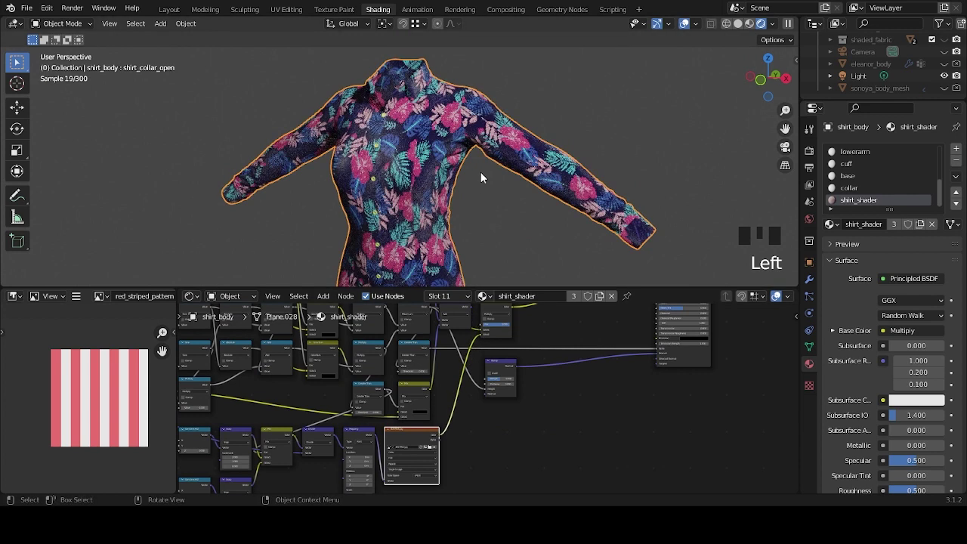
click(379, 185)
click(431, 132)
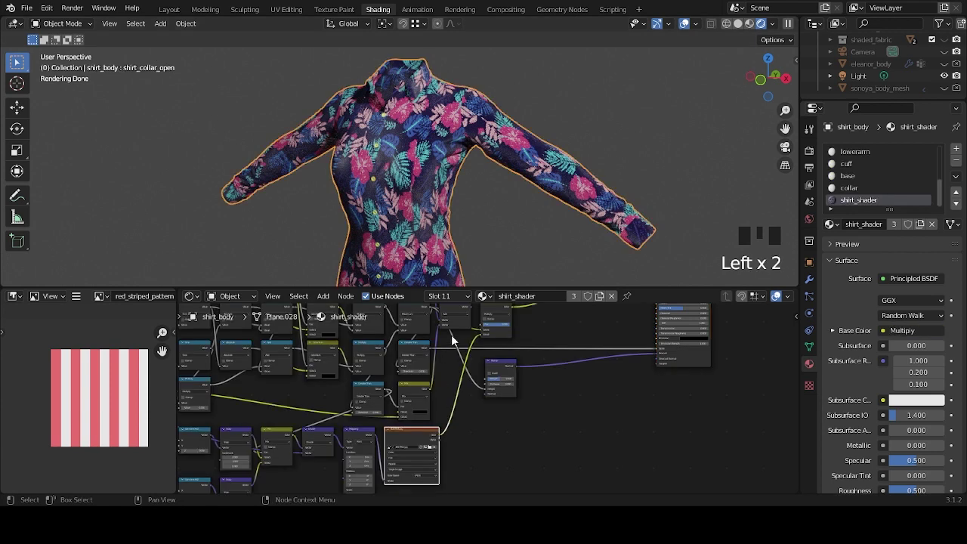
Restore the checked fabric by connecting the Add node's Vector output to the Multiply node's Color2 input.
shift+scroll(445, 348, up, 3)
drag(457, 343, 467, 378)
middle_drag(544, 242, 522, 229)
click(435, 191)
Select button_004 and set the buttons material's Base Color hue to 0.45 for turquoise buttons.
click(408, 171)
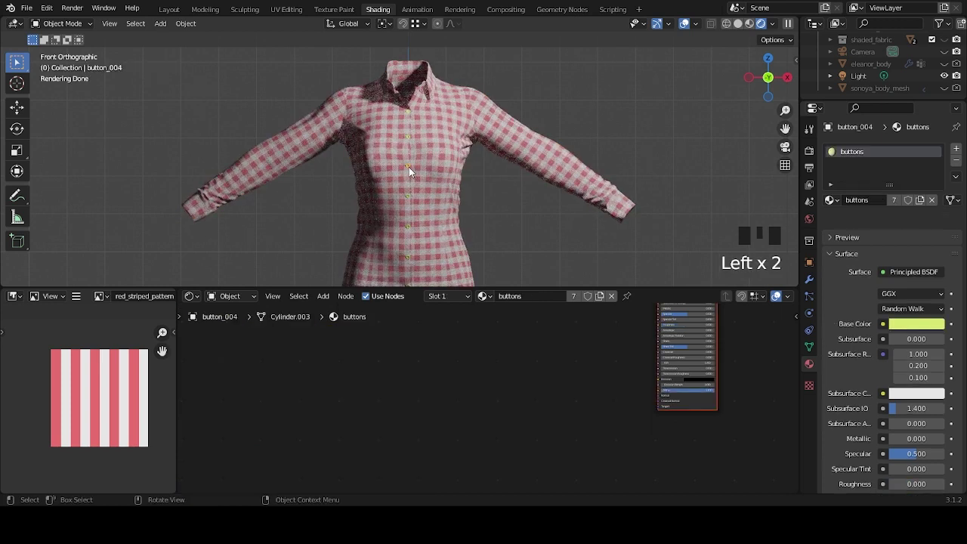
click(923, 310)
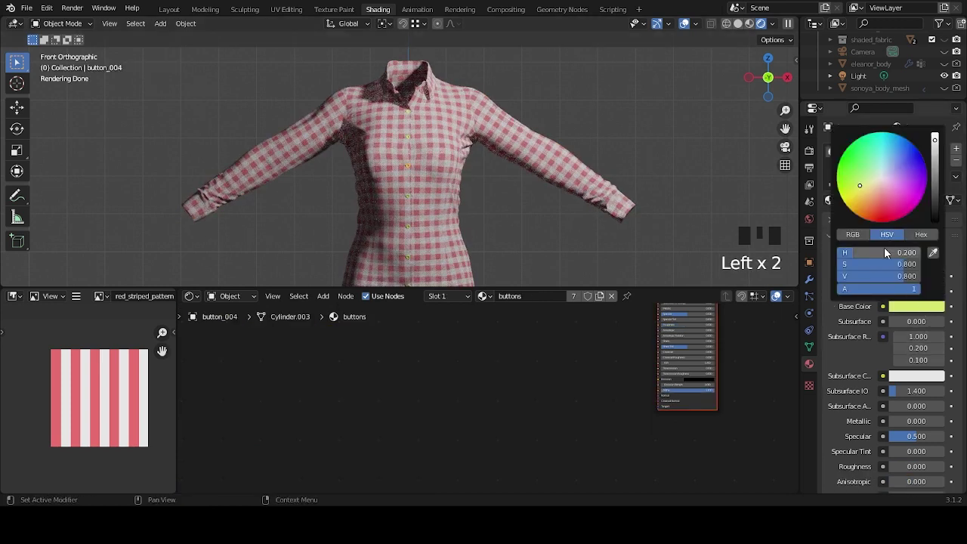
drag(861, 252, 880, 252)
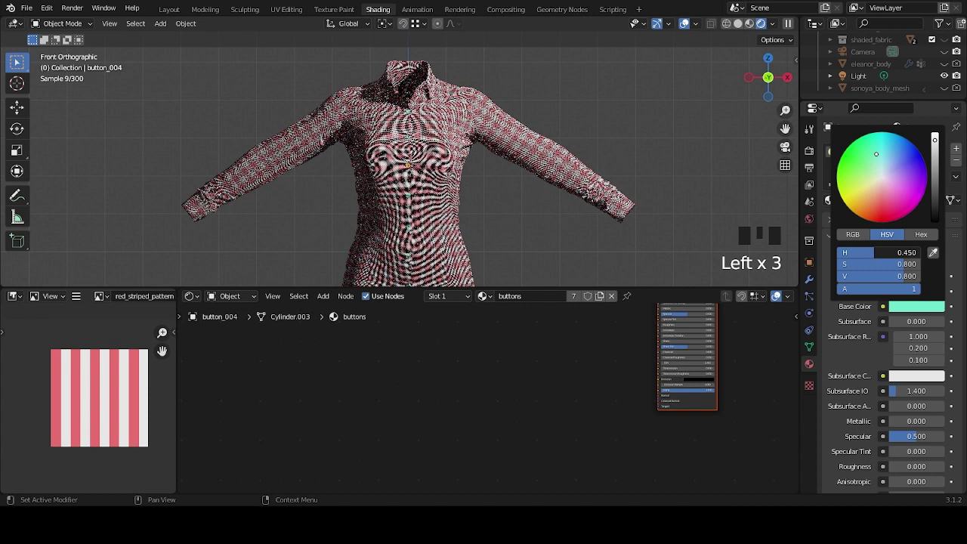
click(517, 246)
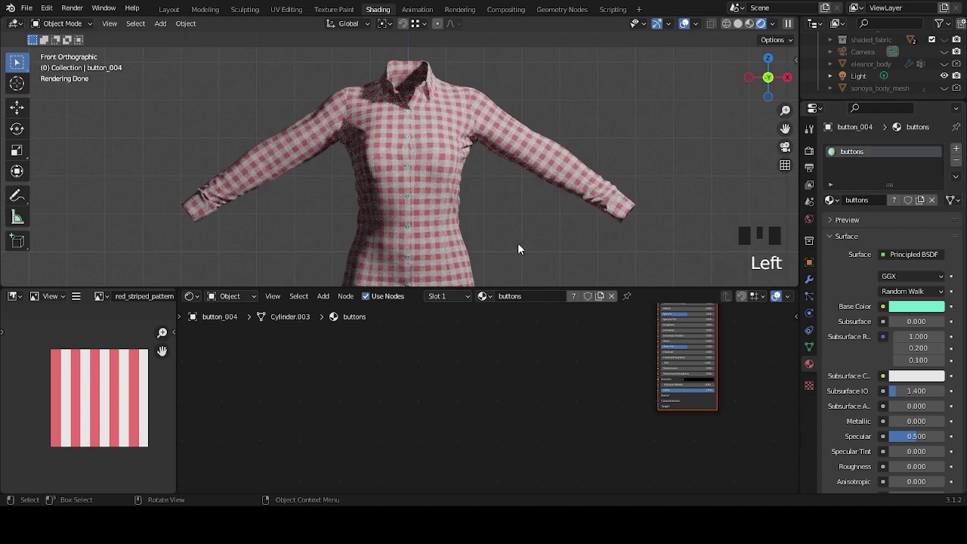
Try a blue Base Color hue of about 0.664 on the buttons, then set the hue to 0 for red.
click(409, 170)
scroll(589, 218, up, 3)
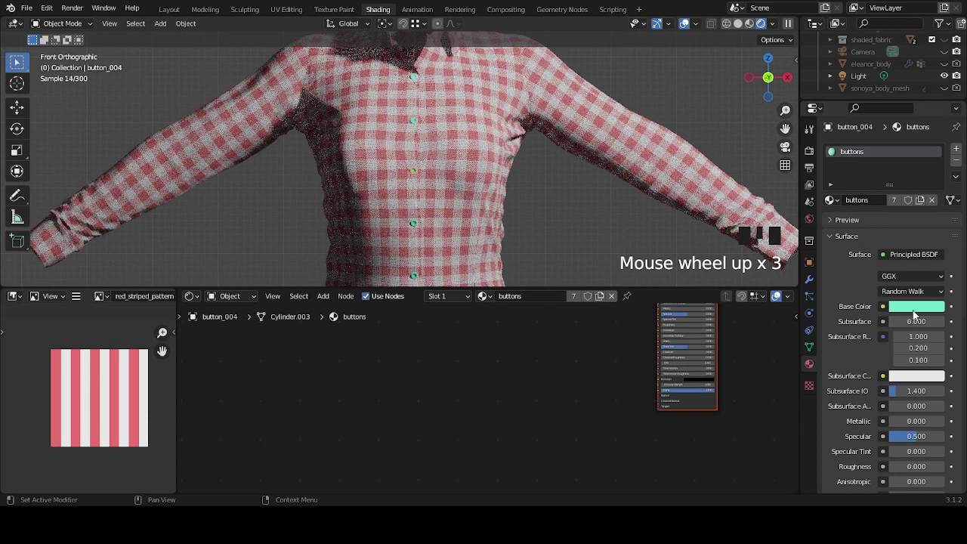
click(915, 305)
drag(884, 252, 892, 251)
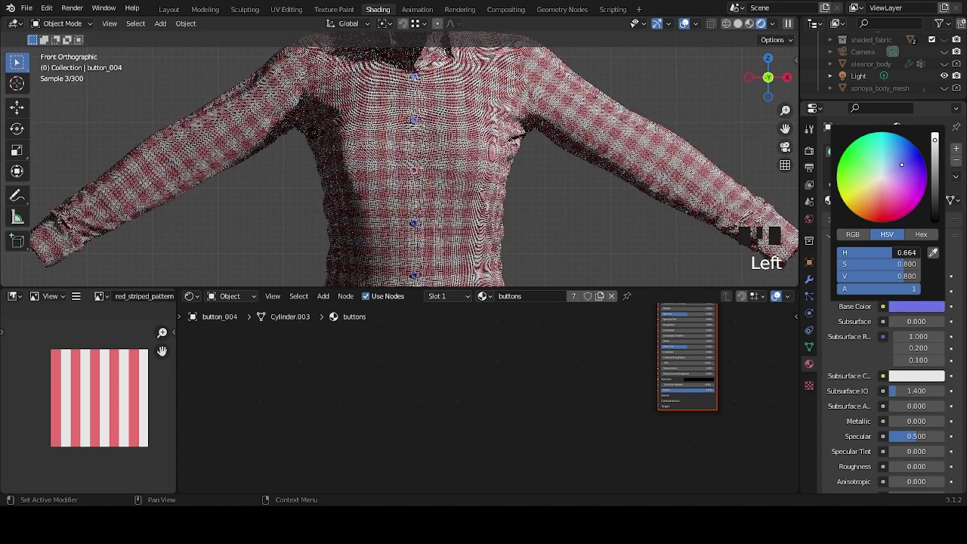
click(916, 306)
drag(895, 251, 869, 252)
click(585, 219)
scroll(576, 218, down, 3)
middle_drag(567, 218, 515, 232)
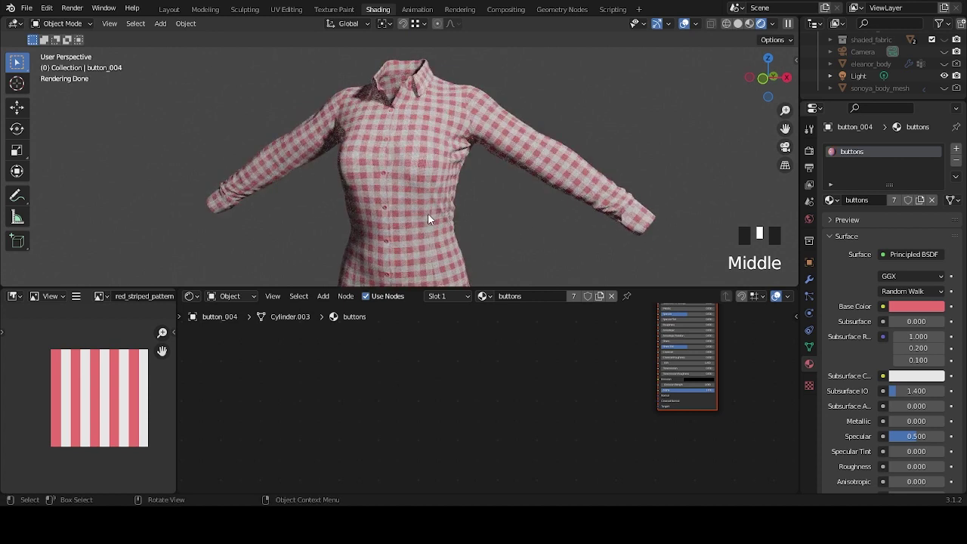
Connect the floral image texture's Color output to the Multiply node's Color2 input on the shirt body to check the red buttons against it.
click(427, 219)
scroll(459, 453, left, 2)
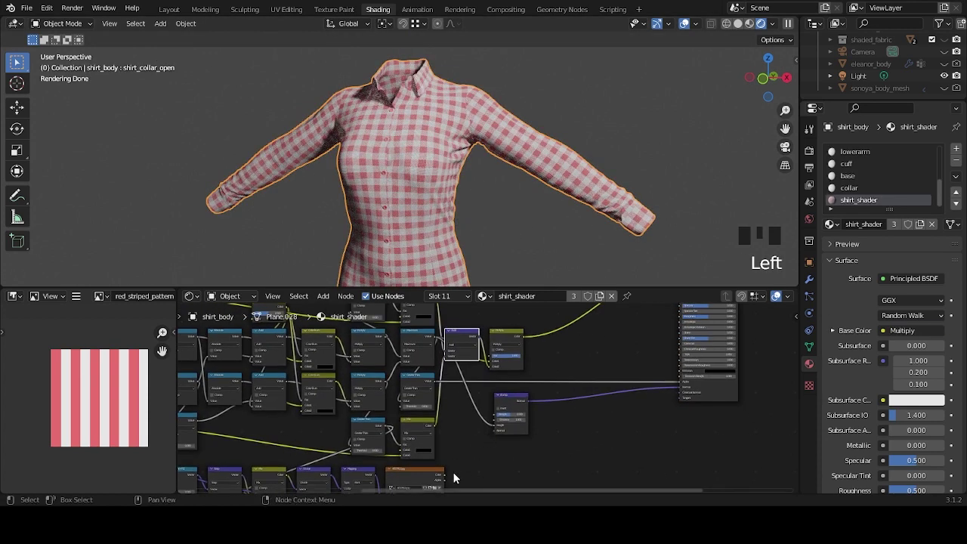
drag(445, 478, 492, 364)
alt+middle_drag(462, 216, 476, 208)
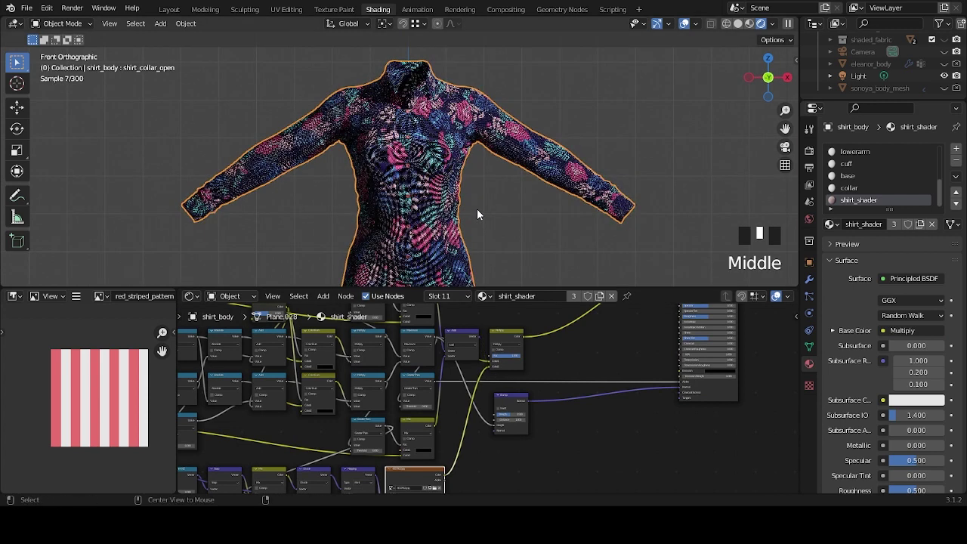
click(537, 216)
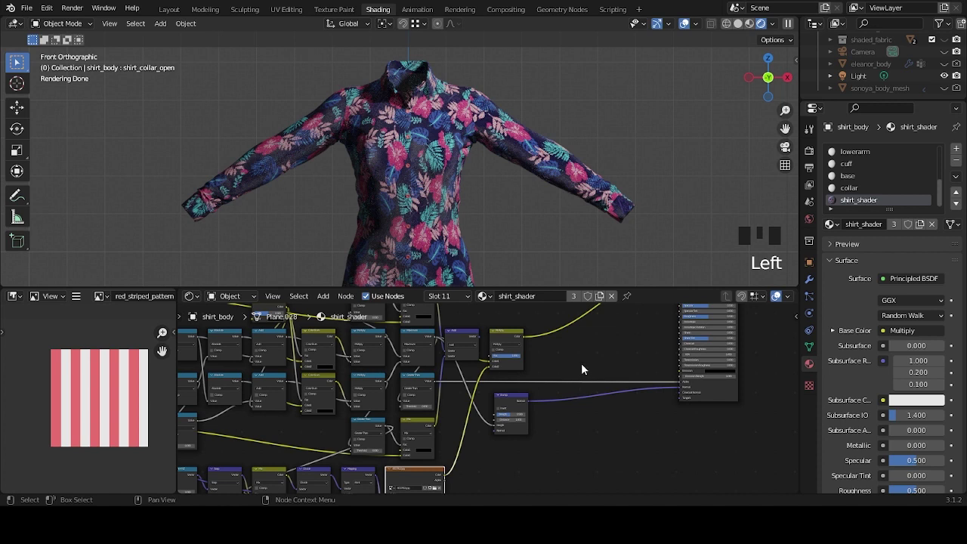
Switch the shirt back from floral to checks by linking the Add node's Vector output into the Multiply node's Color2 input.
middle_drag(581, 368, 570, 378)
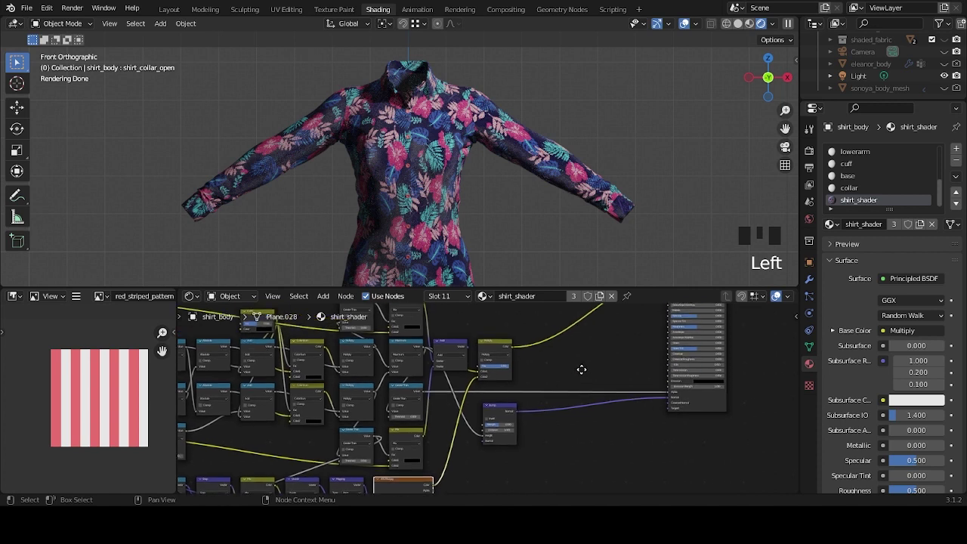
middle_drag(549, 254, 527, 247)
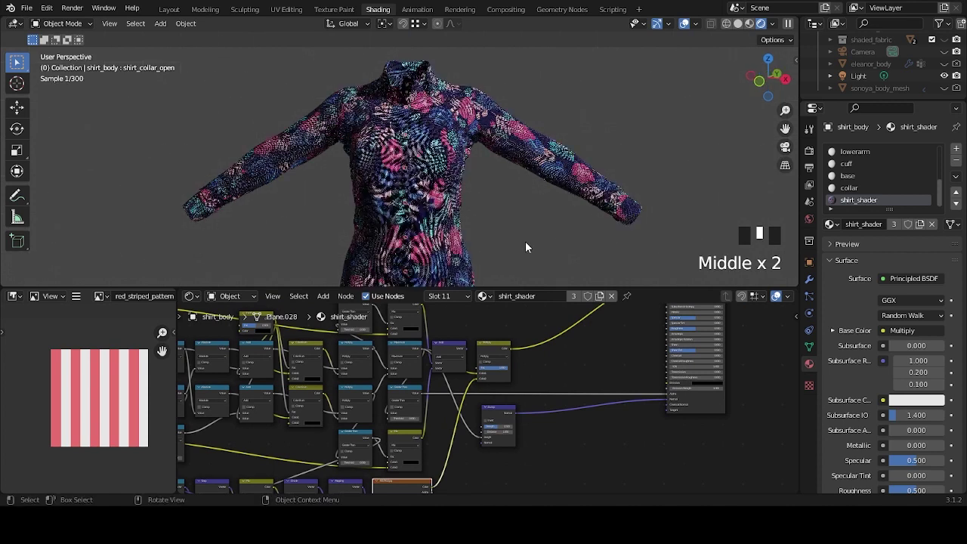
click(465, 347)
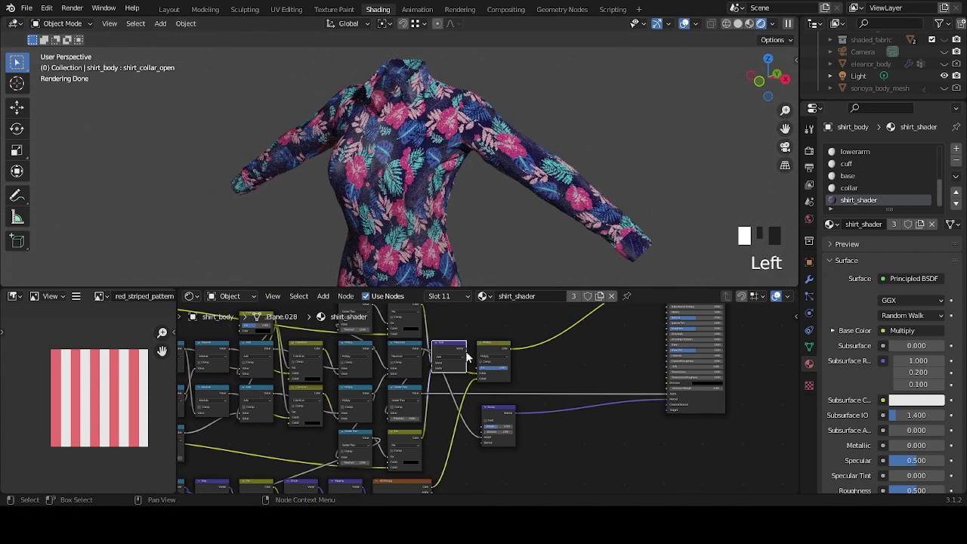
Select button_003 and reduce the buttons material's Base Color saturation to 0 for white buttons on the checked shirt.
click(367, 185)
click(371, 152)
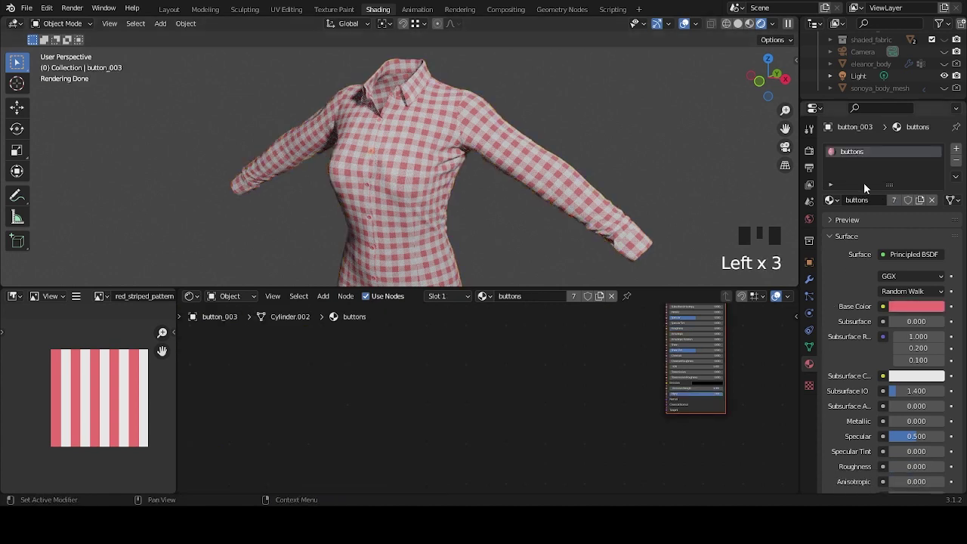
click(897, 307)
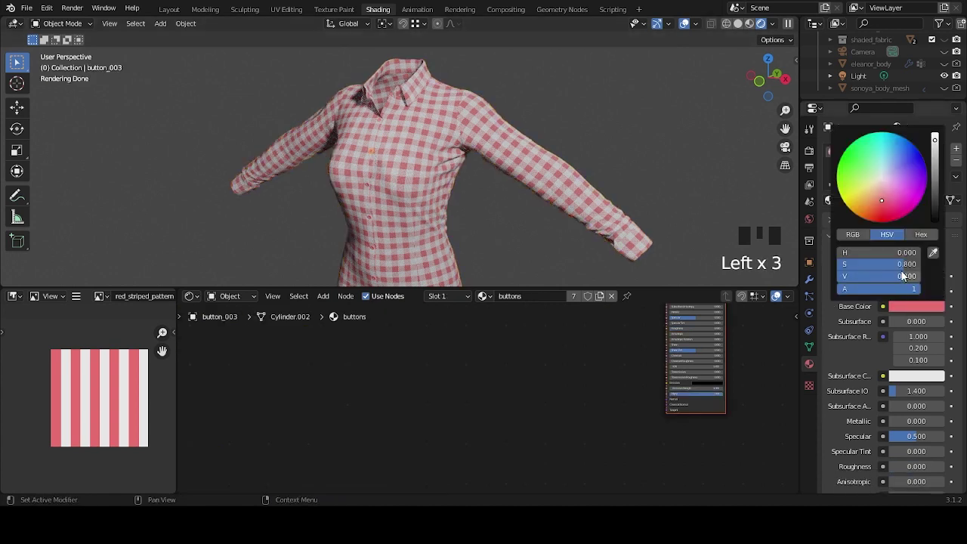
drag(901, 268, 842, 266)
click(521, 227)
middle_drag(522, 226, 552, 207)
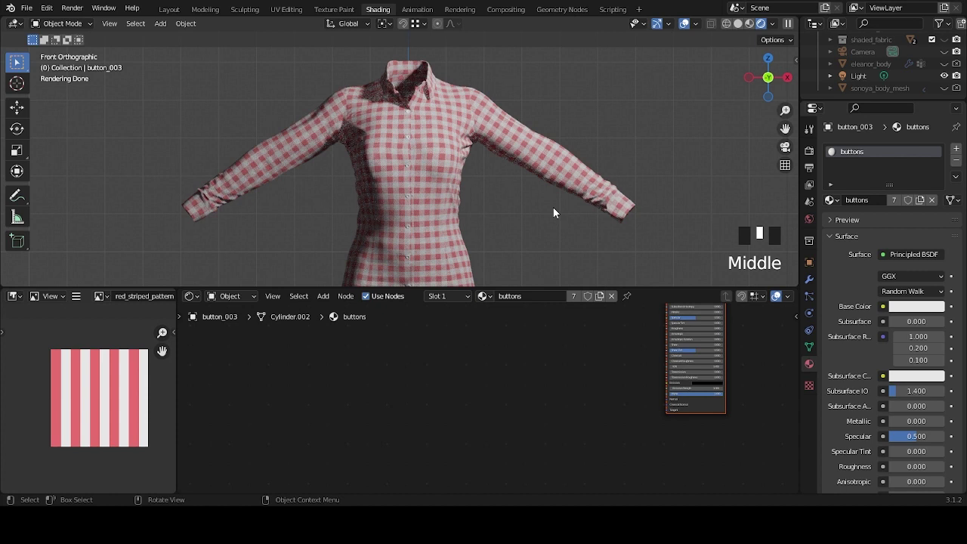
Unhide sonoya_body_mesh in the viewport and check the shirt on the body.
click(944, 87)
middle_drag(594, 108, 565, 191)
scroll(564, 138, down, 3)
scroll(501, 169, up, 5)
scroll(542, 202, up, 2)
scroll(563, 186, down, 2)
scroll(568, 188, down, 4)
scroll(565, 171, up, 1)
scroll(564, 190, up, 4)
Select the shirt body and examine the sleeve and cuff around the hand from several angles.
click(556, 214)
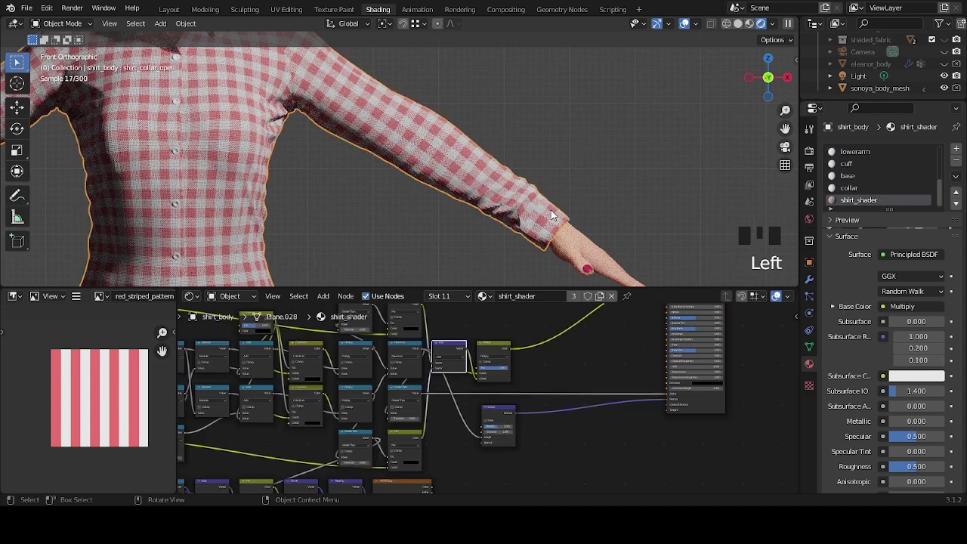
scroll(899, 165, down, 3)
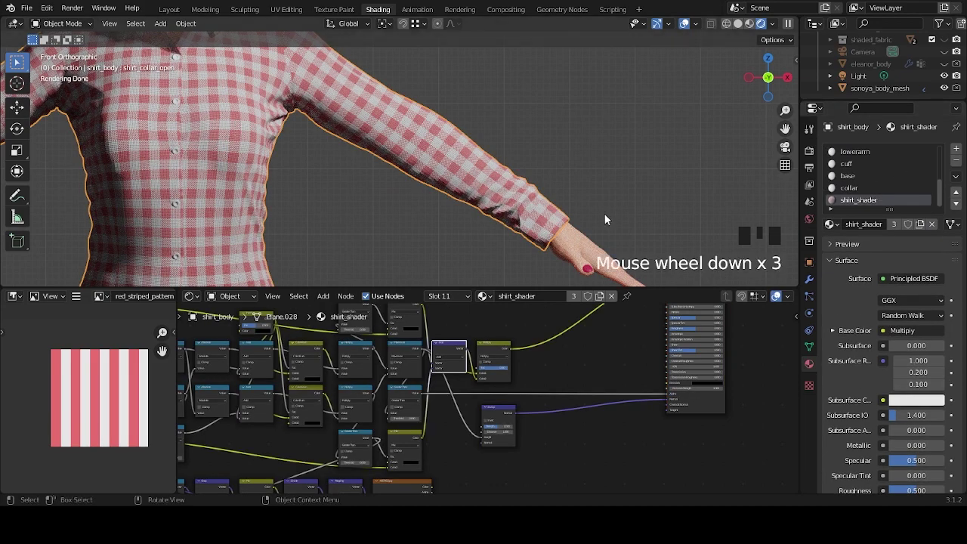
middle_drag(616, 215, 566, 225)
scroll(543, 182, up, 4)
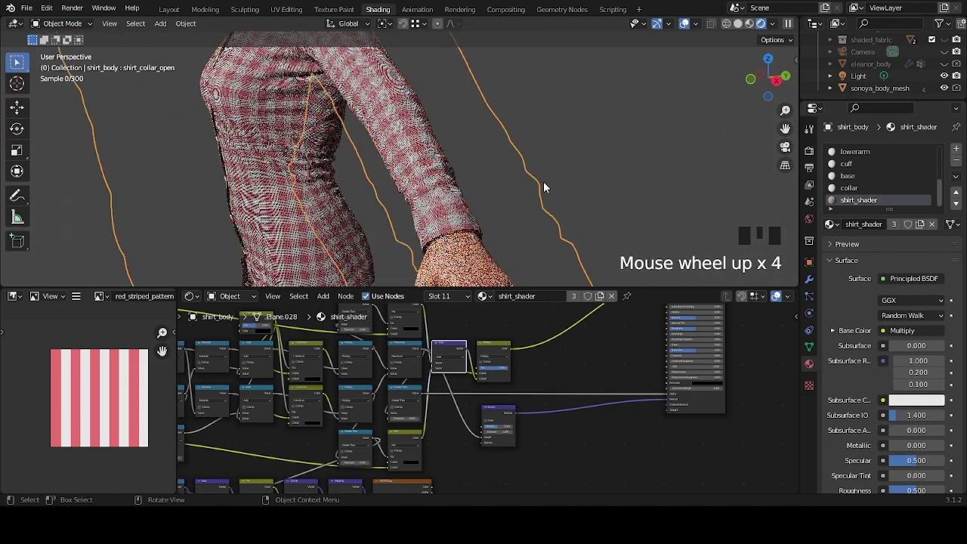
scroll(540, 191, down, 4)
middle_drag(496, 193, 584, 181)
scroll(557, 199, down, 2)
mouse_move(517, 175)
shift+middle_down()
mouse_move(580, 206)
mouse_move(596, 226)
shift+middle_up()
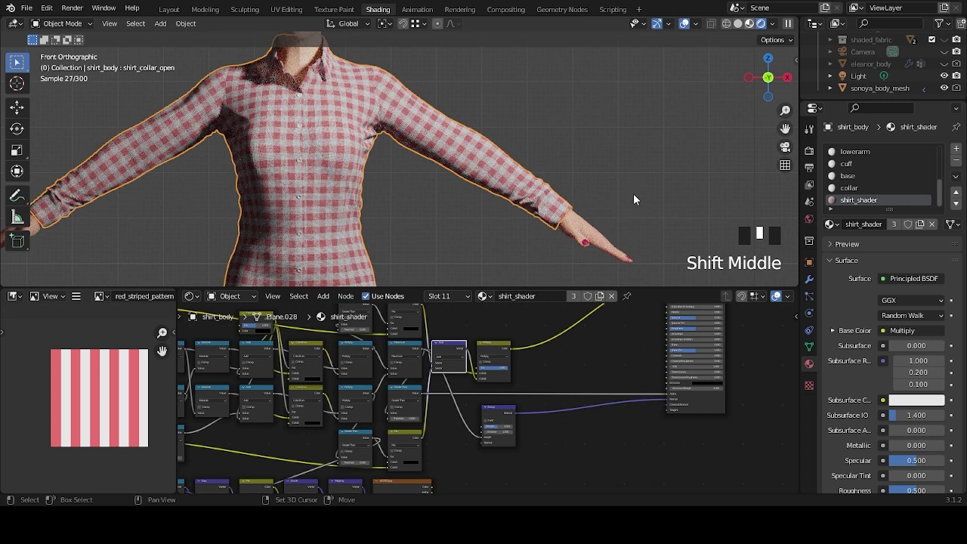
Save ATATCS_scene_001.blend and switch the viewport to Material Preview shading for a close view of the sleeve cuff.
scroll(618, 201, down, 5)
middle_drag(617, 201, 545, 177)
key(ctrl+s)
scroll(557, 187, up, 5)
scroll(545, 216, up, 4)
scroll(545, 224, down, 1)
click(545, 224)
scroll(545, 224, down, 1)
shift+middle_drag(545, 224, 504, 200)
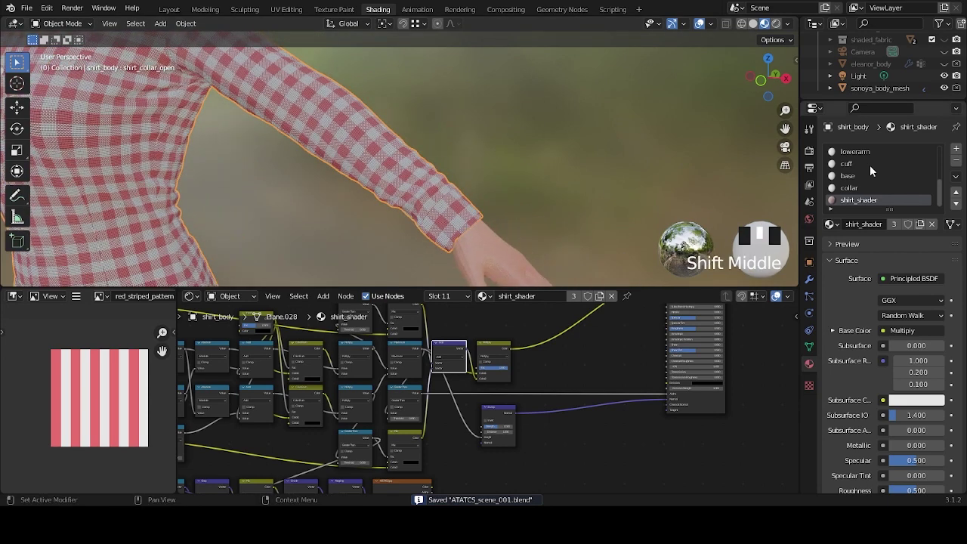
Add a material slot to the shirt body, assign shirt_shader to it and make it a single-user copy, shirt_shader.001.
click(956, 151)
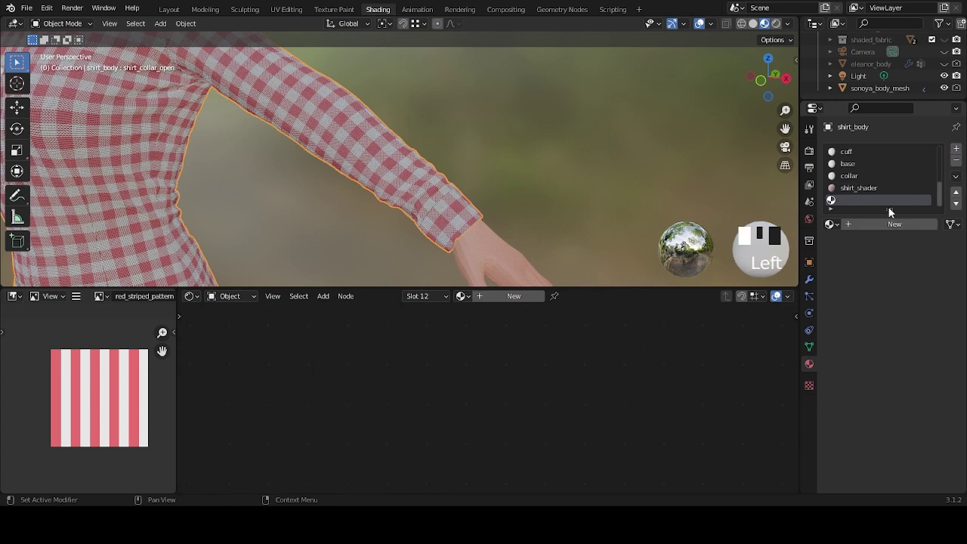
click(831, 224)
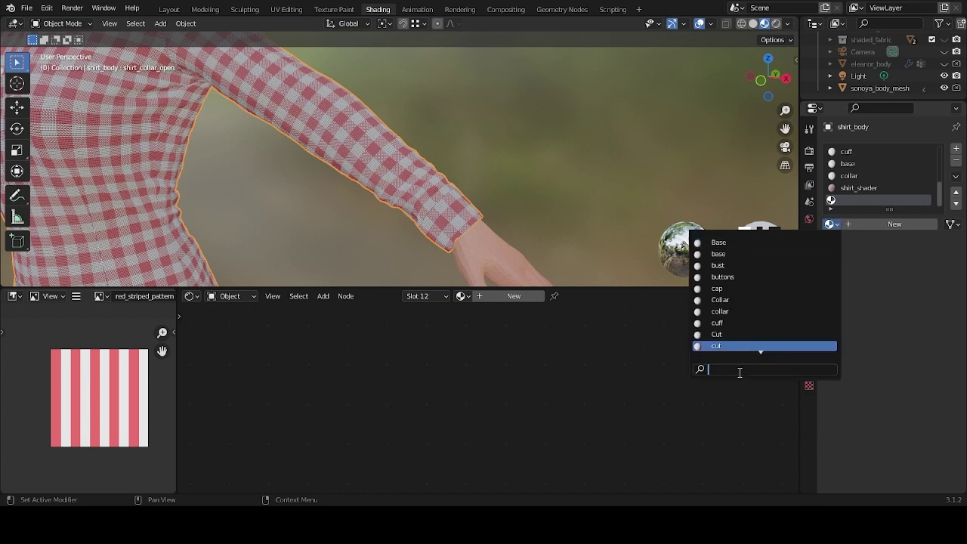
text(shirt)
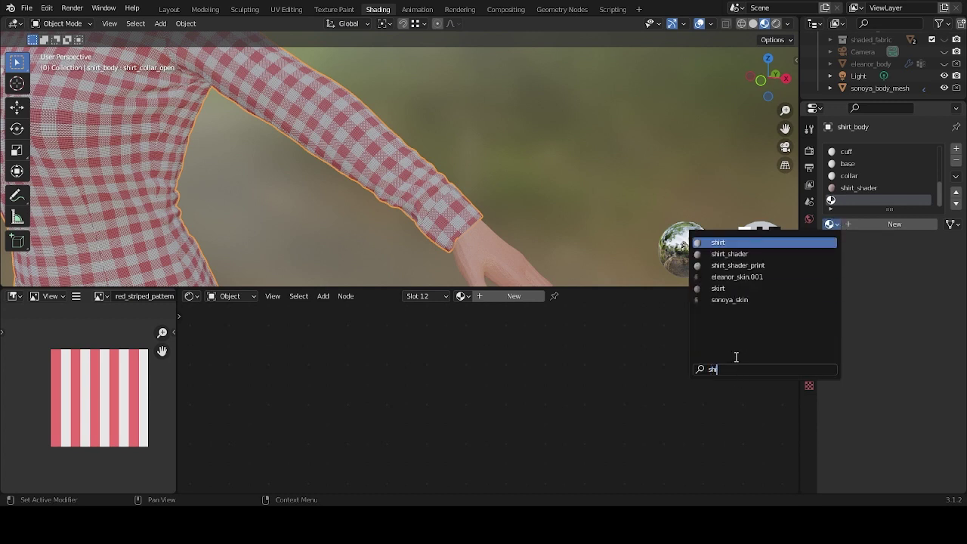
click(759, 255)
click(894, 225)
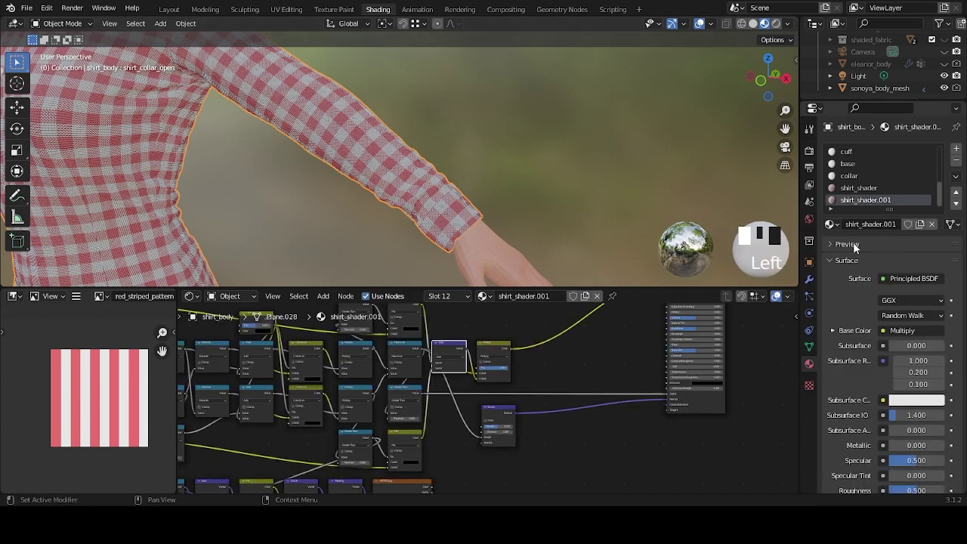
Examine the collar and upper shirt on the body along with the shirt_shader.001 node tree.
scroll(507, 221, down, 4)
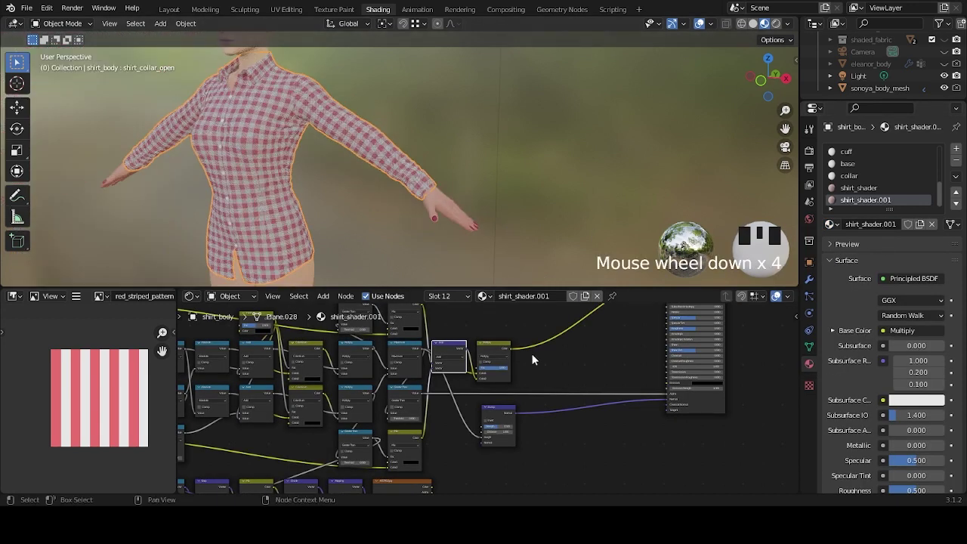
middle_drag(471, 202, 533, 207)
scroll(469, 223, up, 3)
shift+middle_drag(468, 223, 450, 157)
scroll(466, 182, down, 3)
scroll(449, 157, up, 4)
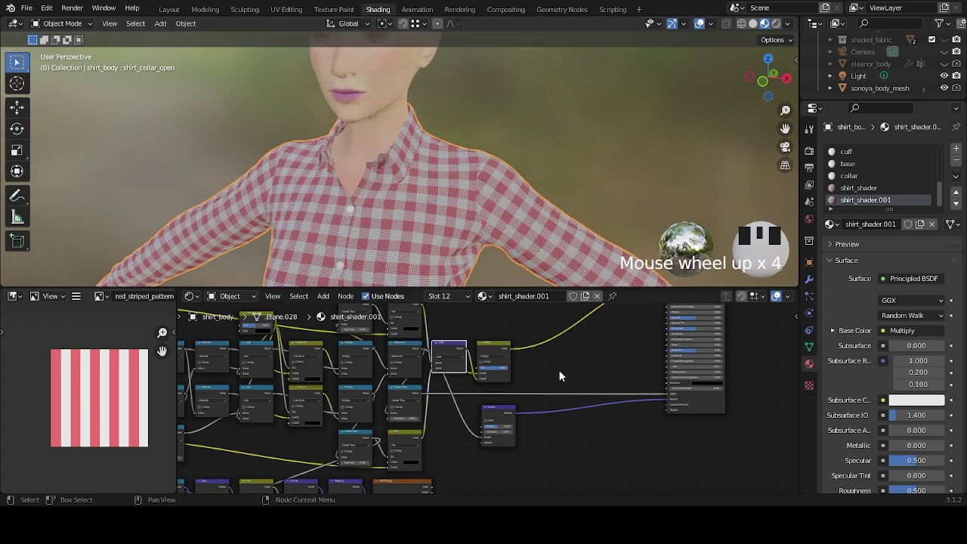
key(Home)
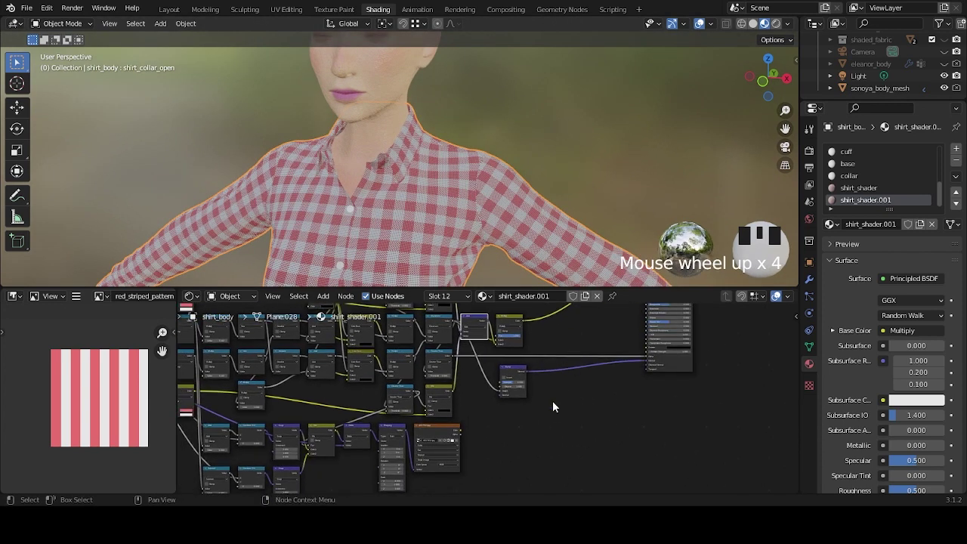
Connect the image texture's Color output to the color input of the Multiply node that feeds the Base Color.
scroll(544, 415, up, 1)
scroll(485, 417, up, 1)
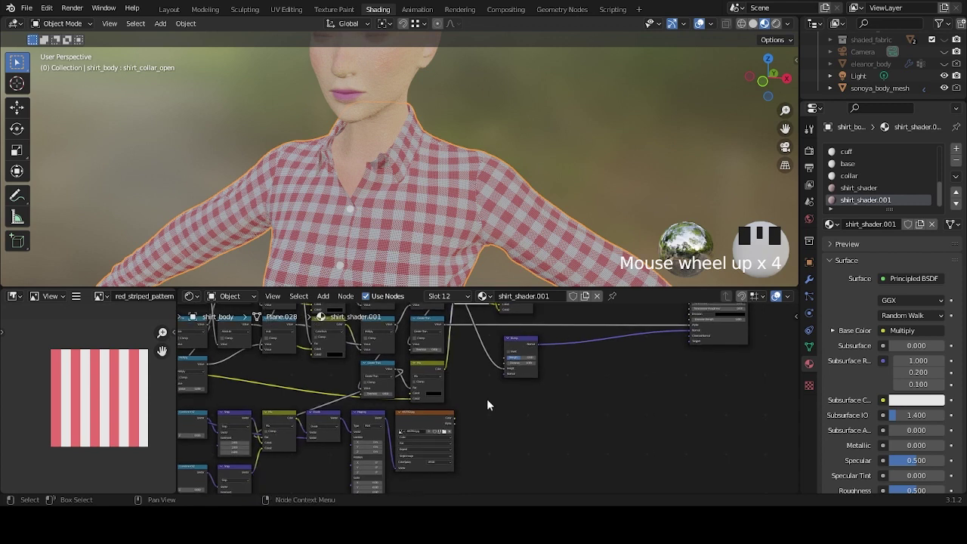
scroll(487, 408, up, 1)
scroll(500, 239, down, 4)
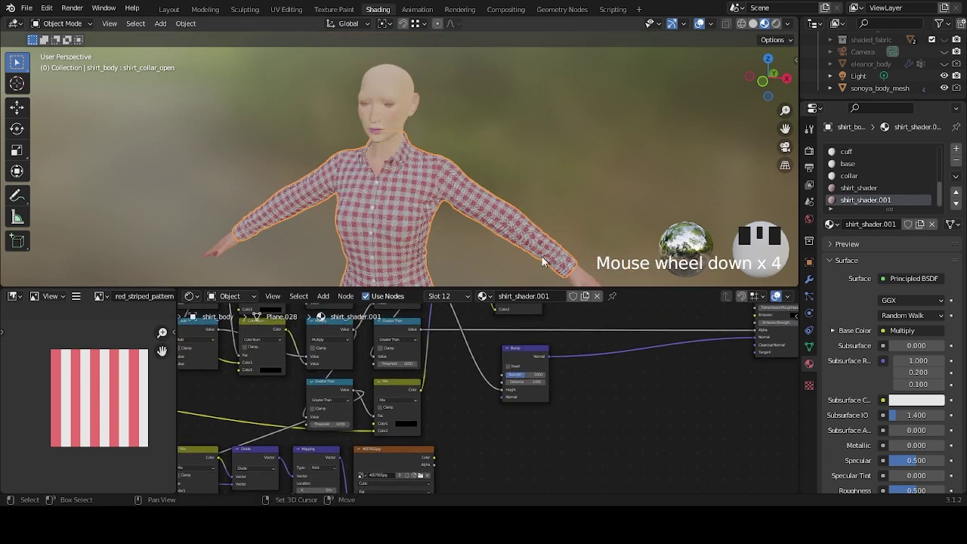
shift+middle_drag(541, 256, 505, 195)
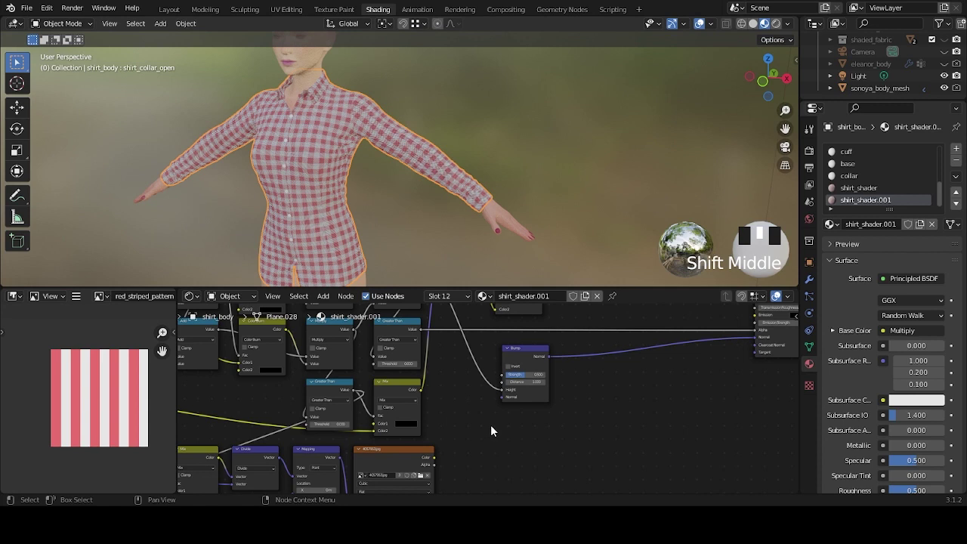
scroll(488, 425, down, 2)
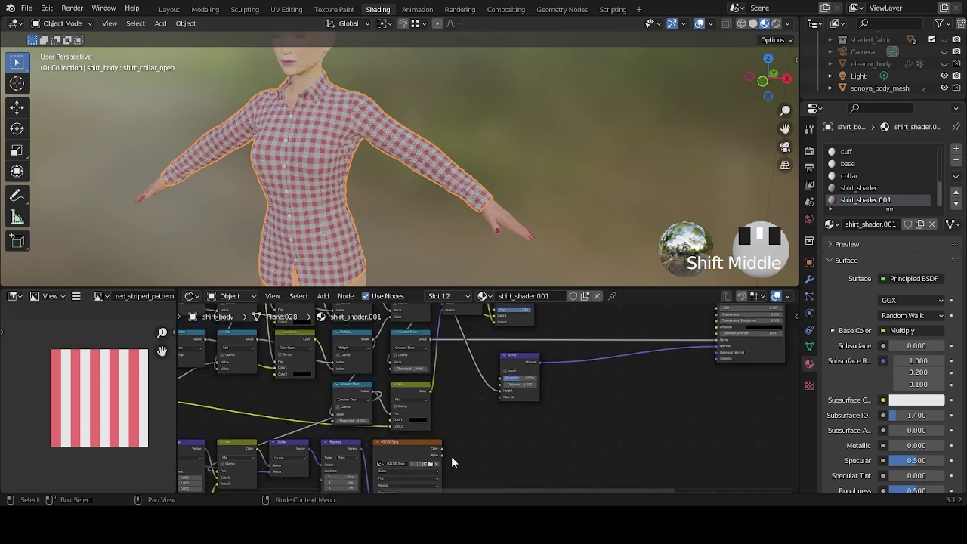
drag(442, 450, 497, 337)
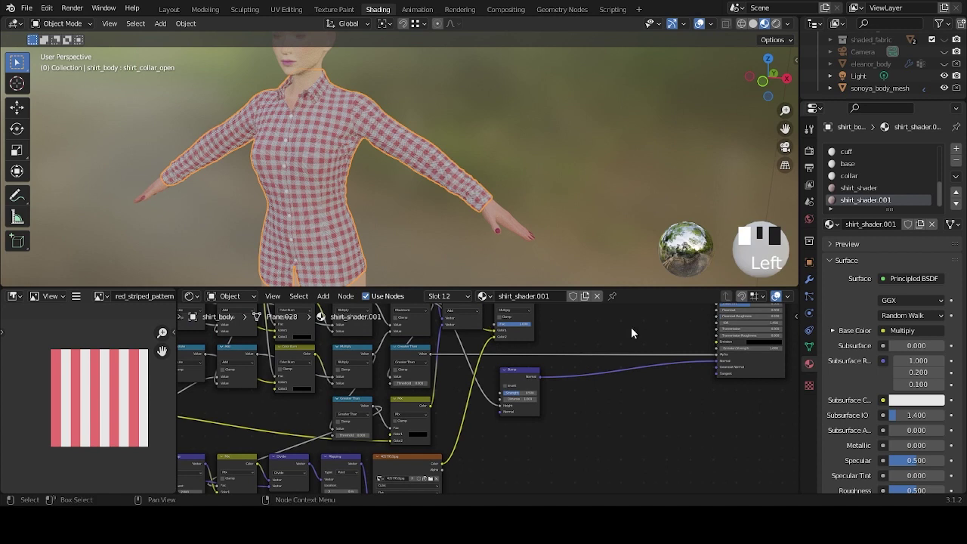
Rename the copied material as shirt_cuff_collar_shader.
click(882, 224)
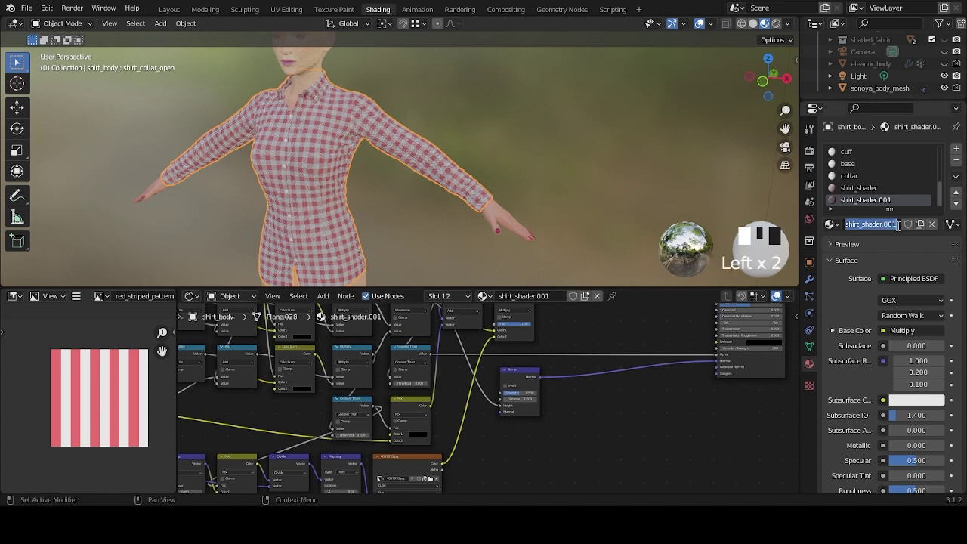
click(894, 225)
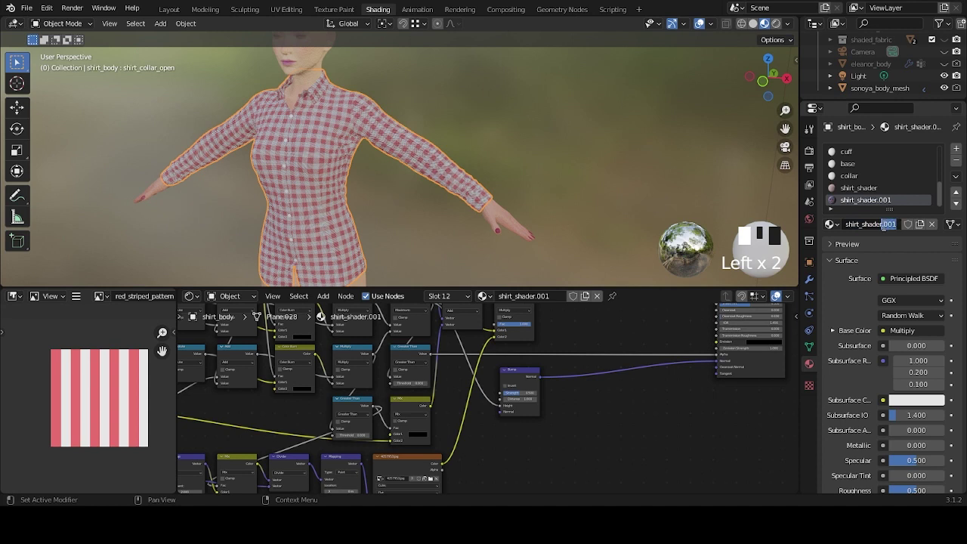
text(cuff_collar_)
key(Return)
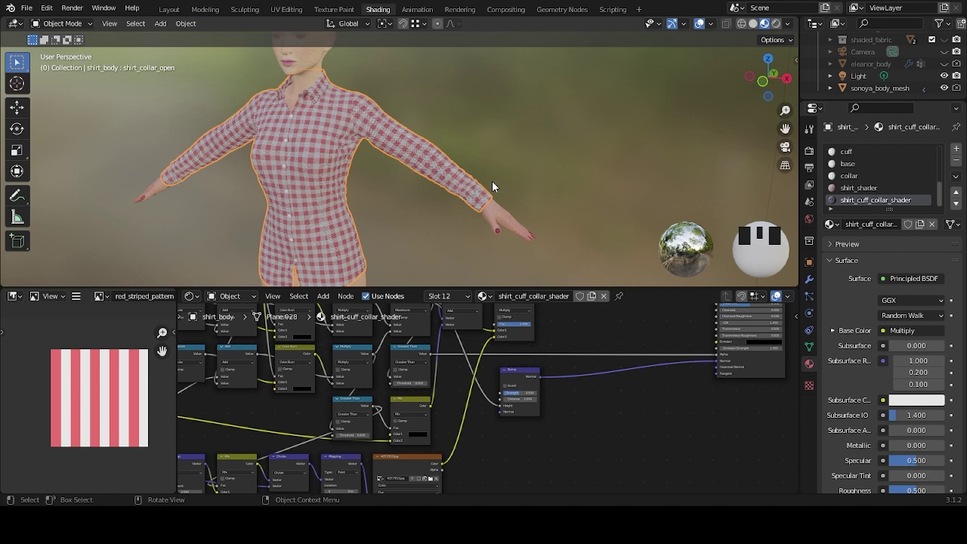
Enter Edit Mode on the shirt body and select the cuff and collar faces through the Pin vertex group.
key(Tab)
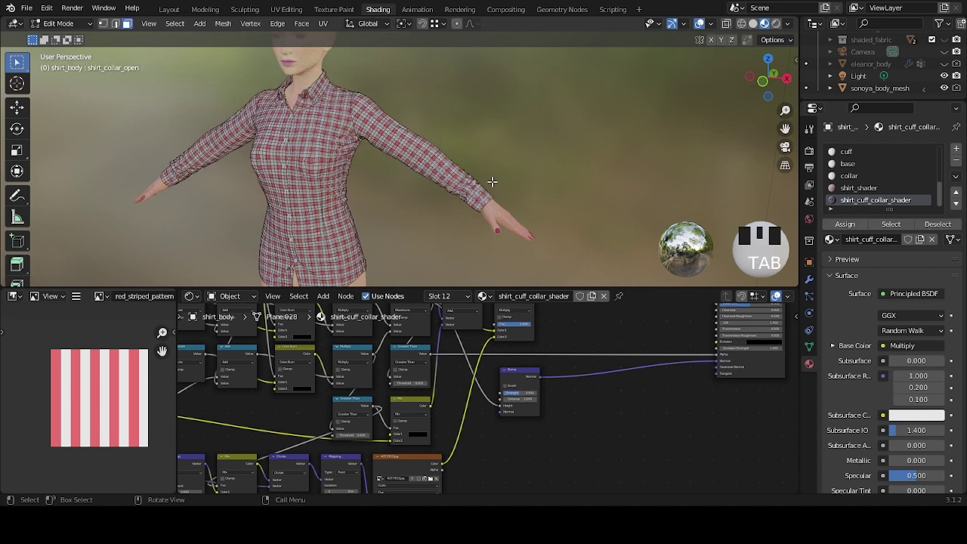
click(810, 346)
click(891, 213)
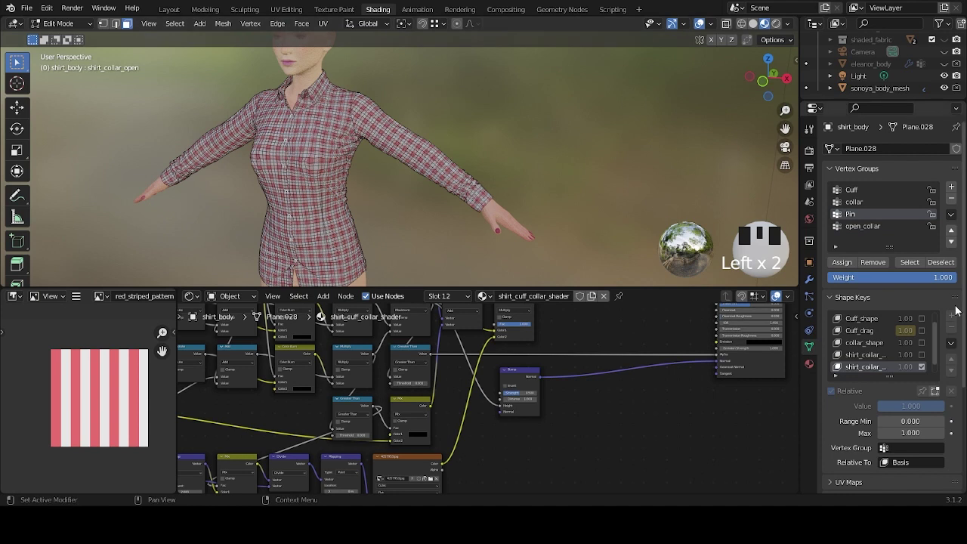
shift+middle_drag(488, 219, 503, 215)
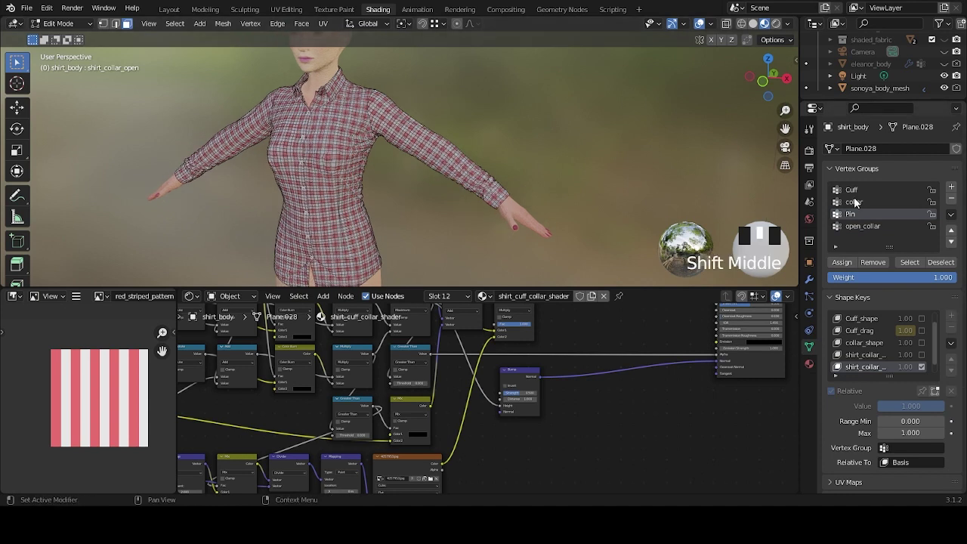
click(910, 262)
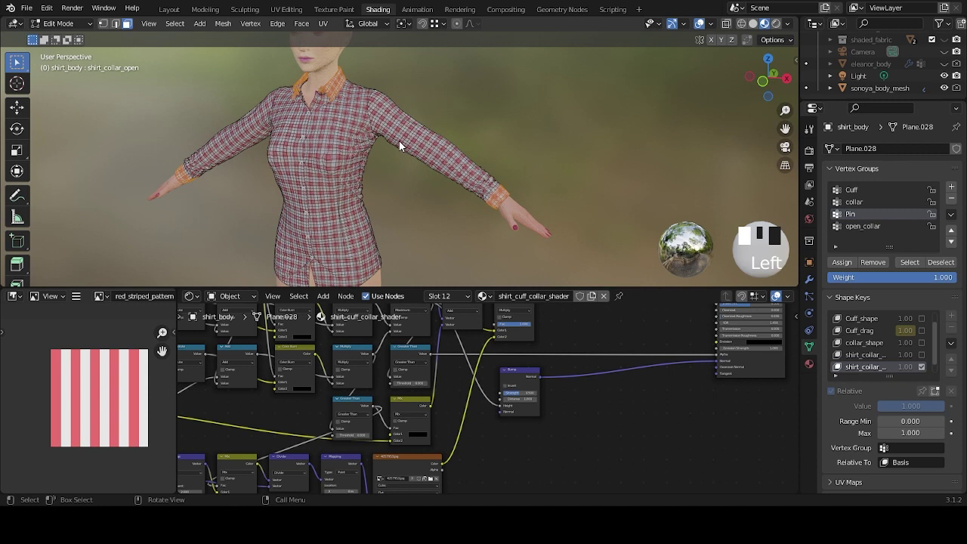
middle_drag(525, 194, 602, 178)
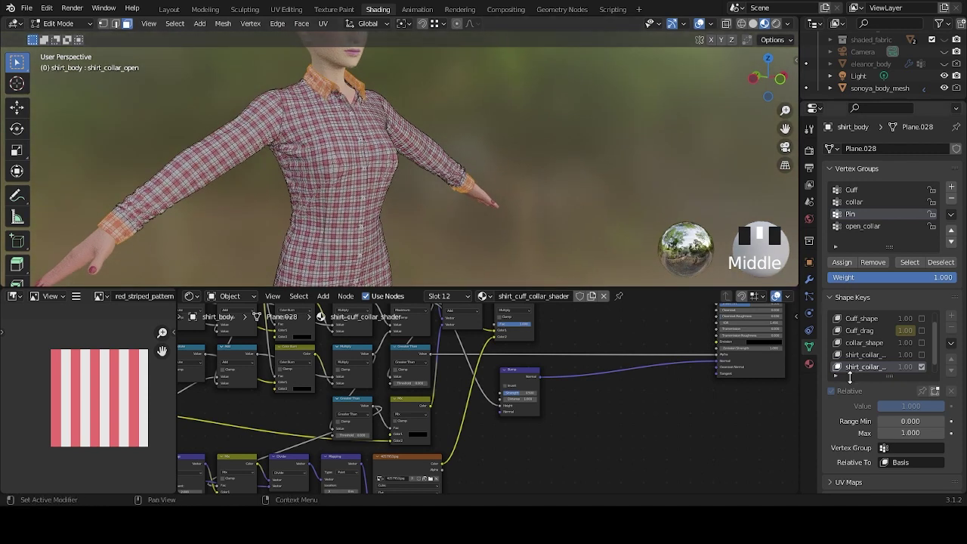
Assign shirt_cuff_collar_shader to the selected cuff and collar faces, then clear the selection.
click(809, 365)
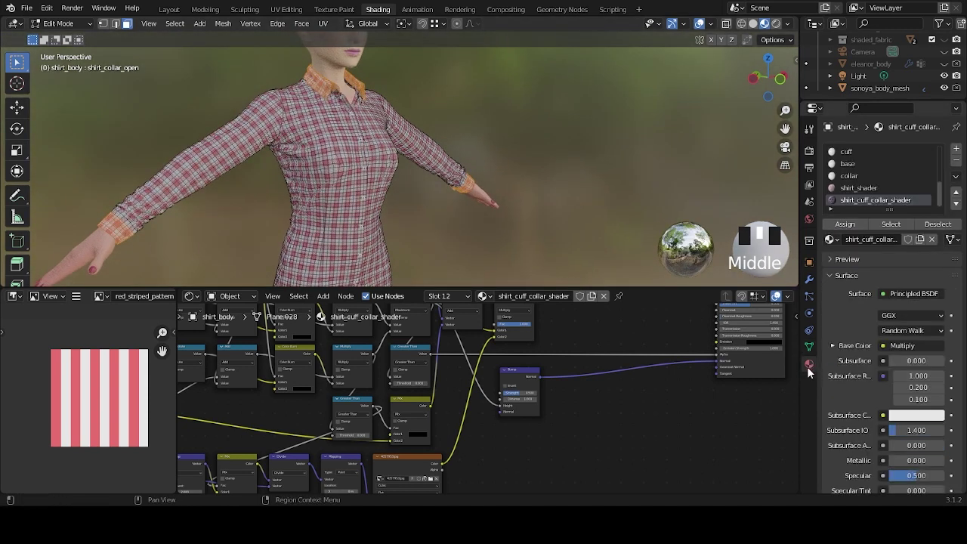
click(877, 199)
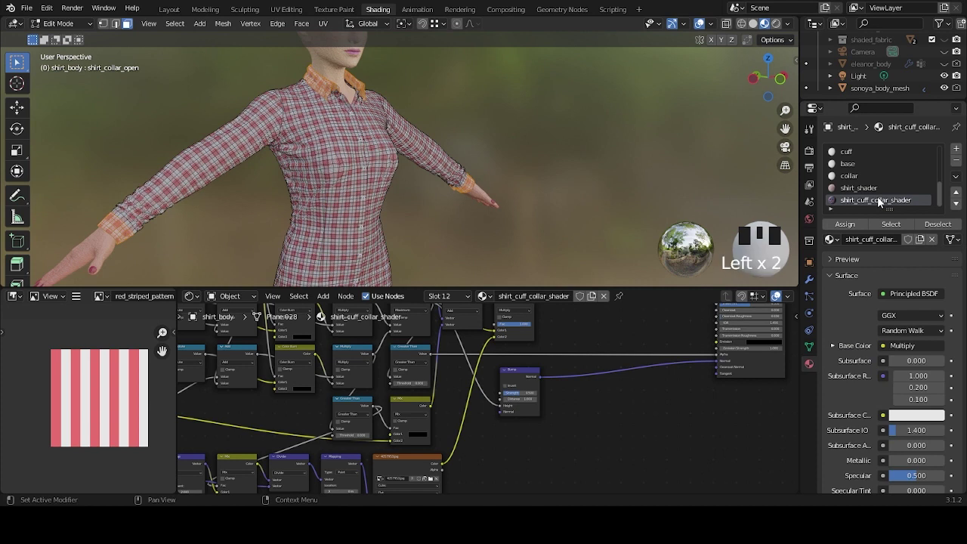
click(865, 188)
click(877, 199)
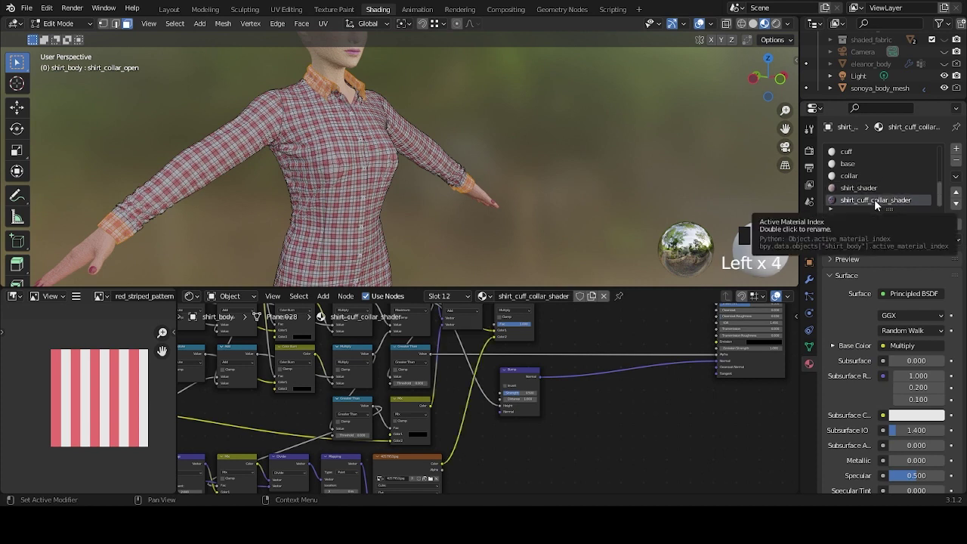
click(853, 224)
click(548, 219)
mouse_move(579, 216)
middle_down()
mouse_move(536, 216)
mouse_move(566, 215)
middle_up()
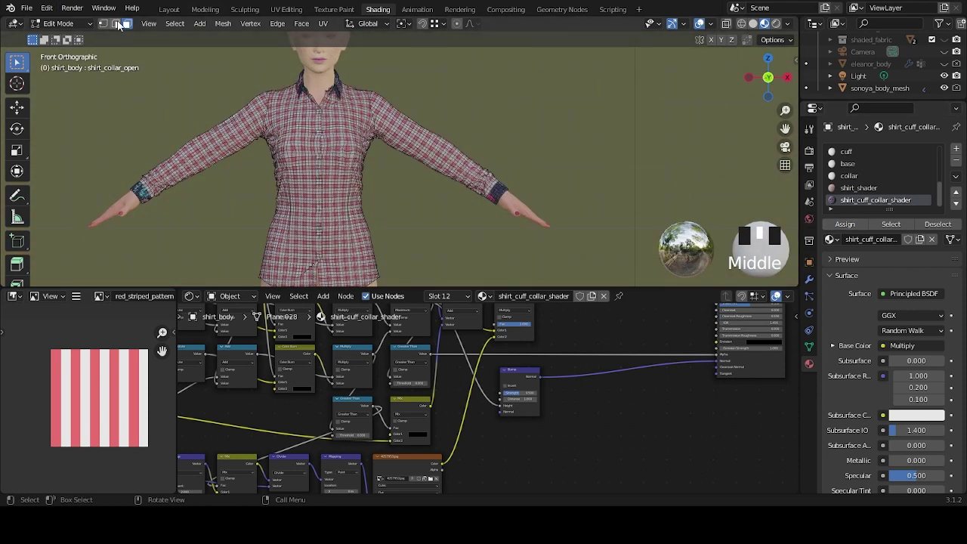
Switch to the Layout workspace and examine the cuff fabric closely in the rendered view.
click(169, 9)
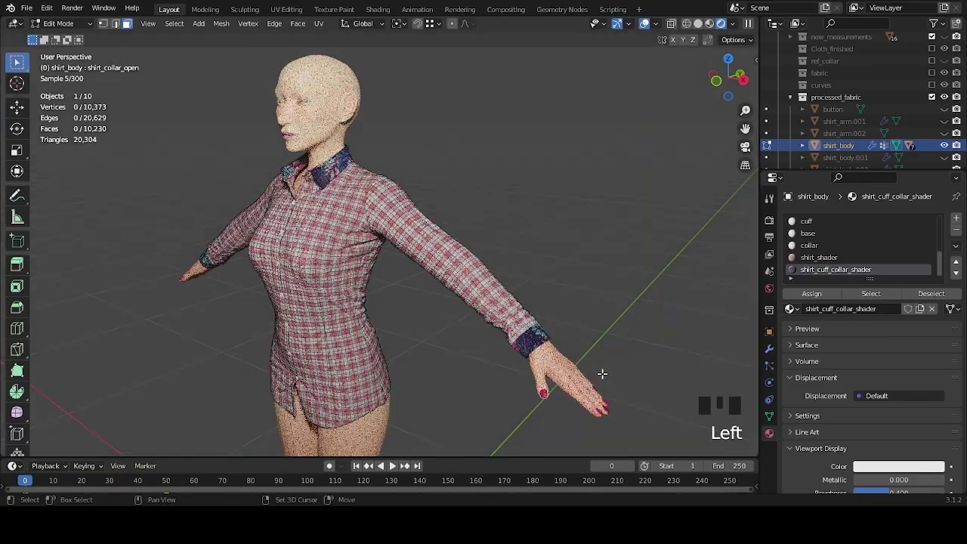
shift+middle_drag(601, 371, 552, 289)
scroll(574, 302, up, 6)
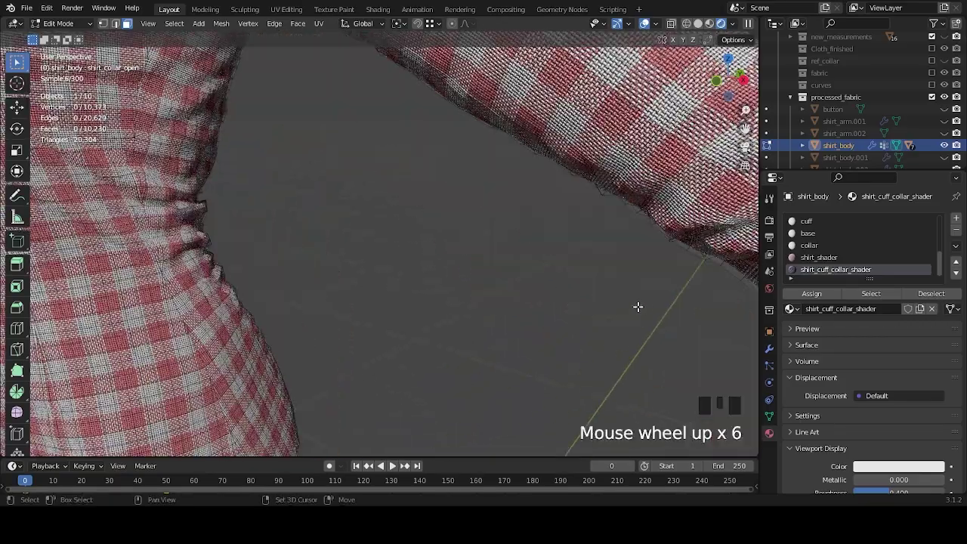
shift+middle_drag(637, 307, 507, 302)
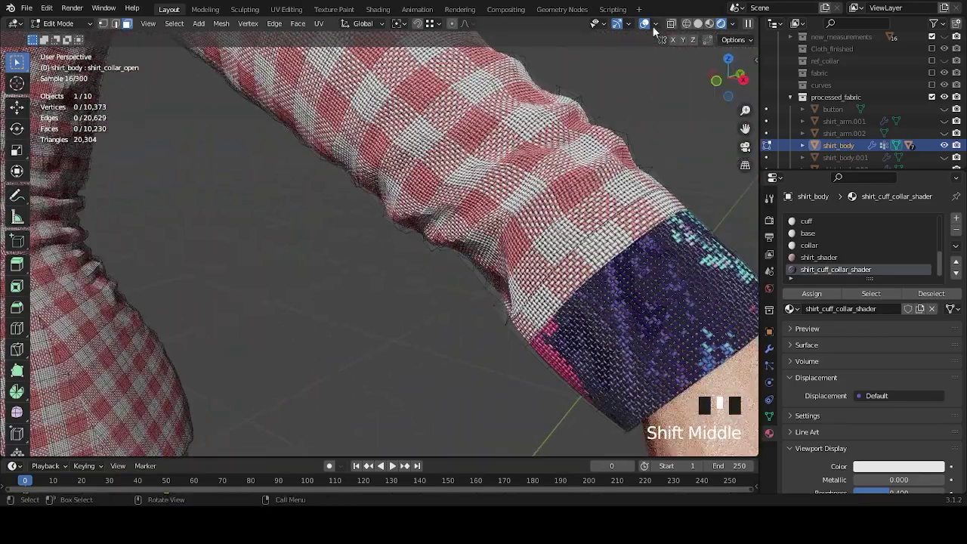
click(655, 25)
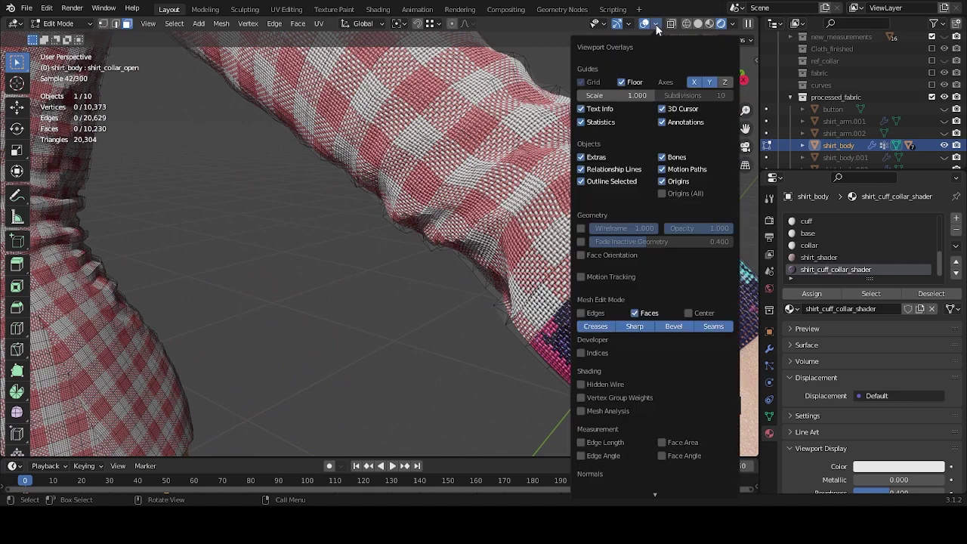
click(438, 158)
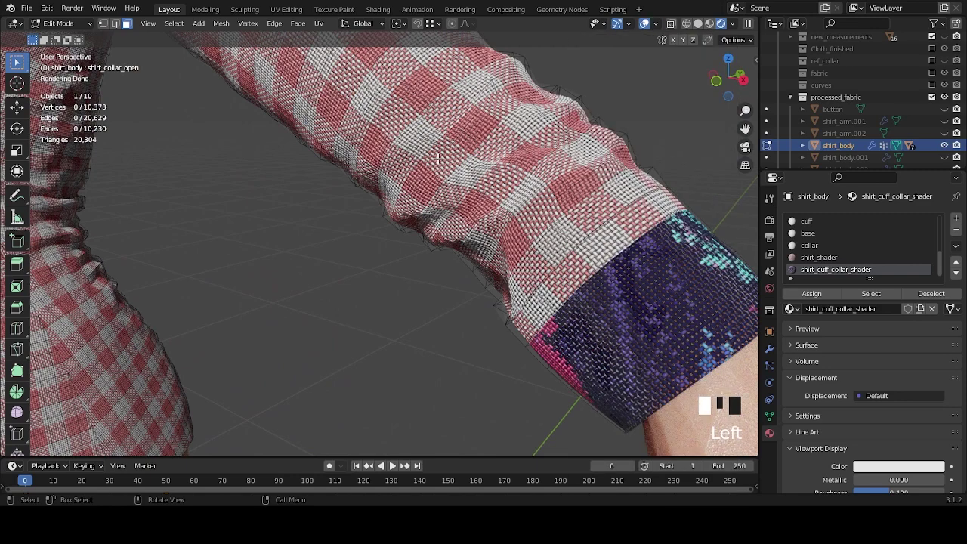
Leave Edit Mode and examine the collar from several angles, first rendered and then in Material Preview shading.
key(Tab)
scroll(576, 219, down, 4)
alt+middle_drag(576, 219, 526, 252)
scroll(428, 270, down, 4)
middle_drag(427, 270, 475, 276)
scroll(506, 300, up, 5)
scroll(462, 262, up, 4)
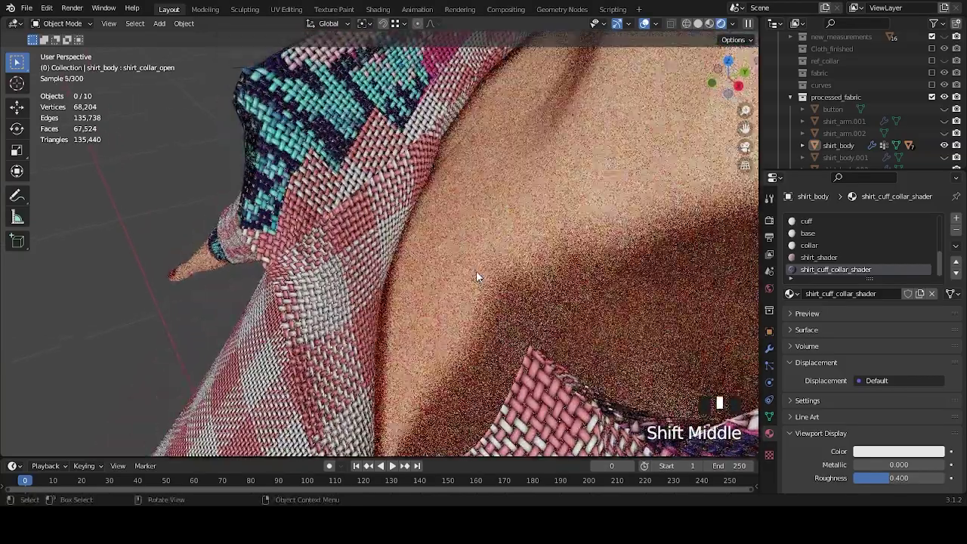
scroll(475, 275, down, 2)
middle_drag(476, 275, 600, 266)
scroll(481, 283, down, 3)
mouse_move(482, 283)
shift+middle_down()
mouse_move(521, 268)
mouse_move(679, 48)
shift+middle_up()
scroll(514, 274, up, 3)
click(709, 23)
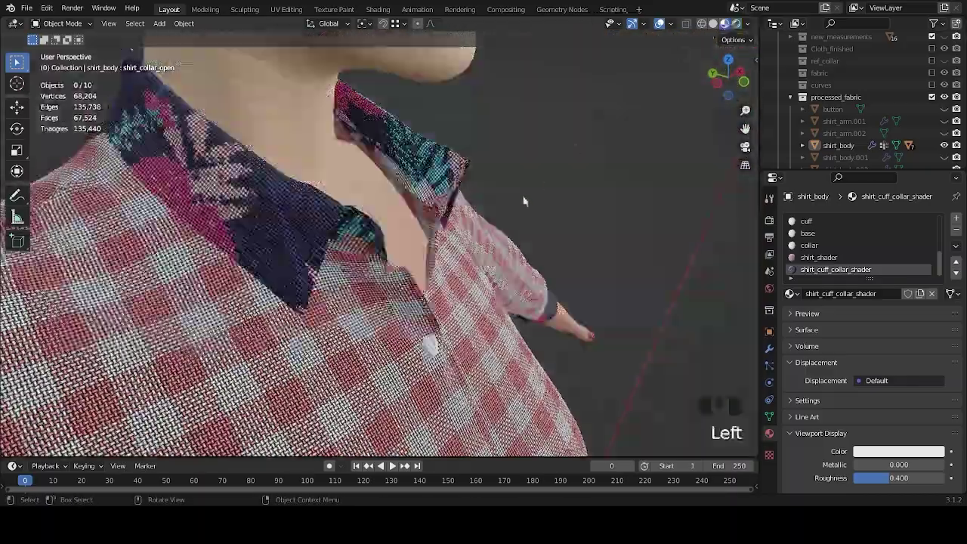
scroll(548, 204, up, 3)
middle_drag(547, 198, 432, 136)
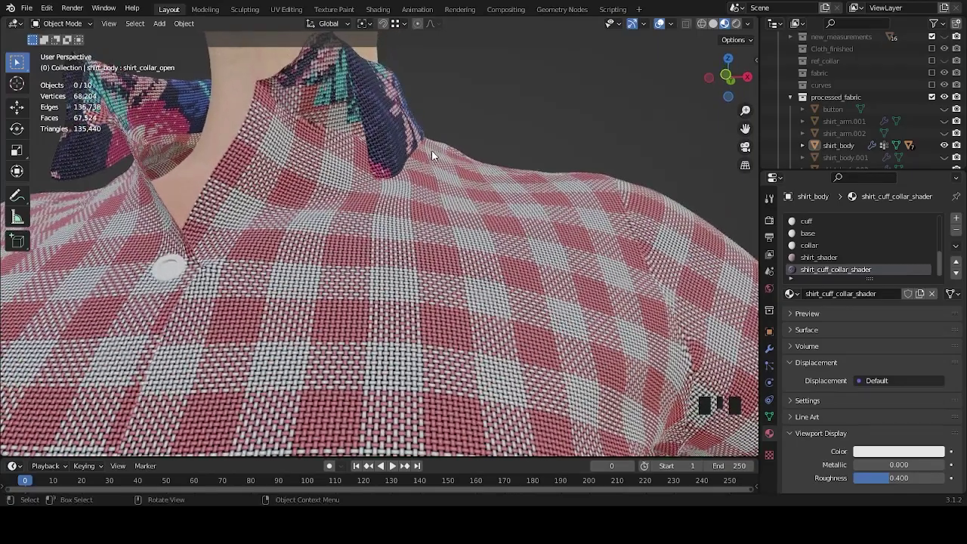
Check in Edit Mode which material the faces under the collar wing use, then clear the selection.
click(433, 155)
key(Tab)
shift+middle_drag(433, 155, 360, 142)
click(378, 134)
click(351, 138)
click(379, 135)
click(354, 142)
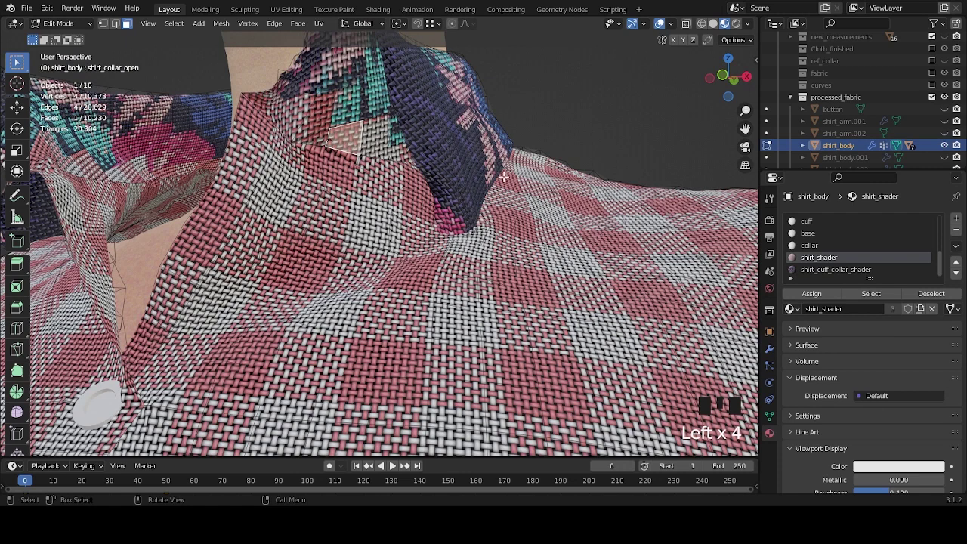
scroll(534, 166, down, 3)
click(534, 164)
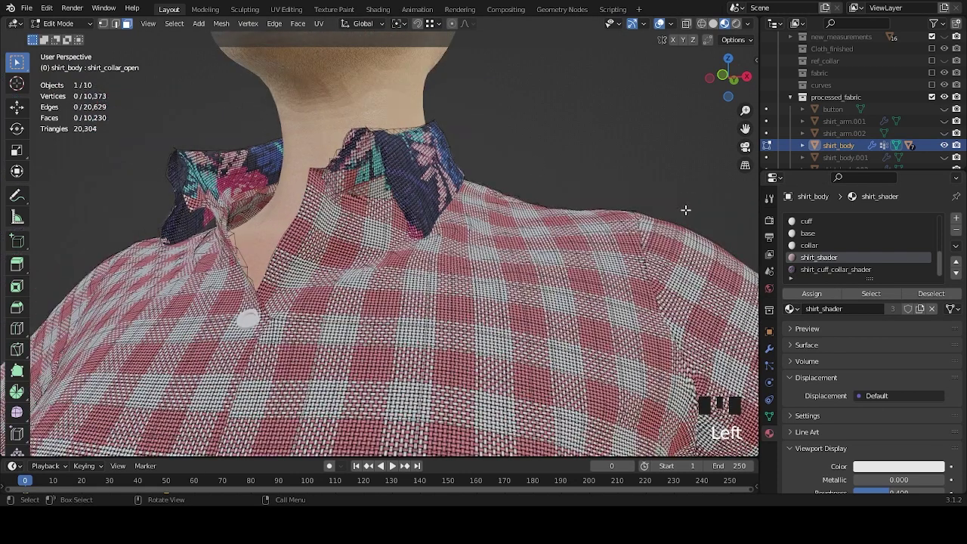
Select the Pin vertex group, turn off the Subdivision modifier's viewport display on the shirt body and clear the selection.
click(769, 415)
click(891, 332)
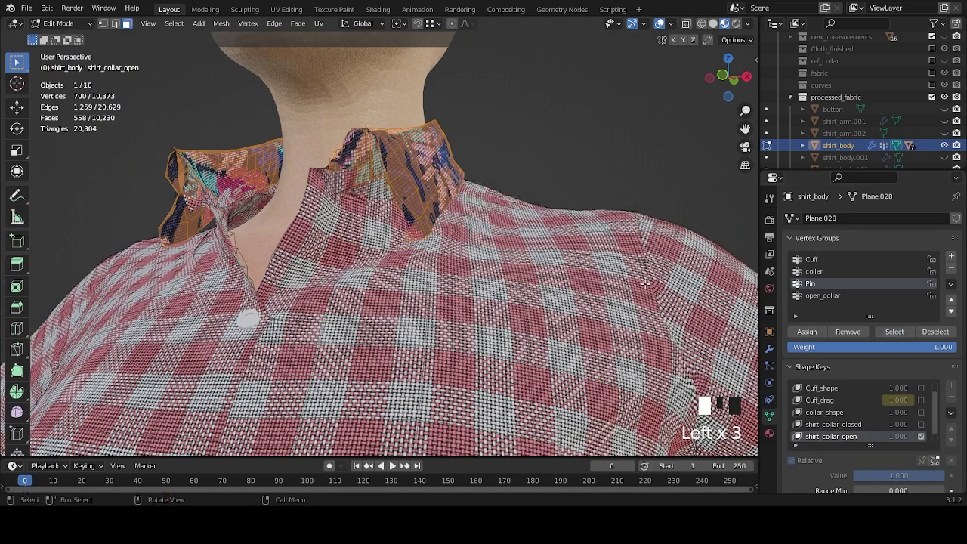
click(769, 348)
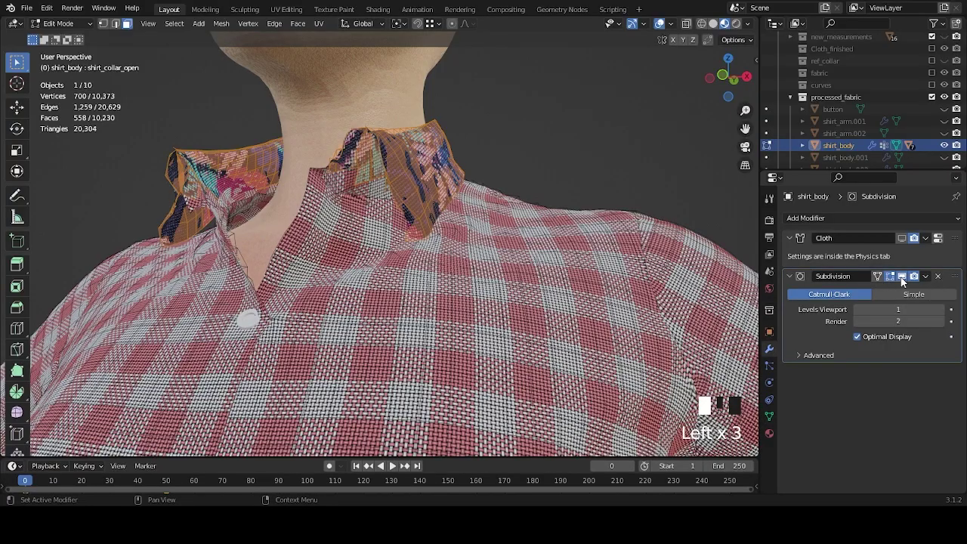
middle_drag(423, 143, 574, 166)
key(alt+a)
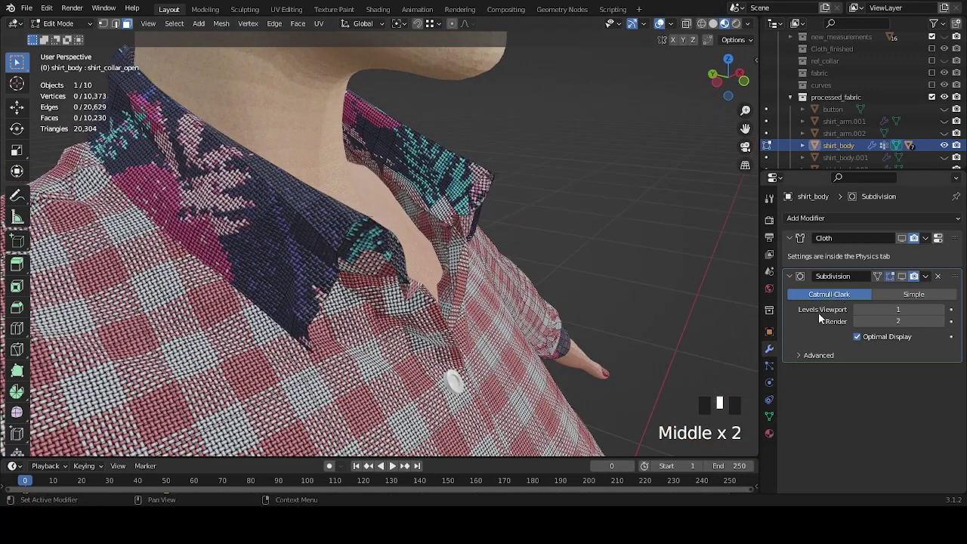
Select the faces of the Cuff and collar vertex groups.
click(769, 415)
click(847, 259)
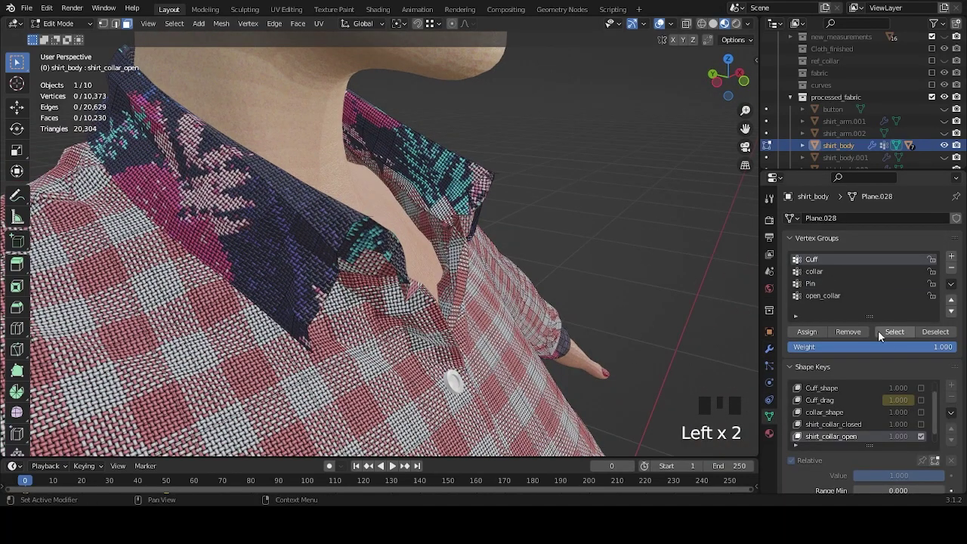
click(891, 333)
click(814, 271)
click(893, 332)
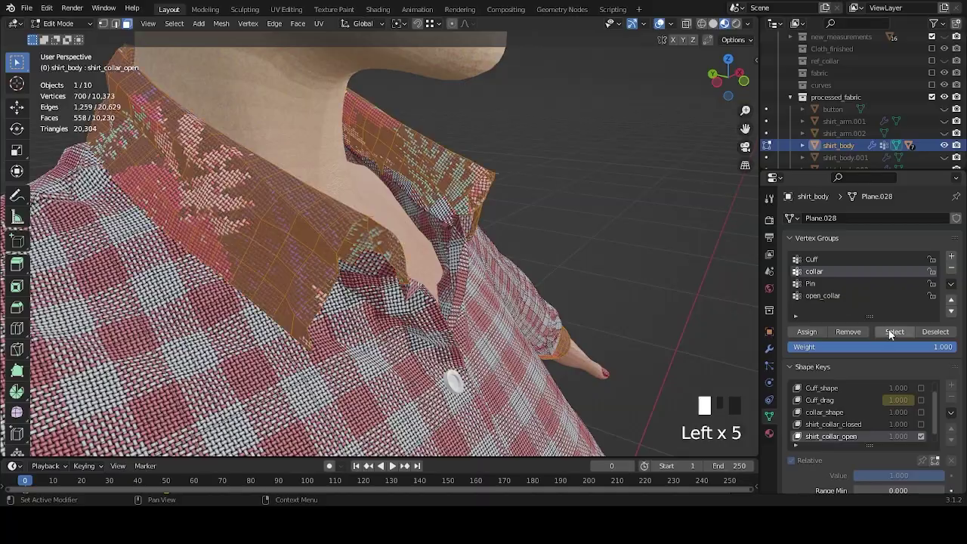
Hide sonoya_body_mesh and switch the viewport to Solid shading for a view of the collar's inner side.
middle_drag(598, 244, 616, 155)
scroll(942, 130, down, 5)
click(944, 157)
mouse_move(484, 226)
middle_down()
mouse_move(451, 196)
mouse_move(481, 175)
mouse_move(443, 194)
middle_up()
click(712, 24)
Add the missing faces on the inner side of one collar end to the selection.
alt+shift+click(443, 194)
scroll(420, 201, up, 3)
alt+shift+click(407, 207)
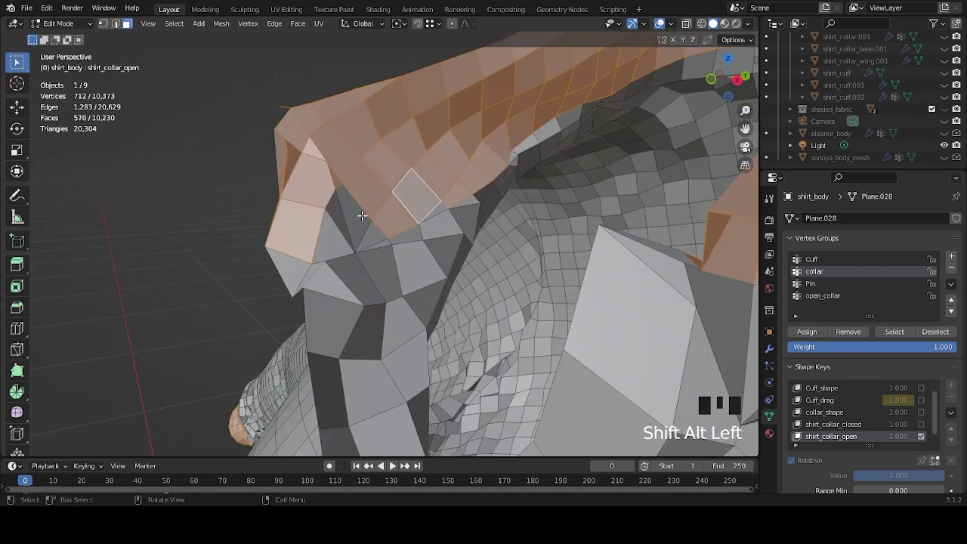
shift+click(332, 238)
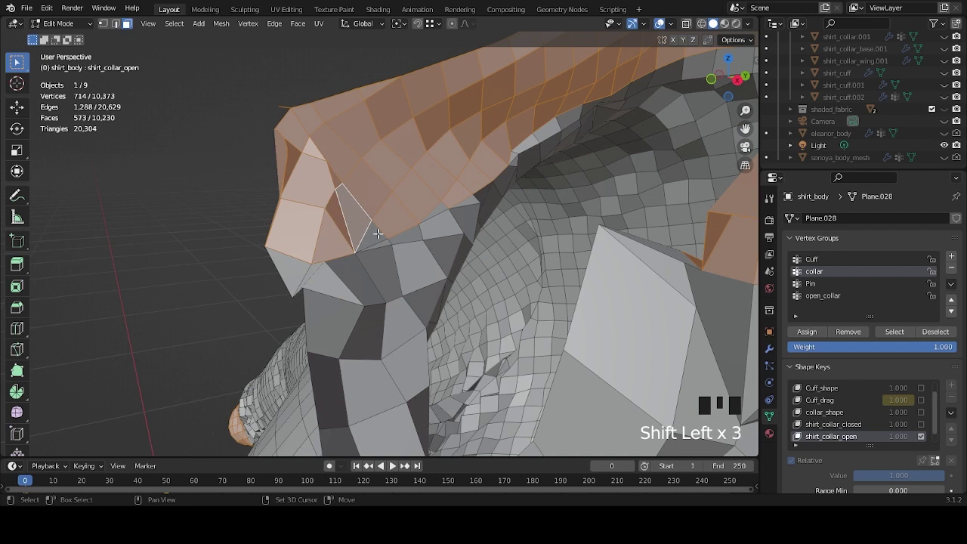
mouse_move(472, 200)
middle_down()
mouse_move(501, 205)
mouse_move(483, 209)
middle_up()
shift+click(611, 149)
Add the loop of inner collar faces and the missing faces at the opposite collar end to the selection.
middle_drag(611, 149, 529, 211)
alt+shift+click(418, 173)
scroll(419, 173, down, 3)
shift+middle_drag(528, 211, 597, 220)
scroll(466, 214, up, 3)
middle_drag(466, 214, 594, 276)
scroll(435, 236, up, 3)
middle_drag(663, 262, 638, 176)
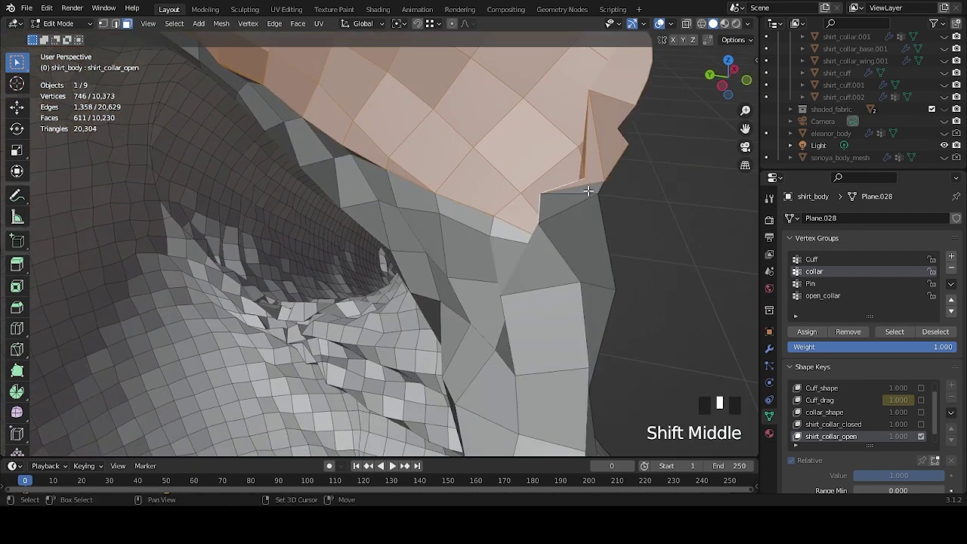
scroll(567, 204, down, 2)
middle_drag(579, 219, 502, 211)
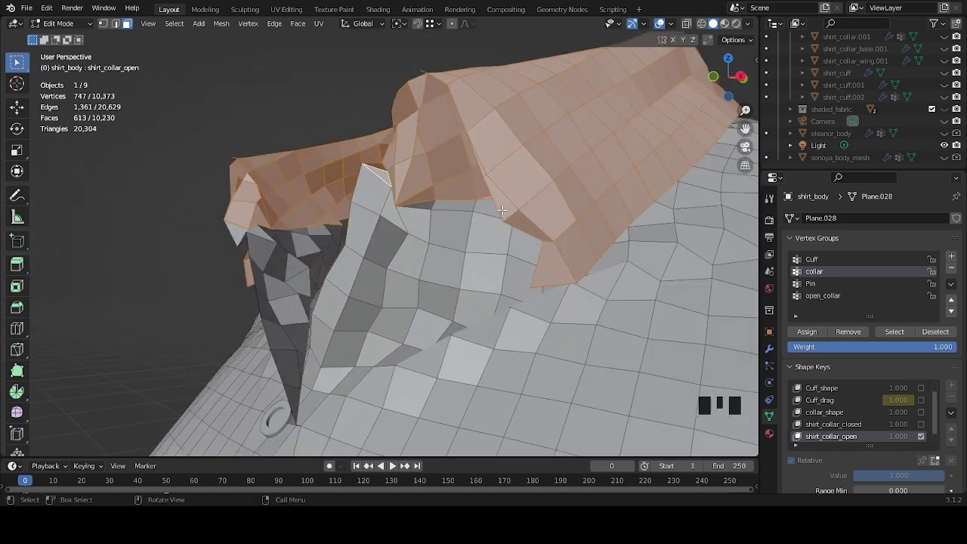
scroll(858, 423, up, 1)
Check the selected faces on the Basis shape key and reactivate the shirt_collar_open shape key.
click(814, 388)
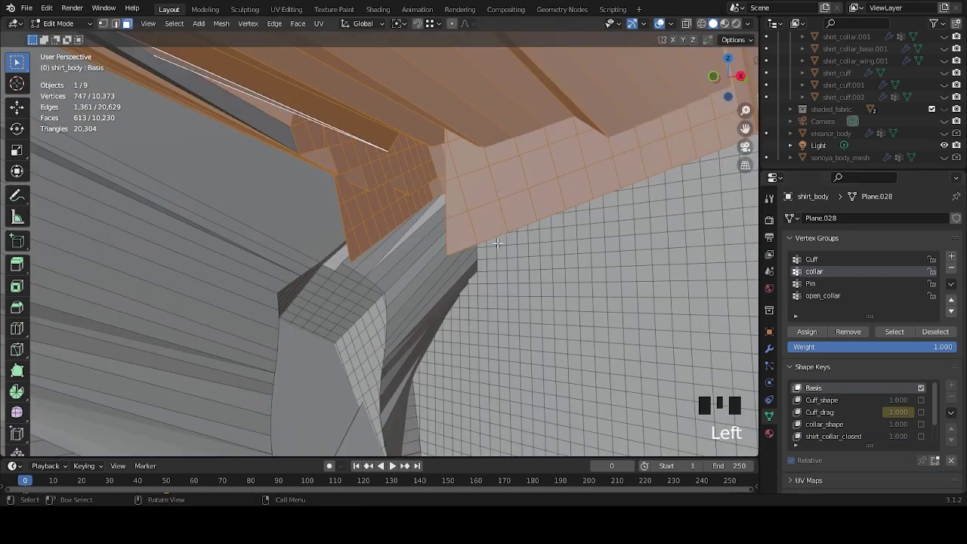
scroll(589, 294, down, 9)
middle_drag(589, 294, 778, 321)
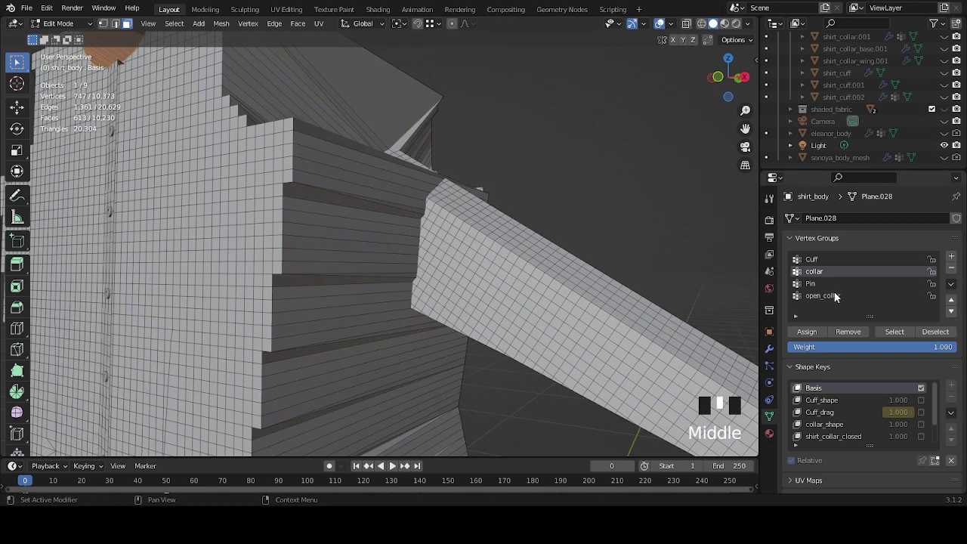
scroll(856, 414, down, 2)
click(862, 421)
scroll(378, 249, up, 3)
middle_drag(378, 249, 408, 250)
scroll(408, 249, up, 3)
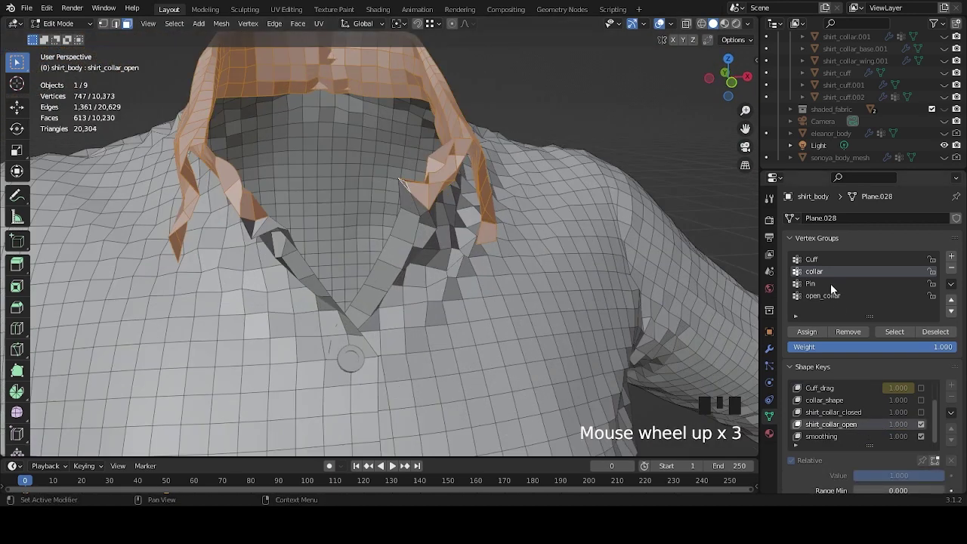
Assign the selected cuff and collar faces to the Pin vertex group.
scroll(479, 238, down, 6)
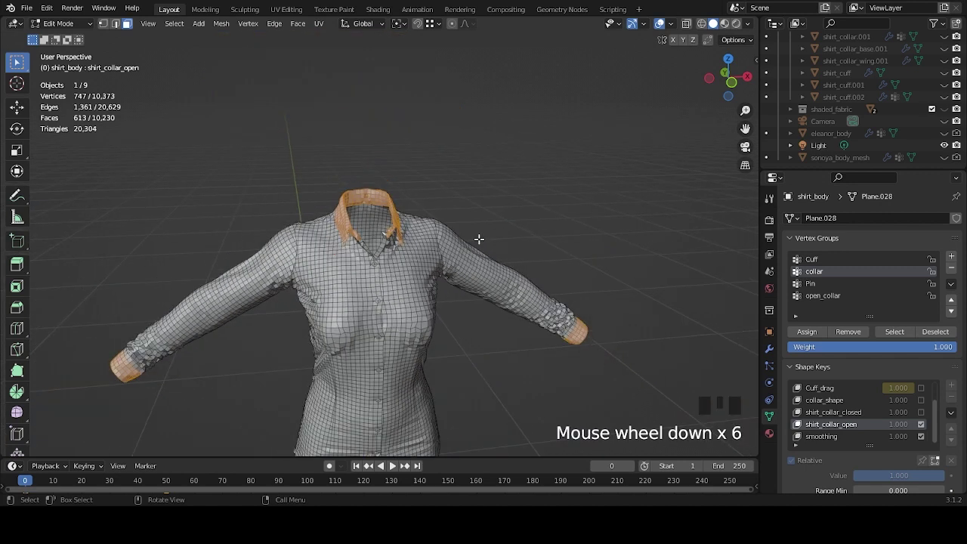
scroll(479, 239, up, 4)
click(829, 285)
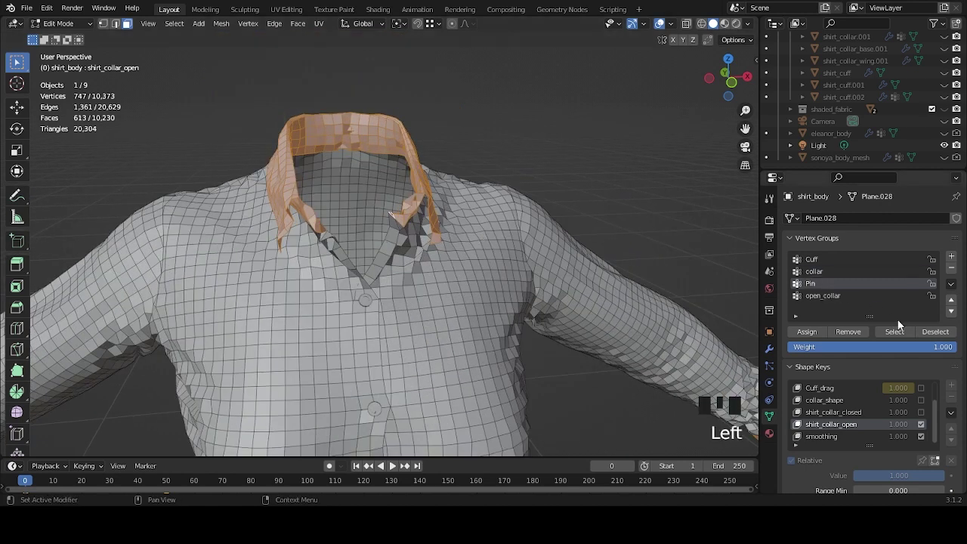
click(806, 333)
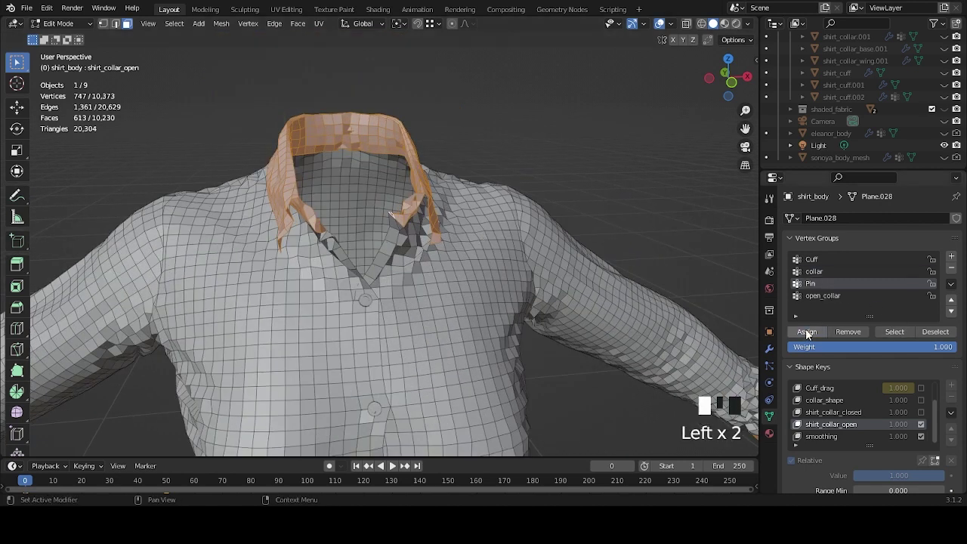
scroll(675, 265, down, 2)
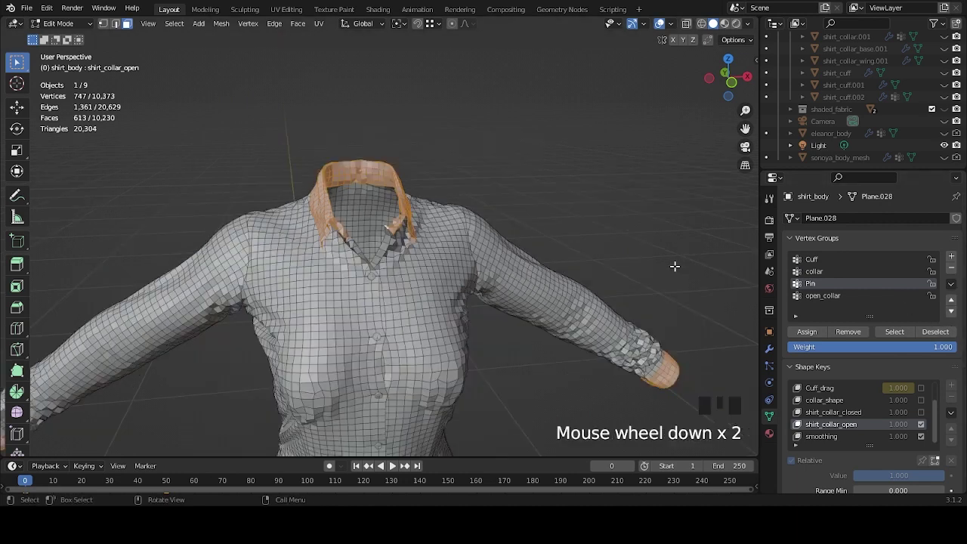
Deselect the Cuff group's faces and assign the remaining collar faces to the collar vertex group.
click(831, 261)
click(935, 333)
middle_drag(675, 264, 642, 249)
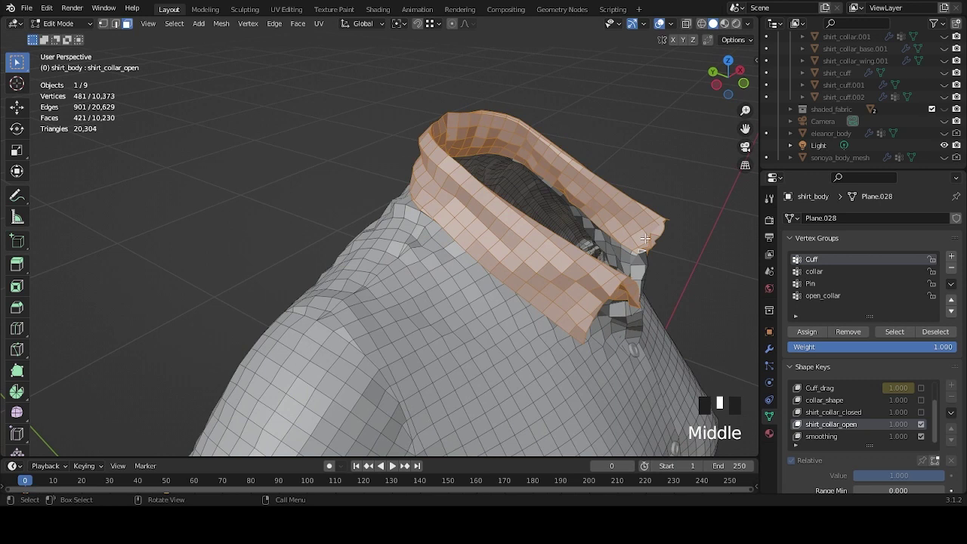
click(840, 273)
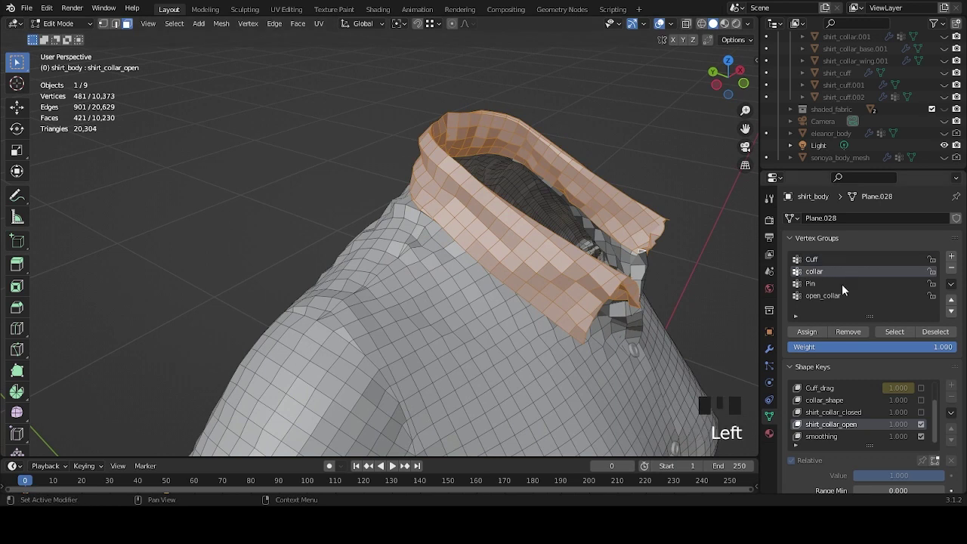
click(808, 333)
Check the collar vertex group's coverage by deselecting and reselecting its faces.
click(917, 332)
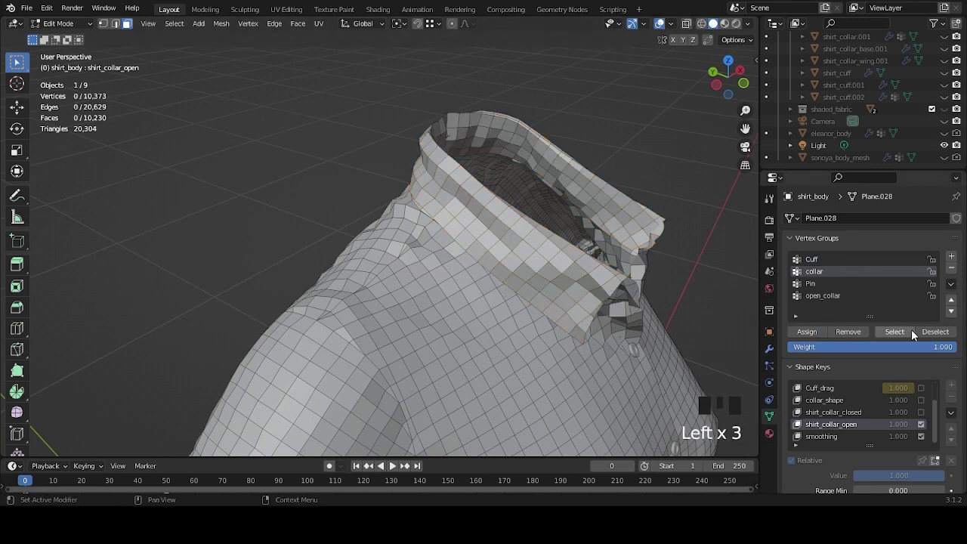
shift+middle_drag(598, 238, 630, 244)
click(894, 331)
scroll(514, 242, up, 3)
middle_drag(514, 242, 577, 245)
scroll(582, 248, down, 7)
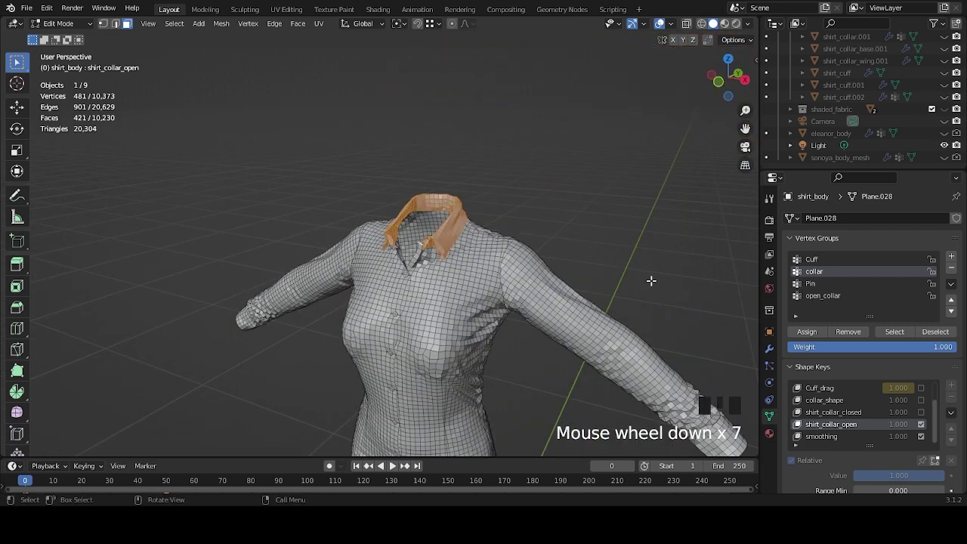
Select the Pin vertex group's faces and assign the shirt_cuff_collar_shader material to them.
click(809, 284)
click(892, 331)
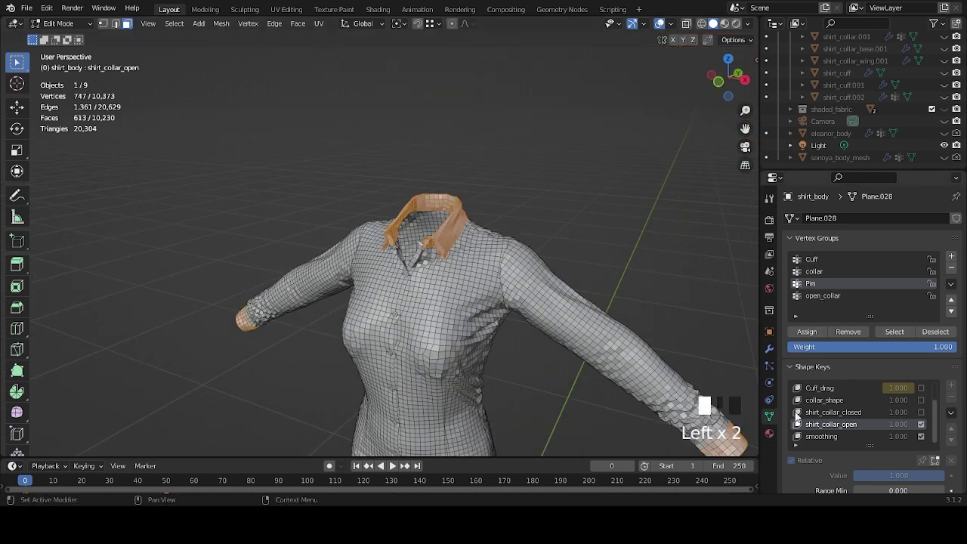
click(769, 434)
click(850, 269)
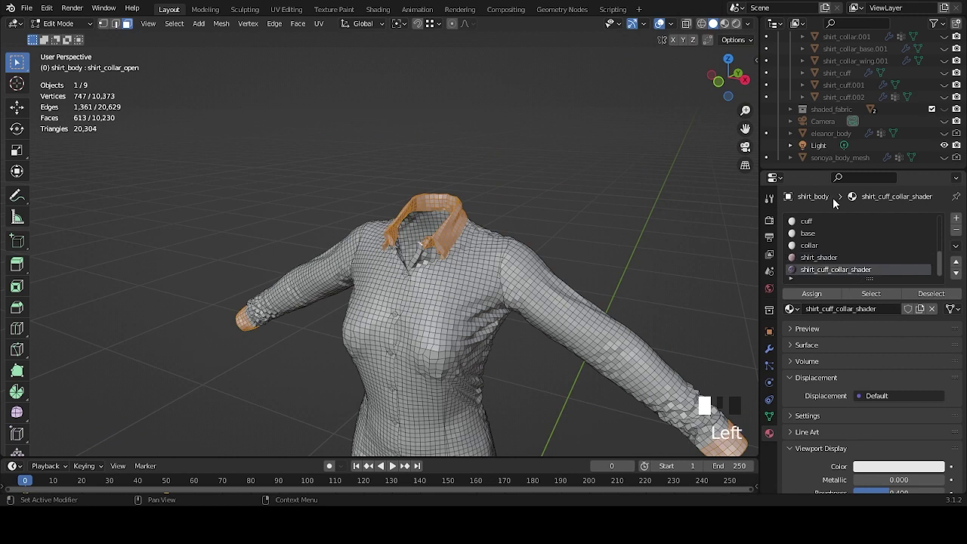
click(812, 293)
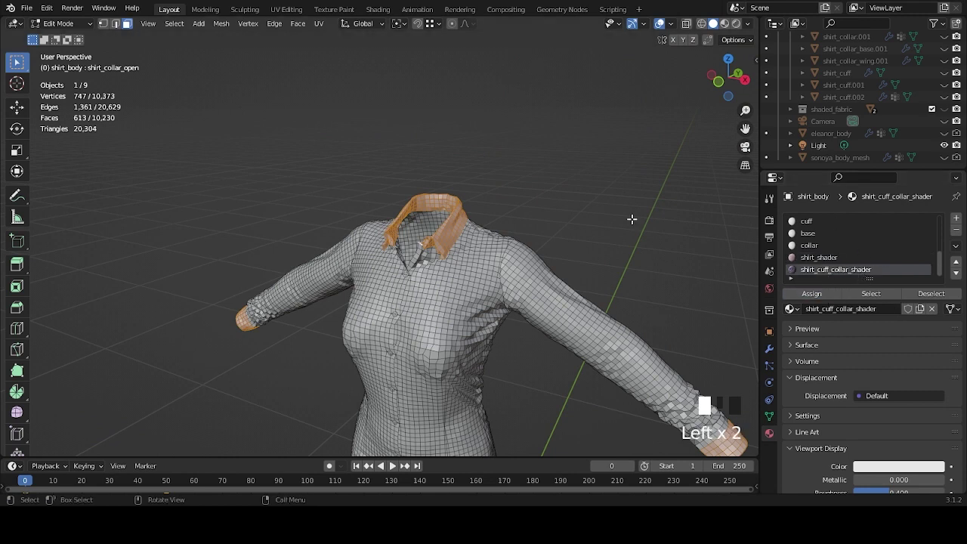
Return to Object Mode, unhide sonoya_body_mesh and examine the shirt's materials in Rendered shading.
click(734, 23)
key(Tab)
scroll(454, 242, up, 5)
middle_drag(453, 242, 547, 220)
scroll(453, 255, down, 2)
scroll(536, 254, down, 6)
scroll(923, 142, down, 2)
click(943, 157)
click(565, 194)
middle_drag(565, 194, 515, 240)
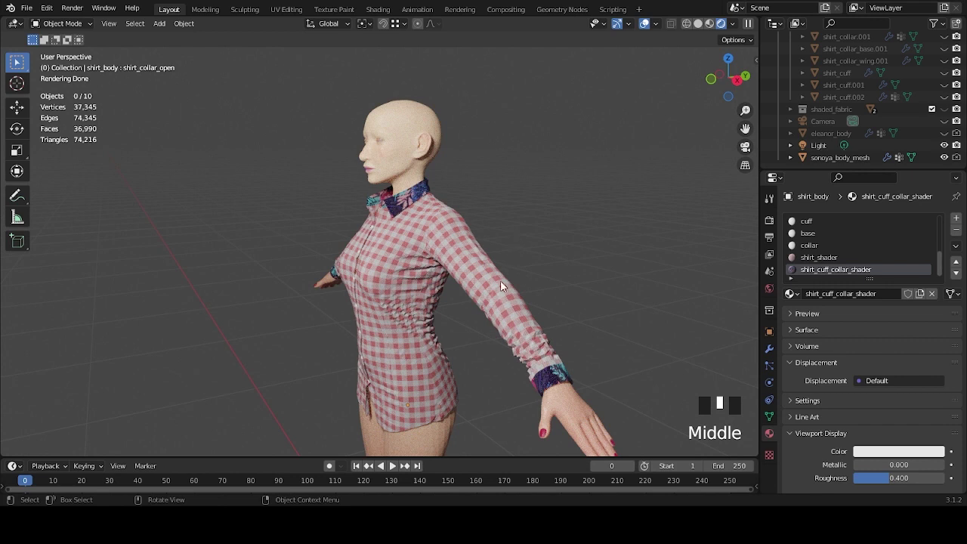
middle_drag(501, 283, 546, 270)
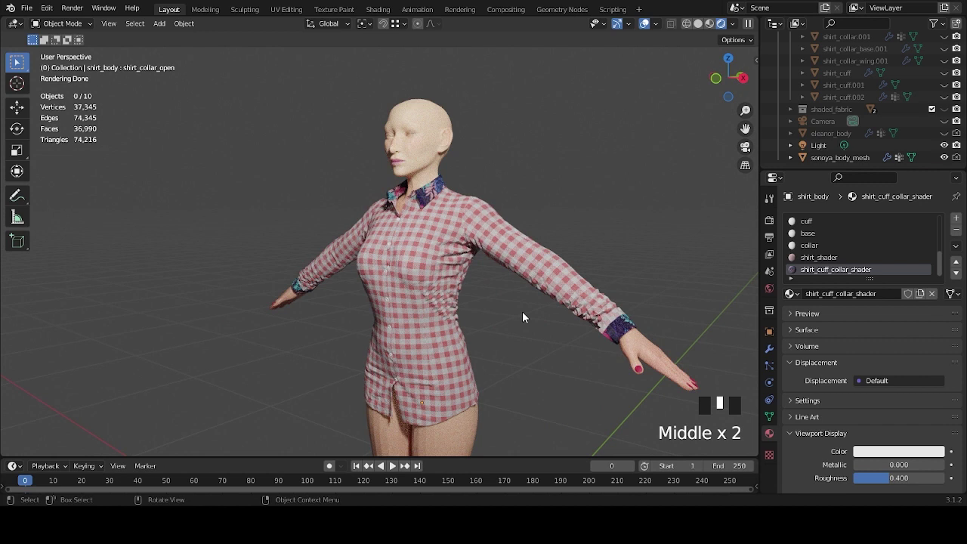
scroll(522, 312, down, 2)
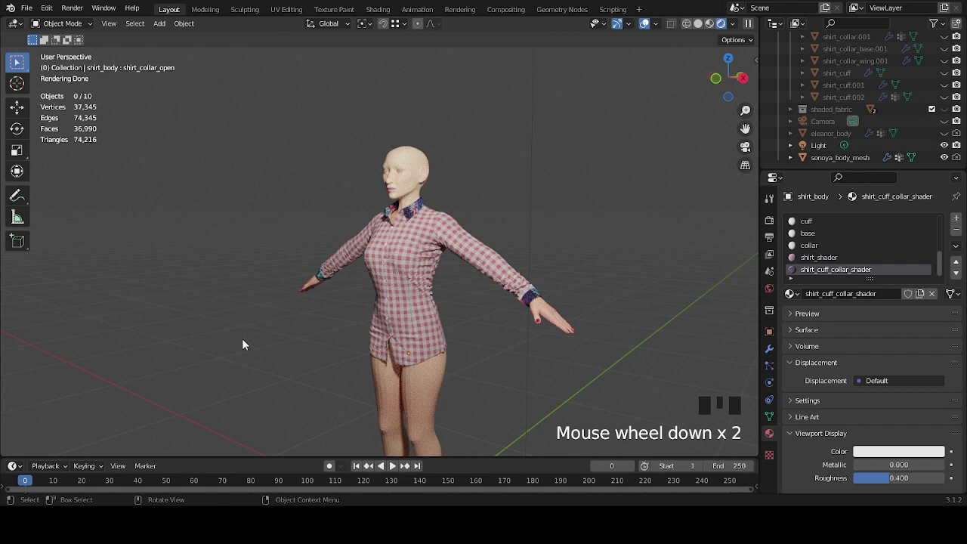
middle_drag(544, 305, 589, 299)
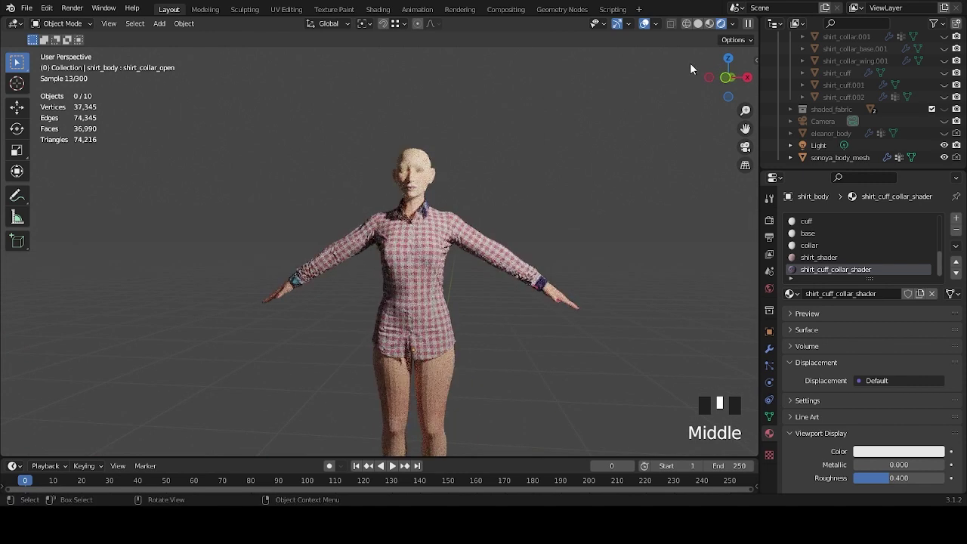
Switch the viewport to Solid shading, select sonoya_body_mesh and display its shape keys.
click(698, 23)
middle_drag(469, 400, 476, 374)
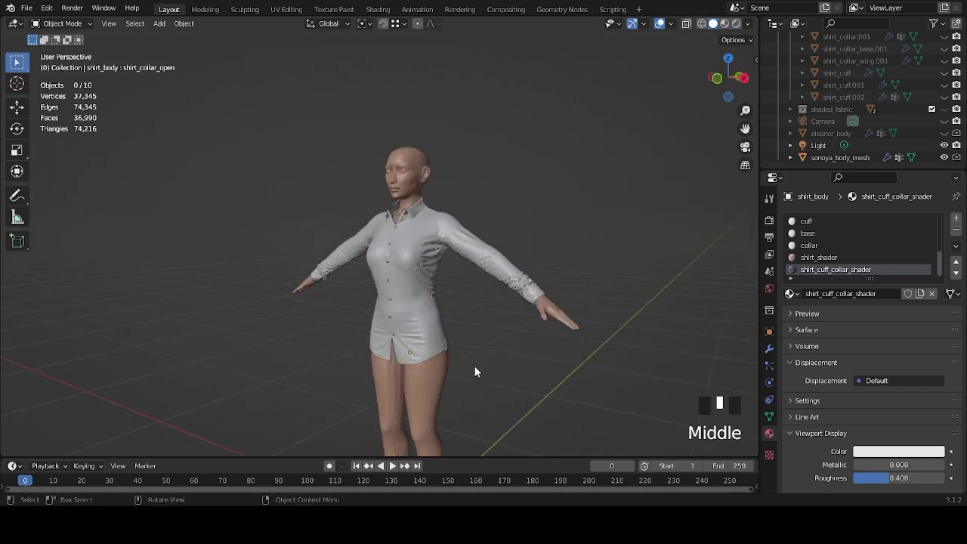
click(435, 384)
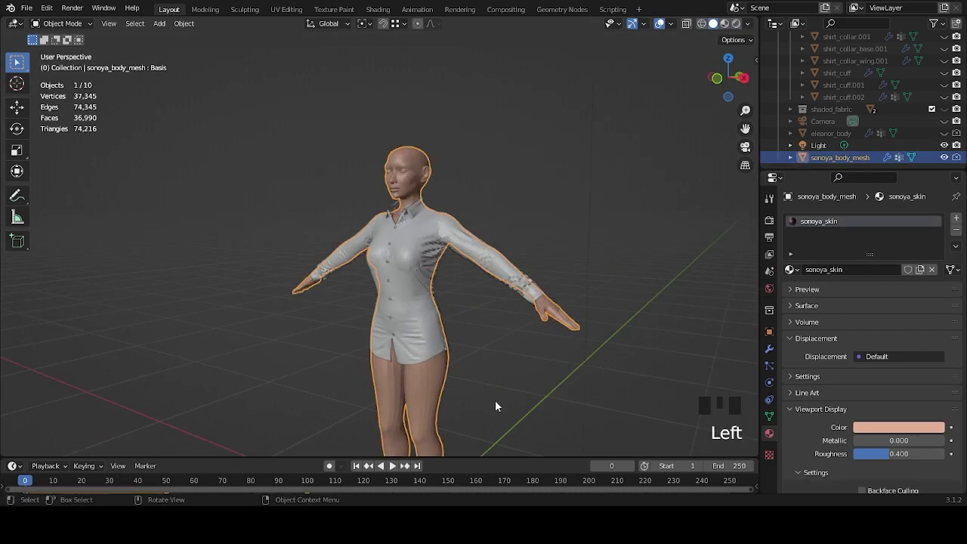
scroll(495, 407, up, 2)
click(769, 350)
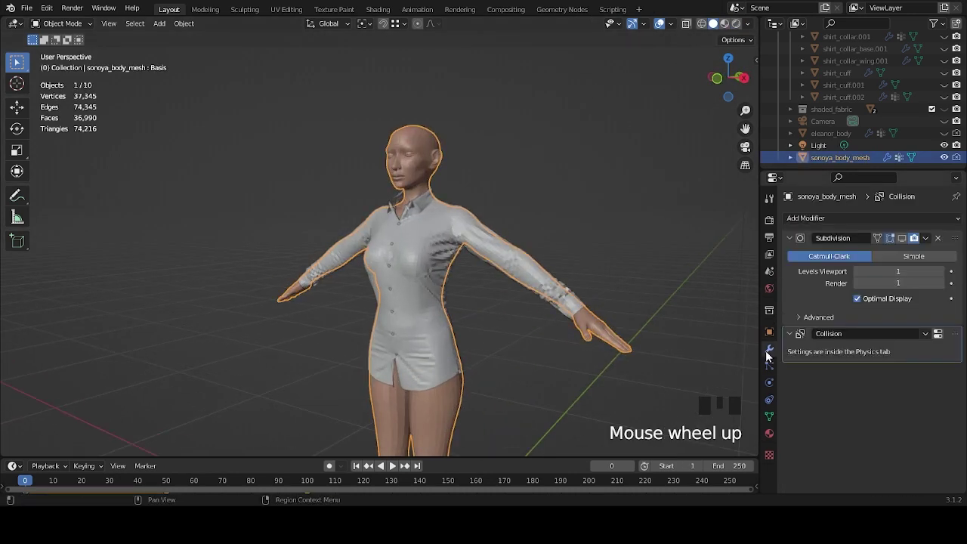
click(769, 416)
scroll(868, 375, down, 4)
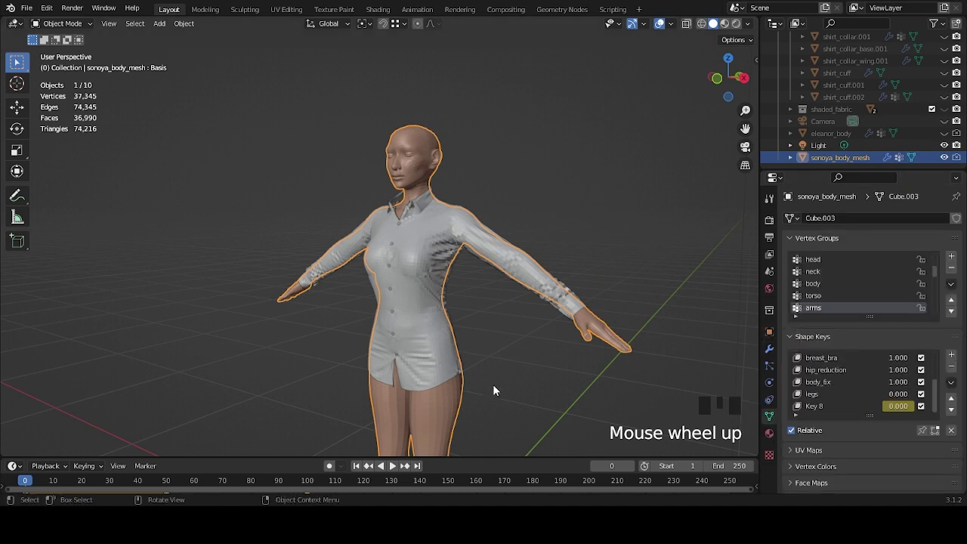
Play the body's arm-lowering animation up to frame 100, view it from the front and return to frame 0.
key(space)
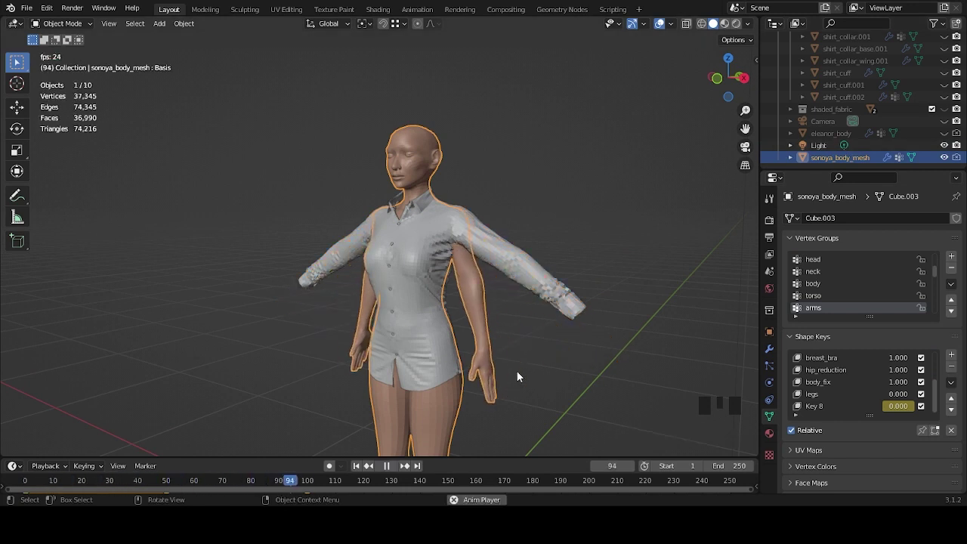
key(space)
middle_drag(517, 371, 494, 260)
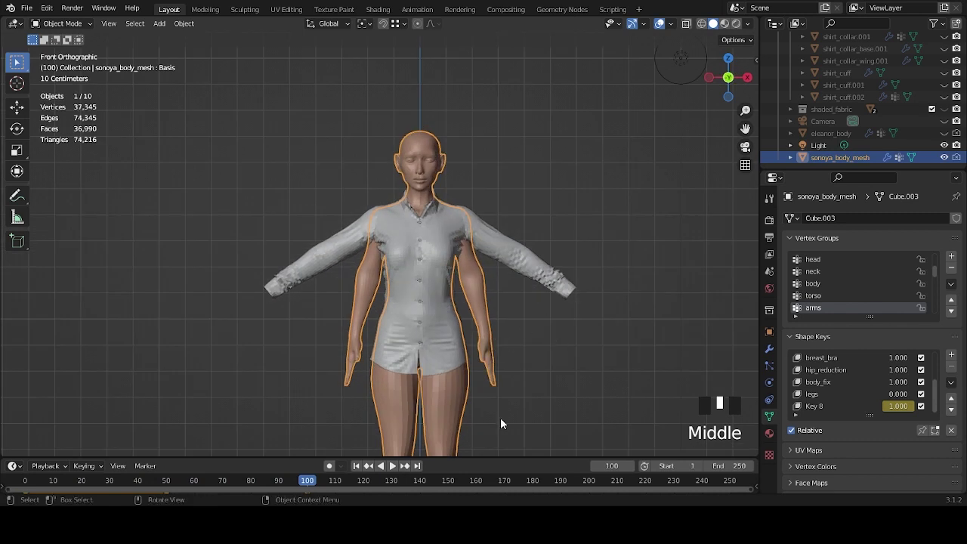
middle_drag(564, 312, 555, 337)
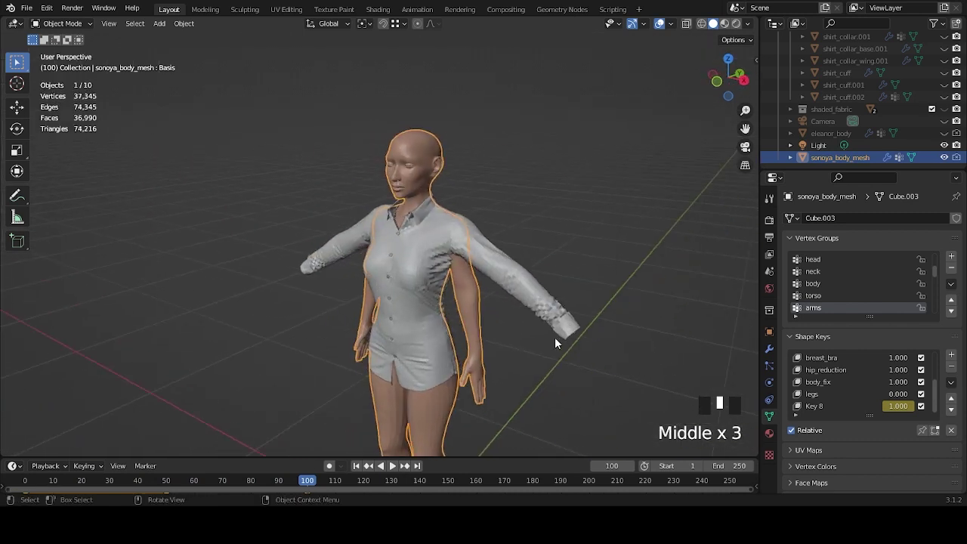
drag(82, 485, 26, 486)
Turn on the Cloth modifier's viewport display on the shirt body.
click(524, 268)
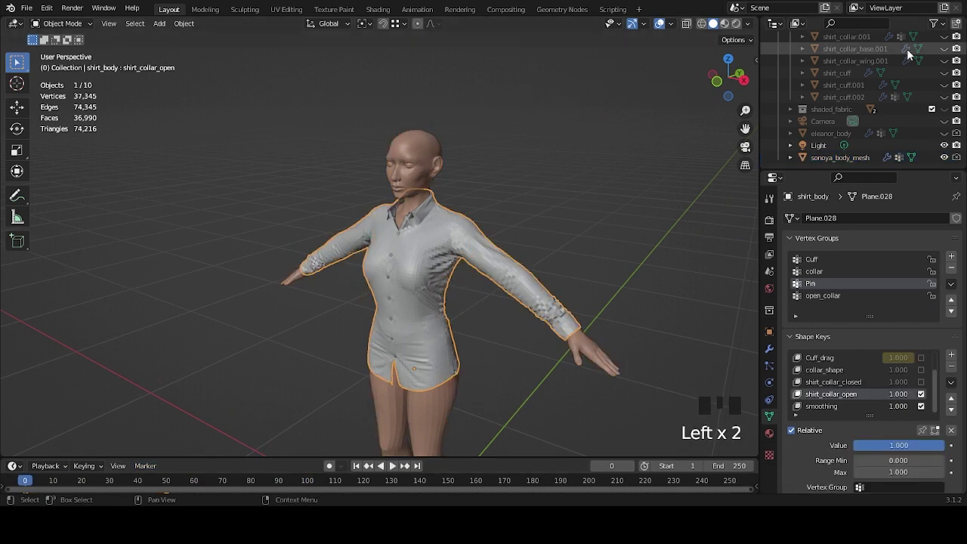
click(770, 350)
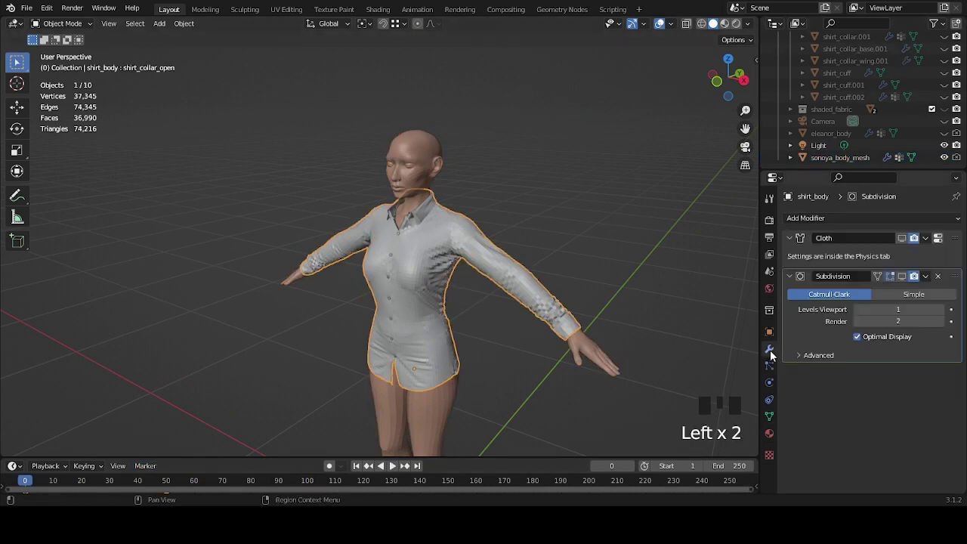
click(901, 239)
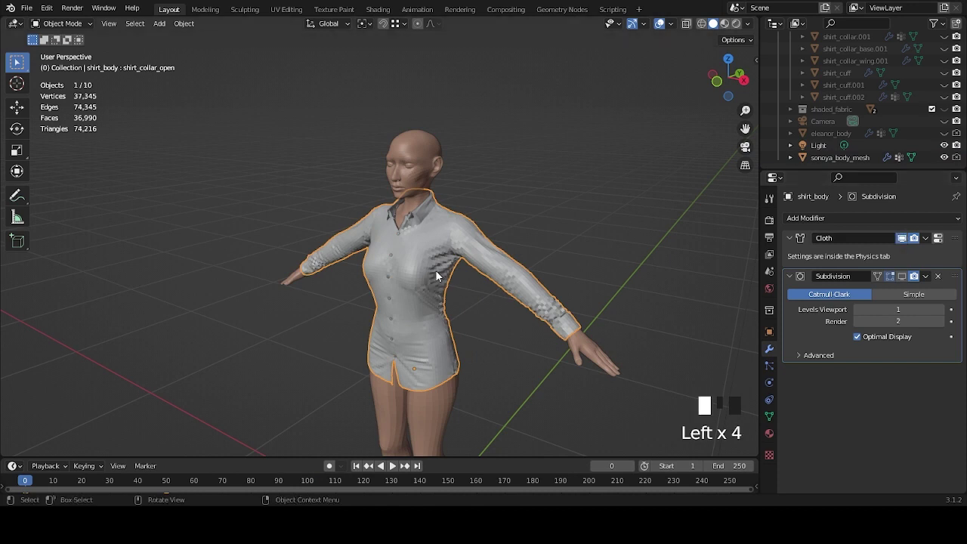
Run the shirt's cloth simulation in front view and stop it at frame 100.
scroll(442, 269, up, 1)
middle_drag(442, 268, 624, 283)
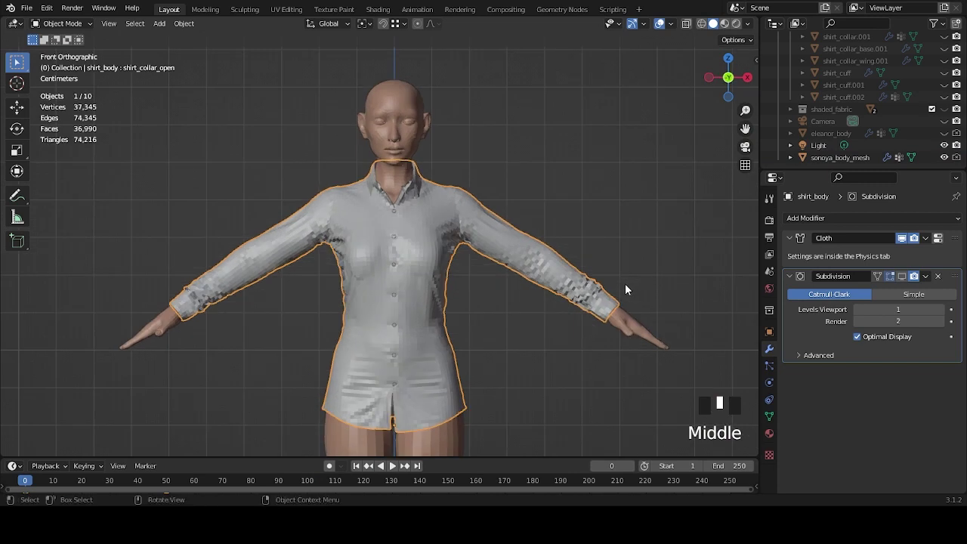
key(space)
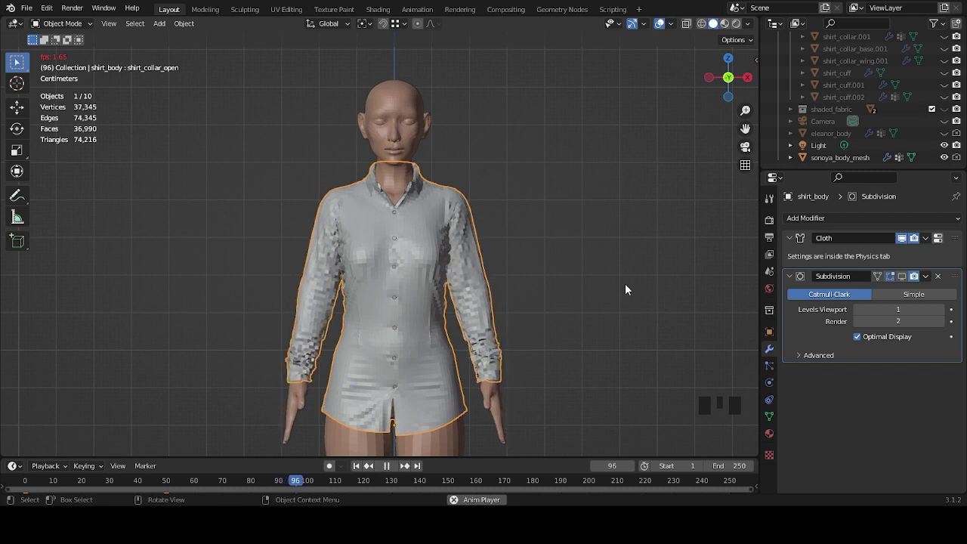
key(space)
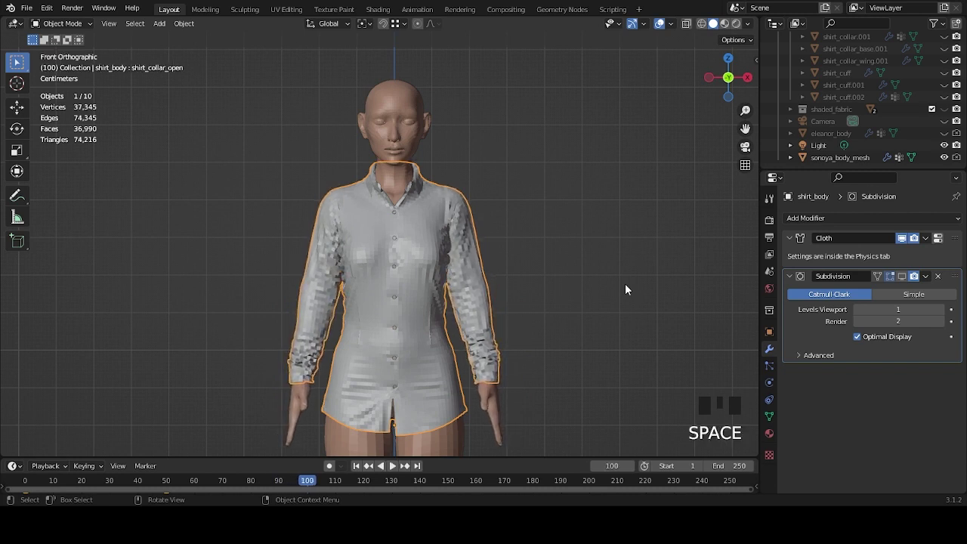
Turn on the Subdivision modifier's viewport display for the shirt body and inspect the draped shirt from all sides.
middle_drag(589, 240, 475, 234)
scroll(475, 235, up, 2)
middle_drag(532, 228, 621, 252)
scroll(391, 231, up, 3)
click(901, 276)
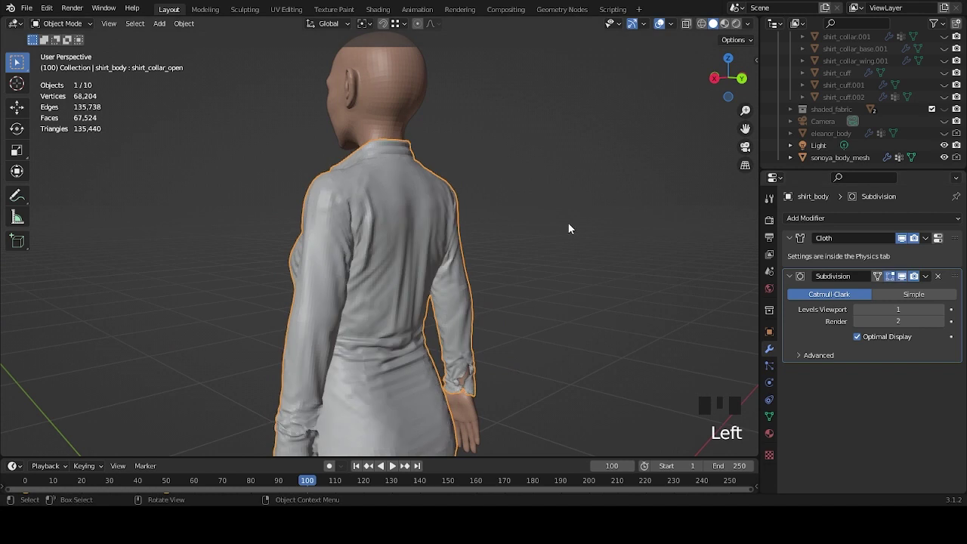
scroll(557, 231, down, 6)
scroll(554, 238, up, 6)
middle_drag(554, 237, 496, 233)
scroll(485, 233, up, 3)
scroll(623, 228, up, 3)
scroll(641, 225, down, 2)
mouse_move(626, 302)
middle_down()
mouse_move(550, 296)
mouse_move(586, 290)
mouse_move(492, 290)
mouse_move(561, 199)
middle_up()
scroll(587, 290, down, 1)
Examine the draped shirt's fabric, cuffs and collar in Rendered shading, and return to Solid shading in front view.
click(737, 24)
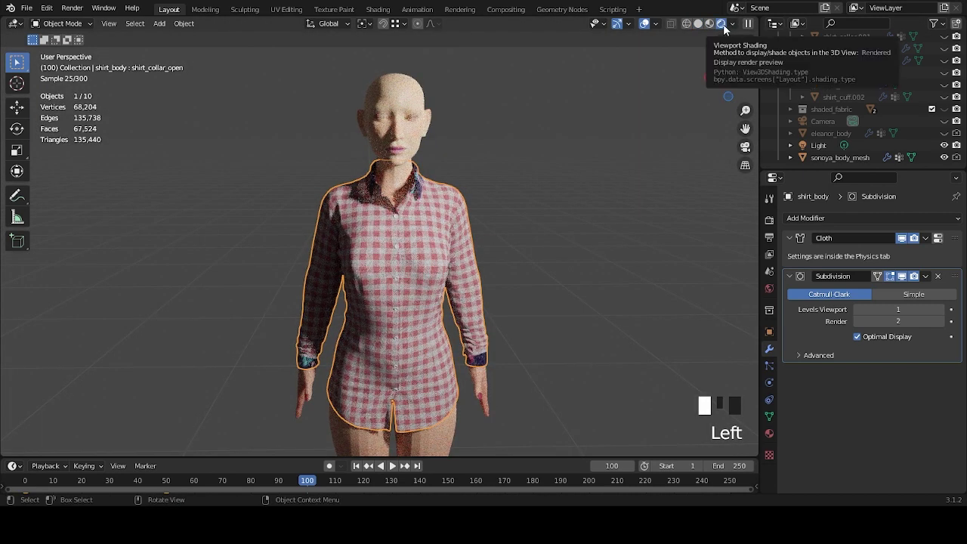
middle_drag(601, 210, 508, 214)
scroll(508, 220, up, 6)
shift+middle_drag(566, 224, 515, 232)
scroll(596, 222, down, 2)
scroll(606, 236, up, 2)
scroll(514, 232, up, 2)
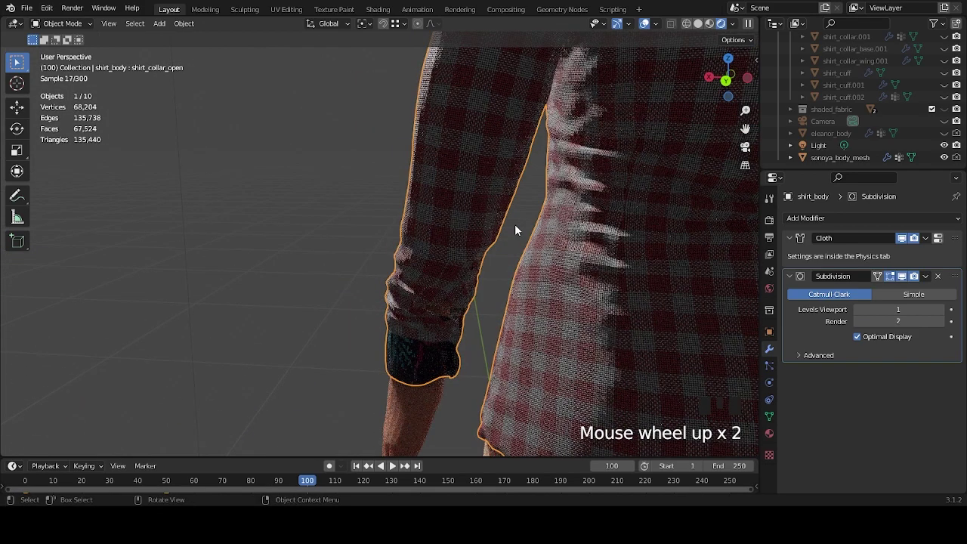
scroll(522, 229, down, 7)
middle_drag(521, 233, 560, 225)
shift+middle_drag(460, 218, 498, 239)
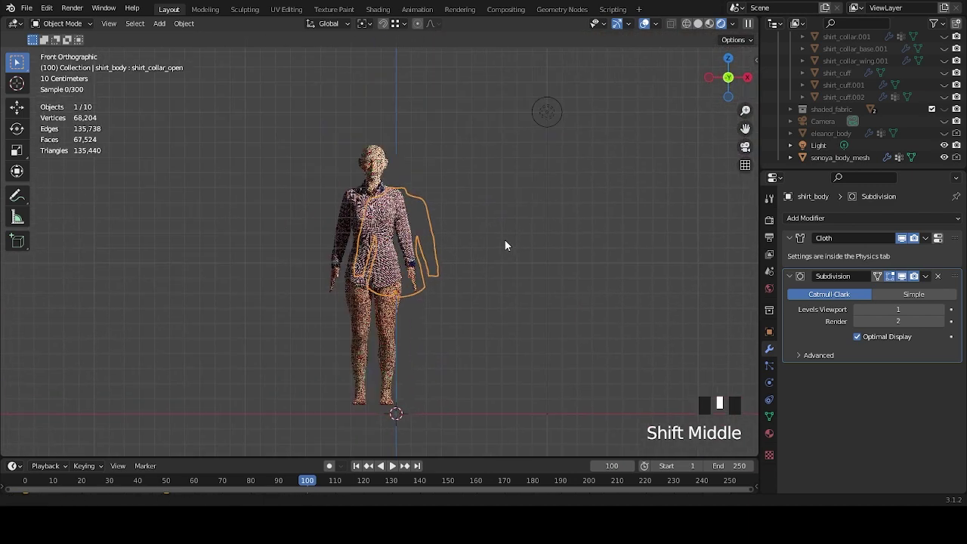
scroll(504, 241, up, 4)
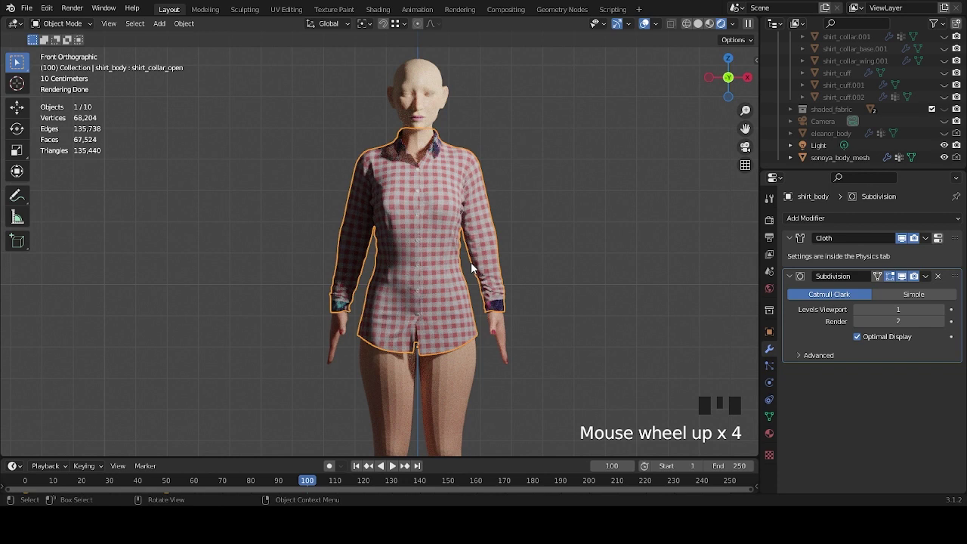
click(697, 24)
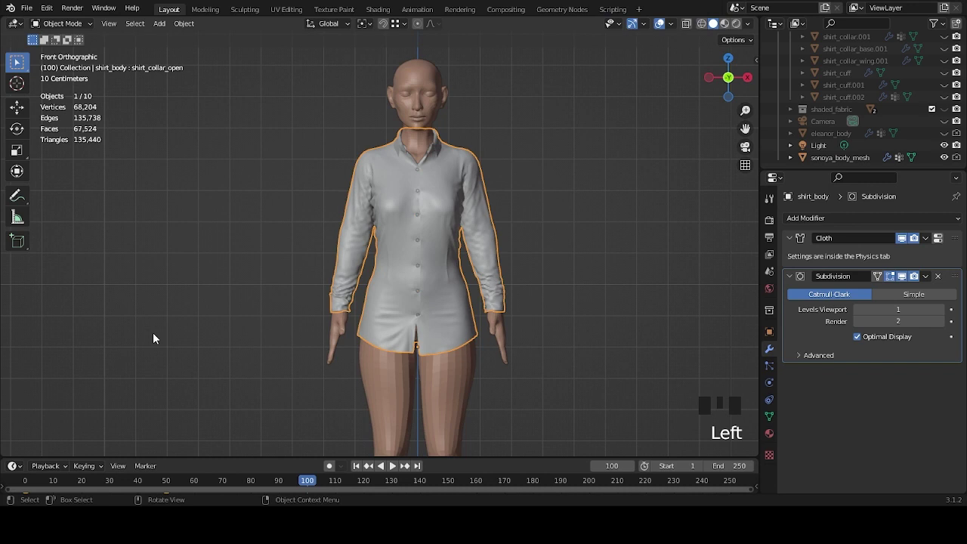